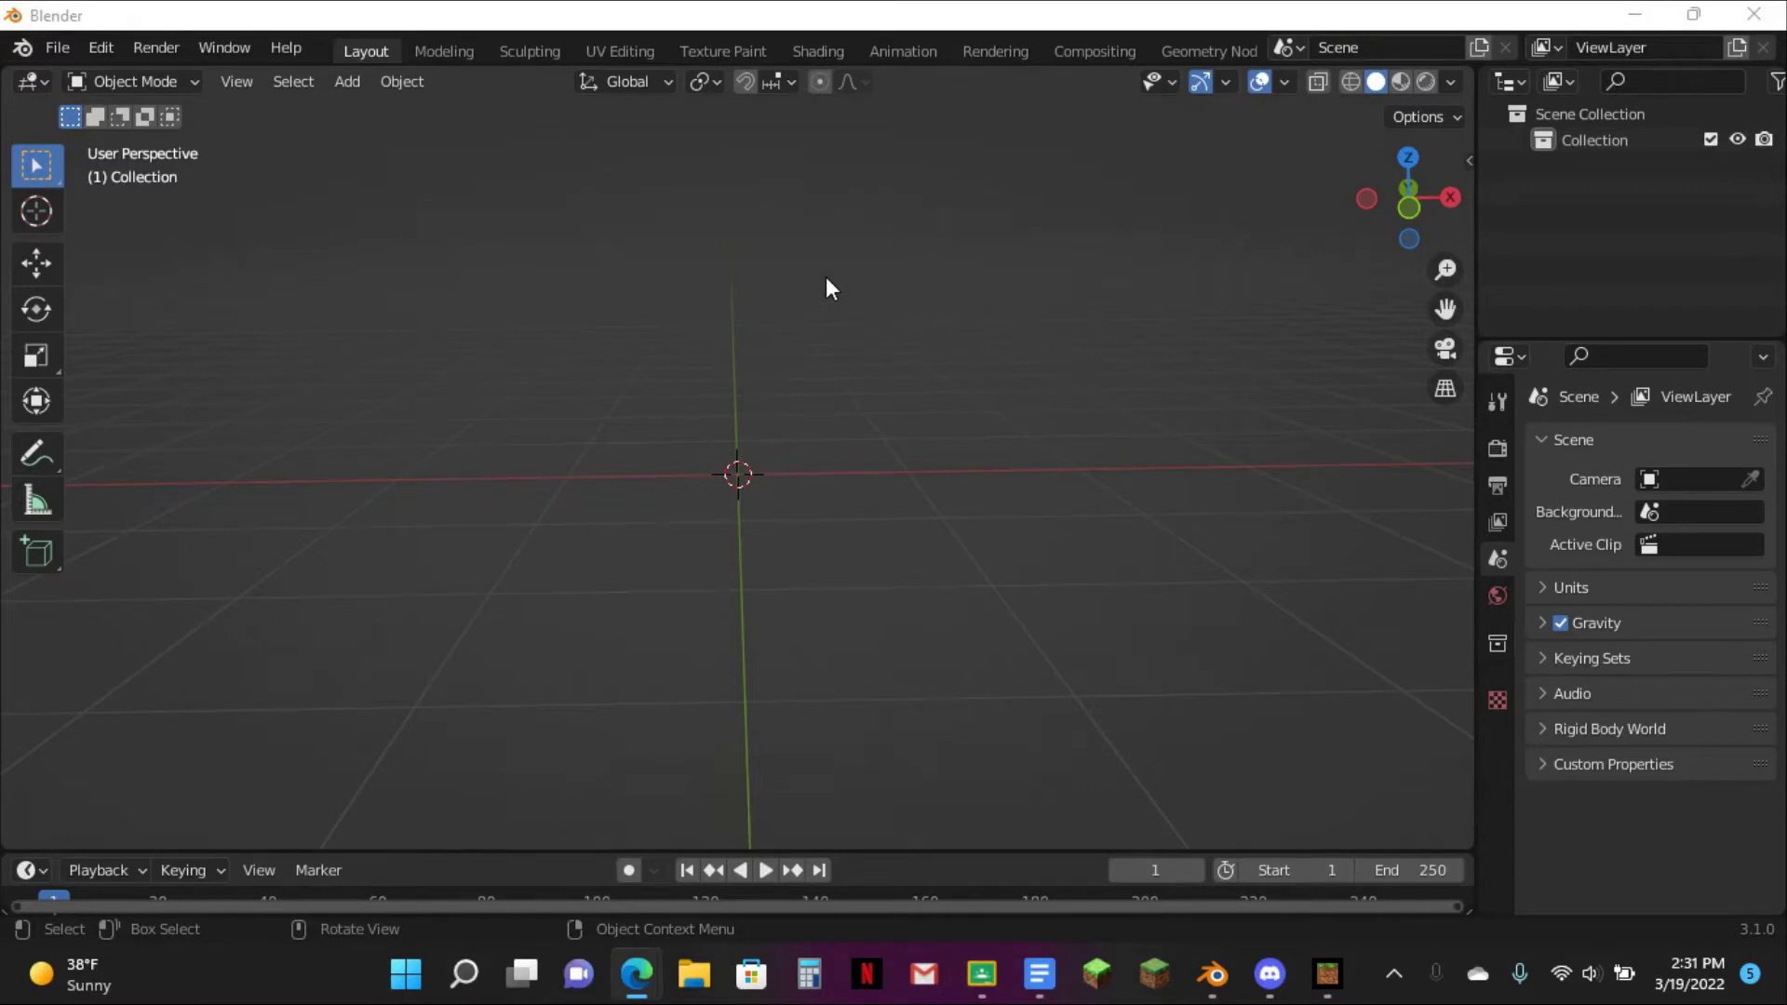
# - Turn on snapping for transforms in the 3D viewport
pyautogui.scroll(-4, 808, 371)
pyautogui.scroll(3, 805, 367)
pyautogui.click(744, 82)
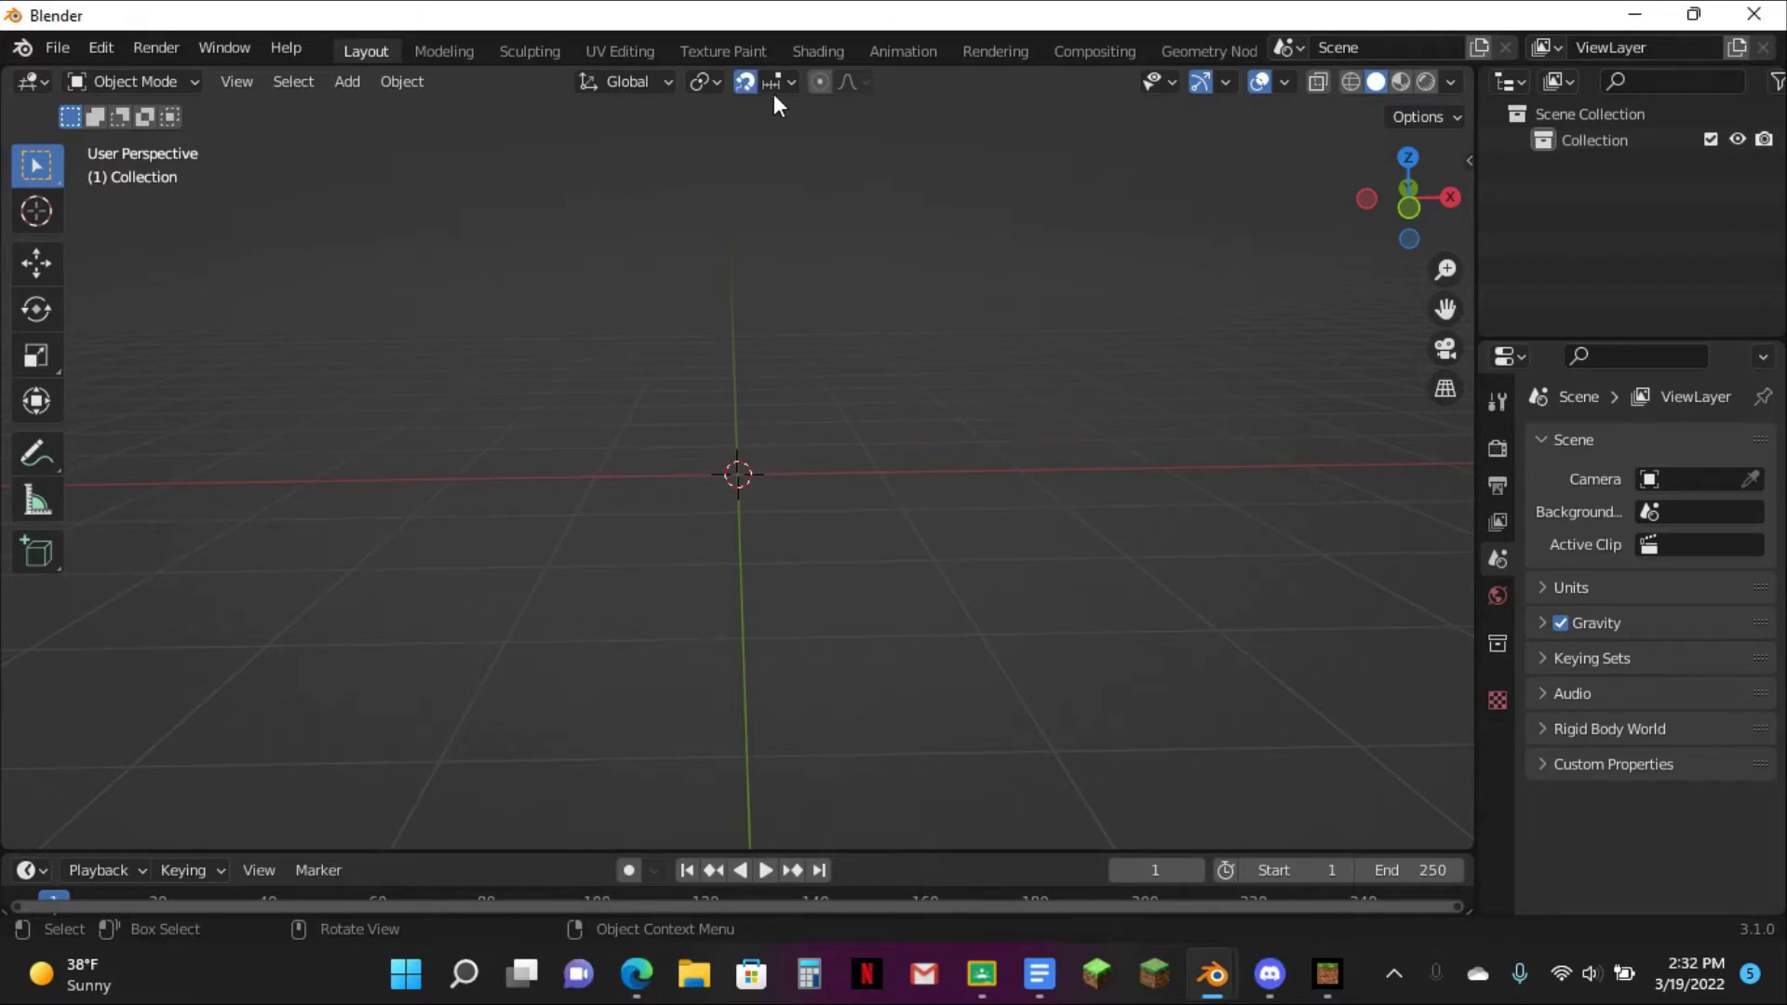
pyautogui.click(776, 84)
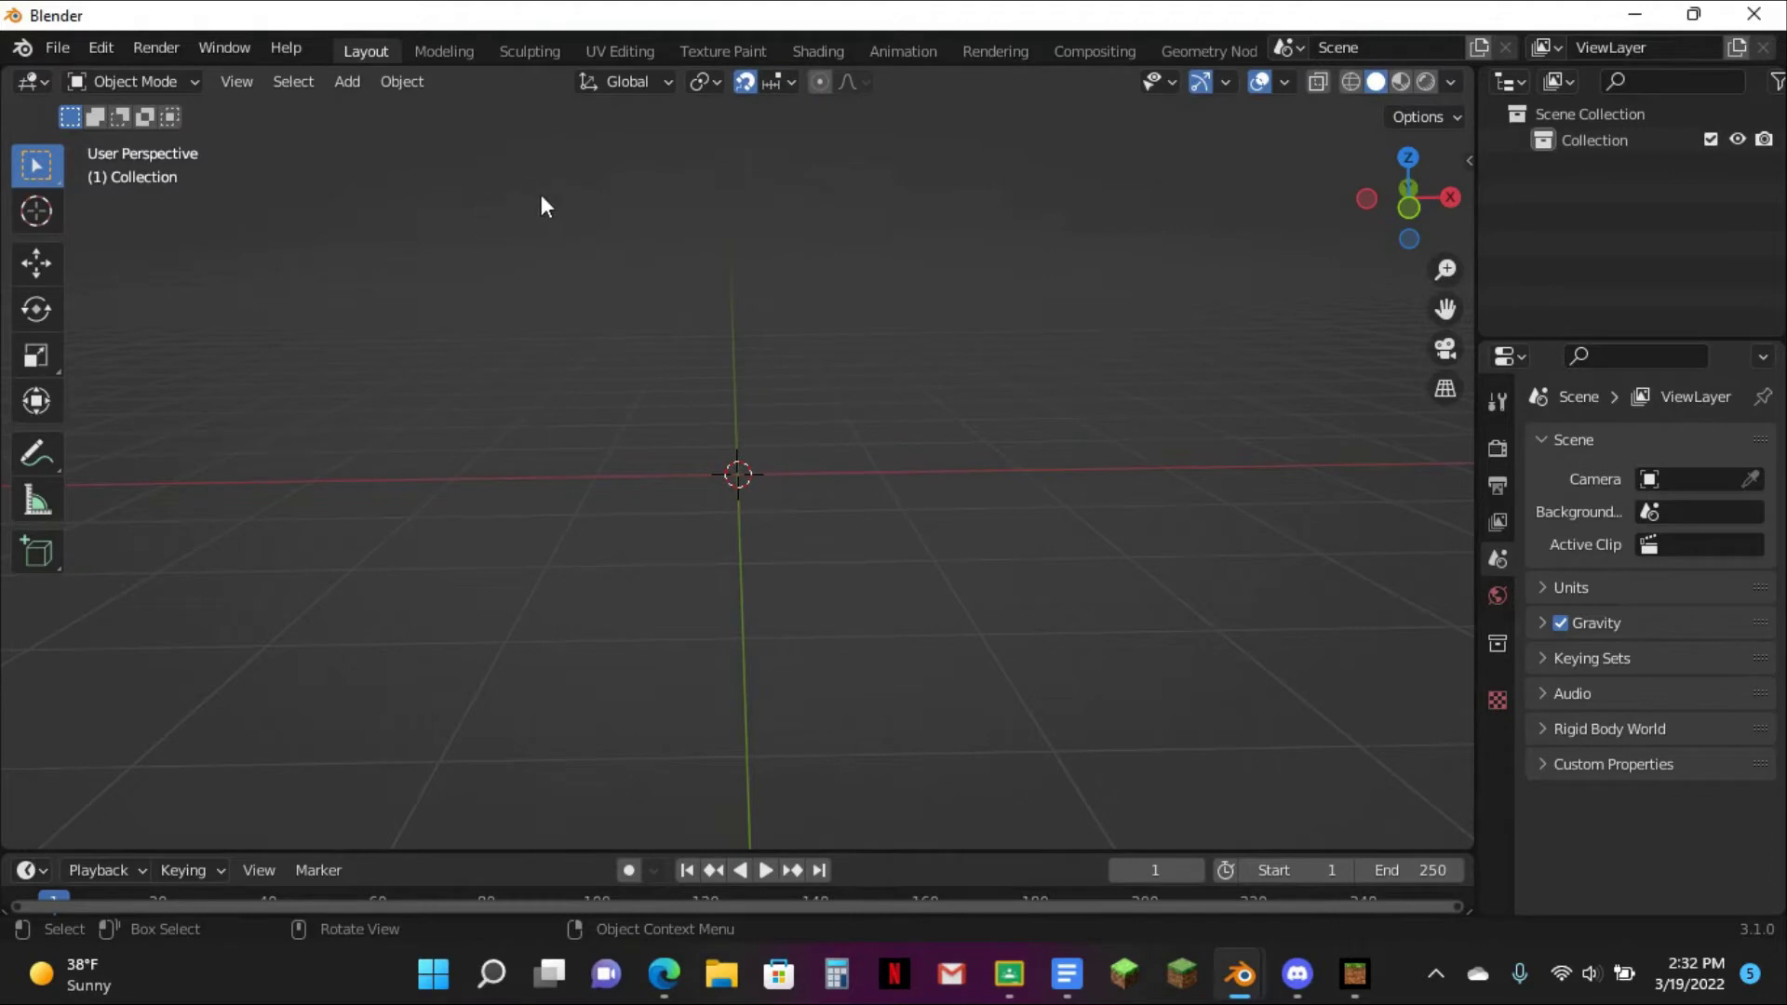
# - Add a cube mesh at the origin and scale it to 0.2 in the front view
pyautogui.hotkey('shift', 'a')
pyautogui.hotkey('shift', 'a')
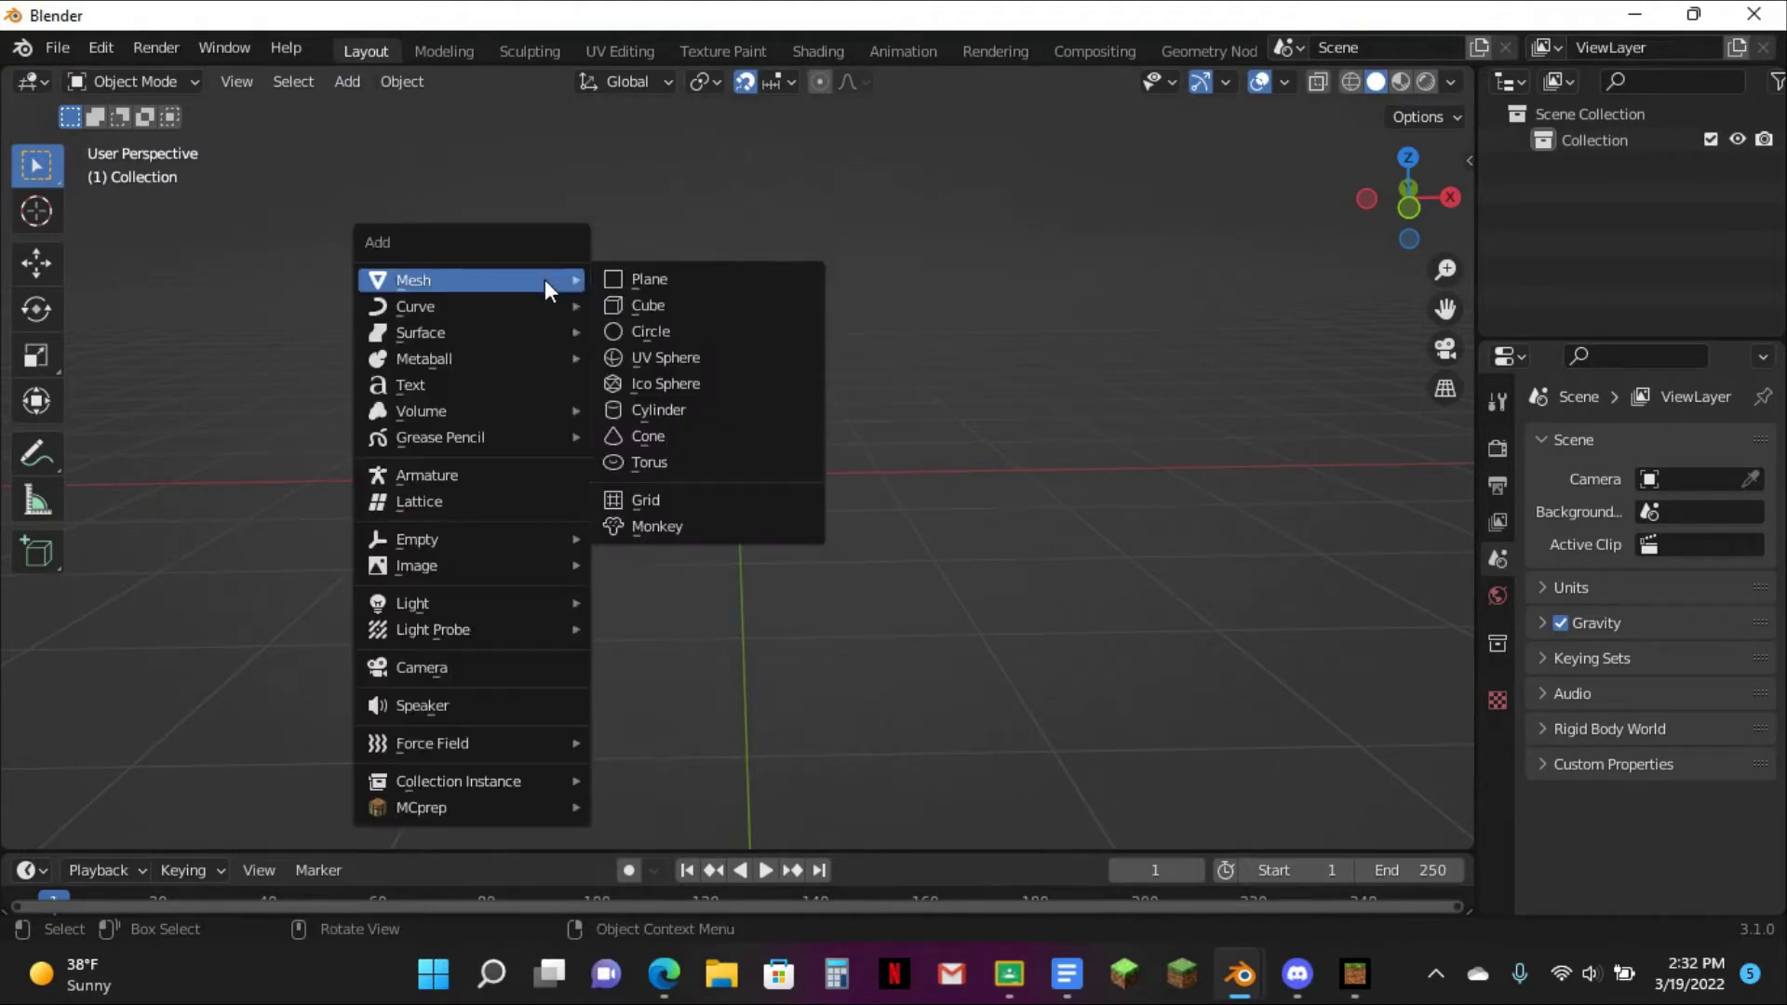
pyautogui.click(667, 298)
pyautogui.click(1409, 211)
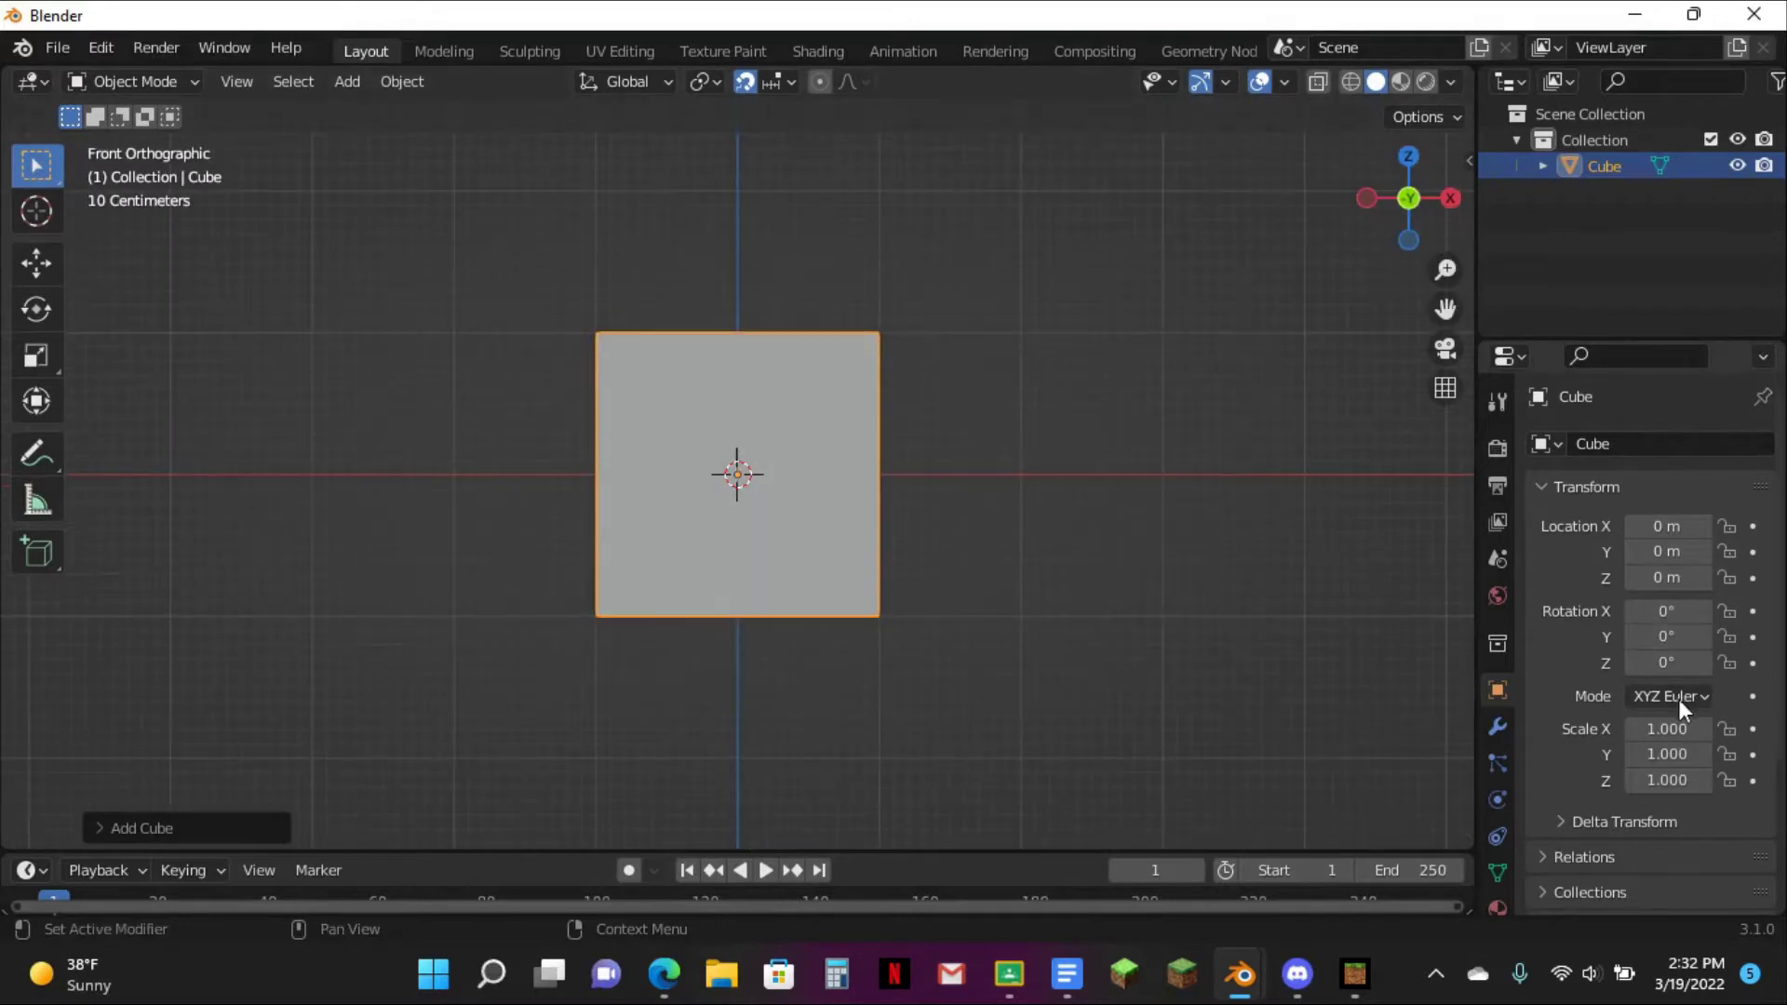
pyautogui.press('s')
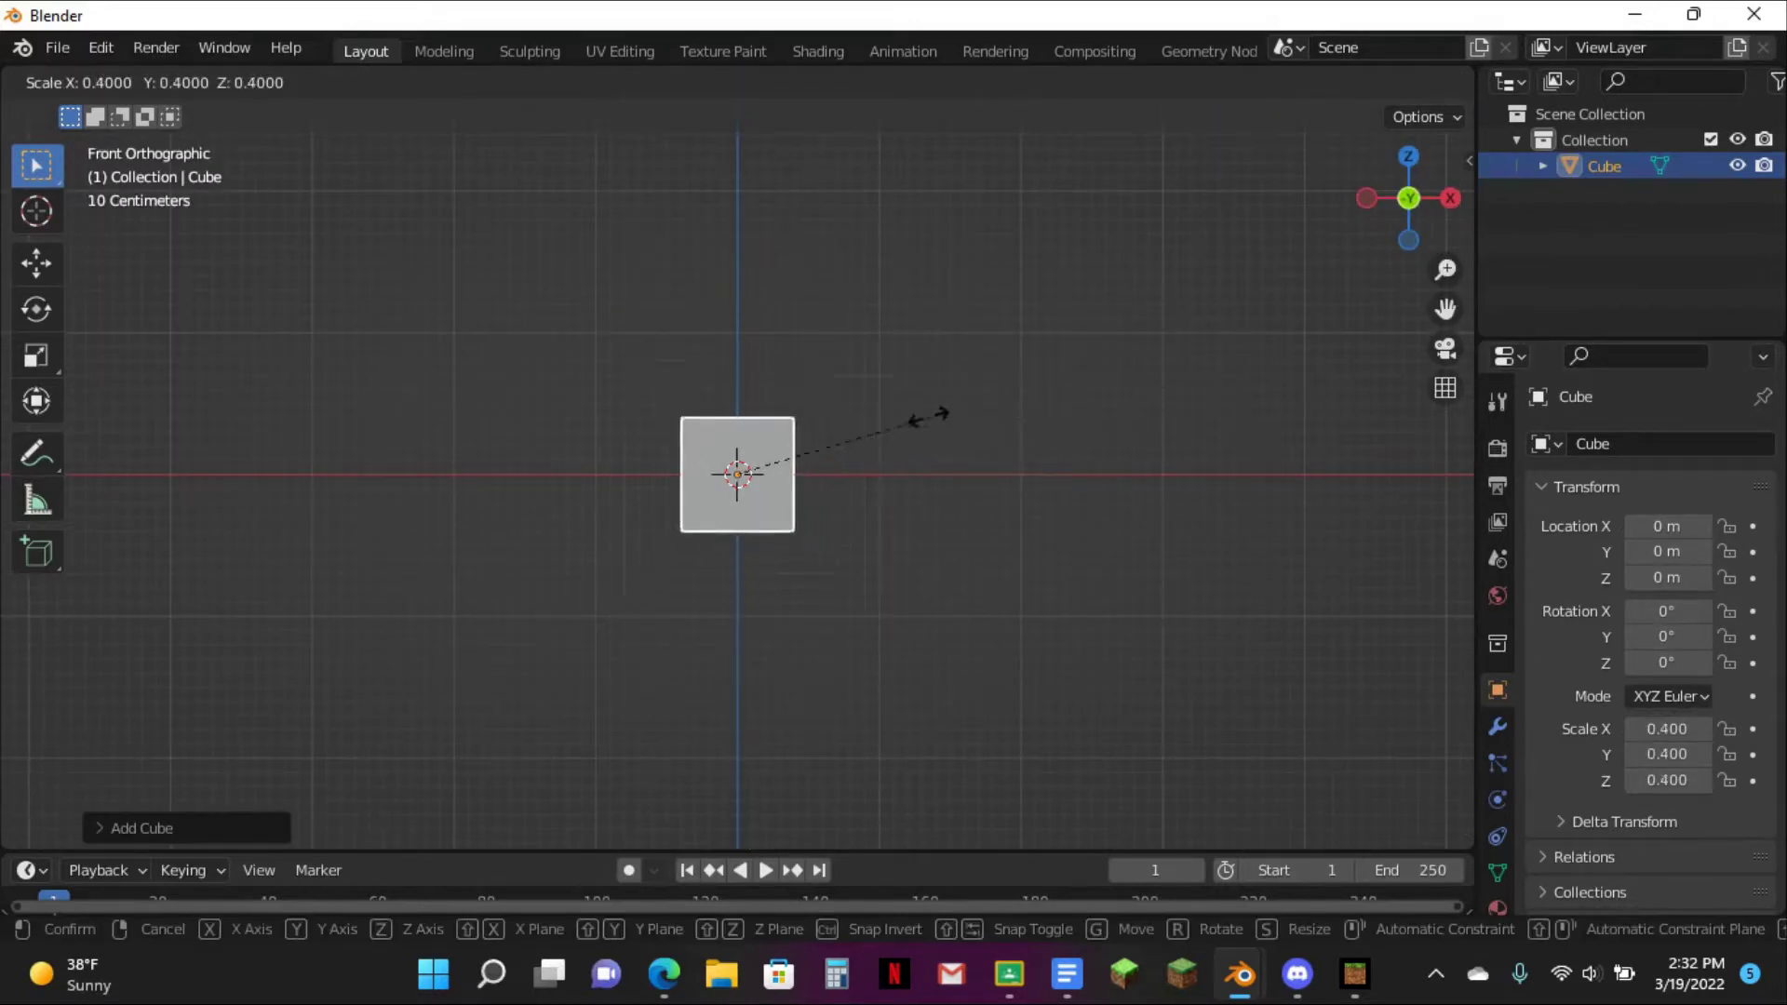
pyautogui.write('.2')
pyautogui.press('Return')
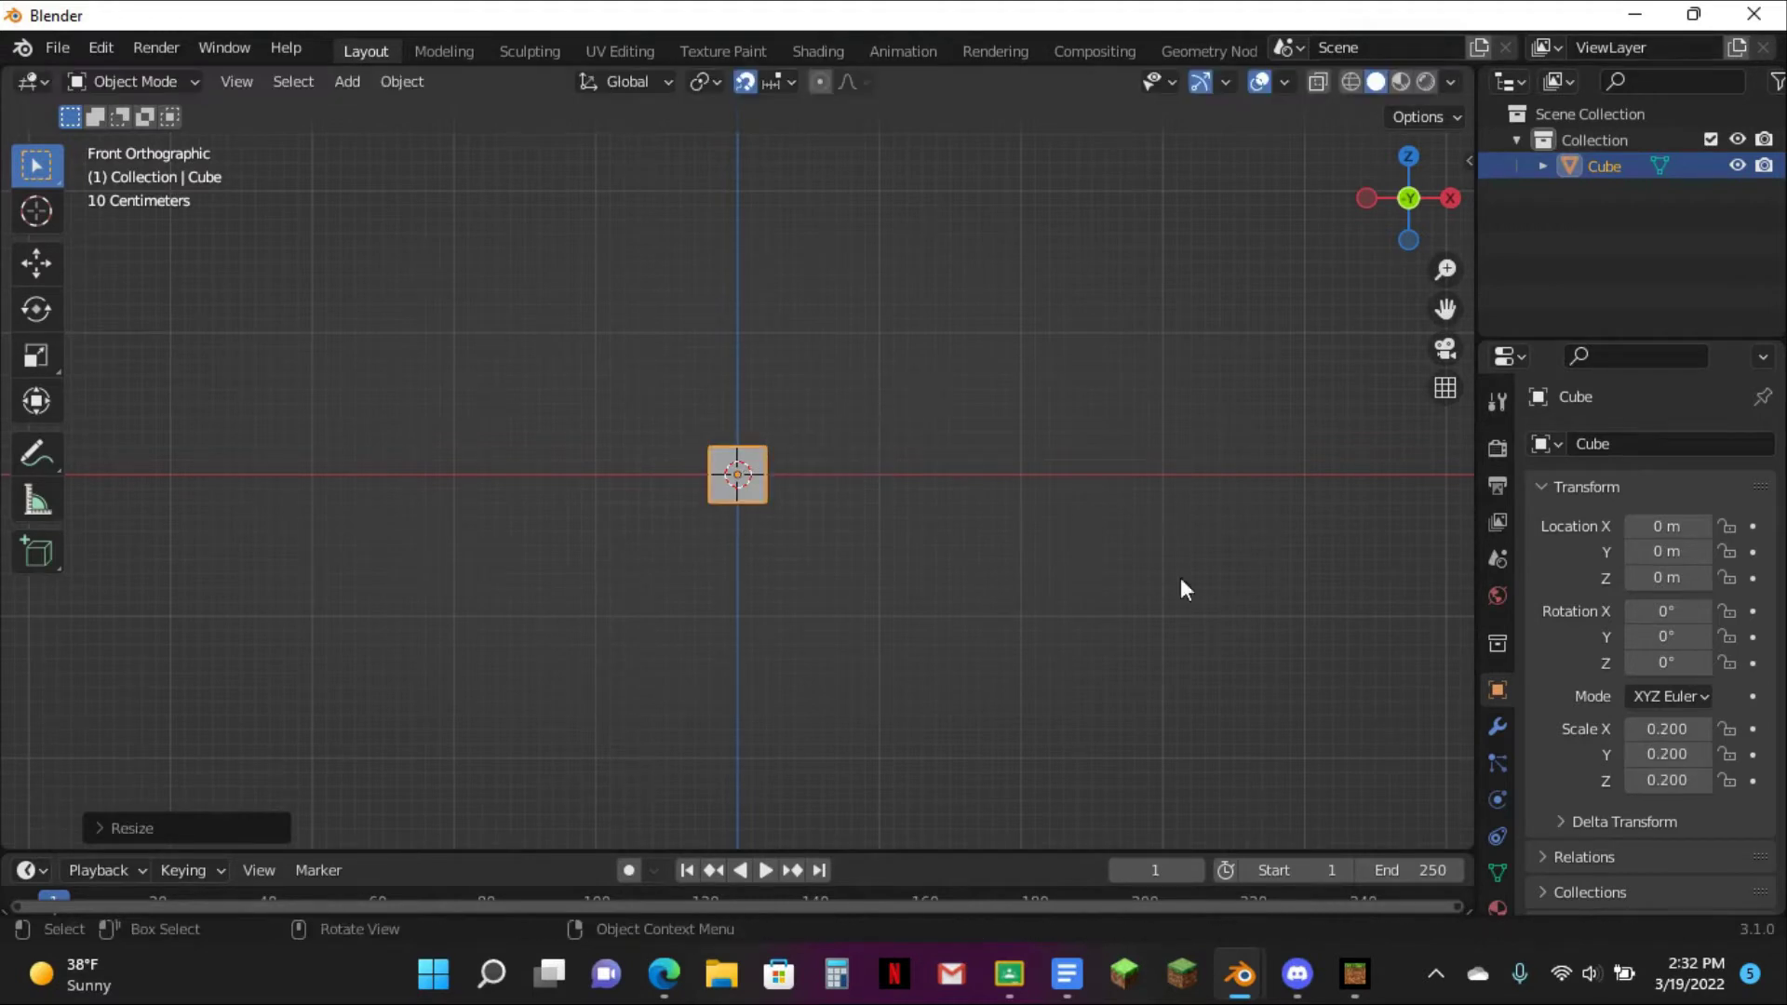
# - Switch the viewport to material preview shading, enter Edit Mode on the cube and enable X-ray
pyautogui.scroll(6, 761, 389)
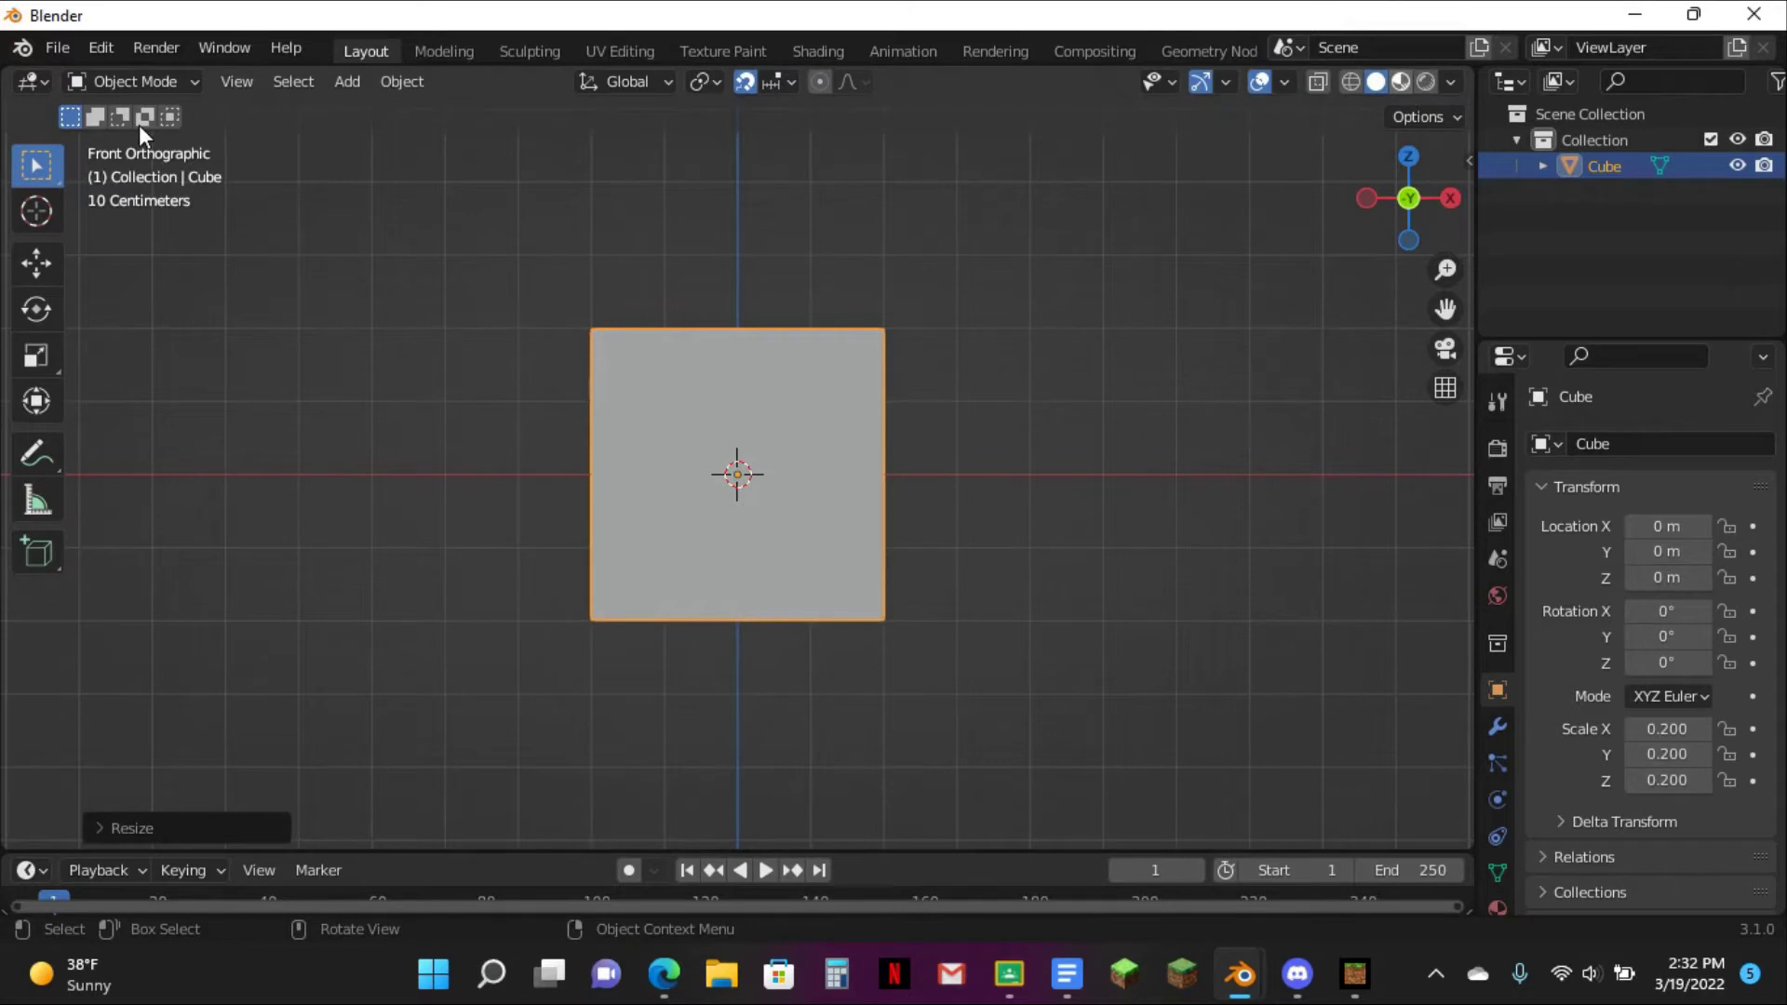
pyautogui.press('z')
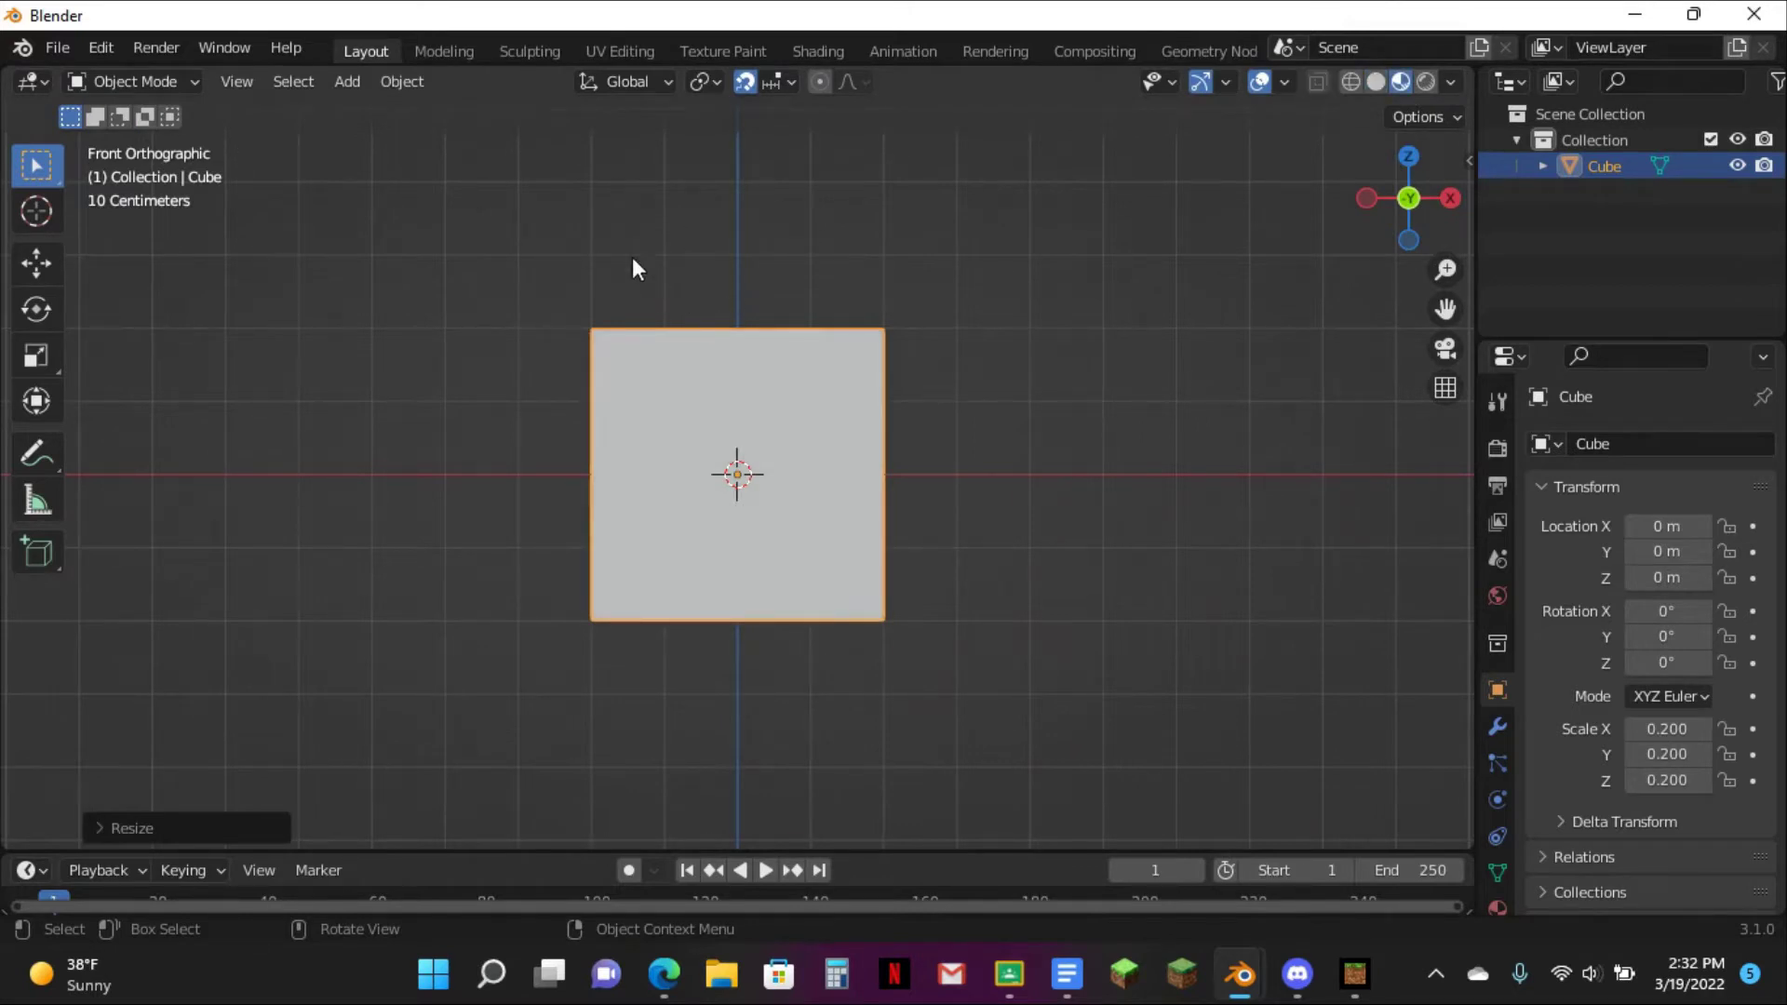
pyautogui.press('Tab')
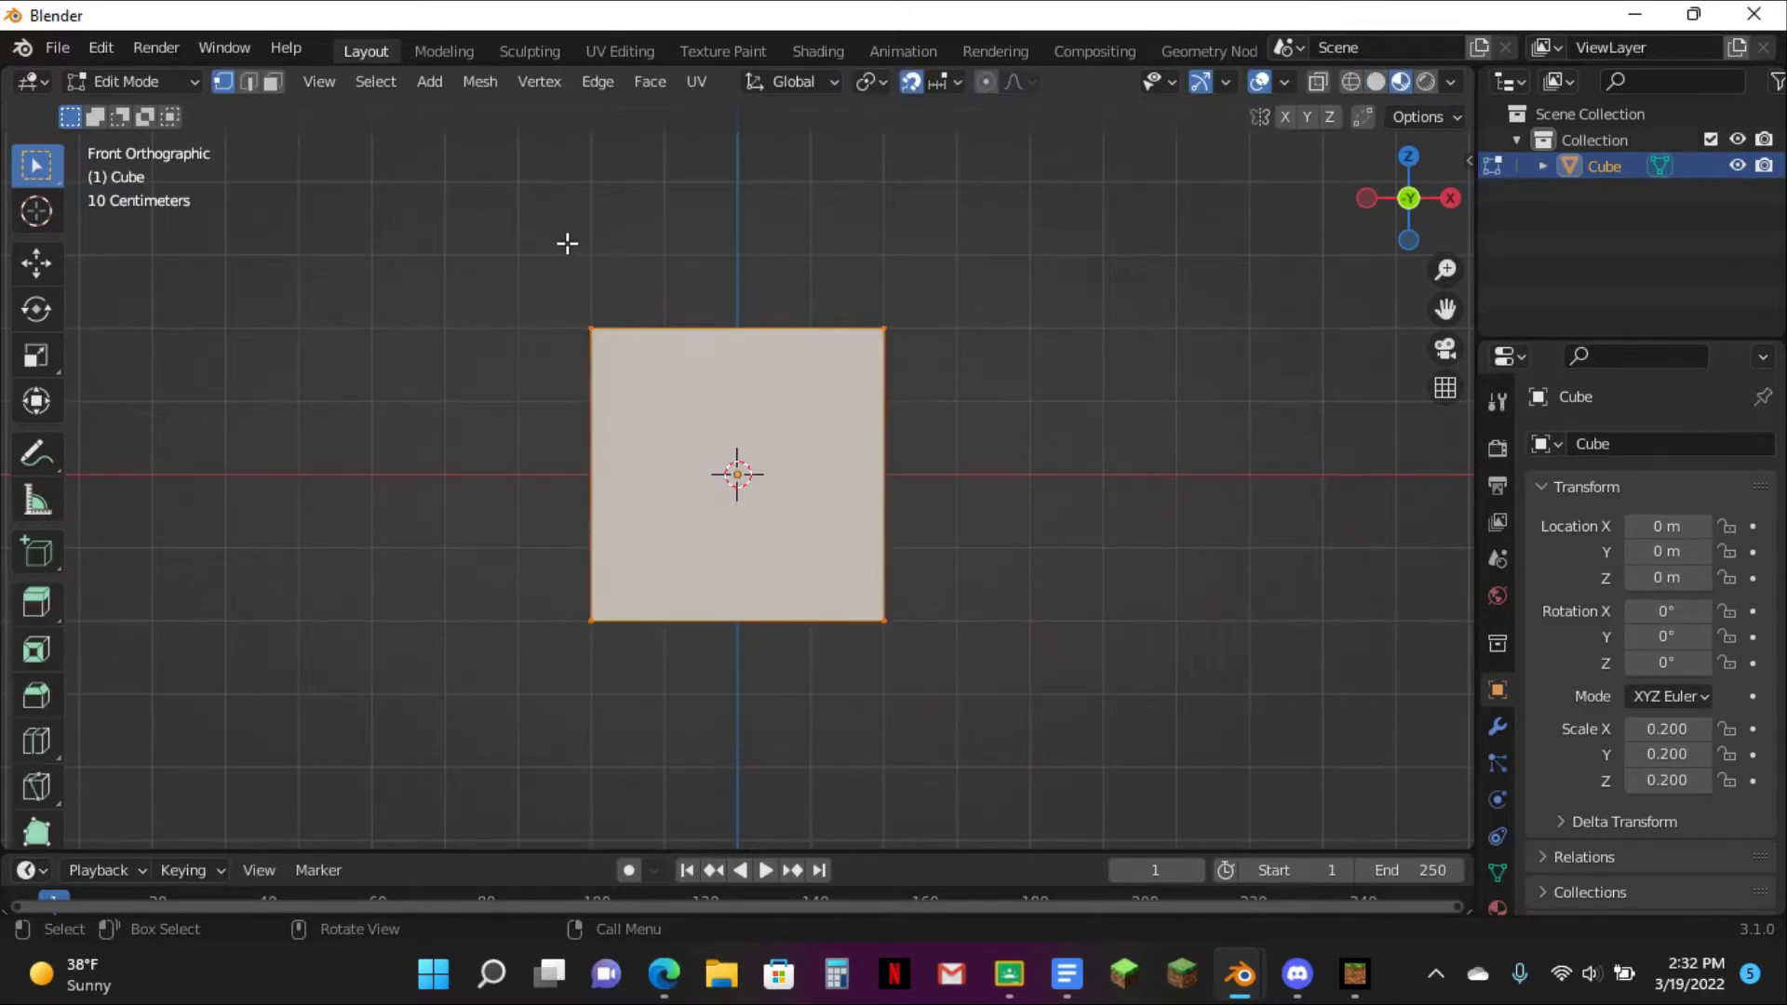
pyautogui.click(1320, 86)
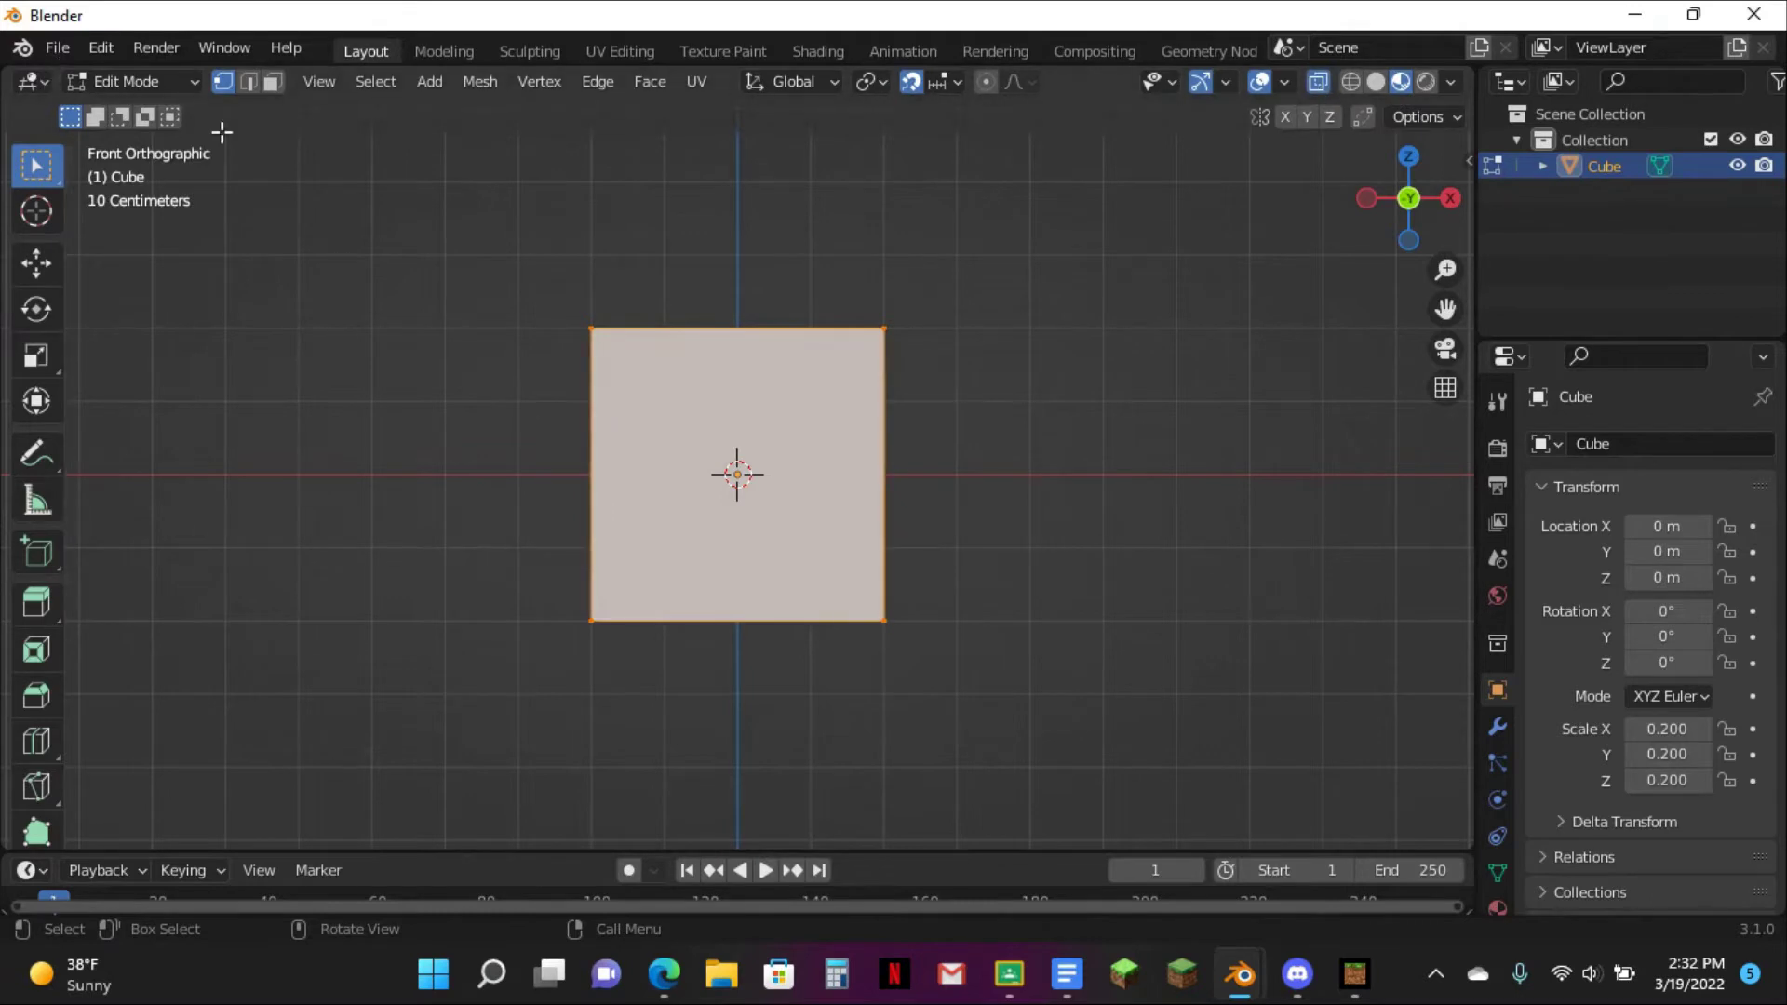
# - Select the cube's top vertices and move them straight up about 0.7 m
pyautogui.scroll(-3, 414, 233)
pyautogui.moveTo(433, 228); pyautogui.dragTo(1049, 417)
pyautogui.press('g')
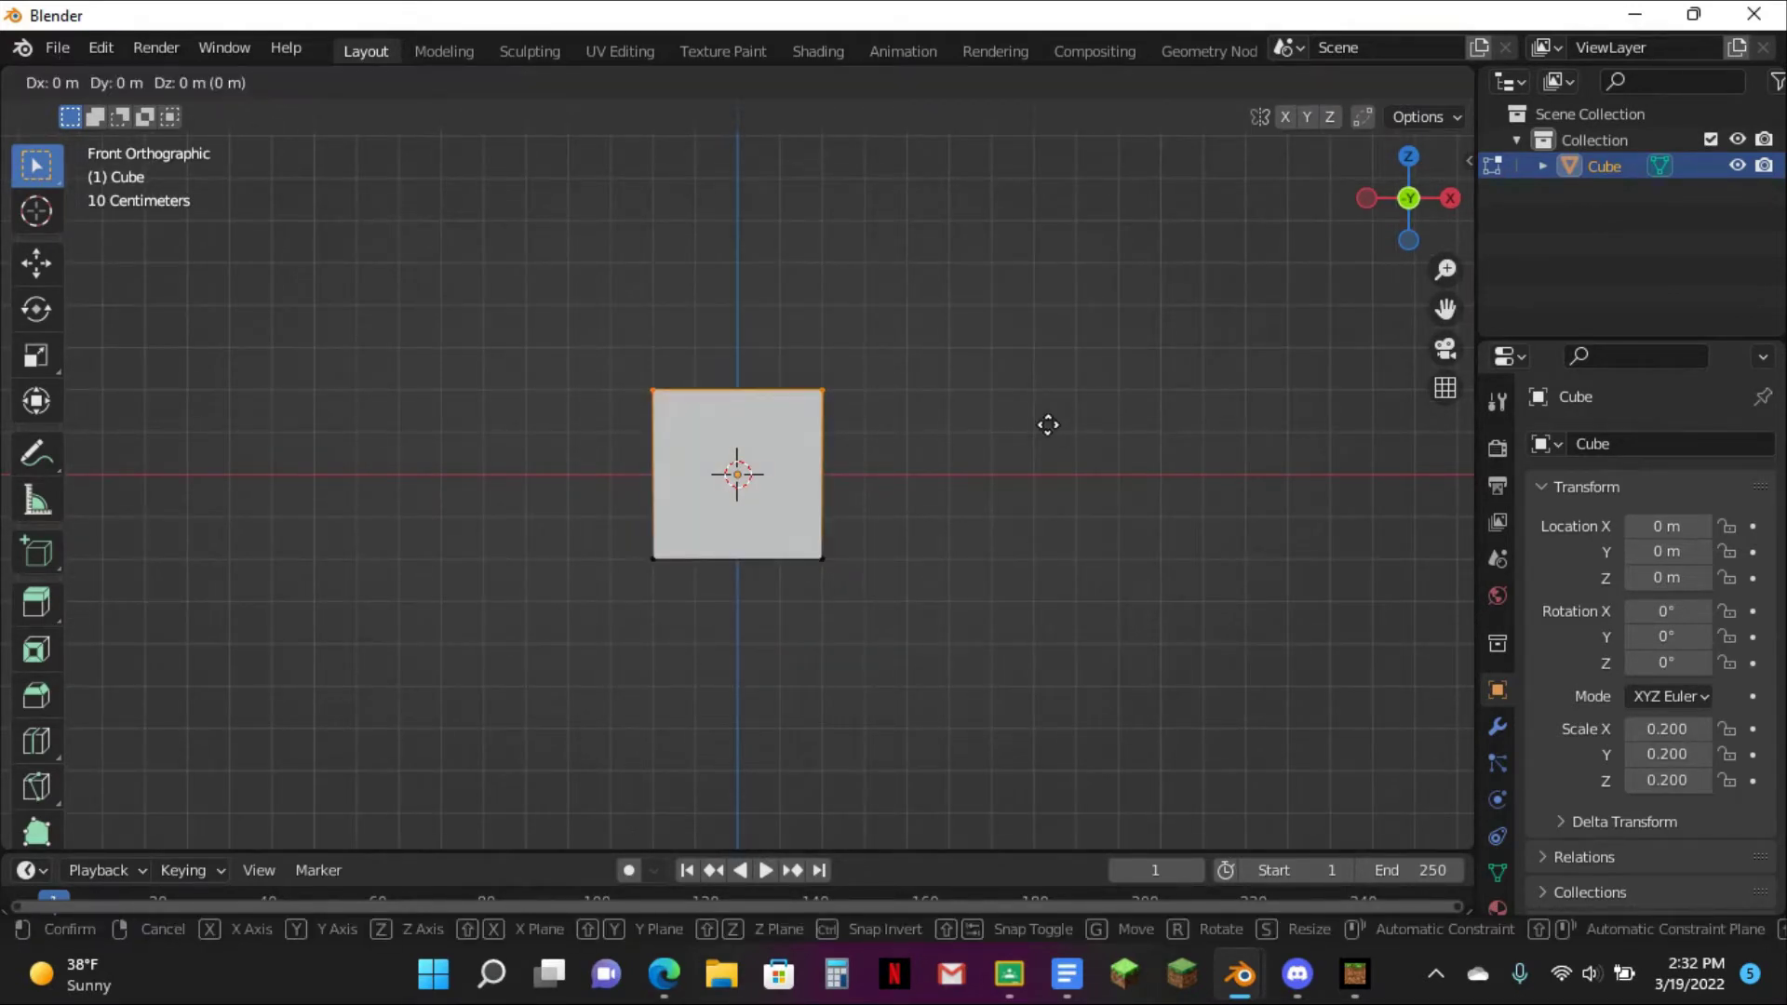
pyautogui.click(1053, 344)
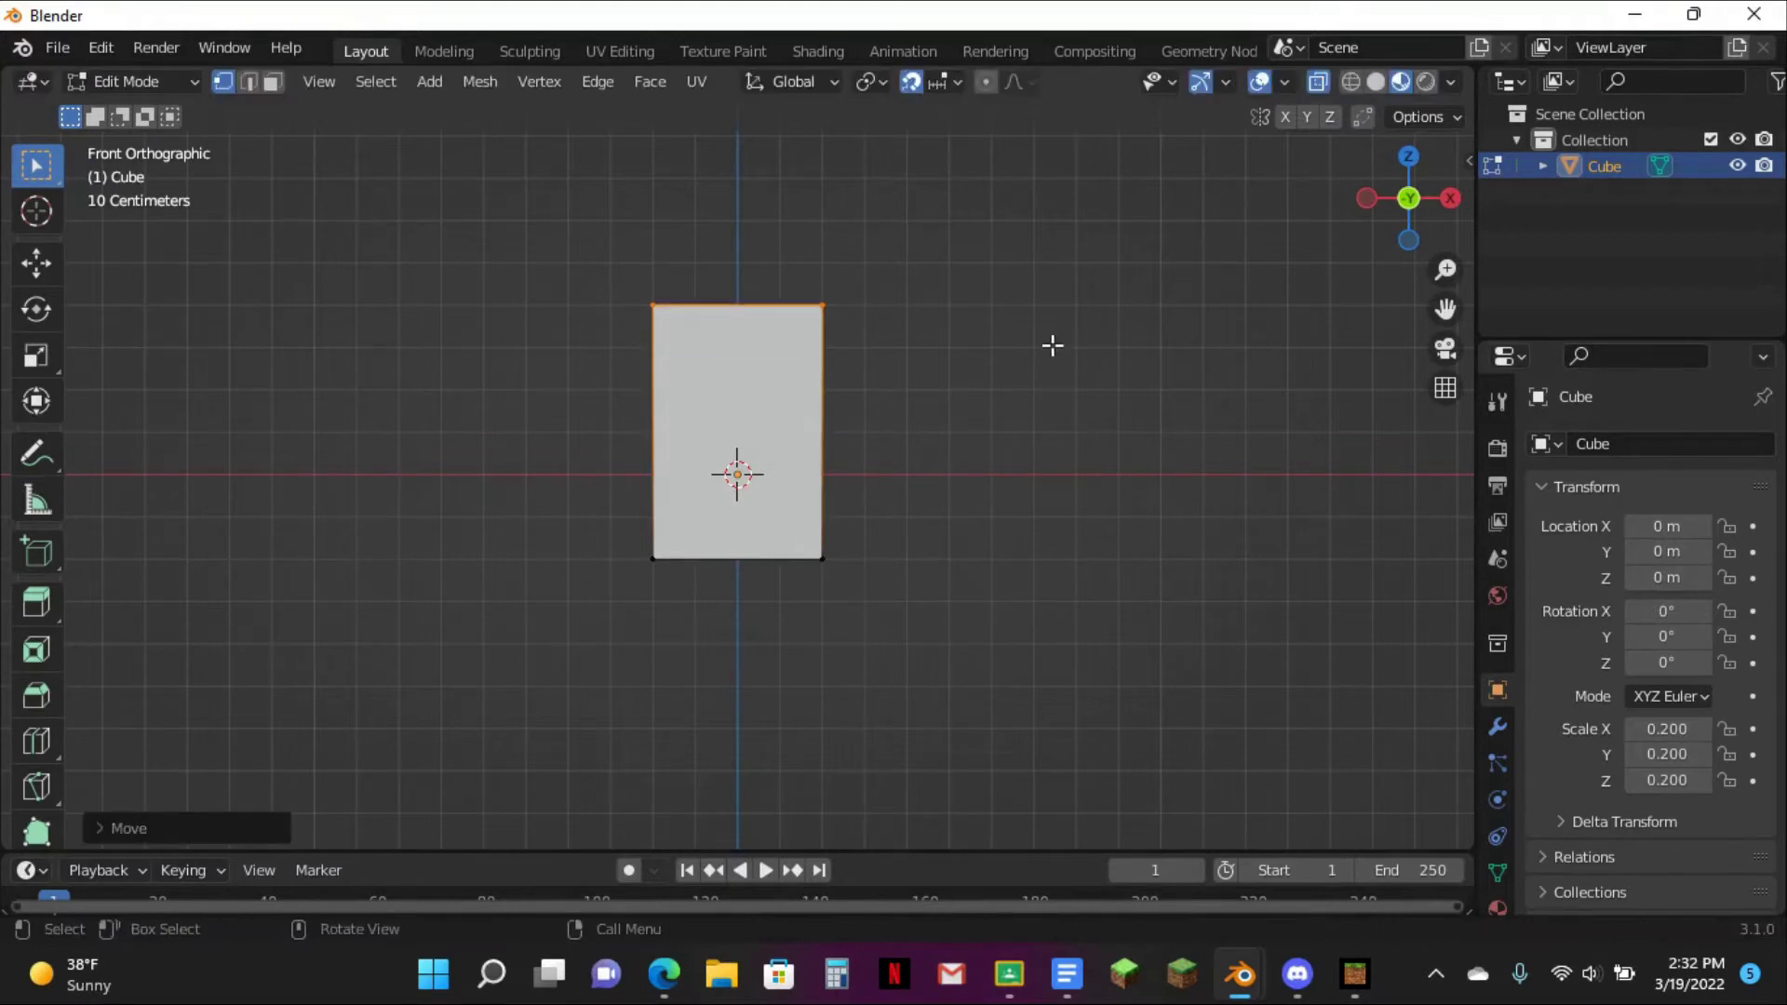
pyautogui.press('g')
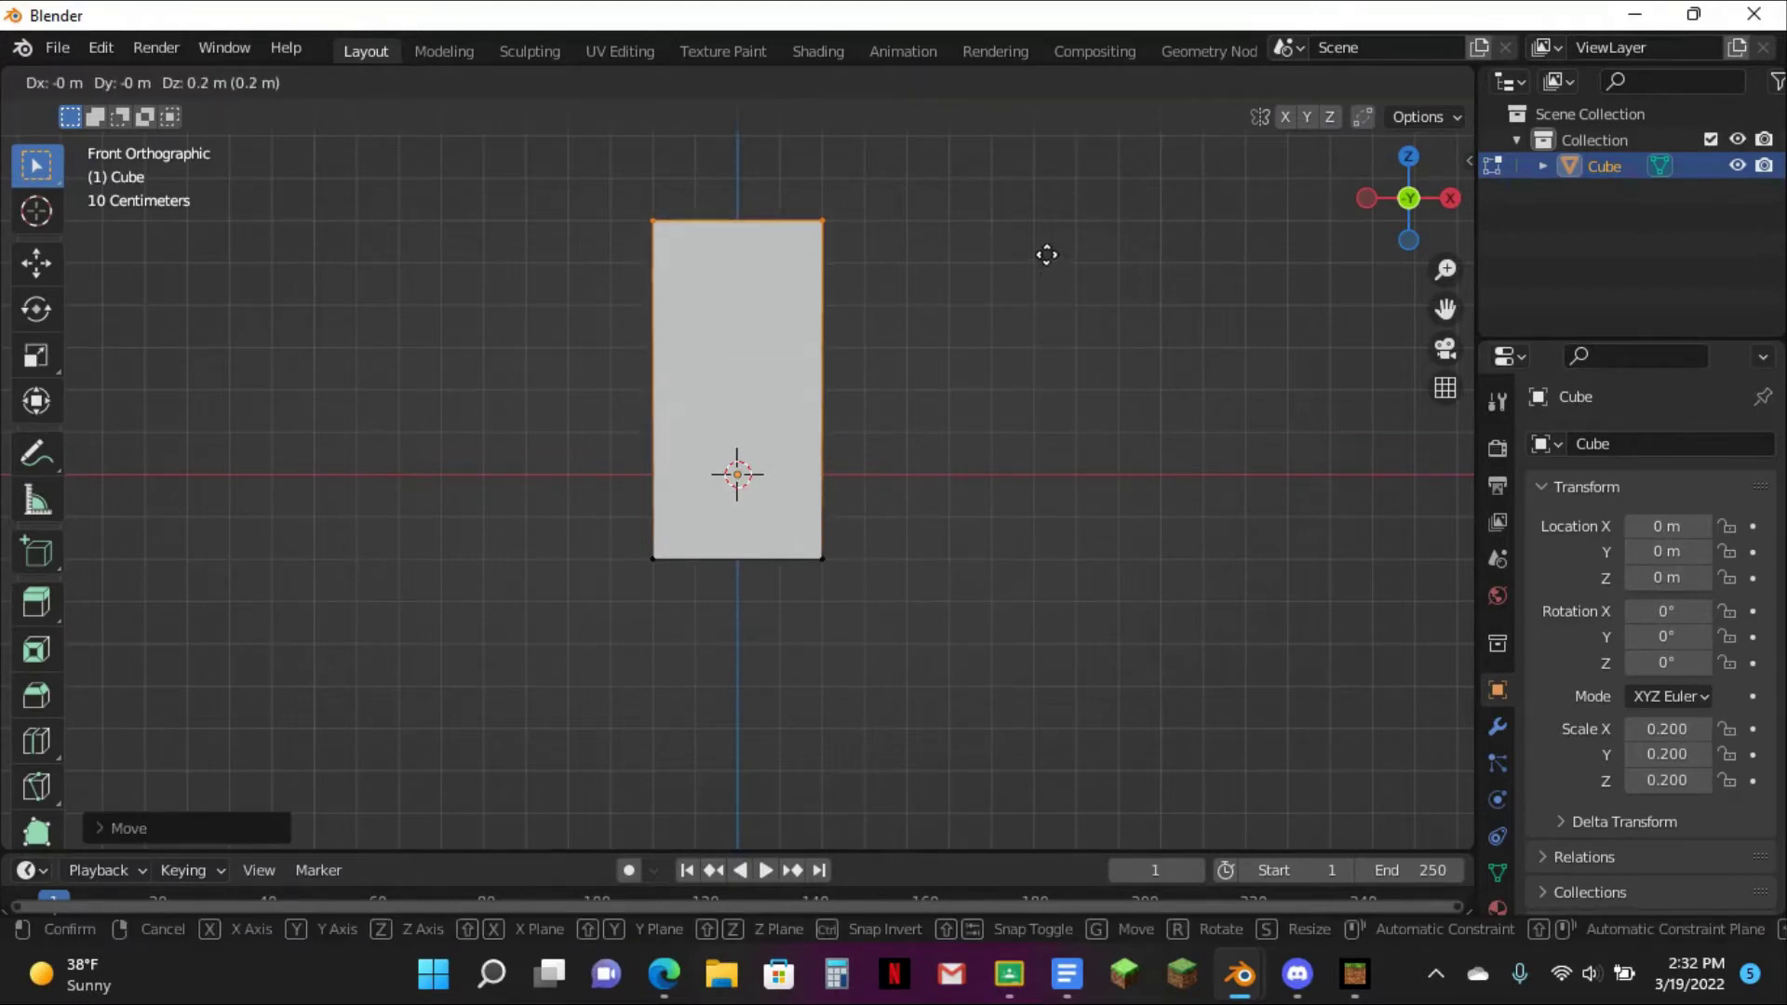
pyautogui.click(1037, 130)
# - Raise the top vertices about another 0.1 m so the box is three times as tall as it is wide
pyautogui.moveTo(1036, 128); pyautogui.dragTo(1062, 294, button='middle')
pyautogui.click(1408, 208)
pyautogui.scroll(2, 1409, 254)
pyautogui.moveTo(1446, 310)
pyautogui.mouseDown()
pyautogui.moveTo(1429, 673)
pyautogui.moveTo(1445, 332)
pyautogui.mouseUp()
pyautogui.press('g')
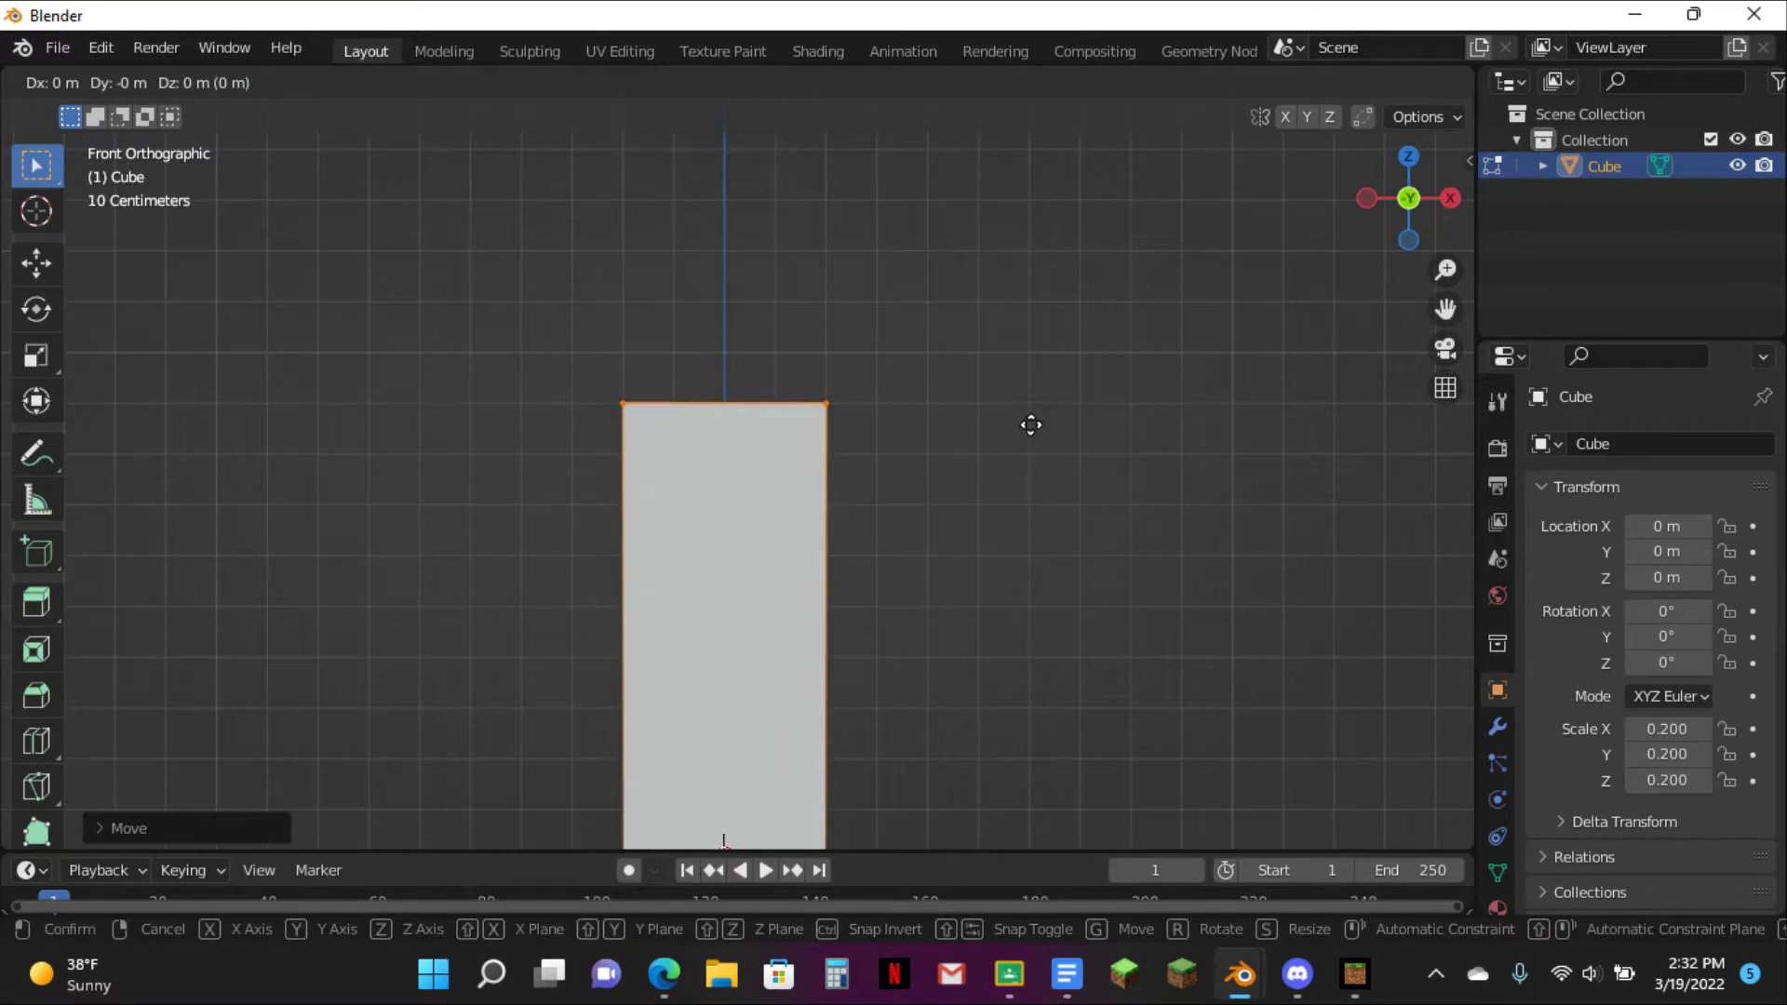
pyautogui.click(1034, 416)
pyautogui.scroll(-3, 1035, 409)
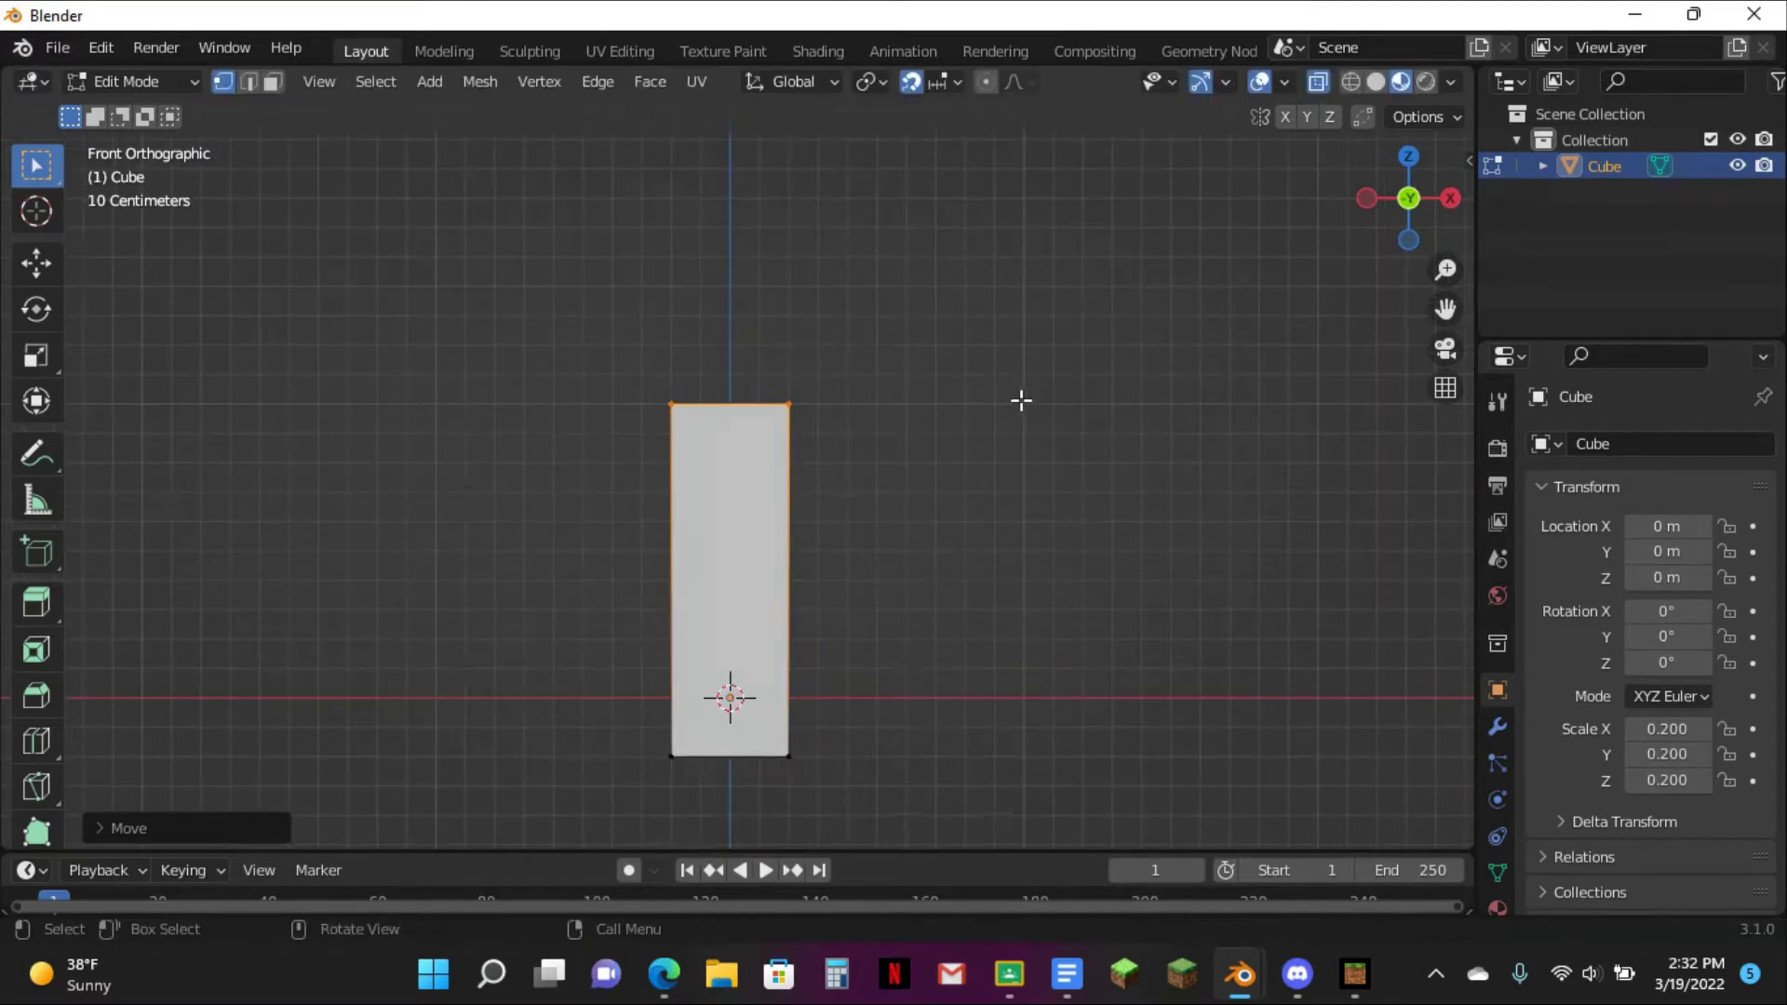
# - Move the whole mesh down about 0.4 m to centre the box on its origin, and return to Object Mode
pyautogui.scroll(1, 1021, 400)
pyautogui.scroll(4, 1131, 314)
pyautogui.moveTo(1457, 305); pyautogui.dragTo(1454, 100)
pyautogui.scroll(-4, 1089, 443)
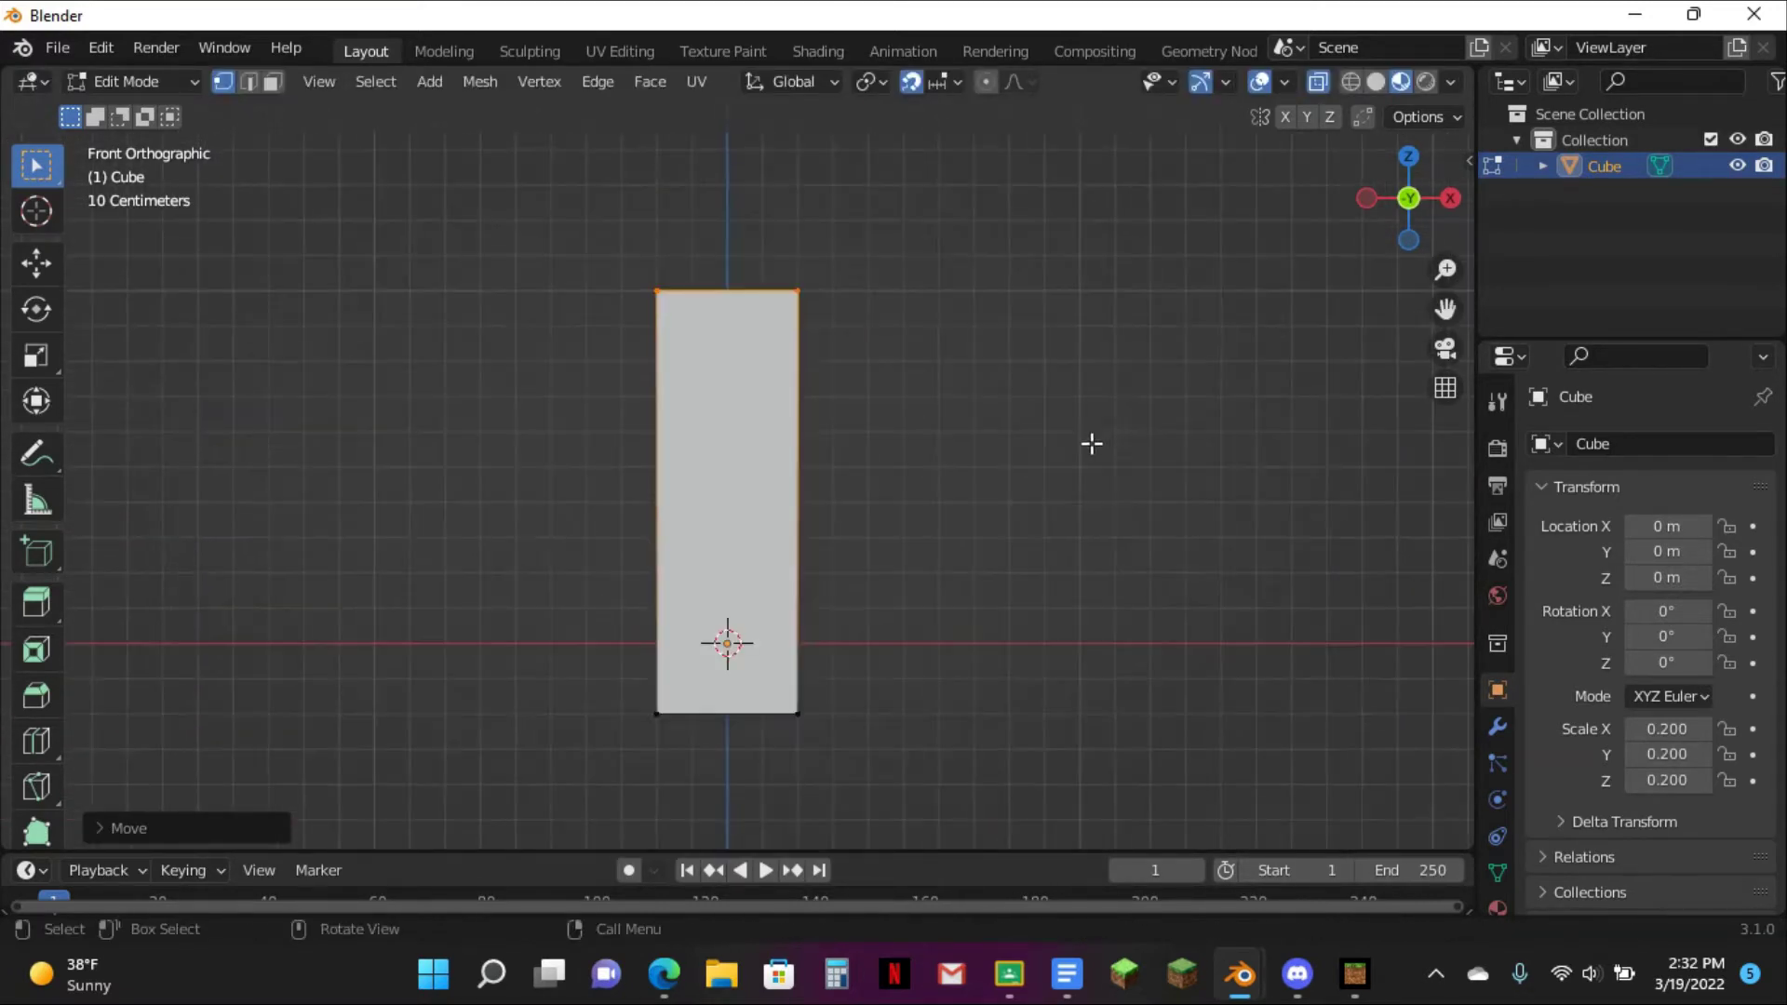
pyautogui.press('a')
pyautogui.press('g')
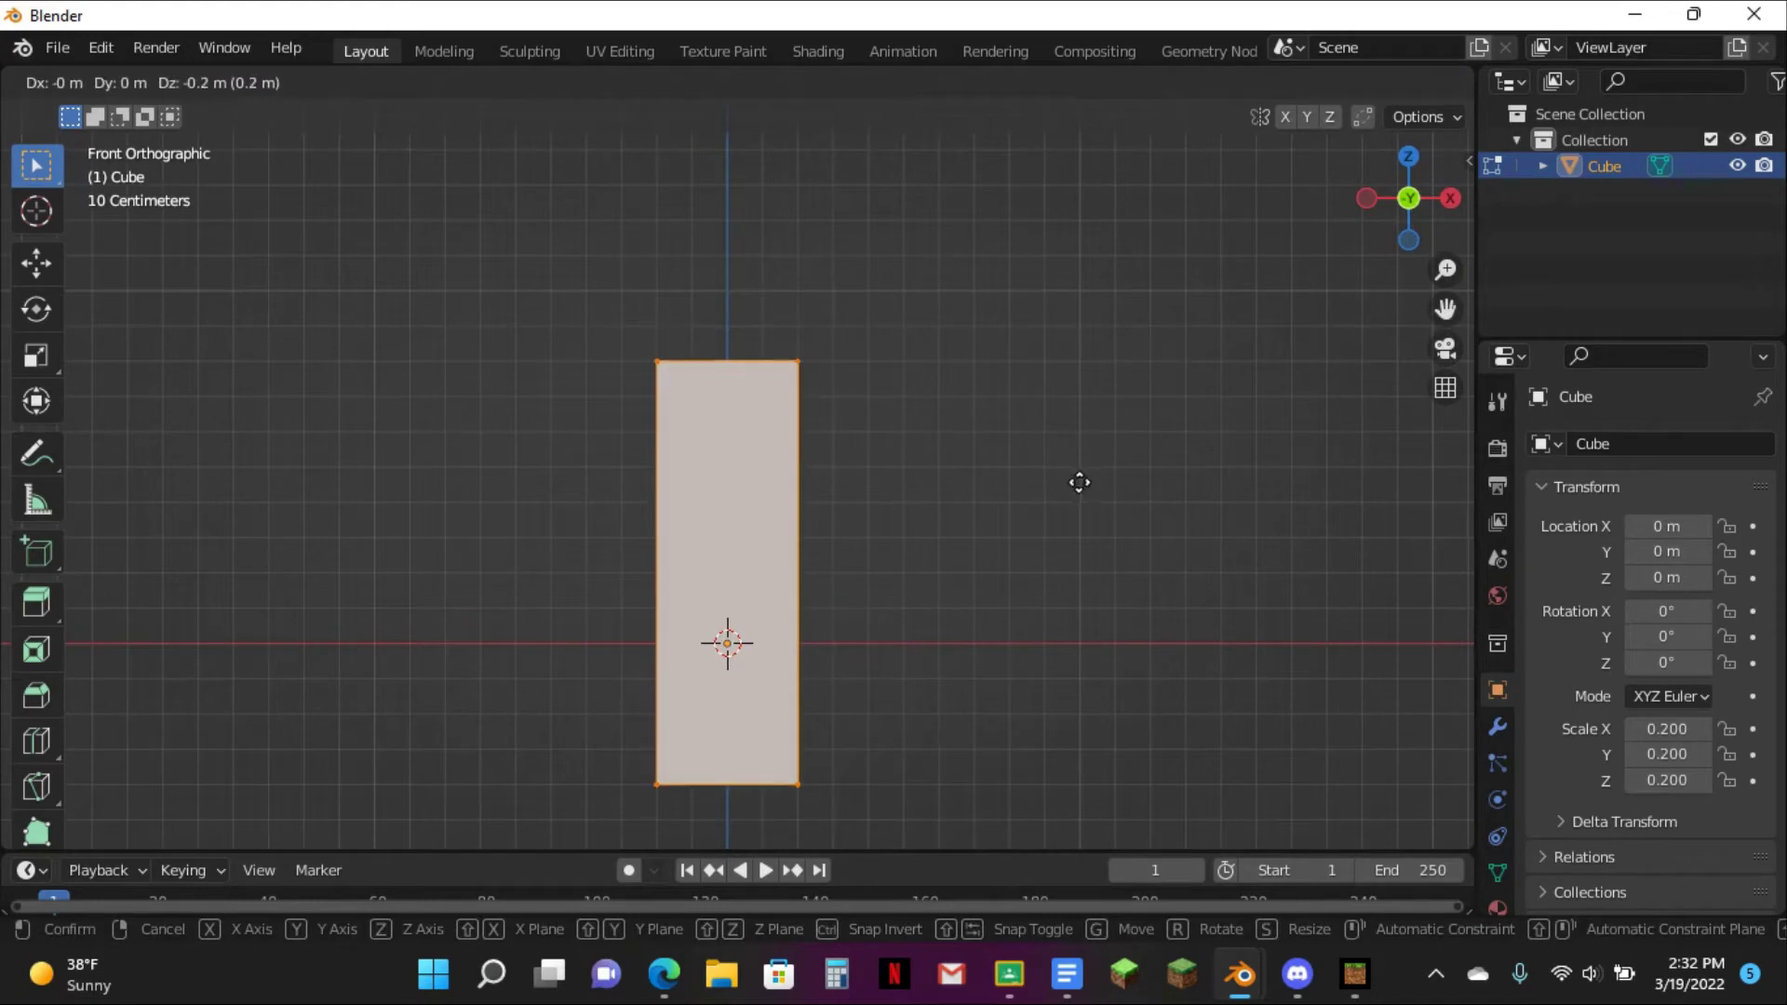
pyautogui.click(1084, 550)
pyautogui.scroll(-4, 1076, 550)
pyautogui.scroll(4, 1015, 550)
pyautogui.press('KP_5')
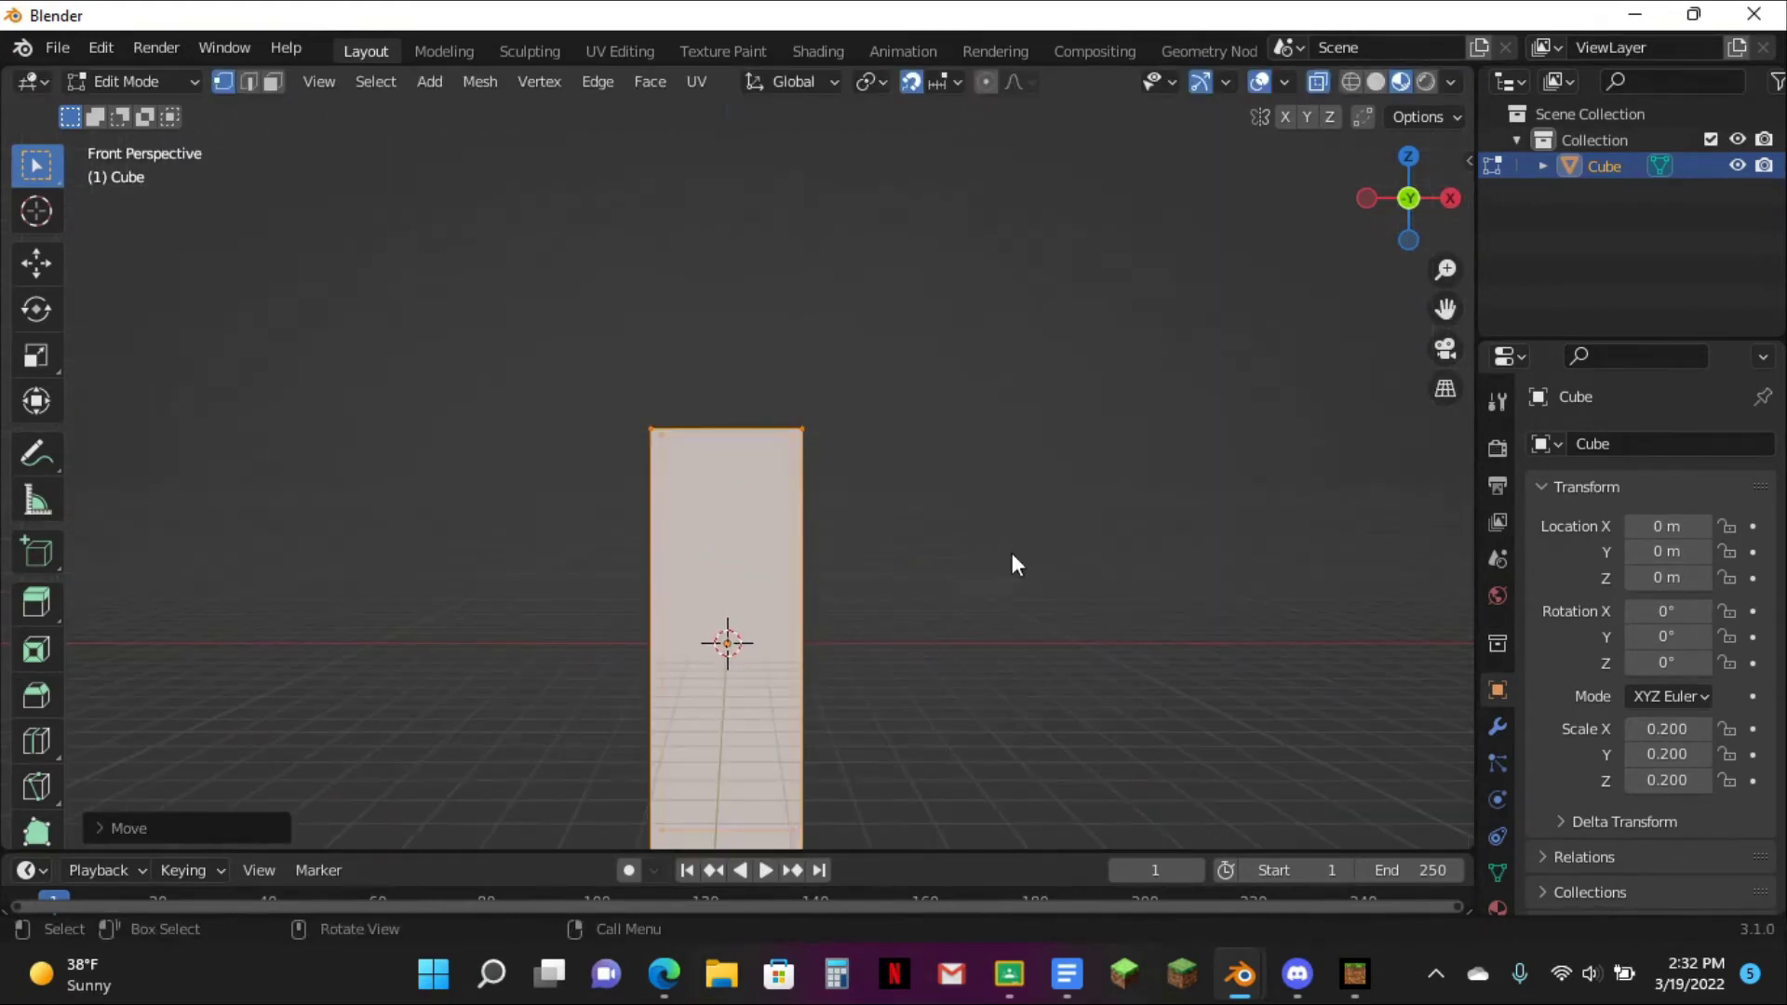
pyautogui.press('Tab')
# - Move the box in the front view to X -0.2 m and Z 0.6 m, standing on the ground as a leg
pyautogui.click(1036, 537)
pyautogui.moveTo(1038, 534); pyautogui.dragTo(1094, 498, button='middle')
pyautogui.click(1416, 203)
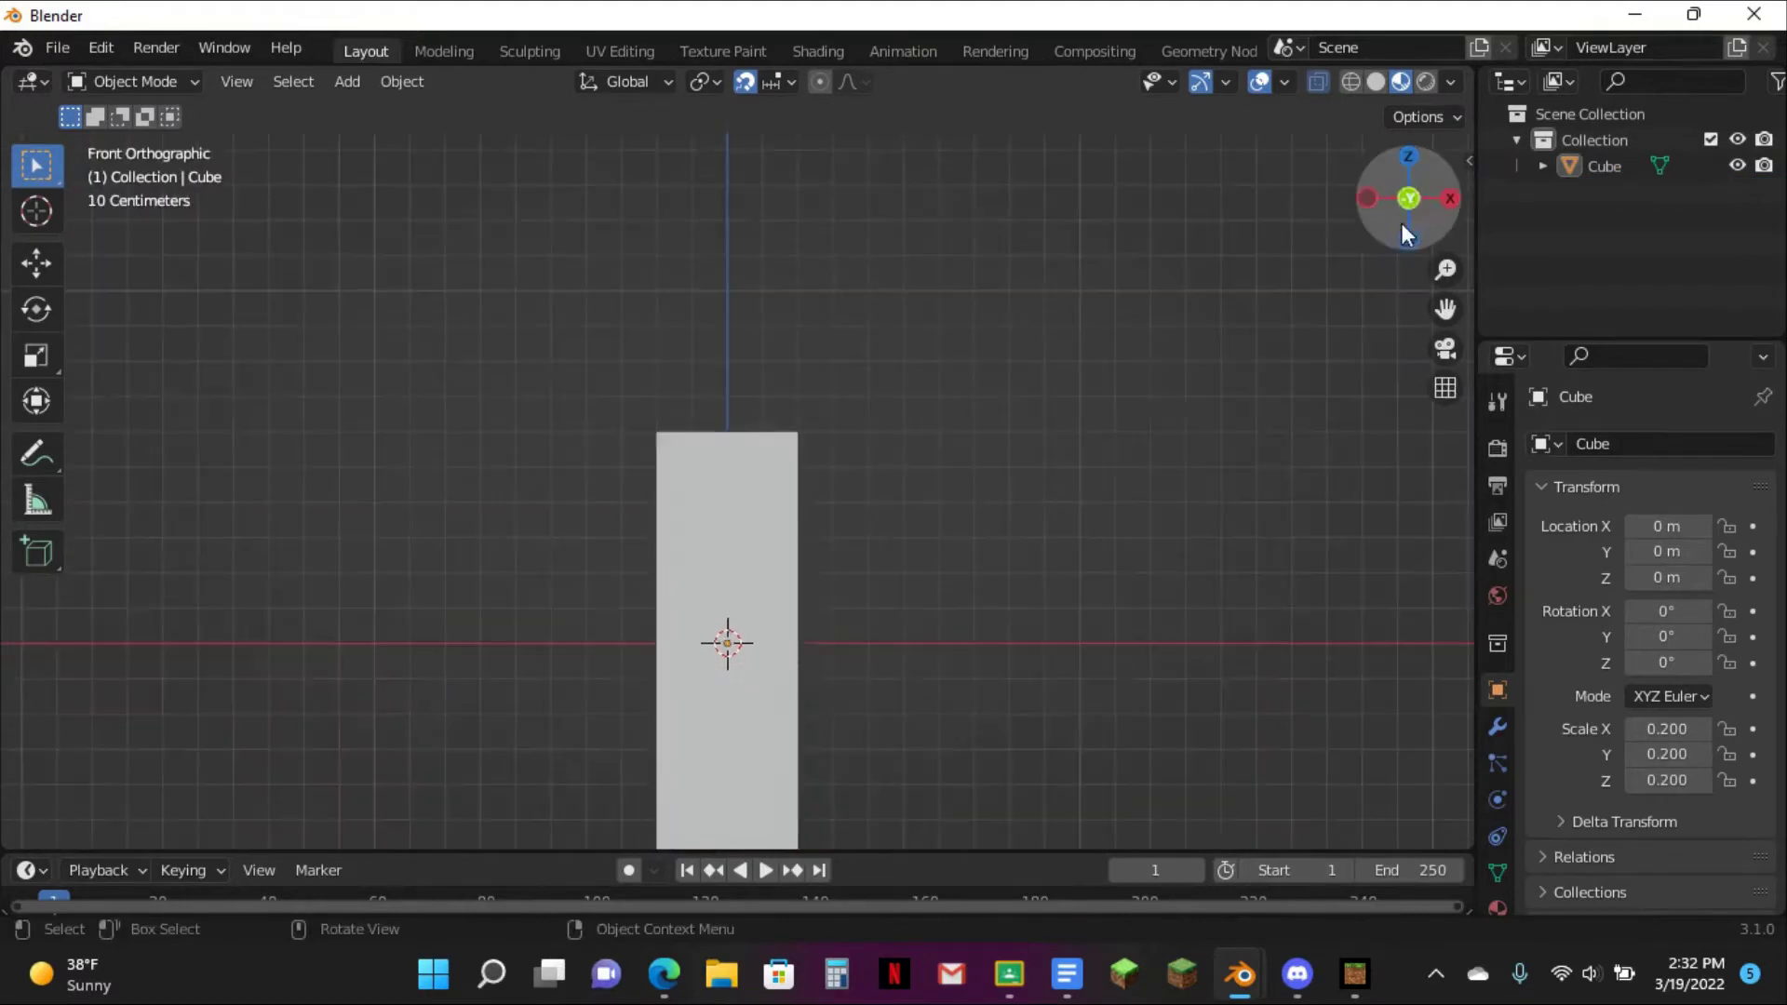
pyautogui.scroll(-2, 849, 517)
pyautogui.scroll(5, 816, 514)
pyautogui.click(813, 512)
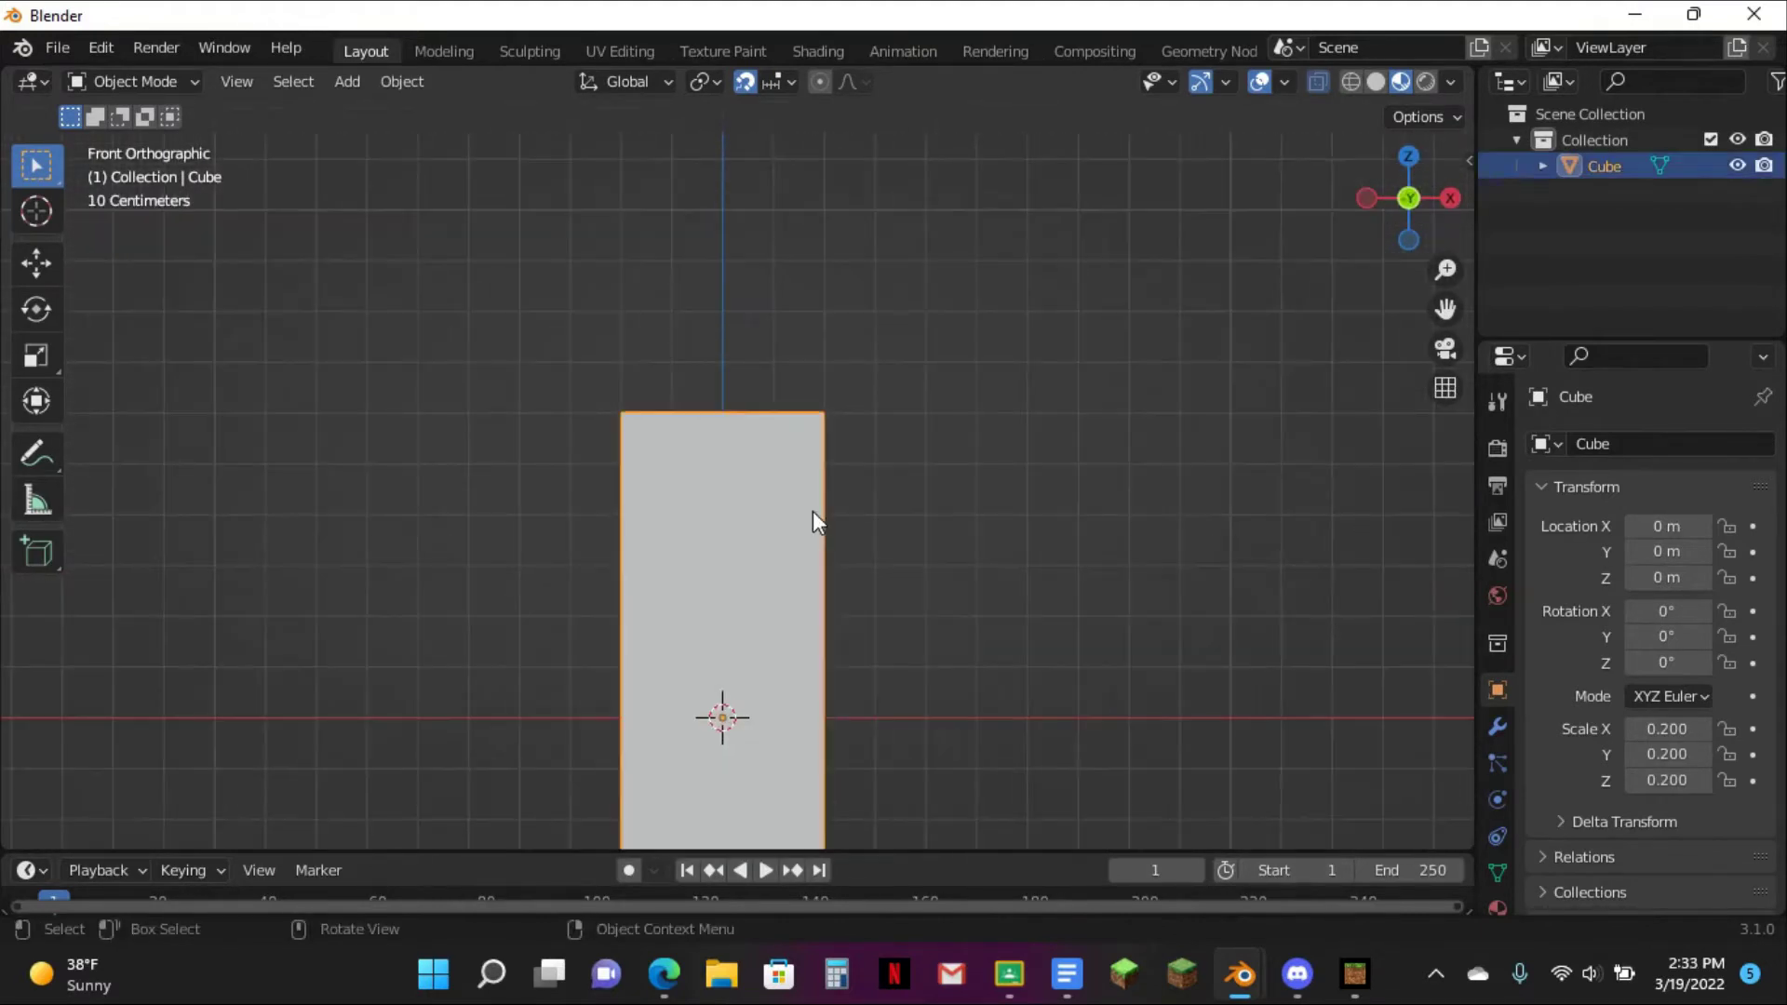
pyautogui.press('g')
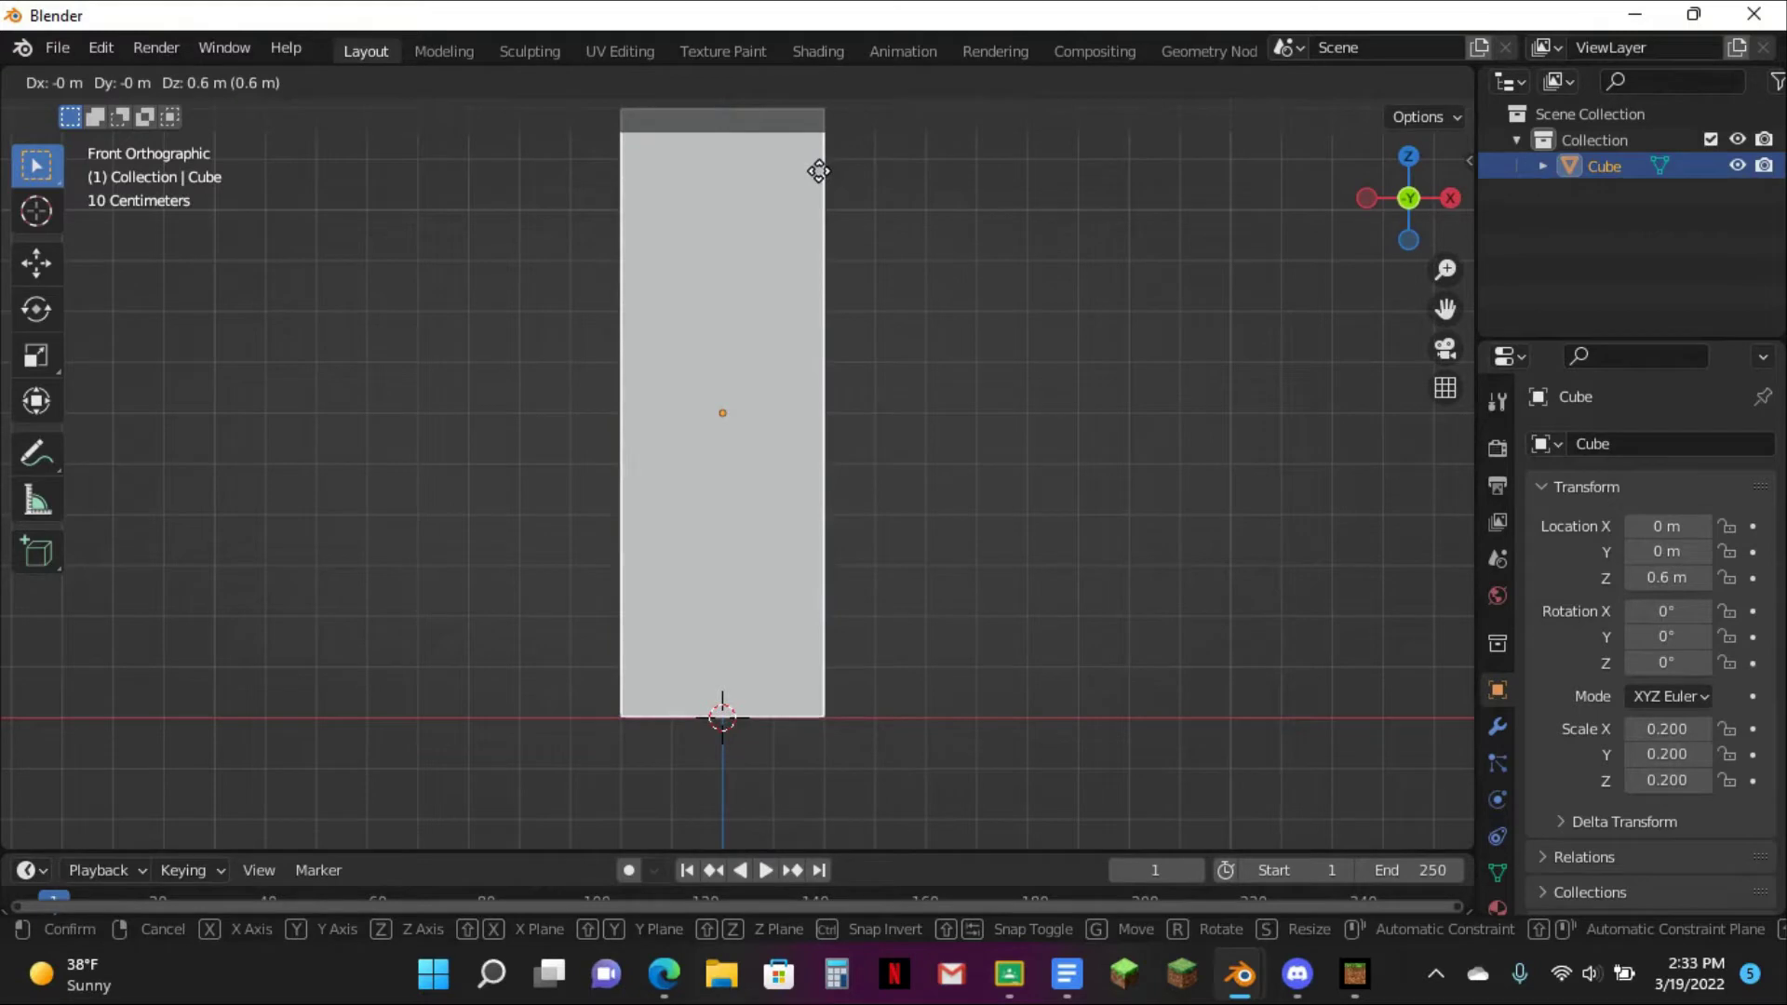
pyautogui.click(823, 204)
pyautogui.press('g')
pyautogui.click(717, 179)
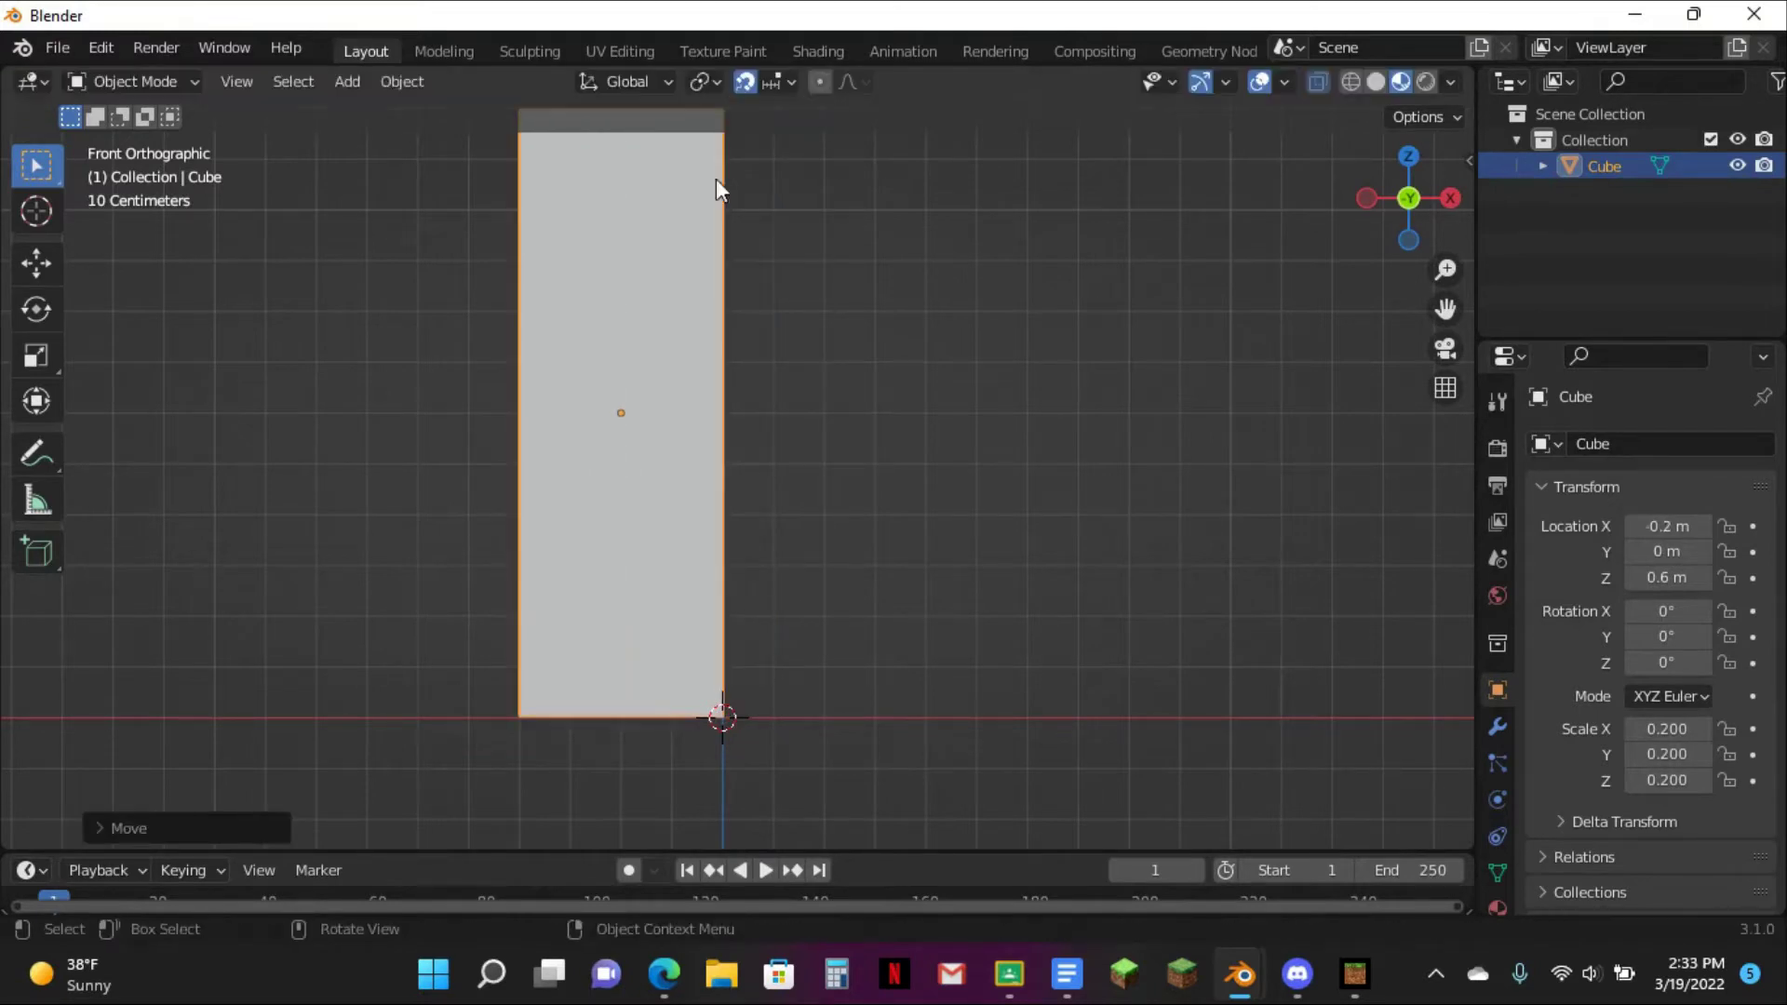
# - Duplicate the leg and place the copy on top of it at X 0 m, Z 1.8 m
pyautogui.moveTo(1449, 305); pyautogui.dragTo(1454, 440)
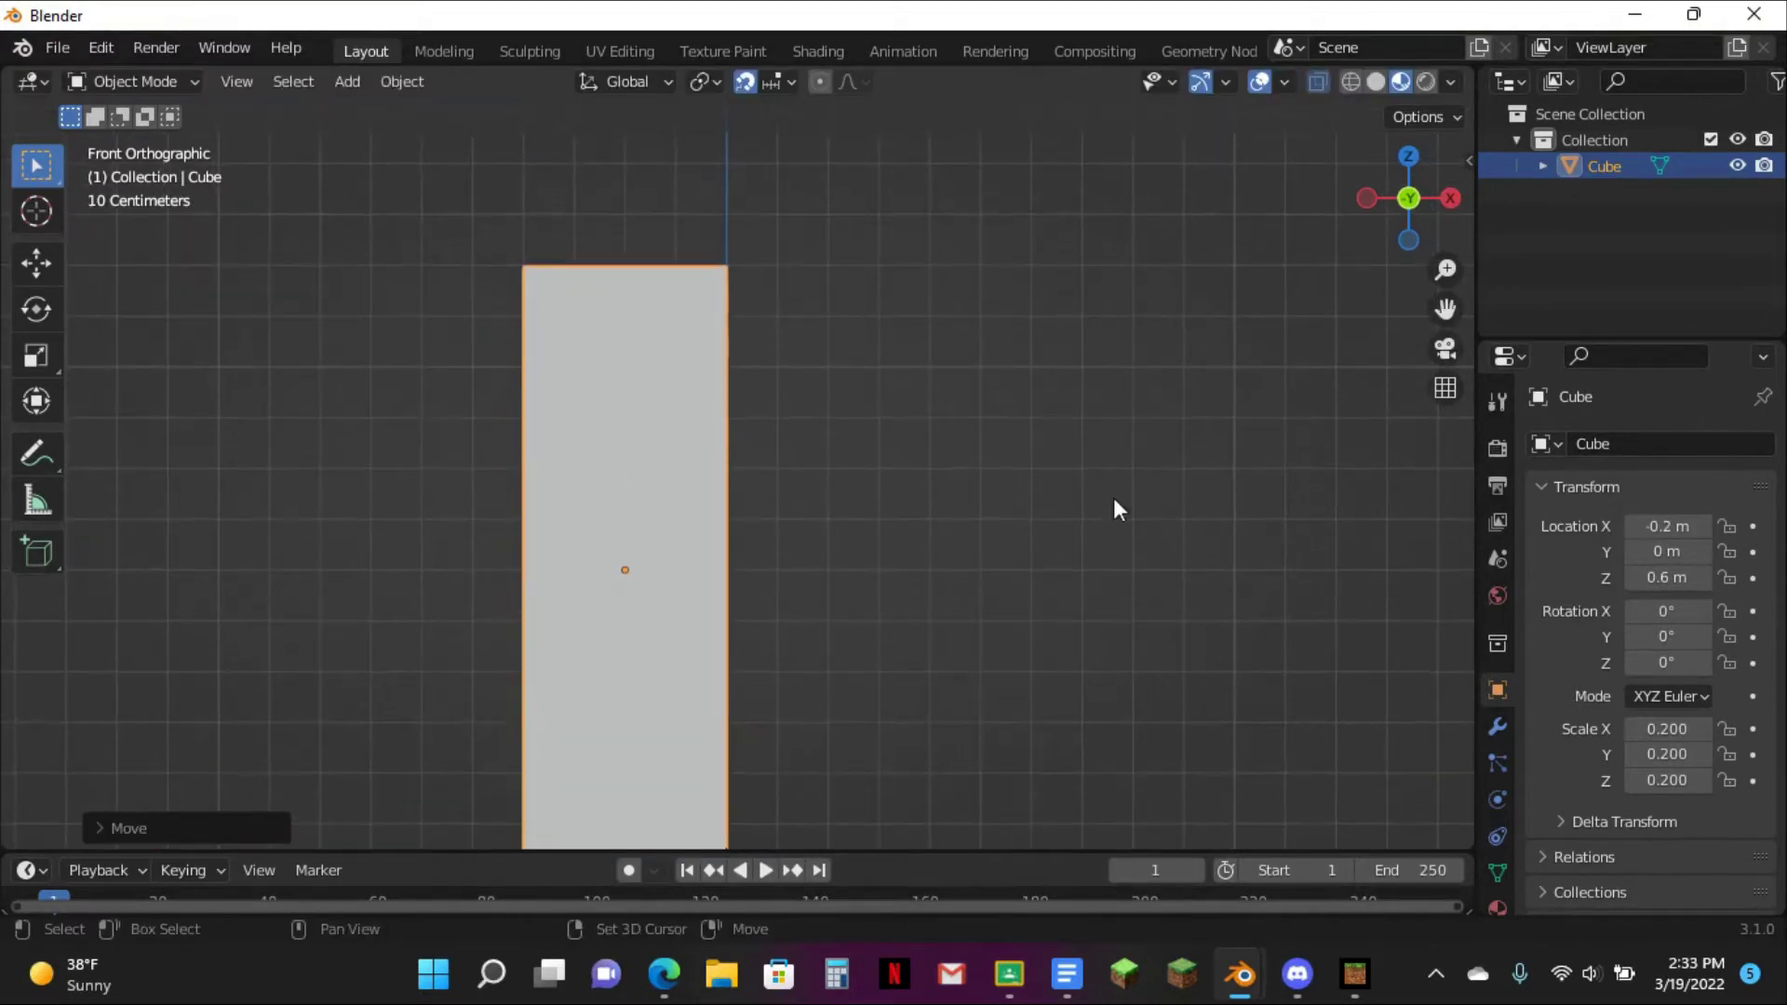
pyautogui.hotkey('shift', 'd')
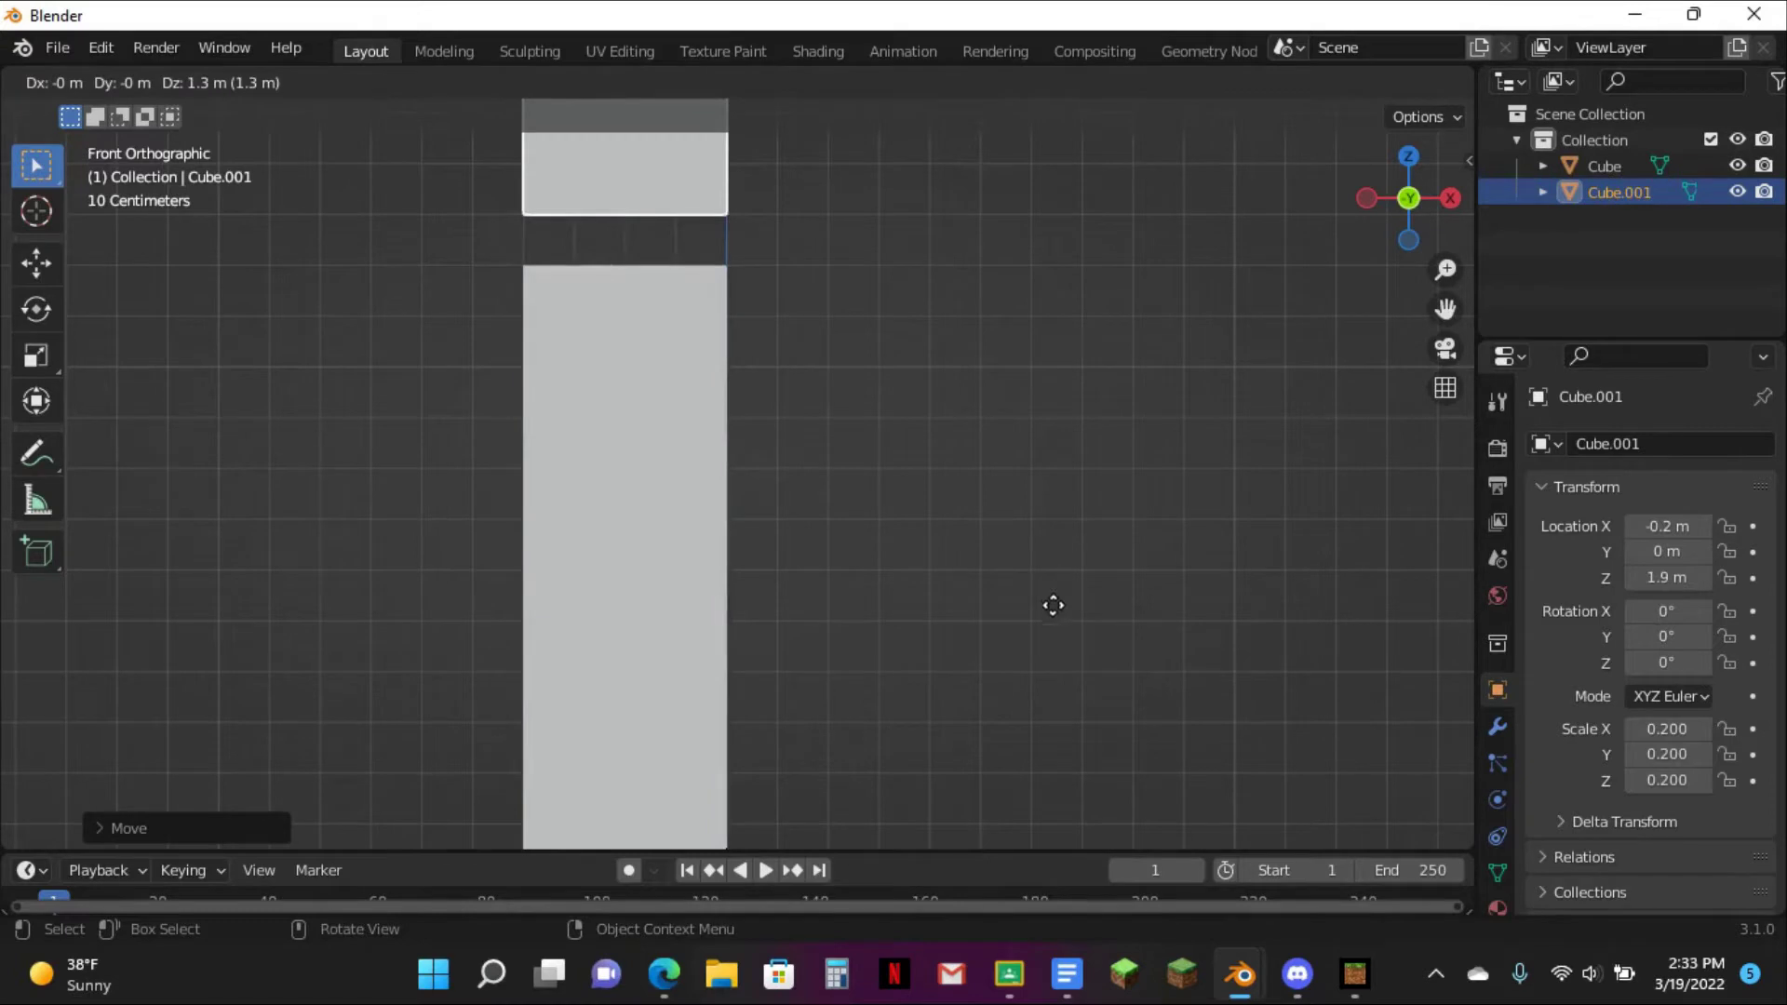
pyautogui.click(1139, 617)
pyautogui.scroll(-1, 1365, 354)
pyautogui.moveTo(1445, 312); pyautogui.dragTo(1444, 423)
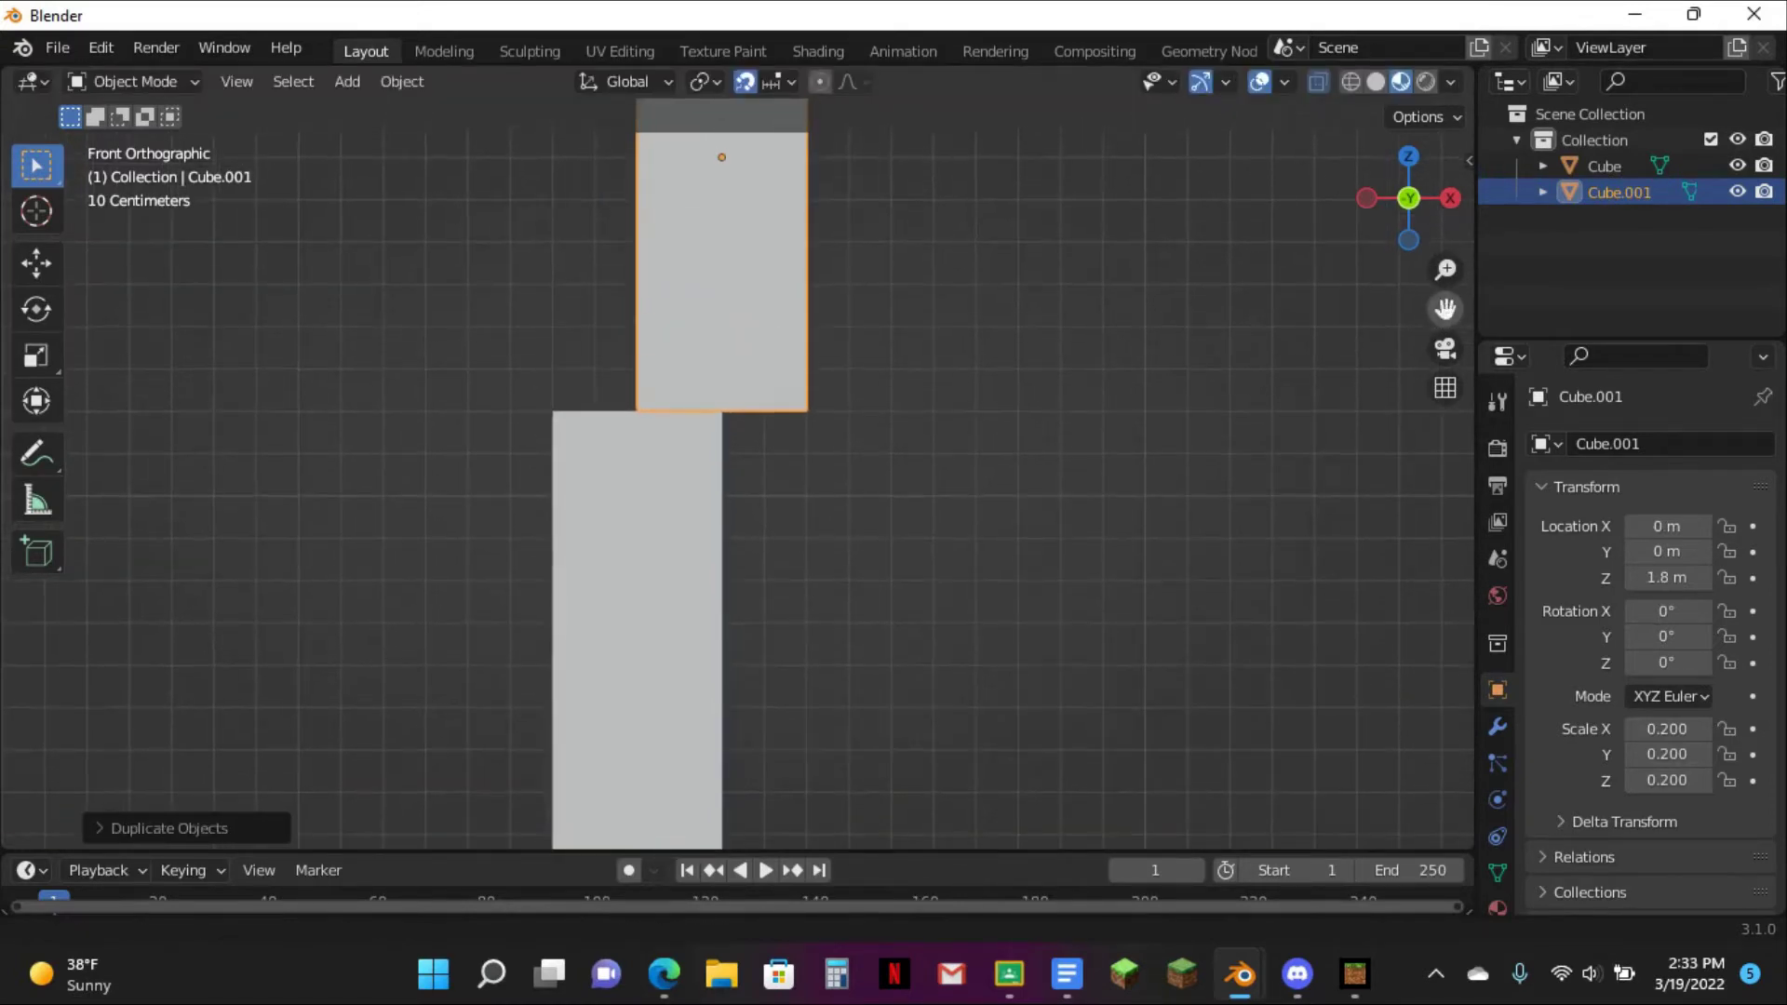
# - Widen the upper box into a torso by moving its side vertices outward 0.2 m on each side in Edit Mode
pyautogui.scroll(-2, 712, 317)
pyautogui.press('Tab')
pyautogui.scroll(-2, 694, 232)
pyautogui.moveTo(670, 159); pyautogui.dragTo(708, 516)
pyautogui.press('g')
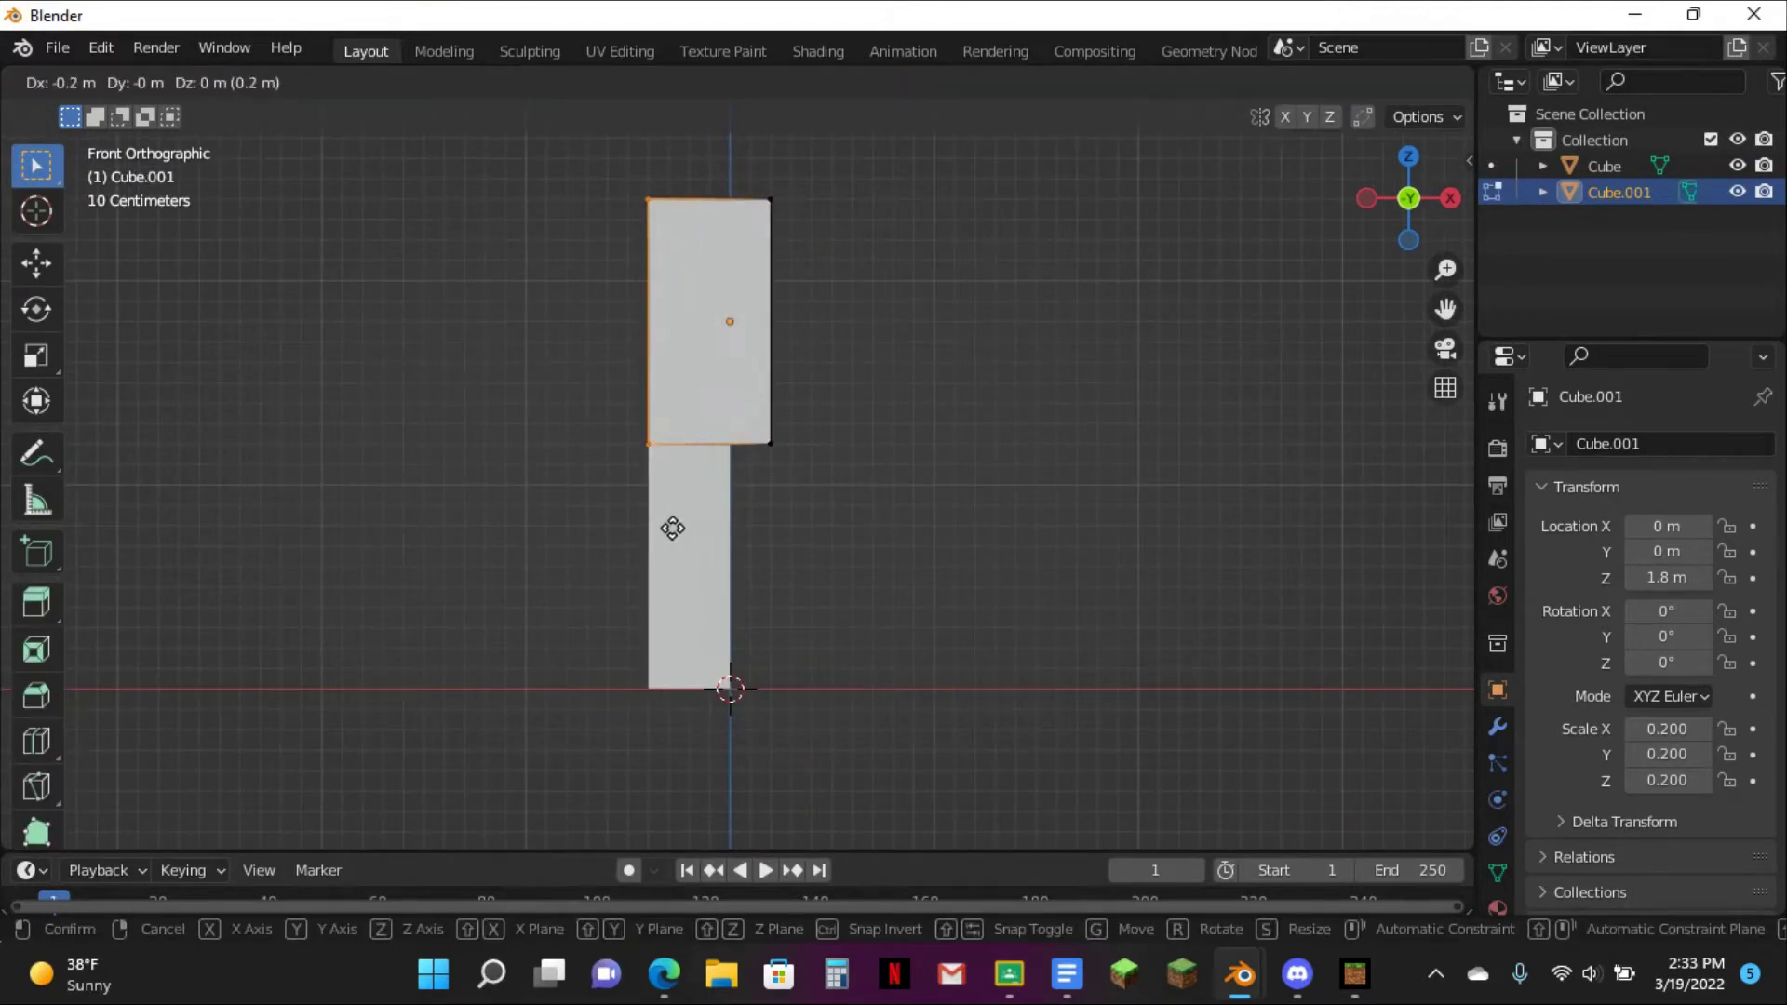
pyautogui.click(674, 526)
pyautogui.moveTo(723, 140); pyautogui.dragTo(872, 517)
pyautogui.press('g')
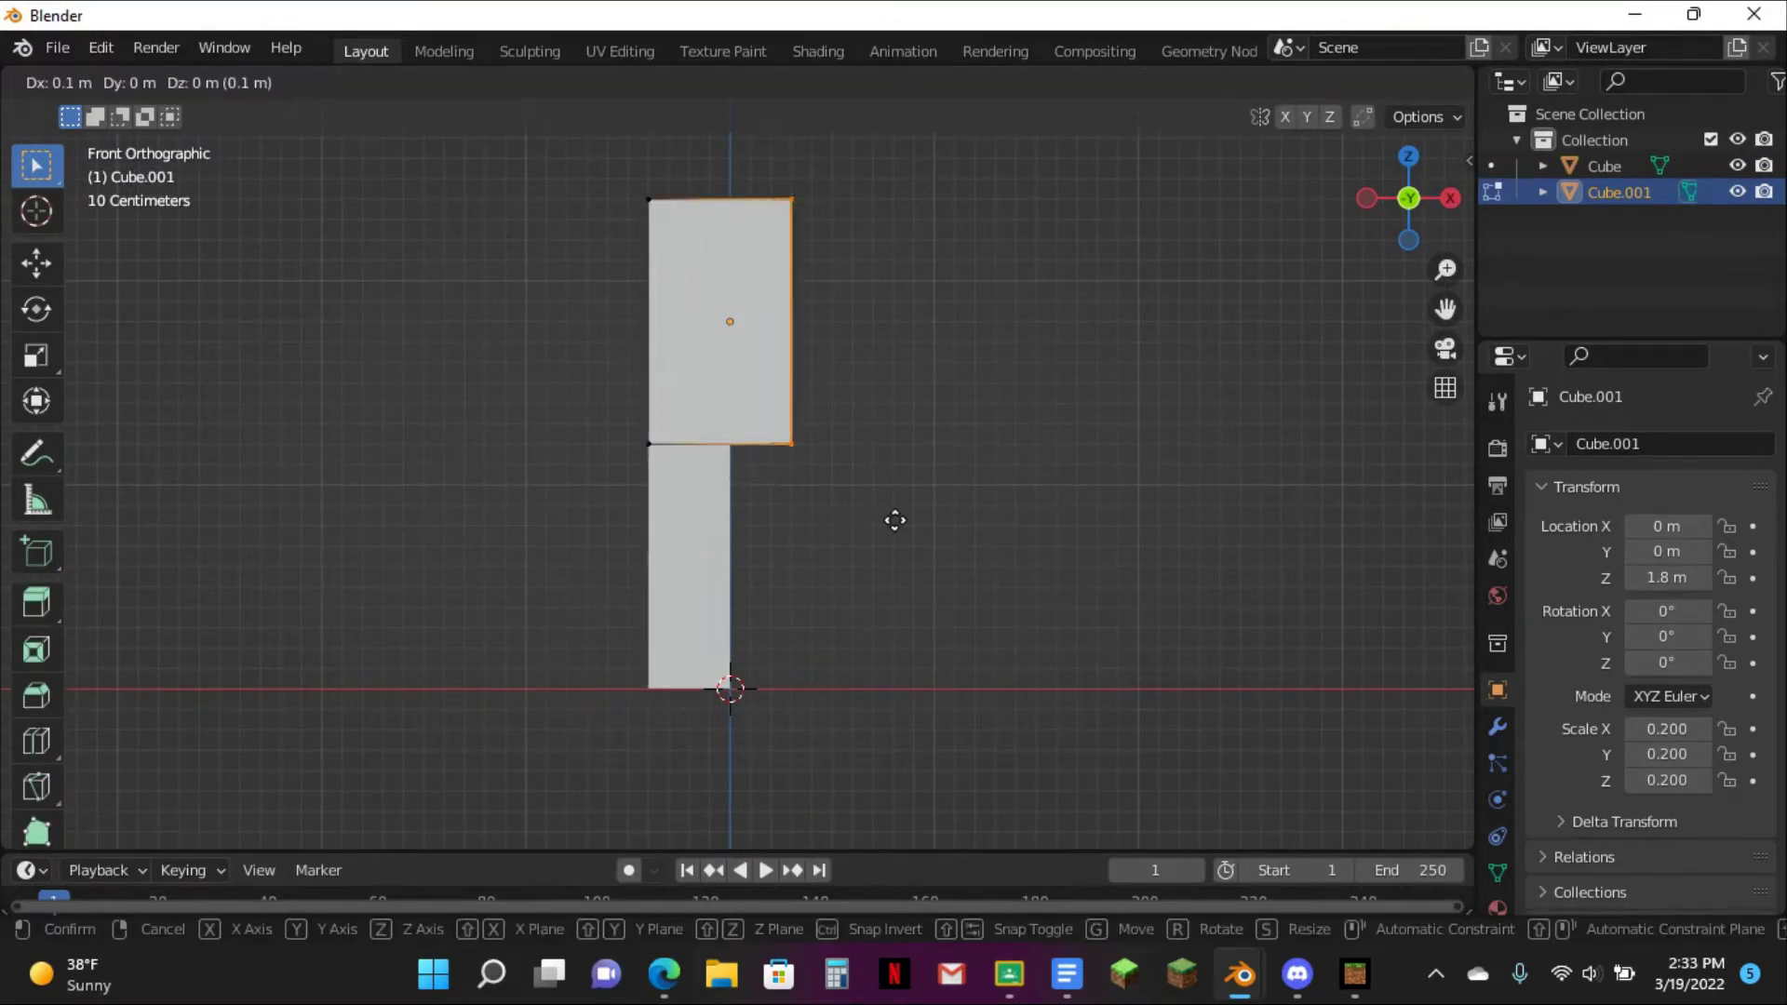
pyautogui.click(909, 515)
pyautogui.press('Tab')
pyautogui.click(700, 562)
pyautogui.hotkey('shift', 'd')
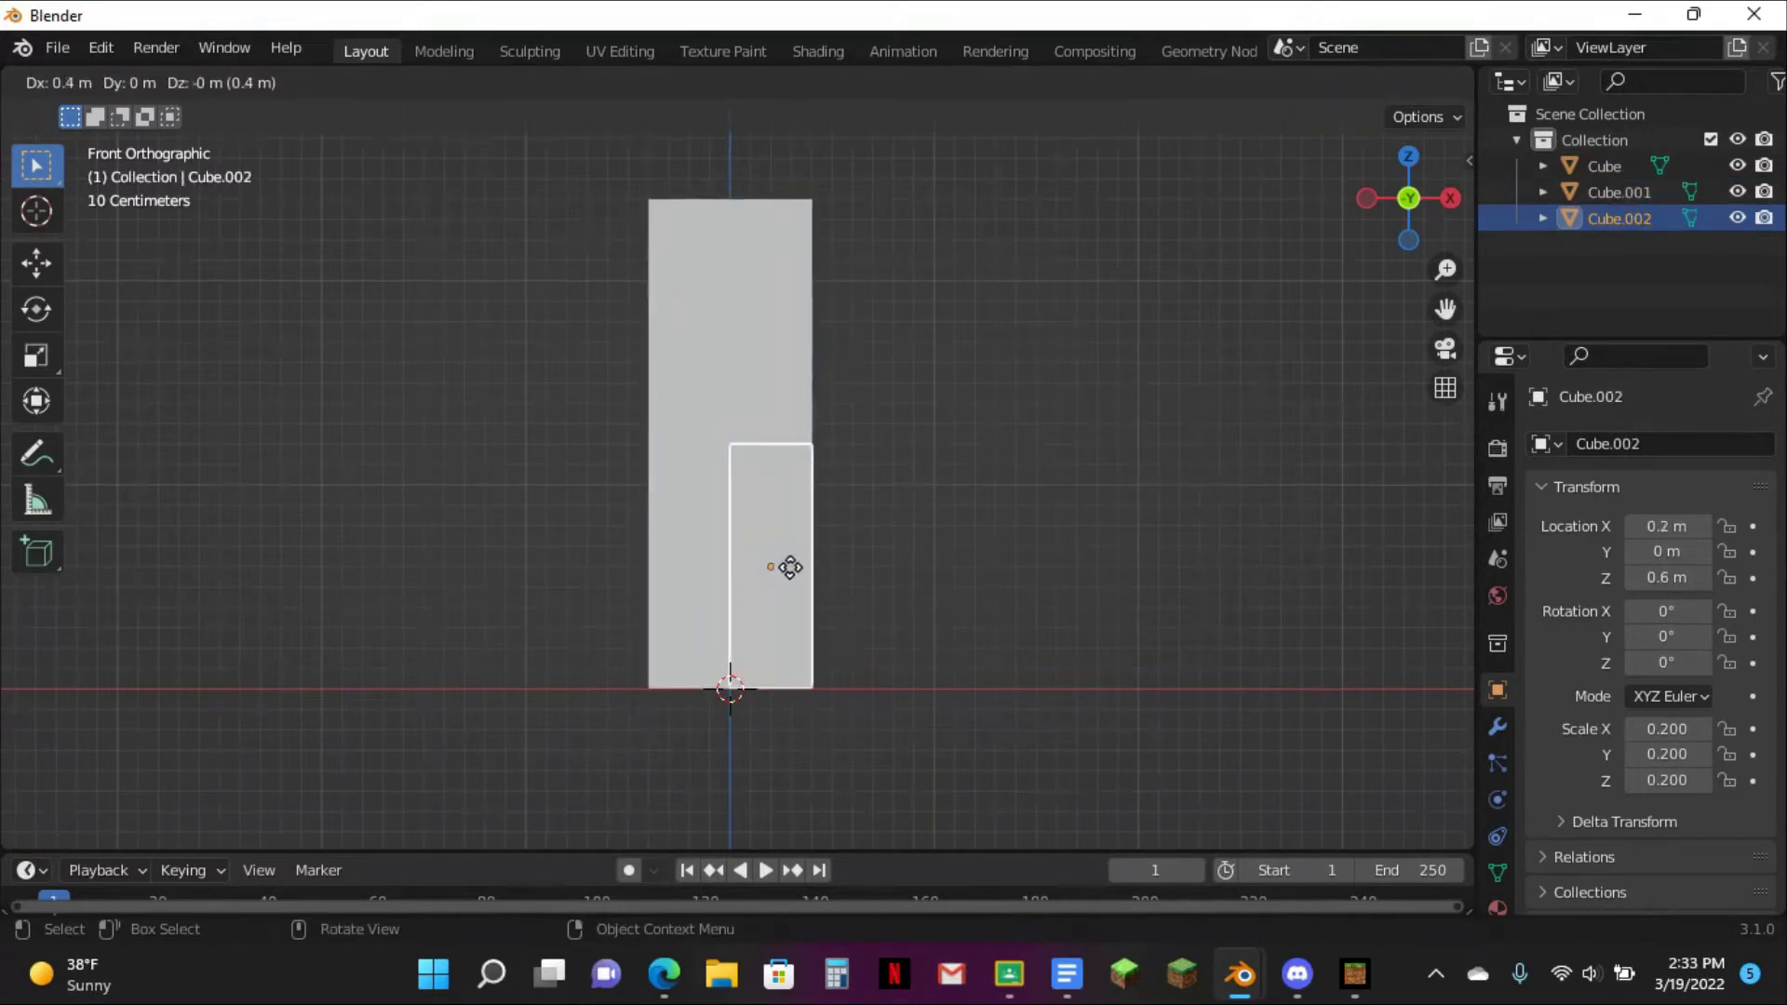
pyautogui.click(808, 564)
pyautogui.press('g')
pyautogui.click(800, 565)
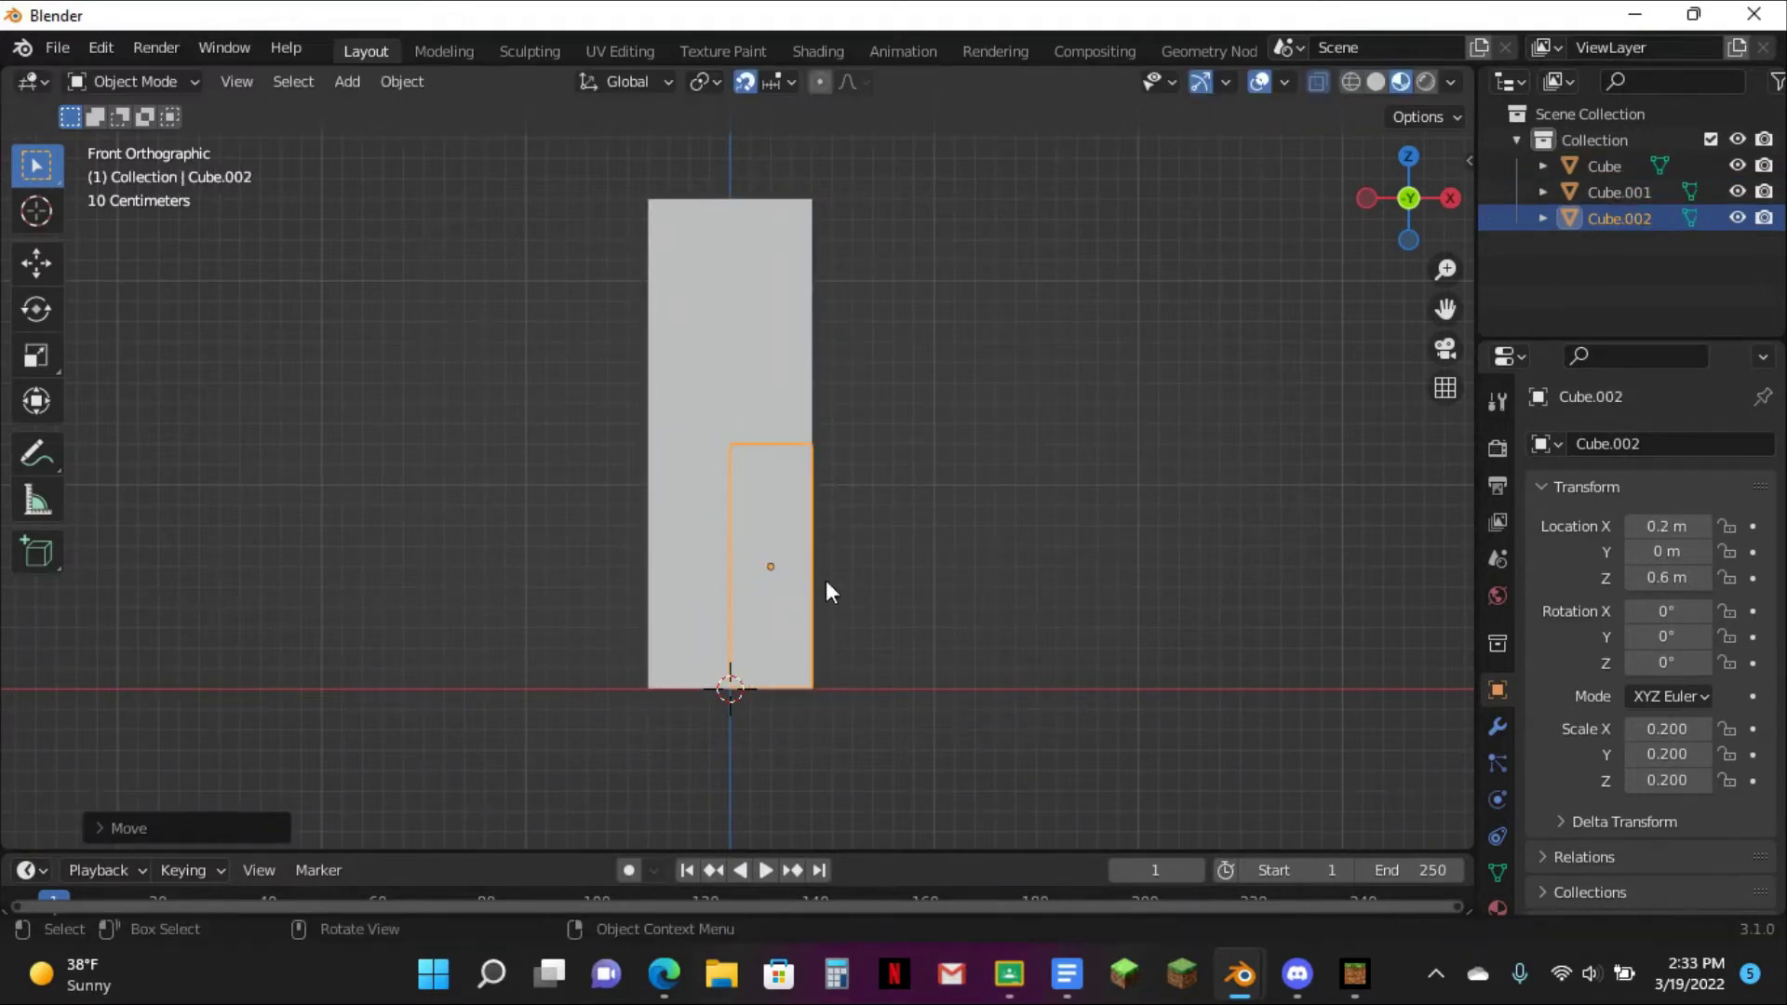
pyautogui.press('Delete')
# - Duplicate the leg as an arm beside the torso at X -0.6 m, Z 1.8 m, and deselect it
pyautogui.click(702, 488)
pyautogui.hotkey('shift', 'd')
pyautogui.rightClick(741, 553)
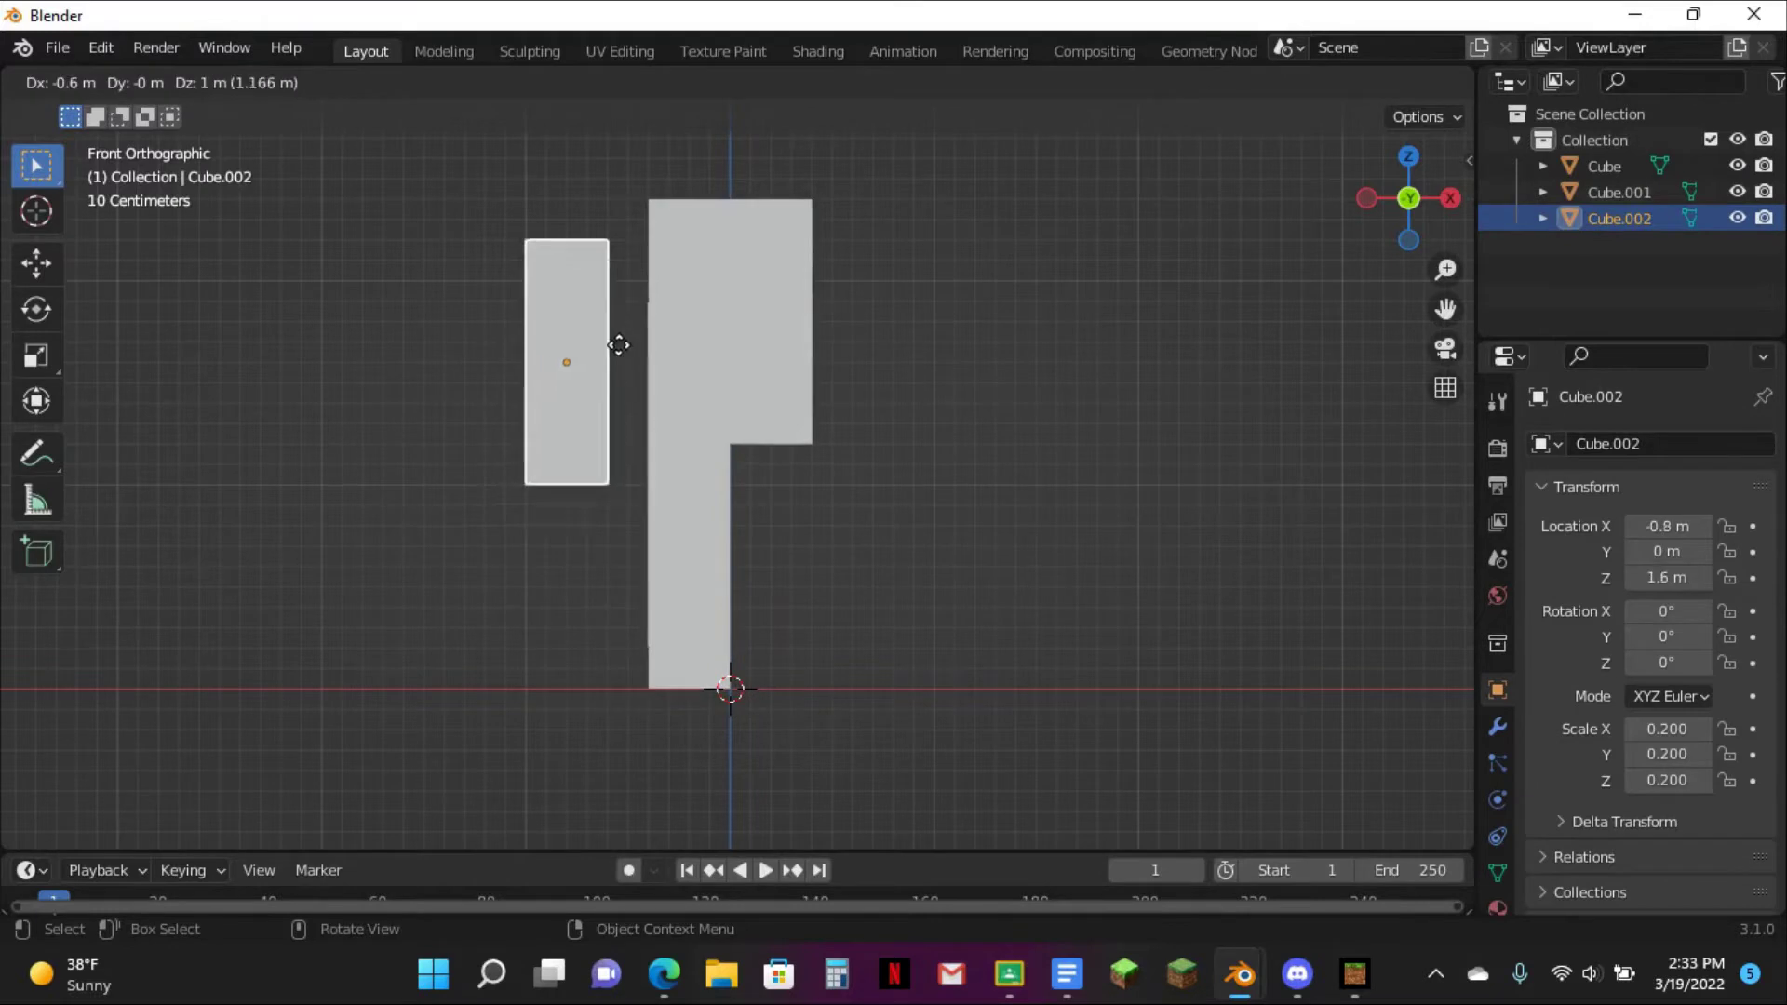
pyautogui.click(690, 325)
pyautogui.click(909, 549)
# - Add another cube mesh at the origin and scale it to 0.4
pyautogui.moveTo(909, 549); pyautogui.dragTo(933, 602, button='middle')
pyautogui.hotkey('shift', 'a')
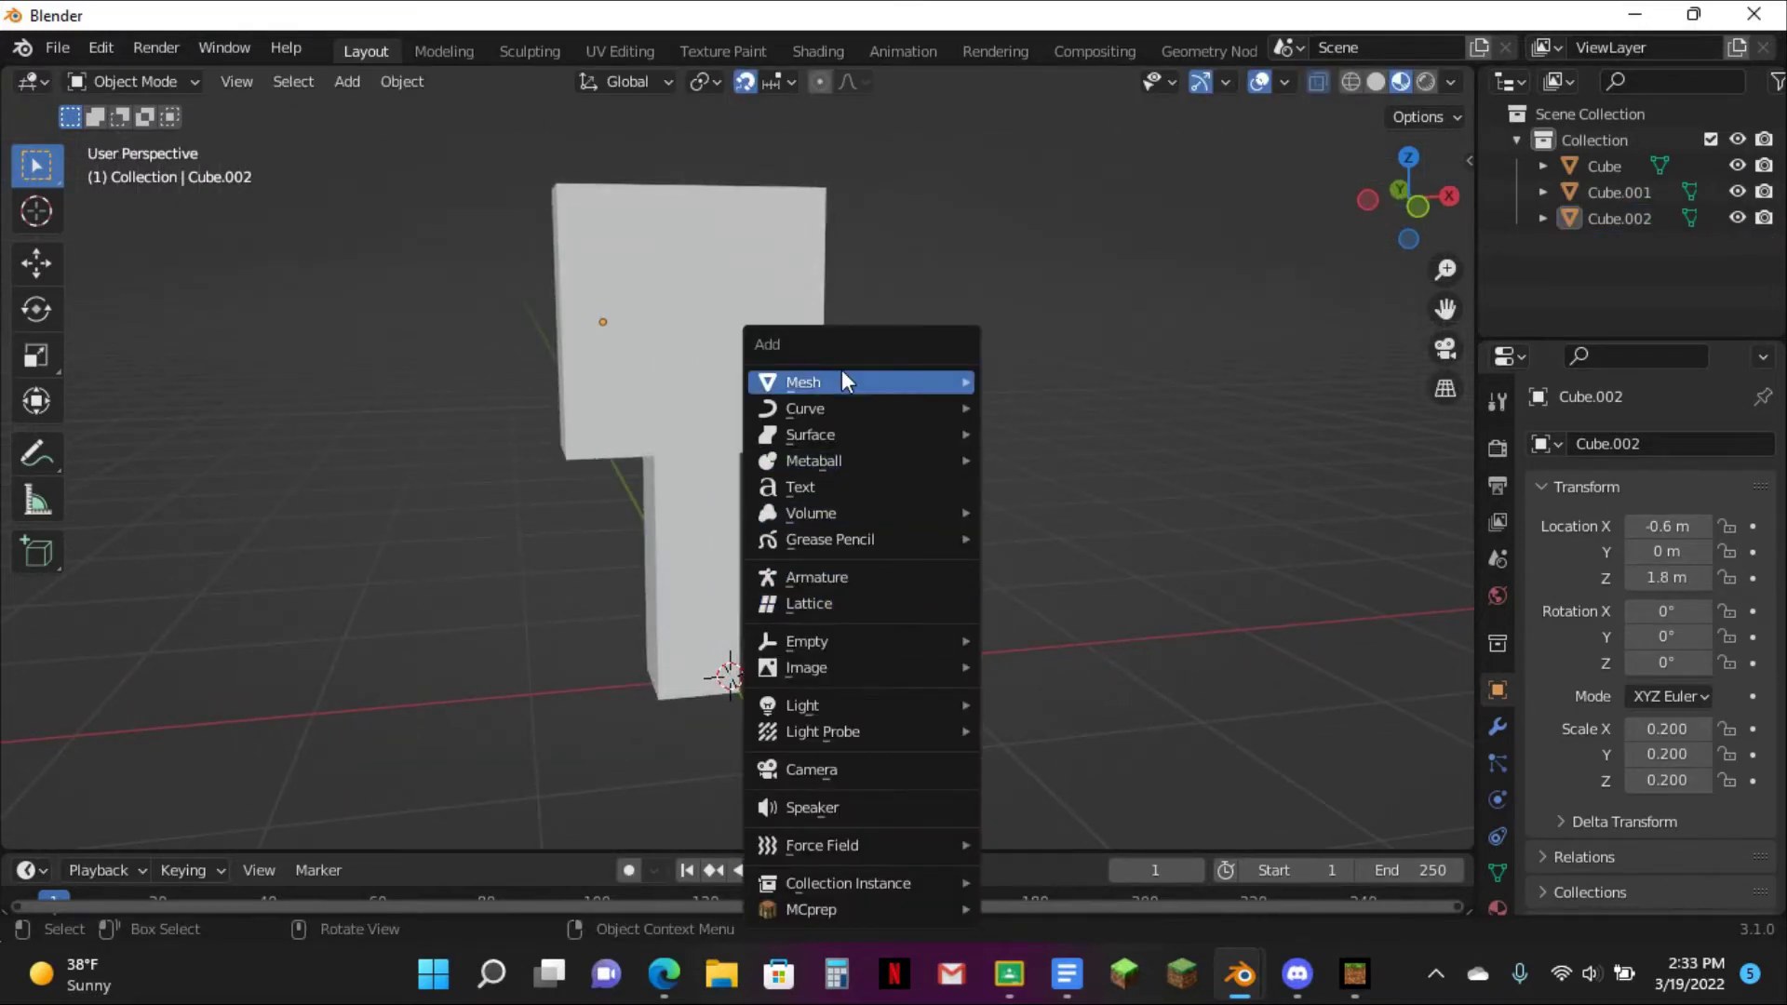
pyautogui.moveTo(841, 377)
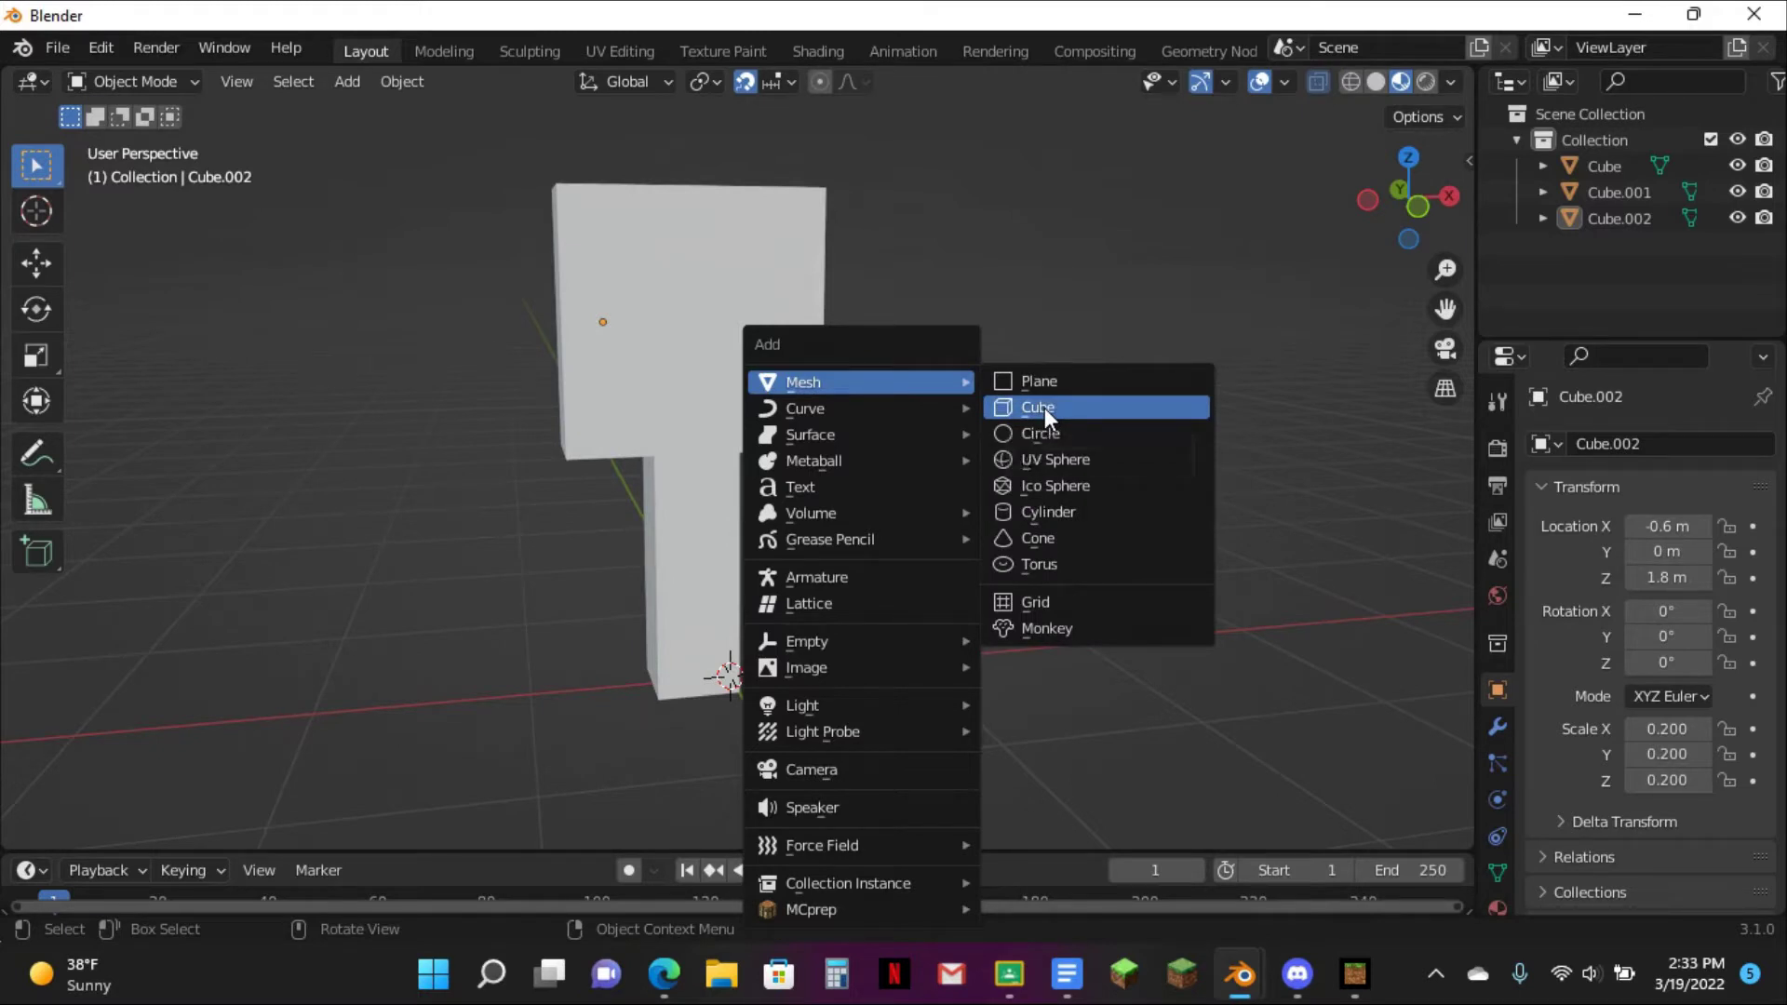
pyautogui.click(1045, 407)
pyautogui.click(1419, 212)
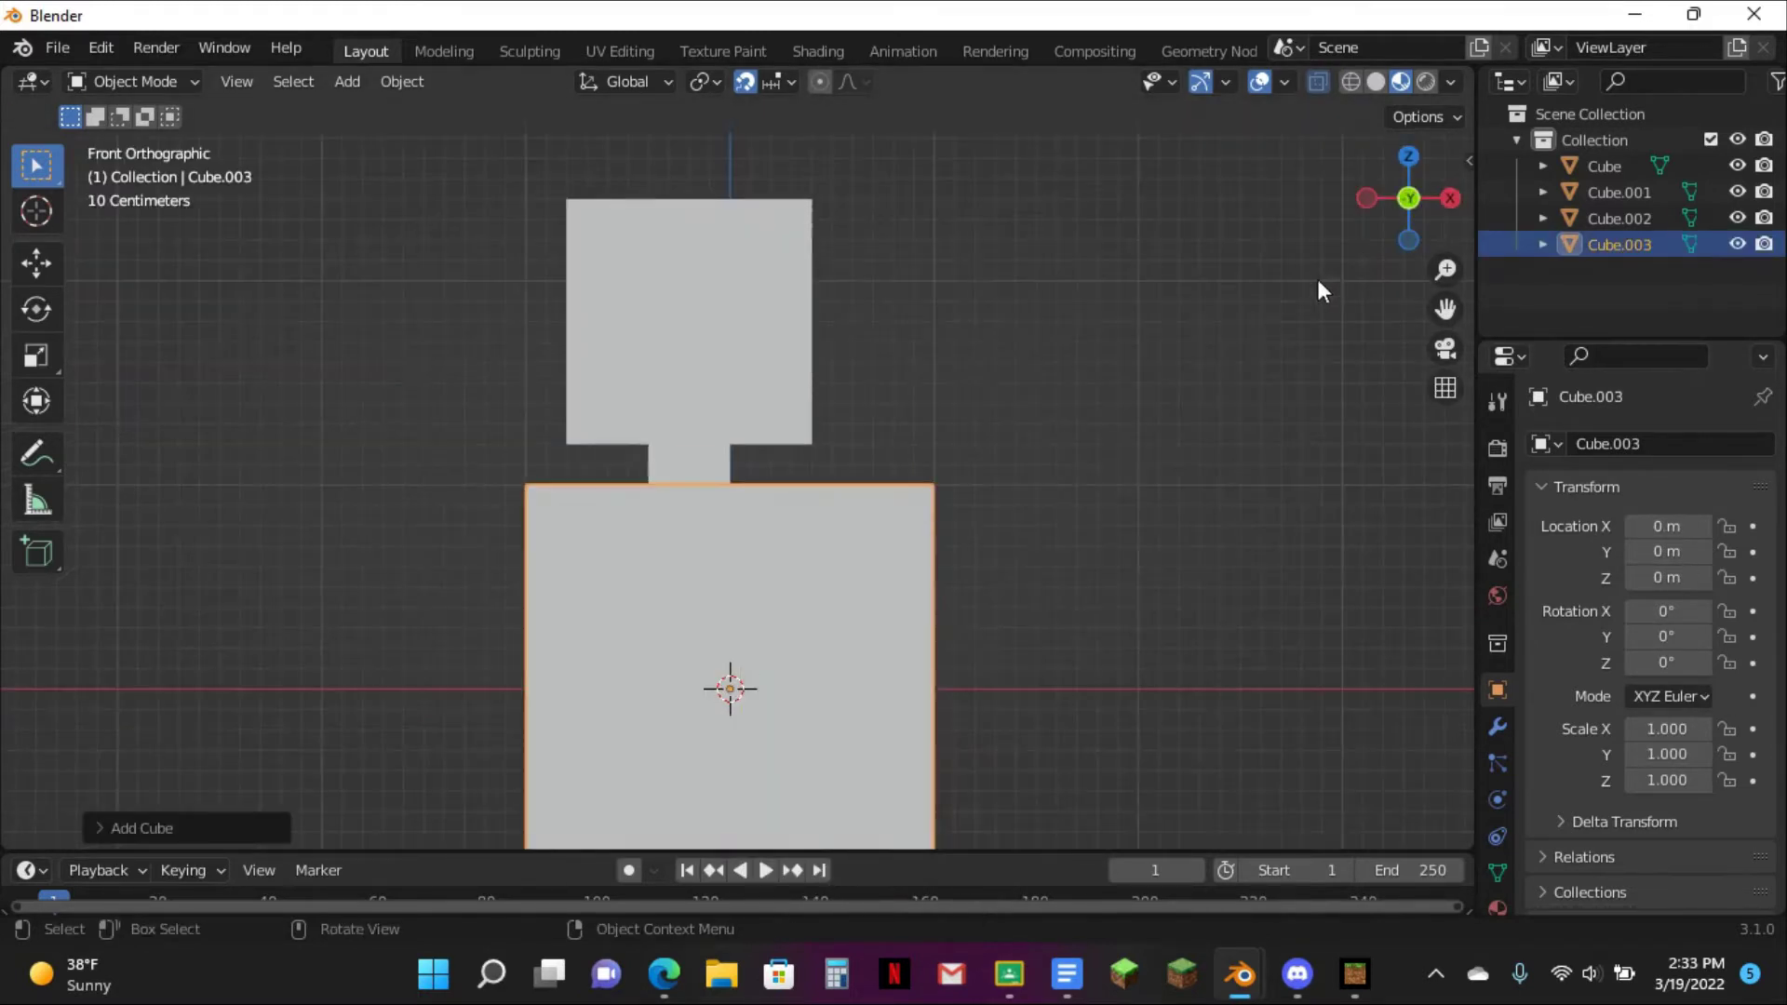
pyautogui.write('s.4')
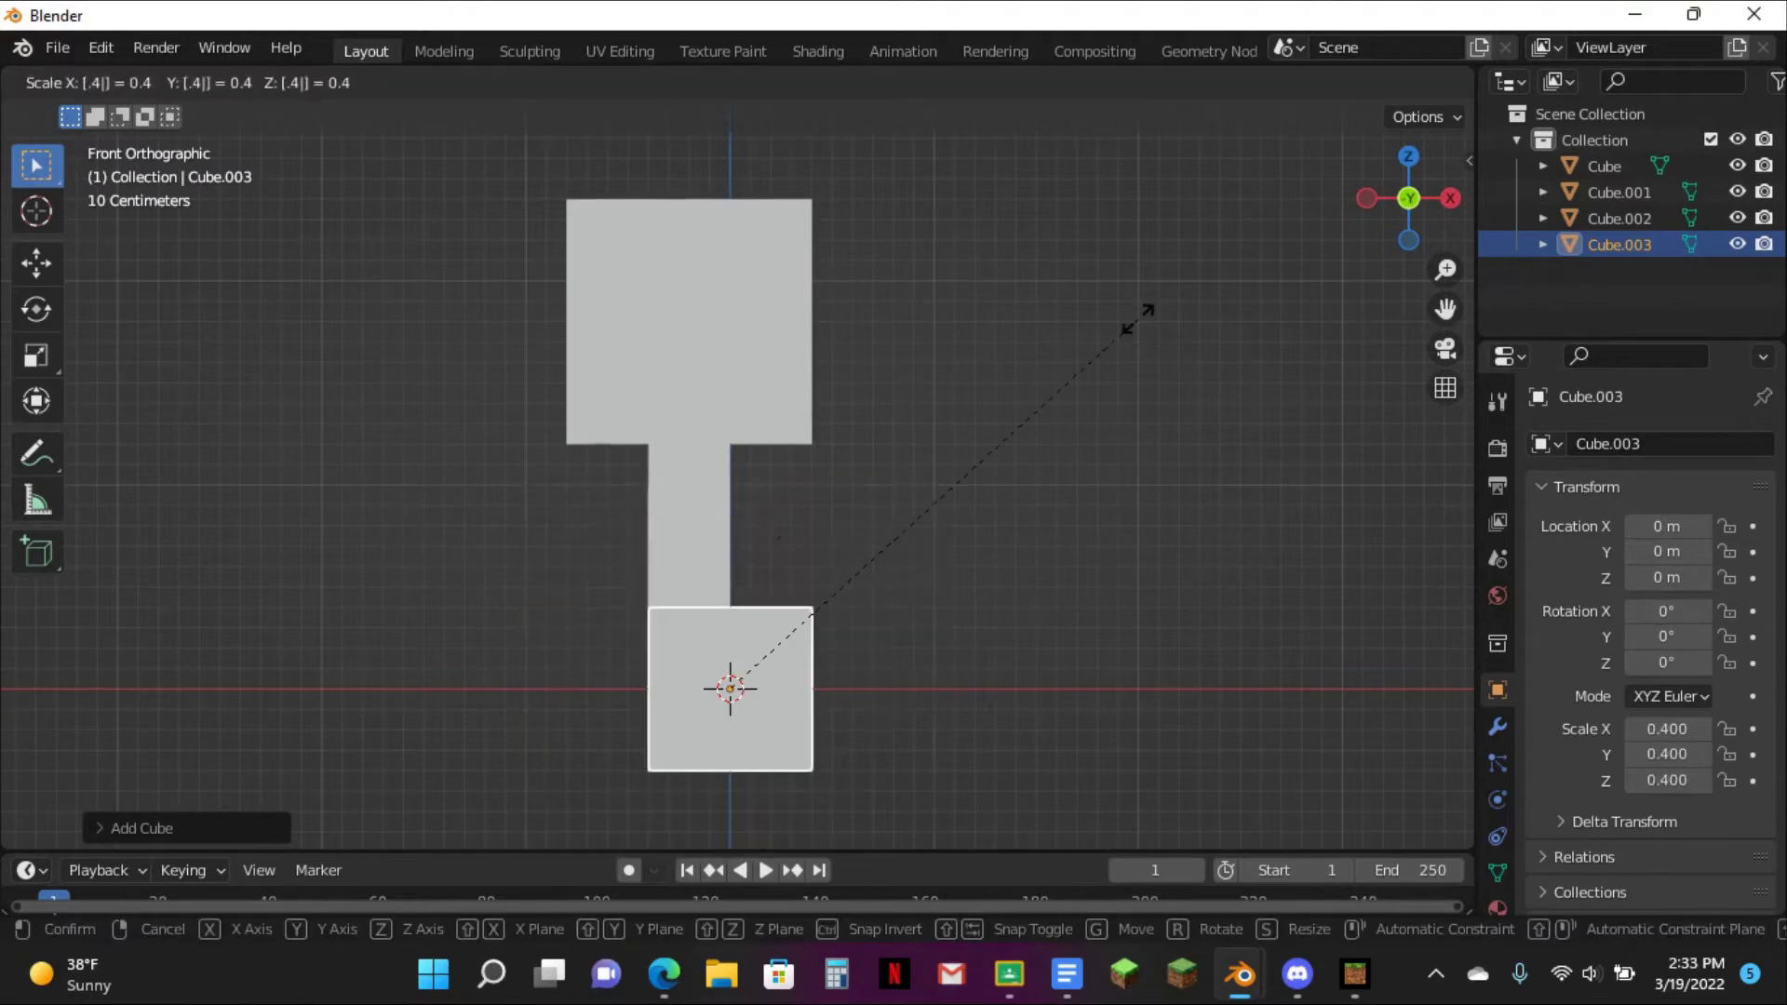
pyautogui.press('Return')
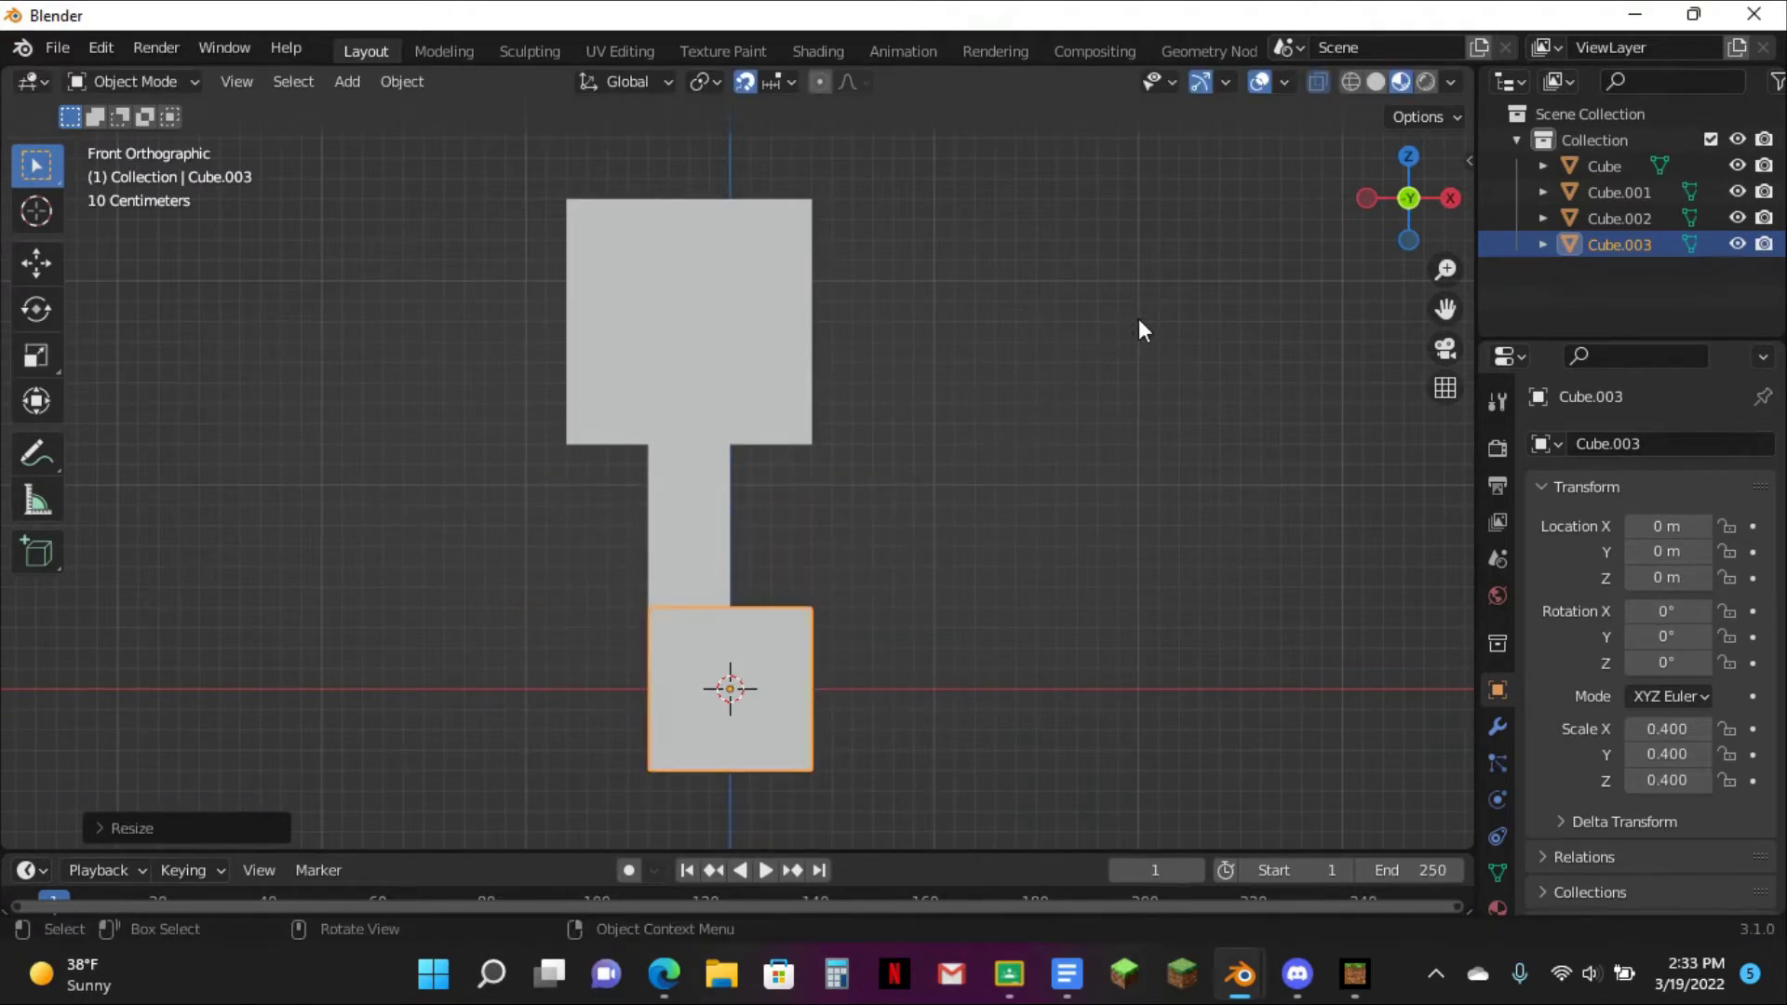
# - Move the new cube up 2.8 m along Z so it sits on the torso as the head
pyautogui.write('gx2.')
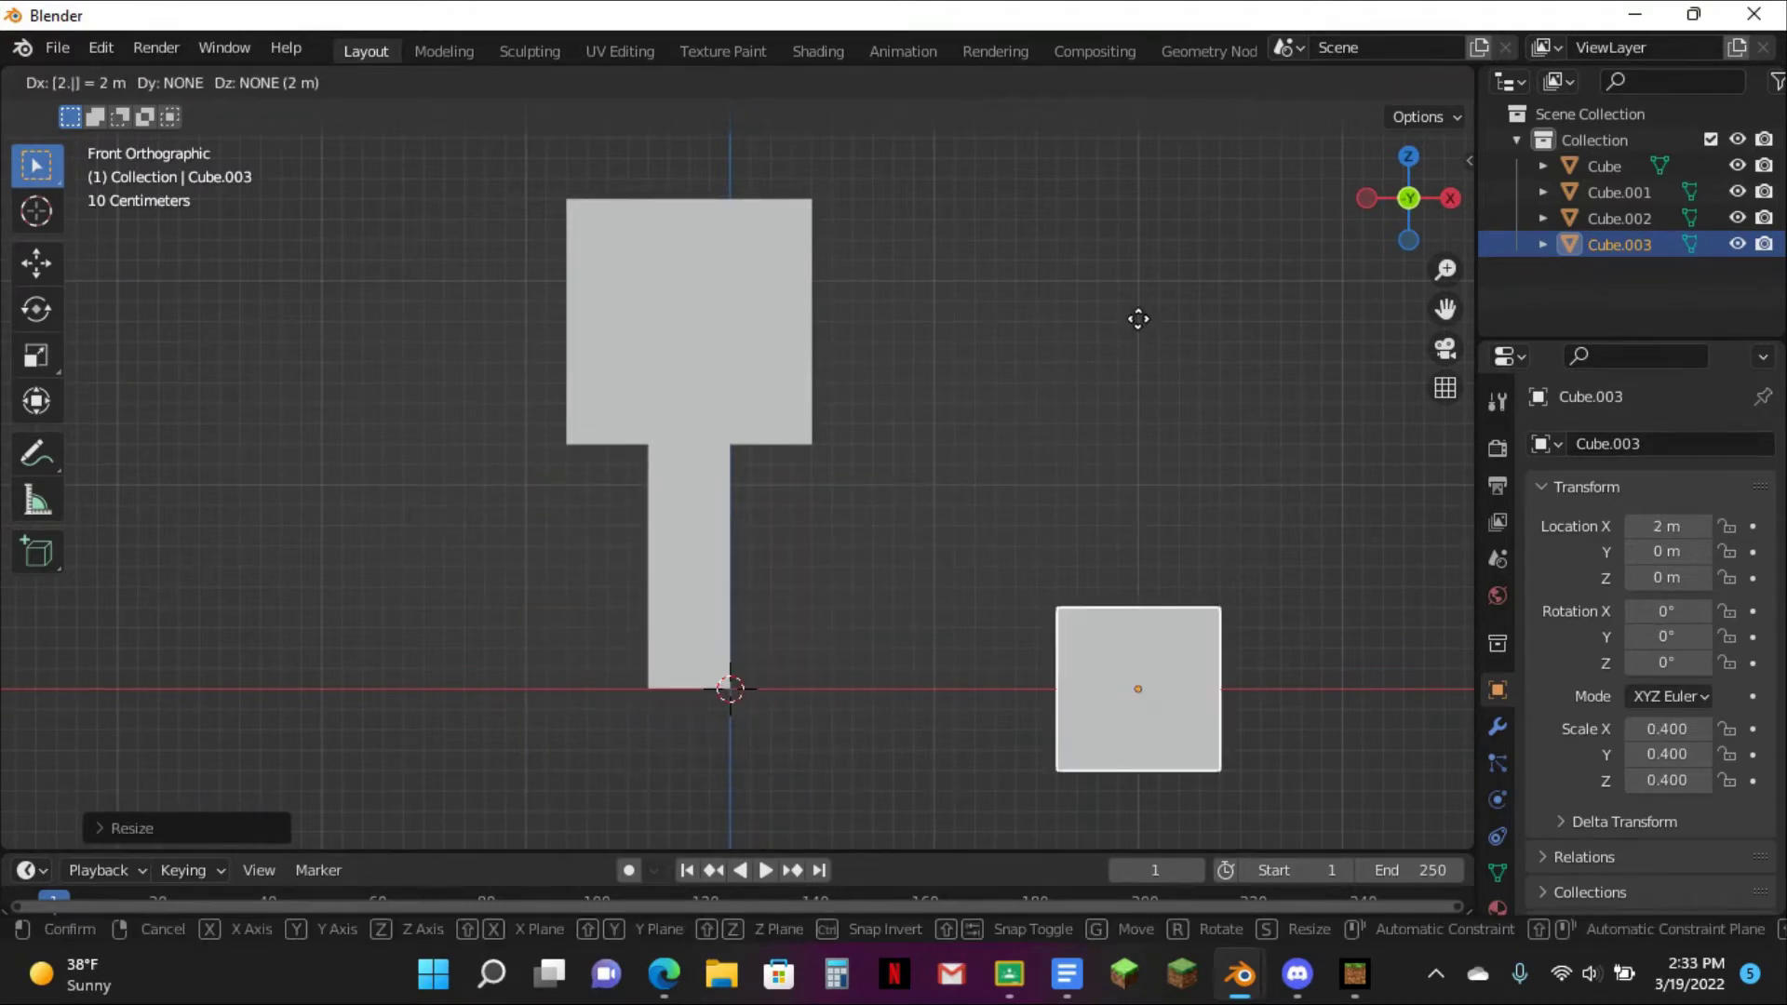
pyautogui.press('BackSpace')
pyautogui.press('BackSpace')
pyautogui.press('BackSpace')
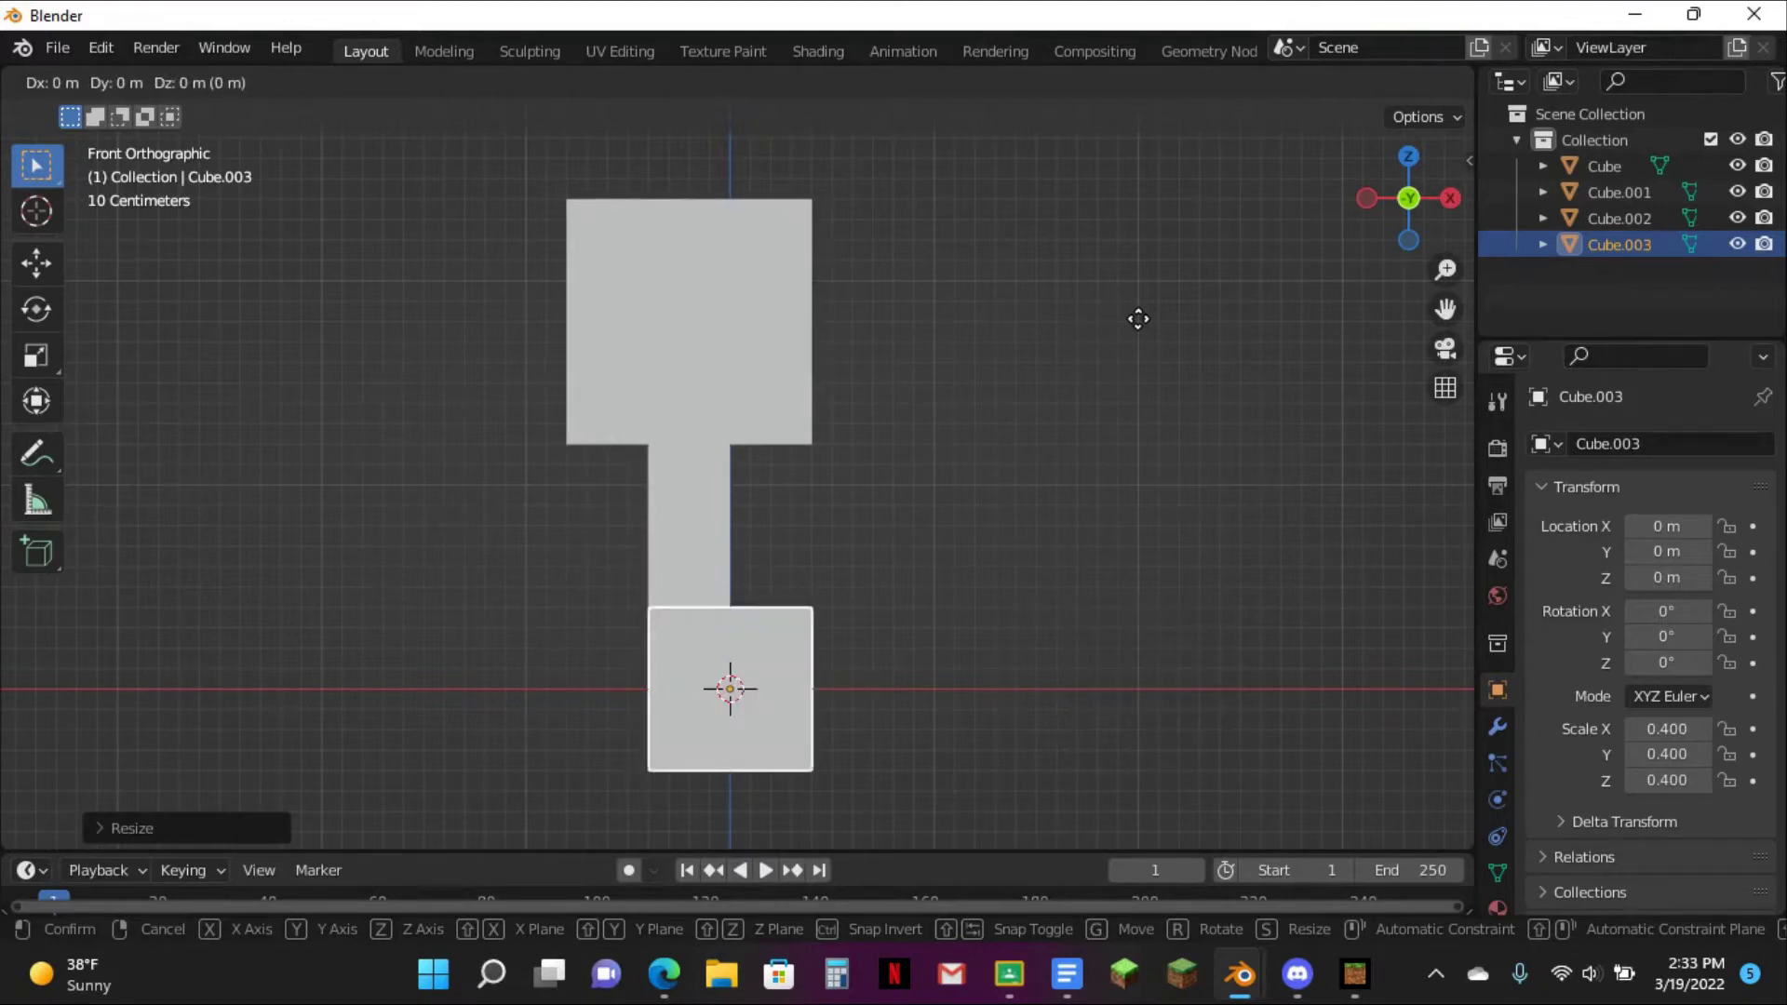
pyautogui.write('z2.8')
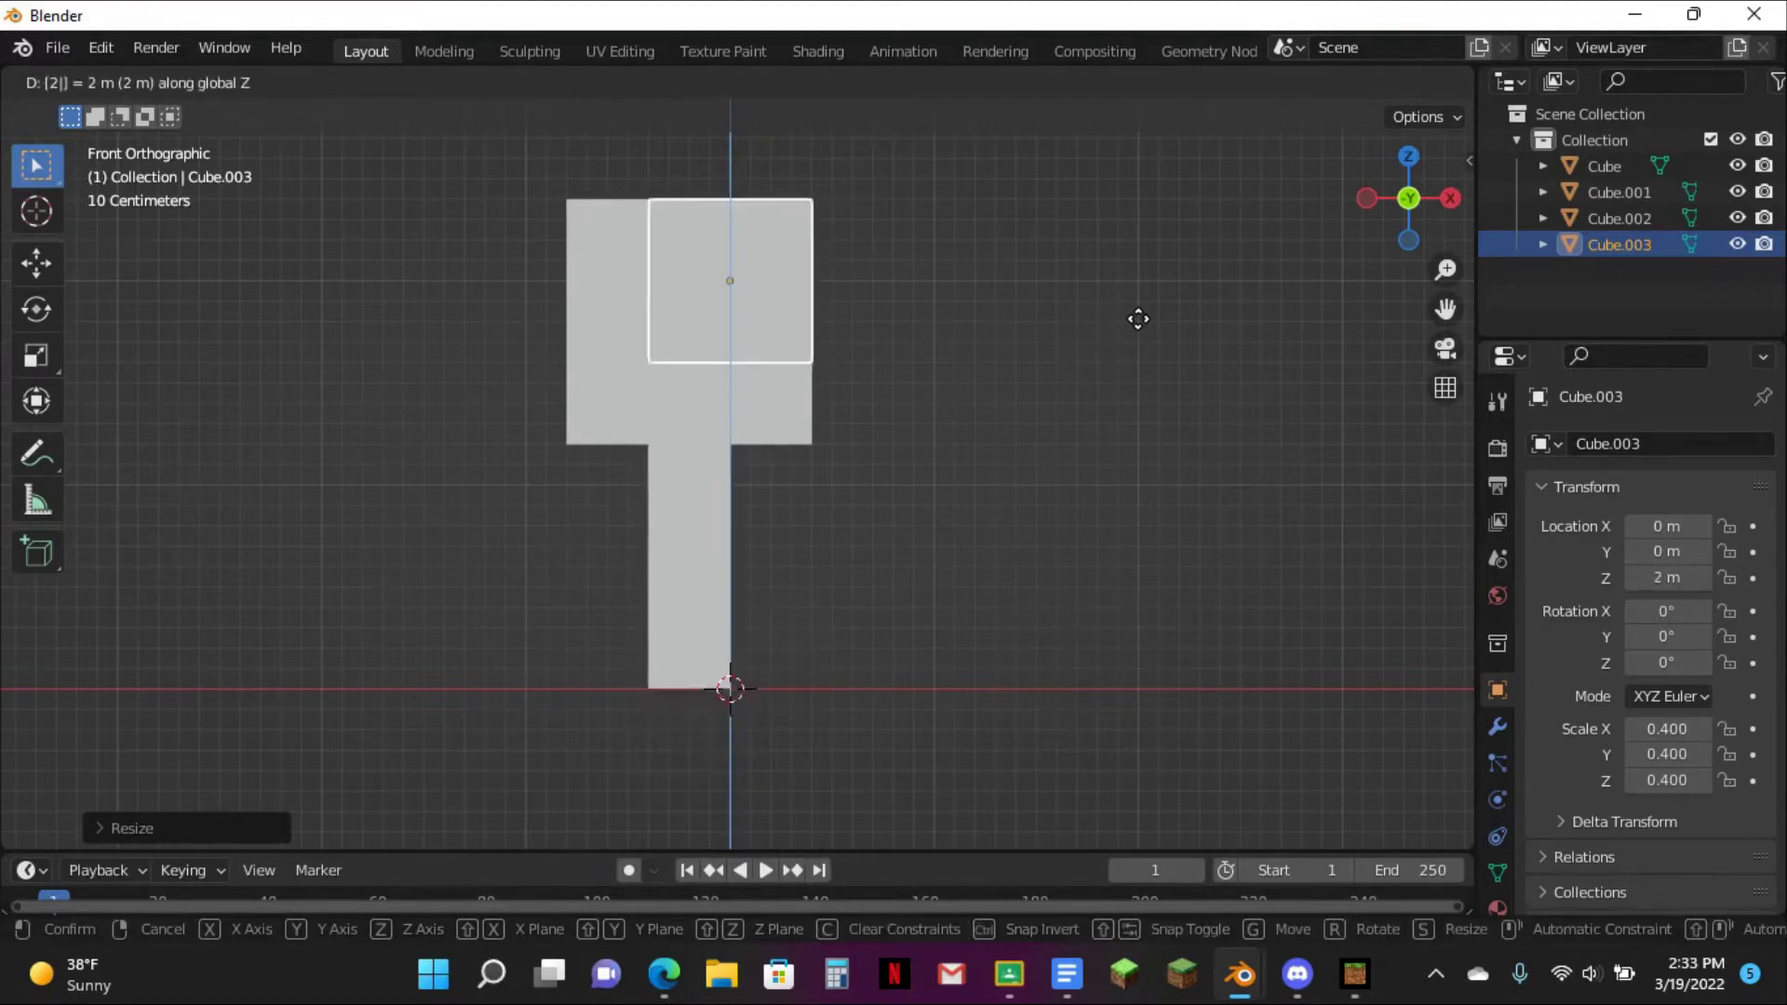
pyautogui.press('Return')
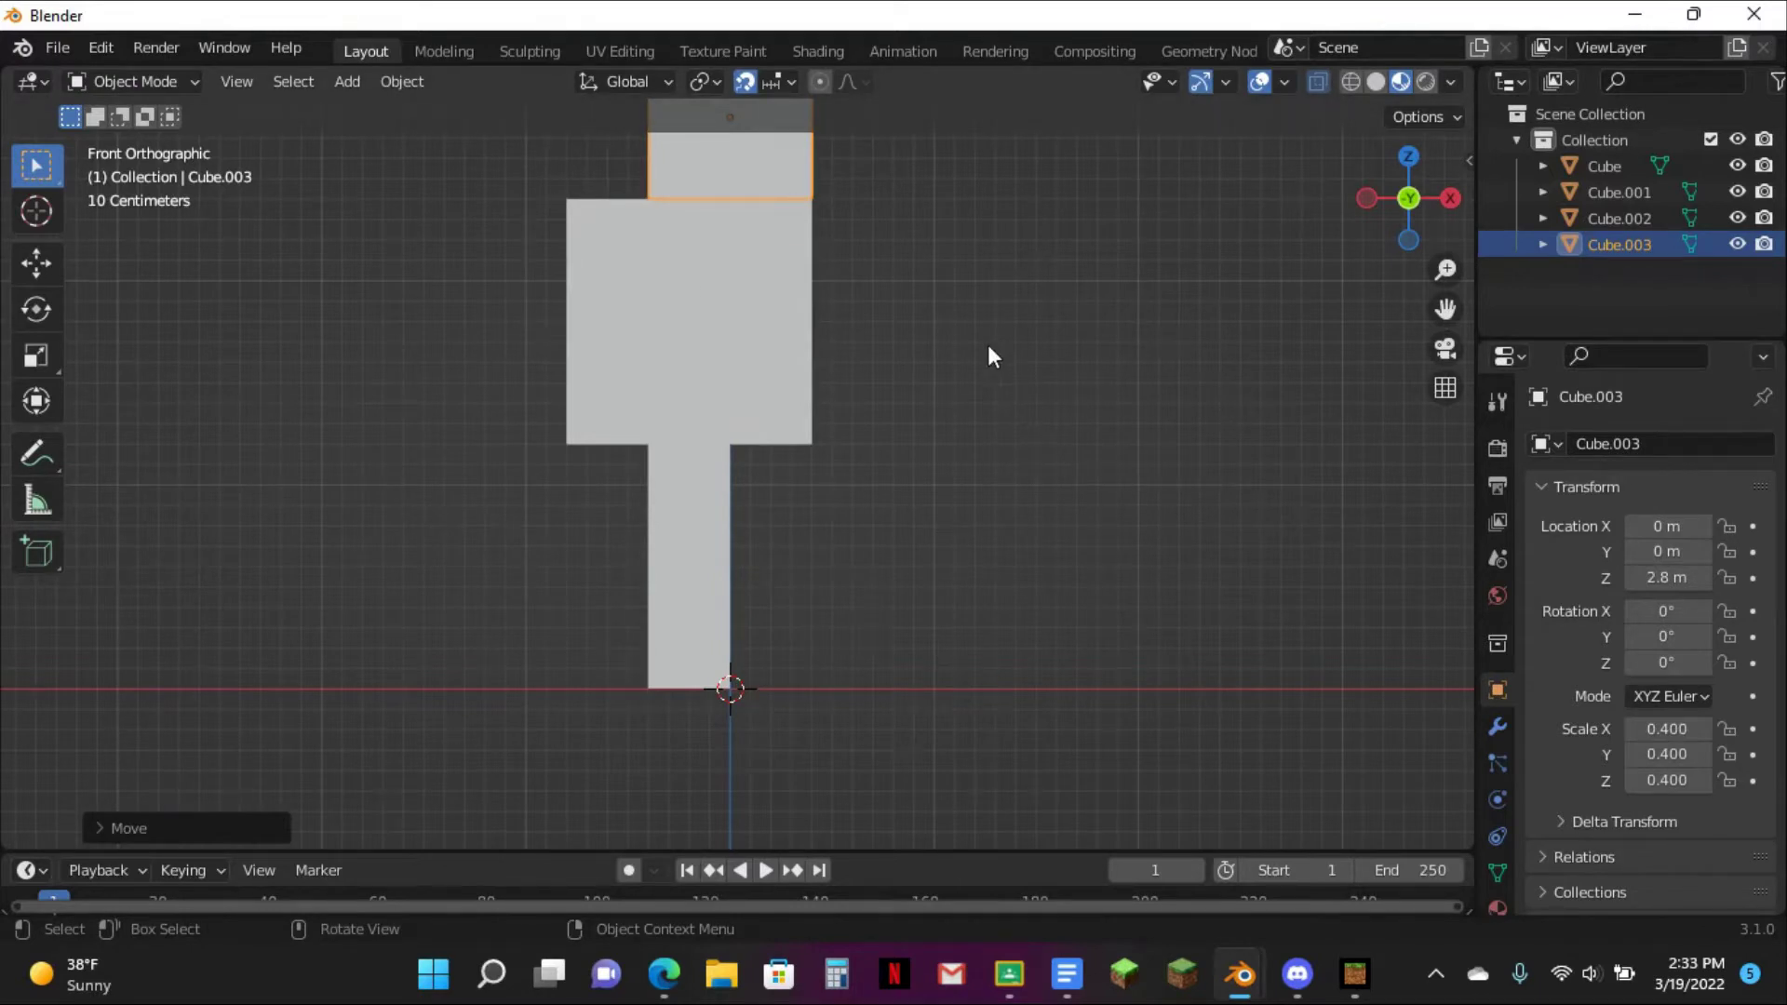
pyautogui.moveTo(1041, 391); pyautogui.dragTo(1228, 475, button='middle')
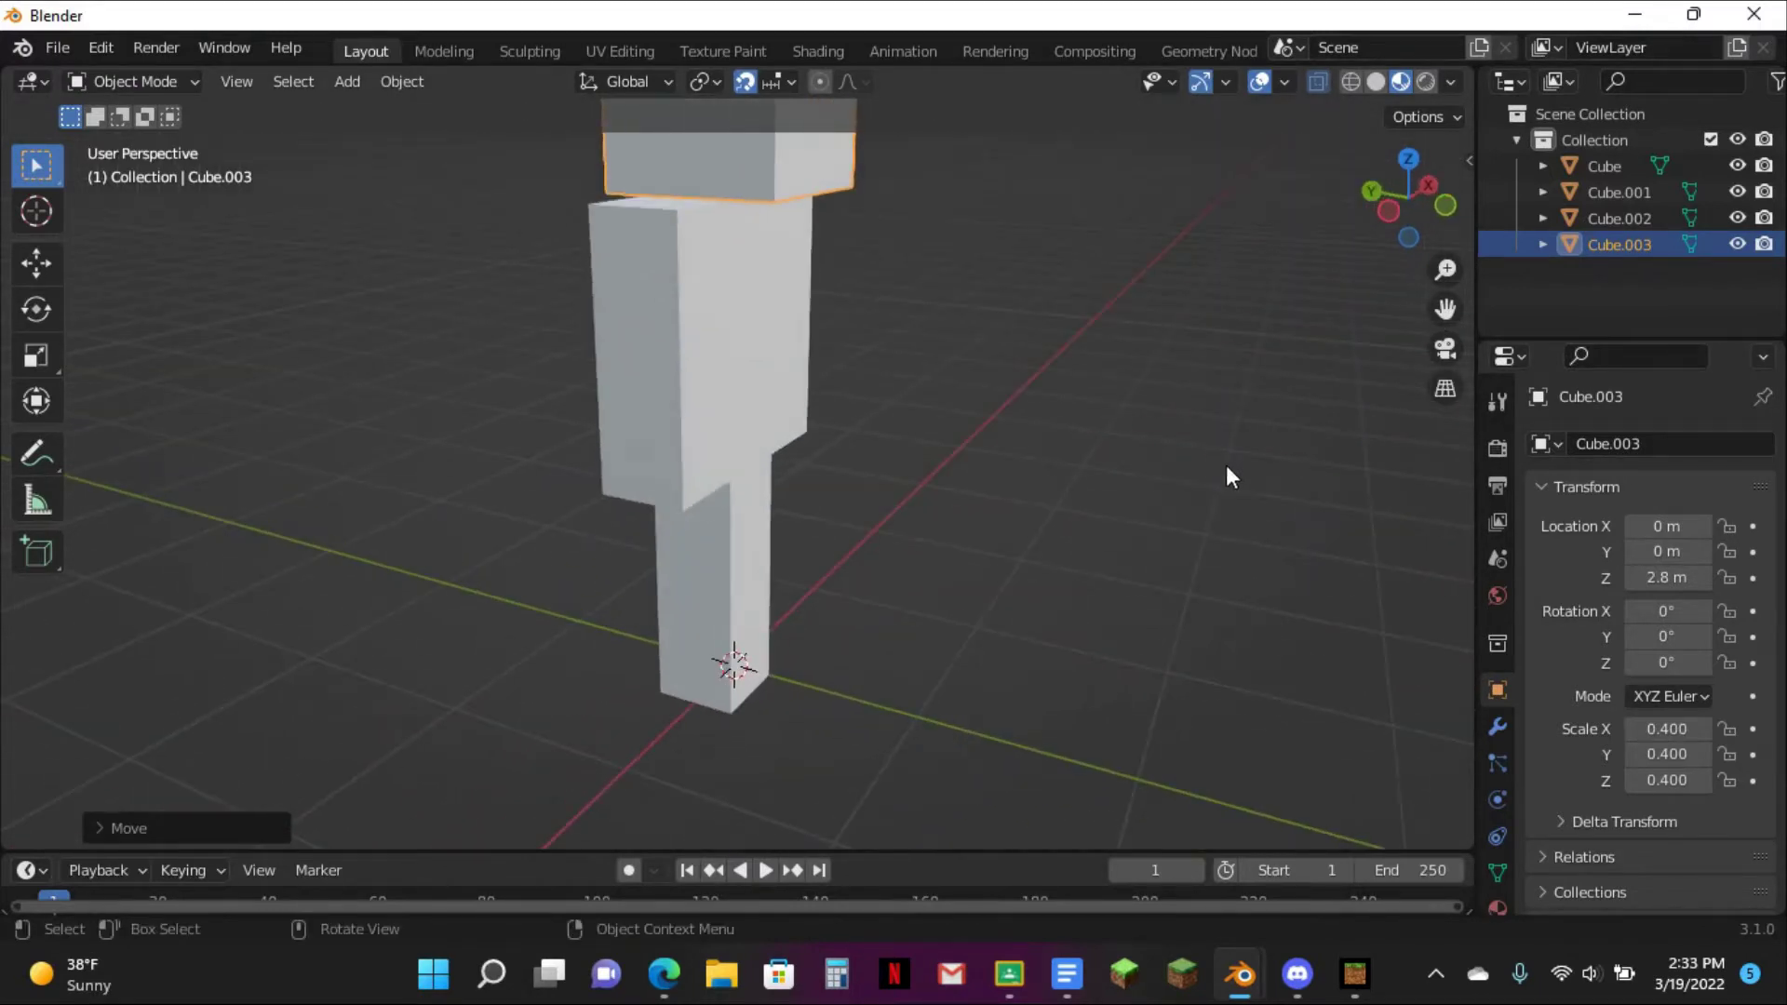
# - Use an Image Texture as the Base Color of the head's material, with Closest interpolation
pyautogui.click(1498, 908)
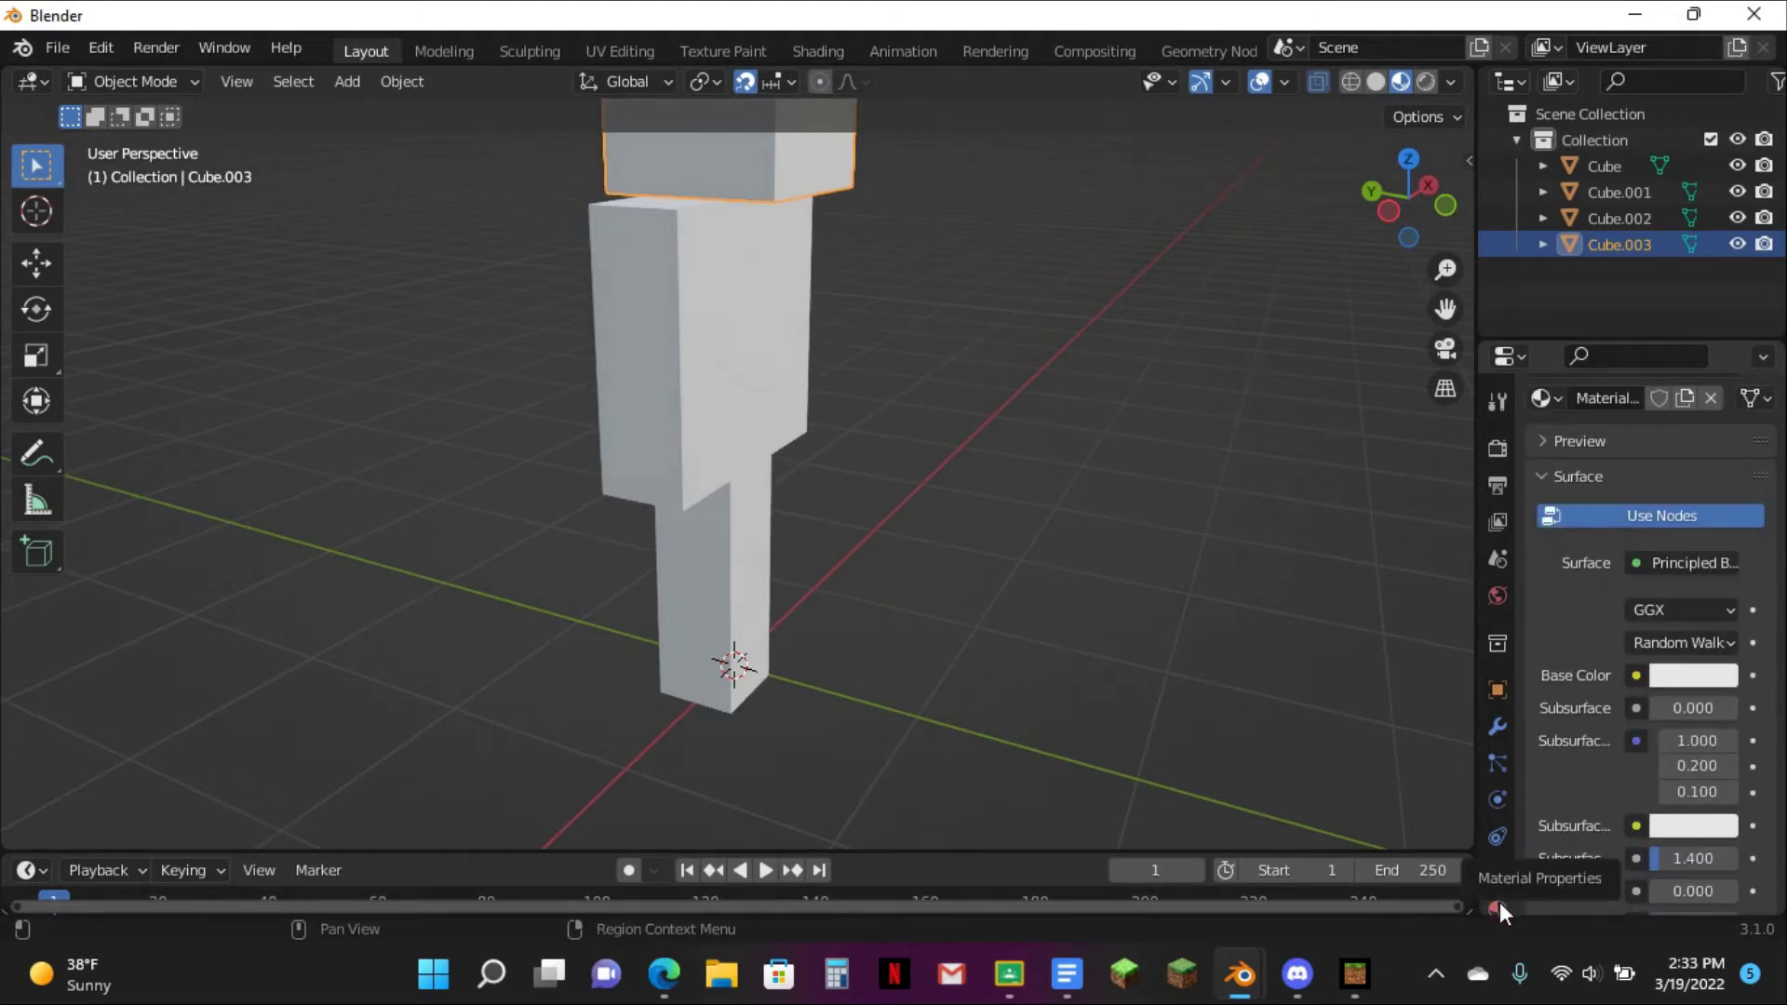
pyautogui.scroll(-2, 1489, 834)
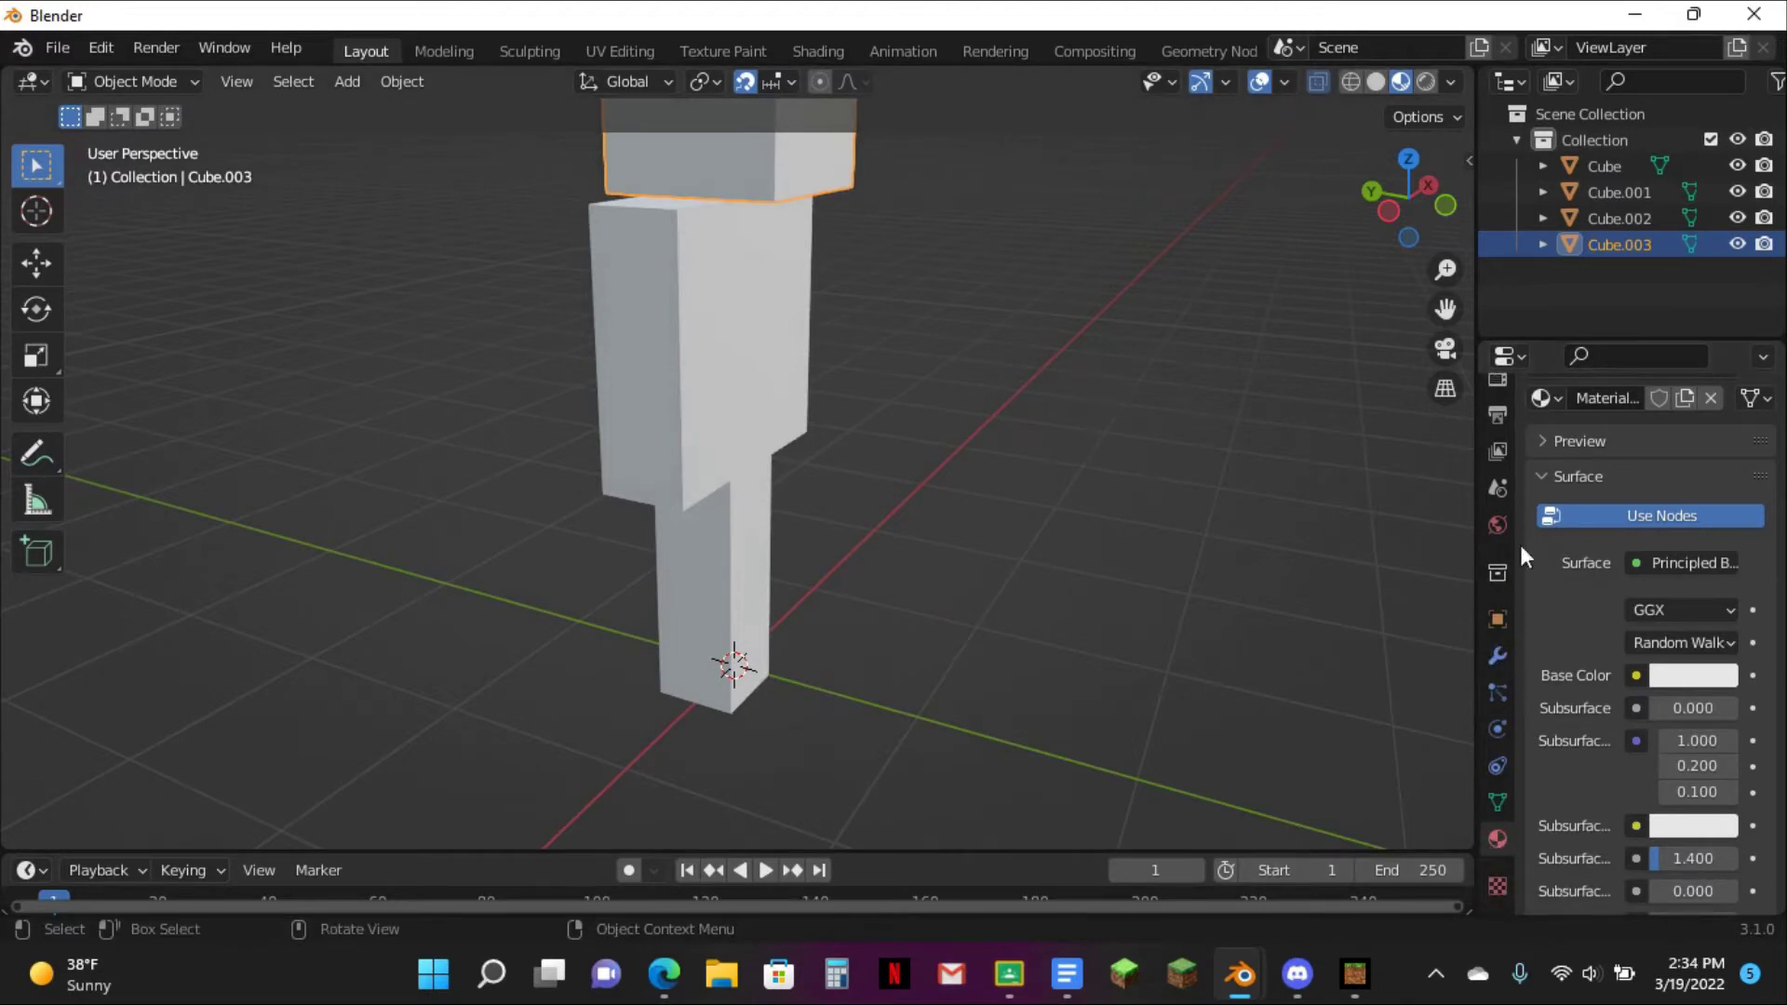
pyautogui.click(1635, 676)
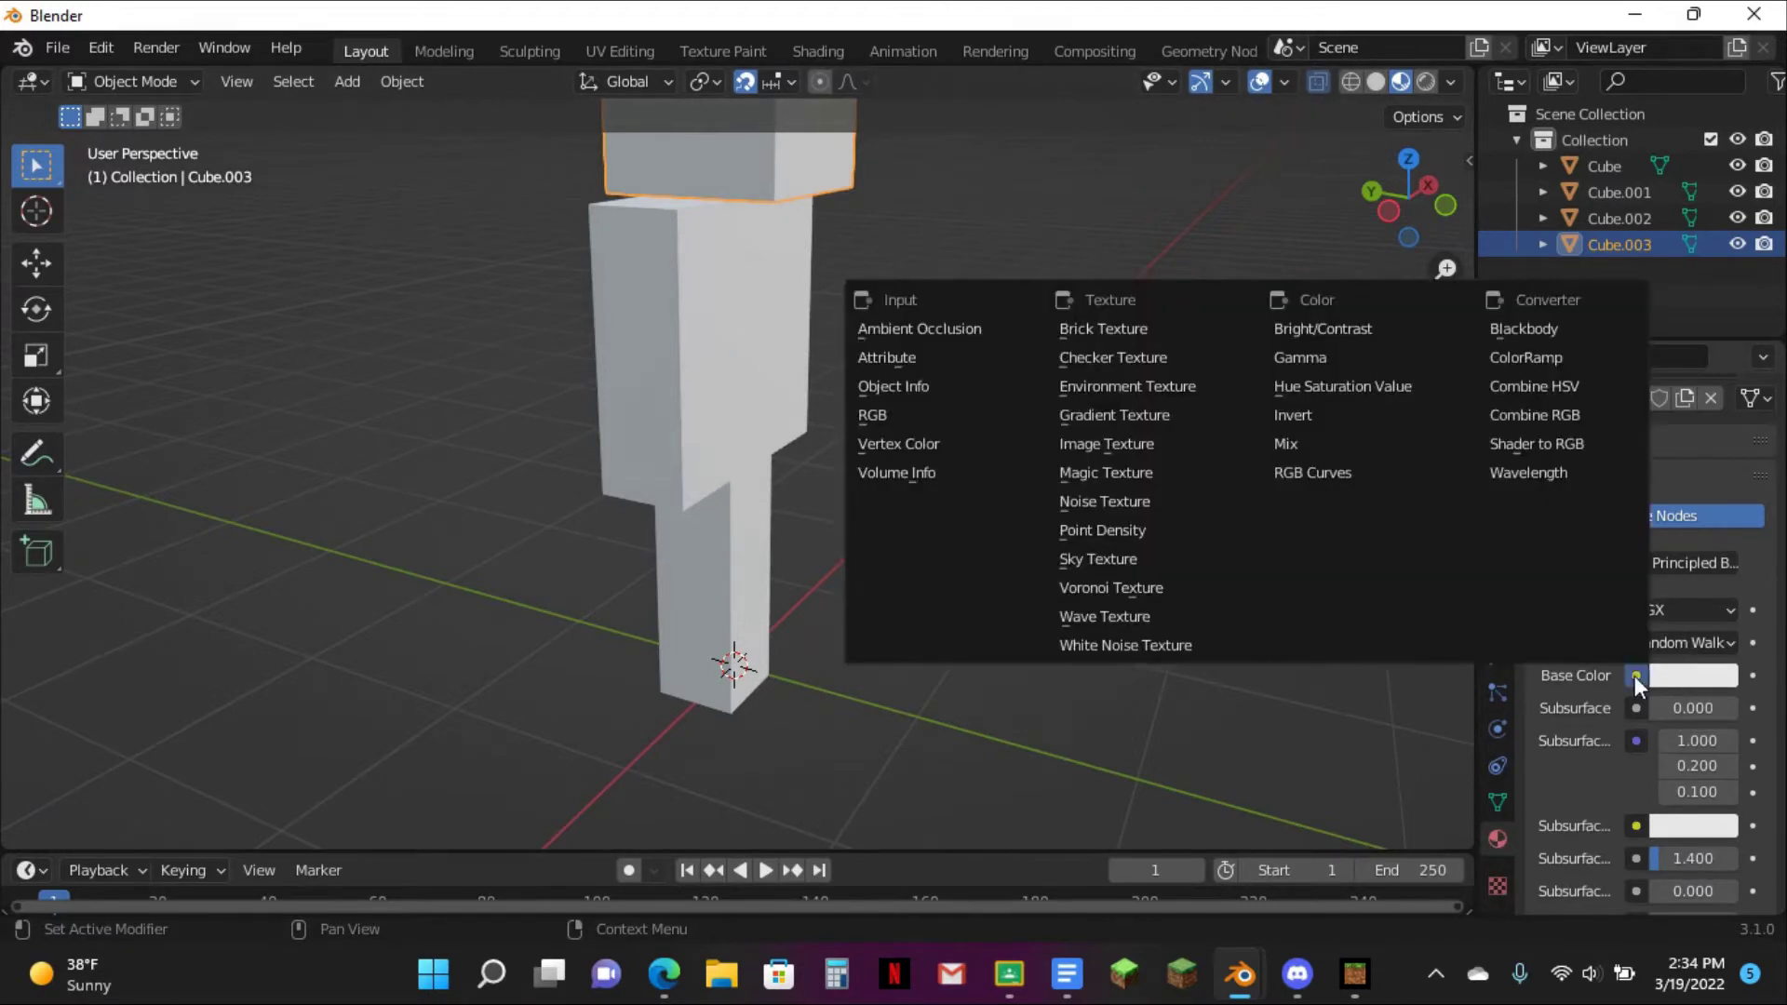
pyautogui.click(1136, 445)
pyautogui.click(1696, 734)
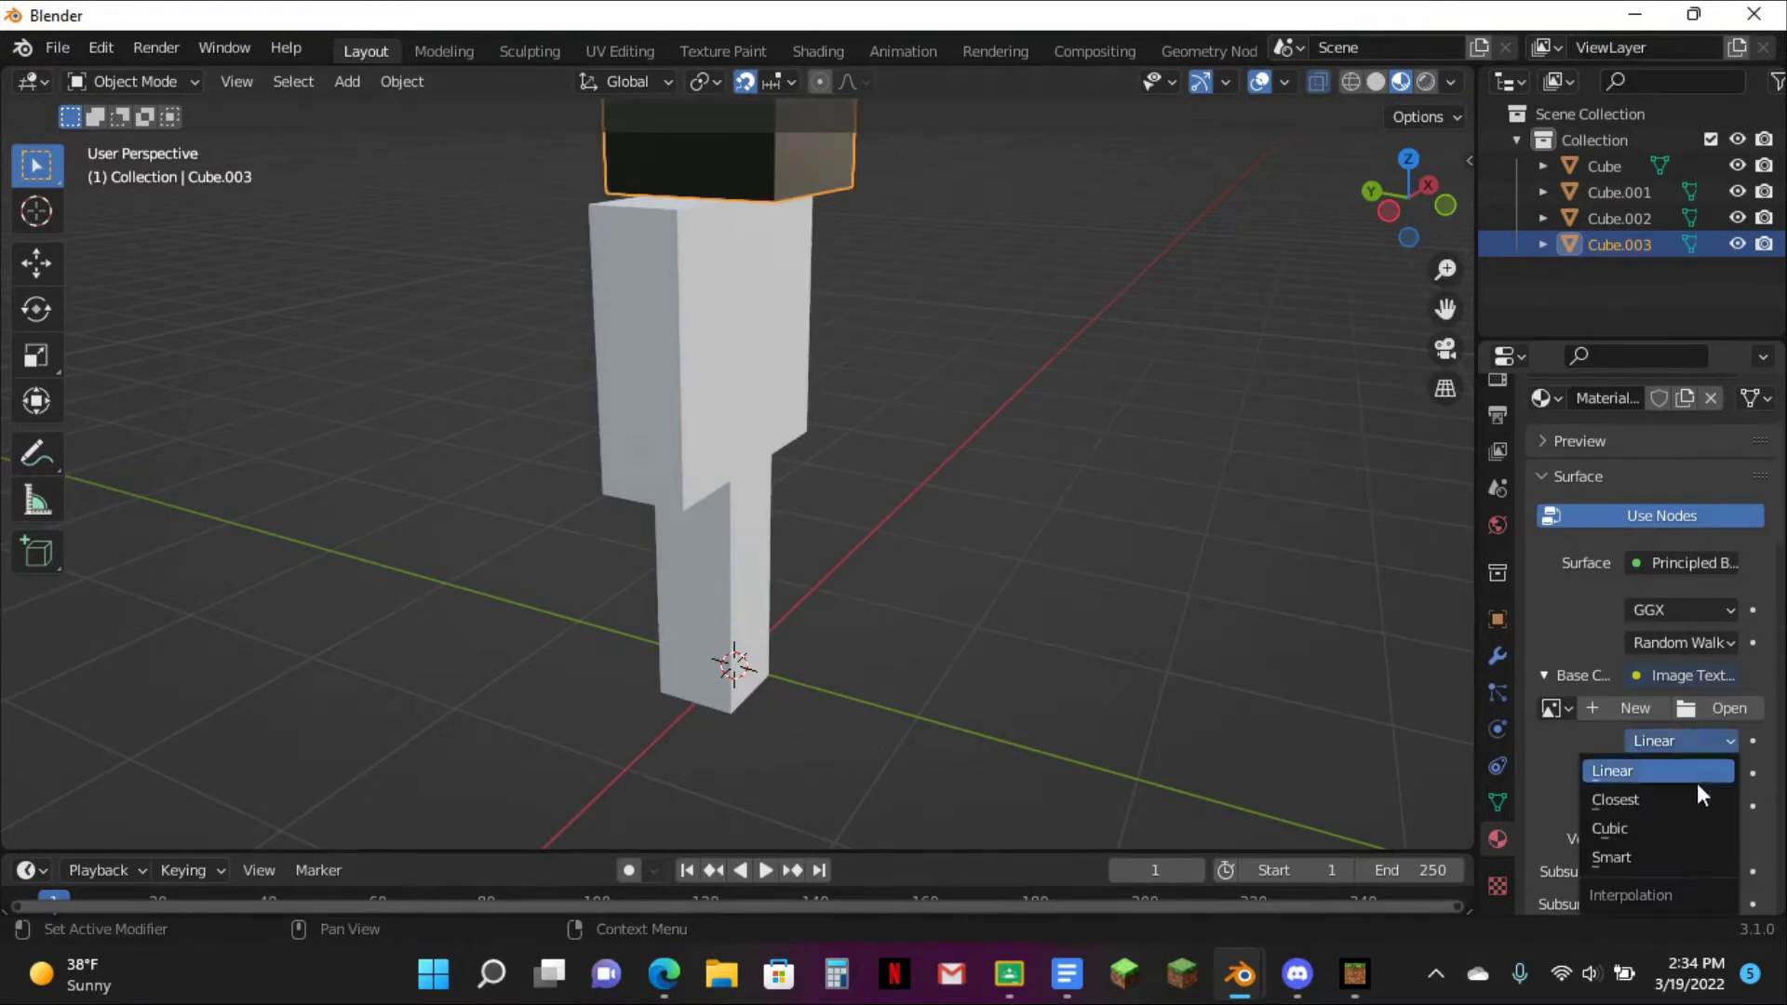
pyautogui.click(1676, 800)
# - Load Steve 2.png from the Skins For Blender folder in Documents as the head's texture image
pyautogui.click(1725, 708)
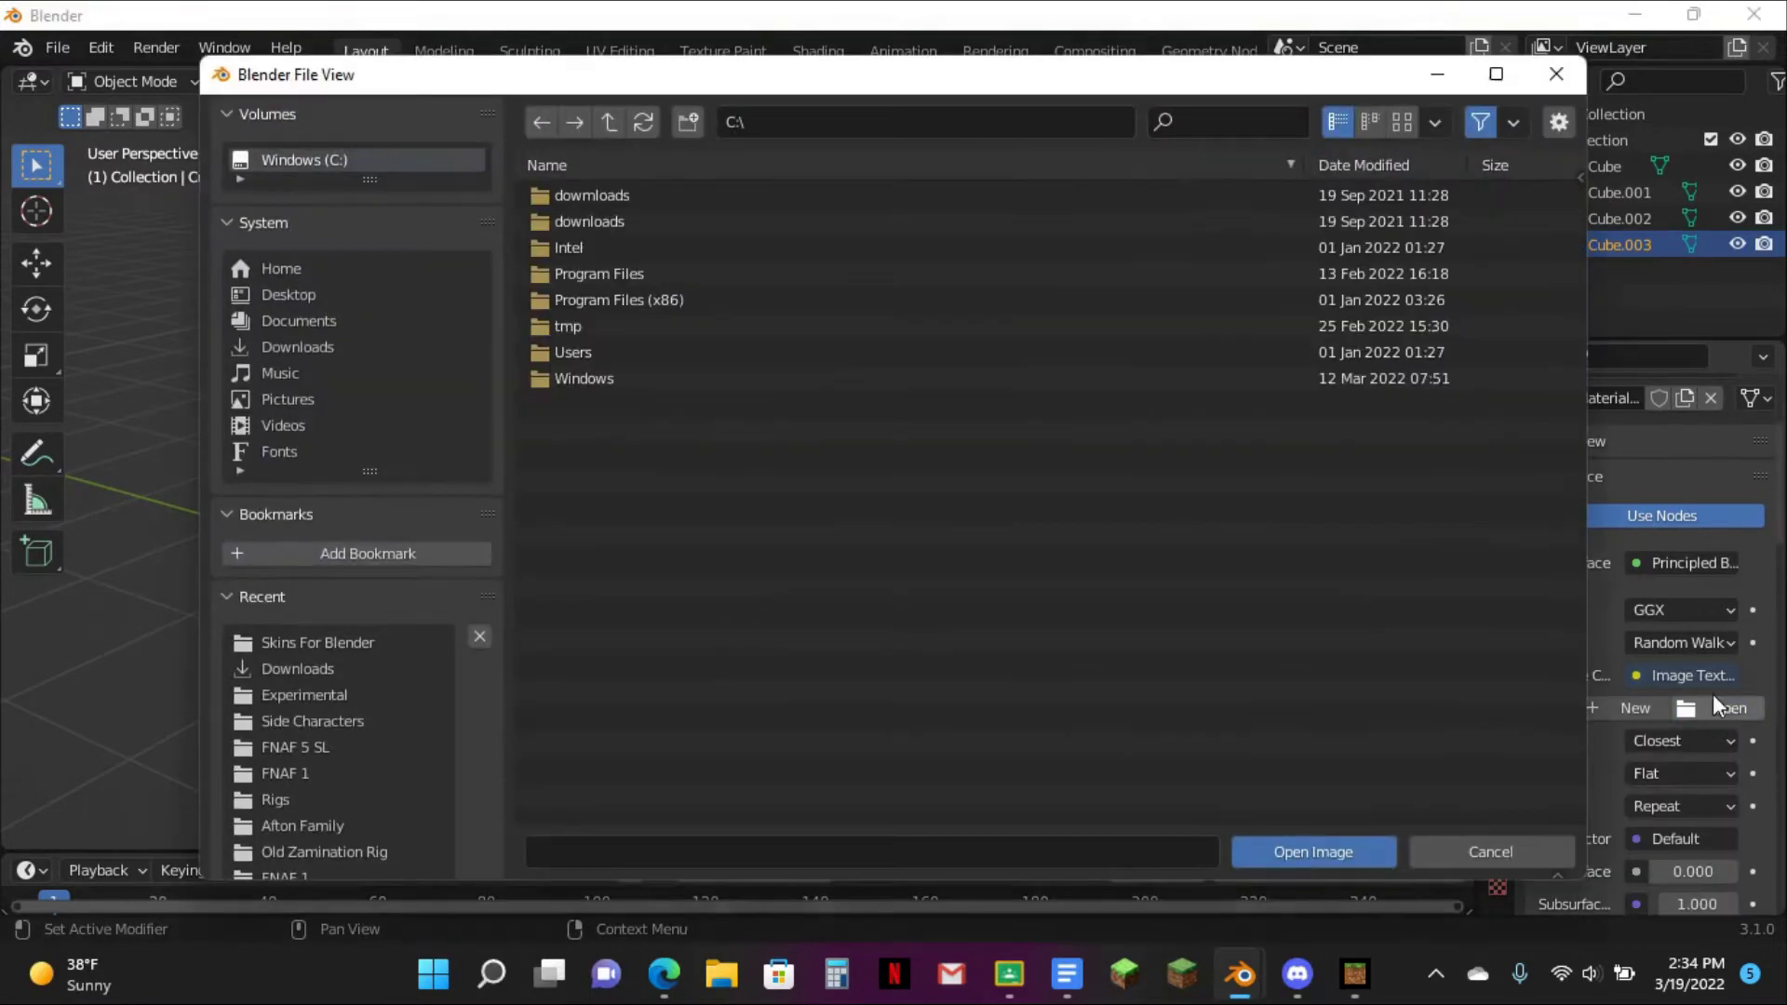
pyautogui.click(353, 316)
pyautogui.click(650, 480)
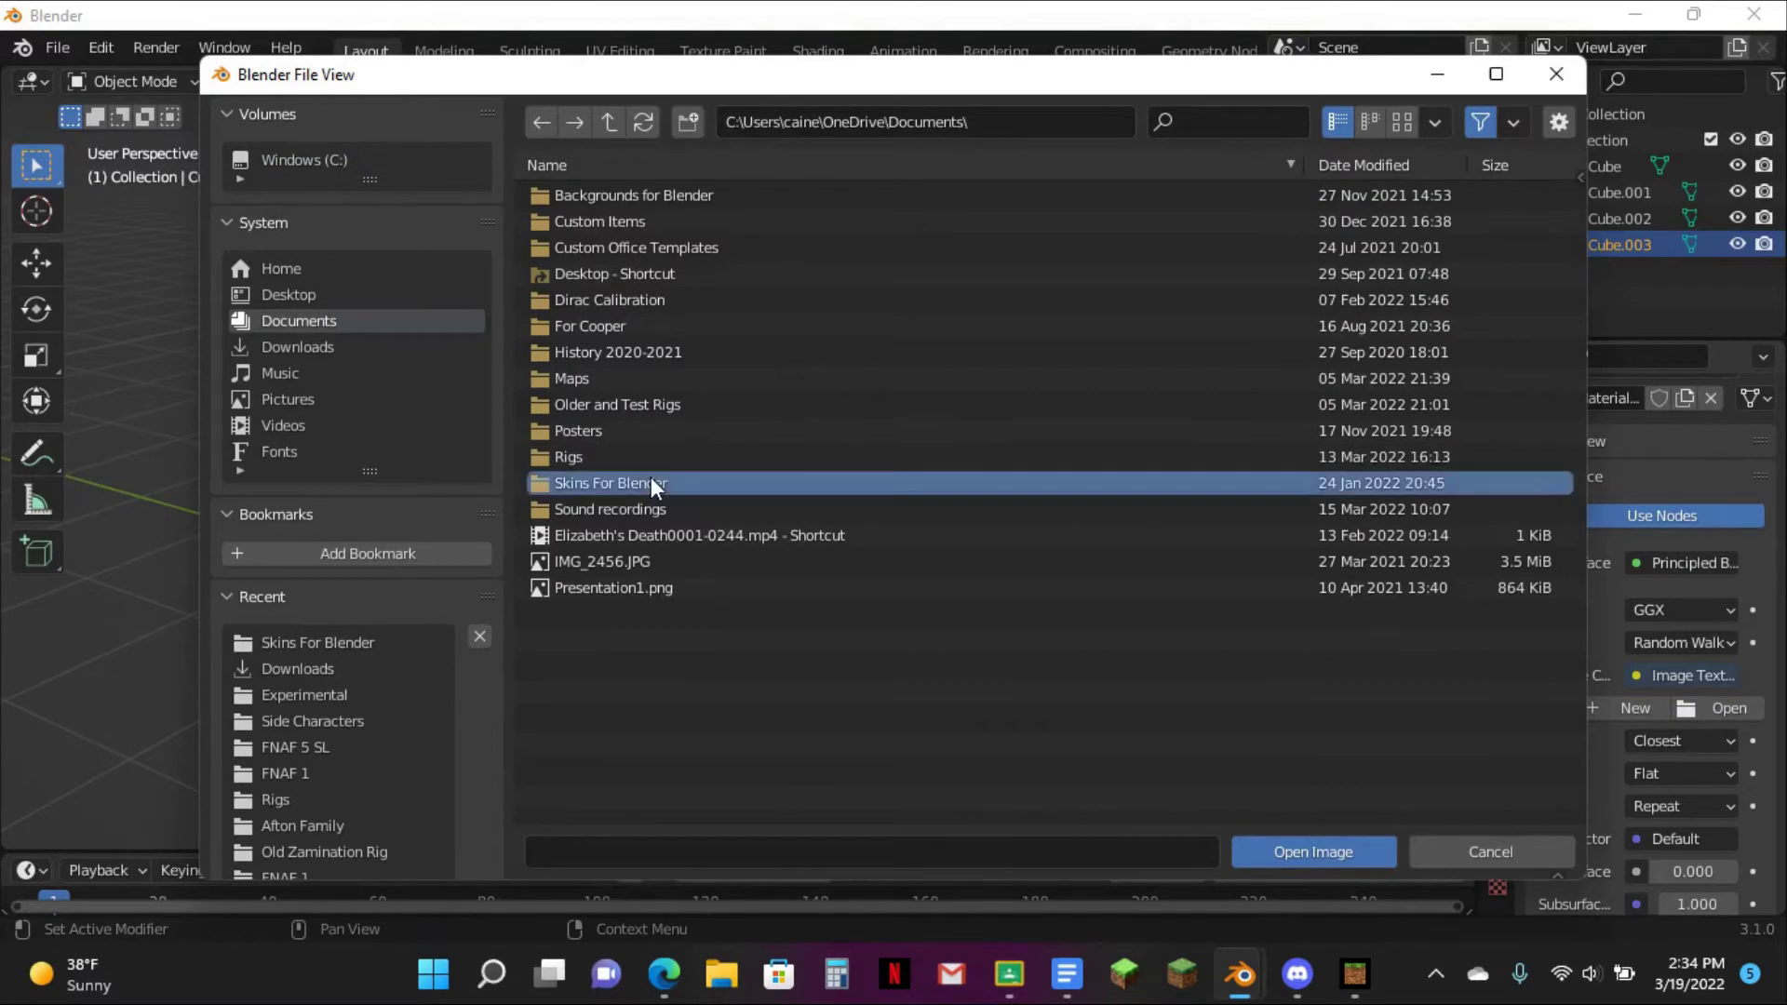
pyautogui.scroll(-10, 816, 471)
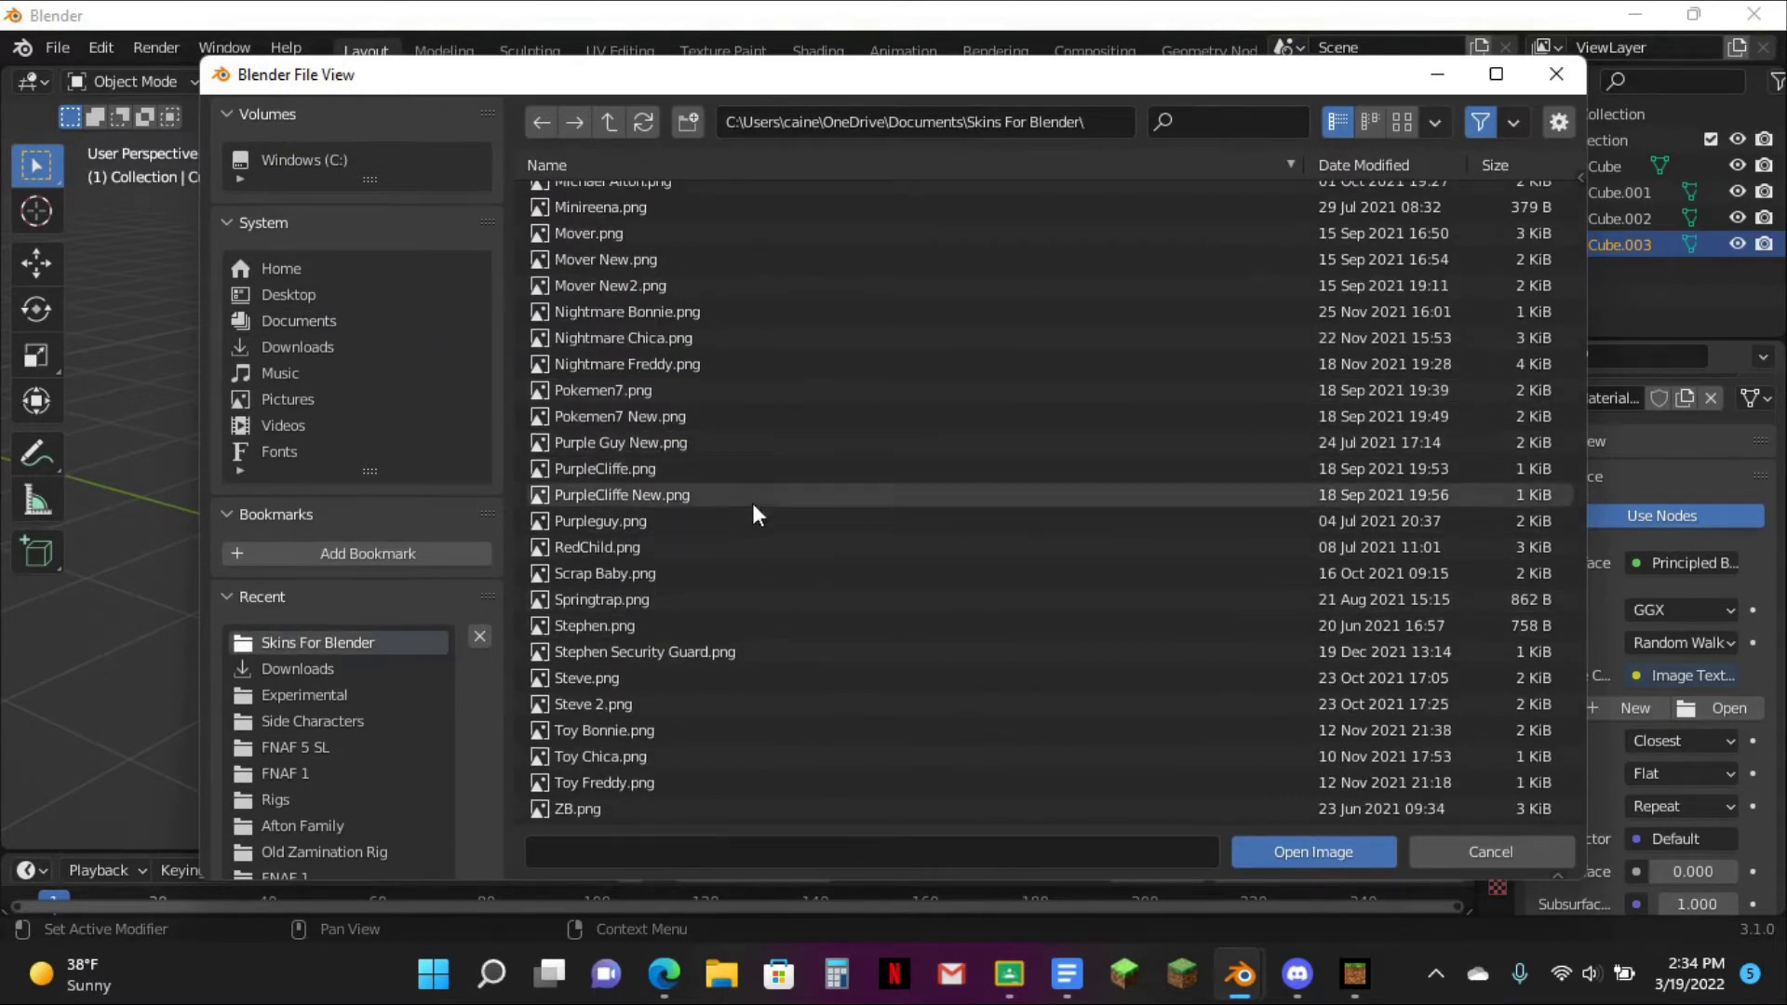
pyautogui.doubleClick(691, 704)
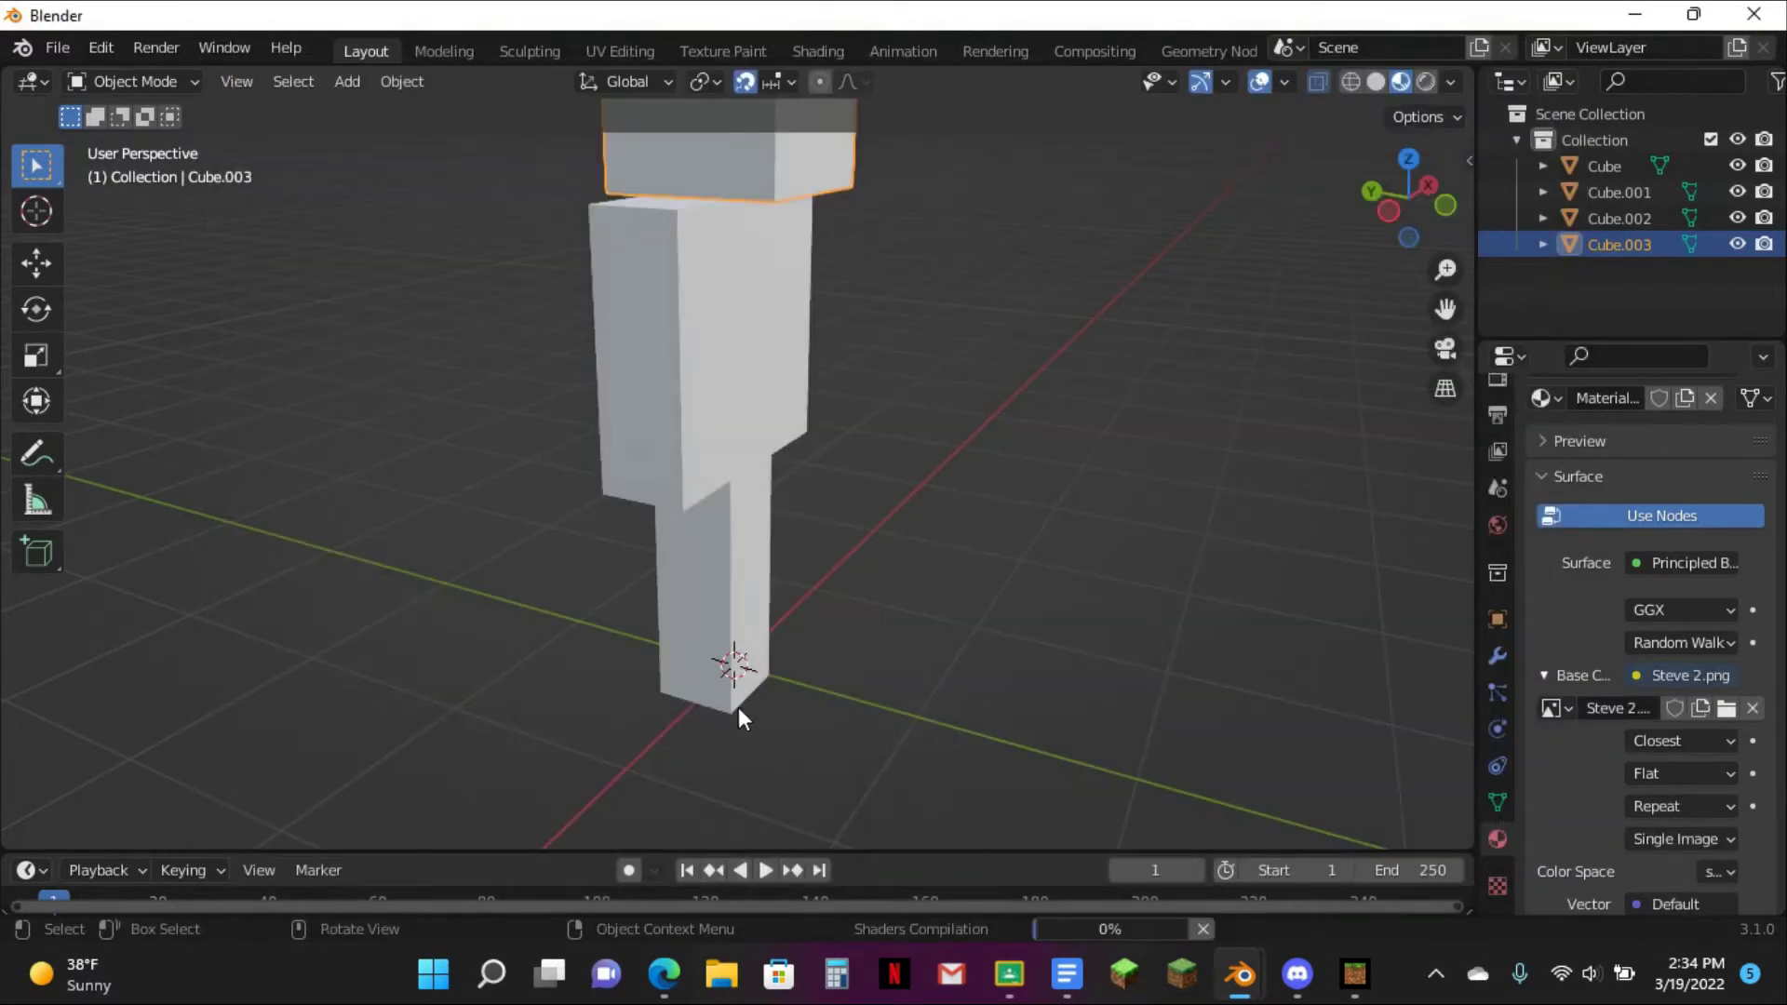
pyautogui.moveTo(749, 562); pyautogui.dragTo(1238, 343, button='middle')
# - In the Shading workspace, connect the Steve 2.png texture's Color output to the Principled BSDF's Subsurface Color
pyautogui.moveTo(1447, 309); pyautogui.dragTo(1479, 449)
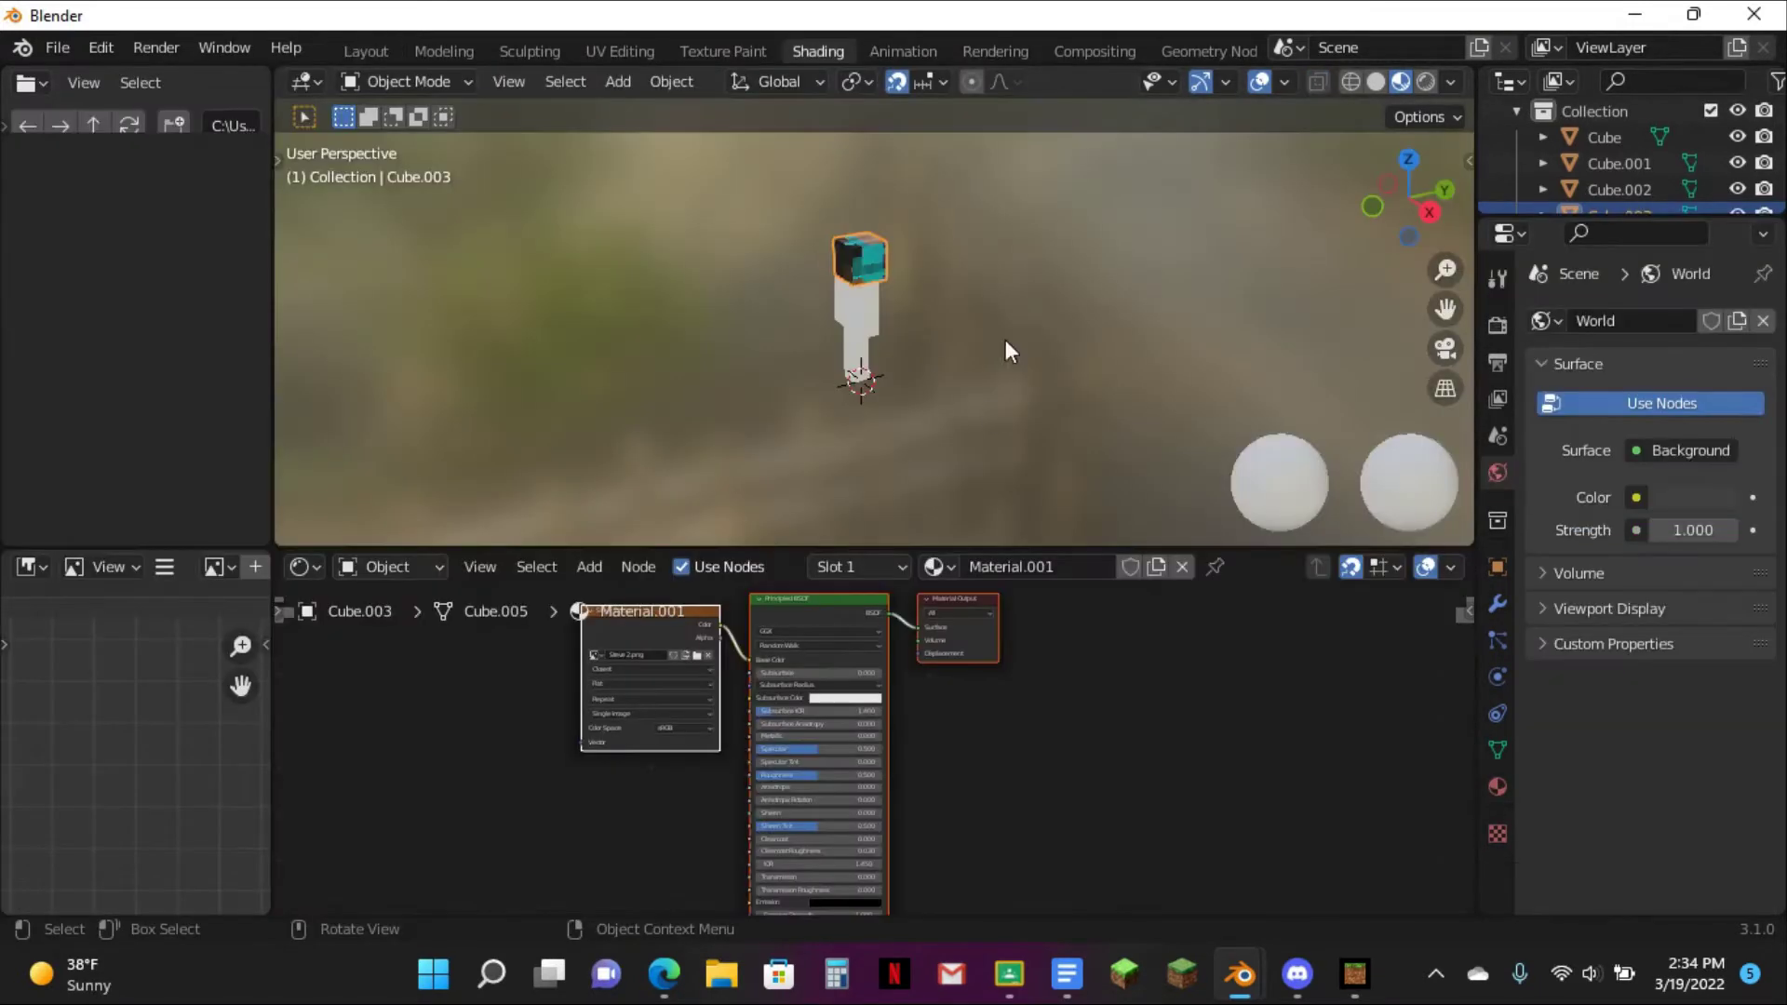
pyautogui.scroll(5, 879, 337)
pyautogui.scroll(6, 894, 717)
pyautogui.moveTo(987, 742)
pyautogui.mouseDown(button='middle')
pyautogui.moveTo(1074, 755)
pyautogui.moveTo(1185, 850)
pyautogui.mouseUp(button='middle')
pyautogui.moveTo(838, 666); pyautogui.dragTo(882, 779)
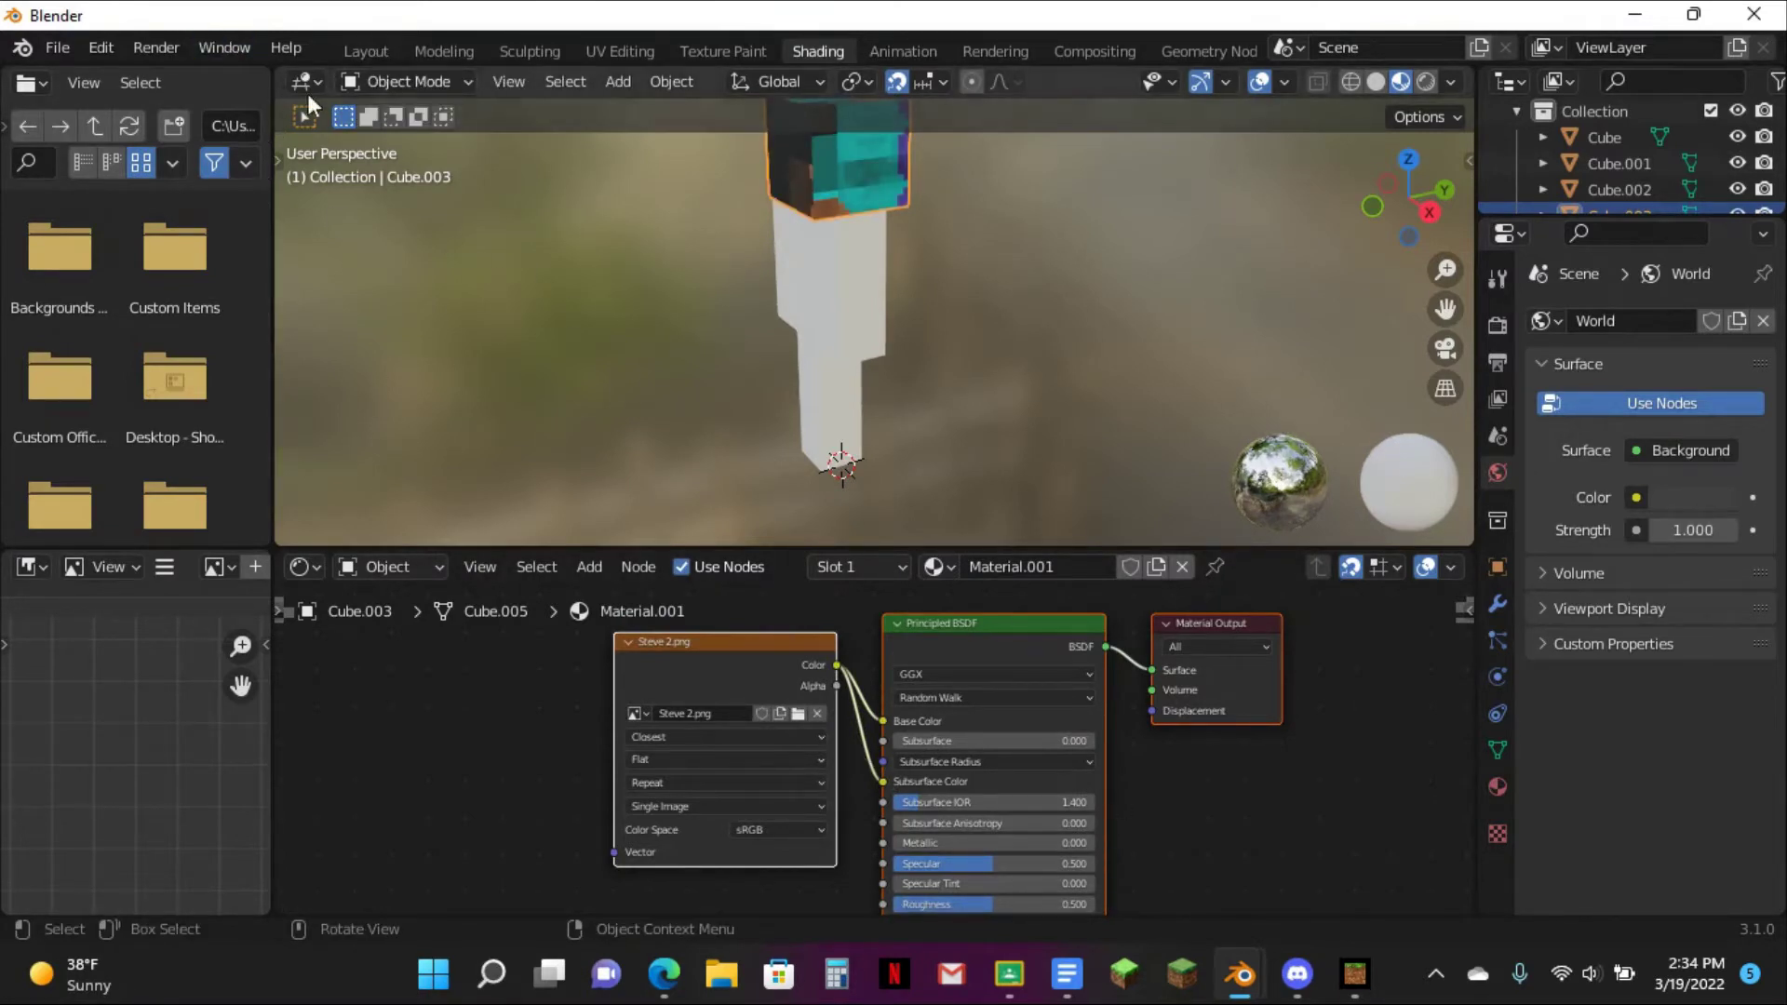
# - Return to the Layout workspace and set the head material's Specular to 0
pyautogui.click(366, 41)
pyautogui.scroll(-5, 1041, 402)
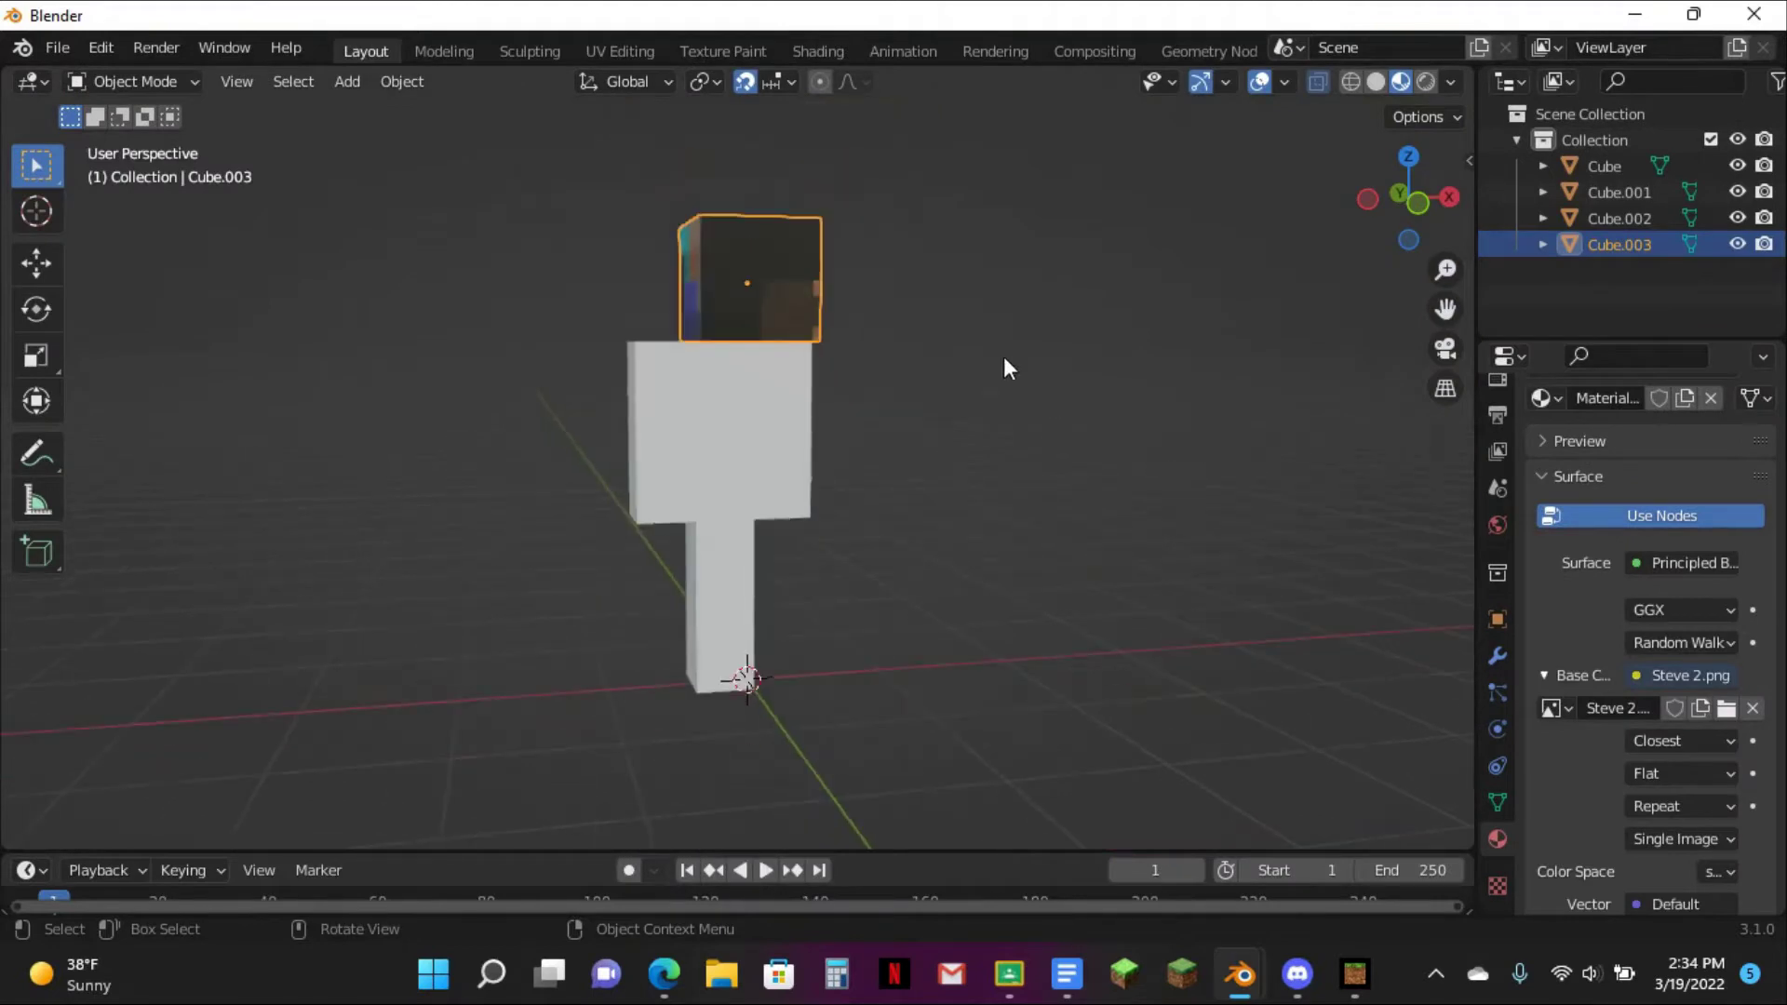
pyautogui.scroll(-5, 1691, 820)
pyautogui.scroll(-2, 1699, 805)
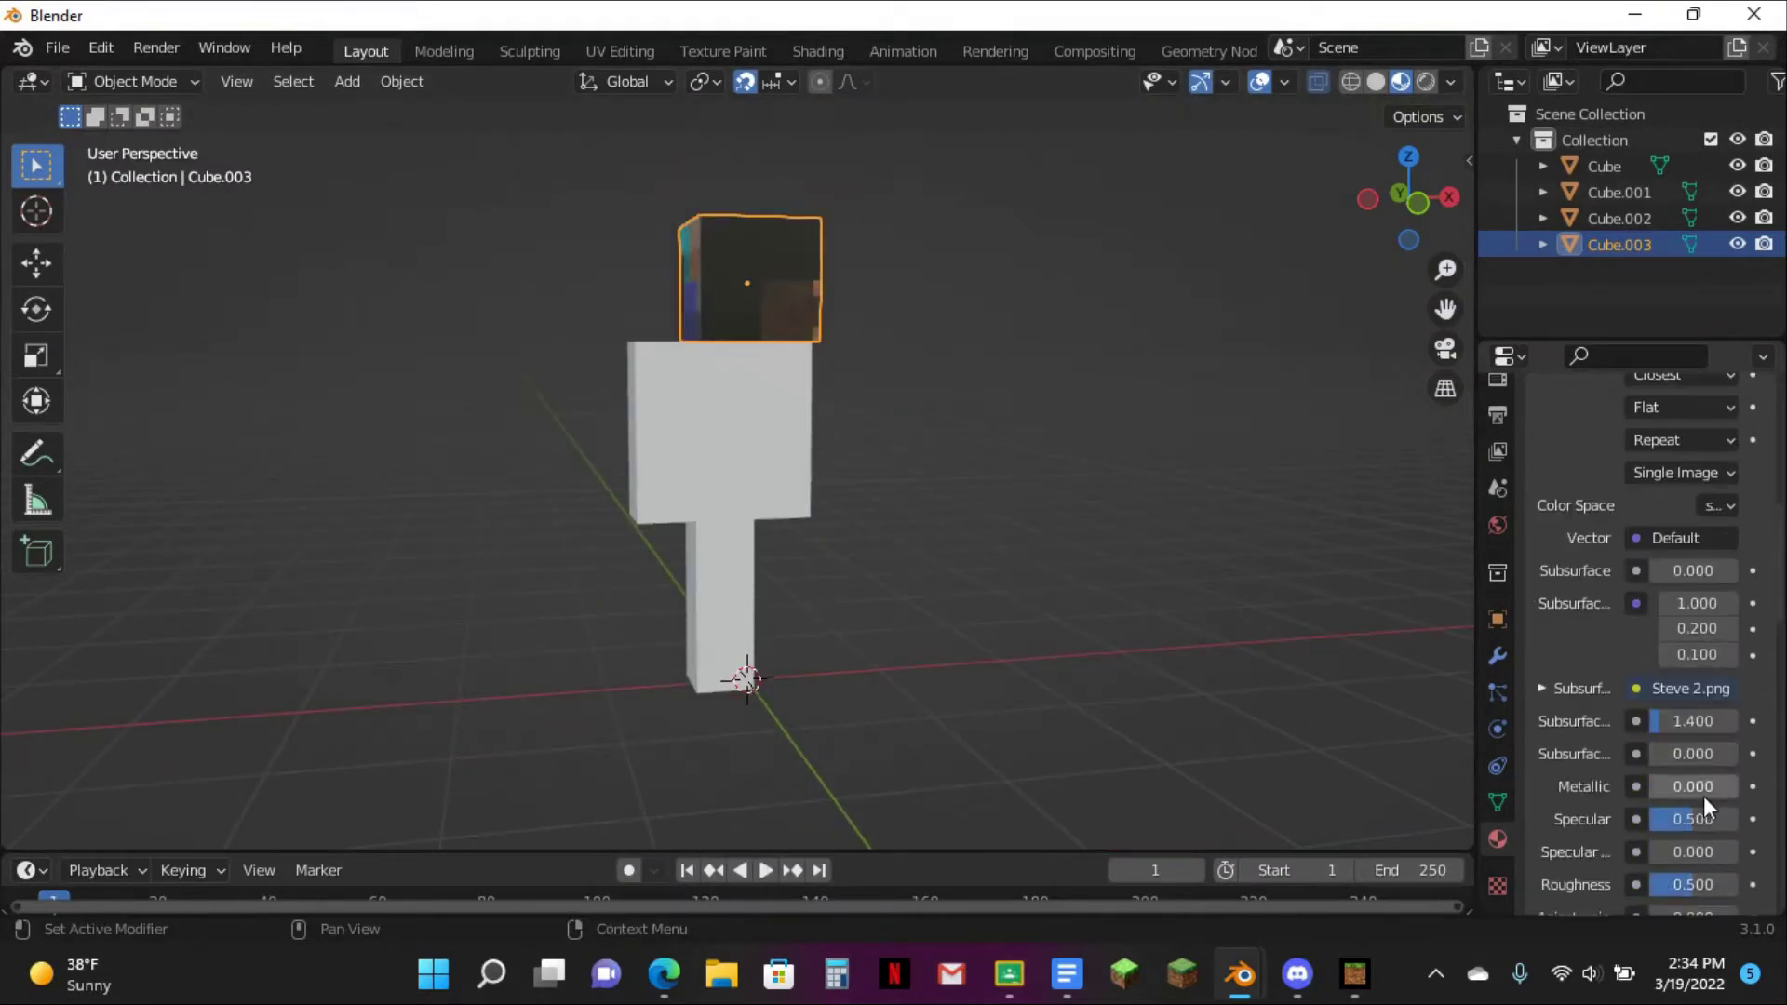
pyautogui.moveTo(1703, 816); pyautogui.dragTo(1642, 817)
# - Change the Outliner area into a UV Editor
pyautogui.scroll(4, 557, 382)
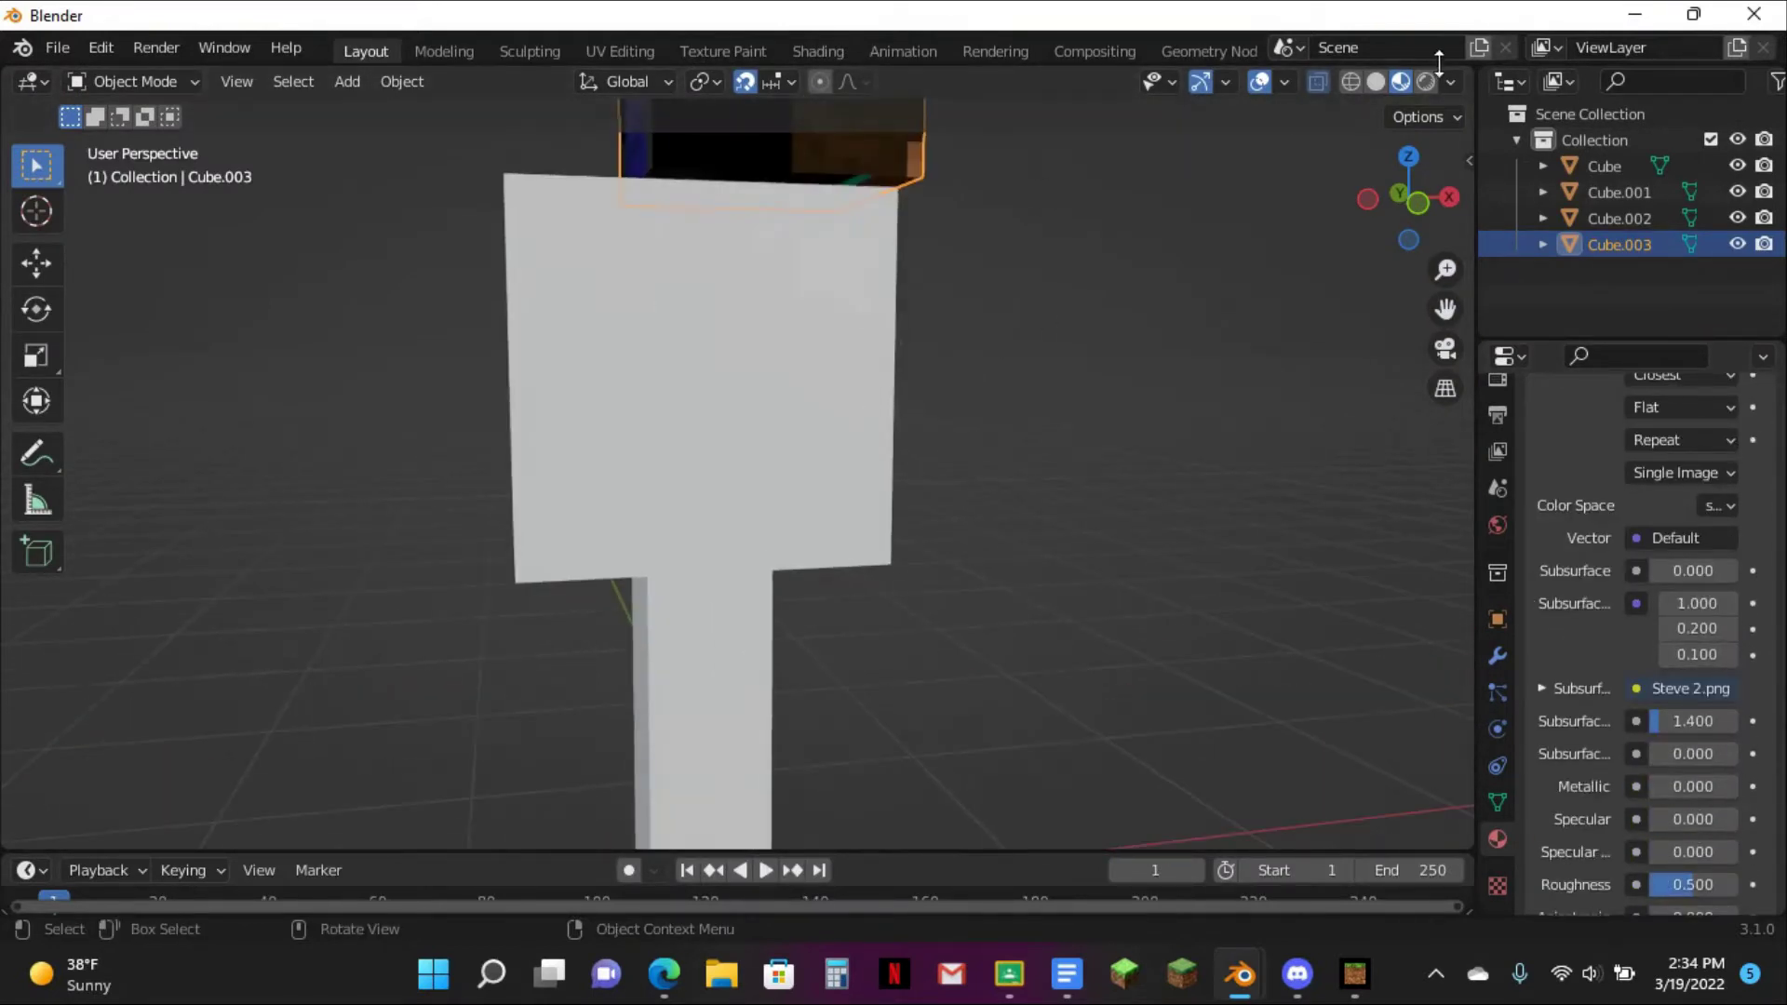
pyautogui.click(1508, 82)
pyautogui.click(610, 190)
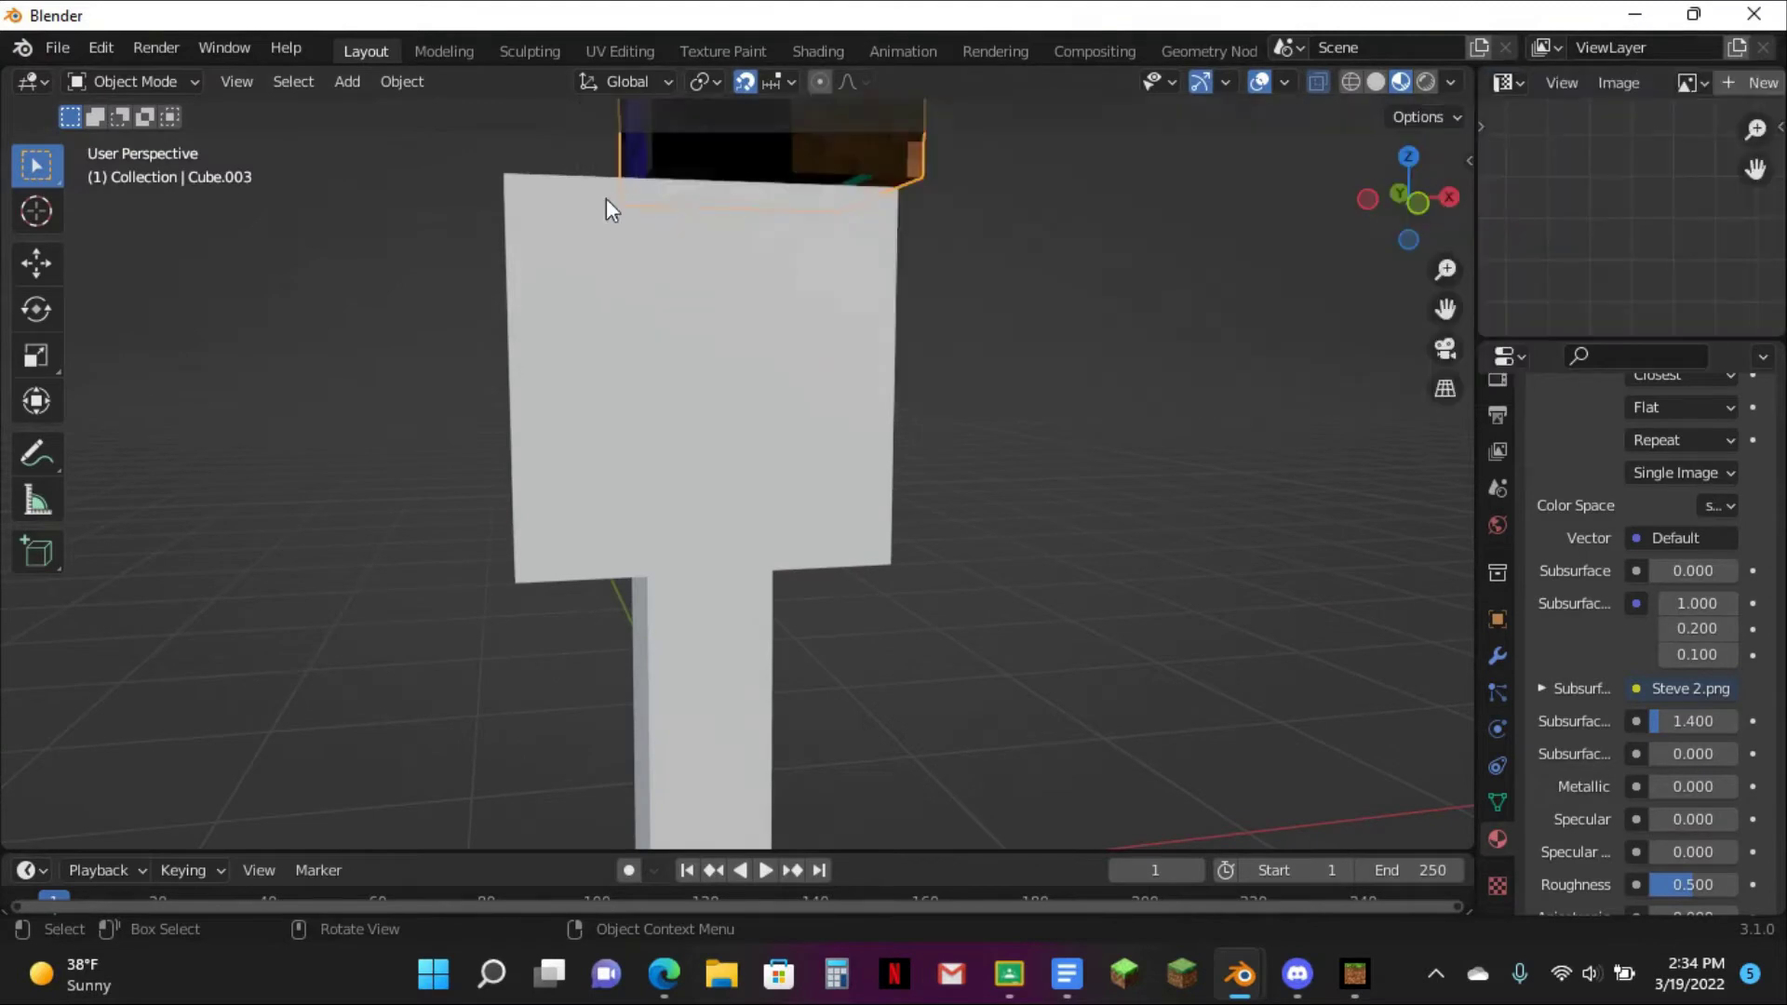
pyautogui.scroll(-4, 1634, 183)
pyautogui.scroll(2, 868, 233)
pyautogui.moveTo(868, 233); pyautogui.dragTo(842, 232, button='middle')
pyautogui.scroll(-1, 1080, 209)
pyautogui.scroll(-2, 1080, 211)
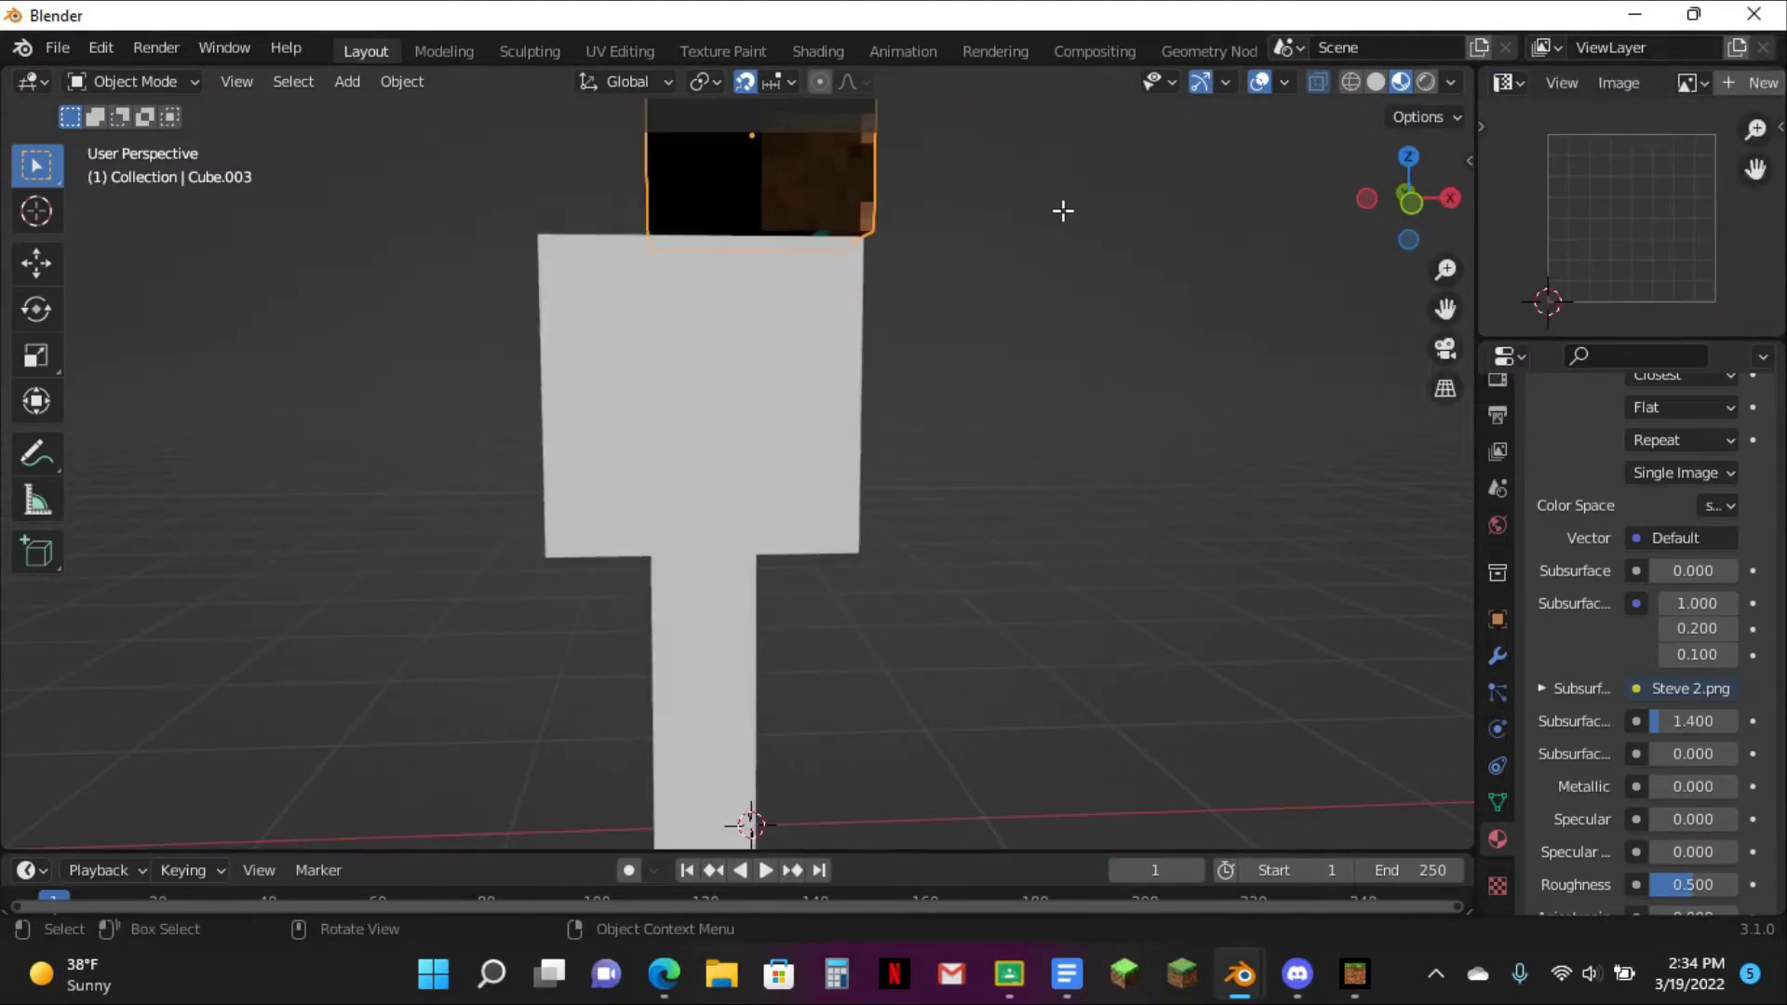
# - Enter Edit Mode on the head with face selection and rotate its whole UV layout by -90 degrees
pyautogui.press('Tab')
pyautogui.click(1320, 83)
pyautogui.click(273, 83)
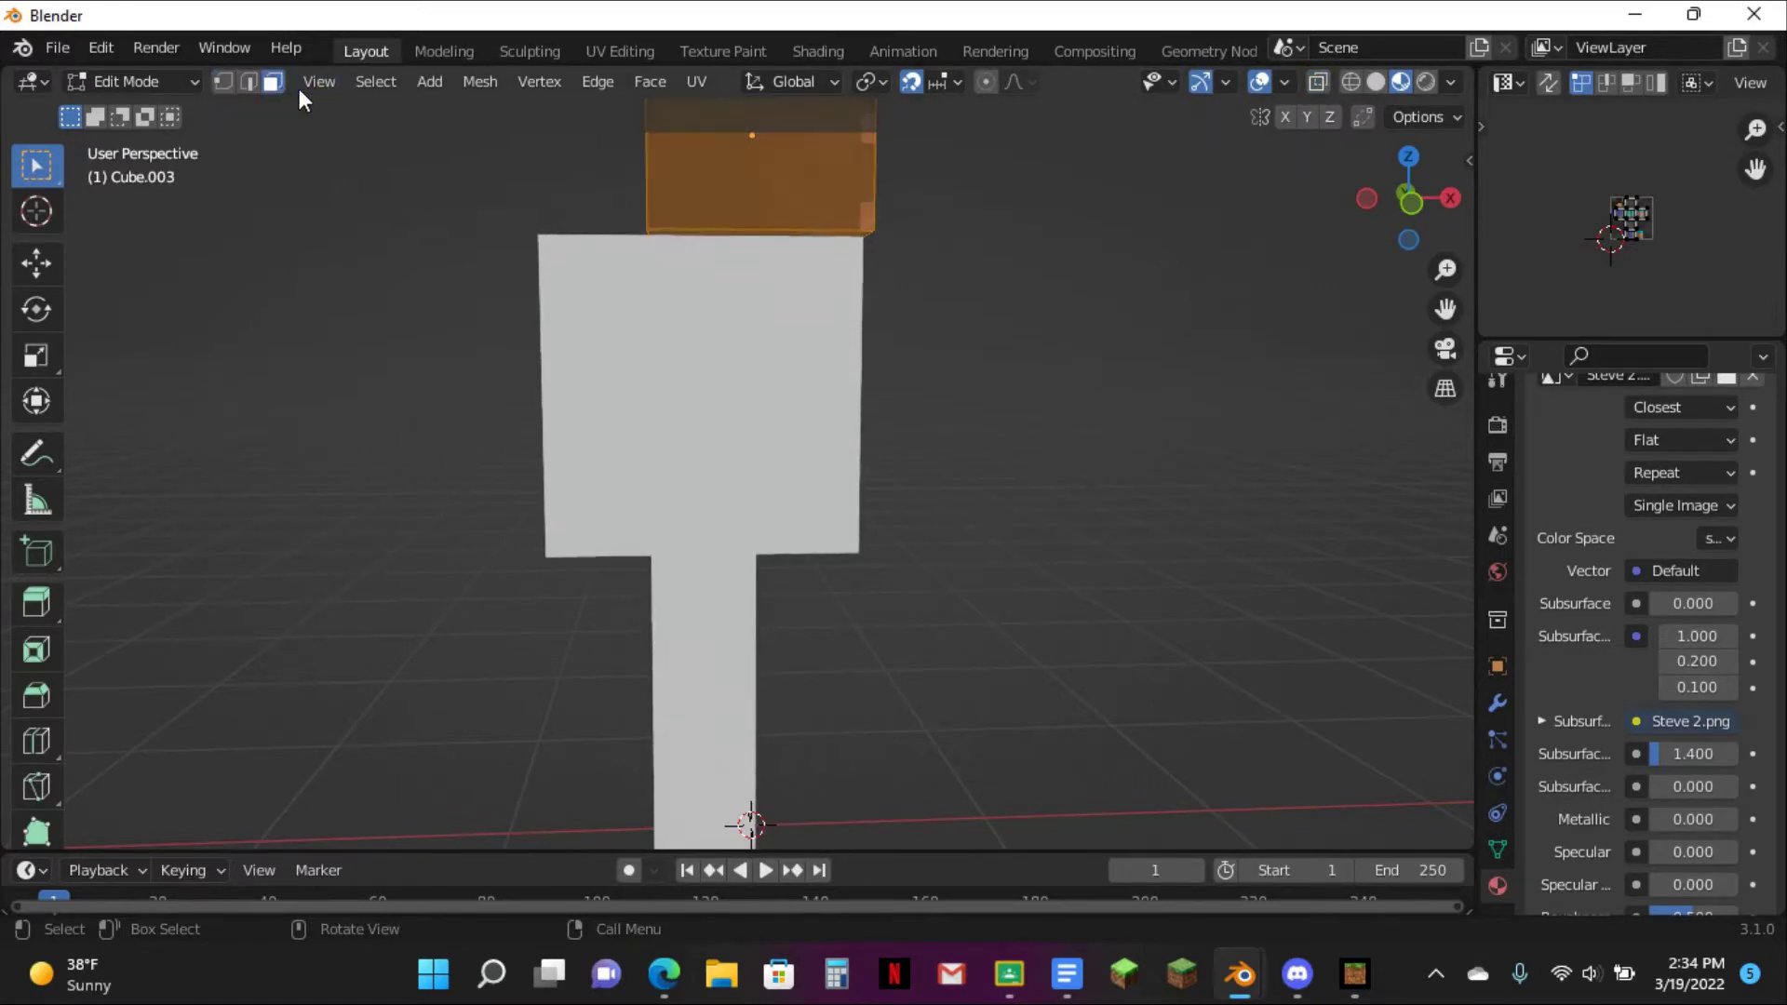
pyautogui.scroll(3, 1676, 226)
pyautogui.write('r')
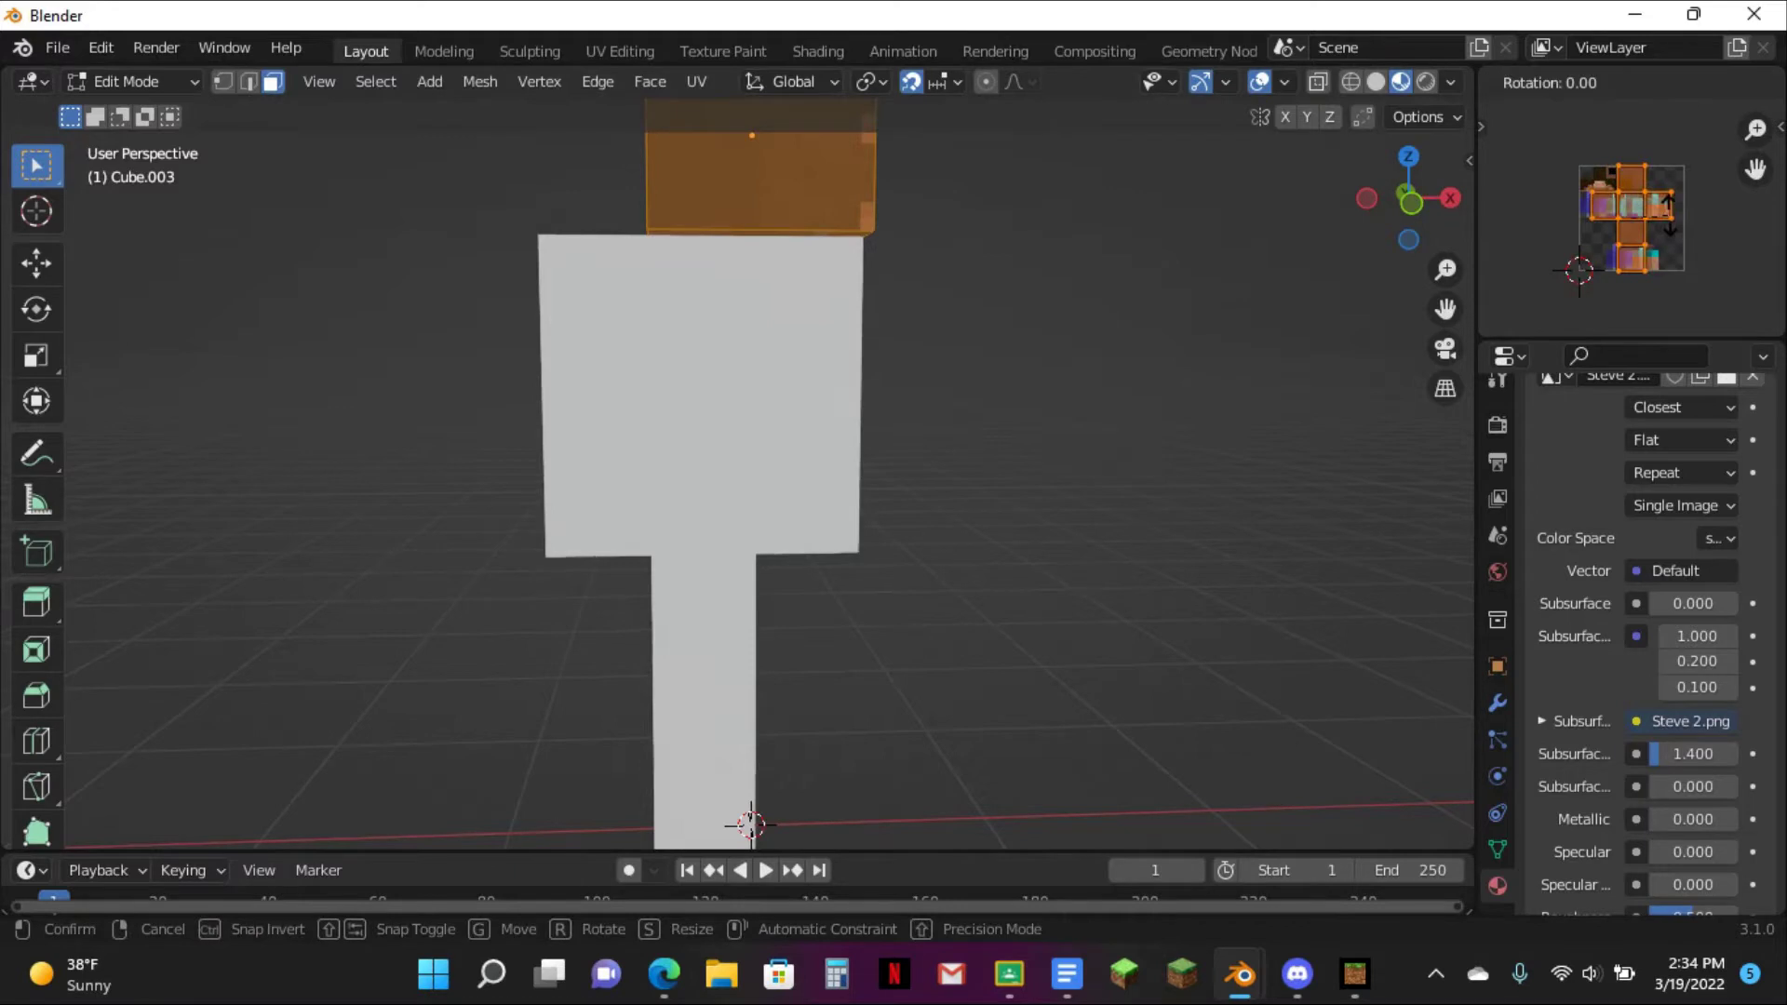
pyautogui.write('-90')
pyautogui.press('Return')
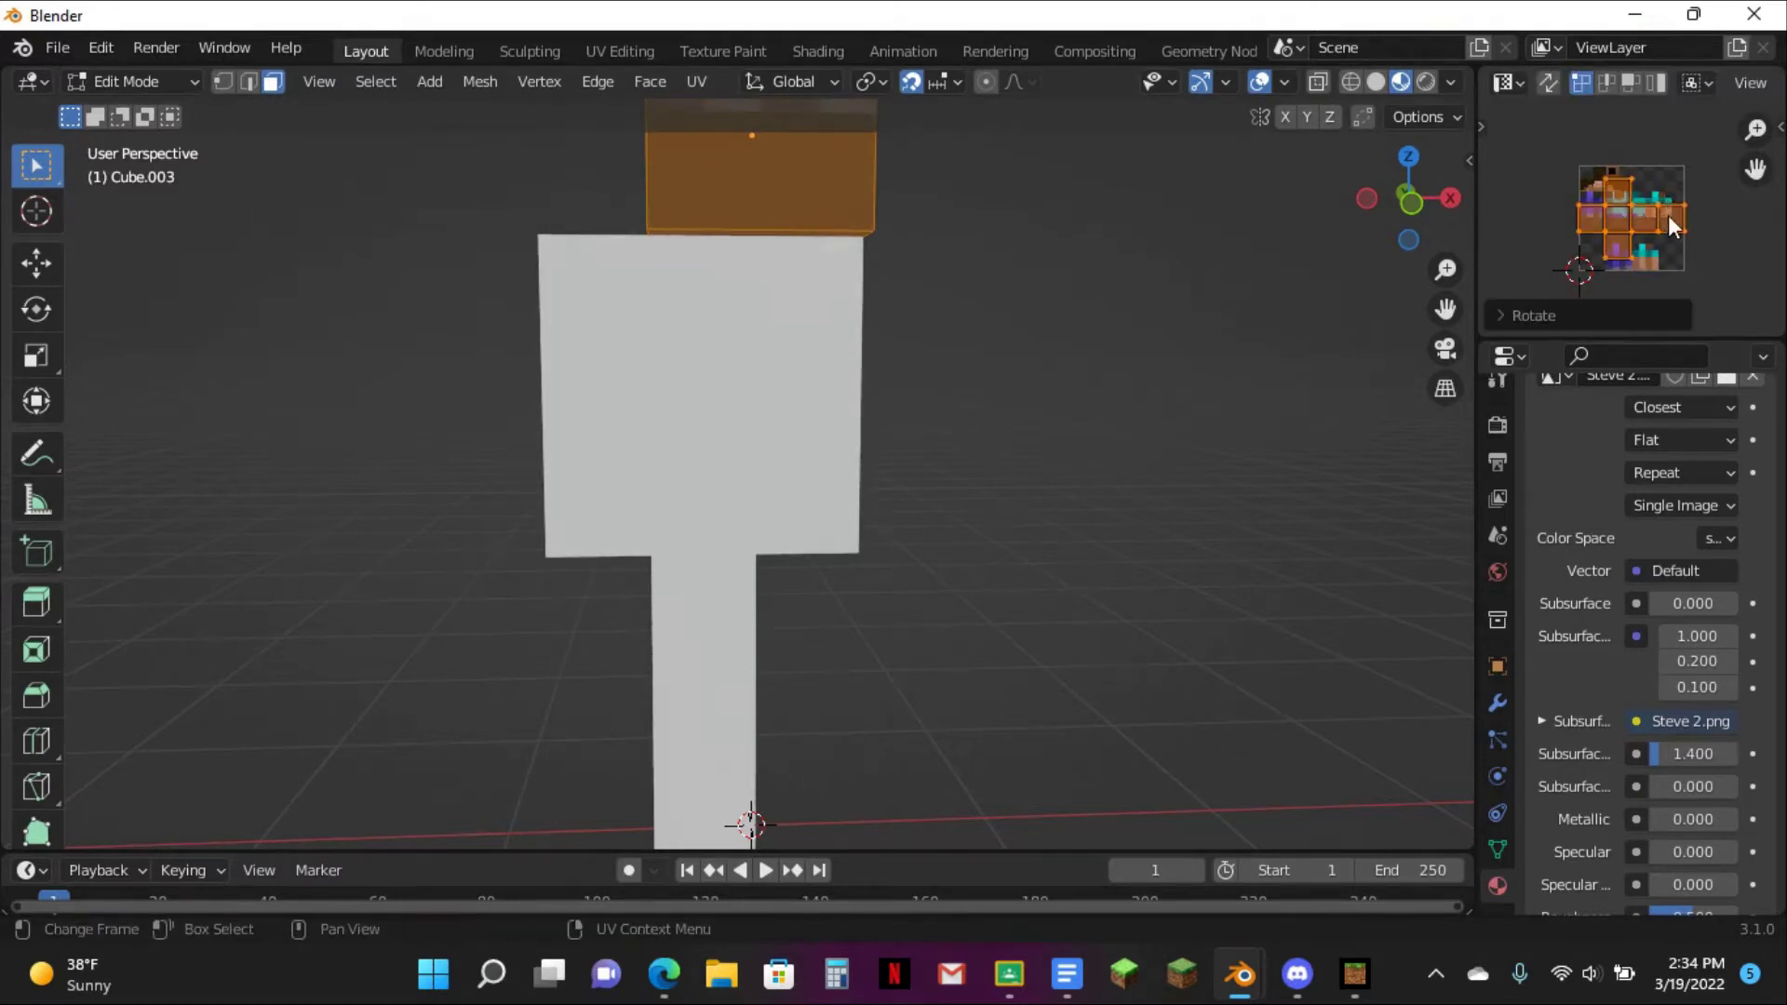
# - Select the head's front face and move its UV square onto the face area of the skin image
pyautogui.scroll(2, 1089, 242)
pyautogui.scroll(2, 1089, 242)
pyautogui.moveTo(1448, 310); pyautogui.dragTo(1431, 595)
pyautogui.scroll(-1, 1149, 328)
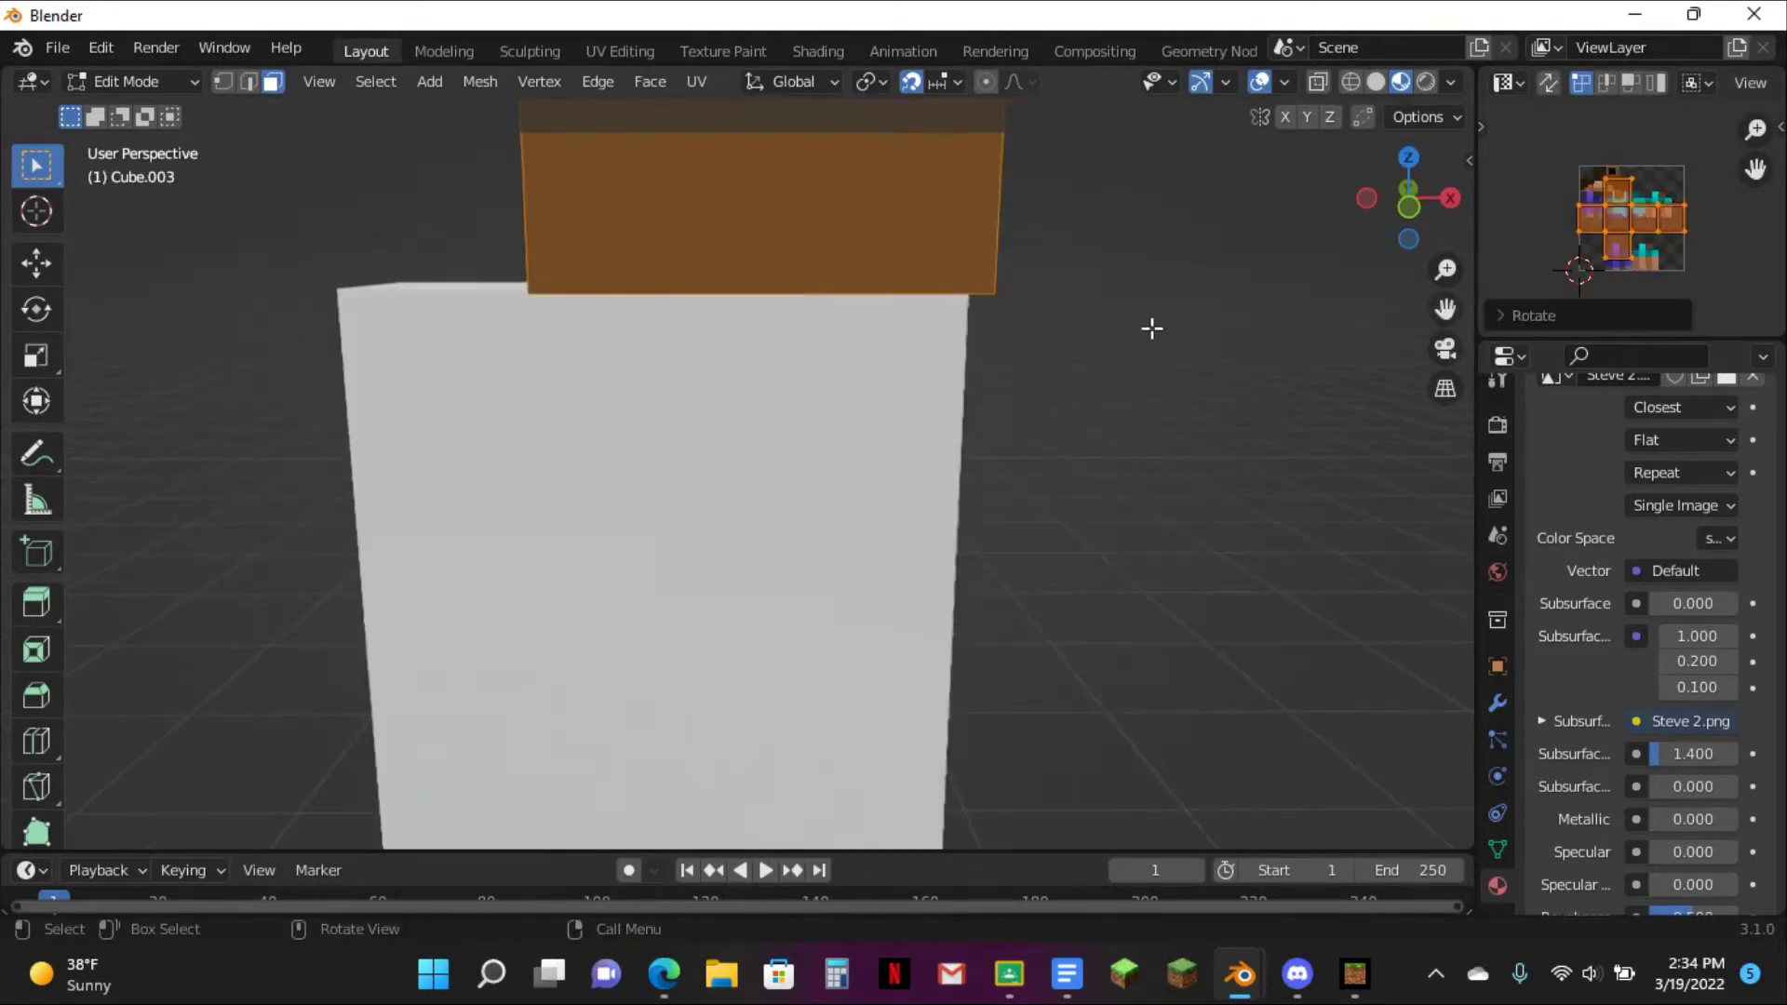
pyautogui.click(935, 216)
pyautogui.scroll(3, 1679, 233)
pyautogui.press('g')
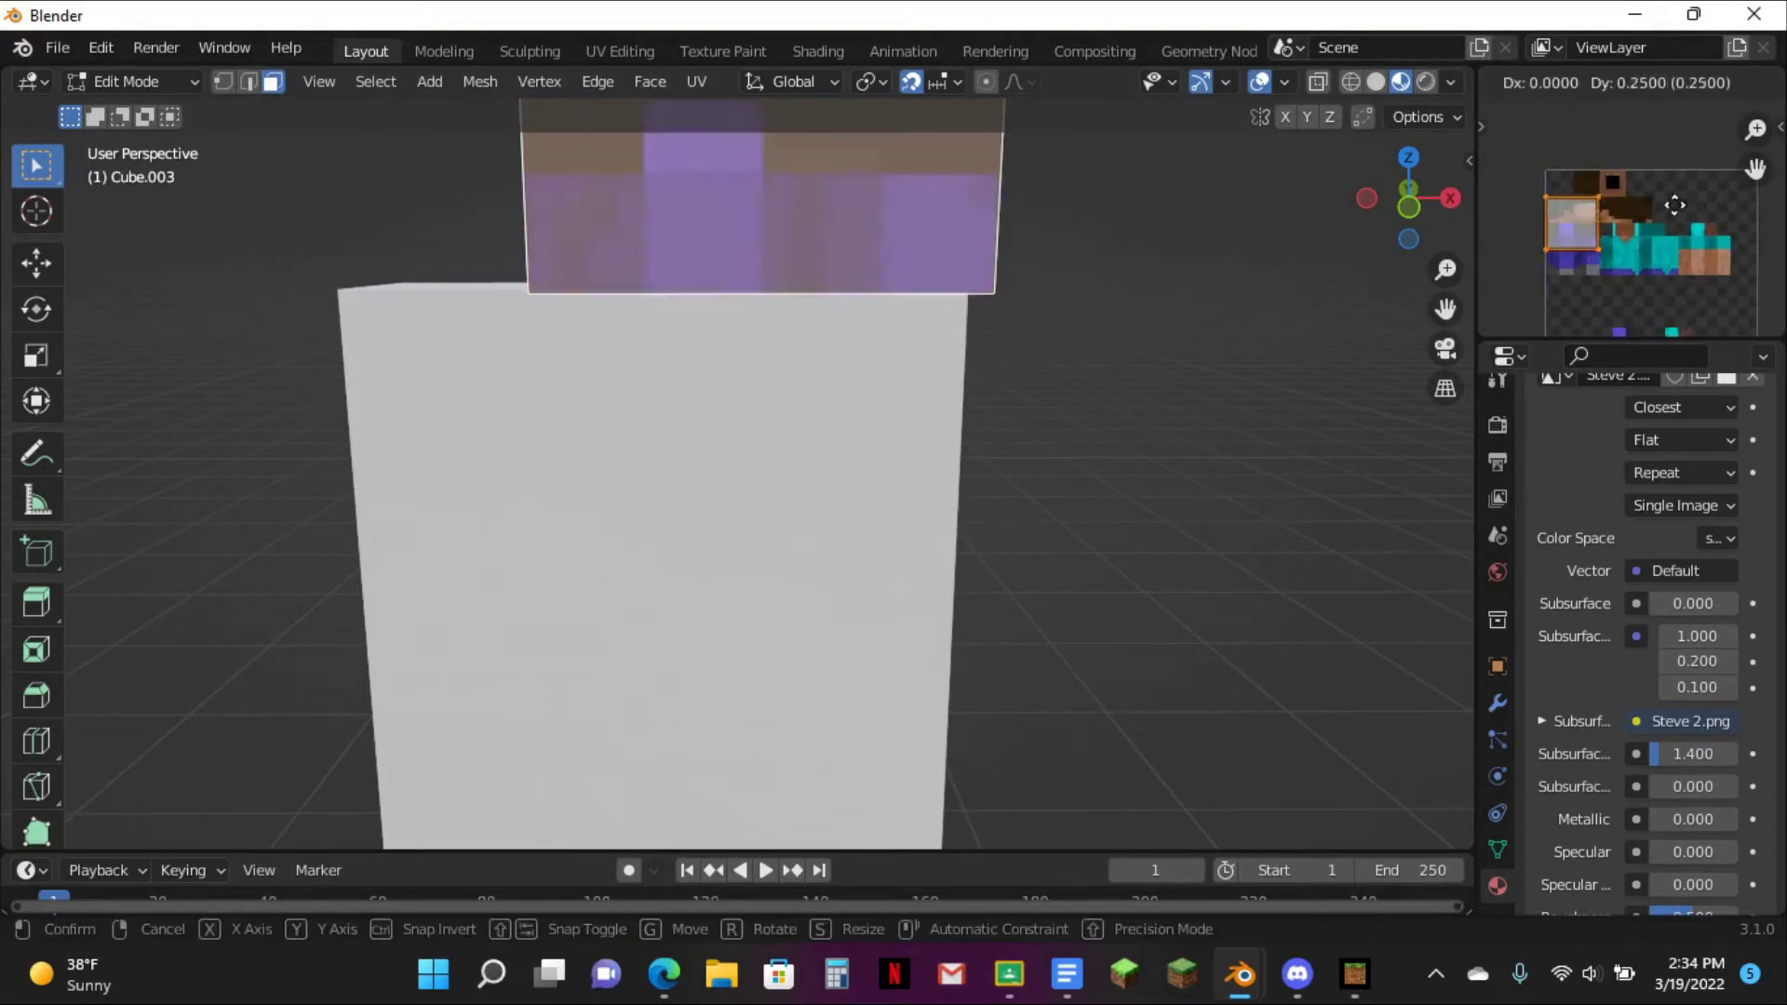
pyautogui.click(1696, 205)
pyautogui.scroll(2, 1605, 148)
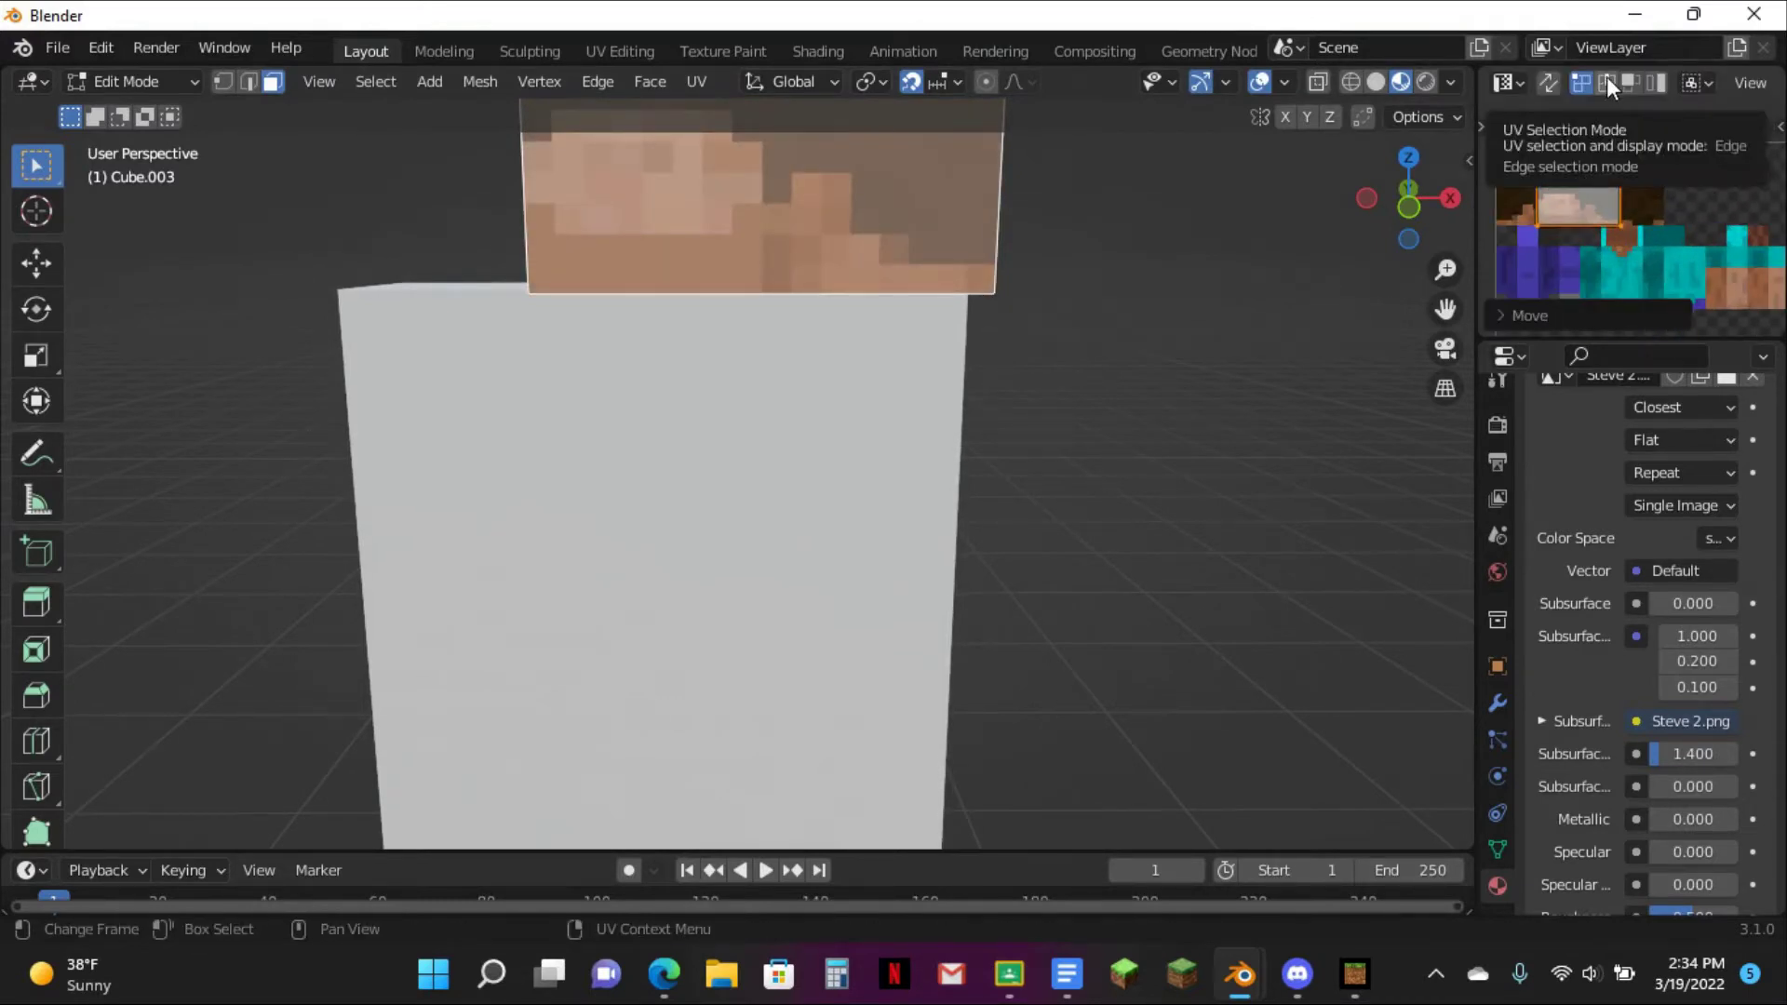
# - With UV edge selection, move the front face's UV edges to fit exactly around the skin's face square
pyautogui.click(1607, 79)
pyautogui.scroll(2, 1575, 138)
pyautogui.press('g')
pyautogui.click(1582, 181)
pyautogui.click(1617, 202)
pyautogui.press('g')
pyautogui.click(1565, 209)
pyautogui.scroll(-4, 930, 220)
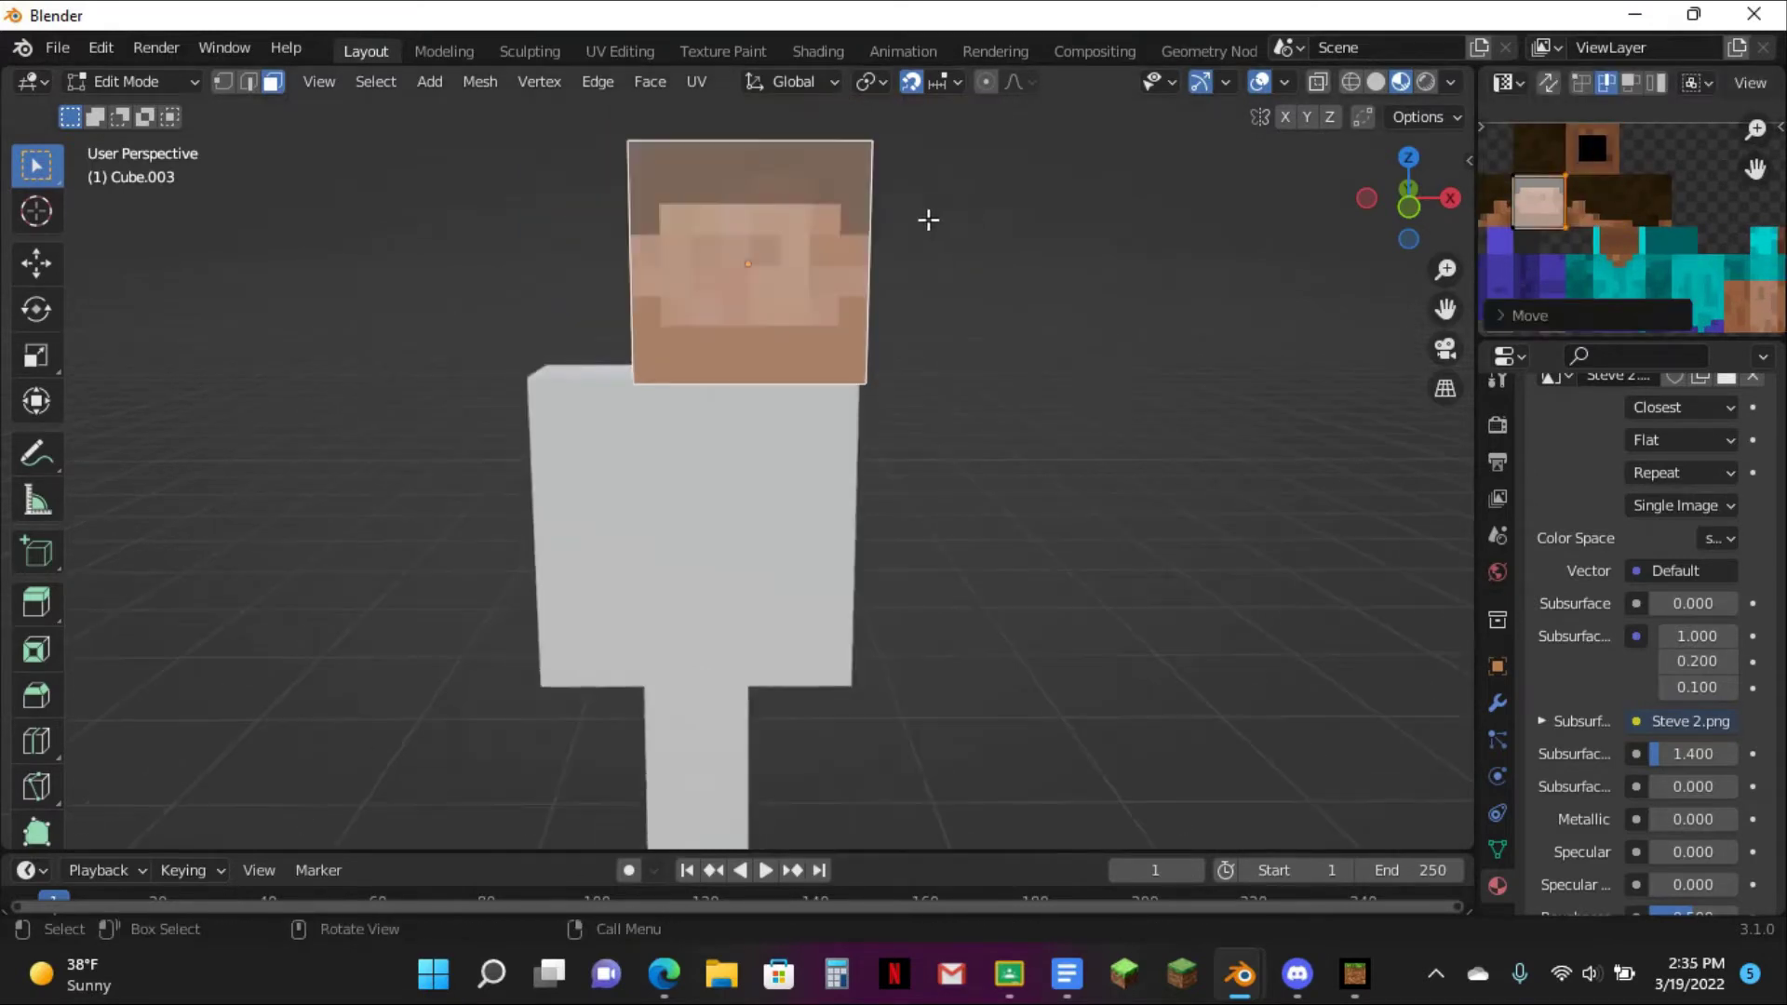
# - Select the head's side face by the arm and fit its UV square to the skin area left of the face
pyautogui.moveTo(771, 231); pyautogui.dragTo(905, 272, button='middle')
pyautogui.click(649, 282)
pyautogui.scroll(-2, 1649, 272)
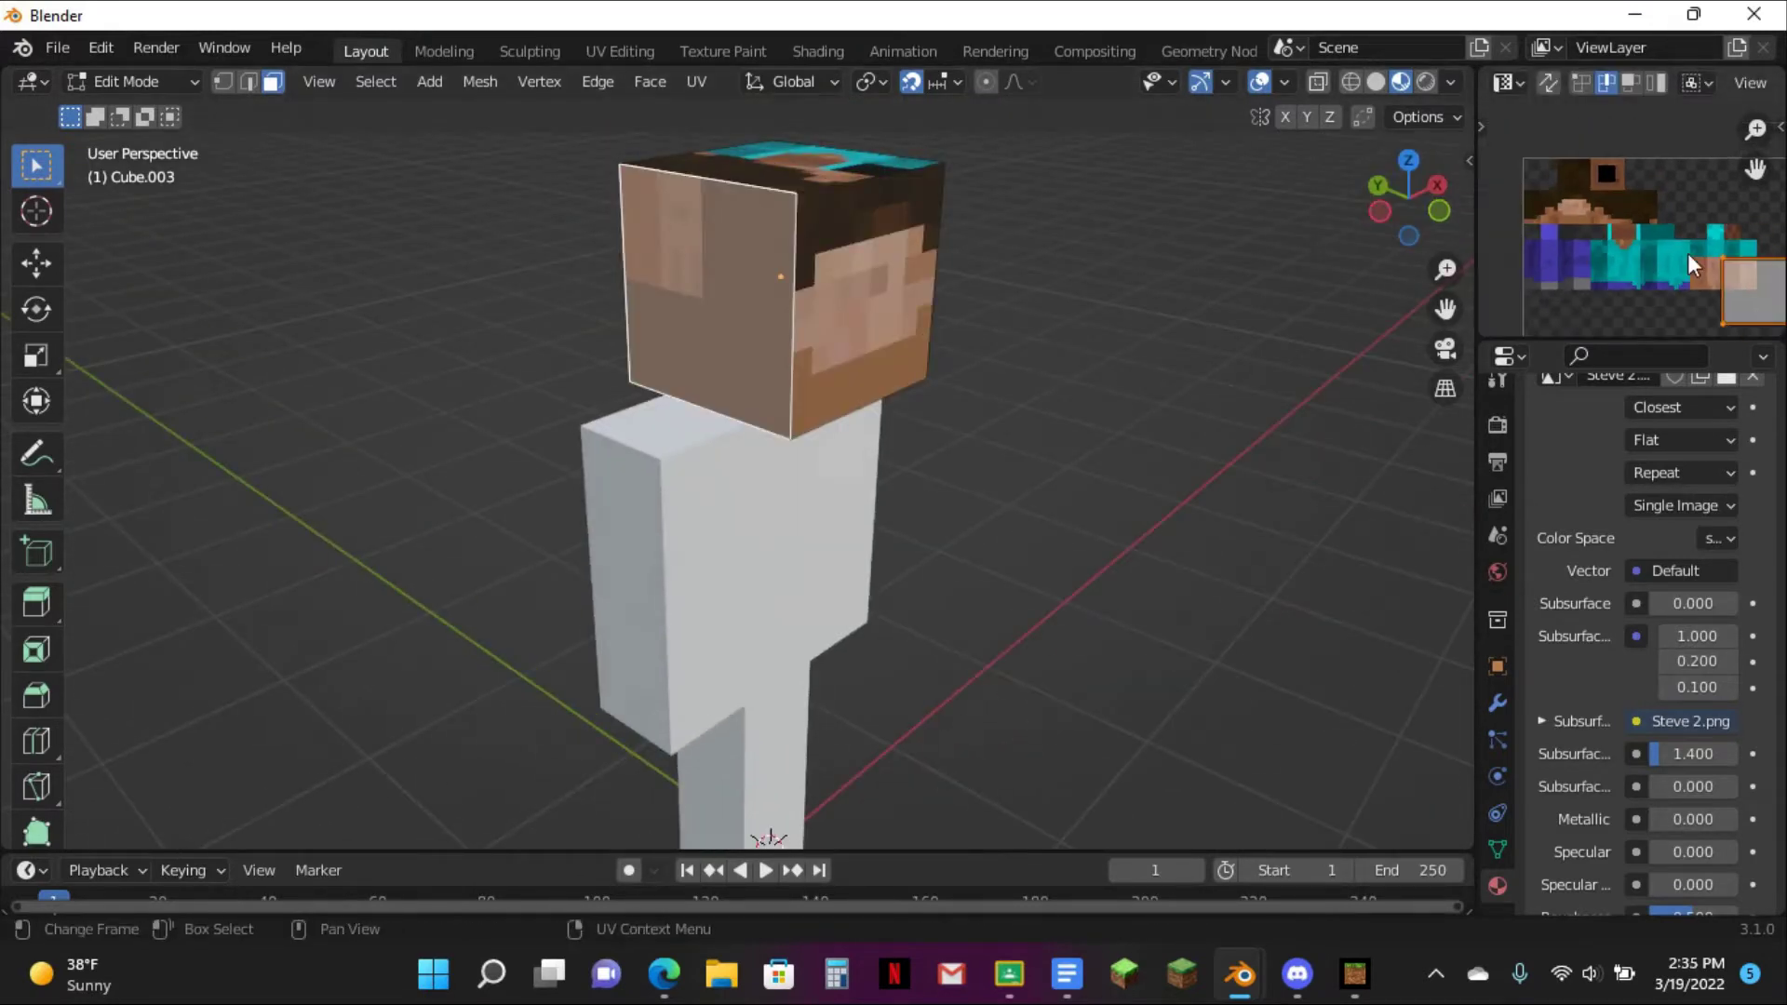
pyautogui.press('g')
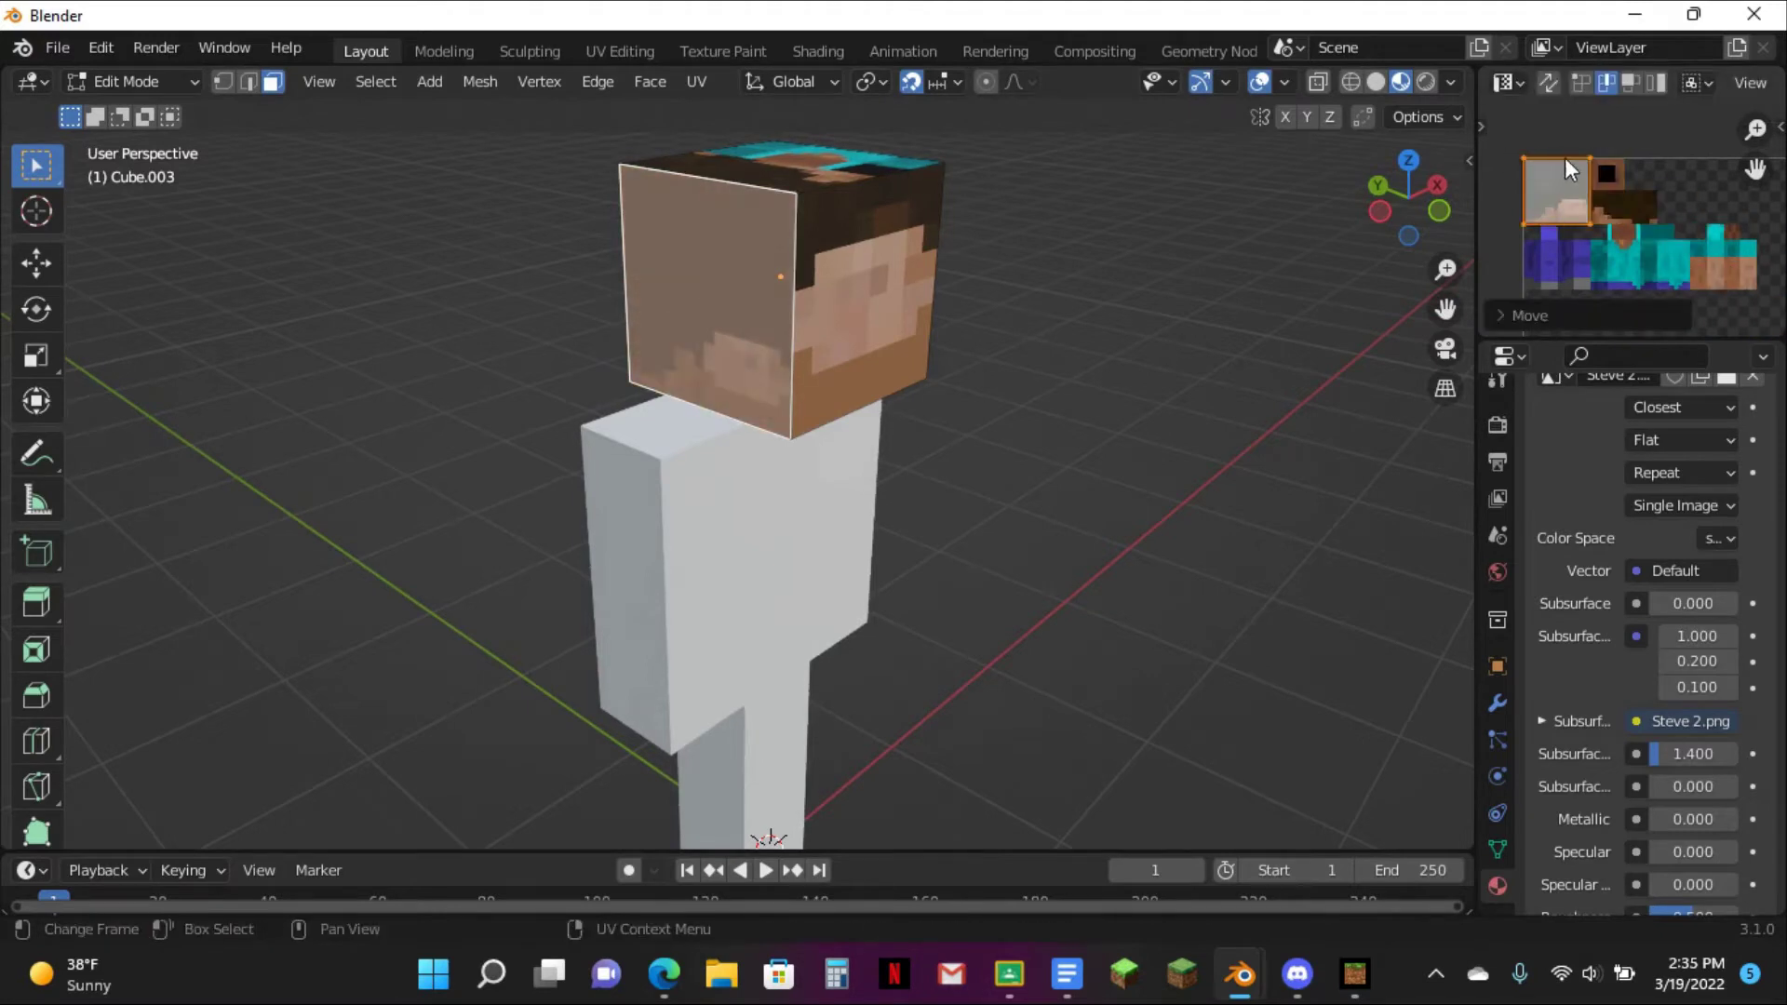
pyautogui.scroll(2, 1566, 149)
pyautogui.click(1573, 202)
pyautogui.press('g')
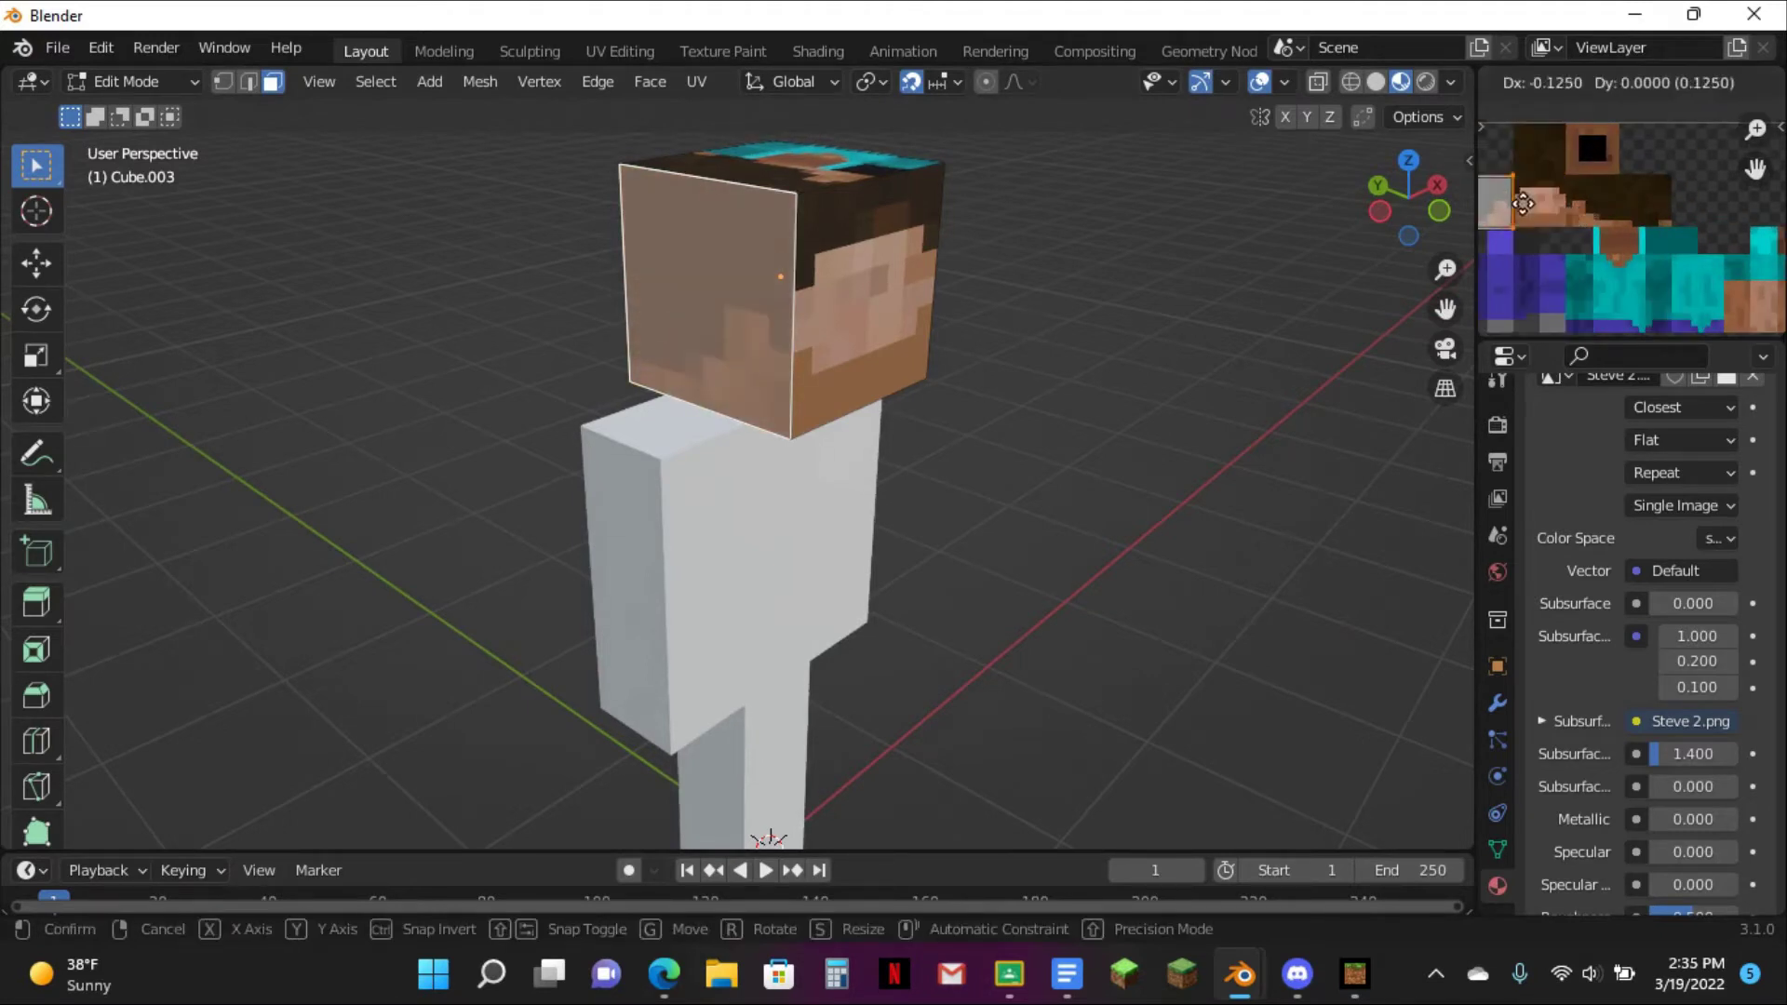
pyautogui.click(1523, 205)
# - Select the head's opposite side face and fit its UV square to the skin area right of the face
pyautogui.moveTo(1042, 207); pyautogui.dragTo(783, 204, button='middle')
pyautogui.click(786, 204)
pyautogui.click(835, 229)
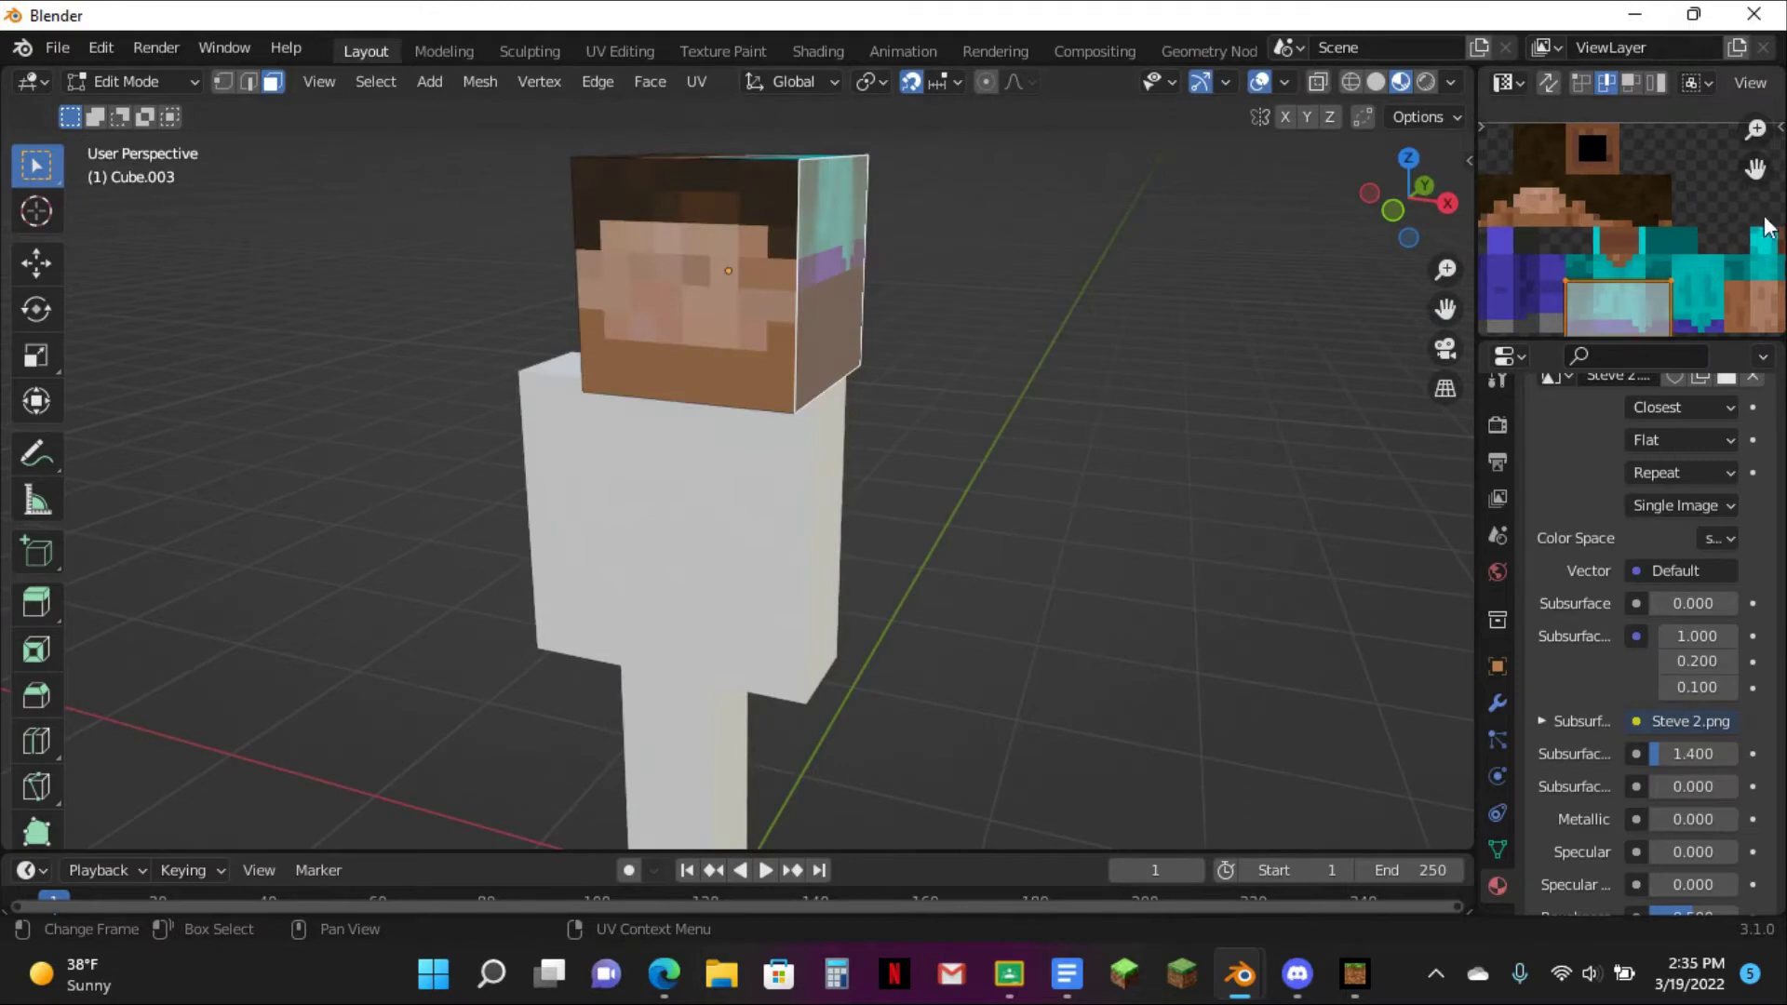
pyautogui.press('g')
pyautogui.click(1635, 270)
pyautogui.press('g')
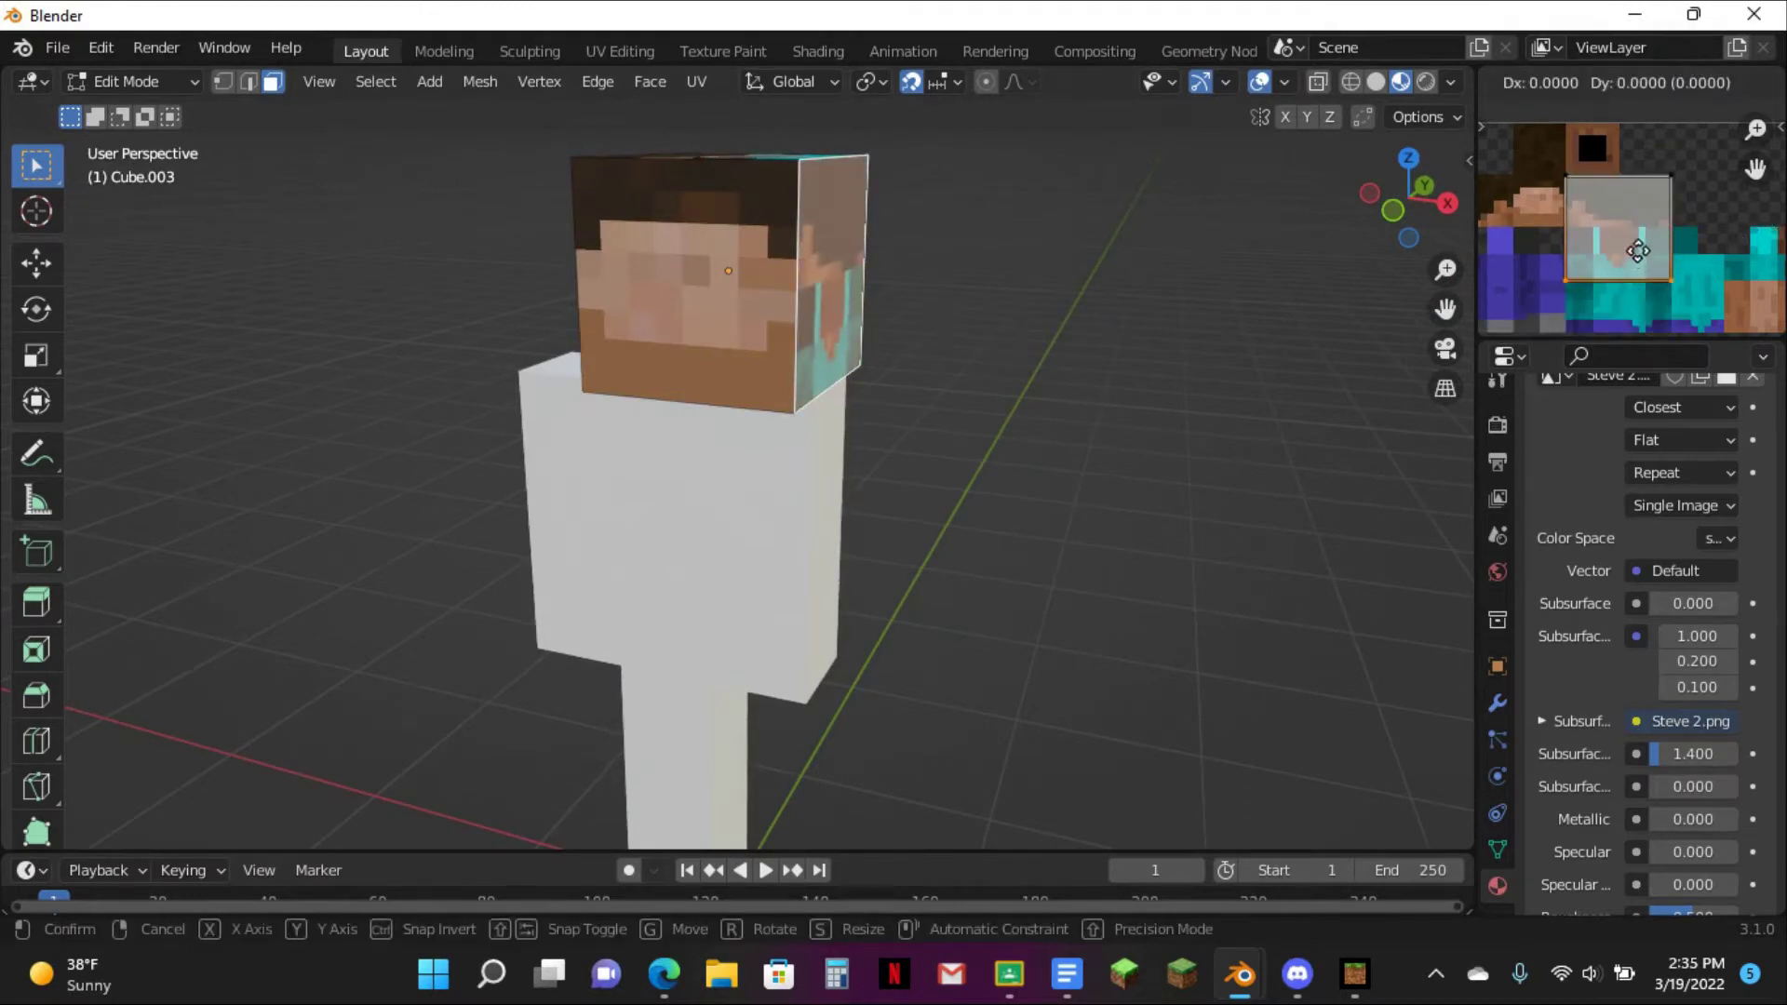
pyautogui.click(1644, 230)
pyautogui.click(1654, 201)
pyautogui.press('g')
pyautogui.click(1596, 204)
# - Select the head's back face and fit its UV square to the hair area at the far end of the skin's head strip
pyautogui.moveTo(586, 232); pyautogui.dragTo(178, 219, button='middle')
pyautogui.keyDown('shift'); pyautogui.click(755, 271); pyautogui.keyUp('shift')
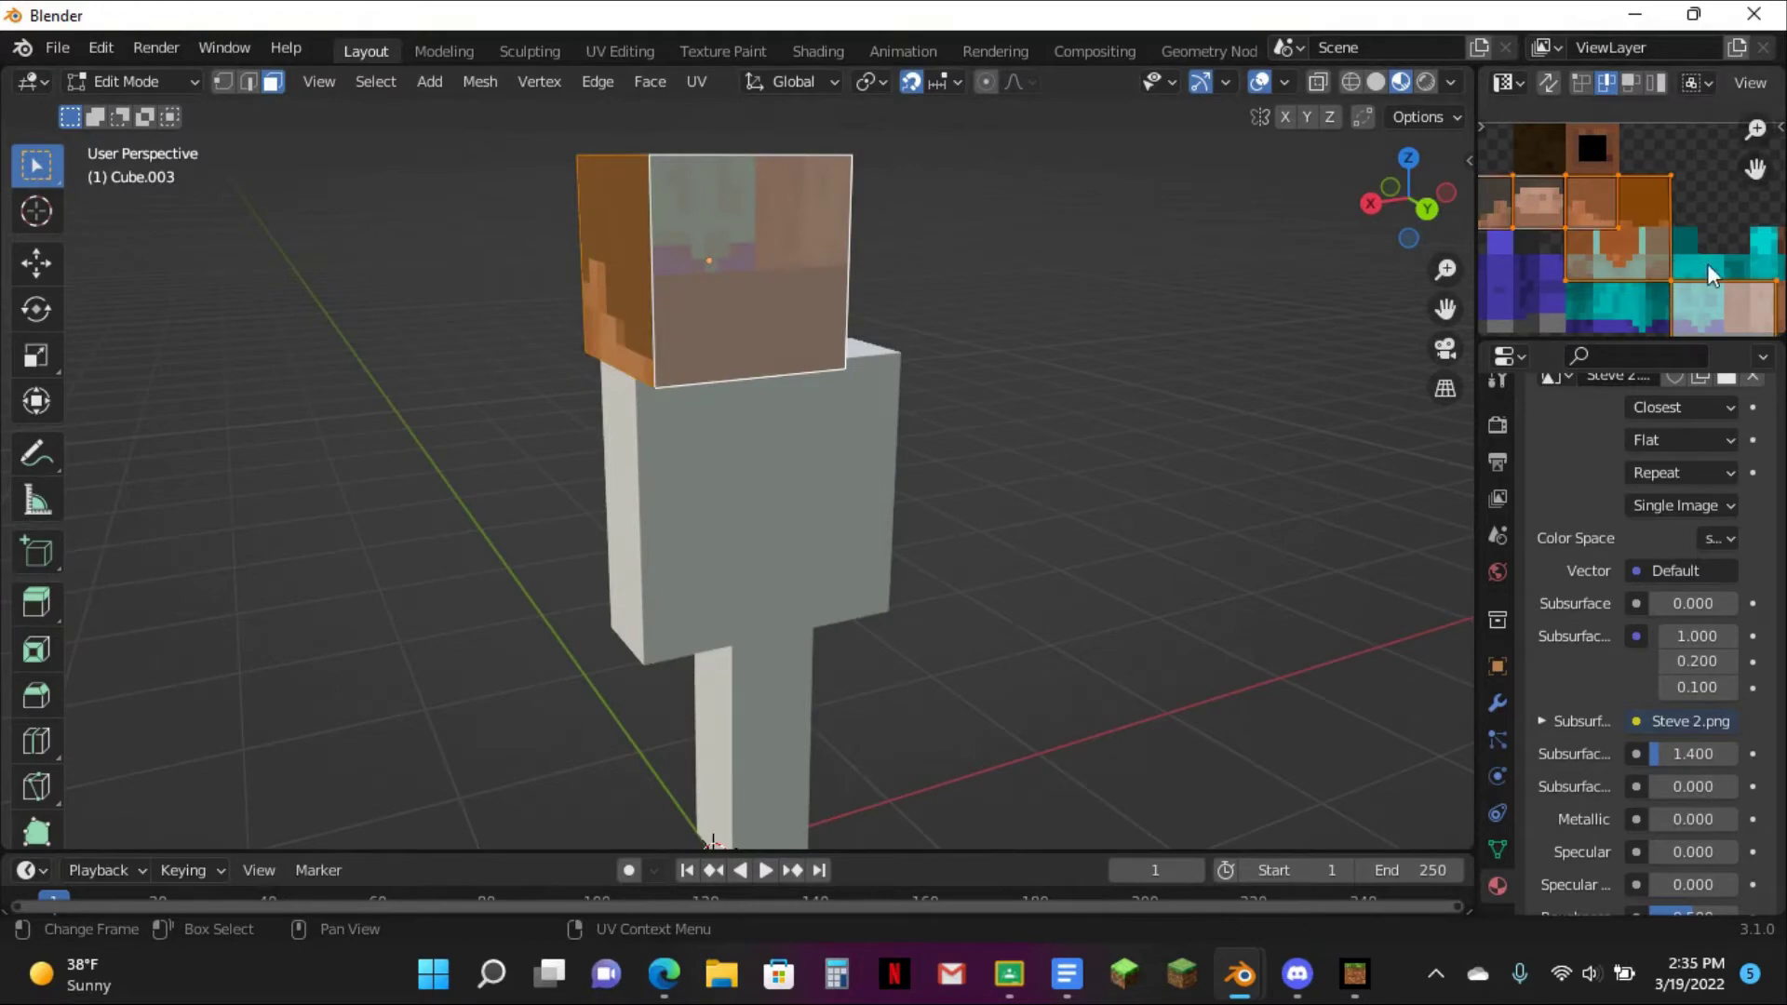
pyautogui.click(738, 246)
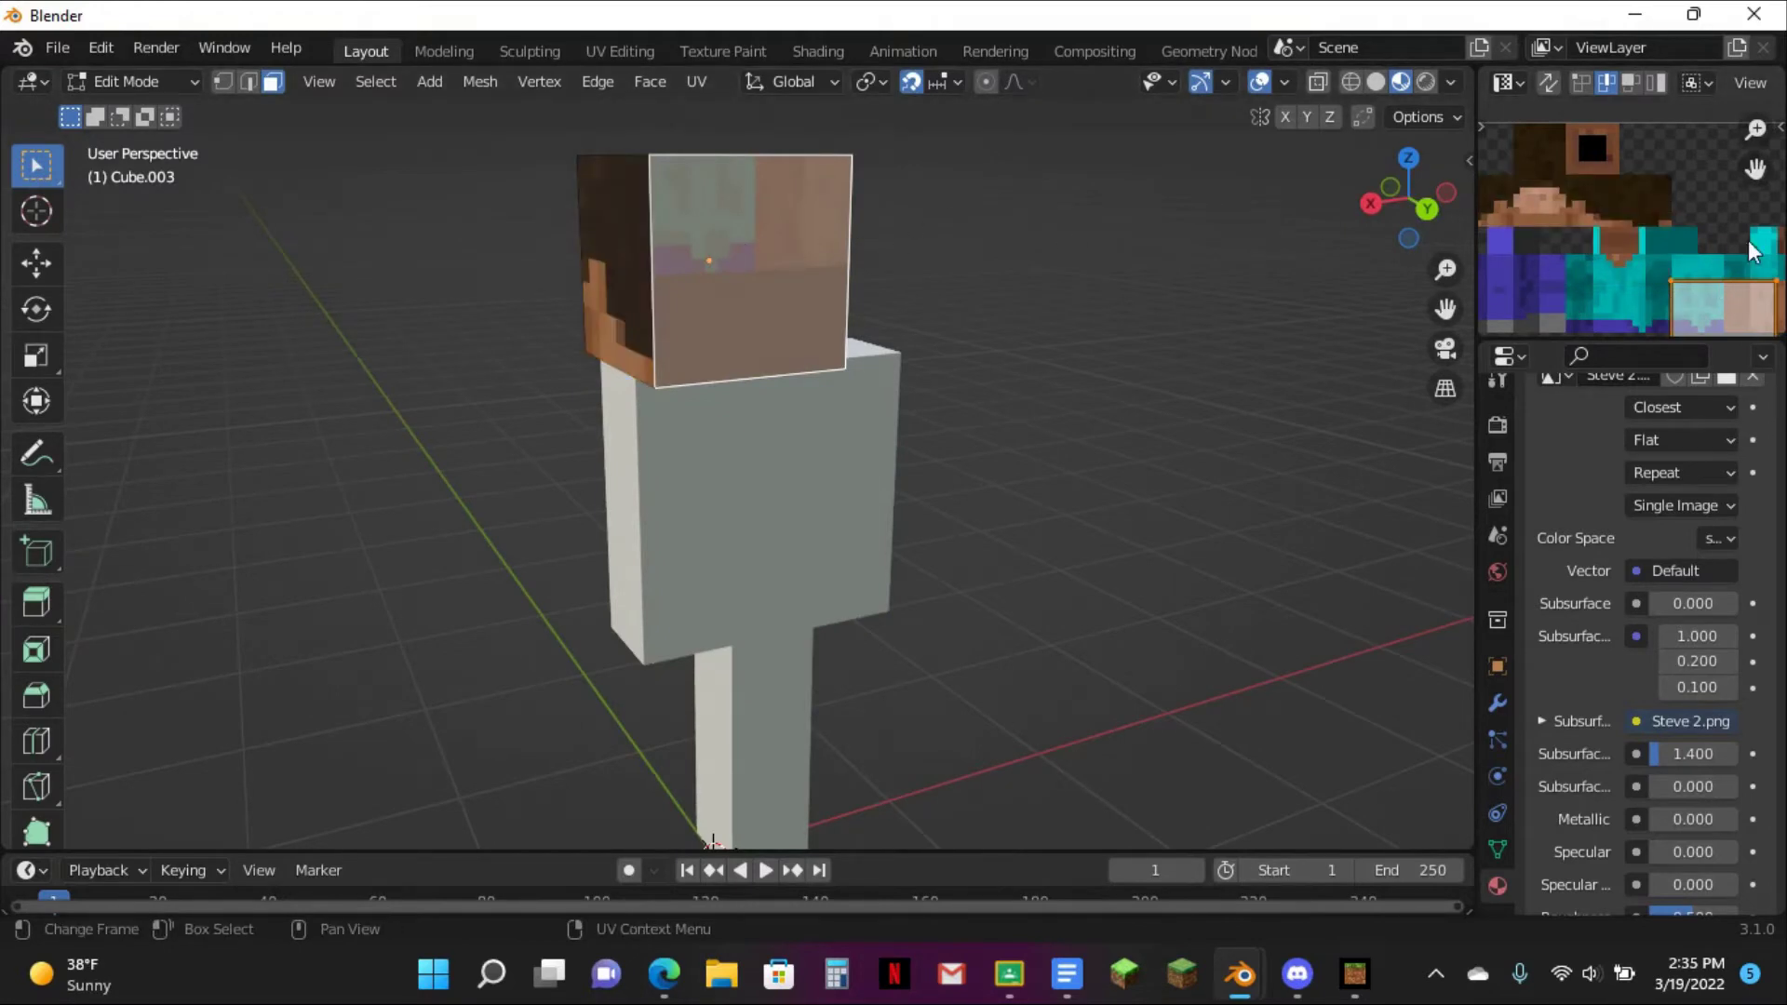
pyautogui.press('g')
pyautogui.click(1677, 159)
pyautogui.click(1679, 272)
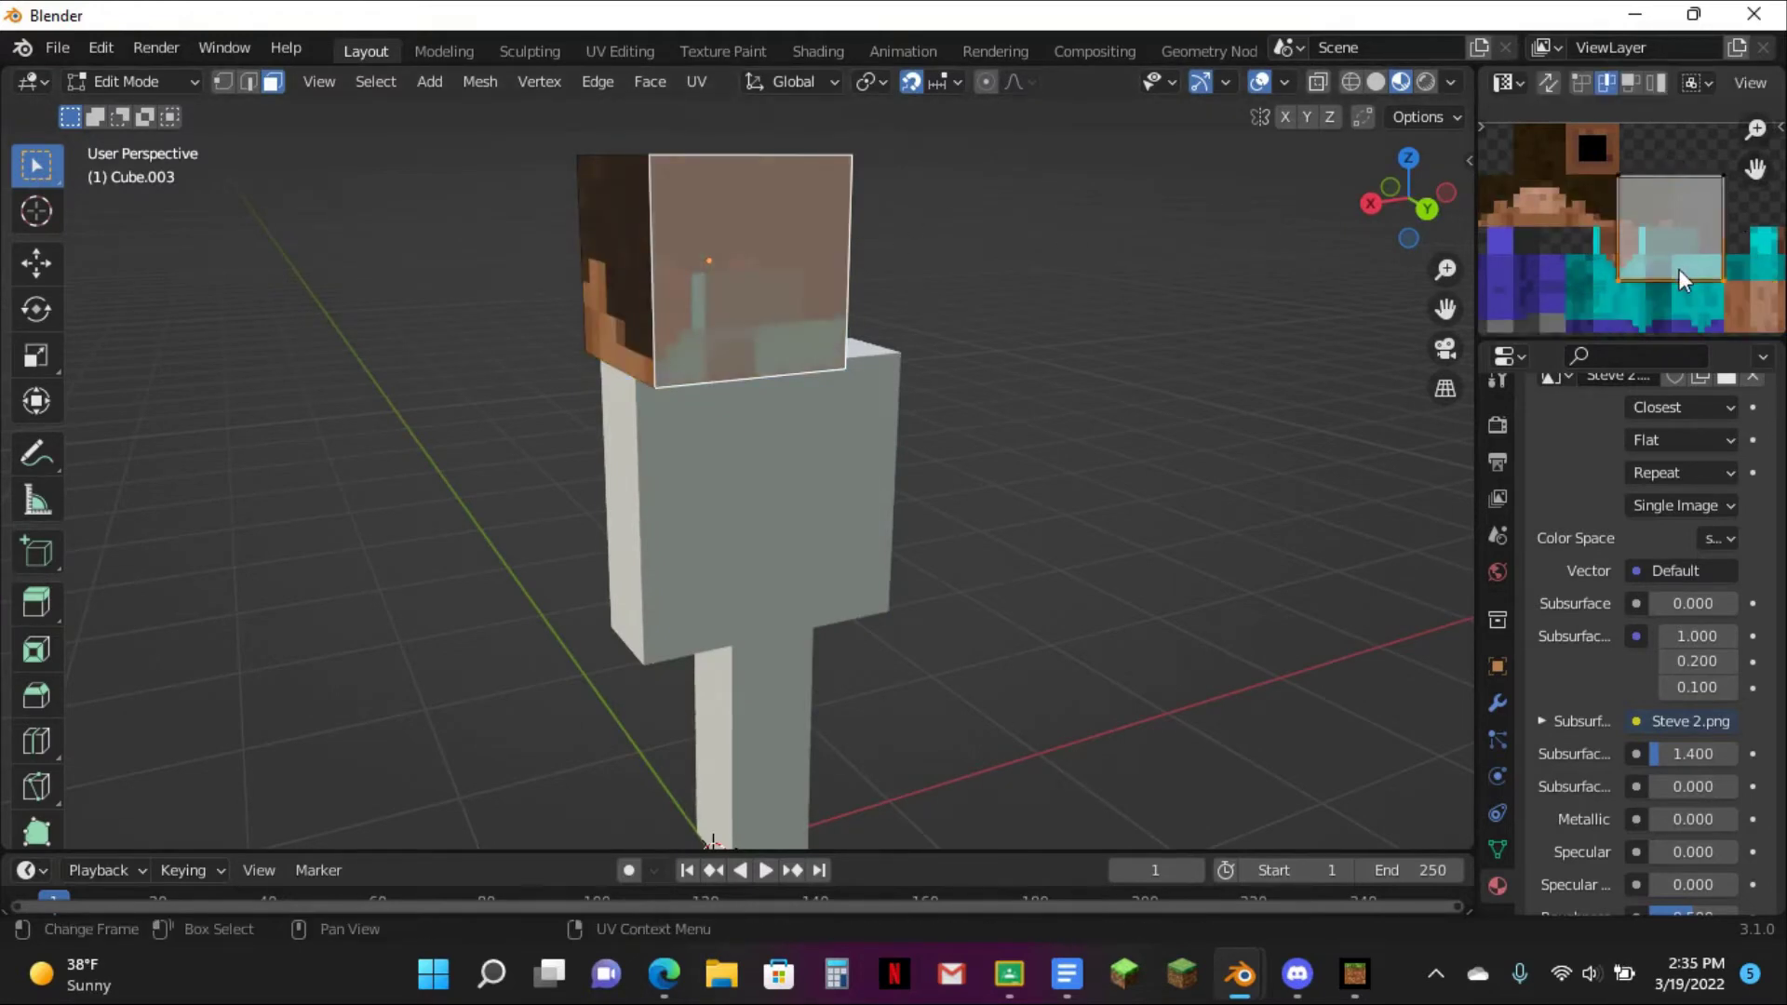
pyautogui.press('g')
pyautogui.click(1682, 218)
pyautogui.click(1726, 201)
pyautogui.press('g')
pyautogui.click(1670, 203)
# - Select the head's top face and fit its UV square to the hair square above the skin's face
pyautogui.moveTo(643, 311); pyautogui.dragTo(686, 303, button='middle')
pyautogui.click(722, 216)
pyautogui.moveTo(721, 216); pyautogui.dragTo(651, 187, button='middle')
pyautogui.press('g')
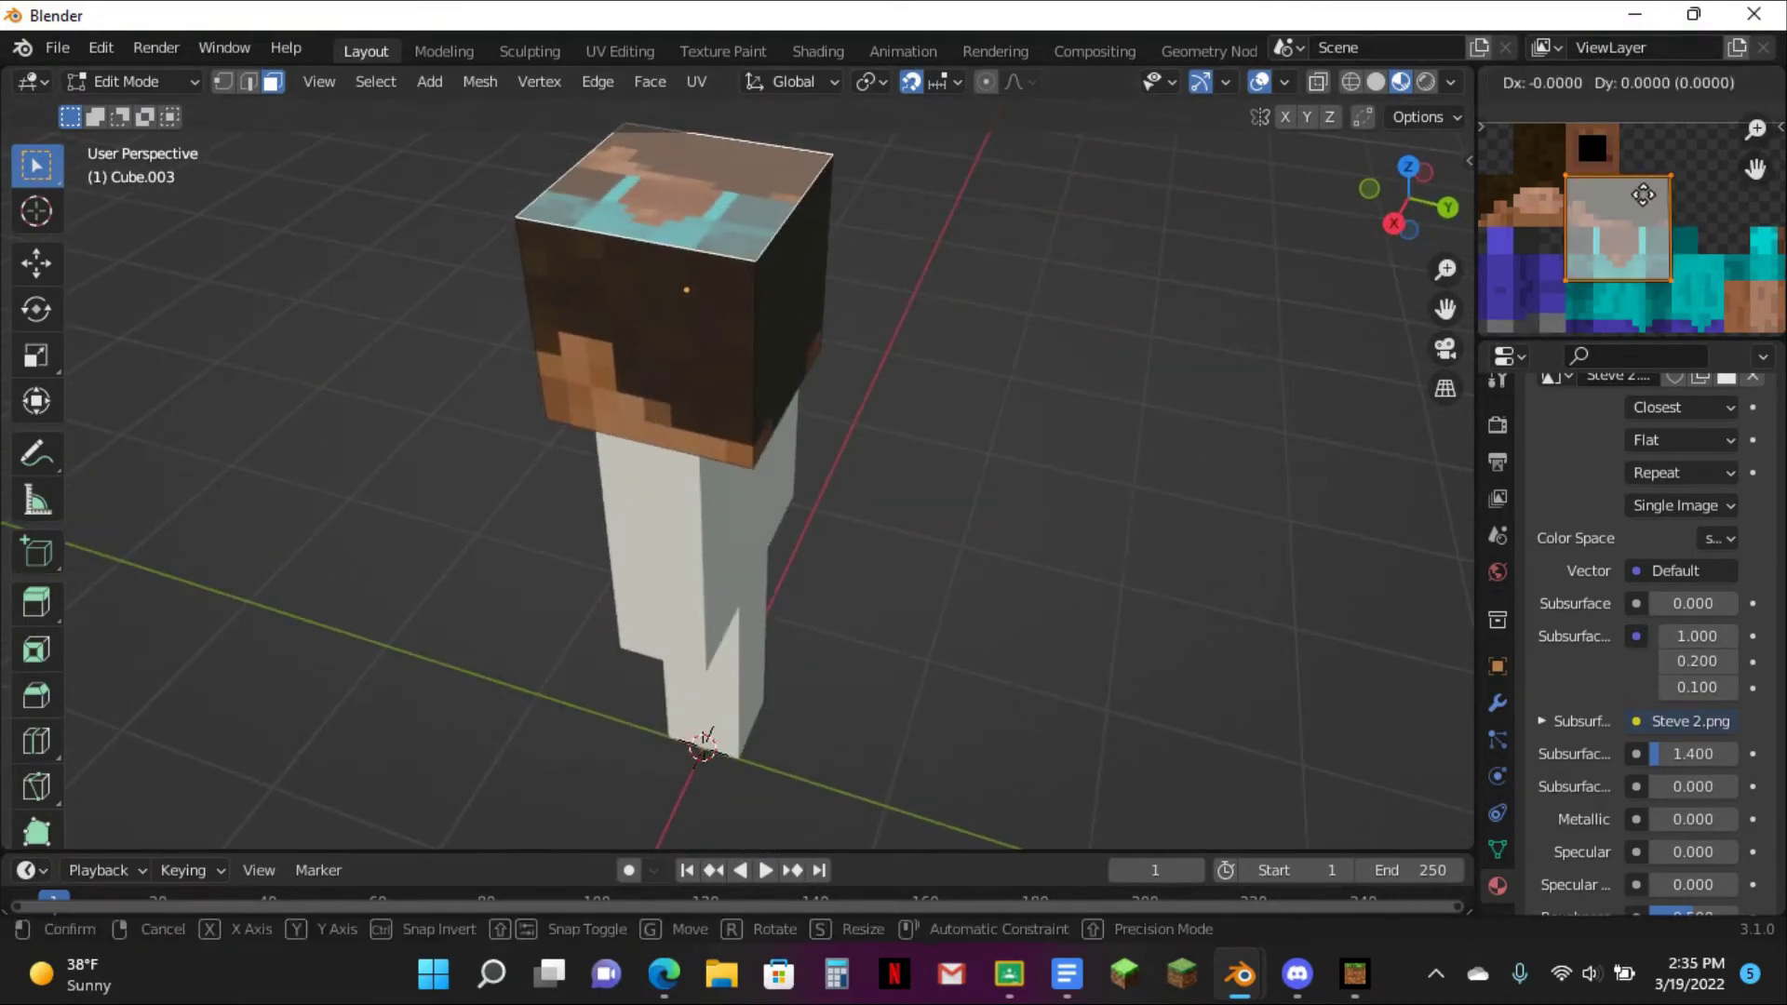
pyautogui.click(1622, 180)
pyautogui.press('g')
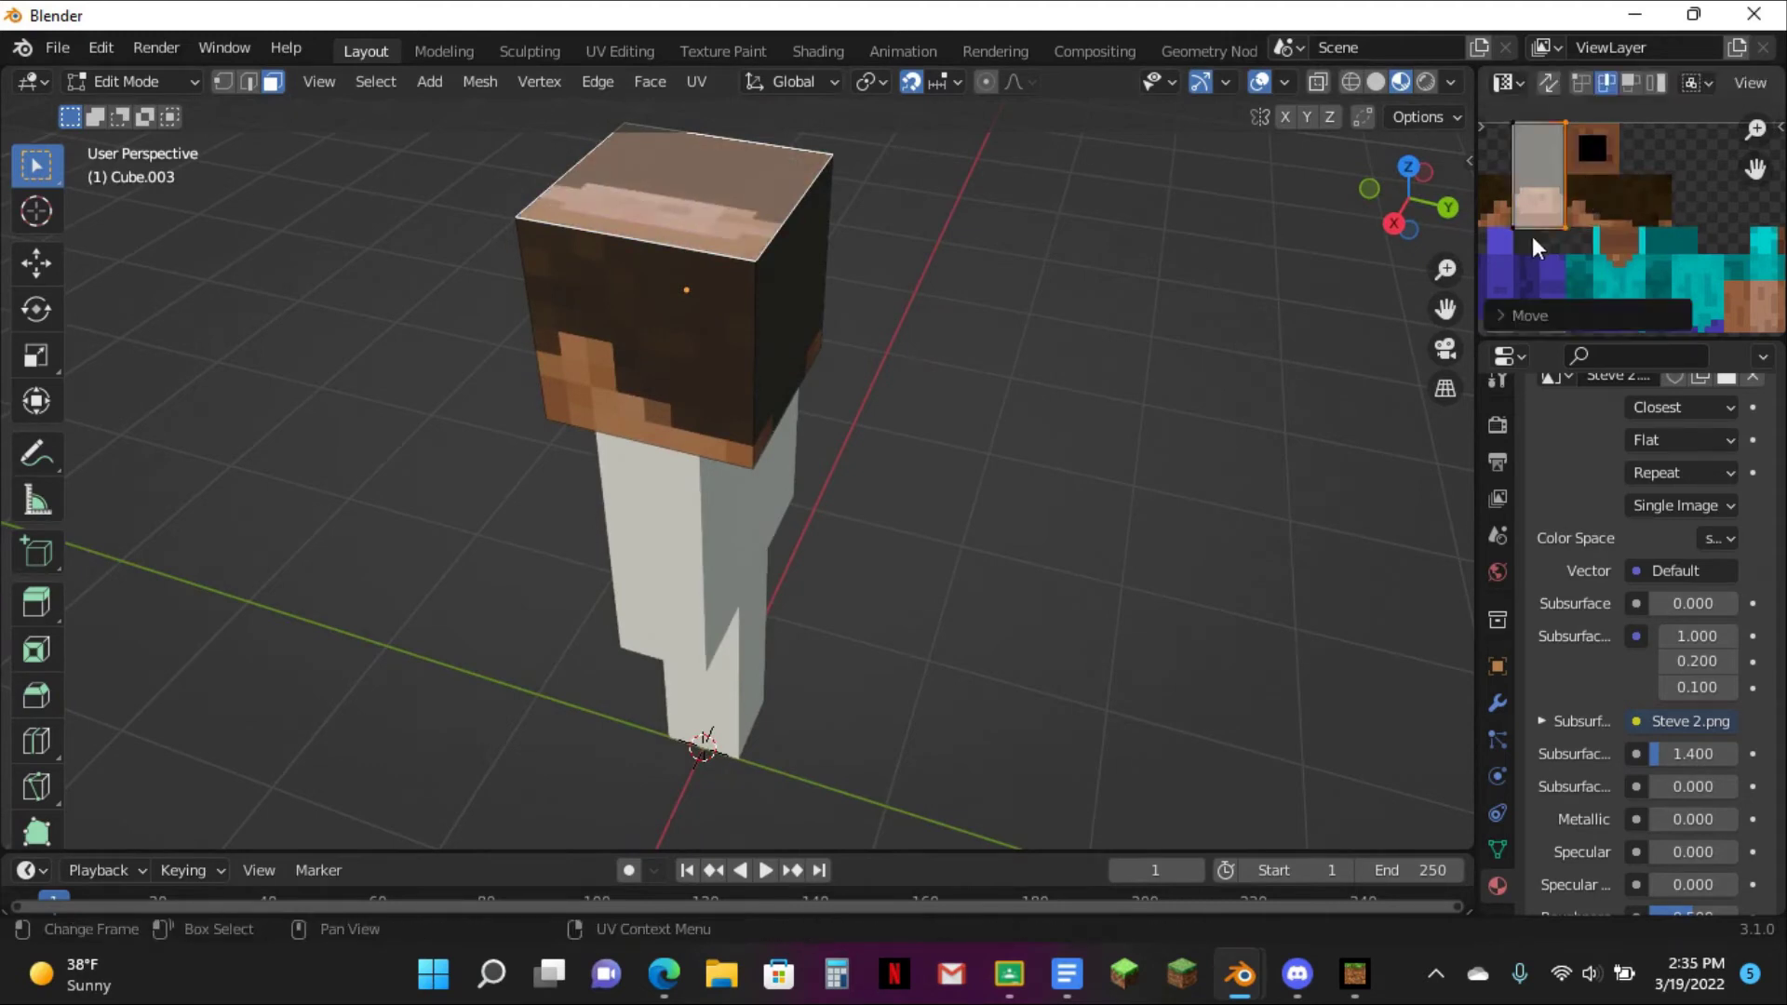
pyautogui.click(1536, 200)
# - Rotate the top face's UV square by -90° to orient the hair texture
pyautogui.press('Tab')
pyautogui.moveTo(910, 240); pyautogui.dragTo(902, 316, button='middle')
pyautogui.click(992, 350)
pyautogui.press('Tab')
pyautogui.press('Tab')
pyautogui.scroll(4, 1616, 202)
pyautogui.moveTo(1618, 204); pyautogui.dragTo(1723, 309, button='middle')
pyautogui.scroll(2, 1597, 201)
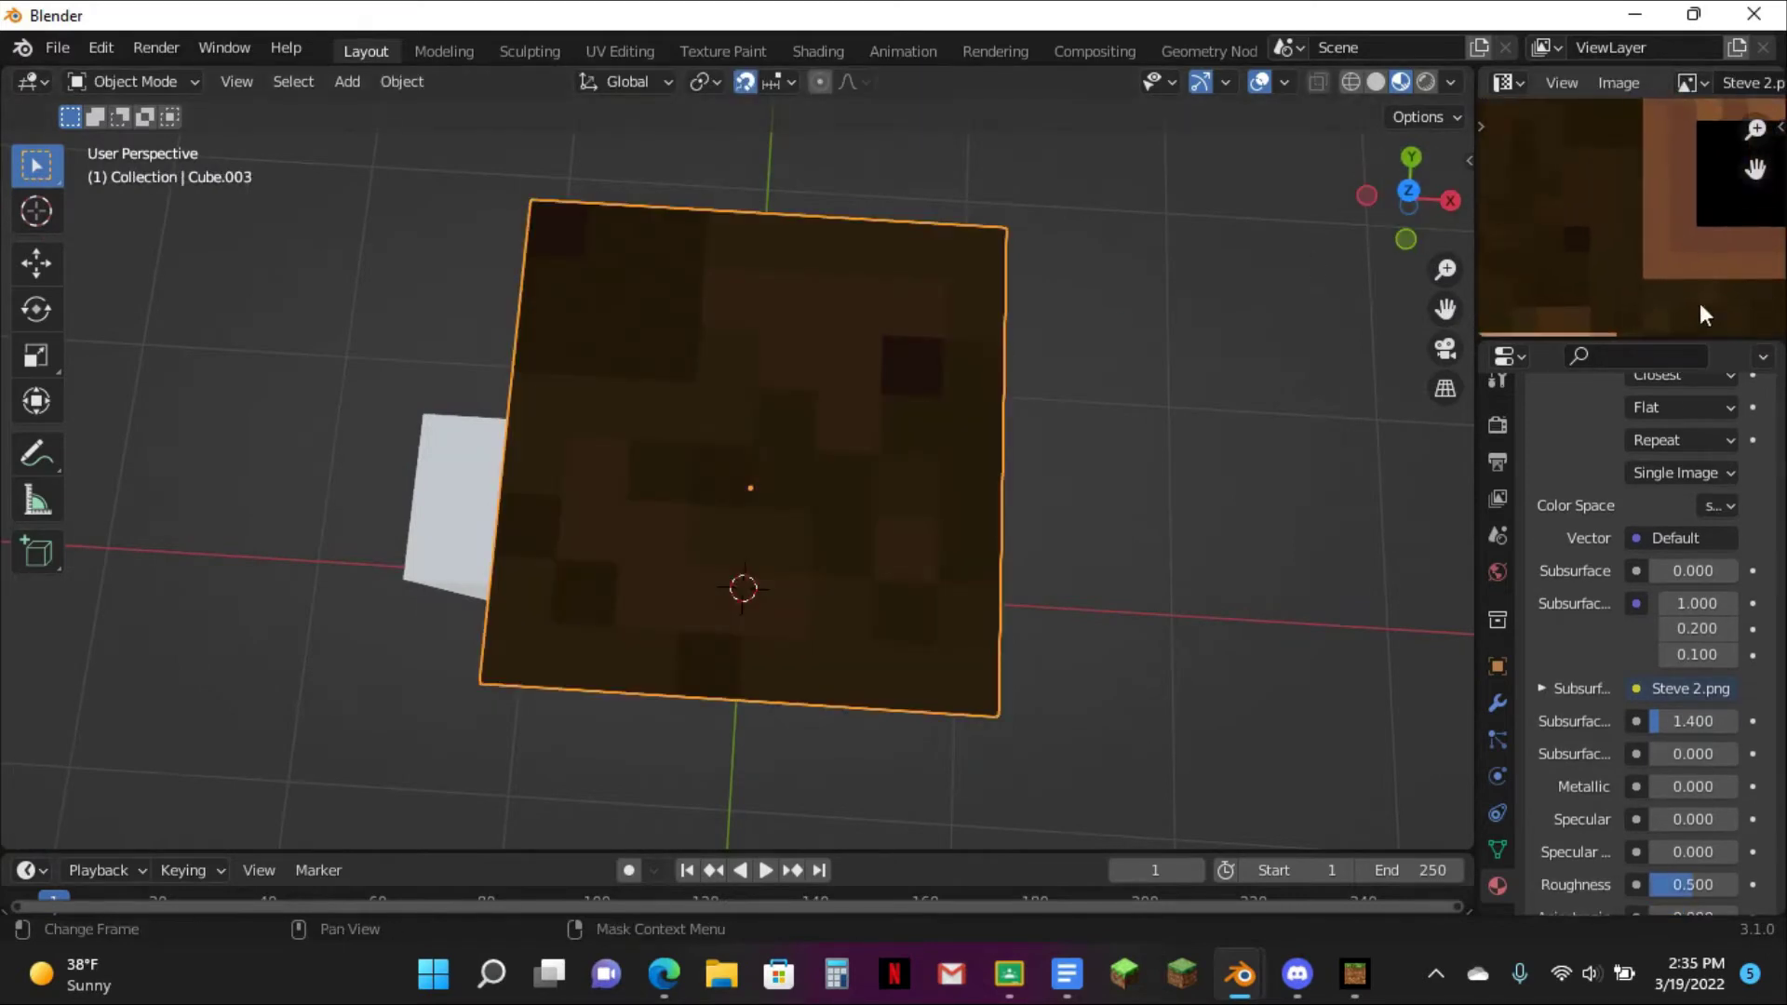
pyautogui.press('Tab')
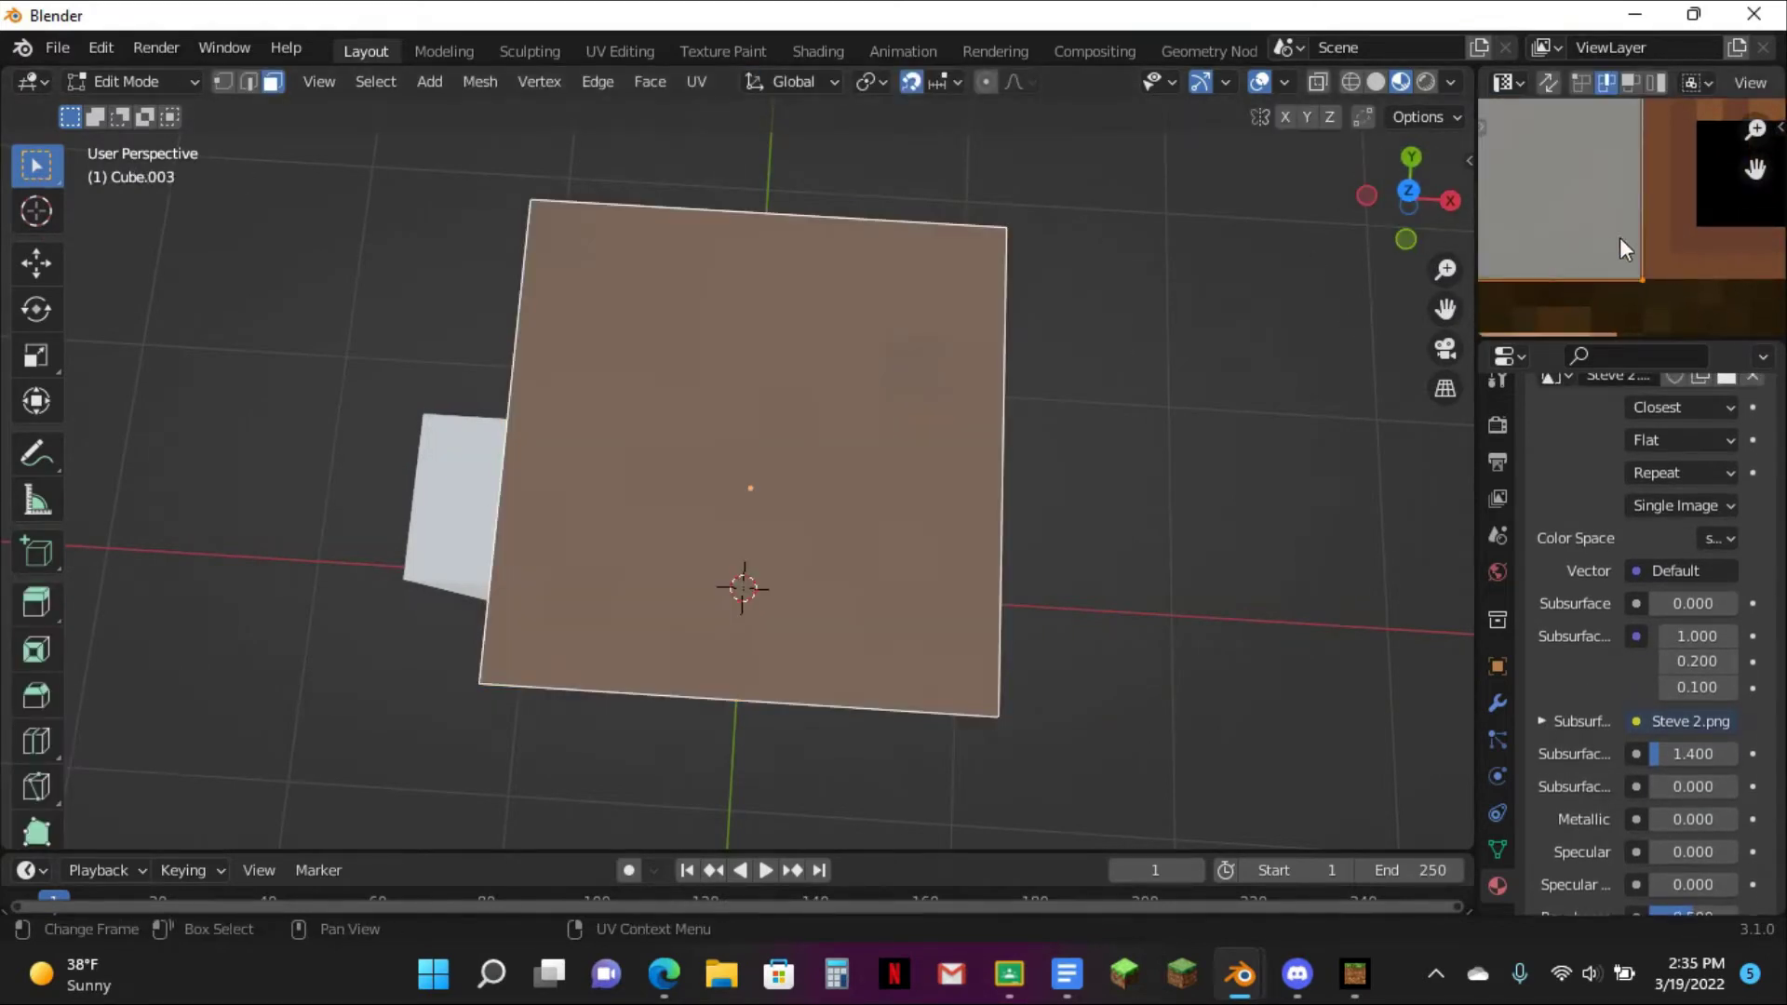
pyautogui.scroll(-2, 1629, 232)
pyautogui.press('a')
pyautogui.press('r')
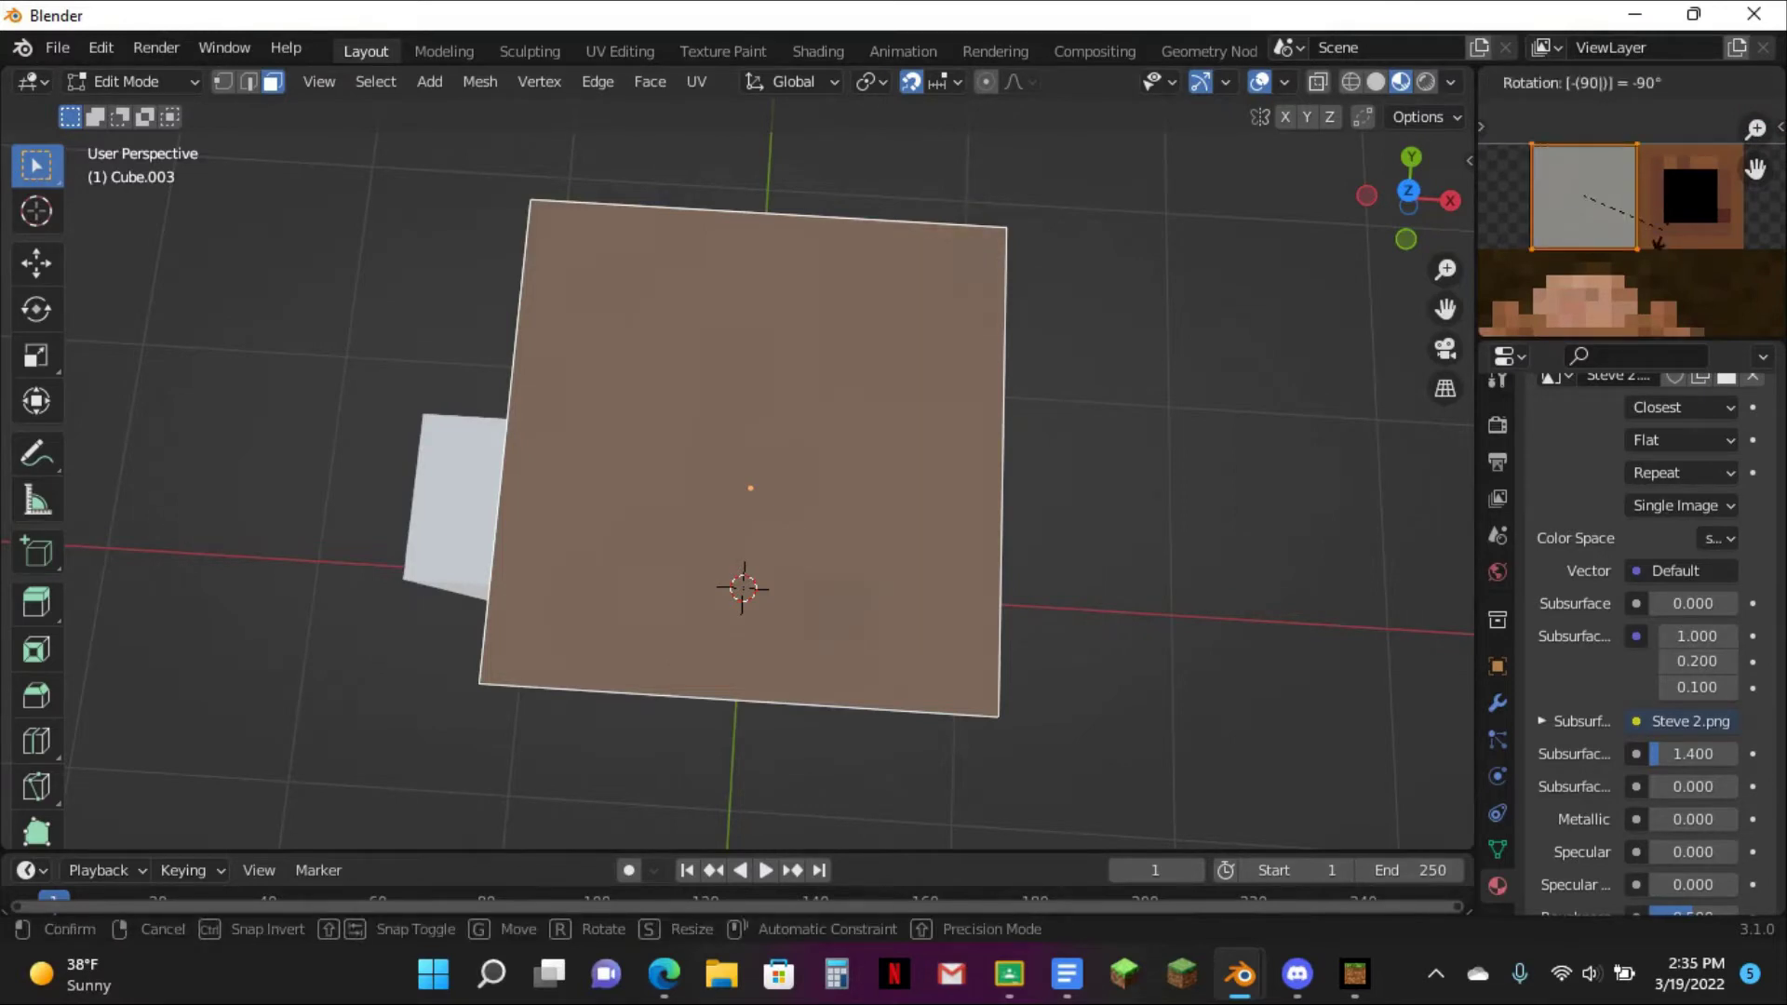
pyautogui.click(1661, 229)
# - Select the head's bottom face and move its UV square to the skin square beside the top-of-head hair
pyautogui.press('Tab')
pyautogui.moveTo(1191, 312); pyautogui.dragTo(1017, 249, button='middle')
pyautogui.press('Tab')
pyautogui.click(843, 289)
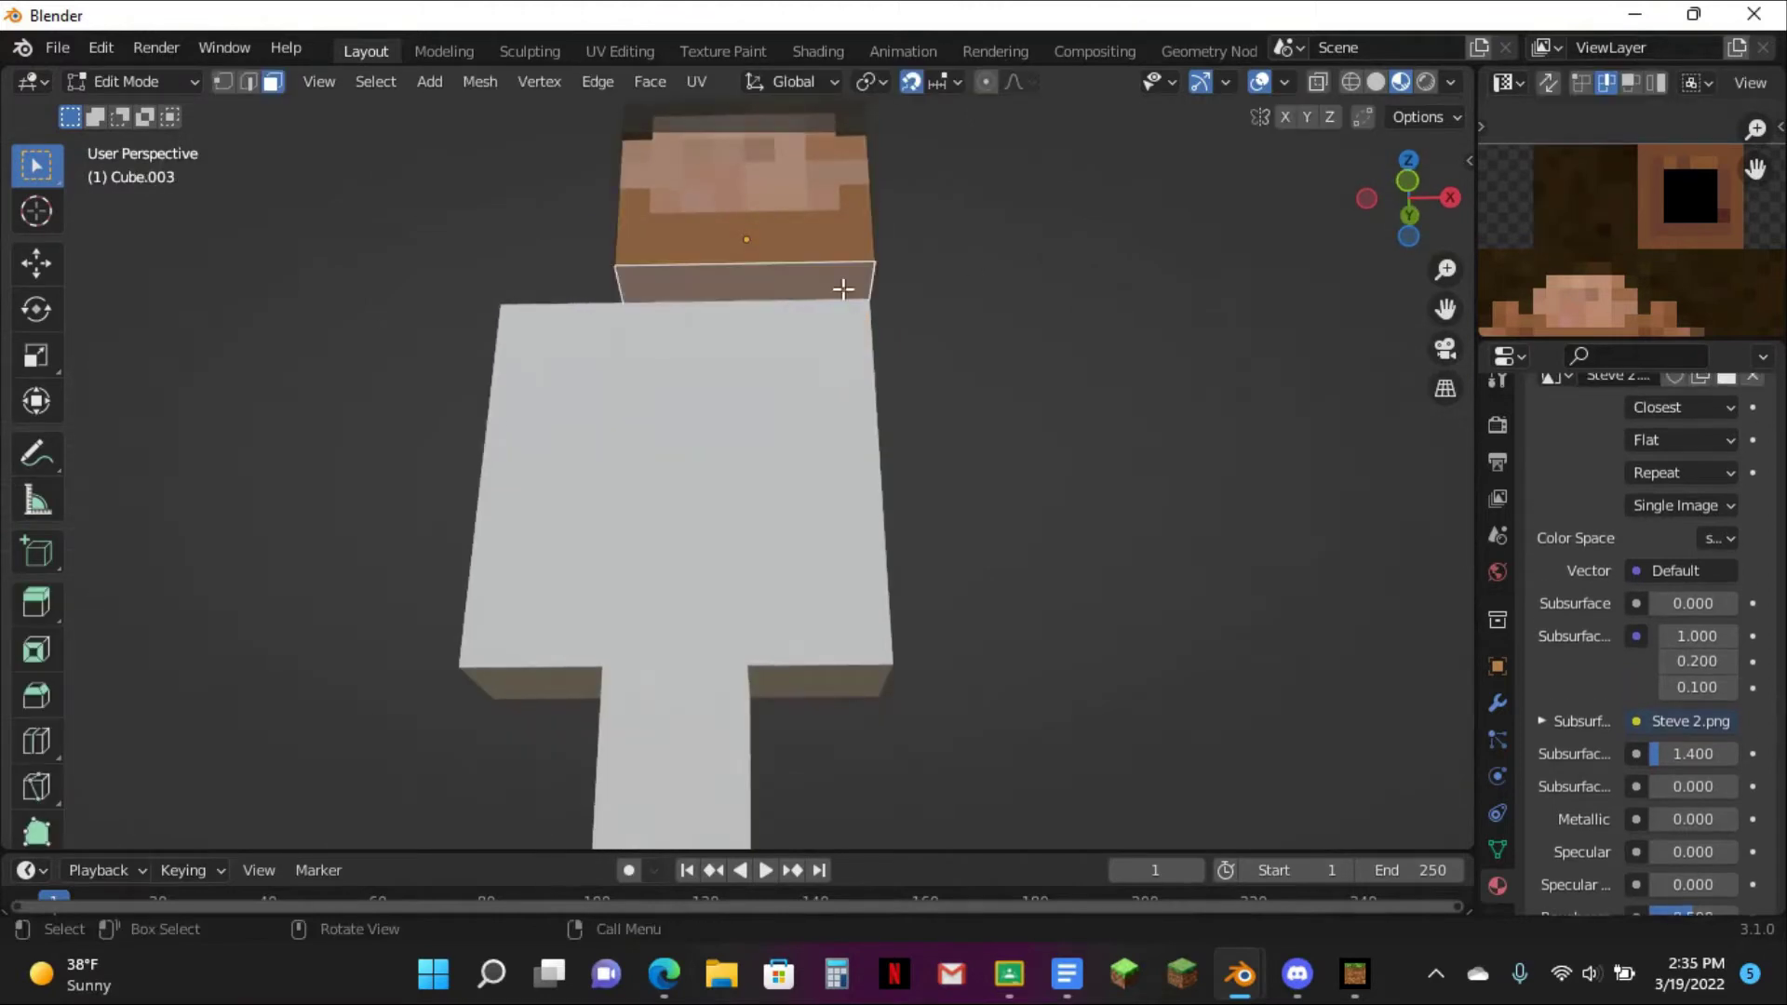
pyautogui.scroll(-5, 1639, 251)
pyautogui.press('g')
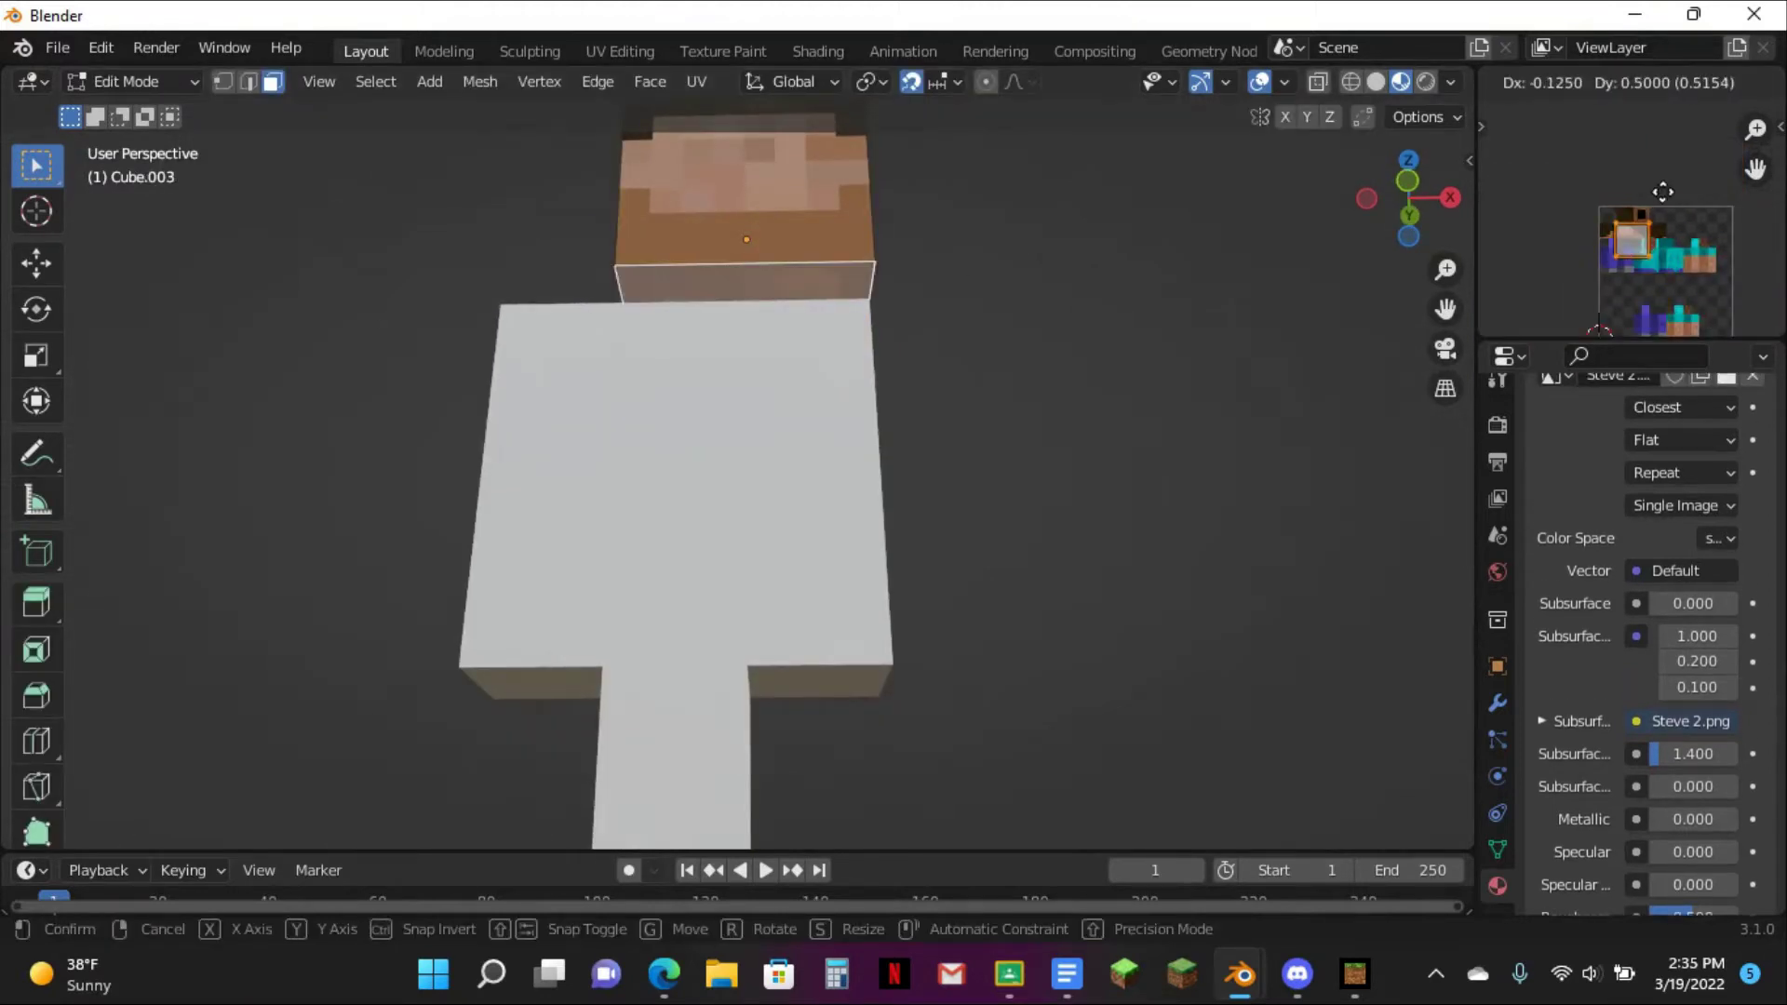
pyautogui.click(1674, 177)
pyautogui.scroll(4, 1677, 223)
pyautogui.click(1711, 216)
pyautogui.press('g')
pyautogui.click(1688, 216)
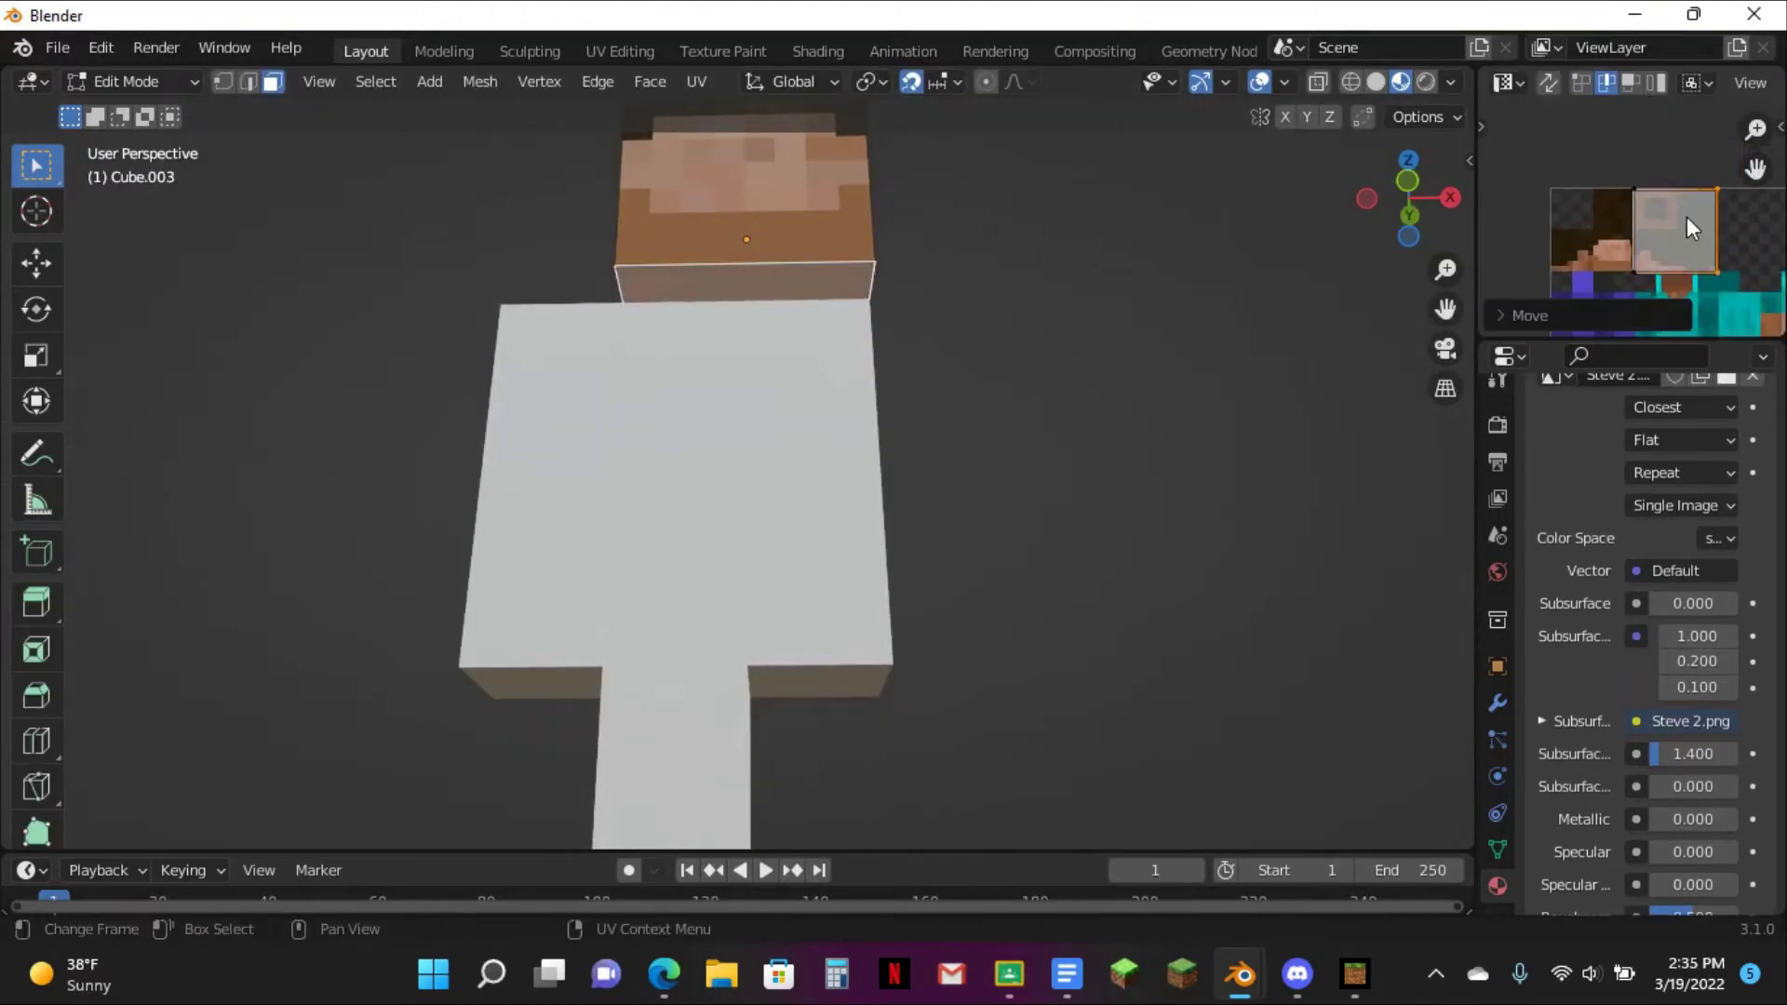
# - Pull in the bottom face's UV edges to fit exactly around the skin's head-underside square
pyautogui.press('g')
pyautogui.click(1665, 218)
pyautogui.click(1662, 275)
pyautogui.press('g')
pyautogui.click(1660, 231)
pyautogui.scroll(4, 1100, 293)
# - Hide the torso cube and rotate the UV square of the head's bottom face by 90°
pyautogui.press('Tab')
pyautogui.moveTo(1101, 293); pyautogui.dragTo(1115, 203, button='middle')
pyautogui.scroll(-2, 1128, 198)
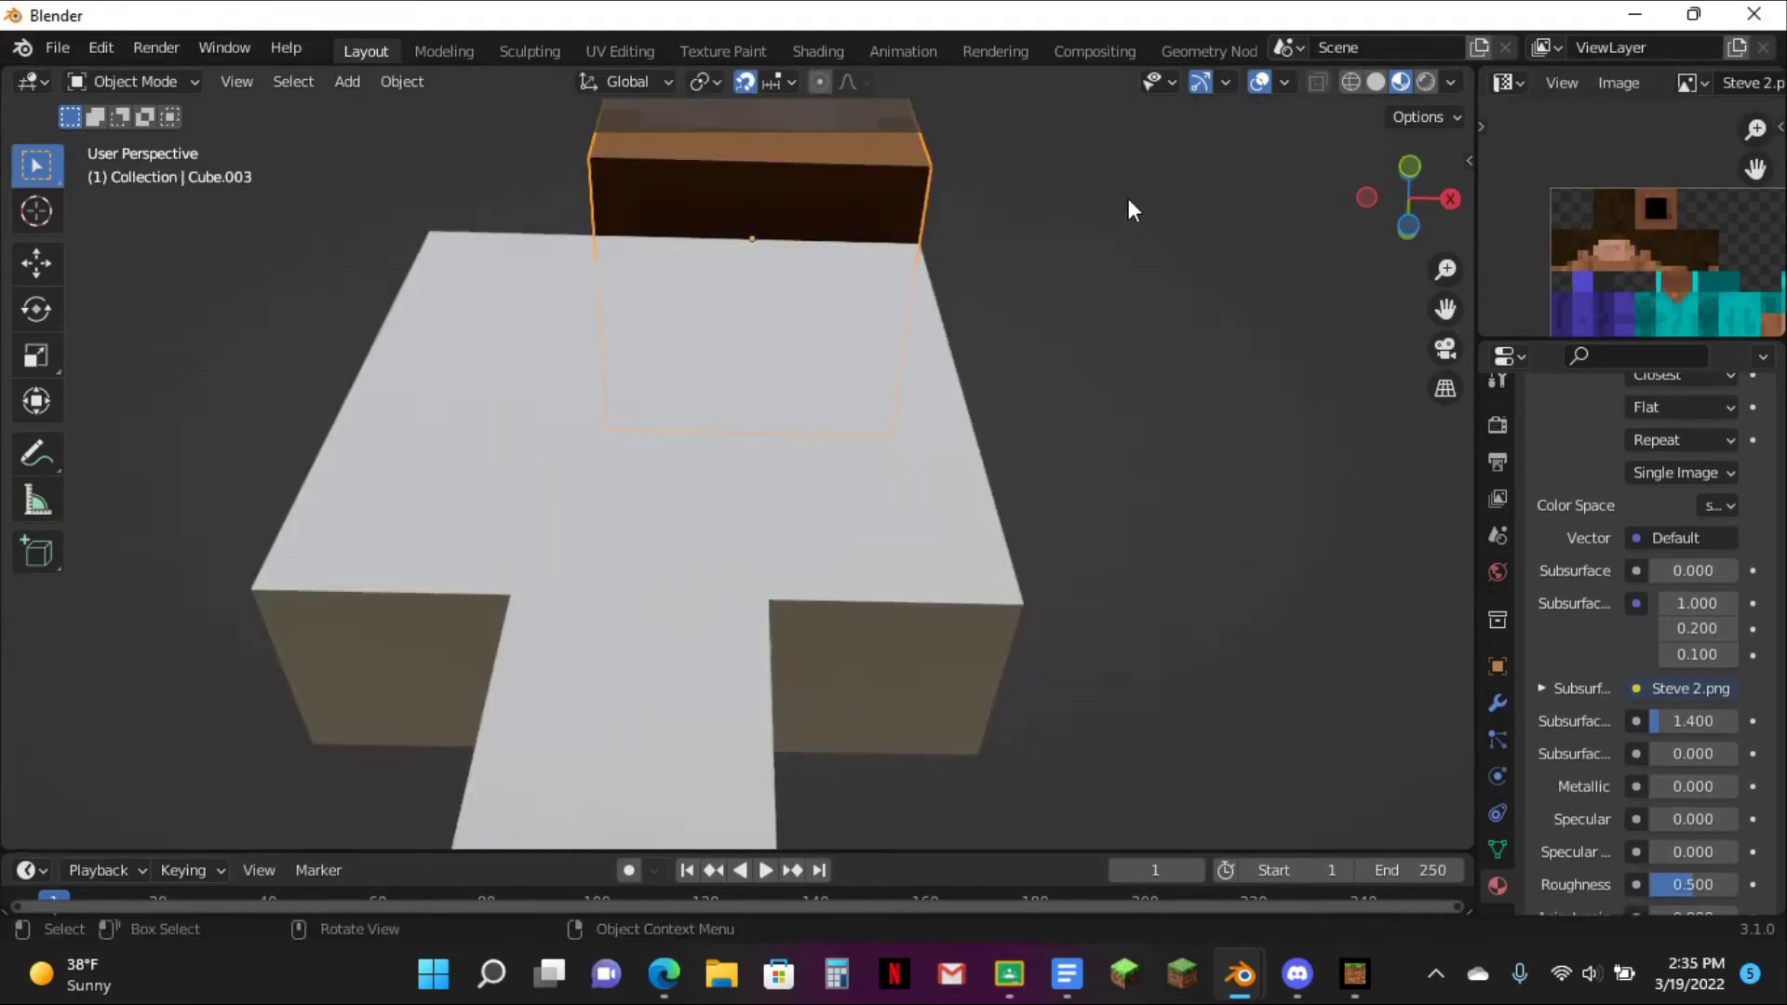
pyautogui.click(787, 397)
pyautogui.moveTo(797, 403); pyautogui.dragTo(810, 304, button='middle')
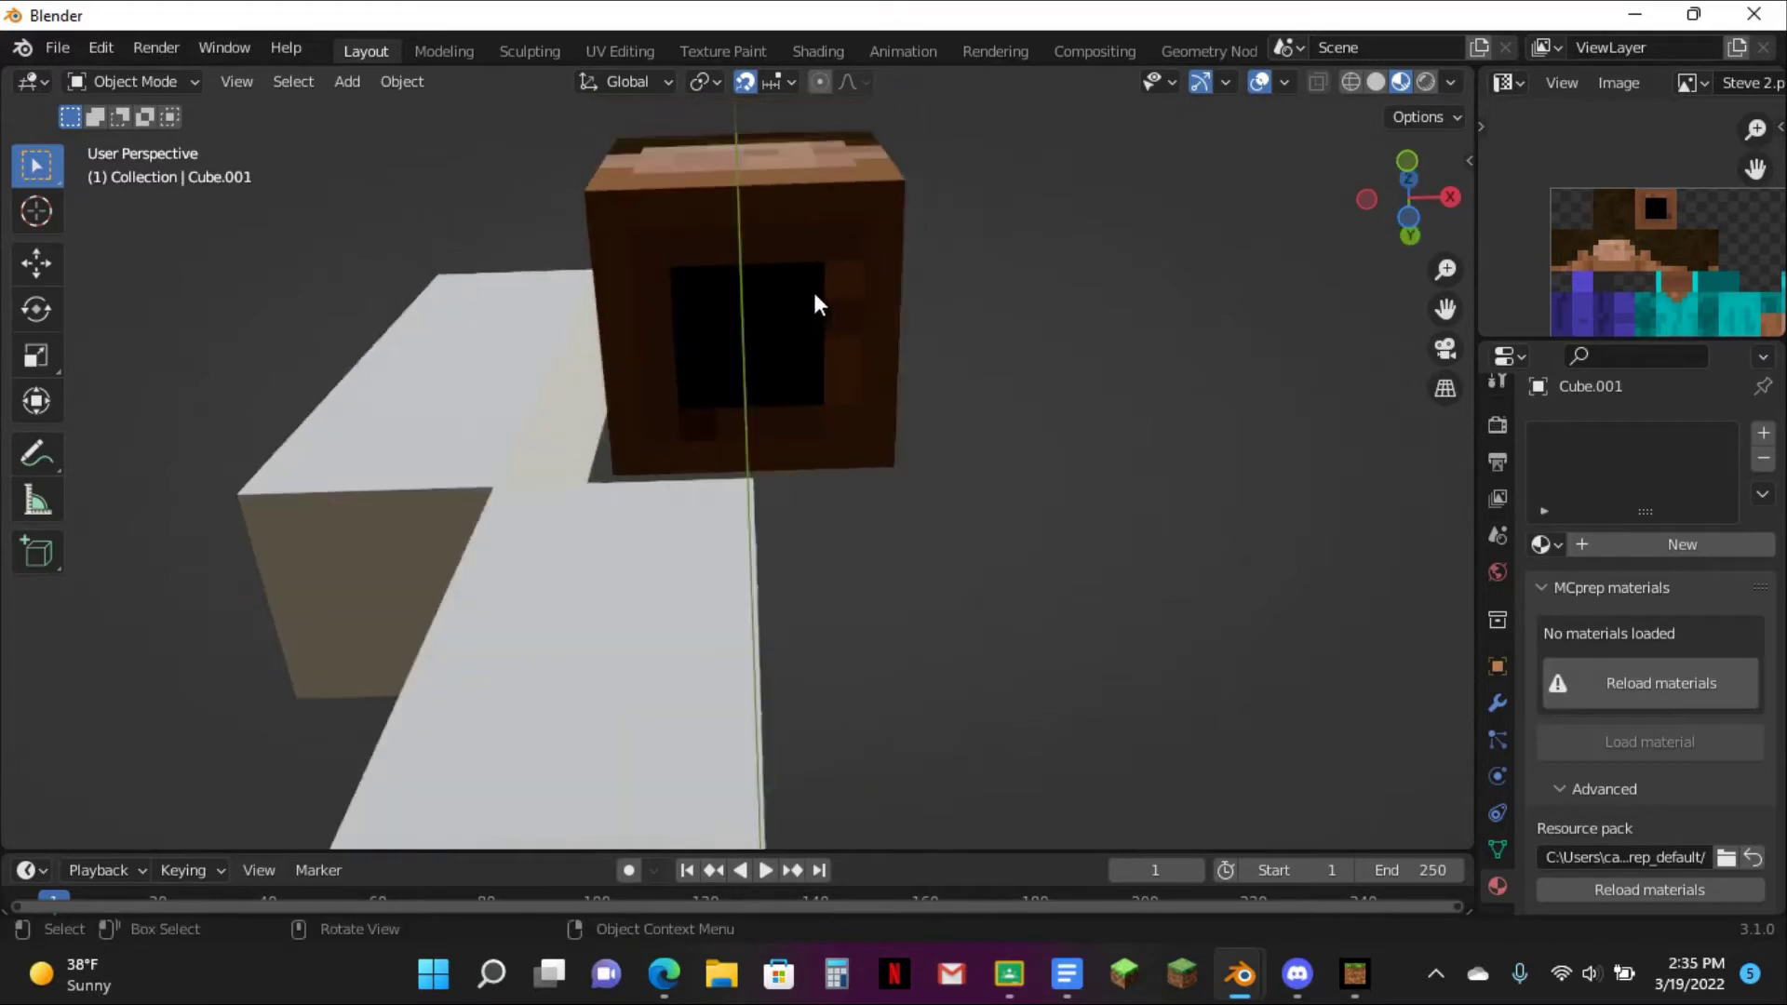
pyautogui.click(700, 456)
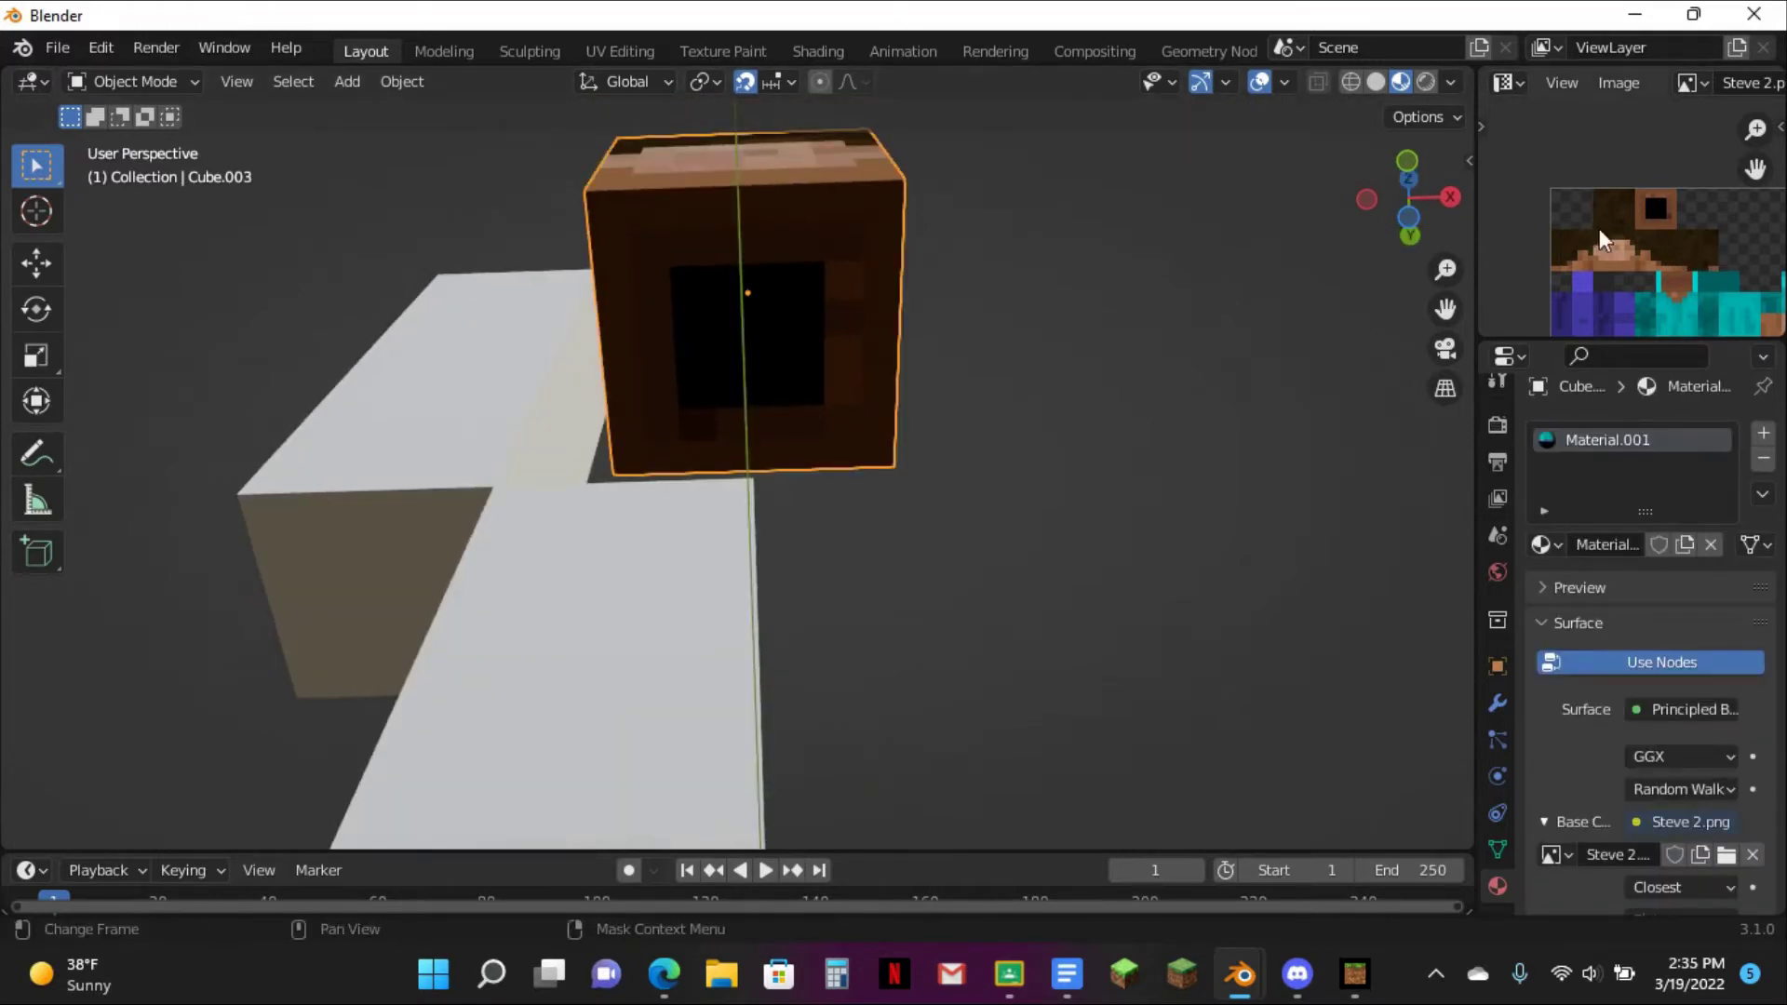
pyautogui.press('Tab')
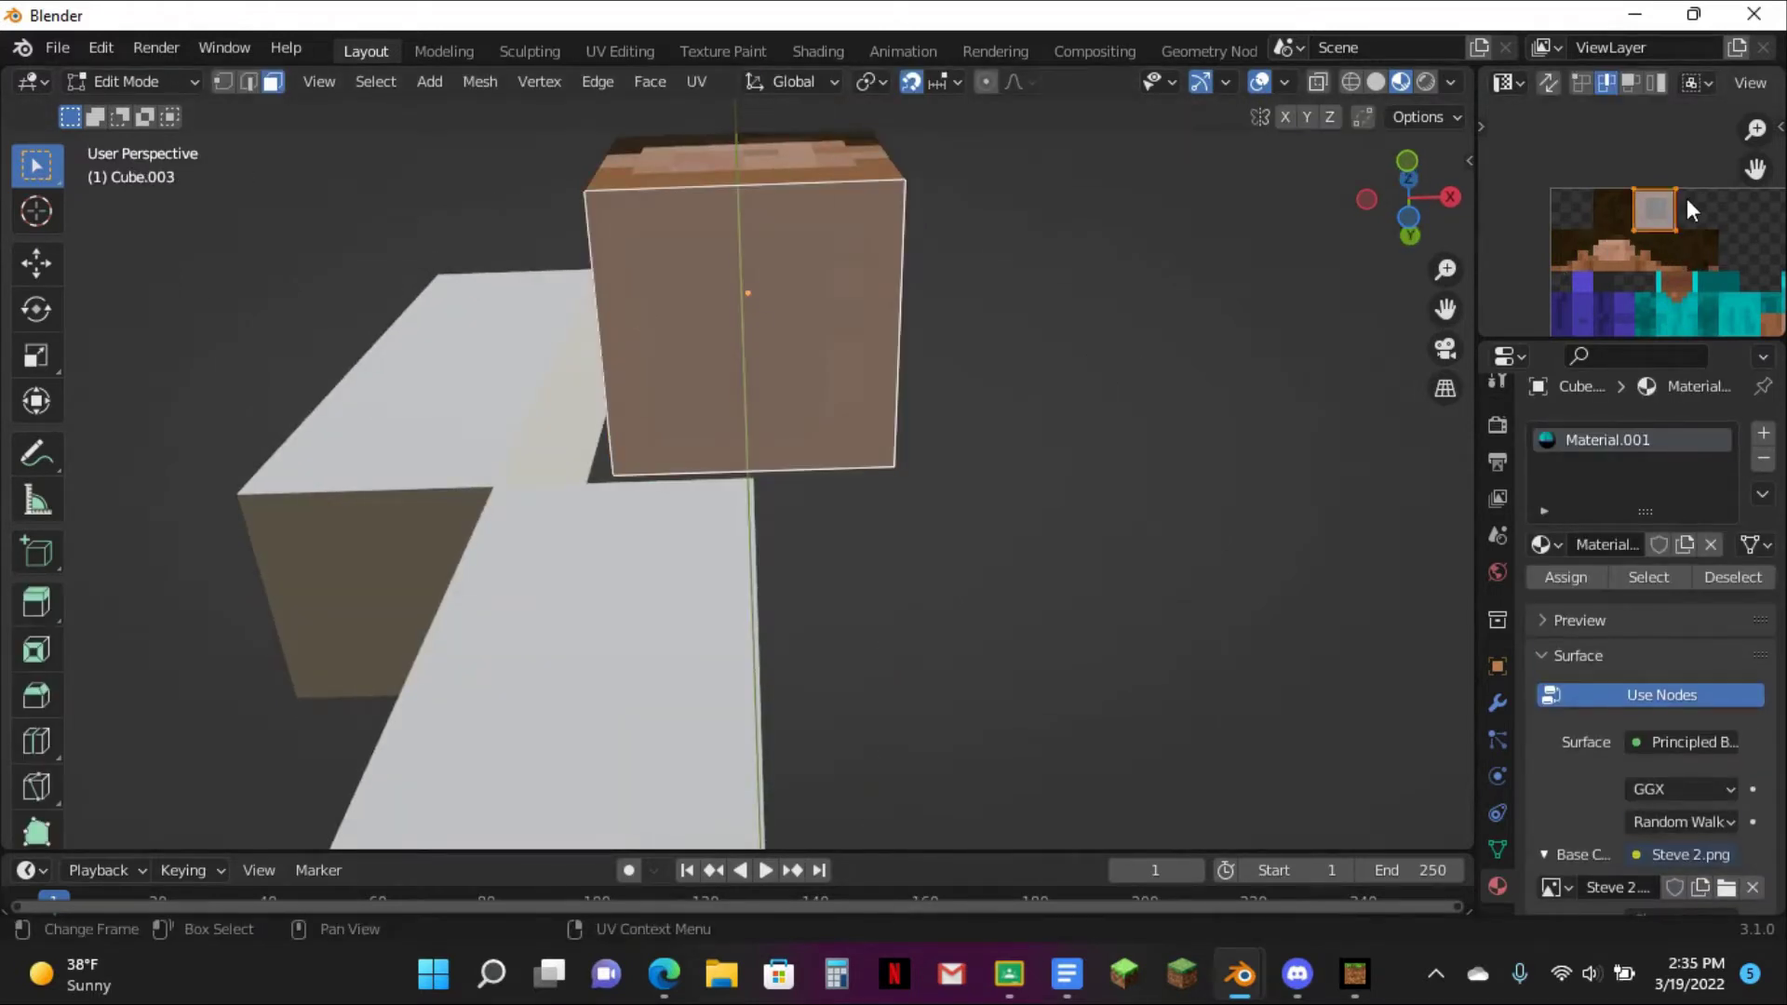
pyautogui.write('r9')
pyautogui.press('Return')
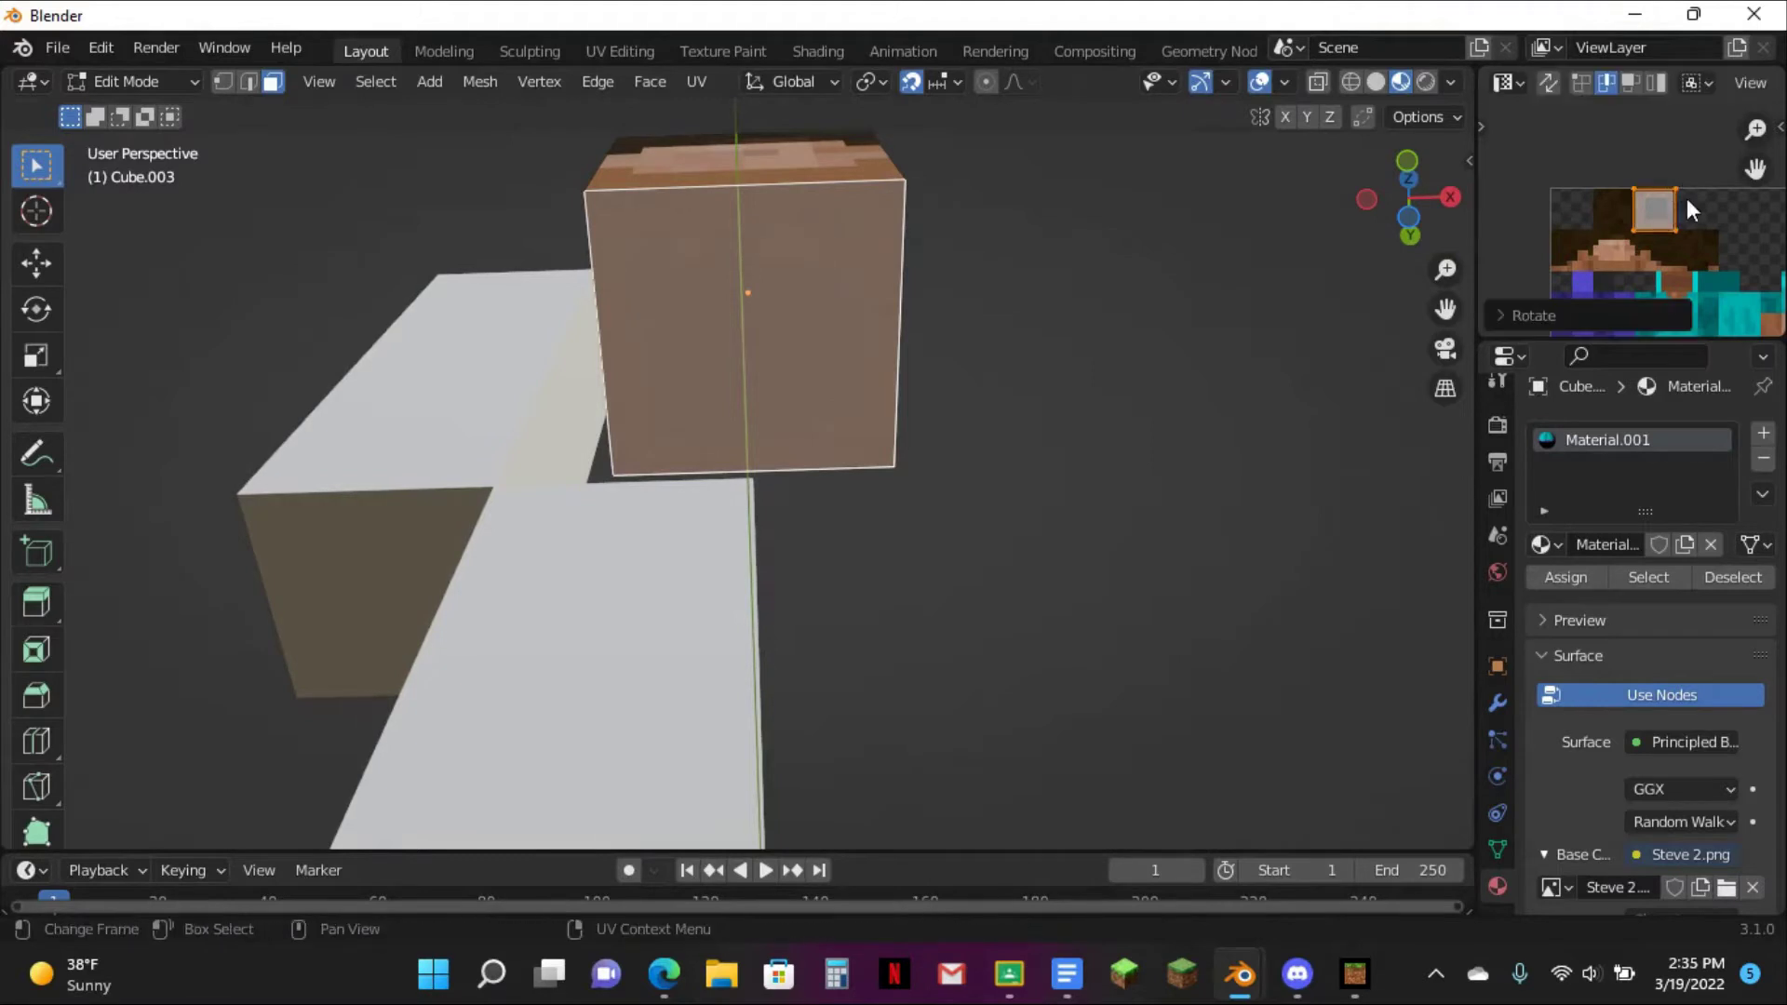
# - Return to Object Mode and unhide the torso cube
pyautogui.press('Tab')
pyautogui.click(984, 409)
pyautogui.moveTo(1007, 361); pyautogui.dragTo(1026, 500, button='middle')
pyautogui.hotkey('alt', 'h')
pyautogui.keyDown('alt'); pyautogui.scroll(-1, 1024, 497); pyautogui.keyUp('alt')
pyautogui.scroll(-3, 1005, 484)
pyautogui.moveTo(920, 426); pyautogui.dragTo(875, 484, button='middle')
# - Select the untextured torso cube in front view and delete it
pyautogui.click(828, 437)
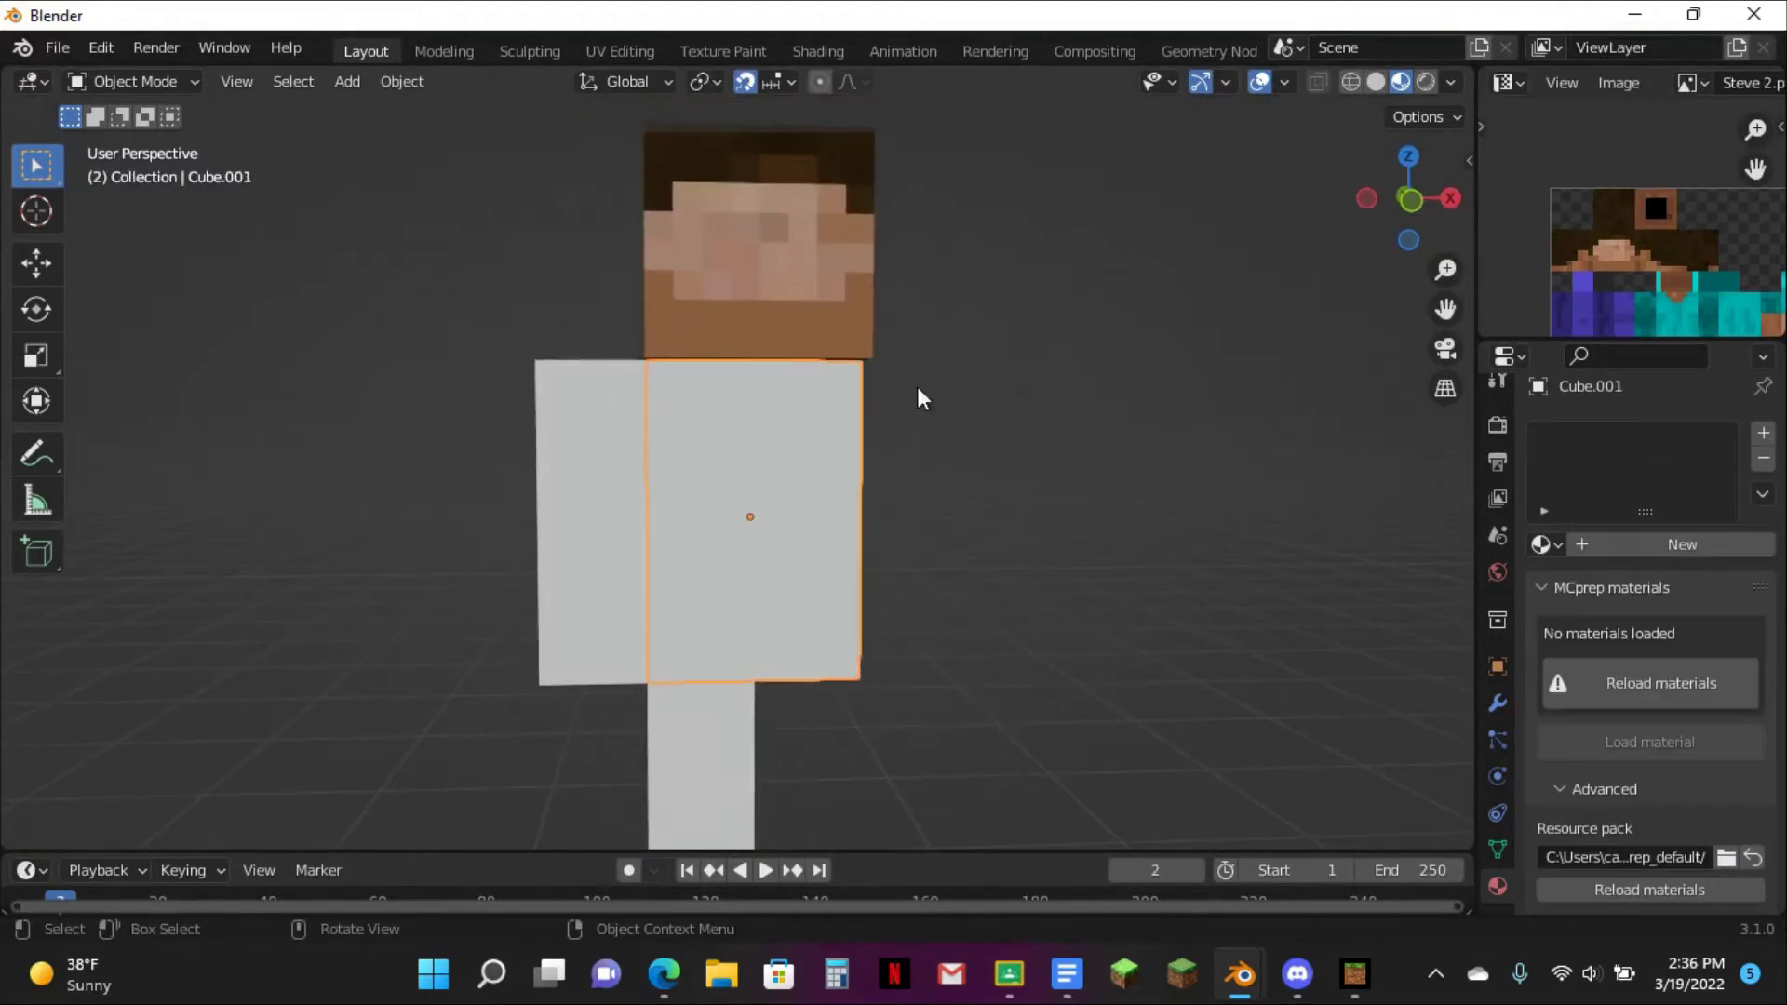
pyautogui.click(1417, 212)
pyautogui.scroll(2, 814, 338)
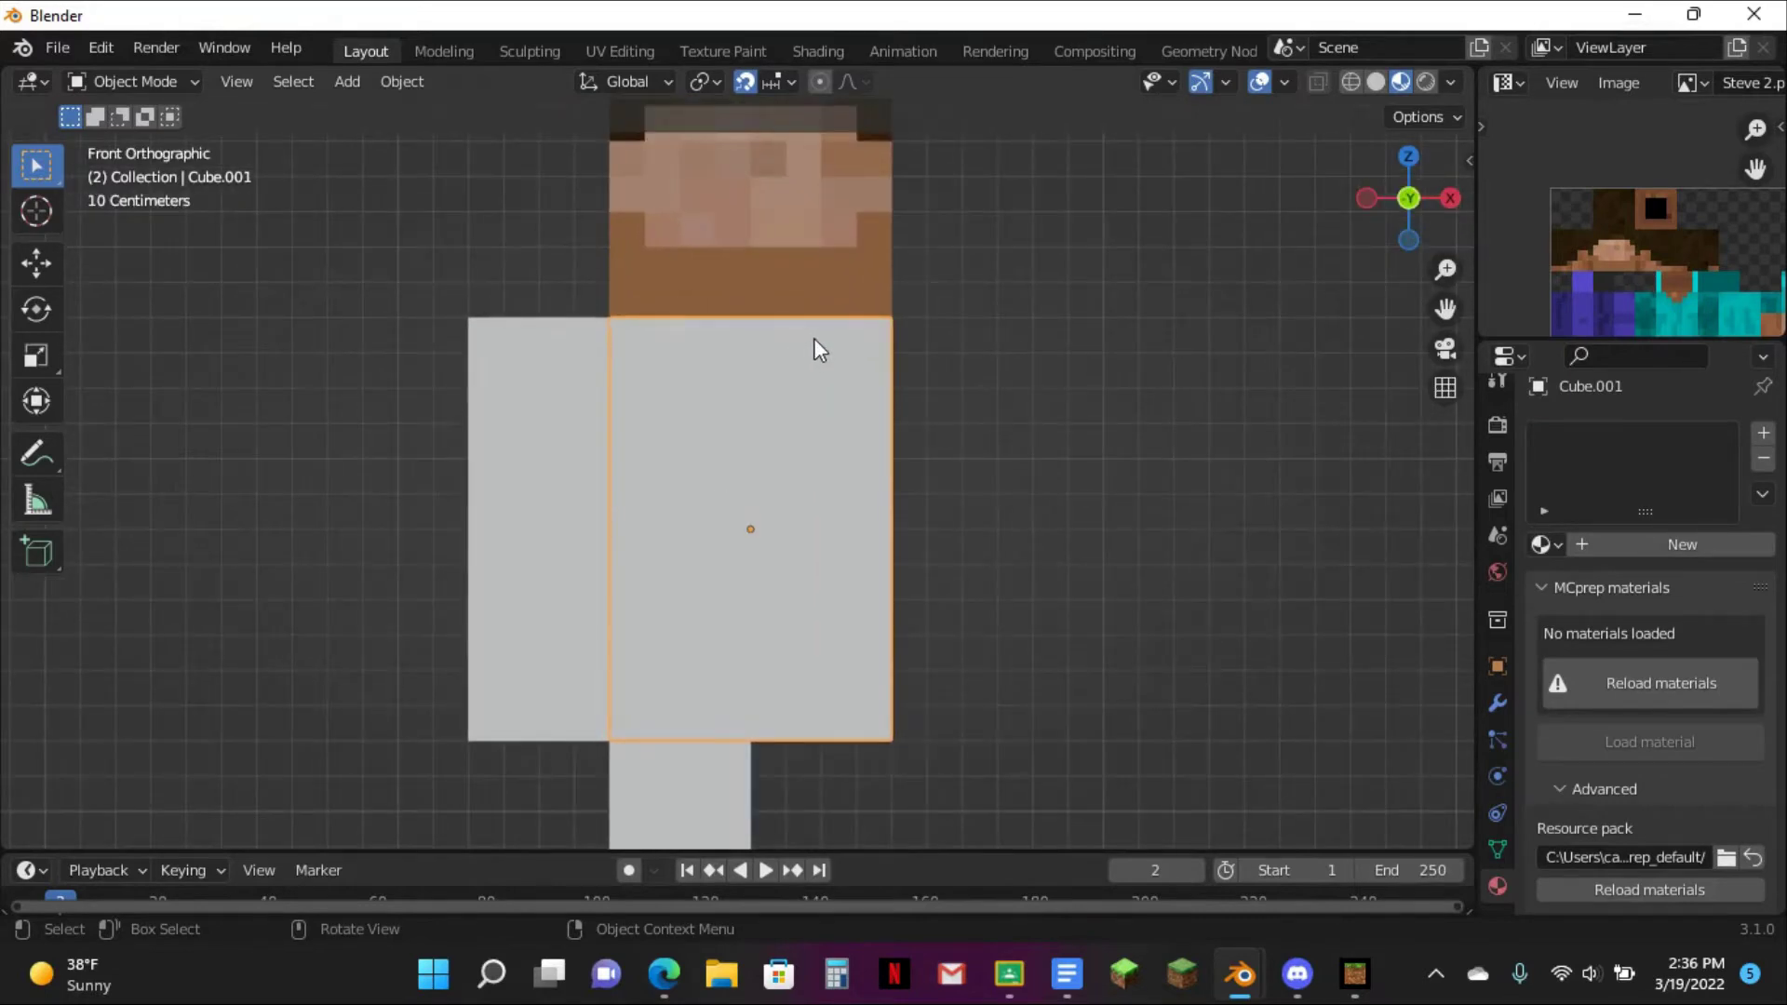
pyautogui.press('x')
pyautogui.click(814, 338)
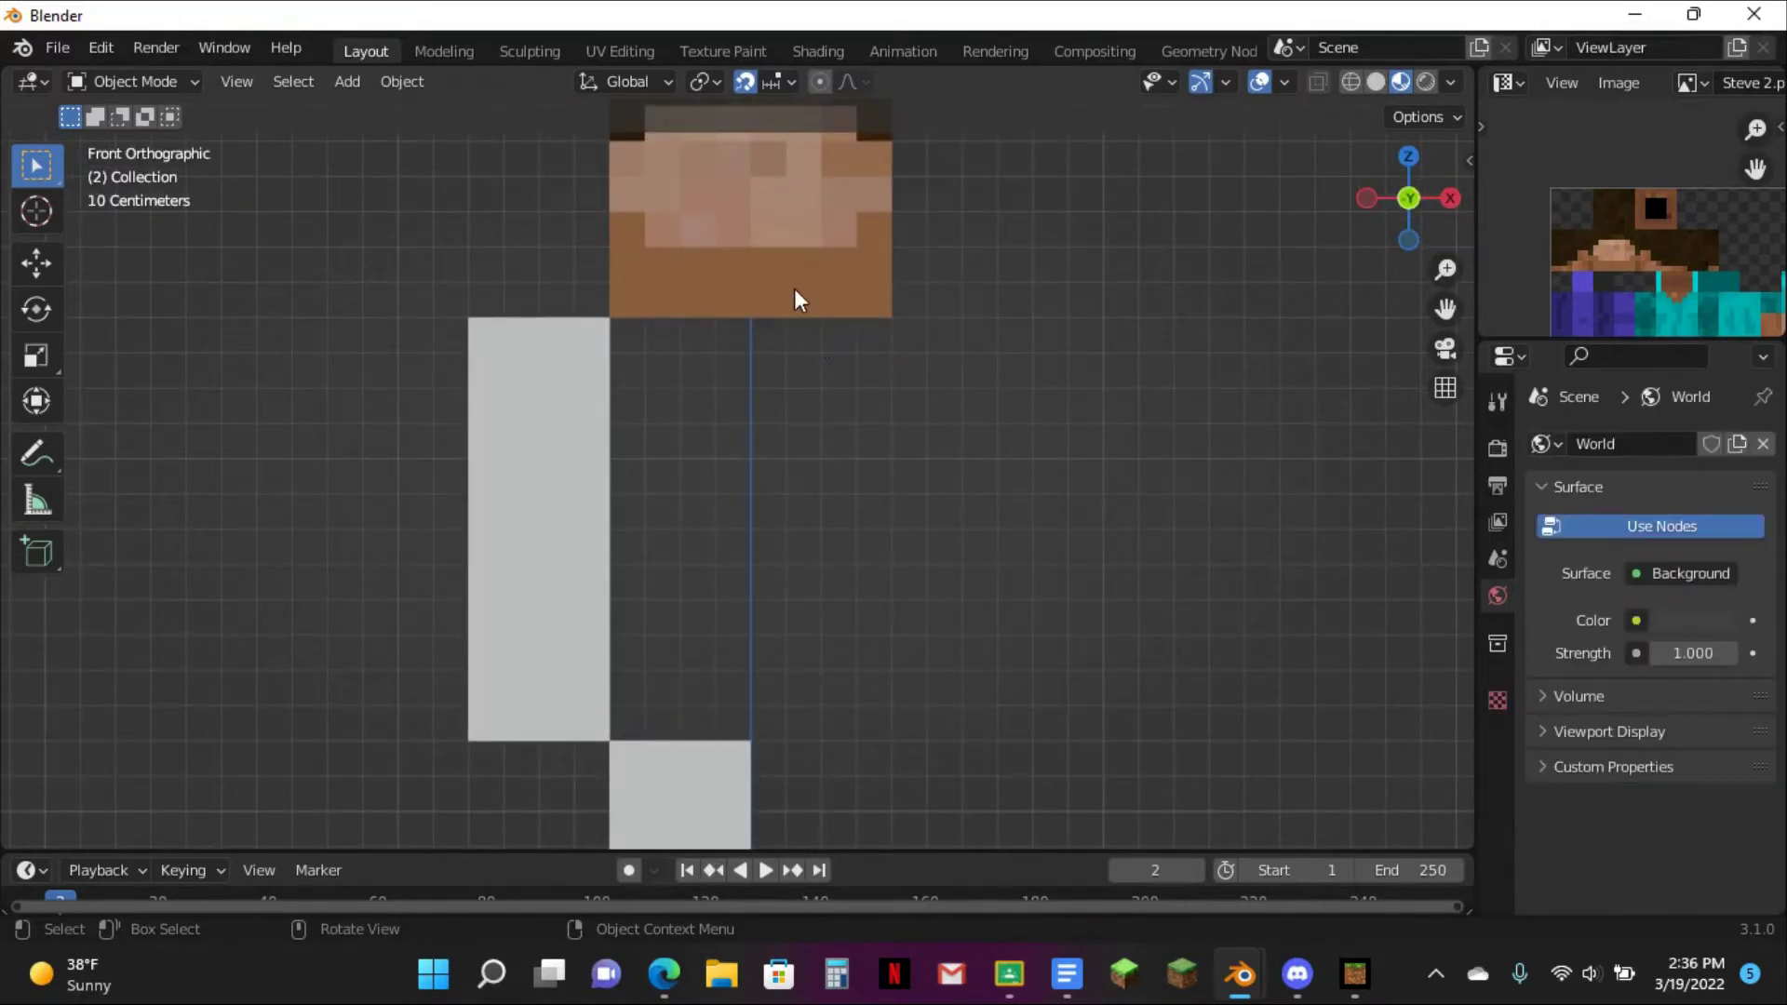
# - Duplicate the textured head cube and move the copy 1 m straight down into the torso's place
pyautogui.click(864, 310)
pyautogui.hotkey('shift', 'd')
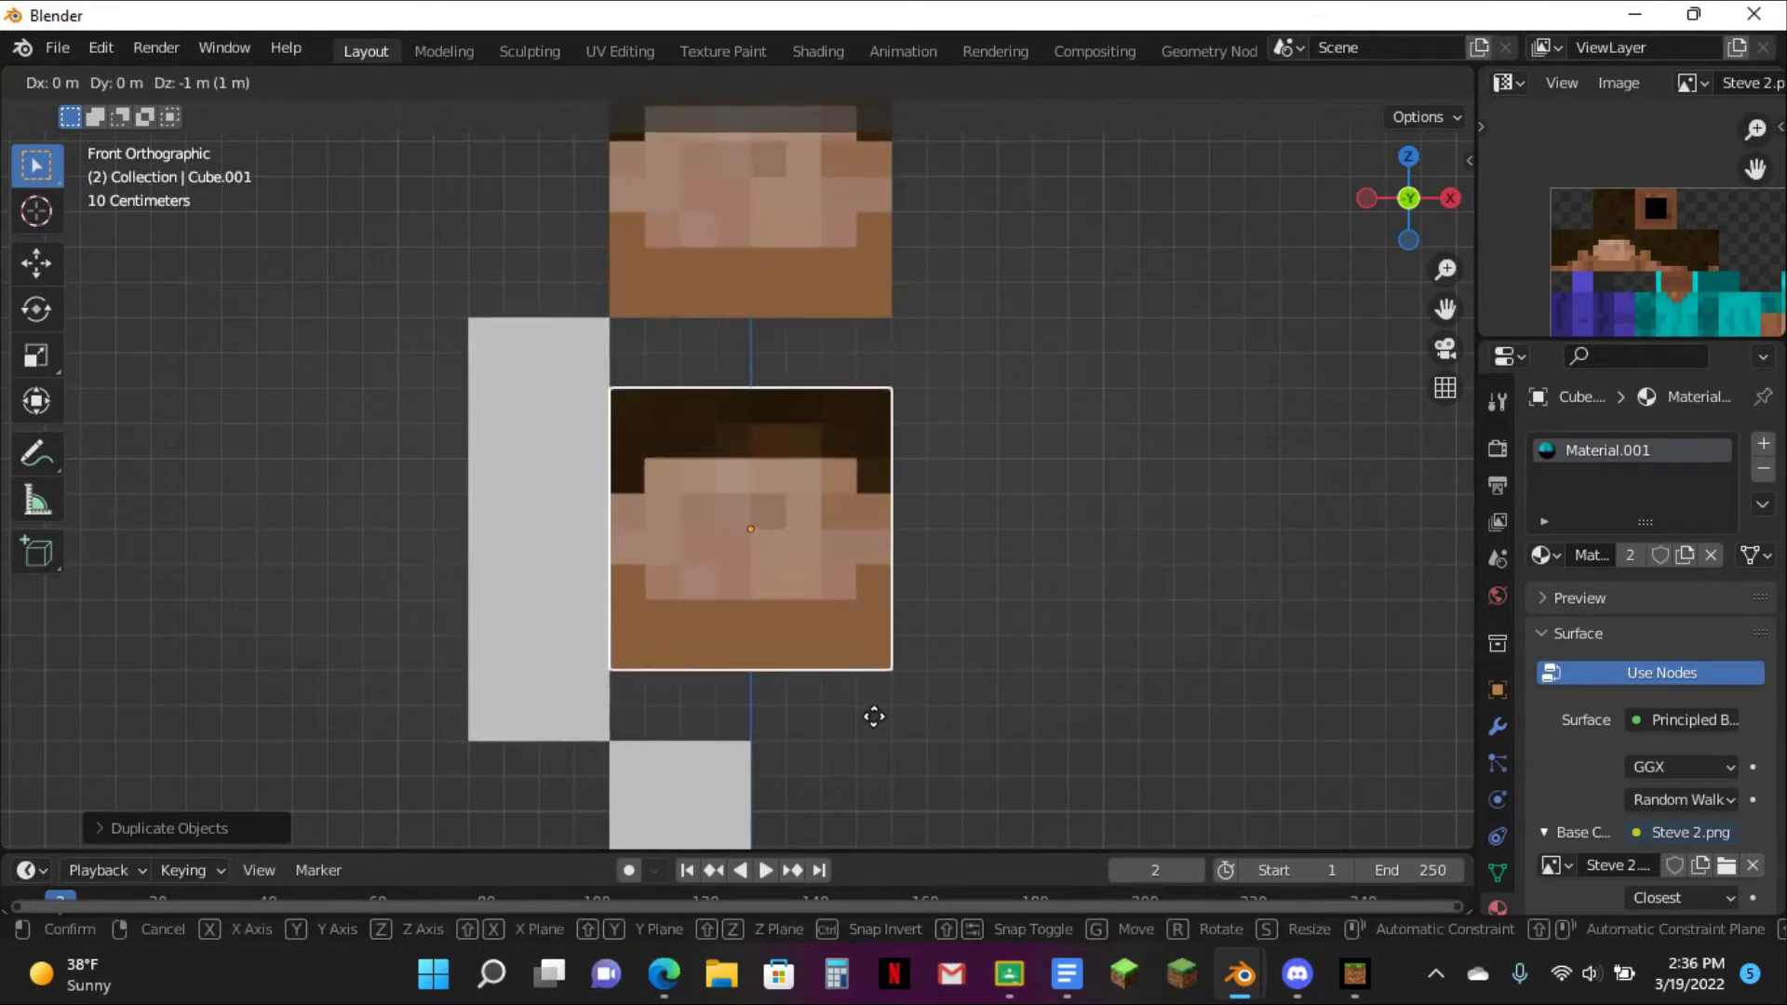
pyautogui.click(875, 724)
# - Try to stretch the duplicated cube along Z to fill the torso space, and undo the scaling
pyautogui.press('s')
pyautogui.press('z')
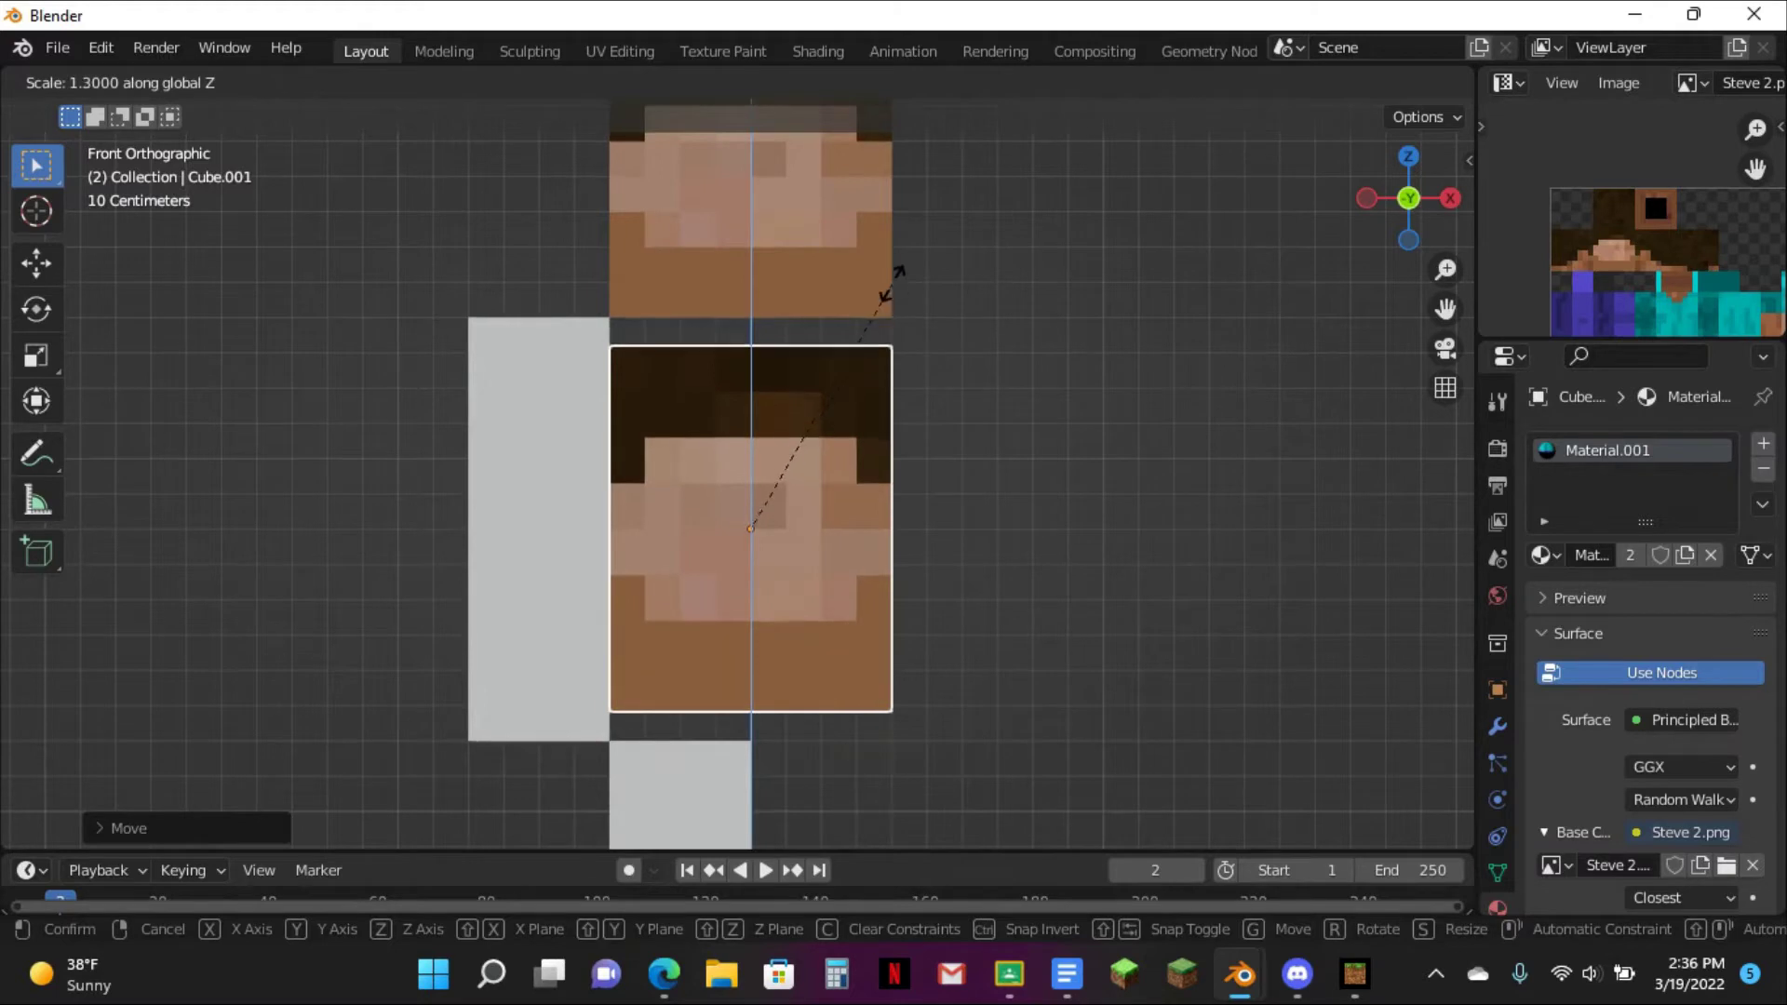
pyautogui.click(892, 246)
pyautogui.moveTo(841, 417); pyautogui.dragTo(467, 355, button='middle')
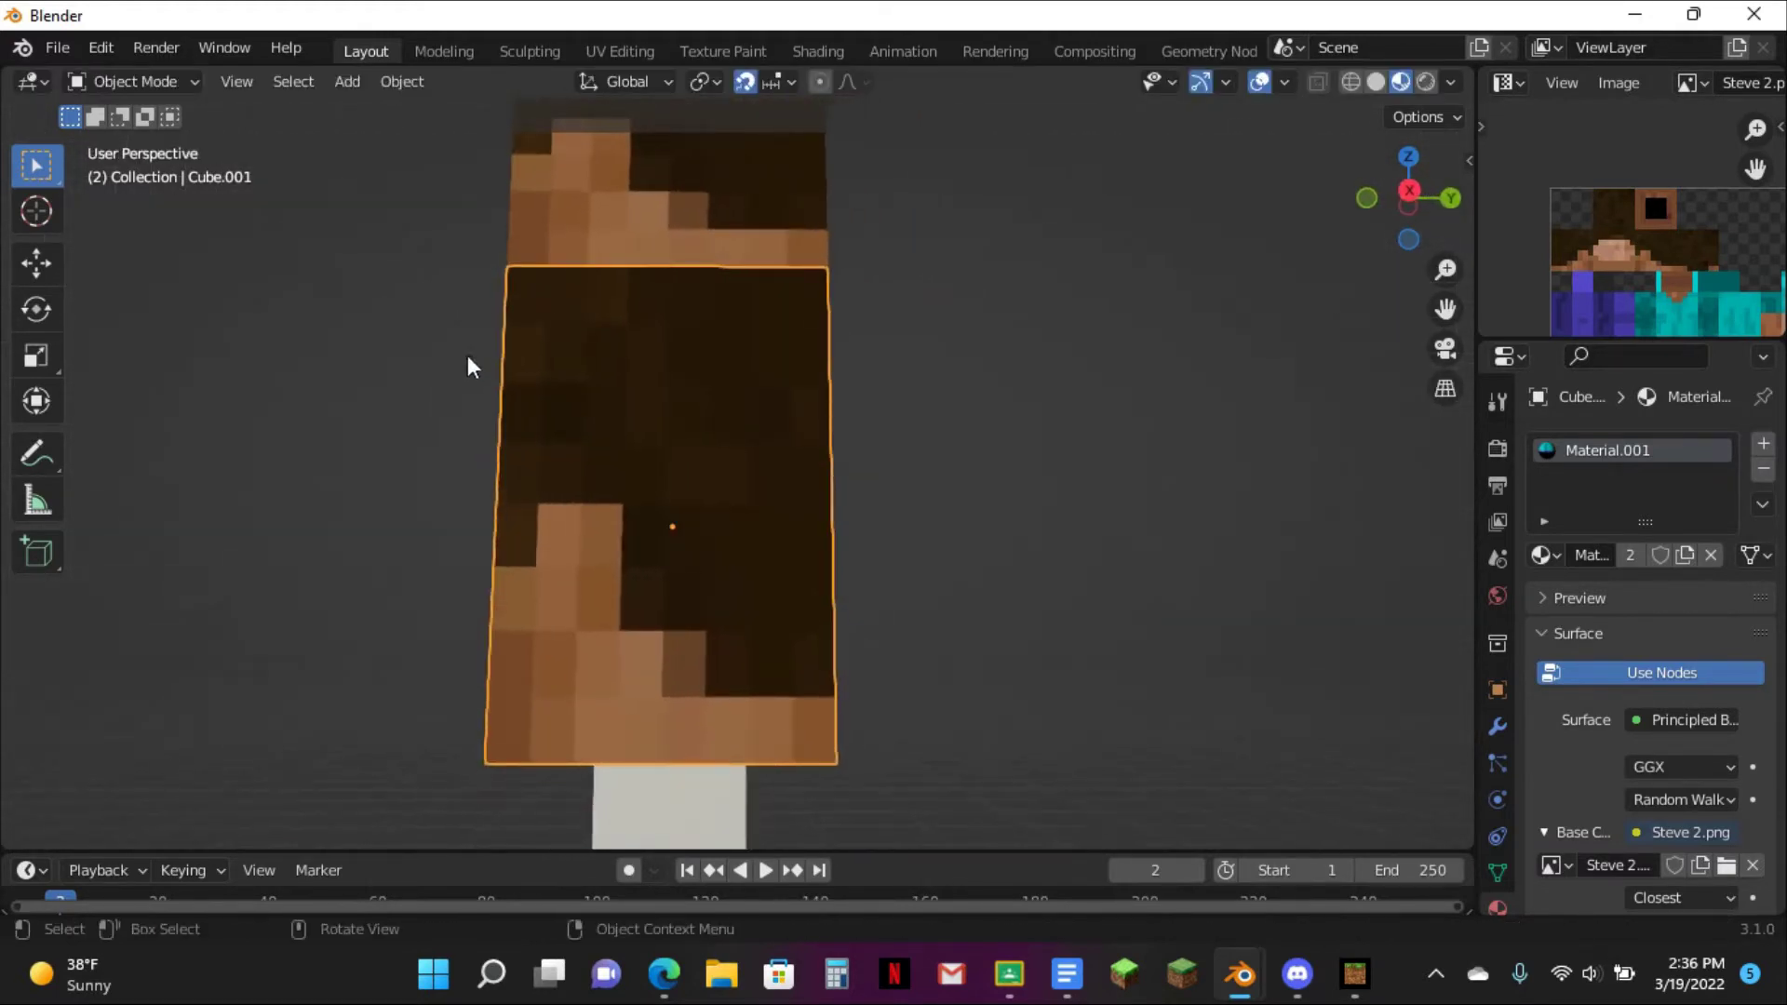
pyautogui.click(1411, 198)
pyautogui.moveTo(793, 259); pyautogui.dragTo(1056, 244, button='middle')
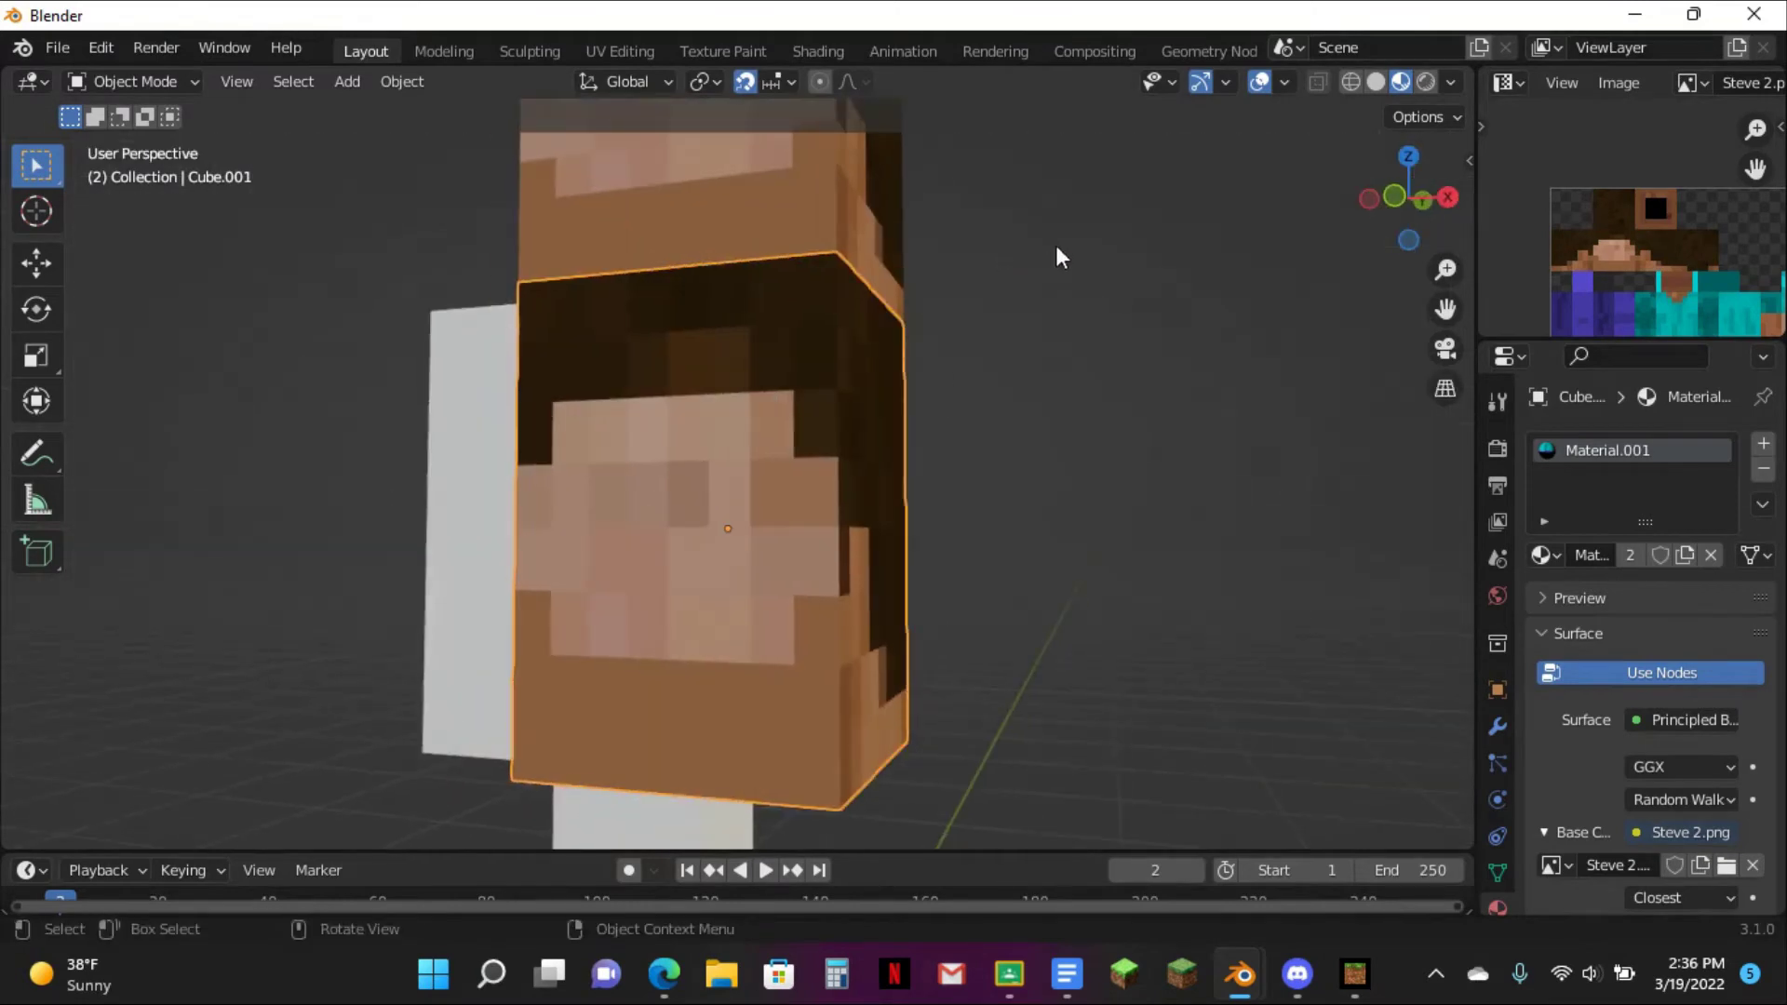
pyautogui.hotkey('ctrl', 'z')
# - In vertex editing, move the duplicate's top vertices up to the head and its bottom vertices down 0.2 m to the leg
pyautogui.click(1414, 189)
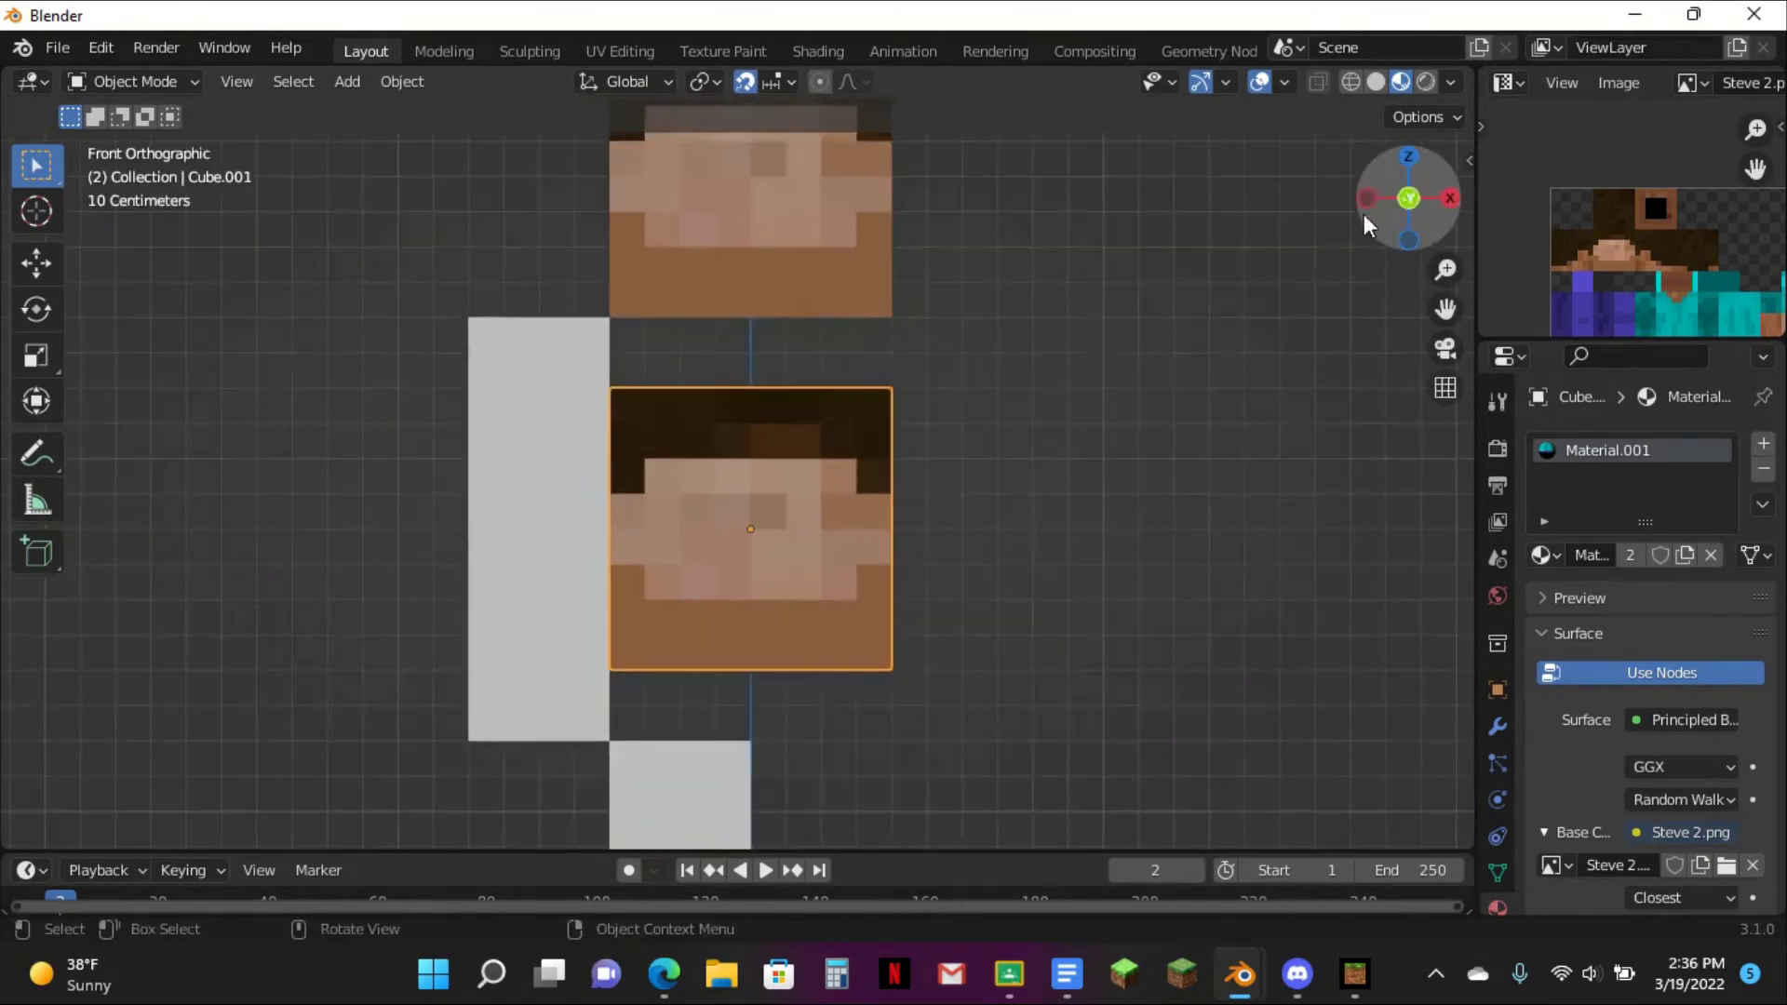
pyautogui.scroll(2, 754, 239)
pyautogui.press('Tab')
pyautogui.click(226, 84)
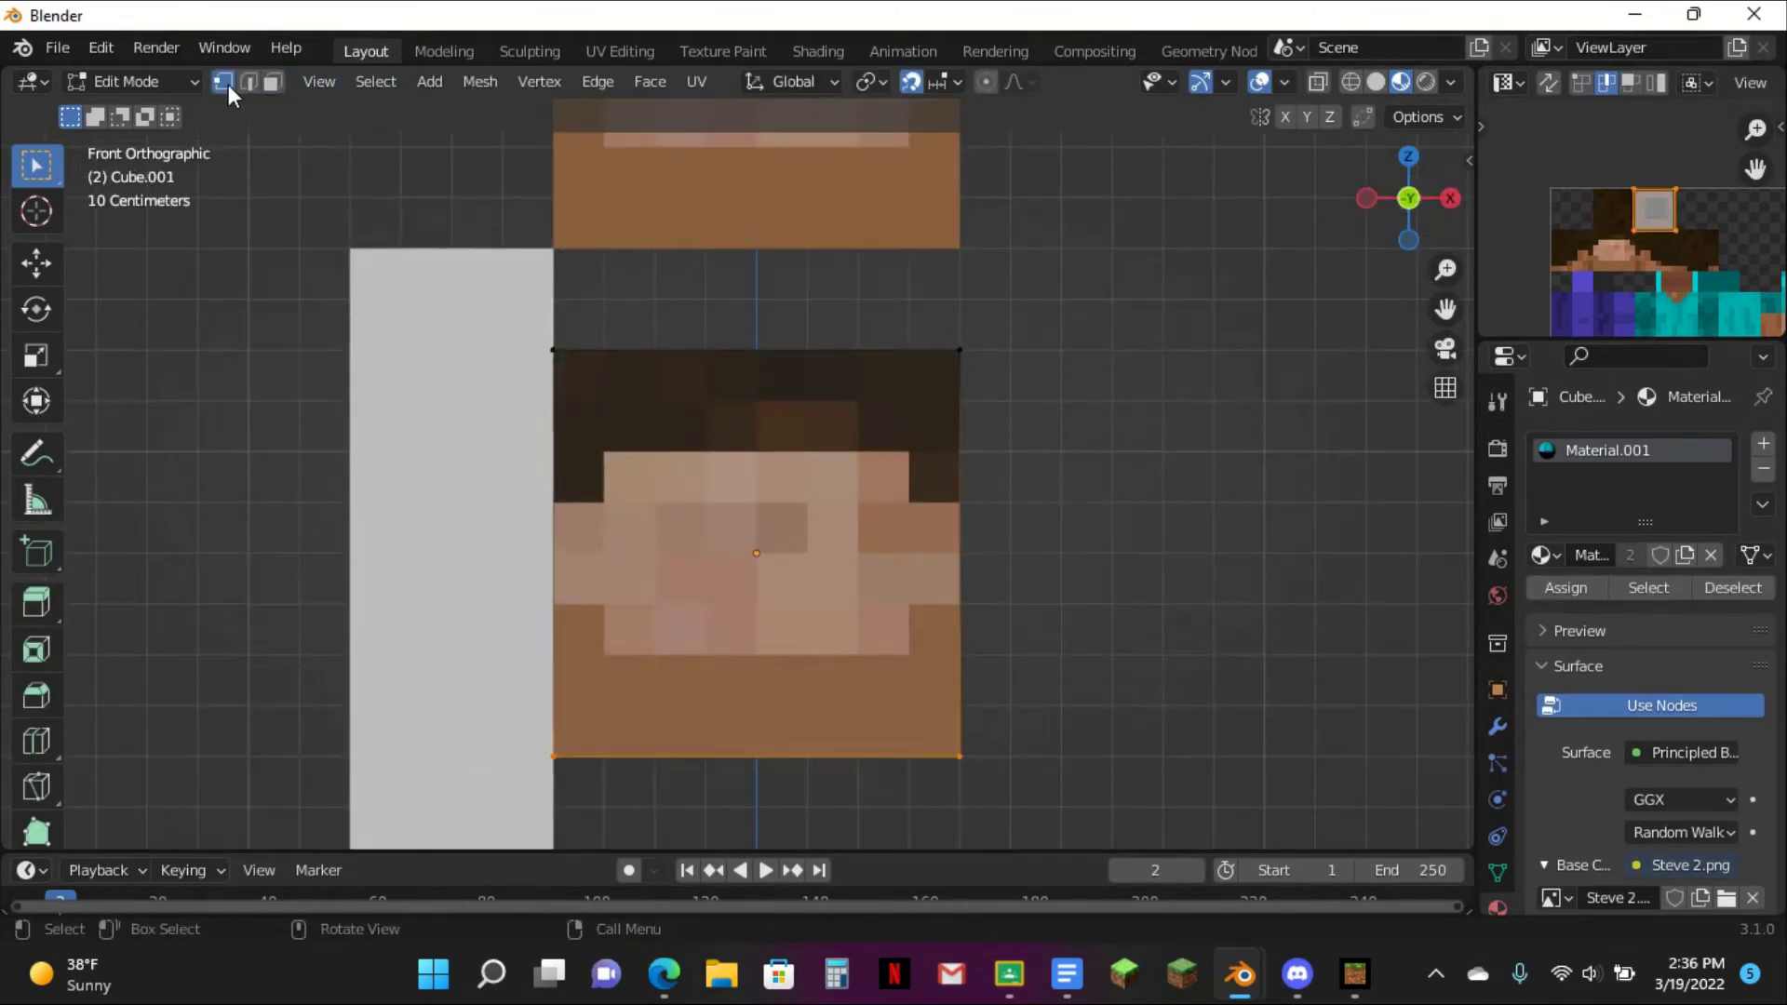
pyautogui.moveTo(343, 247); pyautogui.dragTo(1157, 415)
pyautogui.press('g')
pyautogui.click(1157, 330)
pyautogui.moveTo(419, 680); pyautogui.dragTo(1169, 829)
pyautogui.scroll(-2, 1085, 606)
pyautogui.press('g')
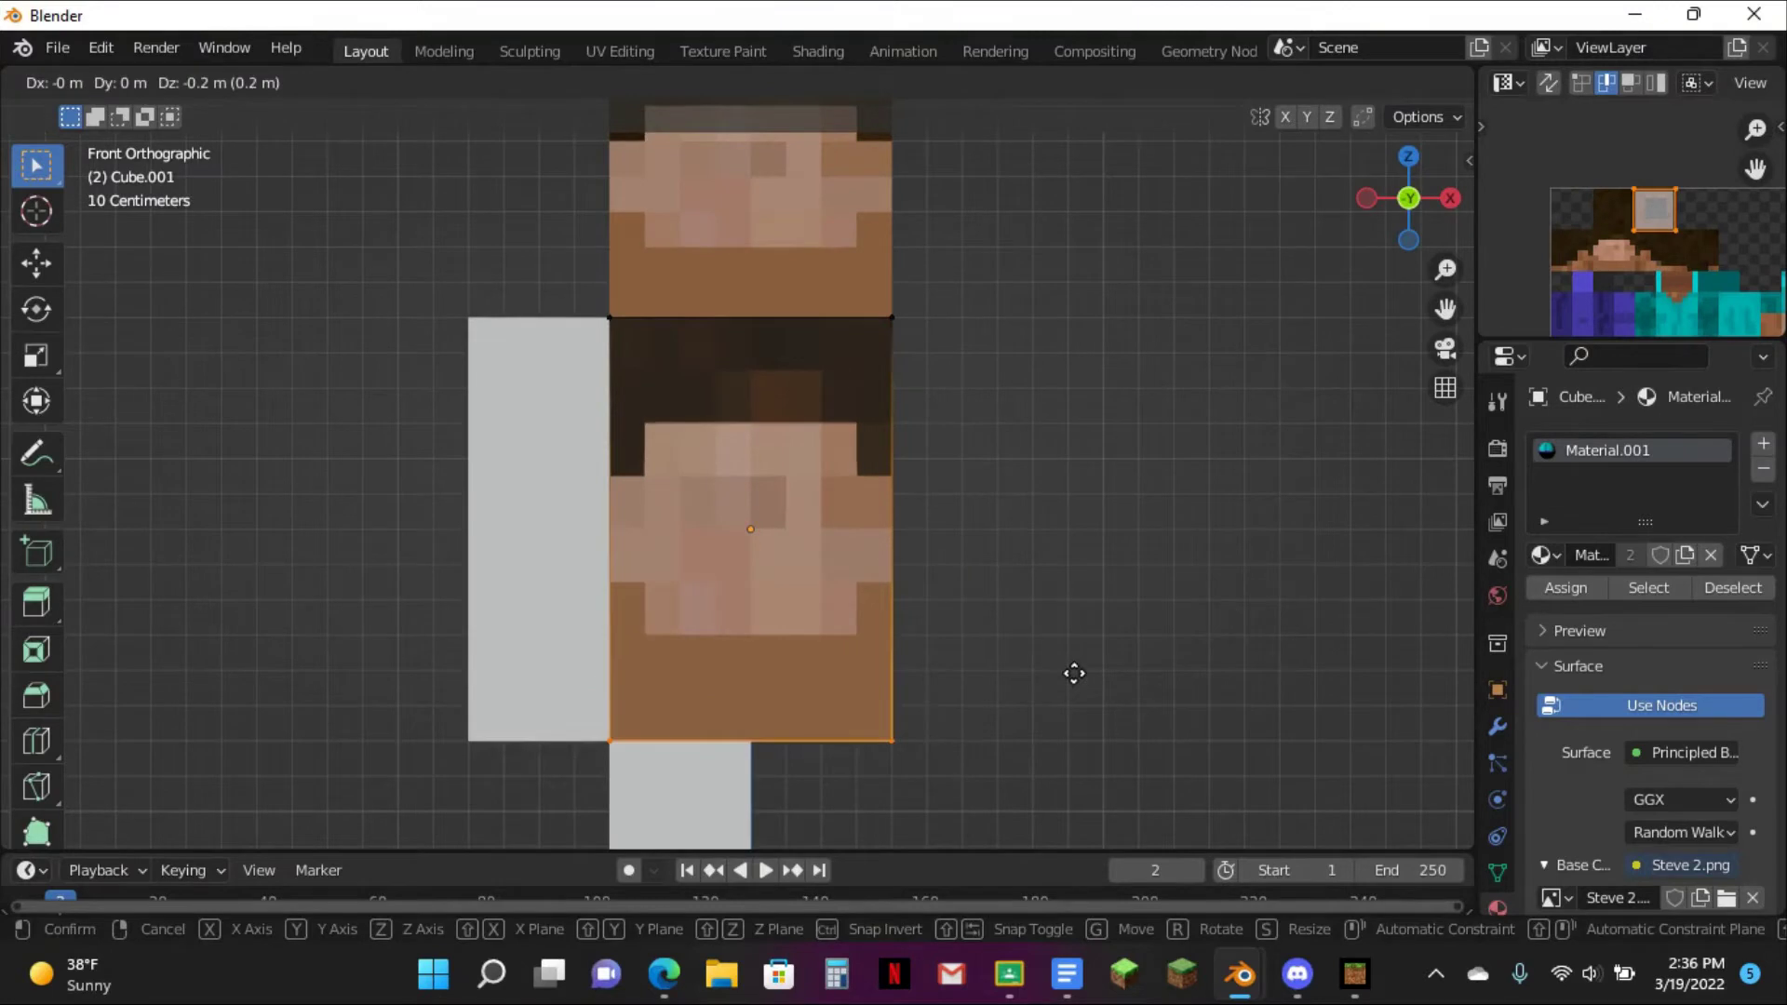
pyautogui.click(1073, 666)
# - In side view, move the torso's front vertices 0.2 m inward and, with X-ray on, its back vertices inward to match the leg's depth
pyautogui.moveTo(1077, 491); pyautogui.dragTo(1154, 484, button='middle')
pyautogui.click(1446, 197)
pyautogui.moveTo(435, 199); pyautogui.dragTo(606, 778)
pyautogui.press('g')
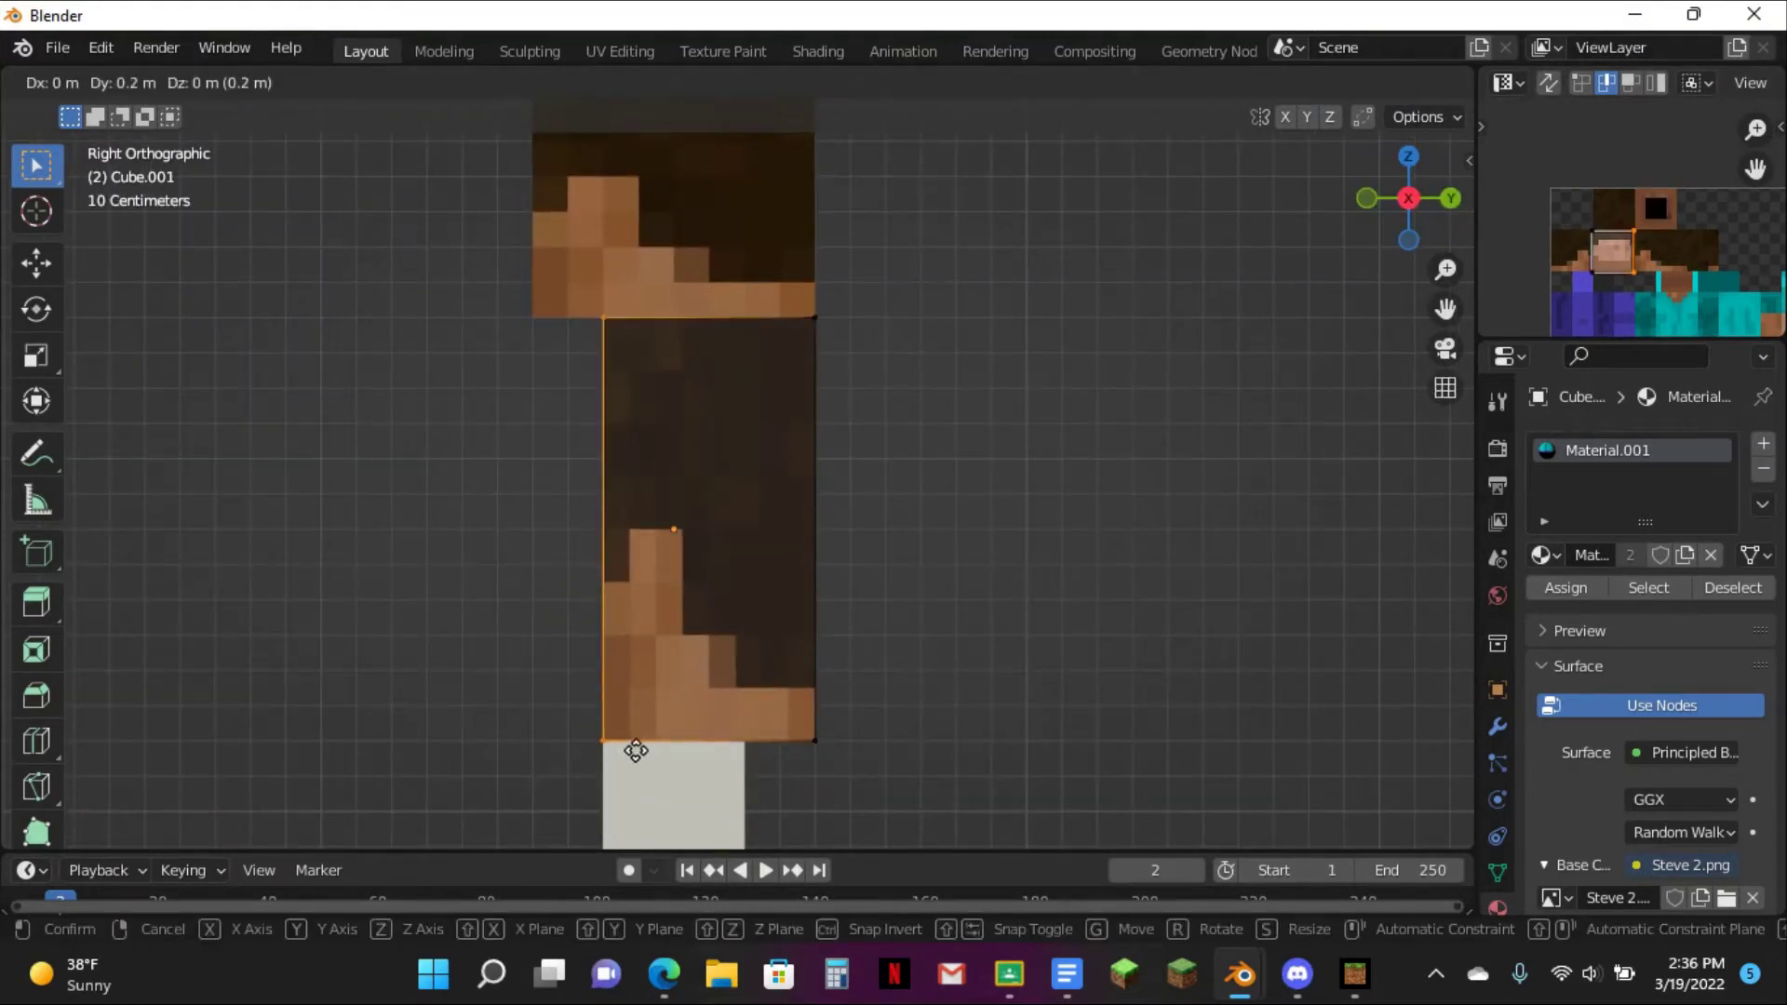
pyautogui.click(630, 745)
pyautogui.hotkey('alt', 'a')
pyautogui.click(696, 81)
pyautogui.press('Escape')
pyautogui.moveTo(738, 192); pyautogui.dragTo(1048, 846)
pyautogui.press('g')
pyautogui.click(901, 668)
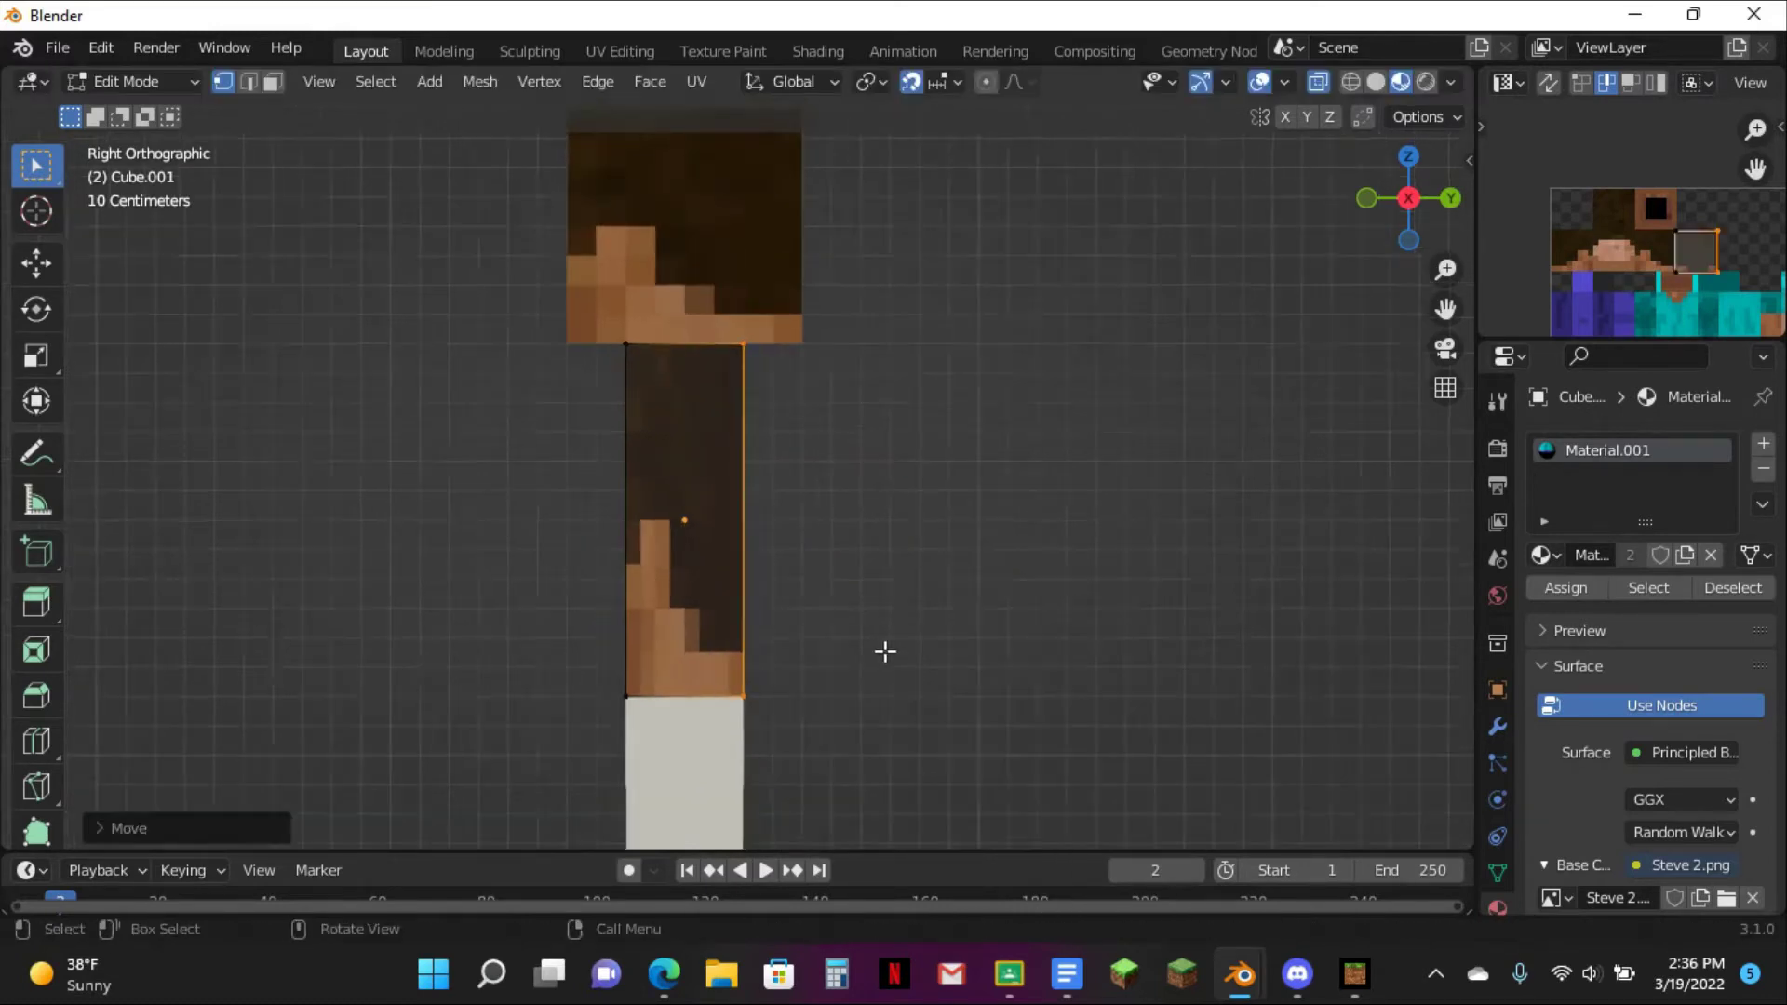
# - Turn off X-ray, select all torso faces and move their UVs by 0.25 and -0.25 onto the skin's shirt area
pyautogui.moveTo(885, 651); pyautogui.dragTo(1119, 604, button='middle')
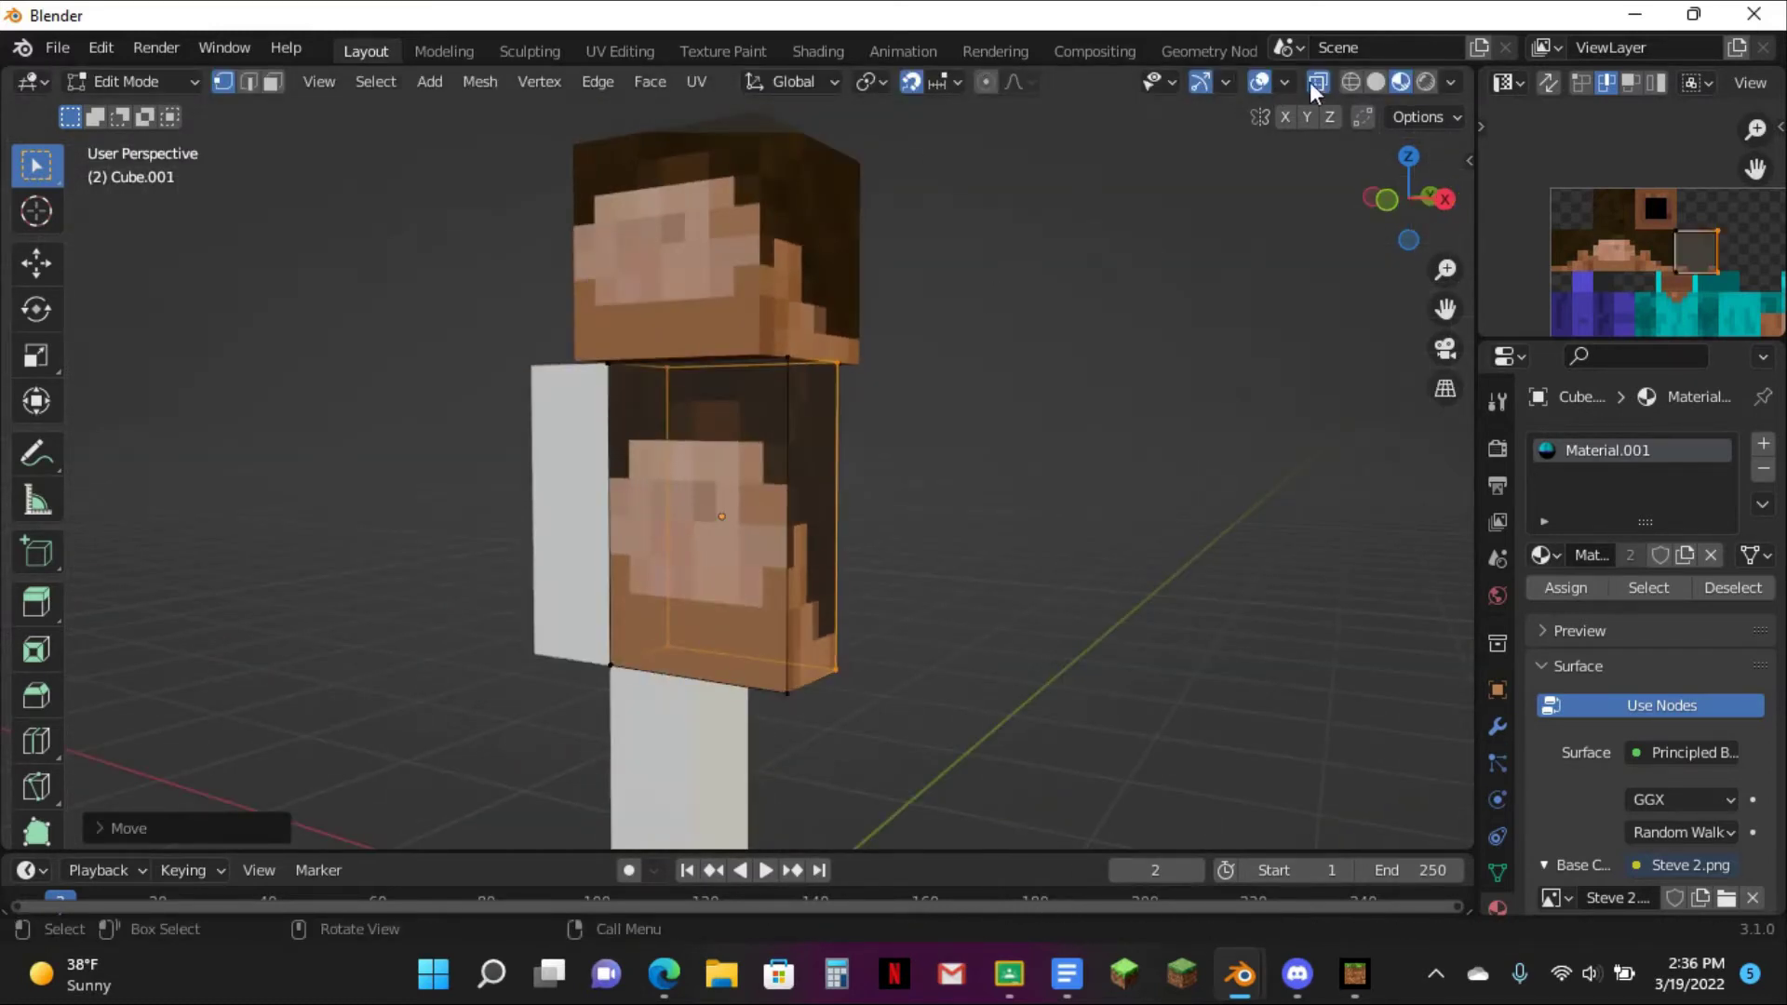
pyautogui.click(737, 479)
pyautogui.moveTo(1694, 208); pyautogui.dragTo(1575, 131, button='middle')
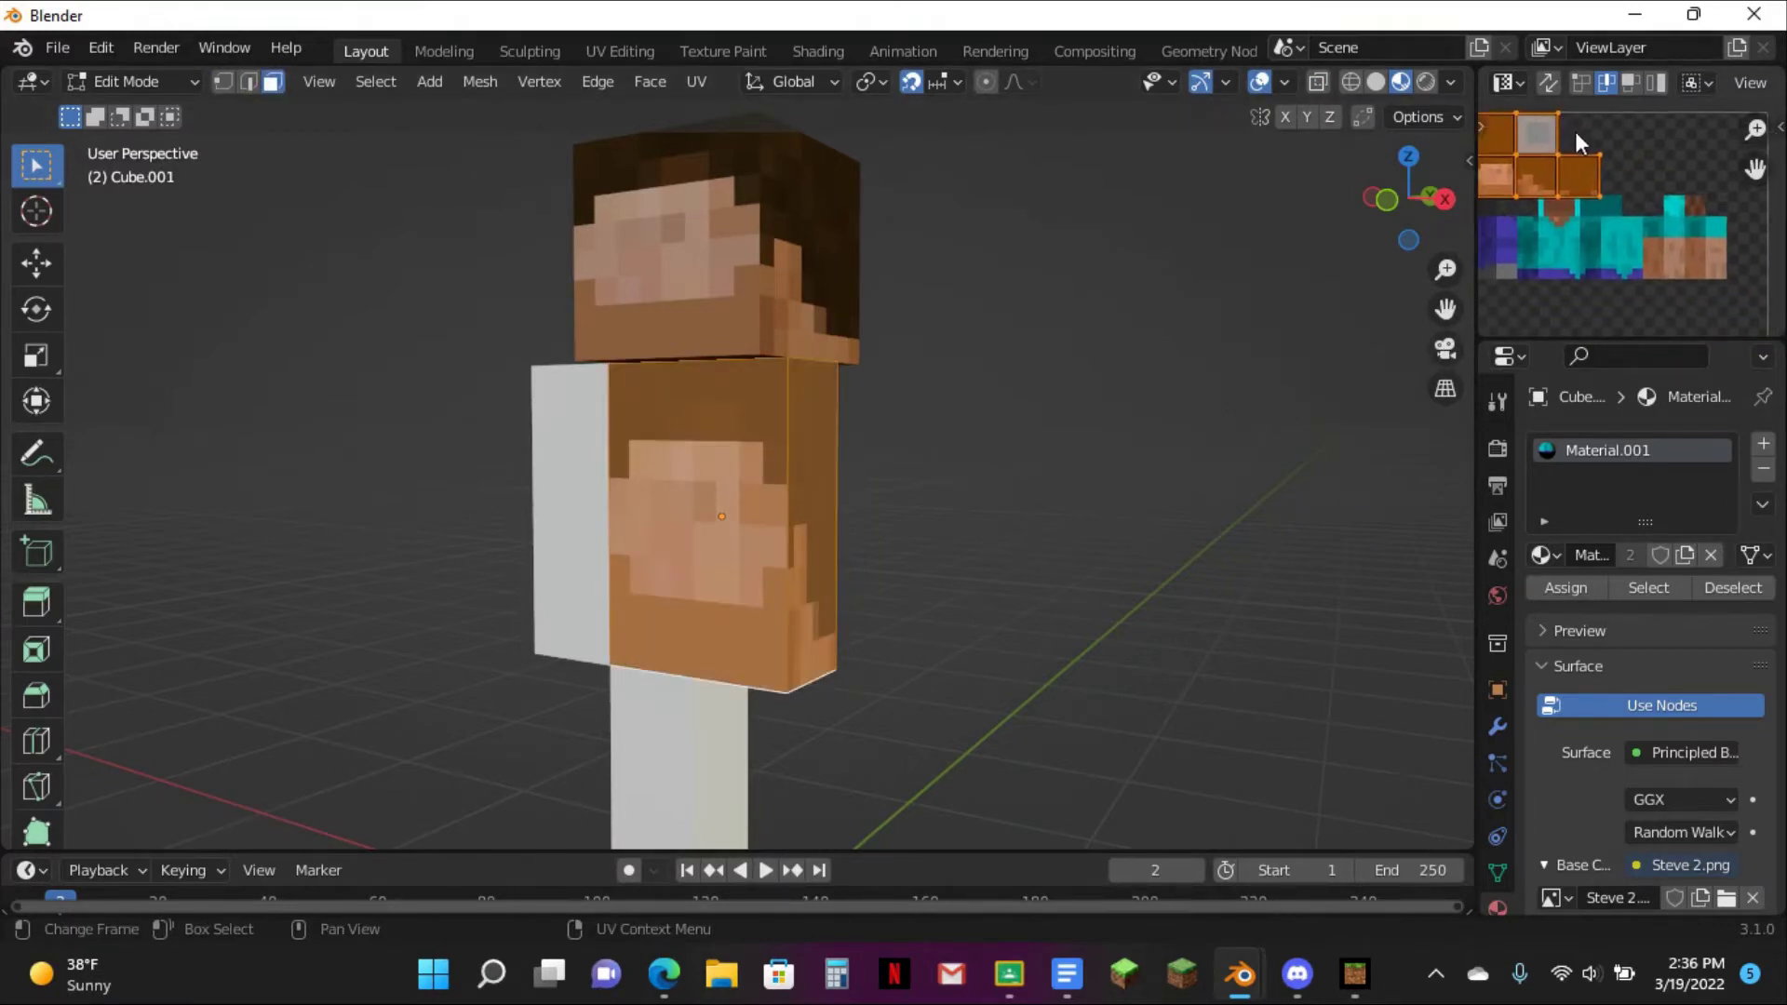
pyautogui.press('g')
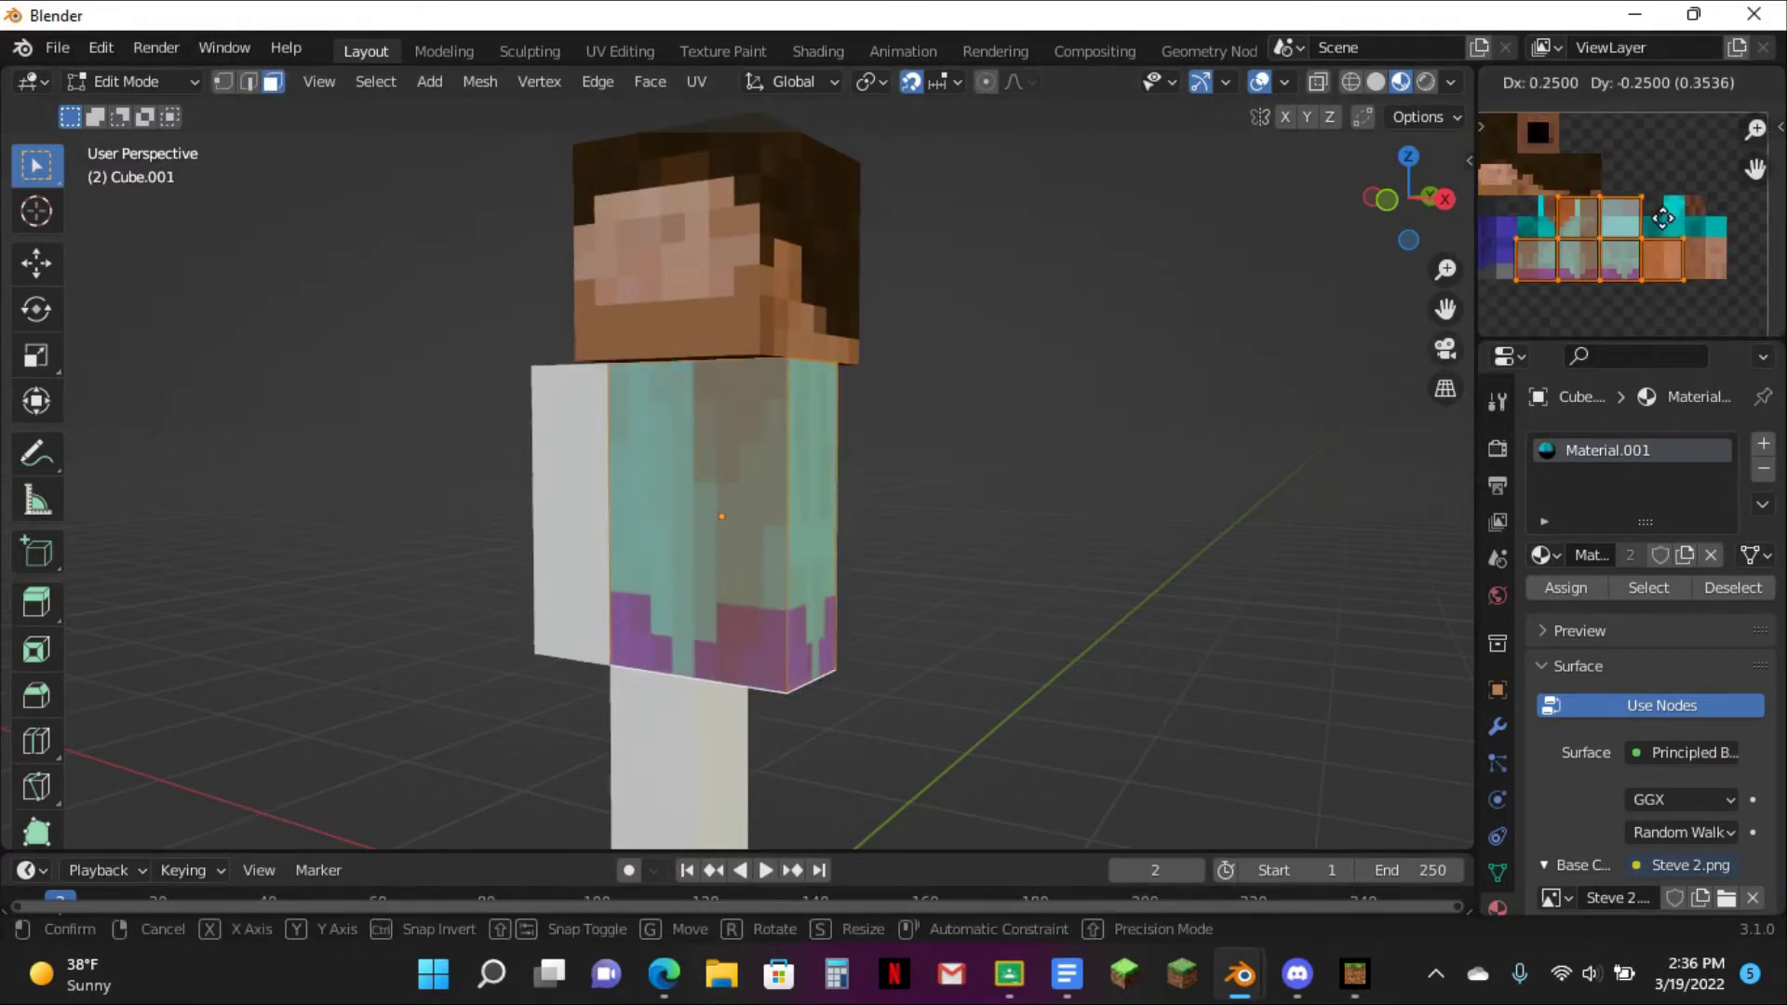
pyautogui.click(1661, 217)
# - Select all torso UVs except the outermost left edge and shift them left to narrow the first side strip to the shirt's side
pyautogui.moveTo(1655, 220)
pyautogui.mouseDown(button='middle')
pyautogui.moveTo(1629, 180)
pyautogui.moveTo(1673, 192)
pyautogui.mouseUp(button='middle')
pyautogui.scroll(1, 1629, 180)
pyautogui.moveTo(1539, 128); pyautogui.dragTo(1778, 321)
pyautogui.scroll(2, 1677, 227)
pyautogui.moveTo(1677, 227)
pyautogui.mouseDown(button='middle')
pyautogui.moveTo(1715, 226)
pyautogui.moveTo(1692, 226)
pyautogui.mouseUp(button='middle')
pyautogui.press('g')
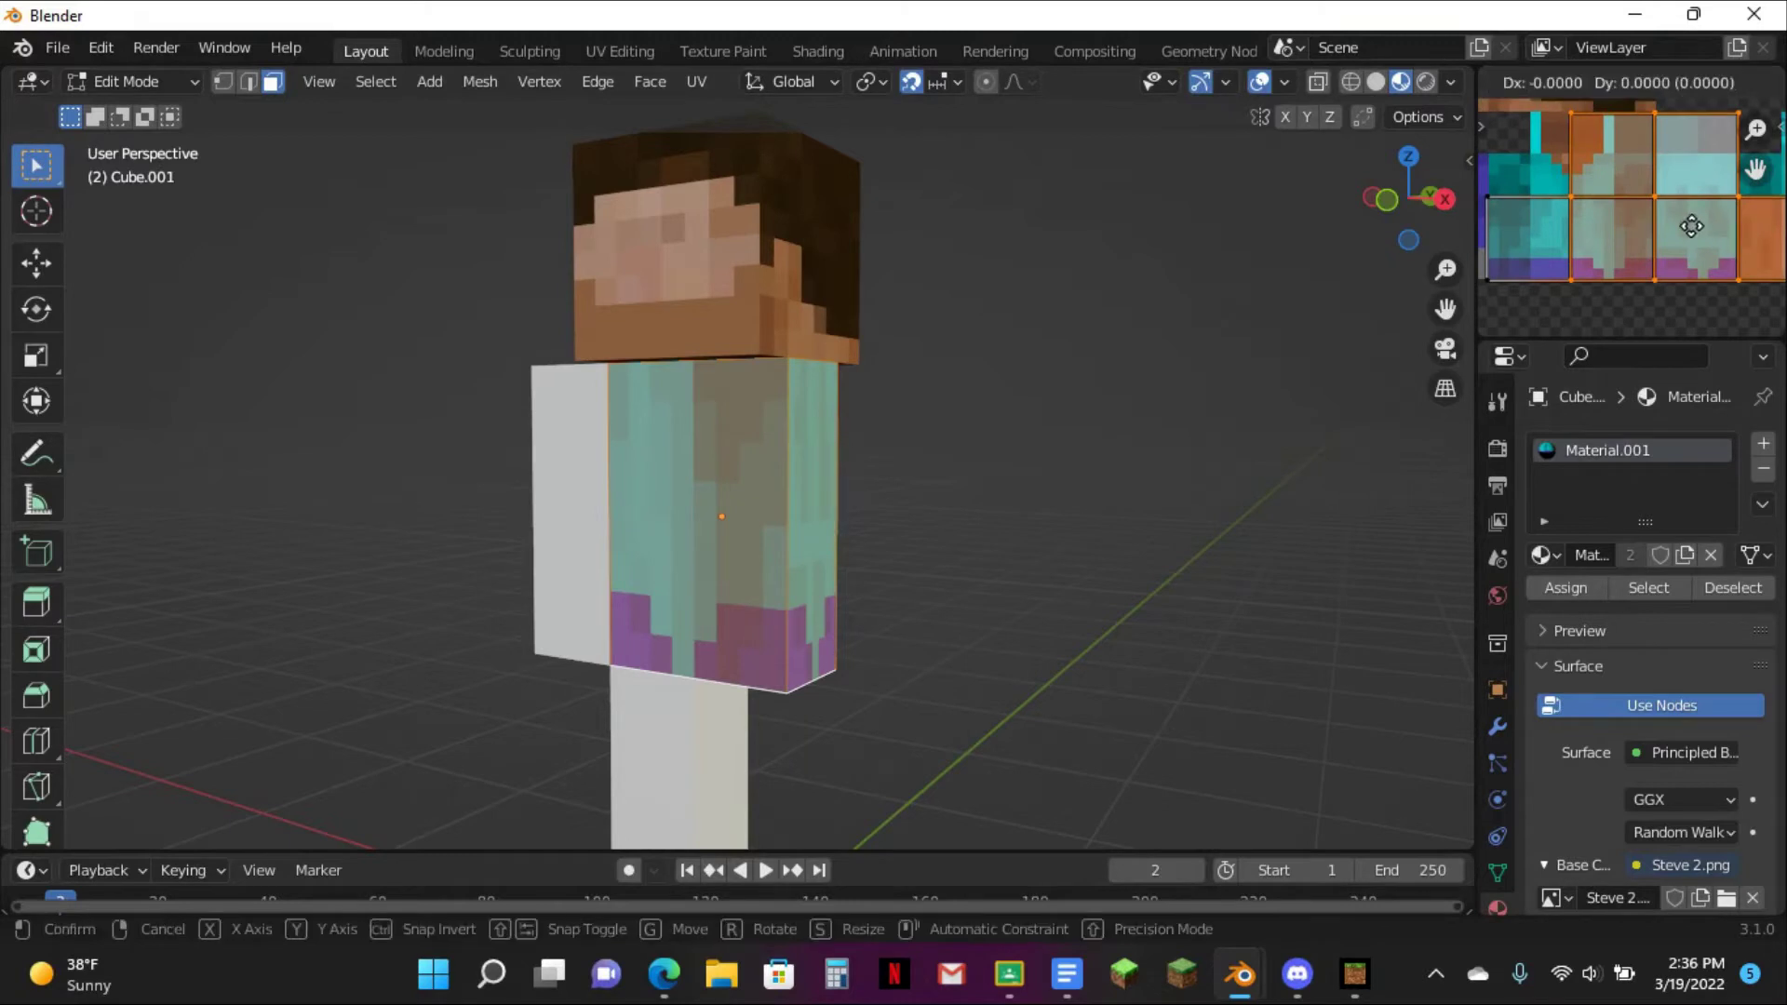
pyautogui.click(1679, 228)
pyautogui.scroll(1, 1629, 229)
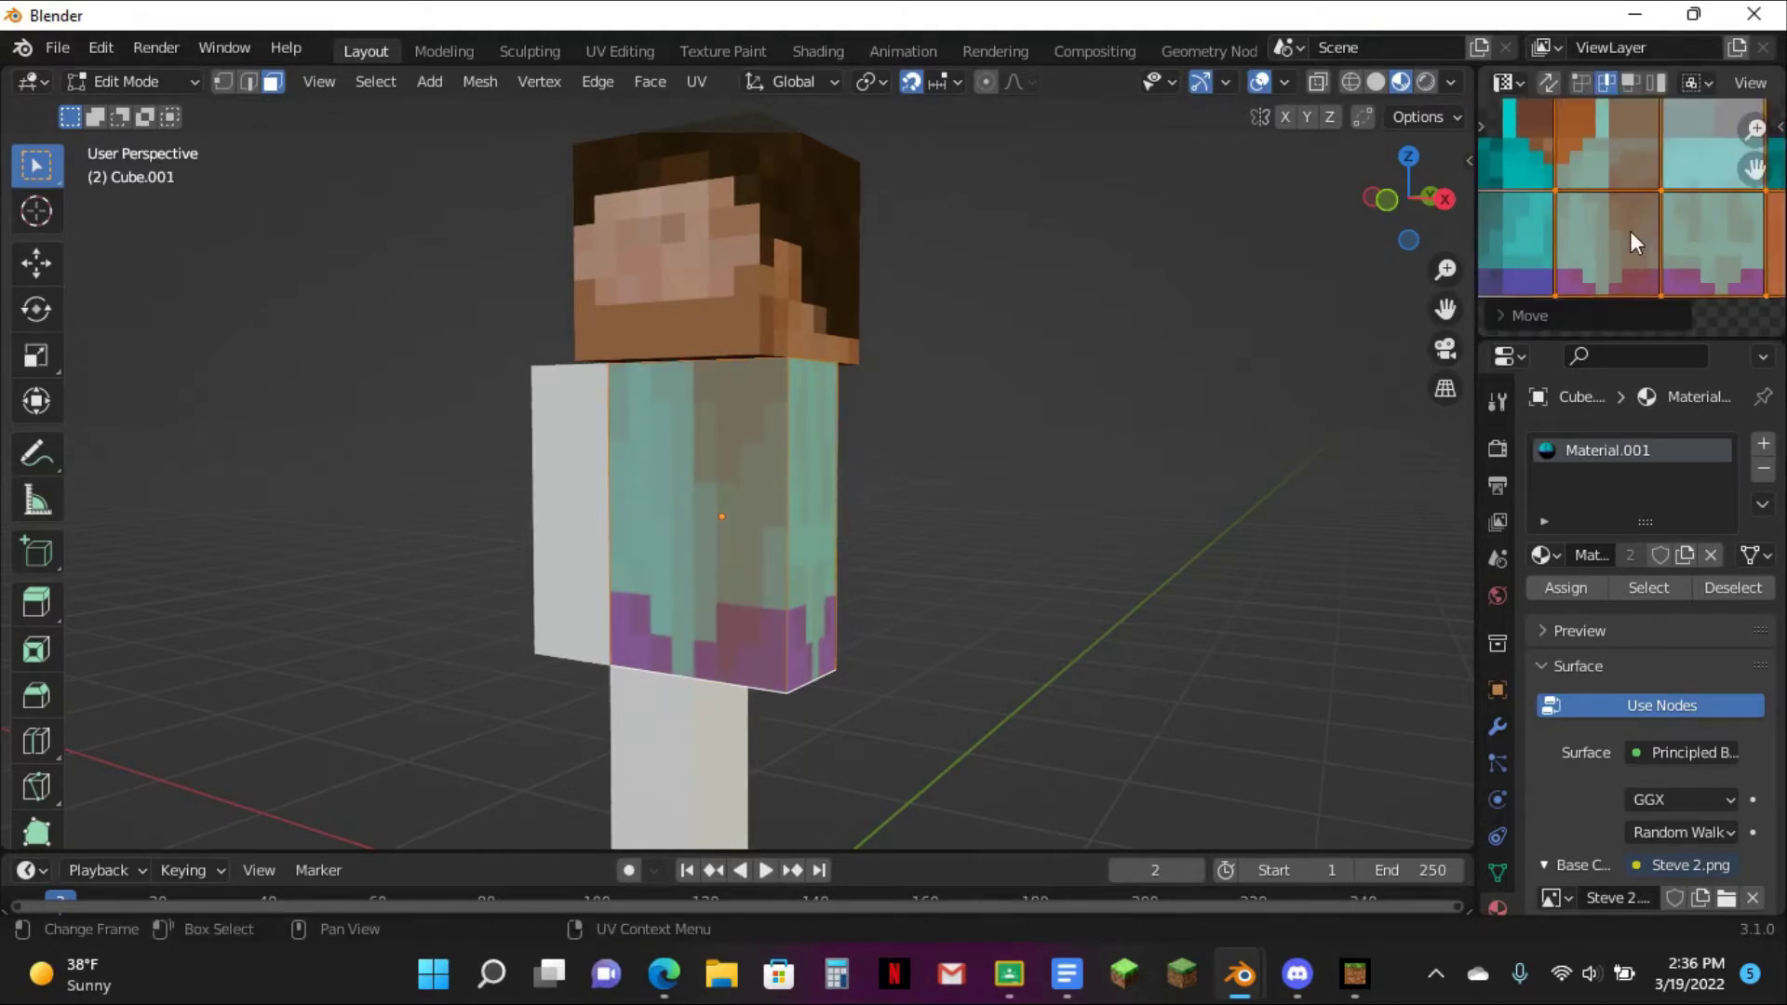
pyautogui.moveTo(1638, 228); pyautogui.dragTo(1732, 234, button='middle')
pyautogui.press('g')
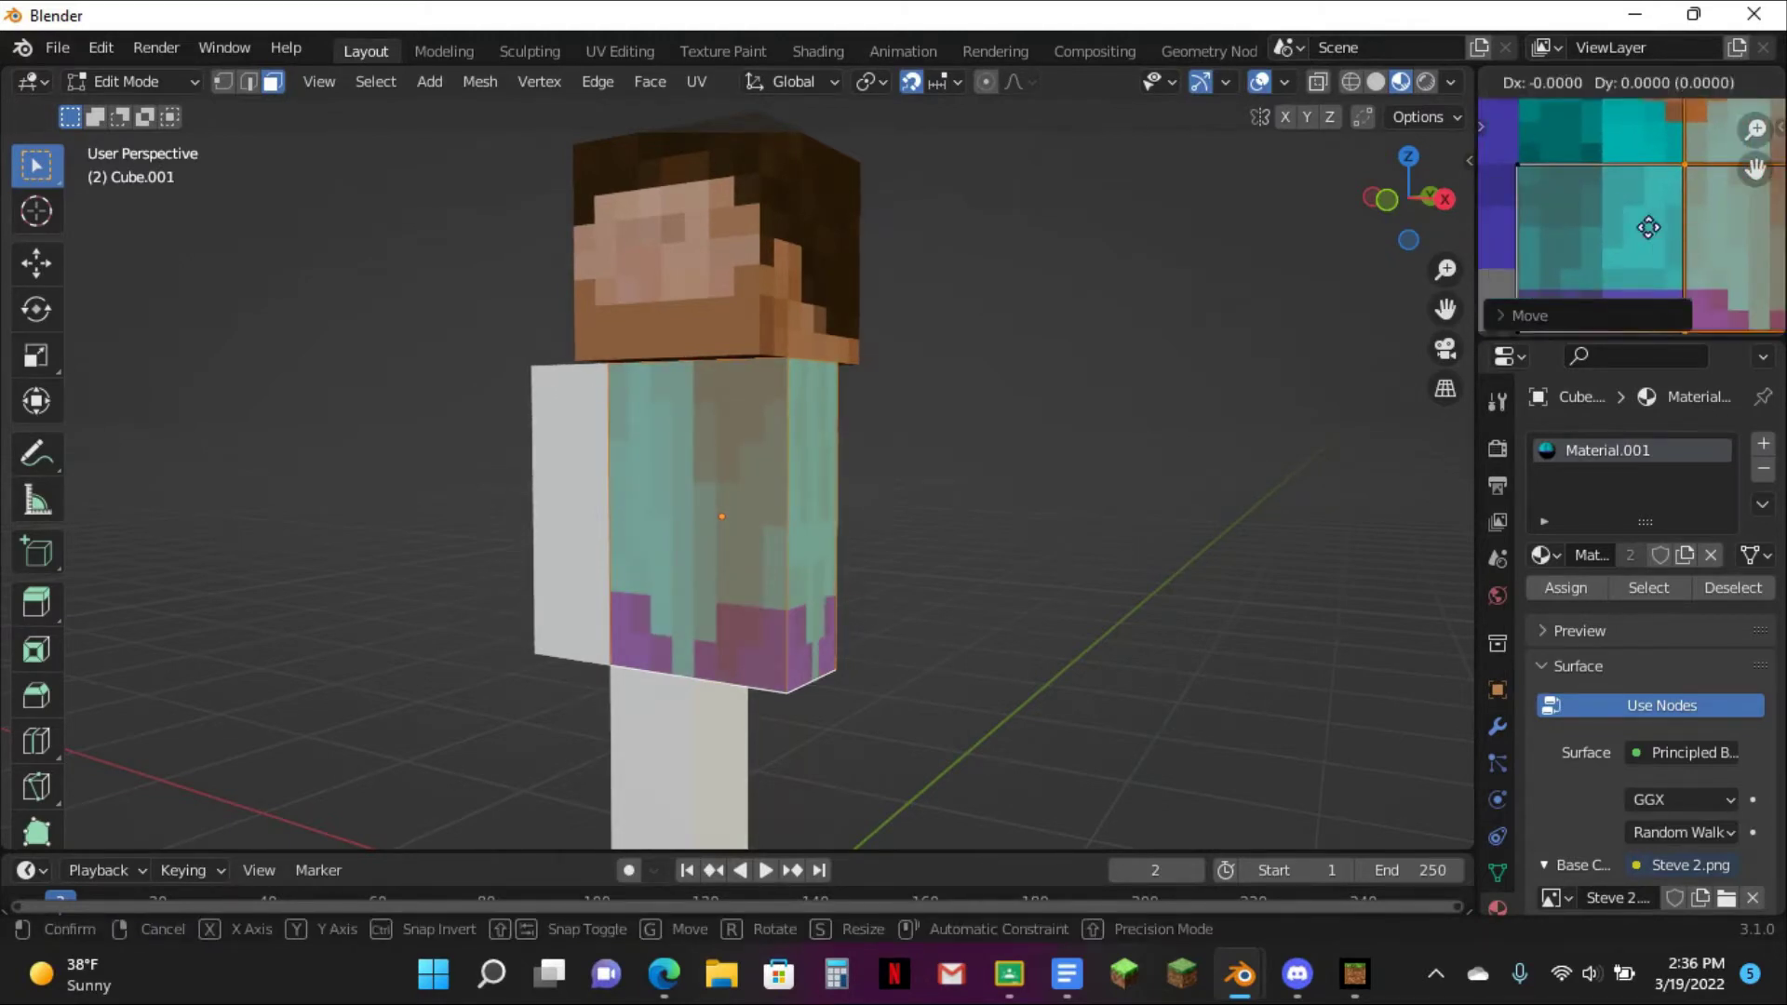
pyautogui.click(1589, 237)
# - Select the torso's front, side and back UVs and move them up by 0.0625 to line up with the skin's shirt
pyautogui.scroll(-5, 1582, 231)
pyautogui.moveTo(1531, 172); pyautogui.dragTo(1786, 397)
pyautogui.scroll(5, 1706, 209)
pyautogui.scroll(1, 1700, 161)
pyautogui.moveTo(1755, 166); pyautogui.dragTo(1737, 56)
pyautogui.press('g')
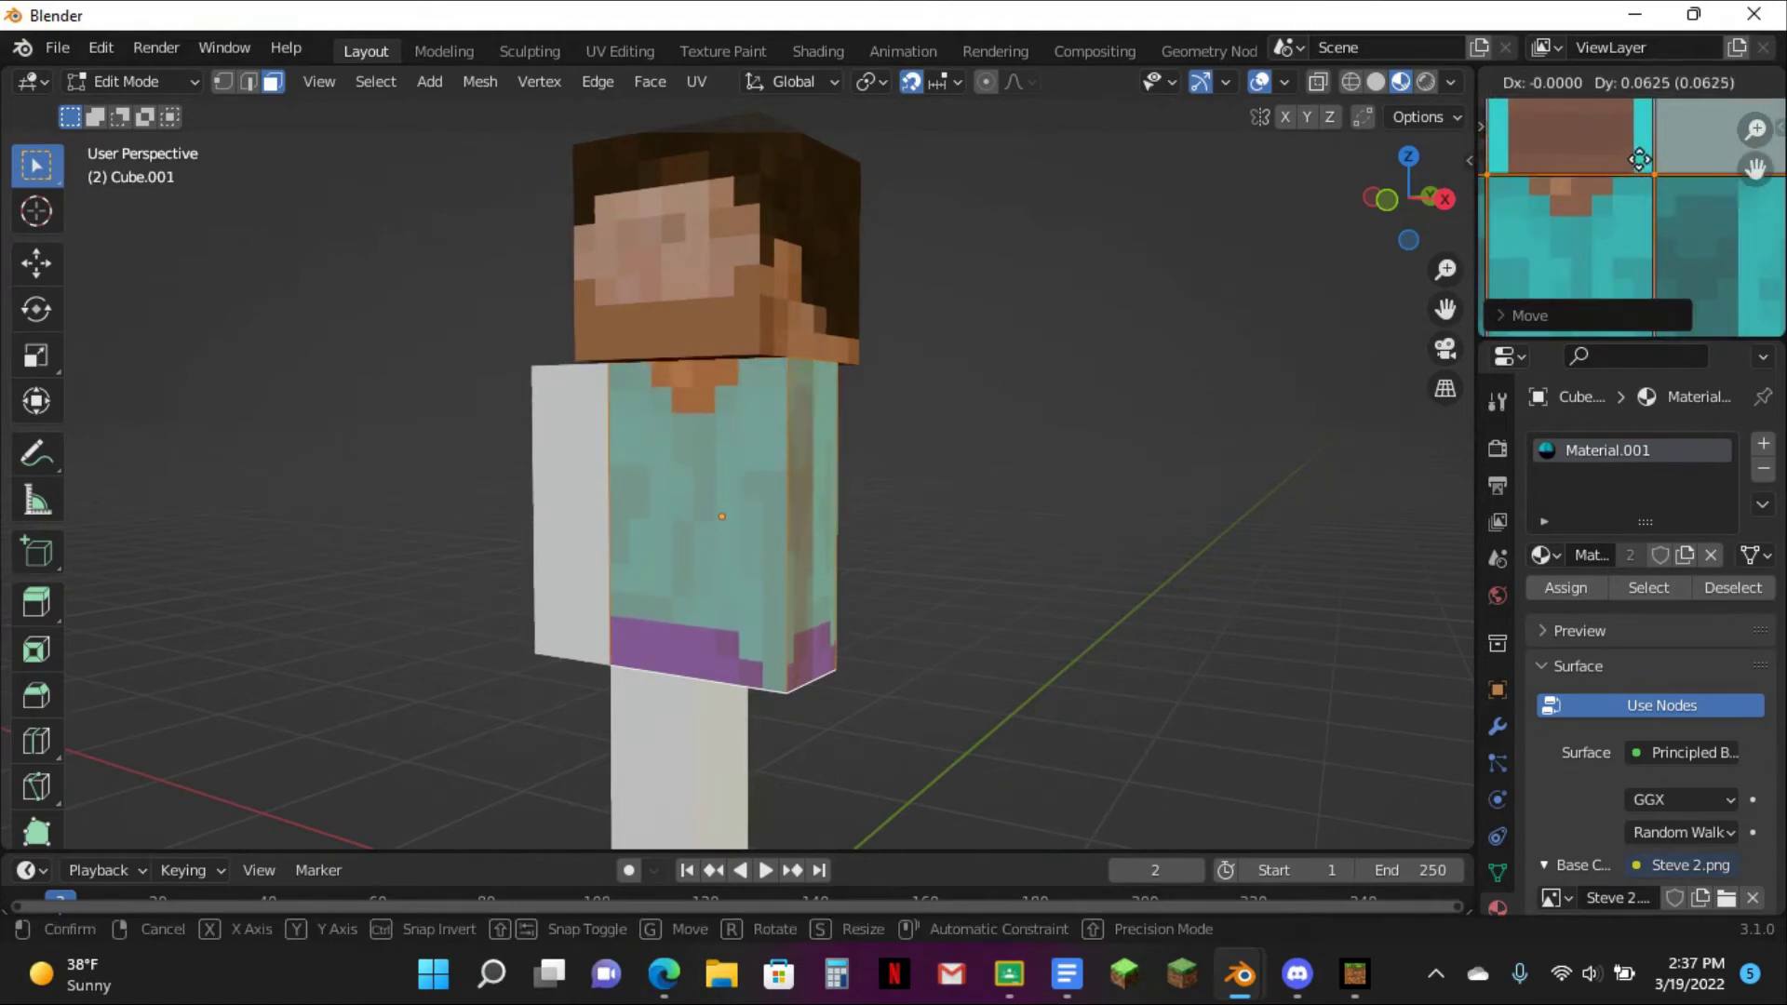
pyautogui.click(1639, 163)
pyautogui.moveTo(1634, 171); pyautogui.dragTo(1727, 219, button='middle')
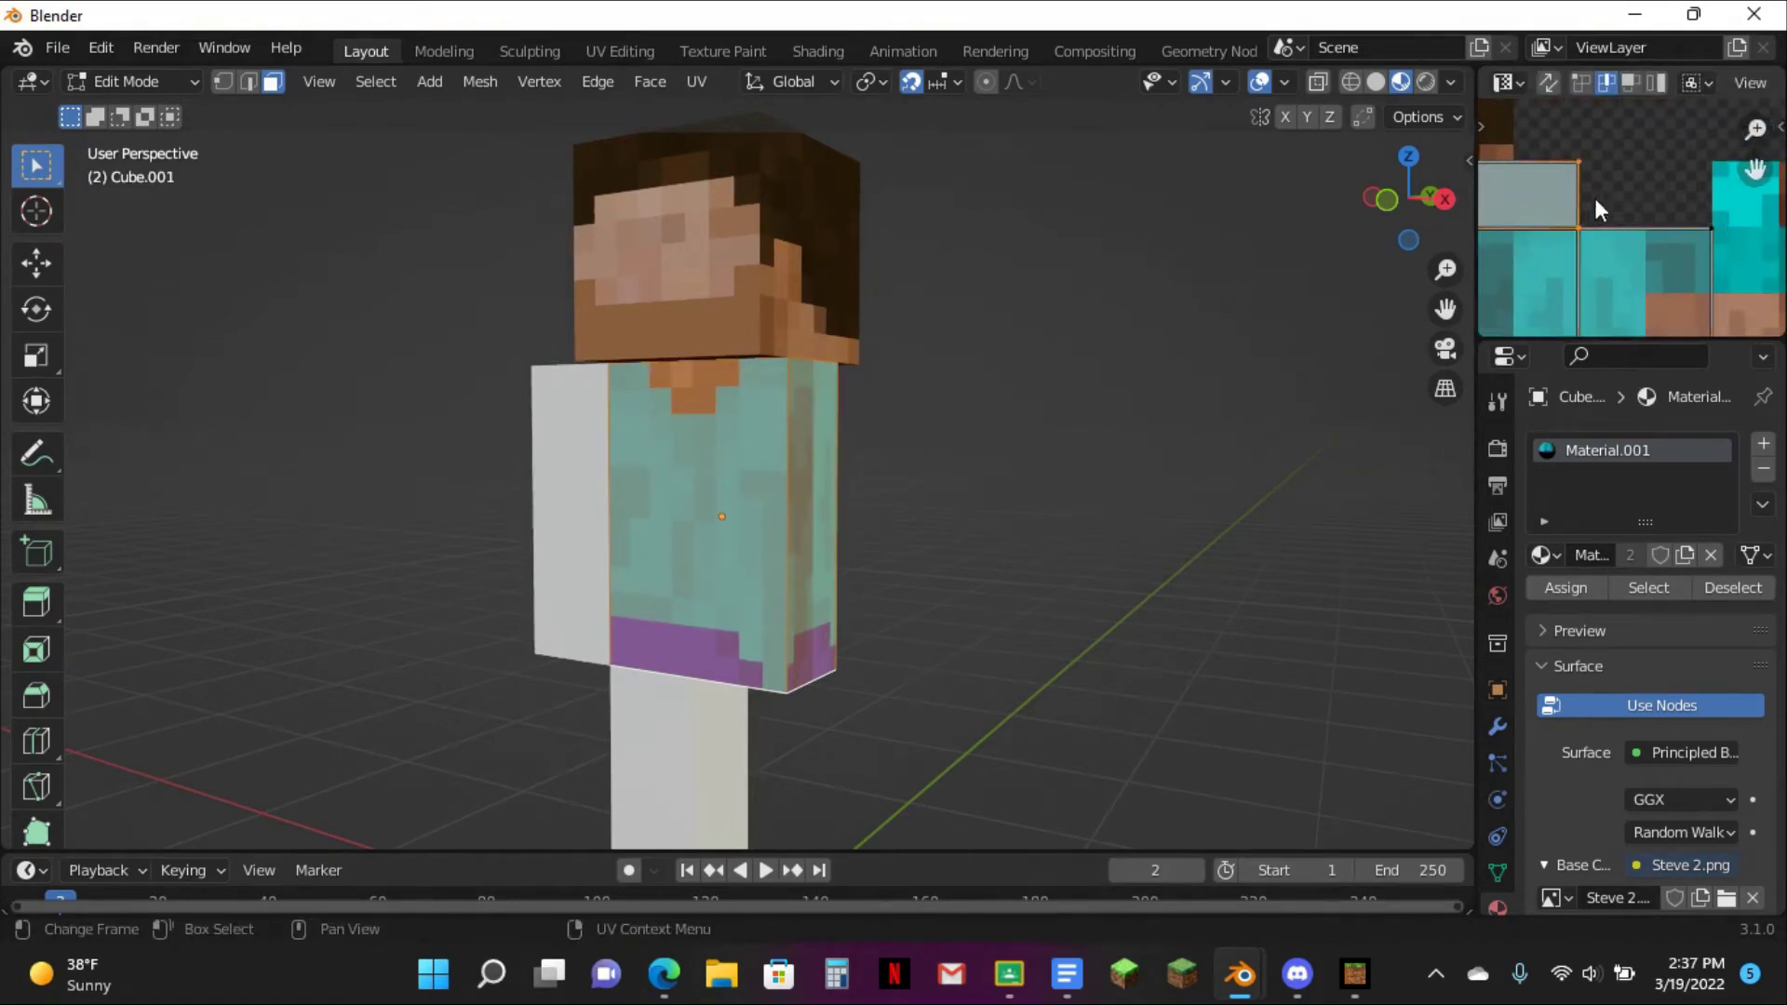
# - Shift the UV edges beyond the torso's second side strip left so that the side and back fit the skin's shirt
pyautogui.scroll(-3, 1638, 200)
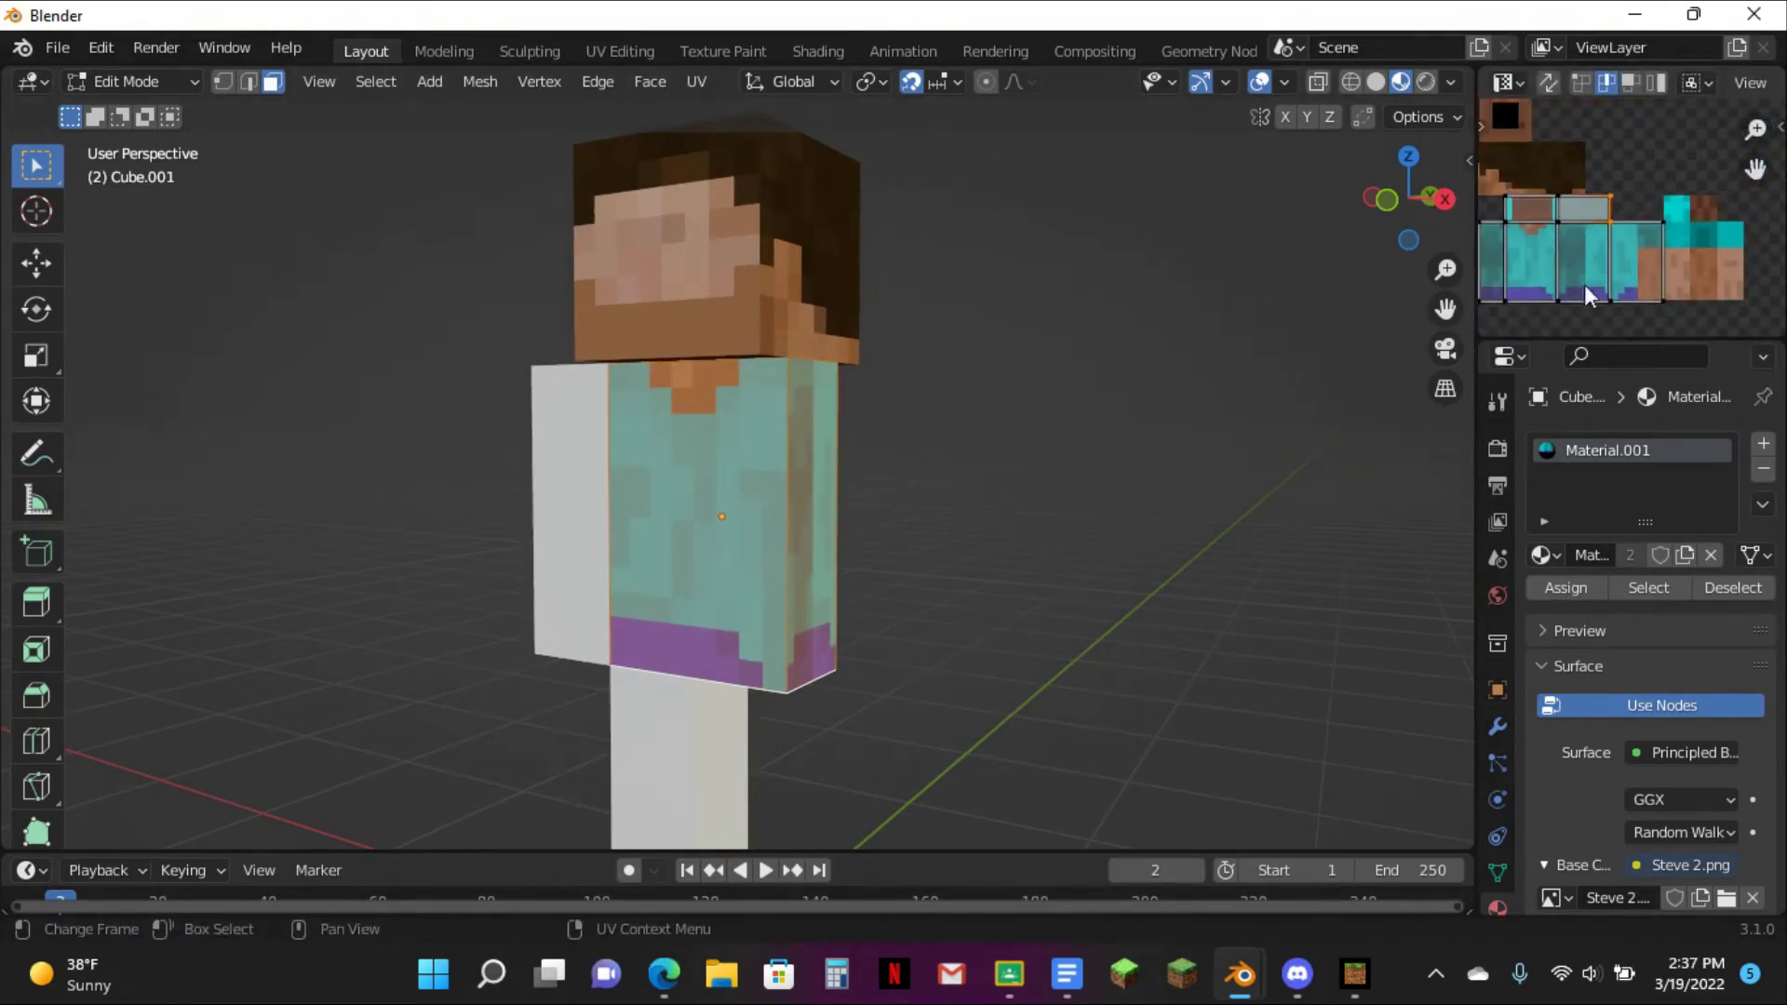
pyautogui.scroll(3, 1690, 270)
pyautogui.moveTo(1697, 255); pyautogui.dragTo(1703, 182, button='middle')
pyautogui.press('g')
pyautogui.click(1644, 193)
pyautogui.scroll(1, 1692, 209)
pyautogui.press('g')
pyautogui.click(1634, 220)
pyautogui.scroll(2, 1582, 221)
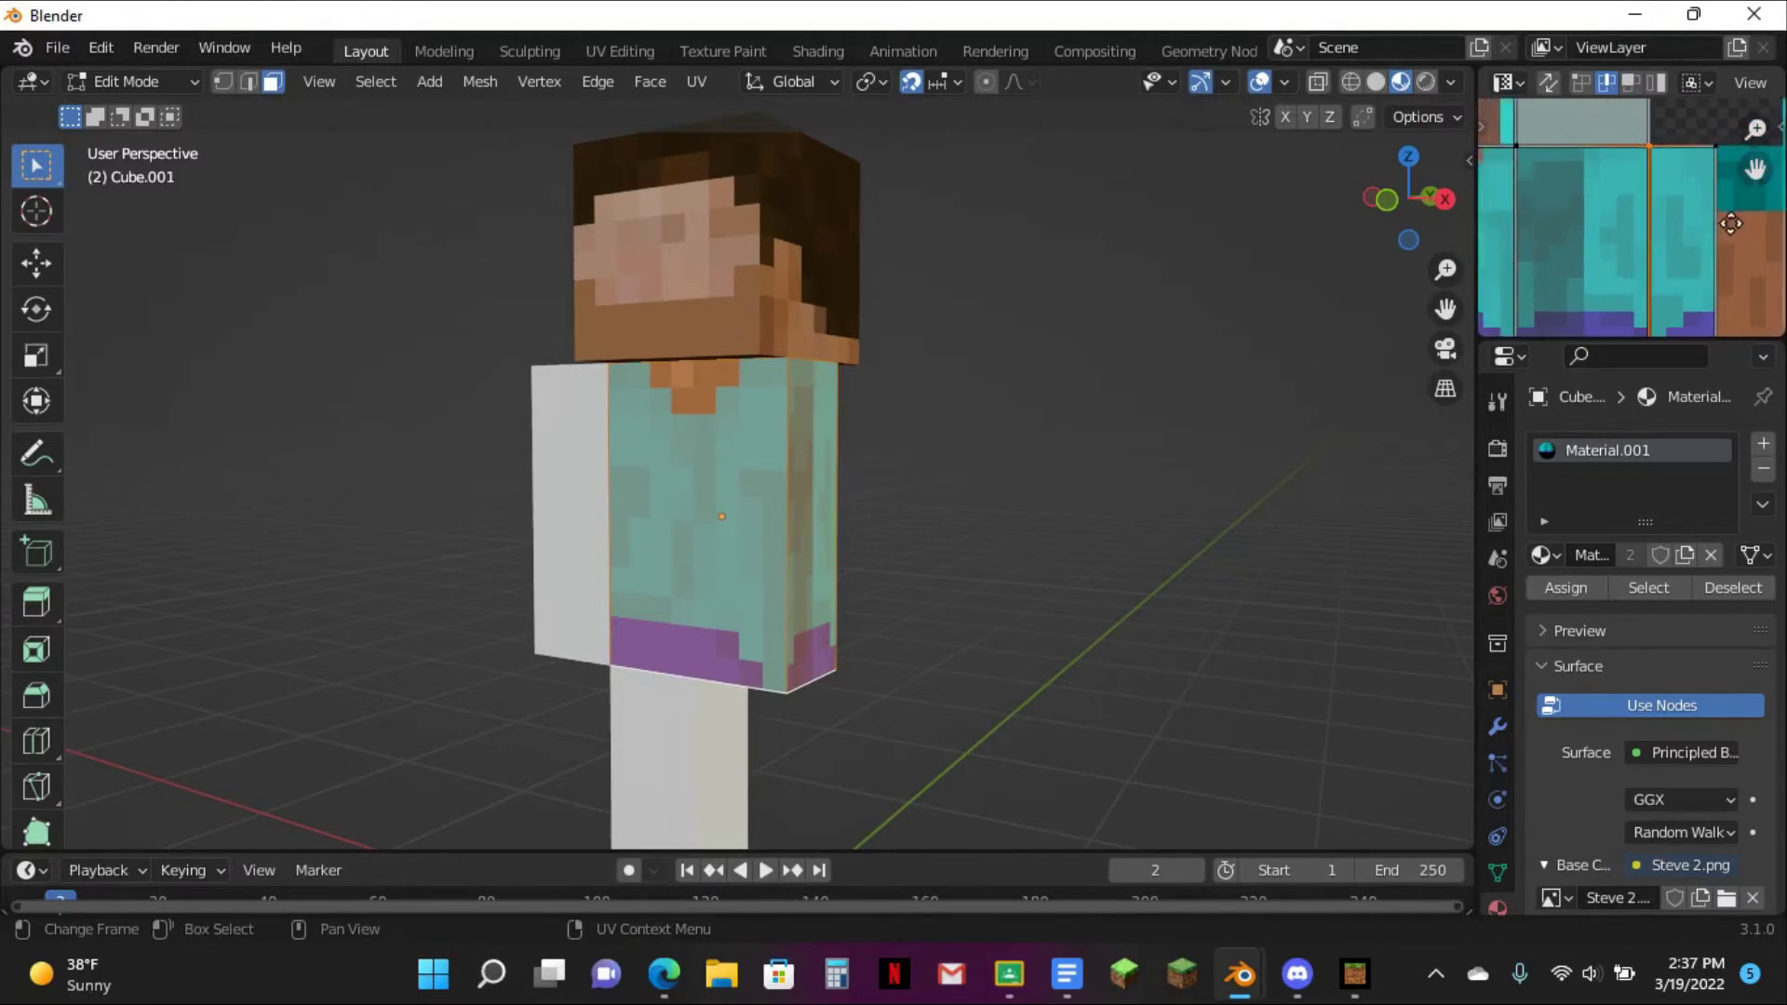
pyautogui.press('g')
pyautogui.click(1627, 236)
pyautogui.scroll(-2, 1675, 224)
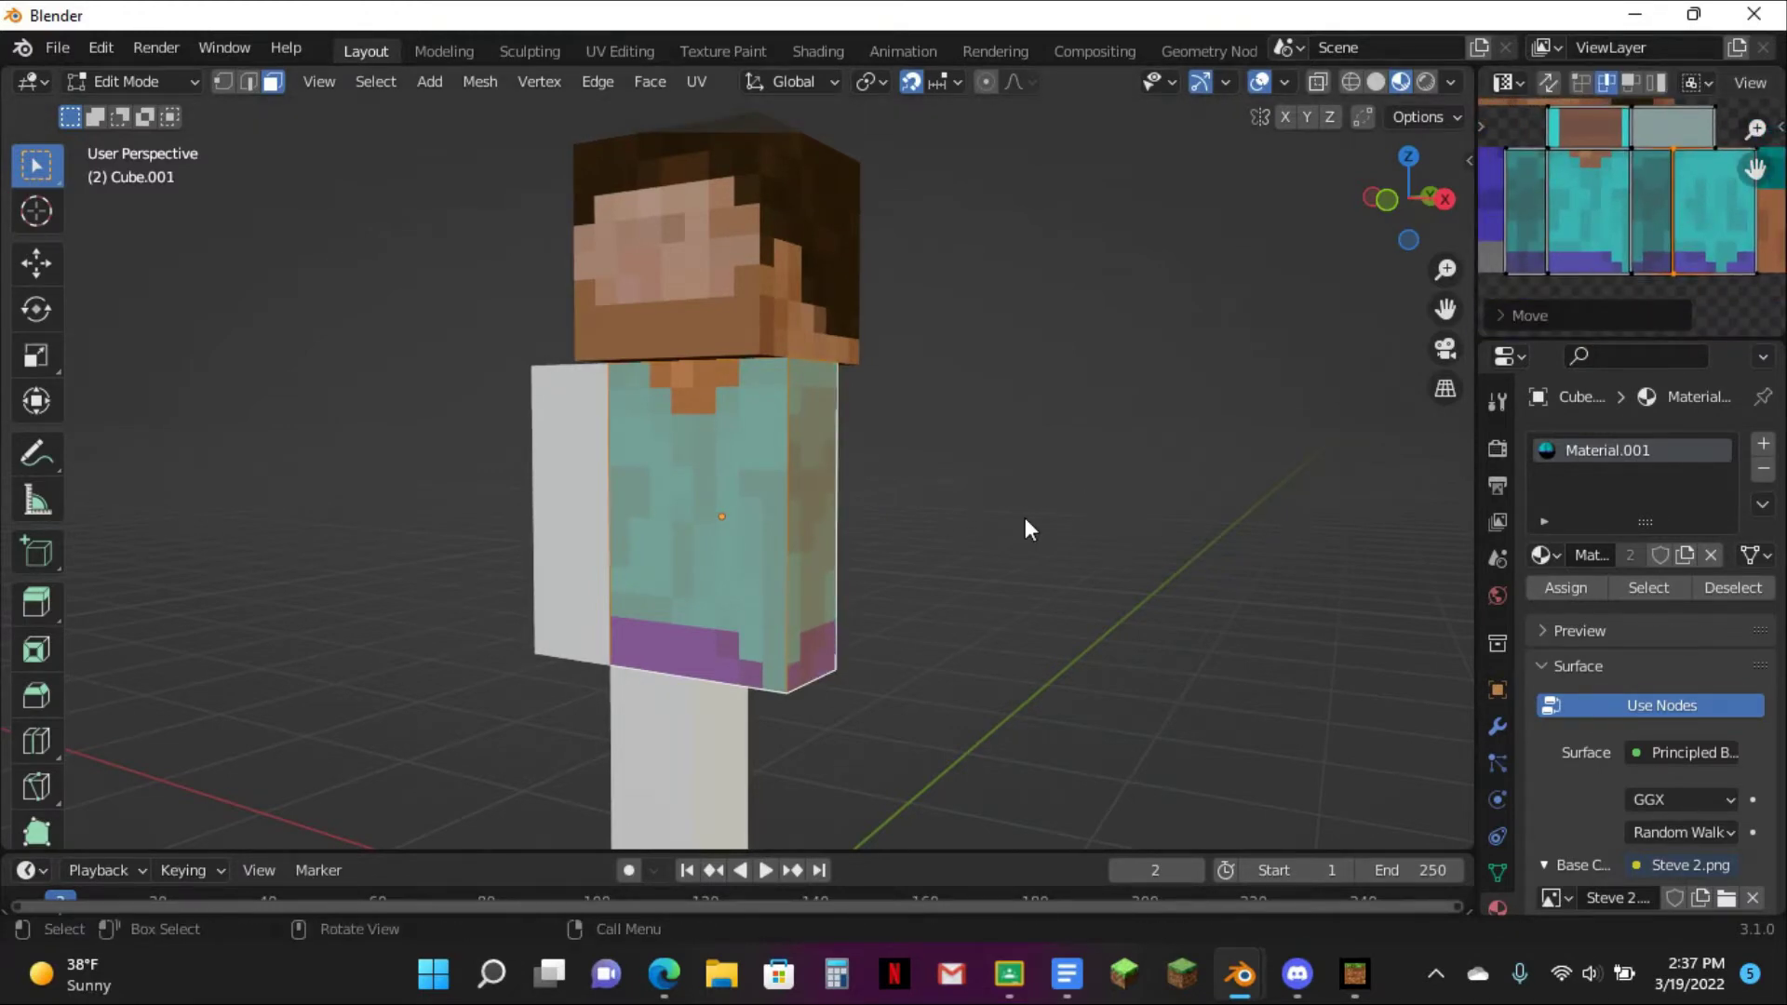
# - Return to Object Mode and delete the untextured arm block beside the torso
pyautogui.press('Tab')
pyautogui.moveTo(981, 515)
pyautogui.mouseDown(button='middle')
pyautogui.moveTo(570, 347)
pyautogui.moveTo(539, 484)
pyautogui.moveTo(991, 498)
pyautogui.mouseUp(button='middle')
pyautogui.click(588, 447)
pyautogui.press('x')
pyautogui.click(589, 449)
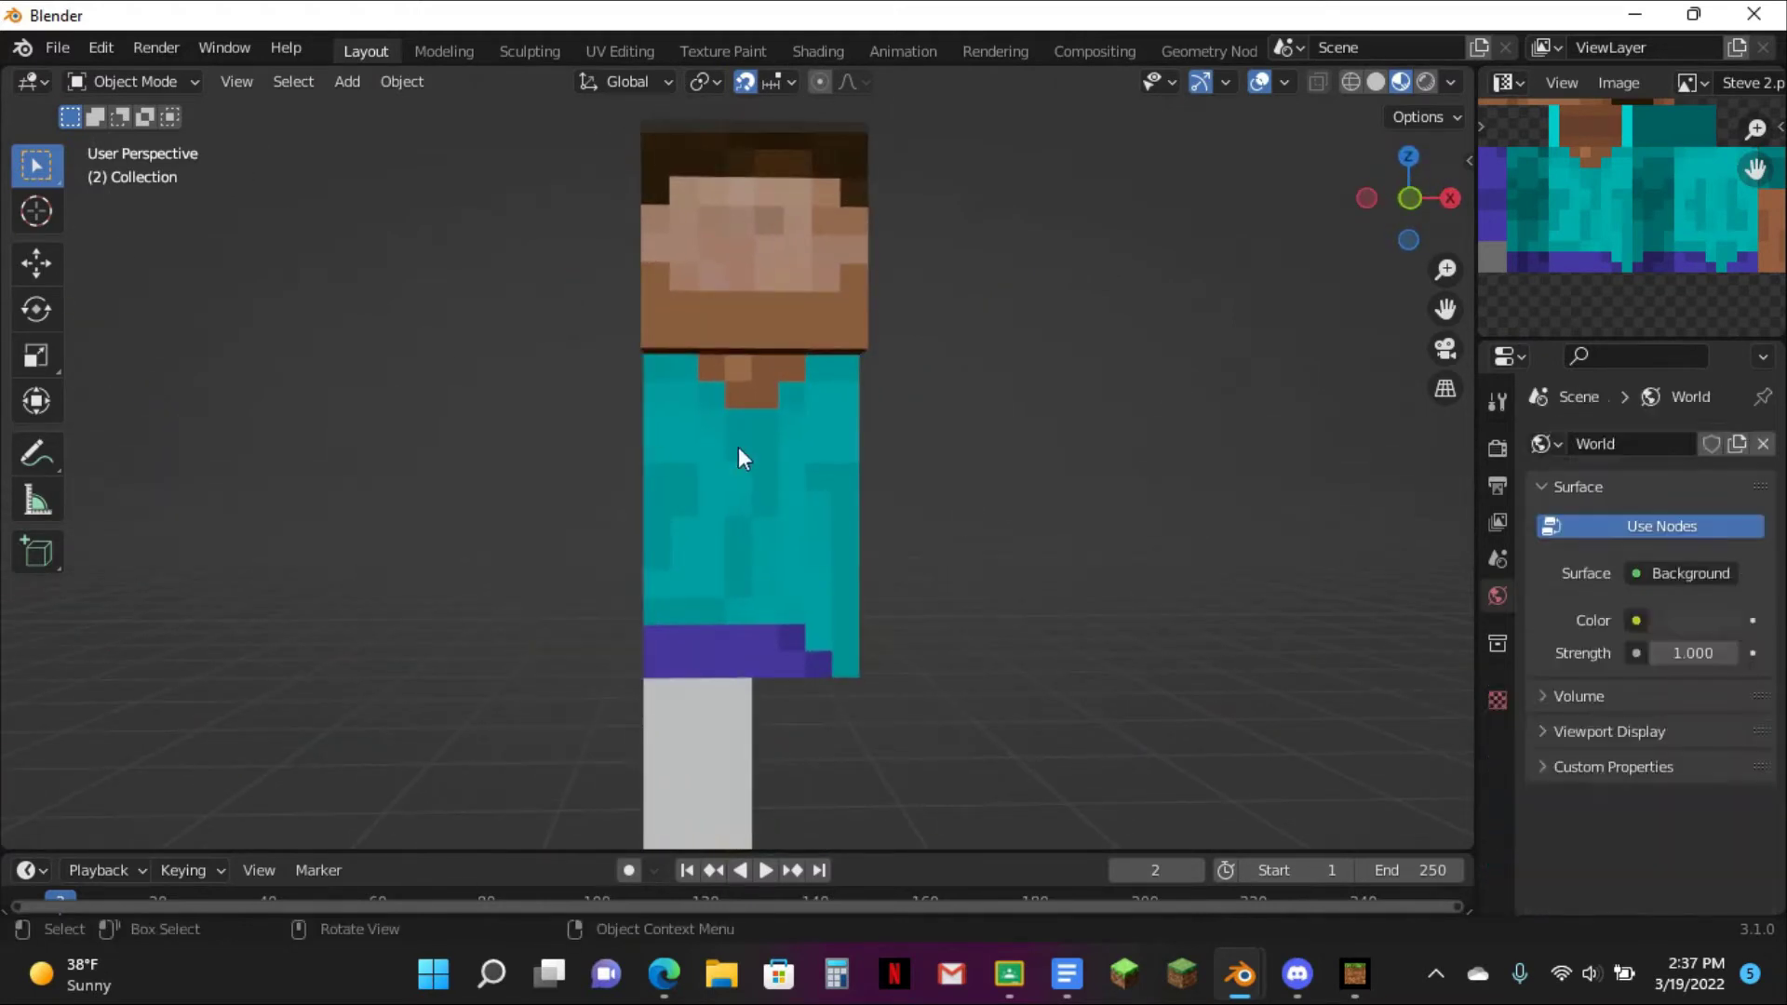
# - In front view, duplicate the textured torso and place the copy directly beside it at X -0.8 m
pyautogui.click(739, 449)
pyautogui.click(1411, 208)
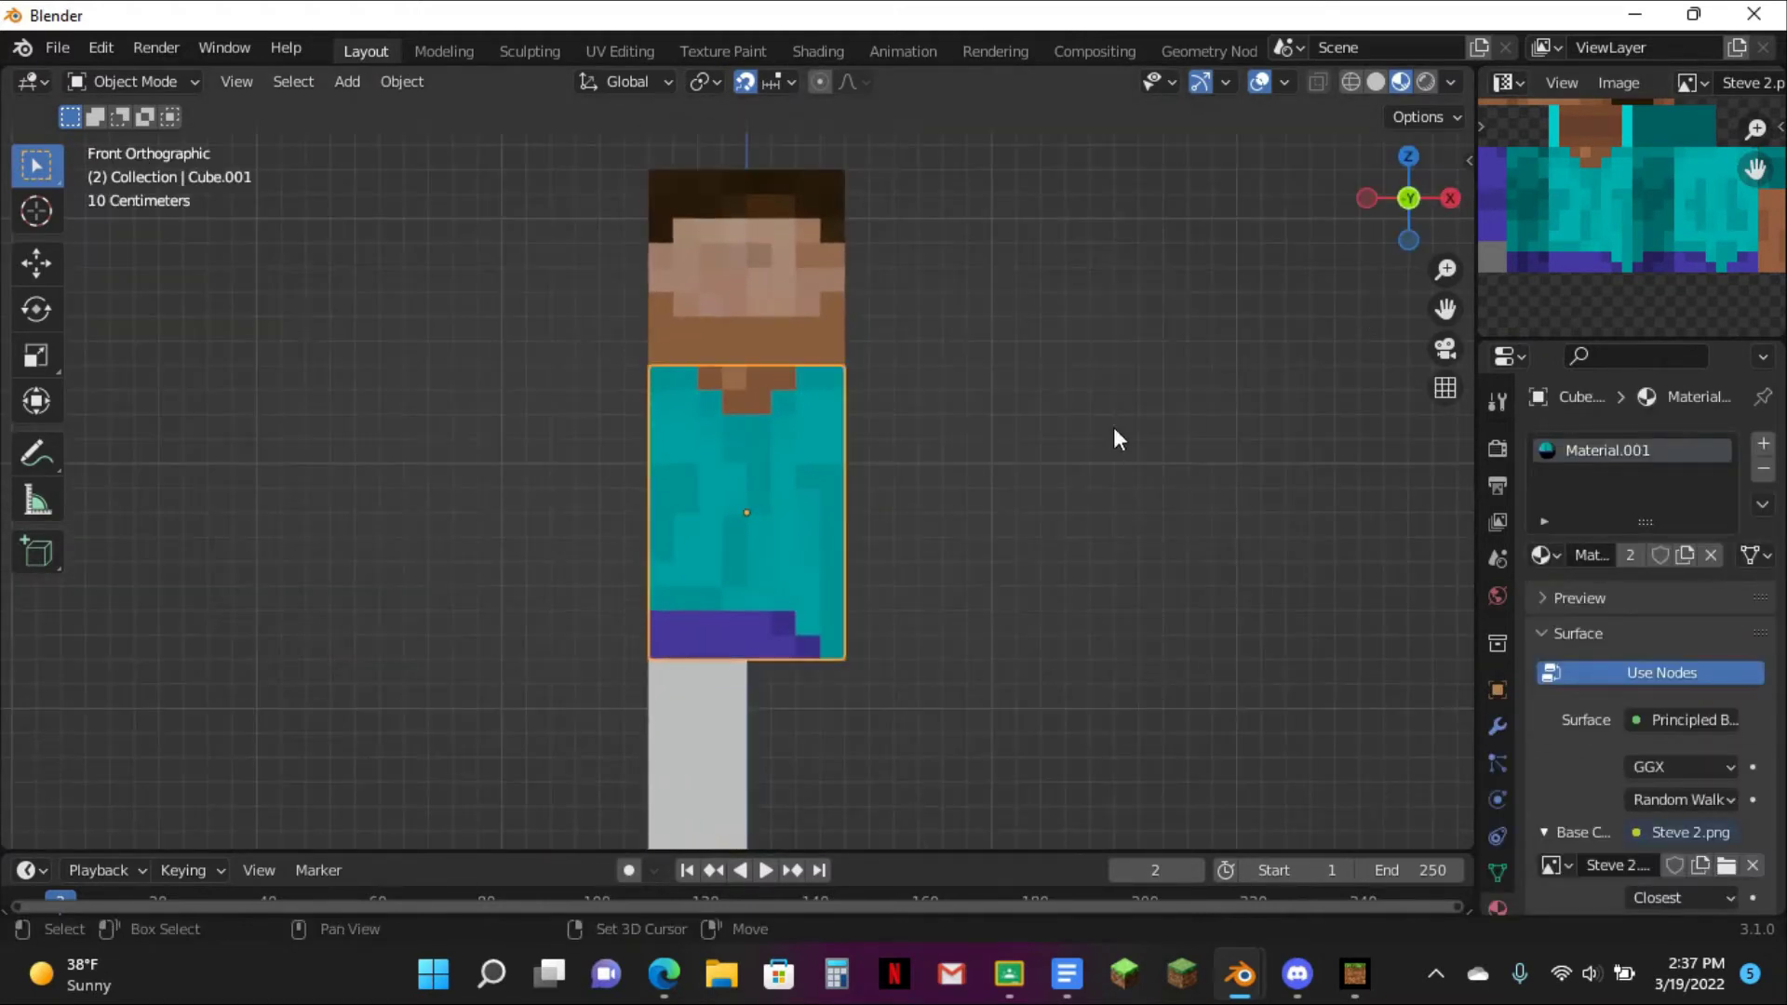
pyautogui.hotkey('shift', 'd')
pyautogui.click(912, 428)
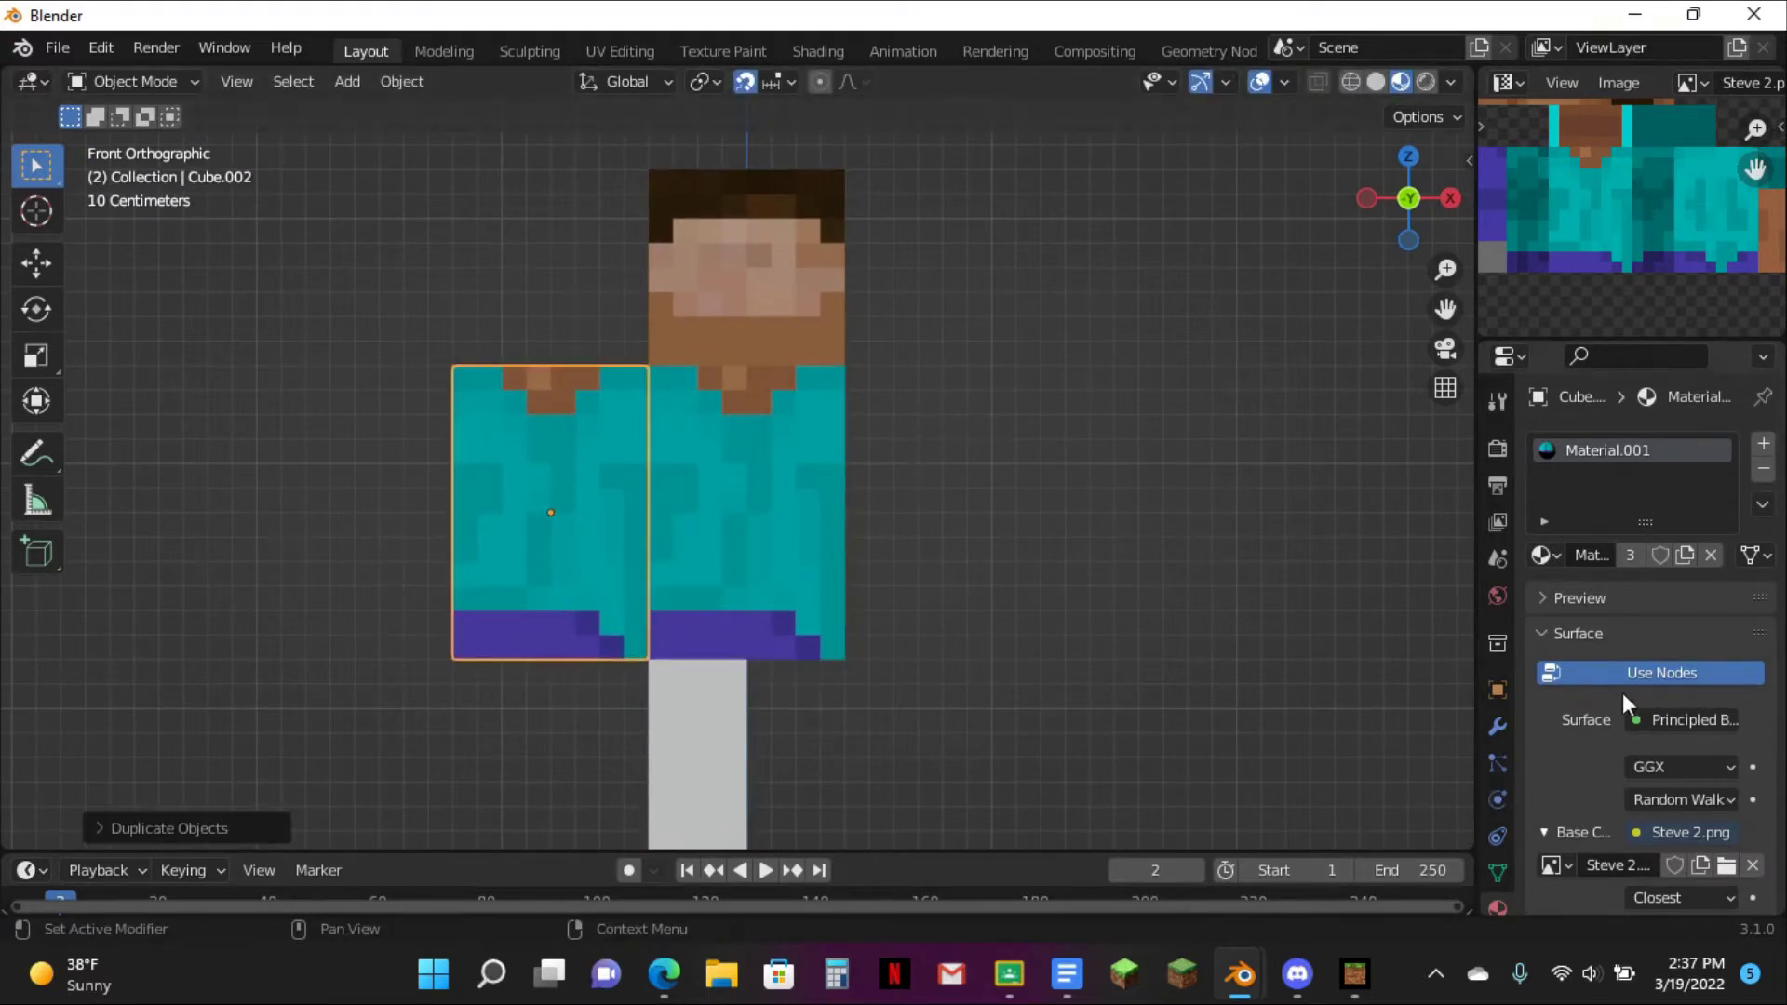
# - Scale the duplicate along X to 0.2 and place it against the torso as an arm at X -0.6 m, Z 1.8 m
pyautogui.click(1497, 690)
pyautogui.press('s')
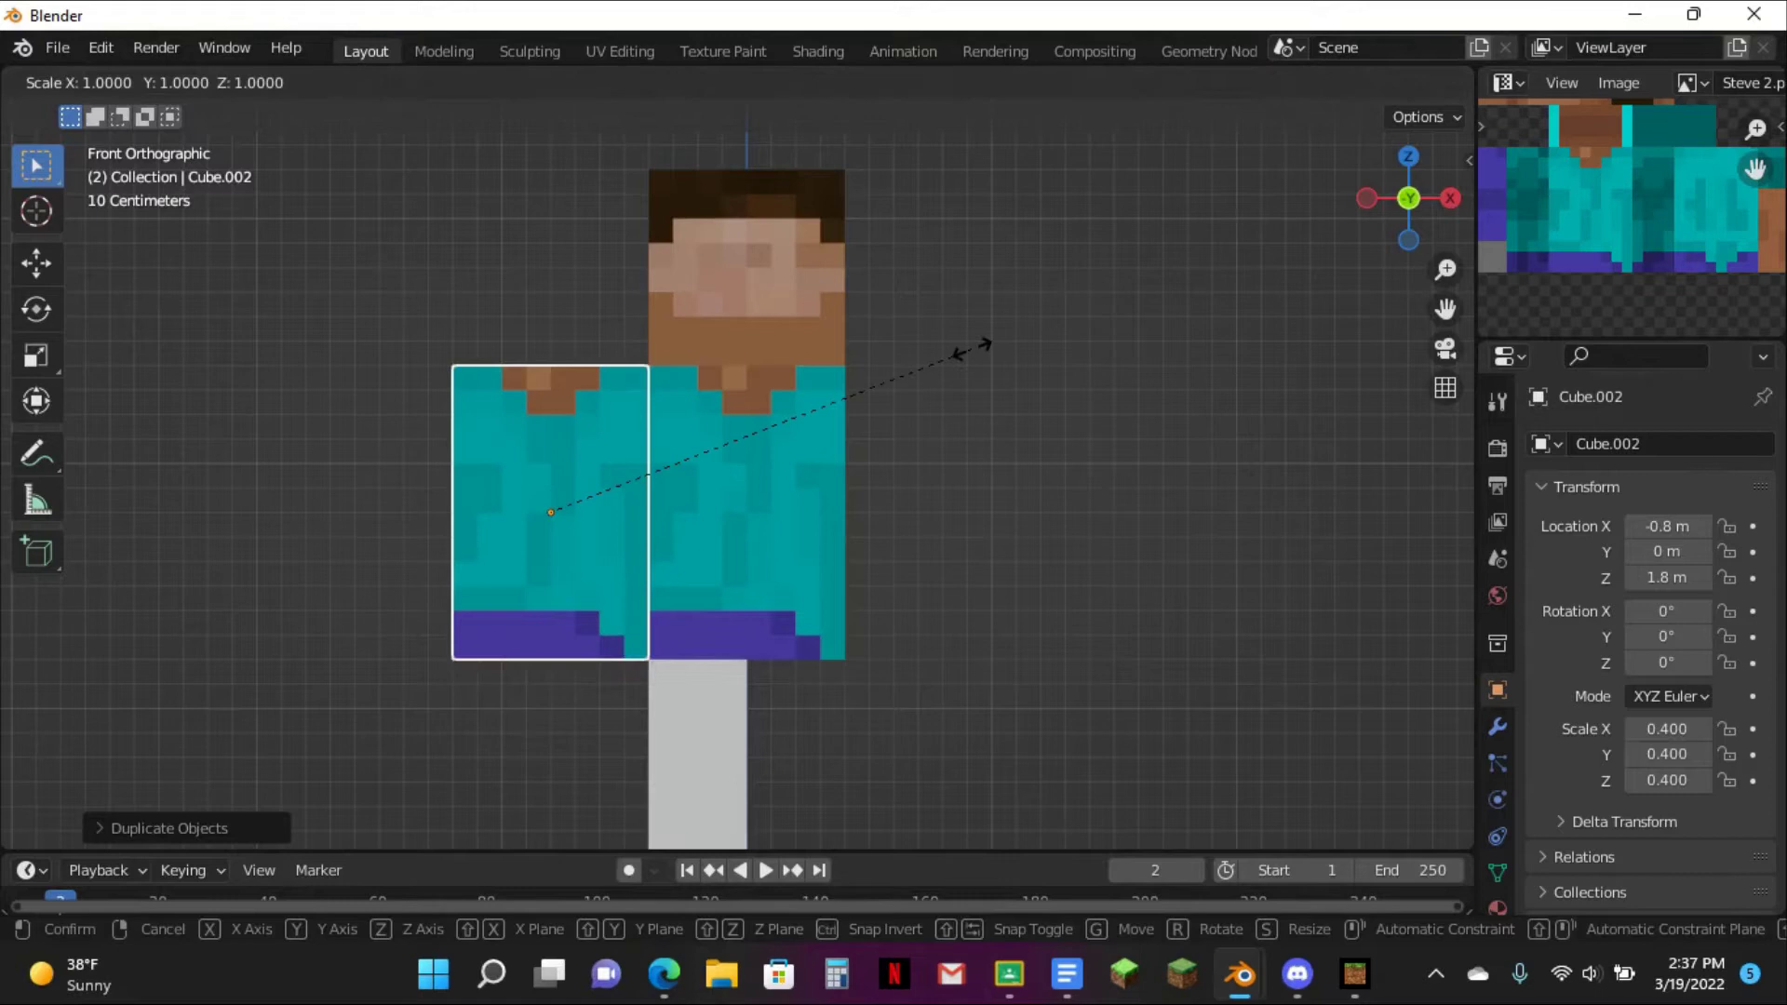
pyautogui.press('x')
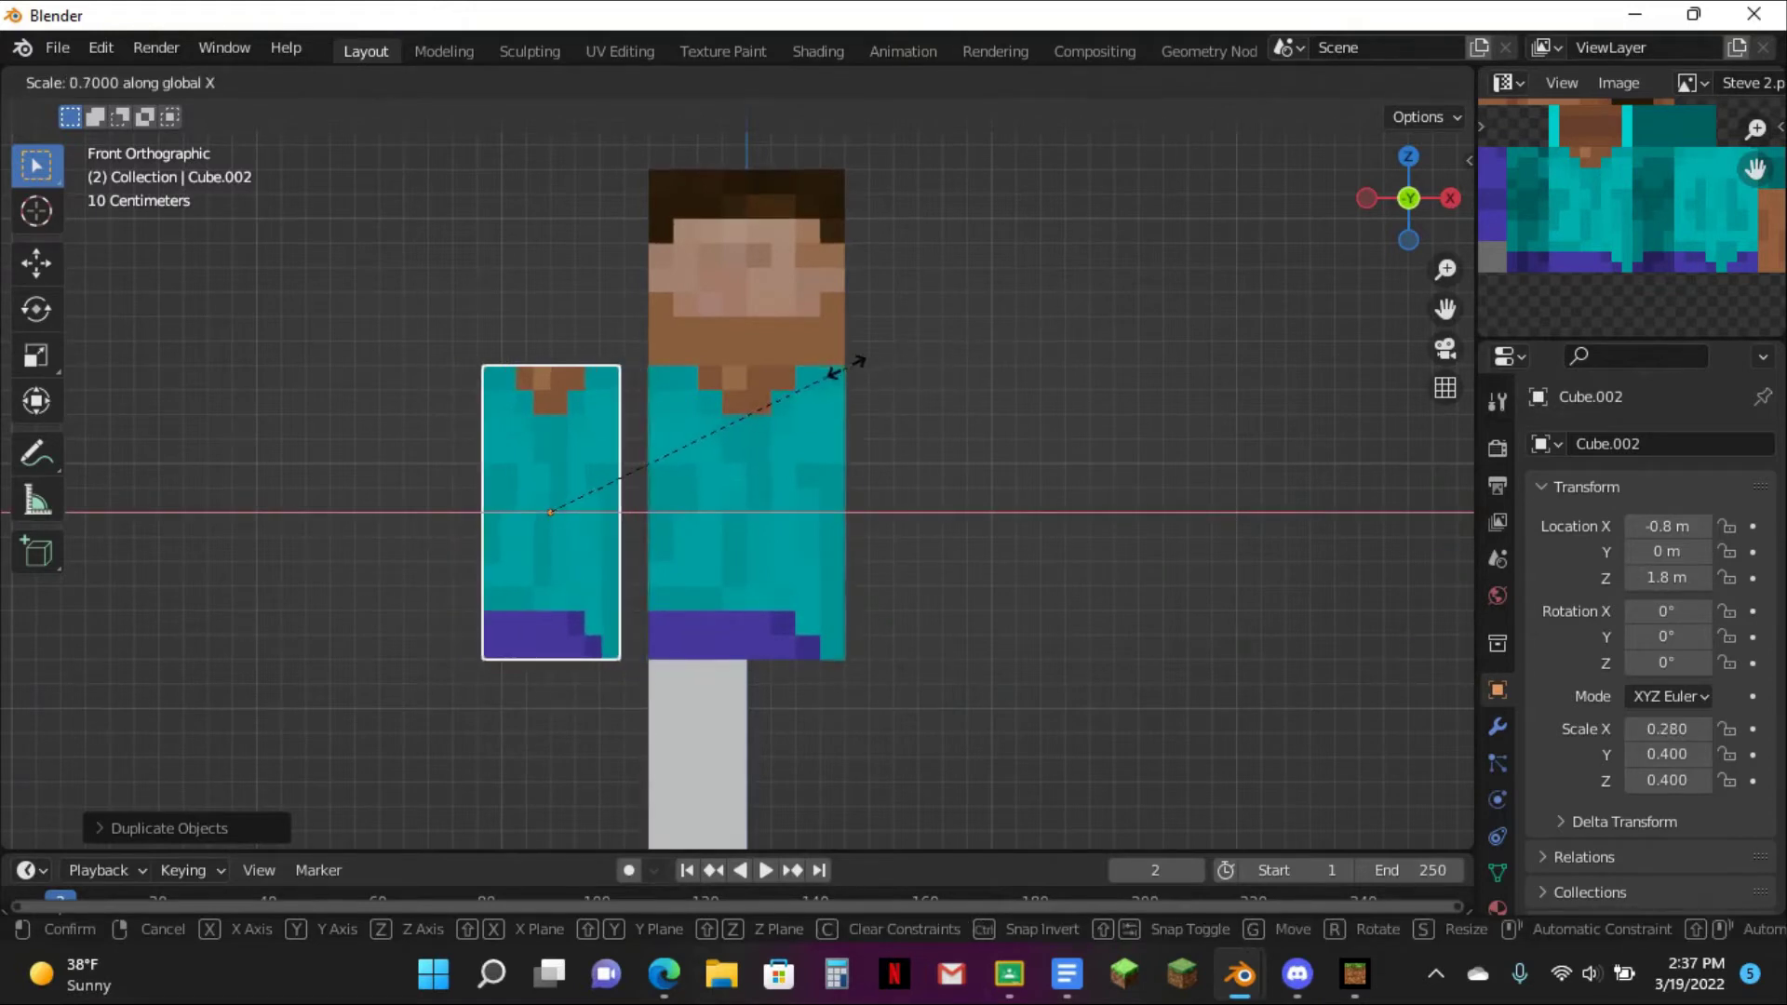
pyautogui.click(735, 391)
pyautogui.scroll(-3, 801, 363)
pyautogui.press('g')
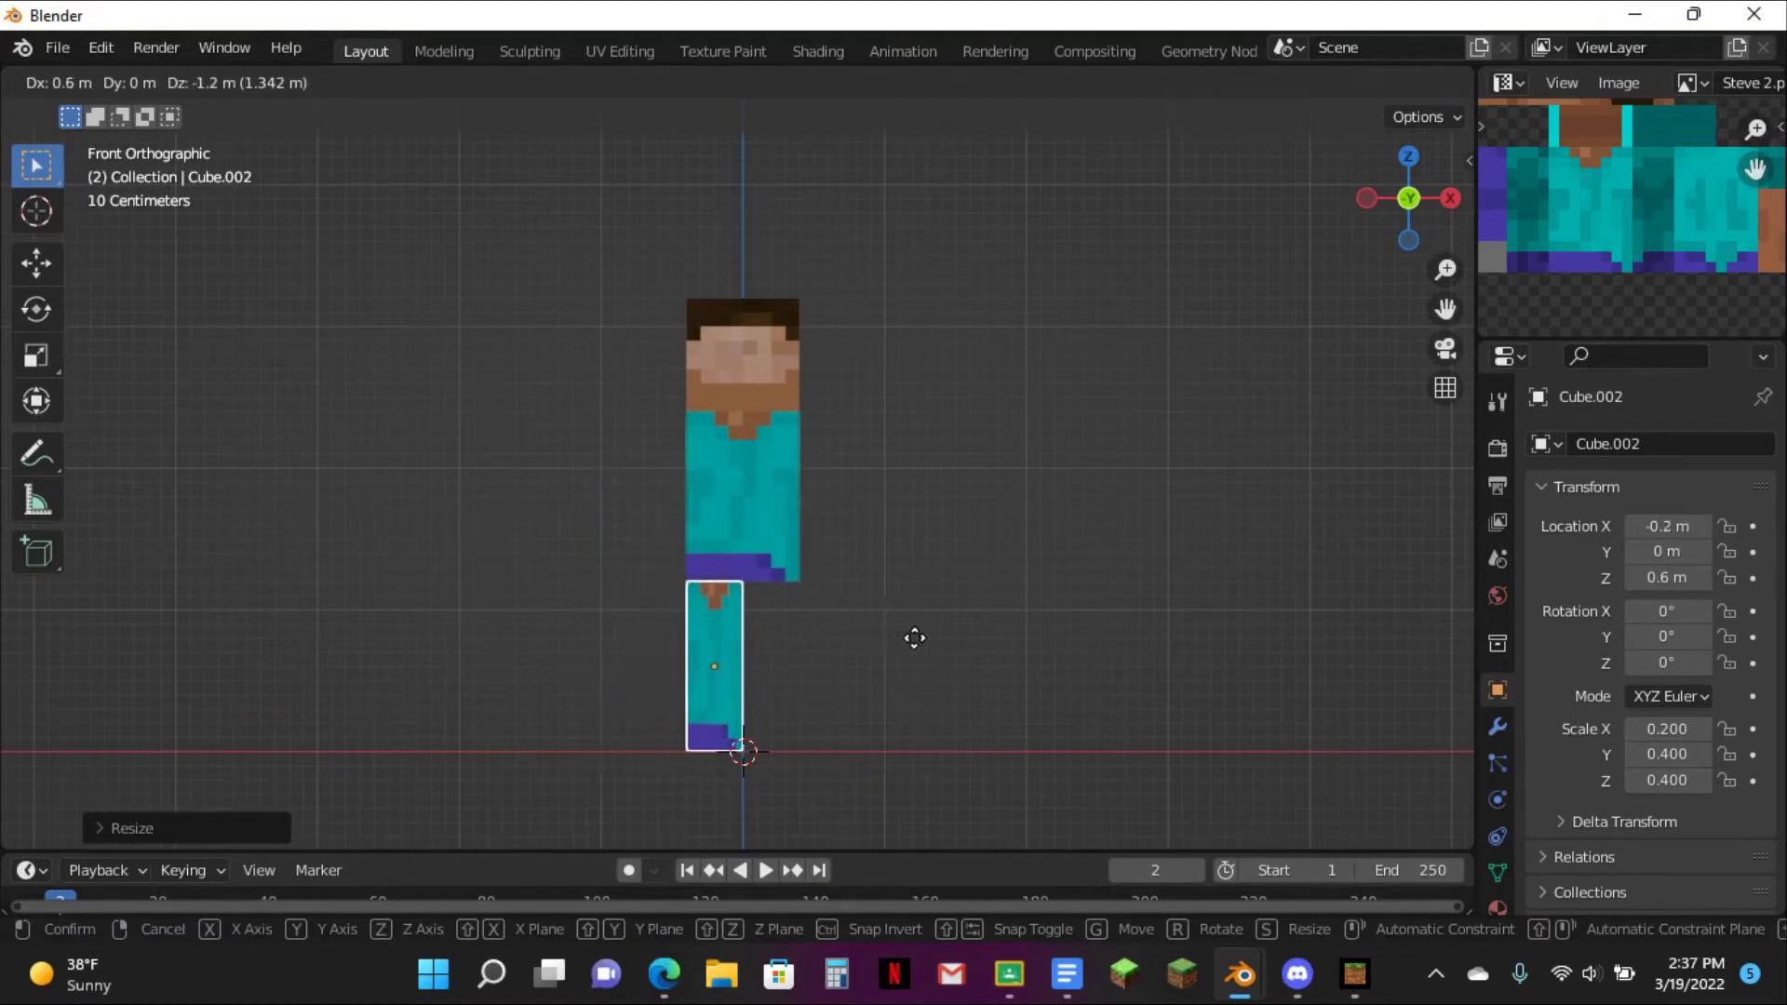
pyautogui.click(854, 463)
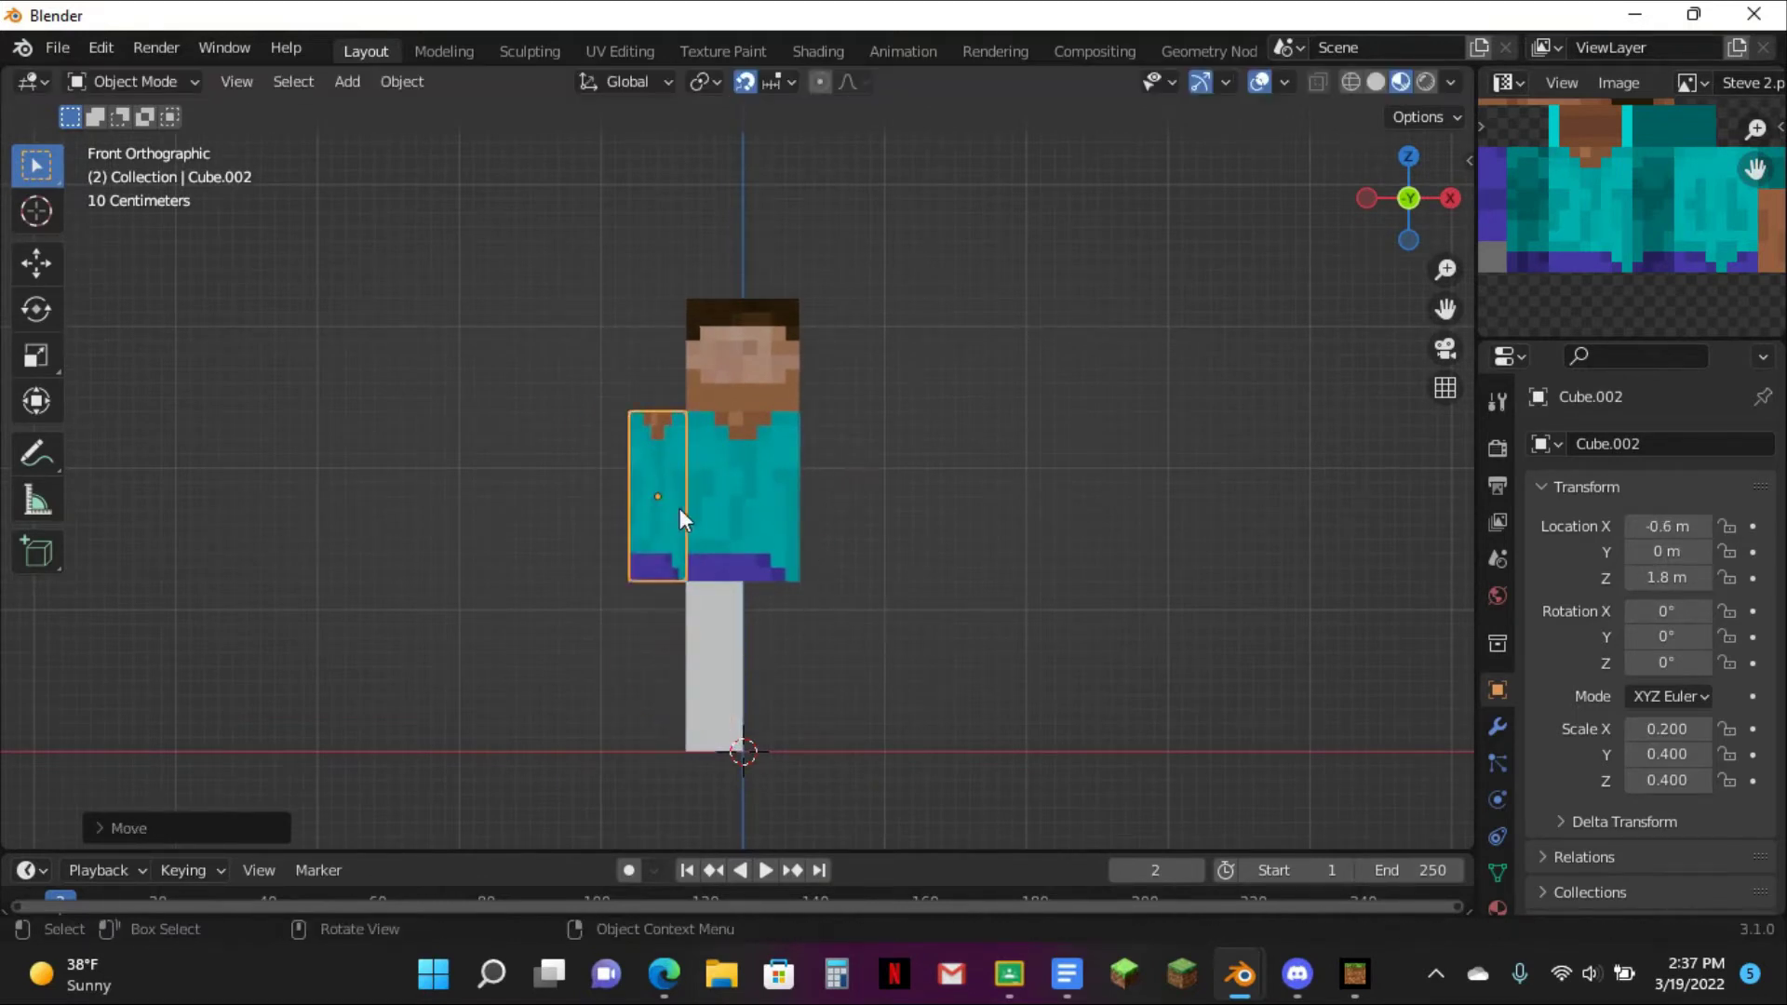
# - In Edit Mode, select all of the arm's faces and move their UVs onto the skin's arm area
pyautogui.scroll(4, 681, 508)
pyautogui.press('Tab')
pyautogui.press('a')
pyautogui.scroll(-4, 1737, 185)
pyautogui.moveTo(1712, 177); pyautogui.dragTo(1594, 192, button='middle')
pyautogui.scroll(2, 1594, 192)
pyautogui.press('h')
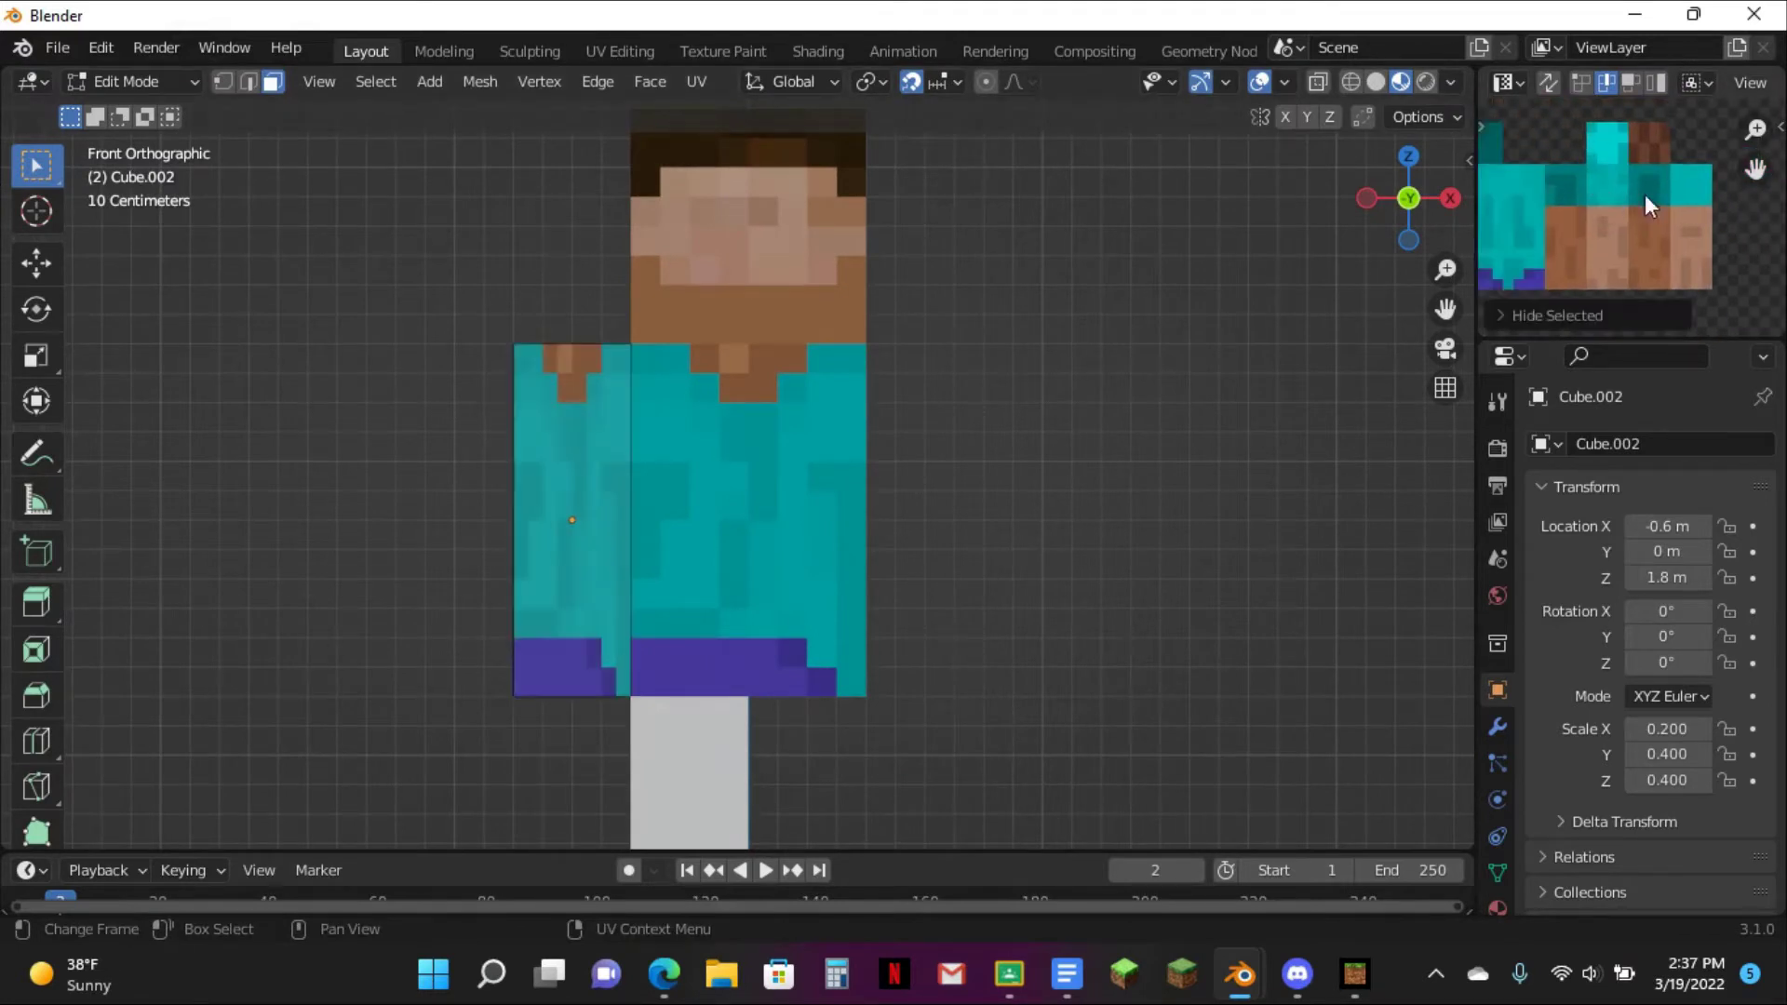
pyautogui.hotkey('alt', 'h')
pyautogui.press('g')
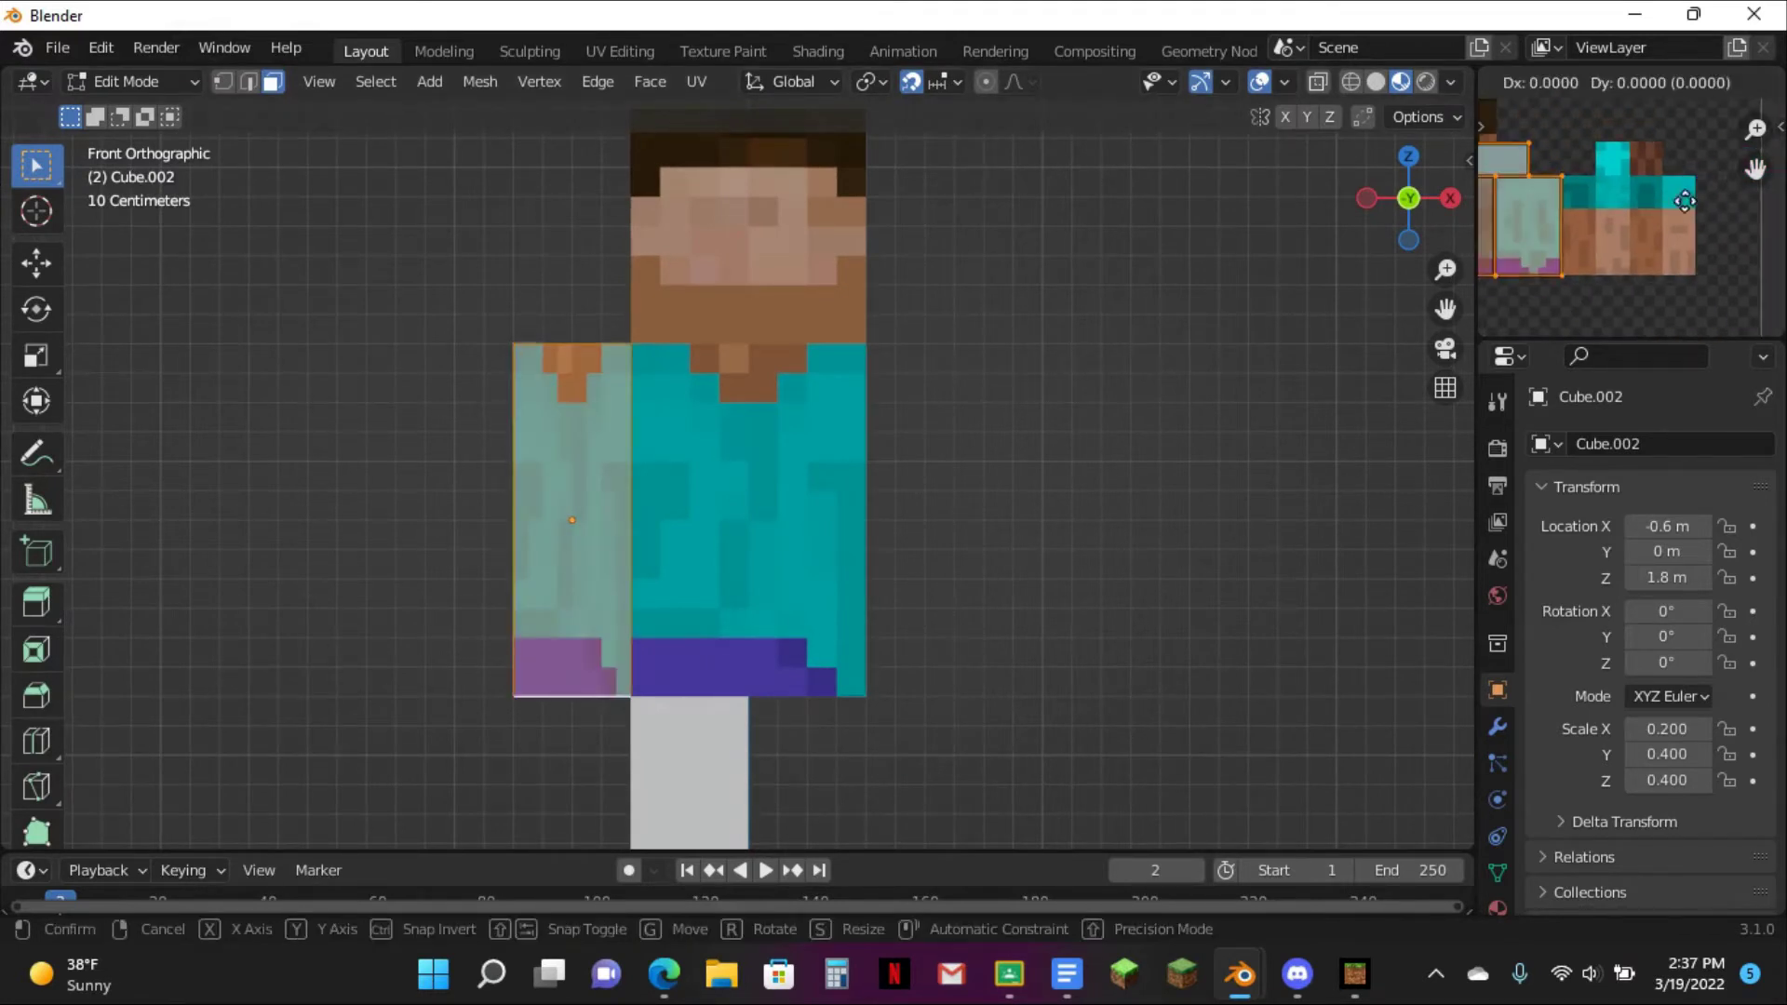
pyautogui.click(1568, 202)
pyautogui.press('g')
pyautogui.click(1650, 199)
pyautogui.moveTo(1692, 202); pyautogui.dragTo(1641, 205, button='middle')
pyautogui.scroll(1, 1610, 215)
# - Select the arm's UVs from the front face's far edge outward, including the adjoining end face
pyautogui.click(1610, 216)
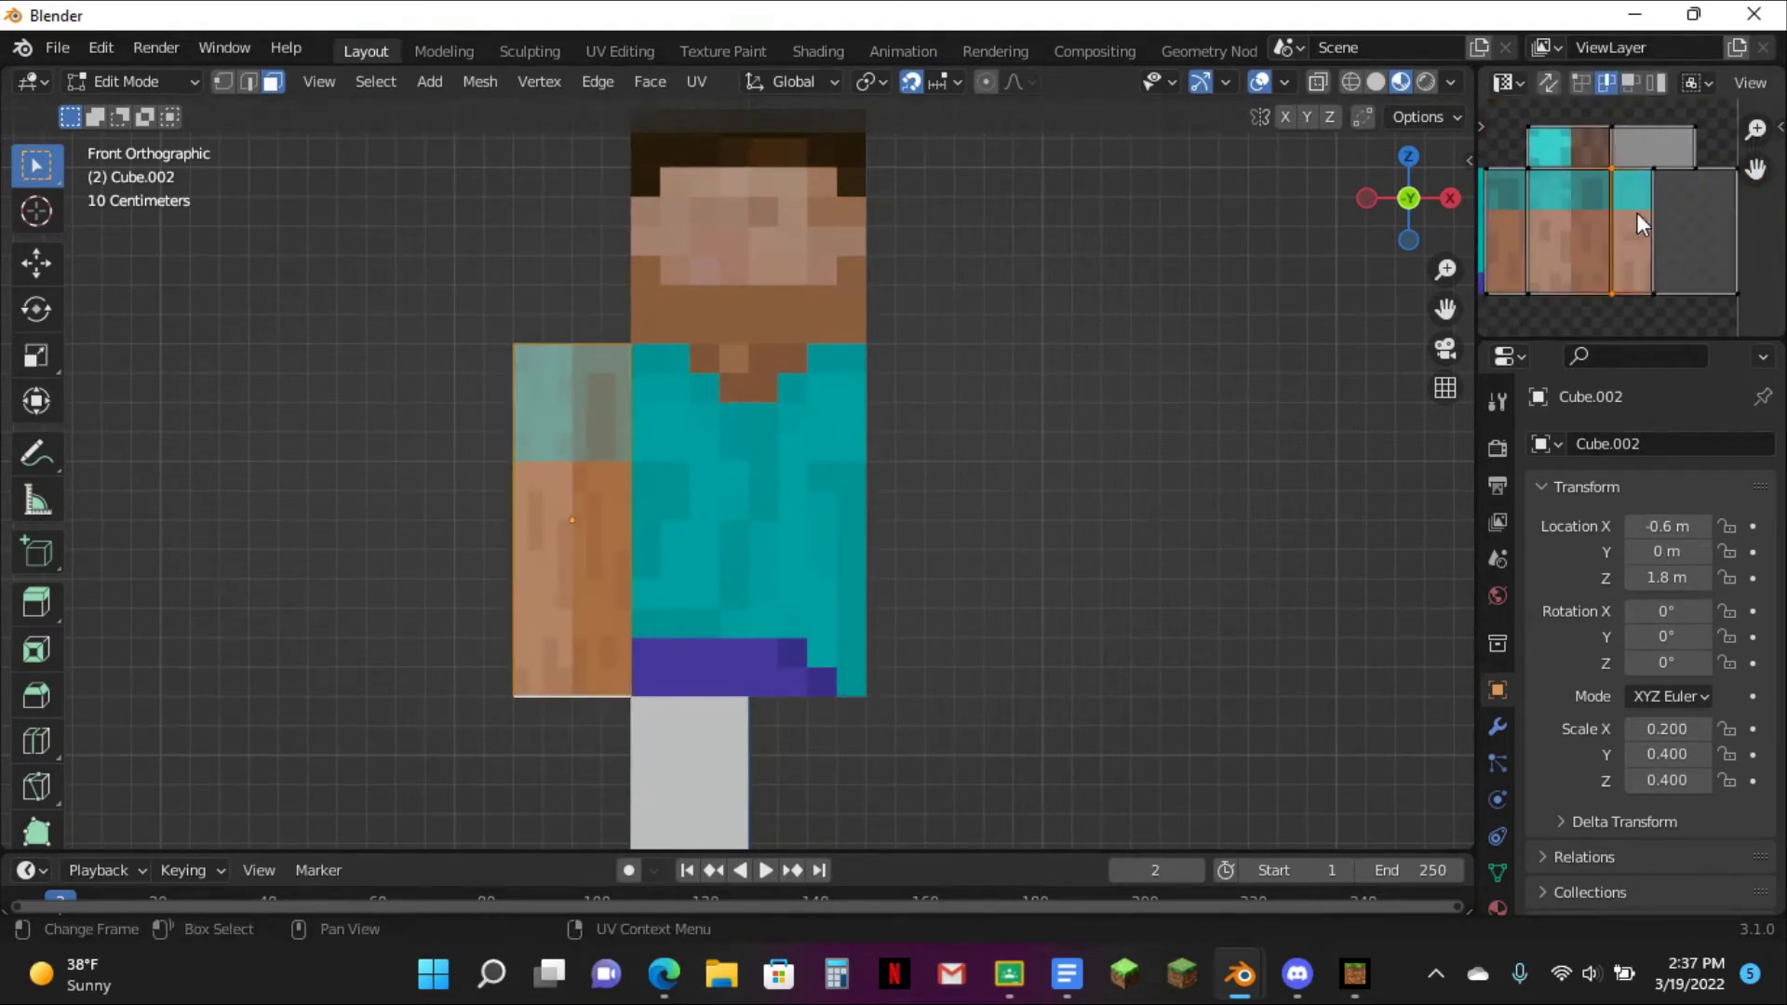
pyautogui.moveTo(1572, 211); pyautogui.dragTo(1754, 257)
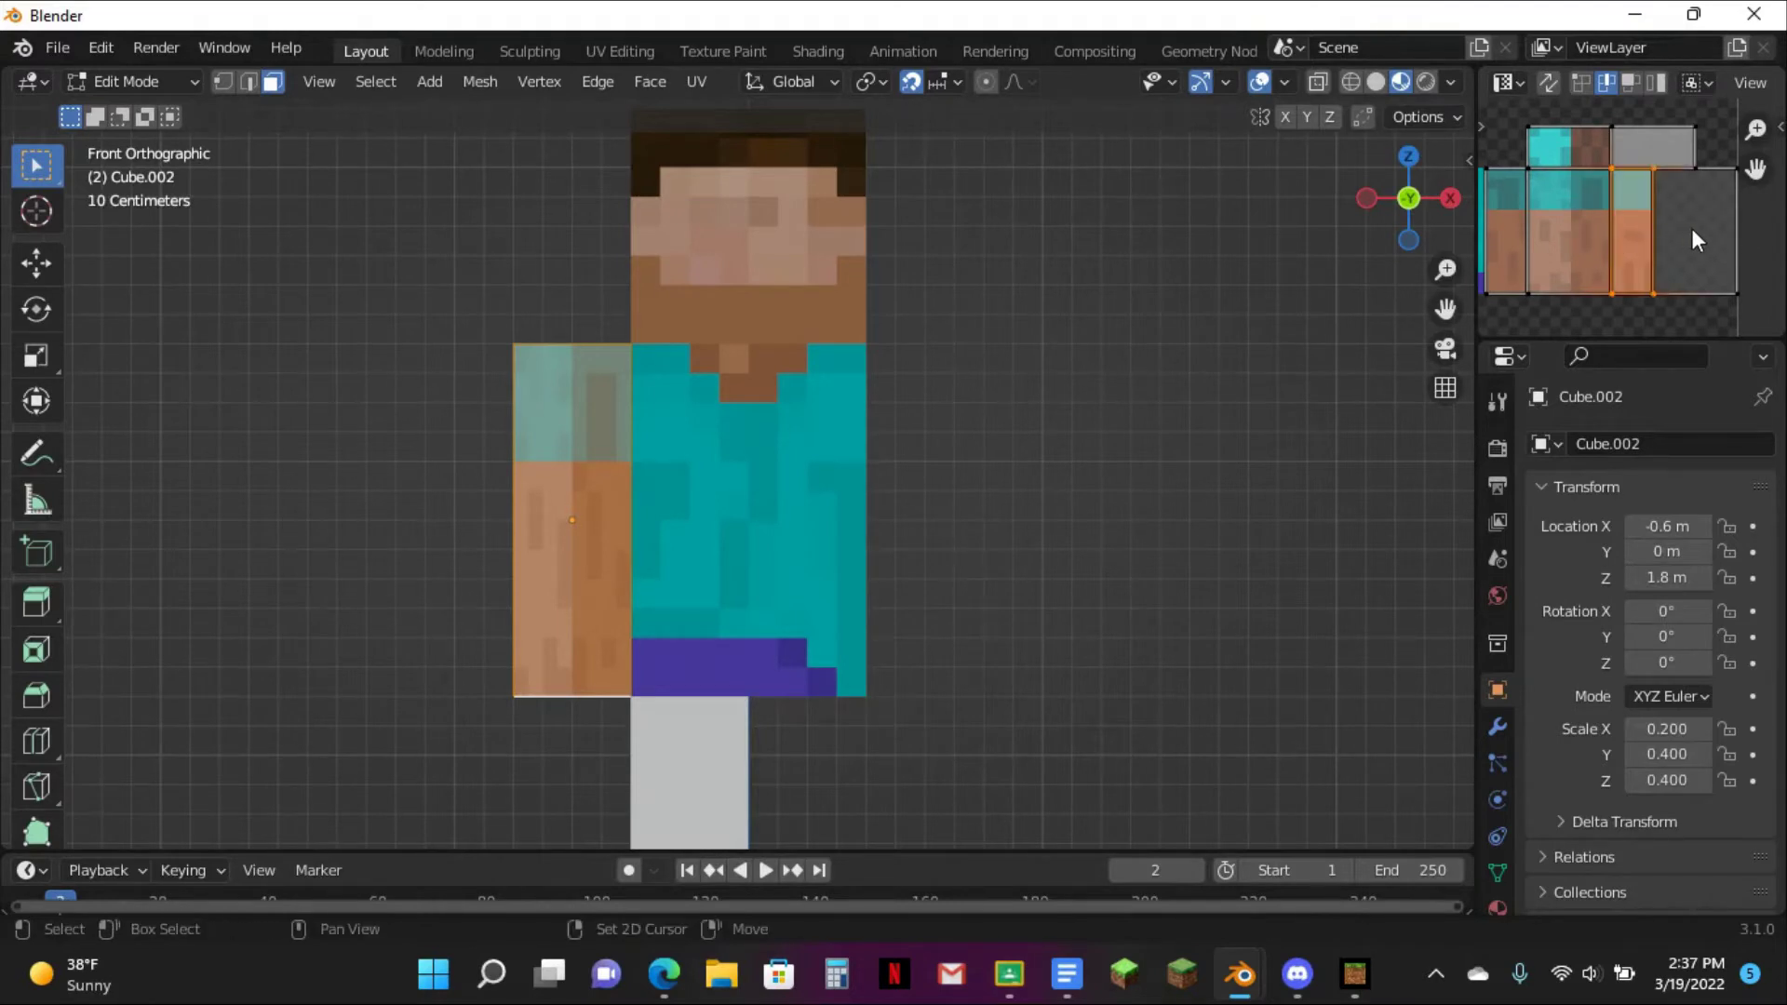
pyautogui.scroll(1, 1729, 222)
pyautogui.press('g')
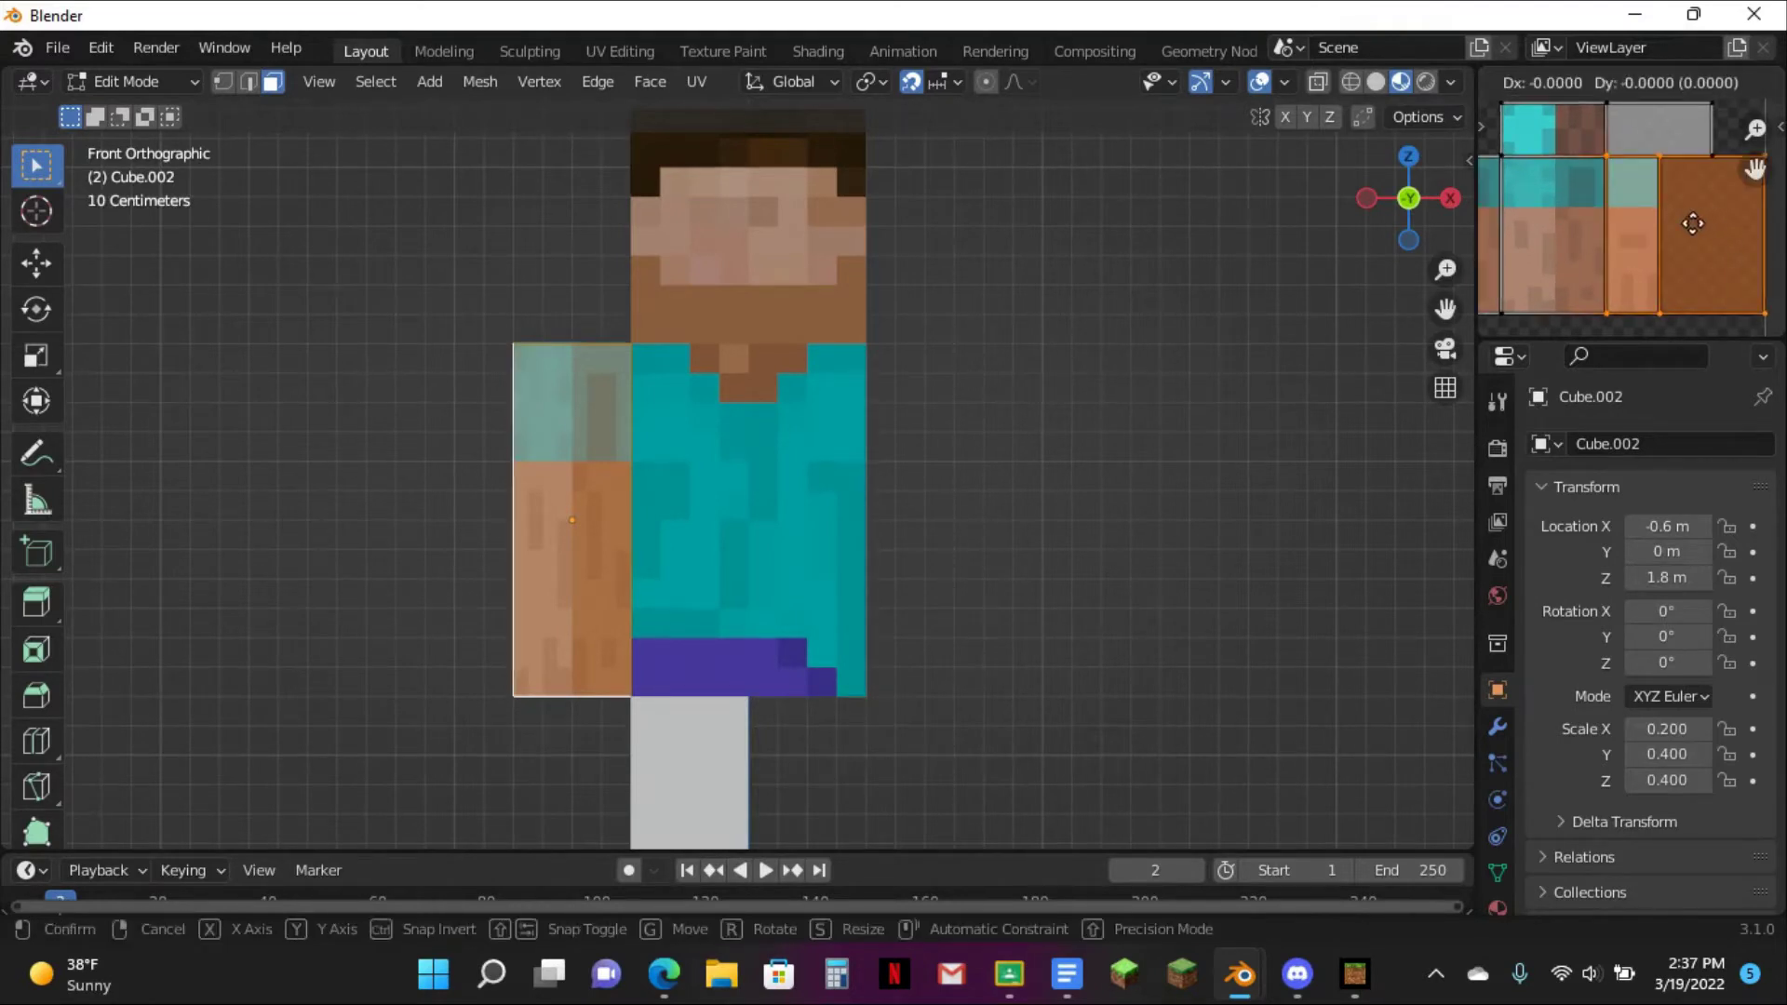
pyautogui.click(1672, 222)
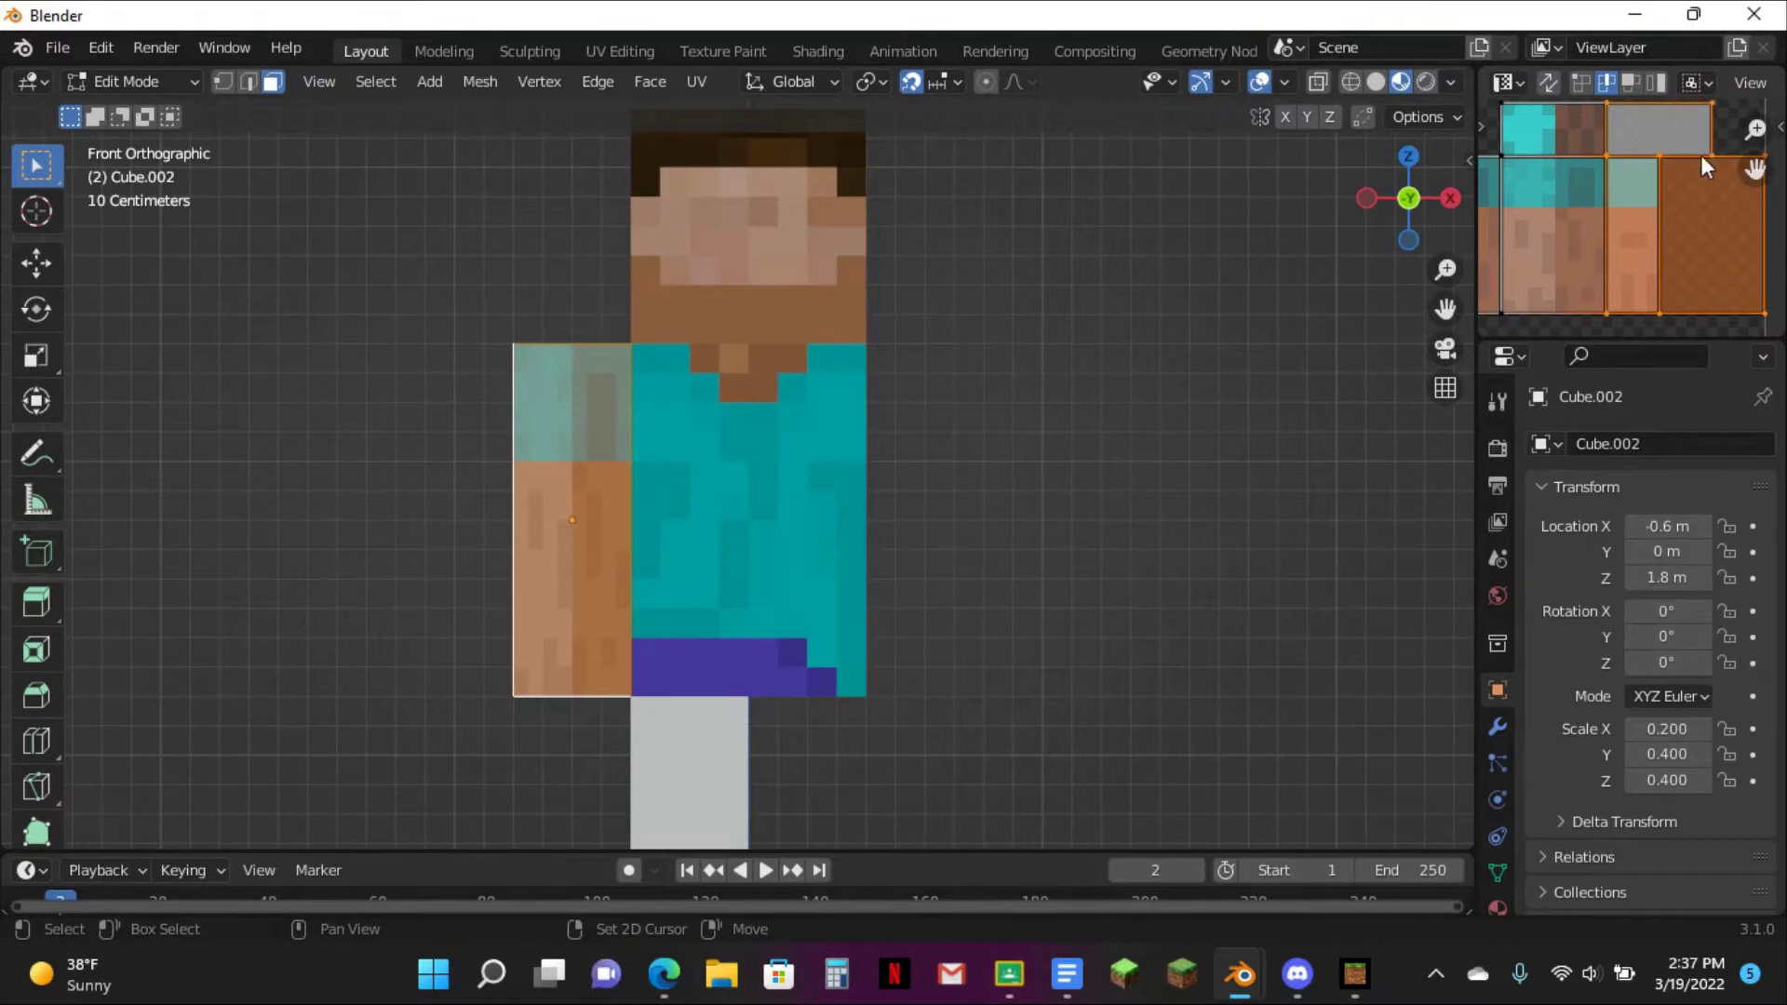
# - Try to shift the selected arm UVs left by 0.0625, and undo the move
pyautogui.scroll(1, 1679, 214)
pyautogui.press('g')
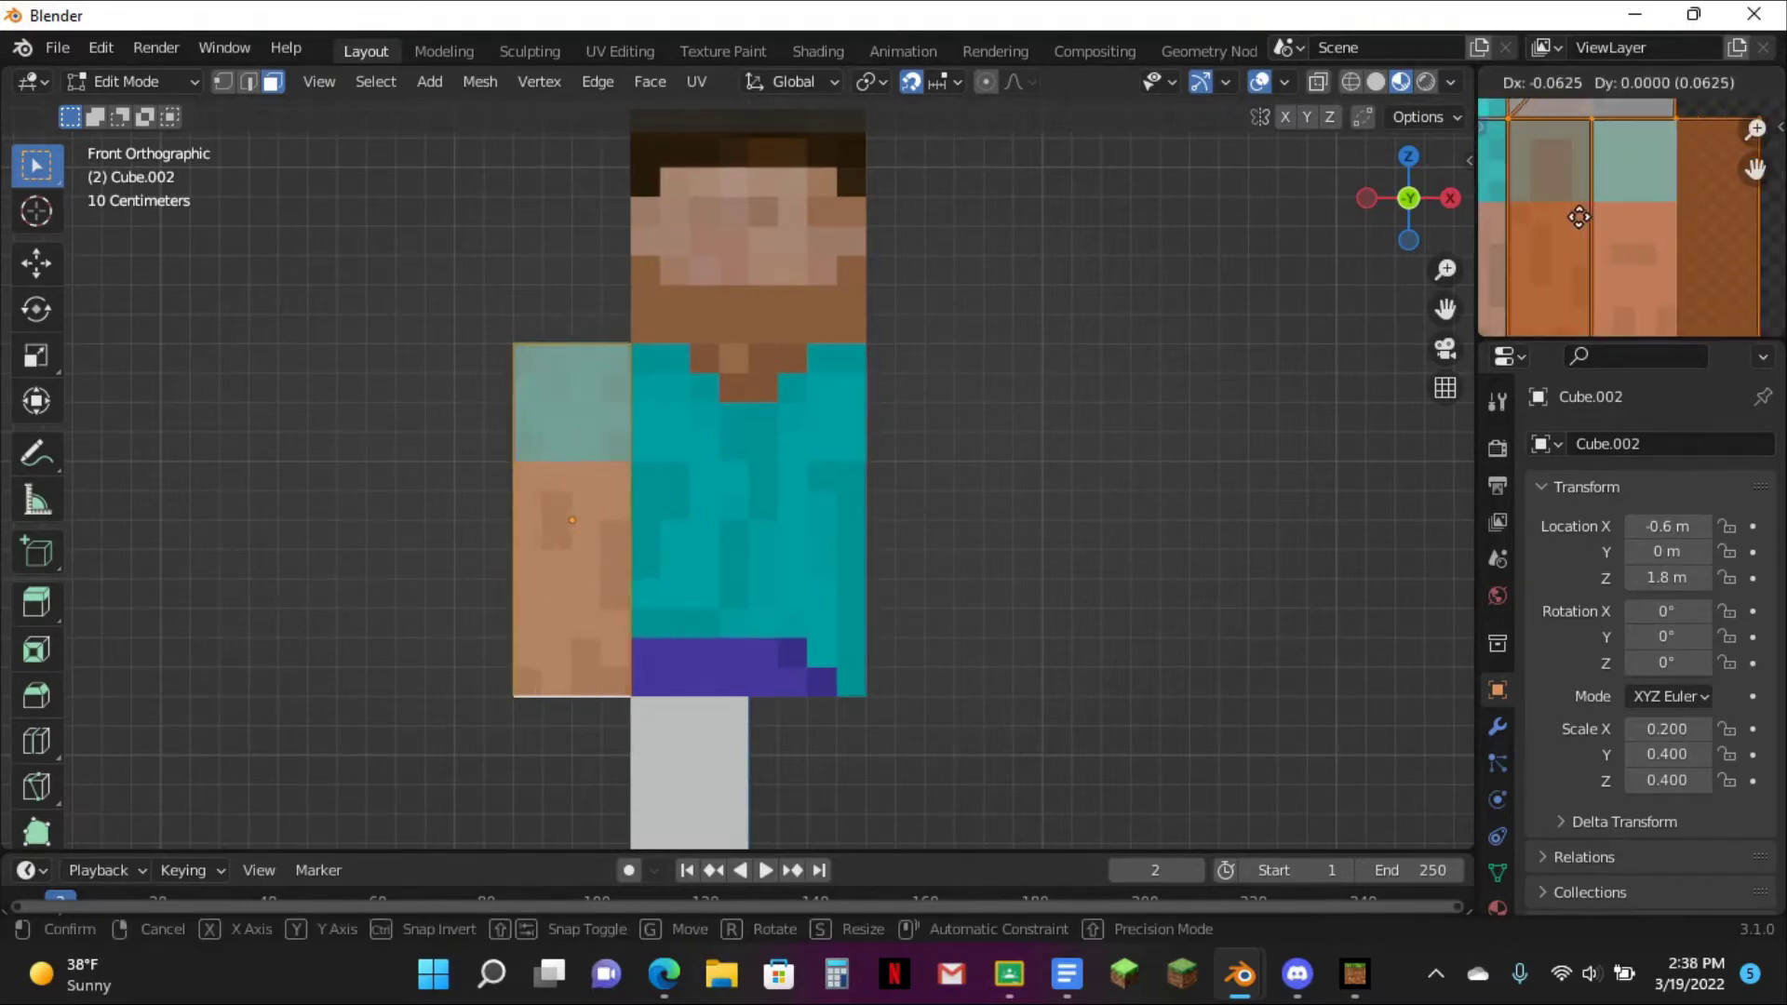
pyautogui.click(1580, 217)
pyautogui.scroll(-3, 1594, 210)
pyautogui.hotkey('ctrl', 'z')
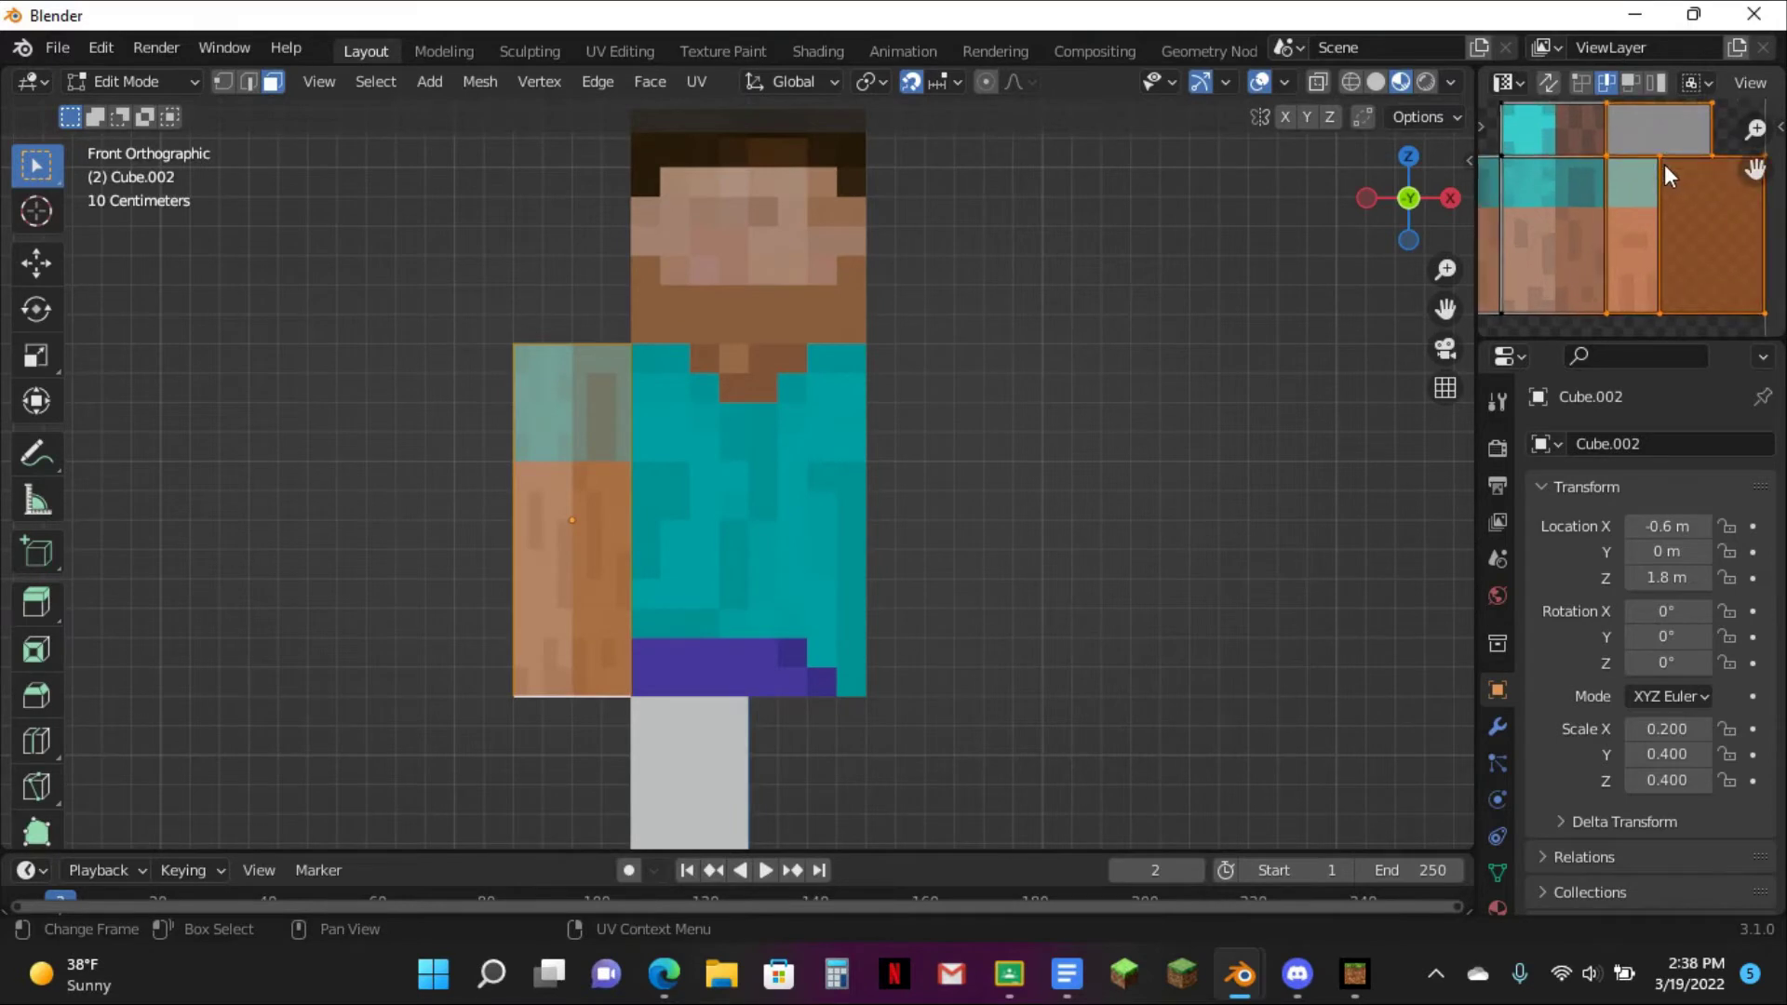
# - Try to shift the selected arm UVs left in several smaller moves, and undo them
pyautogui.press('g')
pyautogui.click(1619, 166)
pyautogui.scroll(2, 1628, 171)
pyautogui.press('g')
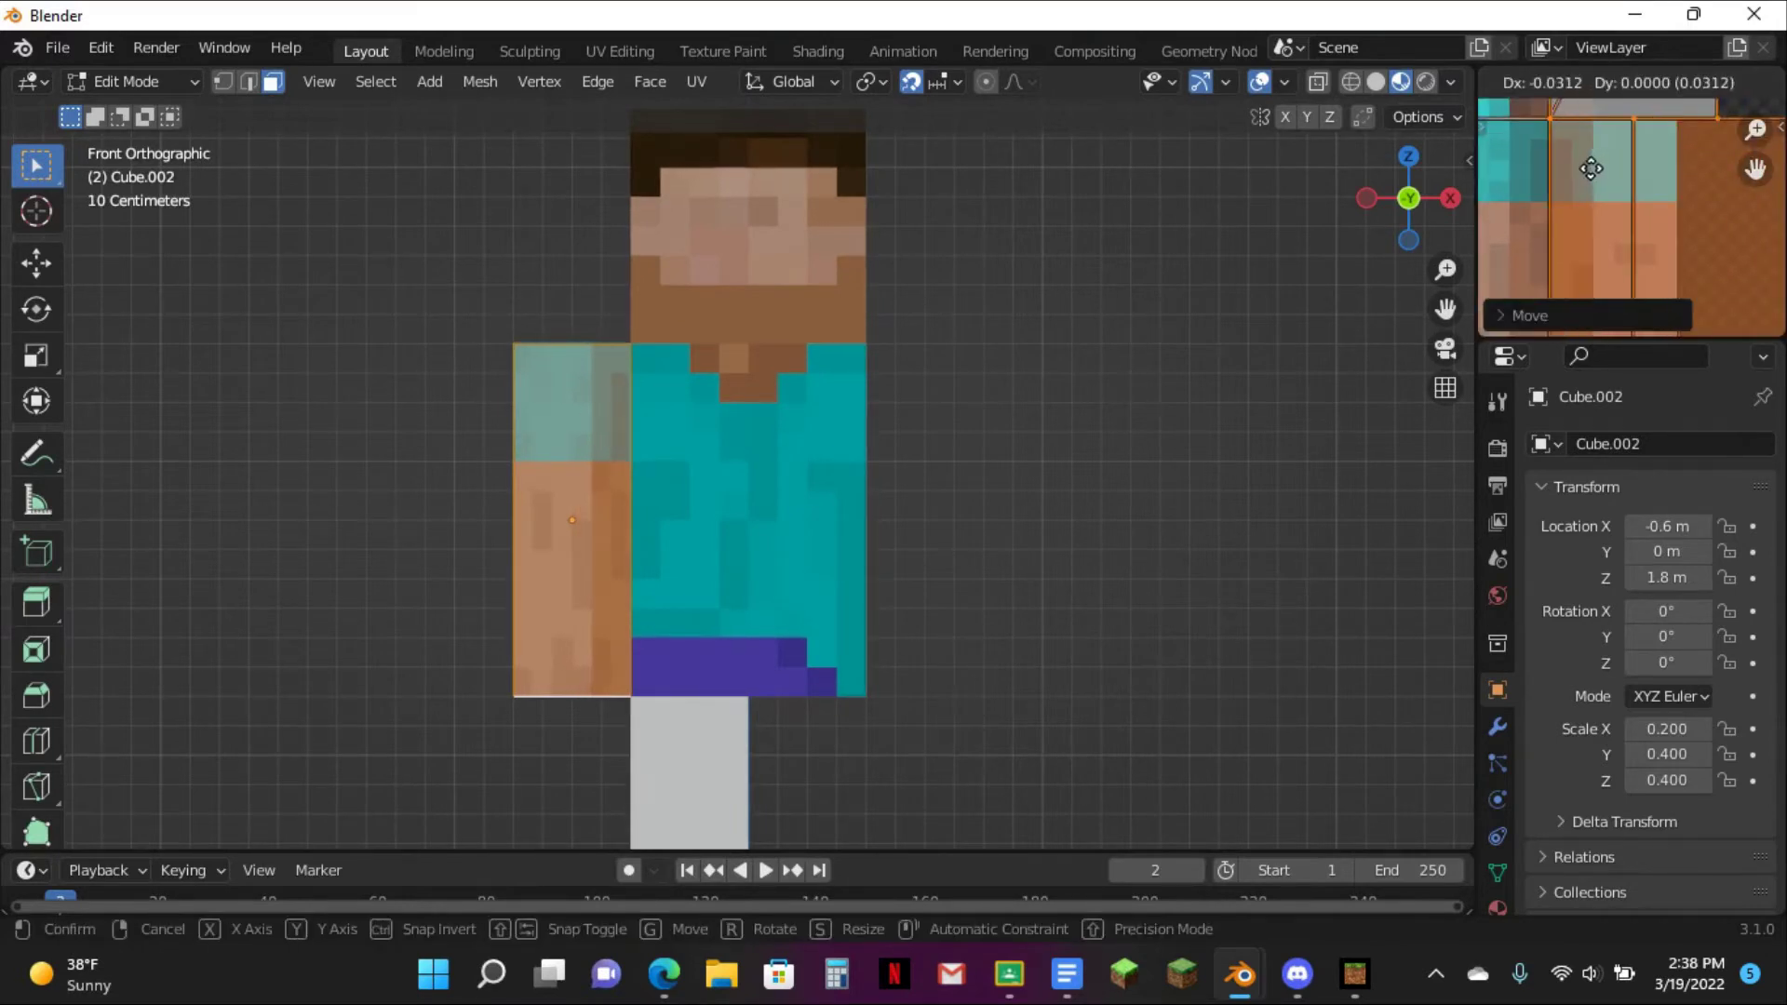
pyautogui.click(1555, 176)
pyautogui.press('g')
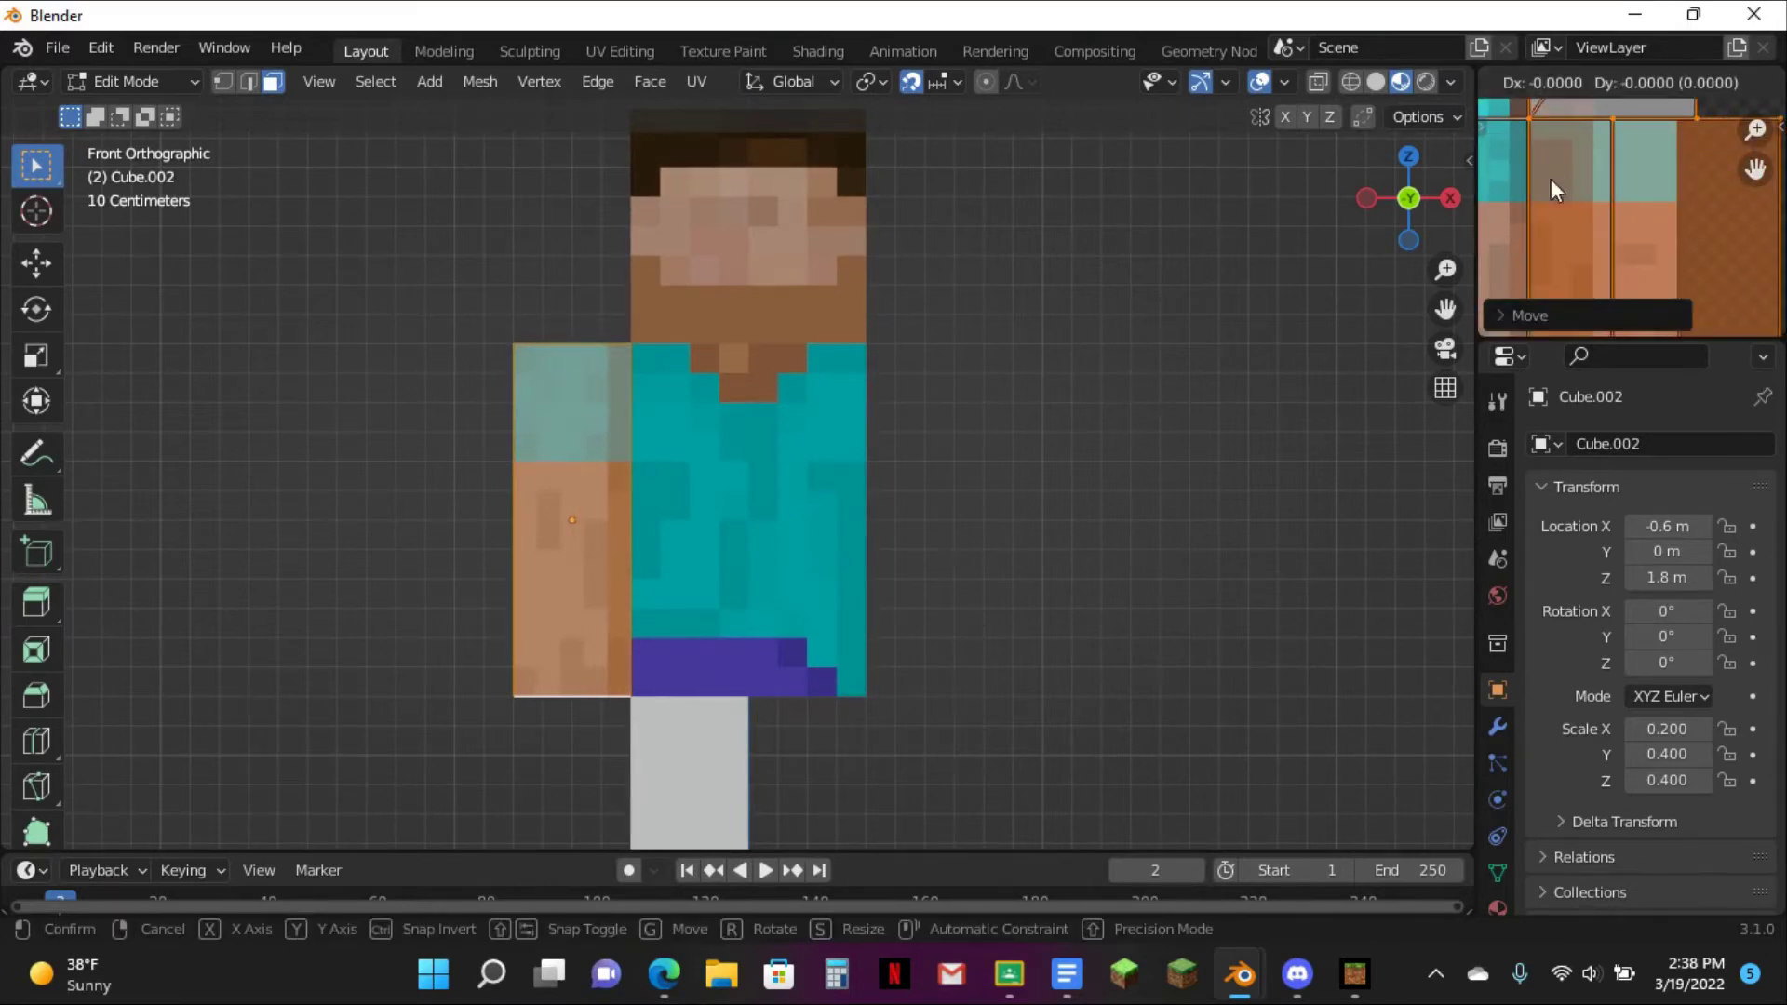
pyautogui.click(1551, 179)
pyautogui.scroll(-3, 1576, 179)
pyautogui.hotkey('ctrl', 'z')
pyautogui.hotkey('ctrl', 'z')
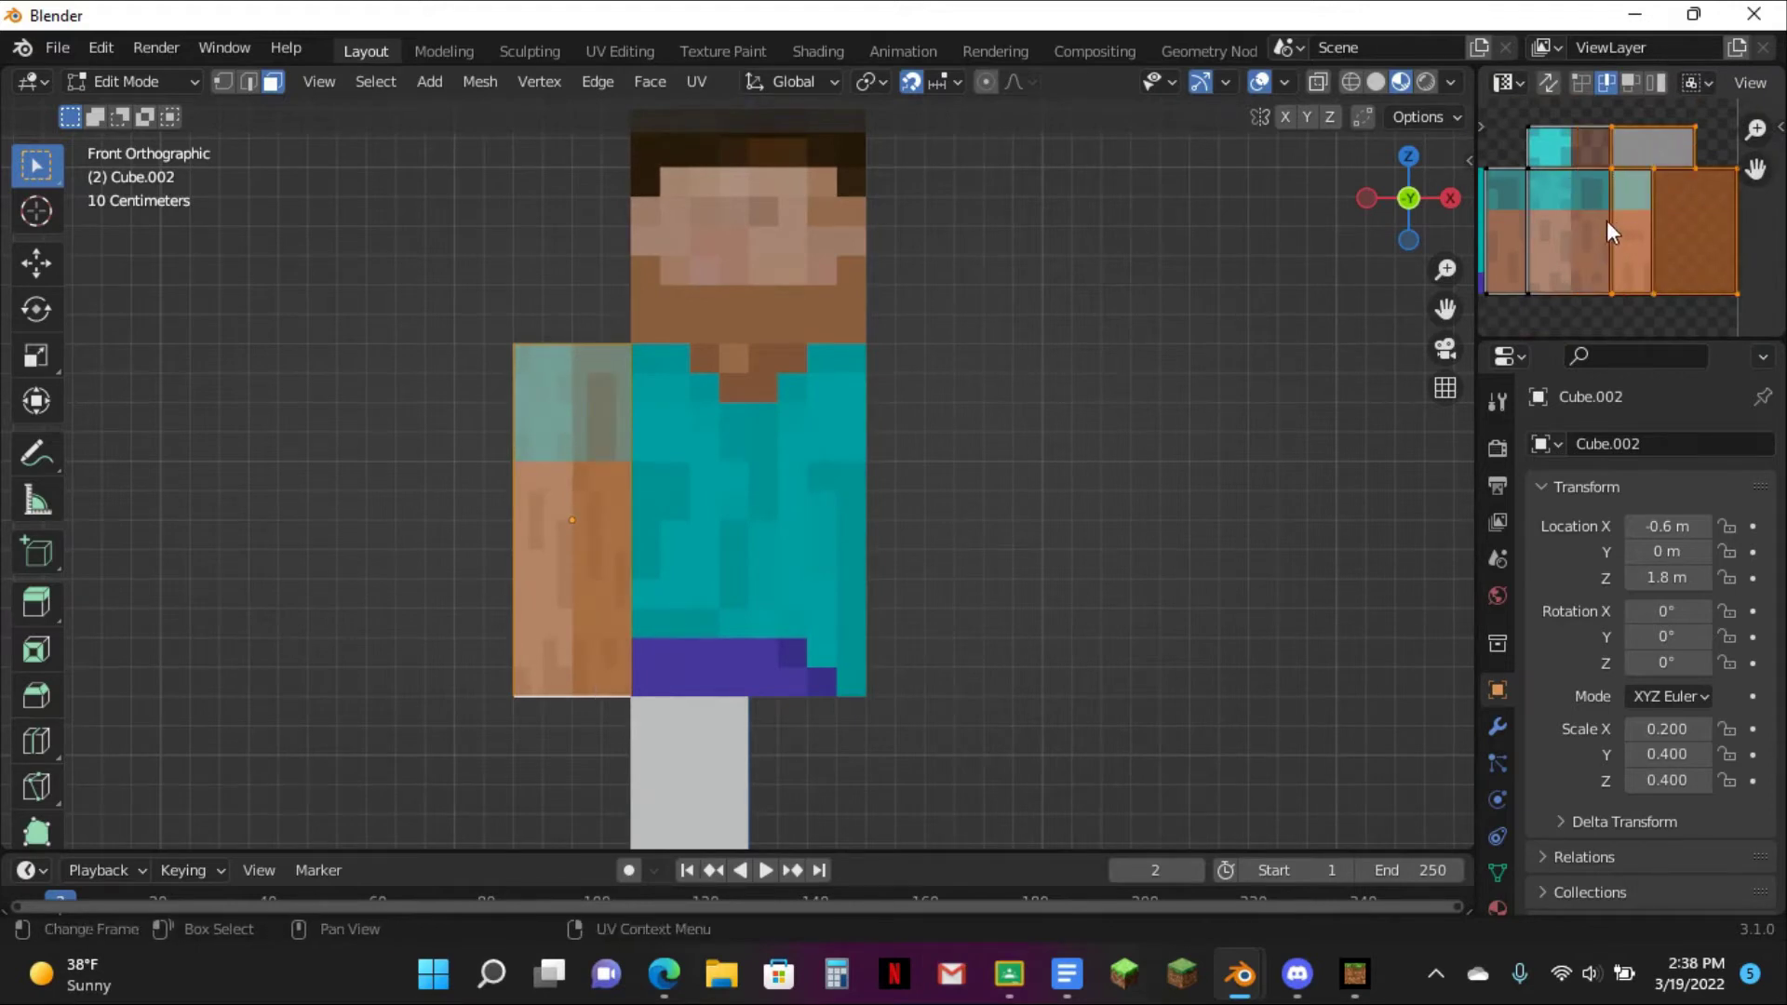
# - Shift the selected arm UVs left until the front fits one arm strip, and move the back's outer edge in to match
pyautogui.scroll(1, 1726, 224)
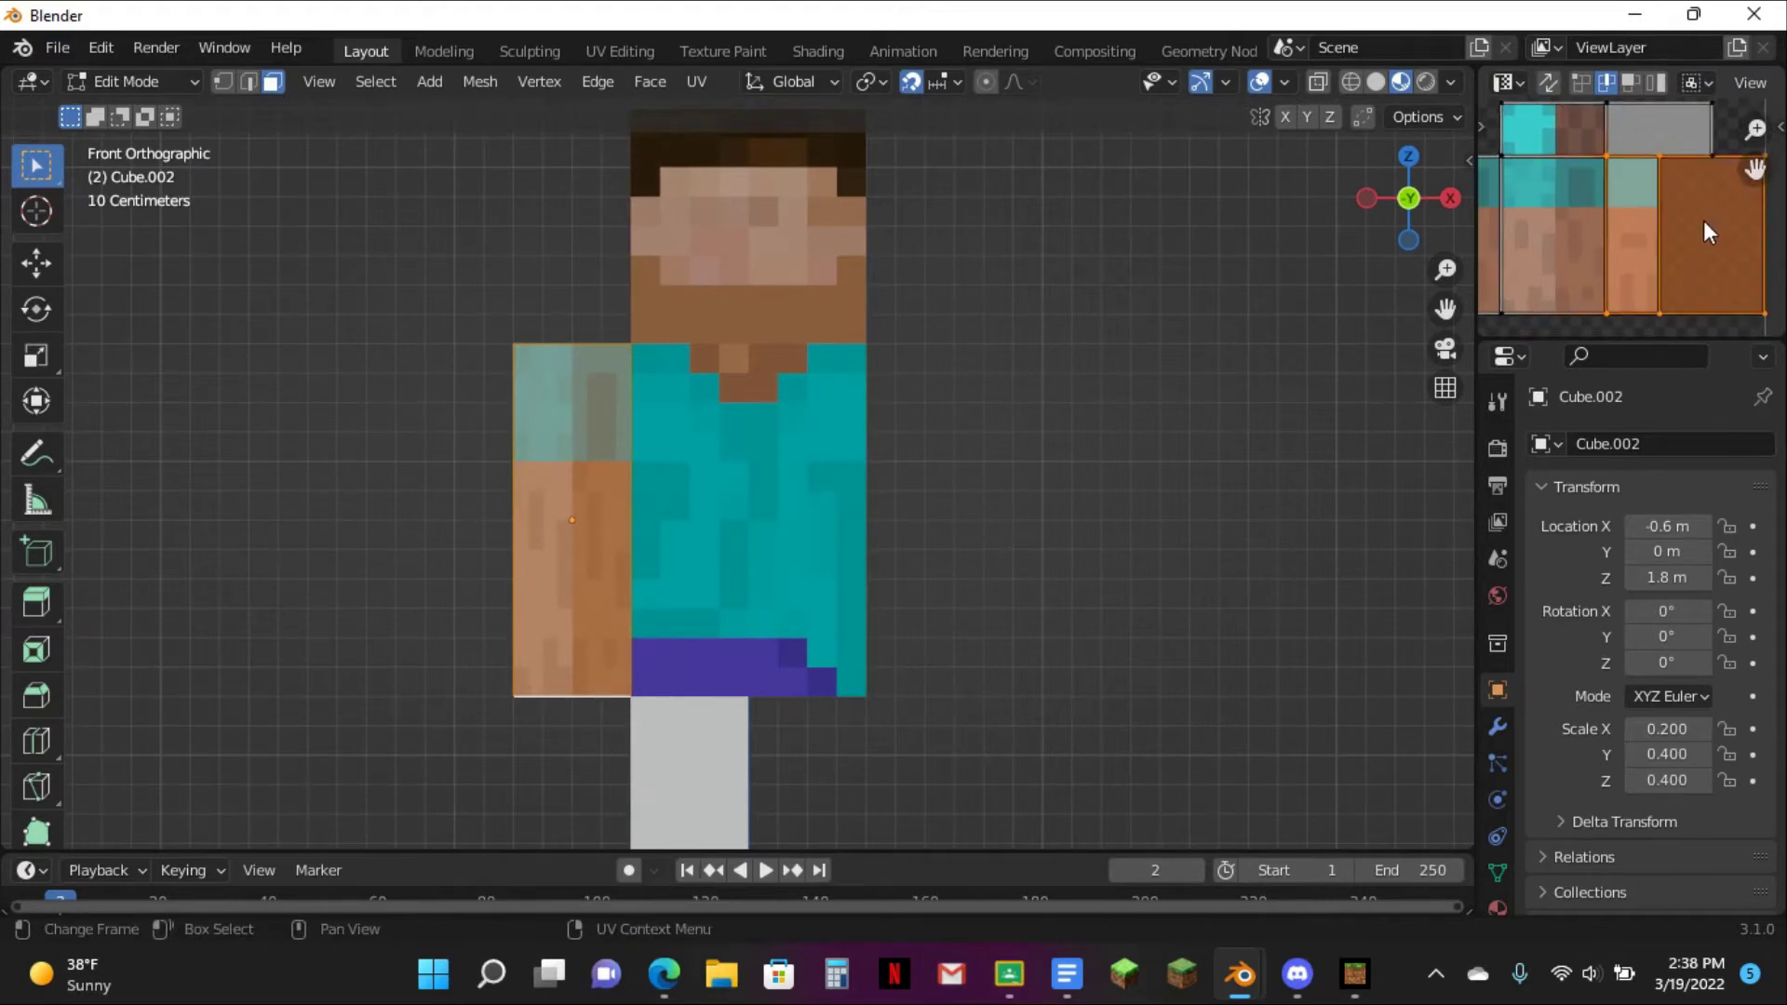
pyautogui.press('g')
pyautogui.click(1628, 221)
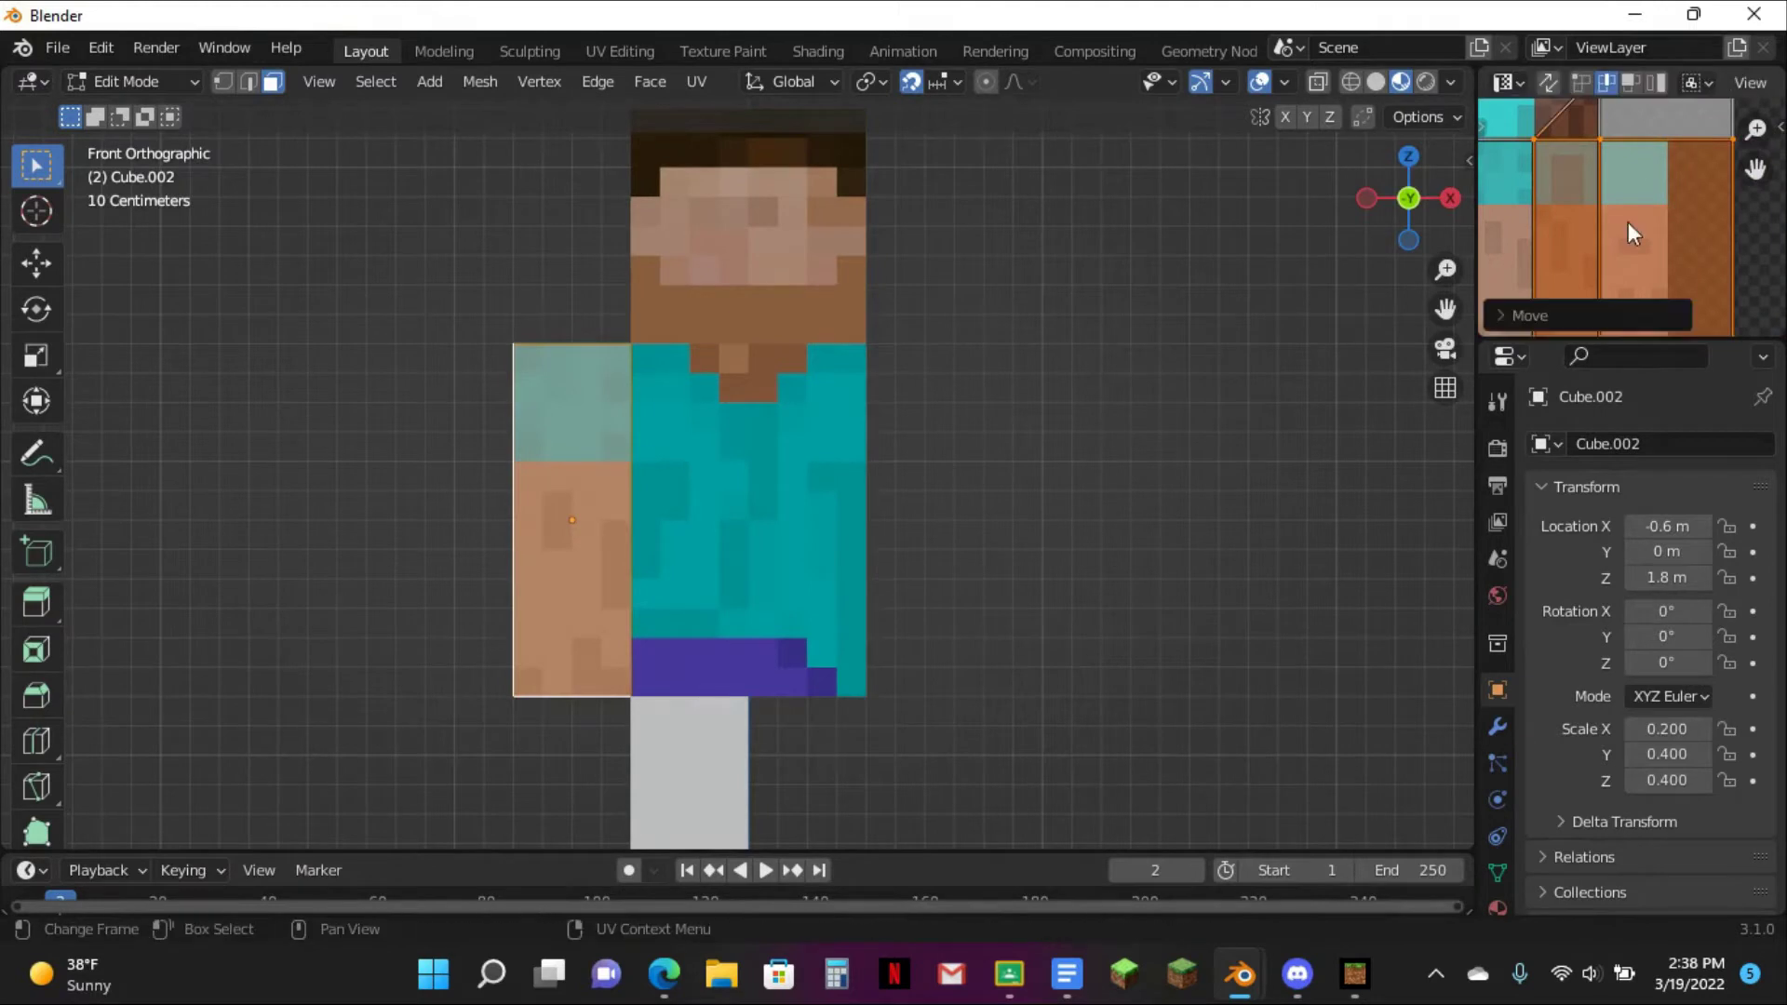
pyautogui.press('g')
pyautogui.click(1649, 221)
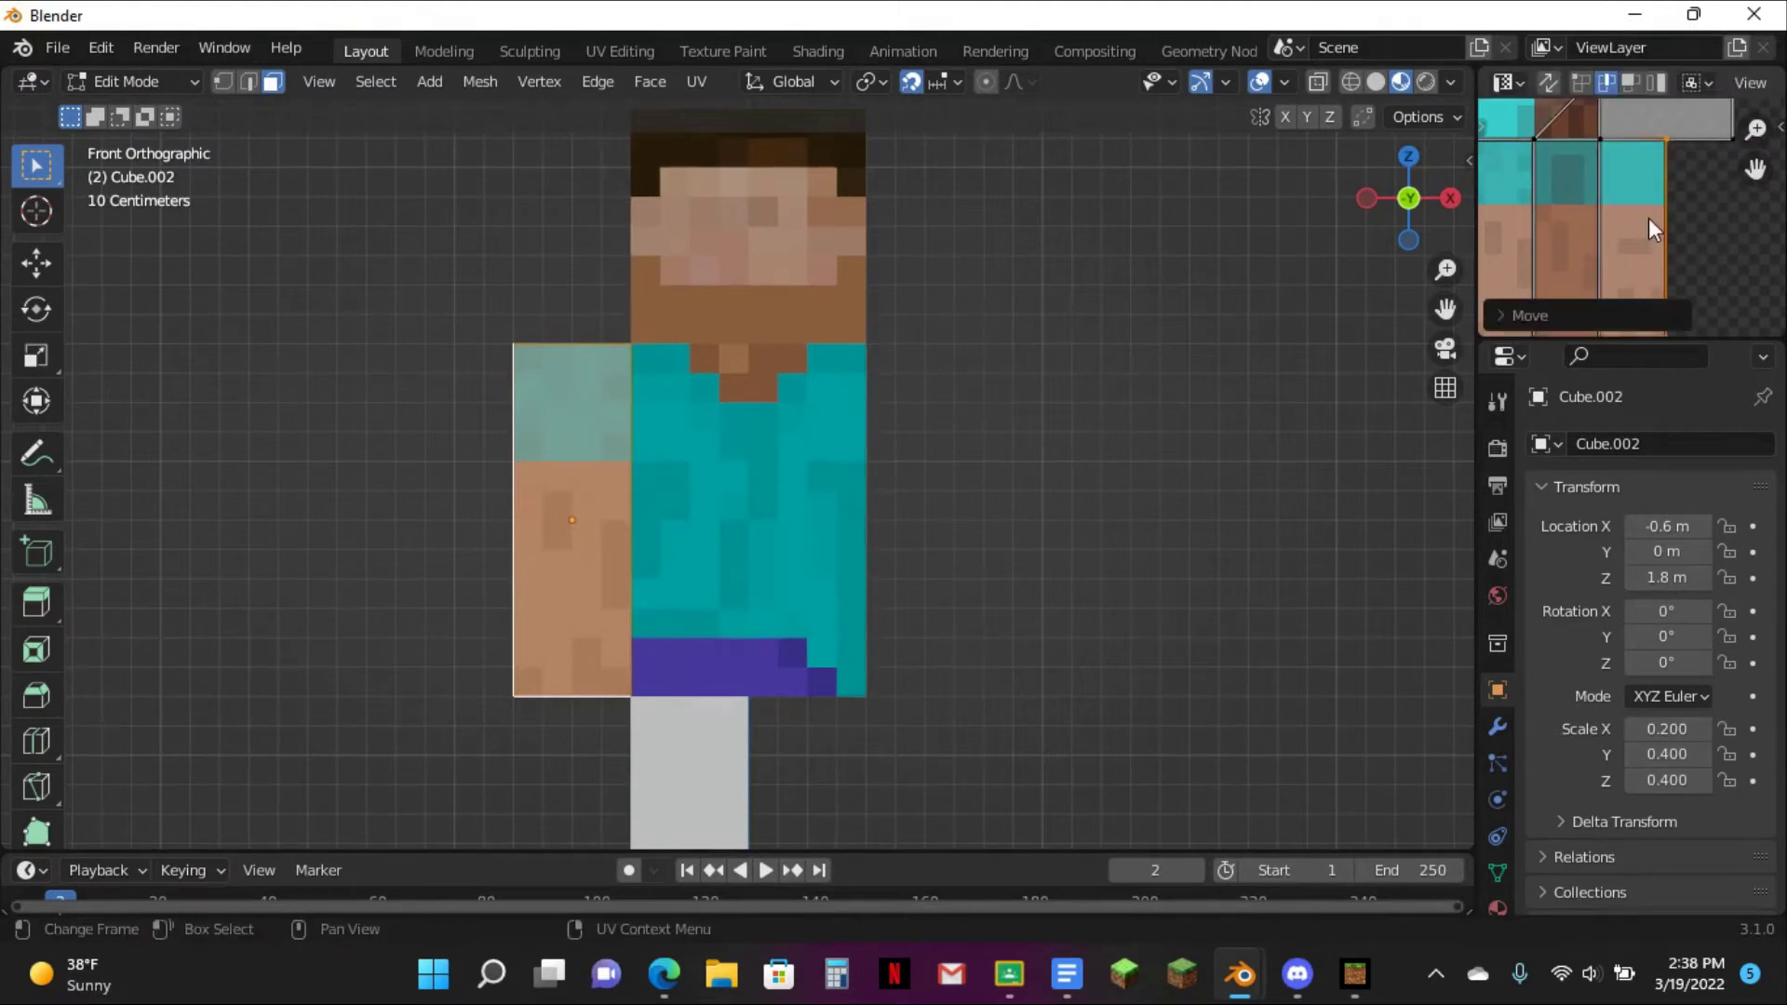
# - Try to move the upper corner vertex shared by the arm's top and bottom face UVs left
pyautogui.scroll(-2, 1643, 212)
pyautogui.click(1609, 130)
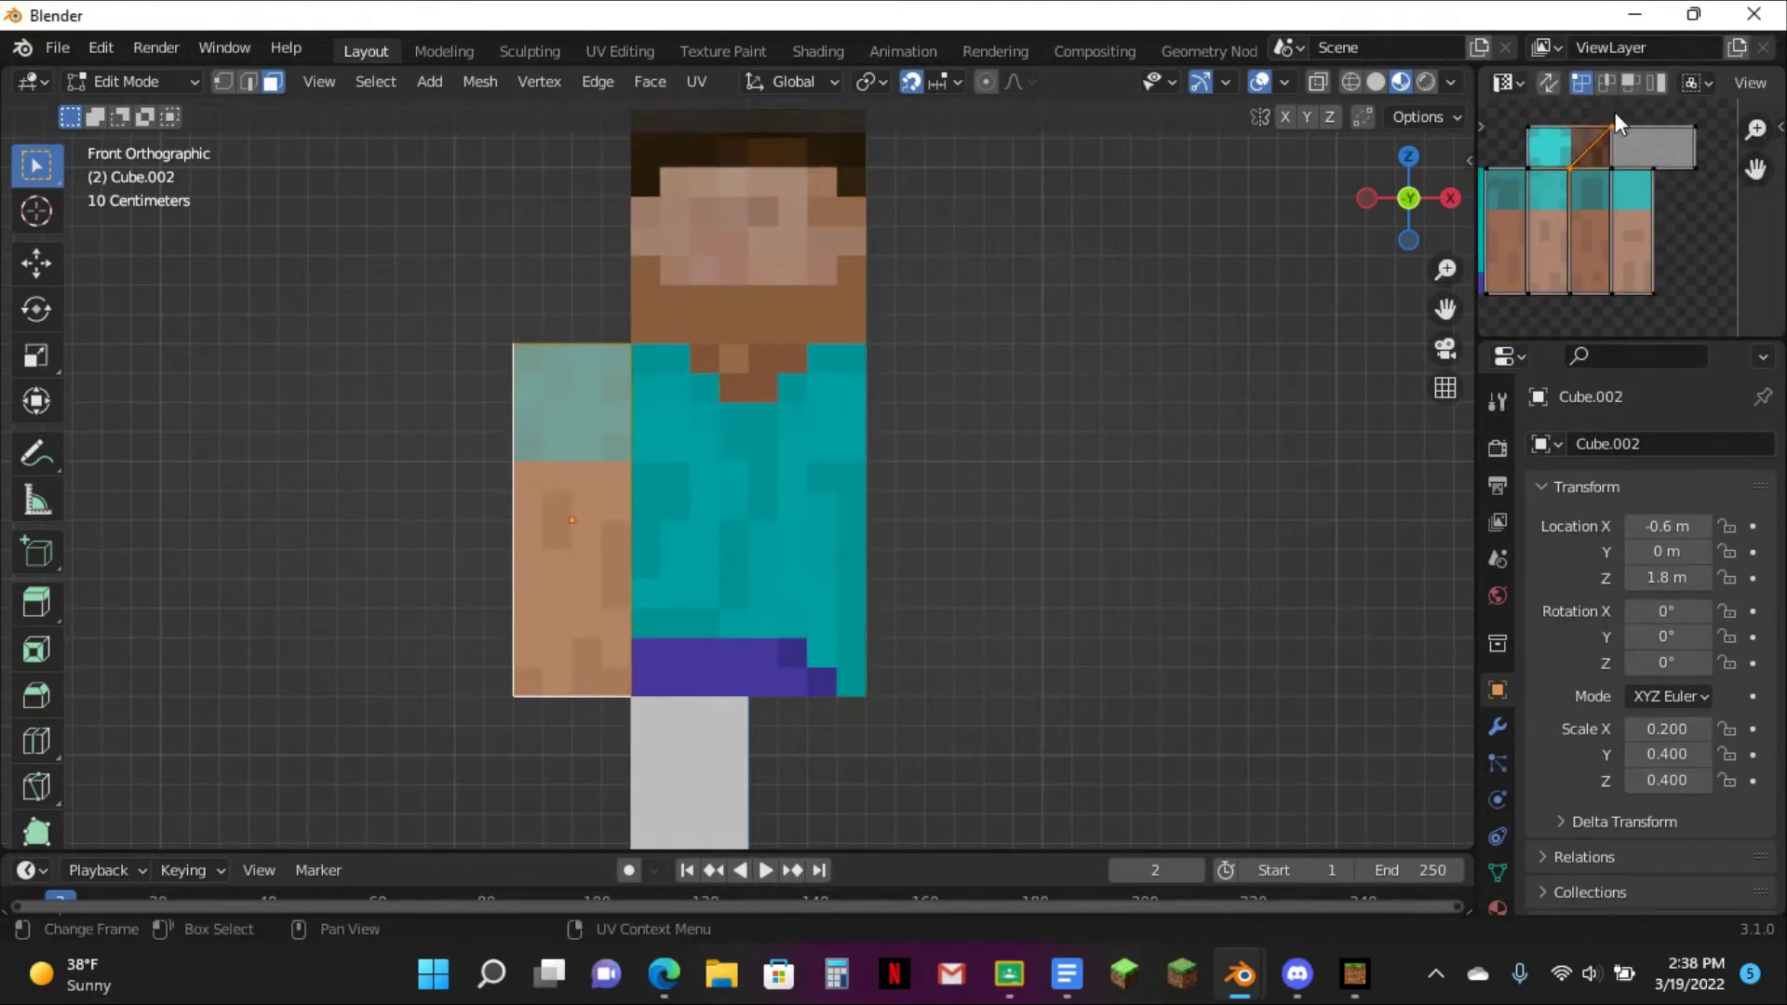
pyautogui.press('g')
pyautogui.click(1578, 116)
pyautogui.scroll(3, 1639, 153)
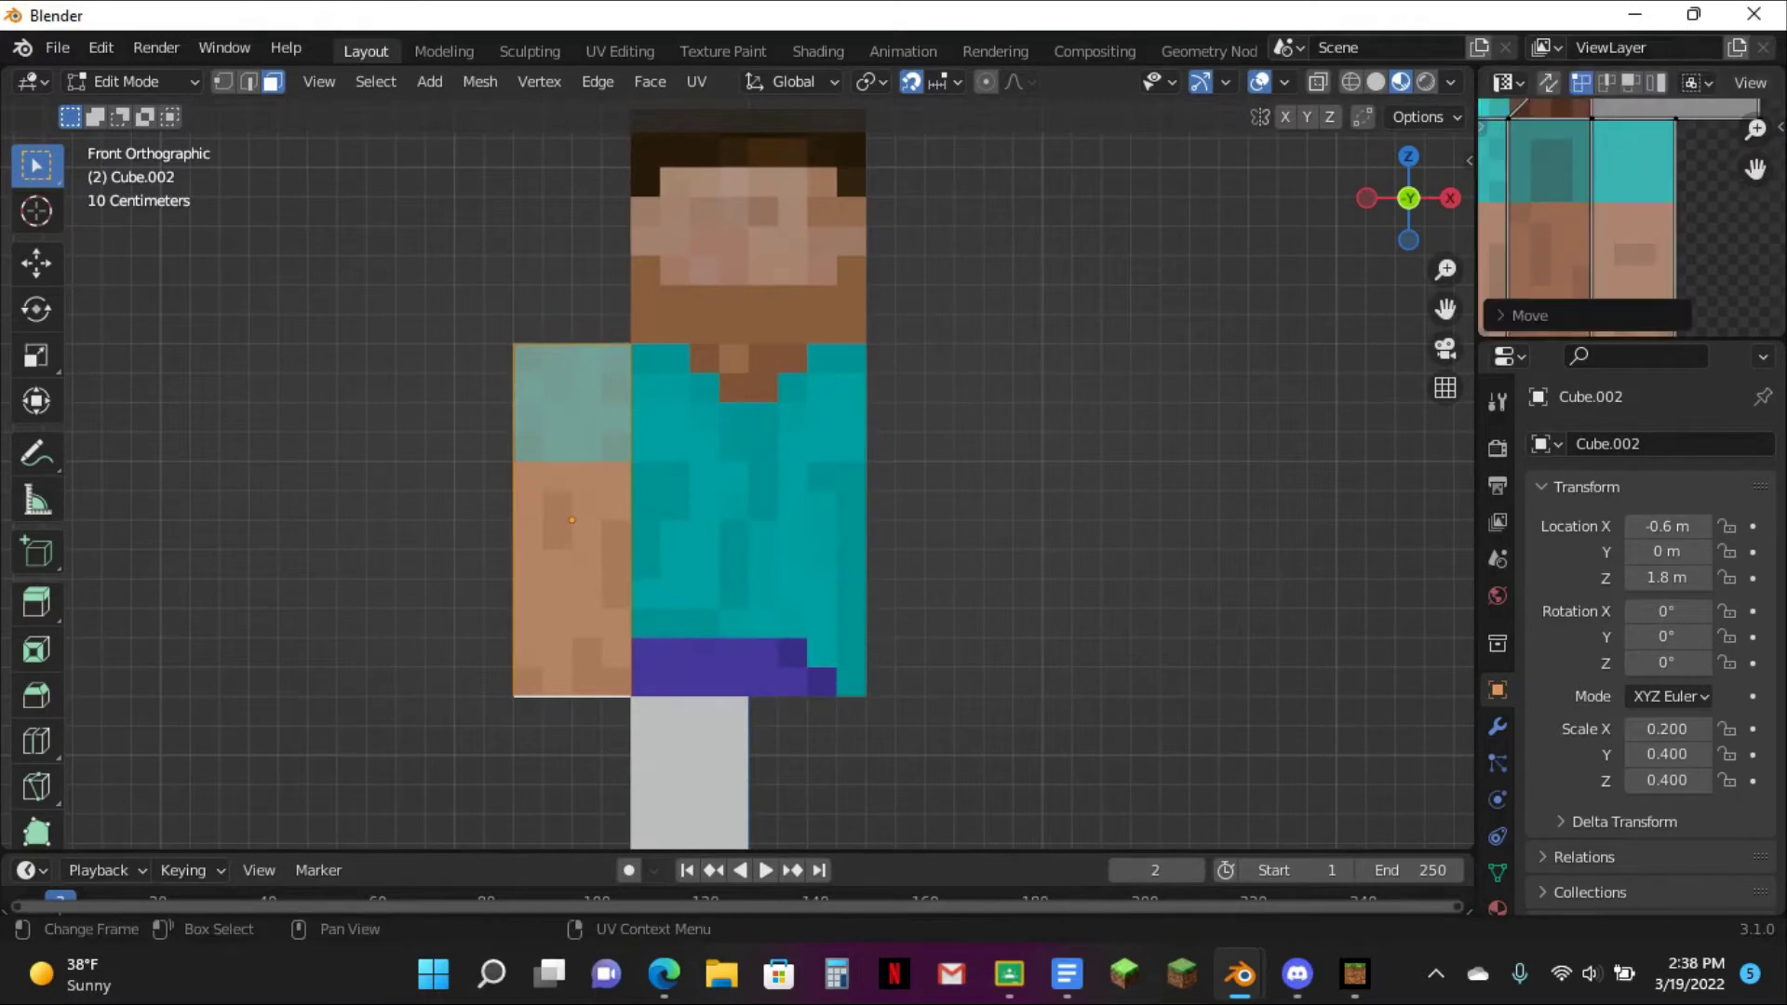
pyautogui.moveTo(1631, 149); pyautogui.dragTo(1637, 212, button='middle')
pyautogui.click(1605, 131)
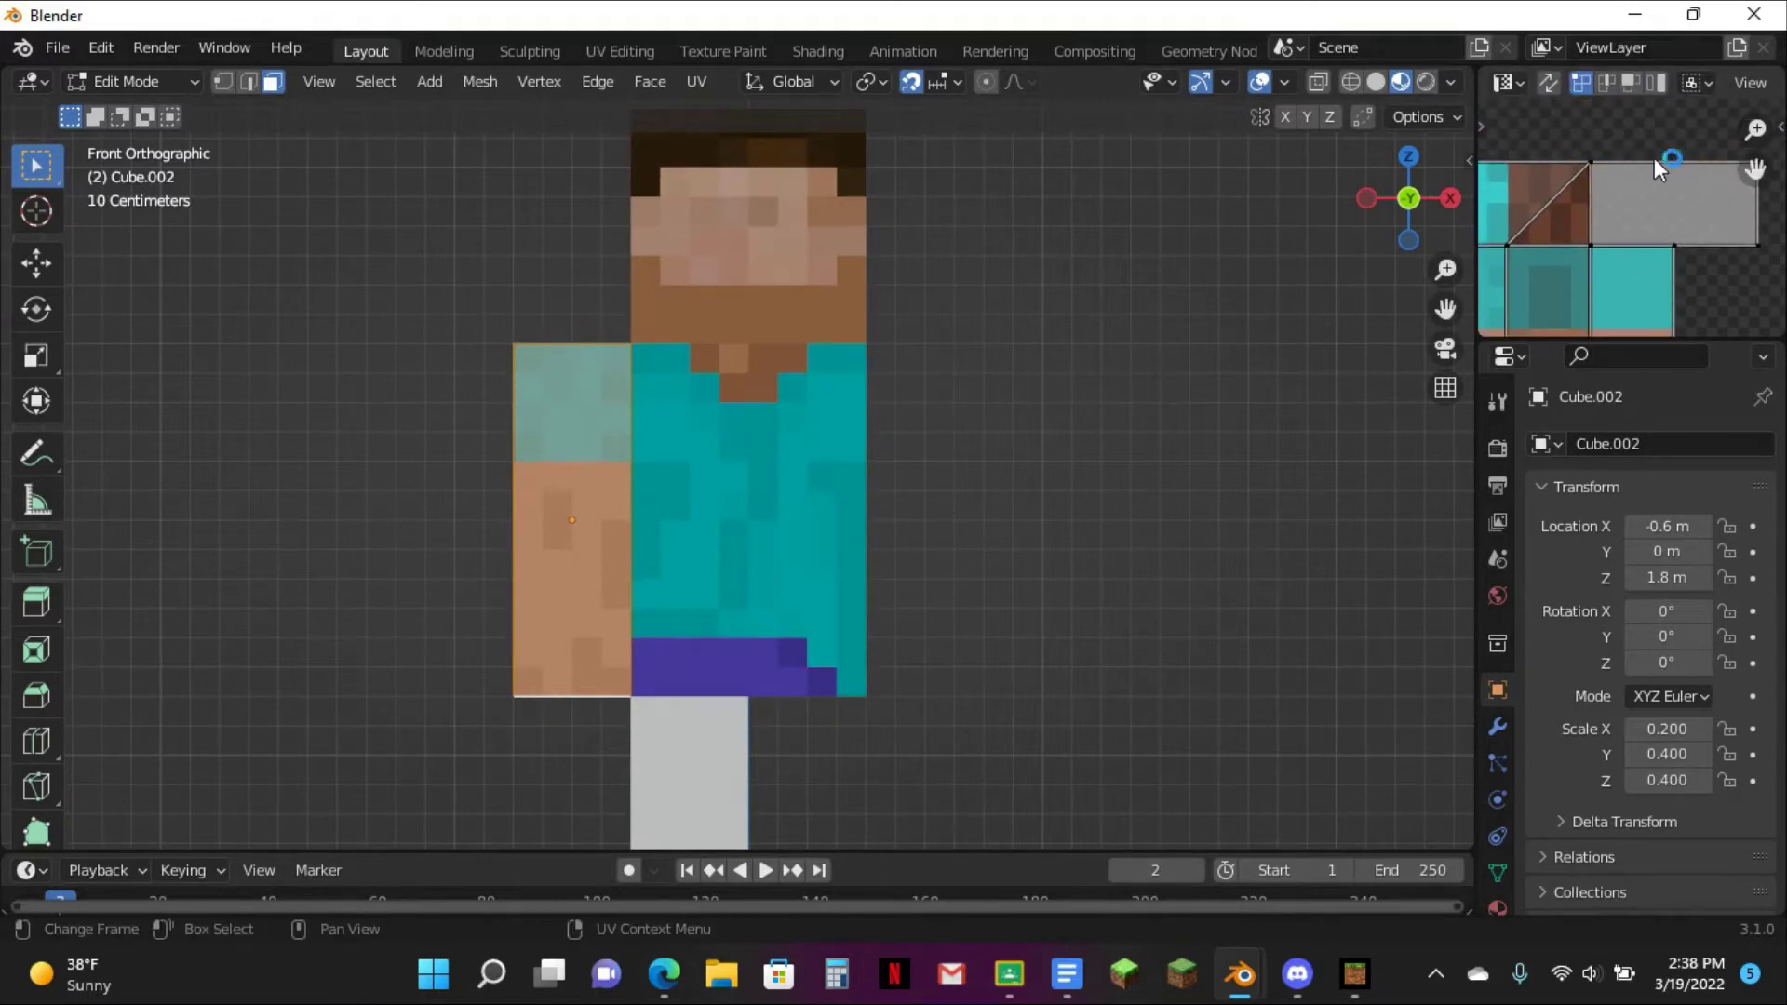
pyautogui.press('g')
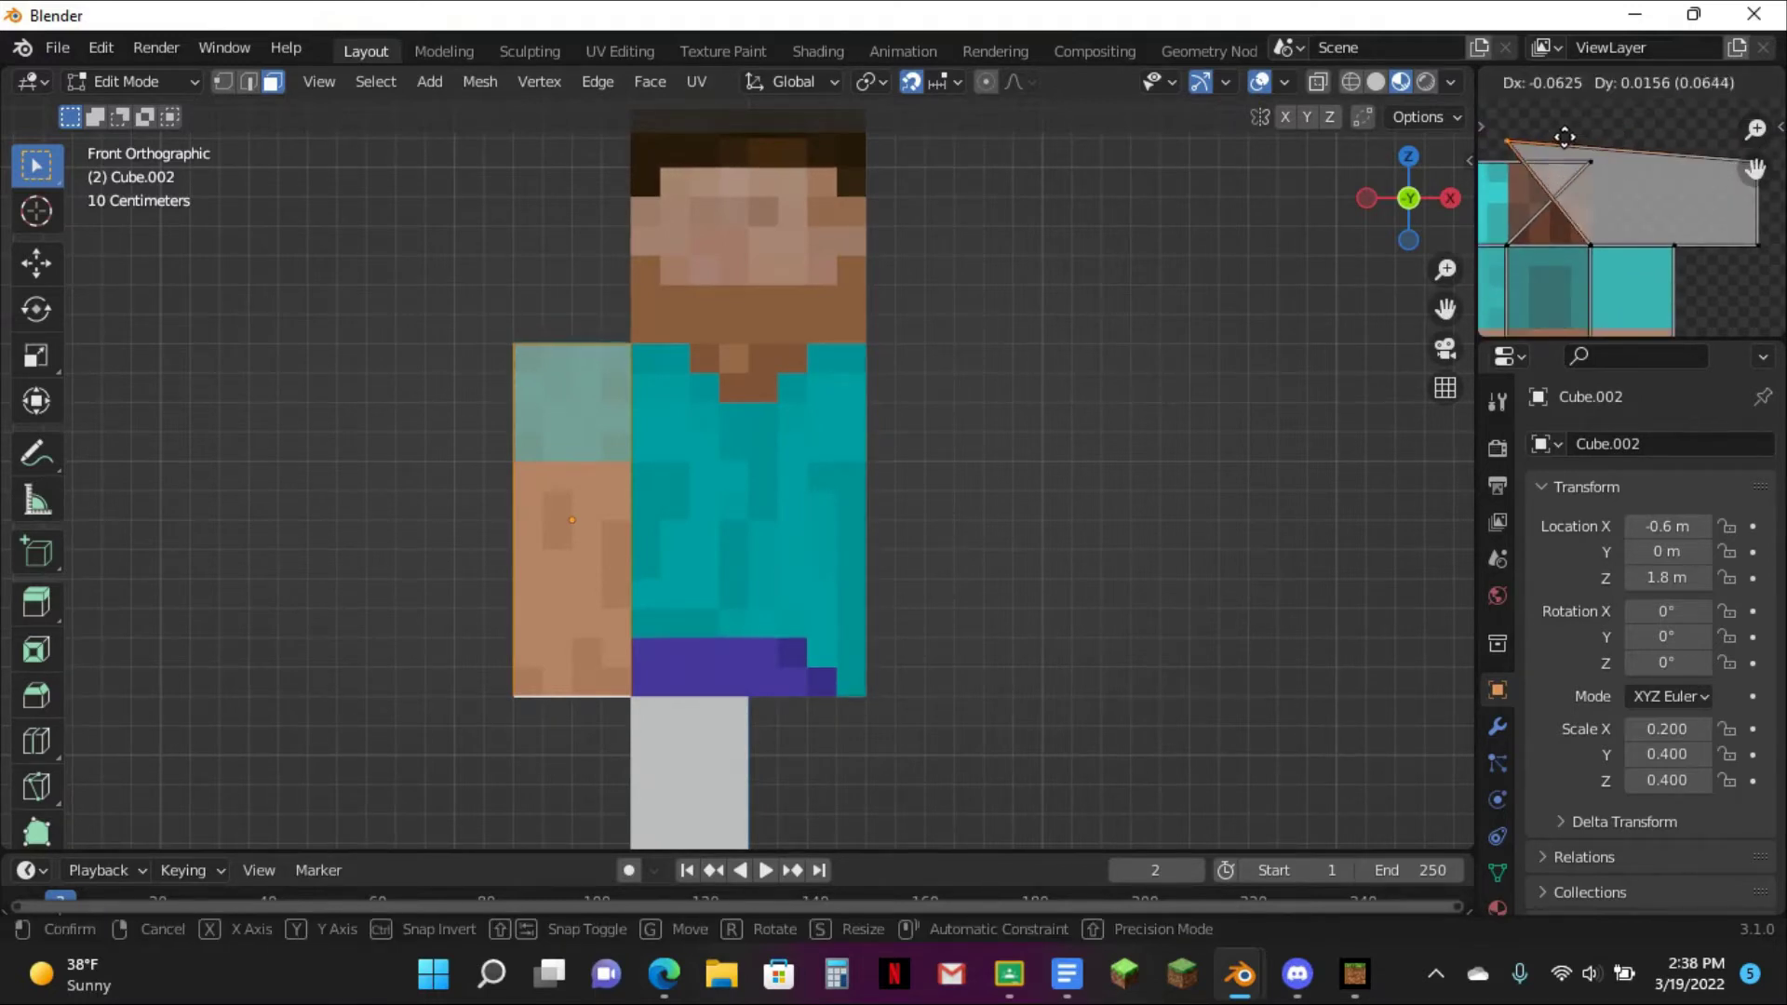
pyautogui.click(1648, 163)
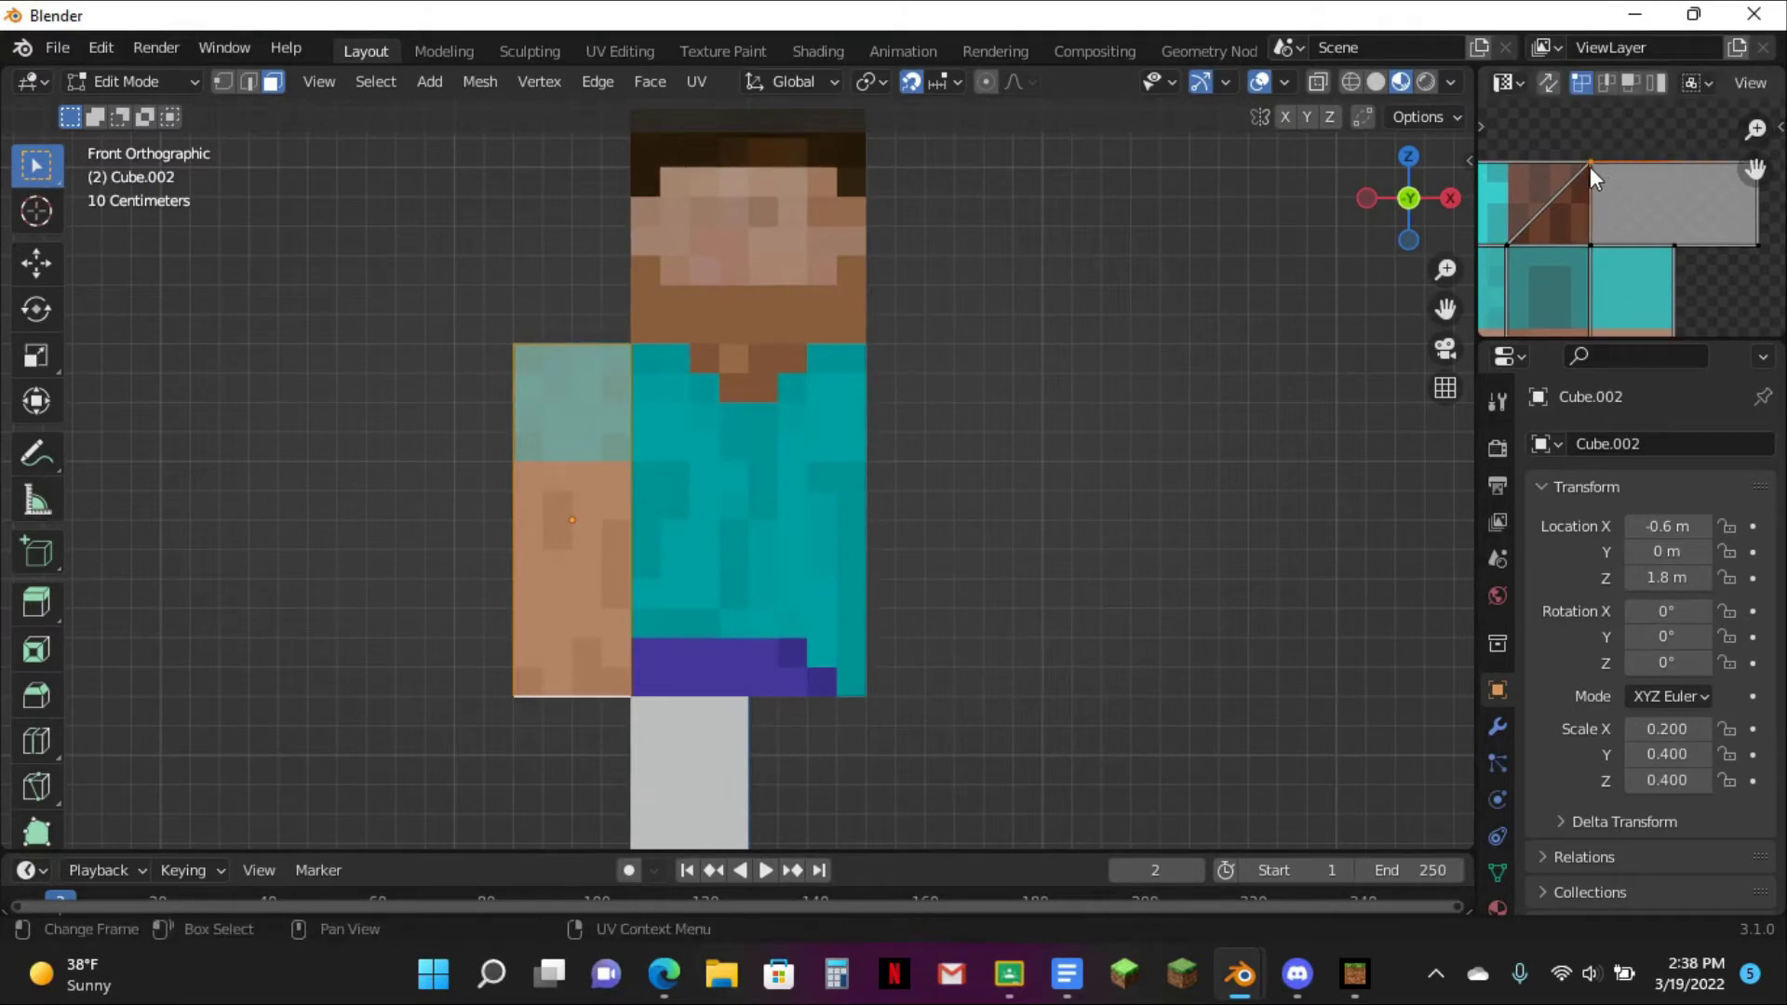
# - Move the top face's slanted upper corner left by 0.0625 to square its UV over the skin's arm top
pyautogui.press('g')
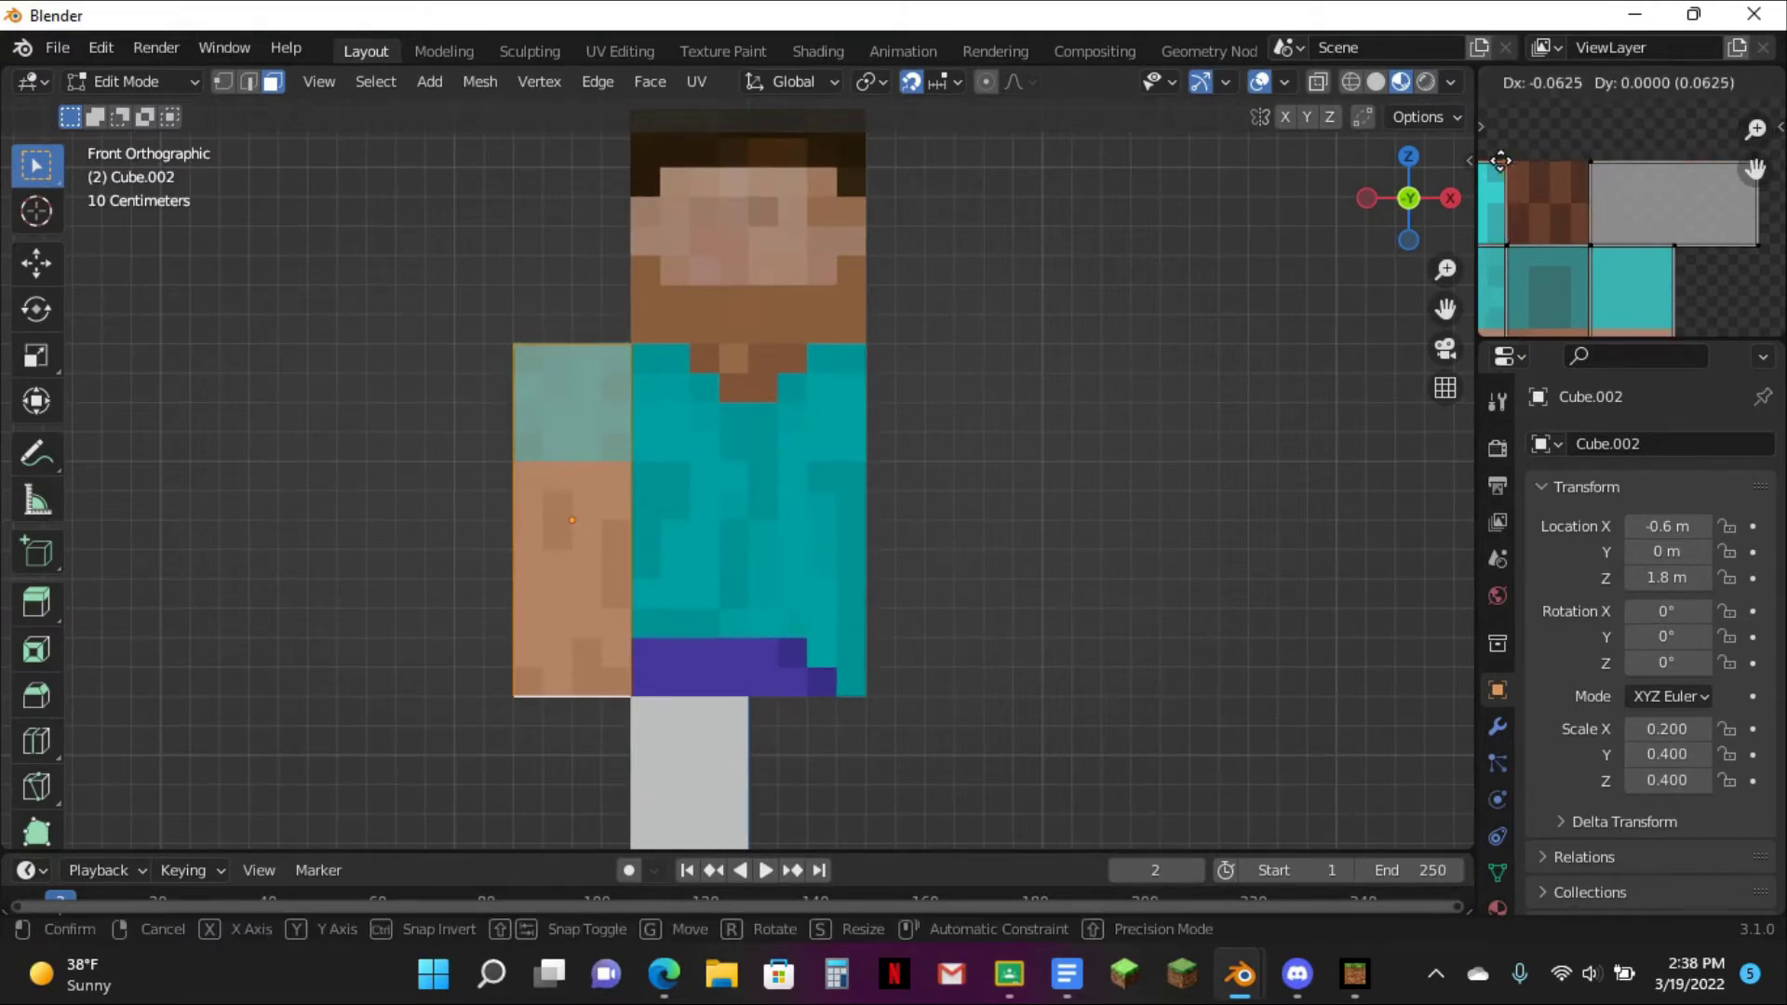
pyautogui.click(1623, 159)
pyautogui.scroll(-1, 1622, 159)
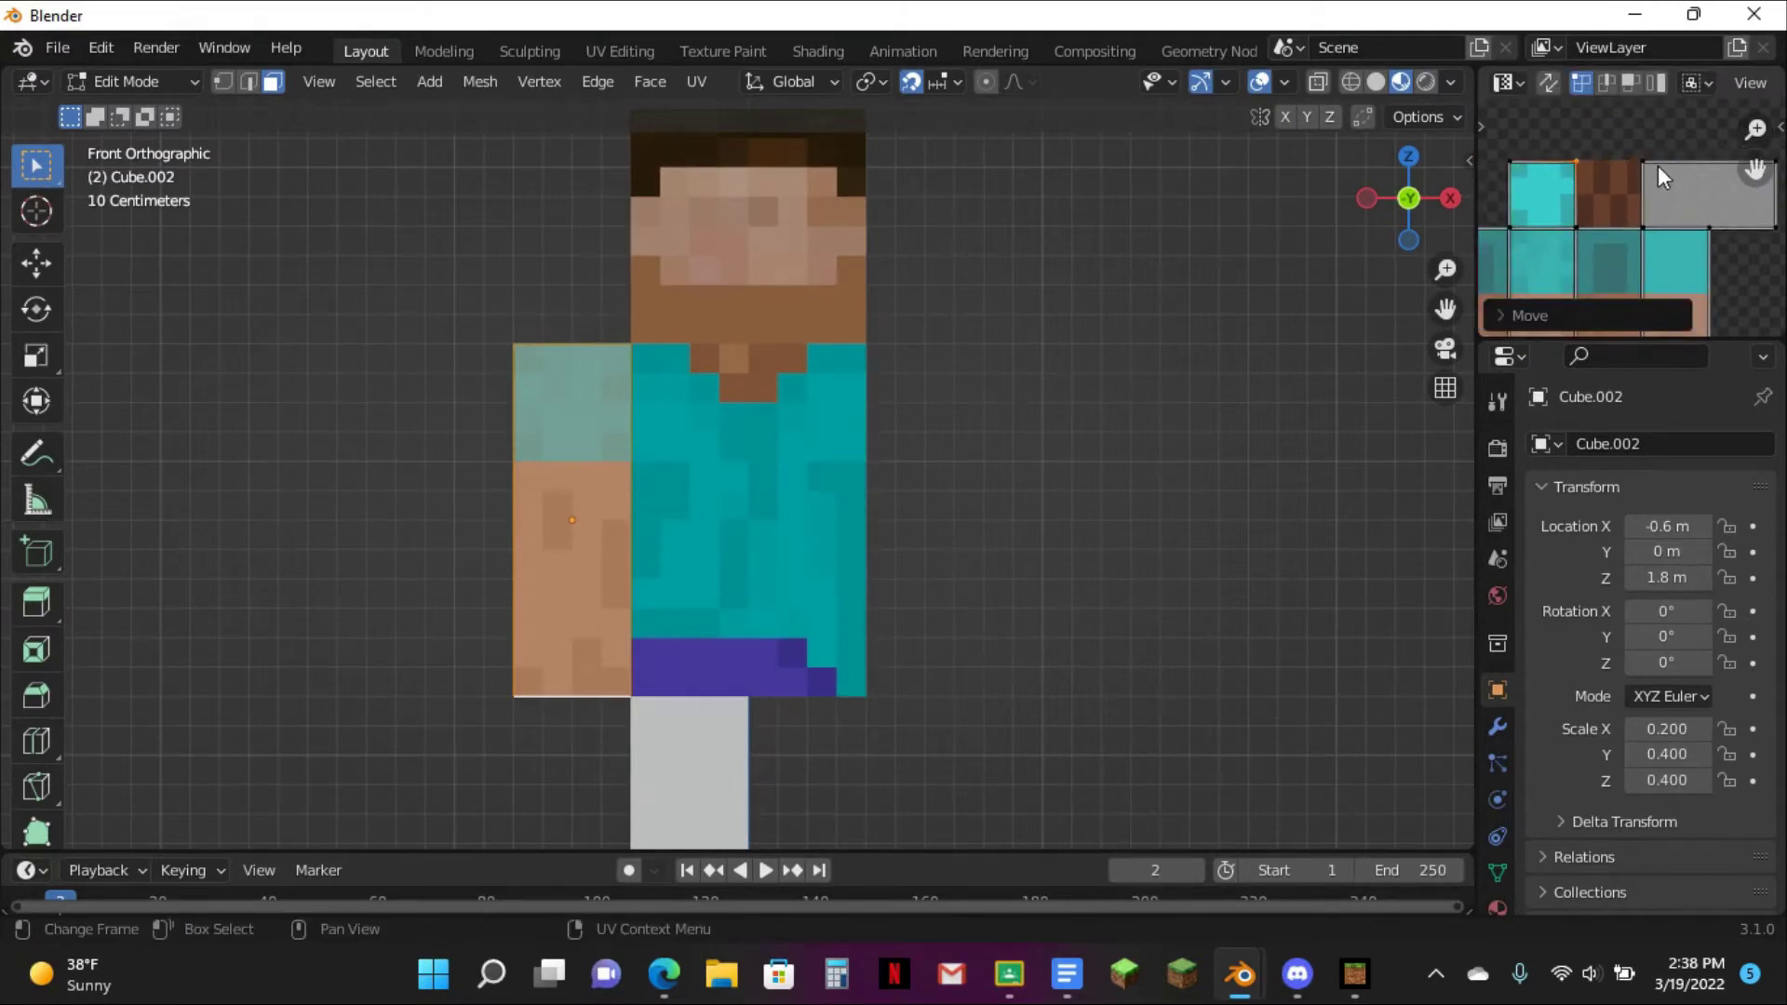
# - Move the inner UV edge of the arm's bottom face left until it meets the top face's UV
pyautogui.scroll(-1, 1667, 167)
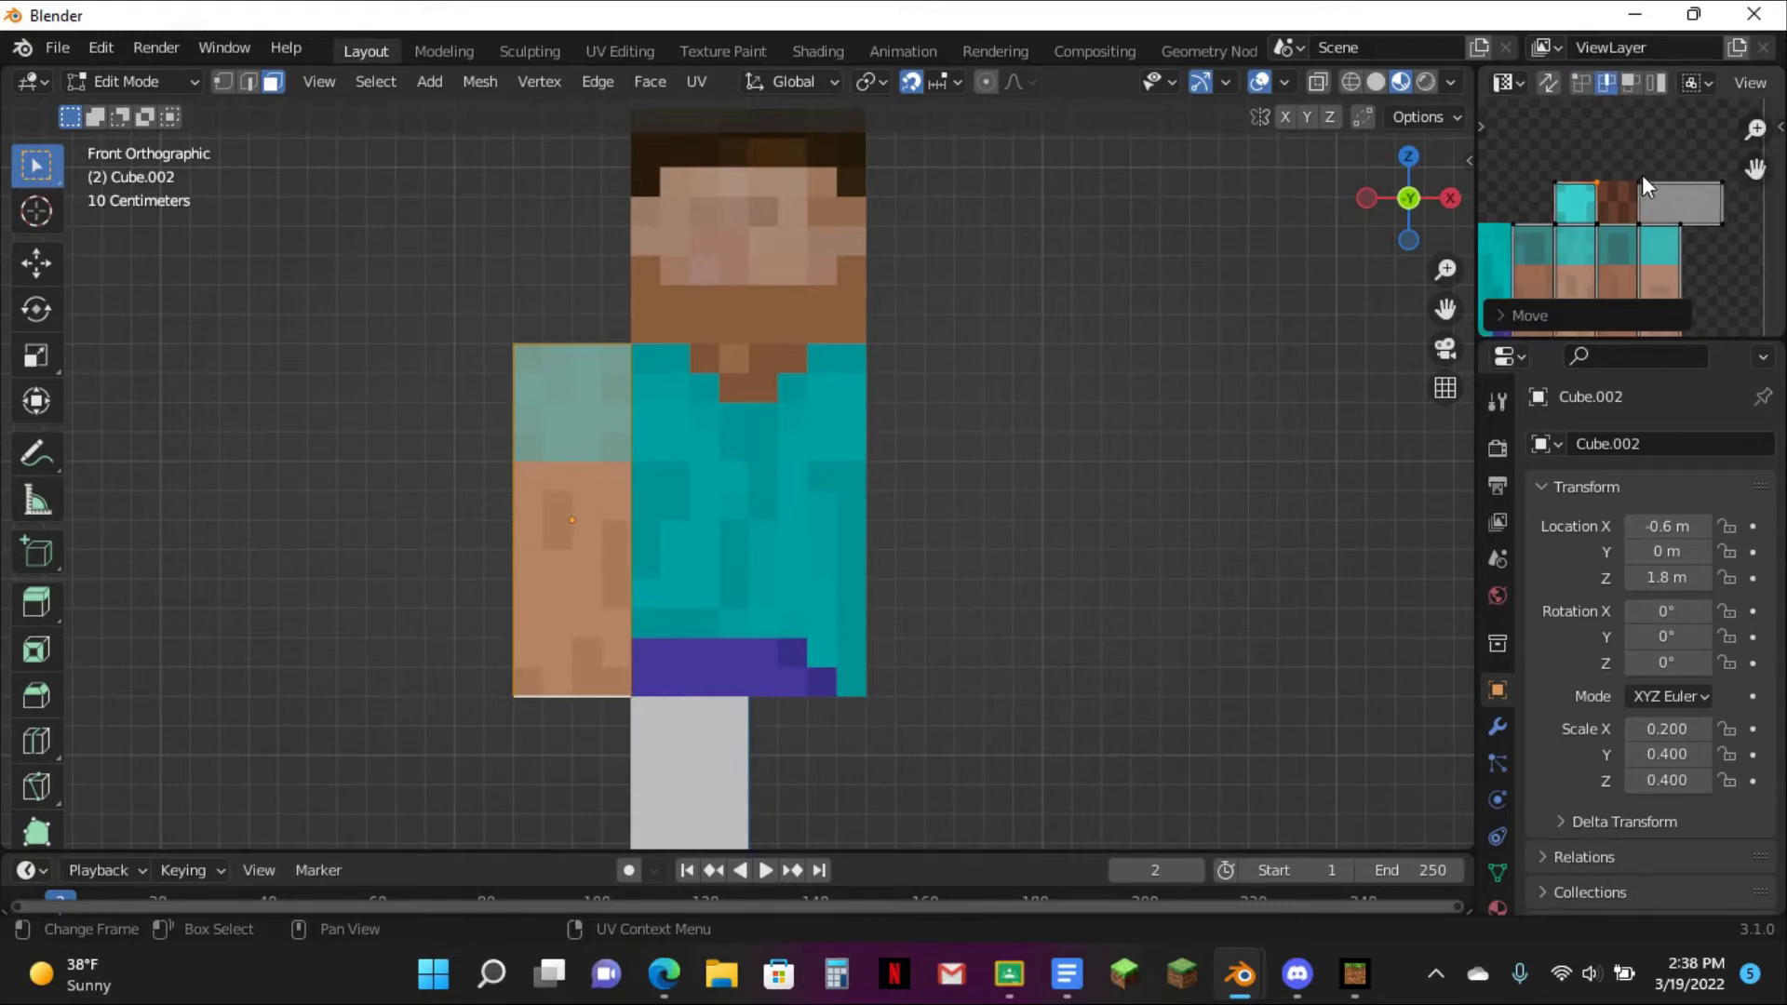
pyautogui.click(1639, 177)
pyautogui.scroll(2, 1655, 207)
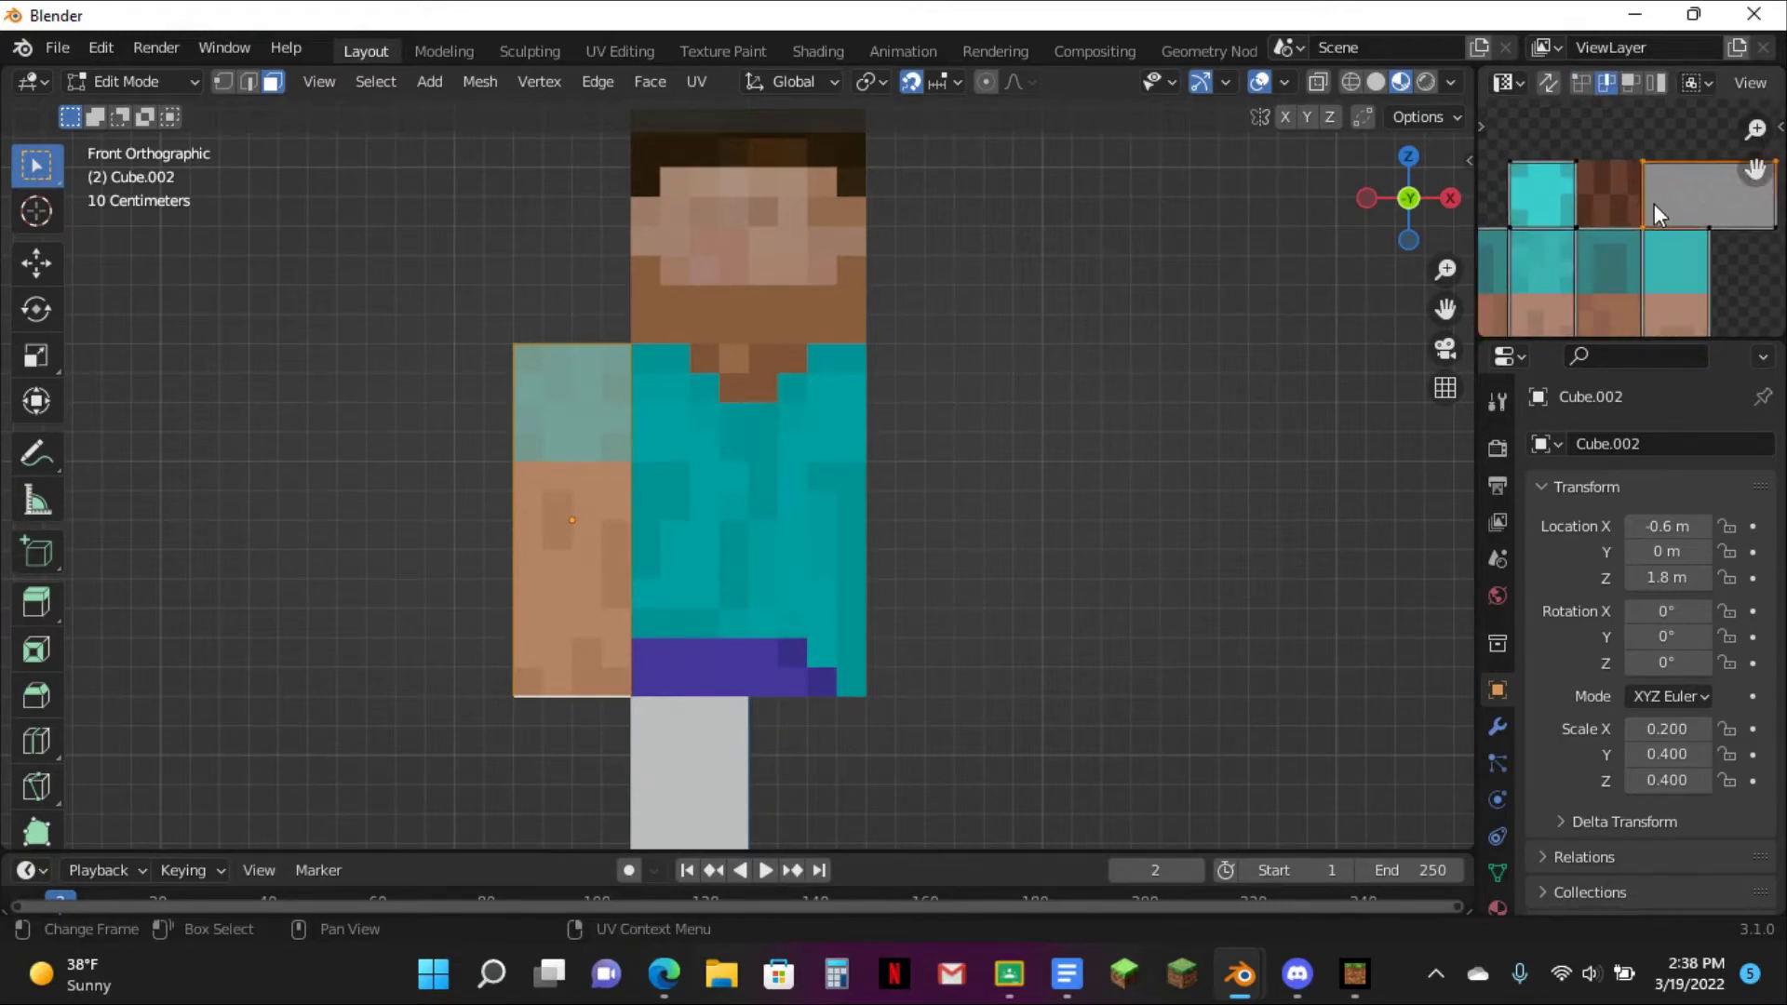
pyautogui.press('g')
pyautogui.click(1590, 202)
# - Try to shift the lower UV edge of the arm's bottom face left, and undo it
pyautogui.click(1729, 229)
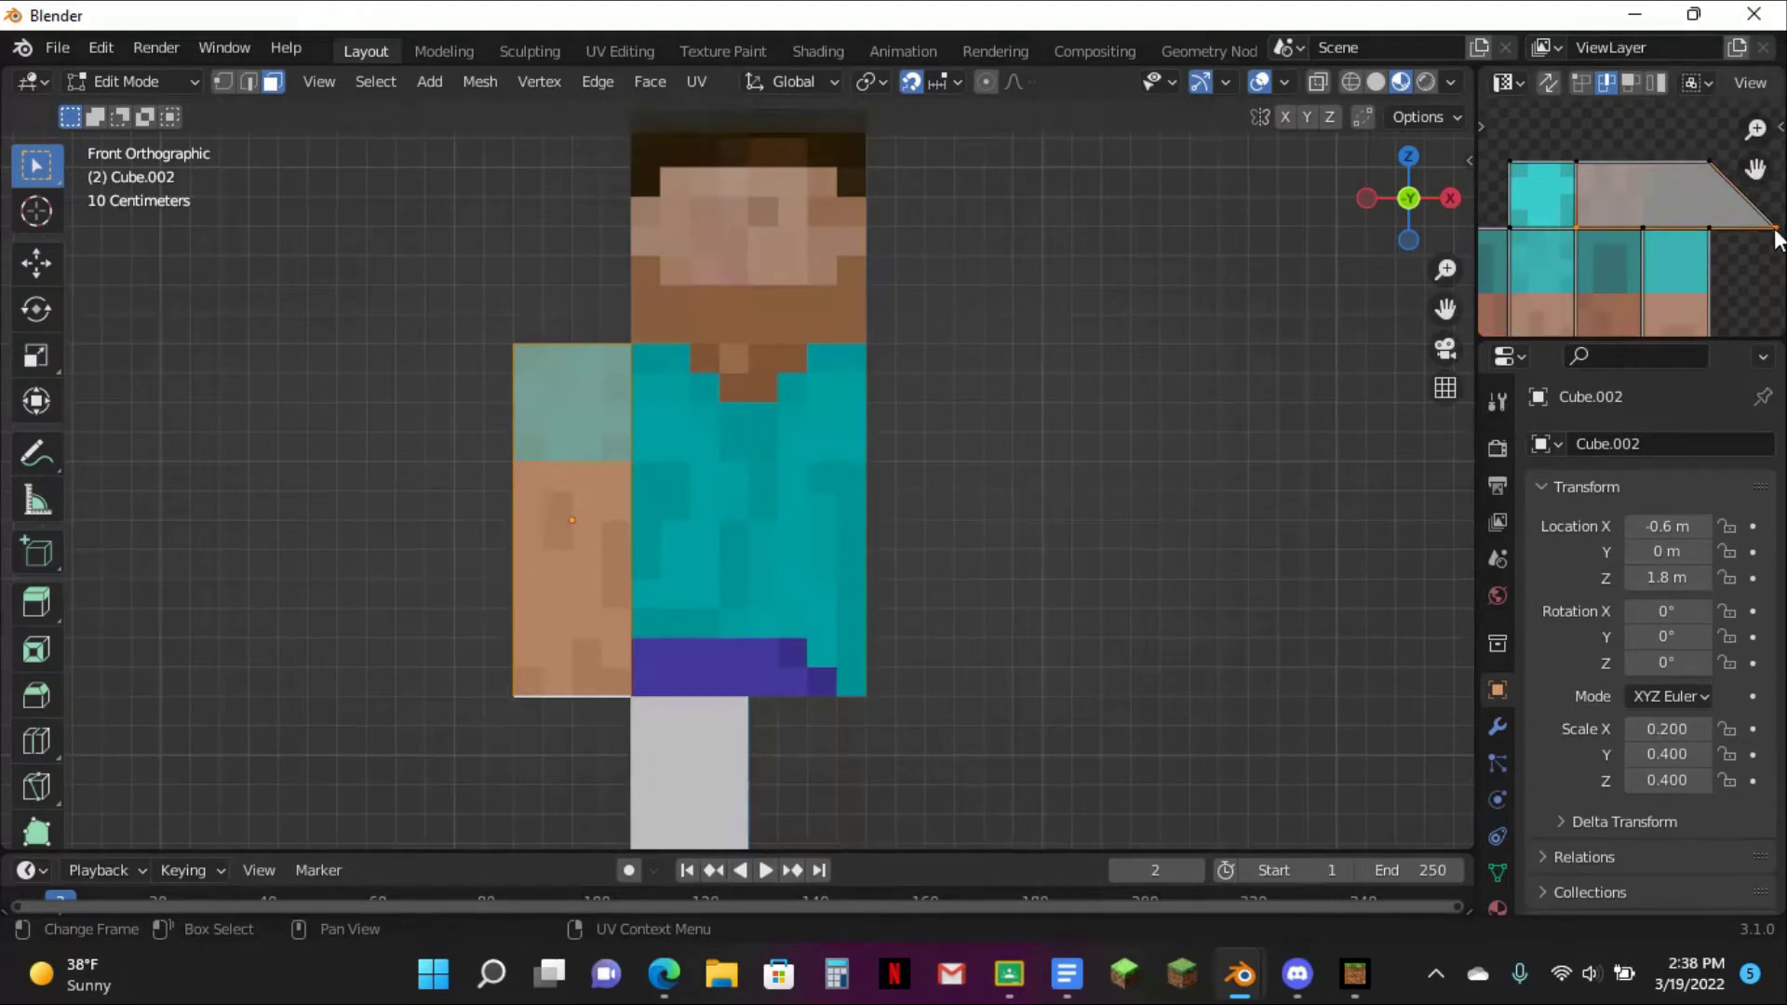
pyautogui.press('g')
pyautogui.click(1718, 235)
pyautogui.hotkey('ctrl', 'z')
# - Square the bottom face's UV by moving its outer lower corner left, and pull its outer edge in to fit the skin's brown square
pyautogui.click(1582, 82)
pyautogui.click(1775, 221)
pyautogui.press('g')
pyautogui.click(1696, 226)
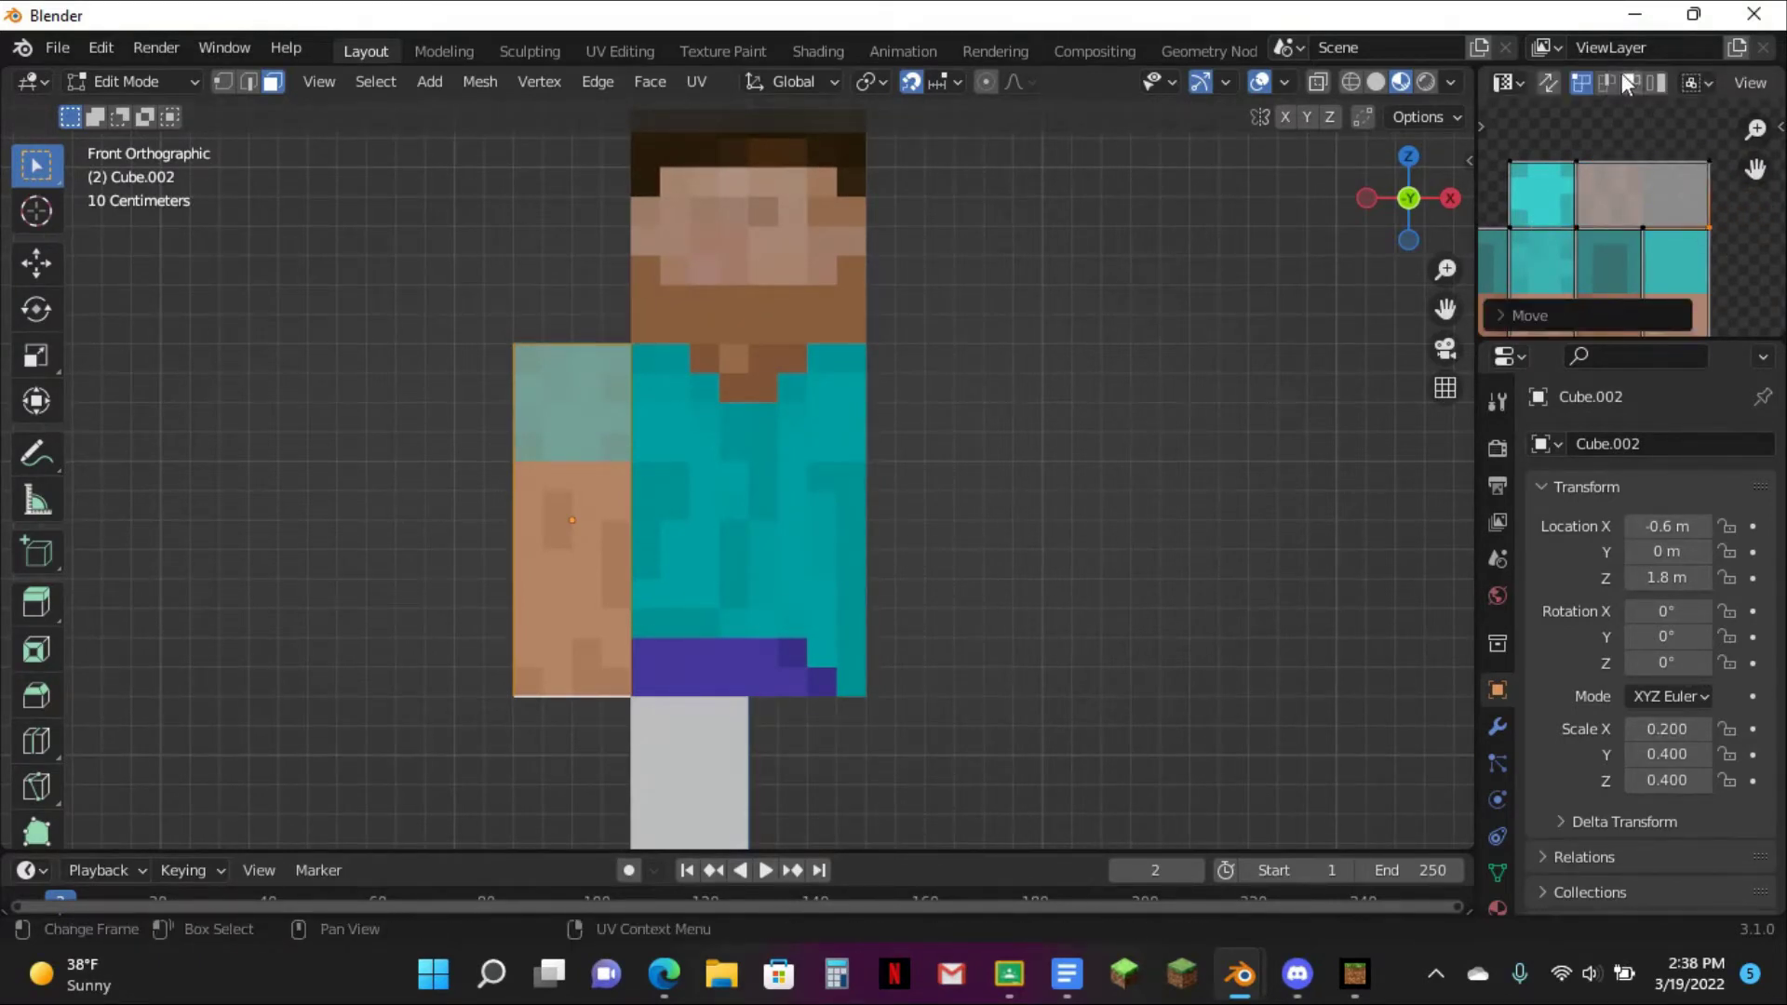
pyautogui.click(1709, 175)
pyautogui.press('g')
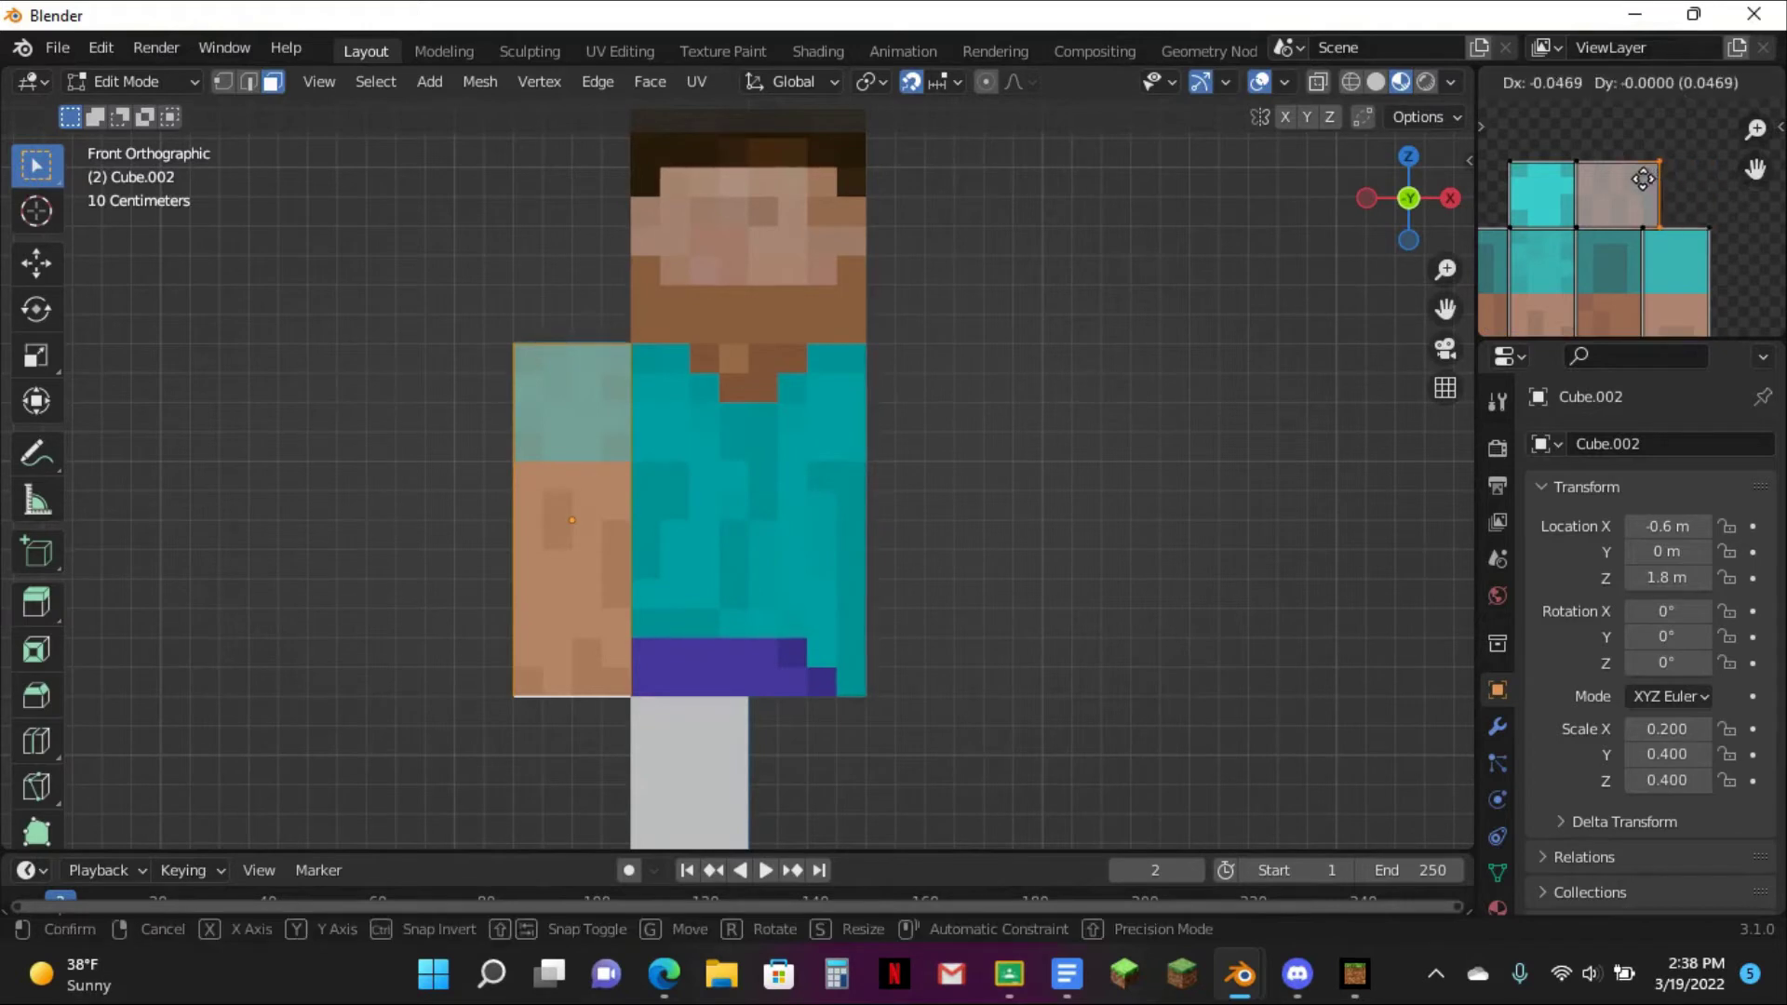
pyautogui.click(1644, 179)
pyautogui.scroll(-3, 1696, 203)
pyautogui.scroll(2, 1696, 202)
pyautogui.press('Tab')
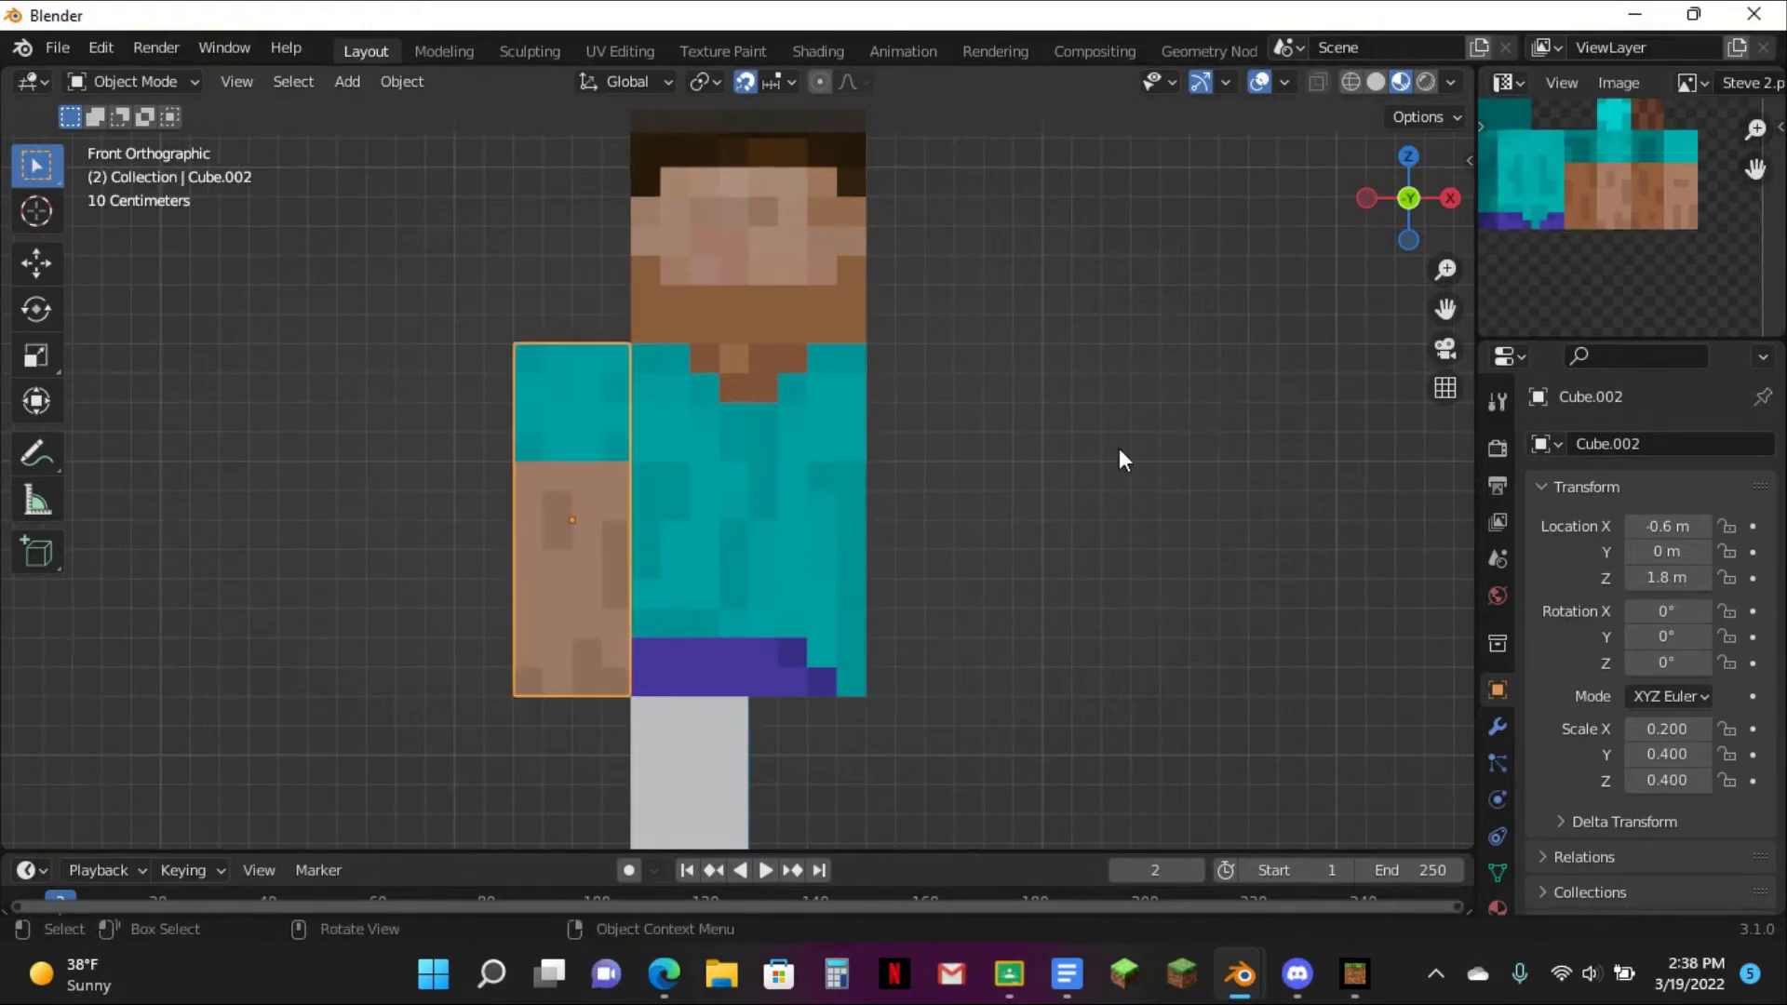
# - Examine the textured arm and torso from several angles
pyautogui.moveTo(1119, 449); pyautogui.dragTo(1220, 318, button='middle')
pyautogui.moveTo(1139, 369); pyautogui.dragTo(616, 434, button='middle')
pyautogui.click(838, 419)
pyautogui.moveTo(838, 419); pyautogui.dragTo(734, 454, button='middle')
pyautogui.hotkey('ctrl', 'z')
pyautogui.hotkey('ctrl', 'z')
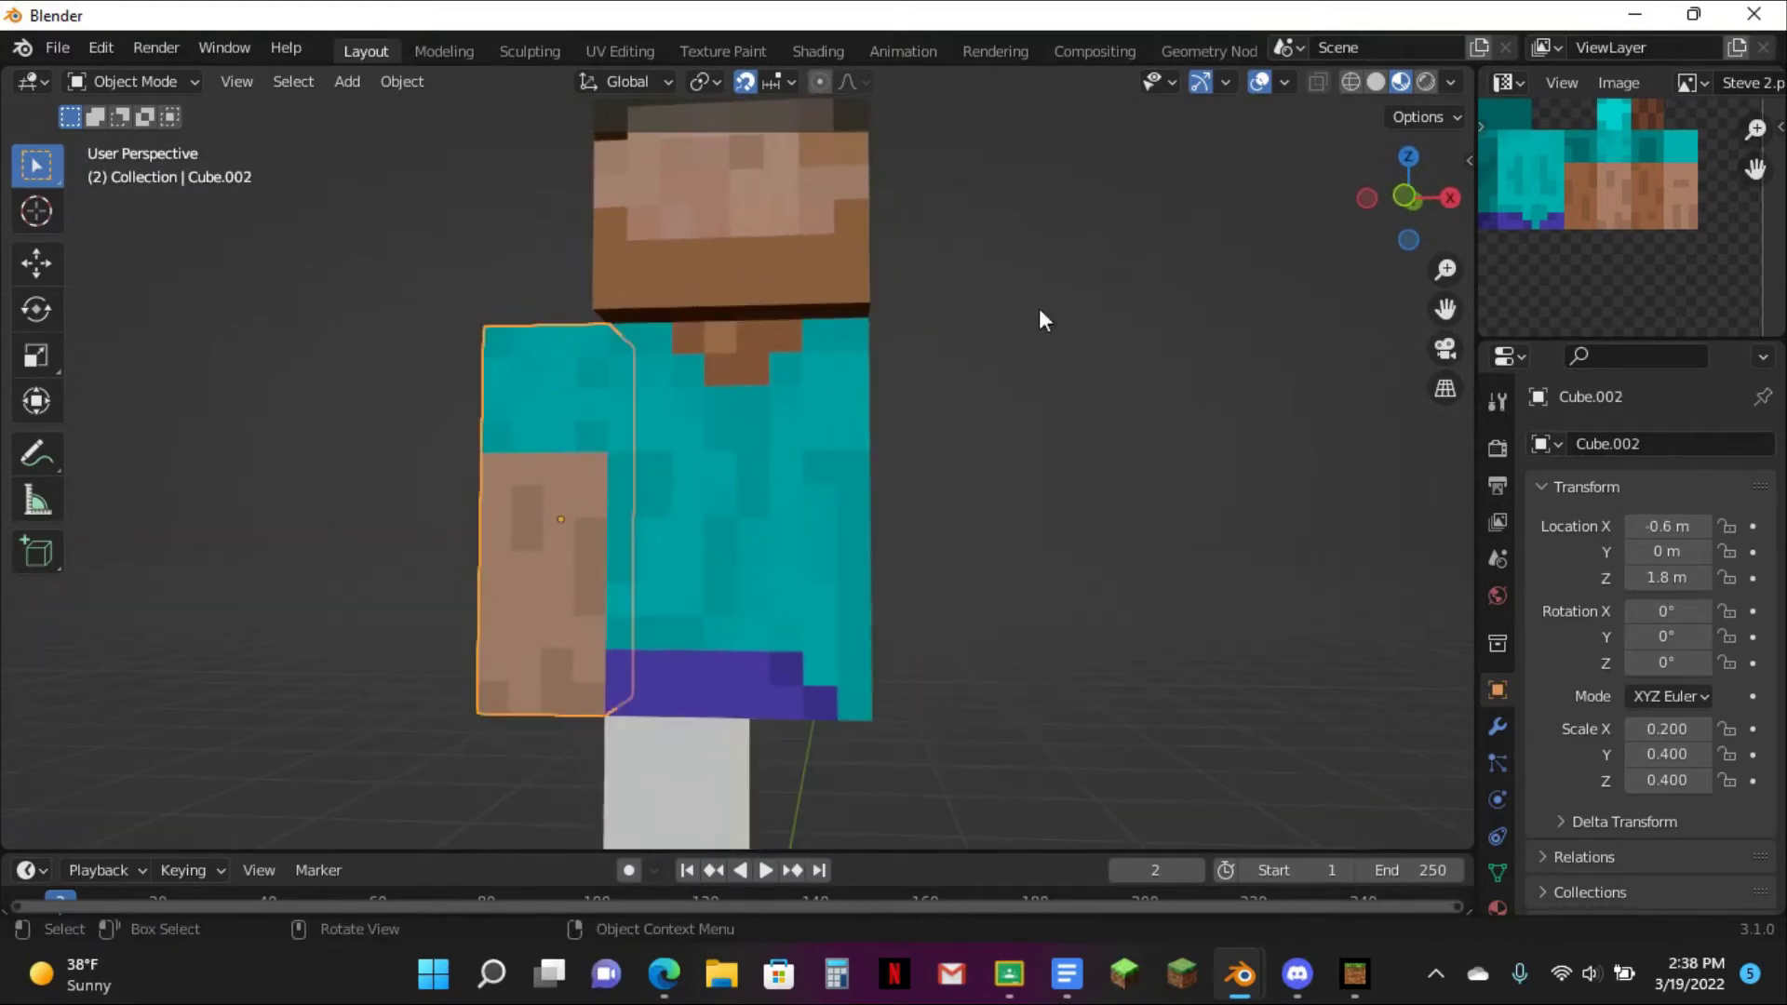
# - Delete the untextured leg and duplicate the arm into its place below the torso at X -0.2 m, Z 0.6 m
pyautogui.click(1396, 197)
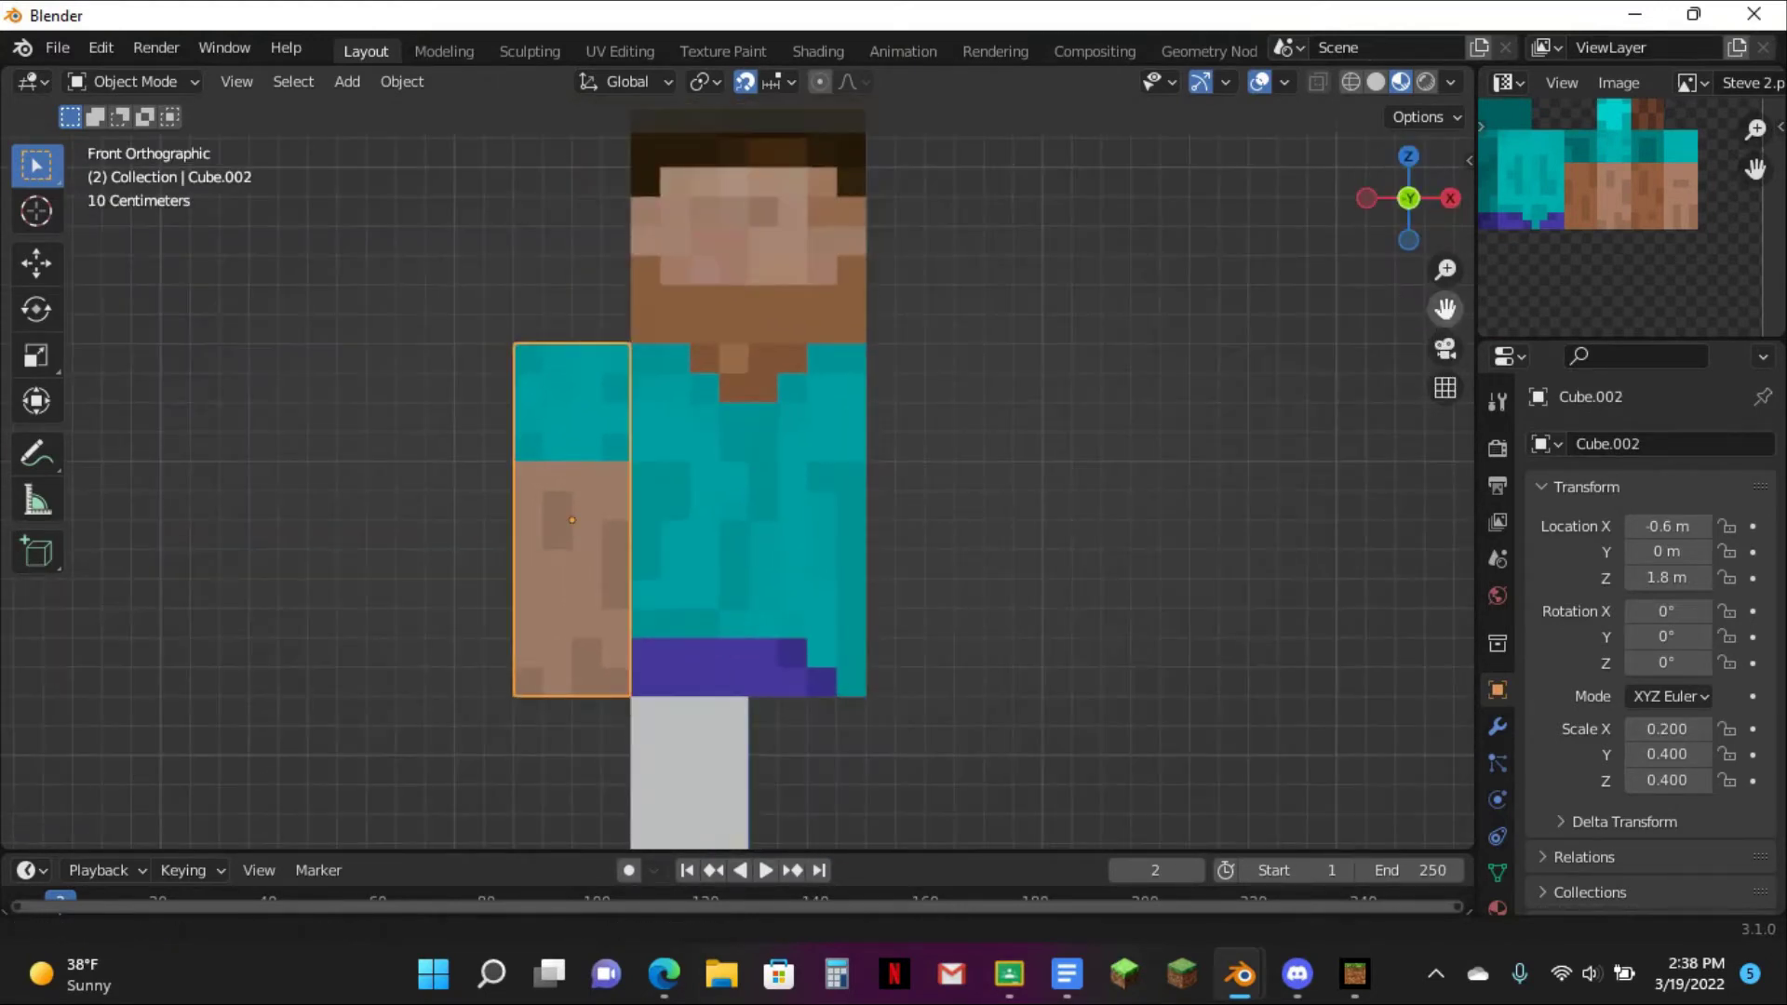
pyautogui.moveTo(1442, 314); pyautogui.dragTo(1454, 103)
pyautogui.click(647, 682)
pyautogui.press('Delete')
pyautogui.click(589, 331)
pyautogui.hotkey('shift', 'd')
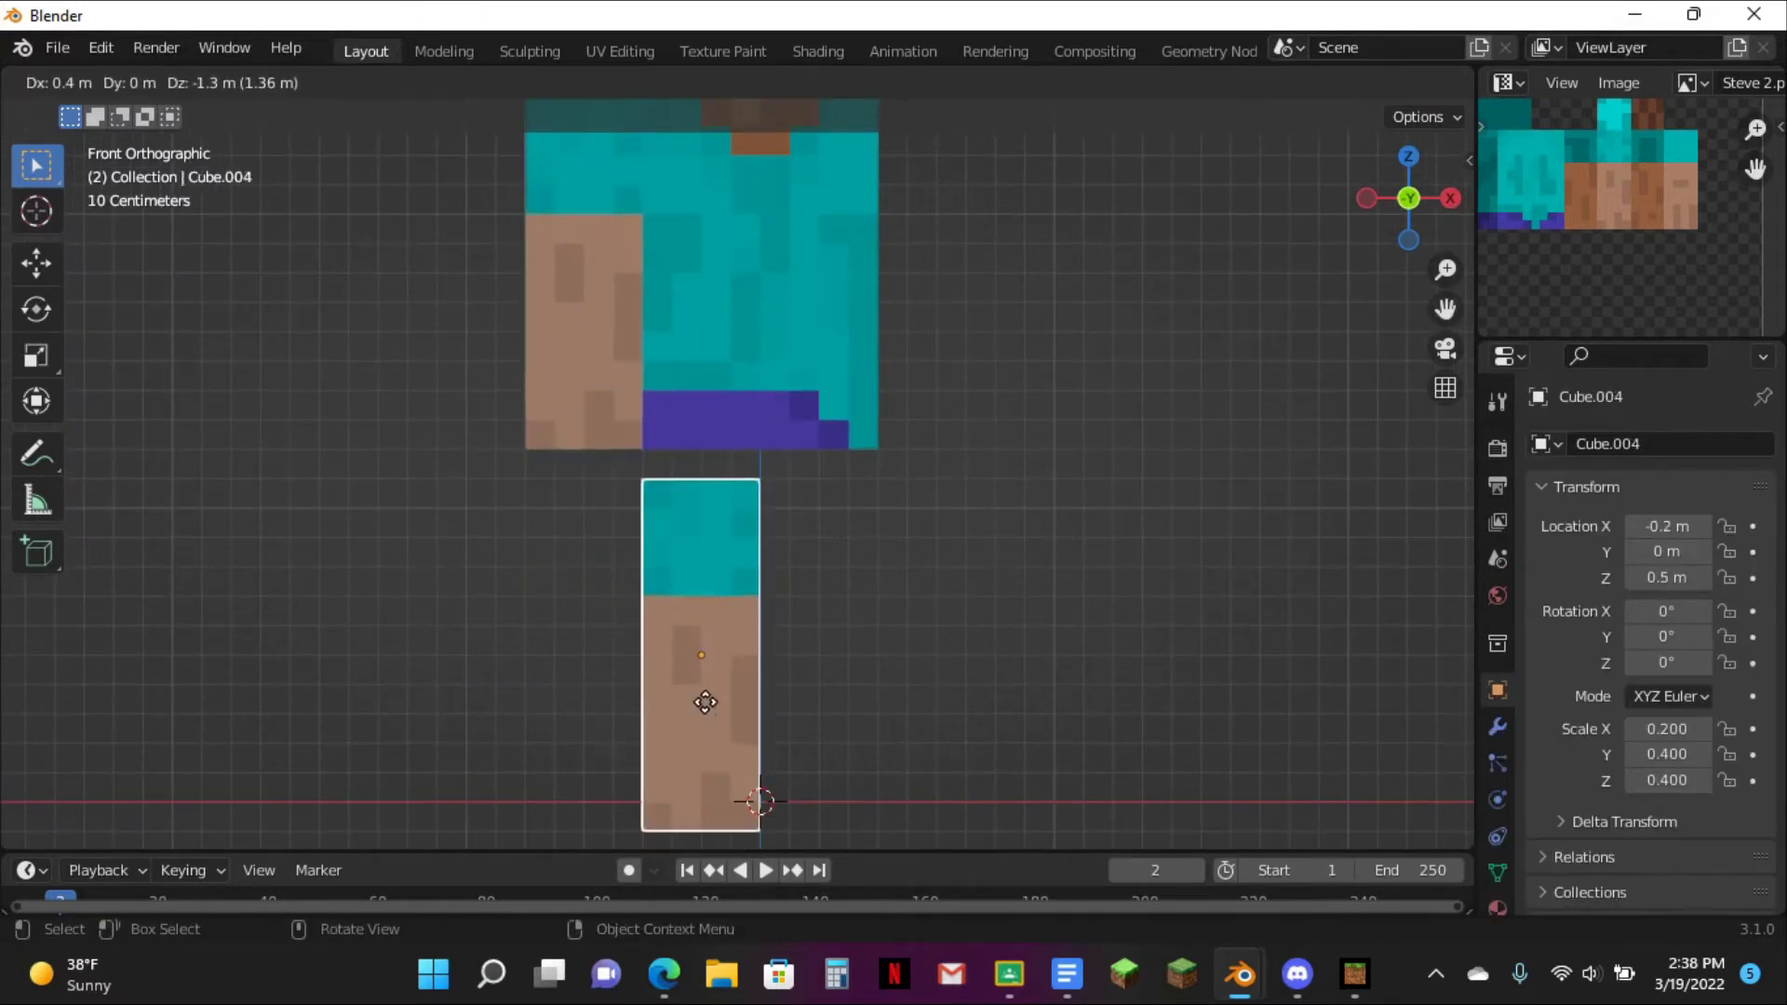
pyautogui.click(705, 670)
# - Shift the new leg's UVs left by 0.625 onto the skin's purple leg area
pyautogui.press('Tab')
pyautogui.scroll(-2, 1629, 175)
pyautogui.scroll(3, 1656, 196)
pyautogui.press('g')
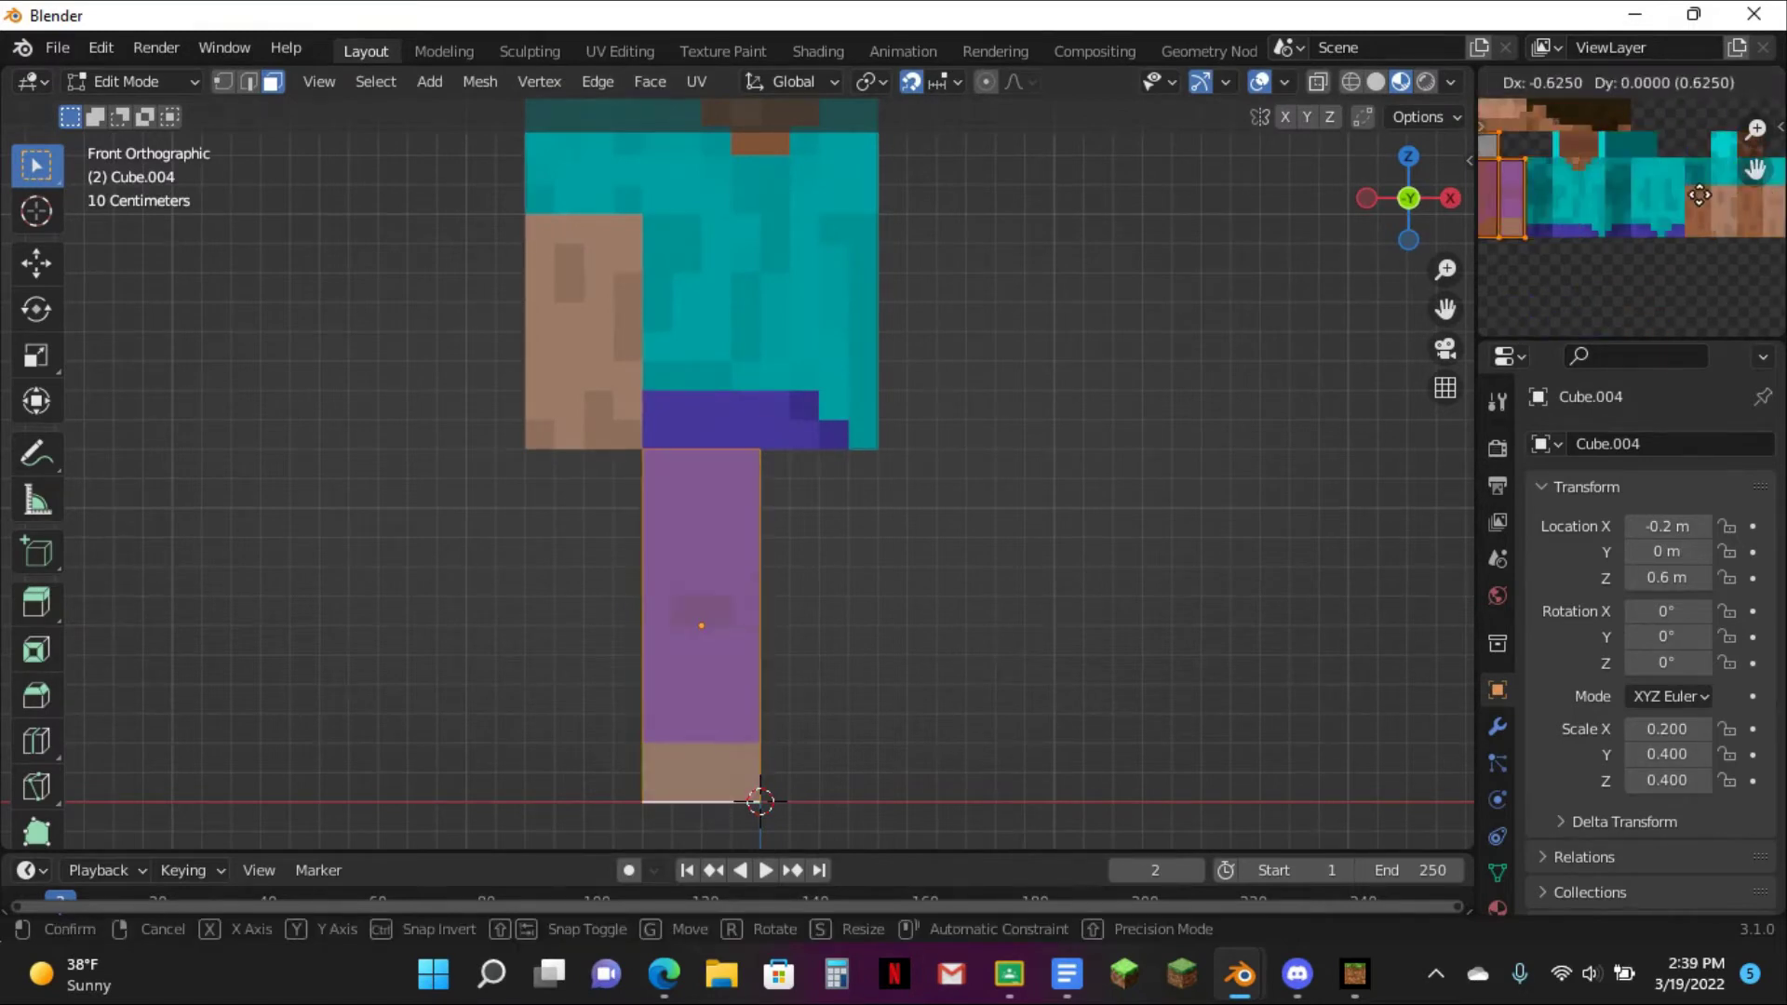
pyautogui.click(1710, 195)
# - Duplicate the leg to X 0.2 m and shift the copy's UVs onto the second leg area at the skin's lower edge
pyautogui.press('Tab')
pyautogui.hotkey('shift', 'd')
pyautogui.click(837, 606)
pyautogui.press('Tab')
pyautogui.scroll(-3, 1601, 187)
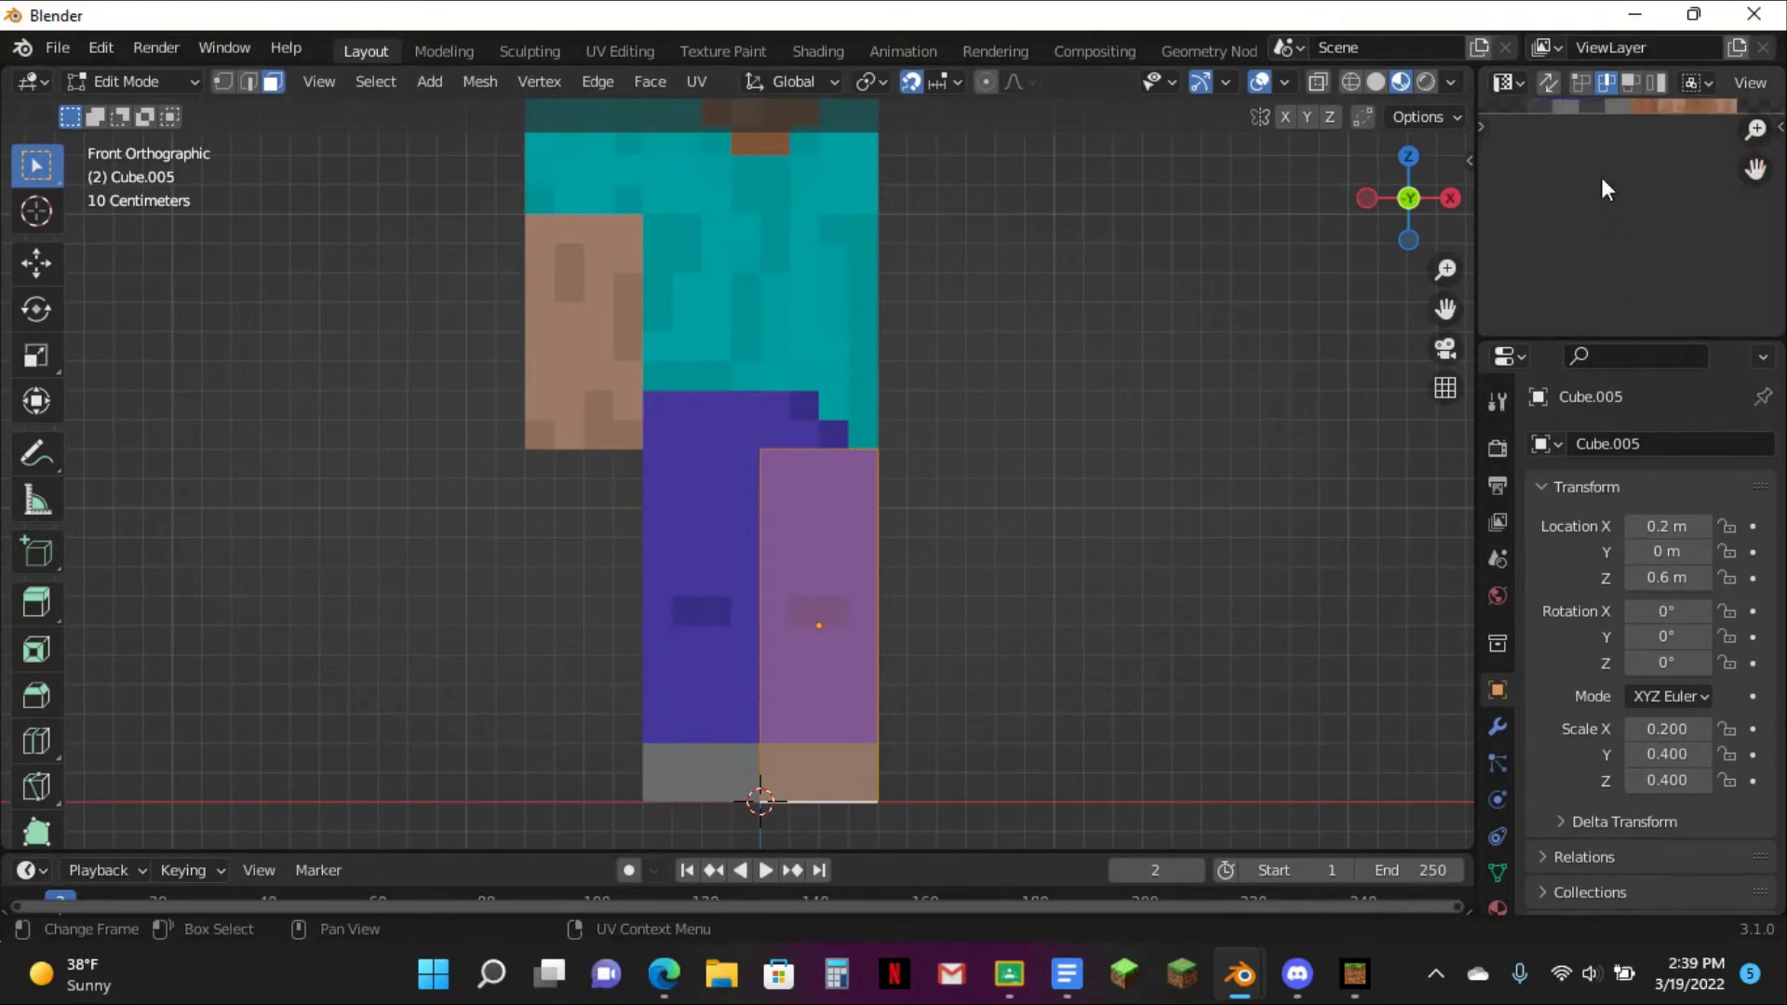
pyautogui.moveTo(1603, 179); pyautogui.dragTo(1633, 331, button='middle')
pyautogui.press('g')
pyautogui.click(1745, 182)
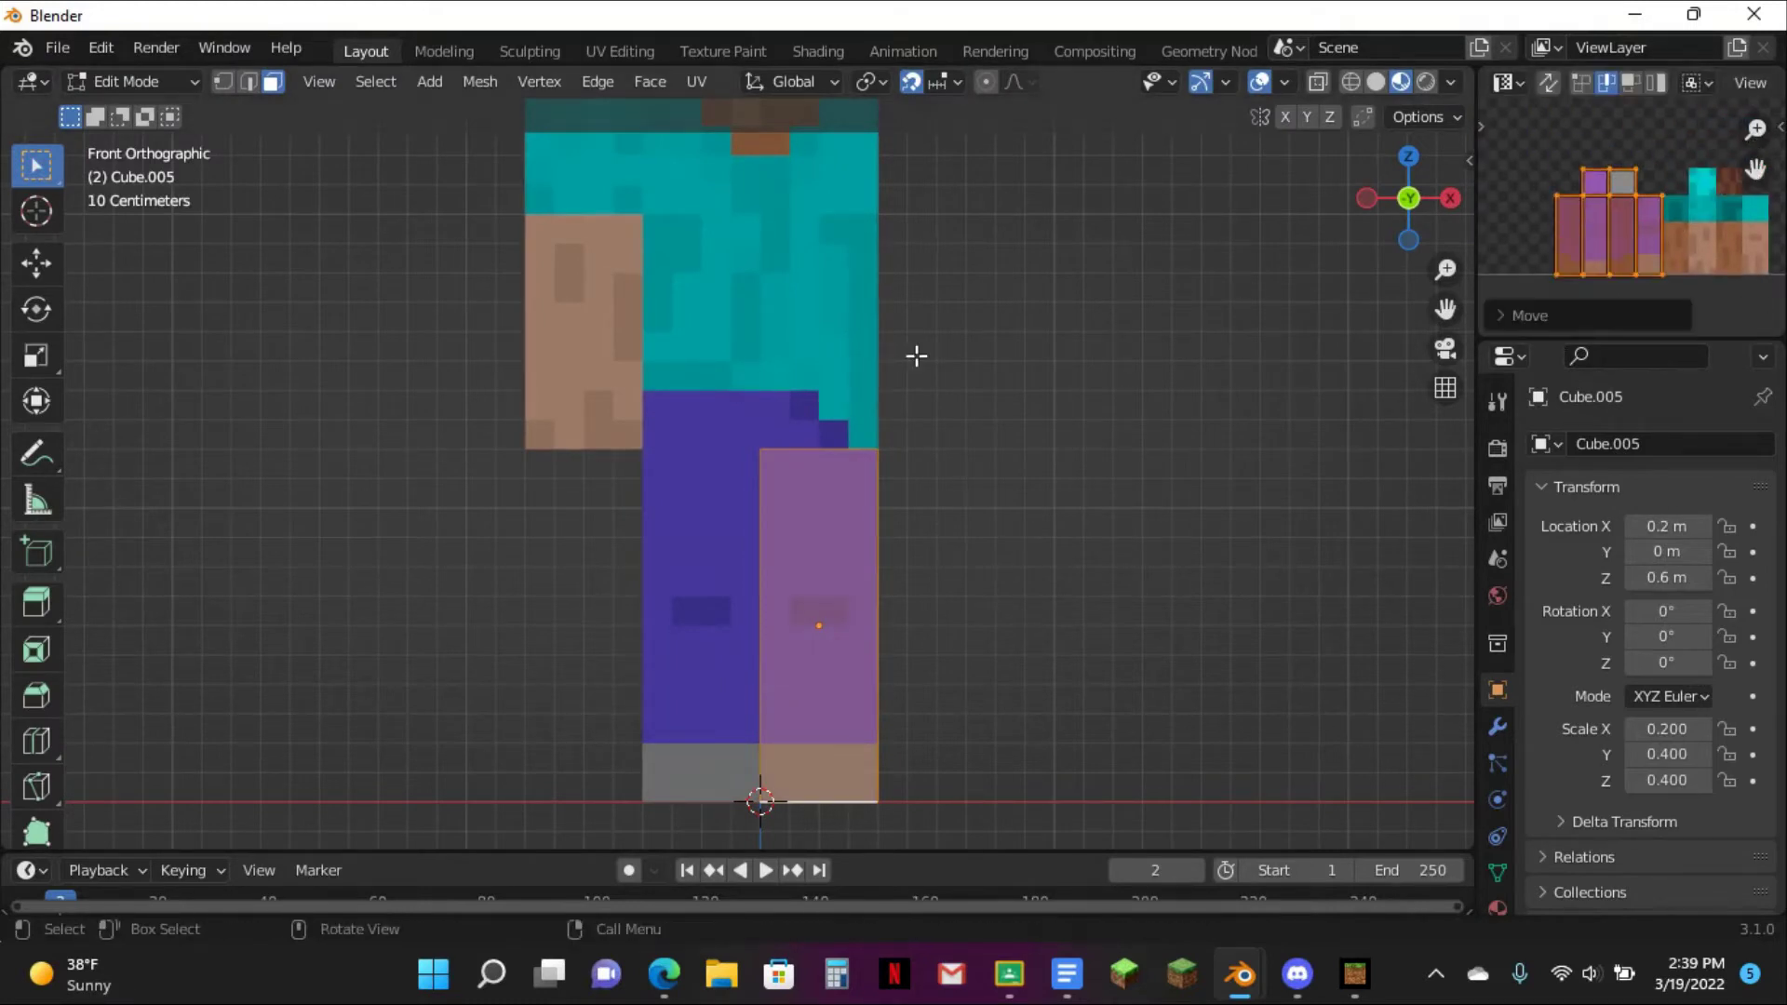
pyautogui.press('Tab')
# - Duplicate the arm to the torso's other side at X 0.6 m, Z 1.8 m, and shift the copy's UVs onto the skin's second arm
pyautogui.click(508, 395)
pyautogui.click(527, 394)
pyautogui.hotkey('shift', 'd')
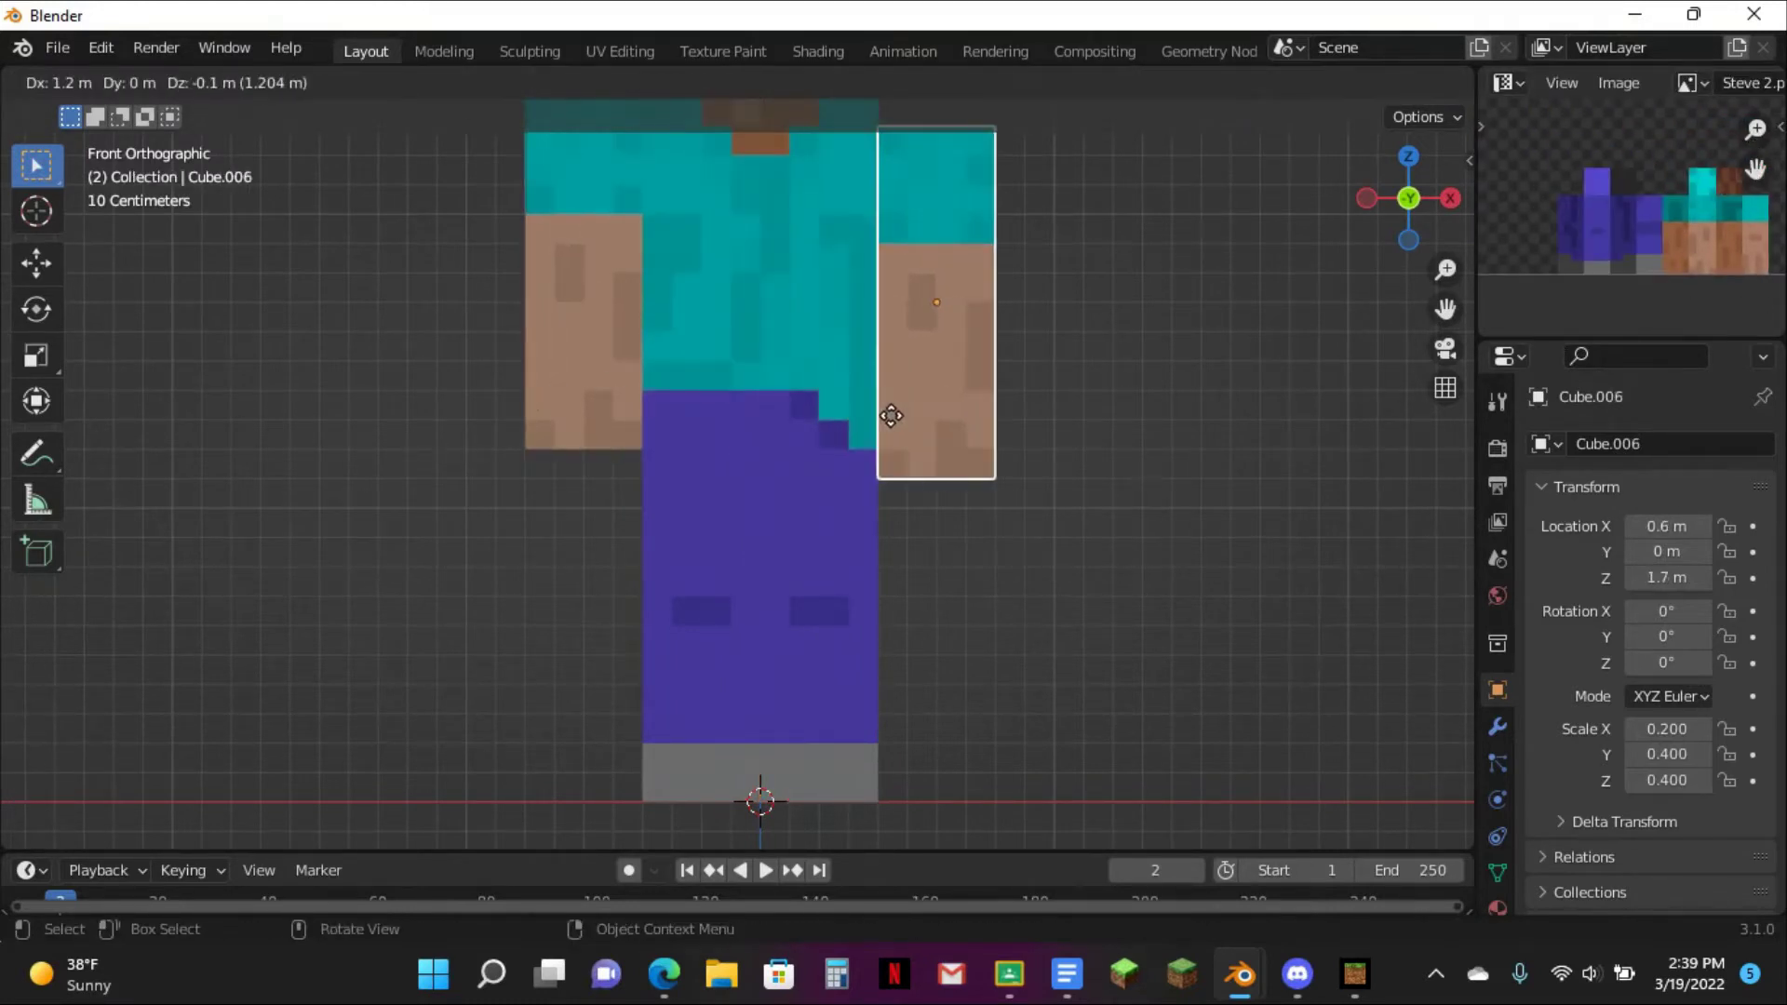
pyautogui.click(893, 391)
pyautogui.press('Tab')
pyautogui.moveTo(1677, 206); pyautogui.dragTo(1674, 267, button='middle')
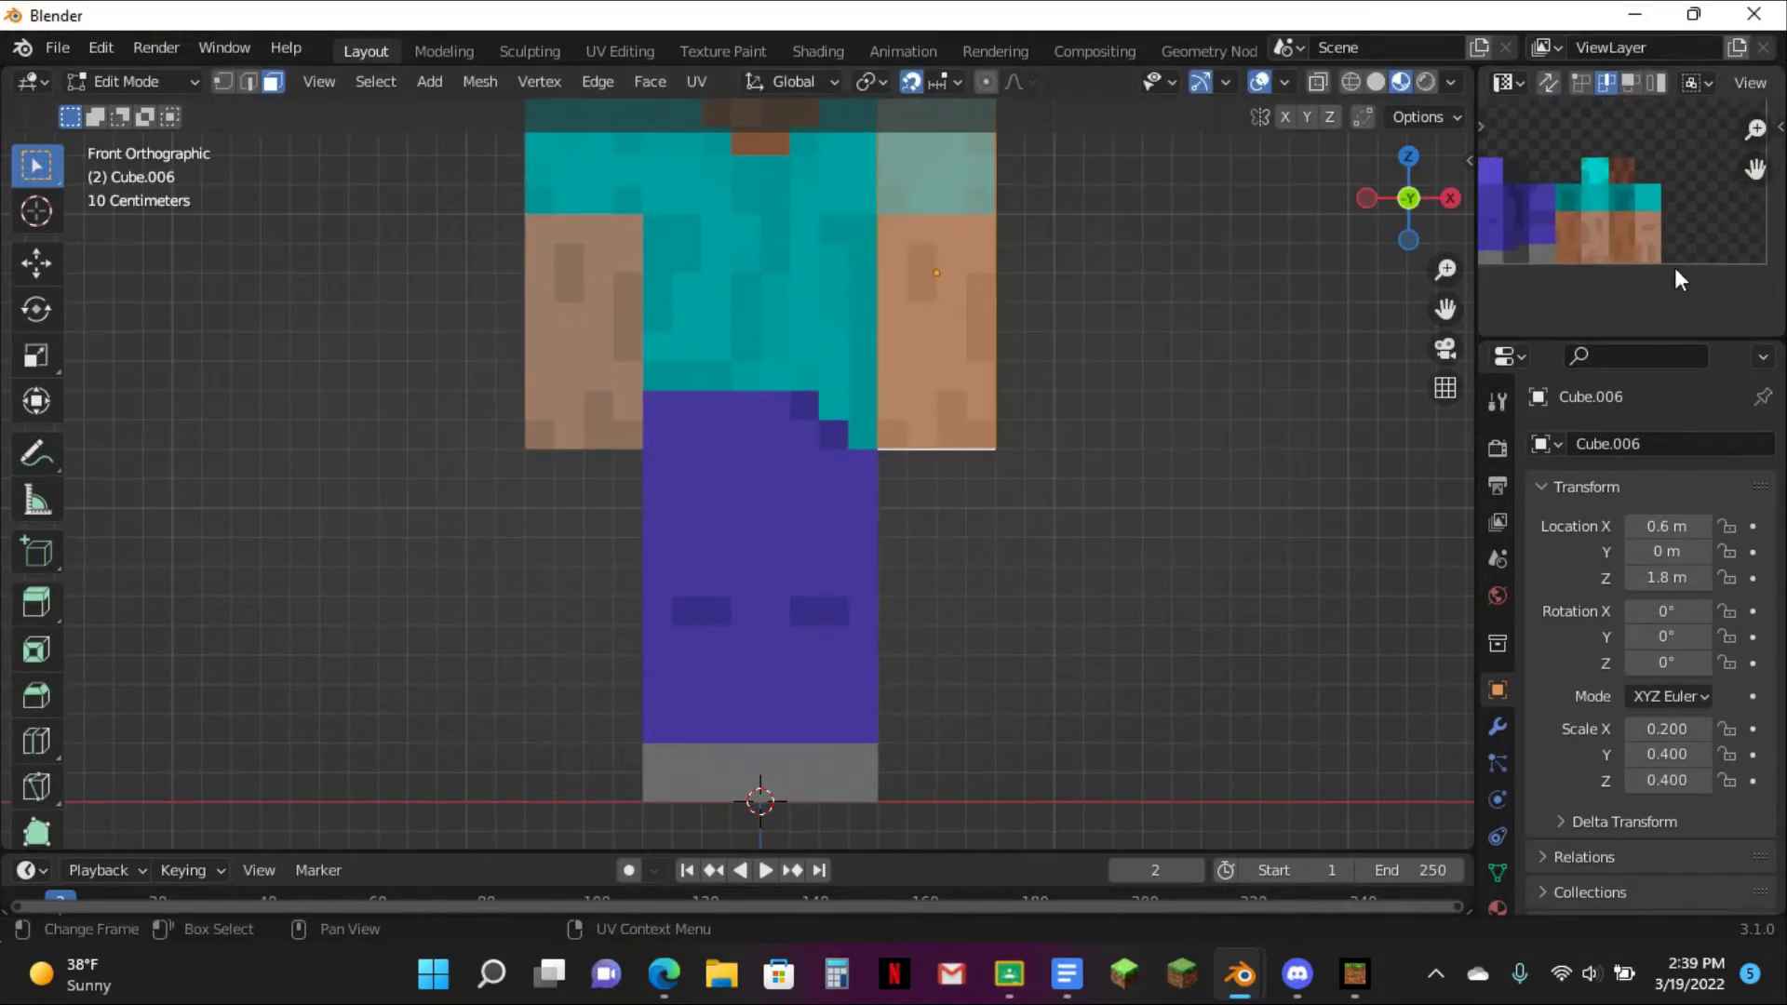
pyautogui.press('Tab')
# - Rotate the duplicated arm 90° in the front view so its hand points outward, giving it a Y rotation of -90°
pyautogui.scroll(-3, 894, 354)
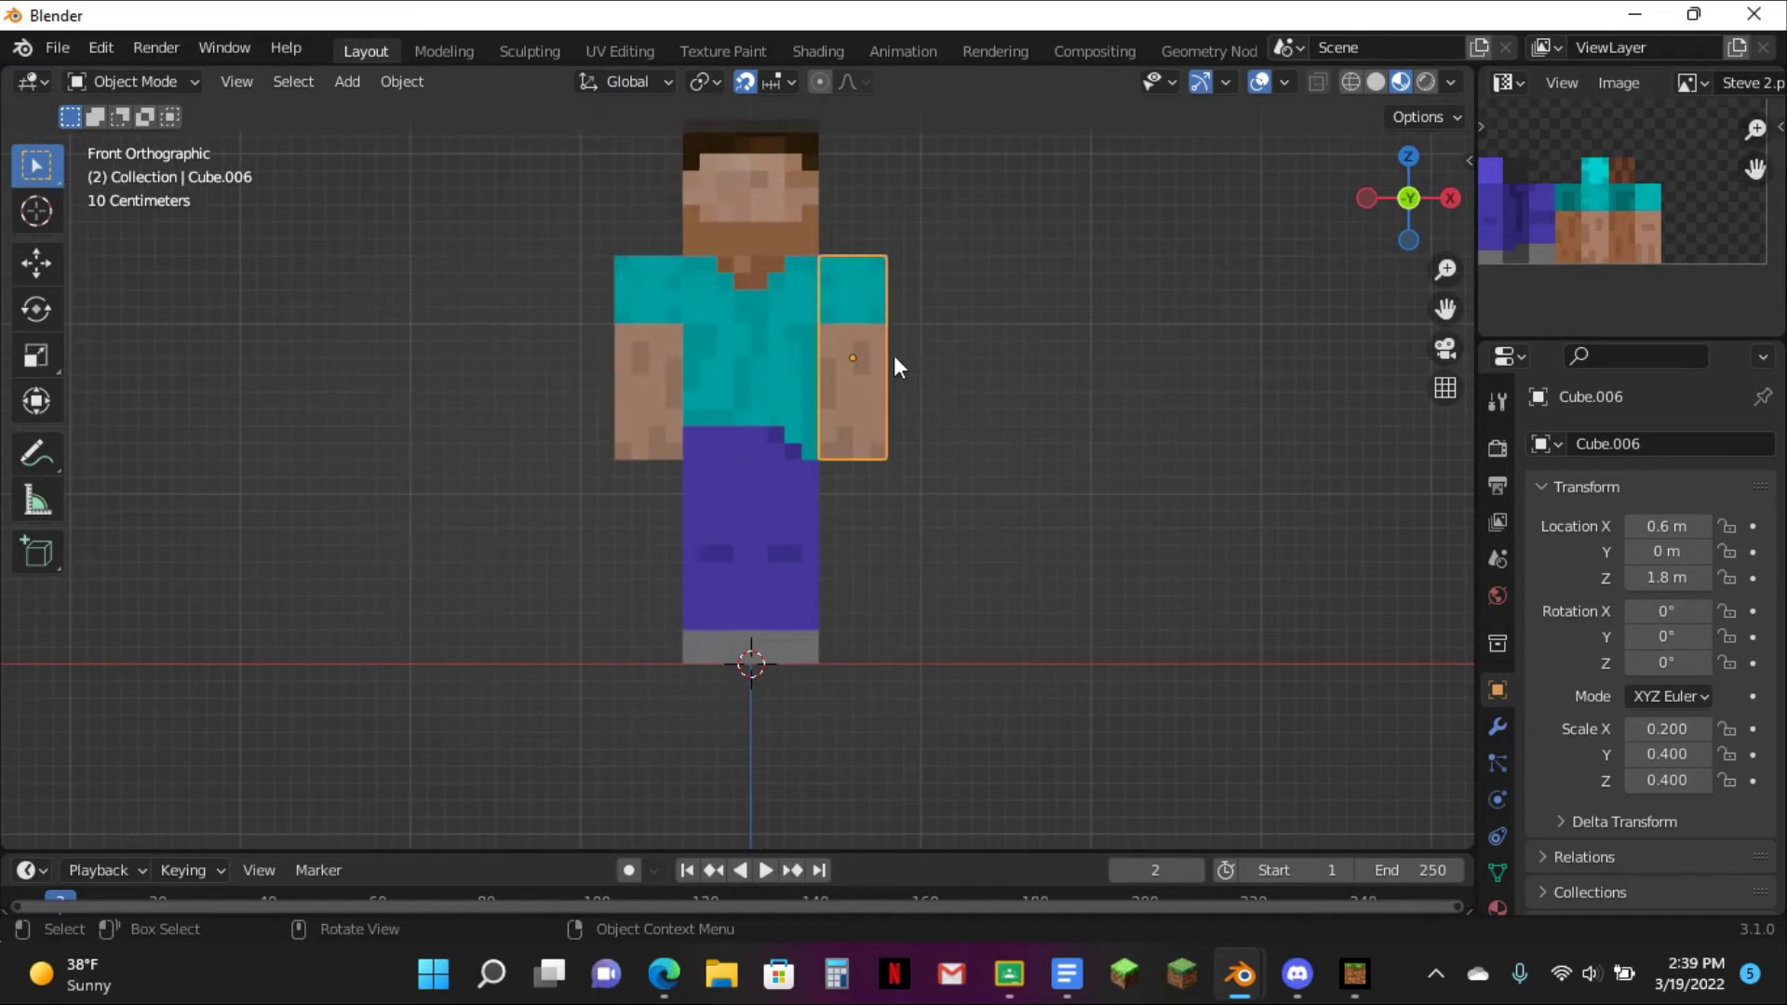
pyautogui.click(1413, 196)
pyautogui.scroll(3, 1396, 193)
pyautogui.click(1372, 207)
pyautogui.click(1372, 207)
pyautogui.scroll(2, 1374, 211)
pyautogui.moveTo(1445, 309); pyautogui.dragTo(1403, 474)
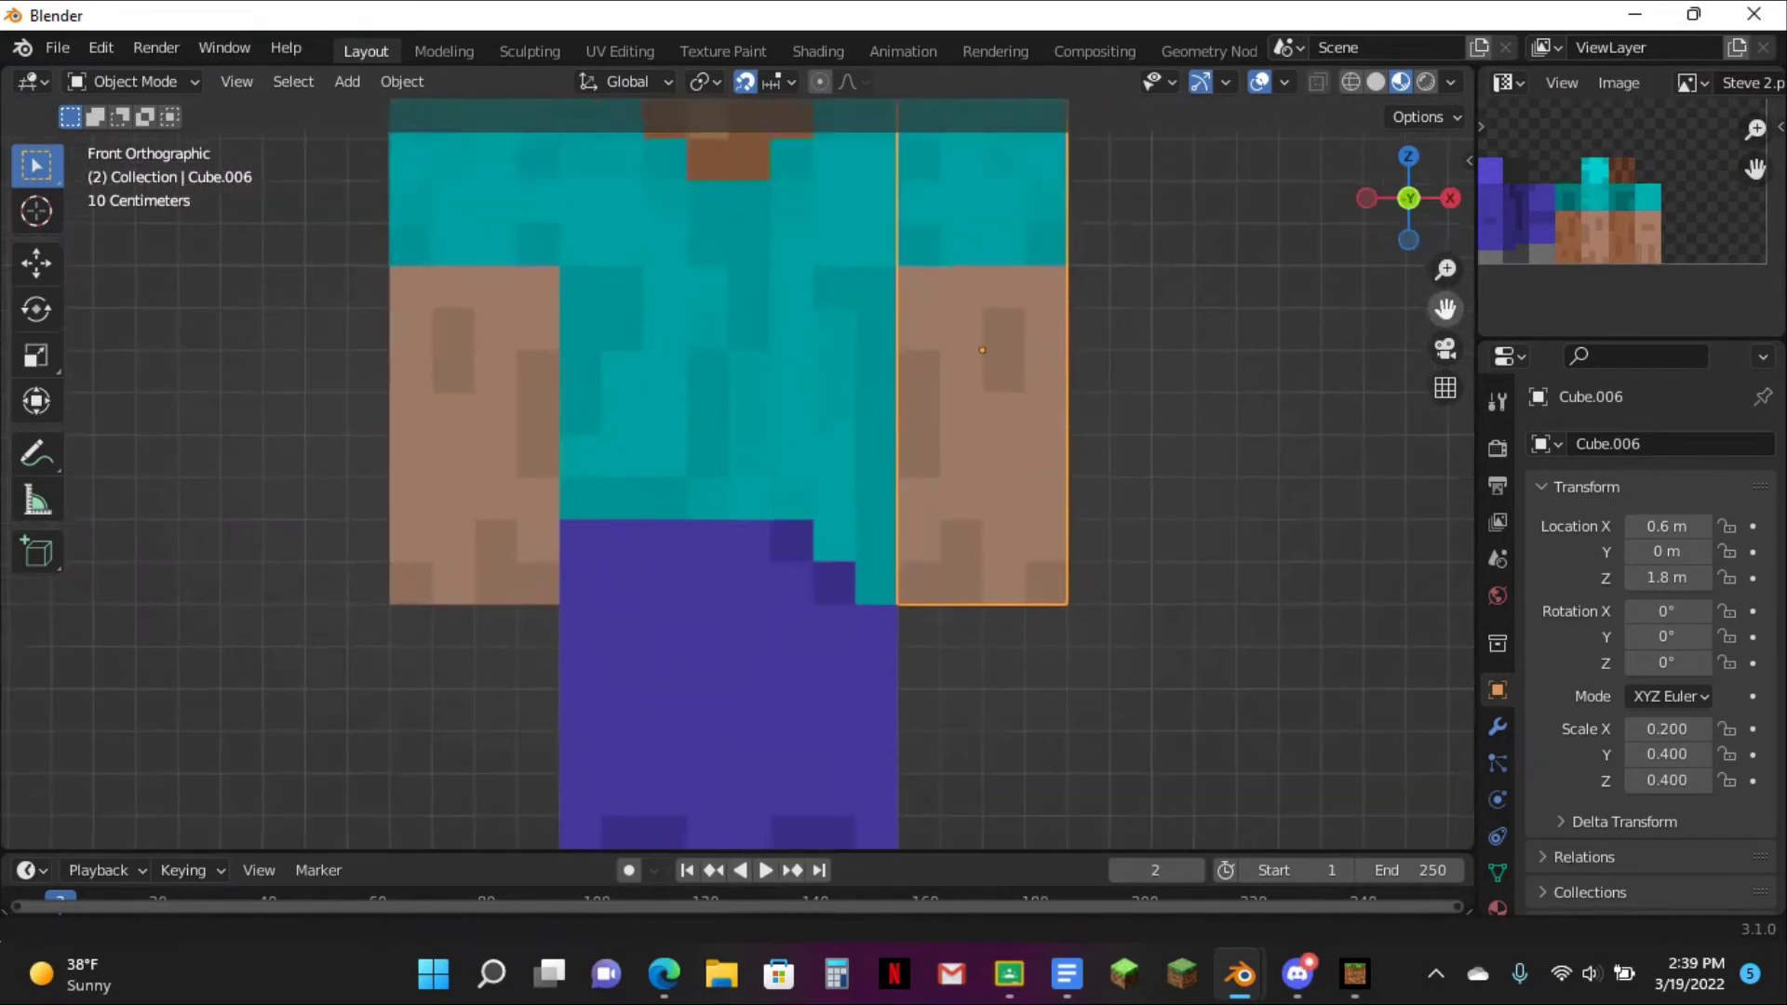
pyautogui.write('r9-0')
pyautogui.press('Return')
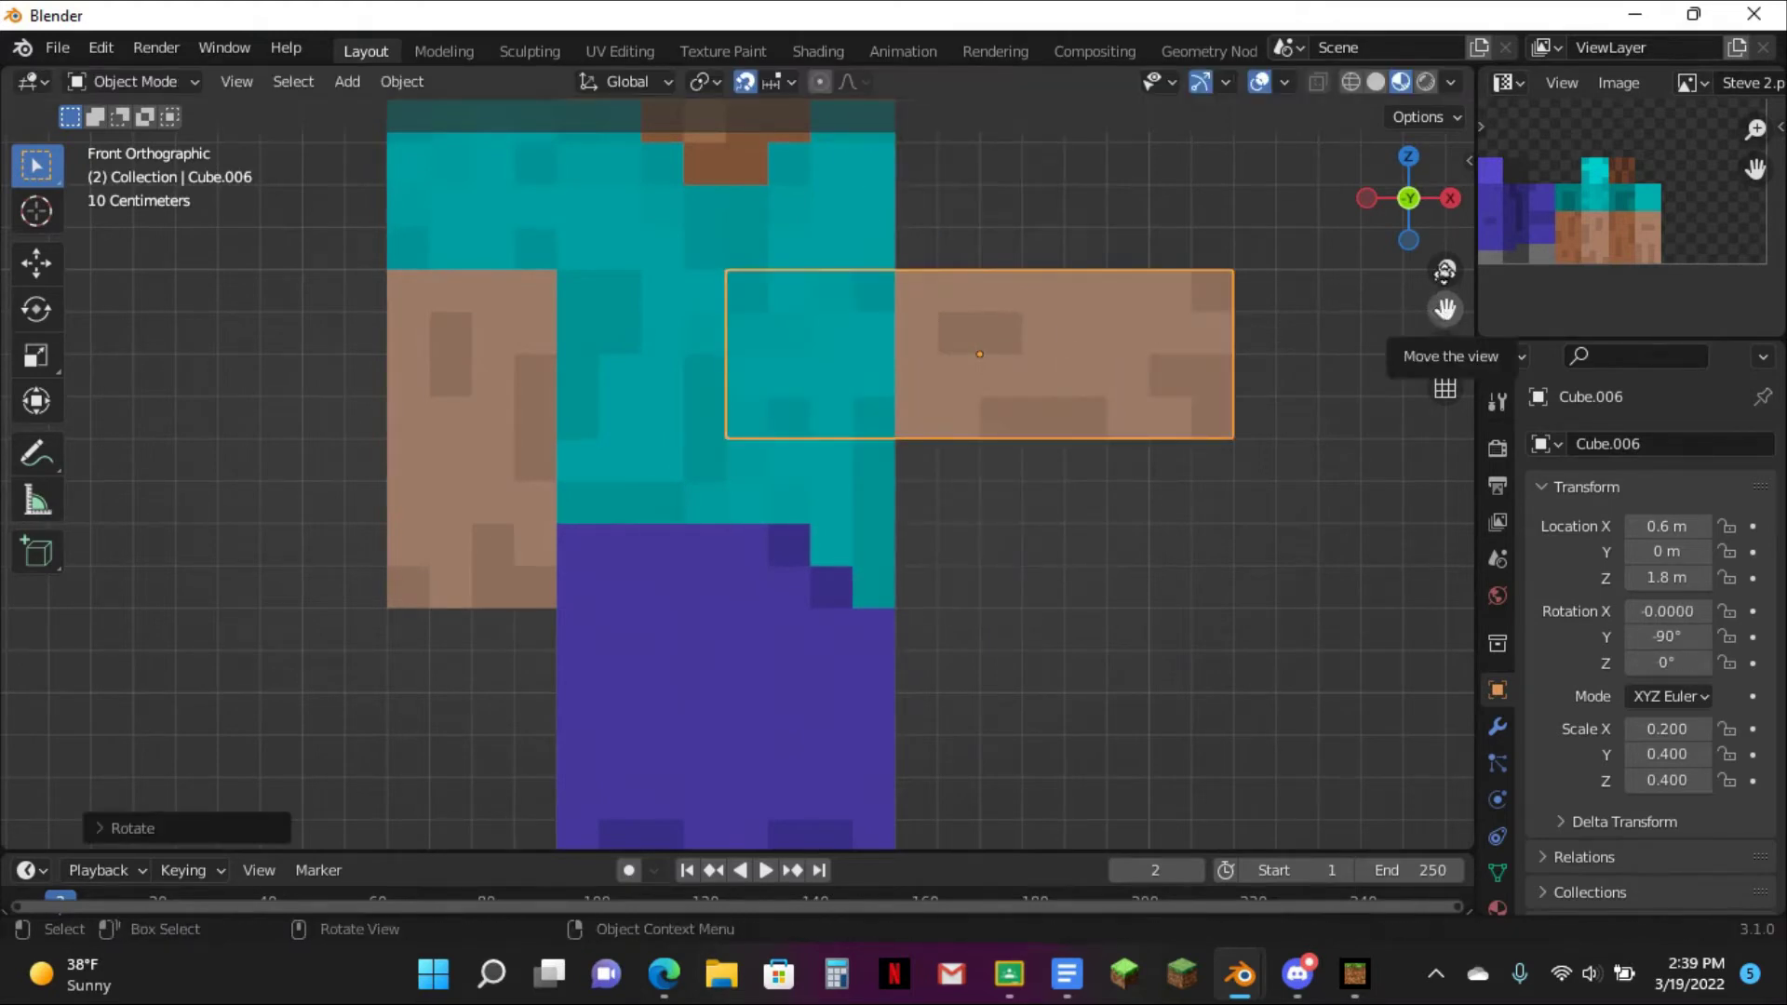
# - Move the rotated arm out and up to X 1 m, Z 2.2 m so its sleeve meets the torso's shoulder
pyautogui.scroll(-1, 1445, 308)
pyautogui.moveTo(1446, 308); pyautogui.dragTo(1445, 372)
pyautogui.press('g')
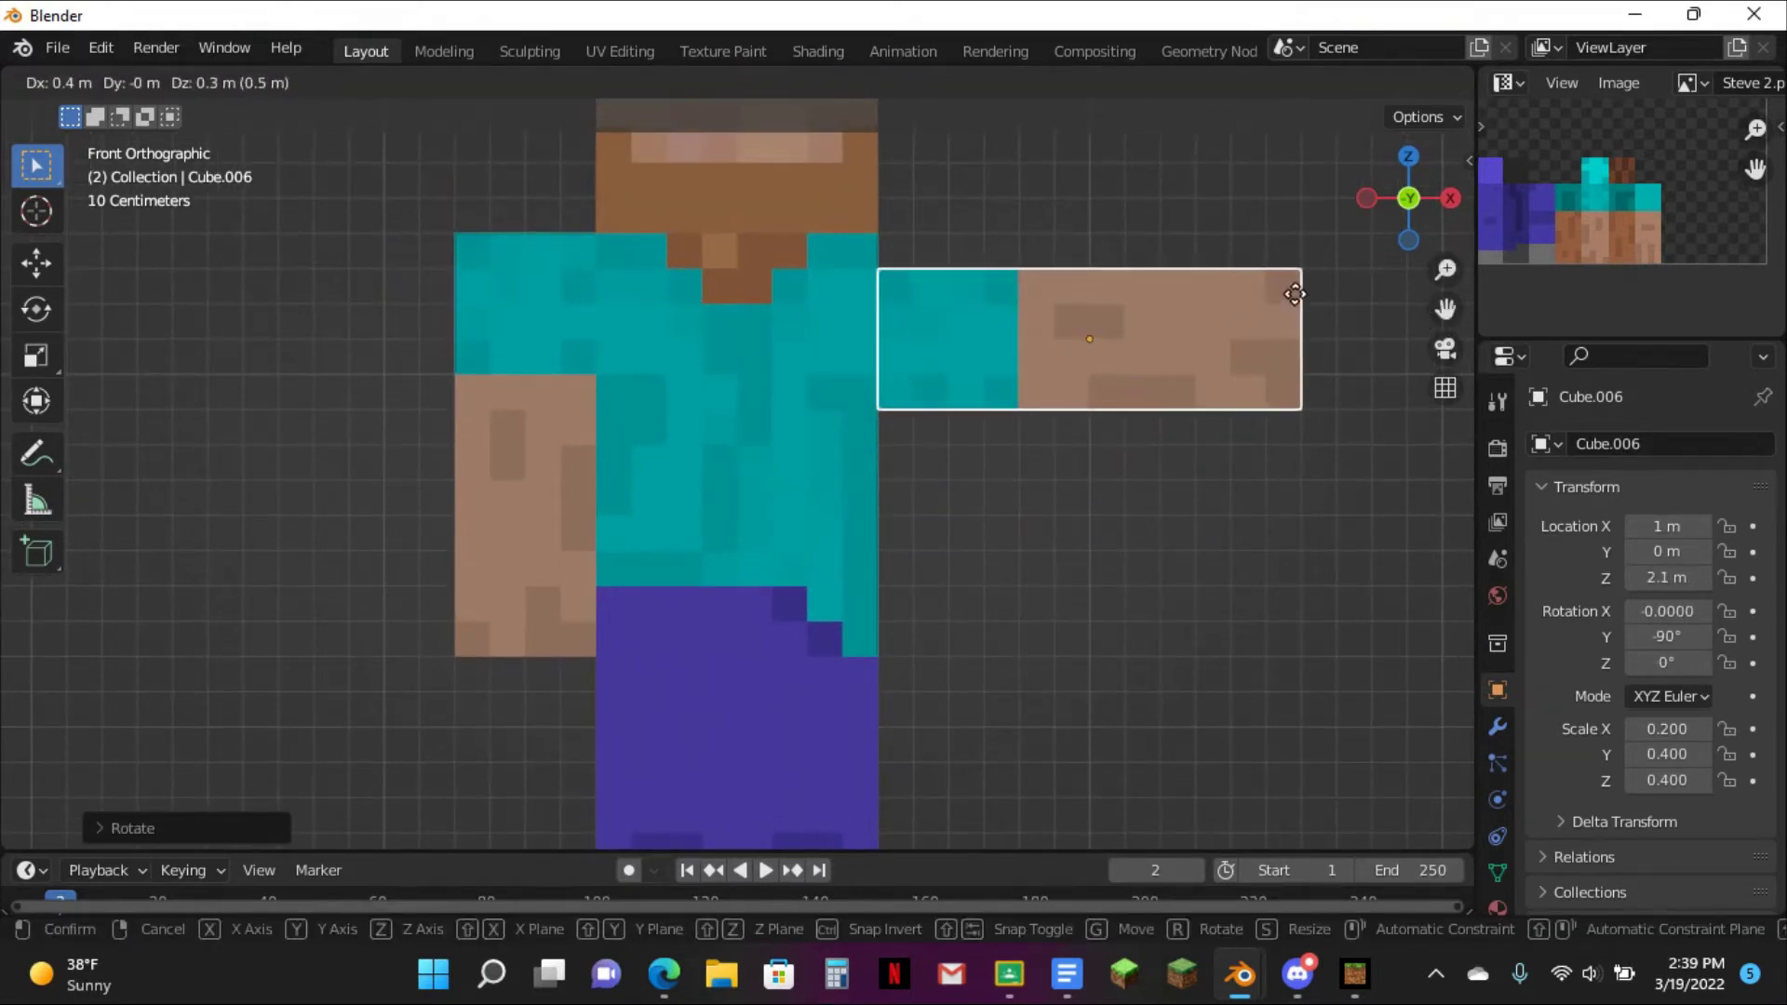
pyautogui.click(1300, 291)
# - Rotate the original arm 90° outward and move it to X -1 m, Z 2.2 m against the other shoulder
pyautogui.click(547, 393)
pyautogui.write('r')
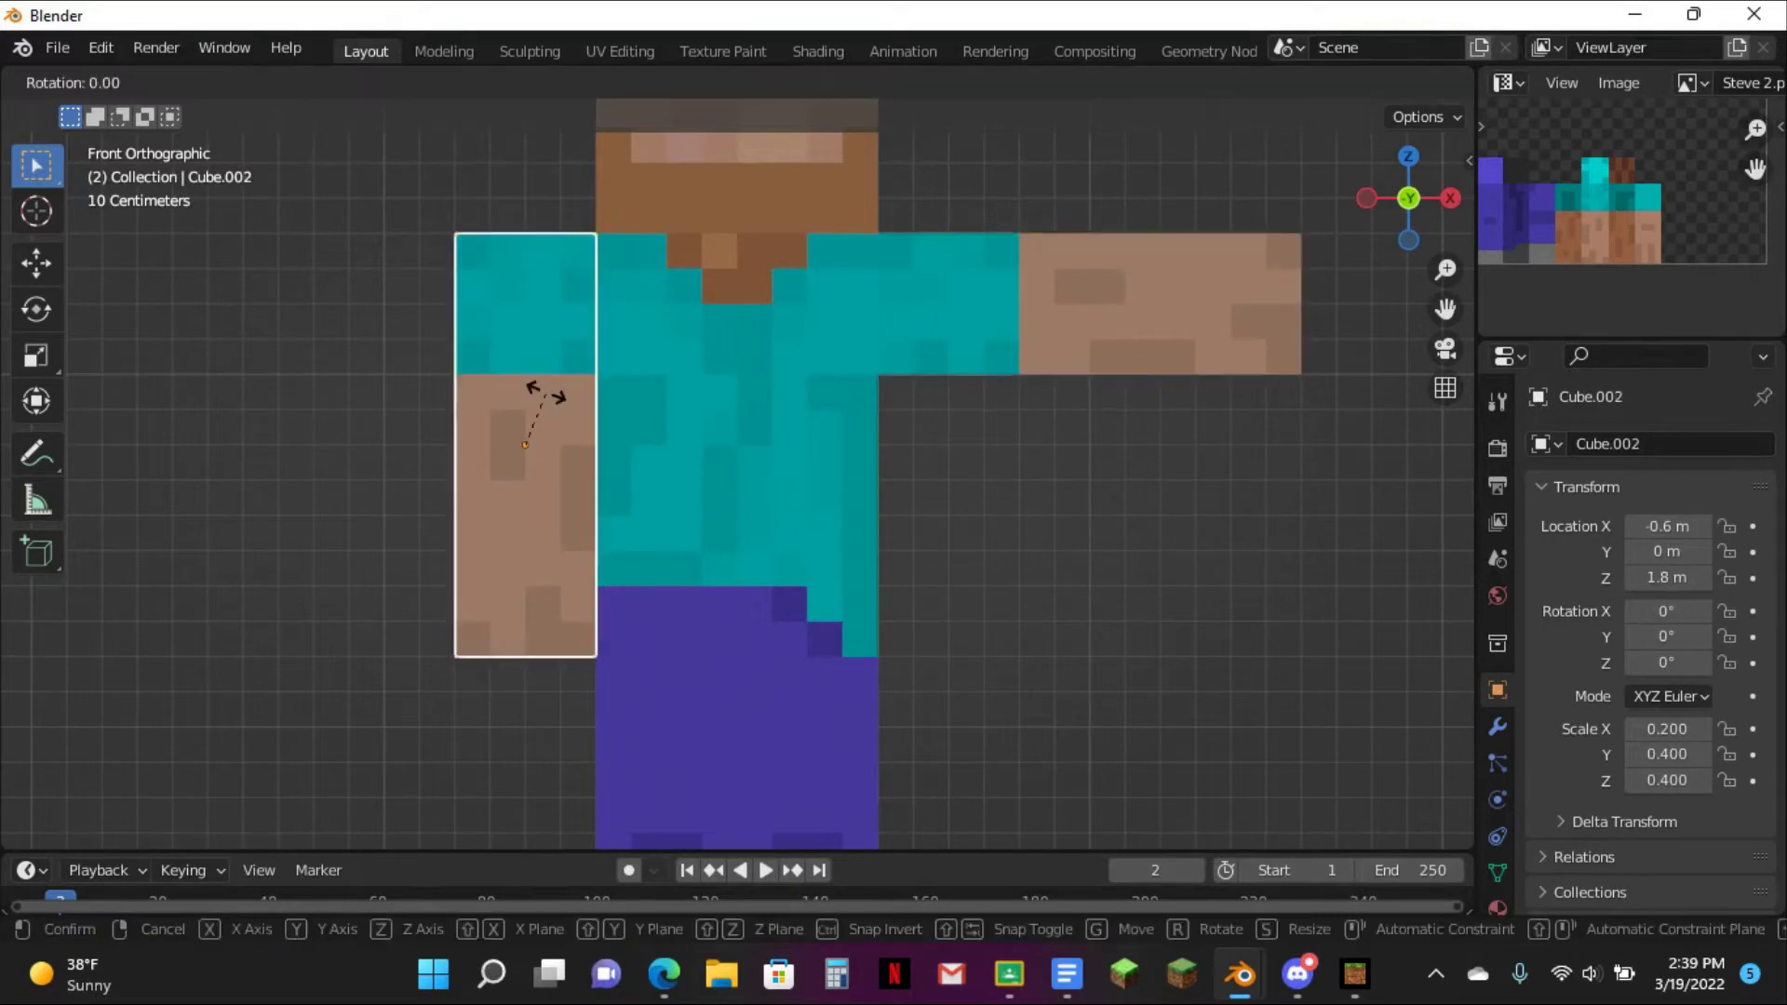
pyautogui.write('90')
pyautogui.press('Return')
pyautogui.press('g')
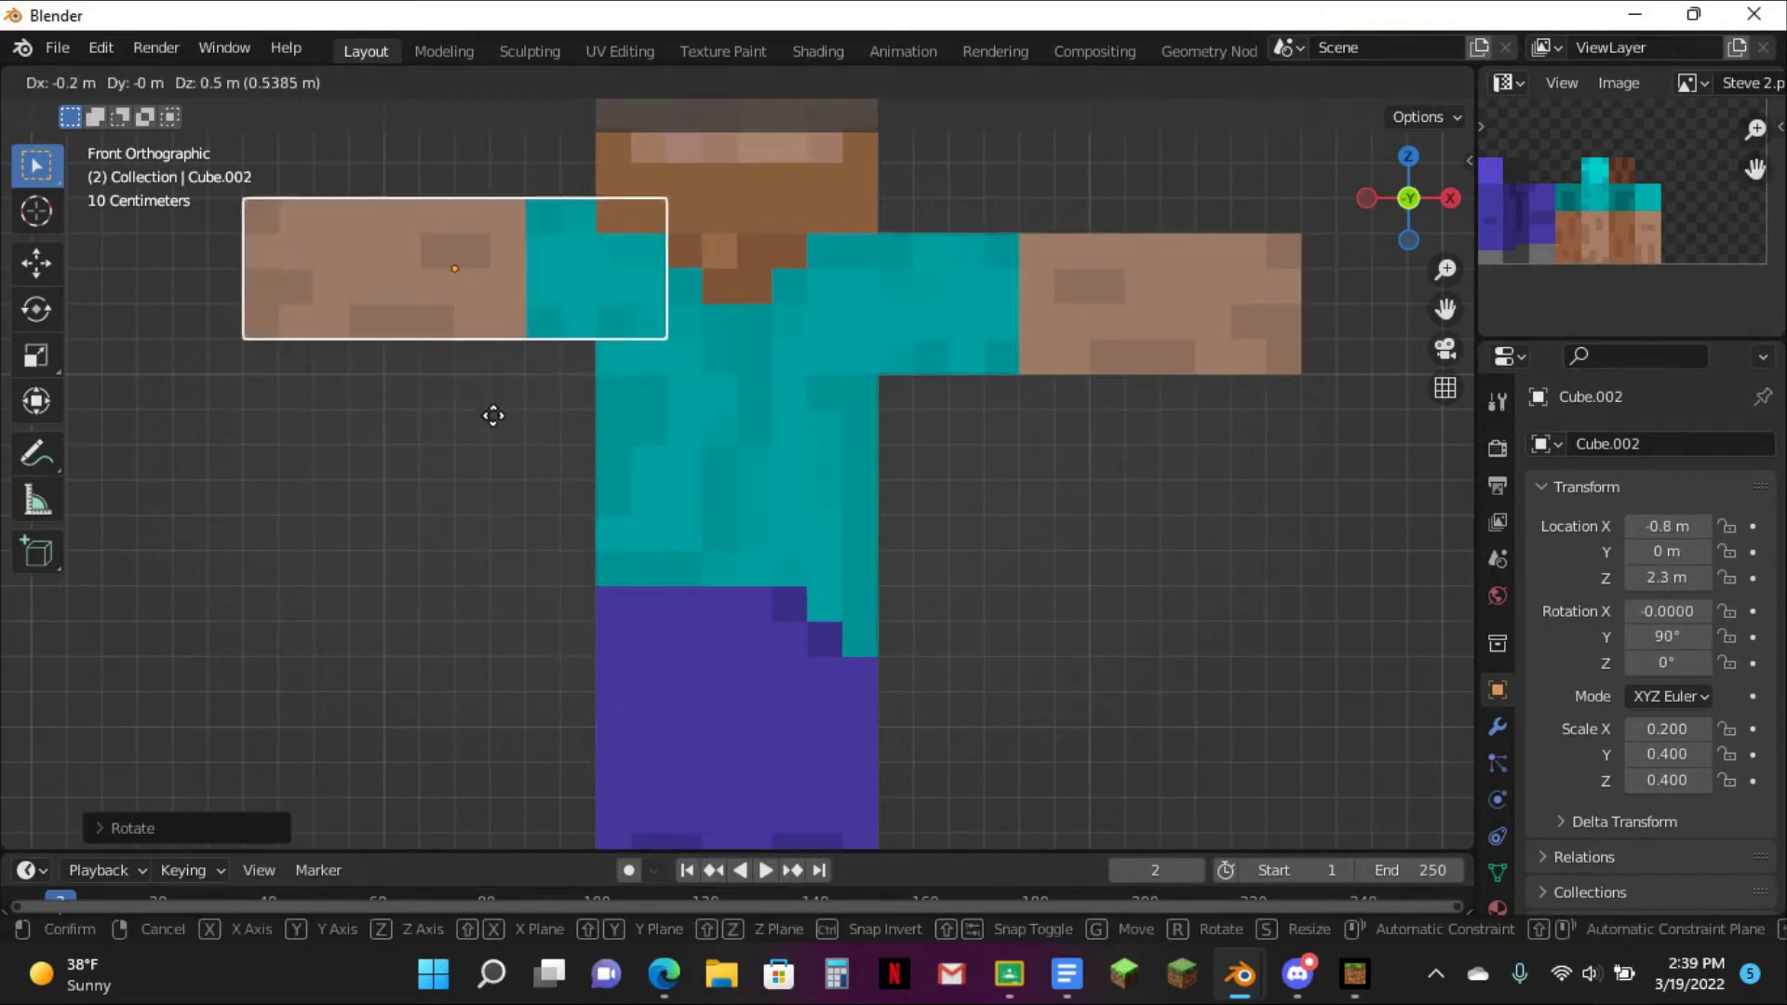
pyautogui.click(409, 428)
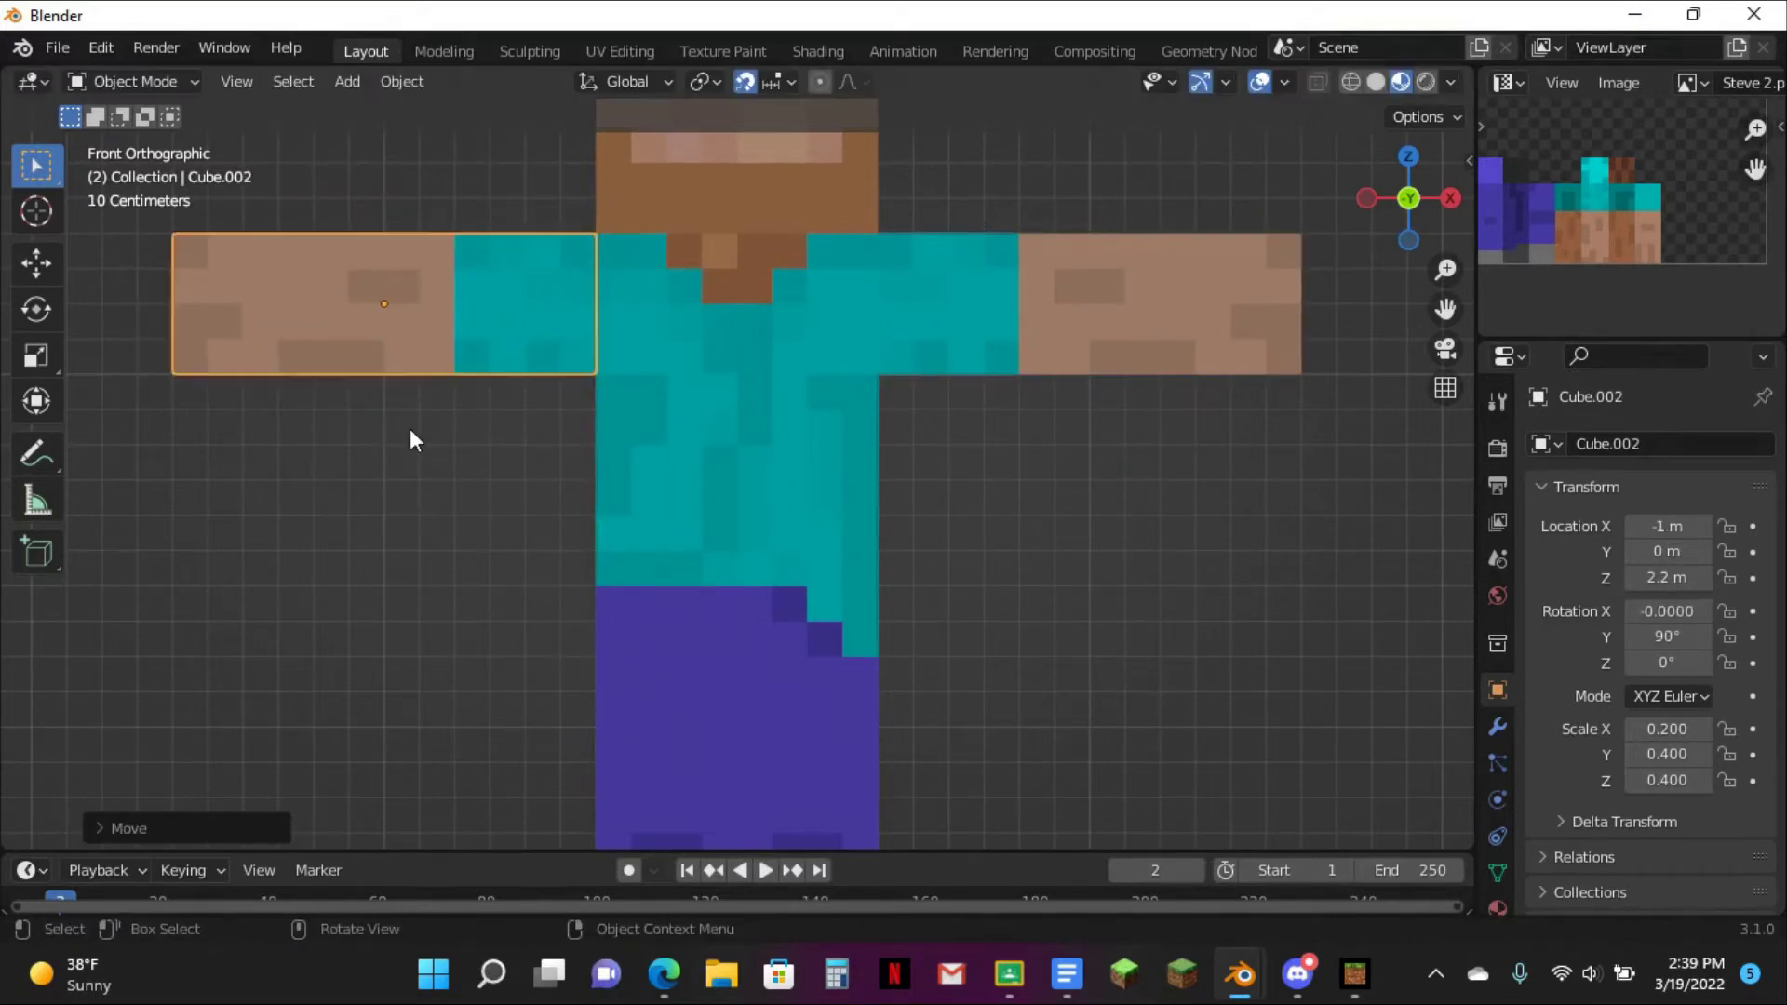
# - Divide the original arm into three equal sections with a loop cut set to 2 cuts
pyautogui.moveTo(440, 444); pyautogui.dragTo(670, 421, button='middle')
pyautogui.scroll(-2, 949, 438)
pyautogui.scroll(4, 946, 447)
pyautogui.moveTo(946, 447); pyautogui.dragTo(762, 370, button='middle')
pyautogui.click(672, 471)
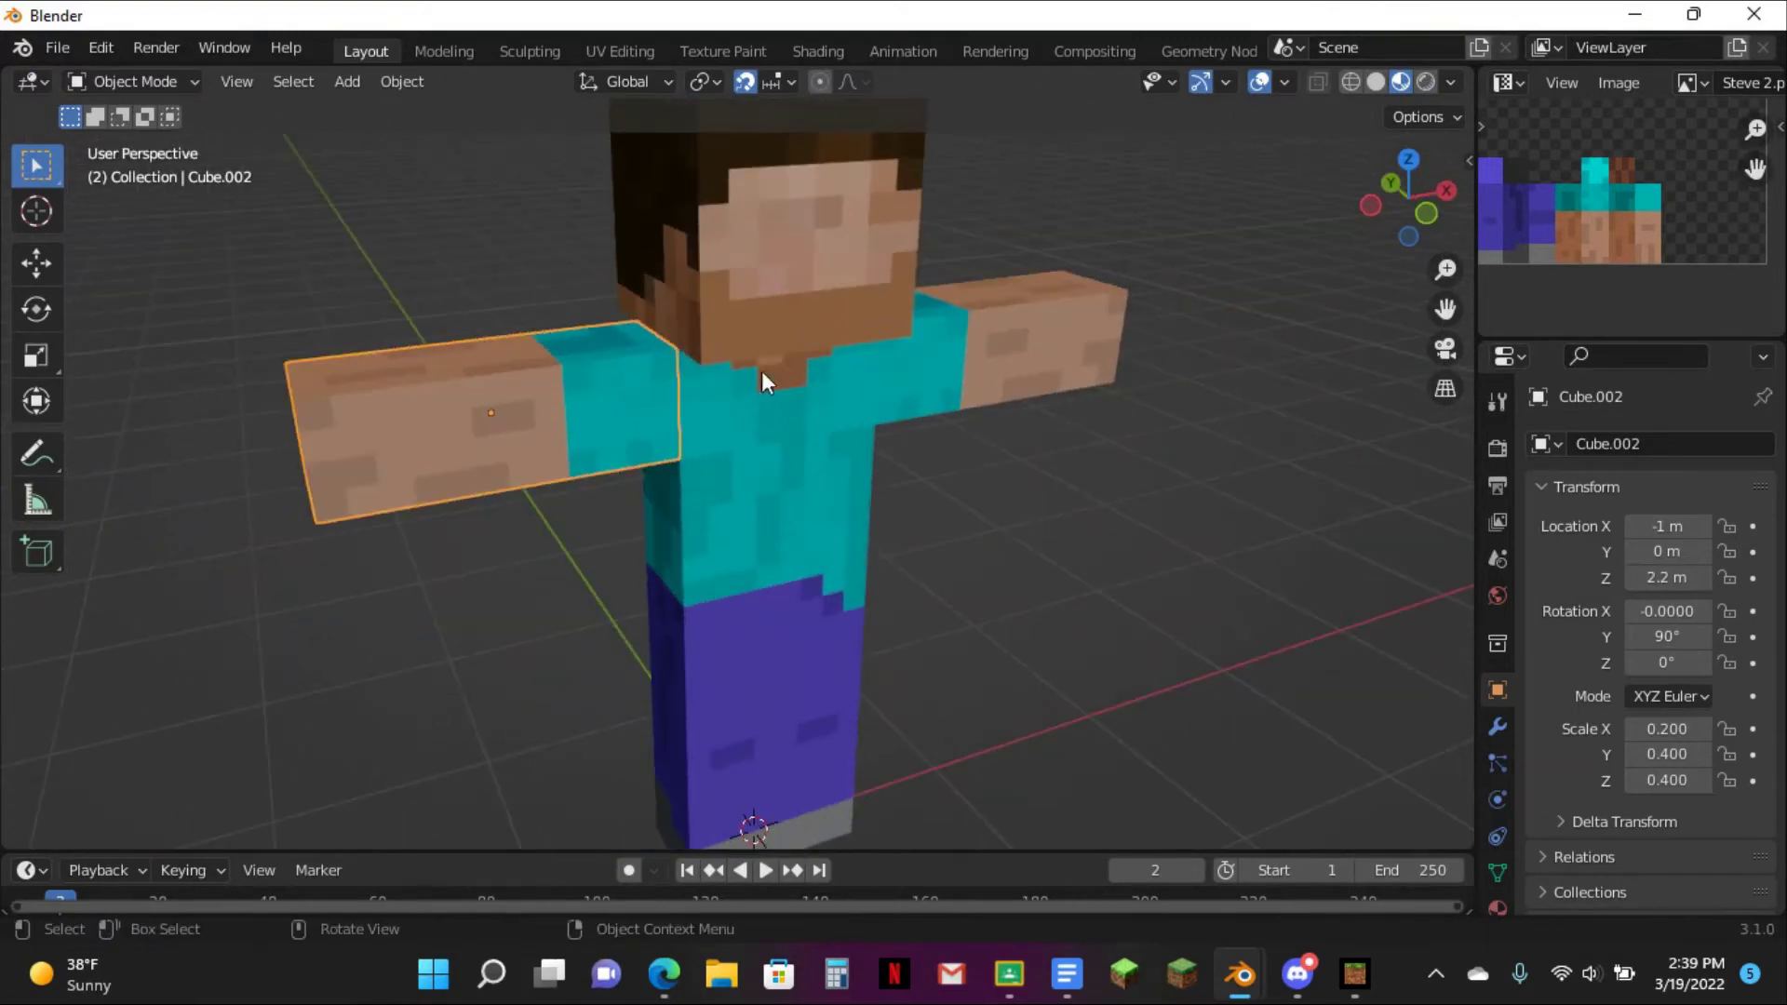
pyautogui.press('Tab')
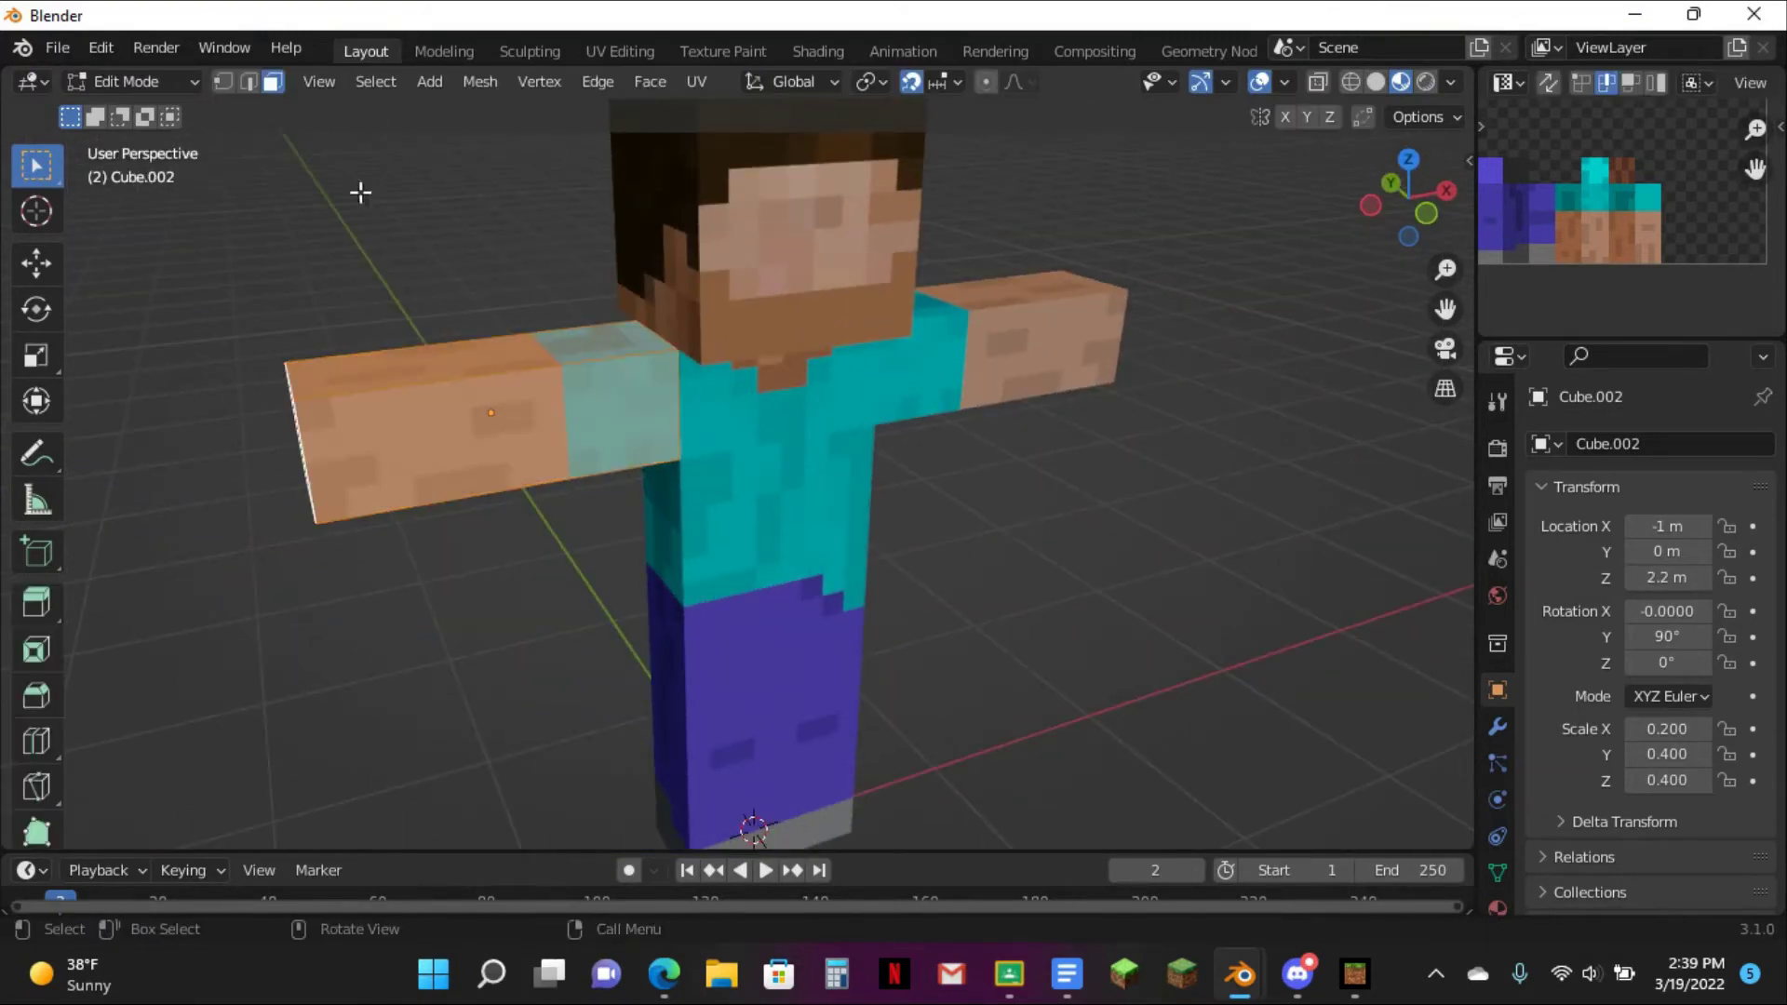
pyautogui.click(41, 740)
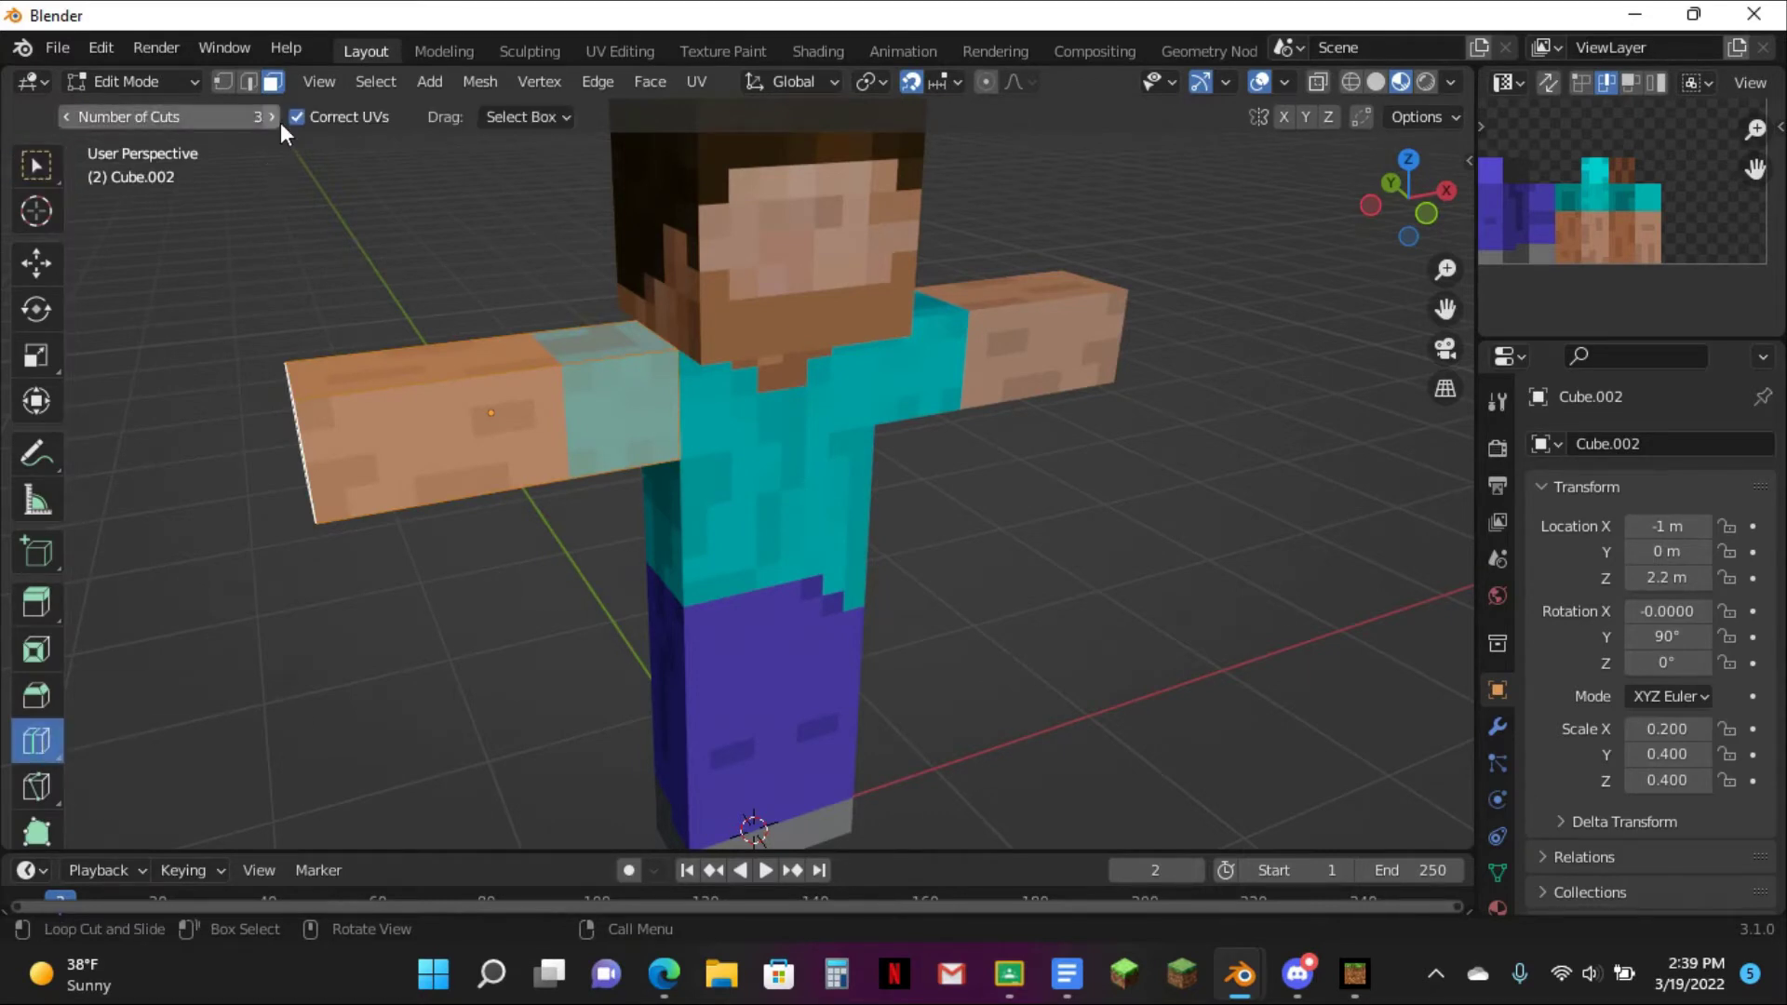
pyautogui.click(67, 123)
pyautogui.moveTo(67, 125); pyautogui.dragTo(70, 147)
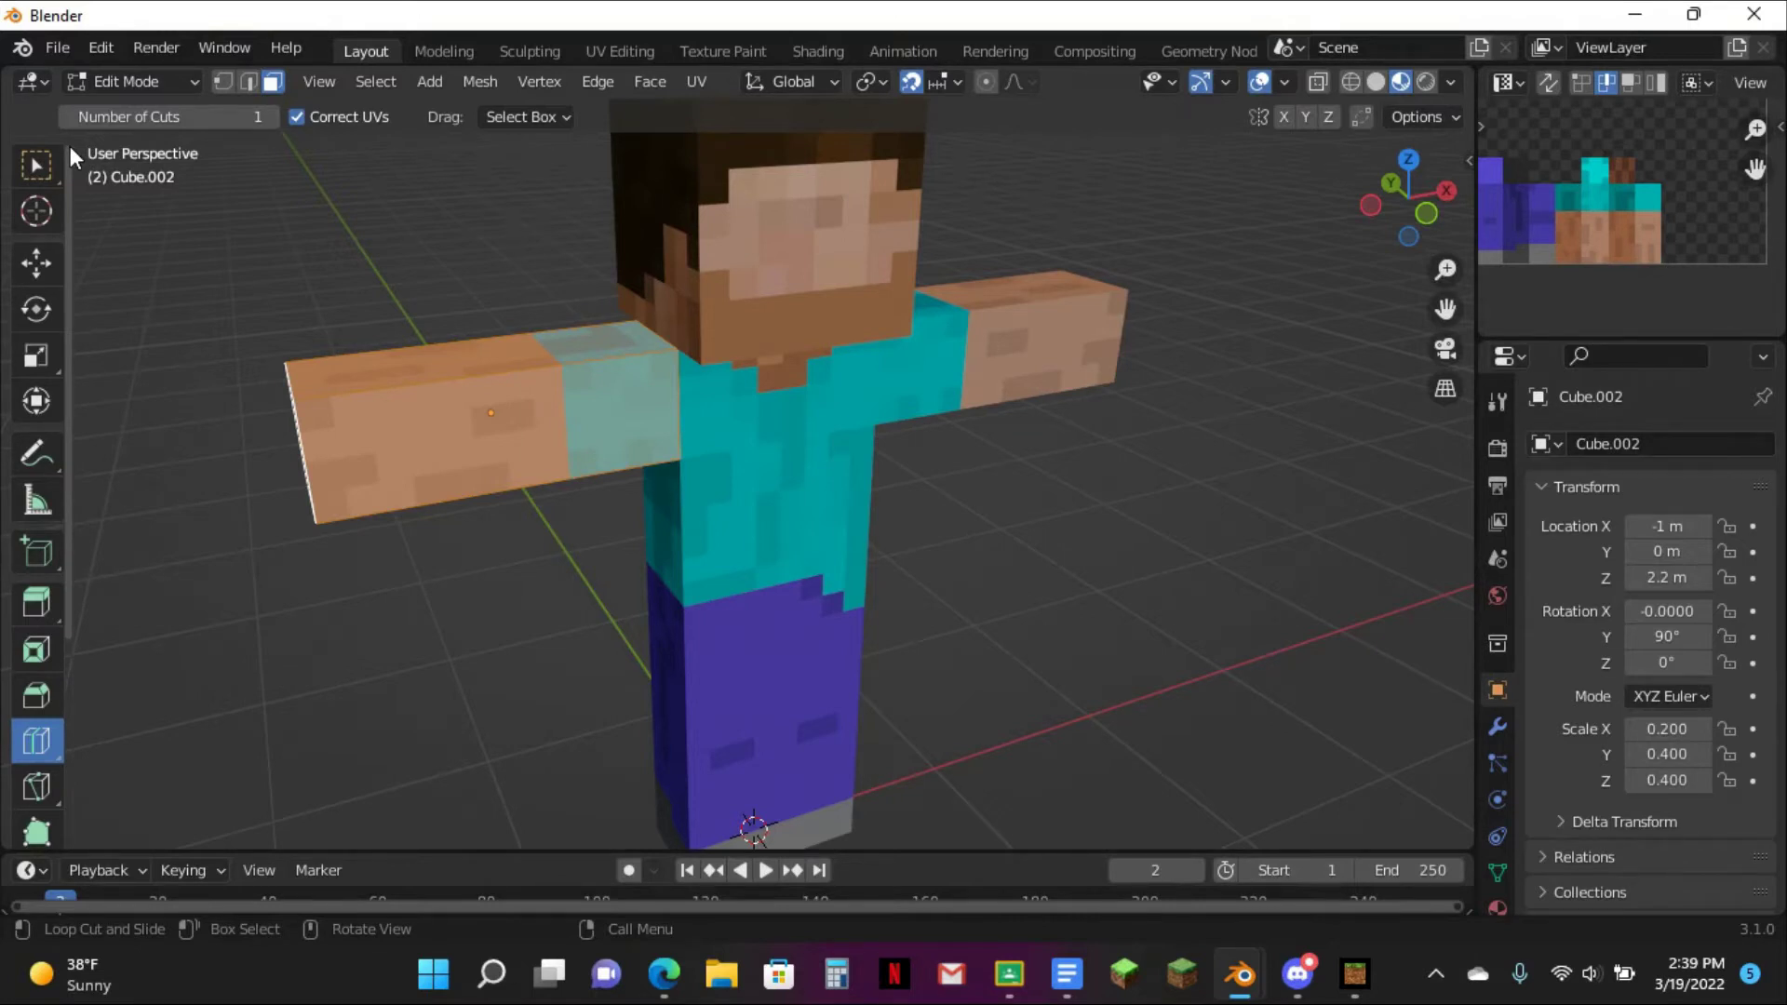
pyautogui.click(272, 116)
pyautogui.click(519, 432)
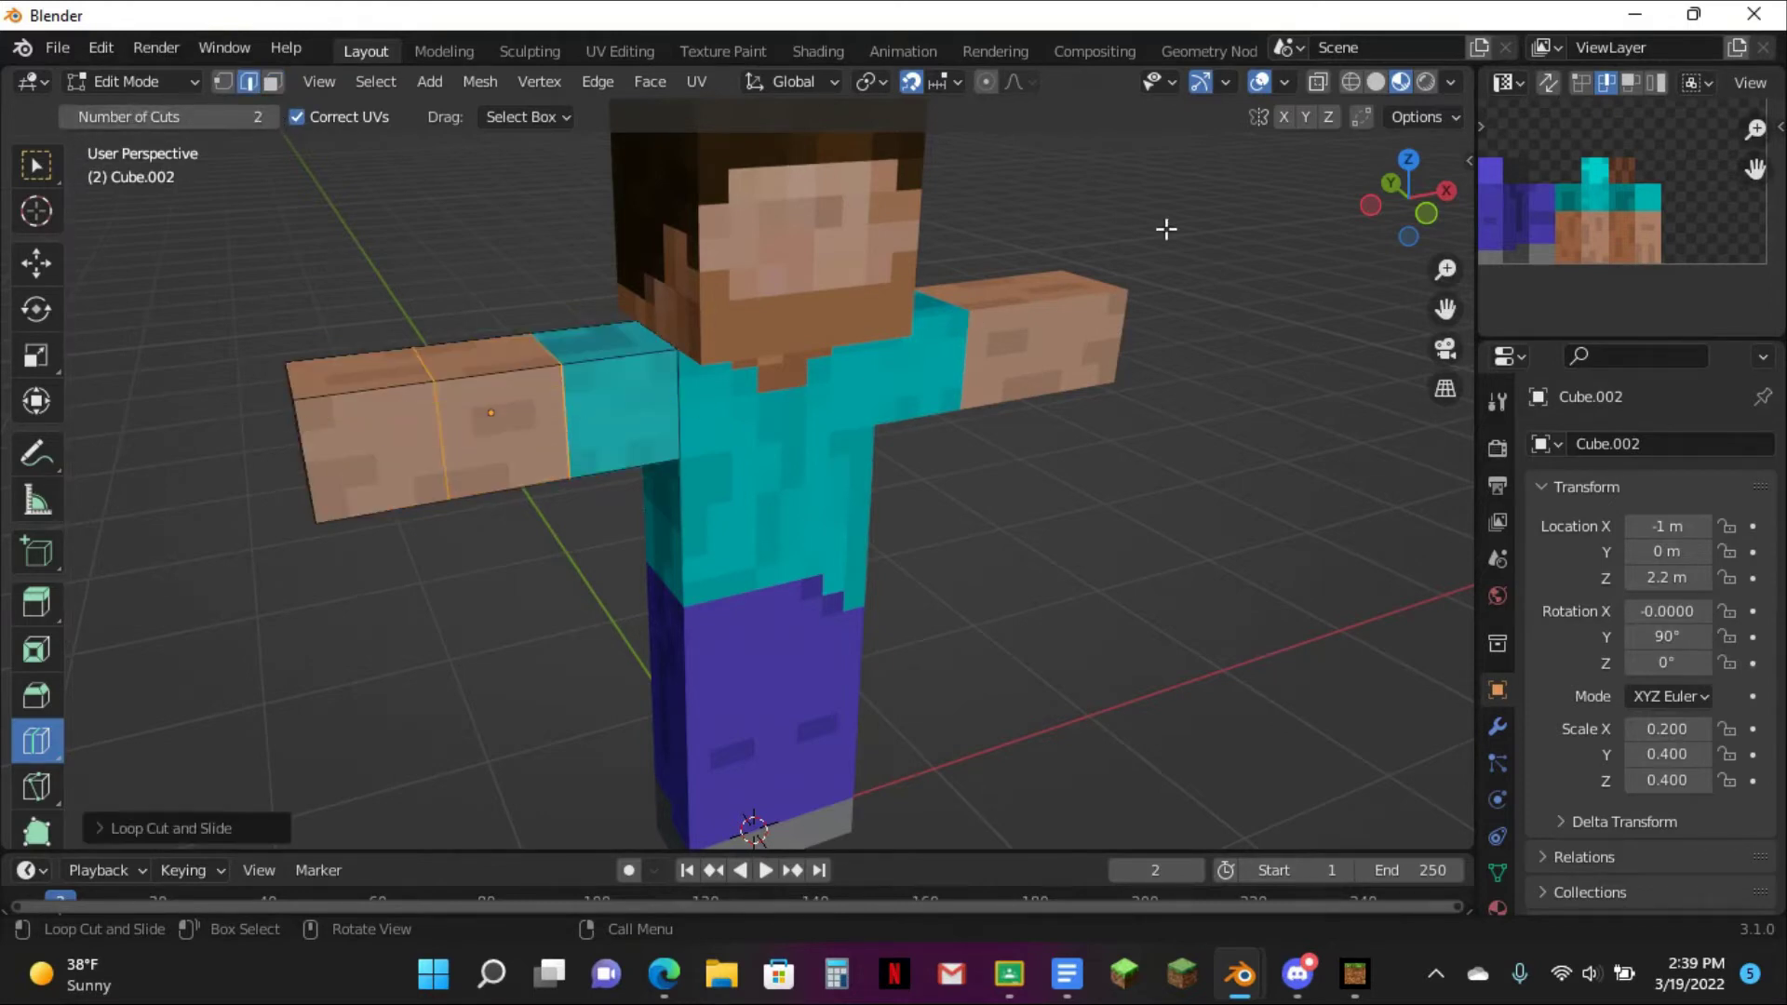
# - Set the number of cuts to 1 and add three evenly spaced loop cuts across the arm's middle section for the elbow
pyautogui.click(1427, 215)
pyautogui.scroll(2, 744, 222)
pyautogui.click(67, 116)
pyautogui.moveTo(340, 263); pyautogui.dragTo(411, 257)
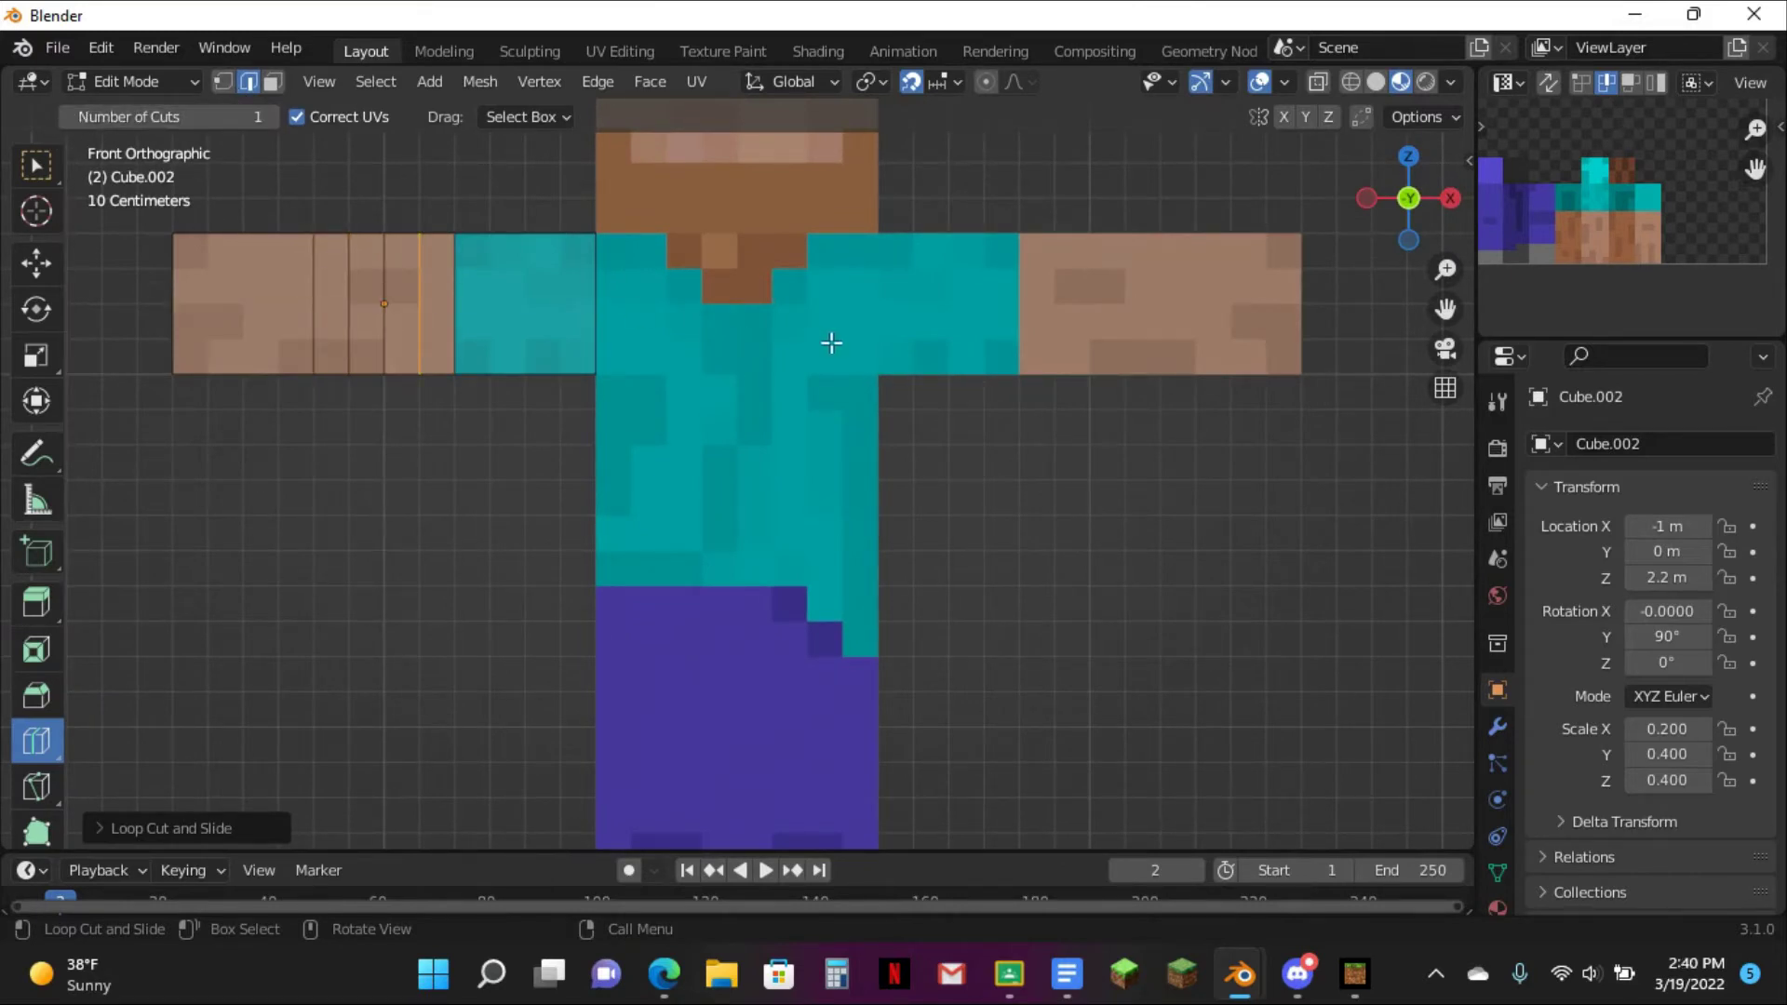
pyautogui.scroll(2, 978, 343)
pyautogui.moveTo(1449, 310); pyautogui.dragTo(1783, 379)
pyautogui.scroll(-2, 921, 287)
pyautogui.moveTo(820, 300); pyautogui.dragTo(851, 409, button='middle')
pyautogui.click(36, 166)
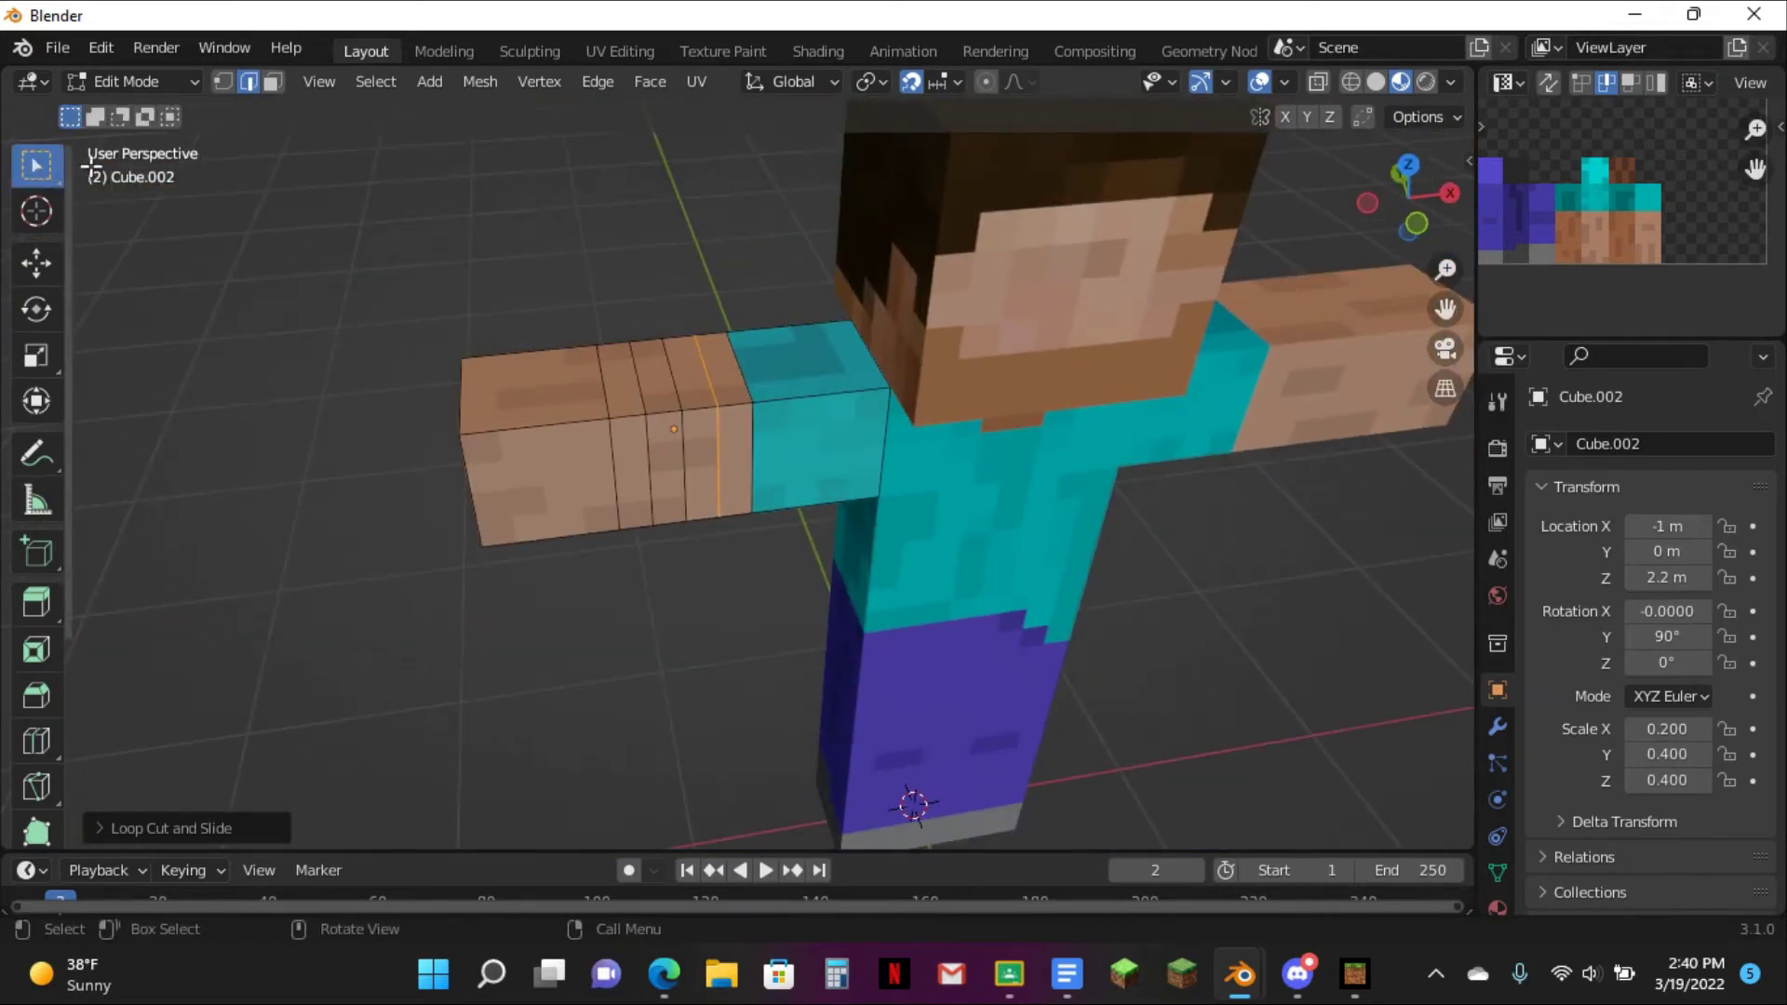
pyautogui.scroll(2, 597, 288)
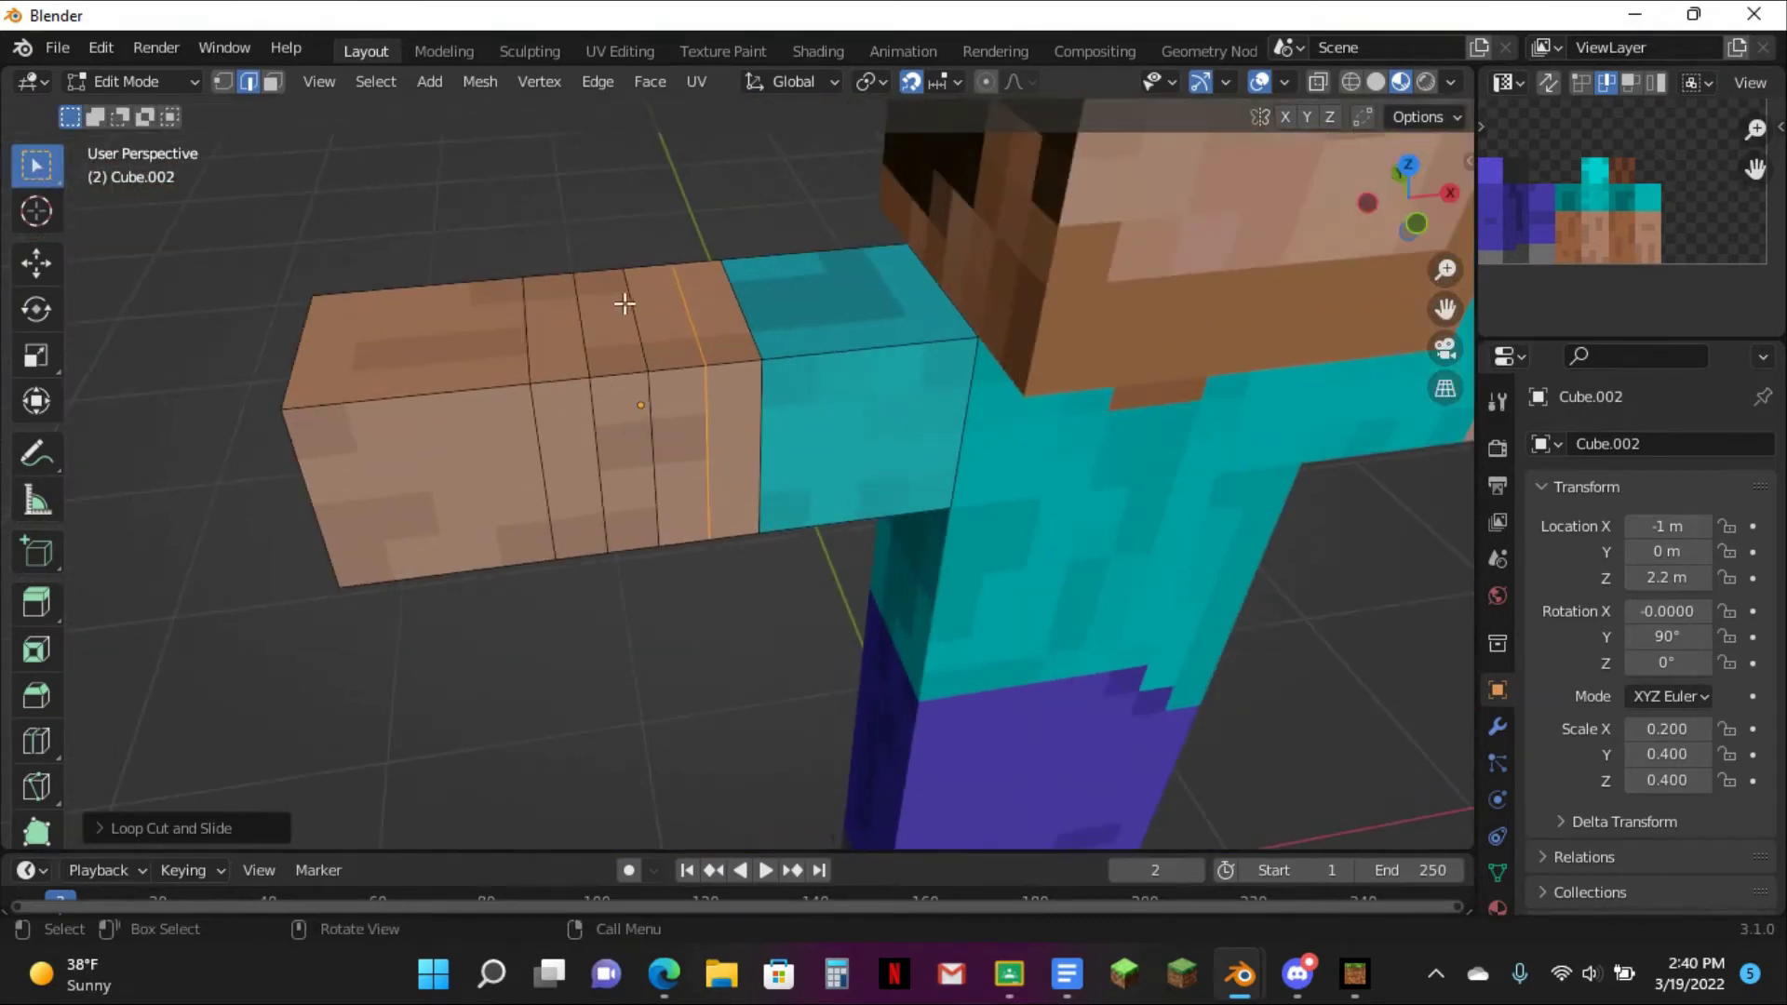
pyautogui.press('Tab')
# - Deselect the arm and add an armature at the world origin
pyautogui.scroll(-1, 730, 493)
pyautogui.click(749, 523)
pyautogui.moveTo(753, 517); pyautogui.dragTo(720, 470, button='middle')
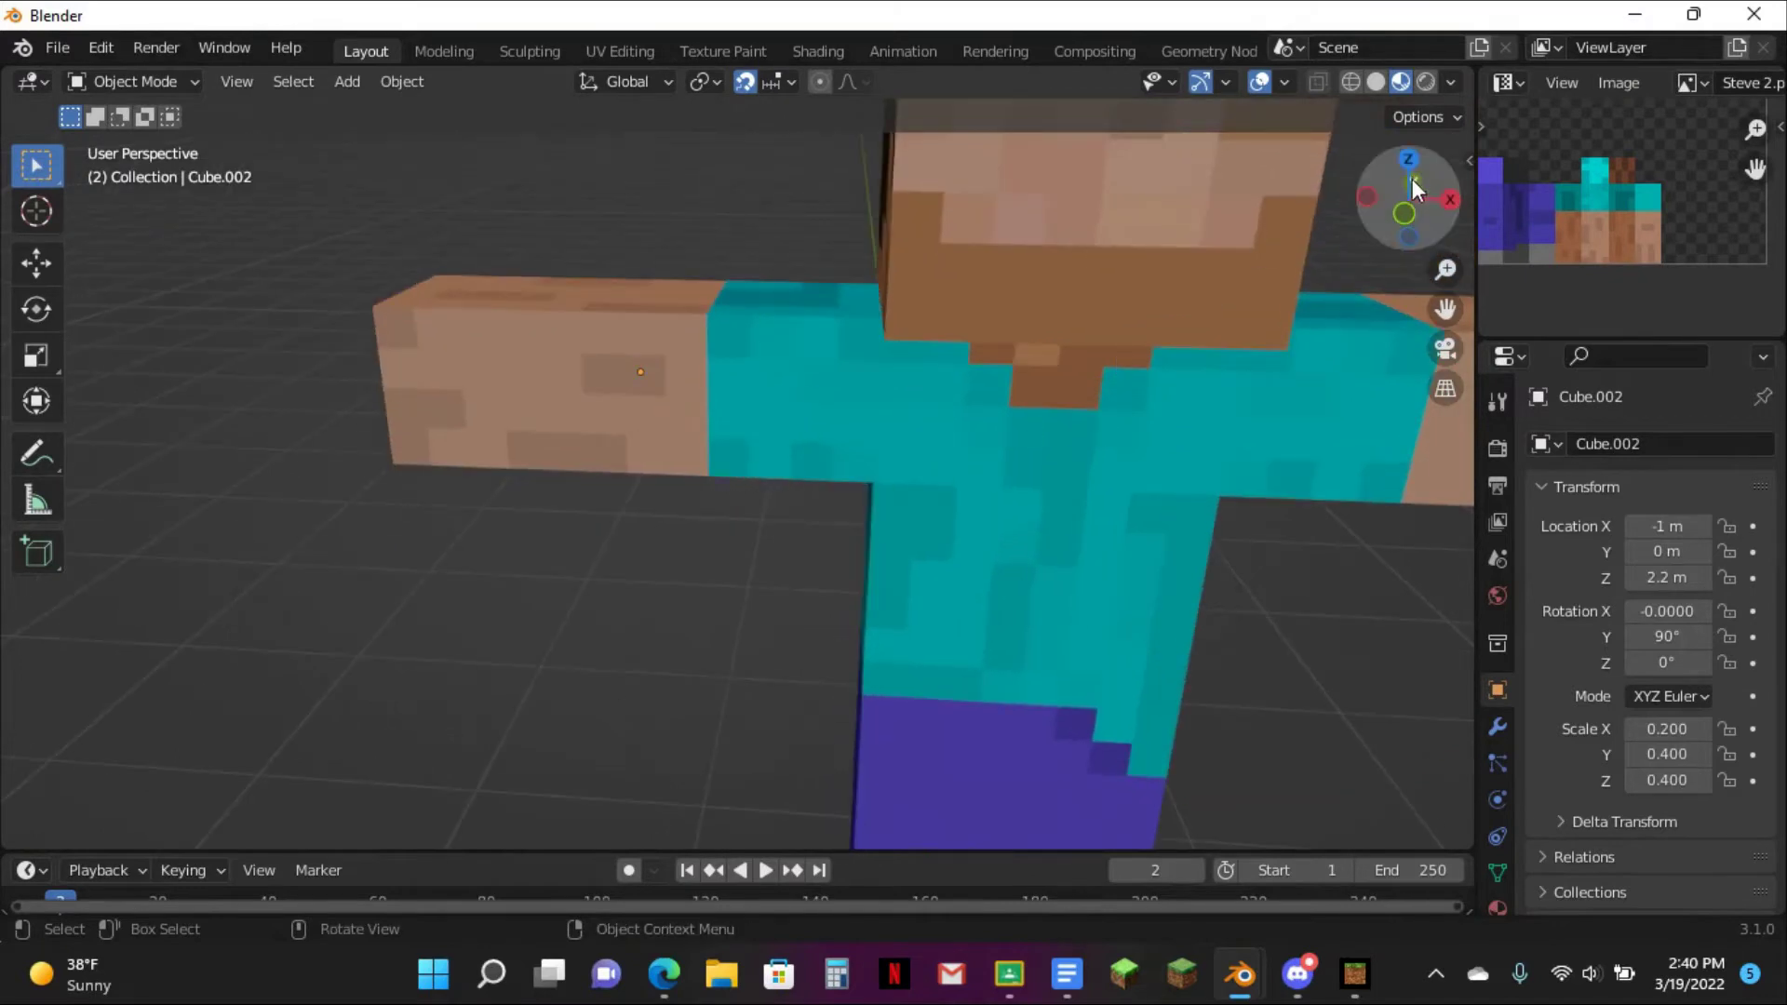
pyautogui.click(1405, 212)
pyautogui.scroll(-4, 1104, 494)
pyautogui.hotkey('shift', 's')
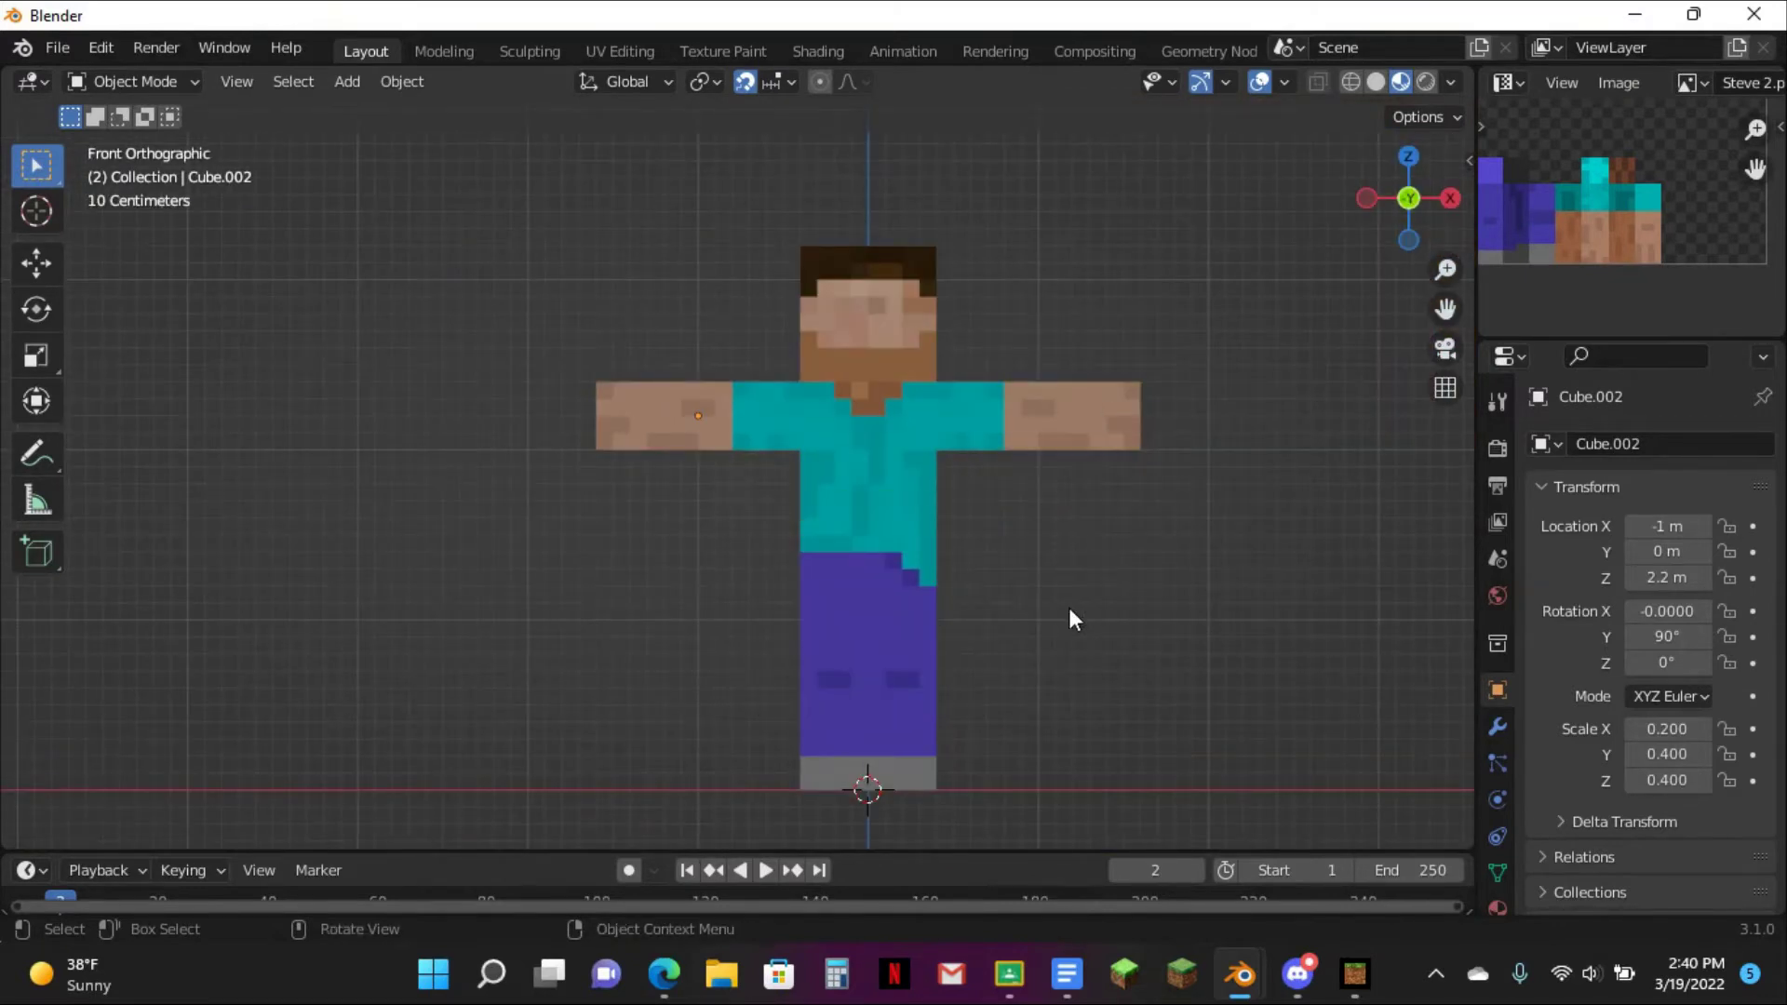
pyautogui.hotkey('shift', 'a')
pyautogui.click(1056, 578)
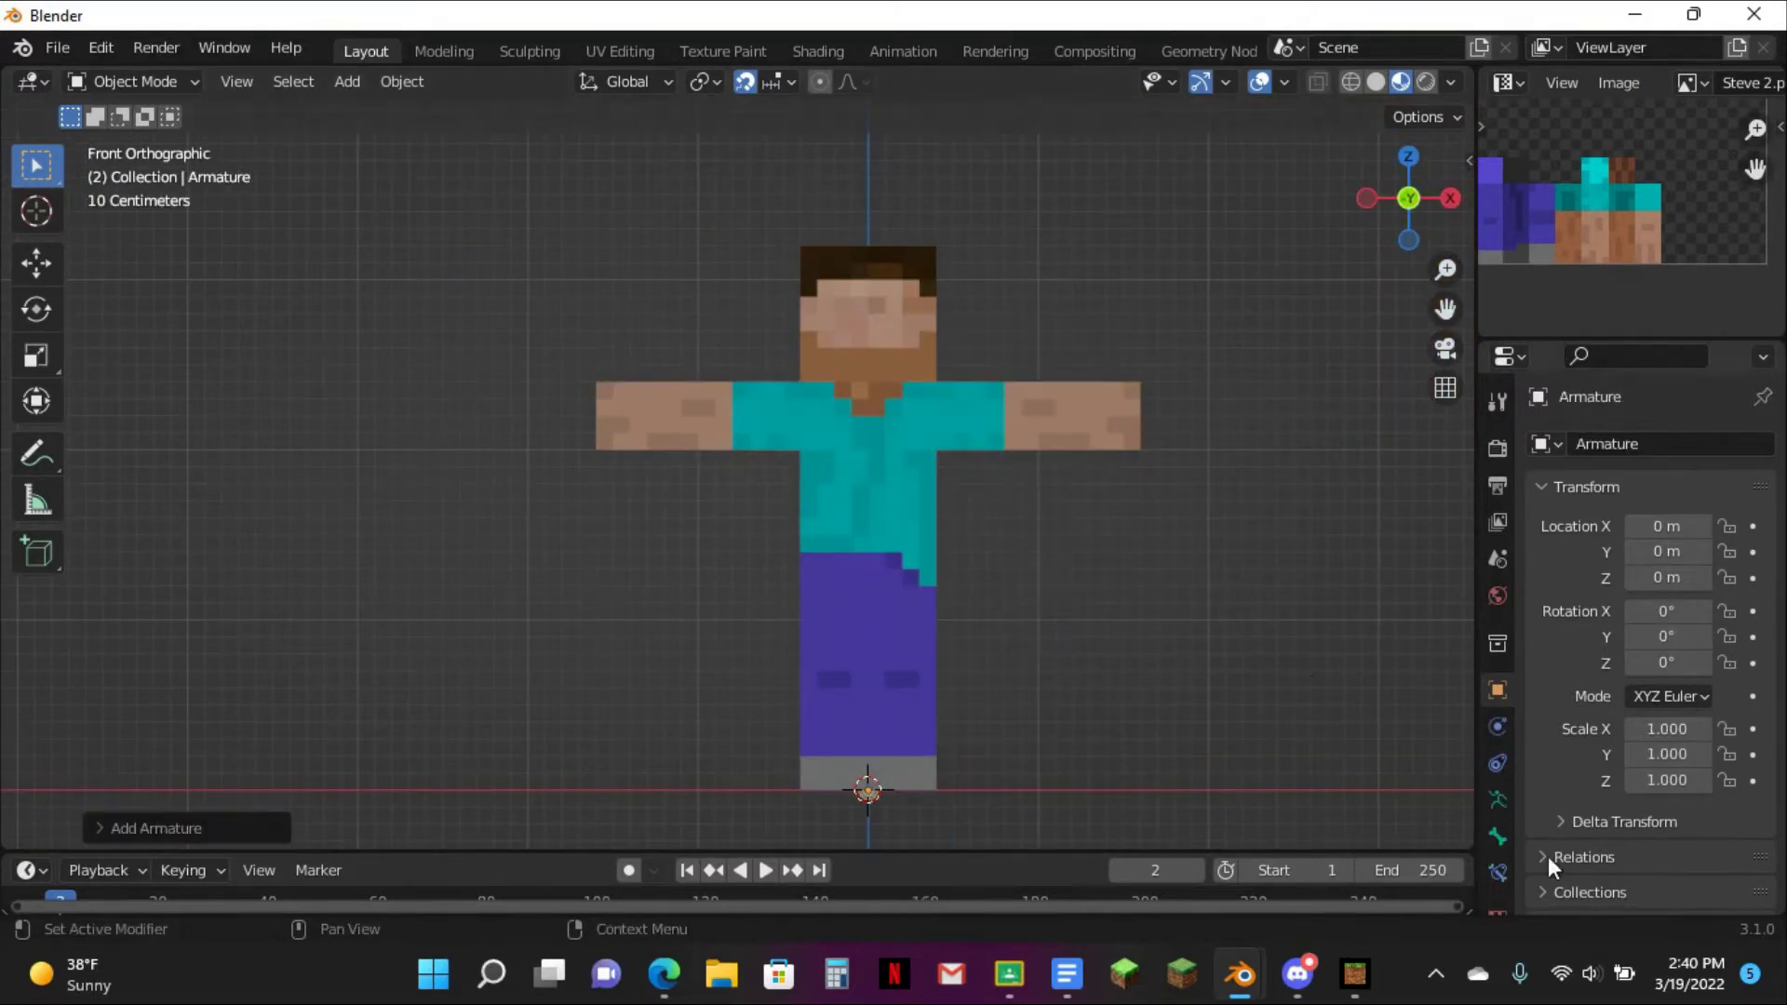
# - Set the armature's viewport display to In Front and open its bone in Edit Mode
pyautogui.click(1498, 799)
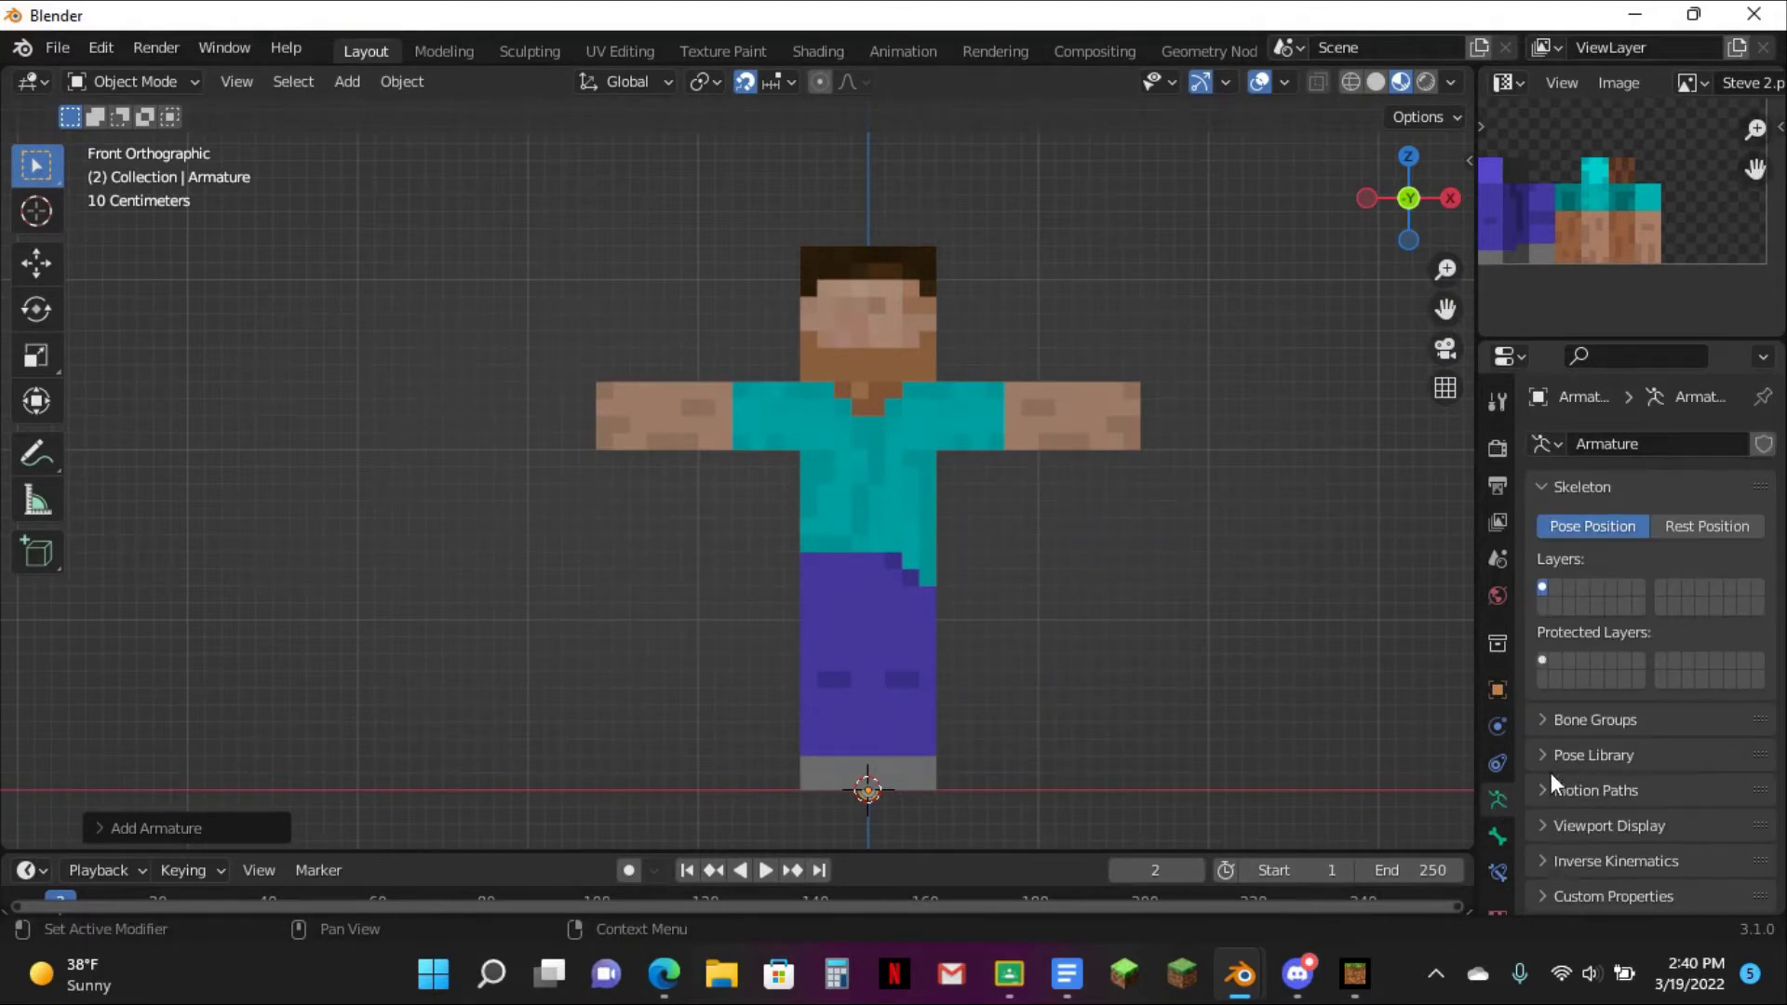
pyautogui.click(1544, 825)
pyautogui.scroll(-5, 1619, 792)
pyautogui.click(1633, 788)
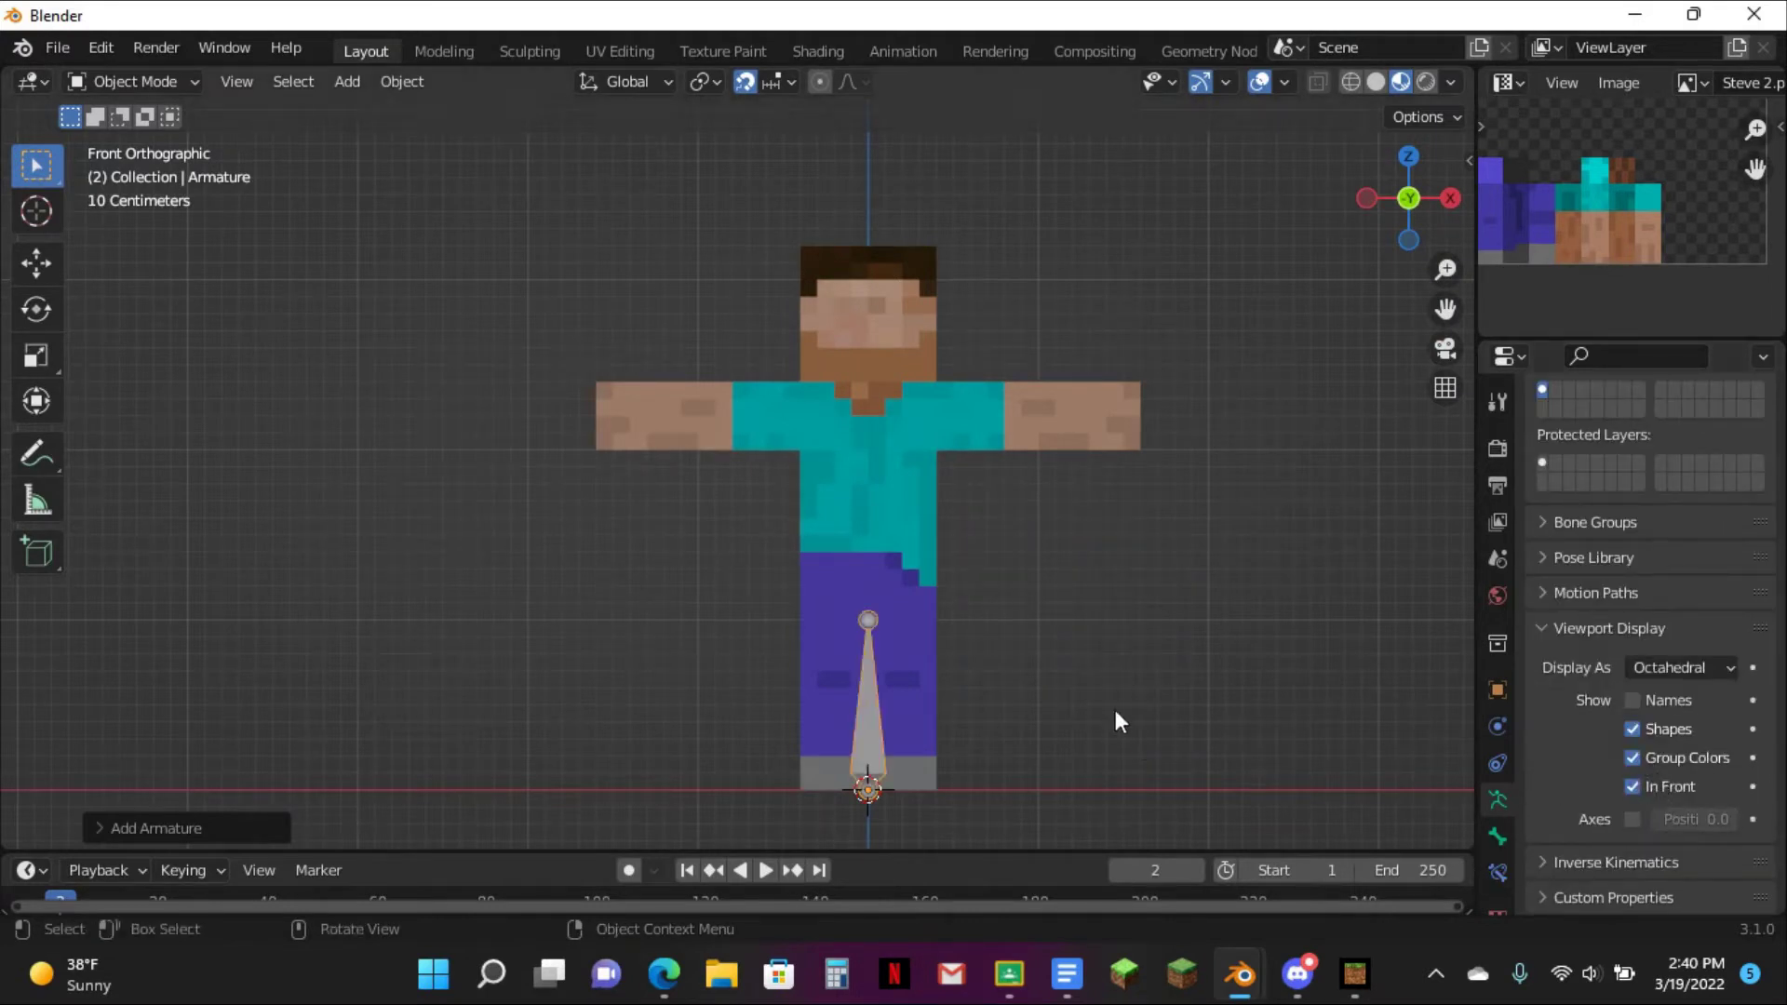
pyautogui.press('Tab')
pyautogui.scroll(5, 1685, 577)
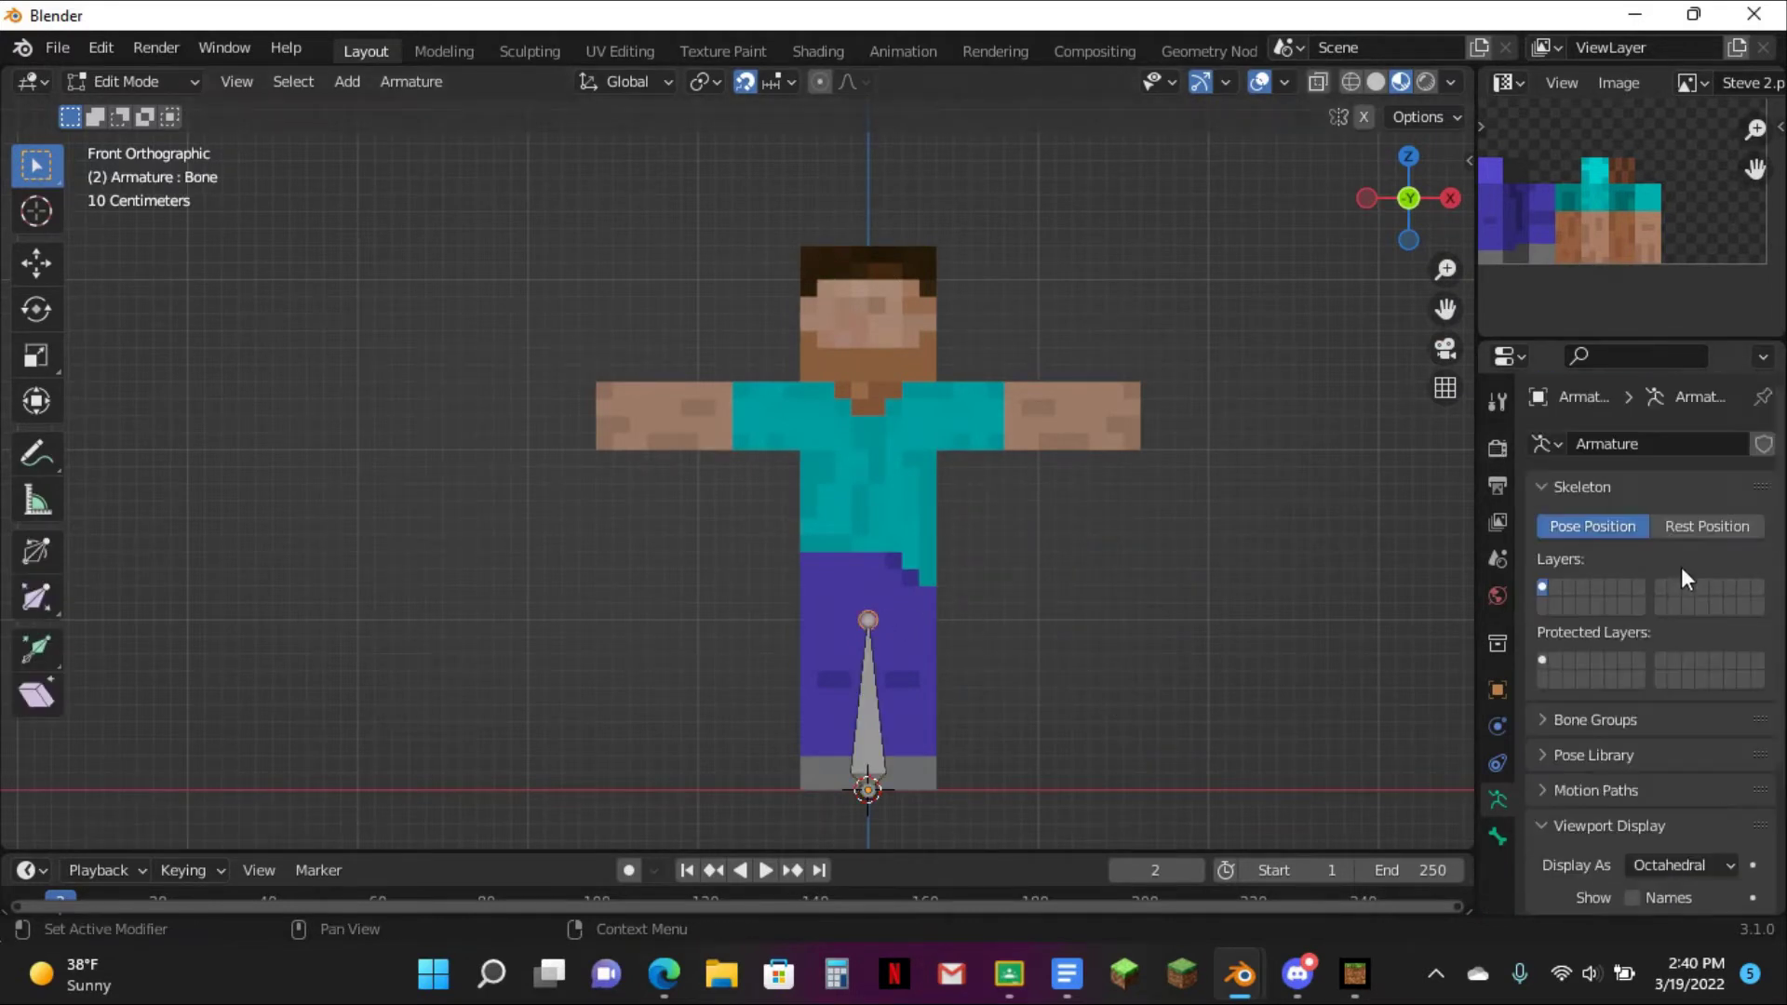
# - Rename the armature's bone at the world origin to Base
pyautogui.click(1497, 836)
pyautogui.doubleClick(1673, 435)
pyautogui.write('Base')
pyautogui.press('Return')
# - Duplicate the Base bone, place the copy's head at X -0.4 m, Z 2.2 m, and name it Top Arm.R
pyautogui.click(847, 745)
pyautogui.hotkey('shift', 'd')
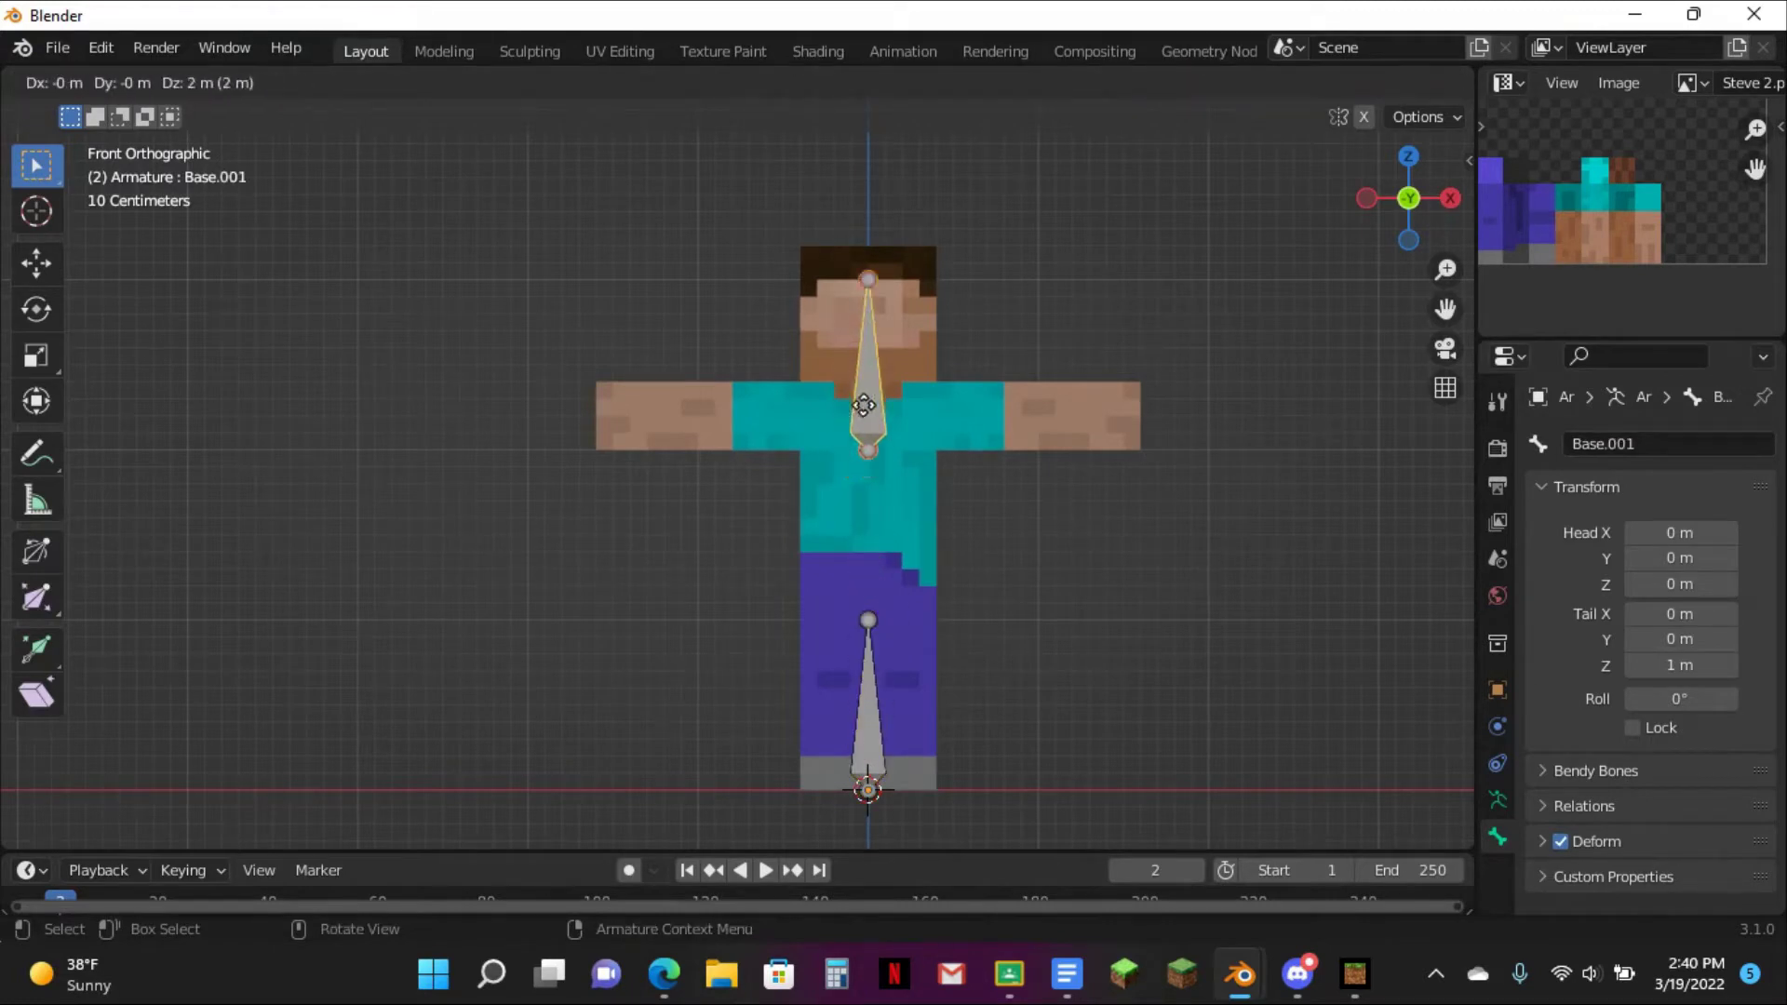
pyautogui.click(831, 388)
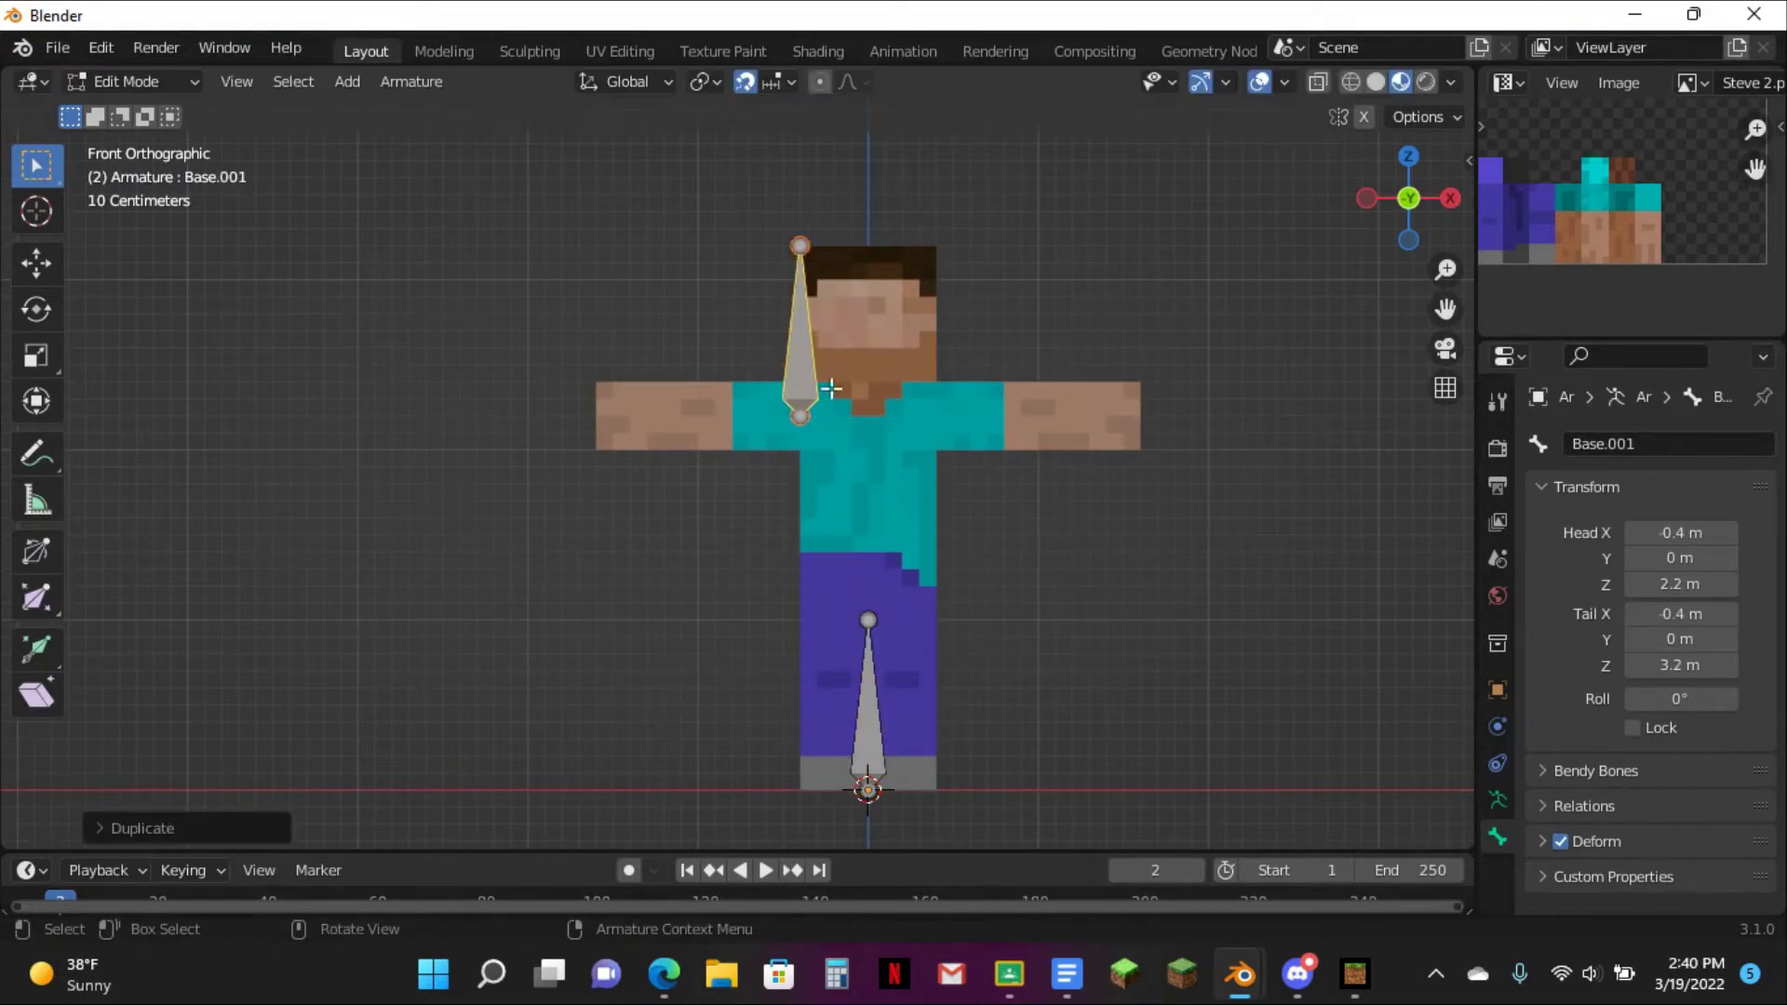
pyautogui.scroll(8, 981, 410)
pyautogui.click(1733, 437)
pyautogui.write('Top Arm.R')
pyautogui.press('Return')
# - Rotate the Top Arm.R bone by -90° and move it into the arm with its head at X -0.6 m, Z 2.2 m
pyautogui.moveTo(1446, 313); pyautogui.dragTo(1420, 637)
pyautogui.scroll(-2, 1083, 299)
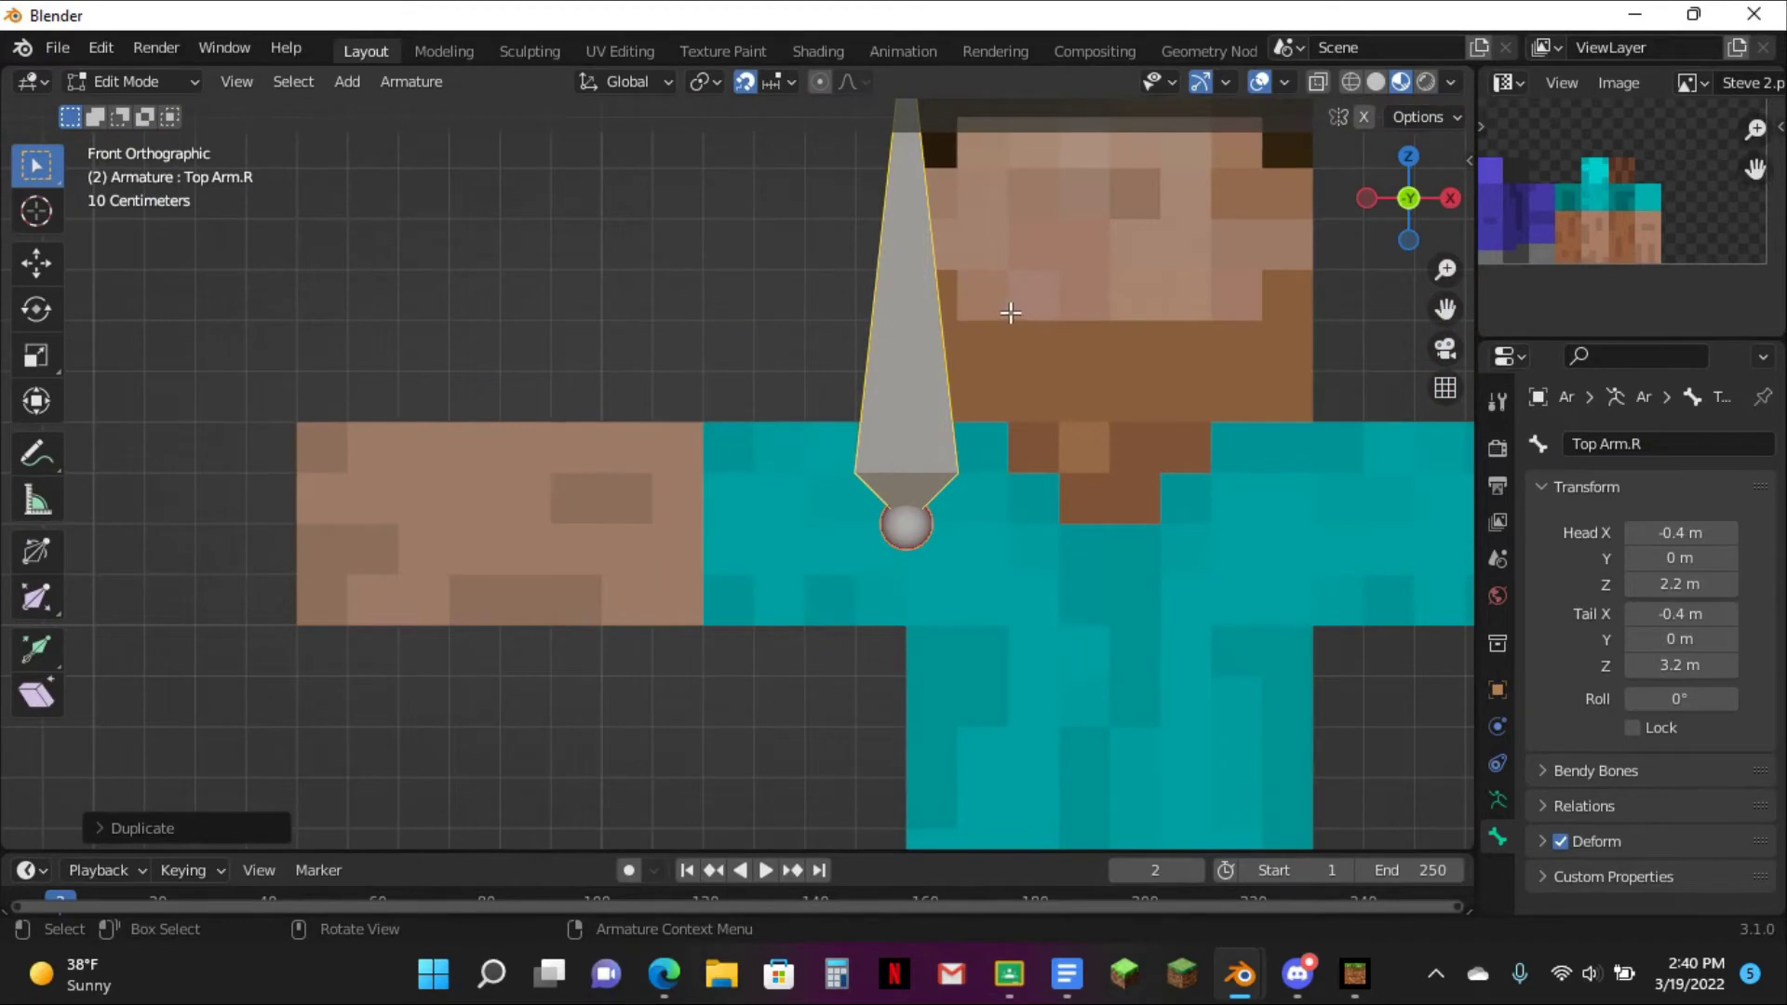
pyautogui.write('r-90')
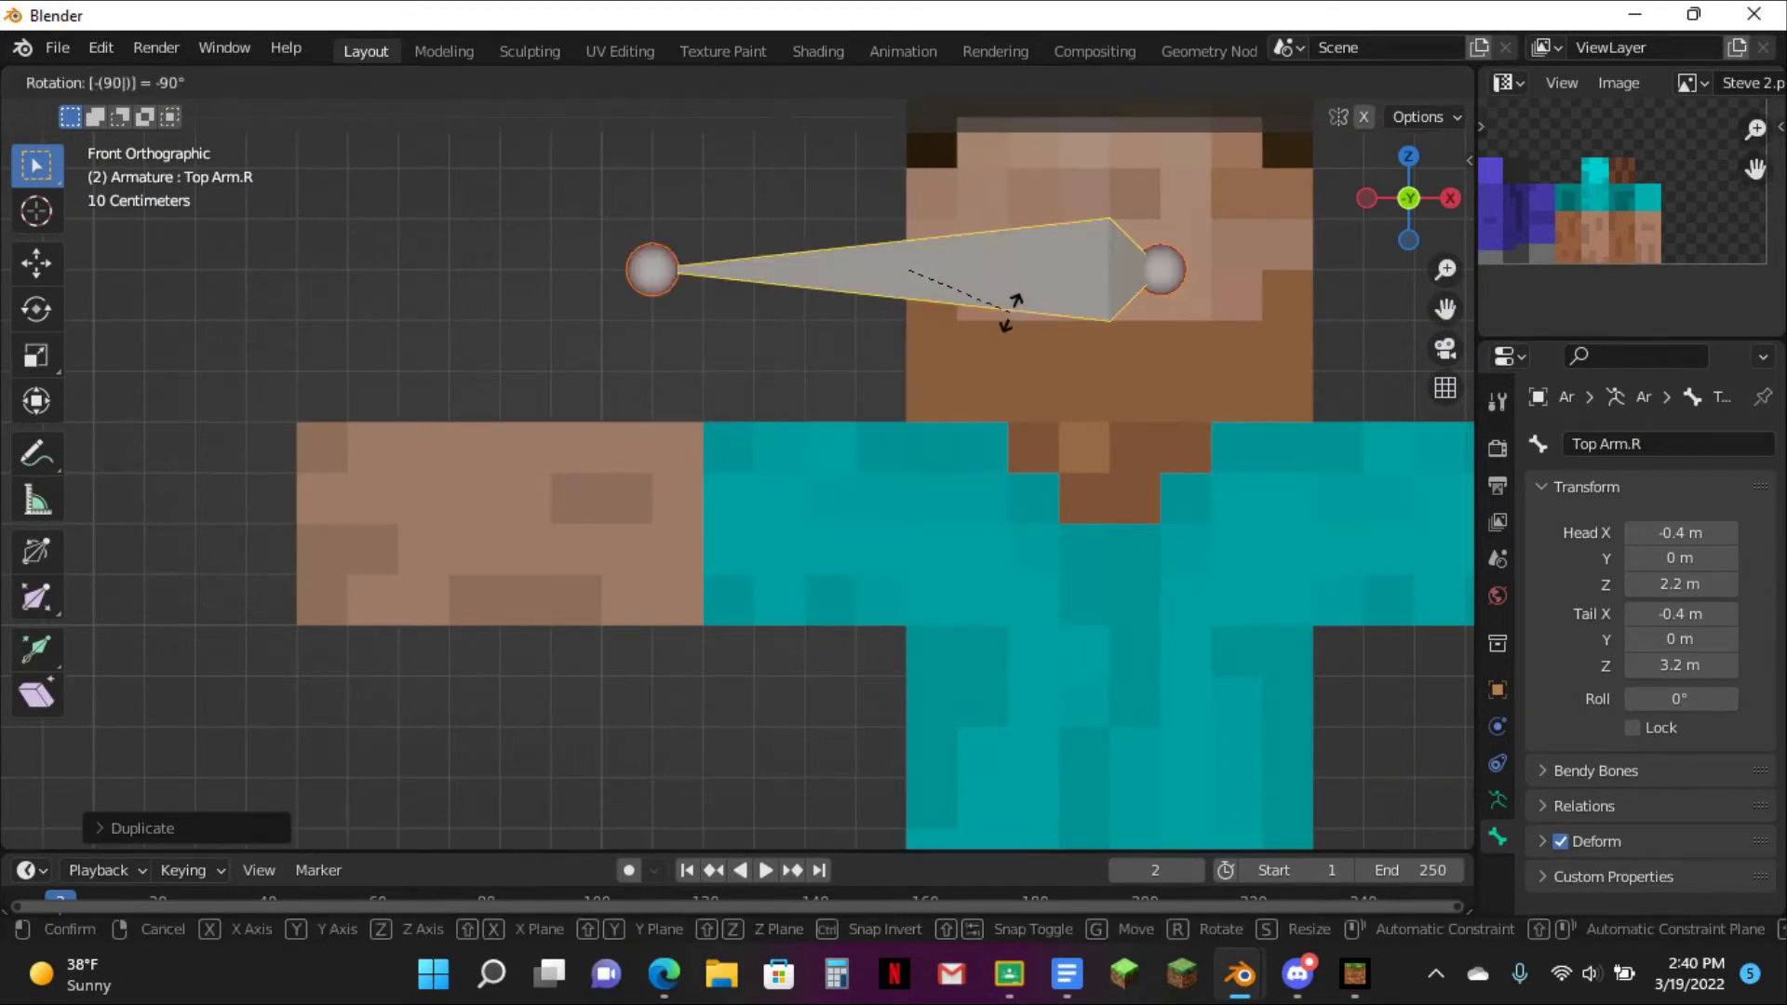
pyautogui.press('Return')
pyautogui.press('g')
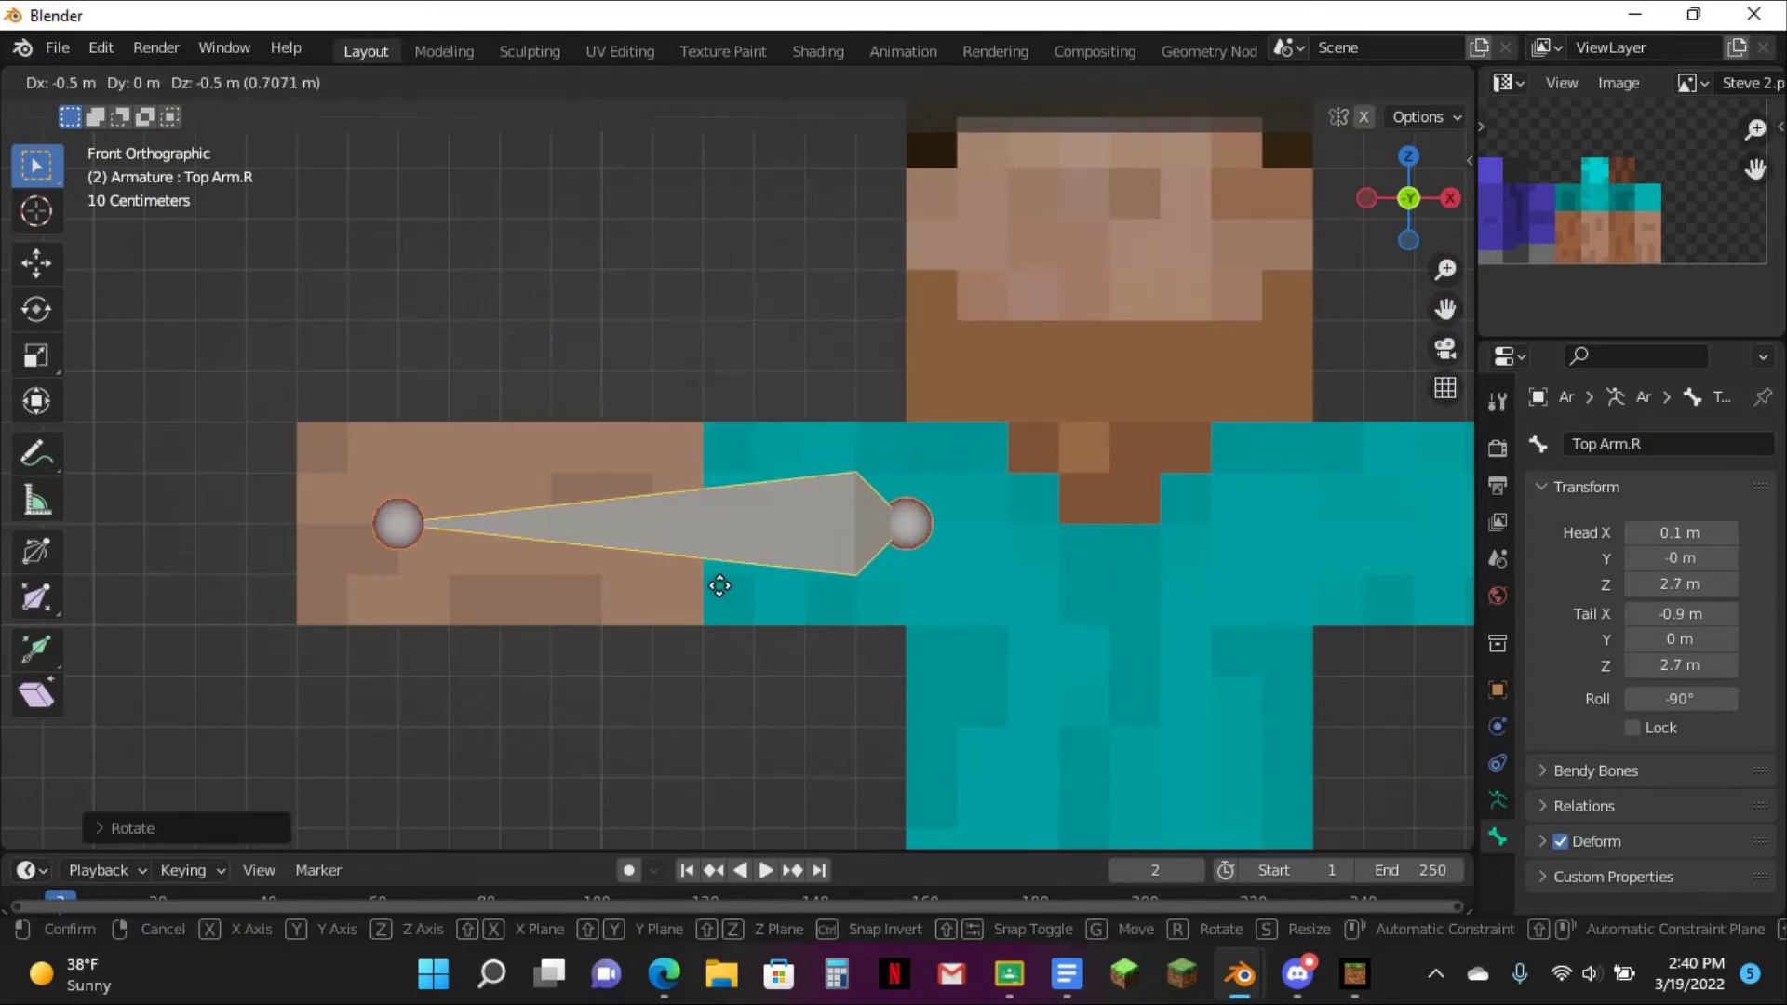
pyautogui.click(749, 564)
pyautogui.scroll(1, 946, 507)
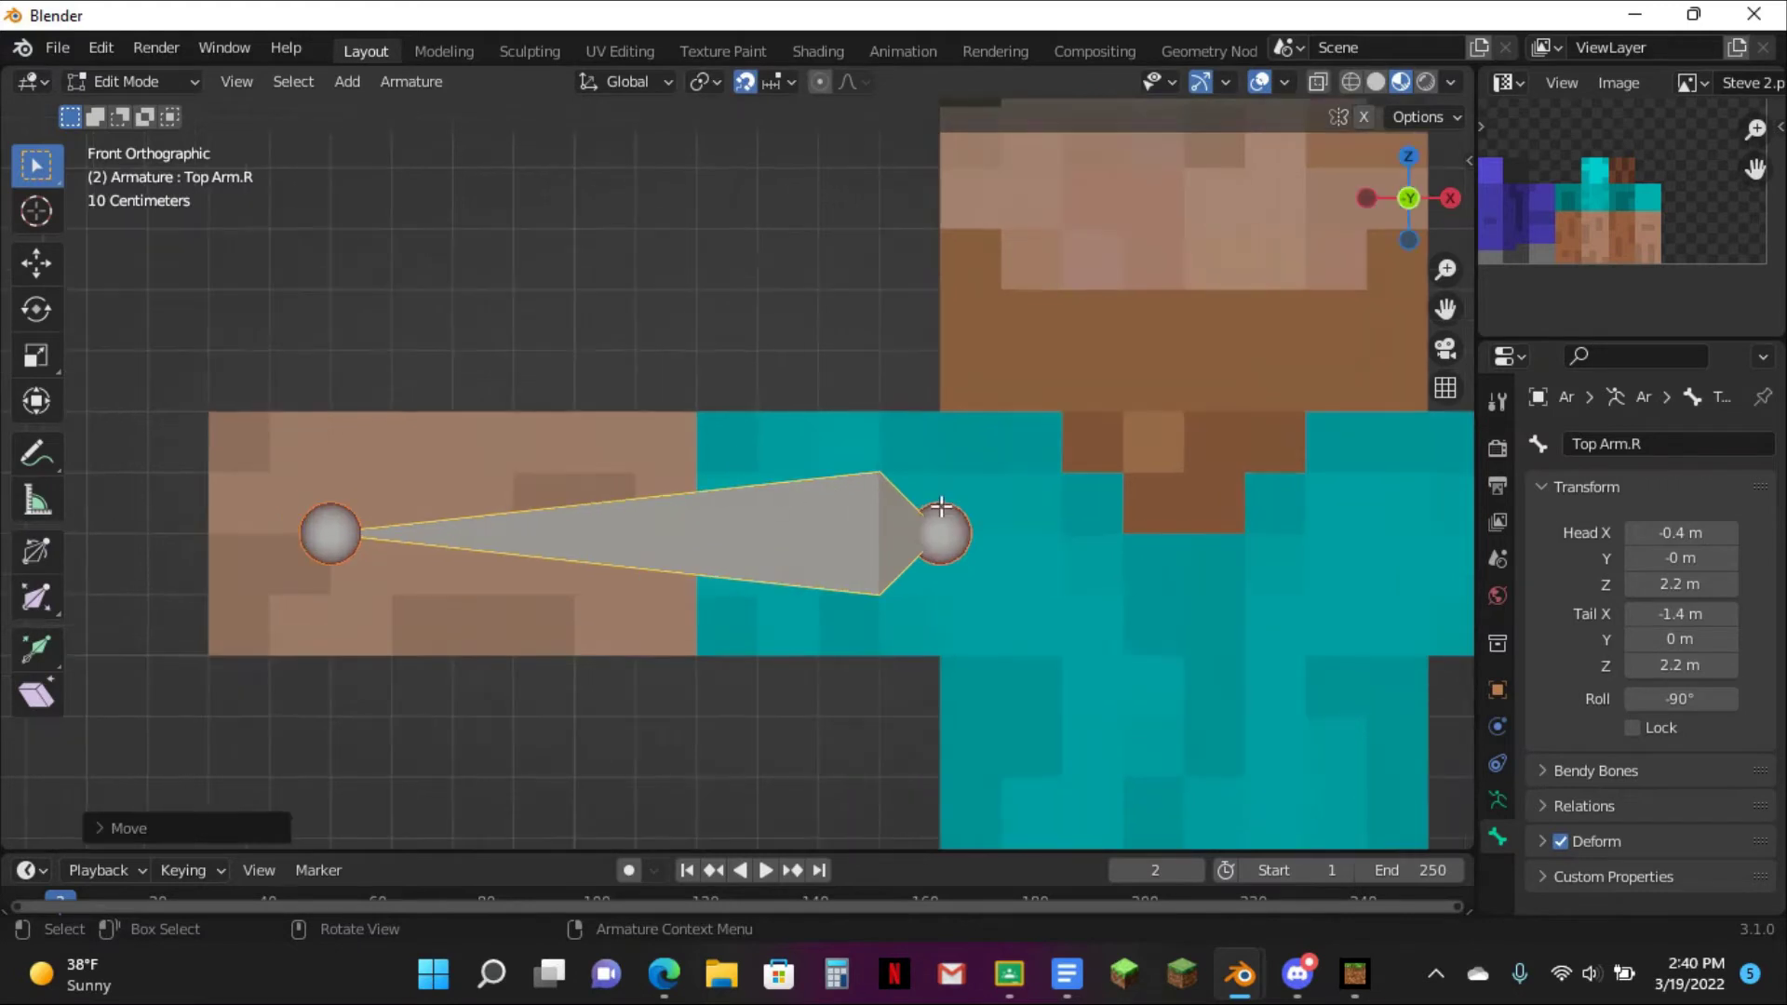
pyautogui.press('g')
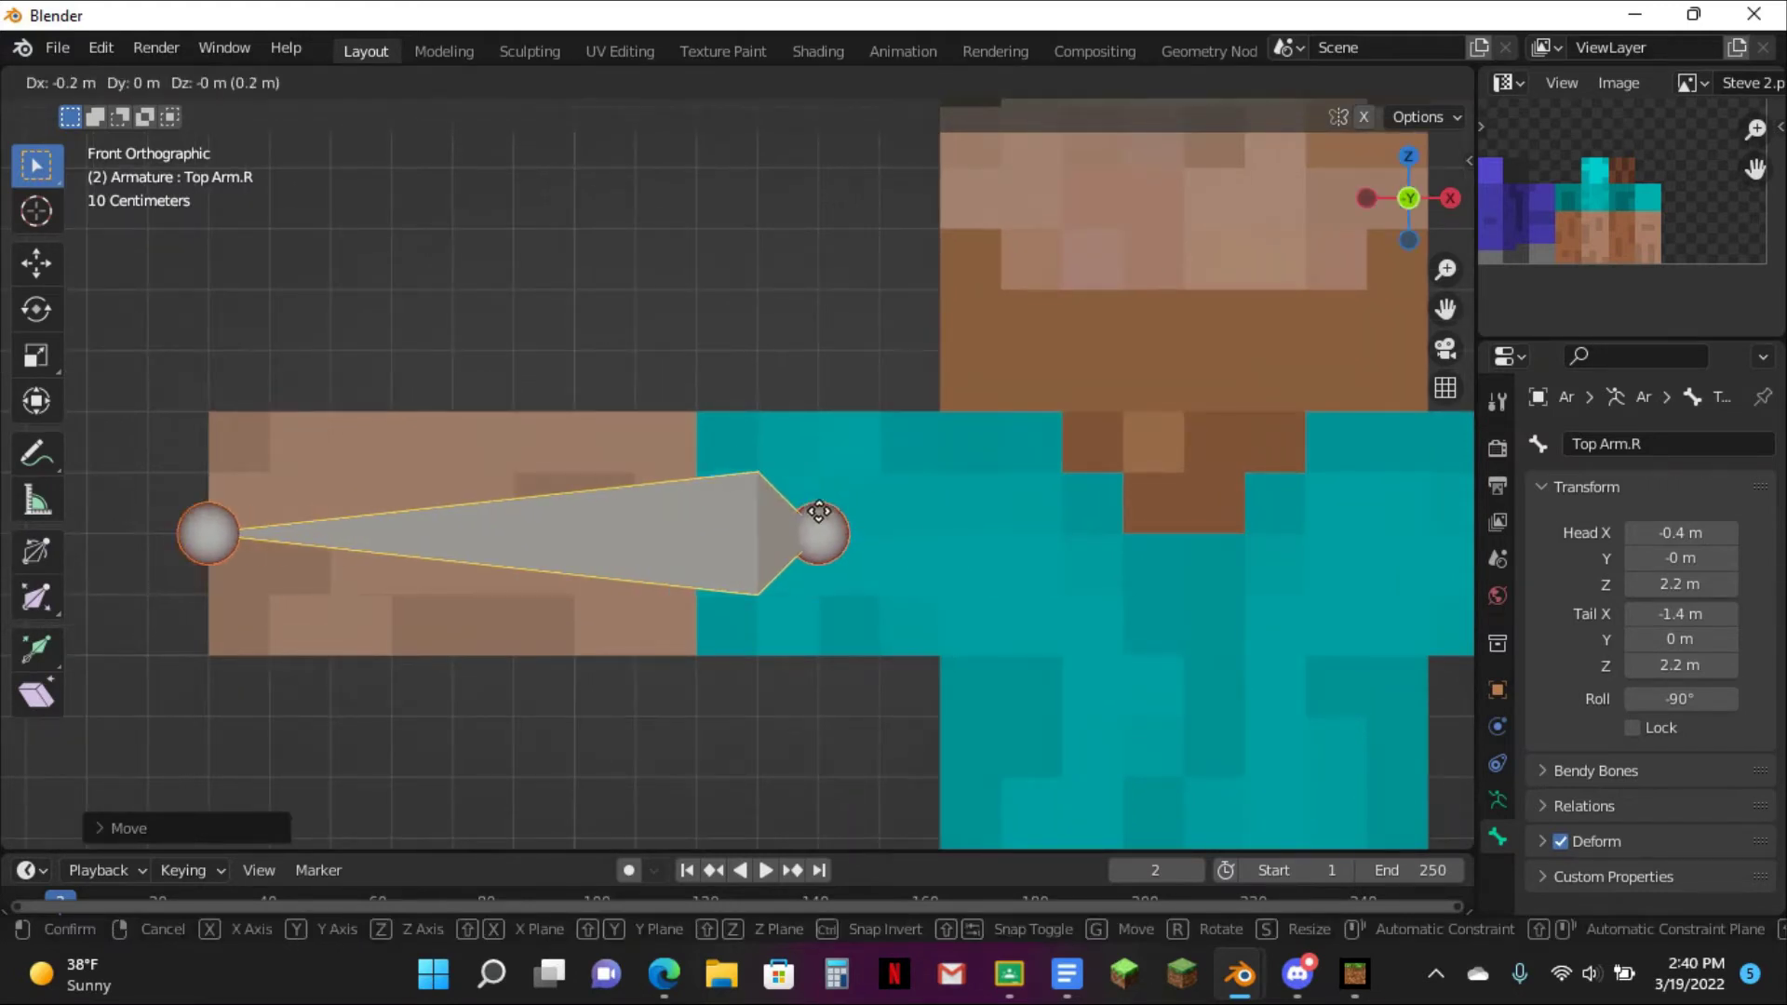
pyautogui.click(817, 511)
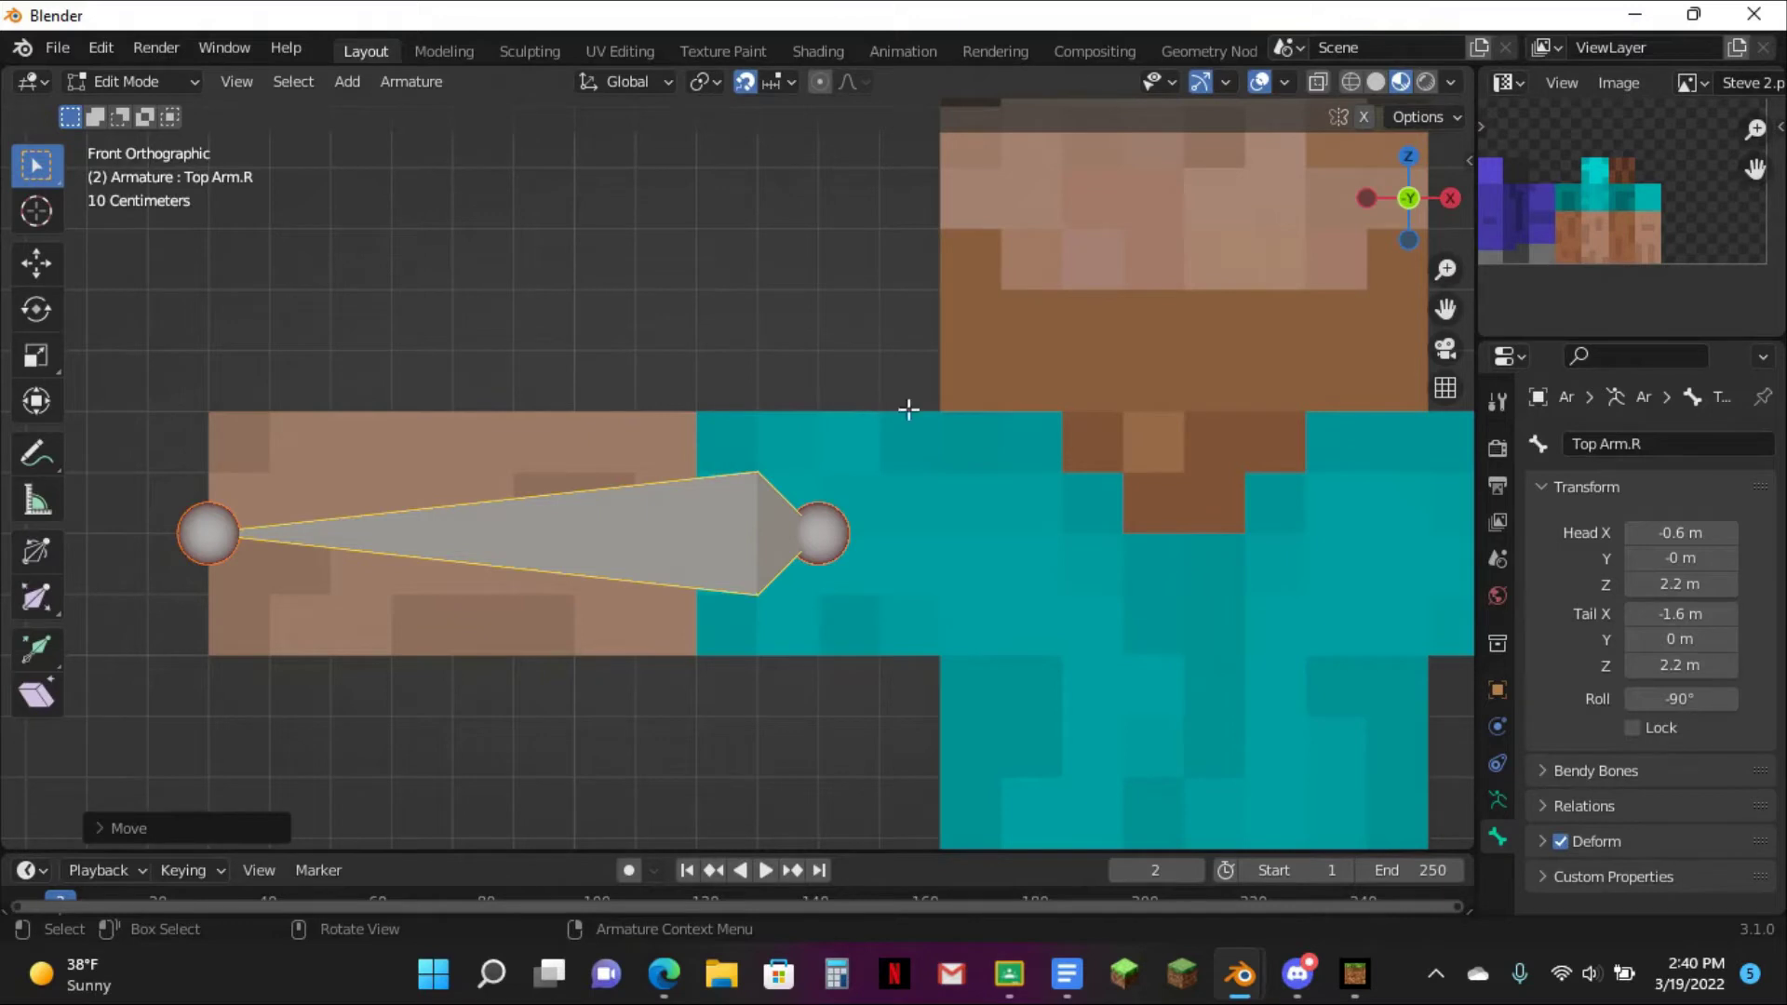
# - Shorten the Top Arm.R bone by moving its tail to X -1.3 m
pyautogui.moveTo(698, 376); pyautogui.dragTo(650, 376)
pyautogui.moveTo(244, 518); pyautogui.dragTo(468, 499)
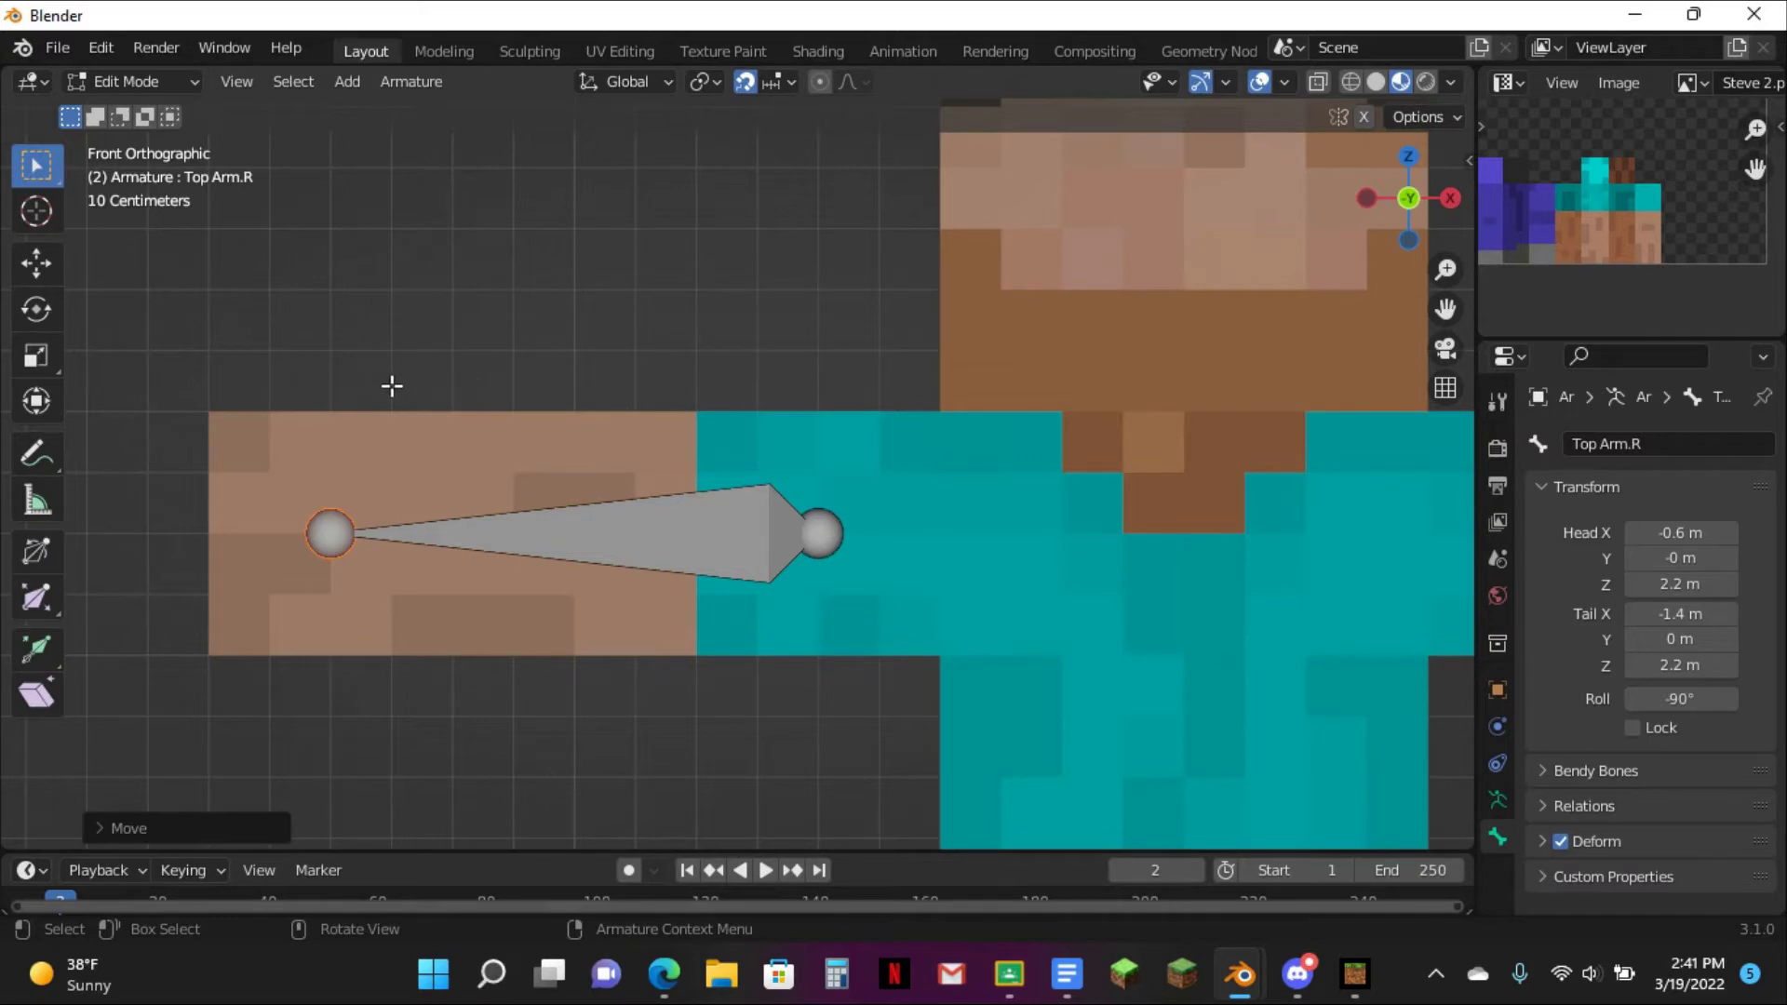
pyautogui.moveTo(371, 521); pyautogui.dragTo(426, 519)
# - Try subdividing the shortened arm bone and extruding a wrist bone to the arm's end, and undo these edits
pyautogui.click(611, 534)
pyautogui.rightClick(614, 537)
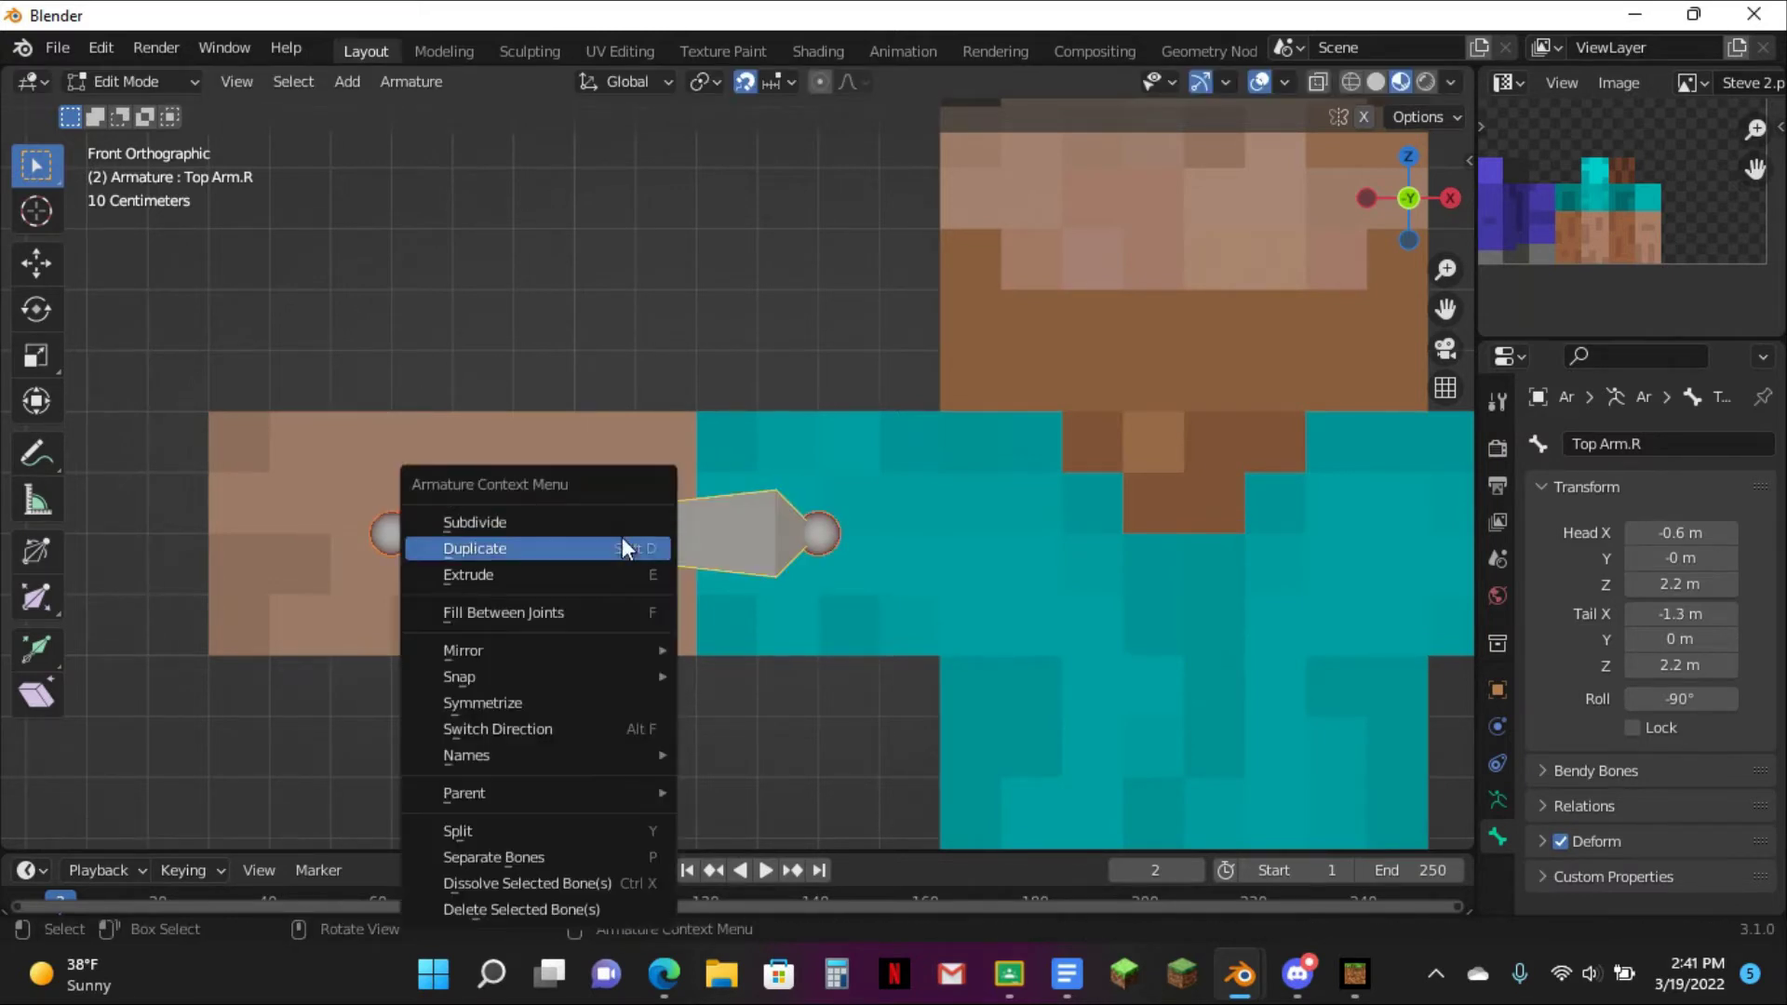
pyautogui.click(615, 523)
pyautogui.click(391, 533)
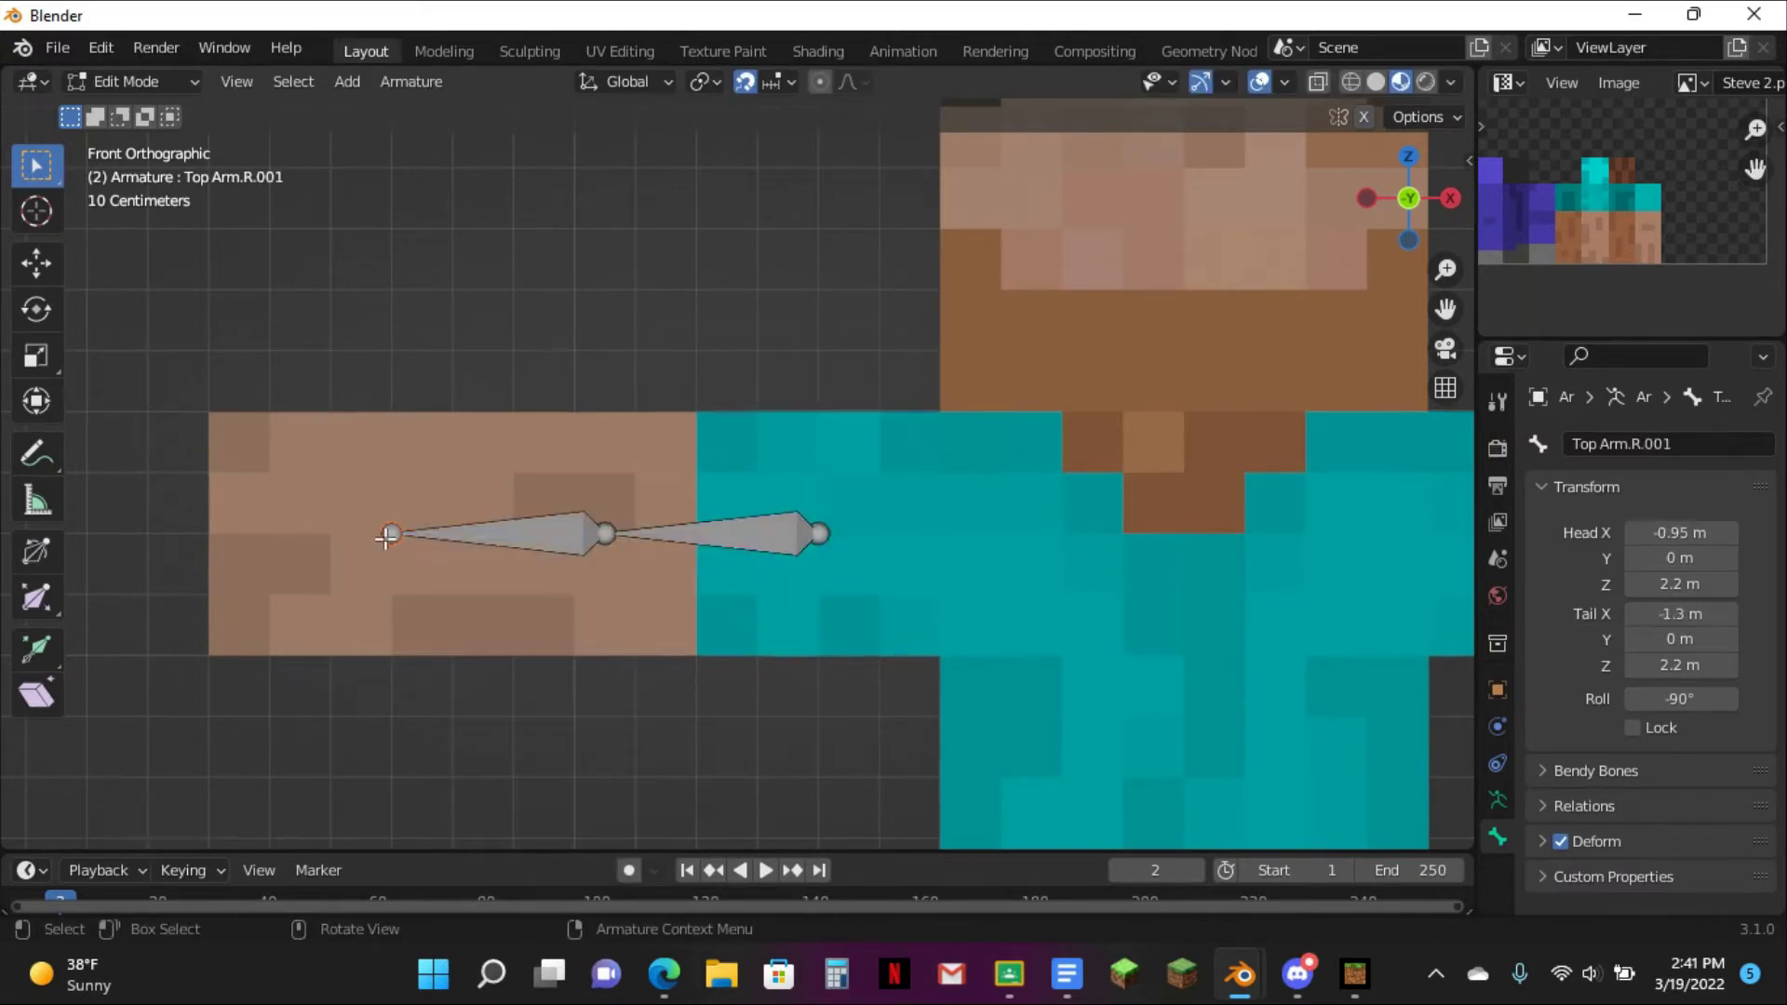
pyautogui.press('e')
pyautogui.click(208, 534)
pyautogui.hotkey('ctrl', 'z')
pyautogui.hotkey('ctrl', 'z')
pyautogui.hotkey('ctrl', 'z')
pyautogui.hotkey('ctrl', 'z')
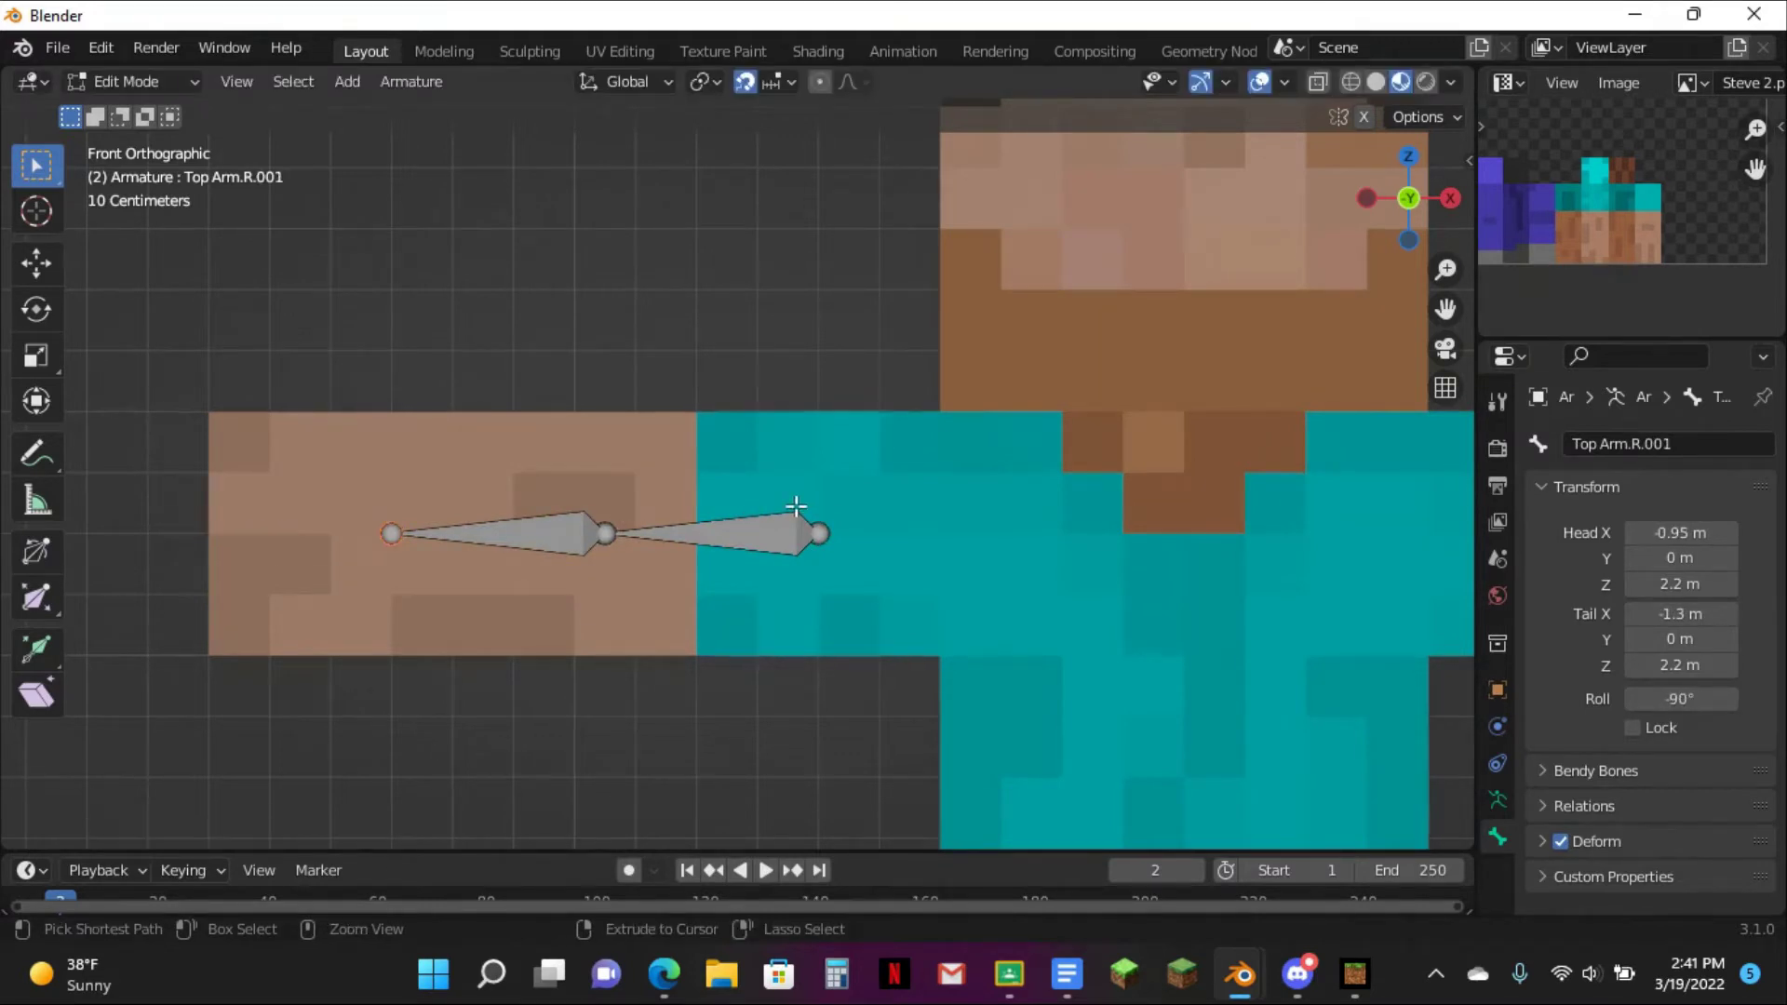
# - Move the Top Arm.R bone's tail to X -1.4 m and subdivide the bone into two
pyautogui.click(386, 533)
pyautogui.press('g')
pyautogui.click(344, 538)
pyautogui.click(509, 545)
pyautogui.rightClick(508, 544)
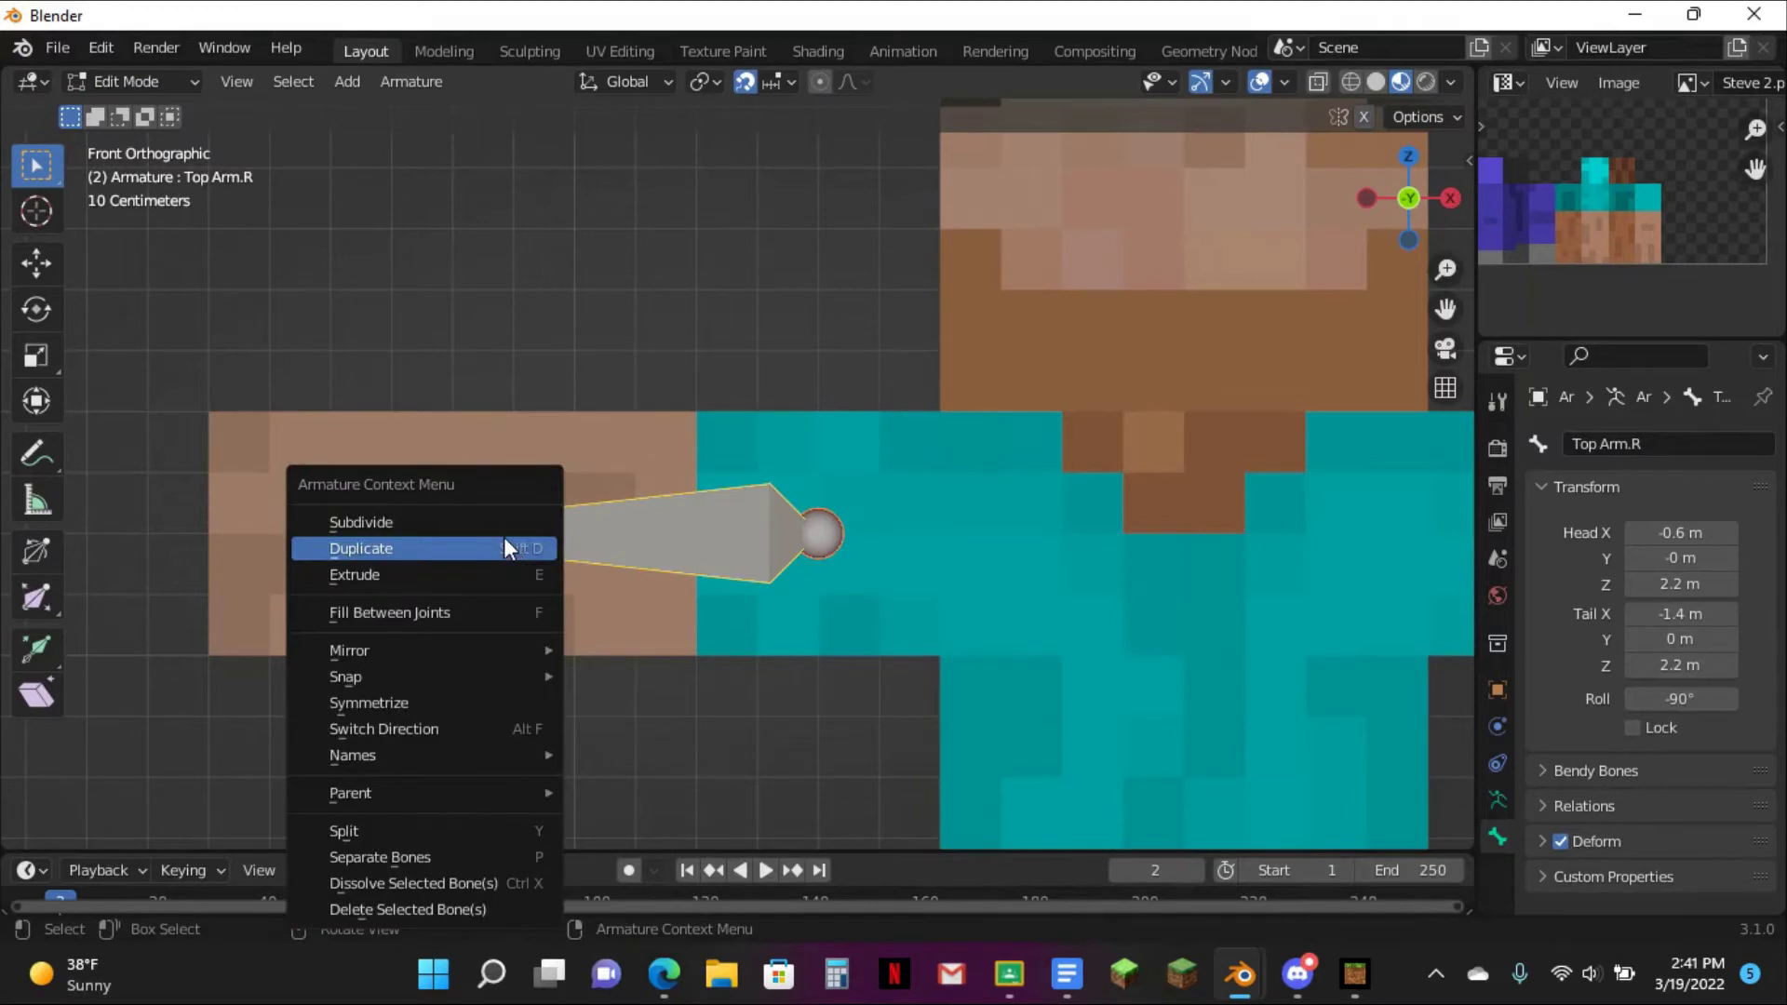
pyautogui.click(507, 522)
# - Extrude a 0.2 m bone from the outer tail to the end of the arm and name it Wrist.R
pyautogui.click(333, 538)
pyautogui.press('e')
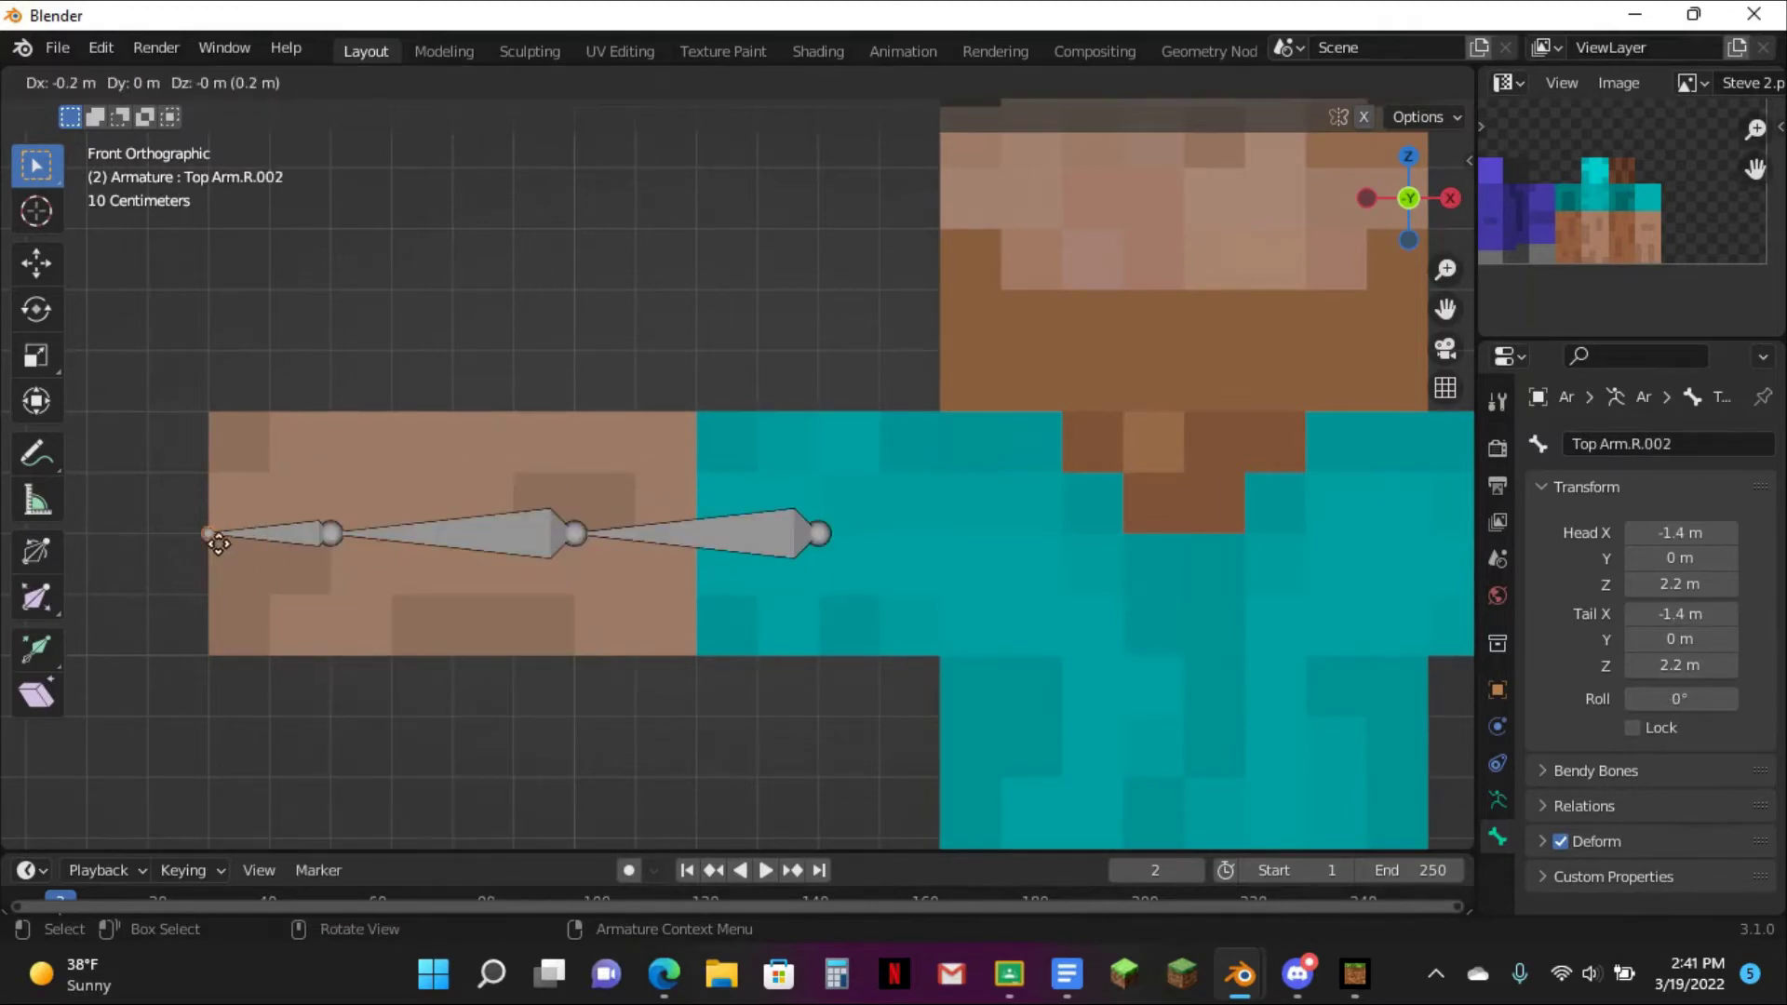
pyautogui.click(194, 543)
pyautogui.click(414, 521)
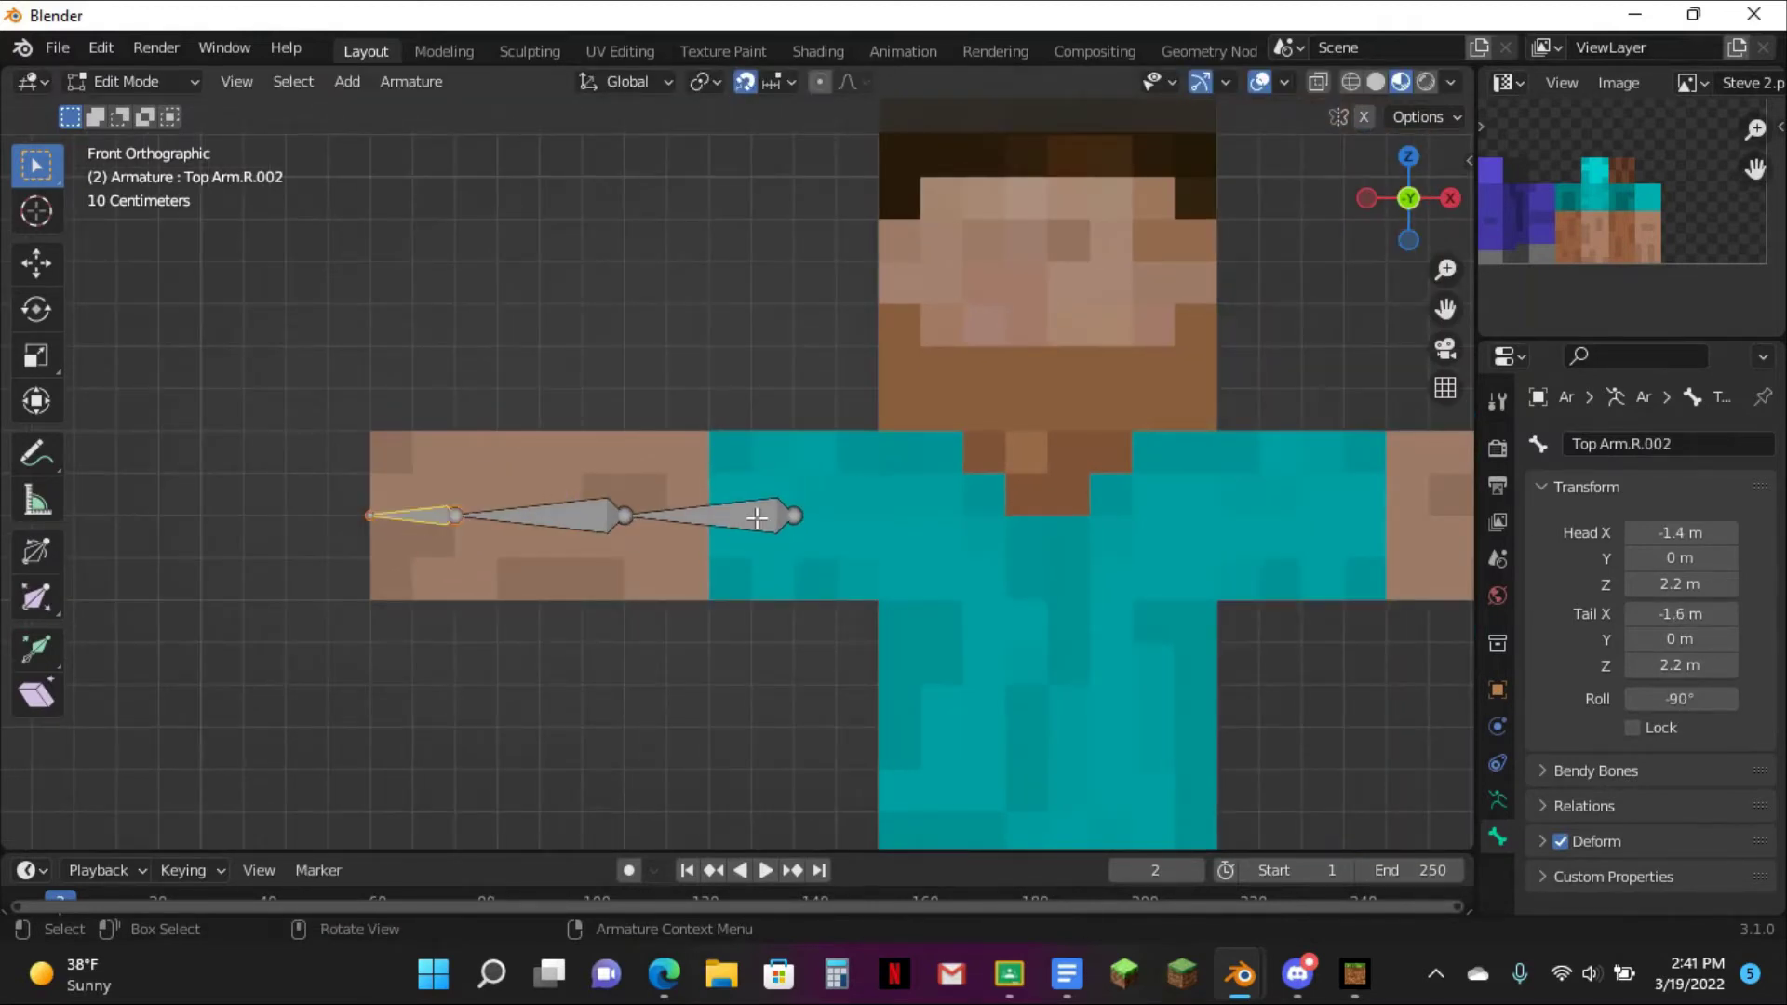
pyautogui.click(1696, 445)
pyautogui.write('Wrist.R')
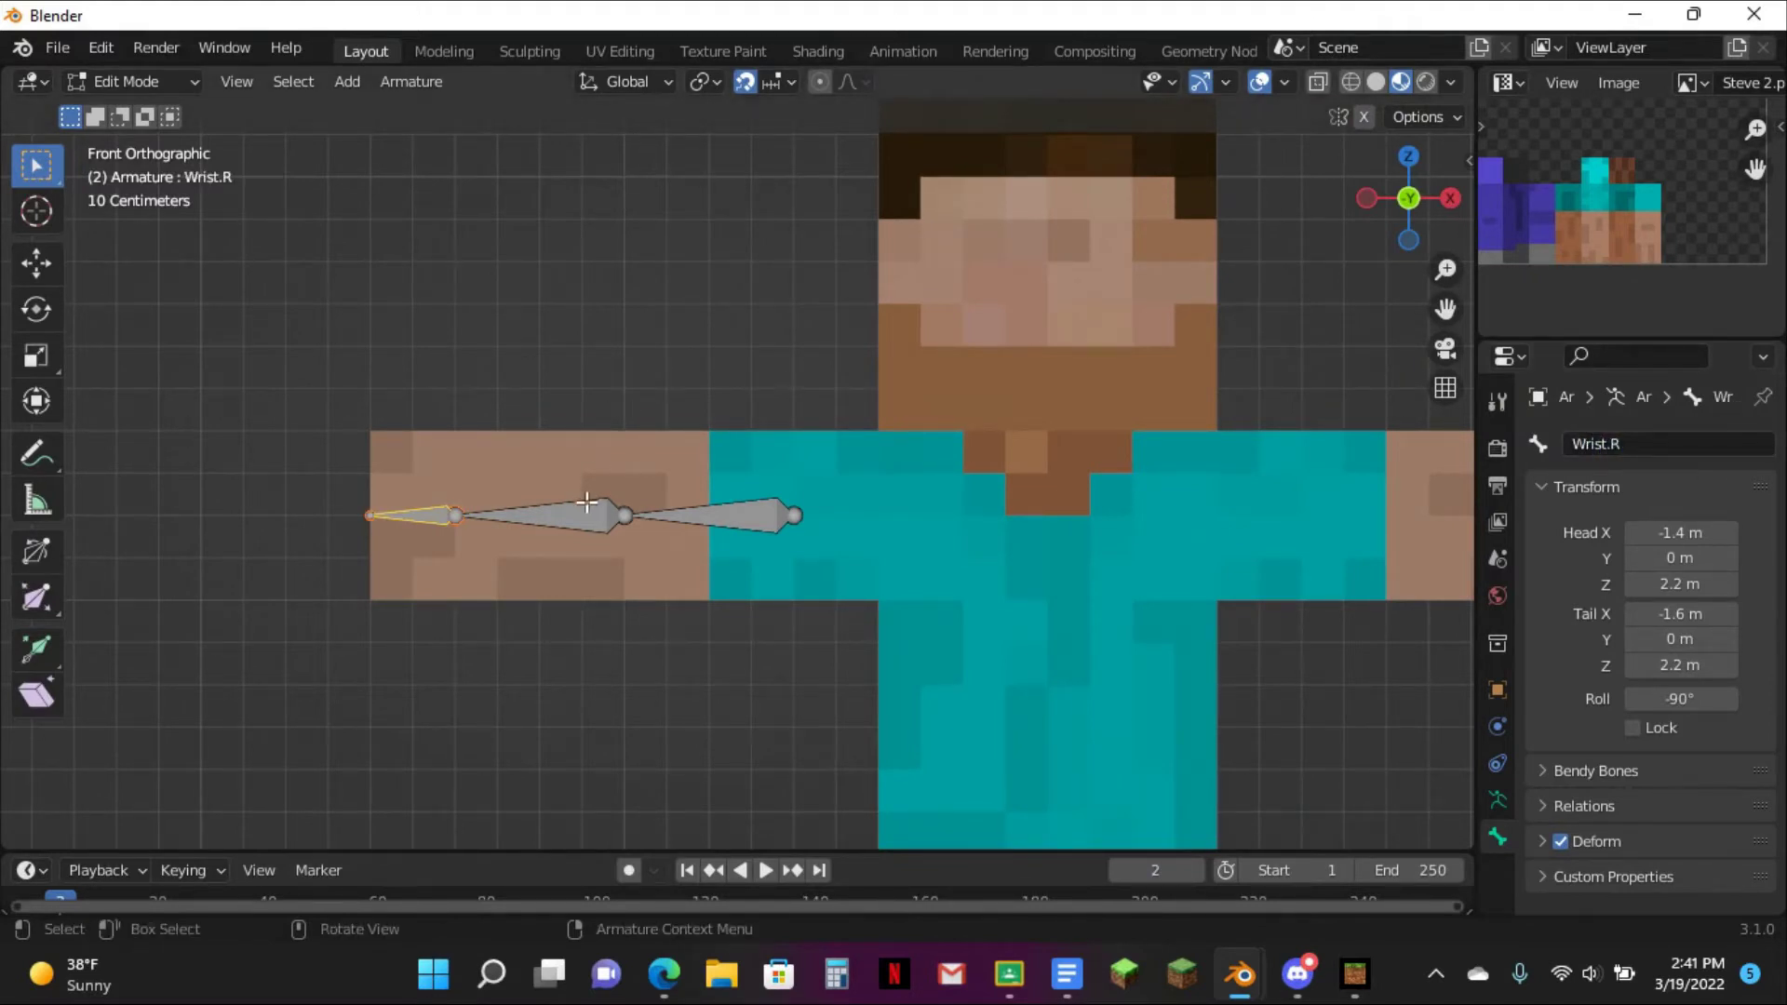
# - Rename the middle bone between the upper arm and the wrist to Bottom Arm.R
pyautogui.click(587, 502)
pyautogui.click(1720, 443)
pyautogui.write('bo')
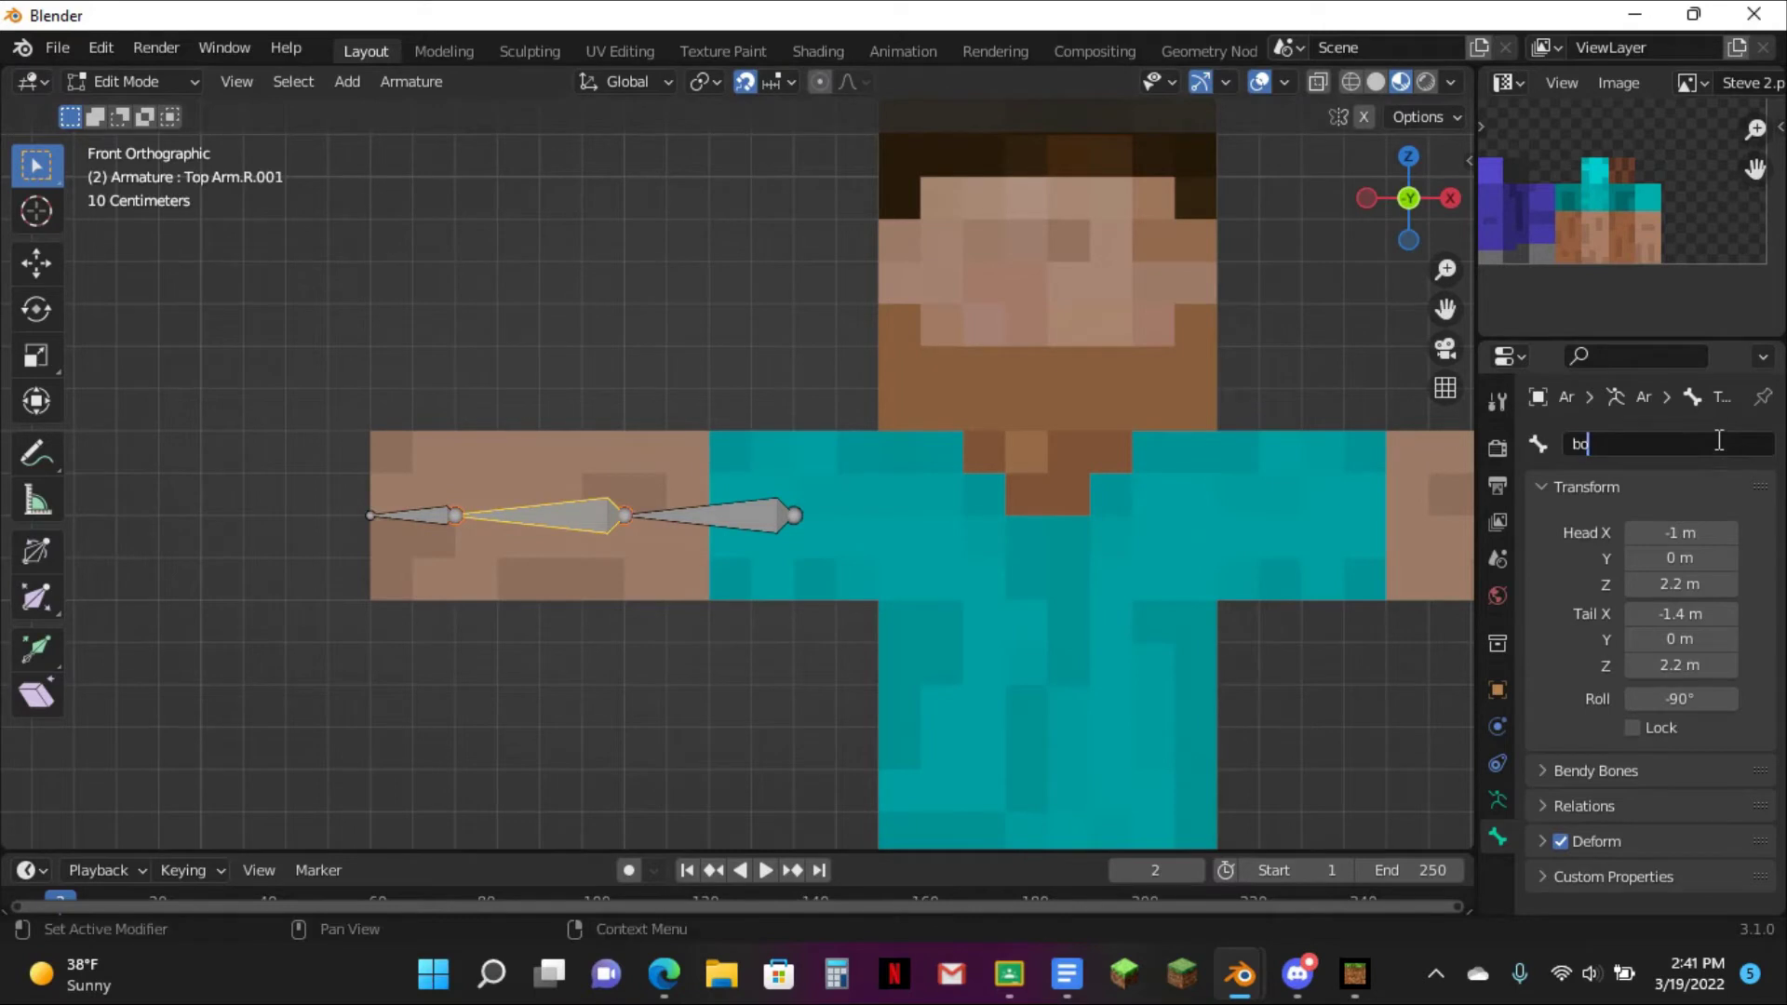
pyautogui.write('Bo')
pyautogui.write('otom A')
pyautogui.write(' A')
pyautogui.write('rm.R')
pyautogui.press('Return')
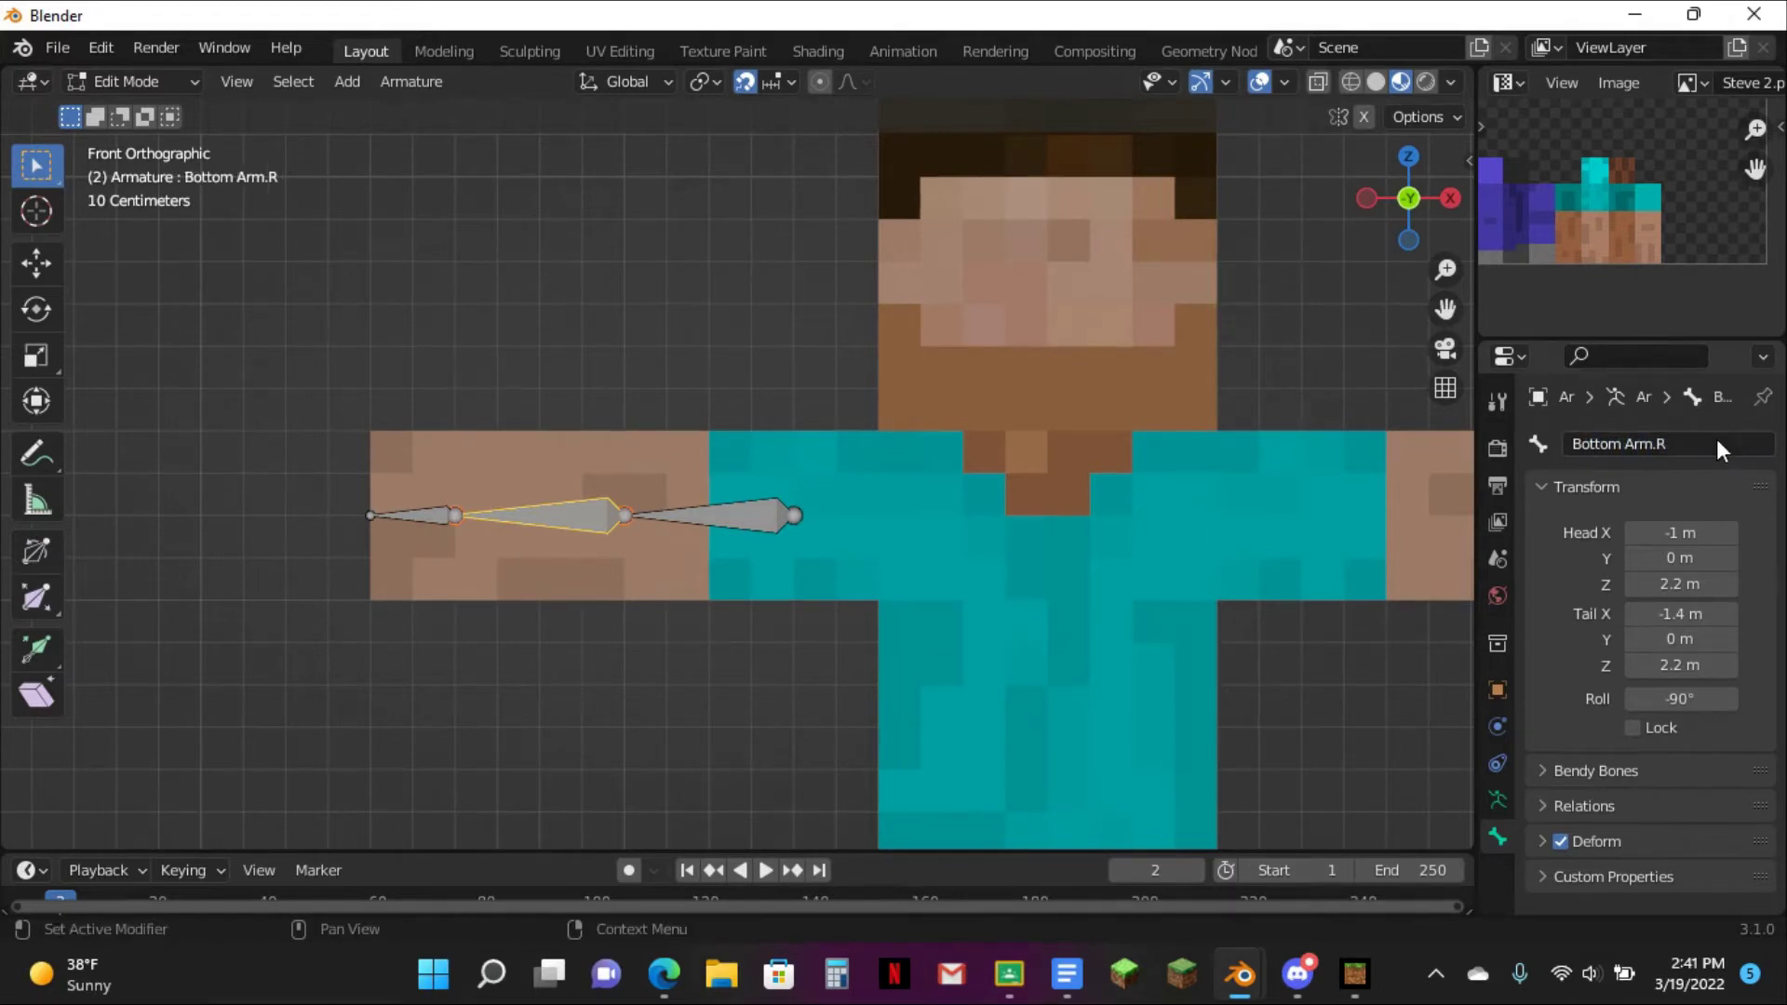
# - Open the boned arm mesh in Edit Mode and show it in wireframe from the front
pyautogui.scroll(3, 776, 438)
pyautogui.moveTo(695, 391); pyautogui.dragTo(744, 427, button='middle')
pyautogui.press('Tab')
pyautogui.click(774, 445)
pyautogui.press('Tab')
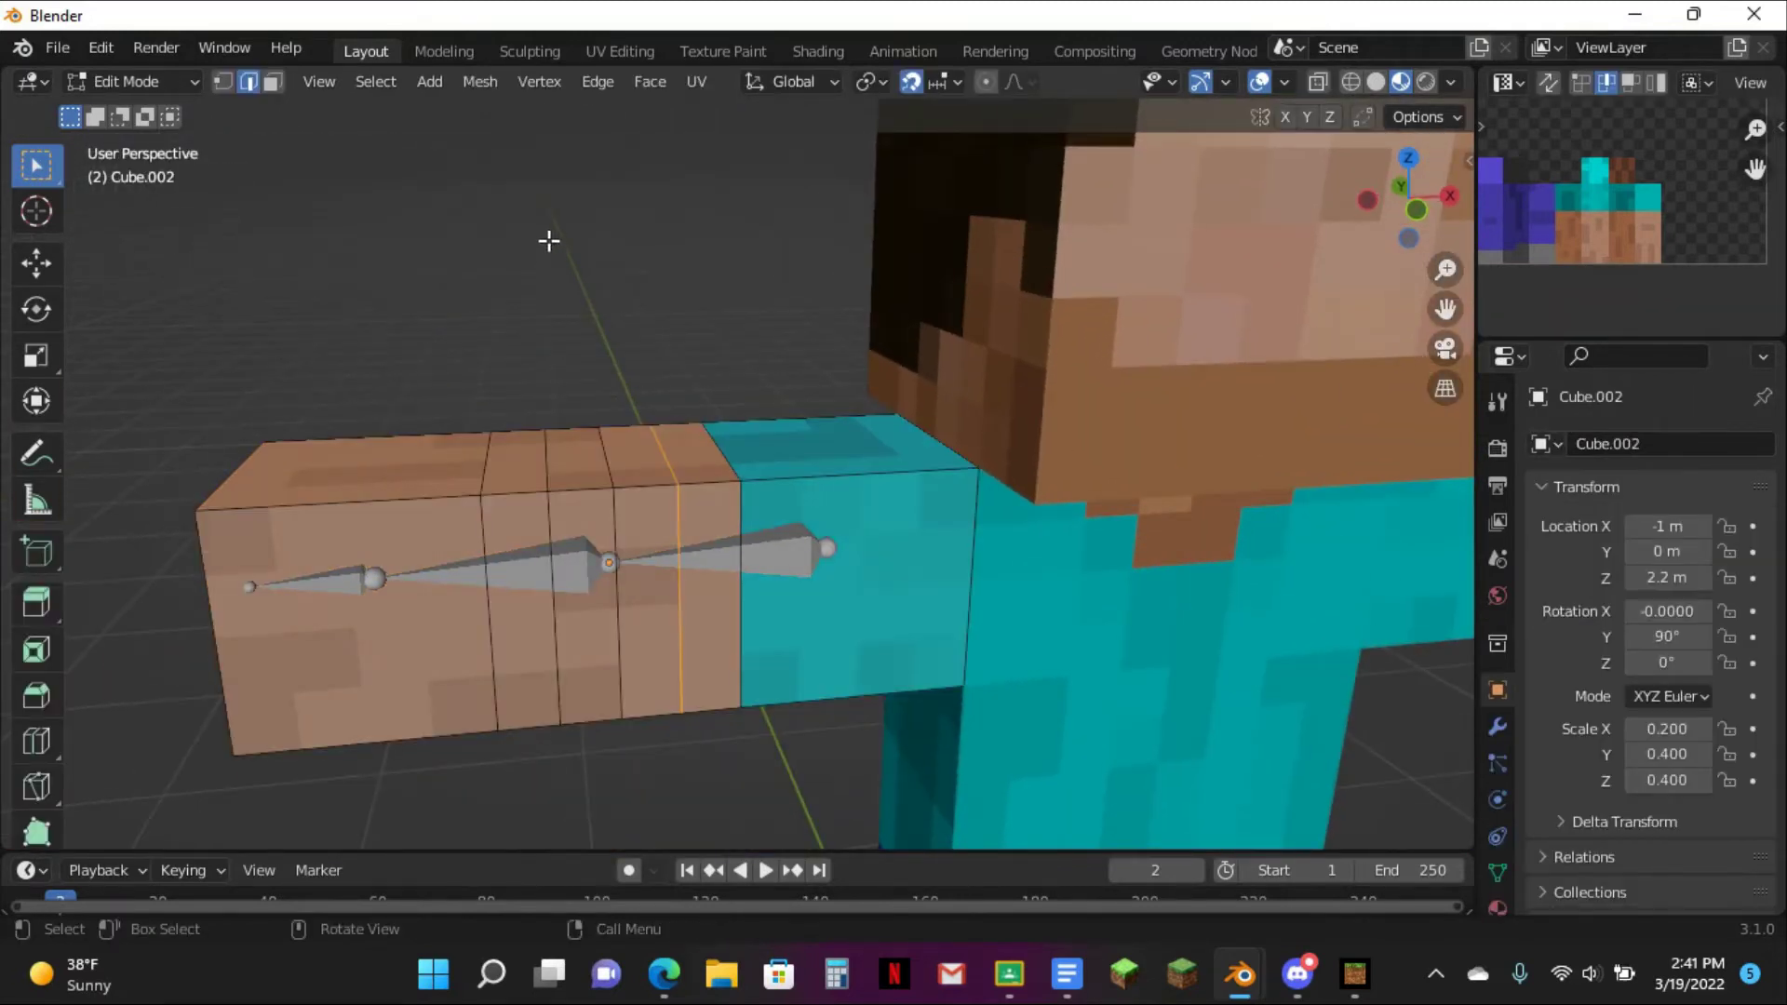
pyautogui.click(1402, 184)
pyautogui.hotkey('shift', 'z')
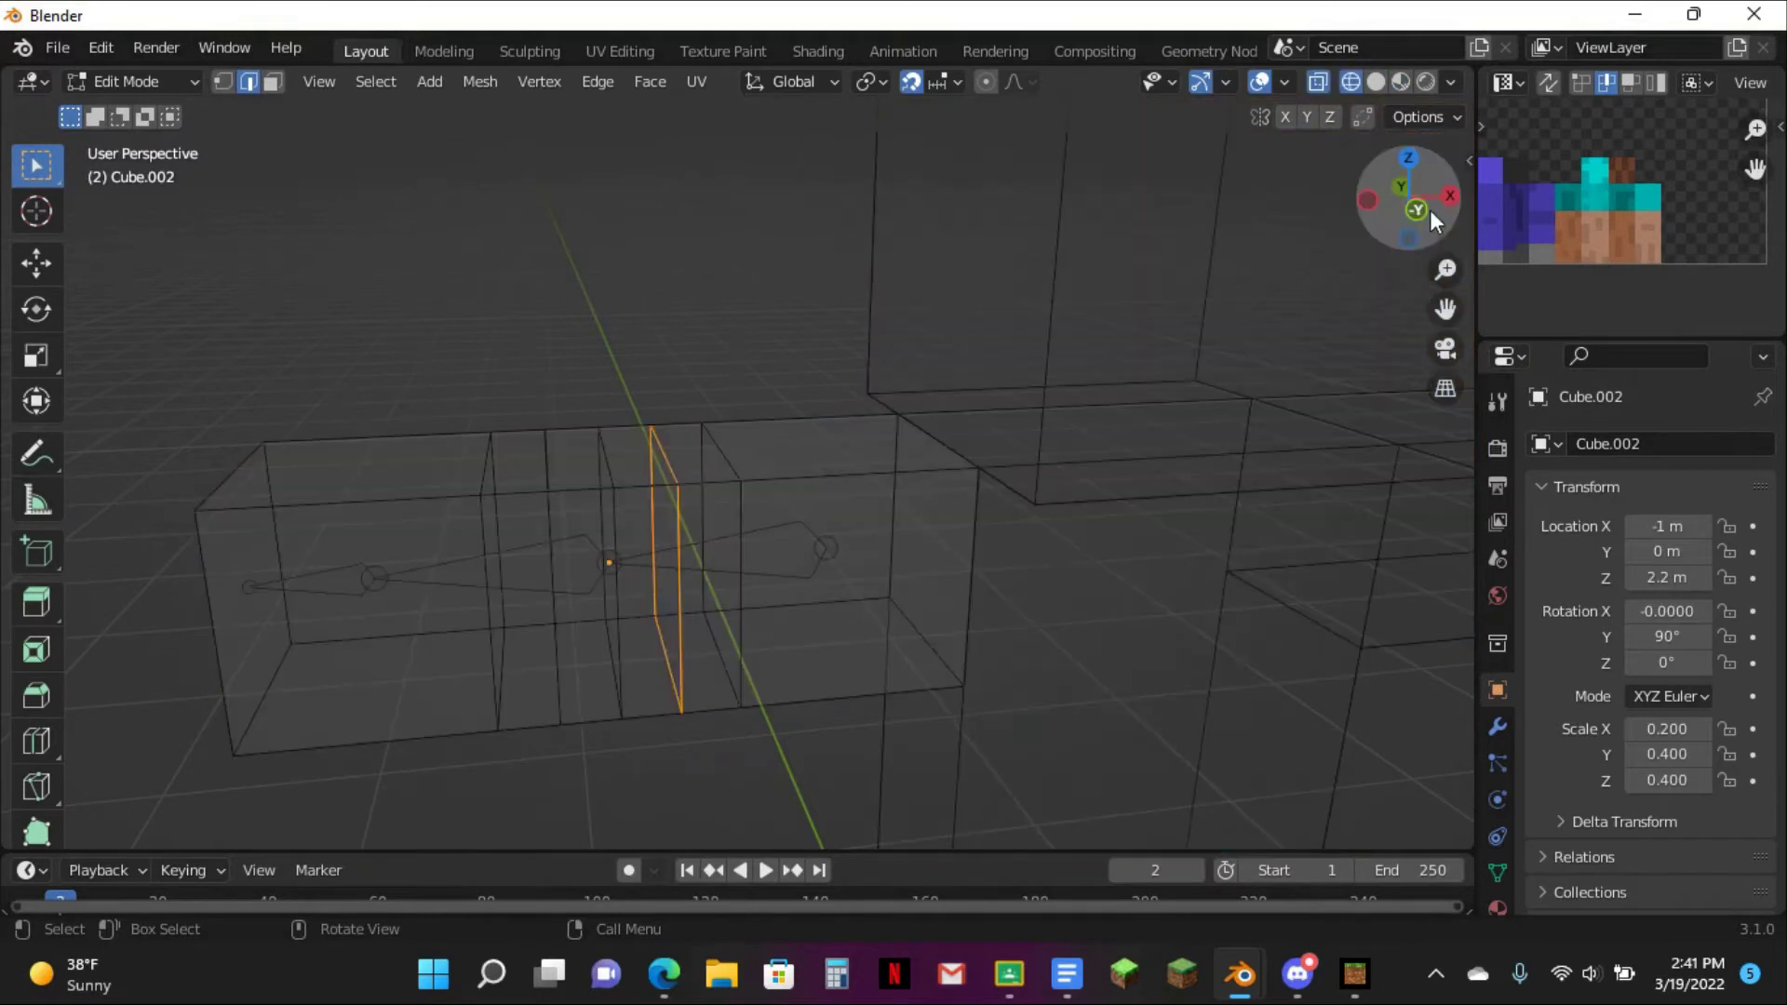
pyautogui.click(767, 494)
# - Parent the arm mesh to the armature using Armature Deform with Empty Groups
pyautogui.press('Tab')
pyautogui.click(779, 477)
pyautogui.click(795, 434)
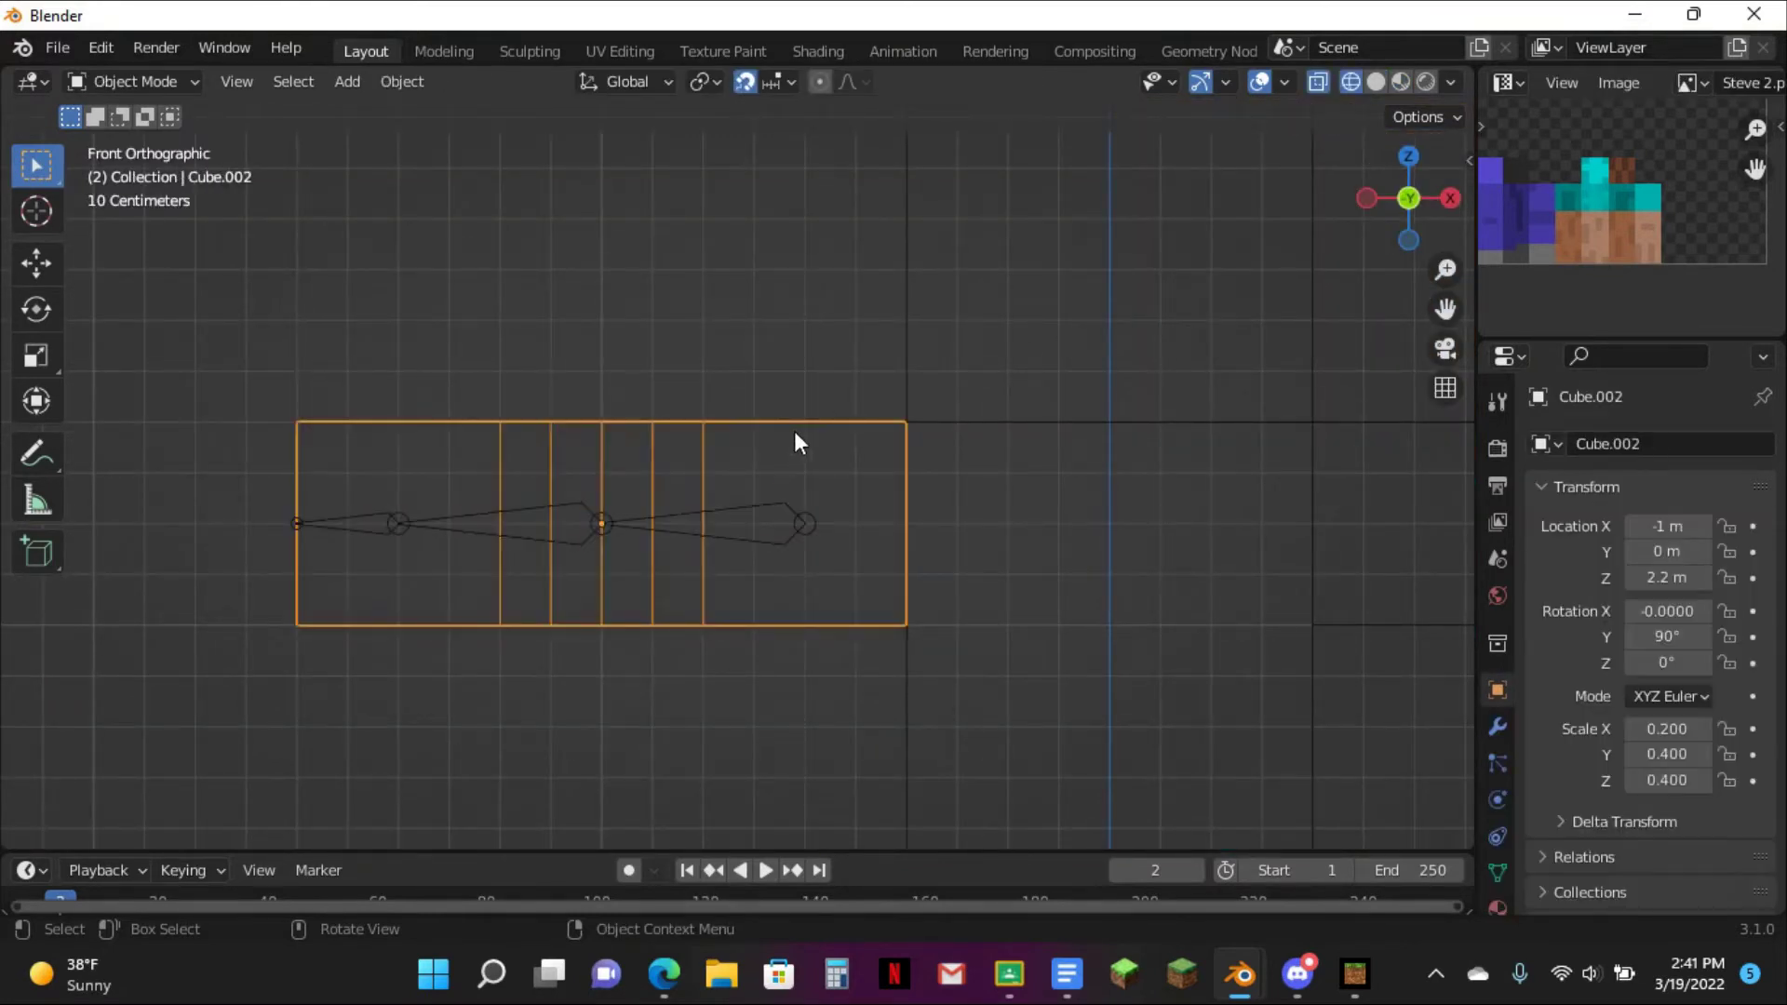
pyautogui.keyDown('shift'); pyautogui.click(778, 499); pyautogui.keyUp('shift')
pyautogui.hotkey('ctrl', 'p')
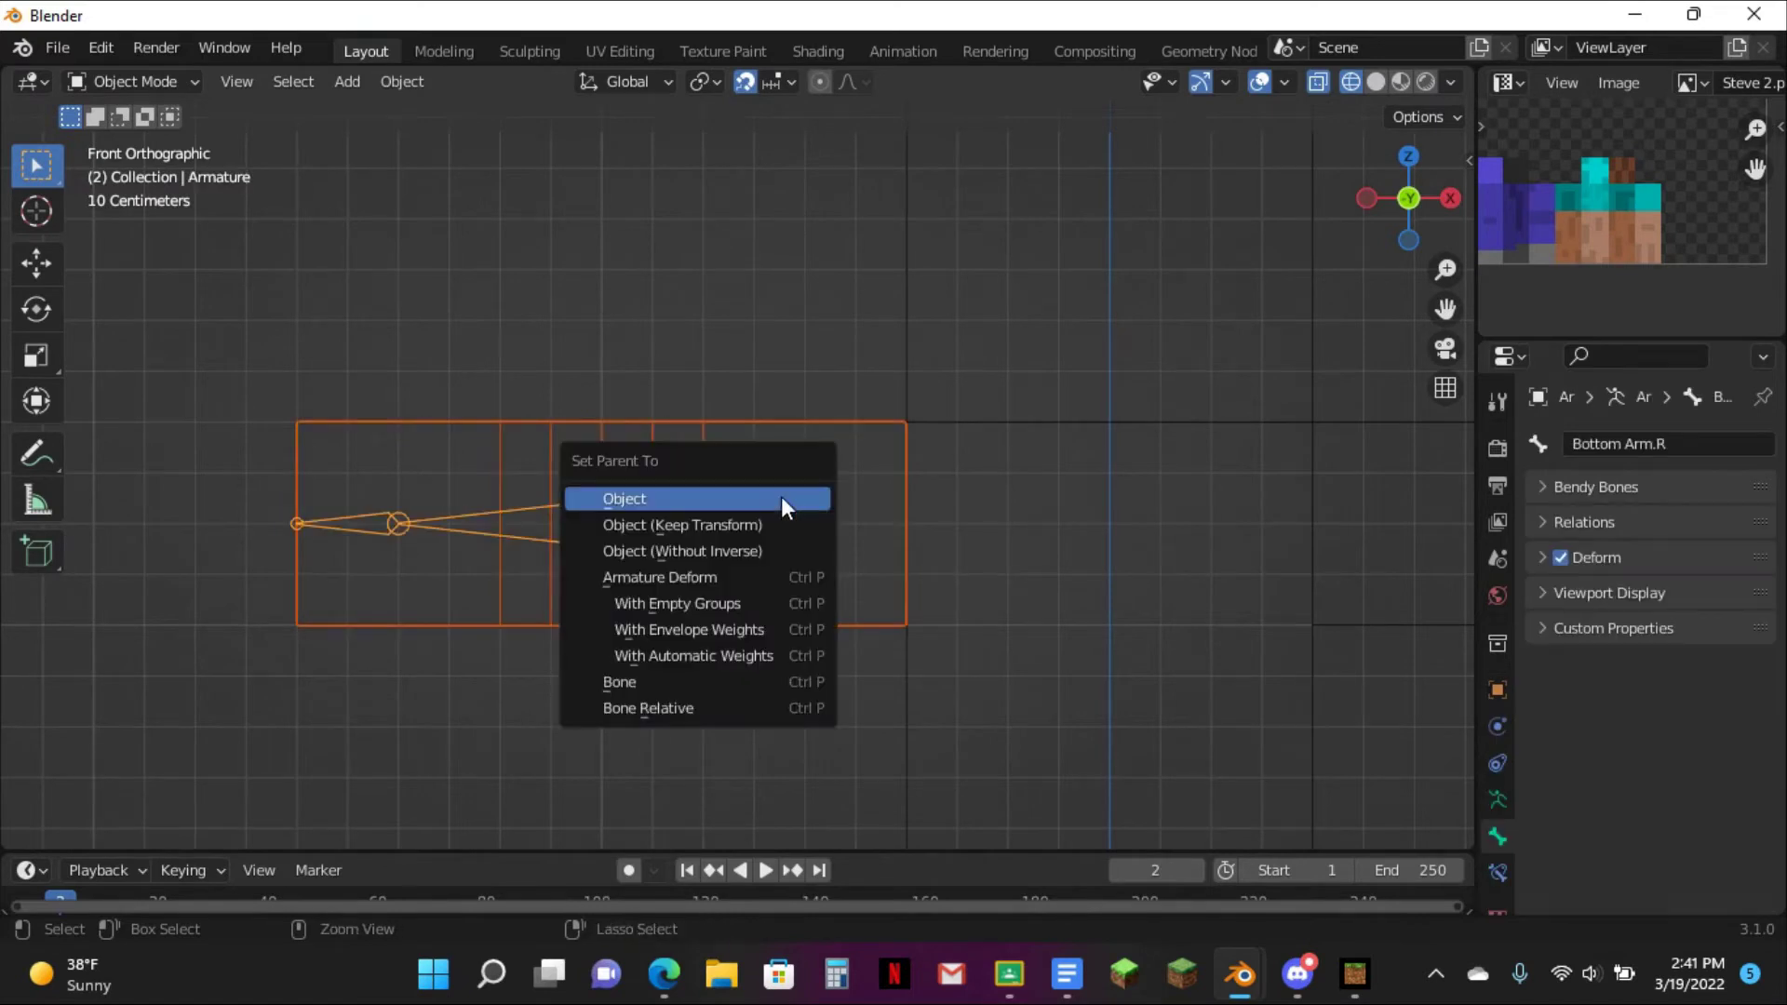
pyautogui.click(743, 606)
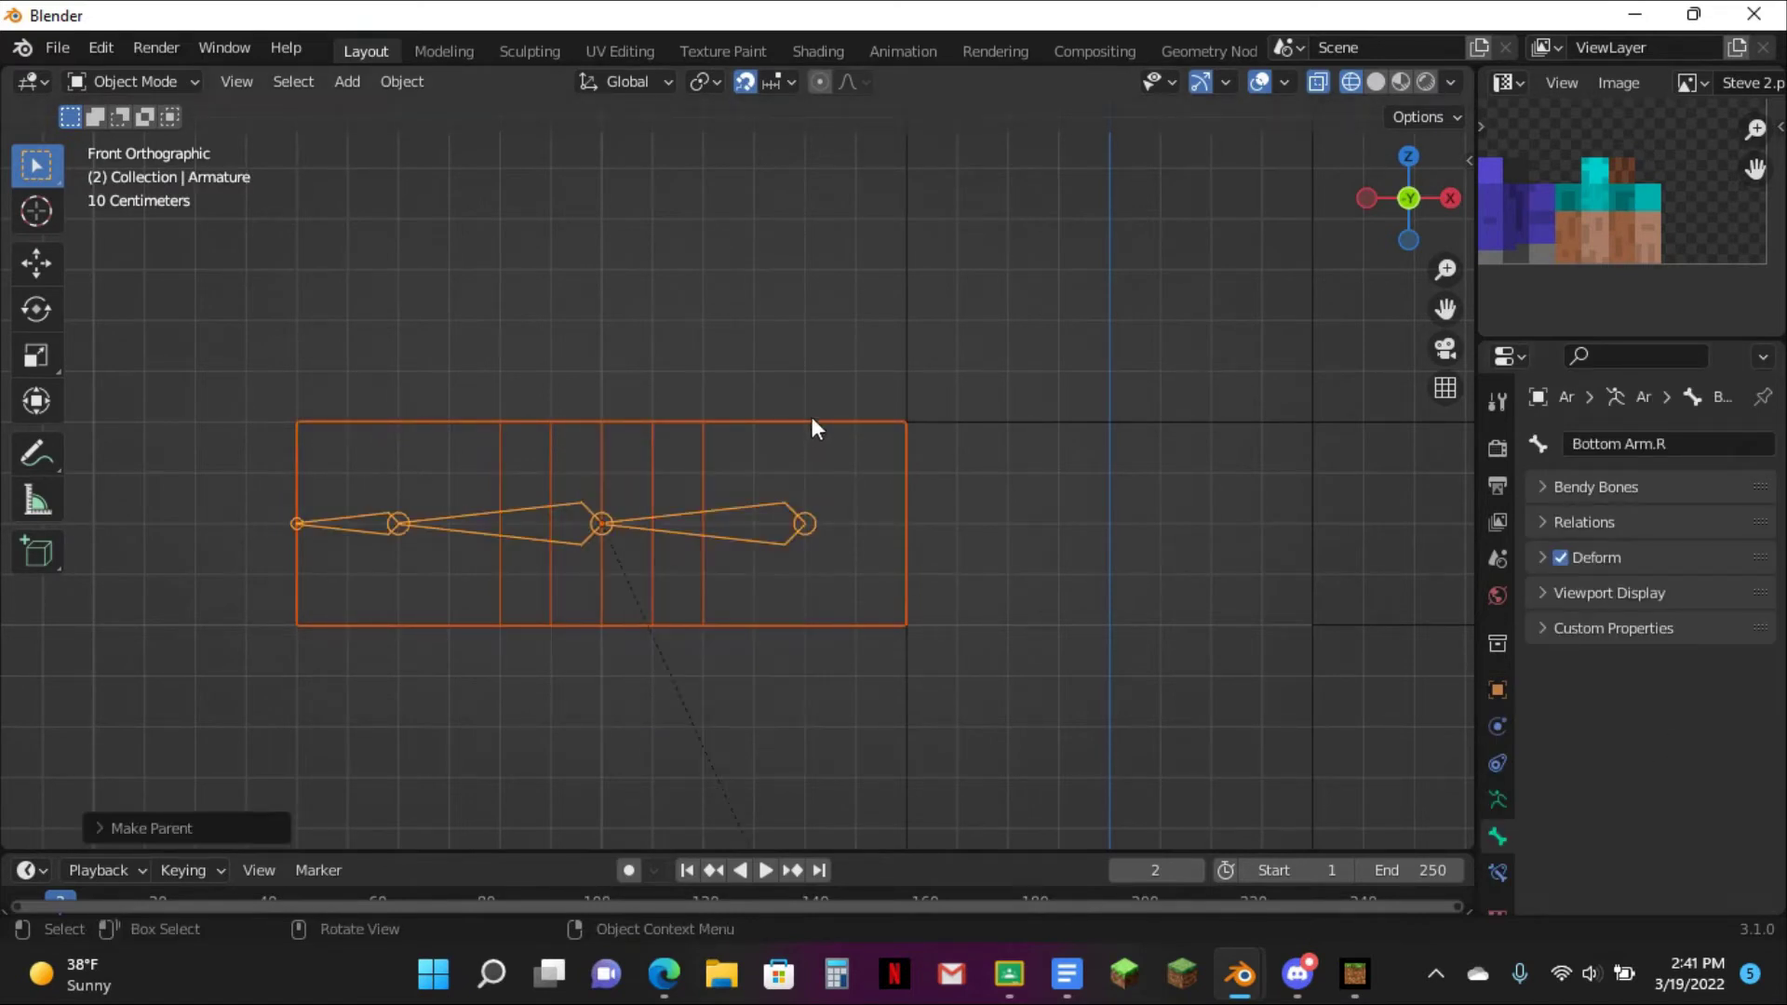
# - Display the arm mesh's vertex groups and widen the properties area so their full names fit
pyautogui.click(815, 429)
pyautogui.moveTo(1480, 859); pyautogui.dragTo(1502, 862)
pyautogui.click(1518, 872)
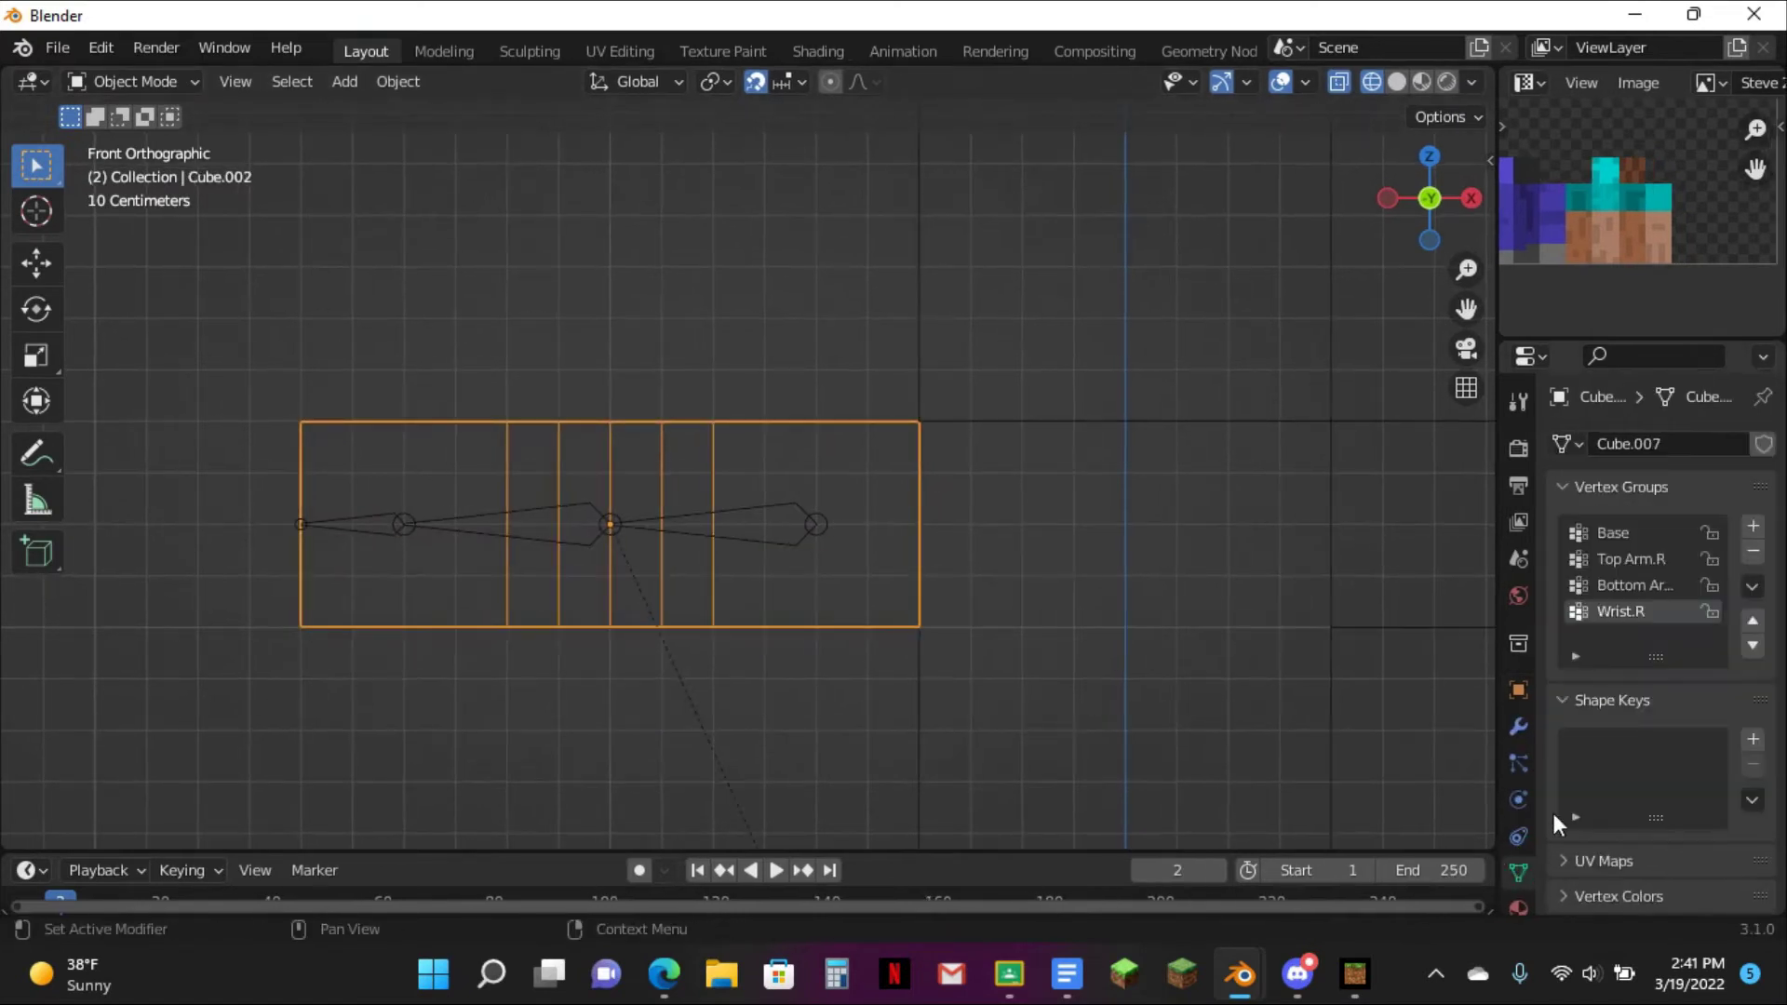
pyautogui.moveTo(1487, 568); pyautogui.dragTo(1440, 566)
pyautogui.scroll(-5, 1080, 518)
pyautogui.scroll(6, 1068, 438)
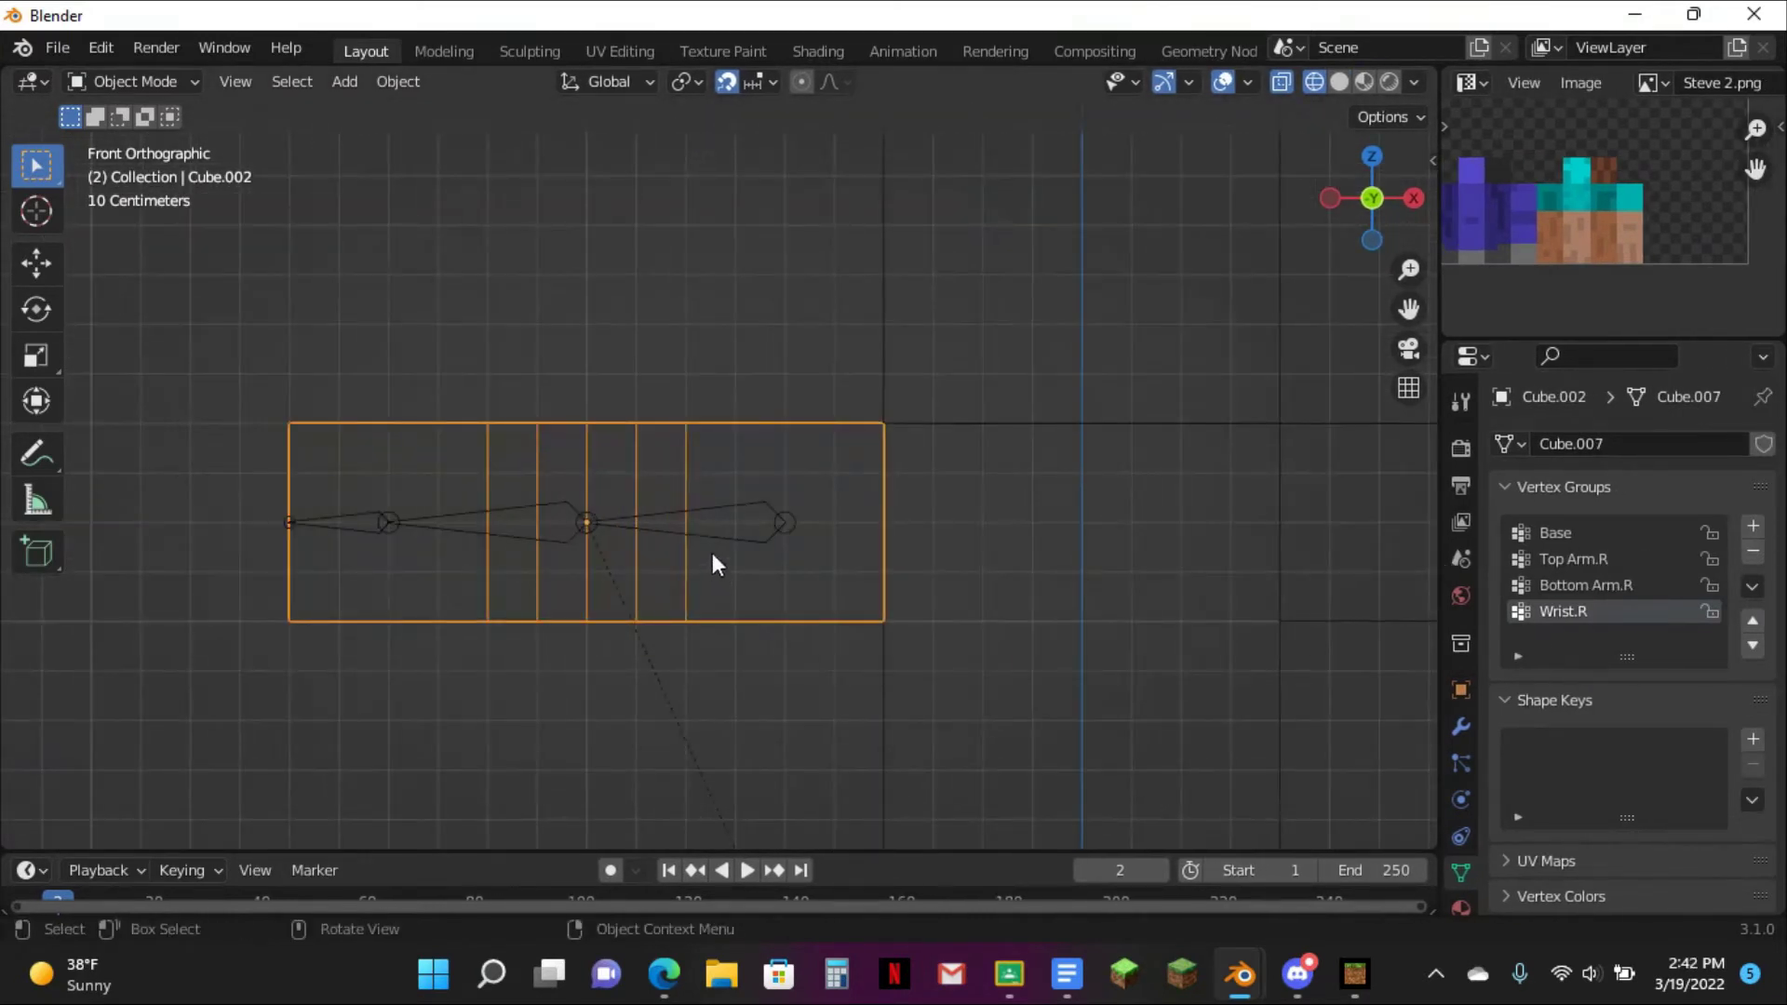
# - Put the armature in Pose Mode in top view and add a Limit Rotation constraint to the Bottom Arm.R bone
pyautogui.click(734, 529)
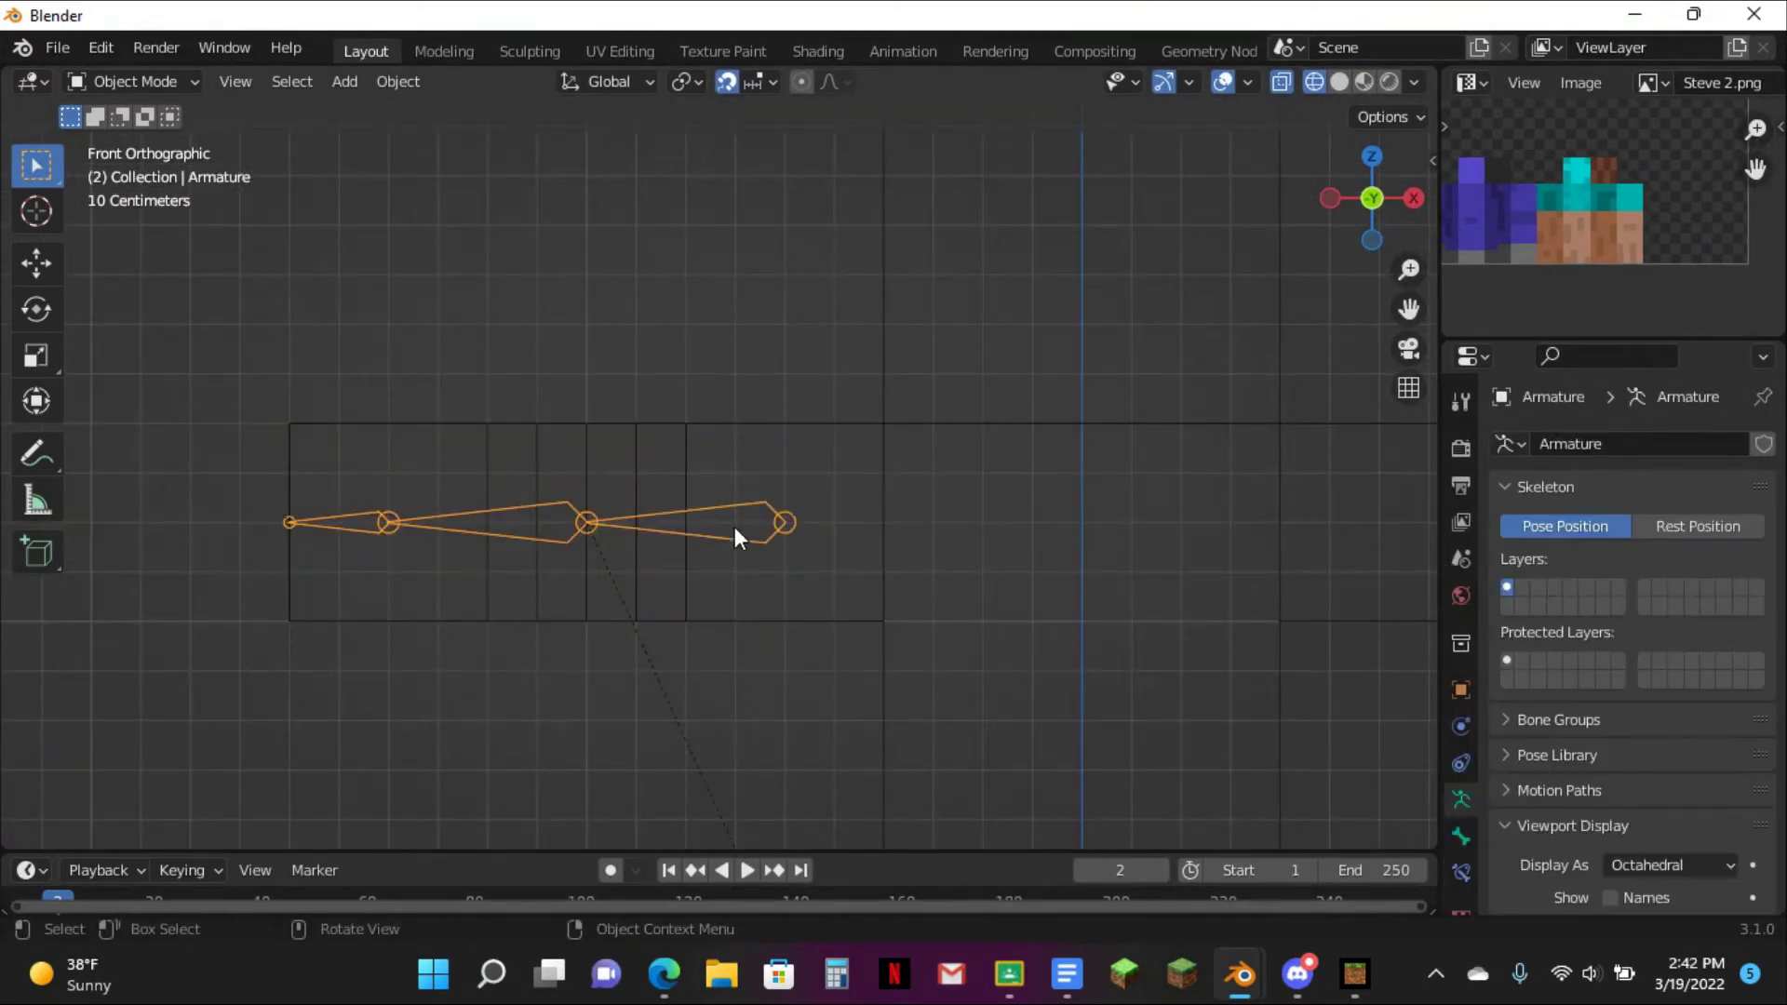
pyautogui.click(1372, 154)
pyautogui.scroll(3, 1127, 293)
pyautogui.moveTo(1409, 309); pyautogui.dragTo(1540, 212)
pyautogui.hotkey('ctrl', 'Tab')
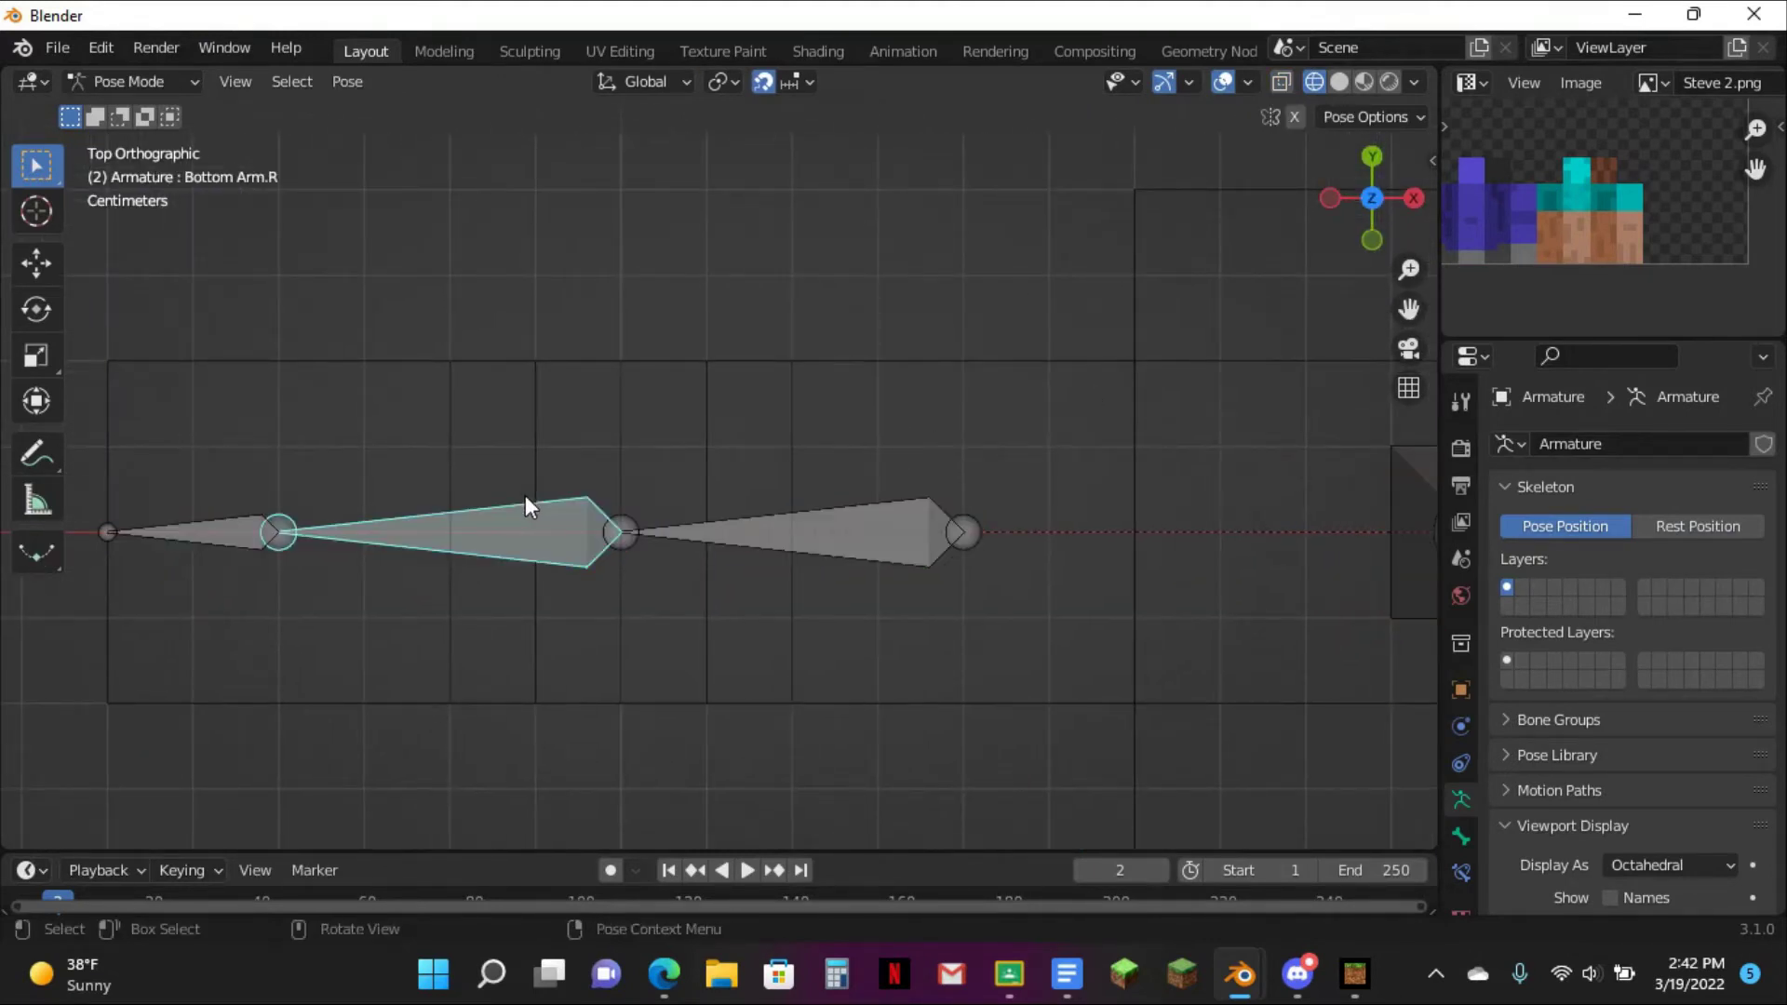
pyautogui.click(1462, 872)
pyautogui.click(1563, 444)
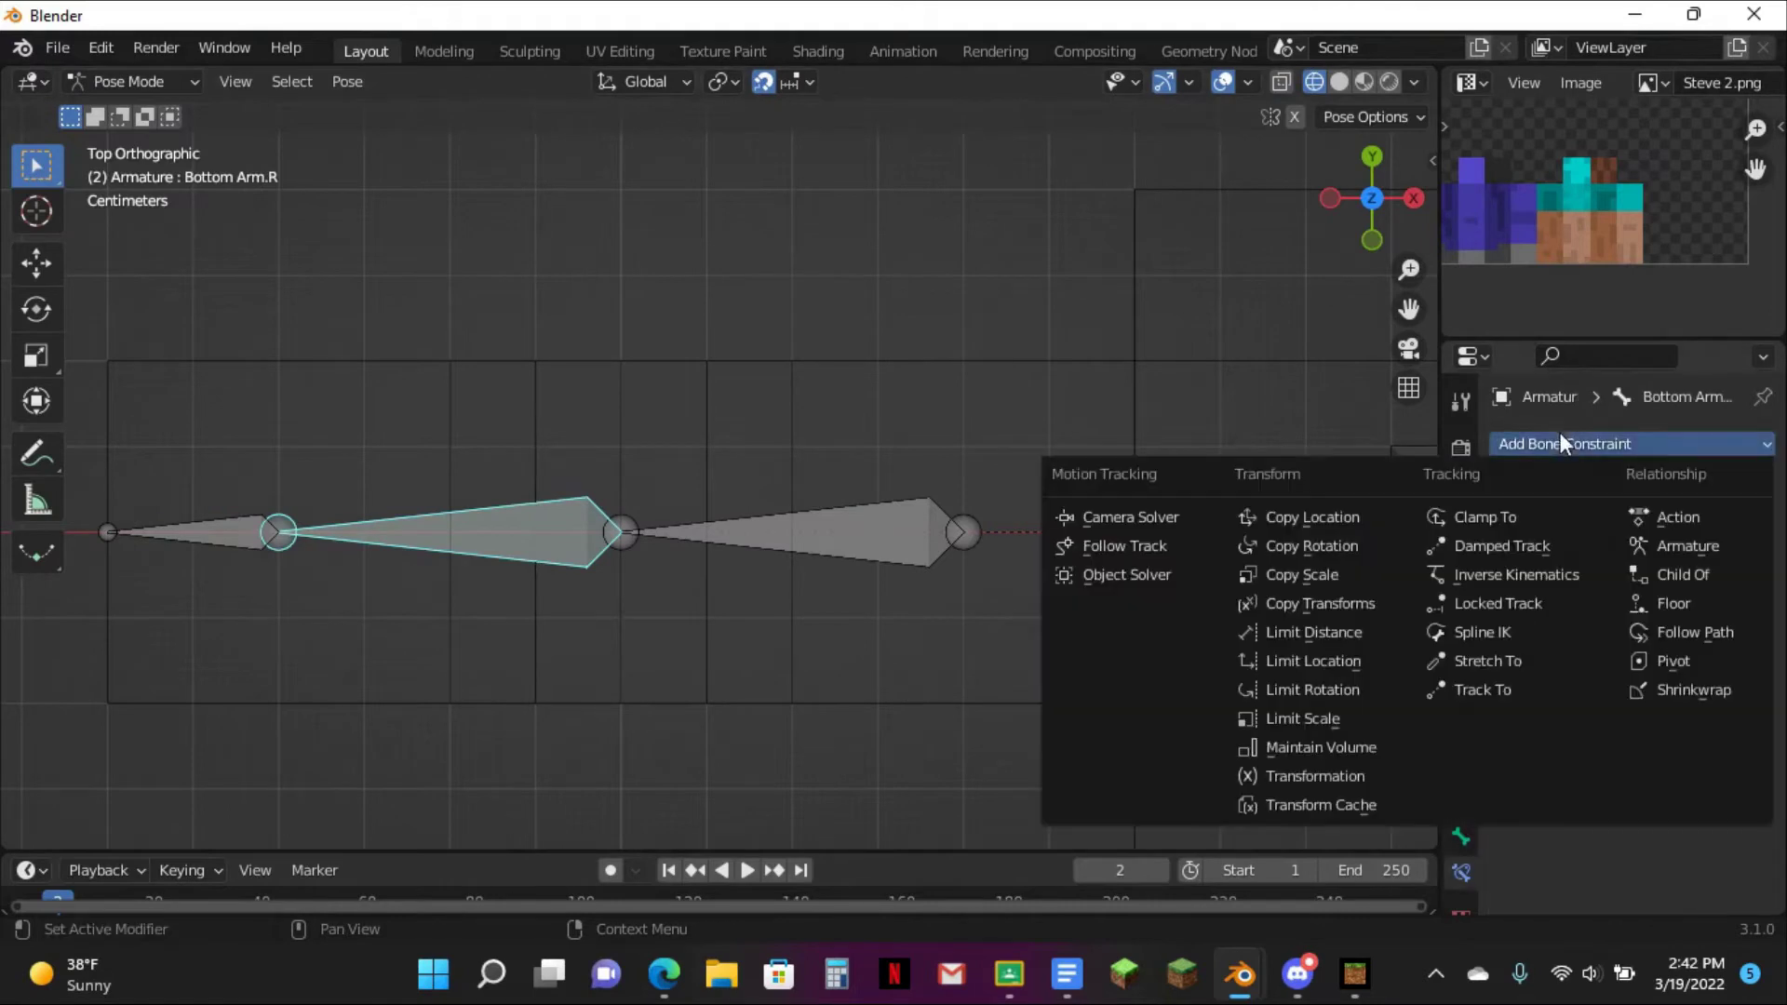
pyautogui.click(1357, 690)
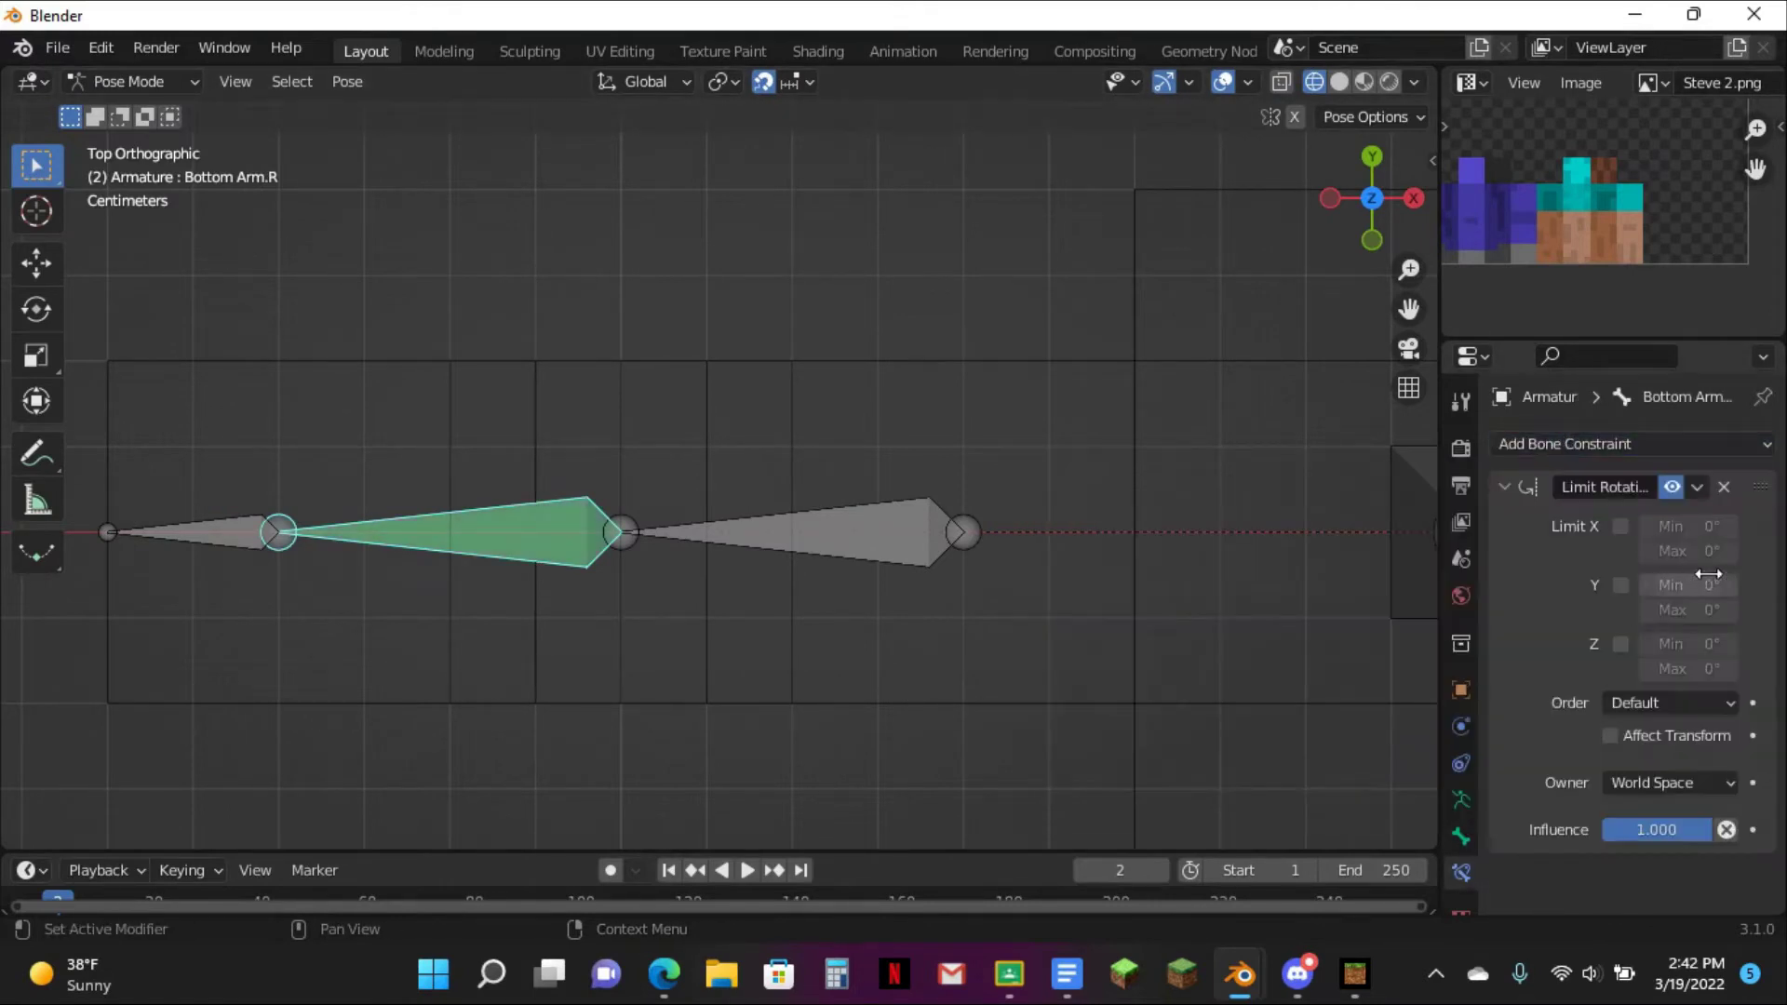
# - Enable the X, Y and Z rotation limits in Local Space and set the X maximum to 125°
pyautogui.click(1622, 586)
pyautogui.click(1622, 640)
pyautogui.click(1622, 526)
pyautogui.click(1704, 776)
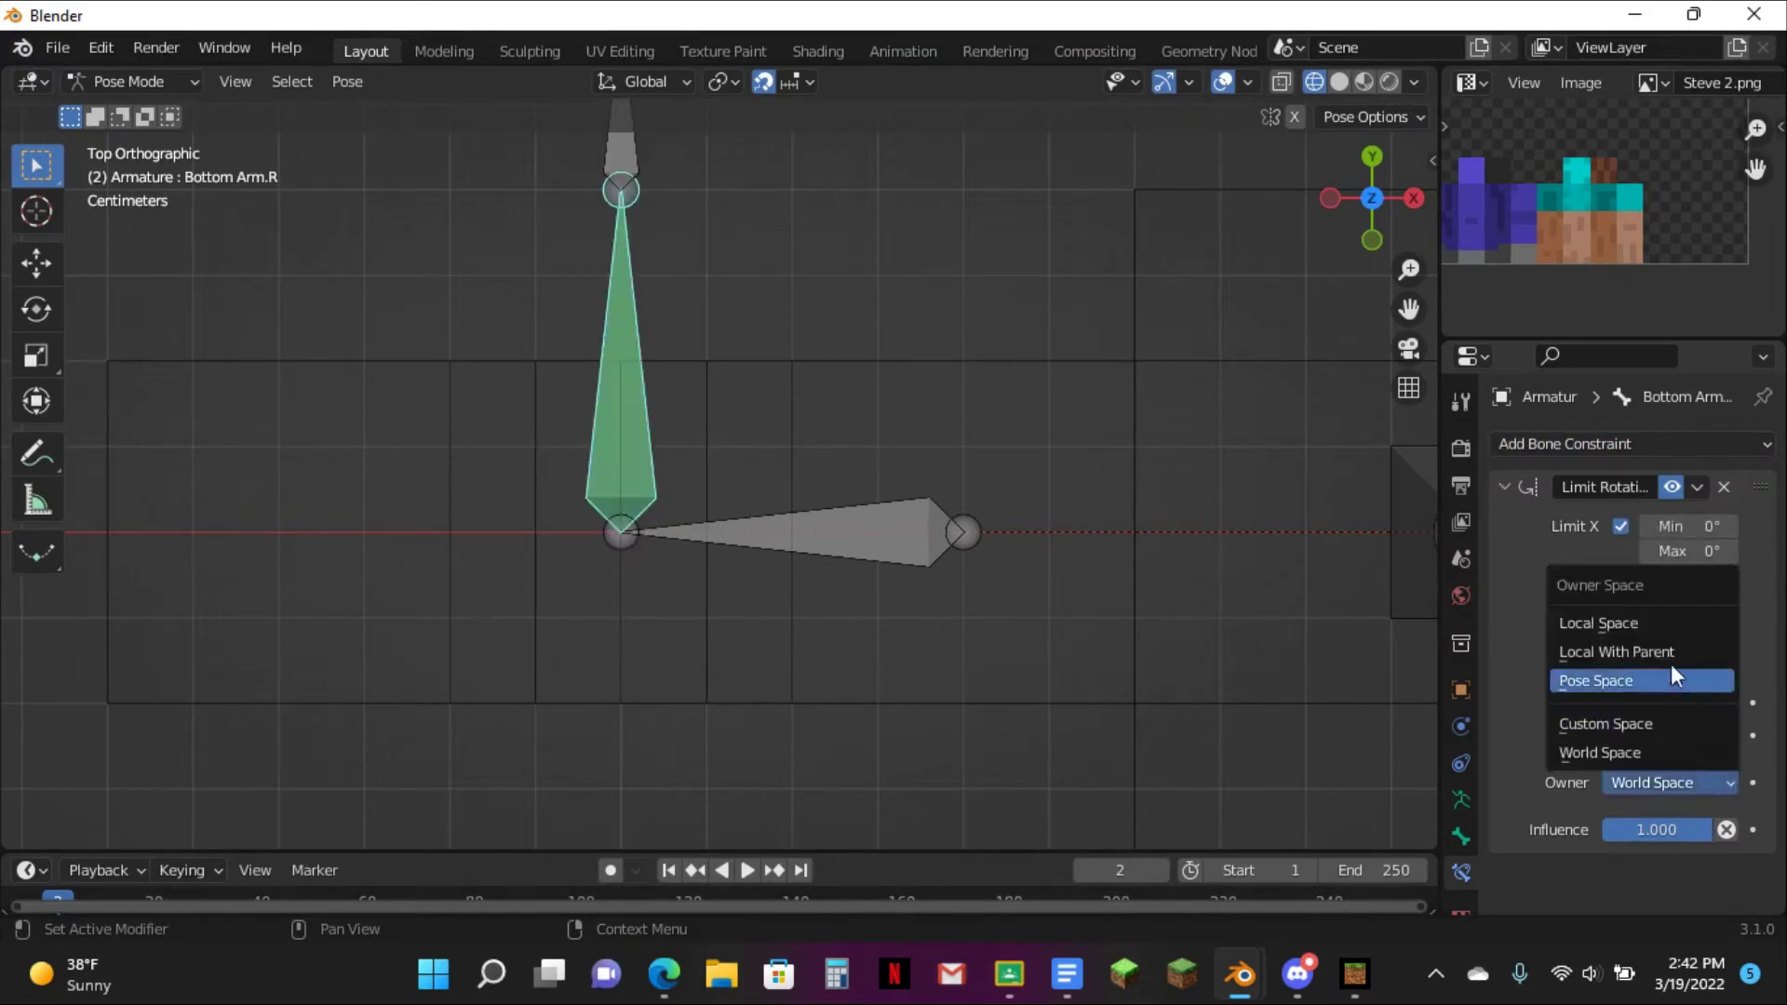
pyautogui.click(1658, 625)
pyautogui.click(1696, 558)
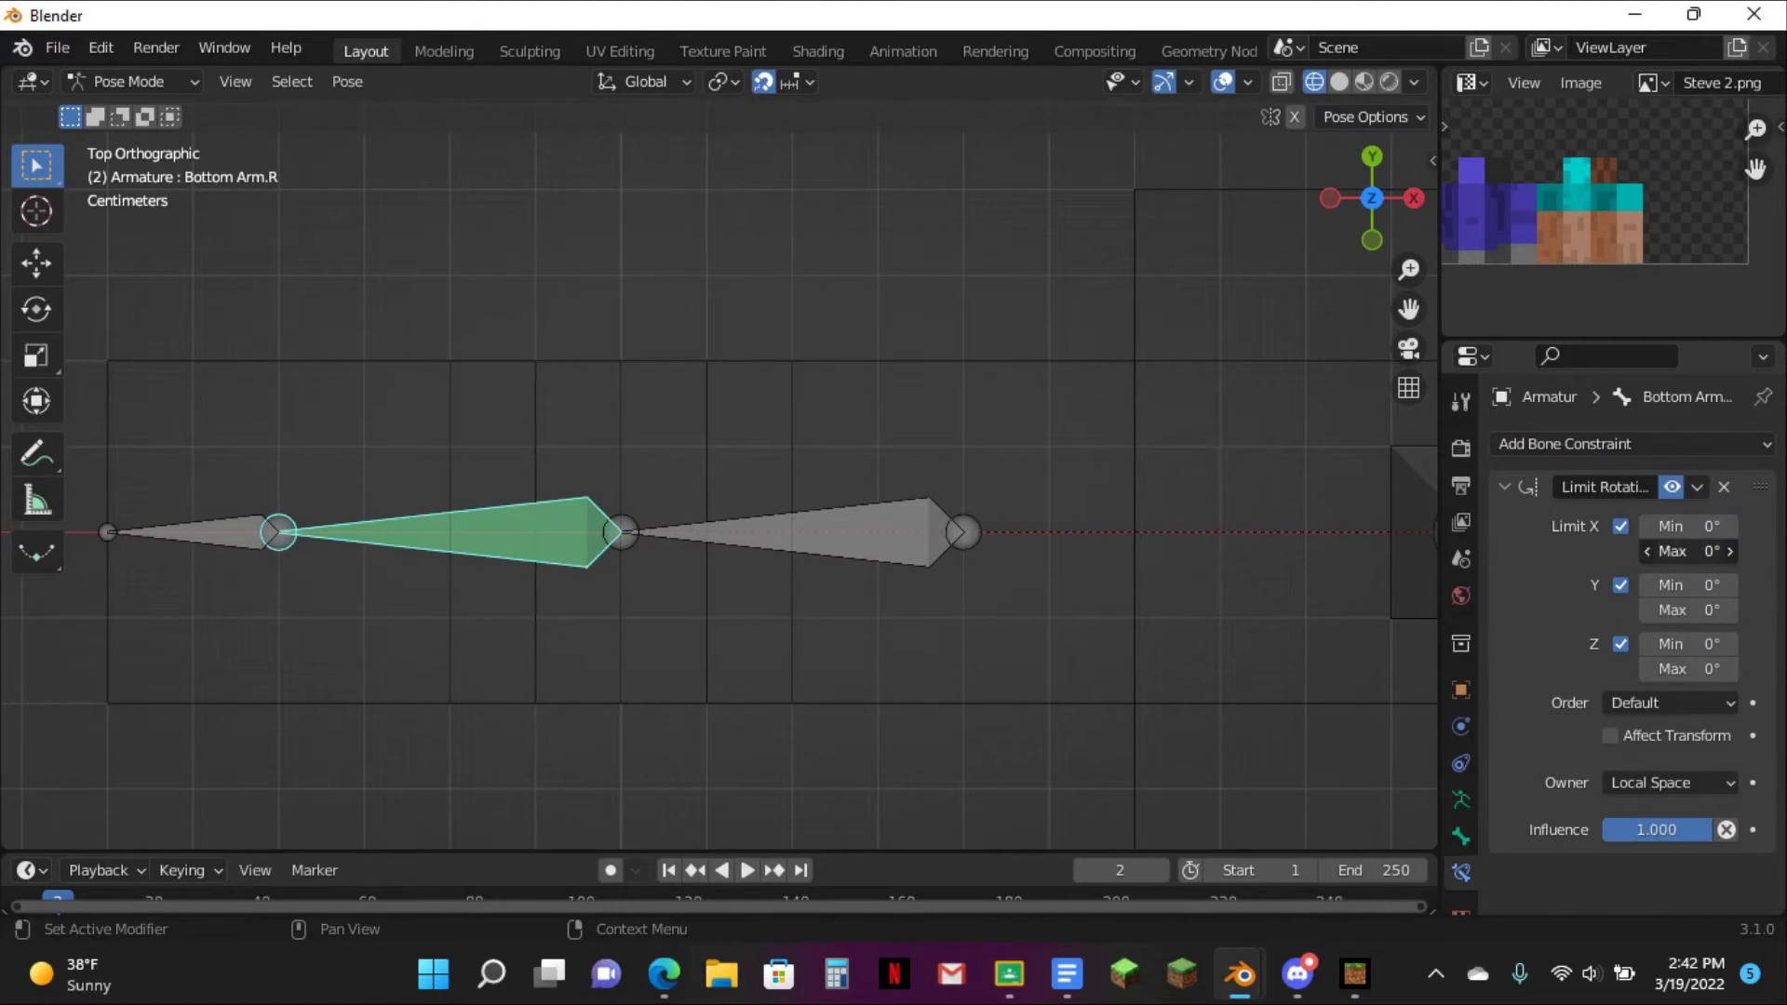
pyautogui.write('125')
pyautogui.press('Return')
# - Test the elbow's bend by rotating Bottom Arm.R, cancel the rotation and collapse the constraint's settings
pyautogui.scroll(-2, 607, 486)
pyautogui.press('r')
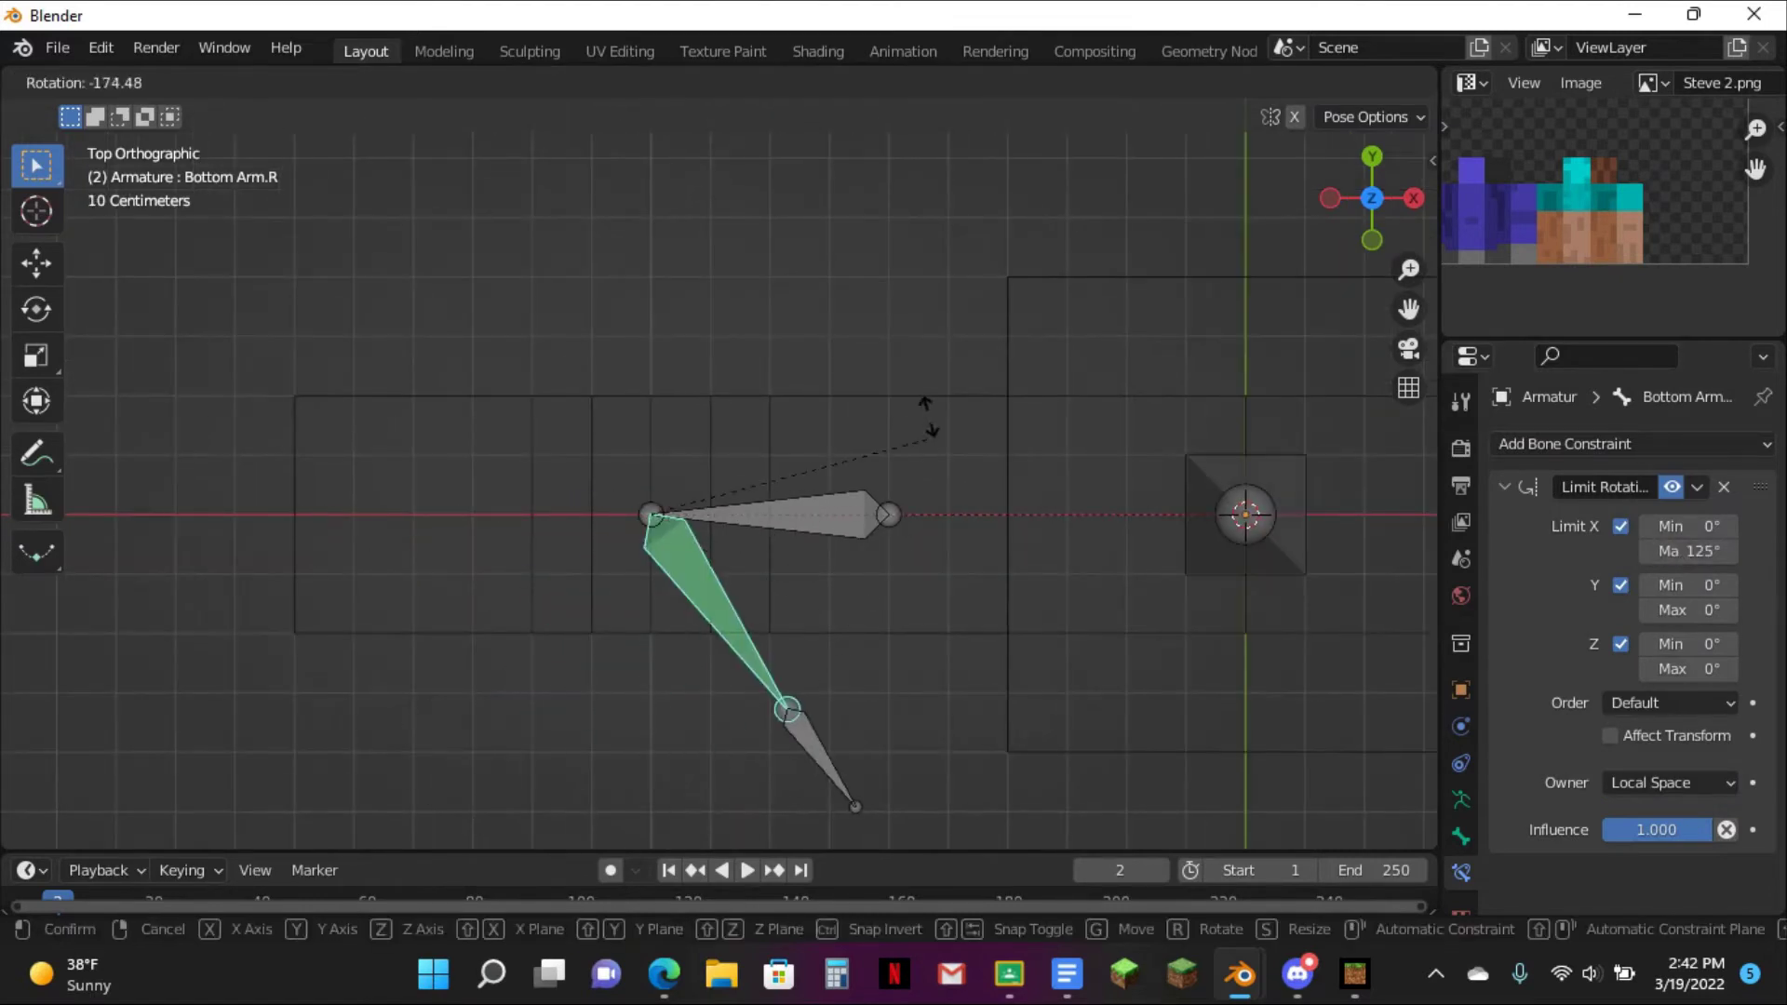
pyautogui.press('Escape')
pyautogui.click(1505, 487)
pyautogui.scroll(4, 574, 419)
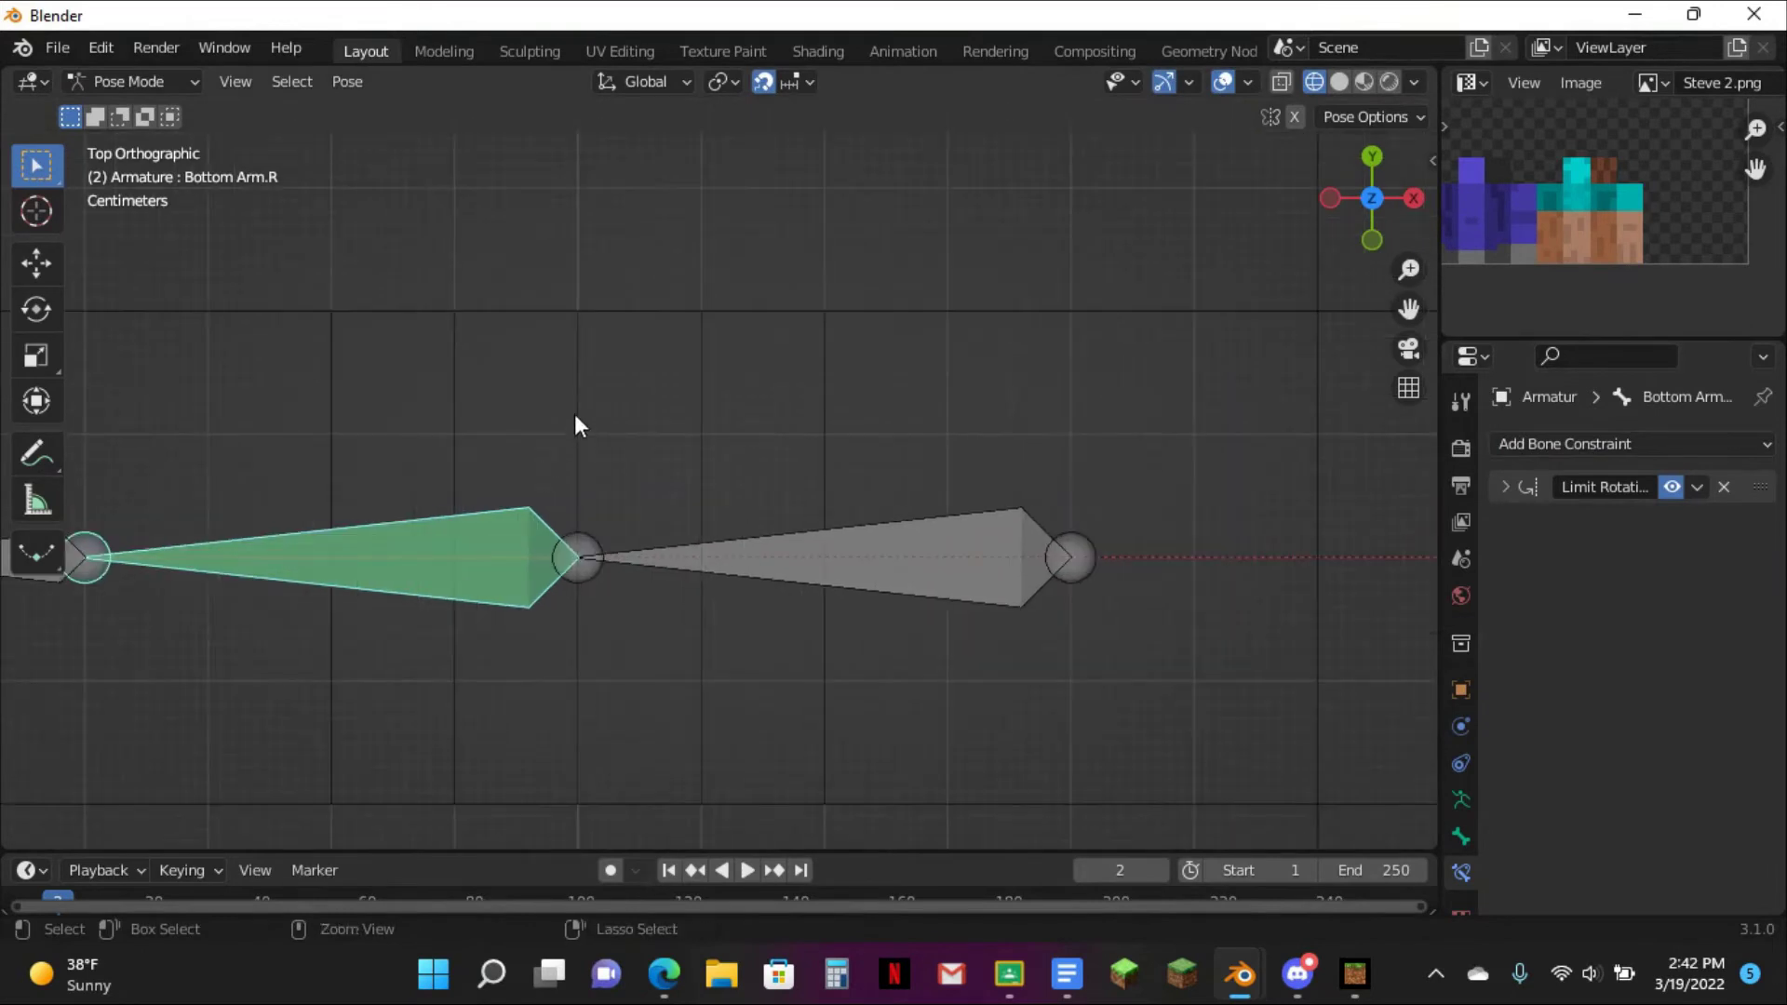
# - Leave Pose Mode and select the arm mesh in Object Mode, viewing it at an angle
pyautogui.hotkey('ctrl', 'Tab')
pyautogui.scroll(-3, 589, 454)
pyautogui.click(717, 411)
pyautogui.moveTo(717, 411); pyautogui.dragTo(729, 309, button='middle')
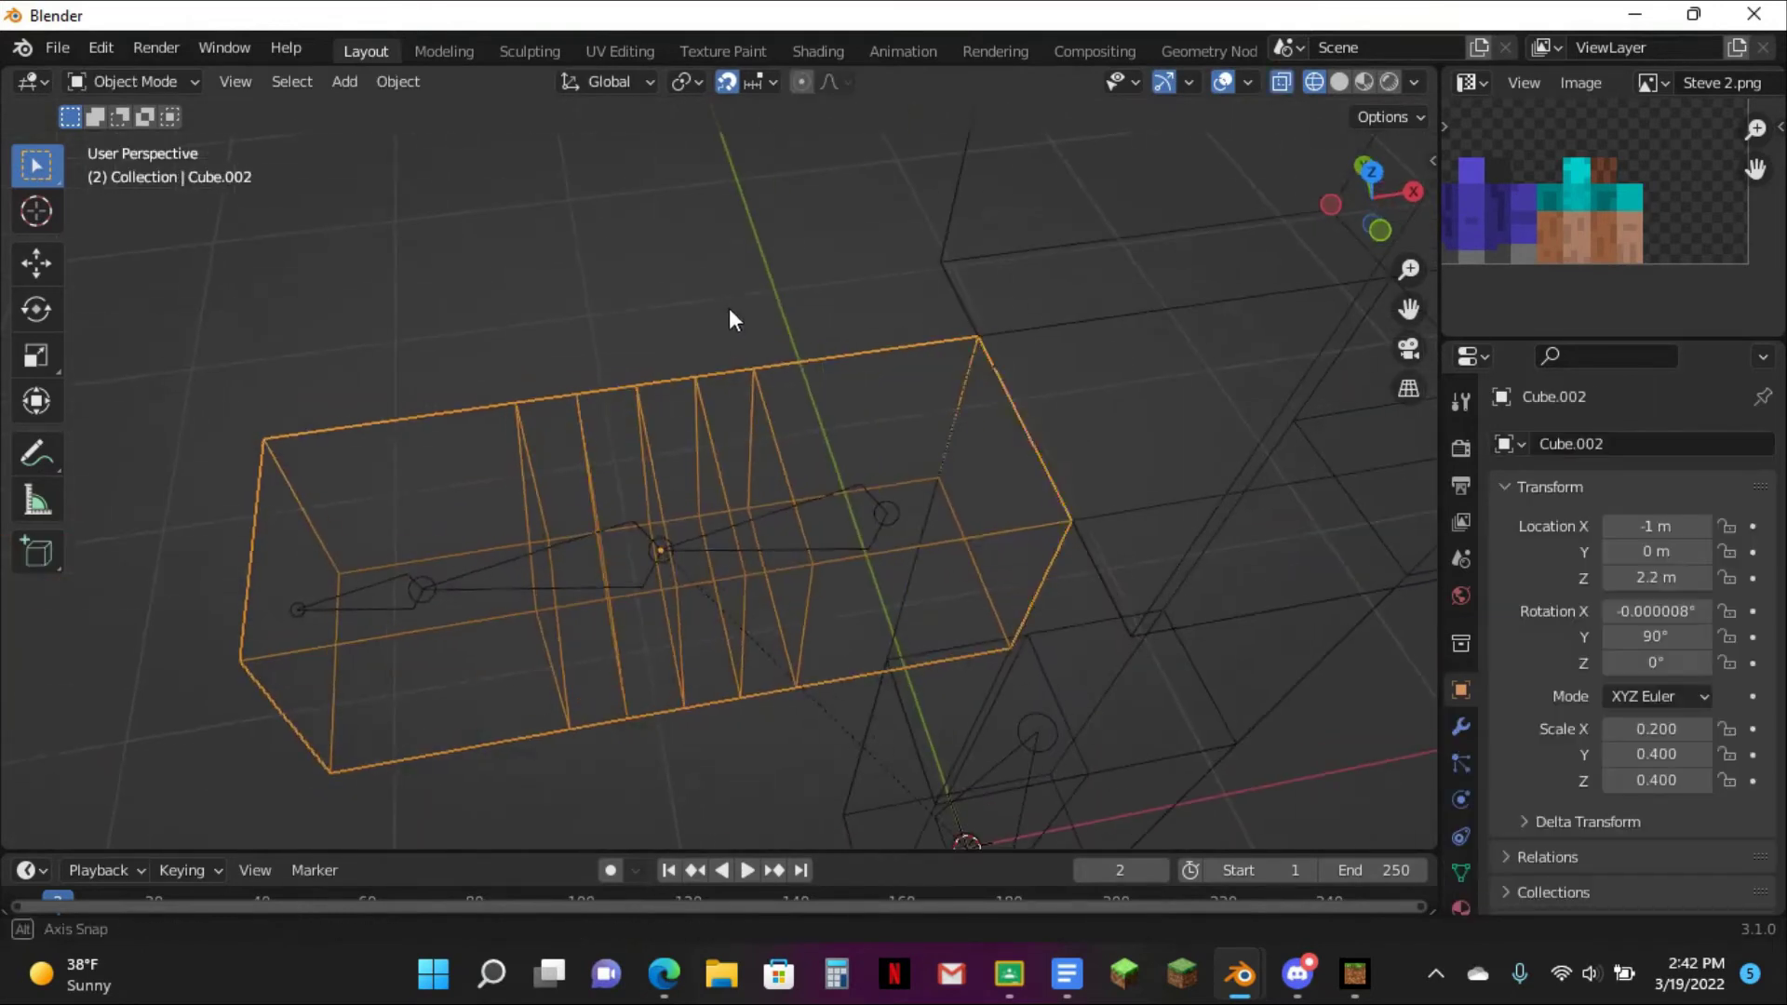
pyautogui.press('Tab')
pyautogui.press('Tab')
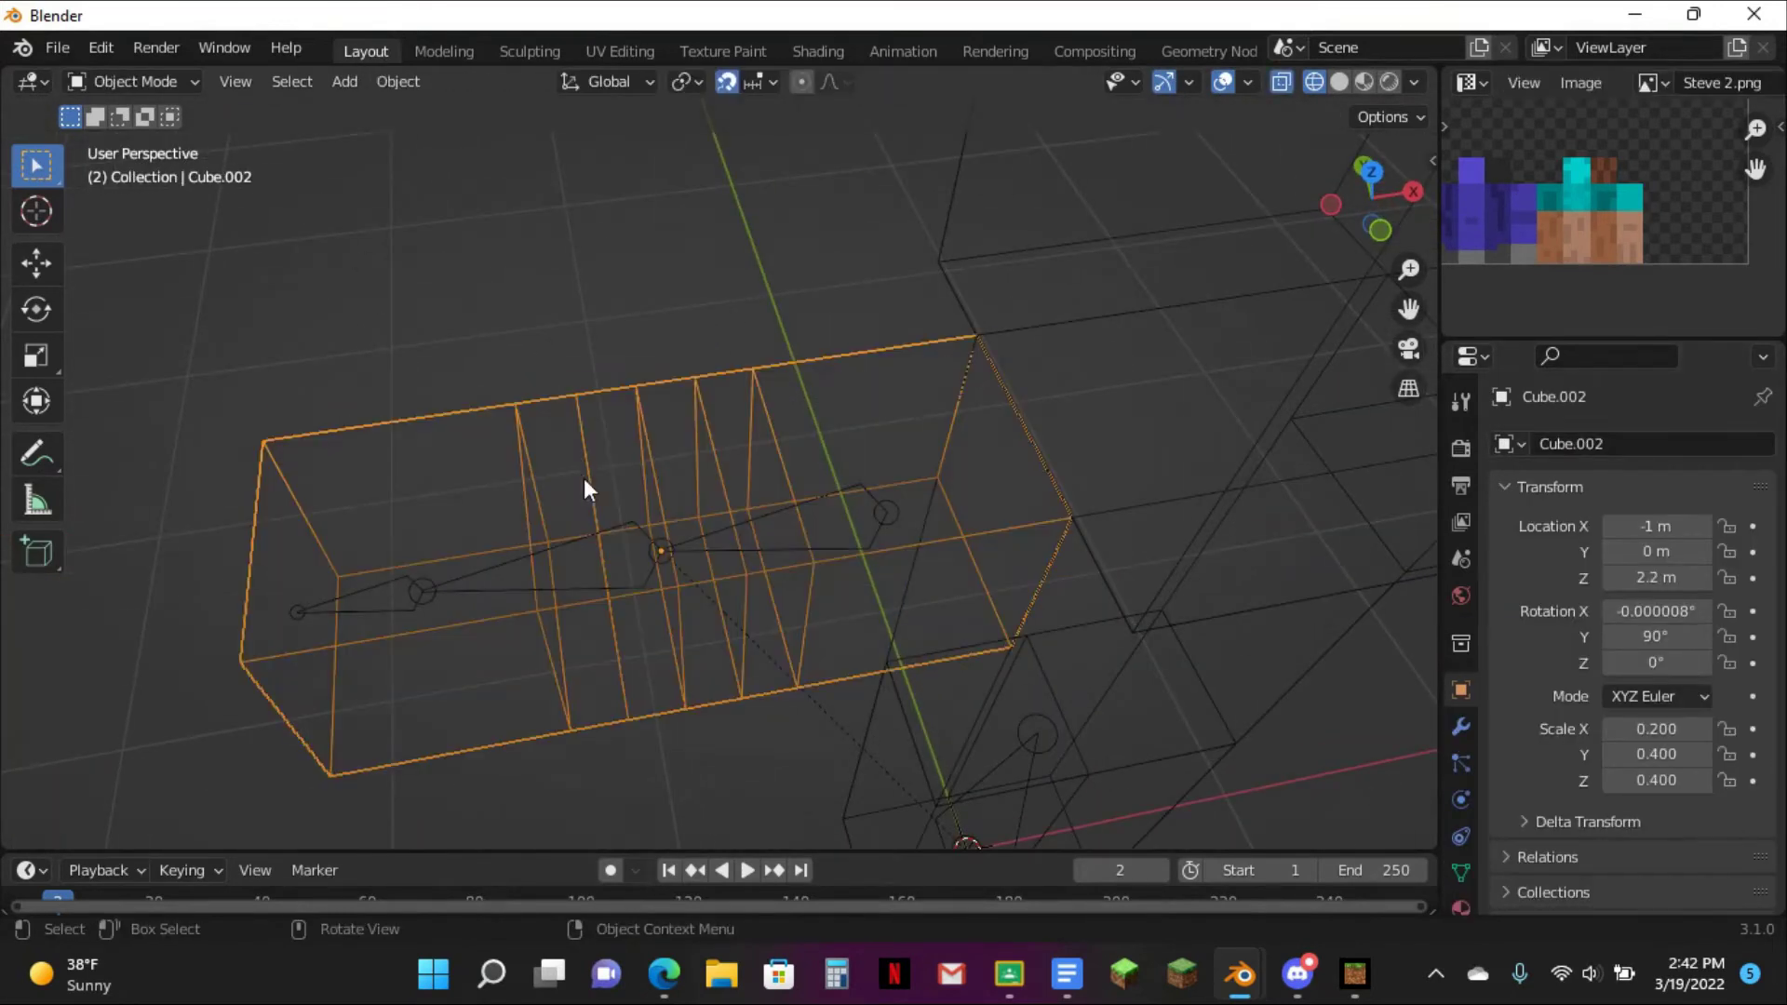
# - Select the armature together with the arm mesh and put the arm in Weight Paint mode
pyautogui.click(616, 560)
pyautogui.click(630, 400)
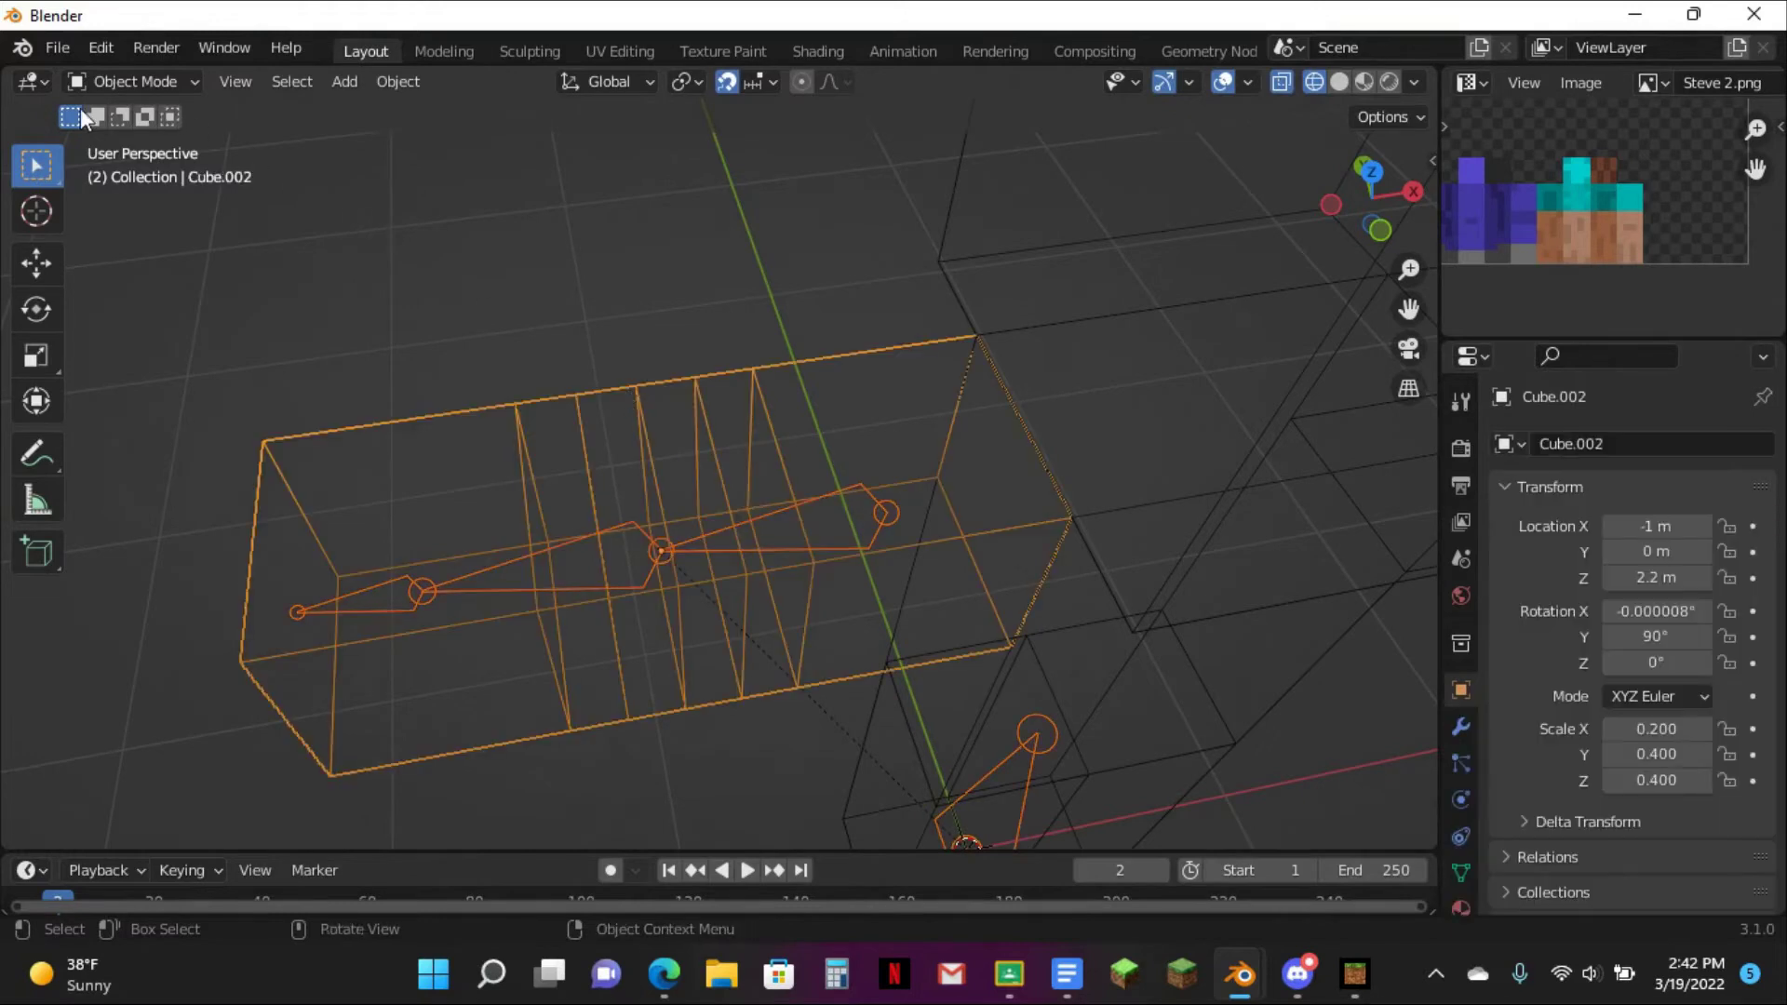
pyautogui.click(182, 82)
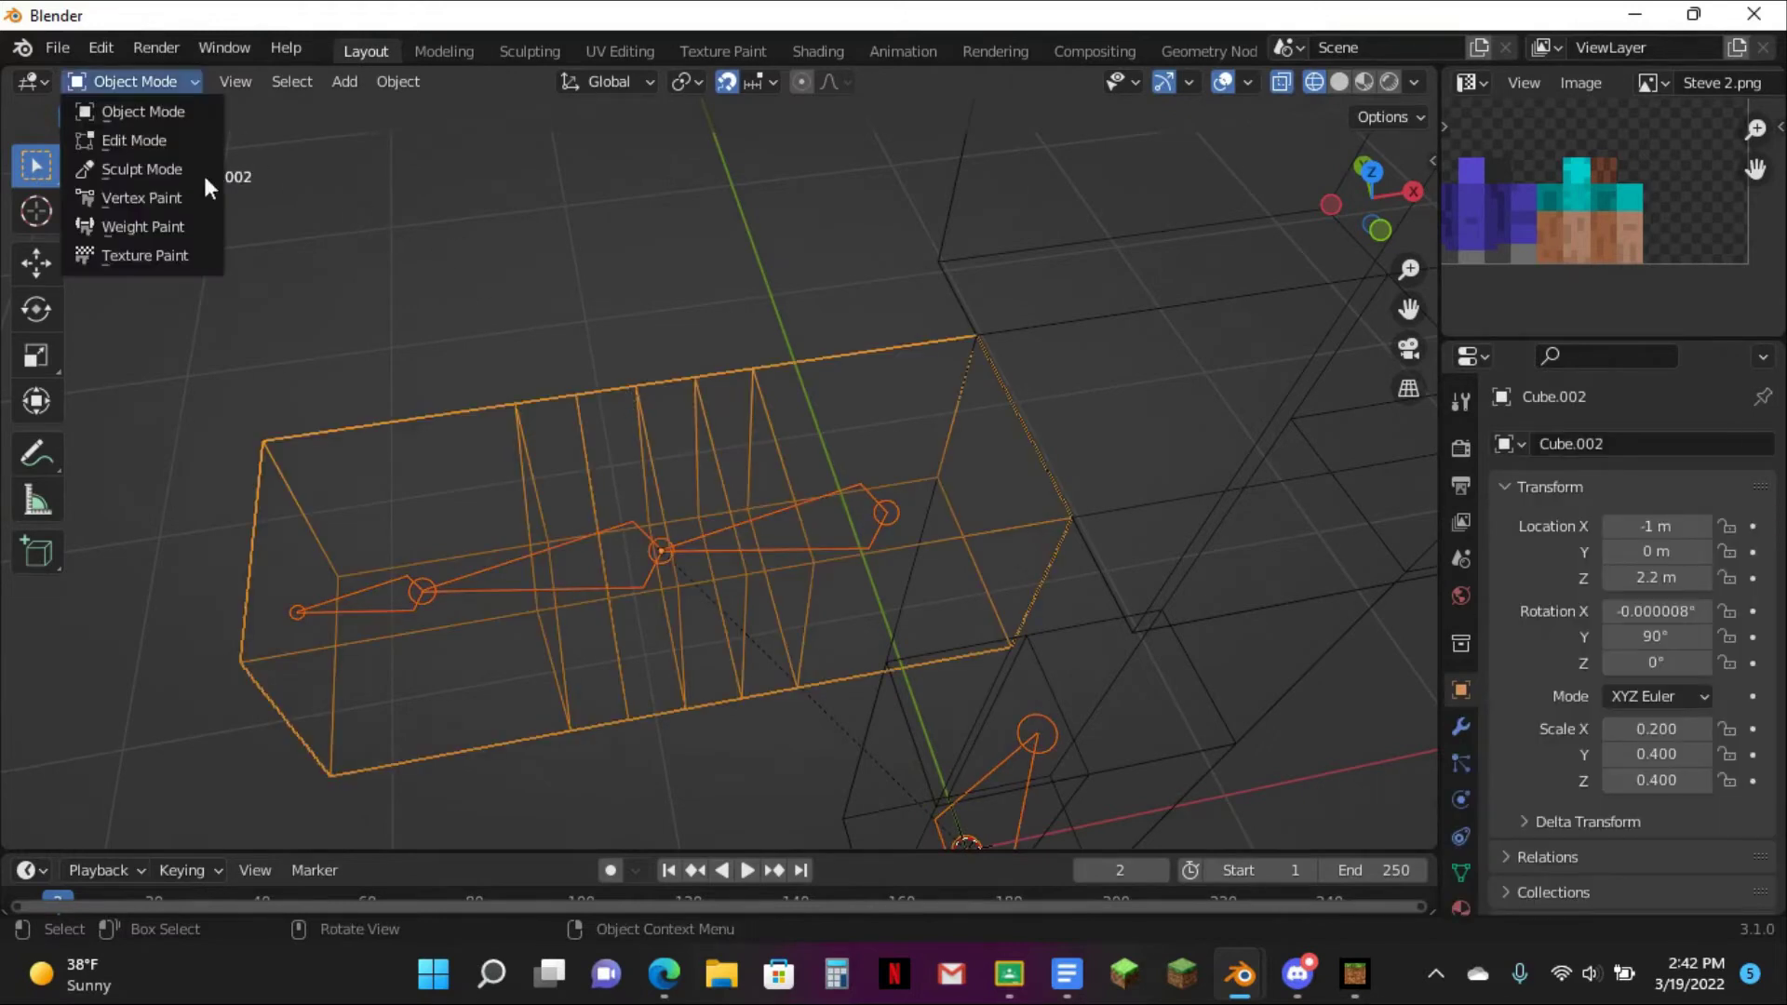
pyautogui.click(184, 224)
pyautogui.moveTo(584, 216); pyautogui.dragTo(652, 242, button='middle')
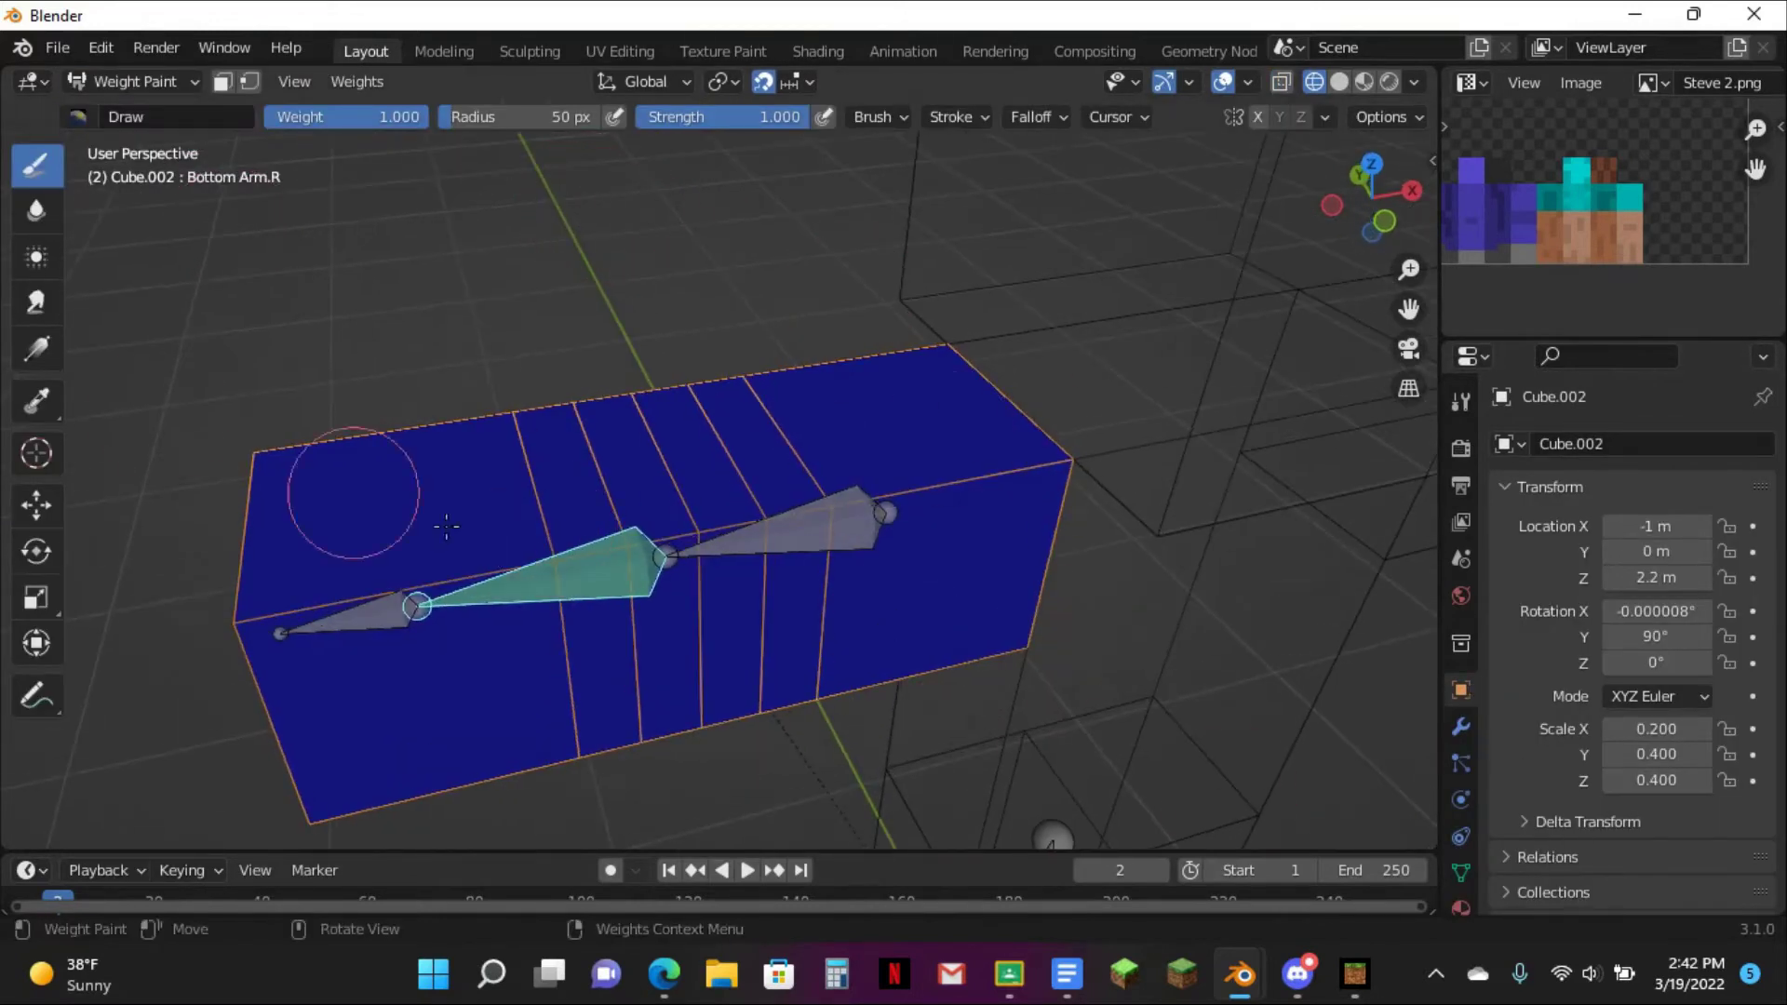
# - Make the Wrist.R bone active with the Move tool and display the arm mesh's vertex groups
pyautogui.click(36, 506)
pyautogui.click(412, 618)
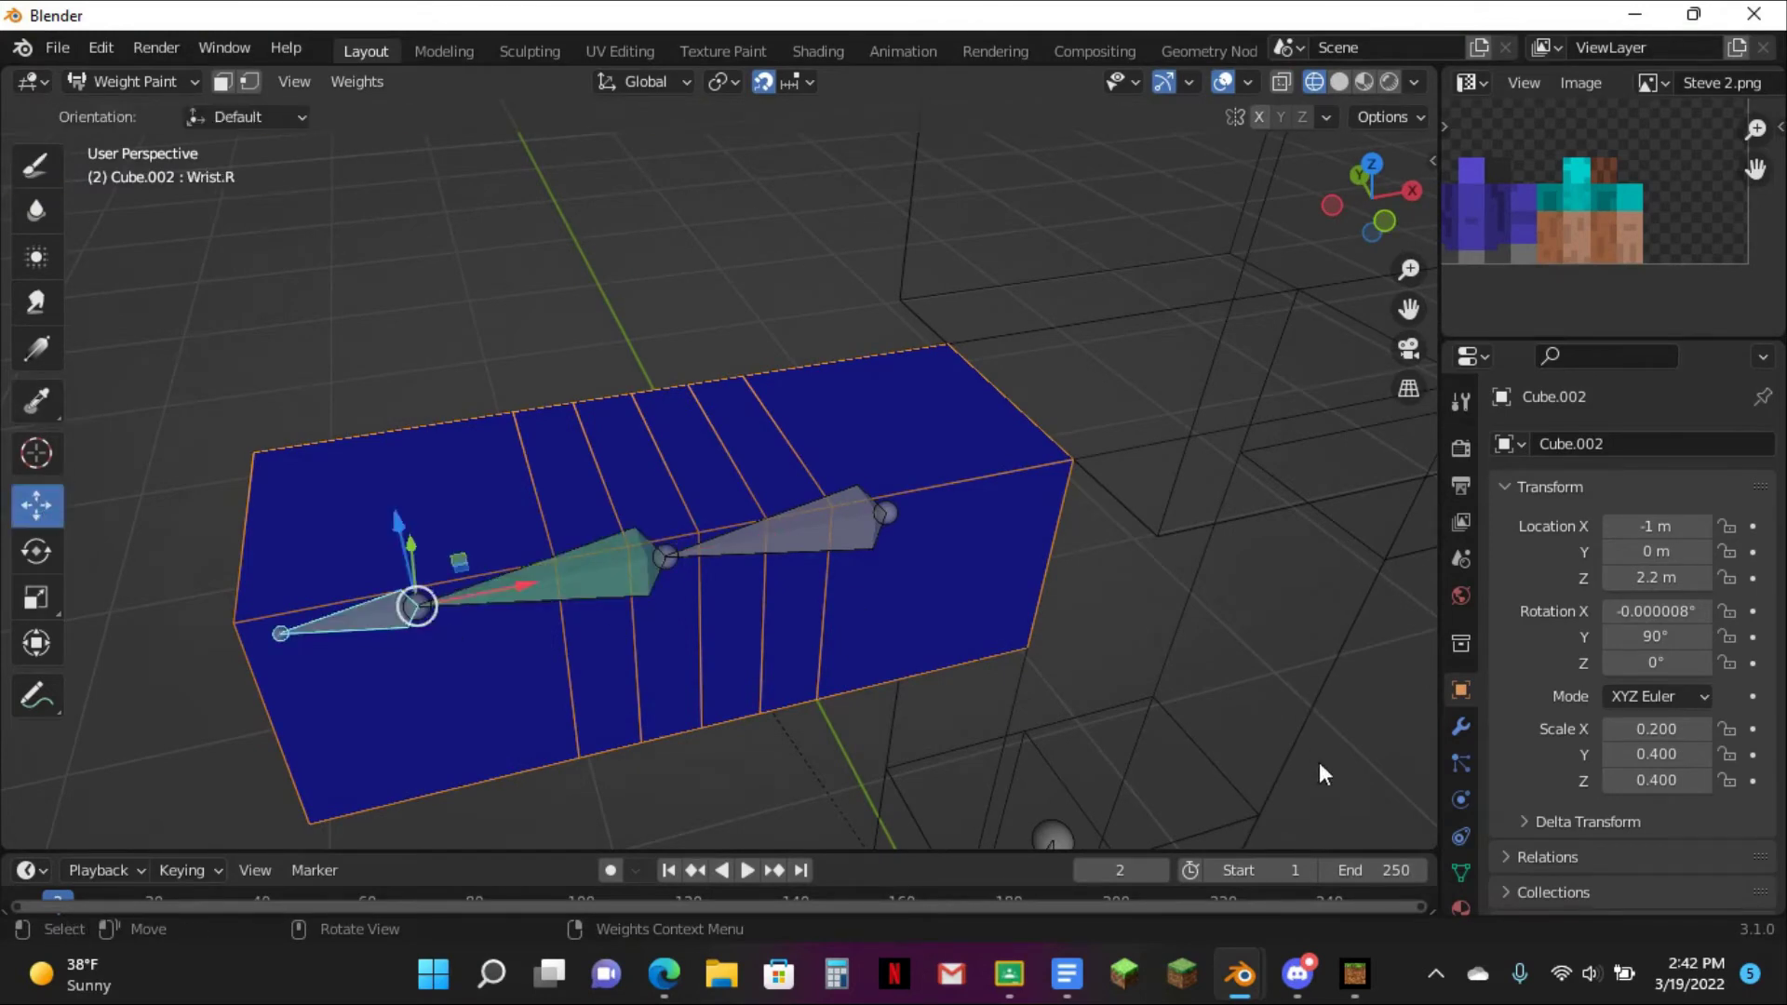
pyautogui.click(1461, 873)
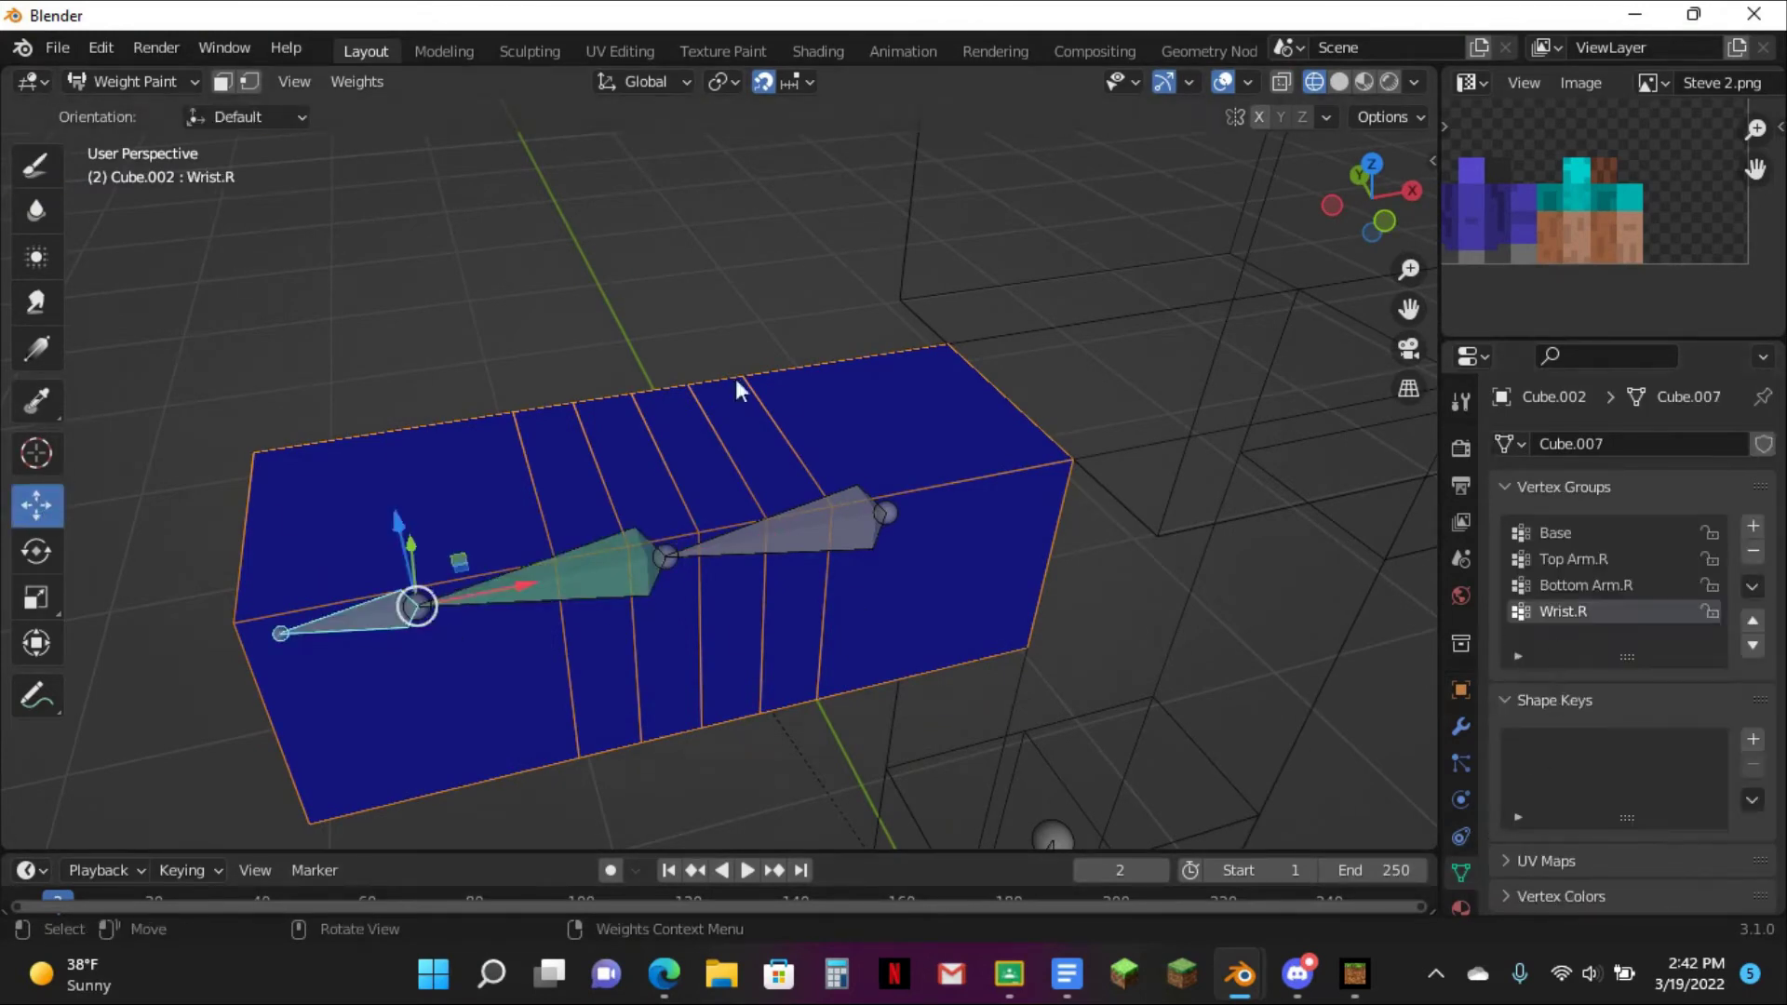
# - Set the Draw brush radius to 32 px and start painting Wrist.R weight on the arm's wrist end in front view
pyautogui.click(32, 165)
pyautogui.click(465, 118)
pyautogui.write('32')
pyautogui.press('Return')
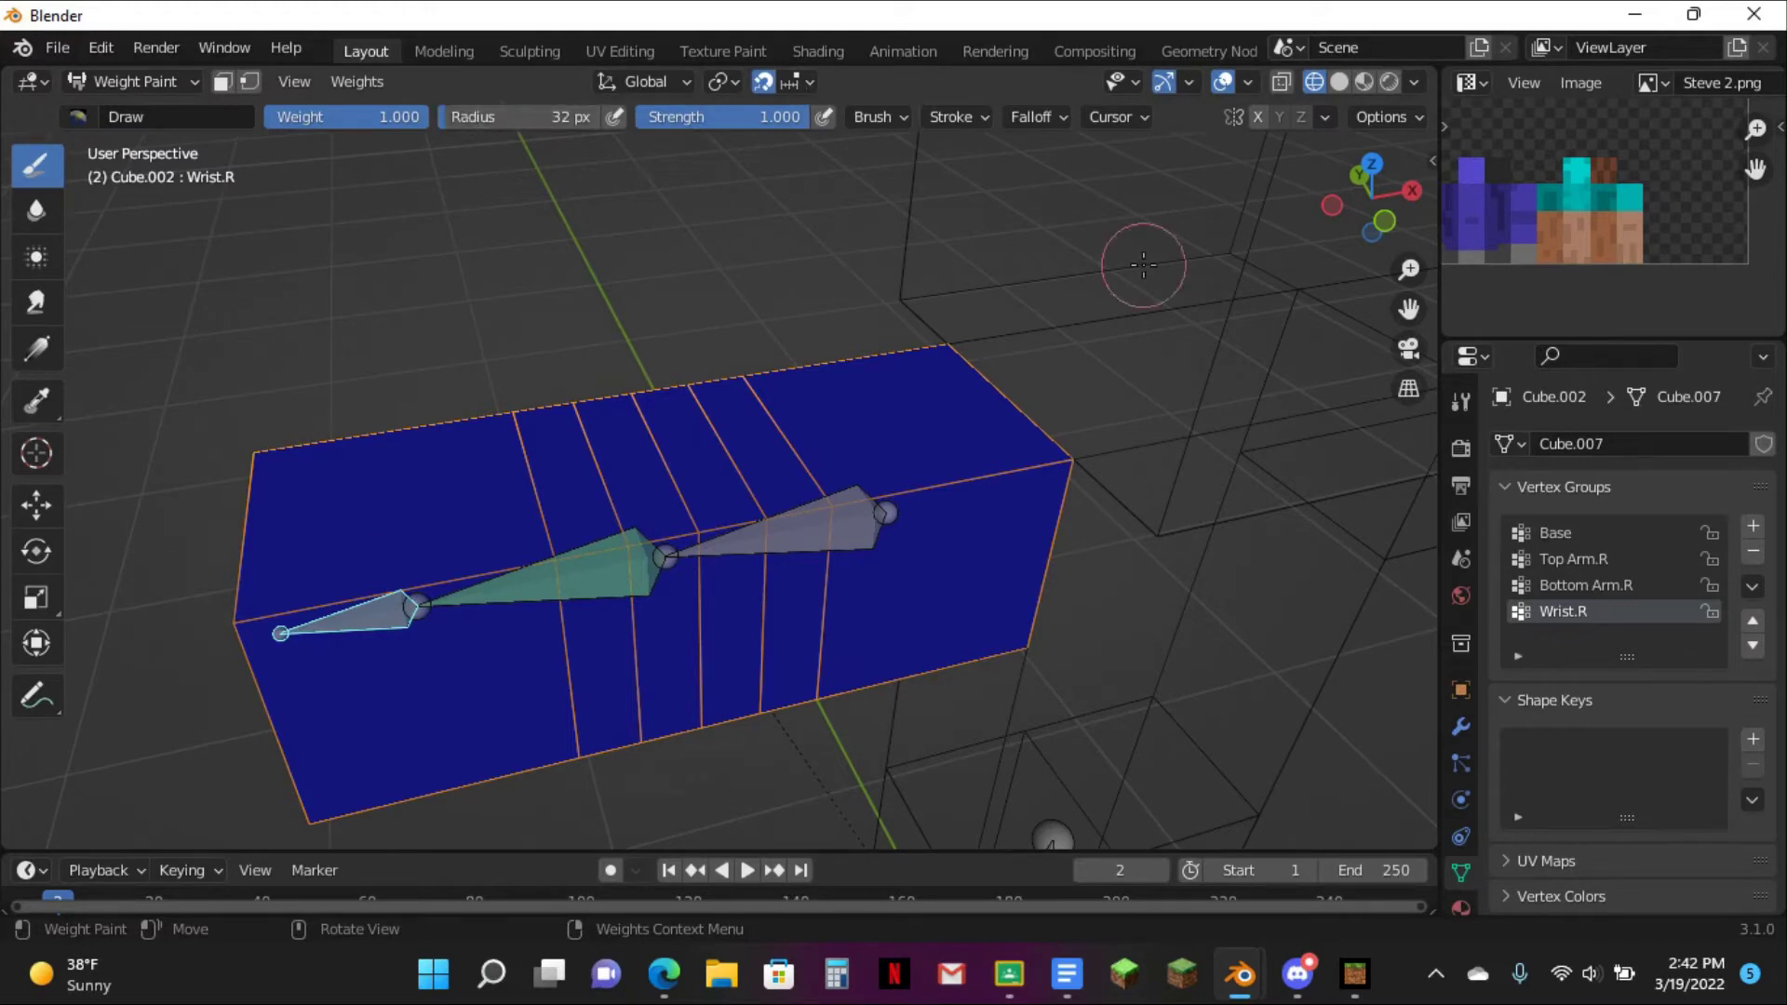
pyautogui.click(1387, 241)
pyautogui.scroll(1, 1387, 244)
pyautogui.moveTo(1406, 307); pyautogui.dragTo(1655, 281)
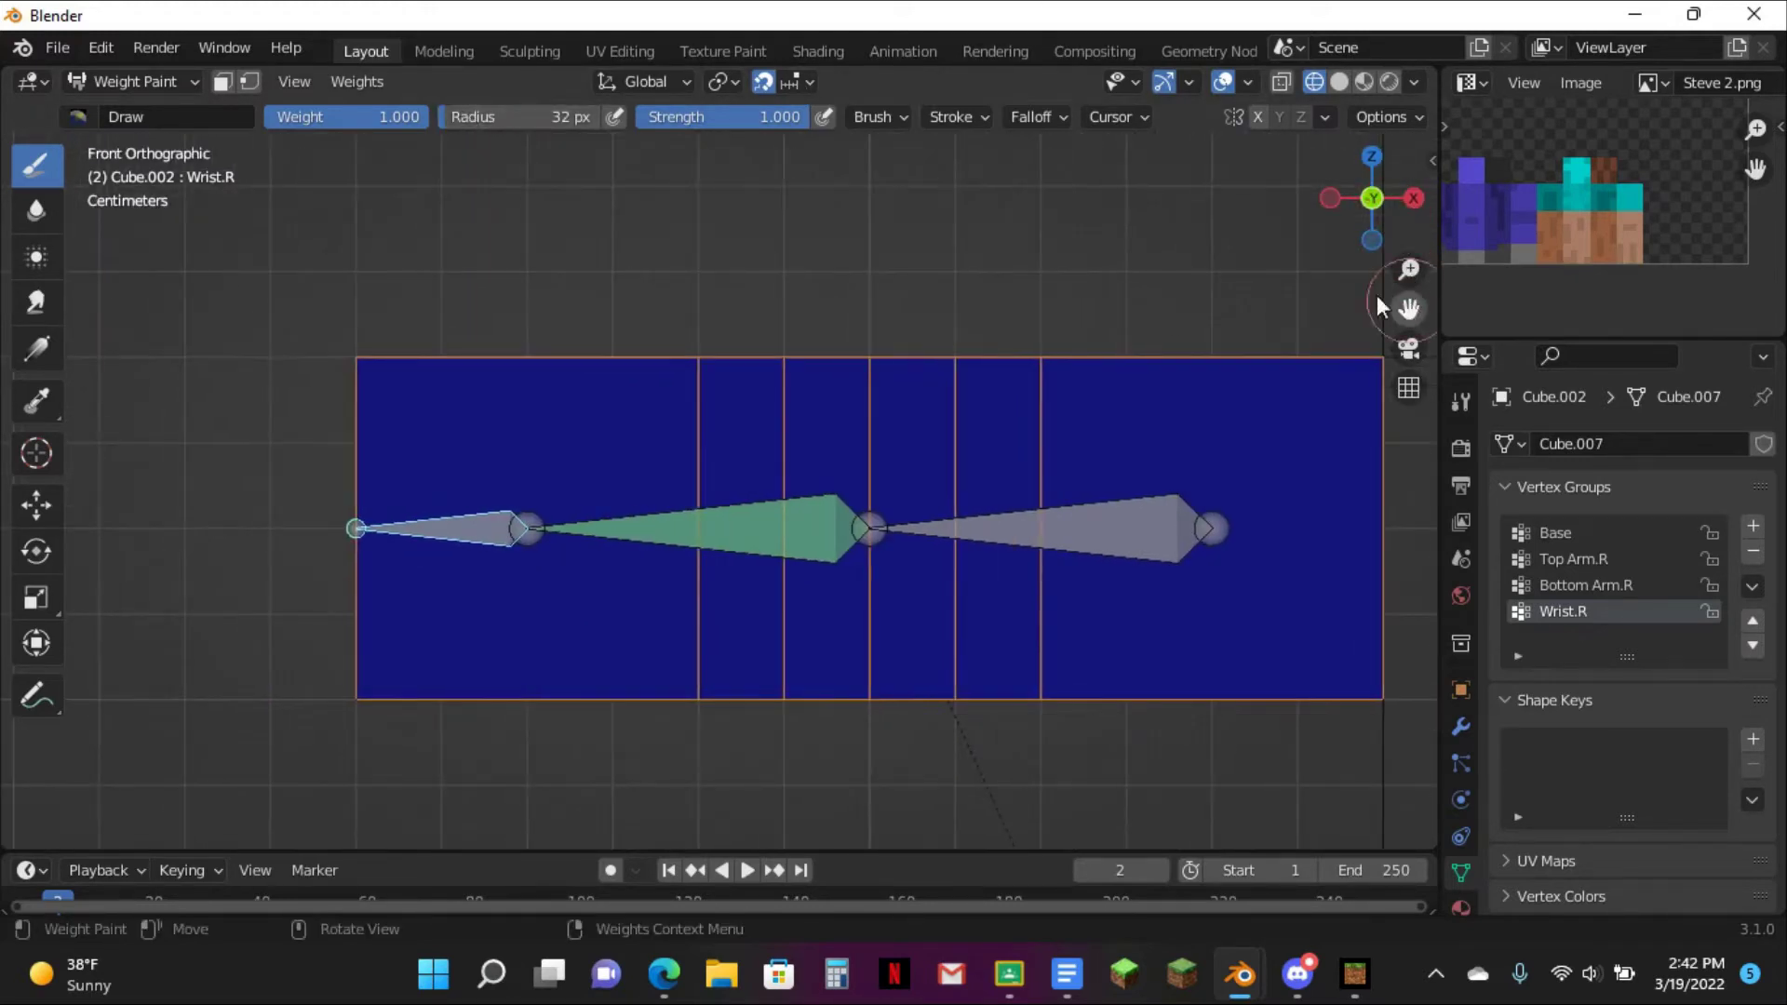
pyautogui.moveTo(361, 372); pyautogui.dragTo(380, 604)
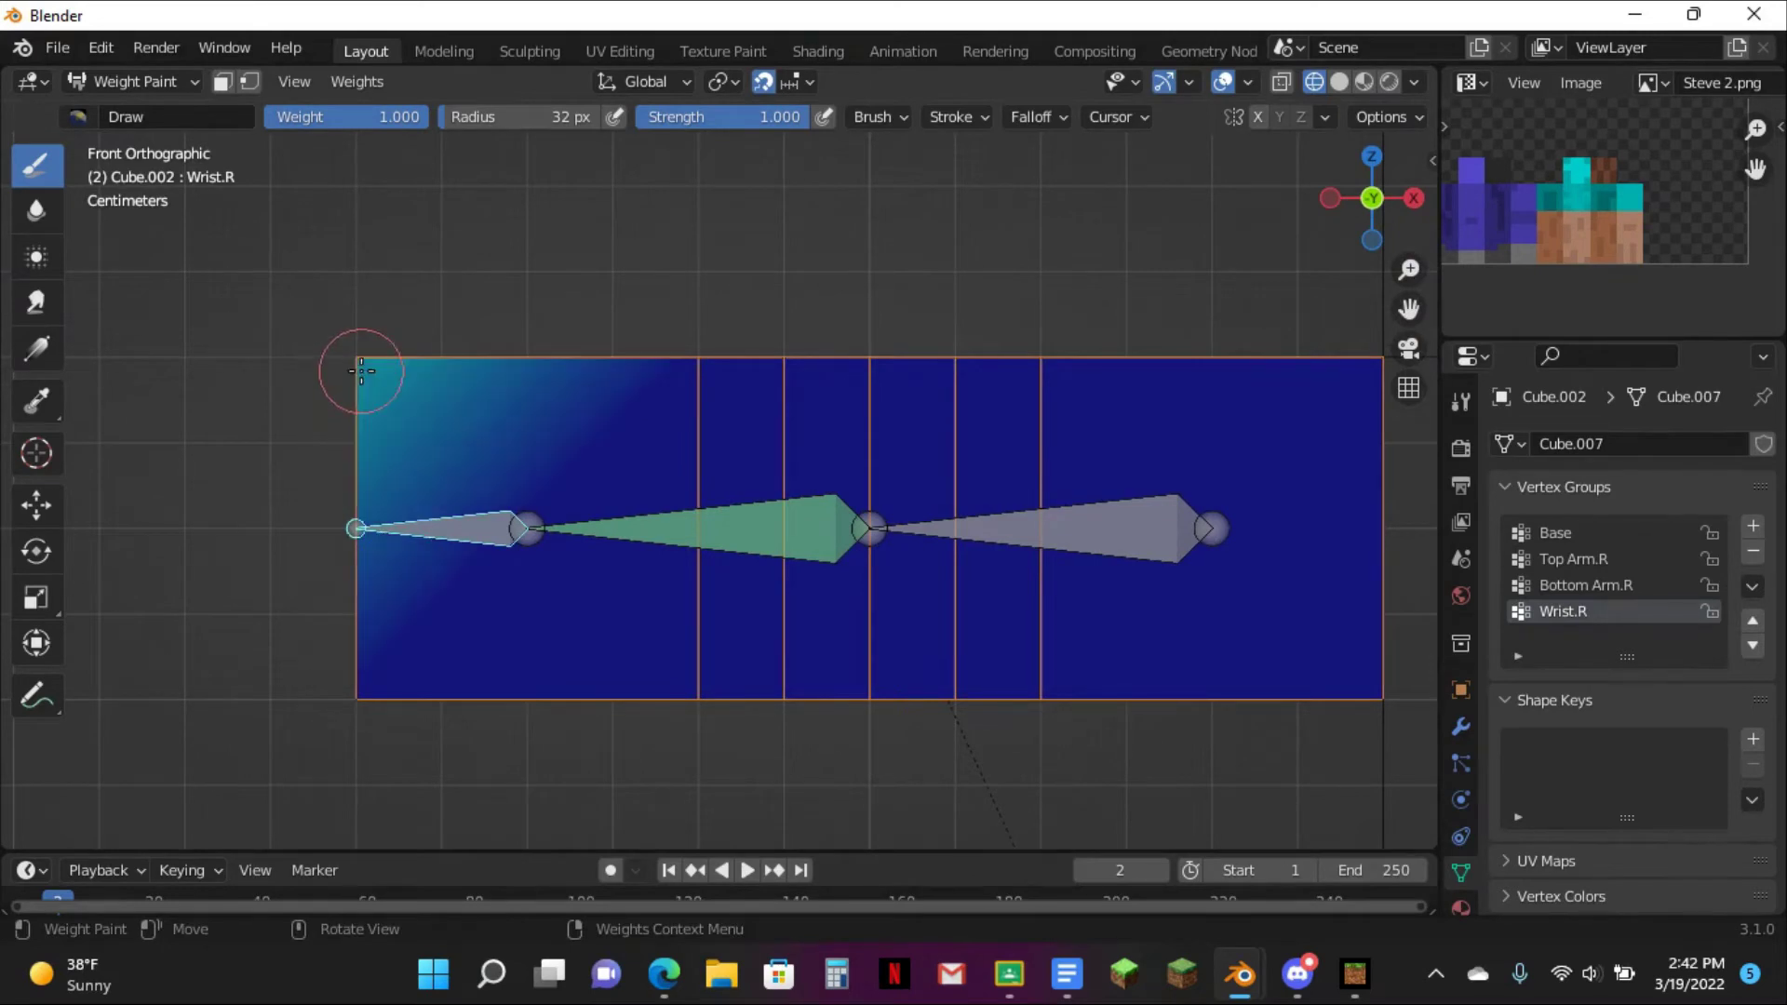
# - Switch to the Add brush and paint full Wrist.R weight along the wrist-end edge of the arm's front face
pyautogui.click(78, 116)
pyautogui.click(124, 203)
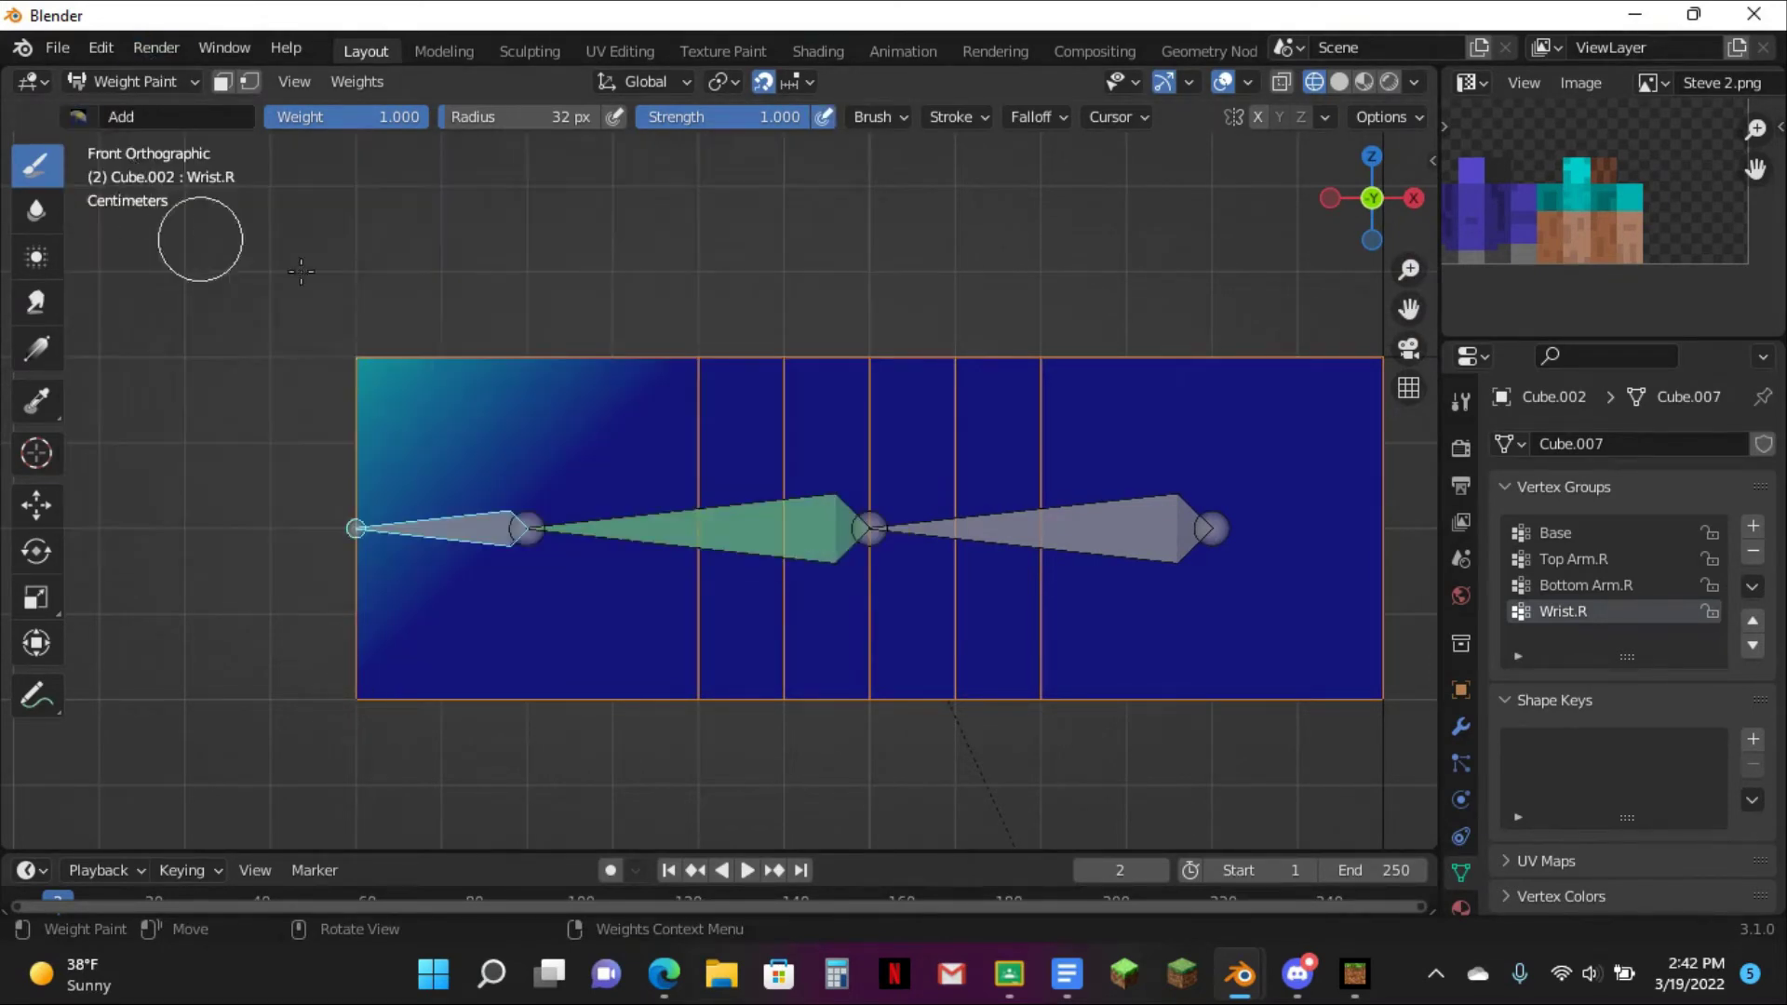
pyautogui.click(365, 374)
pyautogui.moveTo(365, 375); pyautogui.dragTo(371, 702)
pyautogui.moveTo(361, 366); pyautogui.dragTo(371, 730)
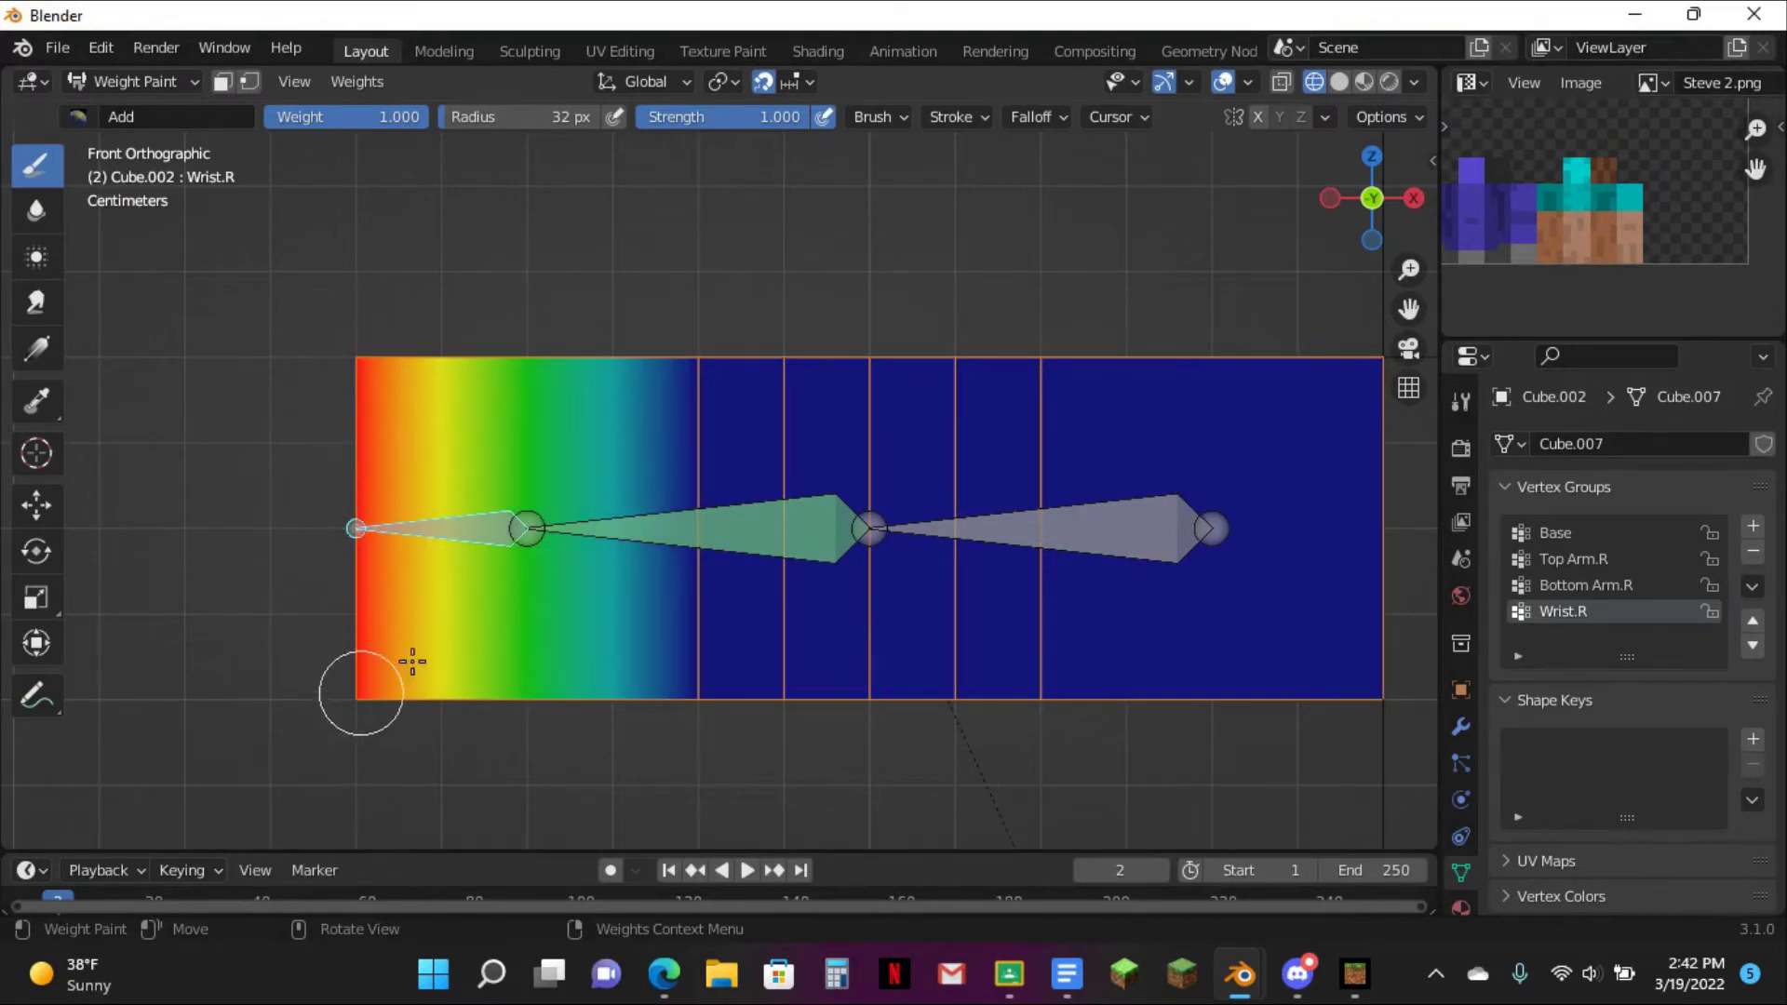
# - Paint full Wrist.R weight on the remaining wrist-end corners from the top and back views
pyautogui.click(1366, 156)
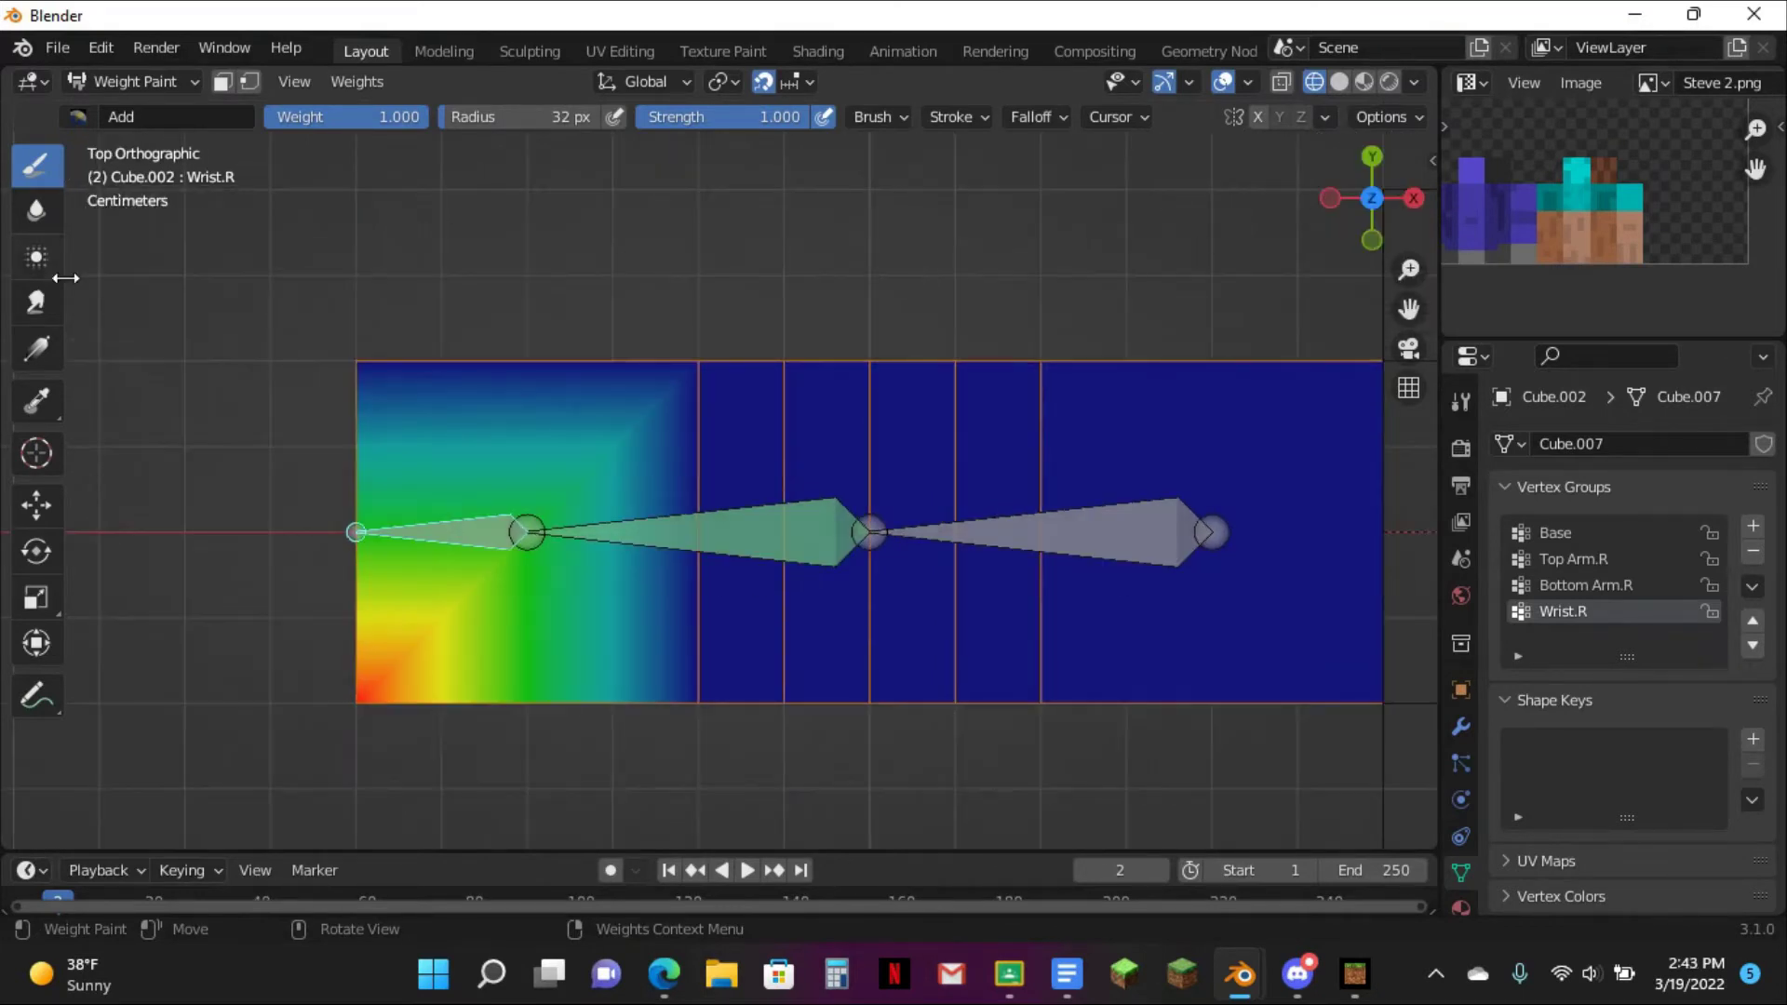
pyautogui.click(363, 364)
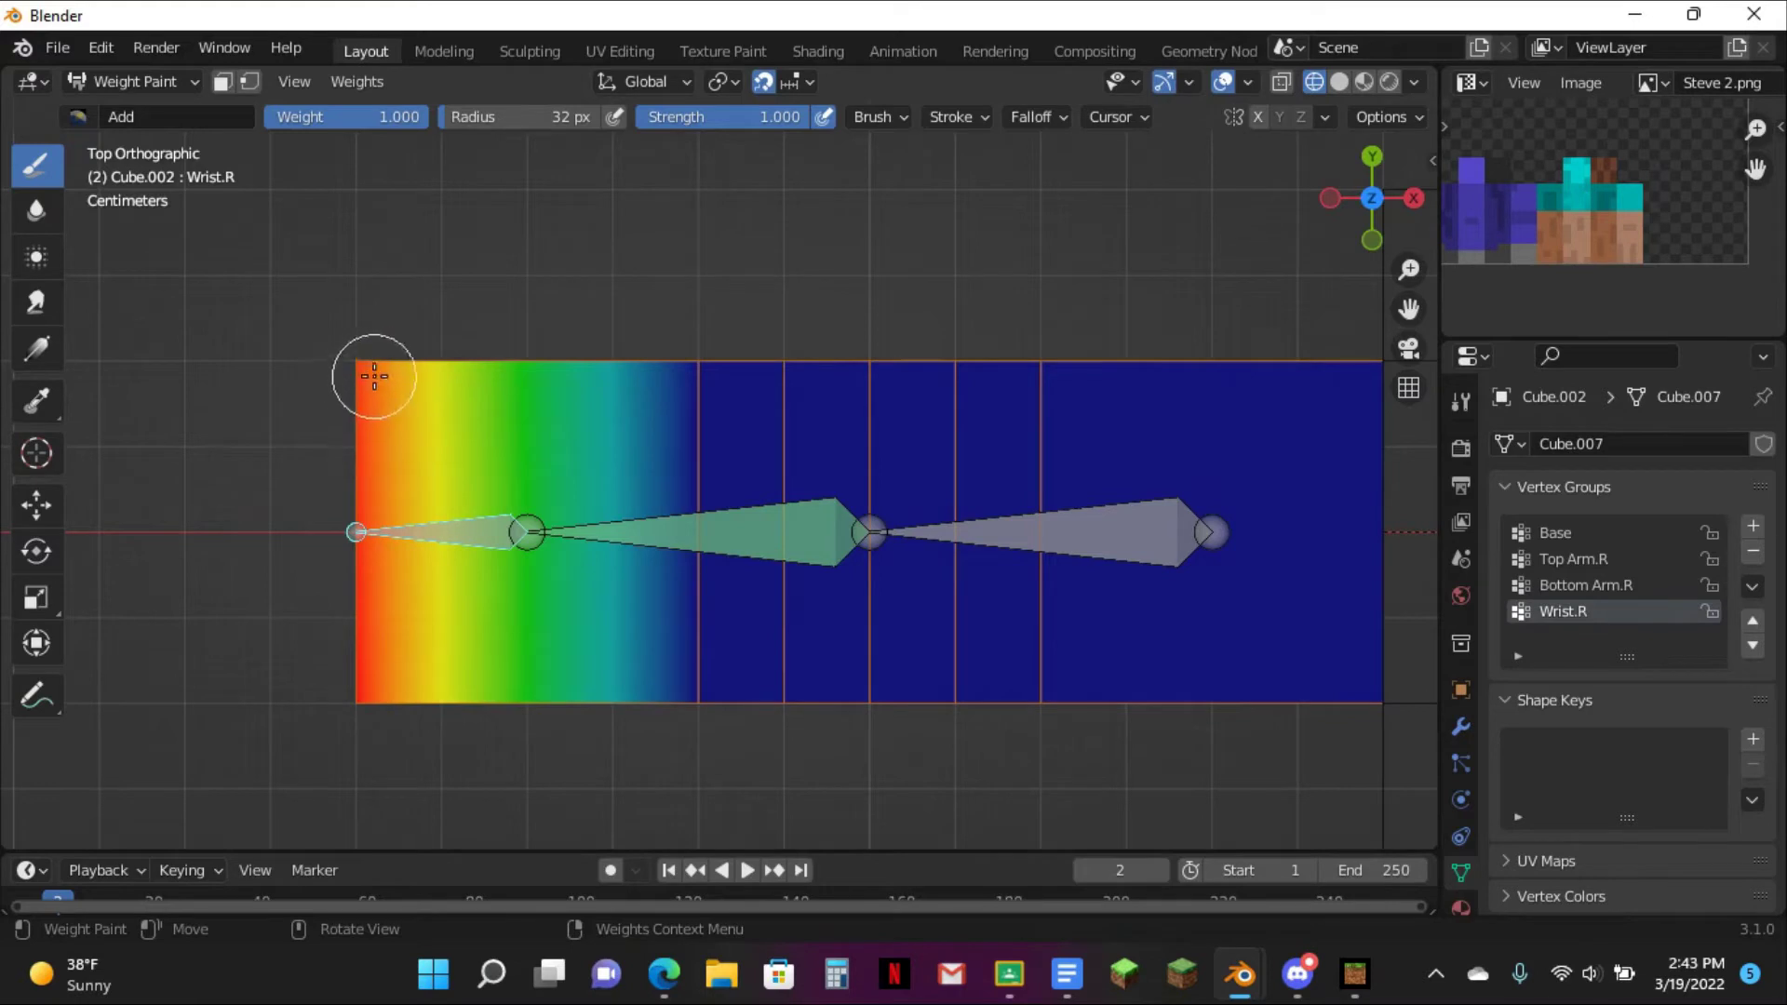
pyautogui.moveTo(1367, 191); pyautogui.dragTo(1073, 233)
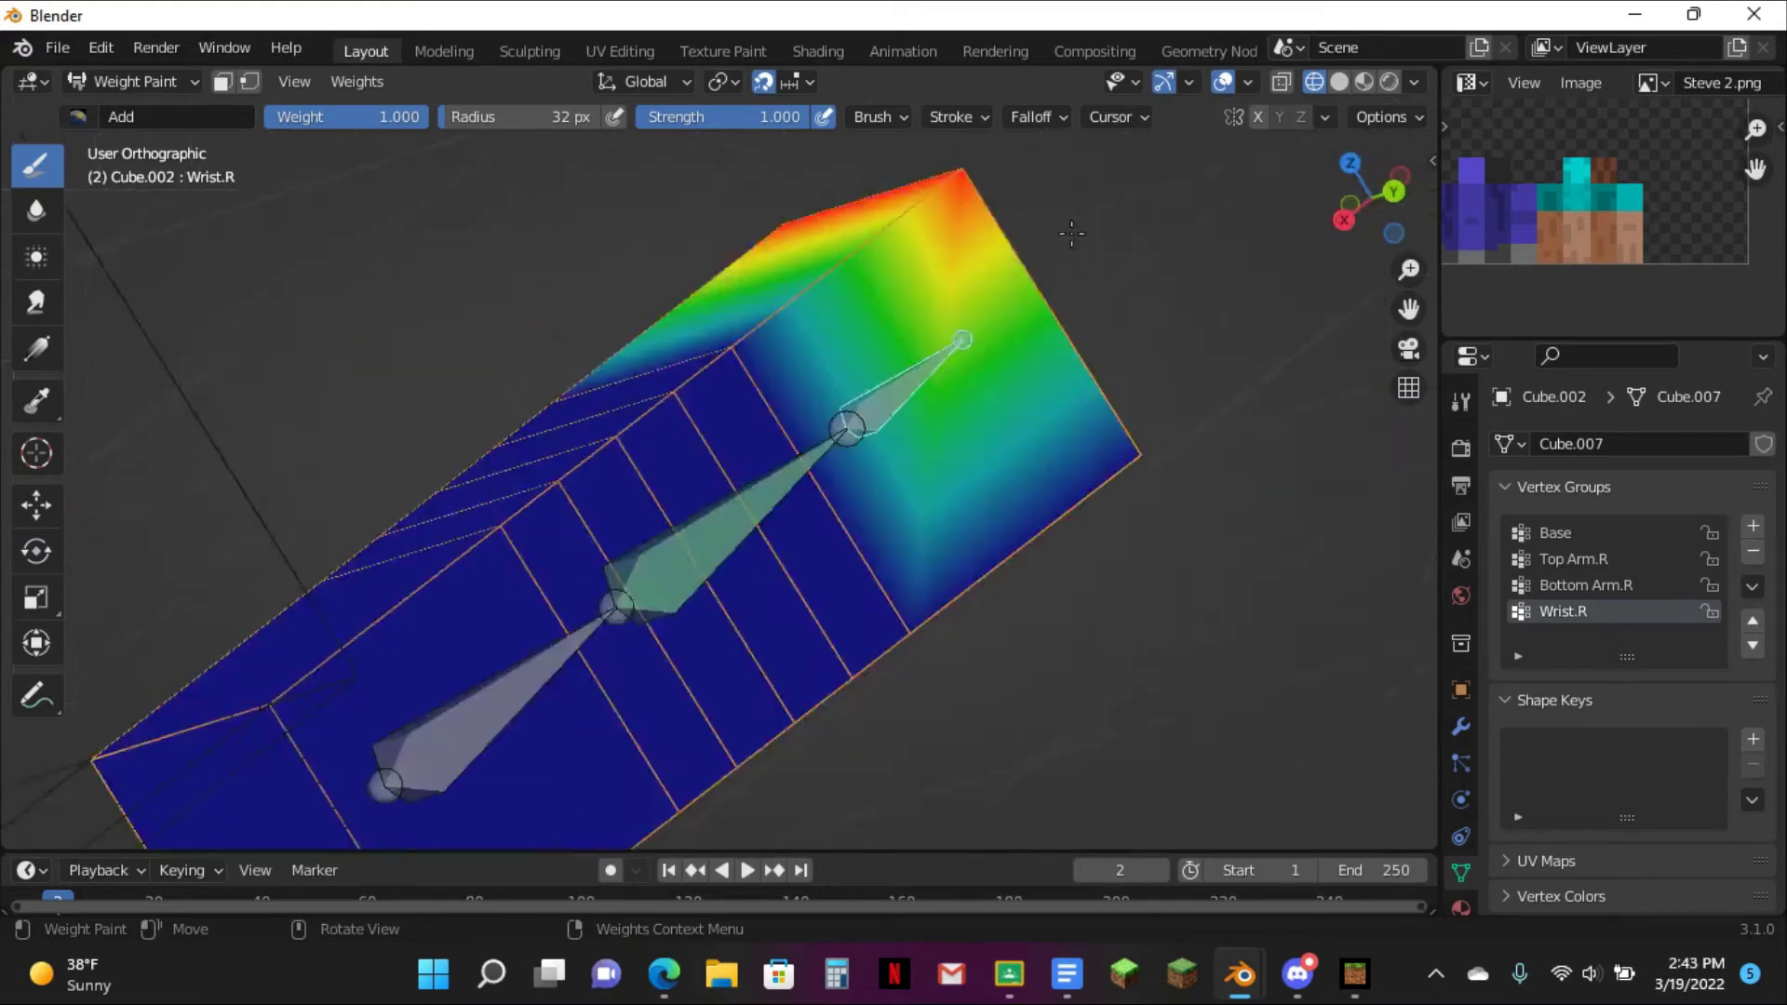
pyautogui.press('ctrl+KP_1')
pyautogui.click(1079, 693)
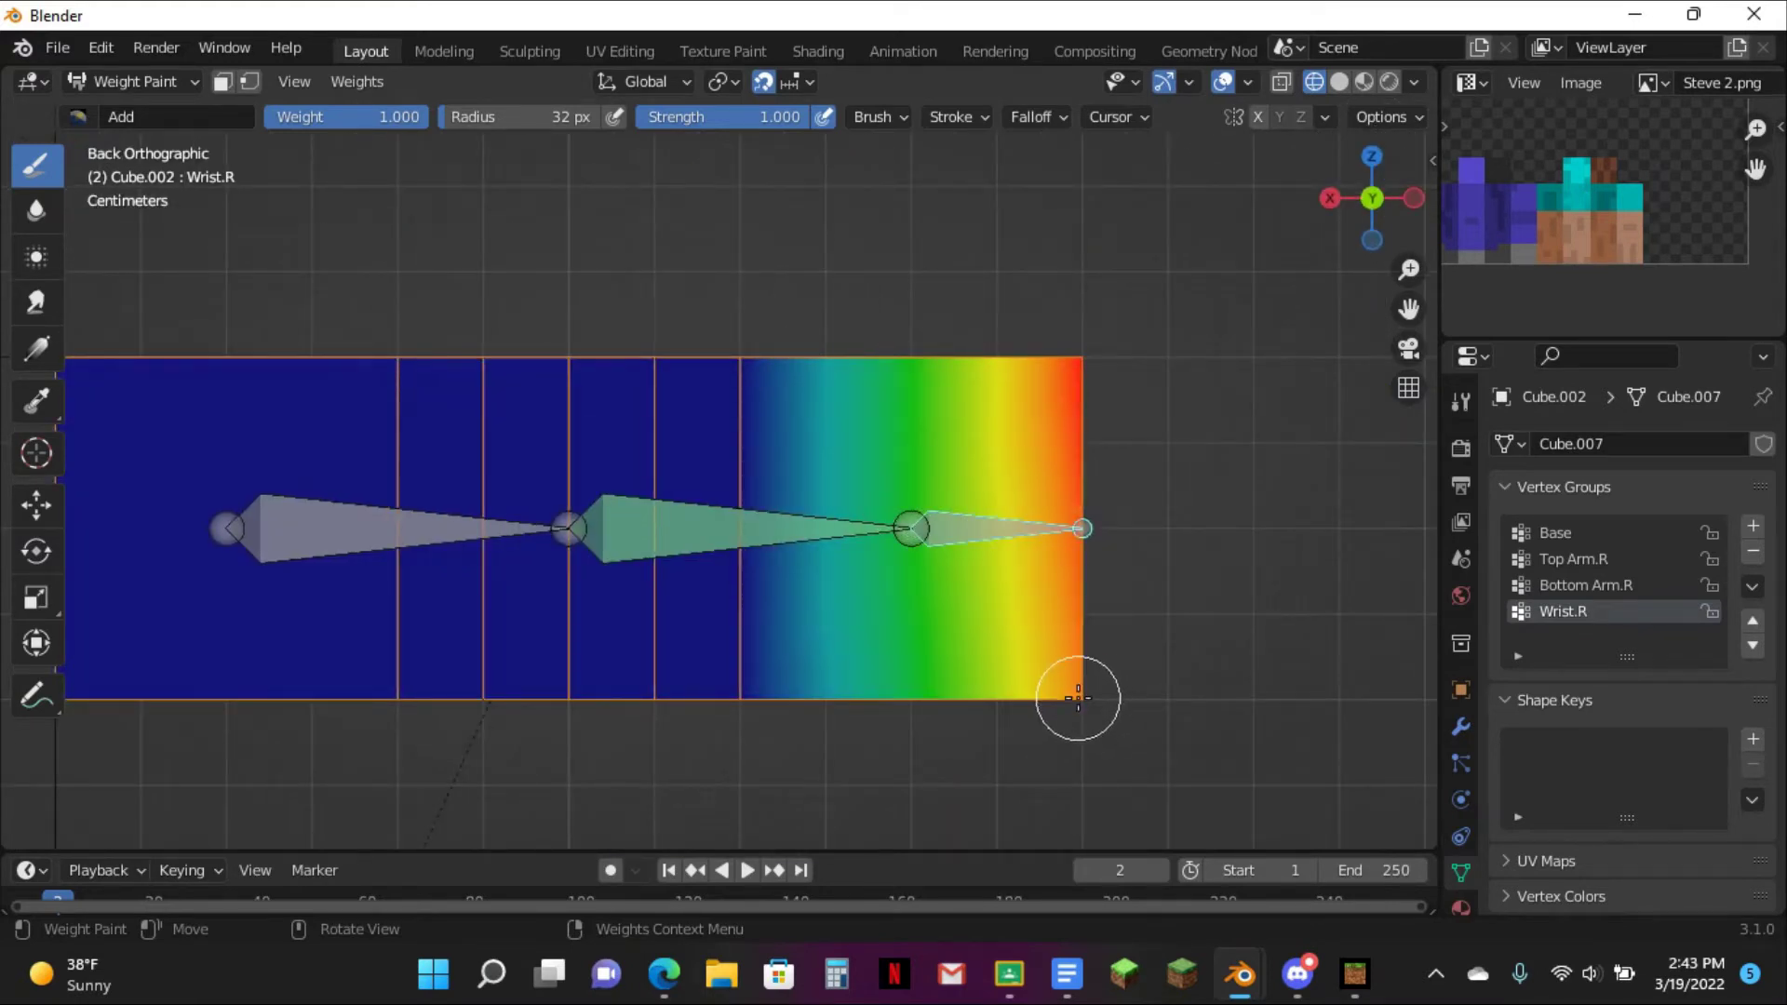
pyautogui.moveTo(1117, 670); pyautogui.dragTo(673, 476, button='middle')
pyautogui.scroll(3, 698, 543)
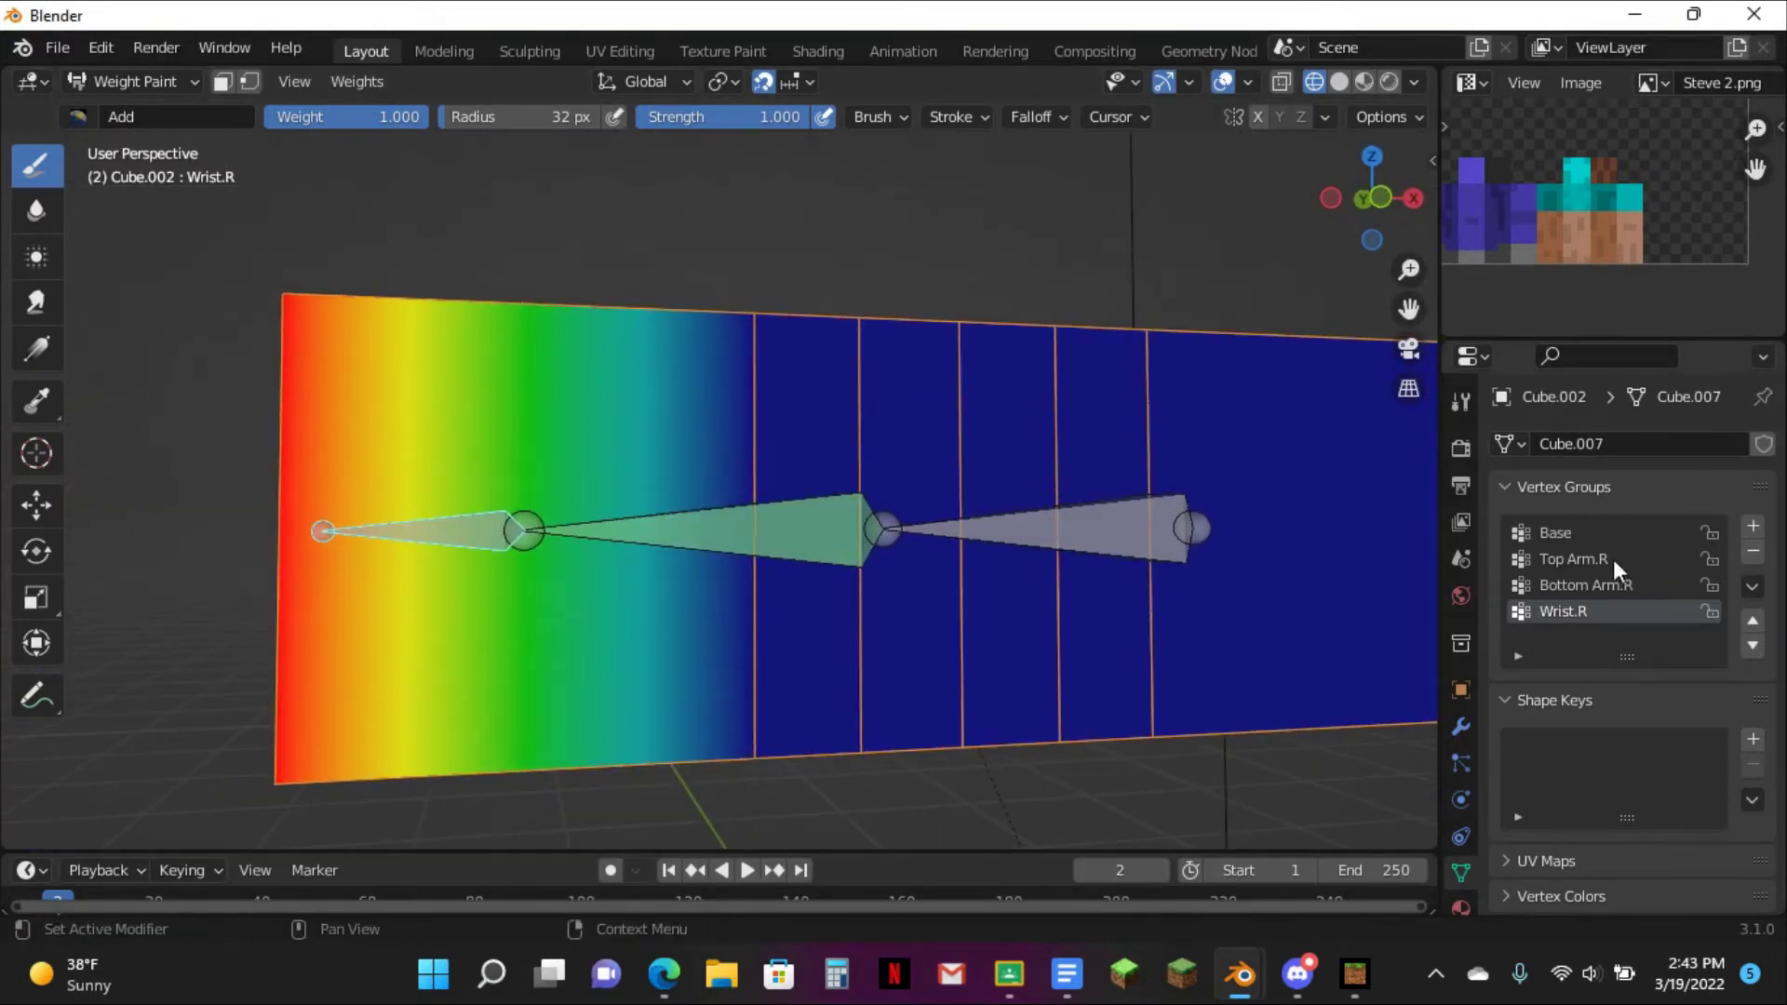
# - Activate the Top Arm.R vertex group and paint full weight on the front face's three edge loops from the elbow centre toward the wrist
pyautogui.click(1379, 197)
pyautogui.click(1562, 555)
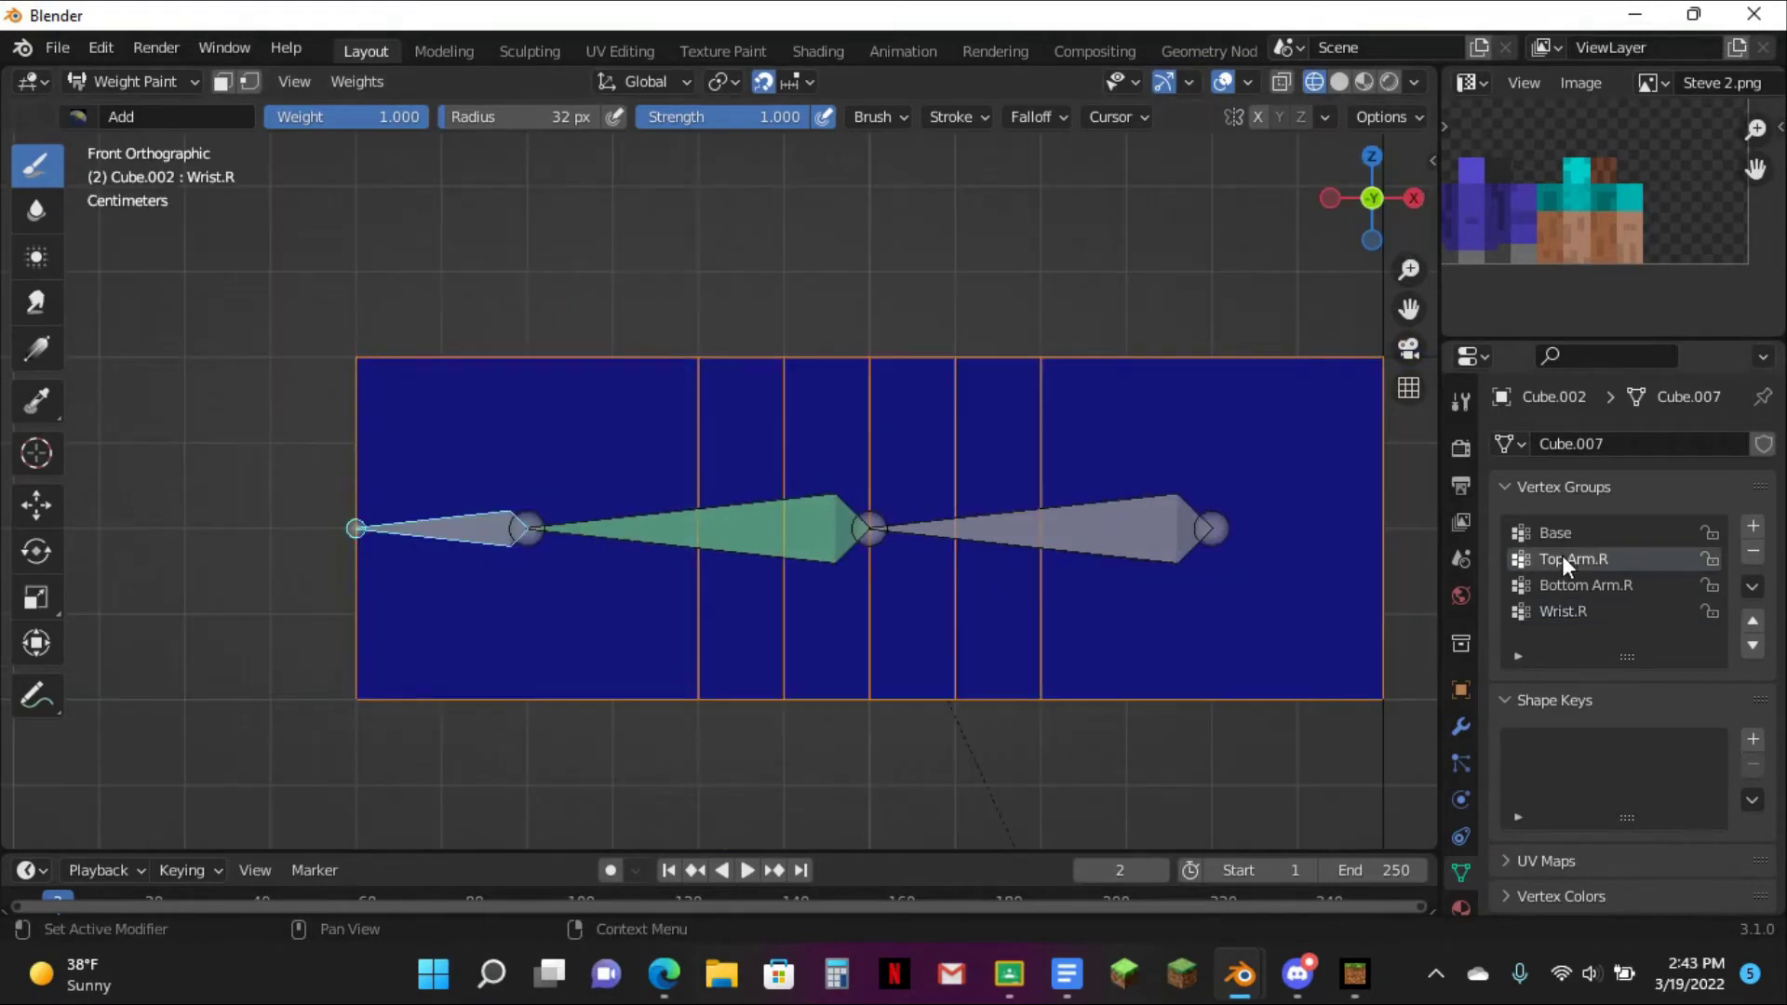
pyautogui.moveTo(701, 361); pyautogui.dragTo(877, 367)
pyautogui.moveTo(870, 661)
pyautogui.mouseDown()
pyautogui.moveTo(858, 686)
pyautogui.moveTo(683, 698)
pyautogui.moveTo(866, 706)
pyautogui.mouseUp()
pyautogui.moveTo(869, 352); pyautogui.dragTo(695, 367)
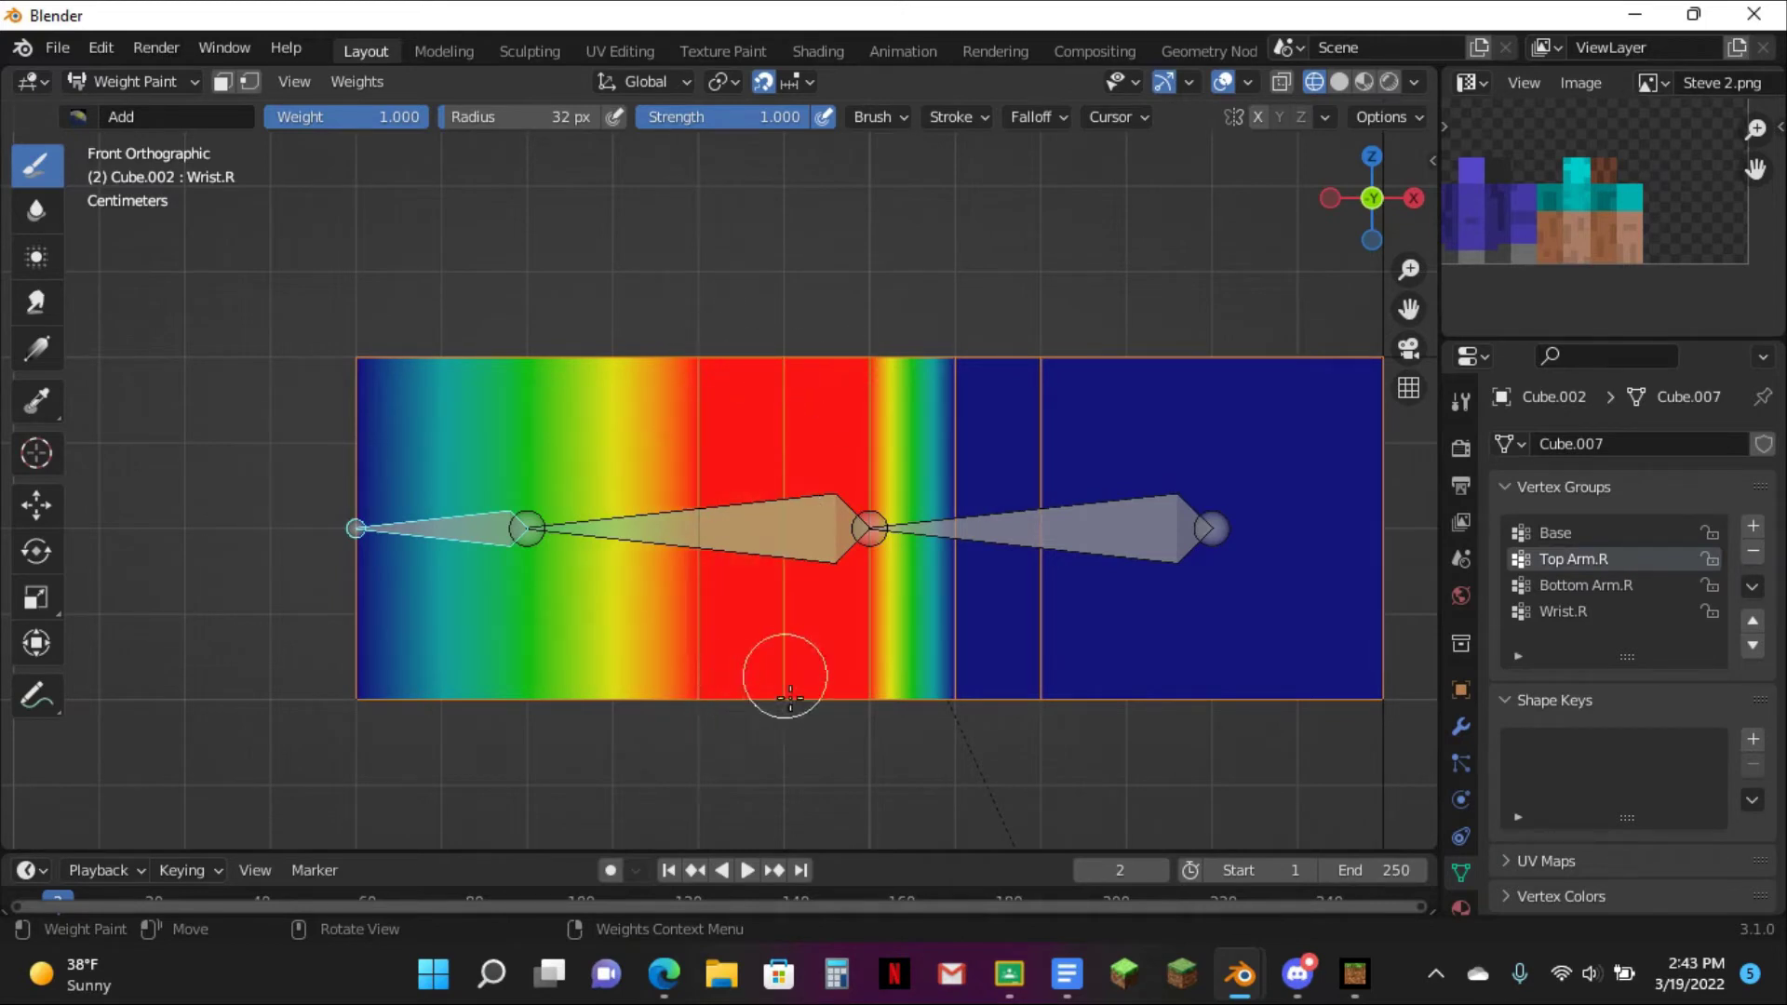
# - Paint full Top Arm.R weight on the same three edge loops of the arm's underside in bottom view
pyautogui.scroll(-2, 845, 659)
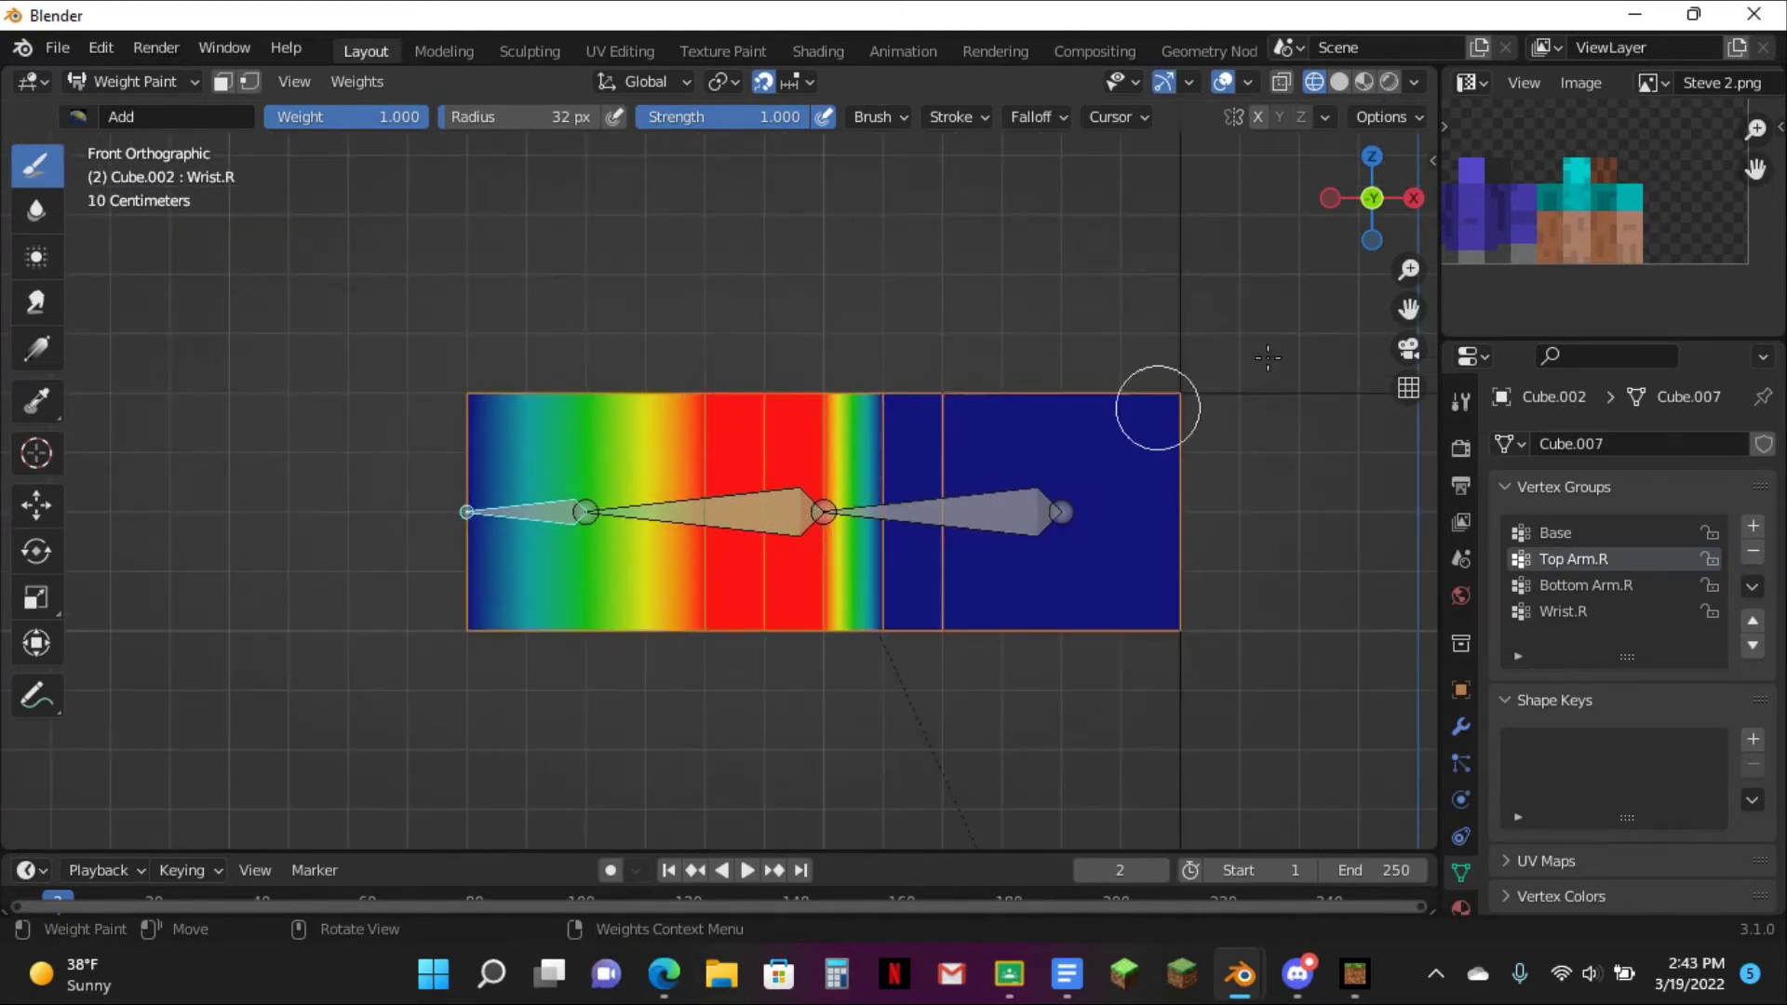
pyautogui.click(1372, 241)
pyautogui.scroll(3, 857, 431)
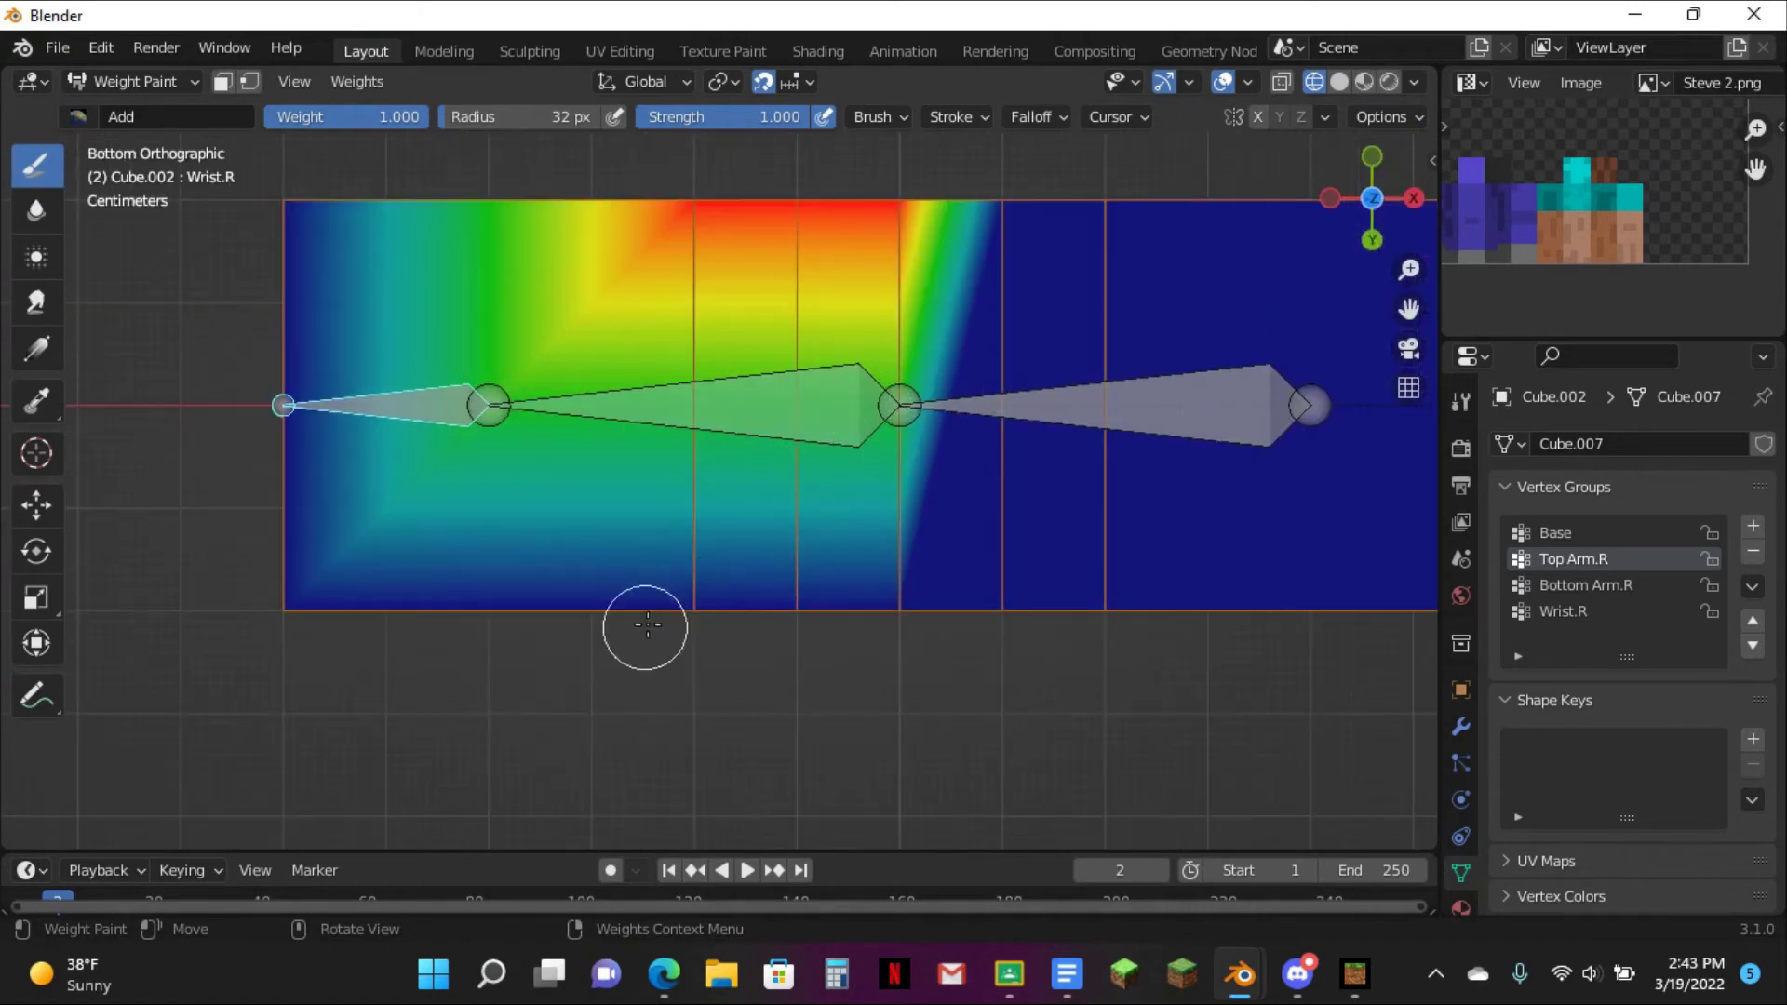
pyautogui.moveTo(694, 609); pyautogui.dragTo(890, 606)
pyautogui.moveTo(689, 604)
pyautogui.mouseDown()
pyautogui.moveTo(711, 598)
pyautogui.moveTo(749, 416)
pyautogui.mouseUp()
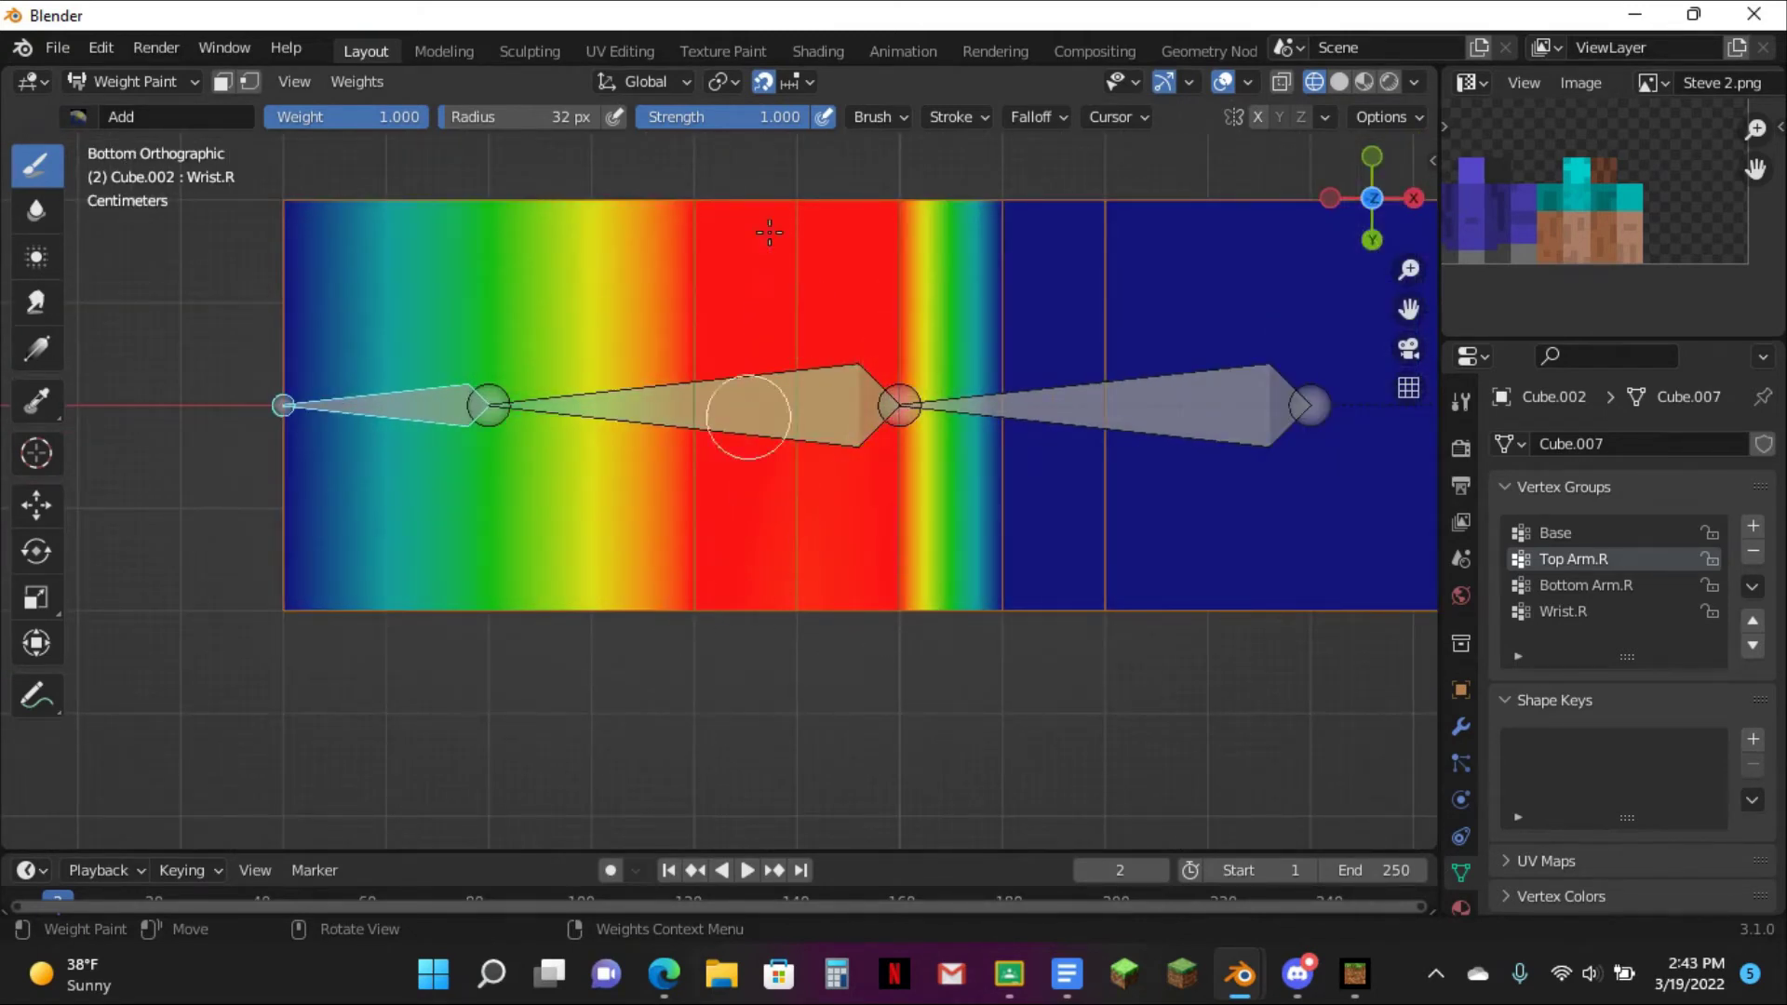
pyautogui.moveTo(803, 527); pyautogui.dragTo(847, 514)
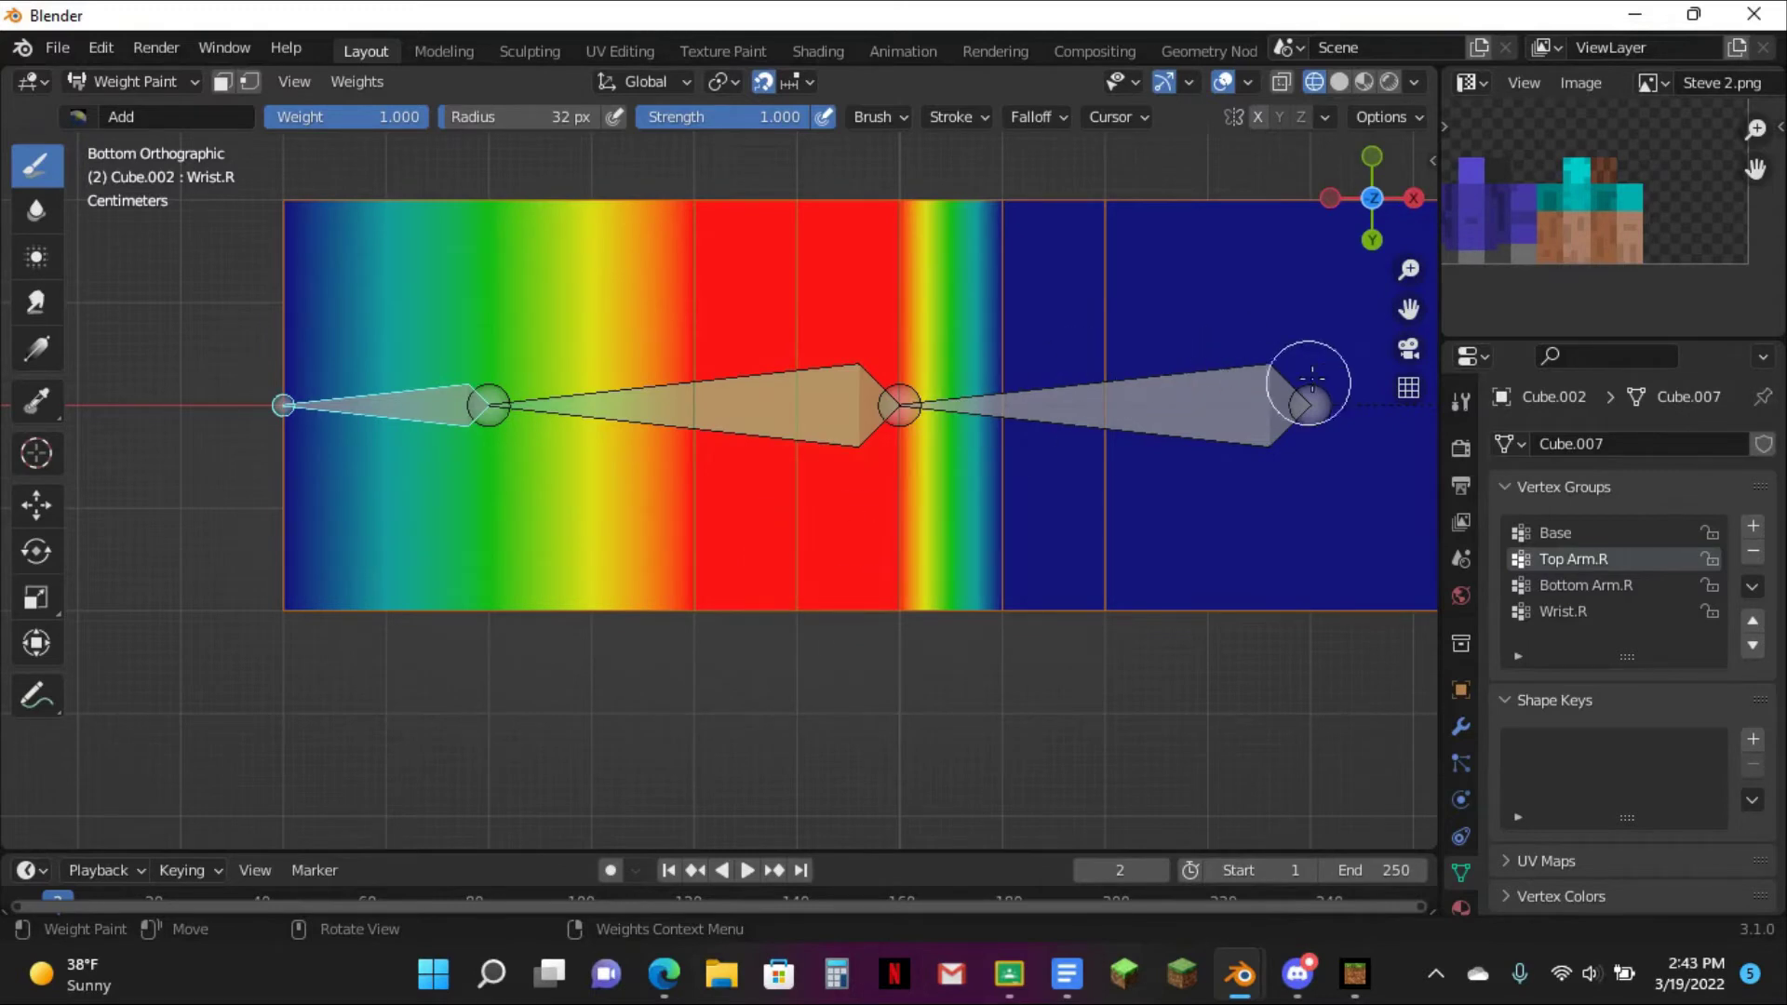
# - Finish the Top Arm.R weights on the three edge loops of the back face, working in back view
pyautogui.click(1373, 241)
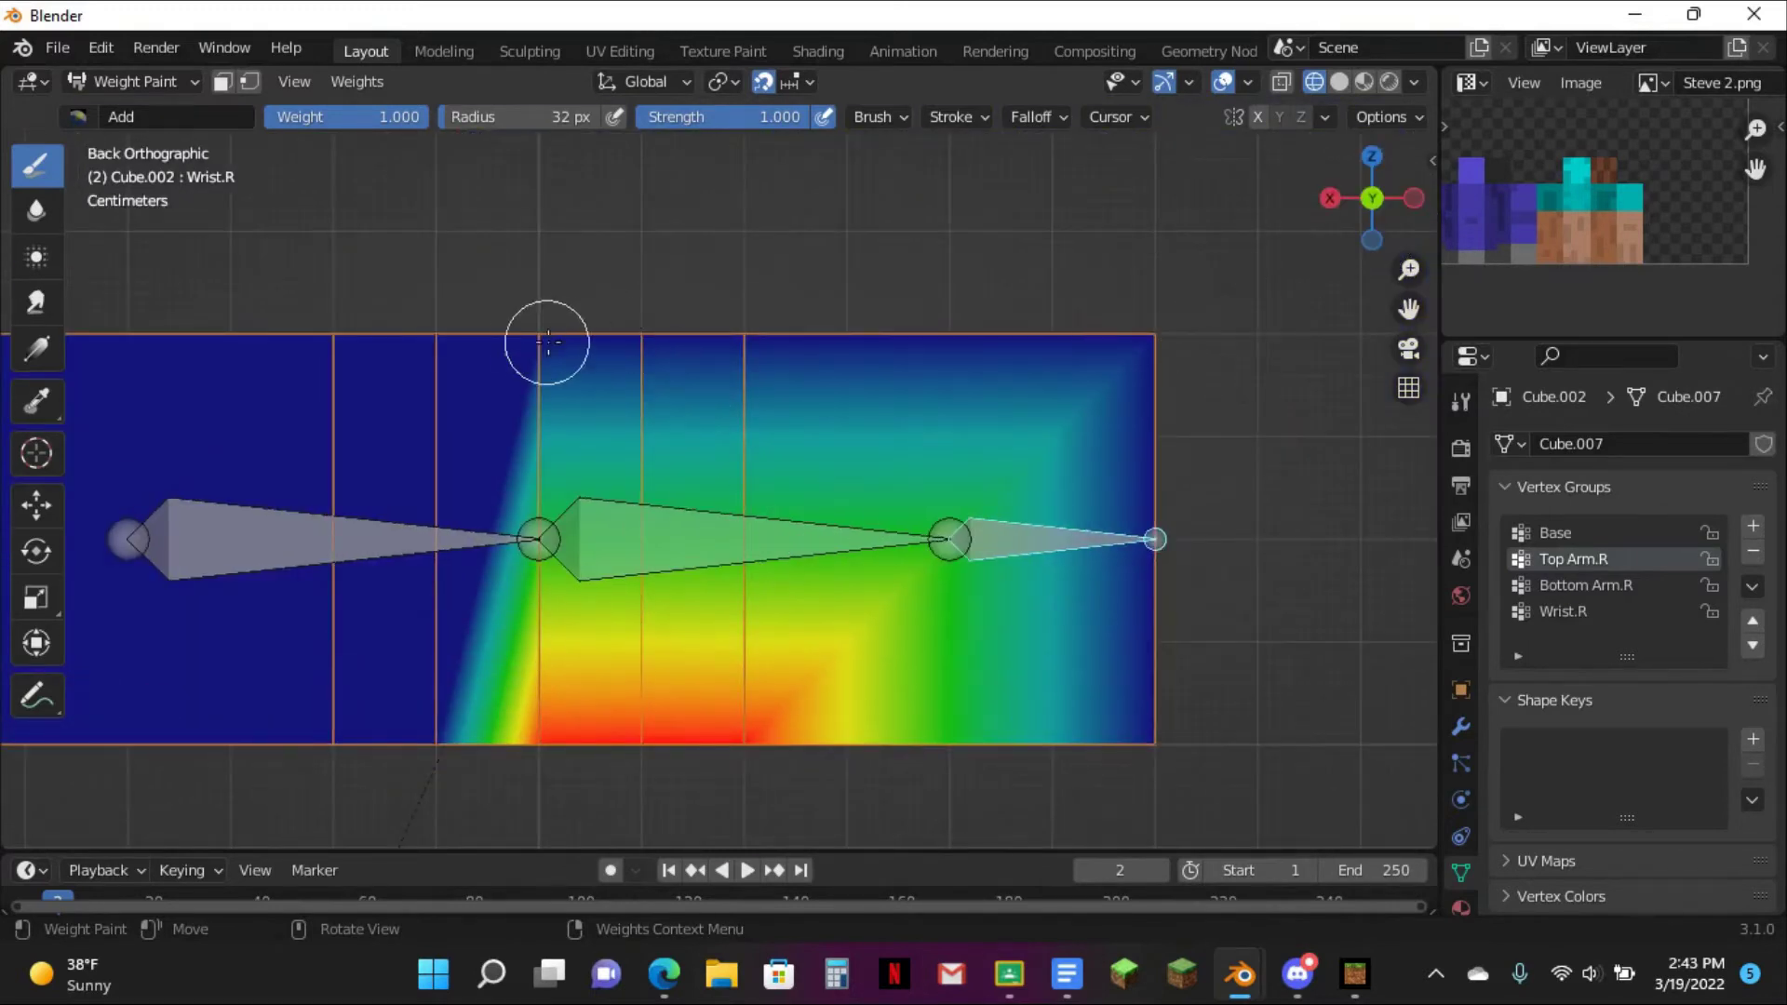
pyautogui.moveTo(547, 335); pyautogui.dragTo(738, 346)
pyautogui.moveTo(799, 422); pyautogui.dragTo(1034, 321, button='middle')
pyautogui.click(1374, 186)
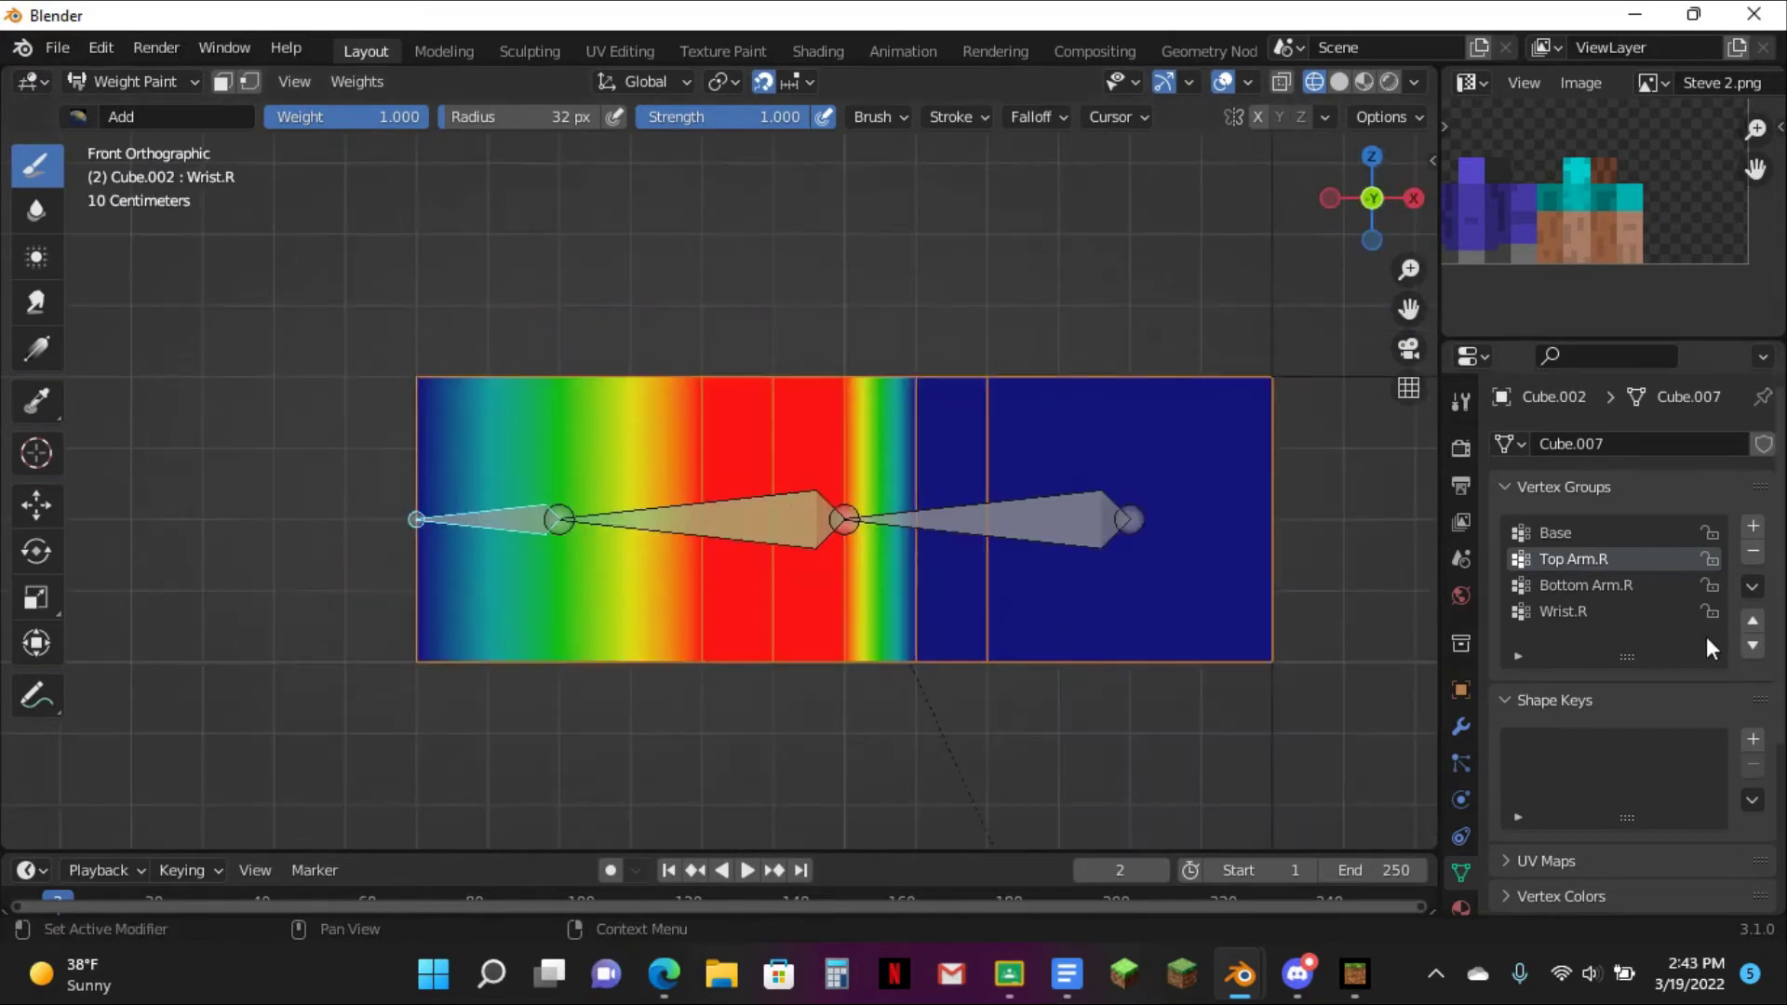
# - Compare the painted weights of the Wrist.R, Bottom Arm.R and Top Arm.R vertex groups
pyautogui.click(1577, 611)
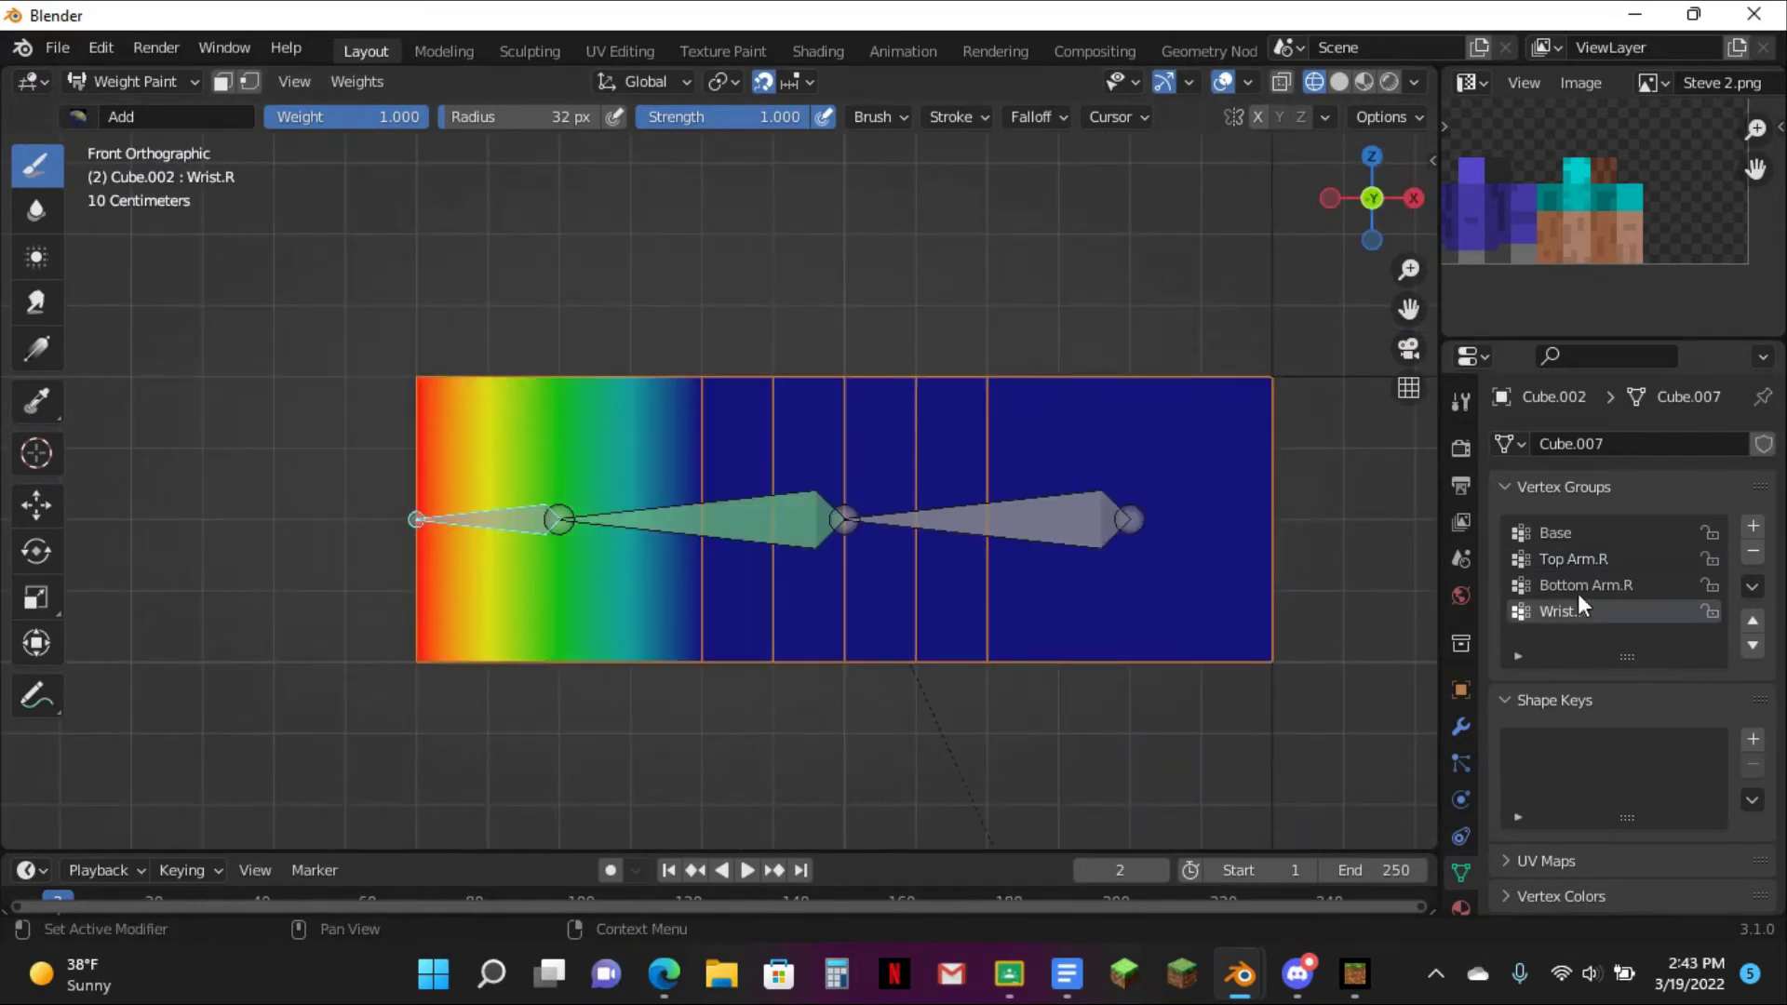
pyautogui.click(1578, 582)
pyautogui.click(1579, 608)
pyautogui.click(1583, 560)
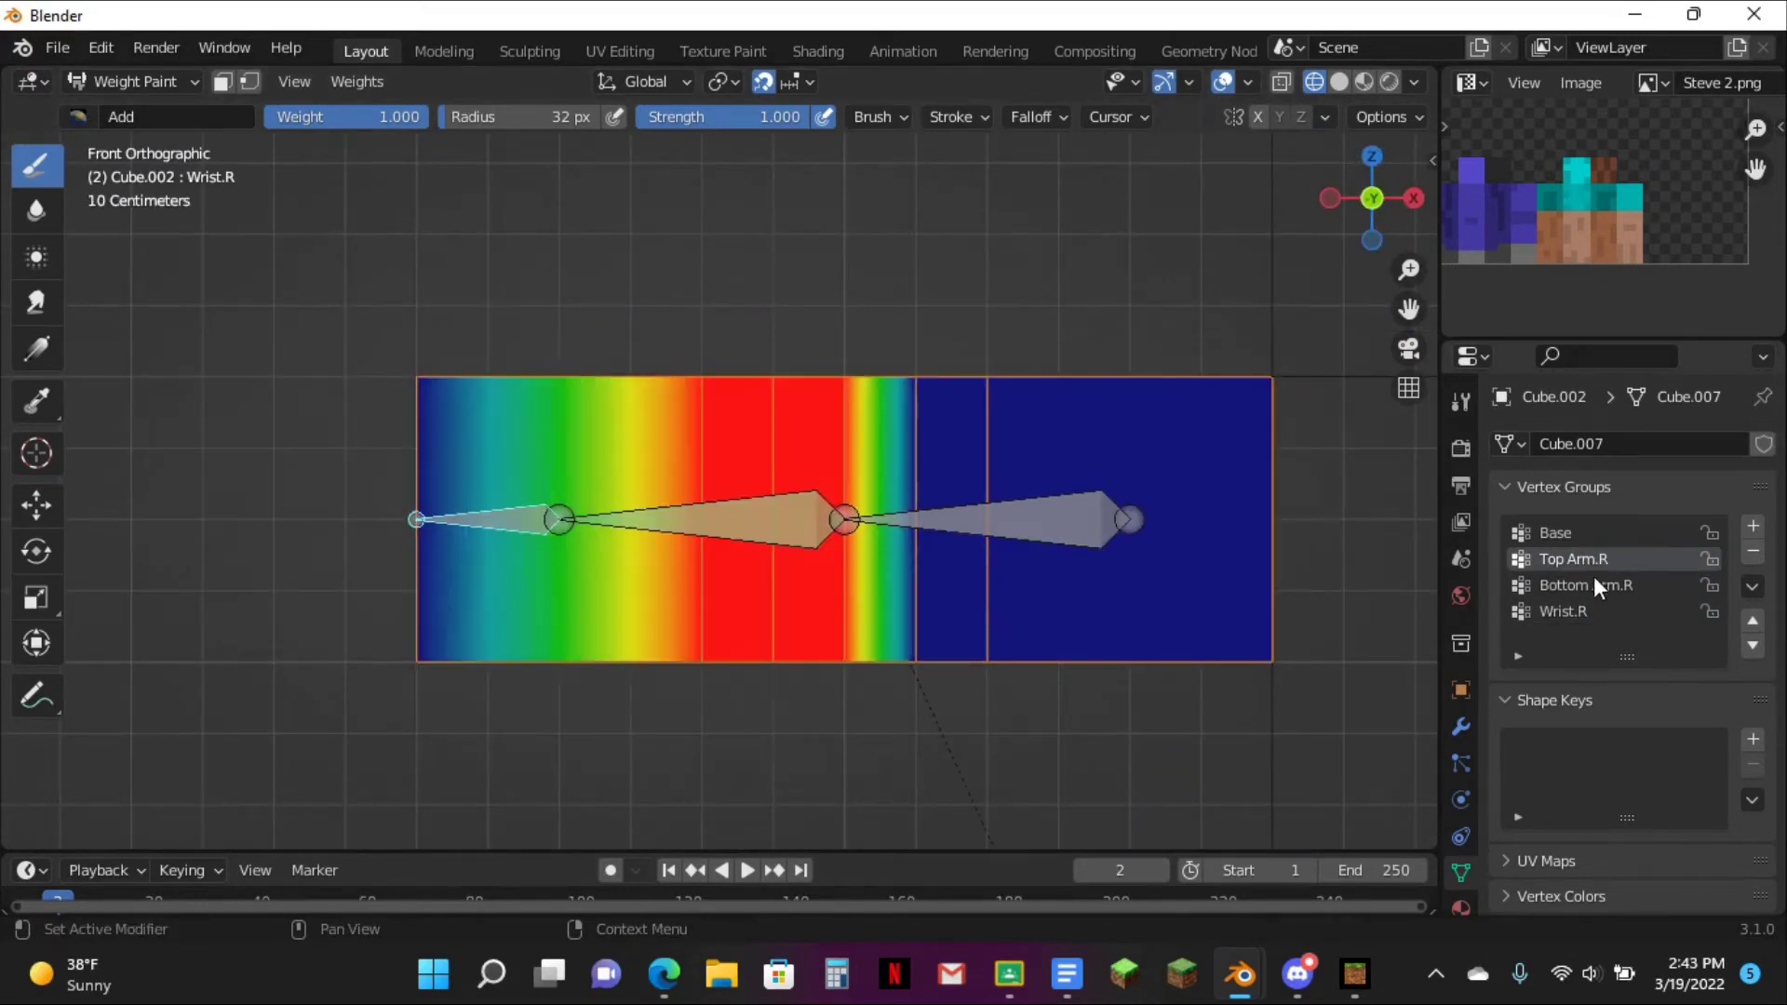
pyautogui.click(1593, 582)
pyautogui.click(1603, 556)
# - Activate the Bottom Arm.R vertex group and paint full weight from the shoulder end to the two nearest edge loops in front view
pyautogui.click(1588, 584)
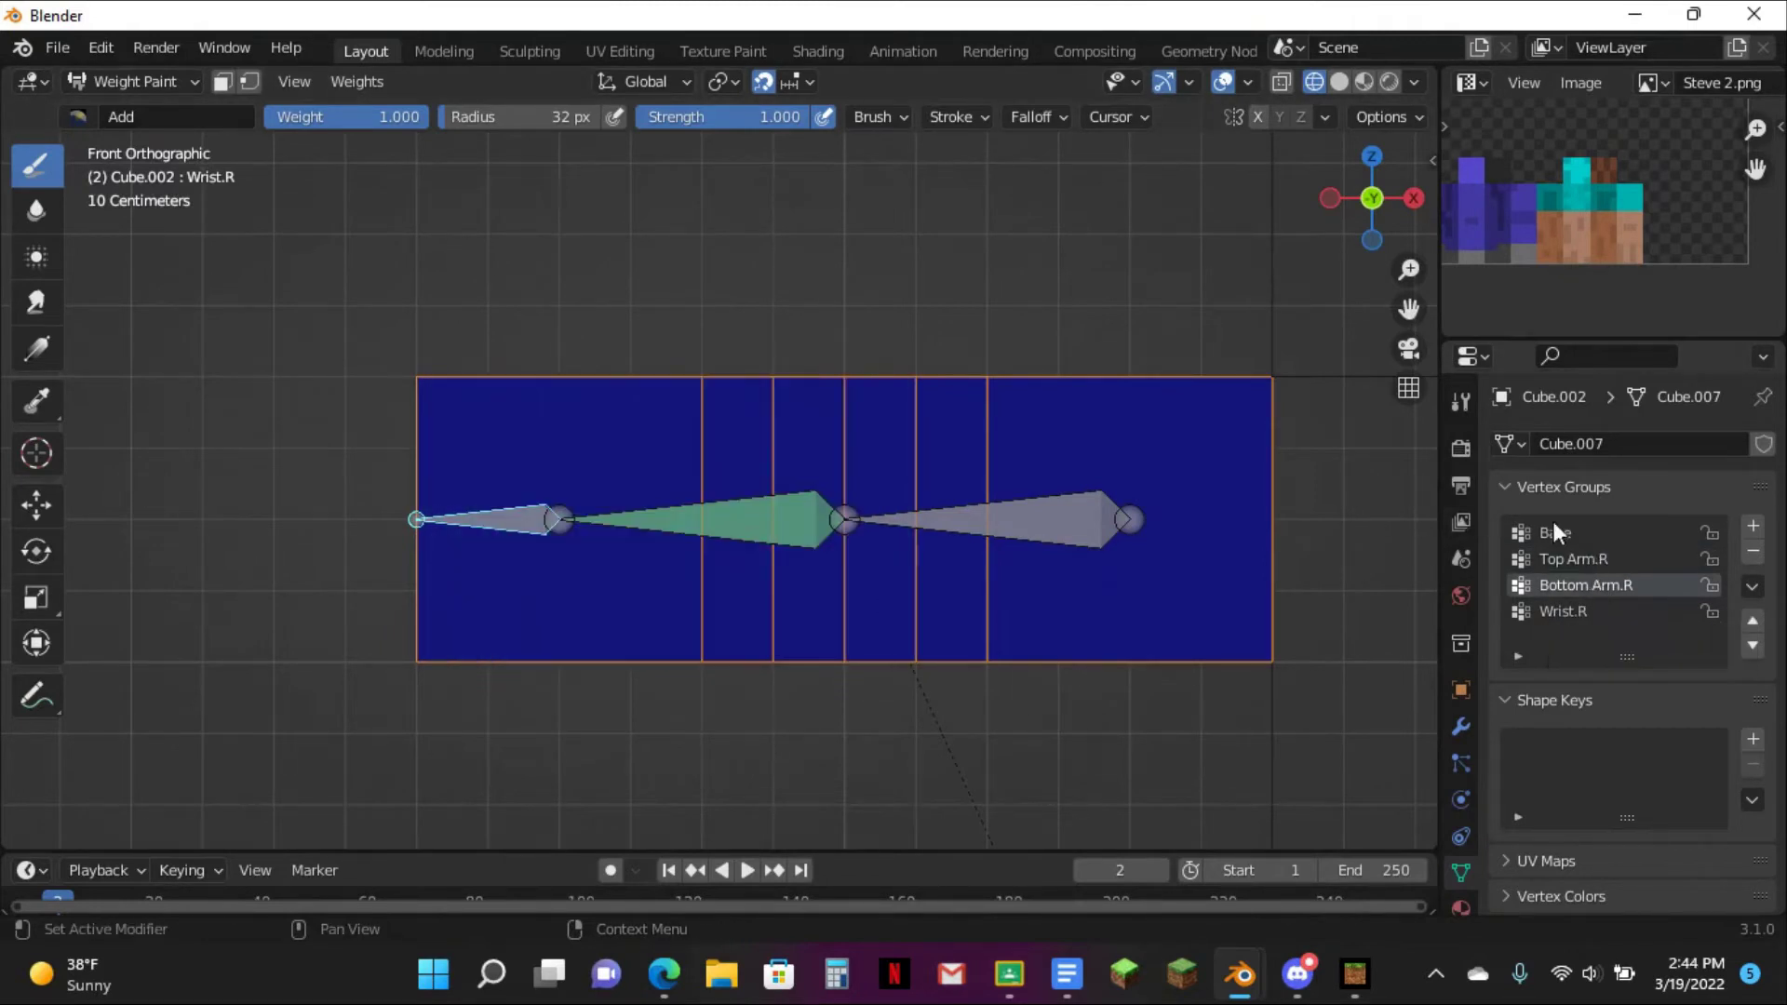
pyautogui.scroll(2, 1023, 331)
pyautogui.moveTo(1005, 333); pyautogui.dragTo(1110, 346)
pyautogui.moveTo(1409, 309); pyautogui.dragTo(1144, 294)
pyautogui.click(1250, 324)
pyautogui.moveTo(1249, 324)
pyautogui.mouseDown()
pyautogui.moveTo(996, 339)
pyautogui.moveTo(738, 319)
pyautogui.mouseUp()
pyautogui.moveTo(750, 710)
pyautogui.mouseDown()
pyautogui.moveTo(1237, 718)
pyautogui.moveTo(751, 718)
pyautogui.moveTo(915, 674)
pyautogui.mouseUp()
pyautogui.scroll(-2, 1239, 431)
pyautogui.moveTo(1209, 431); pyautogui.dragTo(1108, 530, button='middle')
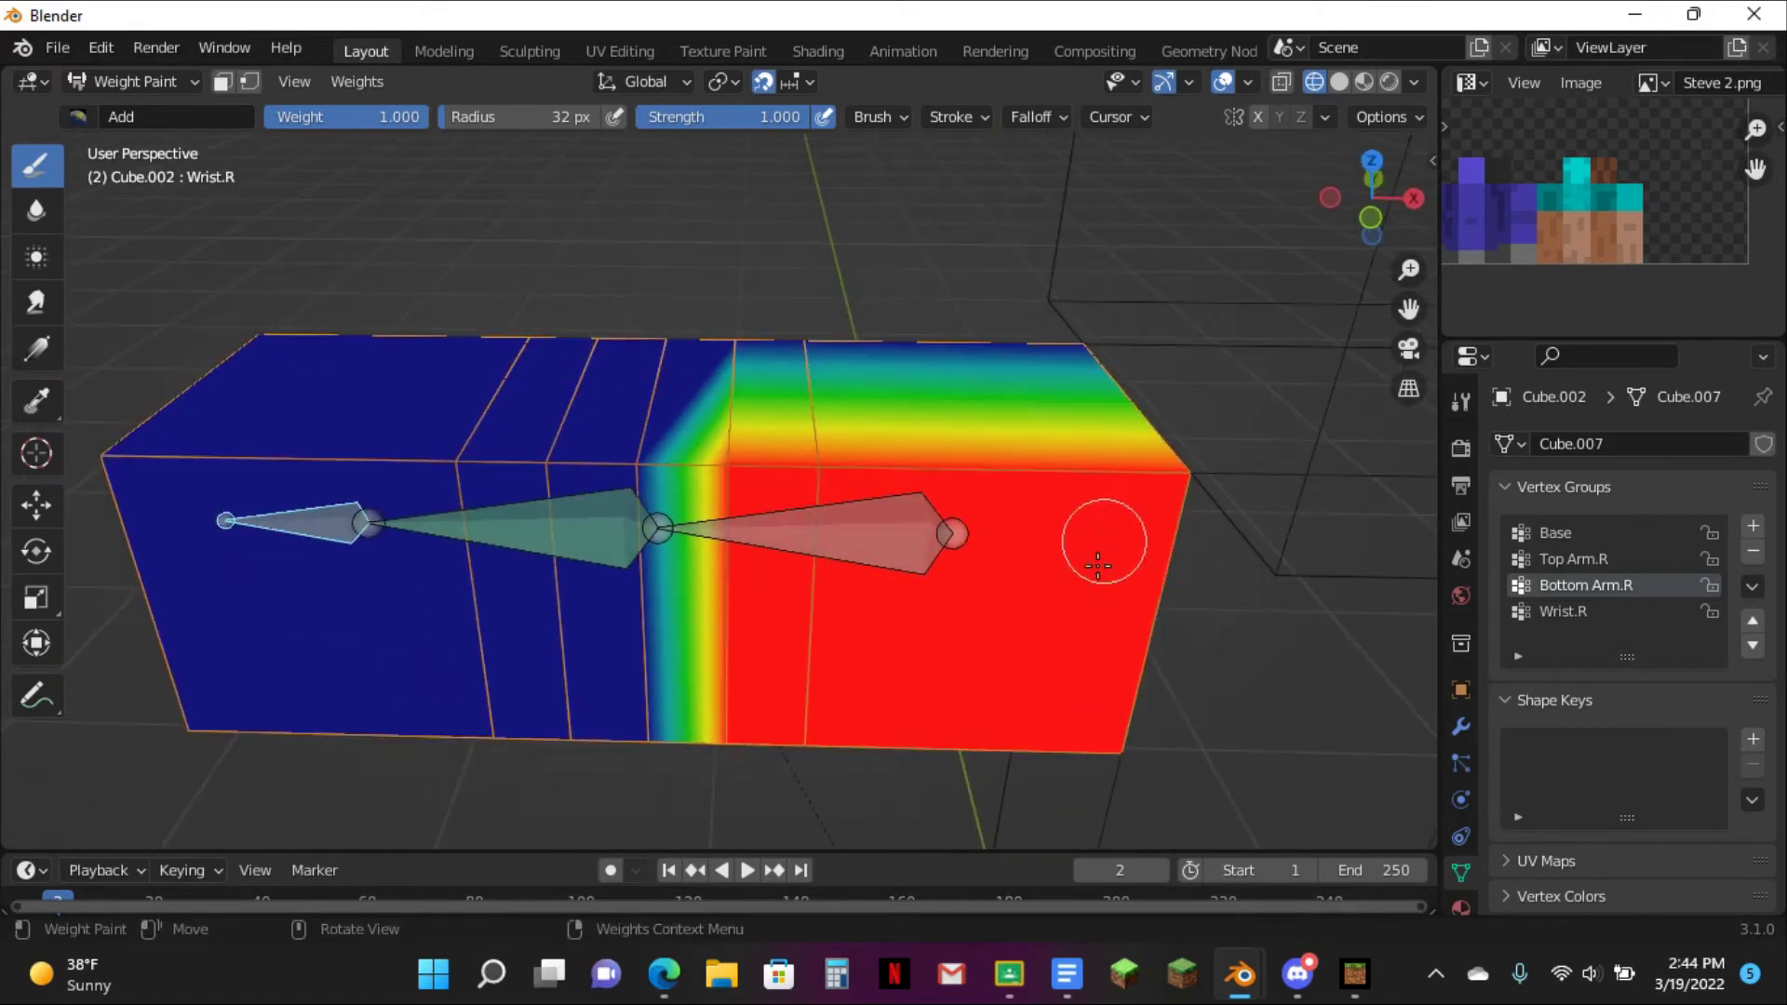
# - Extend the full Bottom Arm.R weight across the shoulder half of the arm's top face in top view
pyautogui.click(1372, 163)
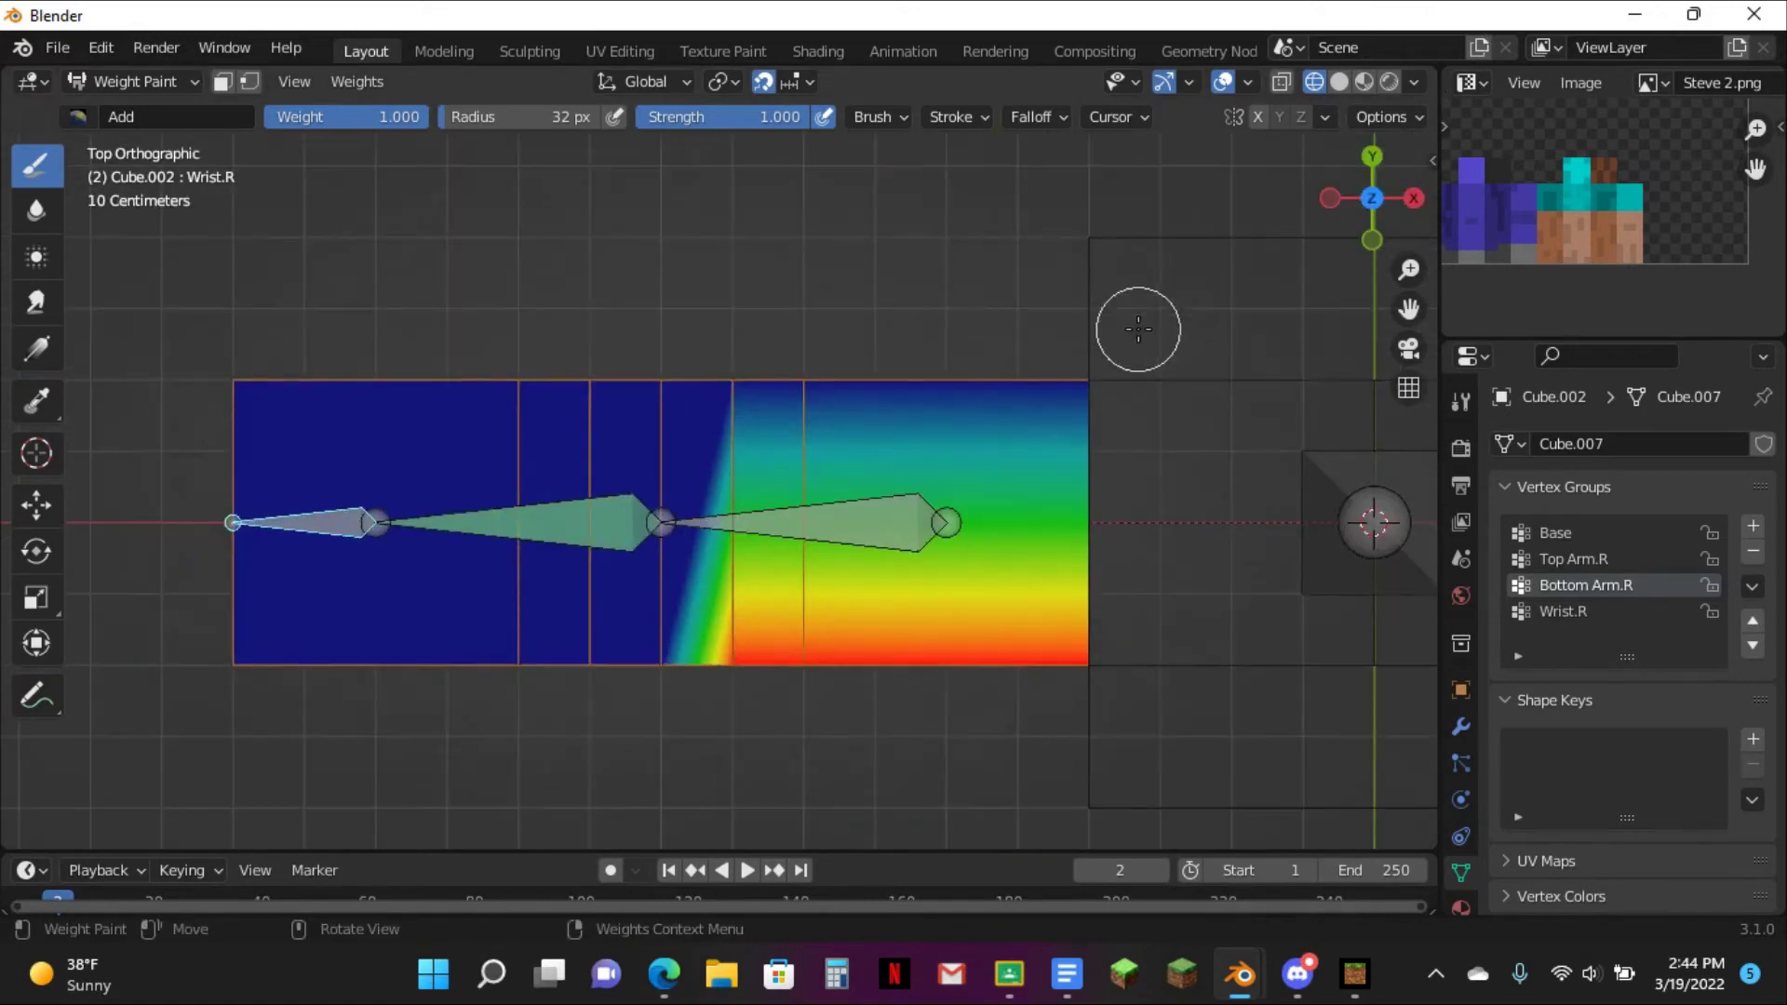
pyautogui.scroll(3, 1137, 326)
pyautogui.moveTo(745, 307)
pyautogui.mouseDown()
pyautogui.moveTo(965, 326)
pyautogui.moveTo(1356, 320)
pyautogui.moveTo(870, 327)
pyautogui.mouseUp()
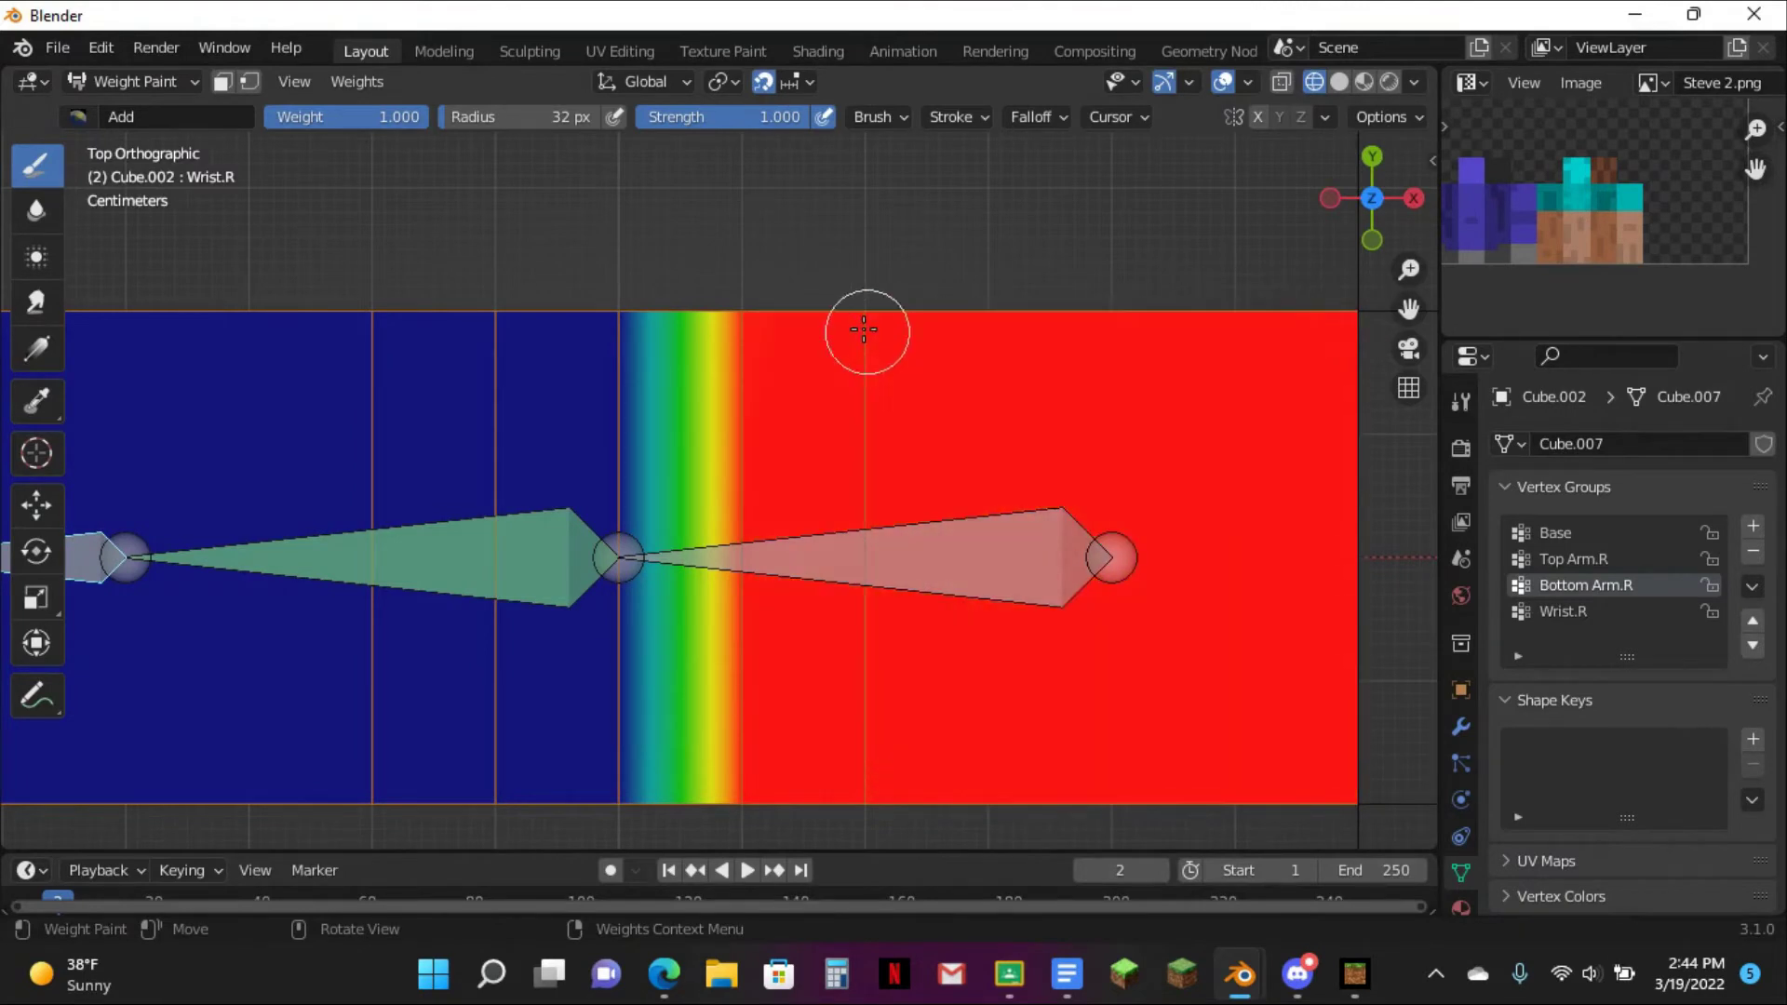
pyautogui.scroll(-3, 894, 372)
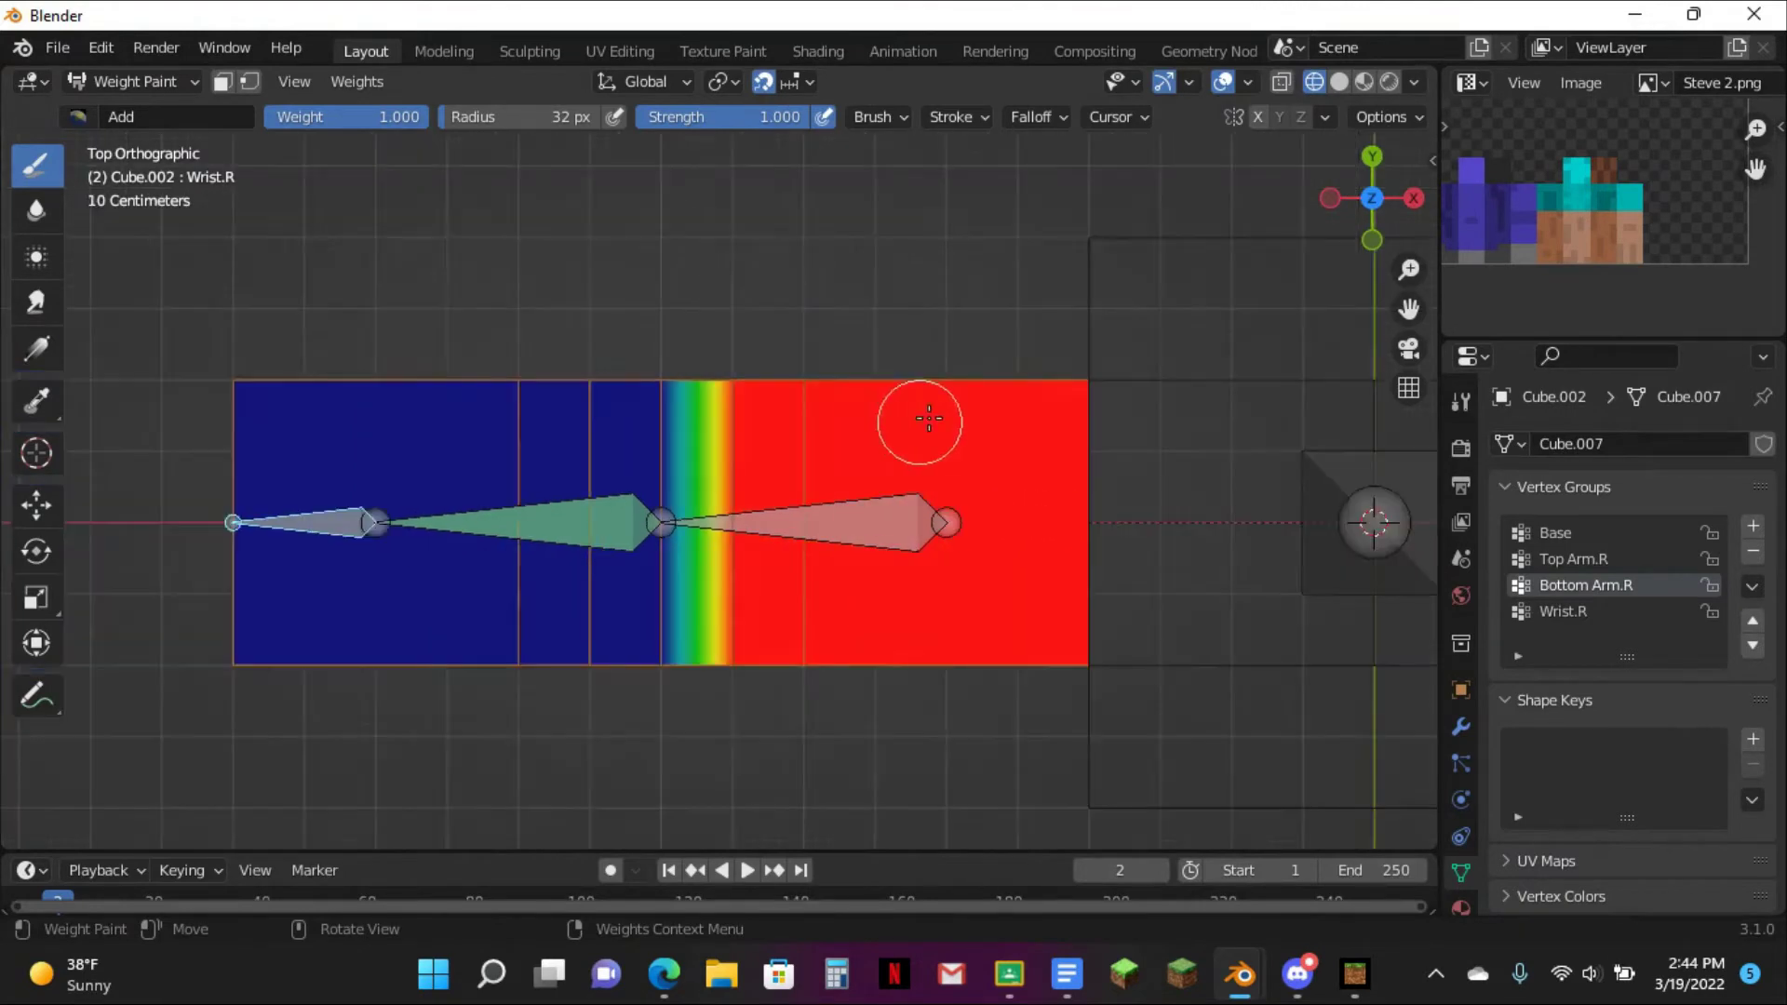
# - Complete the Bottom Arm.R weights on the back face's shoulder half and inspect the arm from all around
pyautogui.click(1368, 155)
pyautogui.moveTo(354, 642)
pyautogui.mouseDown()
pyautogui.moveTo(712, 646)
pyautogui.moveTo(417, 637)
pyautogui.mouseUp()
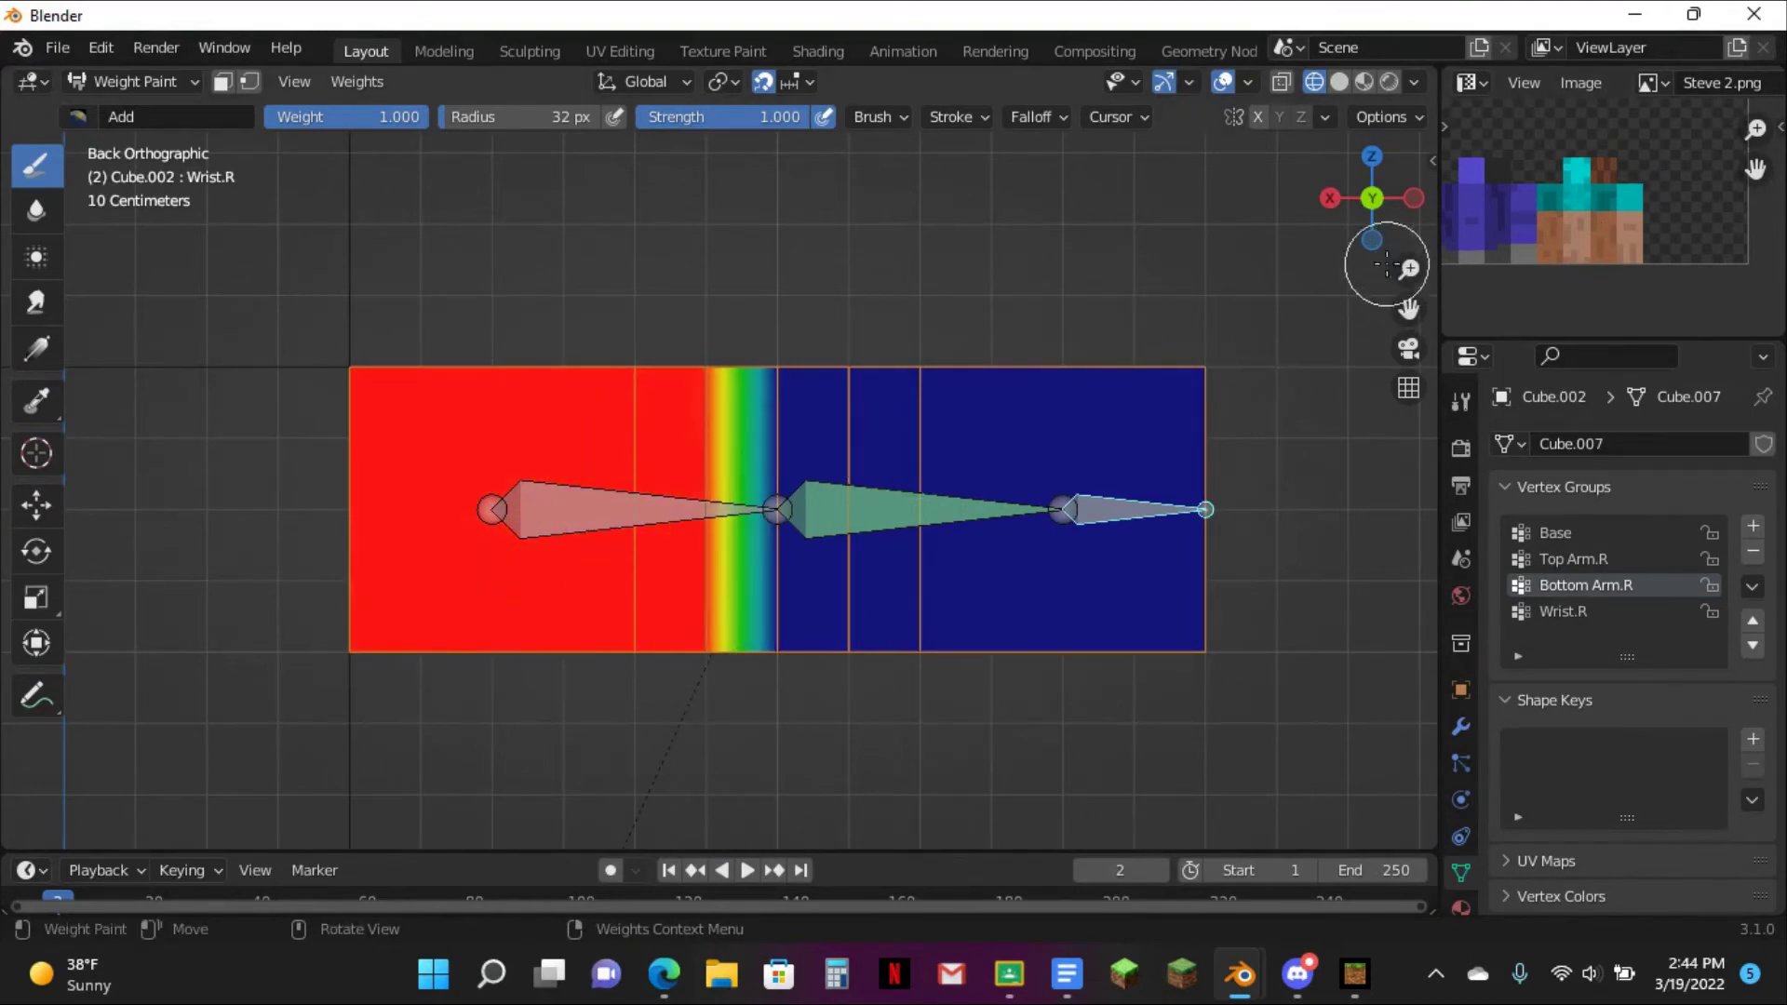
pyautogui.moveTo(1369, 264); pyautogui.dragTo(971, 392)
pyautogui.moveTo(972, 392)
pyautogui.mouseDown(button='middle')
pyautogui.moveTo(929, 490)
pyautogui.moveTo(1015, 535)
pyautogui.mouseUp(button='middle')
pyautogui.moveTo(722, 377); pyautogui.dragTo(842, 419, button='middle')
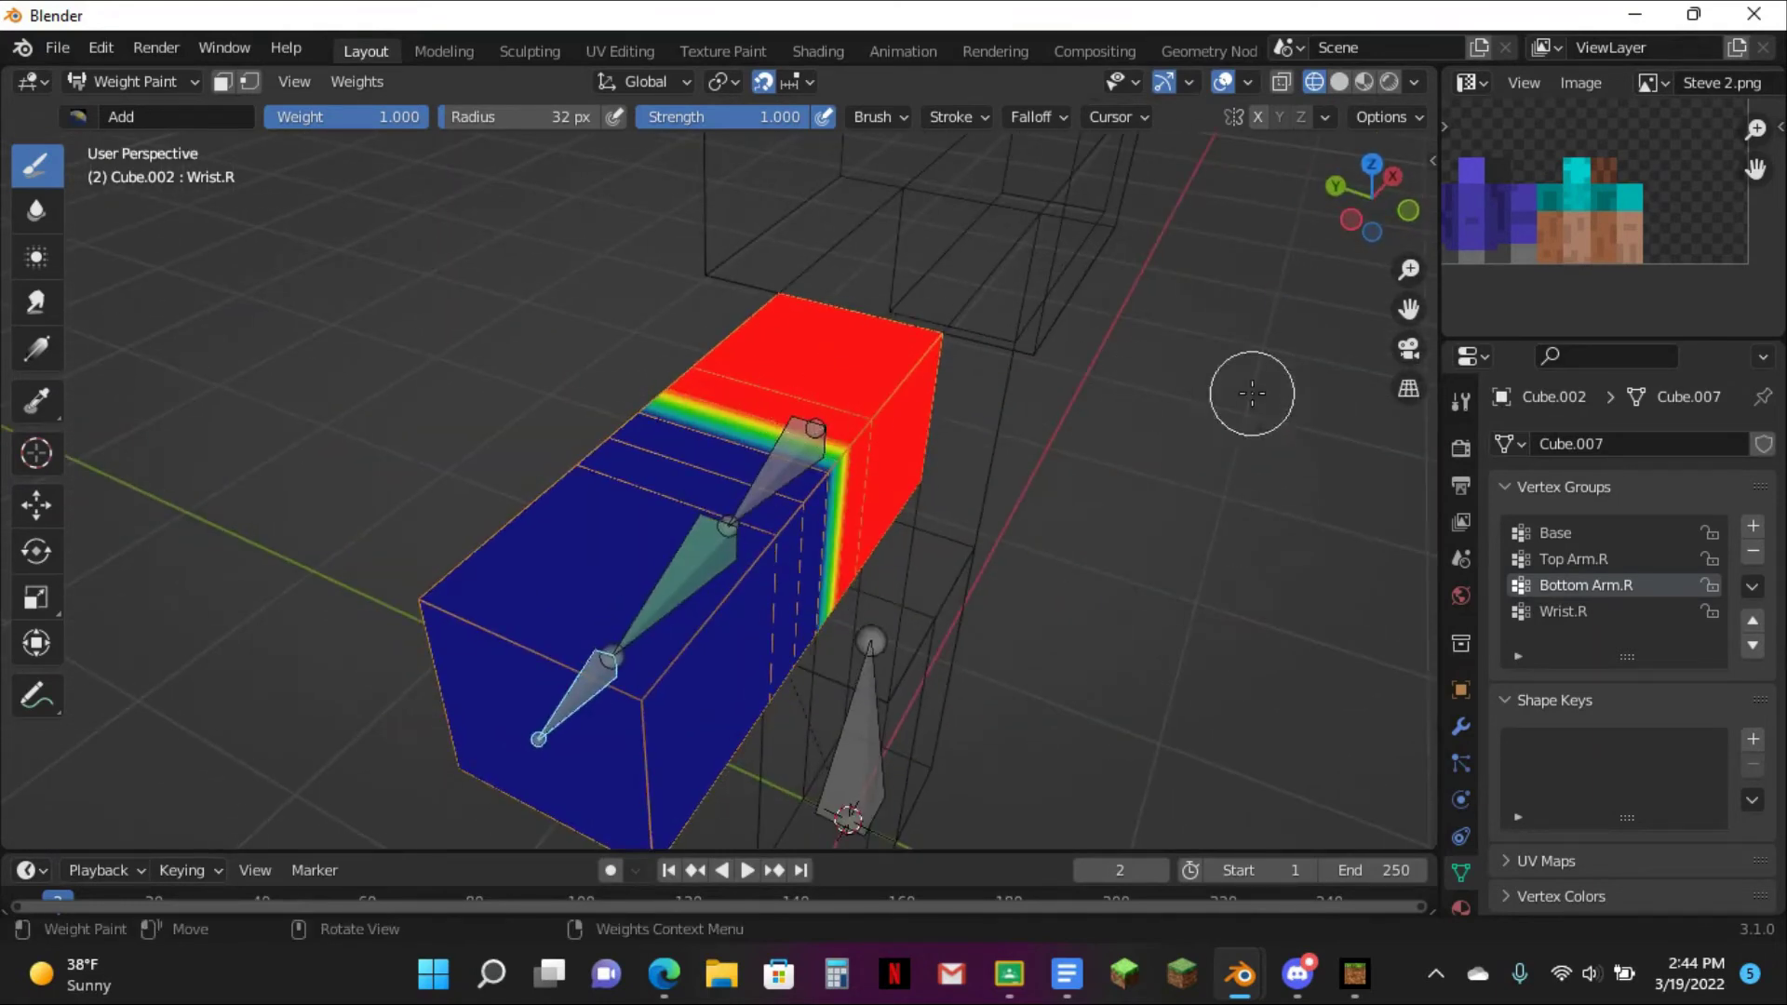
pyautogui.scroll(-3, 718, 491)
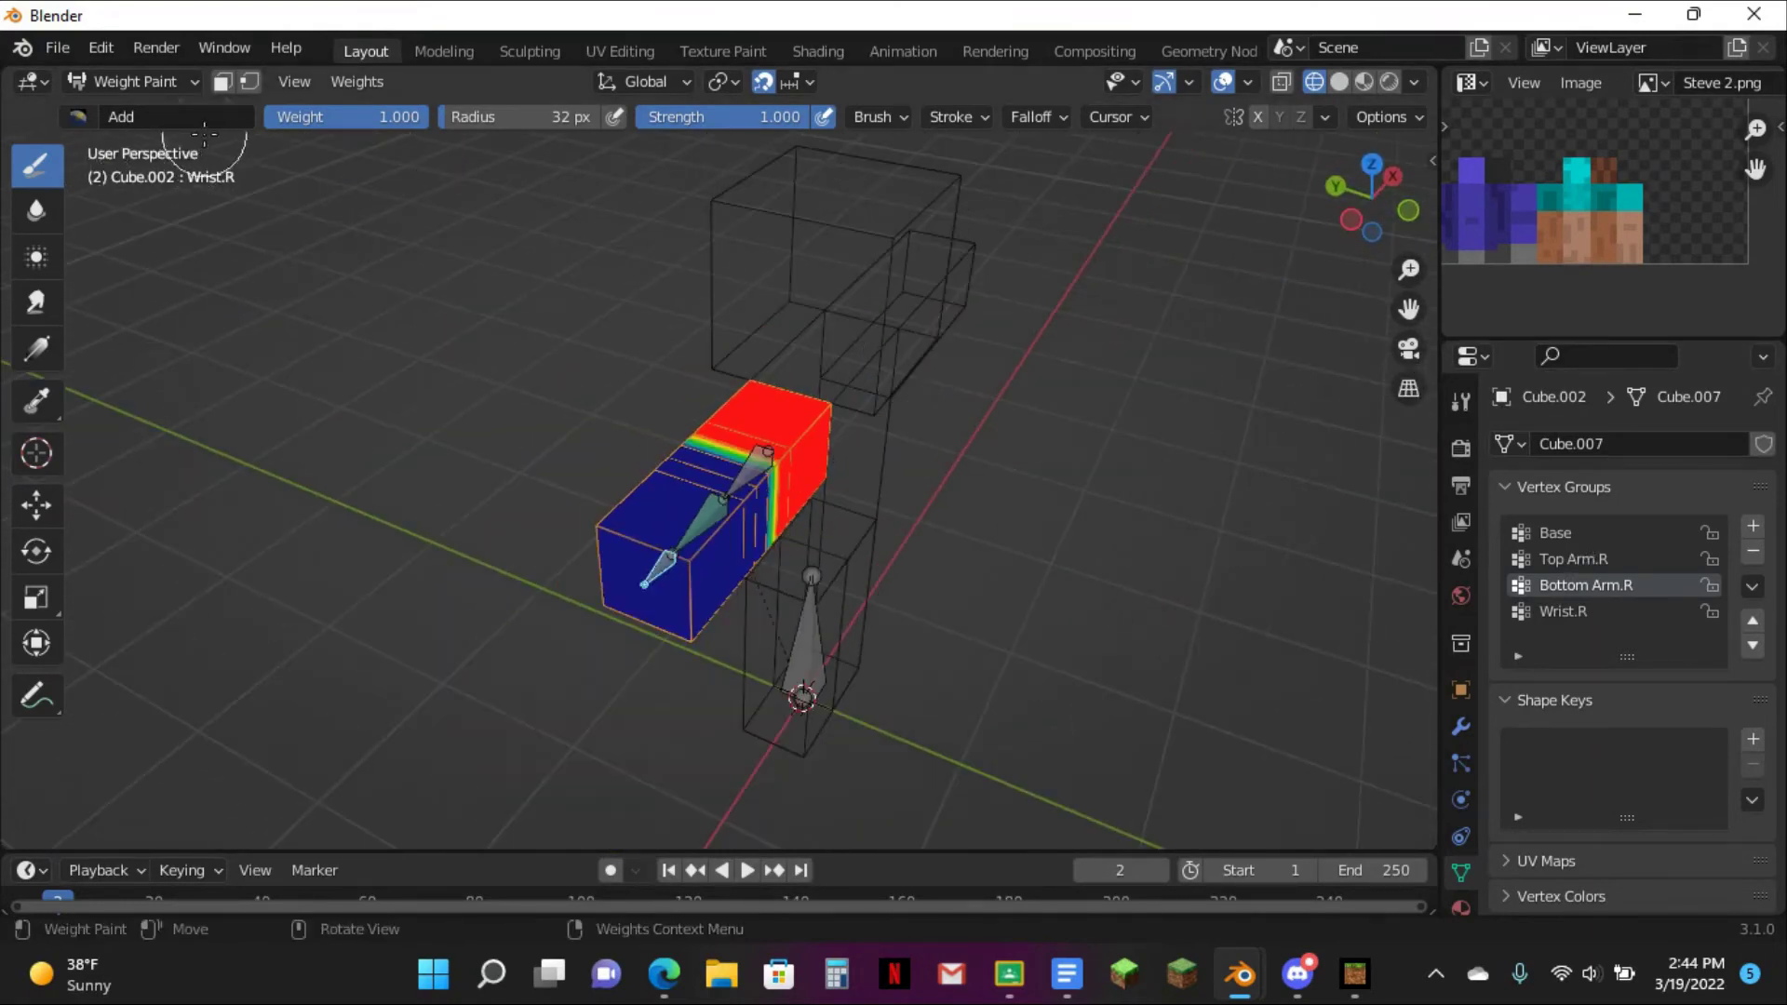
# - Return to Object Mode, select the armature and show the character in Material Preview shading
pyautogui.click(129, 82)
pyautogui.click(138, 104)
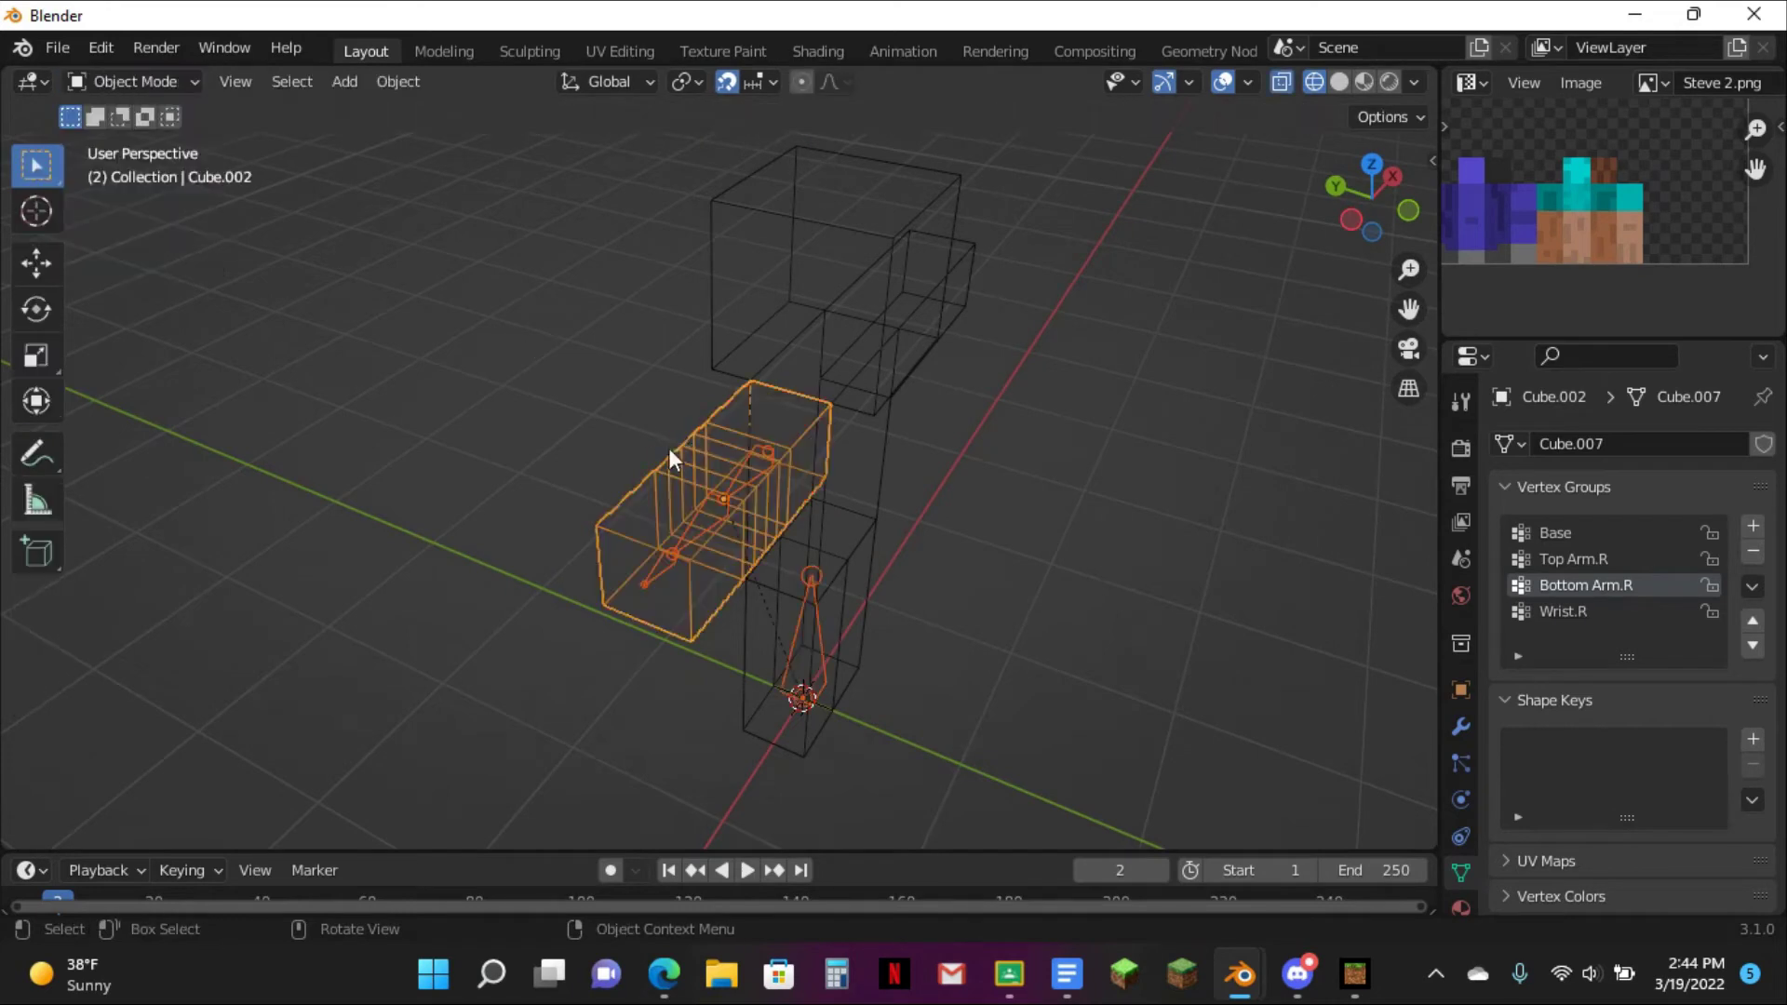
pyautogui.click(725, 521)
pyautogui.click(1362, 83)
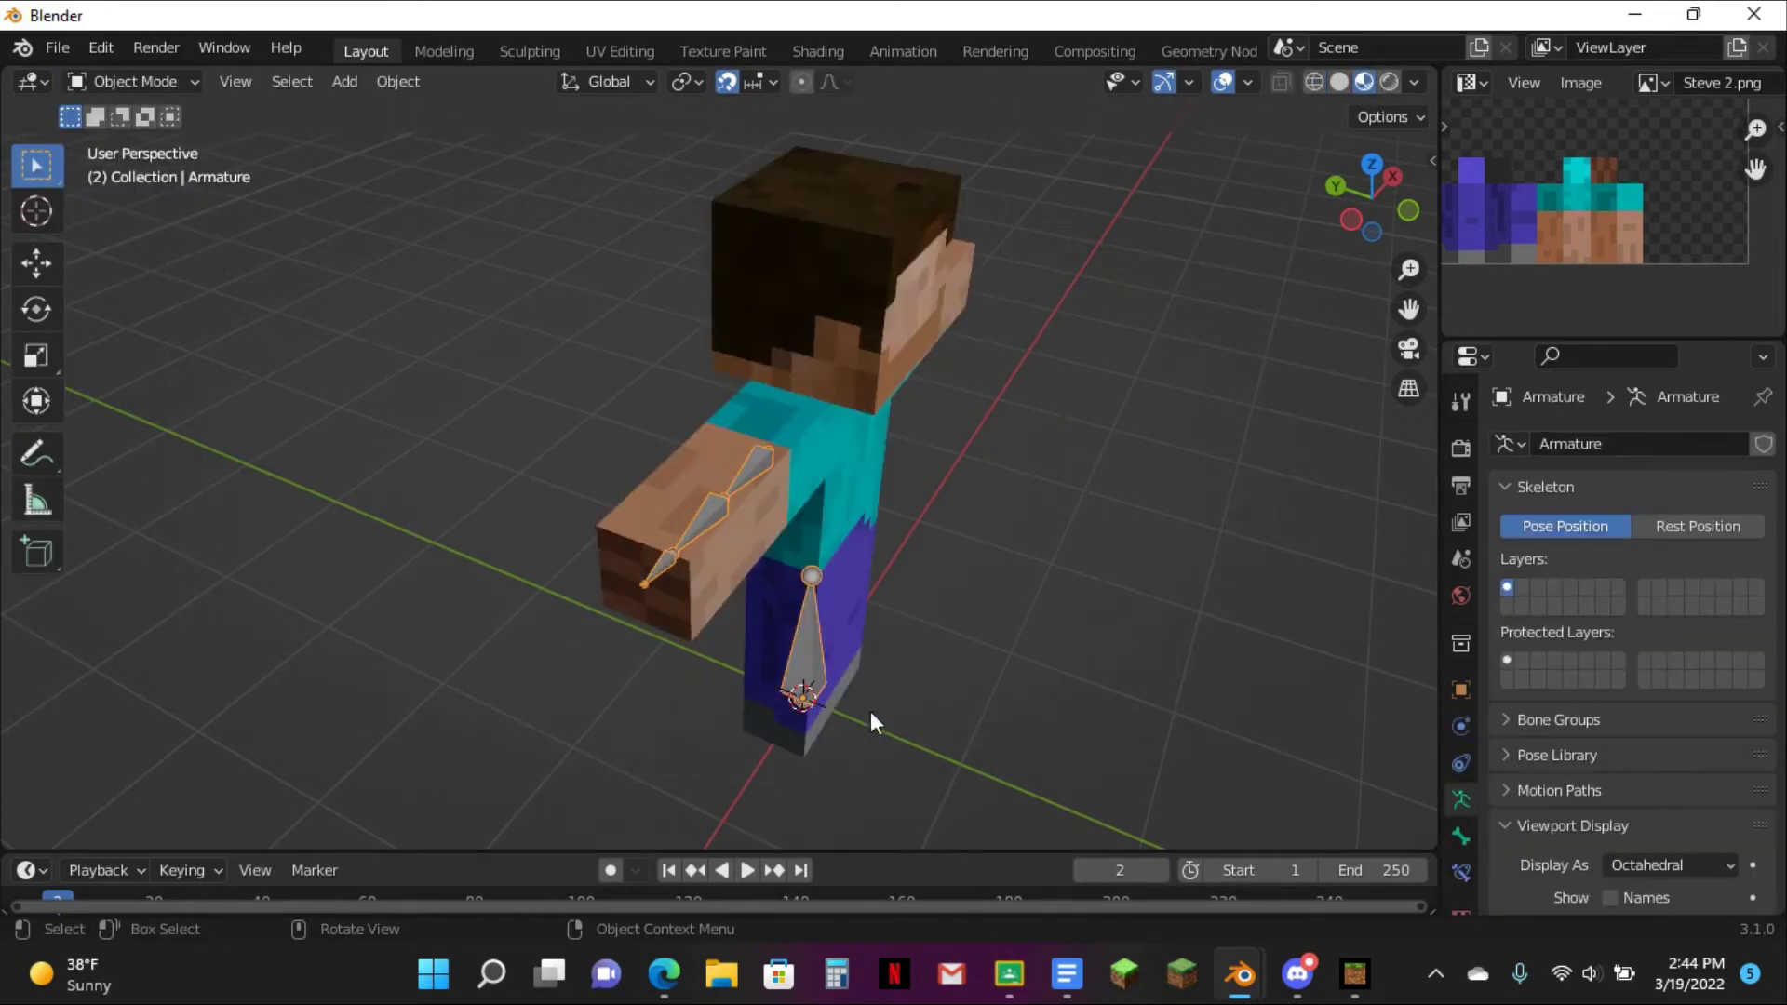
# - Test the arm's deformation in Pose Mode by rotating Bottom Arm.R a quarter turn toward the character's front in top view, and undo the rotation
pyautogui.click(1369, 166)
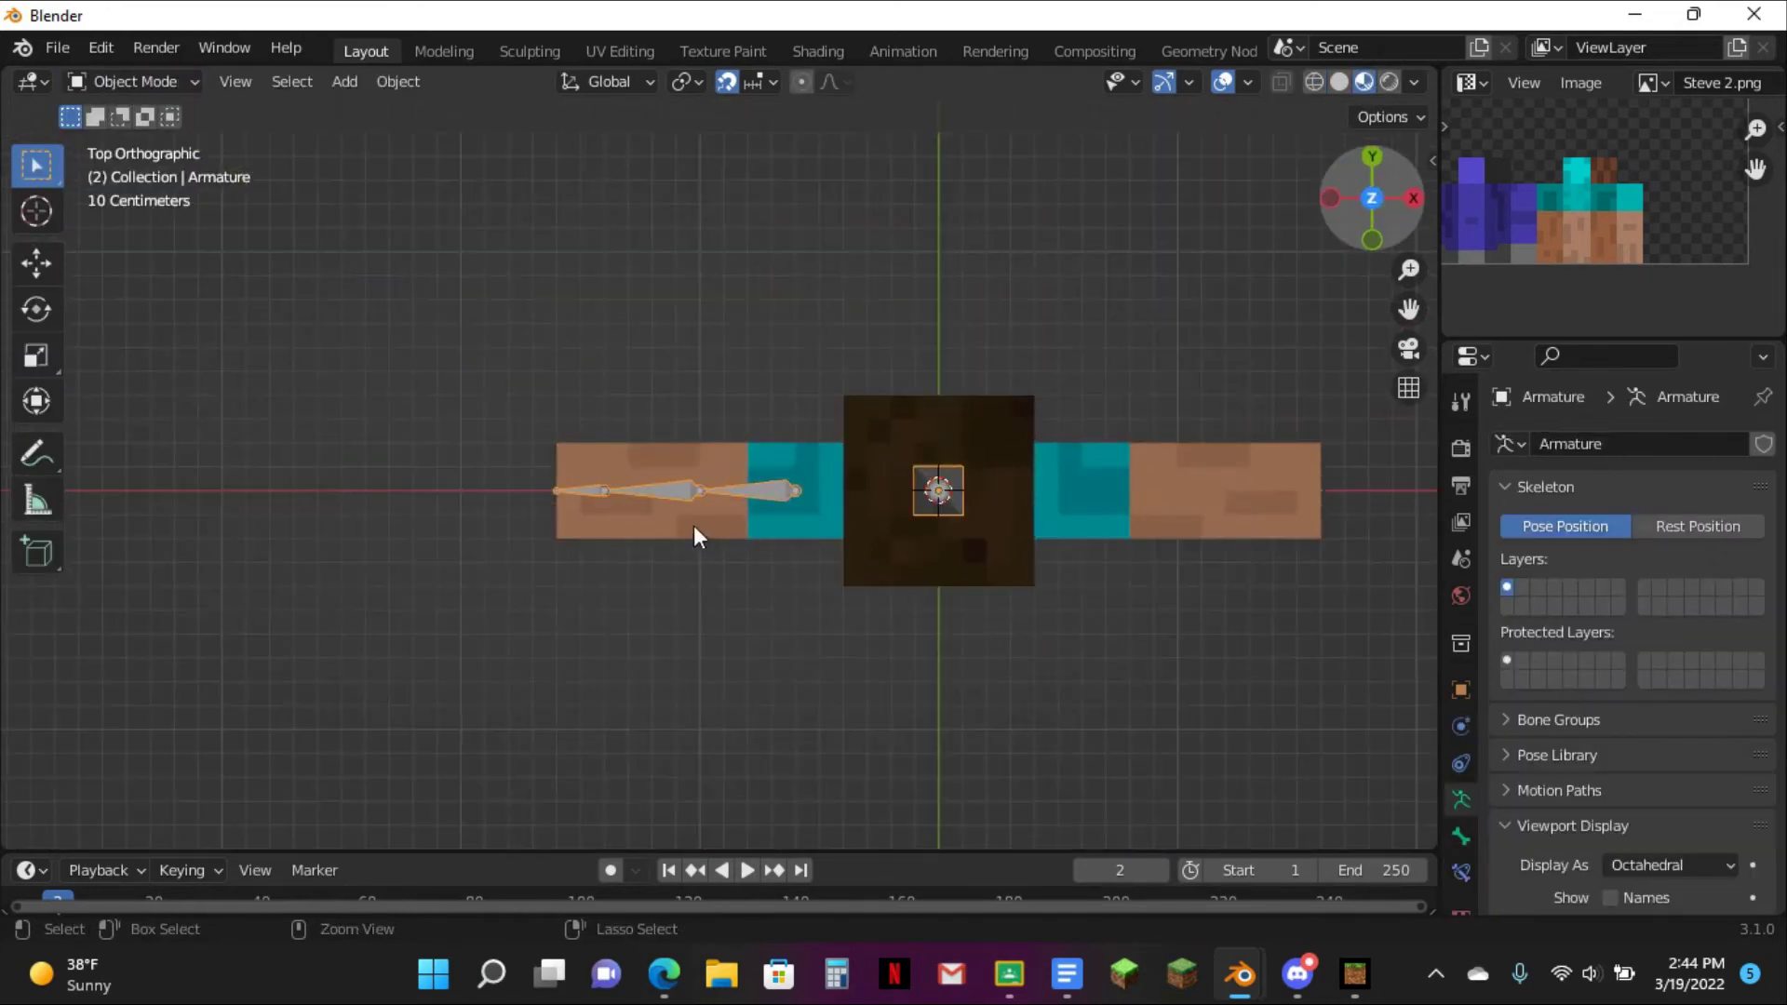
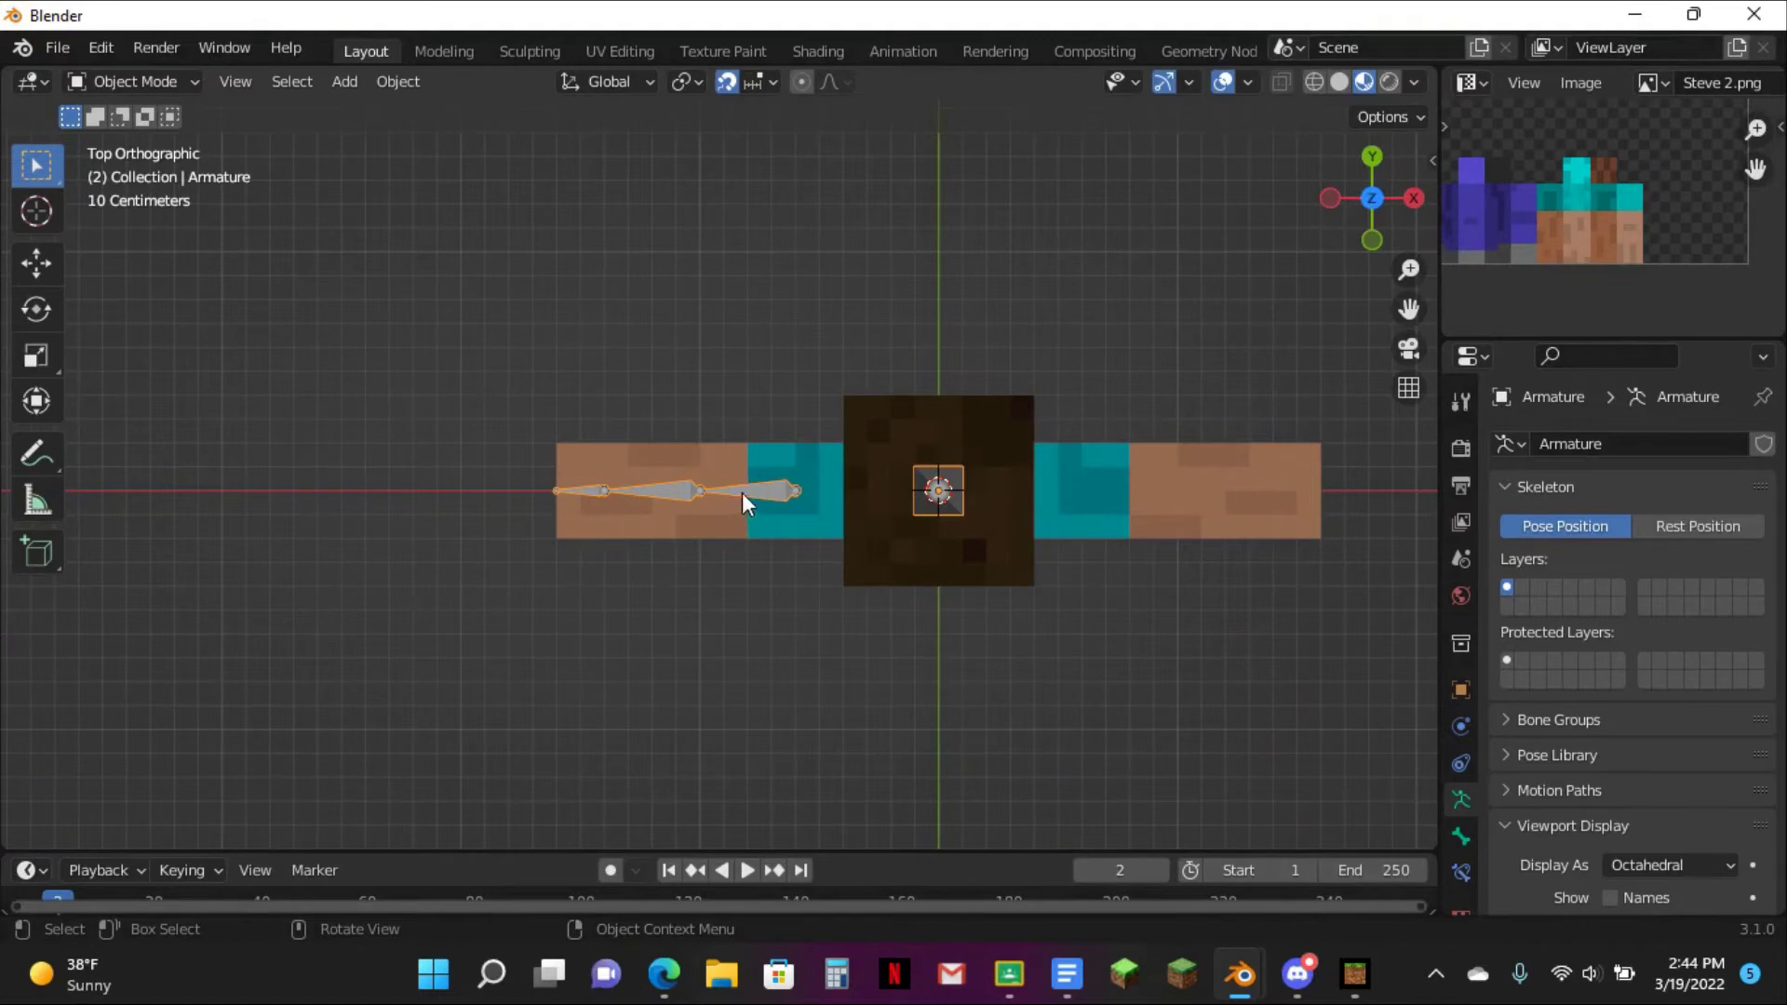
pyautogui.hotkey('ctrl', 'Tab')
pyautogui.scroll(5, 741, 494)
pyautogui.click(600, 517)
pyautogui.click(600, 517)
pyautogui.press('r')
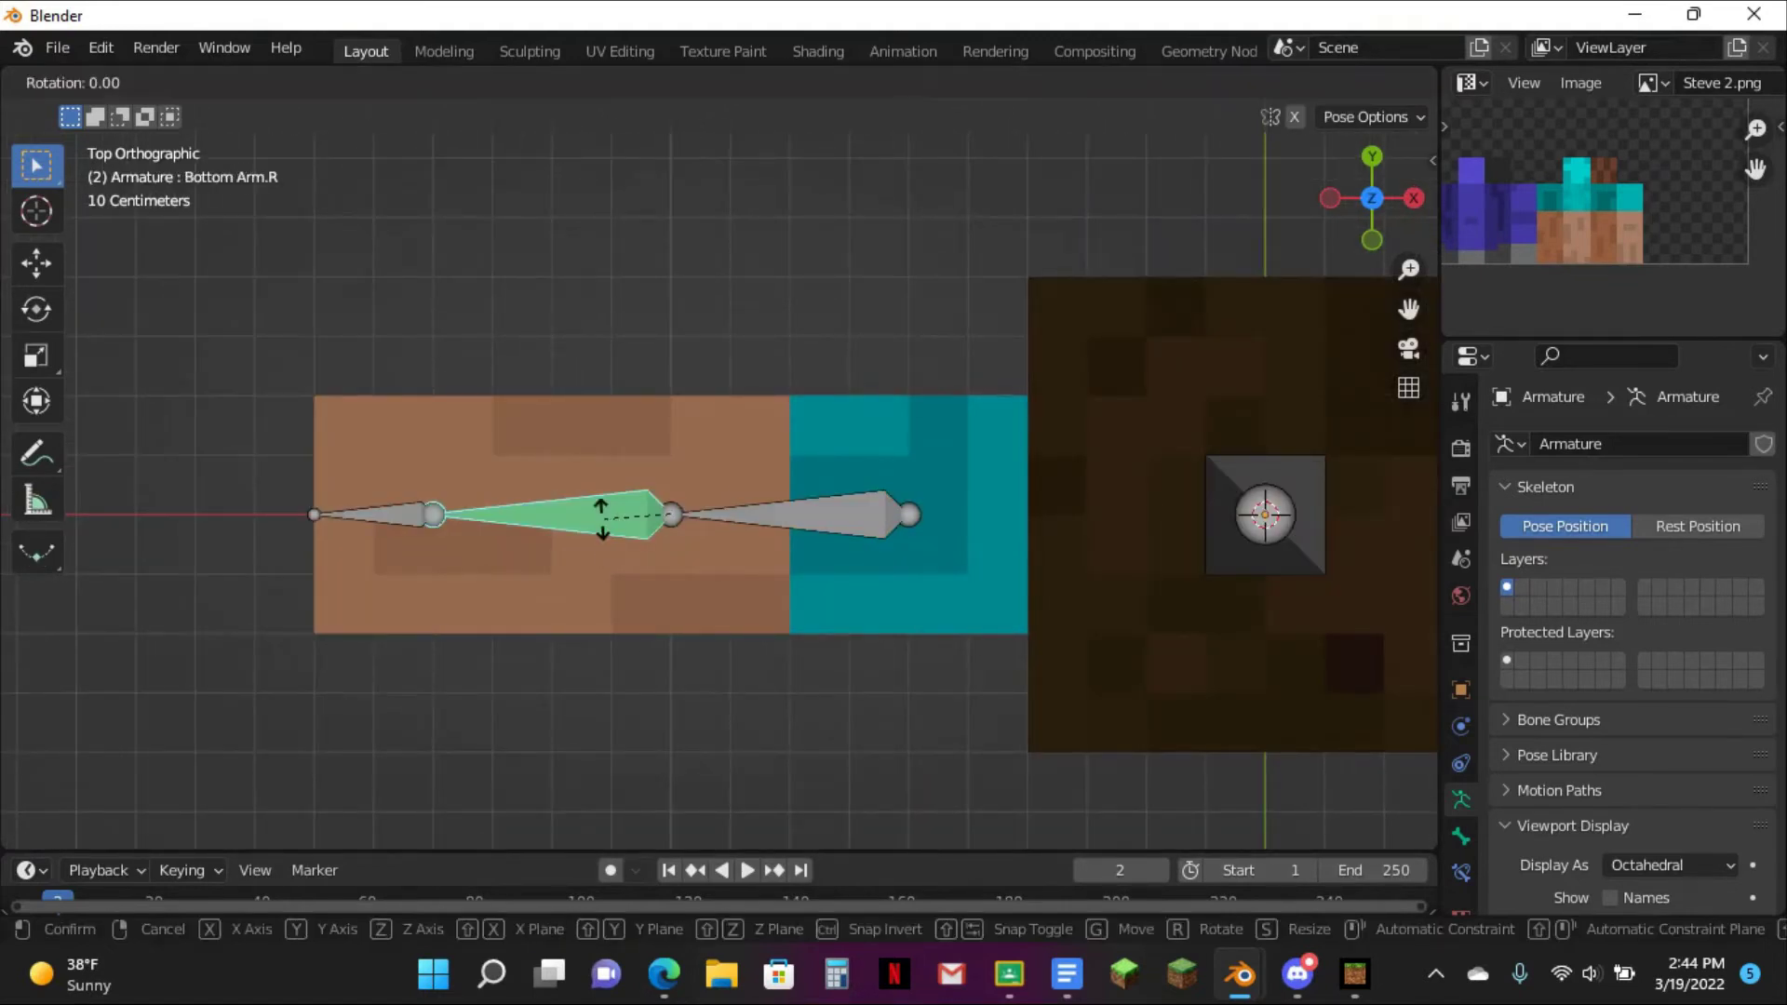
pyautogui.press('-')
pyautogui.press('Return')
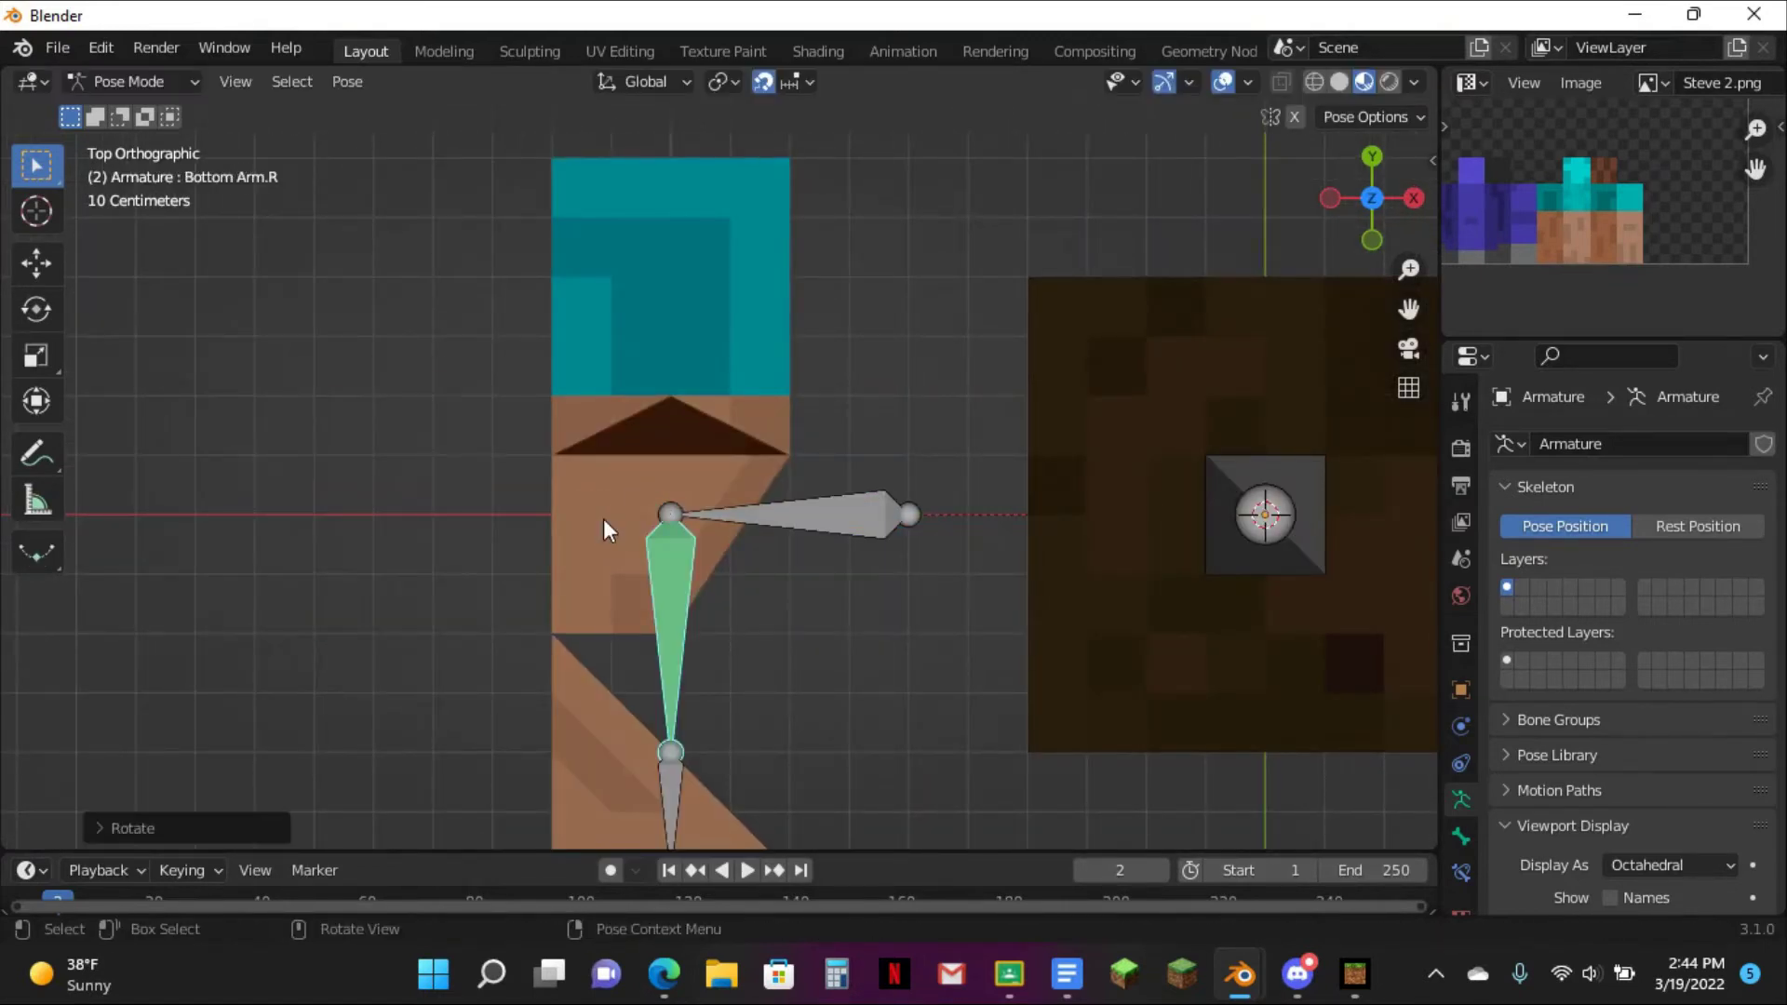
pyautogui.scroll(-3, 628, 523)
pyautogui.moveTo(736, 503); pyautogui.dragTo(804, 396, button='middle')
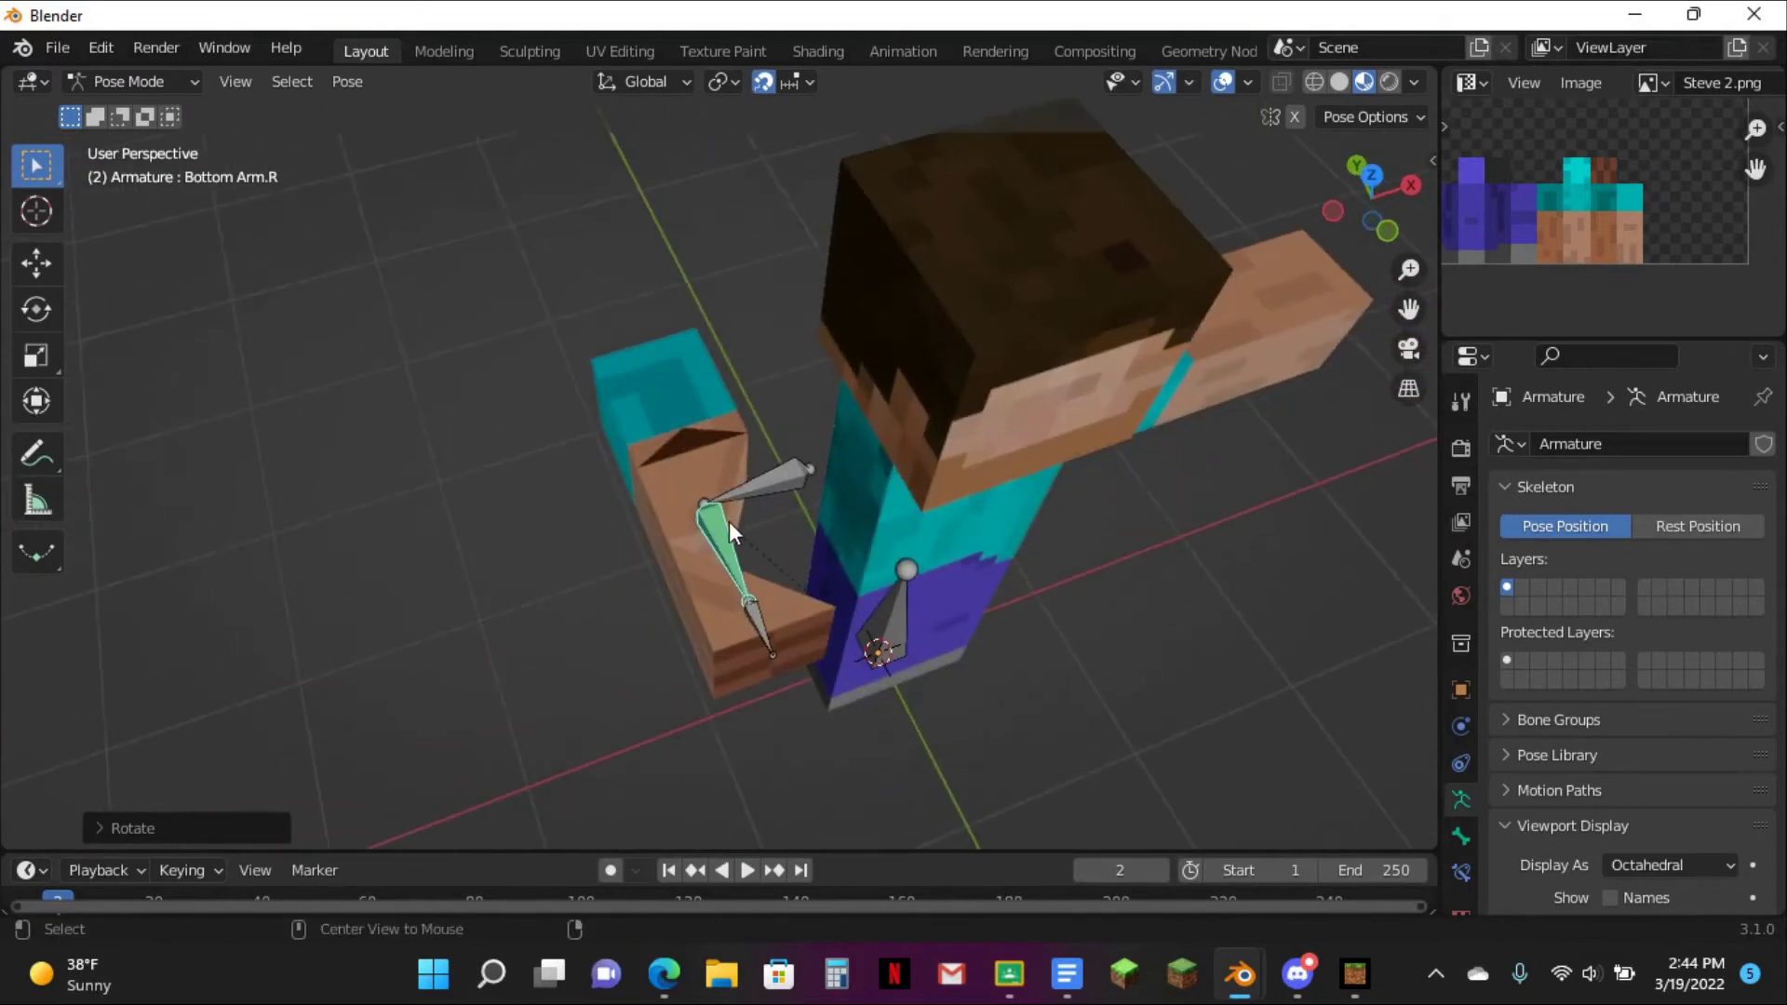
pyautogui.hotkey('ctrl', 'z')
# - Leave Pose Mode, select the right arm mesh and put it into Weight Paint mode with wireframe shading
pyautogui.scroll(3, 731, 517)
pyautogui.hotkey('ctrl', 'Tab')
pyautogui.click(789, 394)
pyautogui.press('Tab')
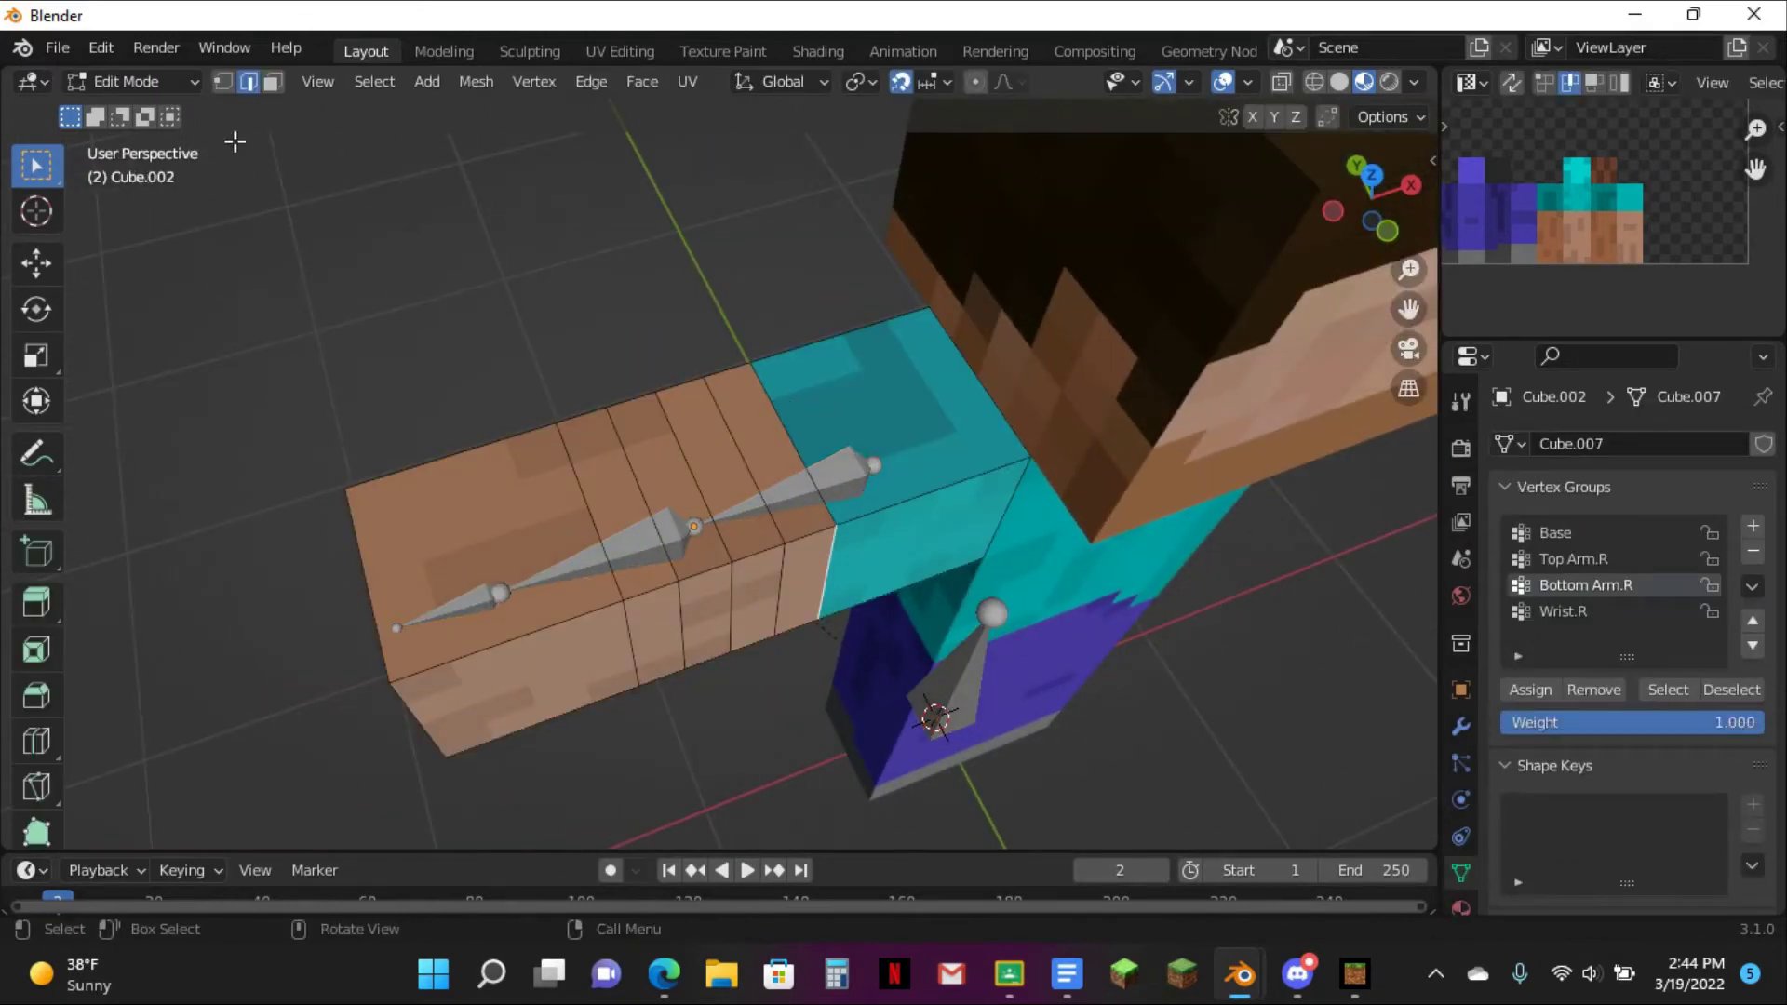
pyautogui.click(175, 80)
pyautogui.click(181, 222)
pyautogui.moveTo(1153, 568); pyautogui.dragTo(1050, 174, button='middle')
pyautogui.click(1315, 83)
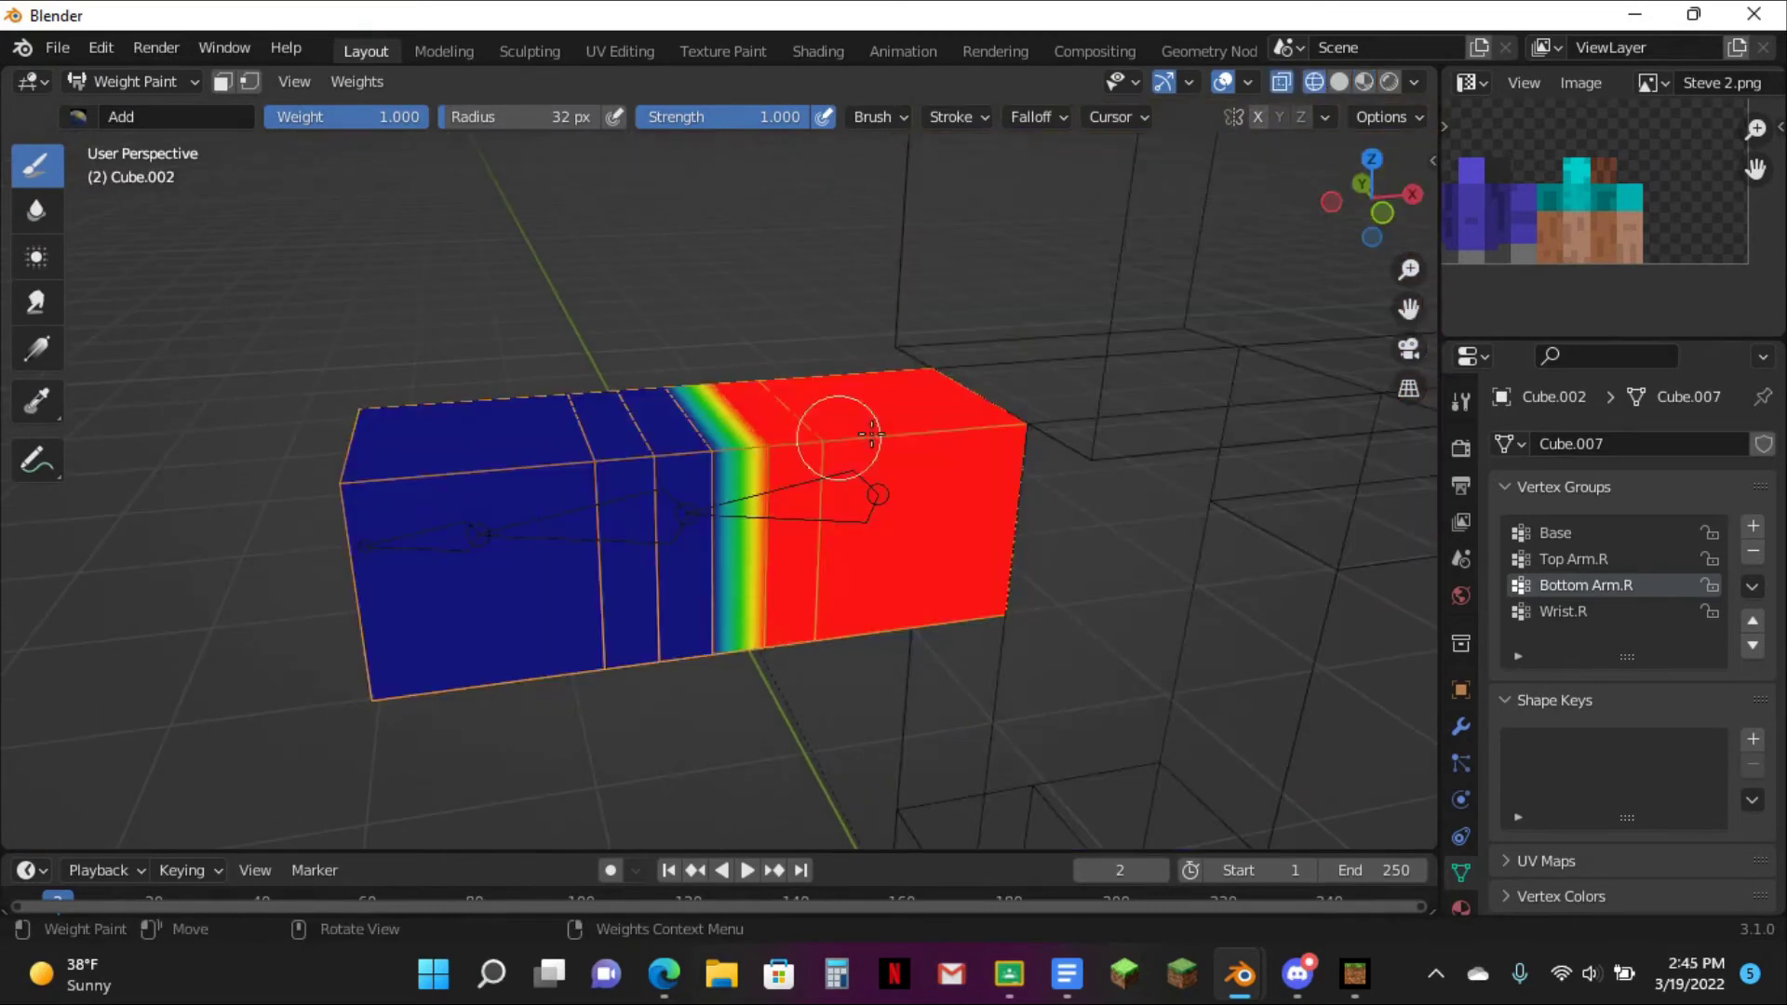
# - Inspect the arm's Top Arm.R and Wrist.R vertex group weights, using the front view
pyautogui.moveTo(1028, 353); pyautogui.dragTo(970, 260, button='middle')
pyautogui.click(1373, 201)
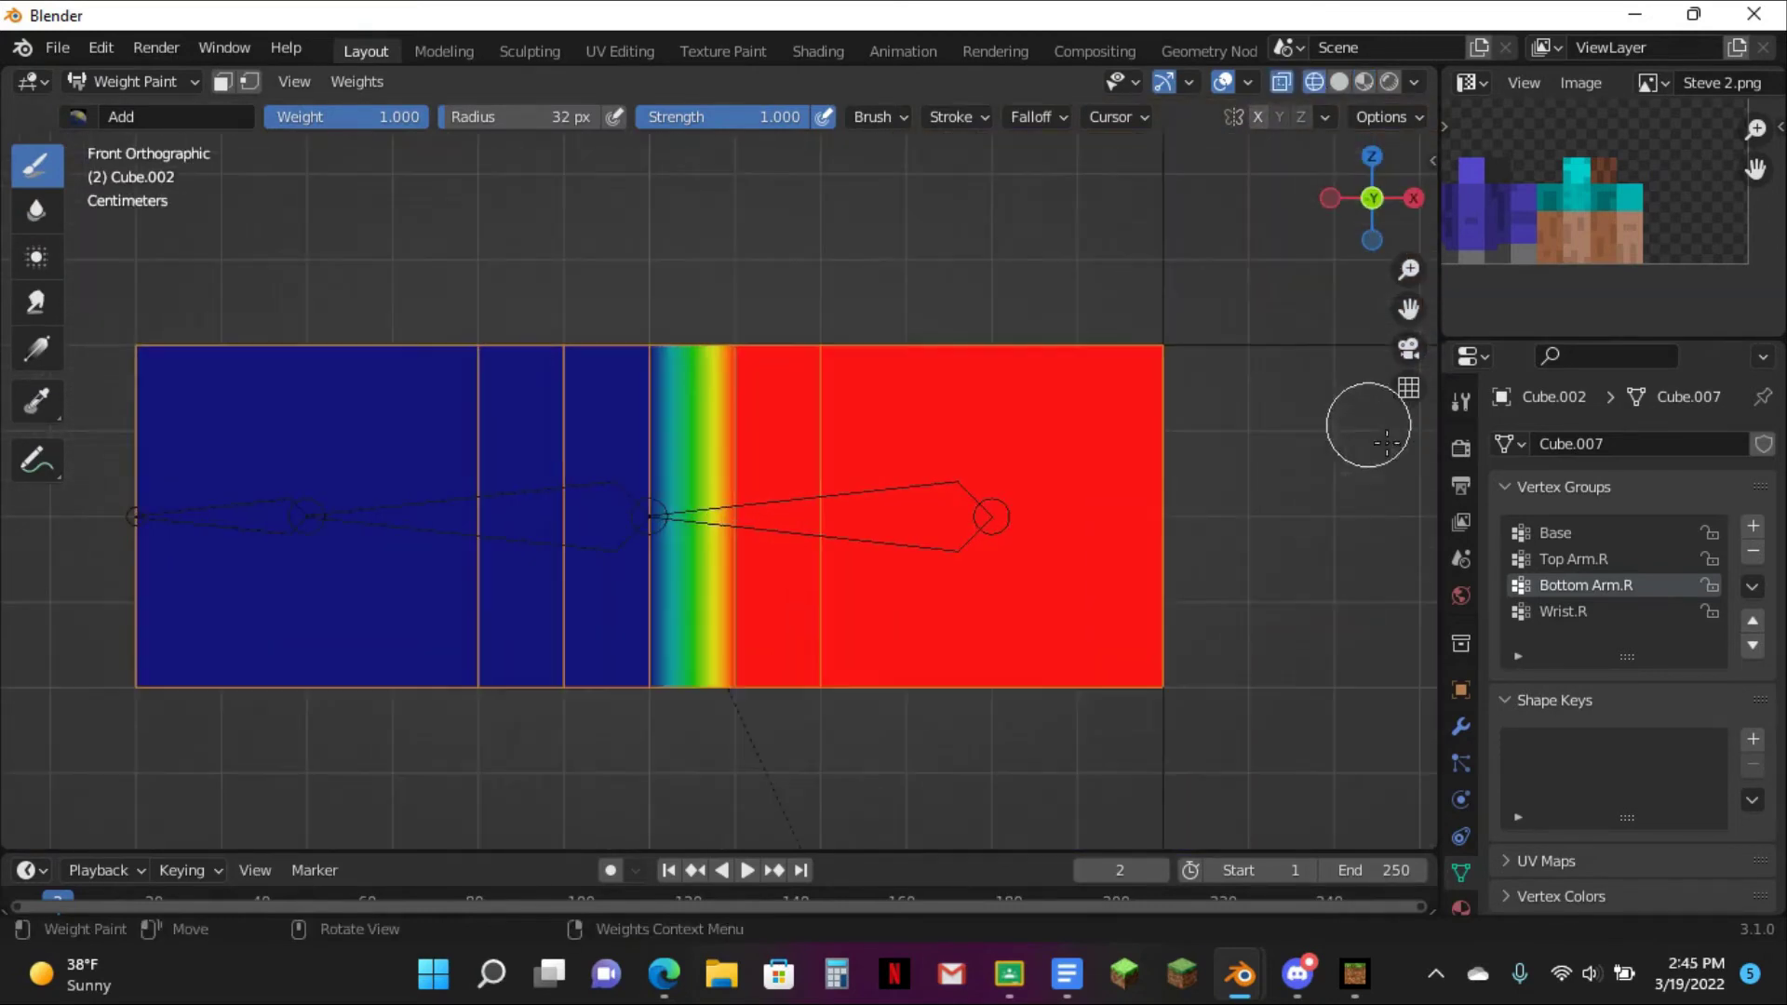
pyautogui.click(1577, 559)
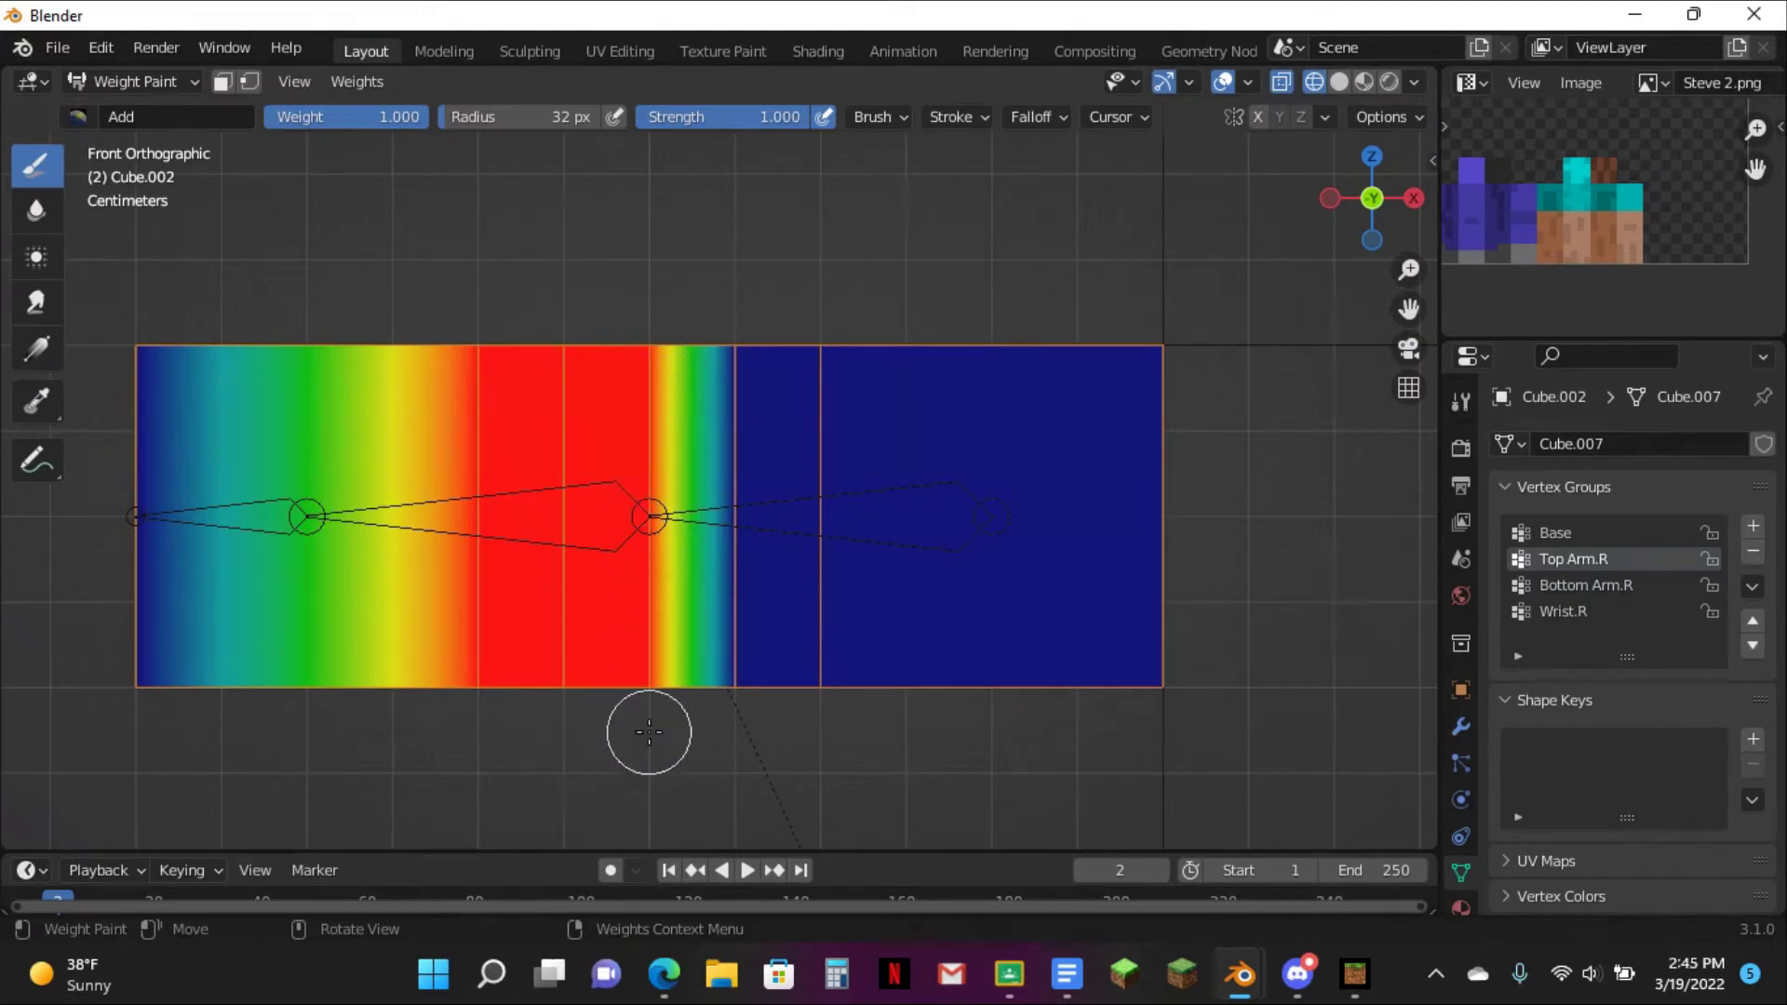
pyautogui.click(1560, 611)
# - Leave weight painting, select the armature in Pose Mode and rotate the Bottom Arm.R bone to bend the arm
pyautogui.moveTo(630, 360)
pyautogui.mouseDown(button='middle')
pyautogui.moveTo(678, 507)
pyautogui.moveTo(599, 546)
pyautogui.mouseUp(button='middle')
pyautogui.press('Tab')
pyautogui.click(99, 81)
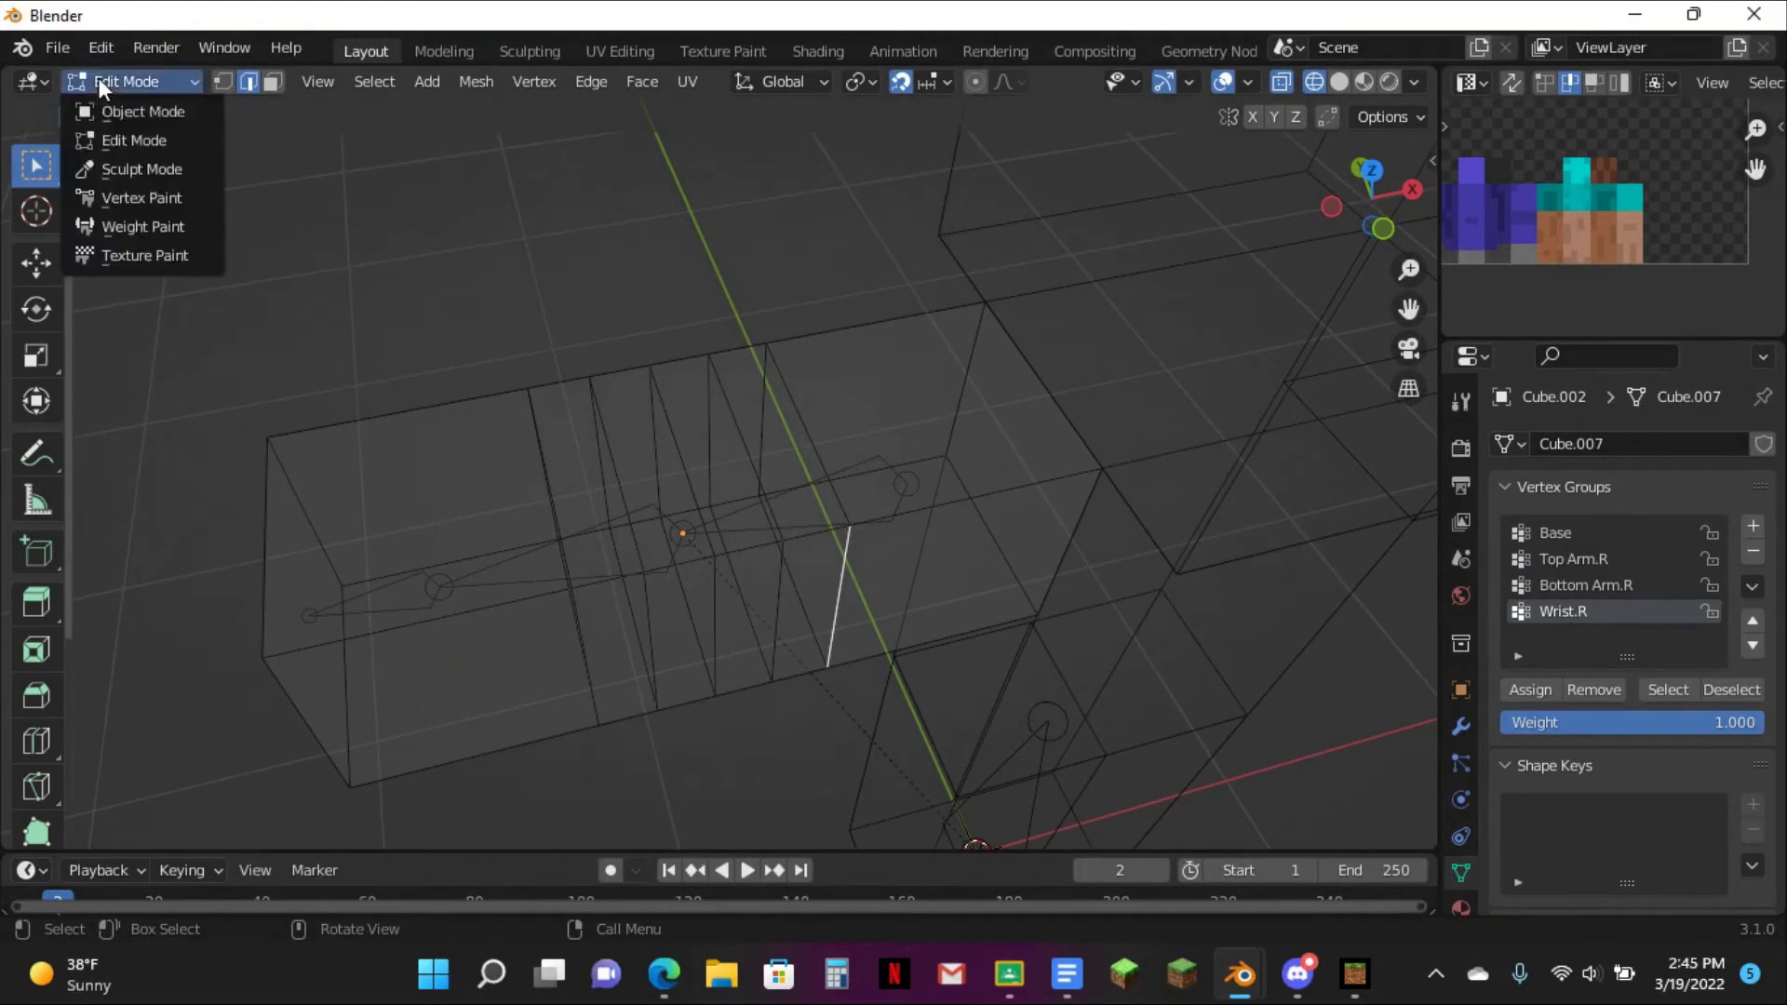
pyautogui.click(140, 108)
pyautogui.click(555, 579)
pyautogui.hotkey('ctrl', 'Tab')
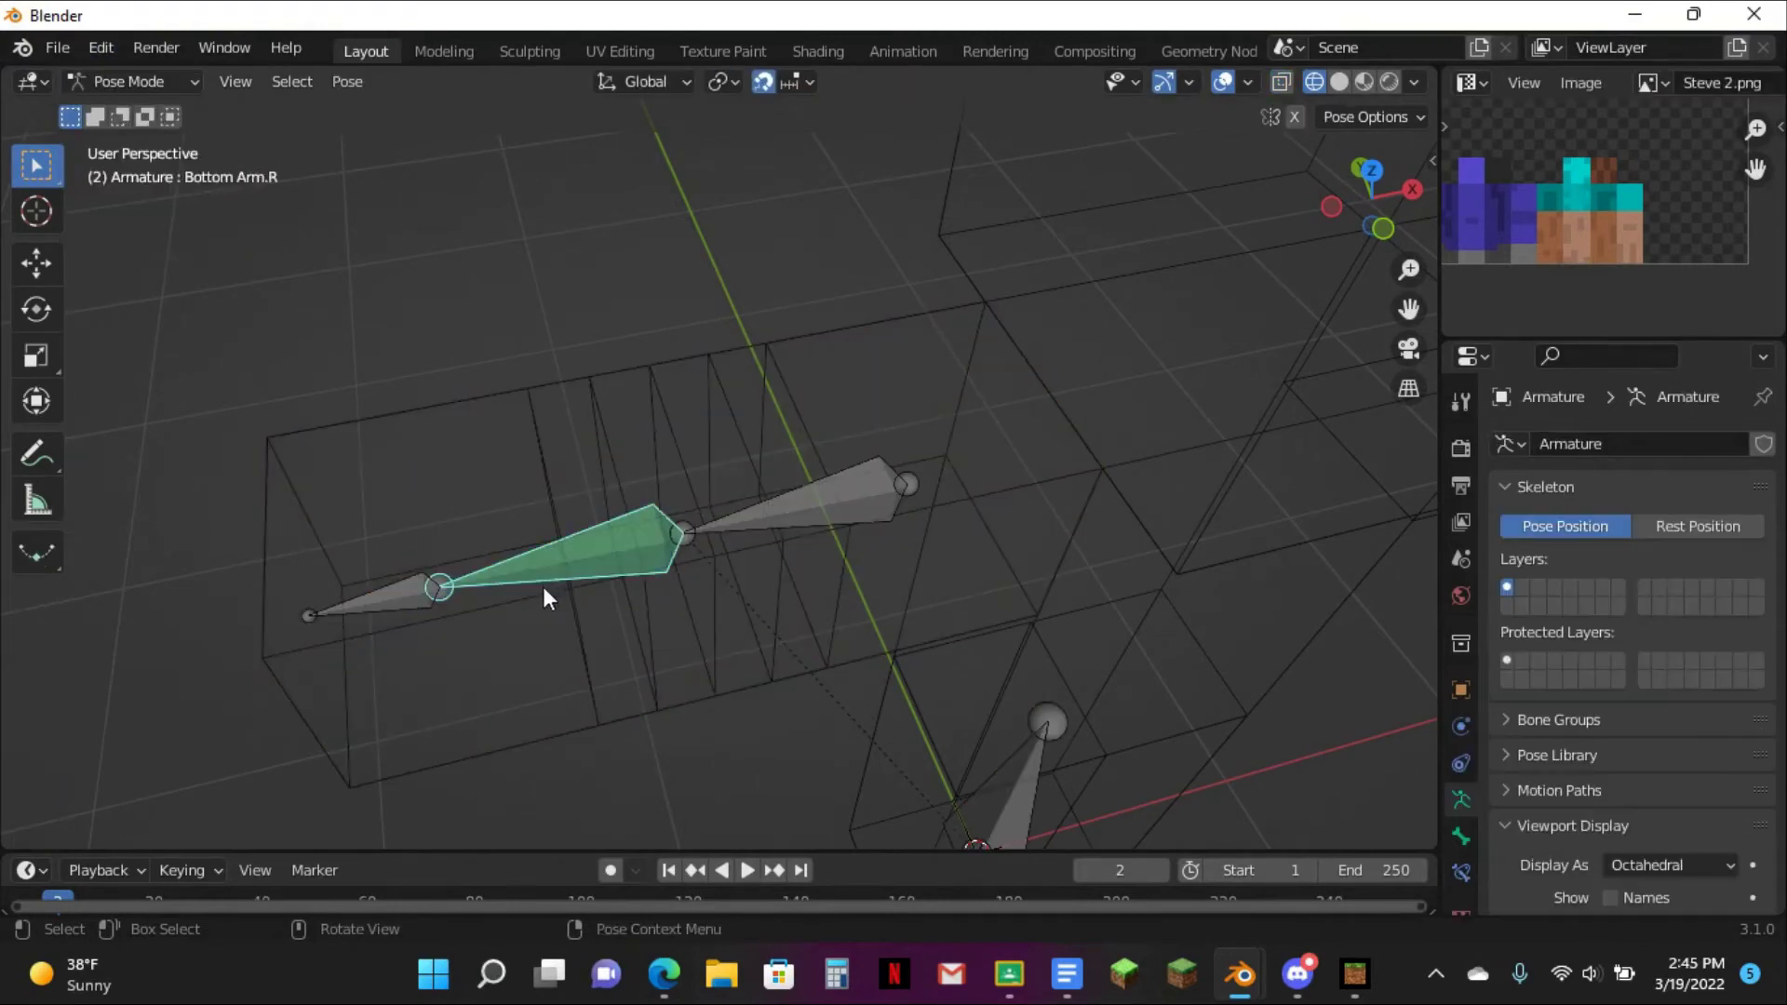
pyautogui.press('r')
pyautogui.click(899, 354)
# - Select the bent arm mesh and display its Bottom Arm.R vertex group weights in Weight Paint mode
pyautogui.hotkey('ctrl', 'Tab')
pyautogui.press('Tab')
pyautogui.hotkey('ctrl', 'Tab')
pyautogui.click(964, 321)
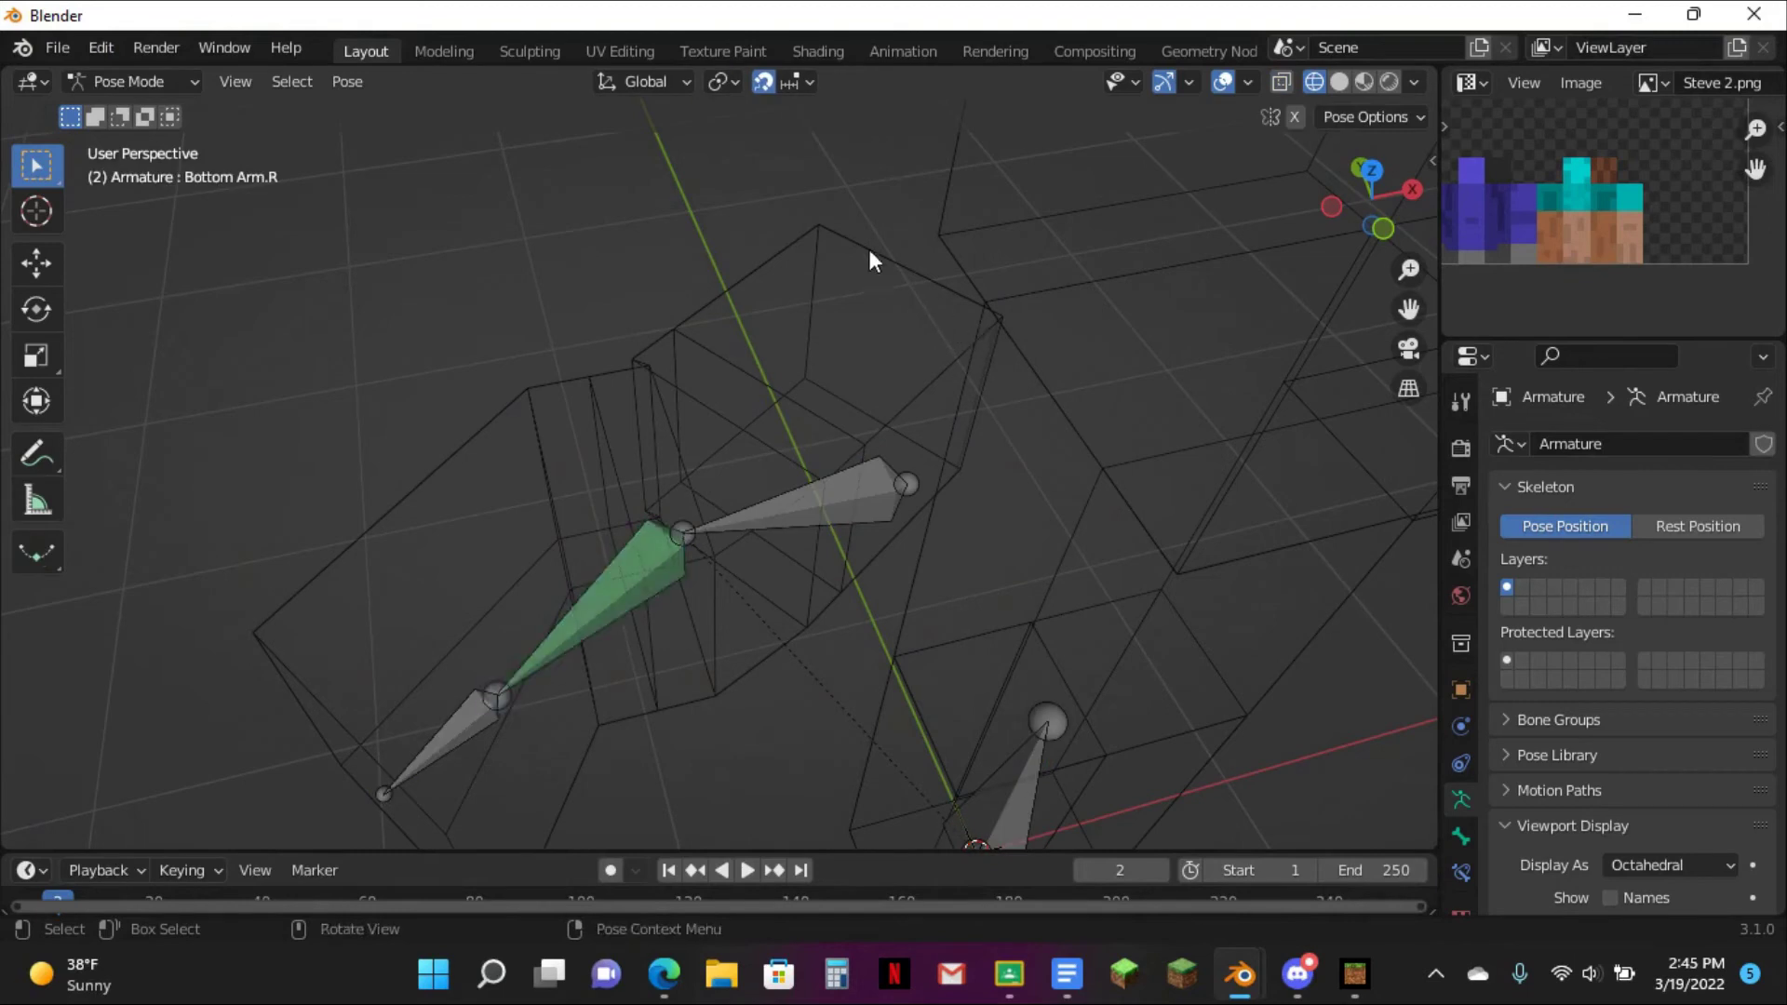
pyautogui.hotkey('ctrl', 'Tab')
pyautogui.click(833, 312)
pyautogui.press('Tab')
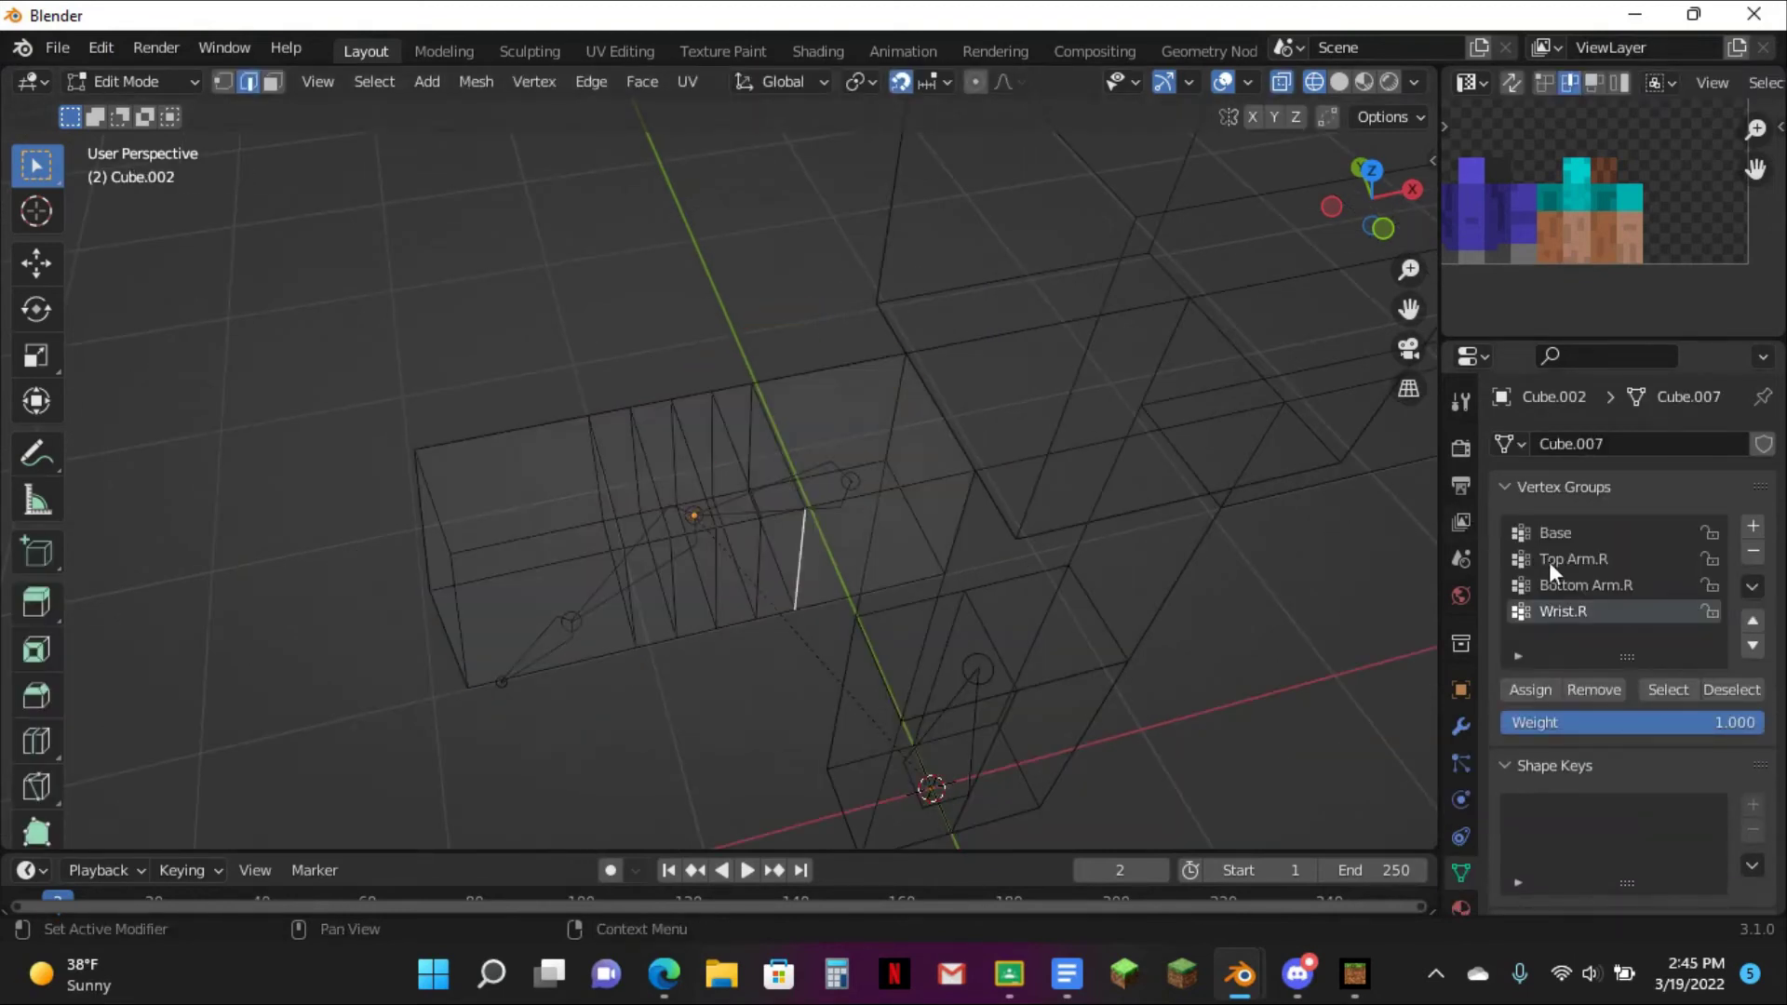
pyautogui.click(1553, 581)
pyautogui.click(126, 82)
pyautogui.click(172, 229)
# - Examine the Top Arm.R vertex group weights around all sides of the bent arm
pyautogui.moveTo(180, 239)
pyautogui.mouseDown(button='middle')
pyautogui.moveTo(507, 326)
pyautogui.moveTo(935, 343)
pyautogui.mouseUp(button='middle')
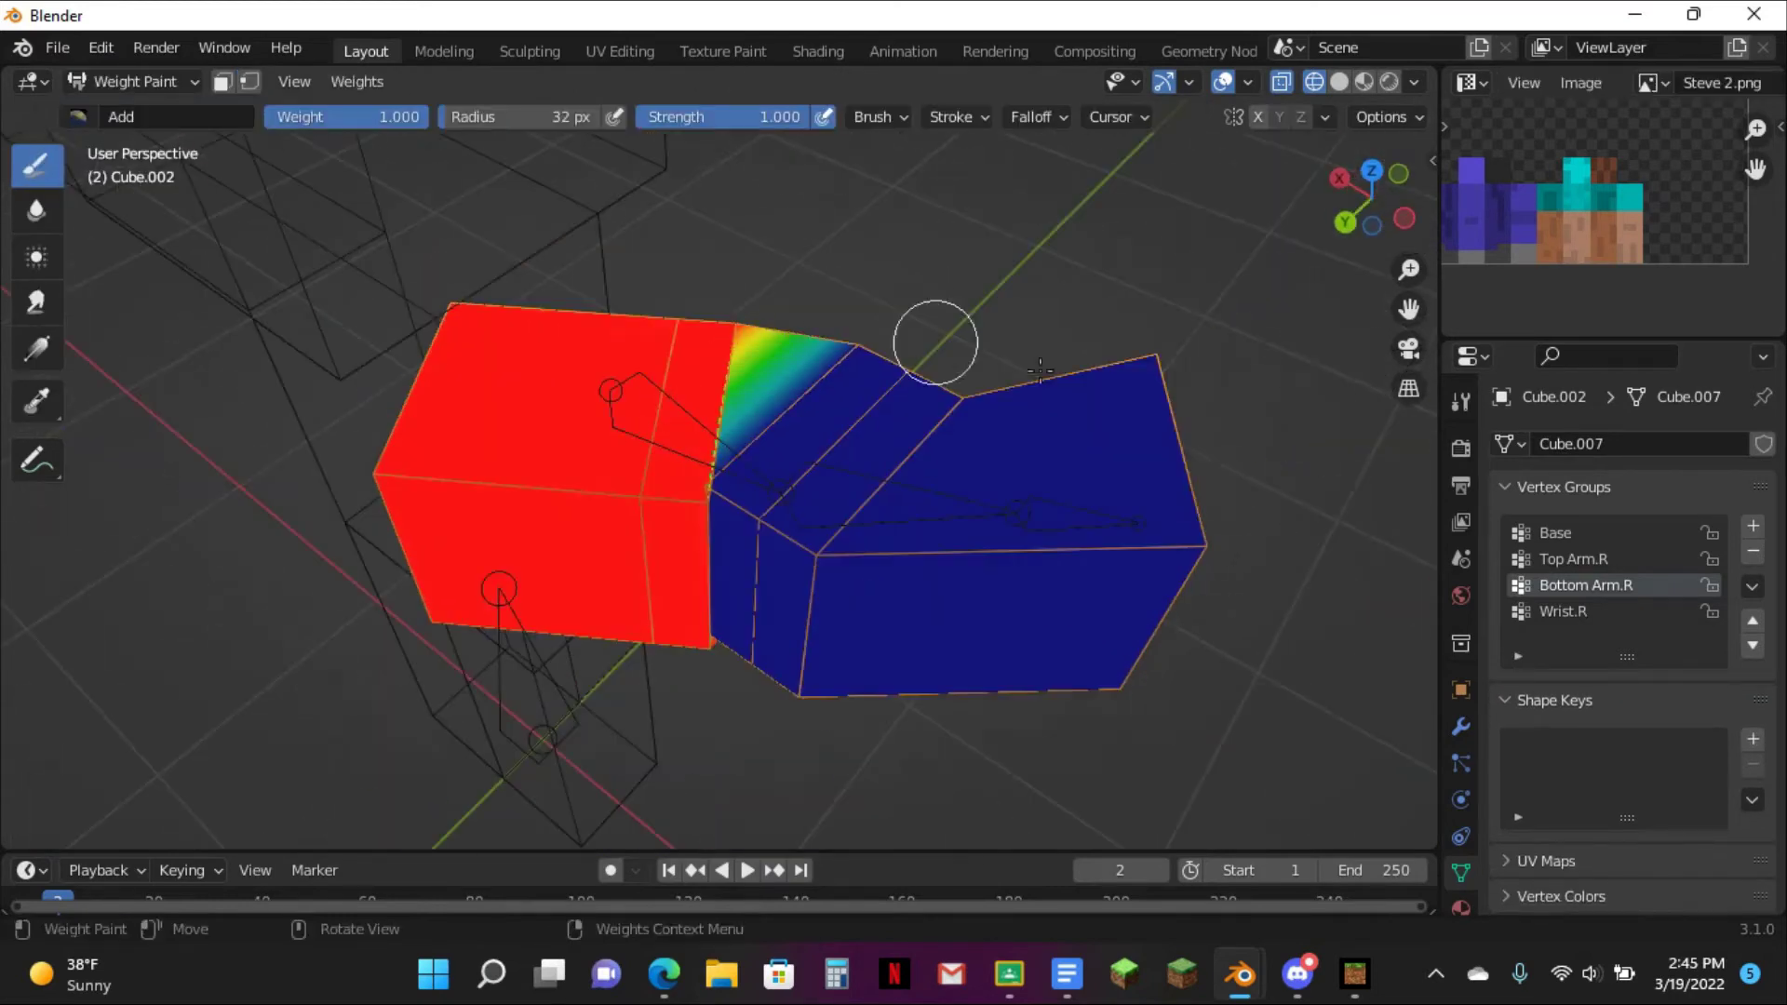
pyautogui.click(1574, 558)
pyautogui.moveTo(538, 387)
pyautogui.mouseDown(button='middle')
pyautogui.moveTo(719, 236)
pyautogui.moveTo(656, 650)
pyautogui.moveTo(632, 600)
pyautogui.mouseUp(button='middle')
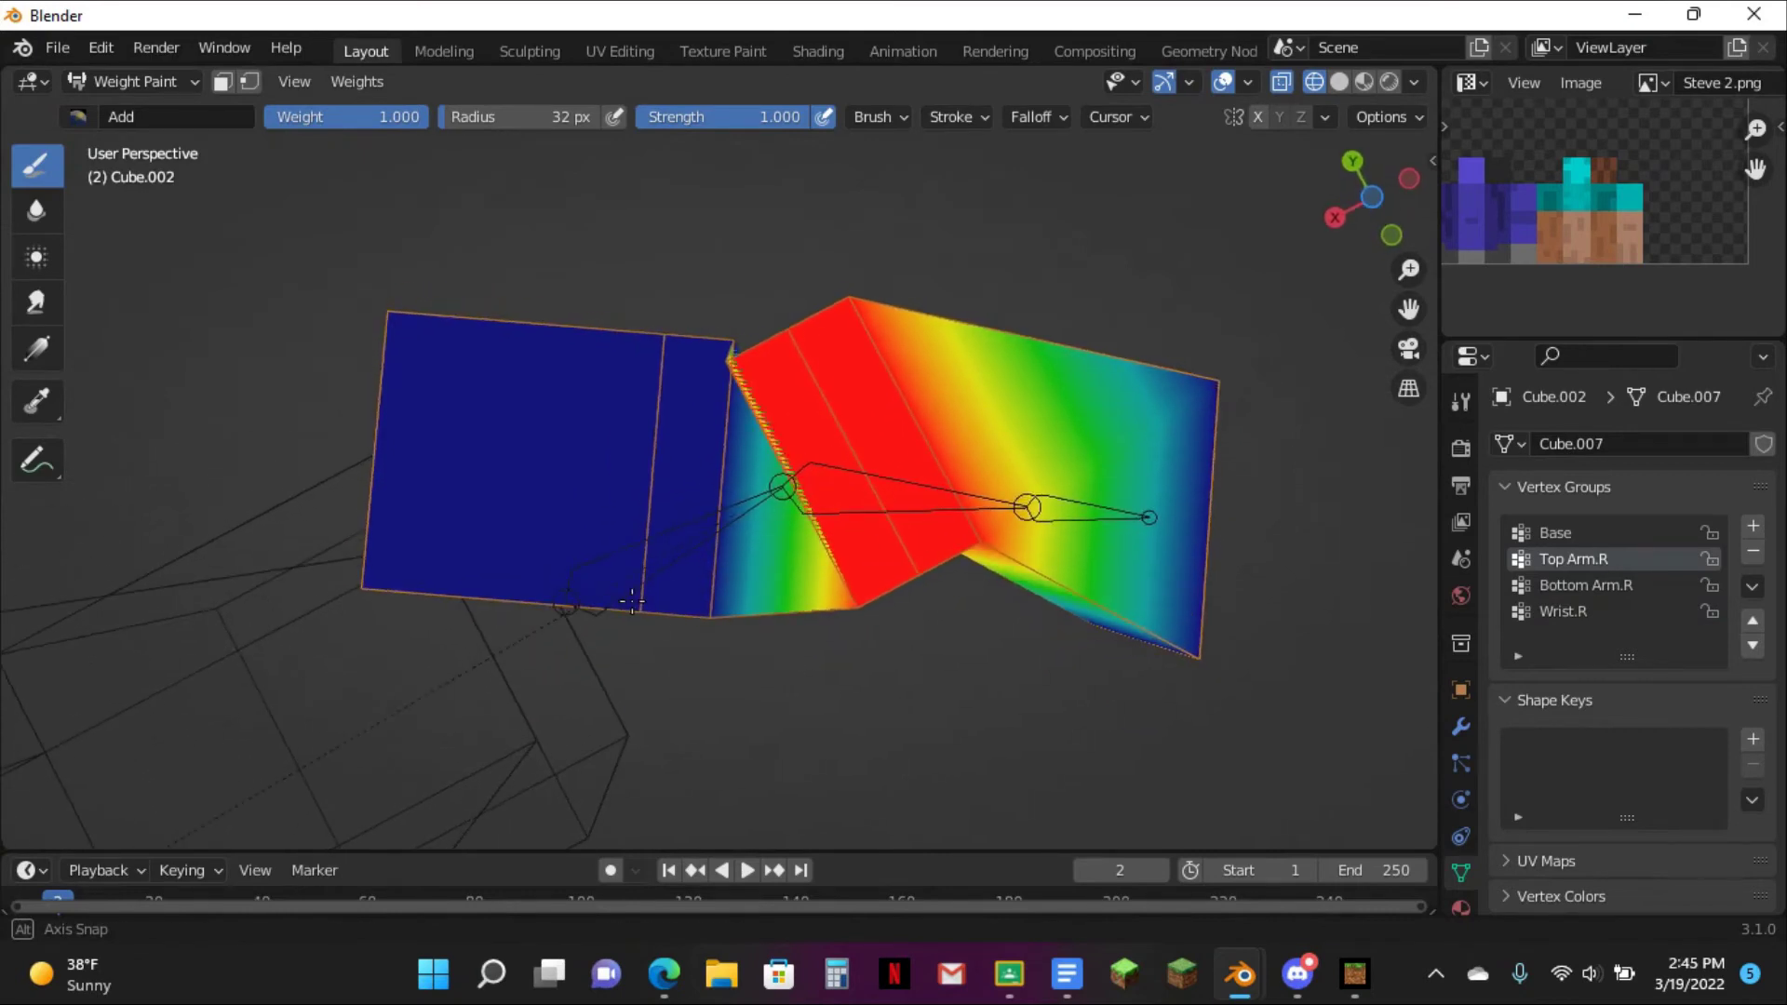
pyautogui.moveTo(881, 509)
pyautogui.mouseDown(button='middle')
pyautogui.moveTo(798, 141)
pyautogui.moveTo(546, 326)
pyautogui.mouseUp(button='middle')
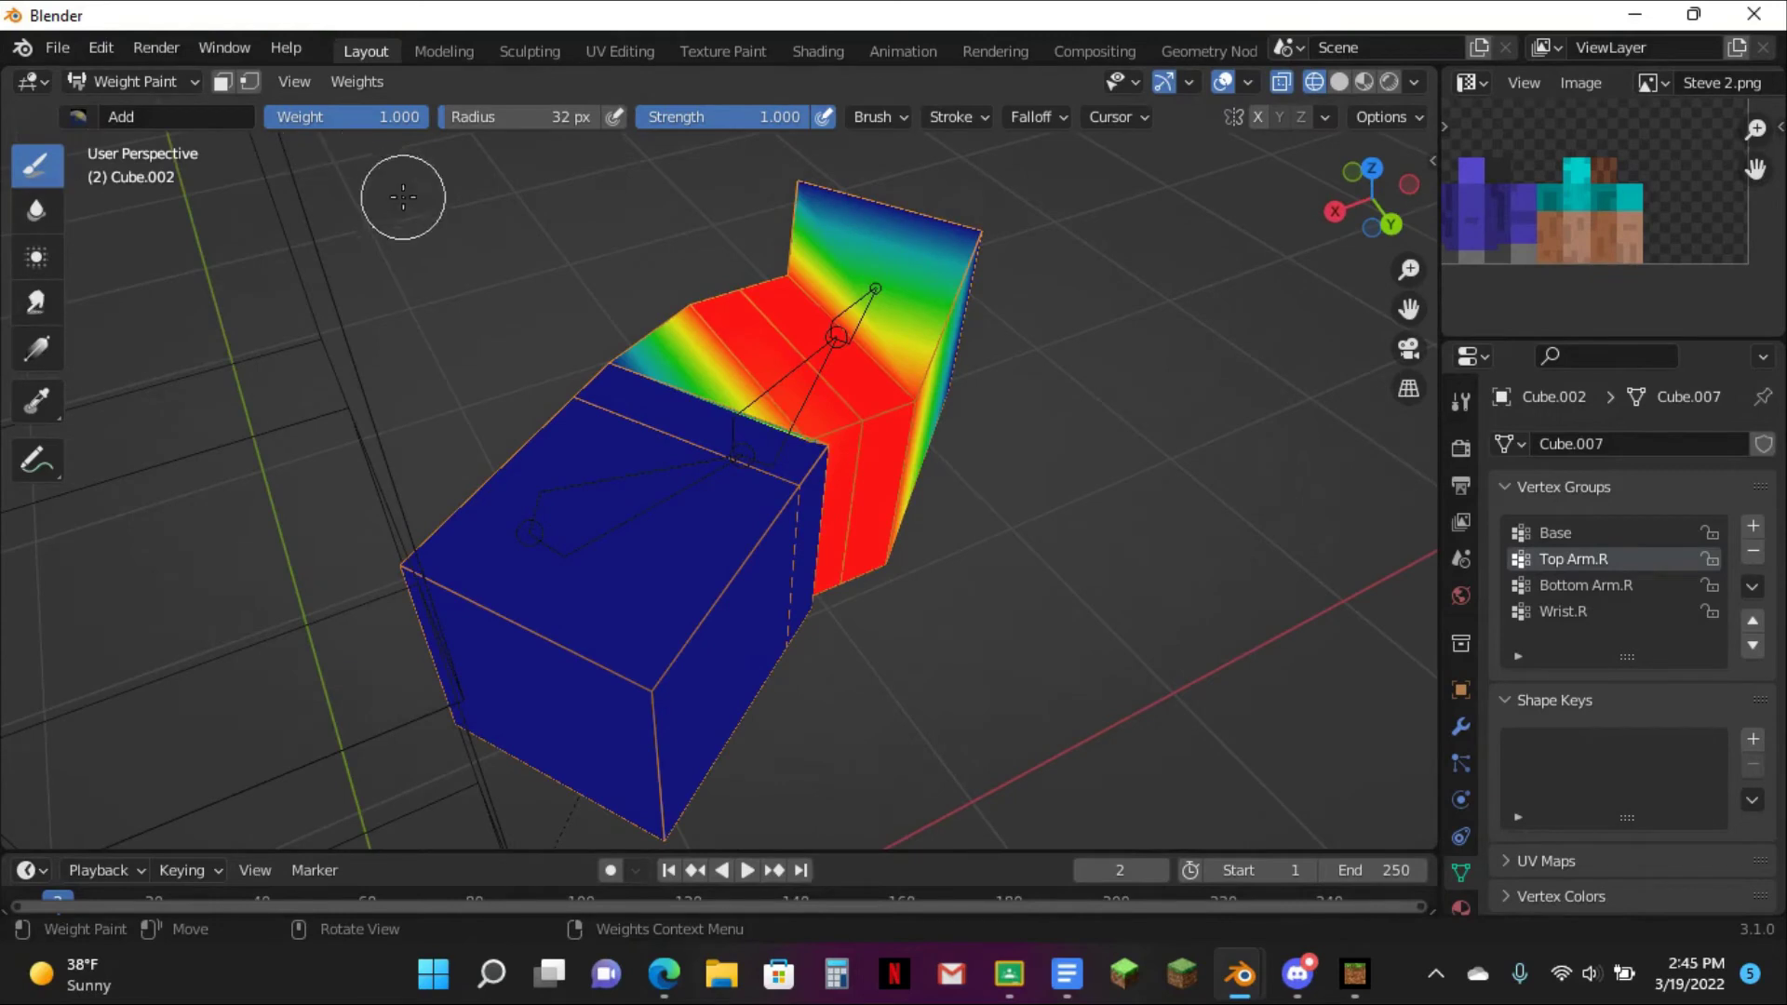
# - Return to Object Mode and select the armature together with the arm mesh, keeping the mesh active
pyautogui.press('Tab')
pyautogui.click(166, 88)
pyautogui.click(183, 113)
pyautogui.click(797, 405)
pyautogui.keyDown('shift'); pyautogui.click(793, 405); pyautogui.keyUp('shift')
pyautogui.click(770, 393)
pyautogui.click(768, 393)
pyautogui.keyDown('shift'); pyautogui.click(659, 335); pyautogui.keyUp('shift')
# - Switch to Material Preview shading and enter Weight Paint mode on the arm in the top view
pyautogui.click(1364, 82)
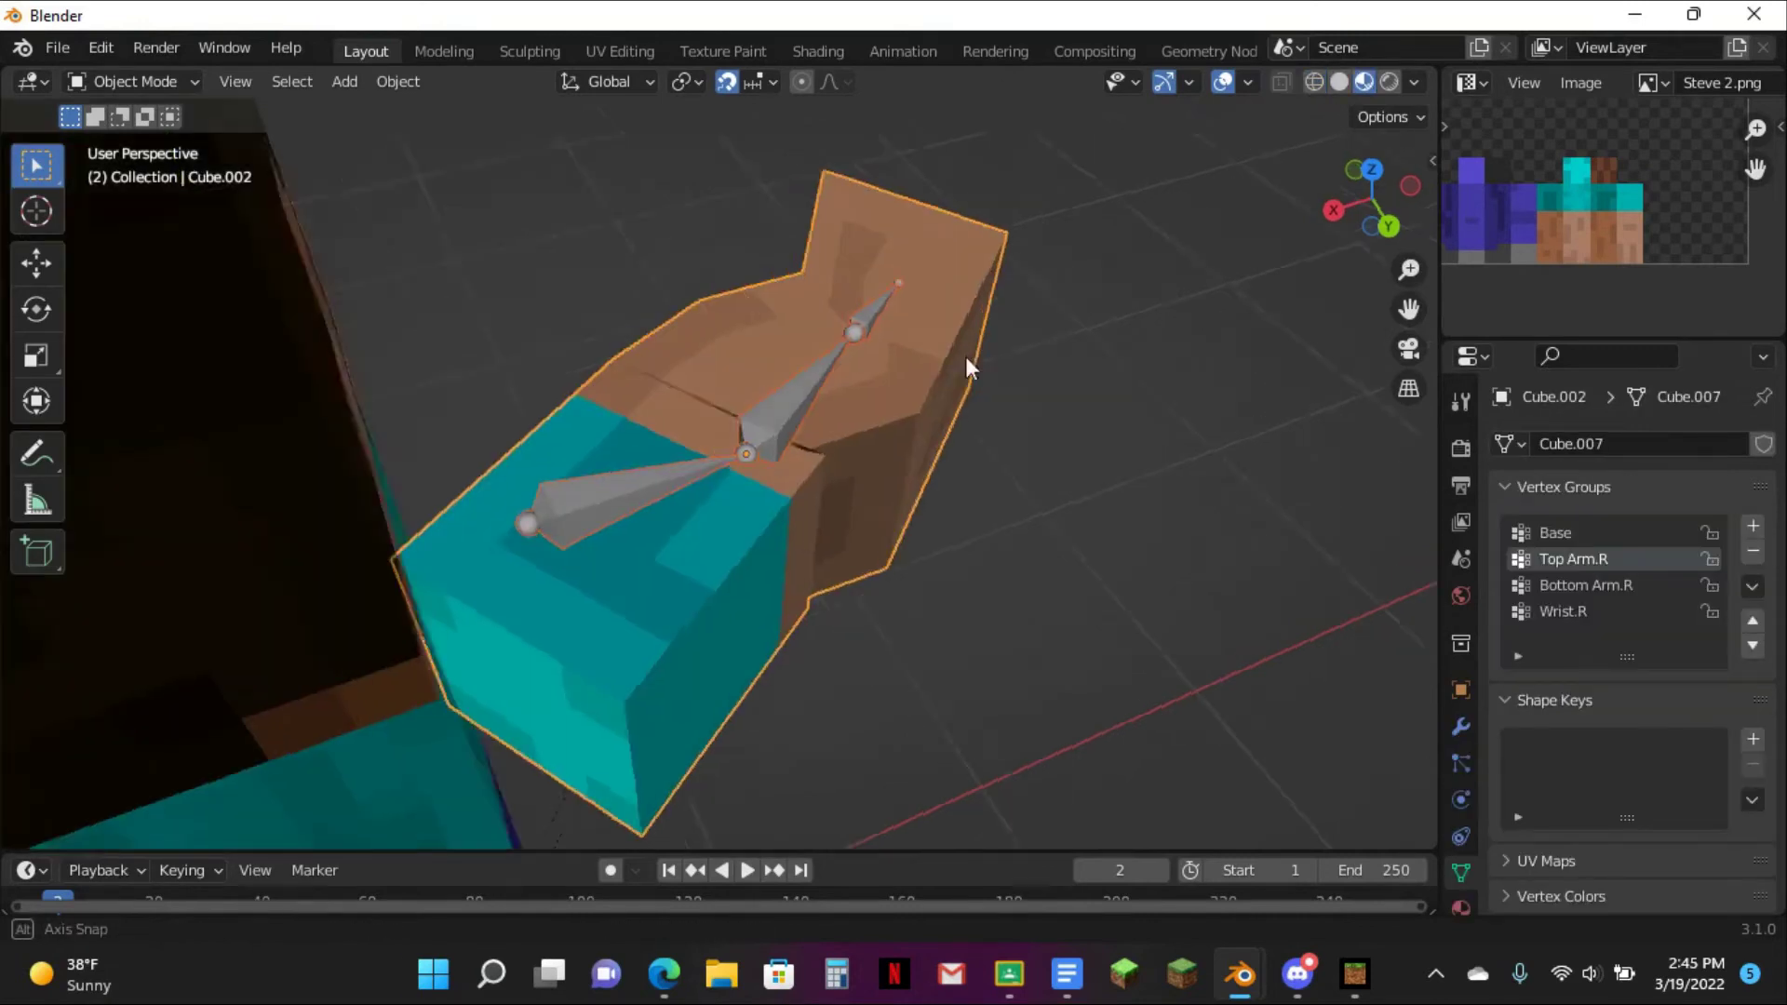
pyautogui.moveTo(994, 344); pyautogui.dragTo(407, 407, button='middle')
pyautogui.click(112, 87)
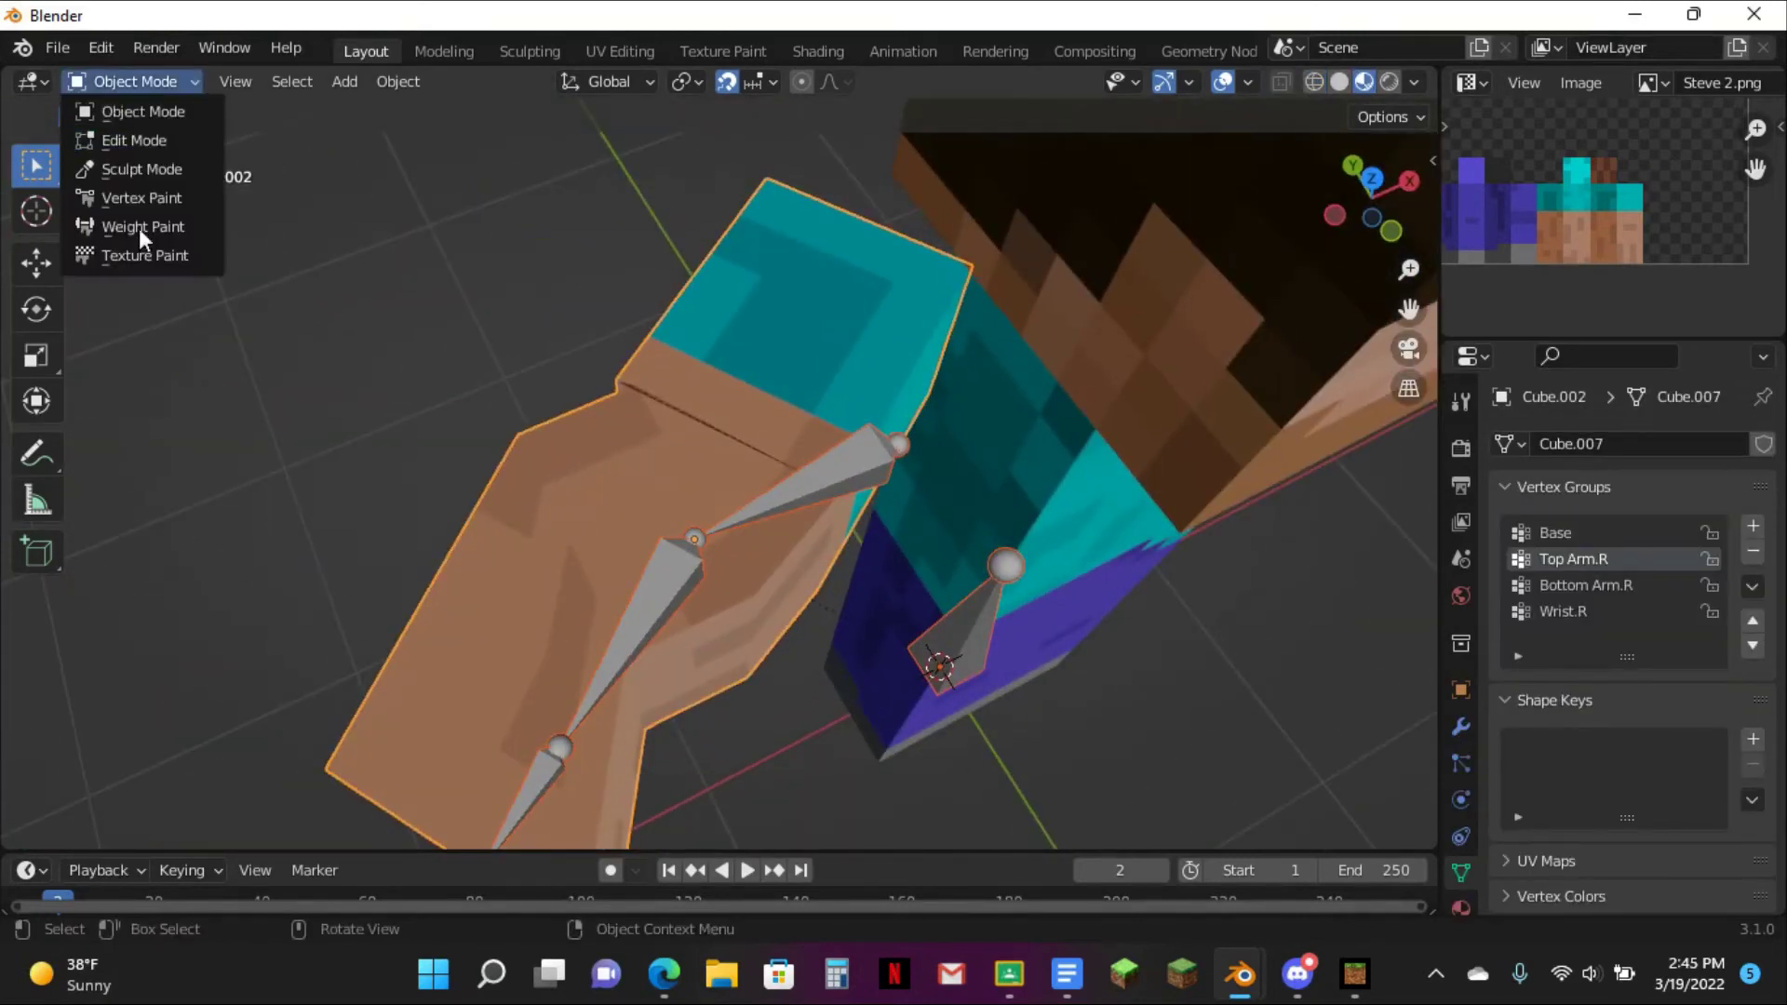
pyautogui.click(154, 228)
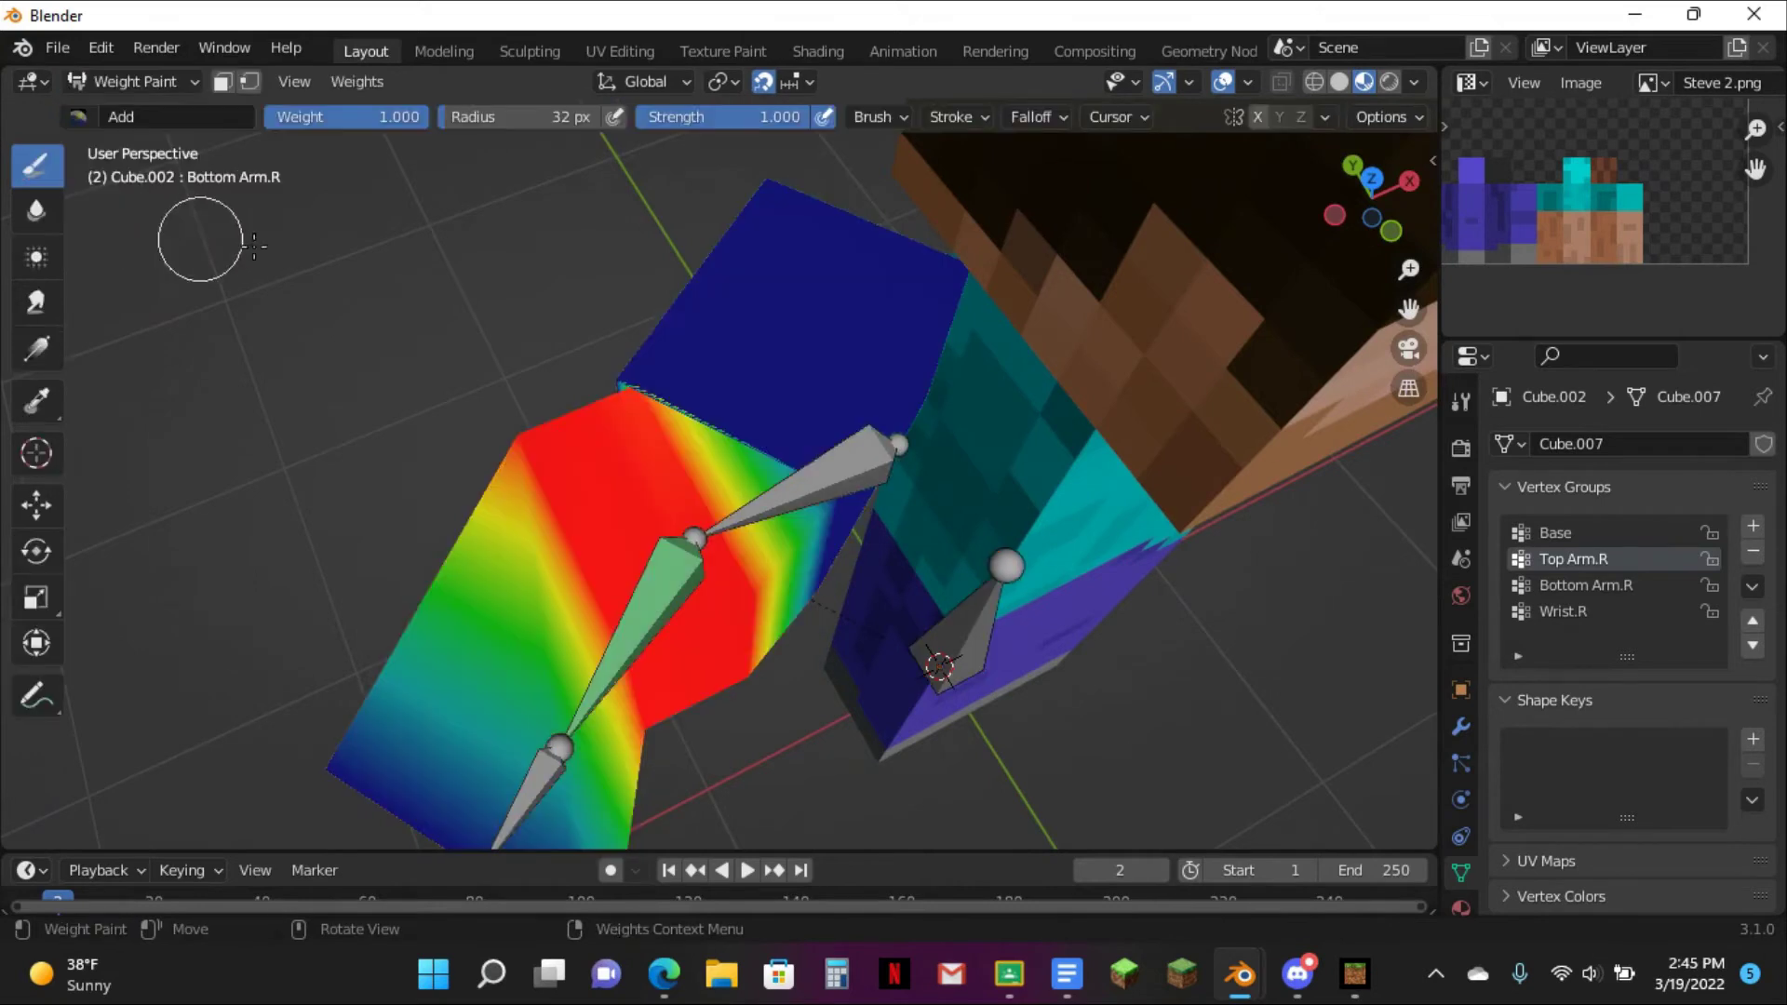
pyautogui.click(1372, 178)
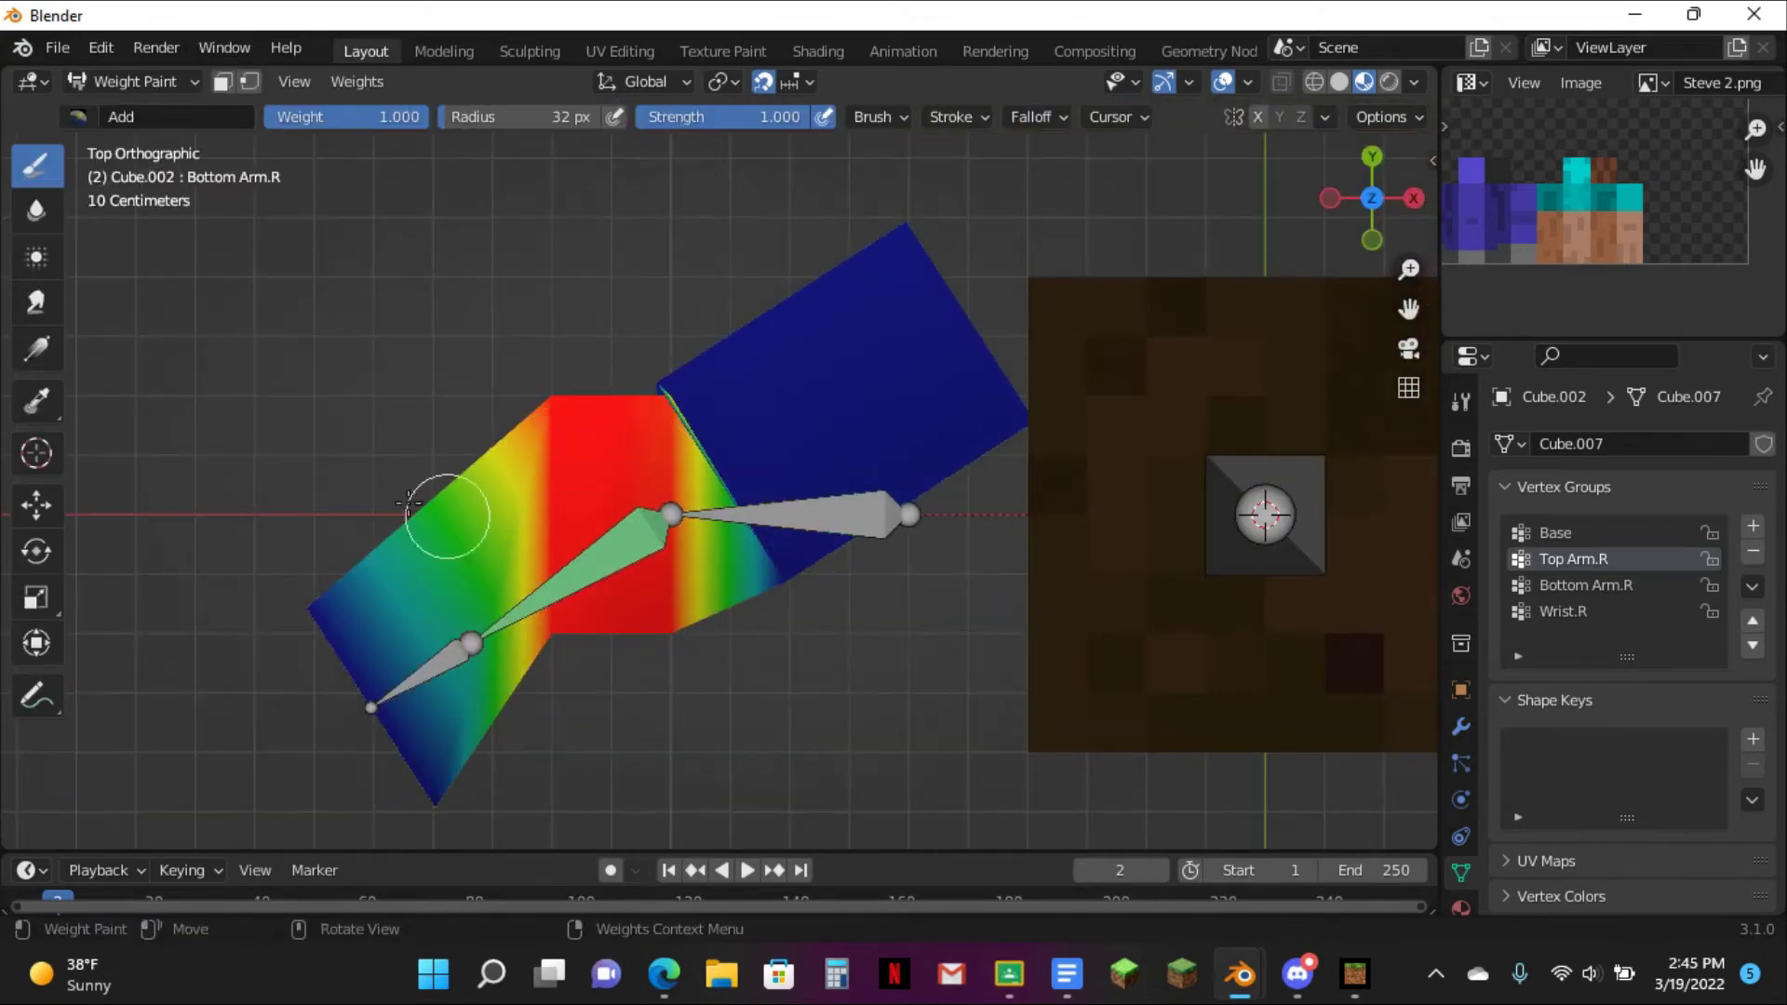
# - Clear the Bottom Arm.R bone's rotation, test-rotate the bone with the Rotate tool, and clear its rotation again
pyautogui.click(37, 552)
pyautogui.click(577, 568)
pyautogui.hotkey('alt', 'r')
pyautogui.moveTo(428, 553); pyautogui.dragTo(500, 613)
pyautogui.hotkey('alt', 'r')
# - Rename the Bottom Arm.R vertex group to start with "Top" instead of "Bottom"
pyautogui.doubleClick(1592, 586)
pyautogui.click(1593, 585)
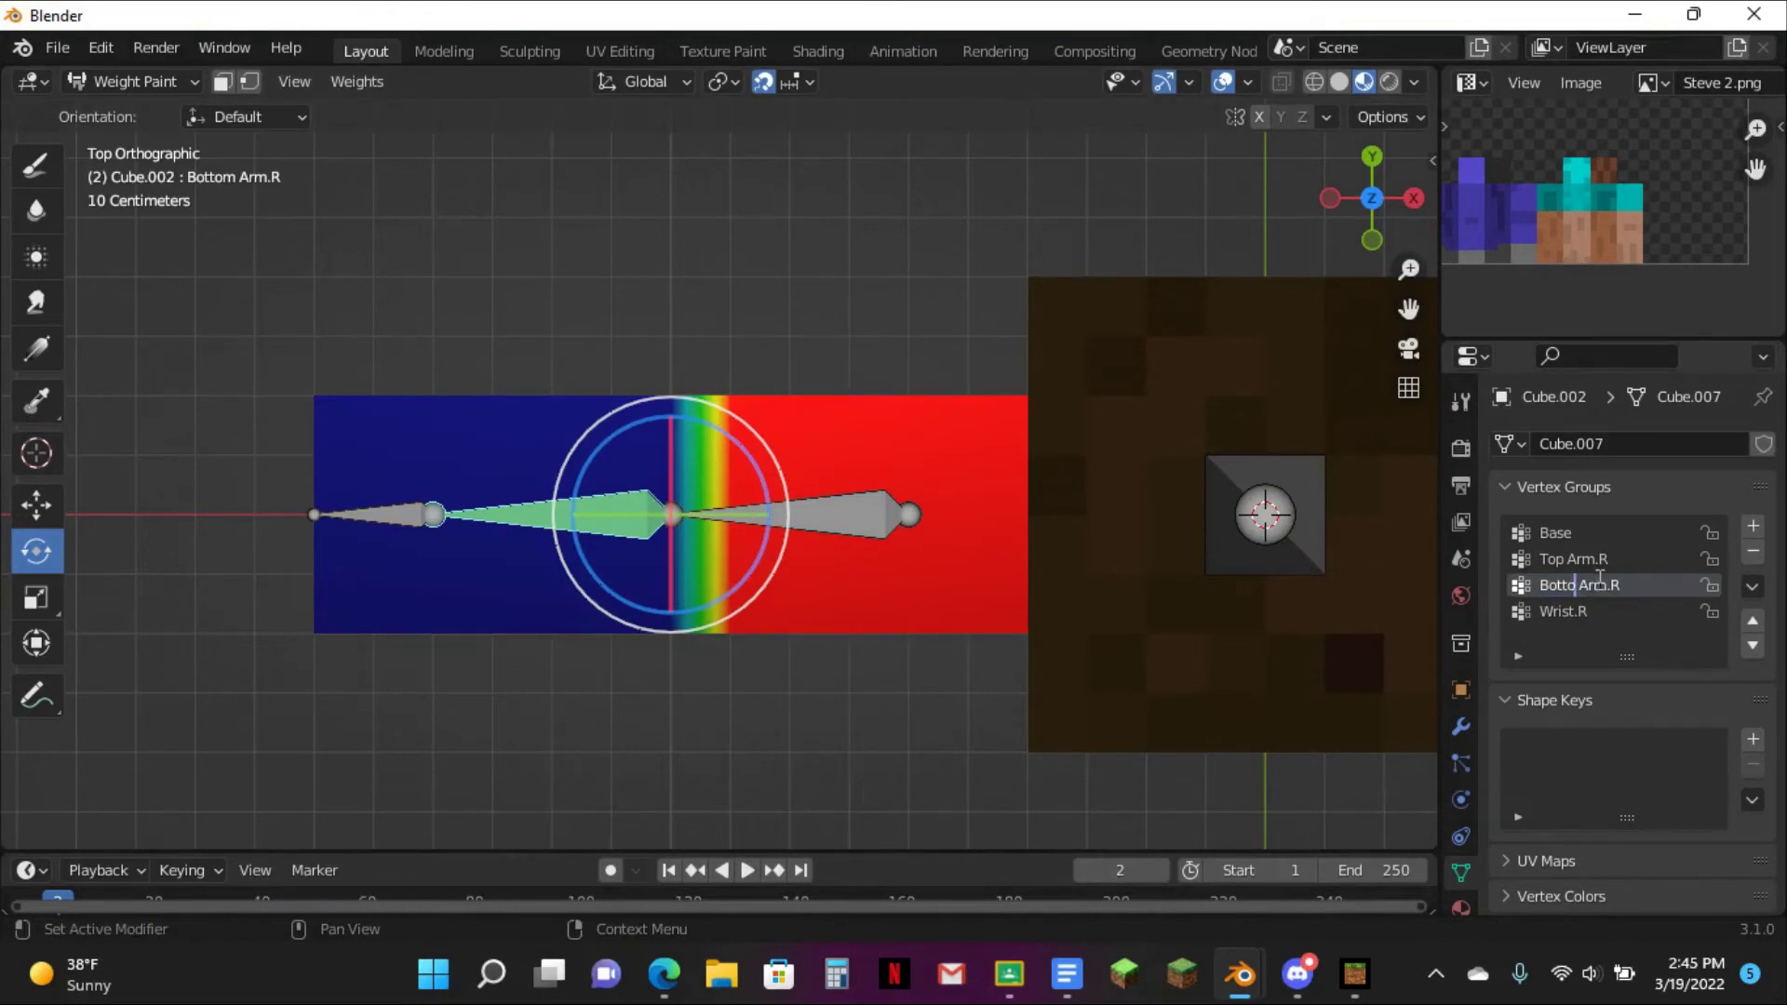
pyautogui.write('Top')
# - Rename the original Top Arm.R vertex group as Bottom Arm.R
pyautogui.doubleClick(1582, 559)
pyautogui.click(1562, 560)
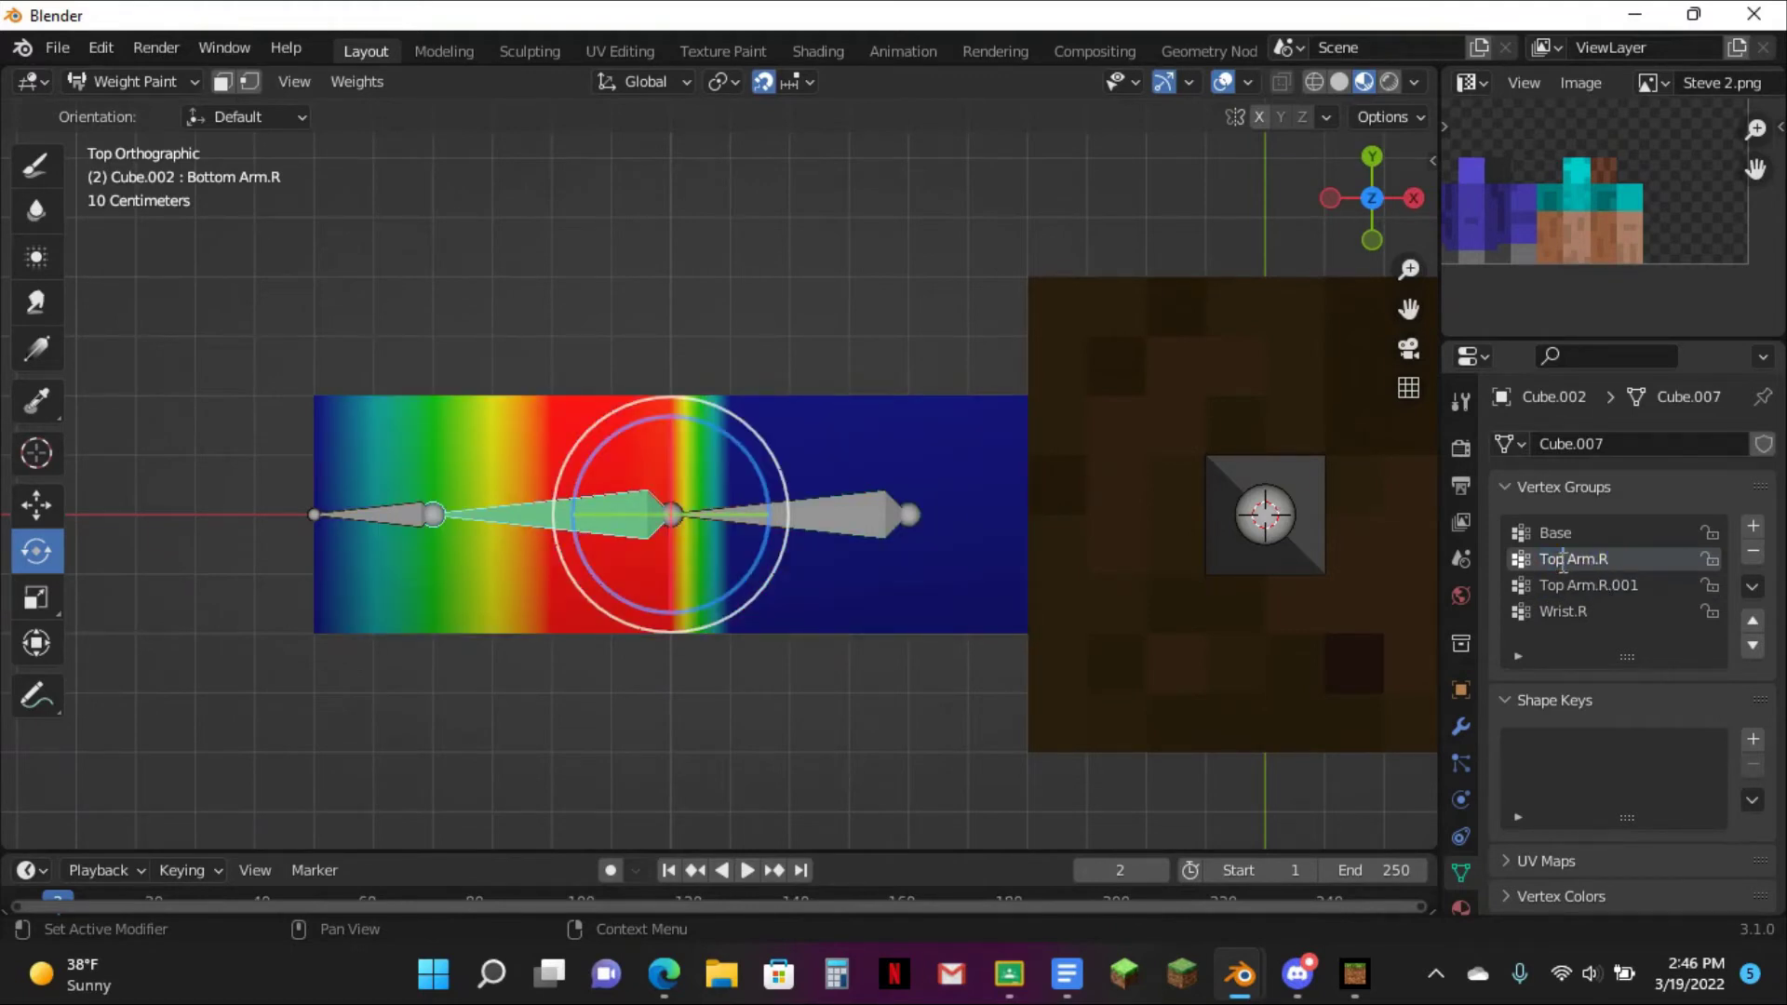
pyautogui.write('bo')
pyautogui.write('Bo')
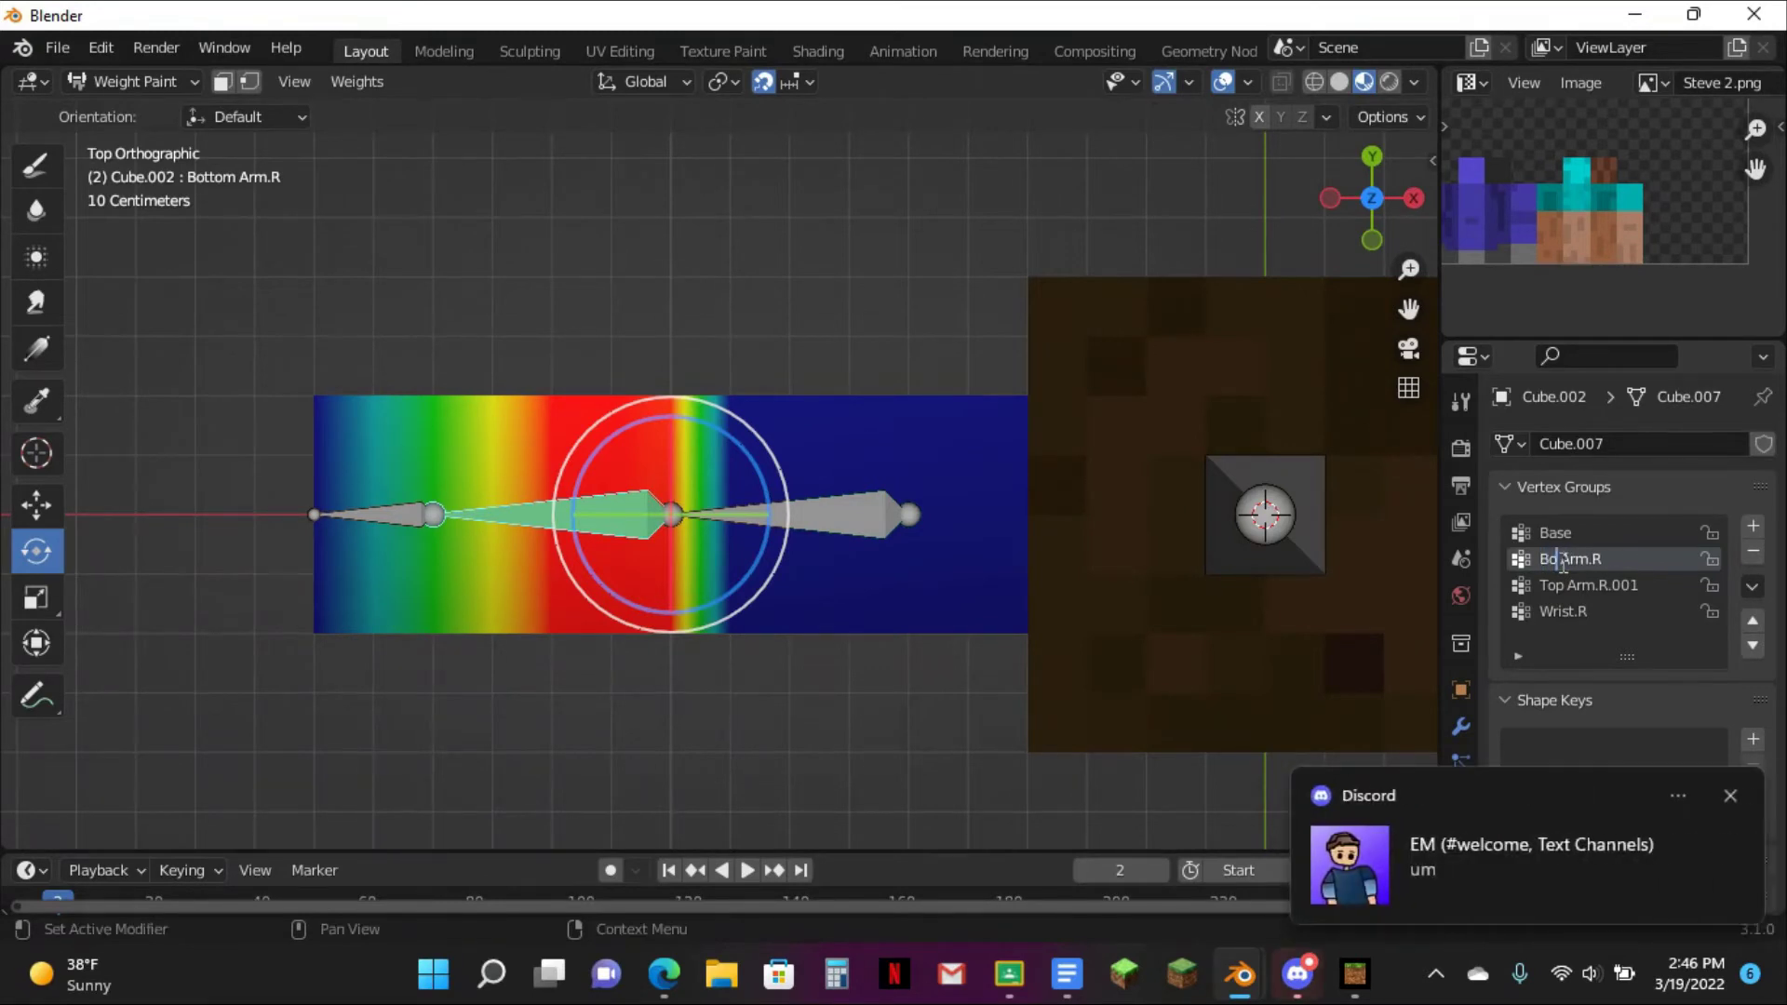
pyautogui.write('ttom')
# - Remove the .001 suffix so the other renamed vertex group is called Top Arm.R
pyautogui.click(1582, 584)
pyautogui.doubleClick(1606, 585)
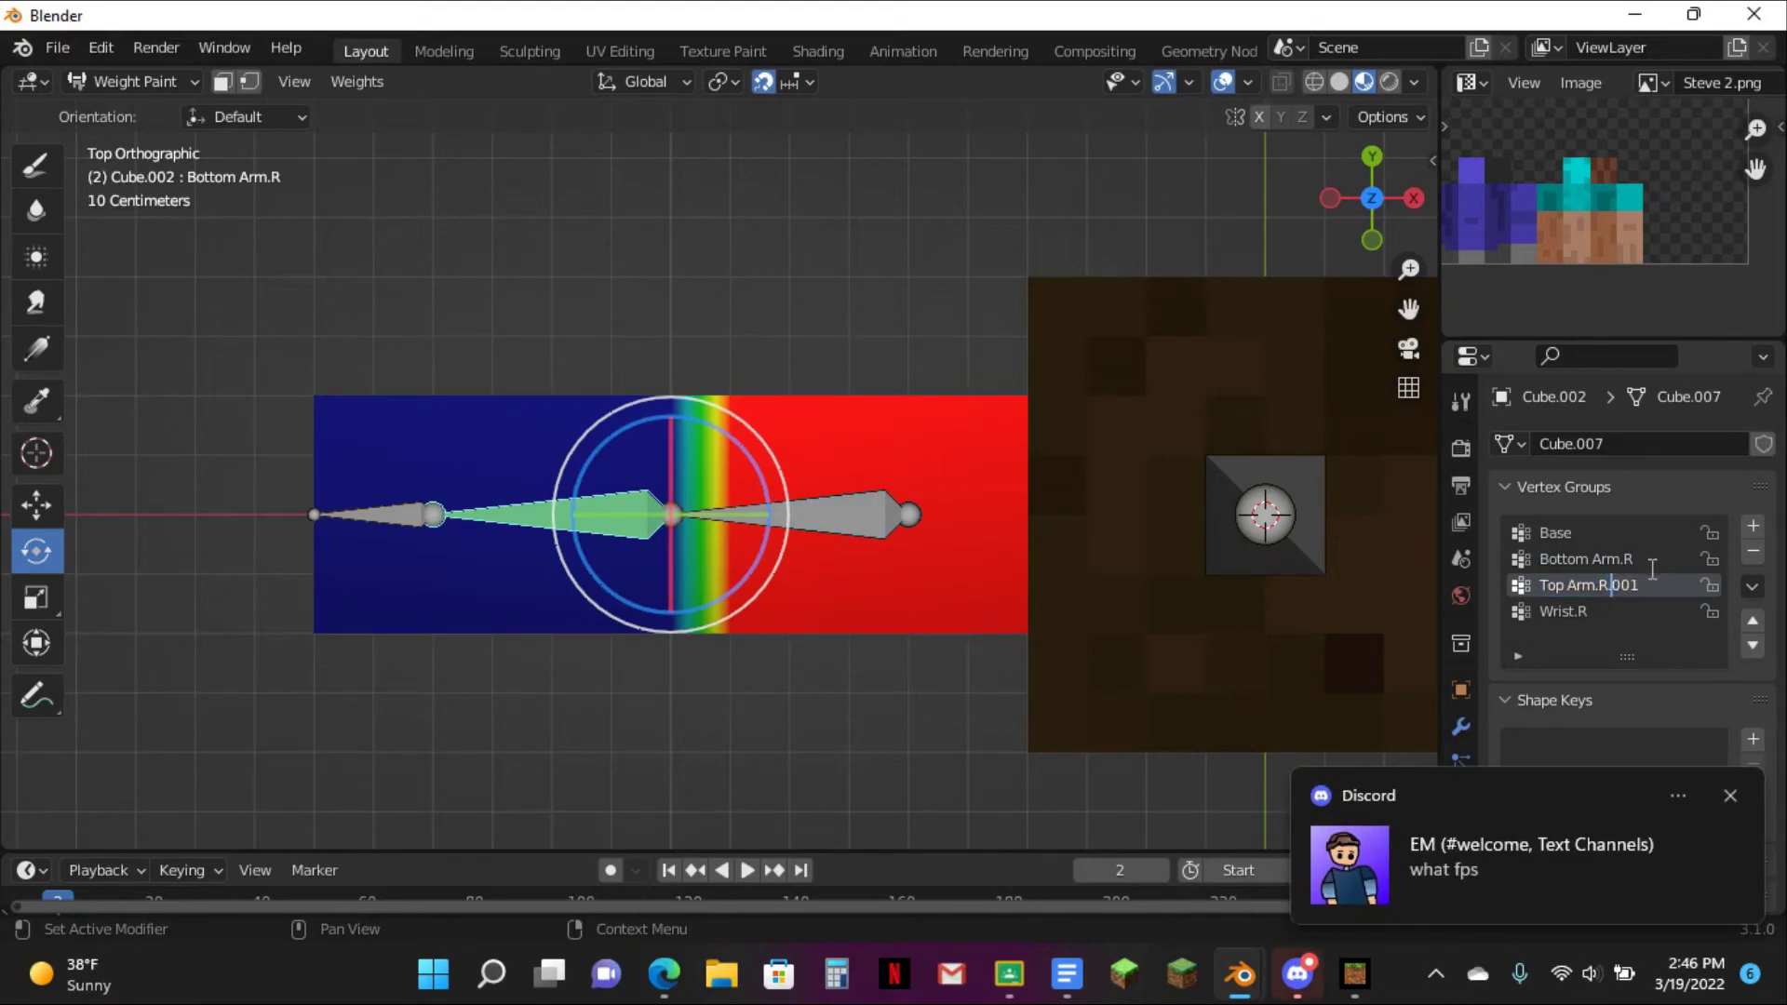
pyautogui.press('BackSpace')
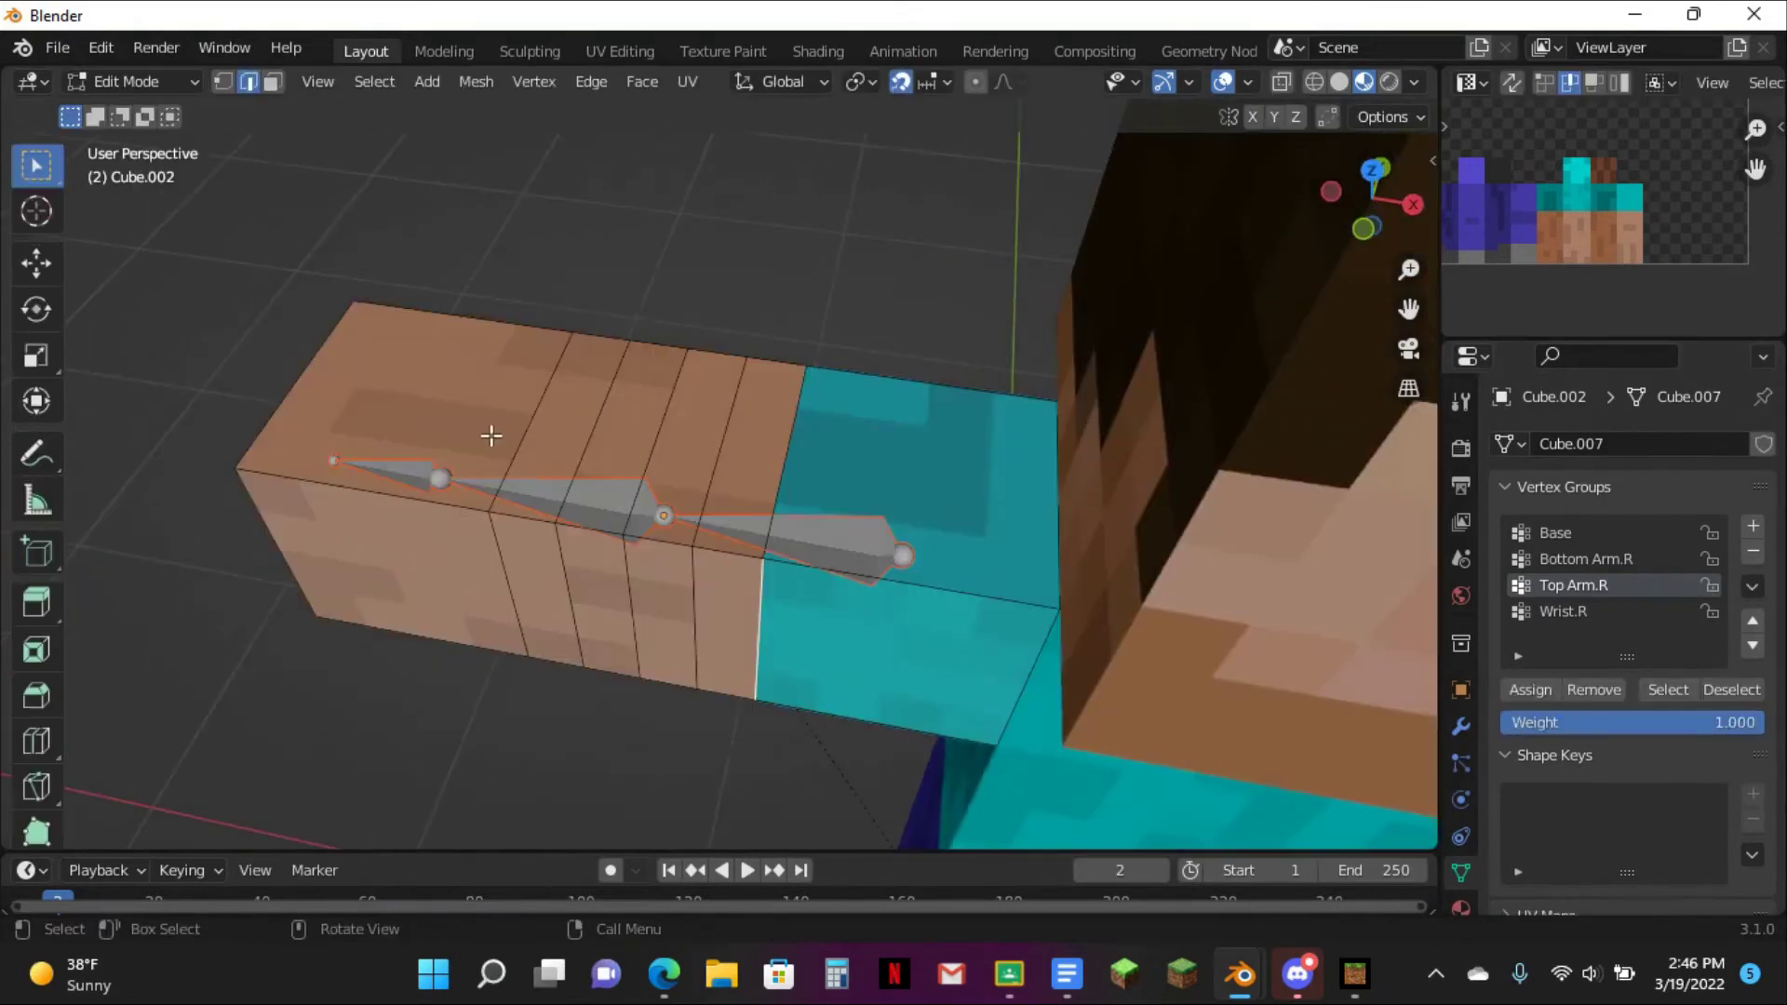
# - Test-bend the arm by rotating the Bottom Arm.R bone roughly to a right angle, and return to Object Mode
pyautogui.moveTo(884, 601); pyautogui.dragTo(631, 476, button='middle')
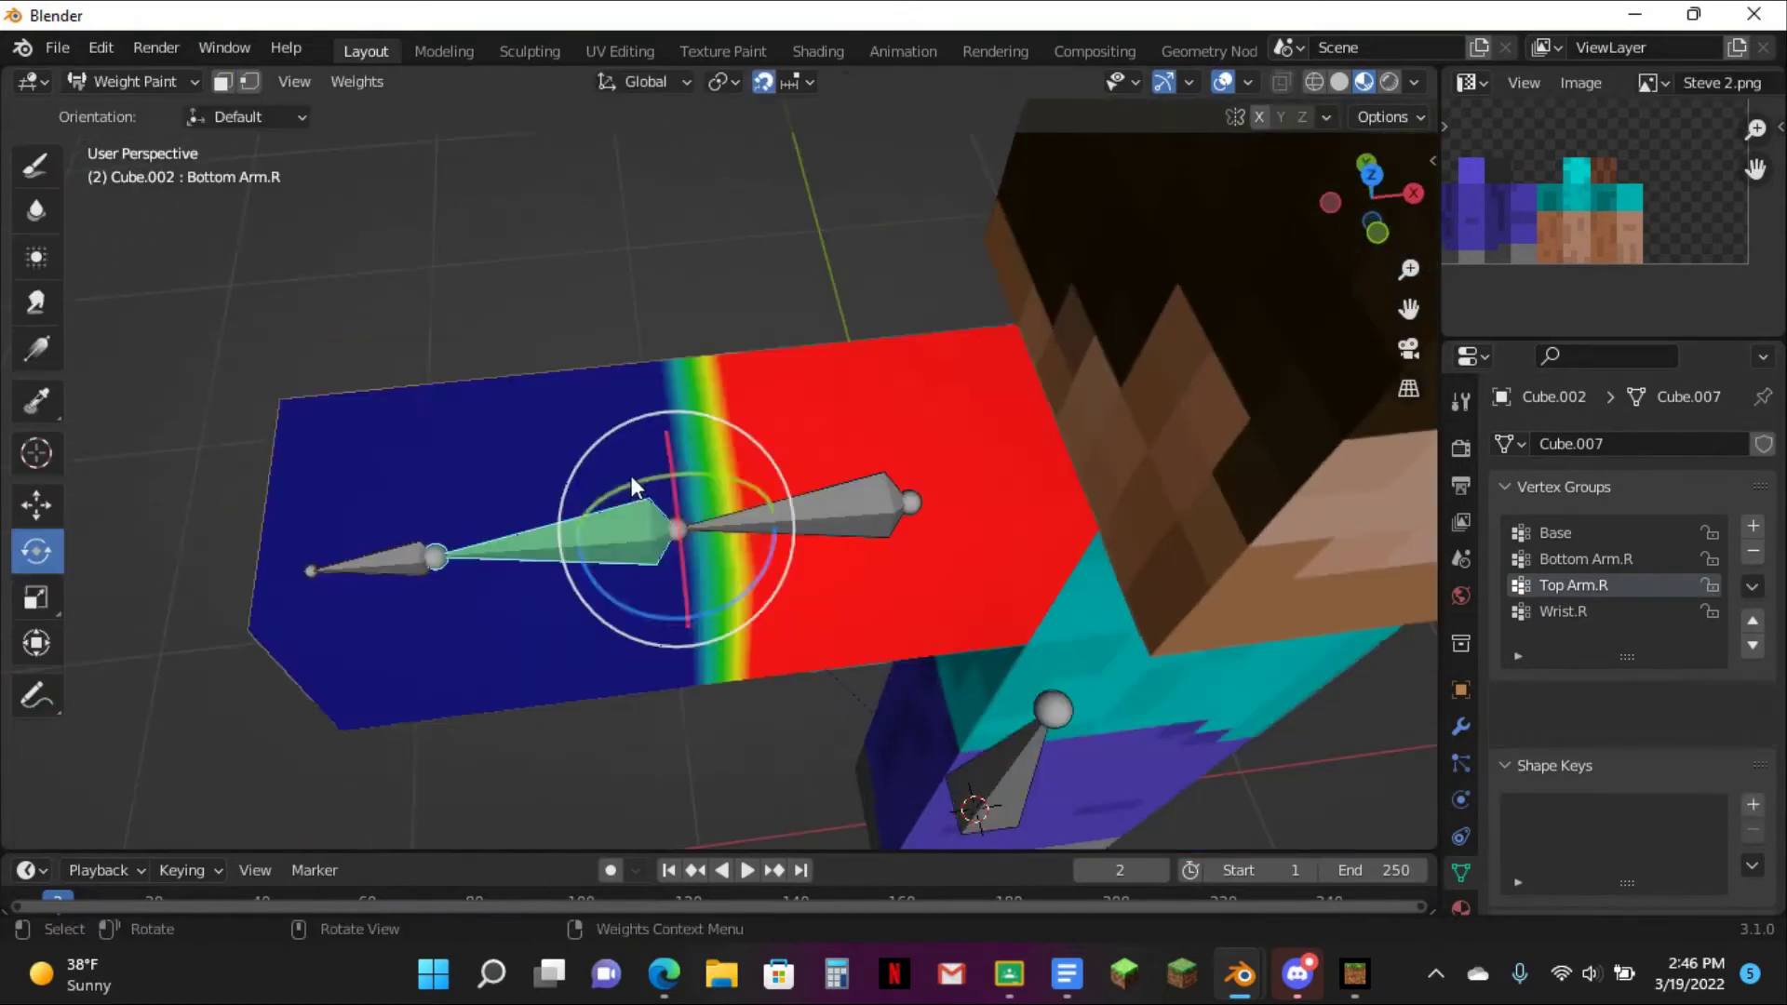
pyautogui.moveTo(631, 477); pyautogui.dragTo(950, 693)
pyautogui.click(131, 81)
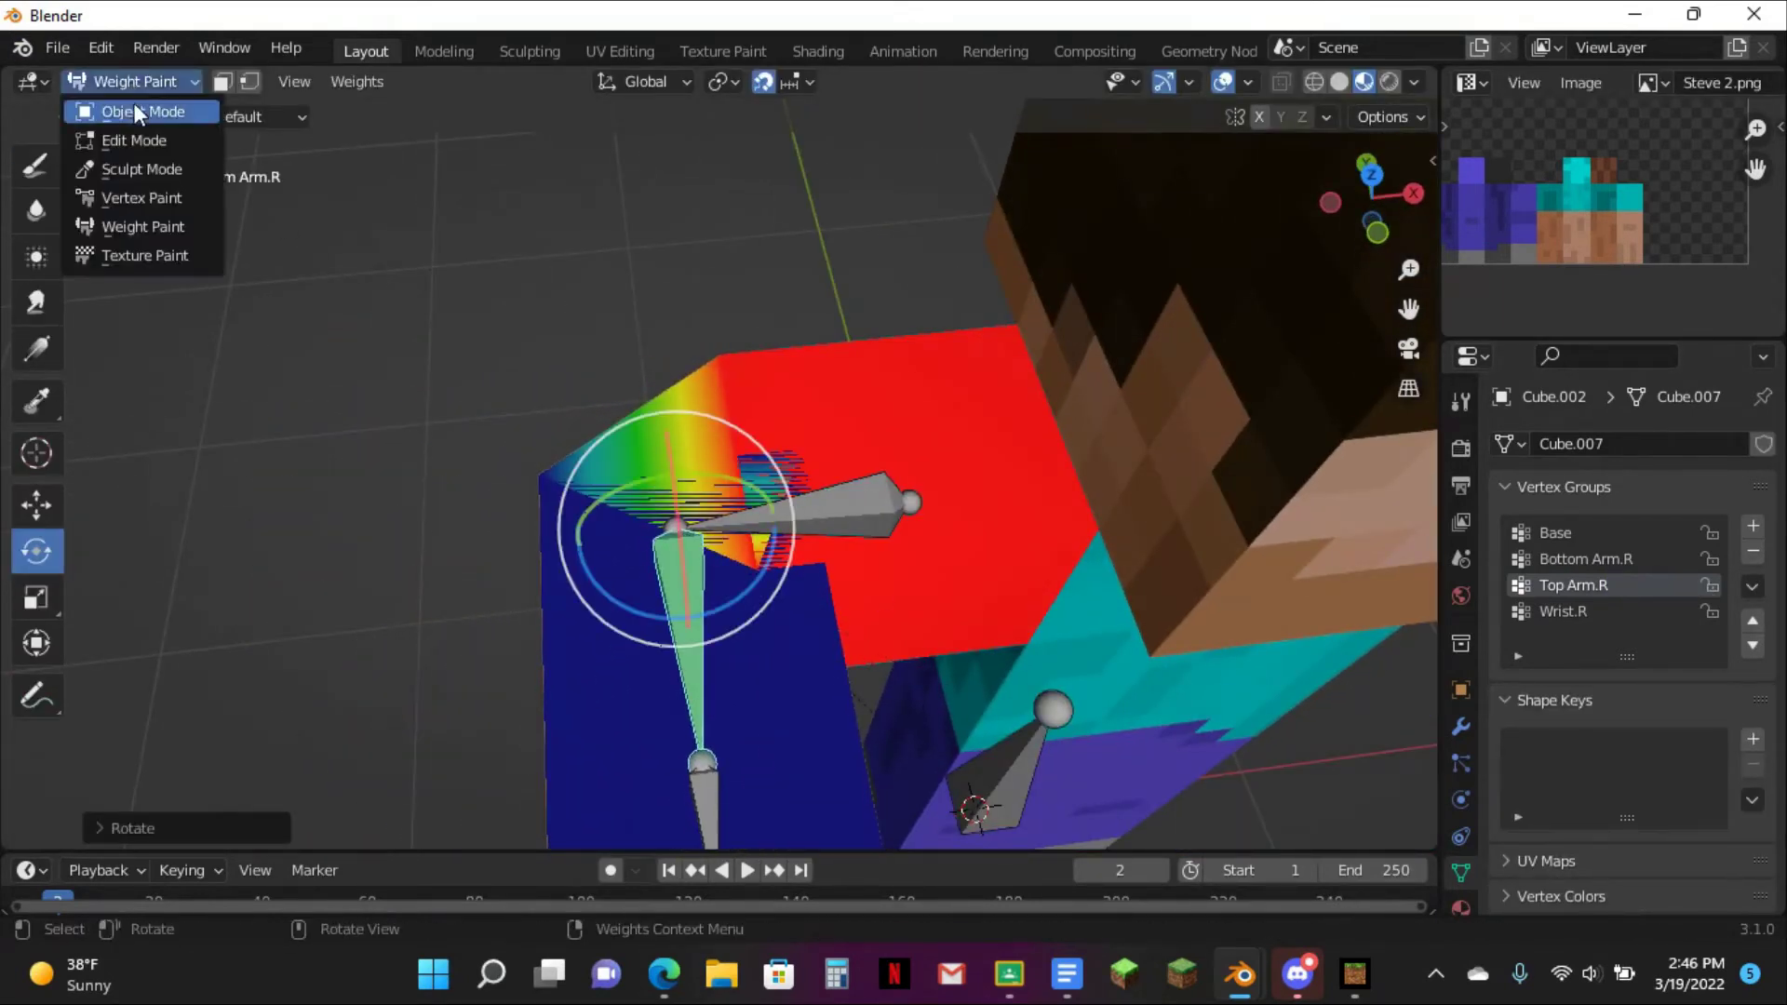
pyautogui.click(139, 108)
# - In the top view, clear the Bottom Arm.R bone's rotation and rotate it by -90 degrees in Pose Mode
pyautogui.click(1372, 175)
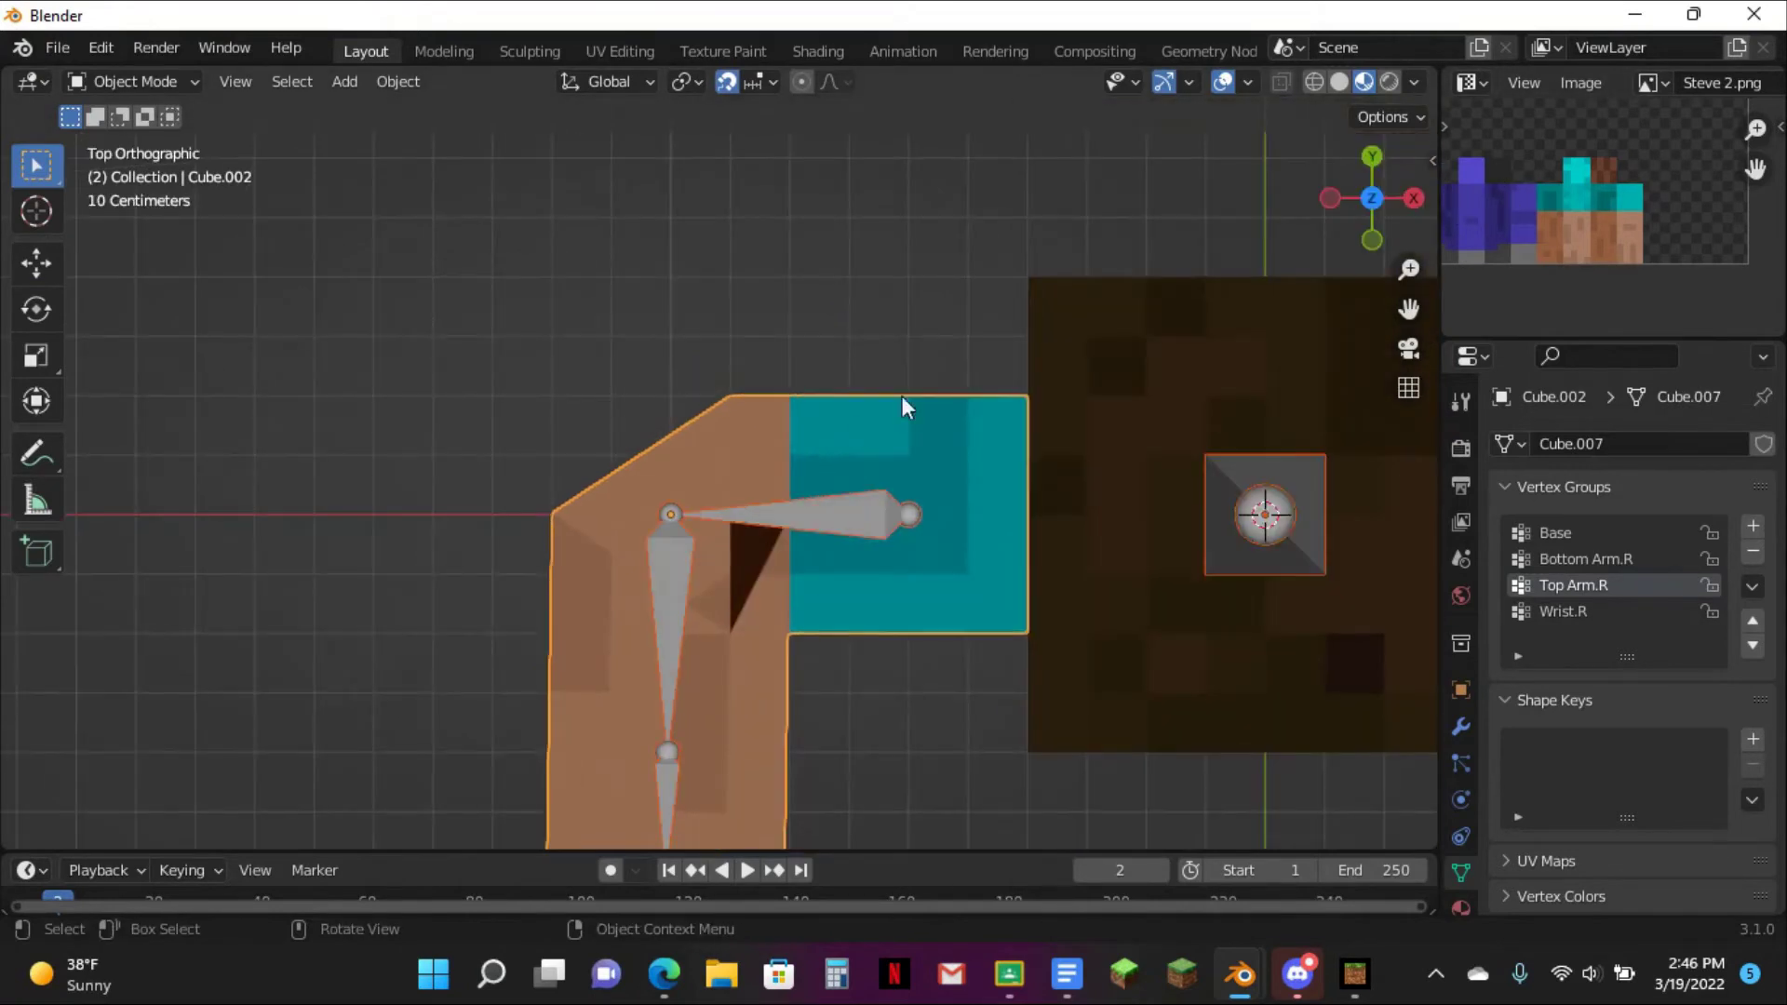
pyautogui.click(680, 596)
pyautogui.hotkey('alt', 'r')
pyautogui.write('r')
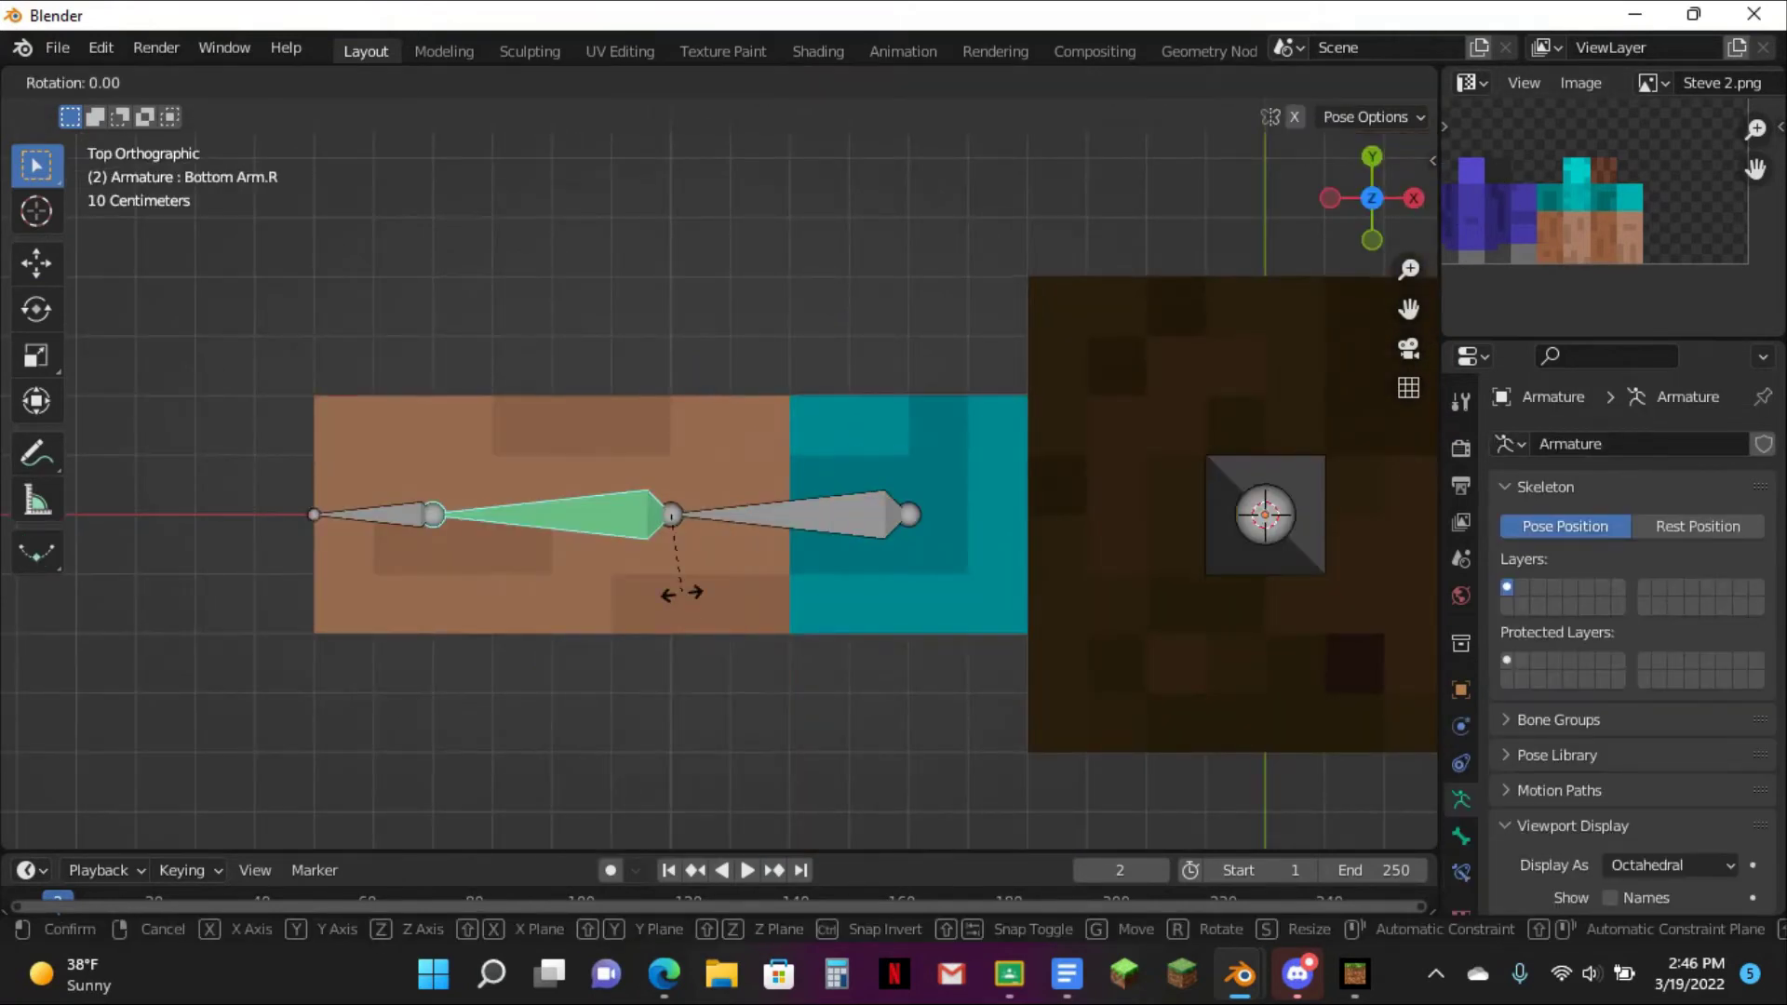
pyautogui.write('-90')
pyautogui.press('Return')
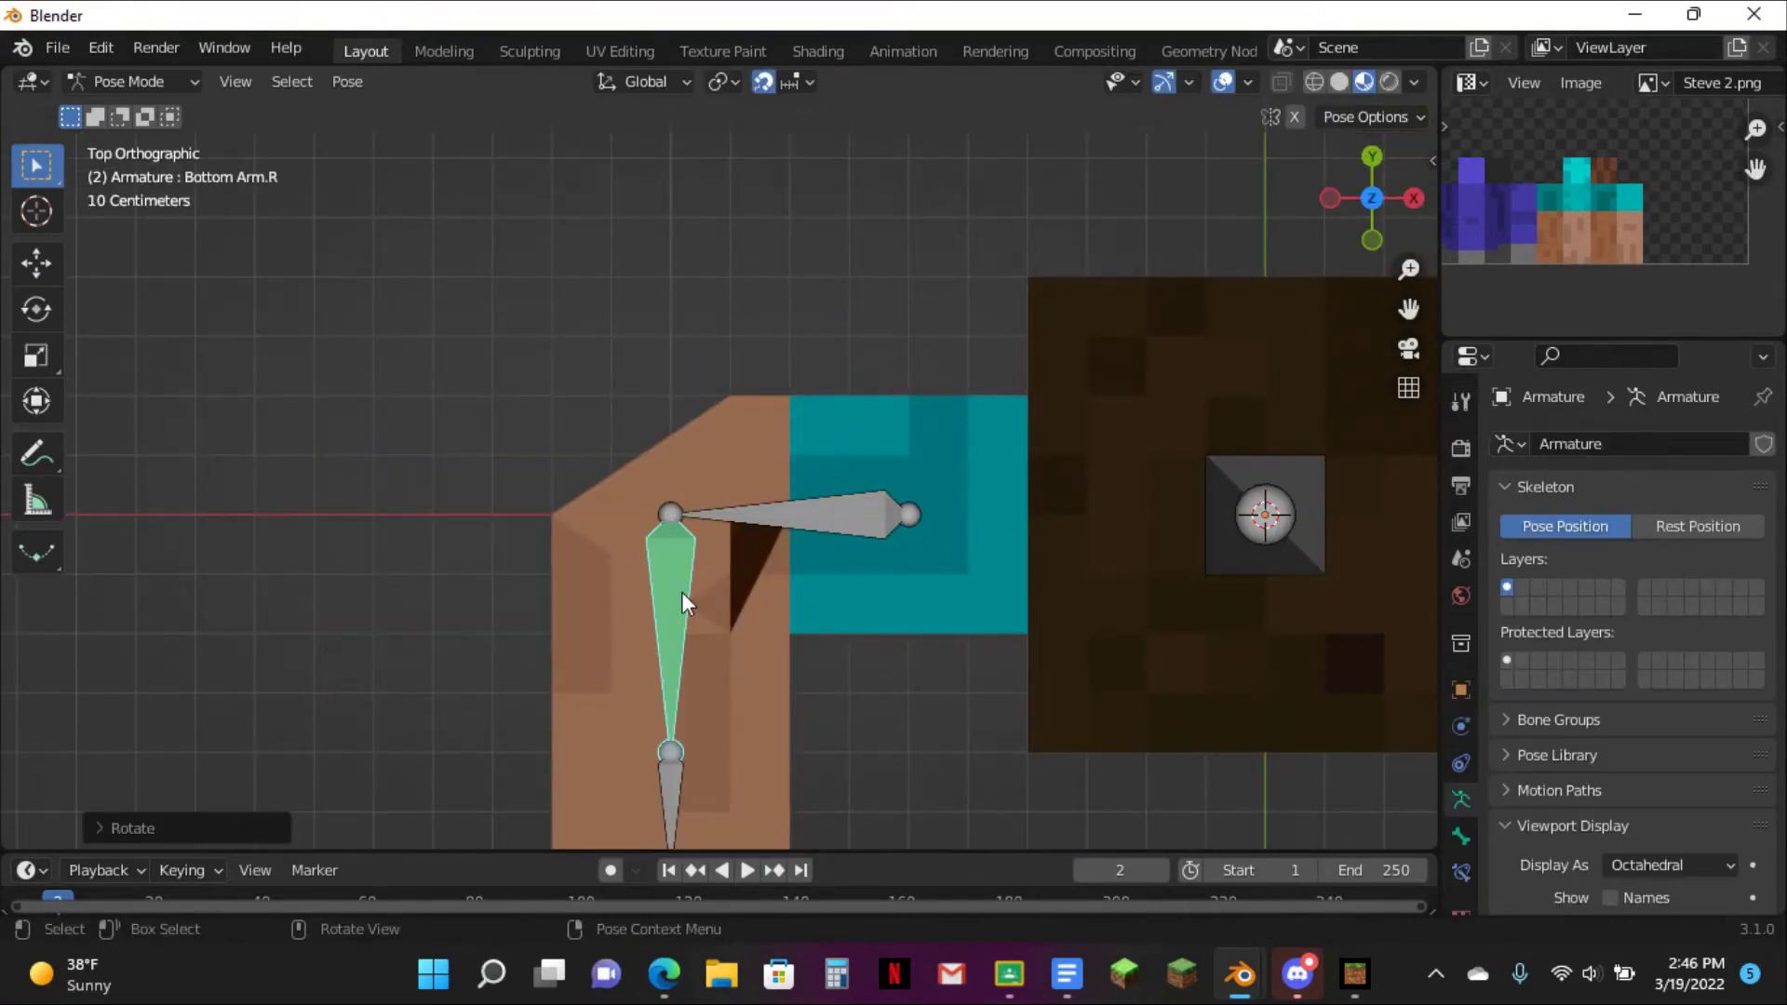
# - Return to Object Mode, select the arm mesh and add a basis plus two shape keys to it
pyautogui.scroll(-4, 933, 469)
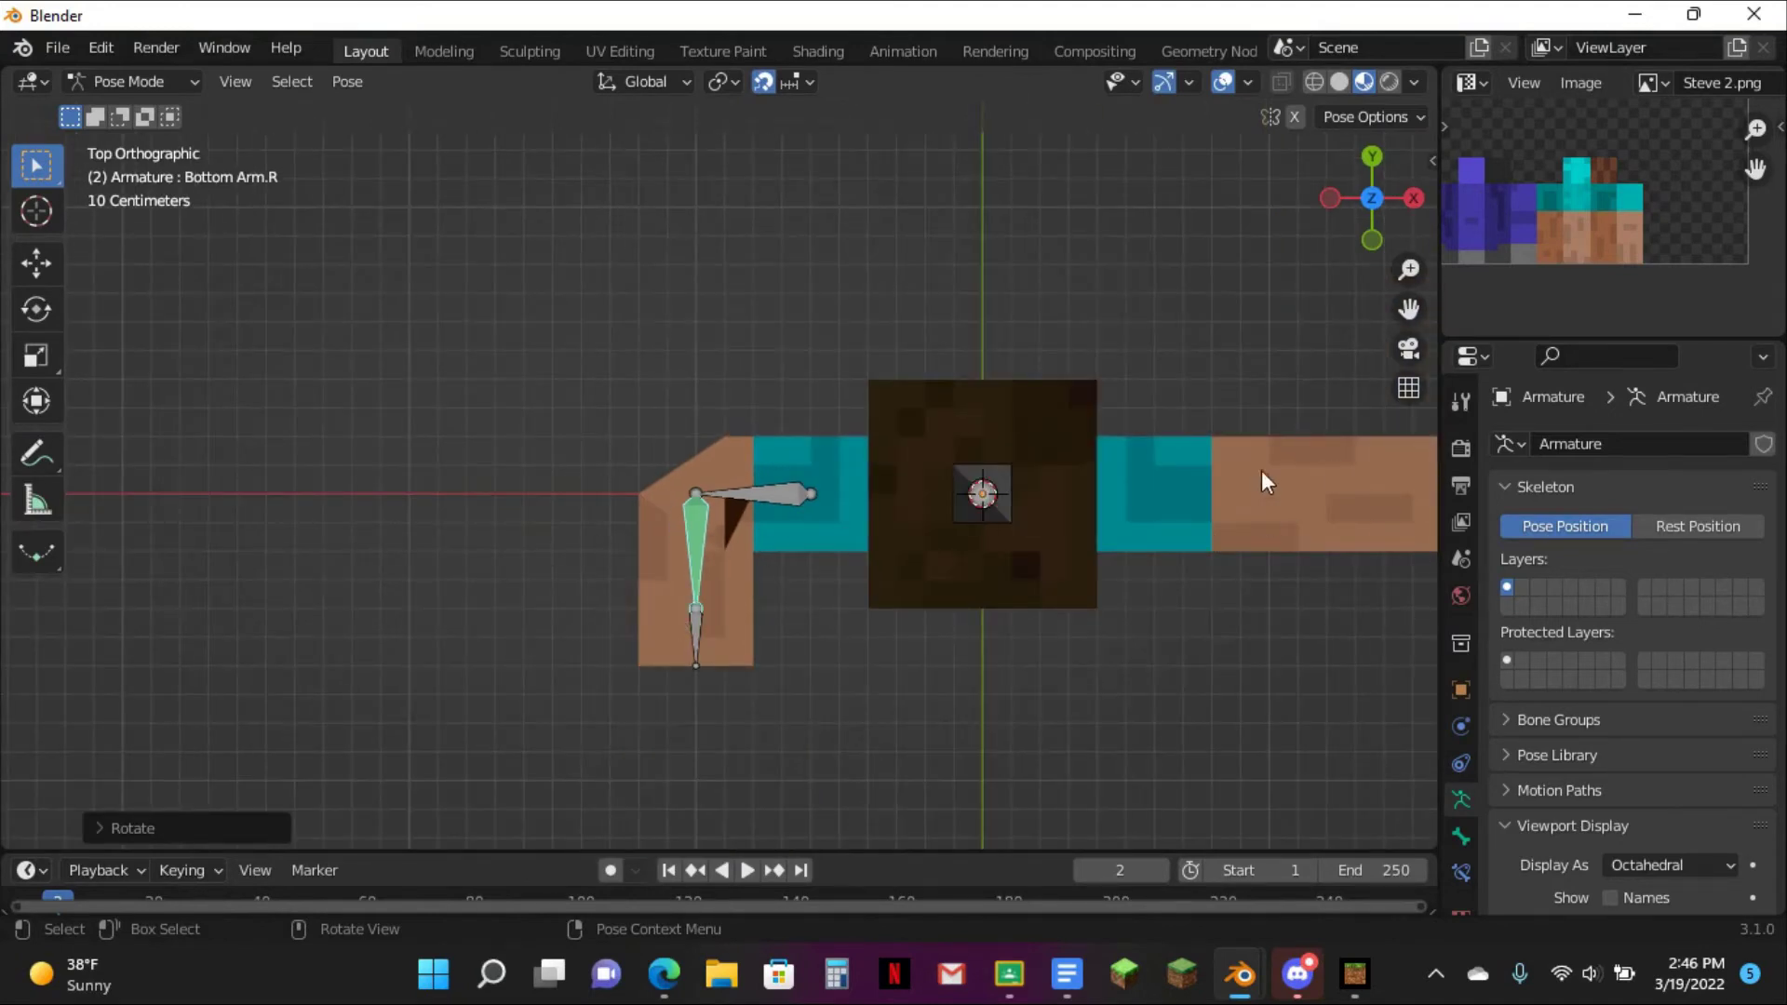
pyautogui.scroll(4, 690, 552)
pyautogui.scroll(2, 828, 479)
pyautogui.hotkey('ctrl', 'Tab')
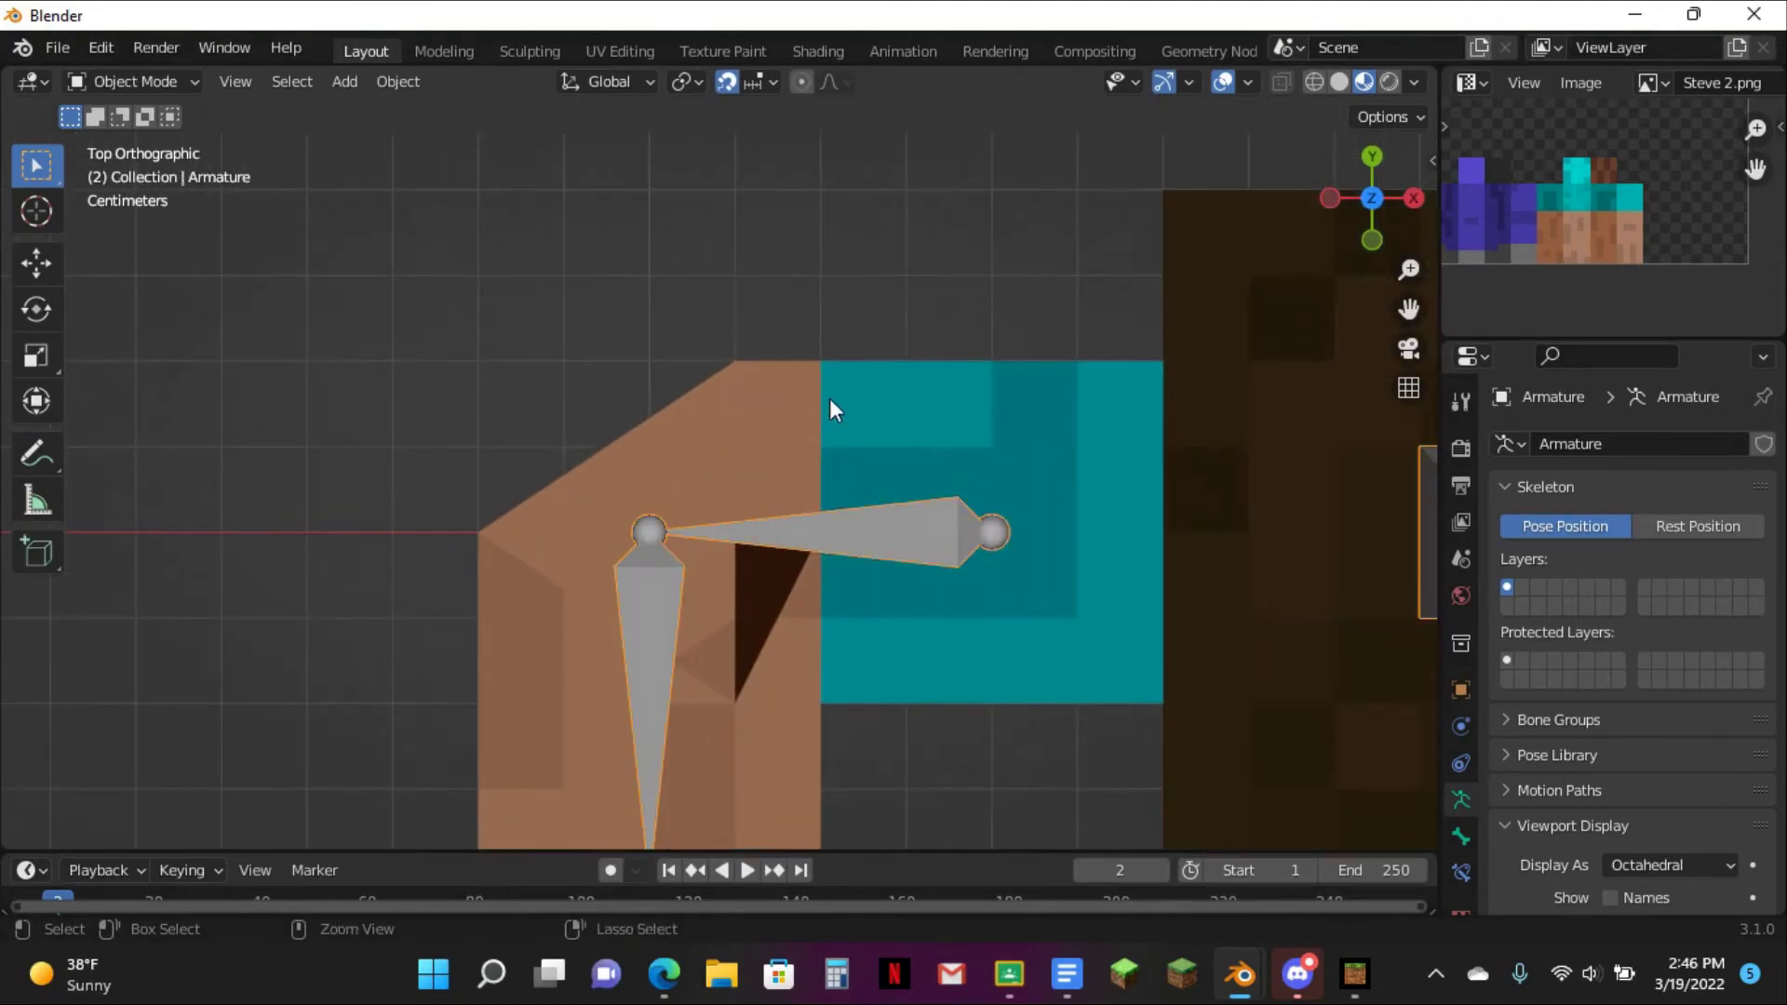
pyautogui.click(934, 365)
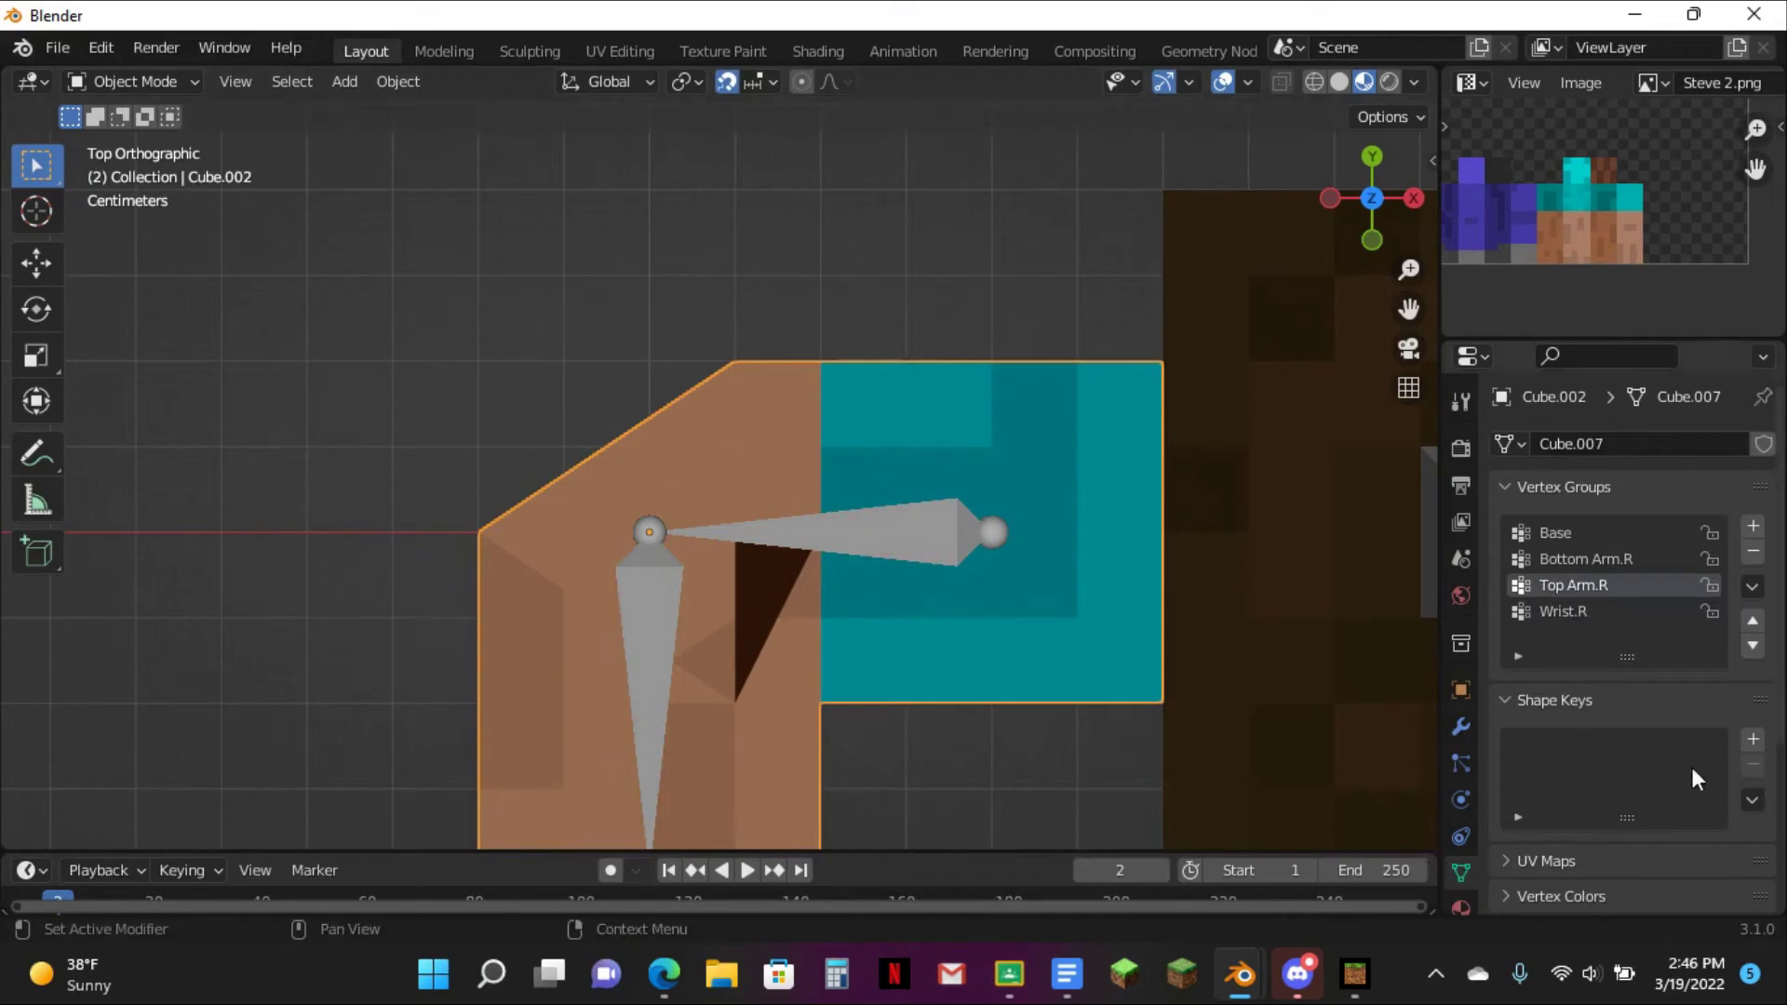
pyautogui.click(1754, 743)
pyautogui.click(1753, 743)
pyautogui.click(1754, 743)
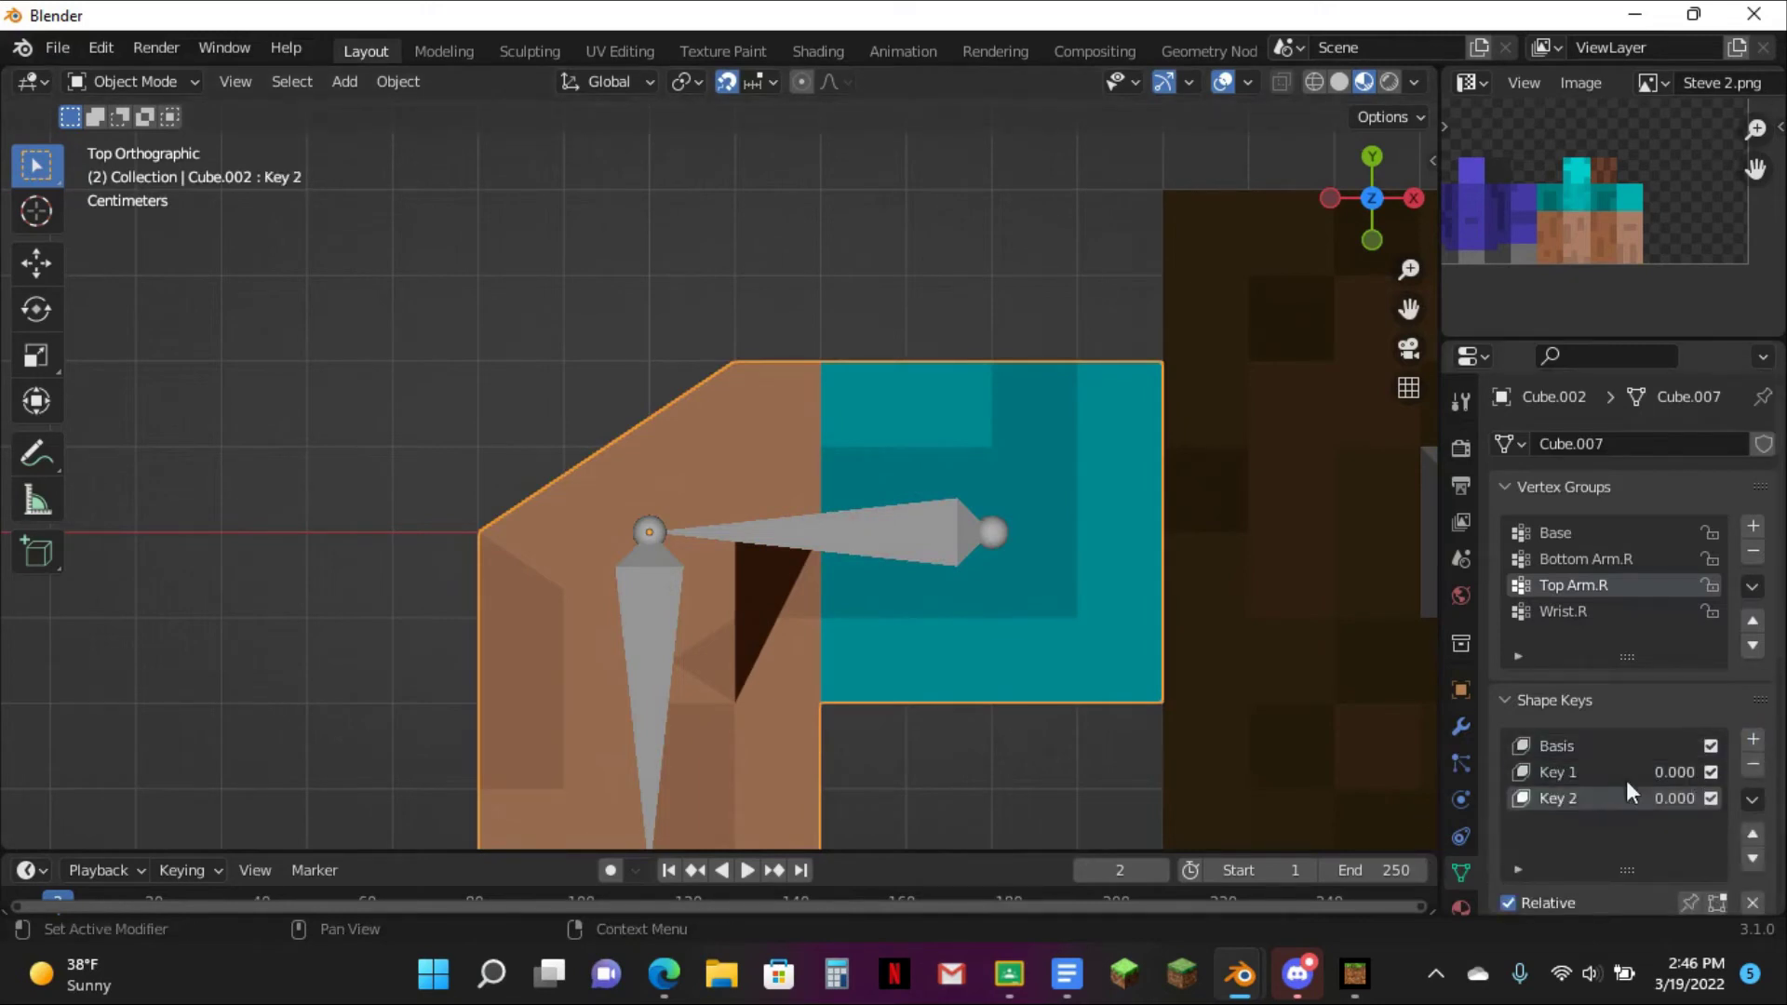
# - Open Key 1 for editing in Edit Mode and show the Armature modifier's deformation on the edited mesh
pyautogui.click(1572, 771)
pyautogui.press('Tab')
pyautogui.scroll(1, 726, 422)
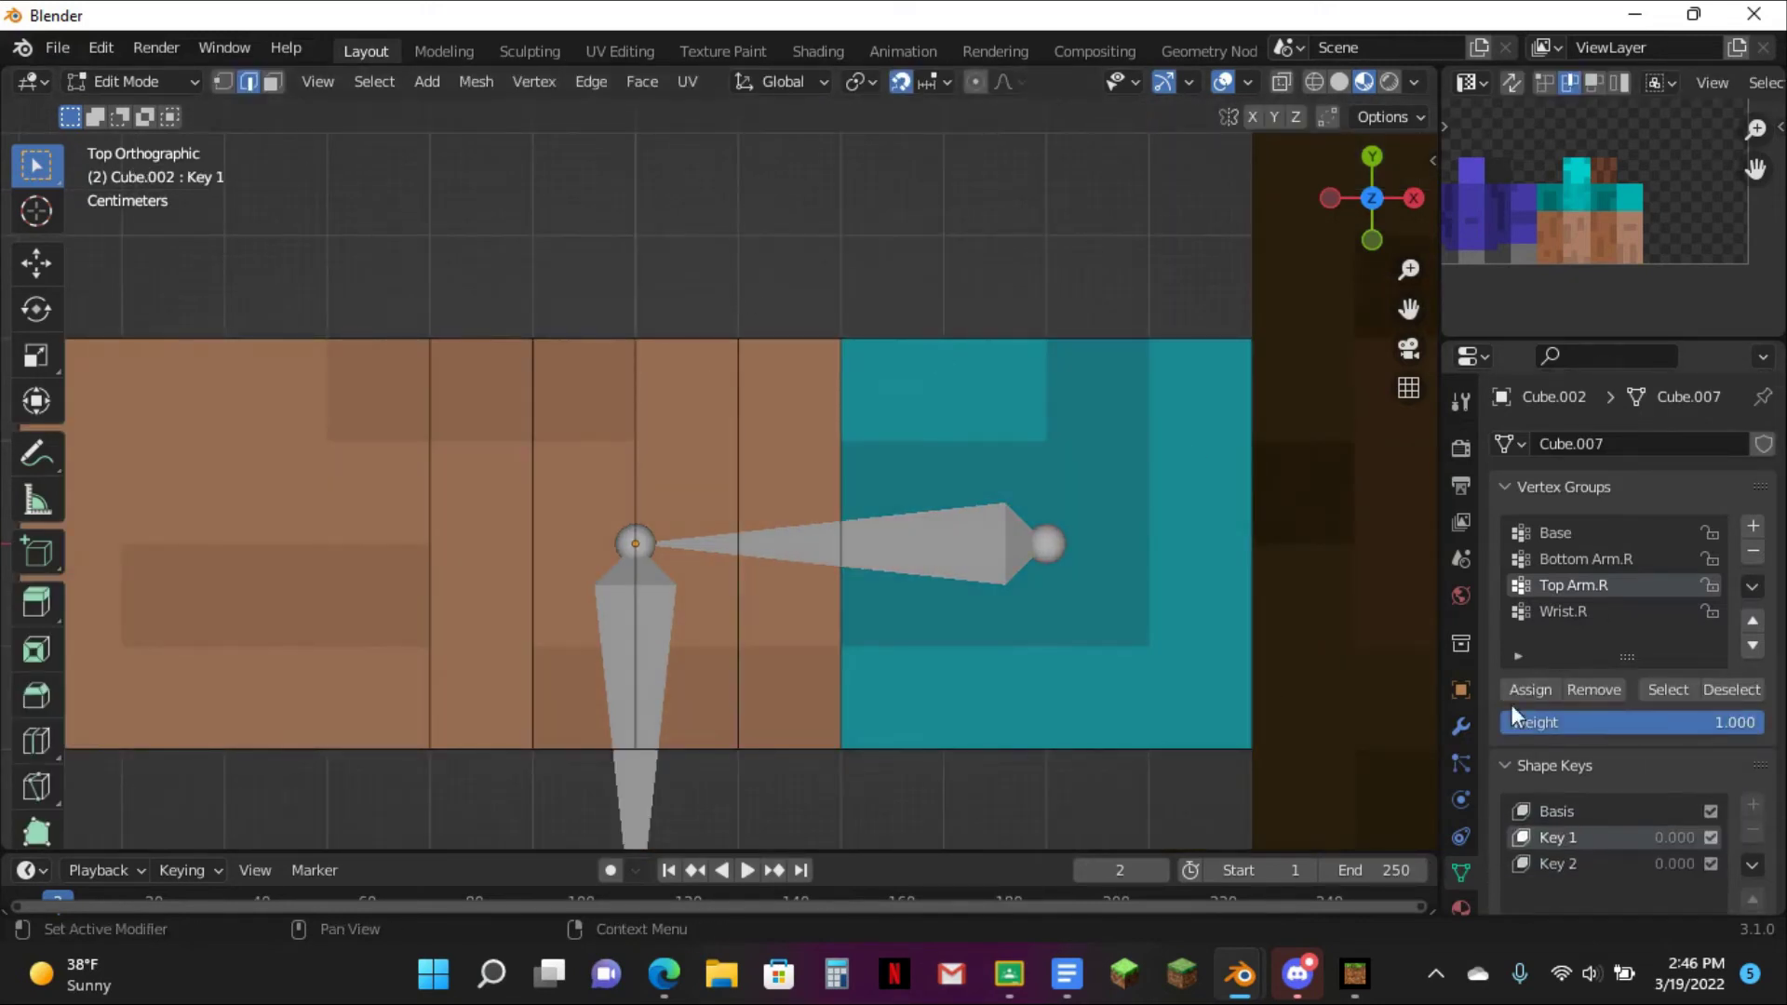
pyautogui.click(1461, 725)
pyautogui.click(1634, 486)
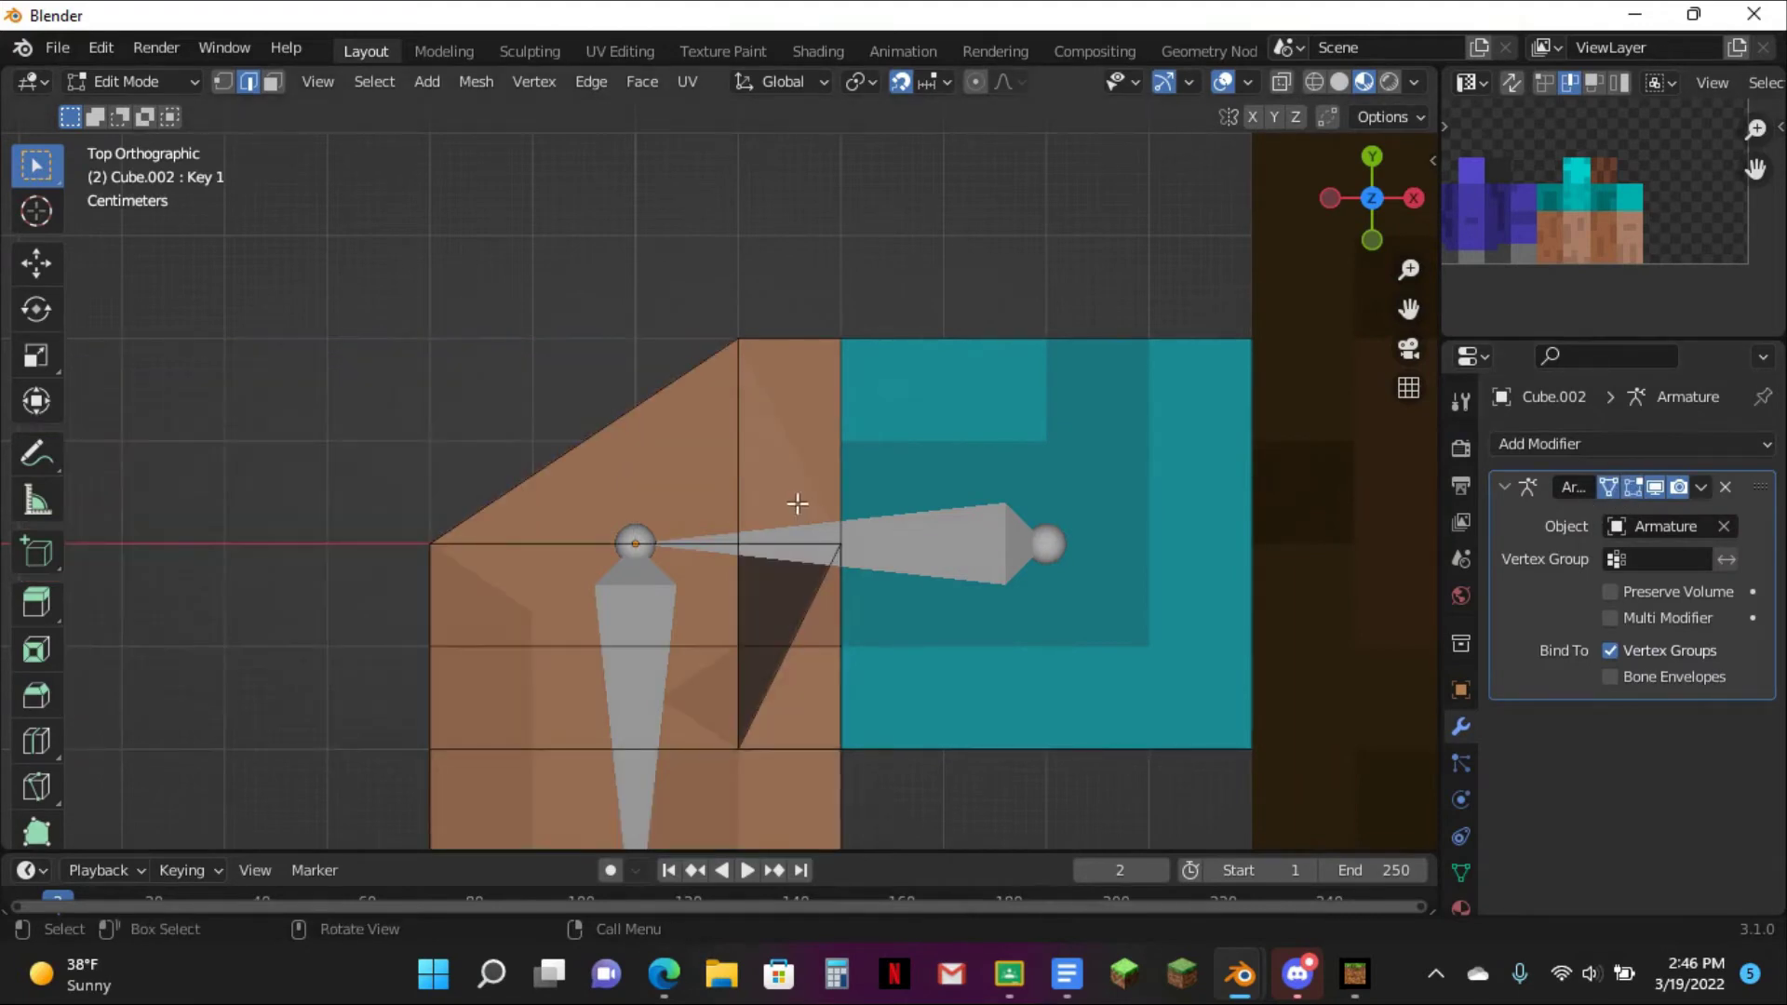
# - With vertex selection and X-ray on, move the outer elbow vertices 0.2 m along Y to square off the corner
pyautogui.click(228, 84)
pyautogui.moveTo(302, 435); pyautogui.dragTo(572, 605)
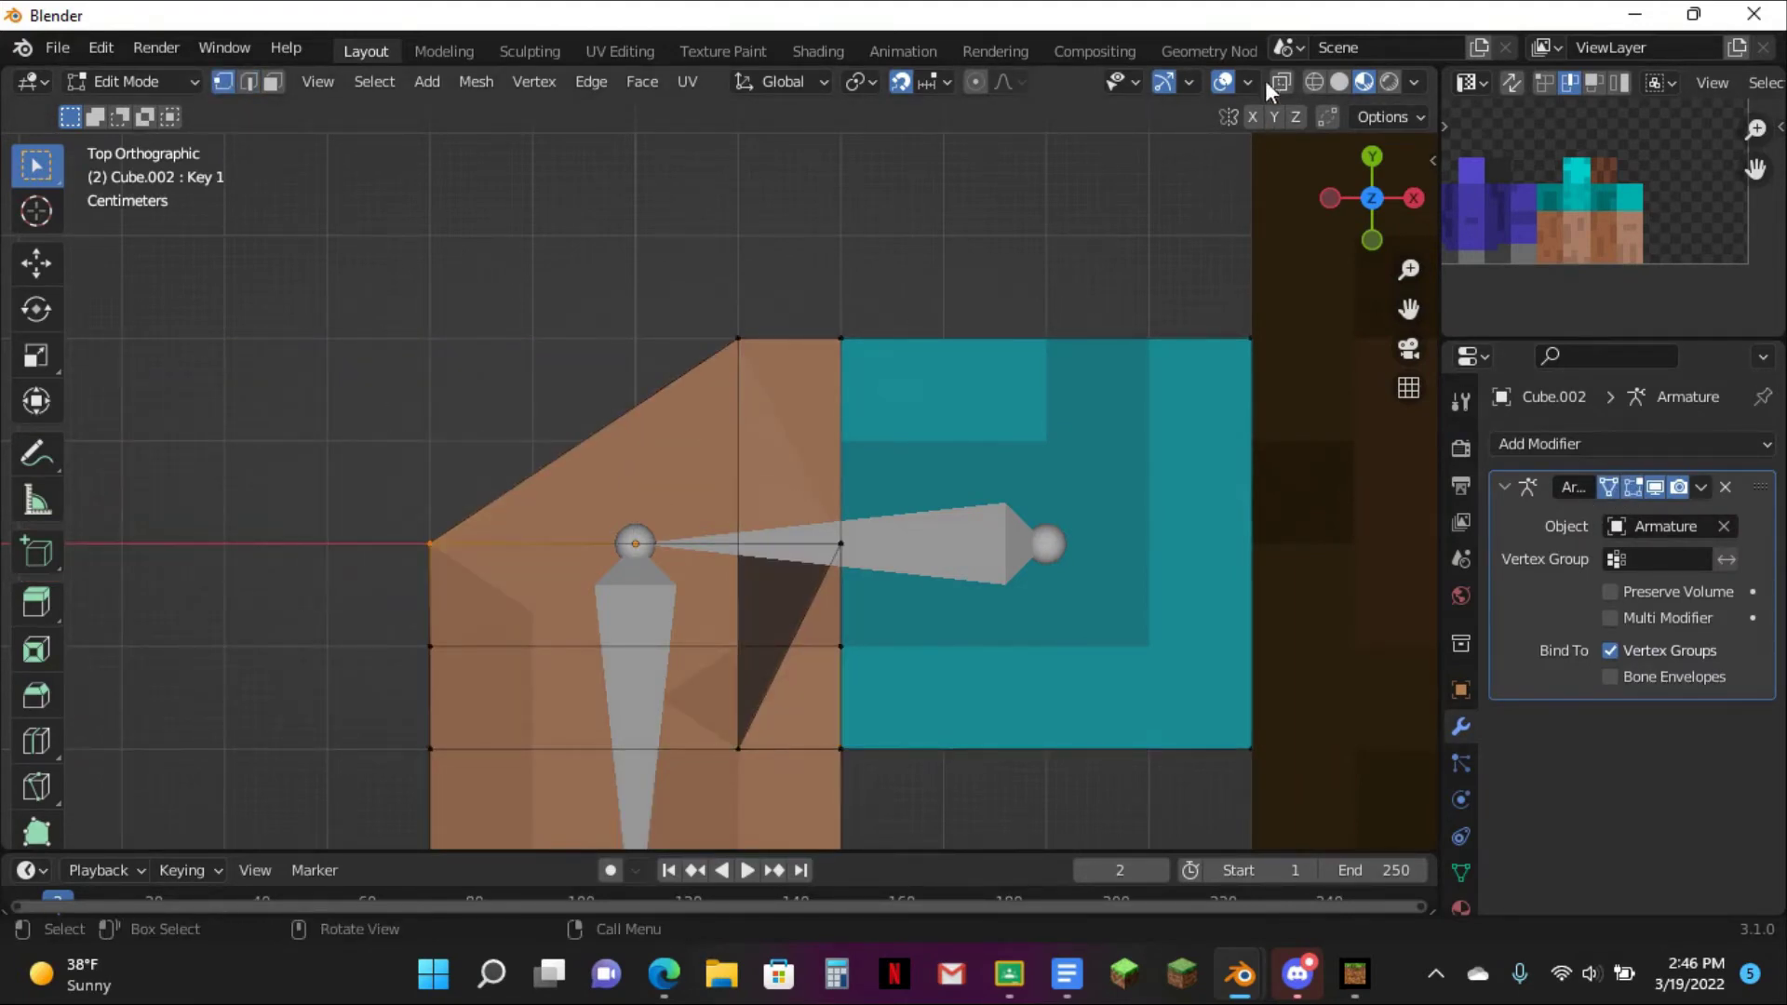
pyautogui.click(1283, 83)
pyautogui.moveTo(355, 372); pyautogui.dragTo(523, 588)
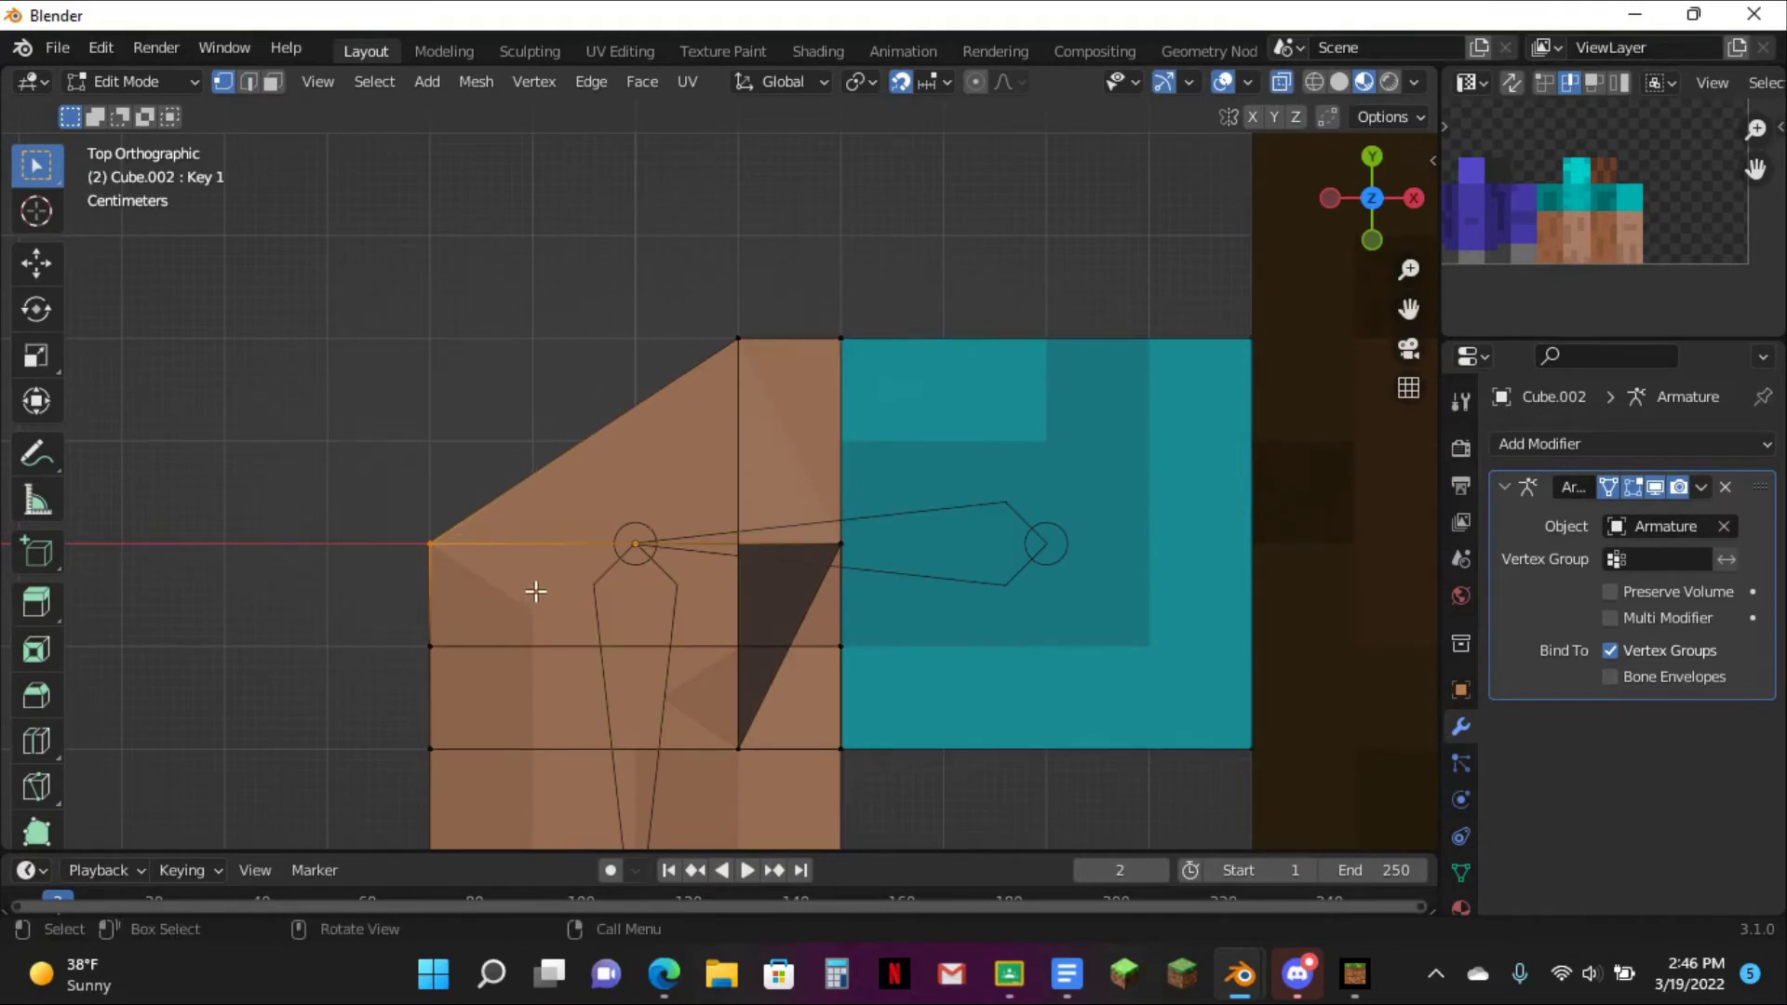
pyautogui.press('g')
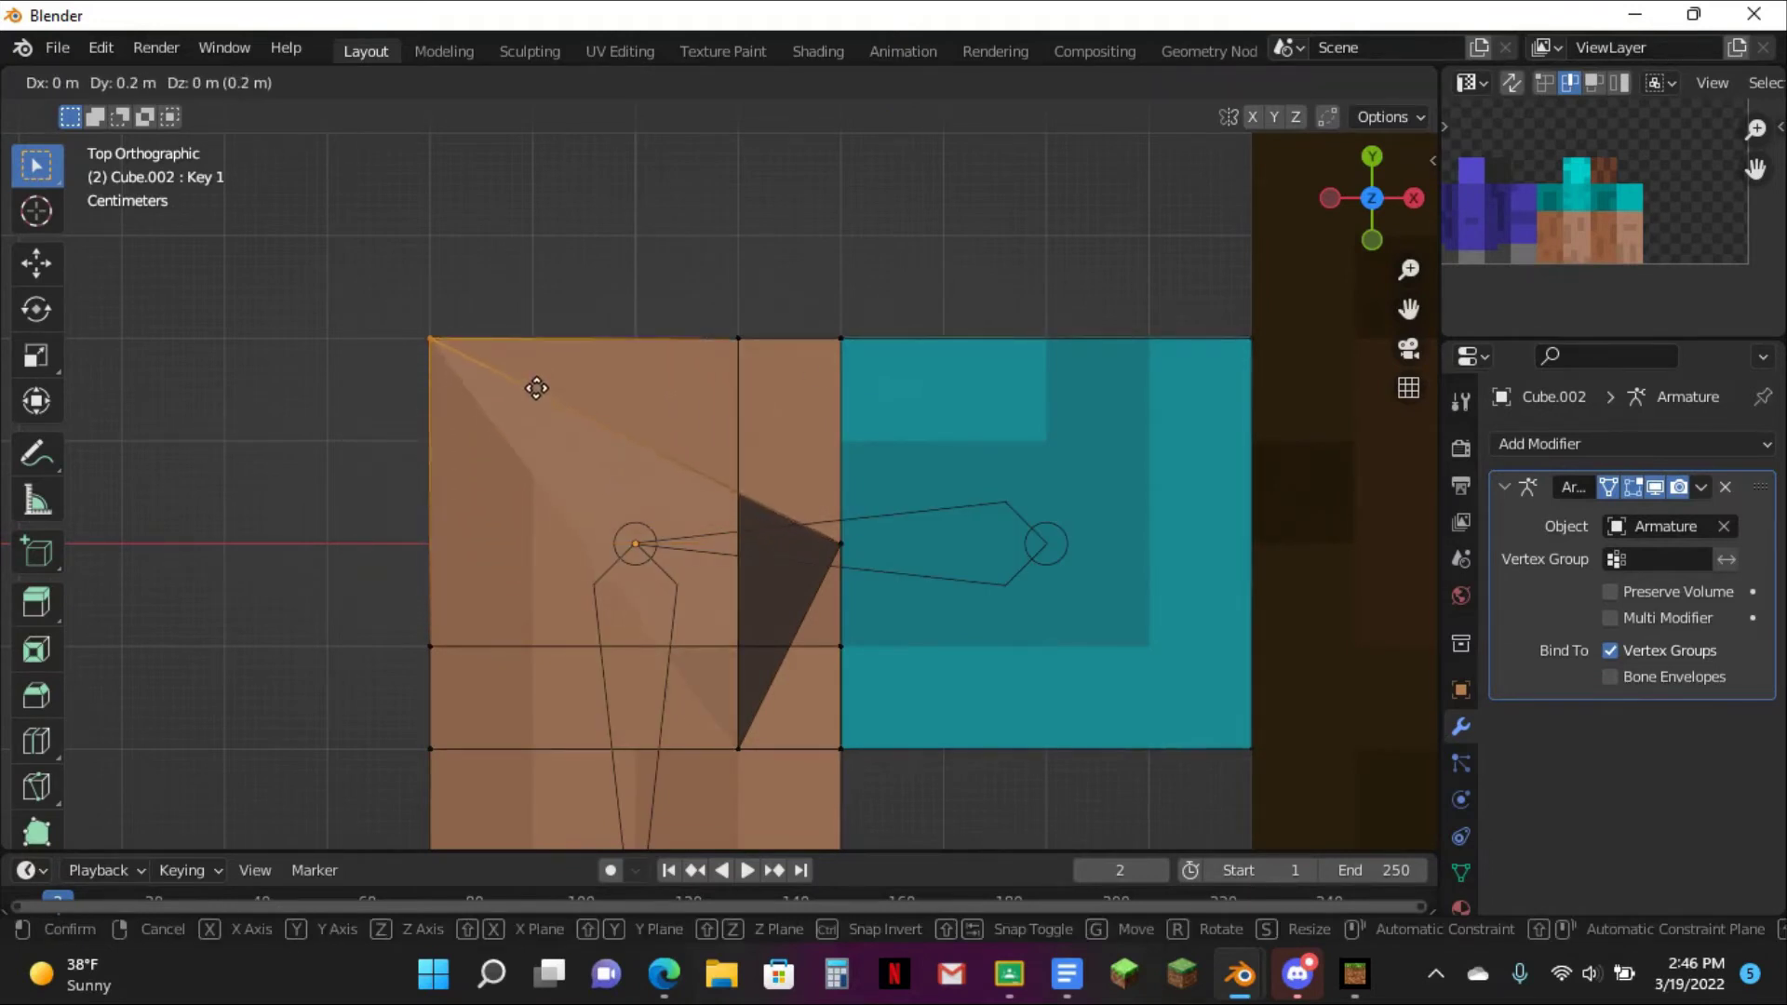
pyautogui.click(534, 387)
# - Move the inner elbow vertices in two moves onto the inside corner where the forearm meets the teal sleeve
pyautogui.moveTo(812, 471); pyautogui.dragTo(938, 601)
pyautogui.press('g')
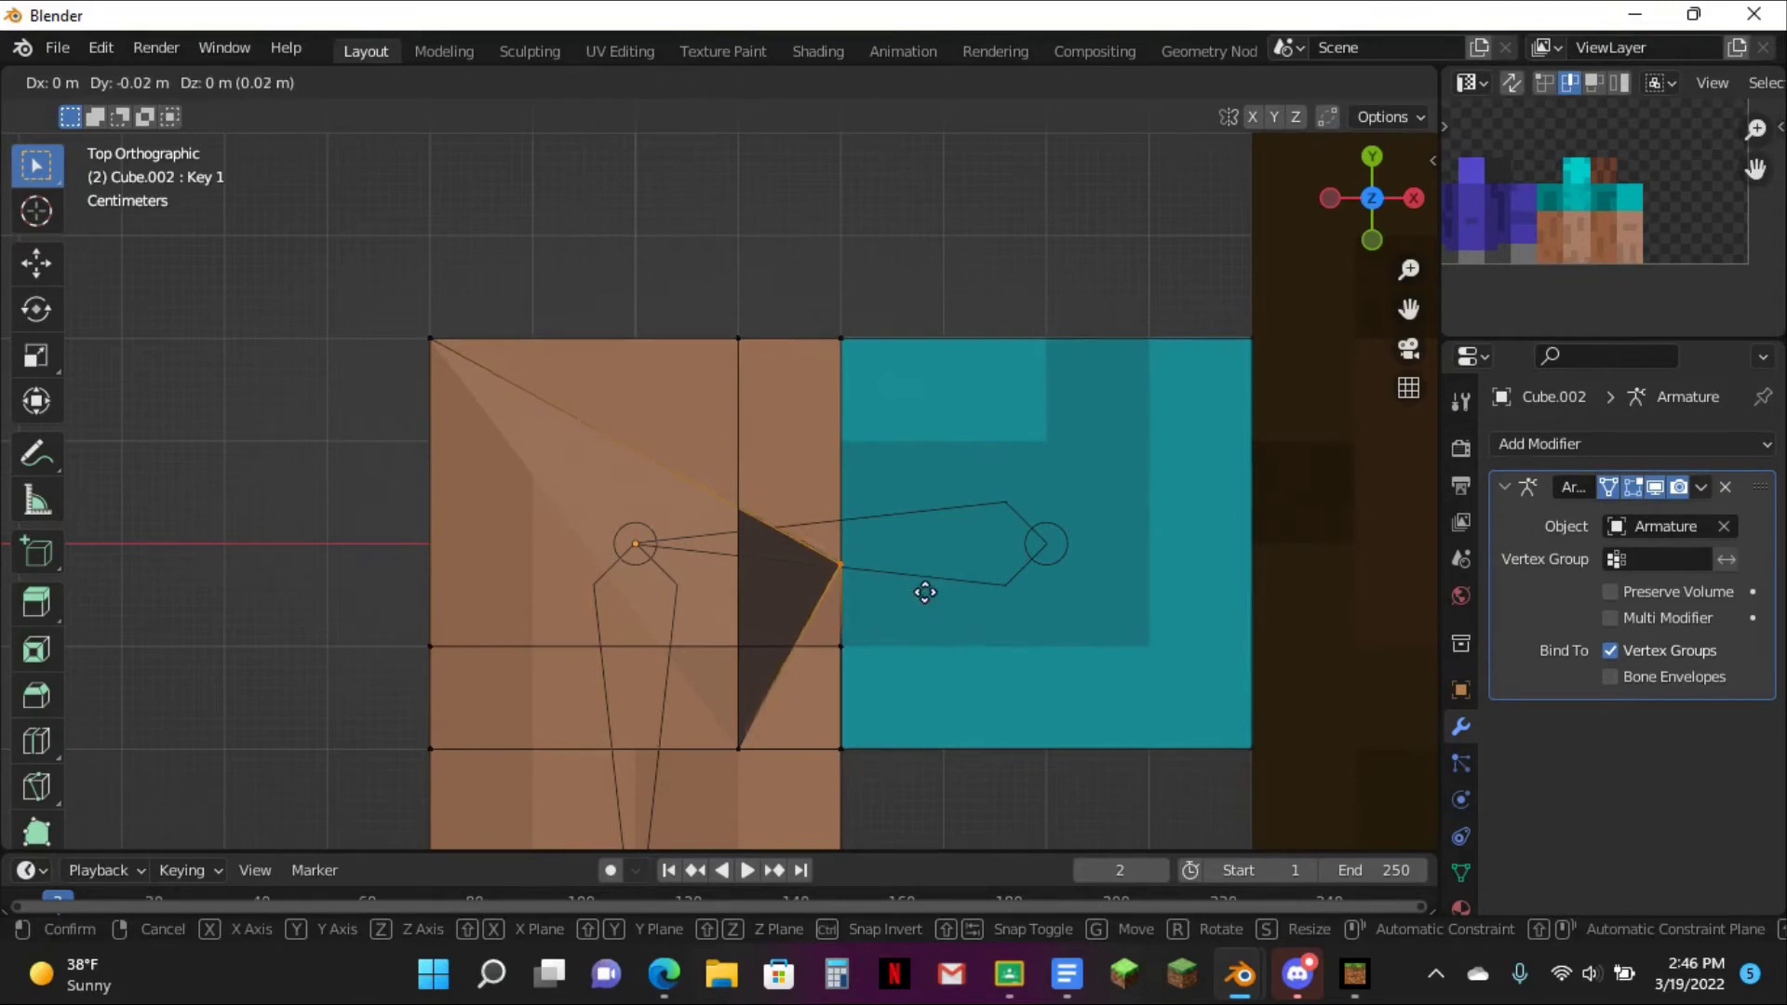
pyautogui.click(921, 662)
pyautogui.moveTo(801, 574); pyautogui.dragTo(926, 723)
pyautogui.press('g')
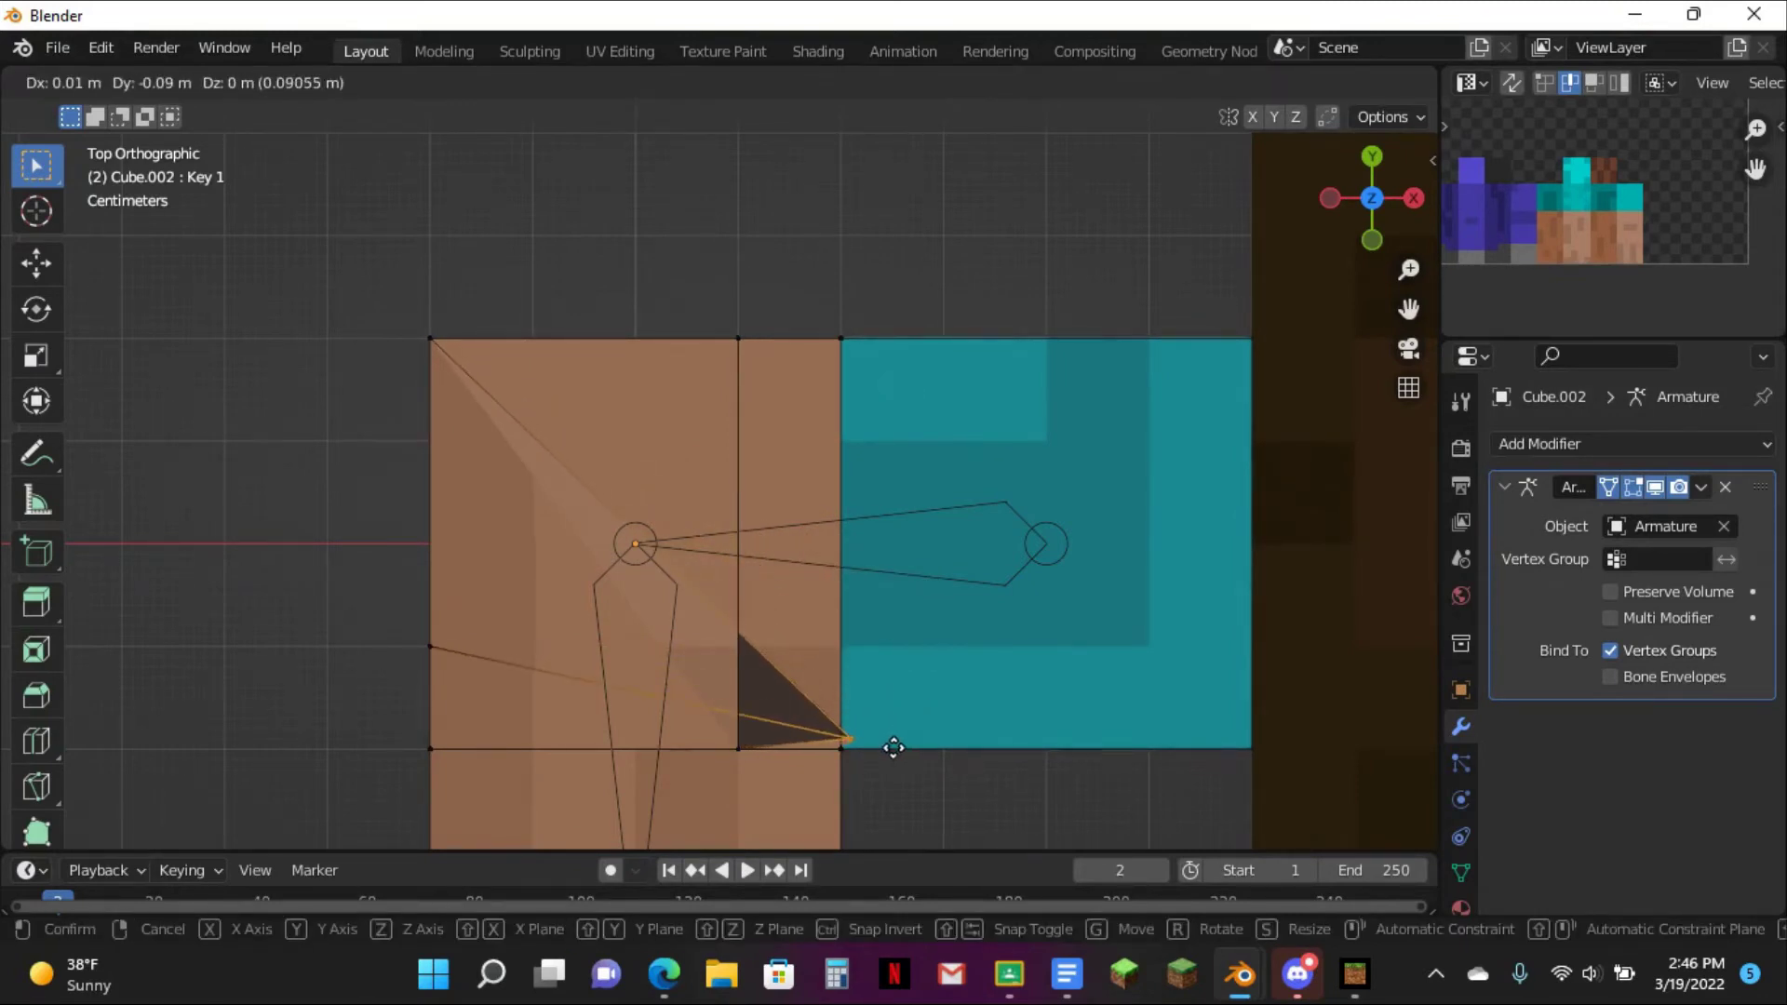
pyautogui.click(887, 761)
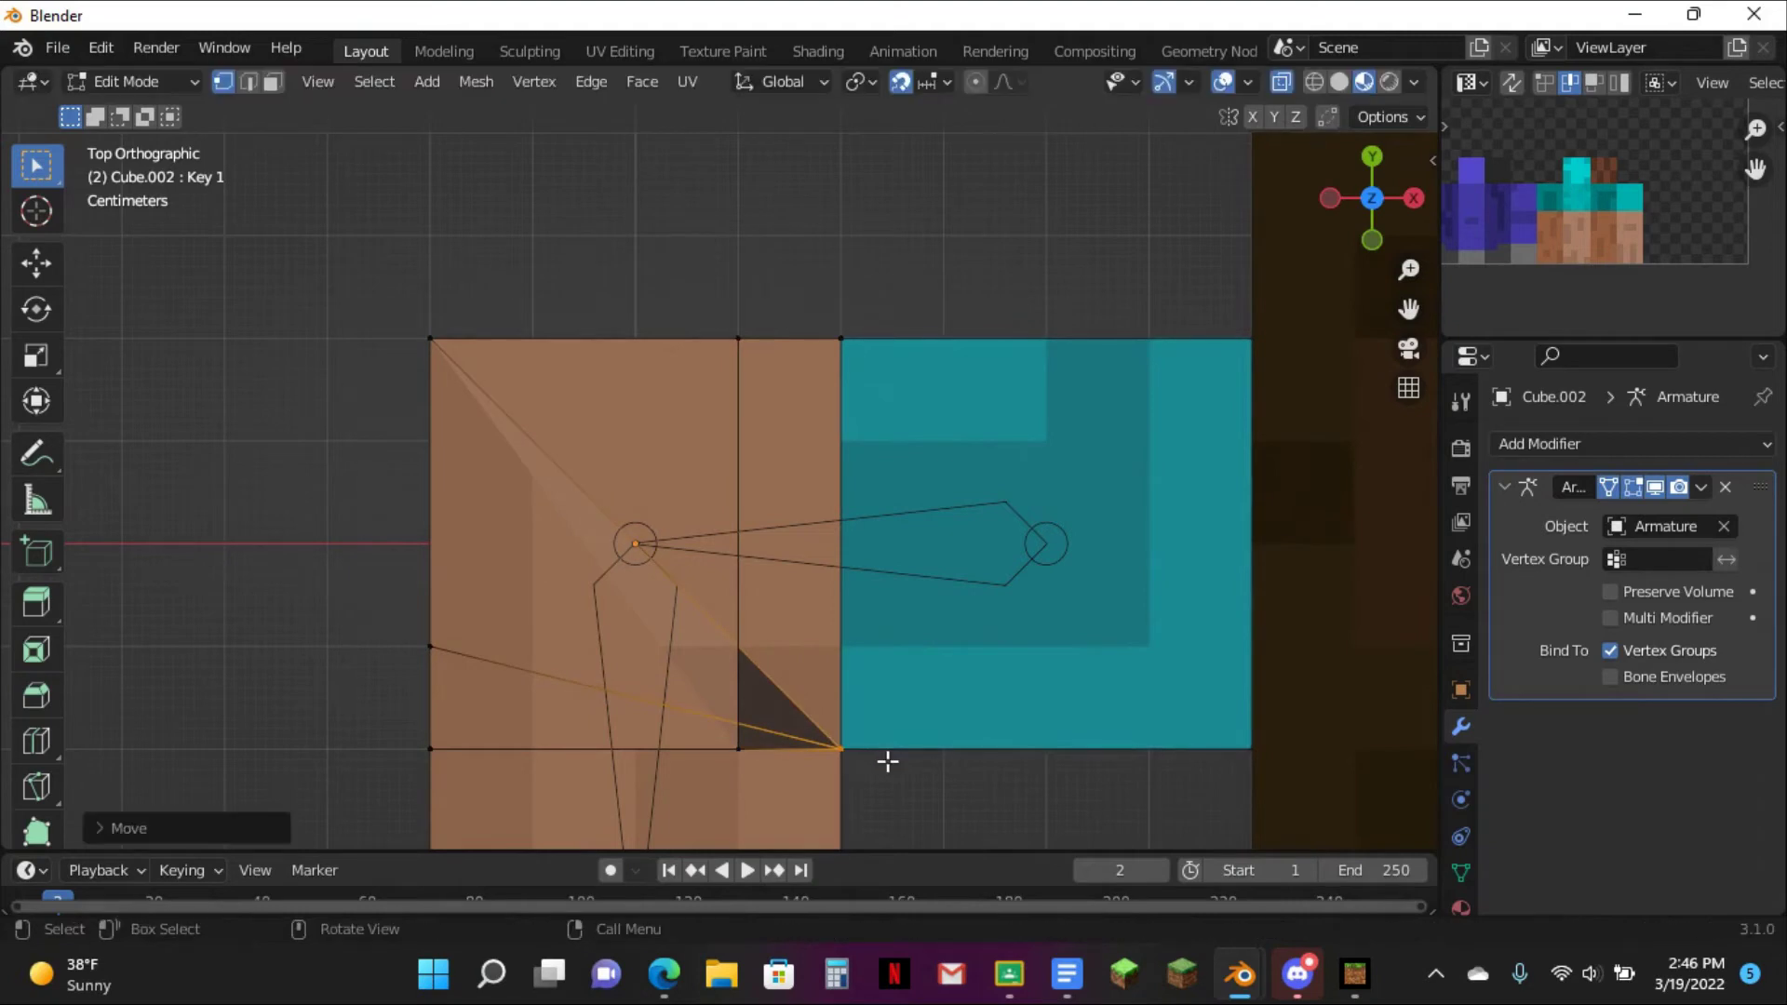
# - Move the remaining inner elbow vertices onto the inside corner beside the teal sleeve and return to Object Mode
pyautogui.moveTo(888, 750); pyautogui.dragTo(909, 629, button='middle')
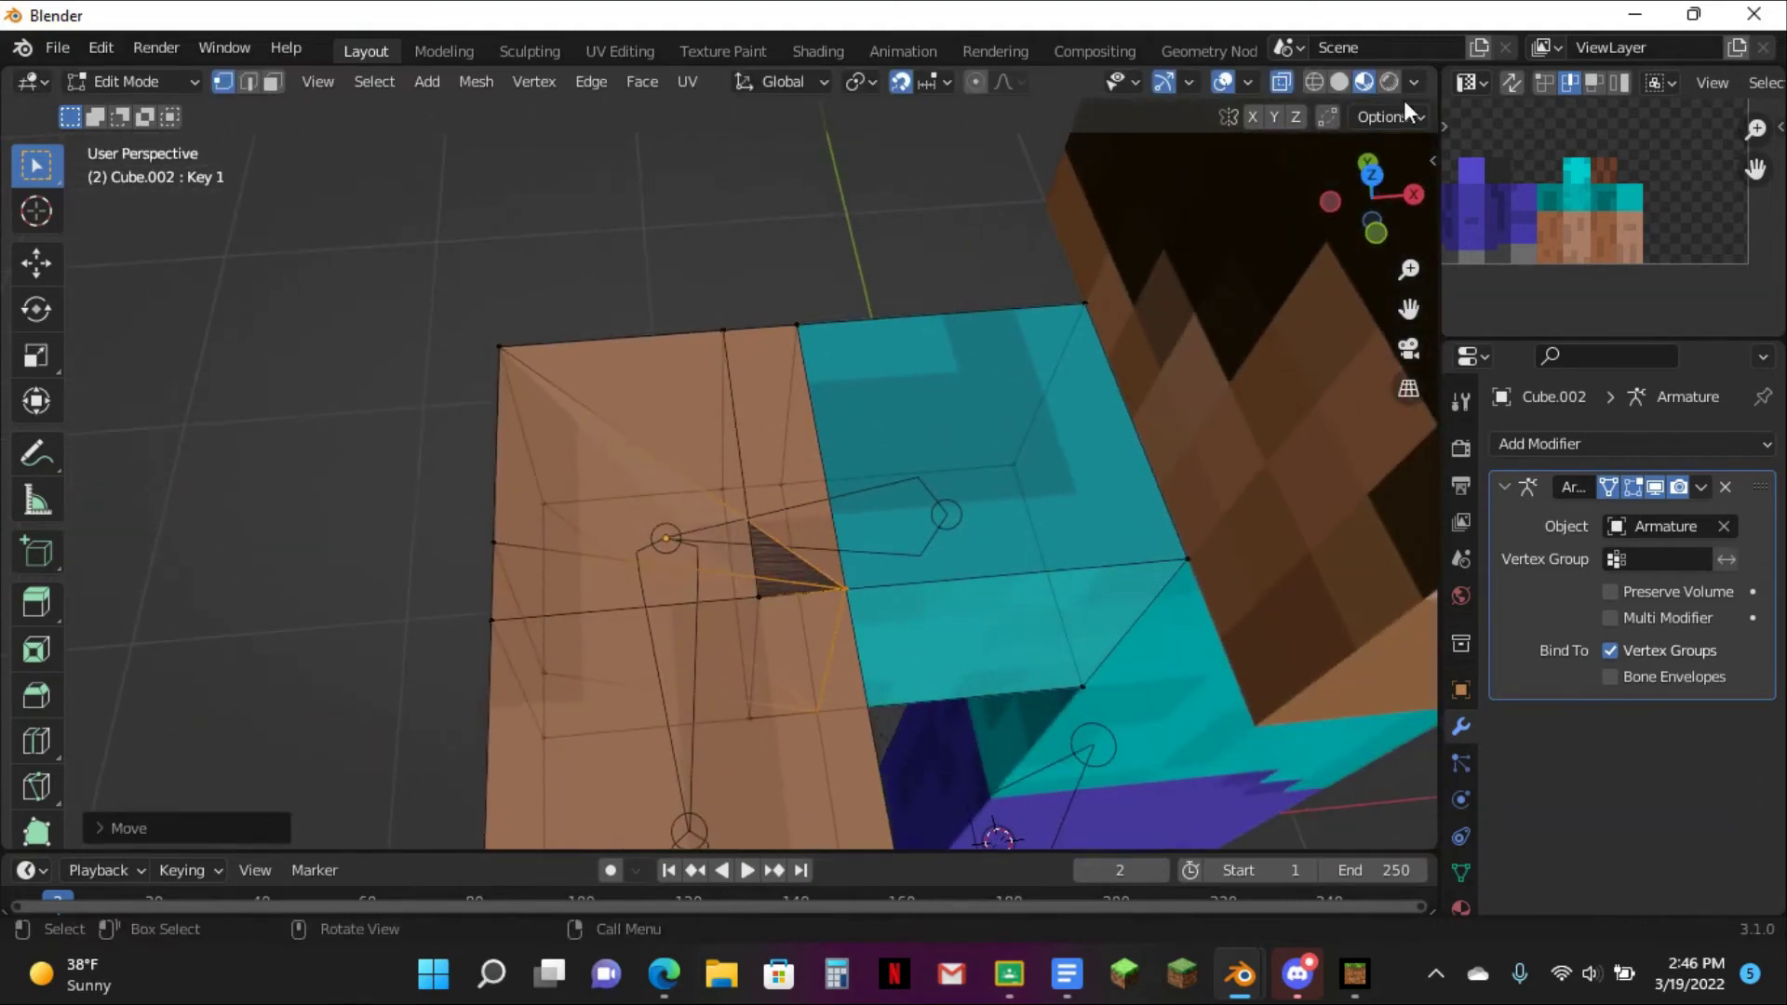
pyautogui.click(1374, 179)
pyautogui.scroll(4, 941, 479)
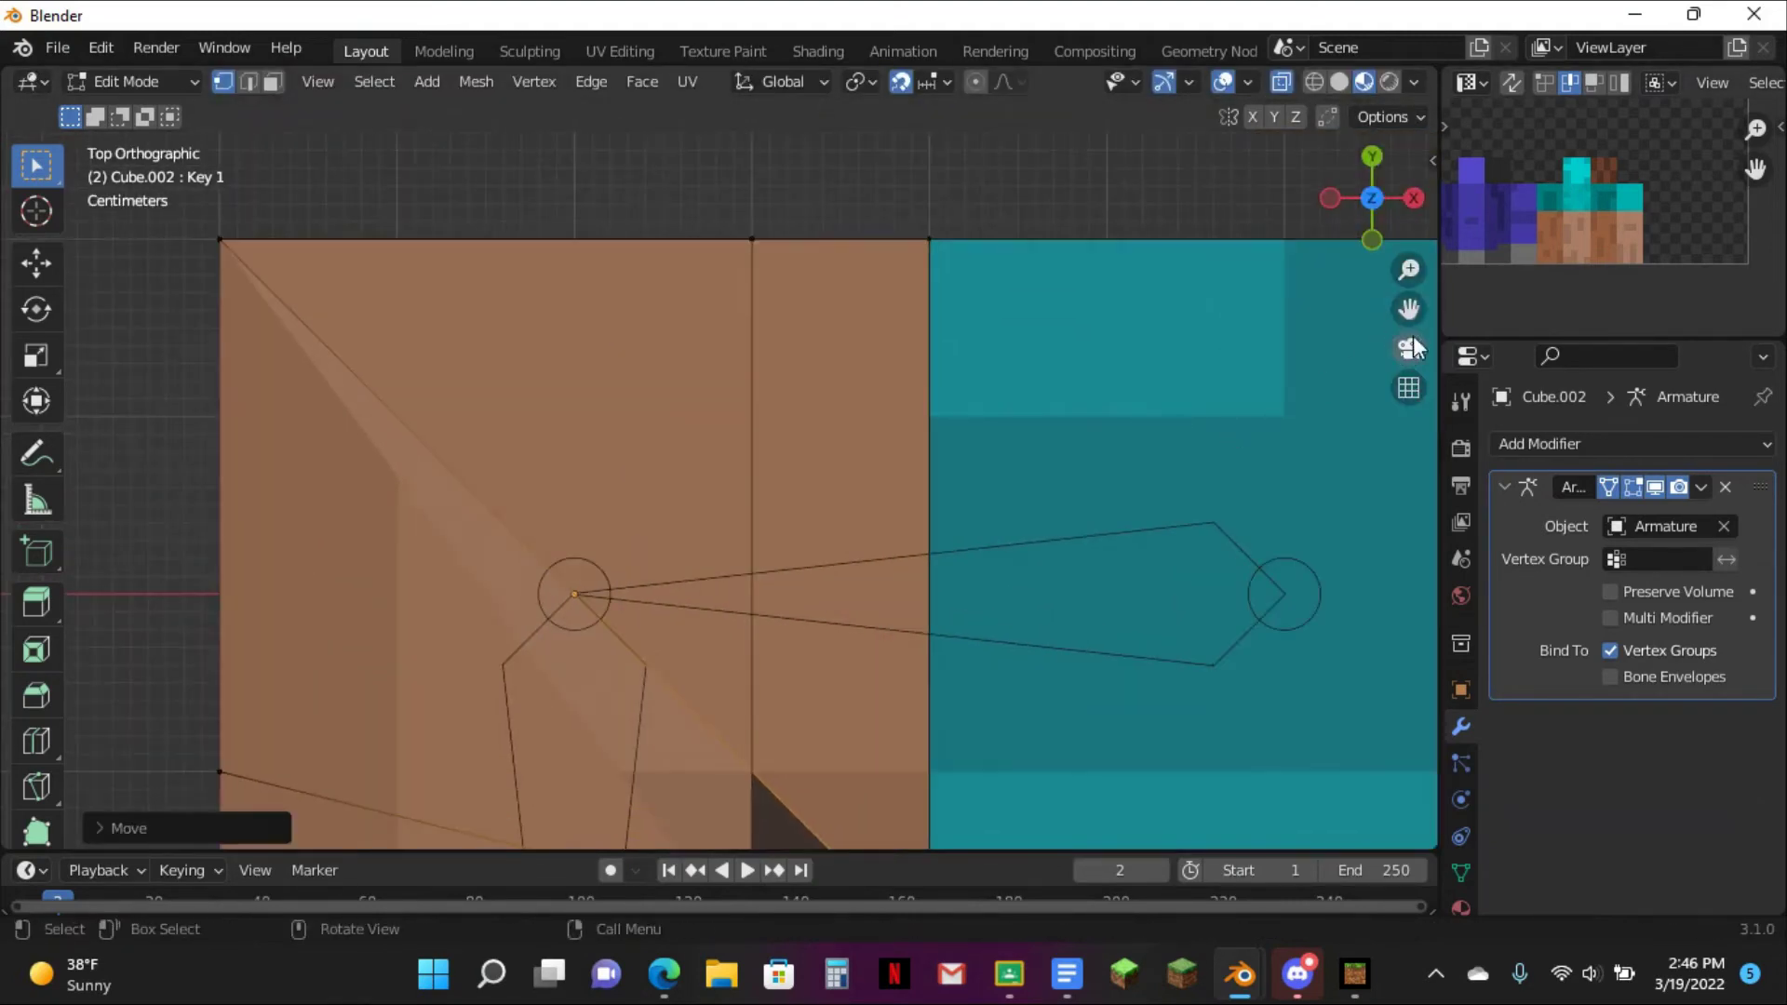
pyautogui.moveTo(1409, 308); pyautogui.dragTo(1386, 2)
pyautogui.scroll(3, 839, 583)
pyautogui.moveTo(707, 624); pyautogui.dragTo(768, 670)
pyautogui.press('g')
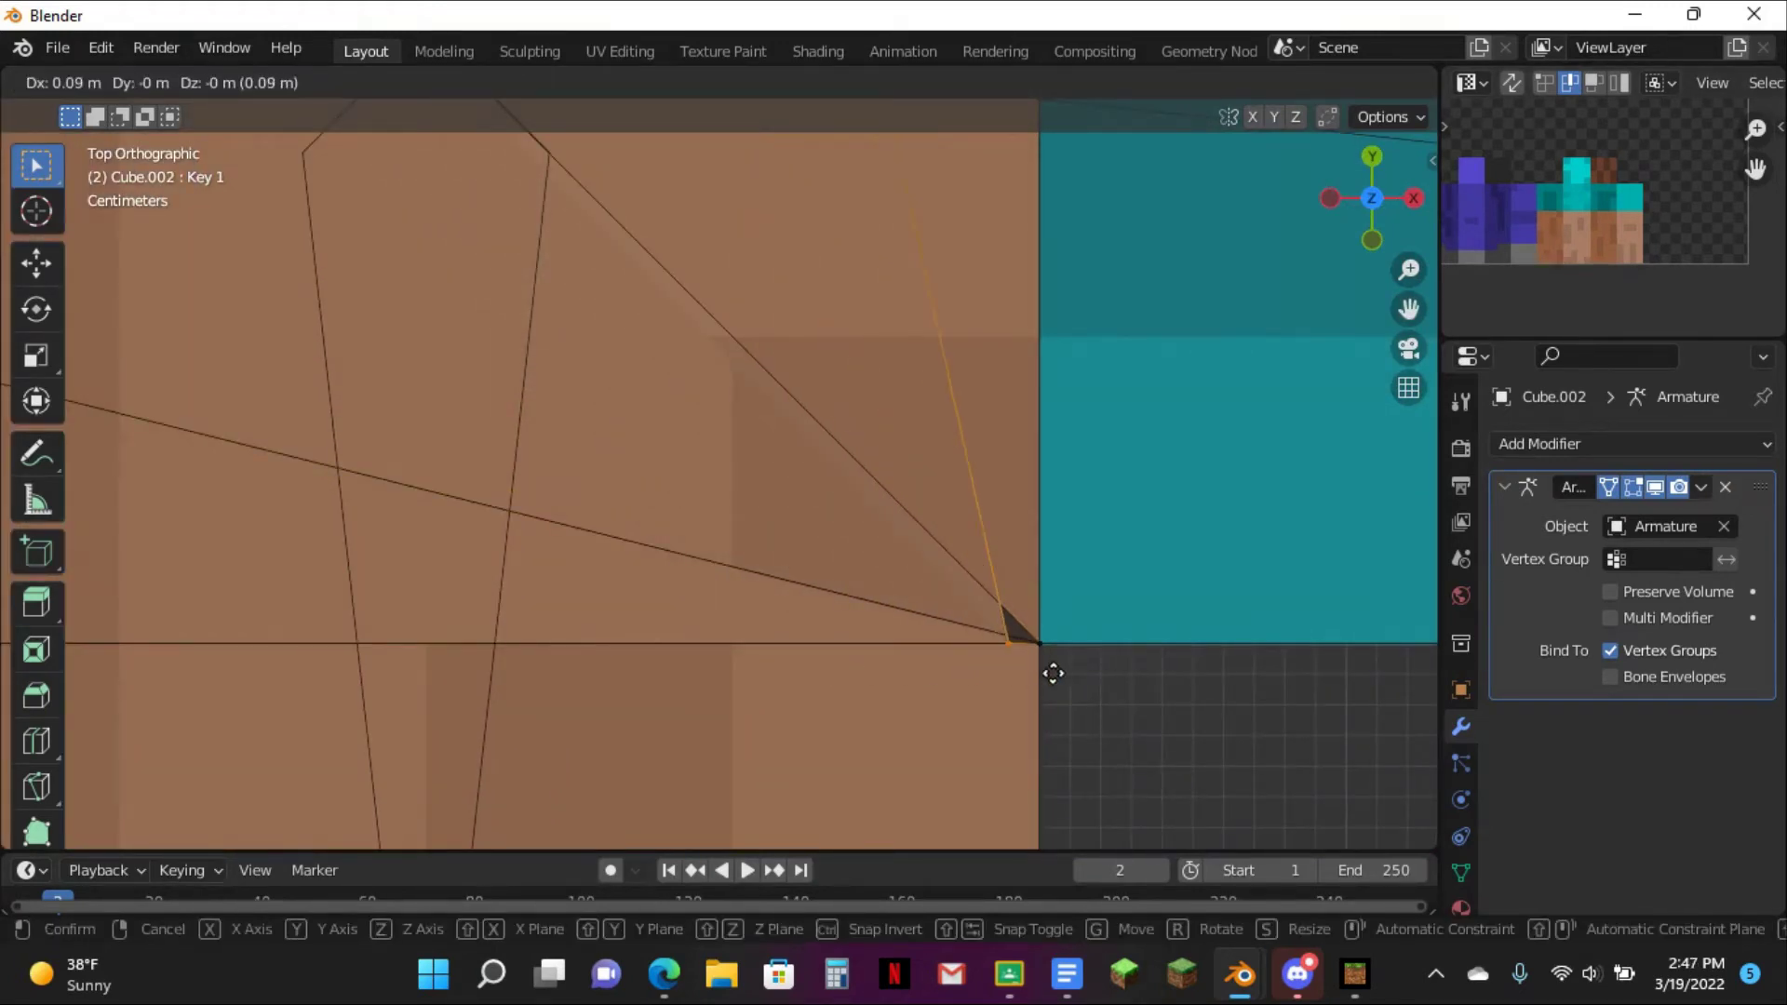
pyautogui.click(1069, 671)
pyautogui.scroll(-6, 1069, 670)
pyautogui.press('Tab')
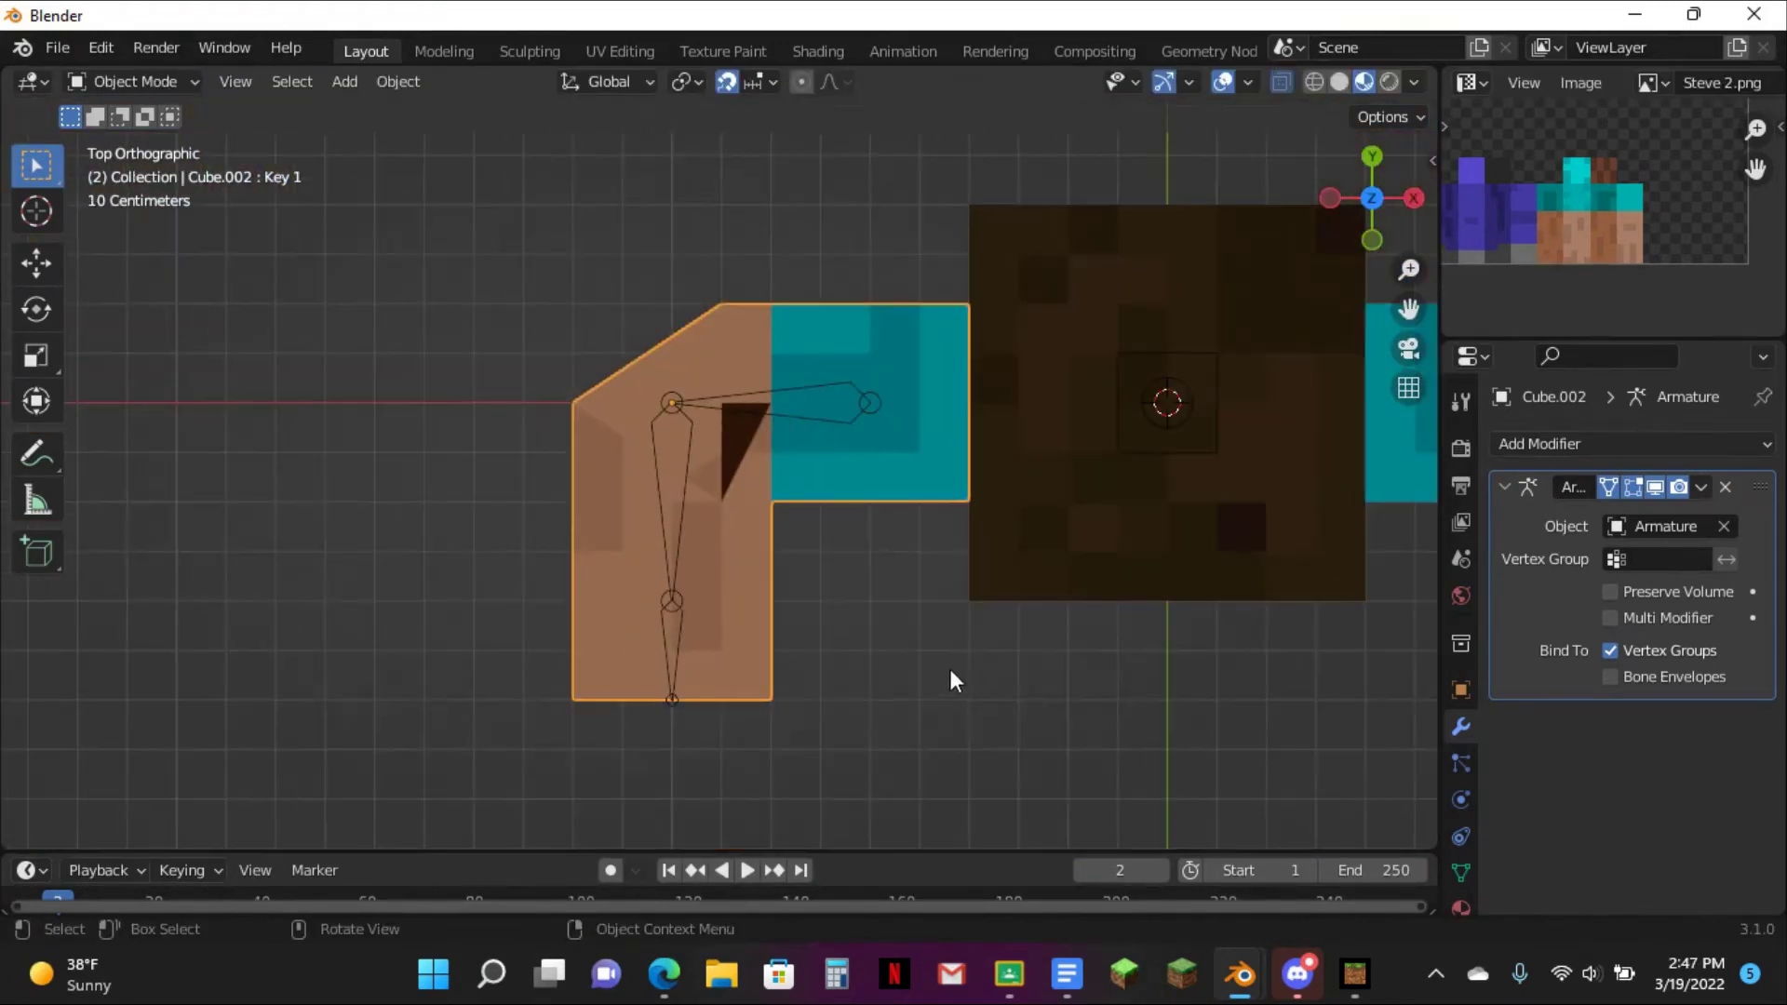
# - In the arm mesh's shape keys, set Key 1's value to 1.000 and view the bent elbow at an angle
pyautogui.click(1460, 836)
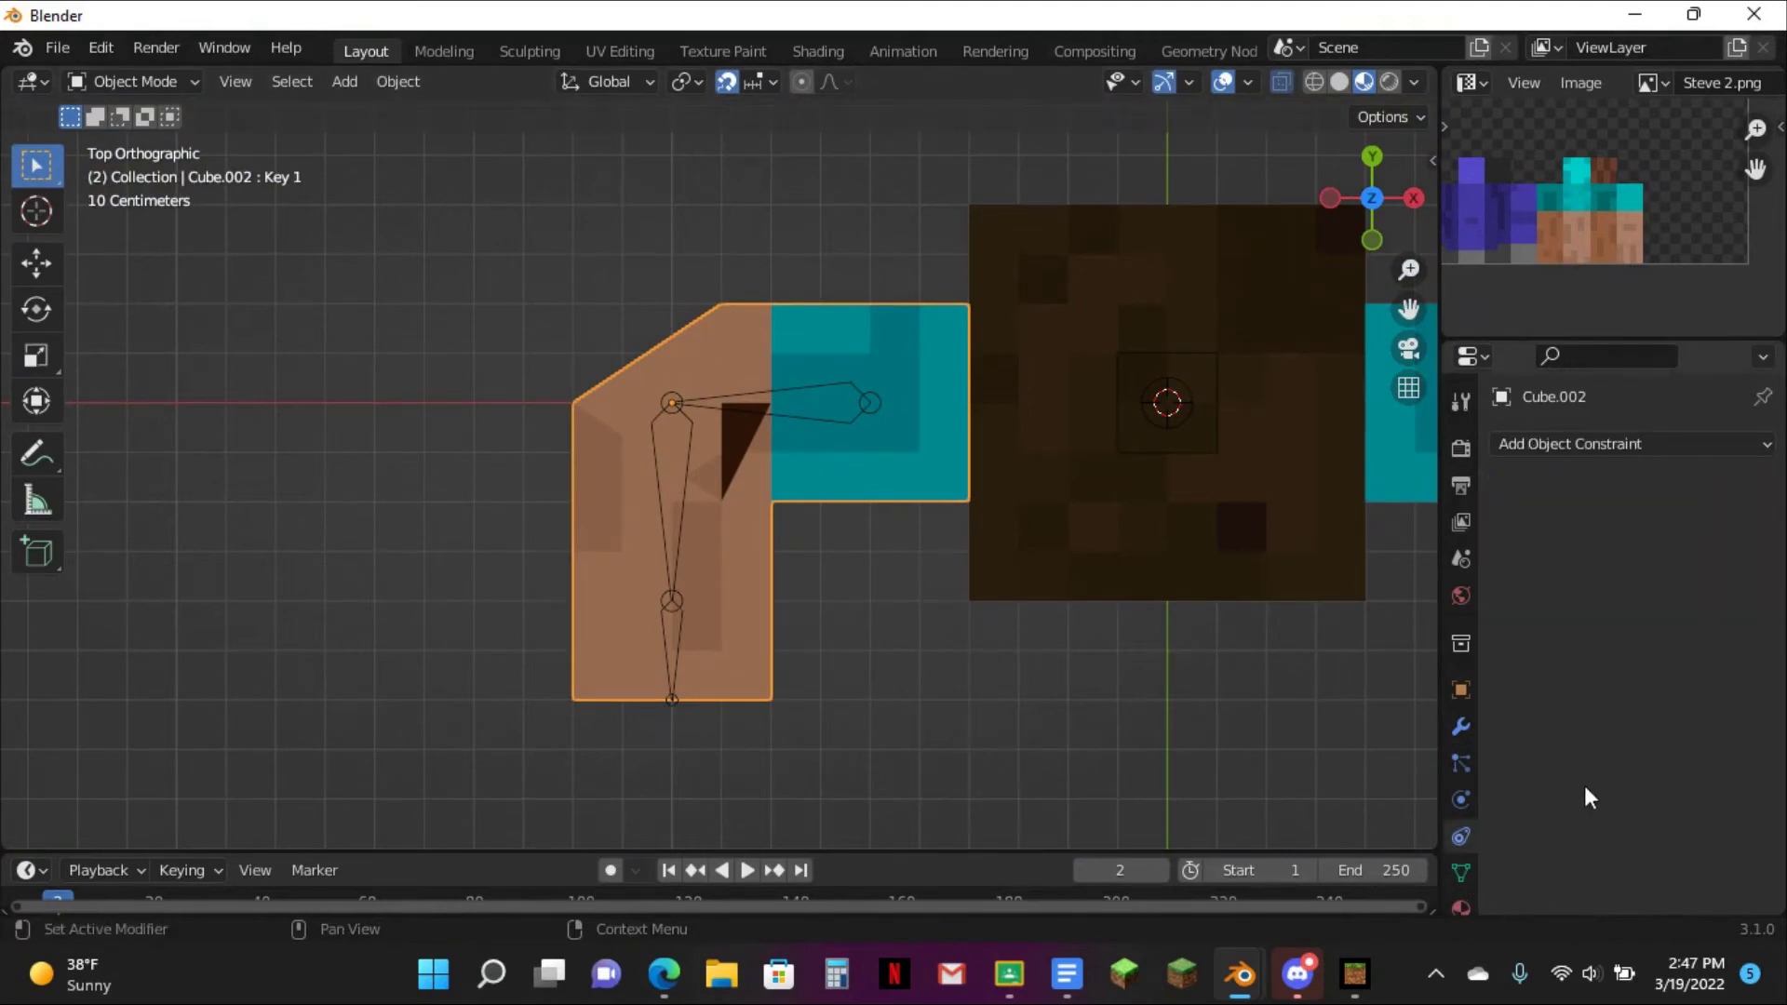
pyautogui.click(1462, 872)
pyautogui.scroll(-5, 1617, 750)
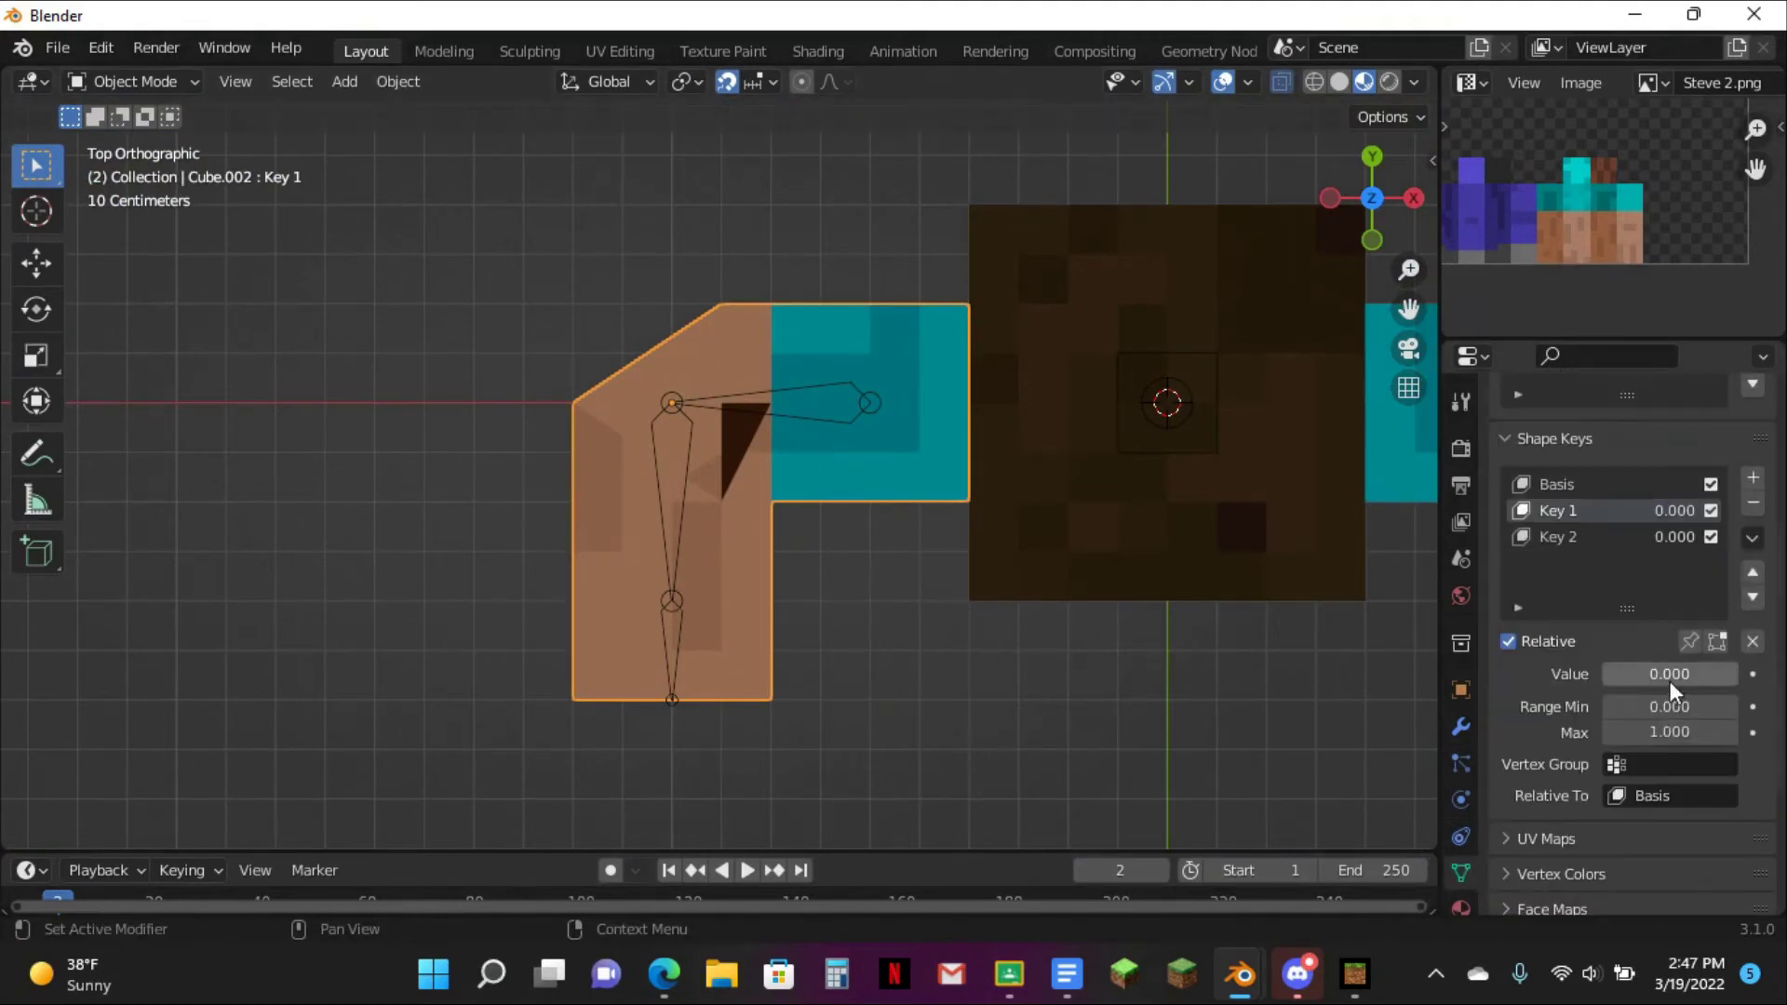
pyautogui.moveTo(1668, 674); pyautogui.dragTo(1736, 674)
pyautogui.moveTo(956, 621); pyautogui.dragTo(787, 383, button='middle')
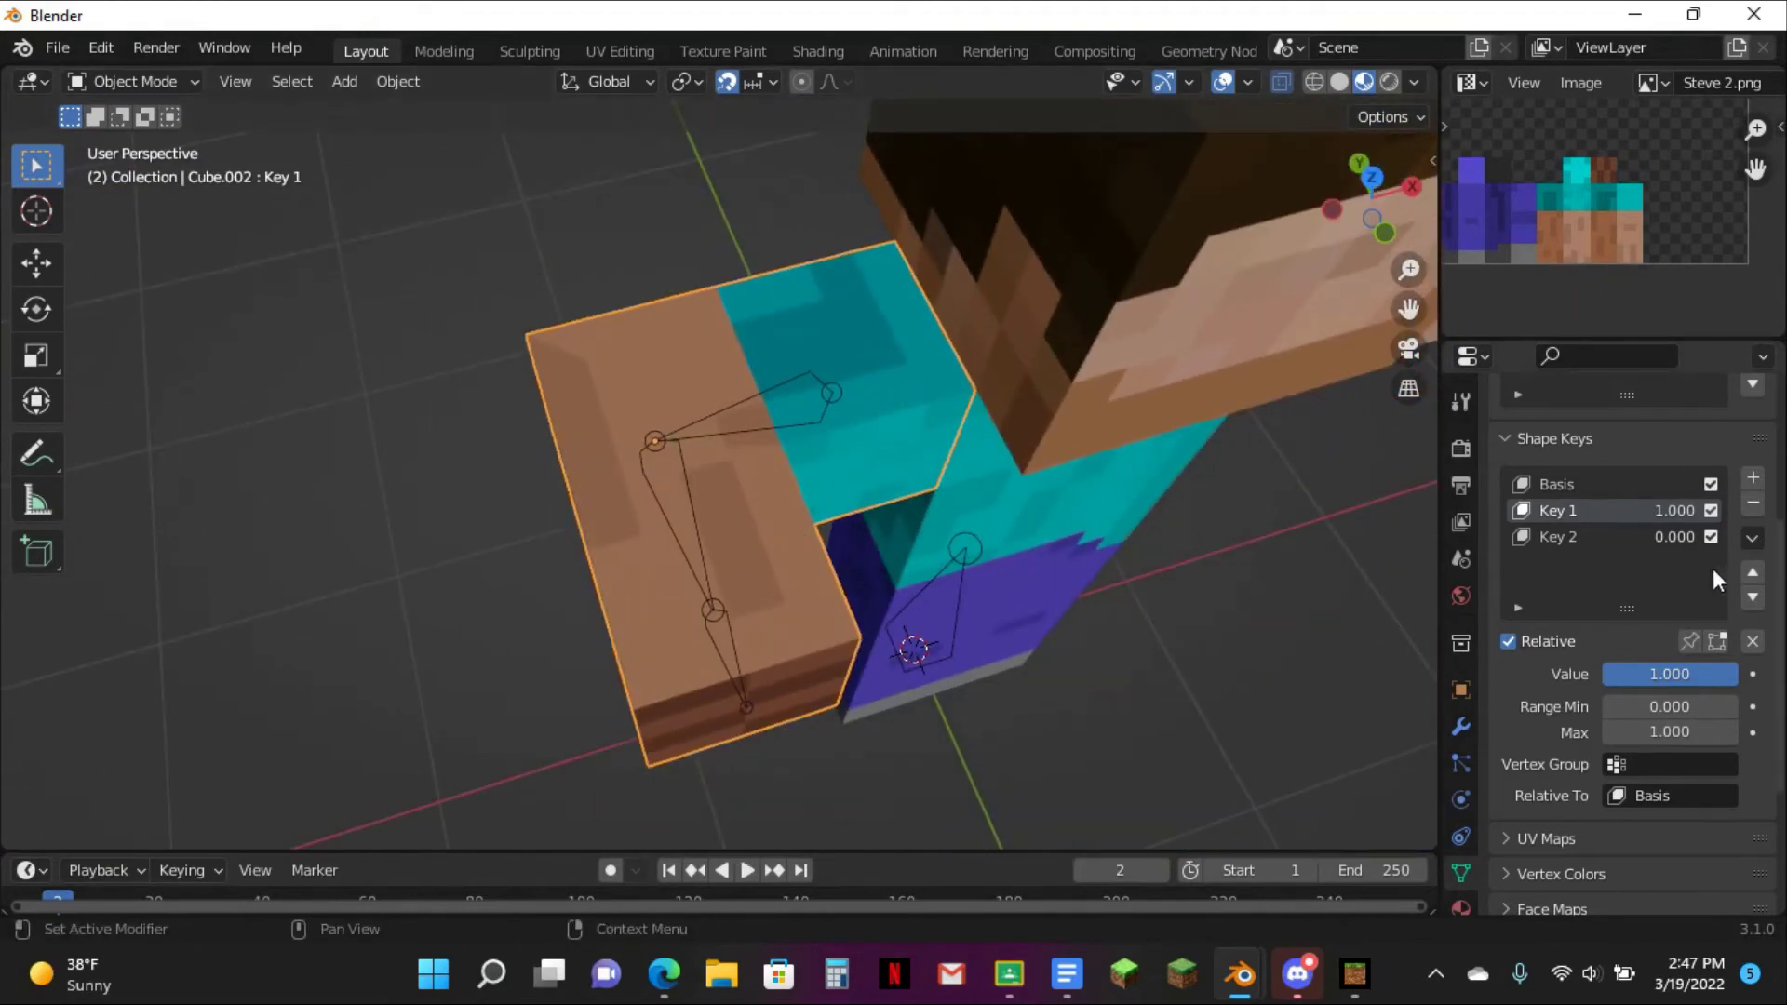
# - Add a driver to Key 1's value with the scripted expression tan (var/2)
pyautogui.rightClick(1673, 516)
pyautogui.click(1600, 556)
pyautogui.click(1611, 541)
pyautogui.write('t')
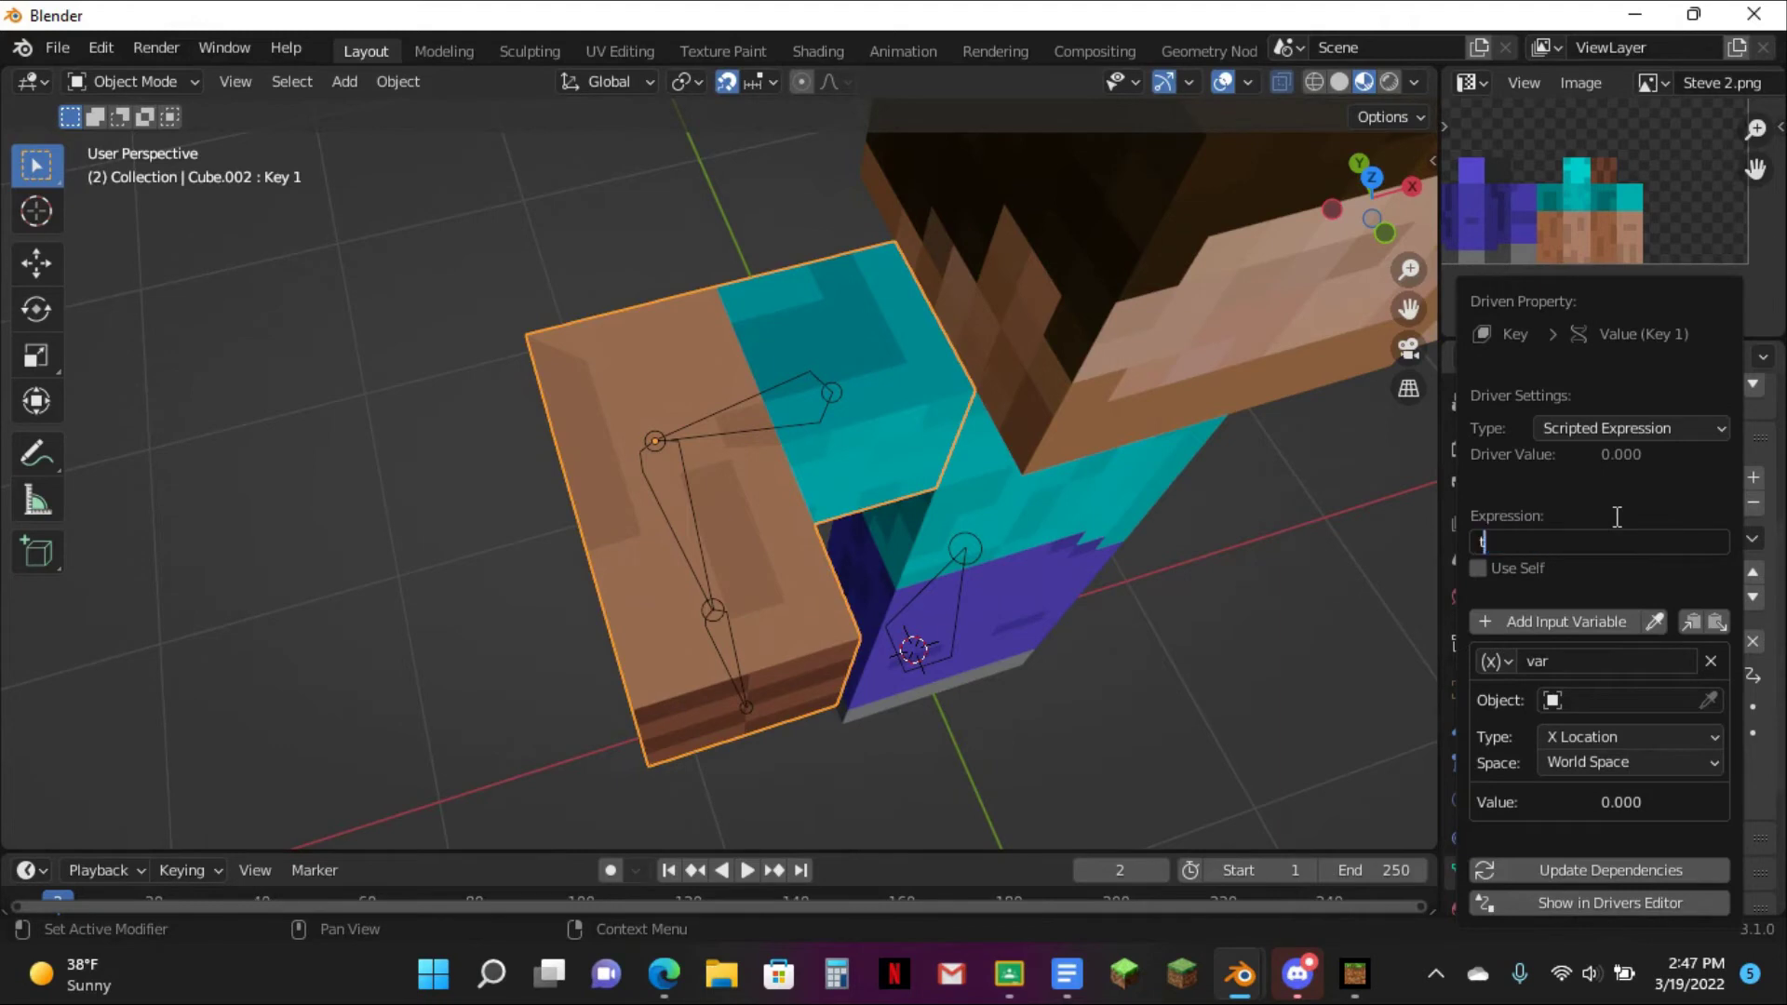
pyautogui.write('an(')
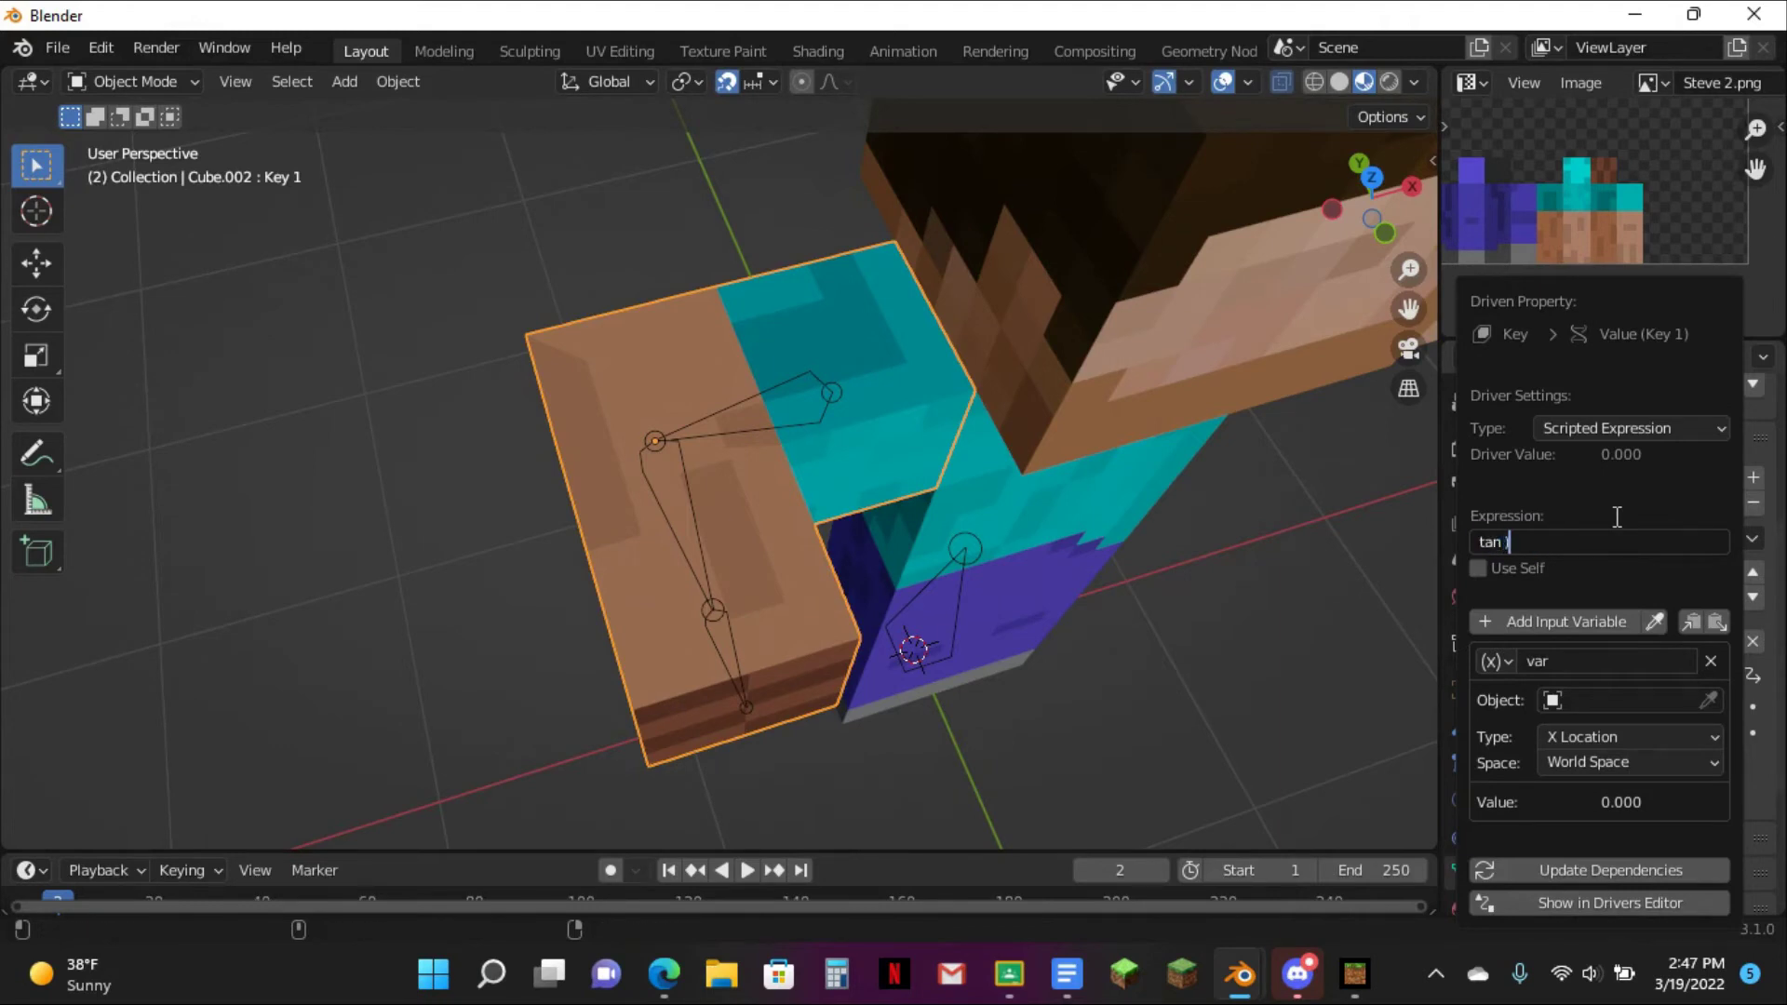
pyautogui.write('(')
pyautogui.write(')')
pyautogui.press('Return')
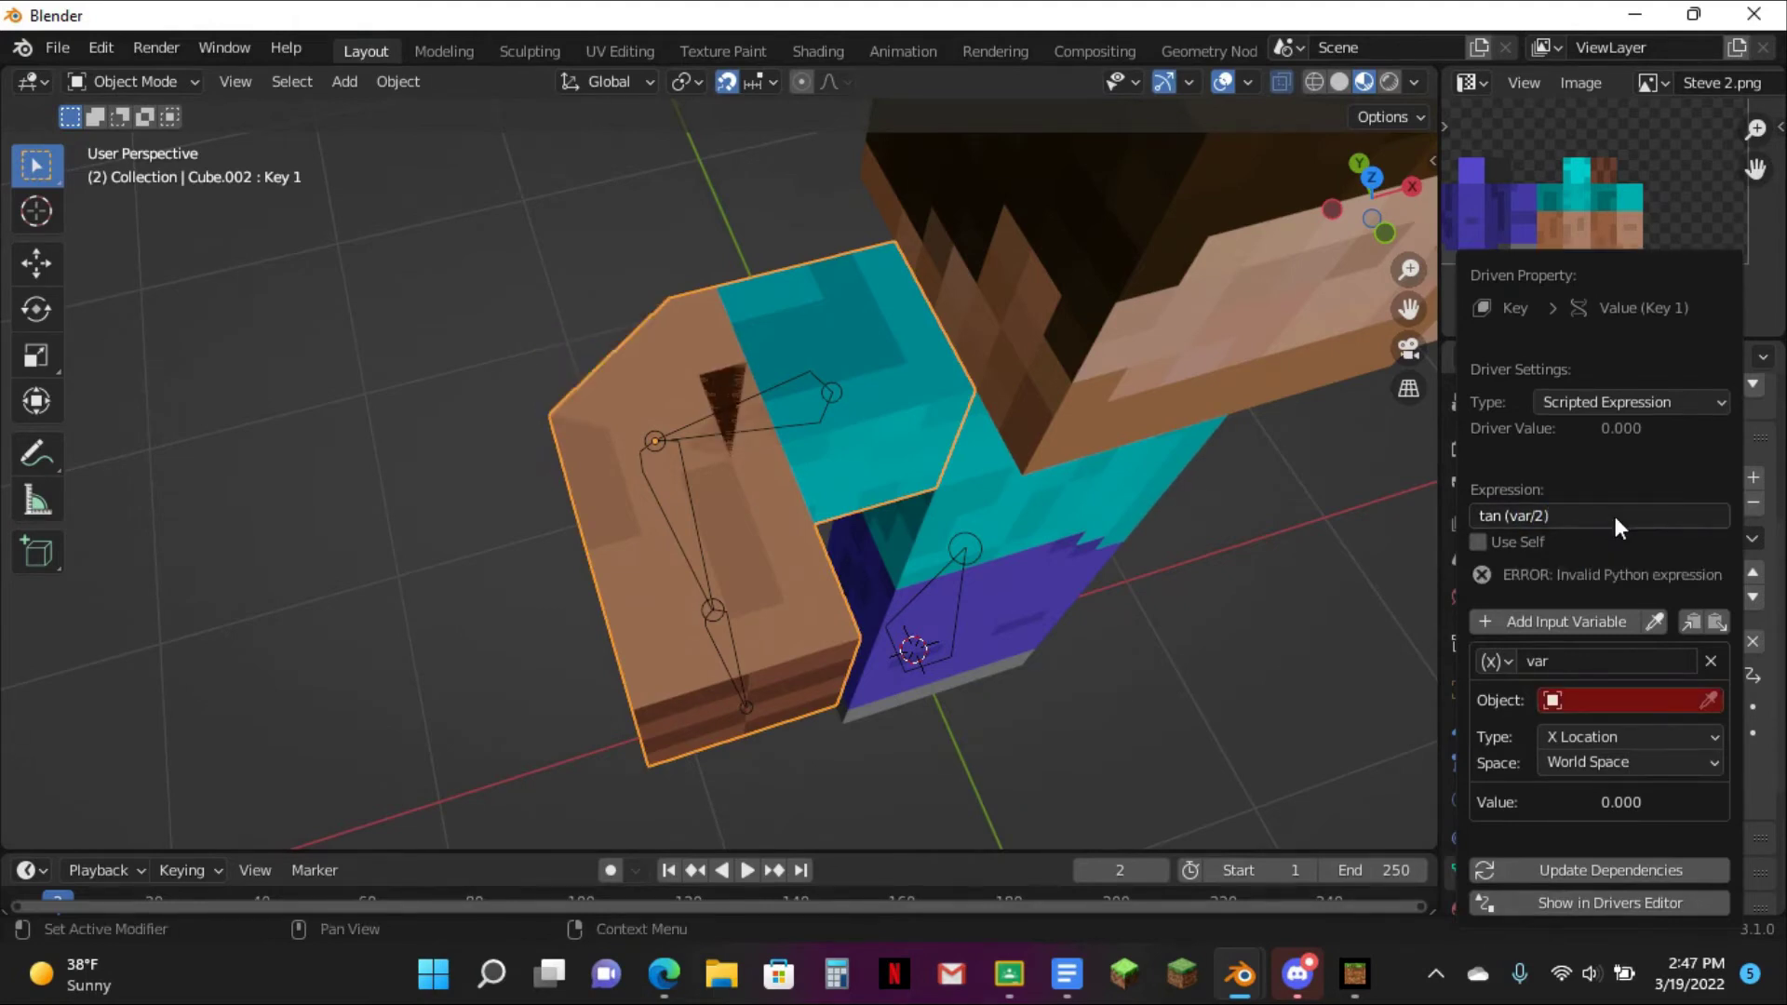
# - Target the driver variable at the Armature object's Bottom Arm.R bone
pyautogui.click(1594, 702)
pyautogui.click(1526, 421)
pyautogui.click(1608, 700)
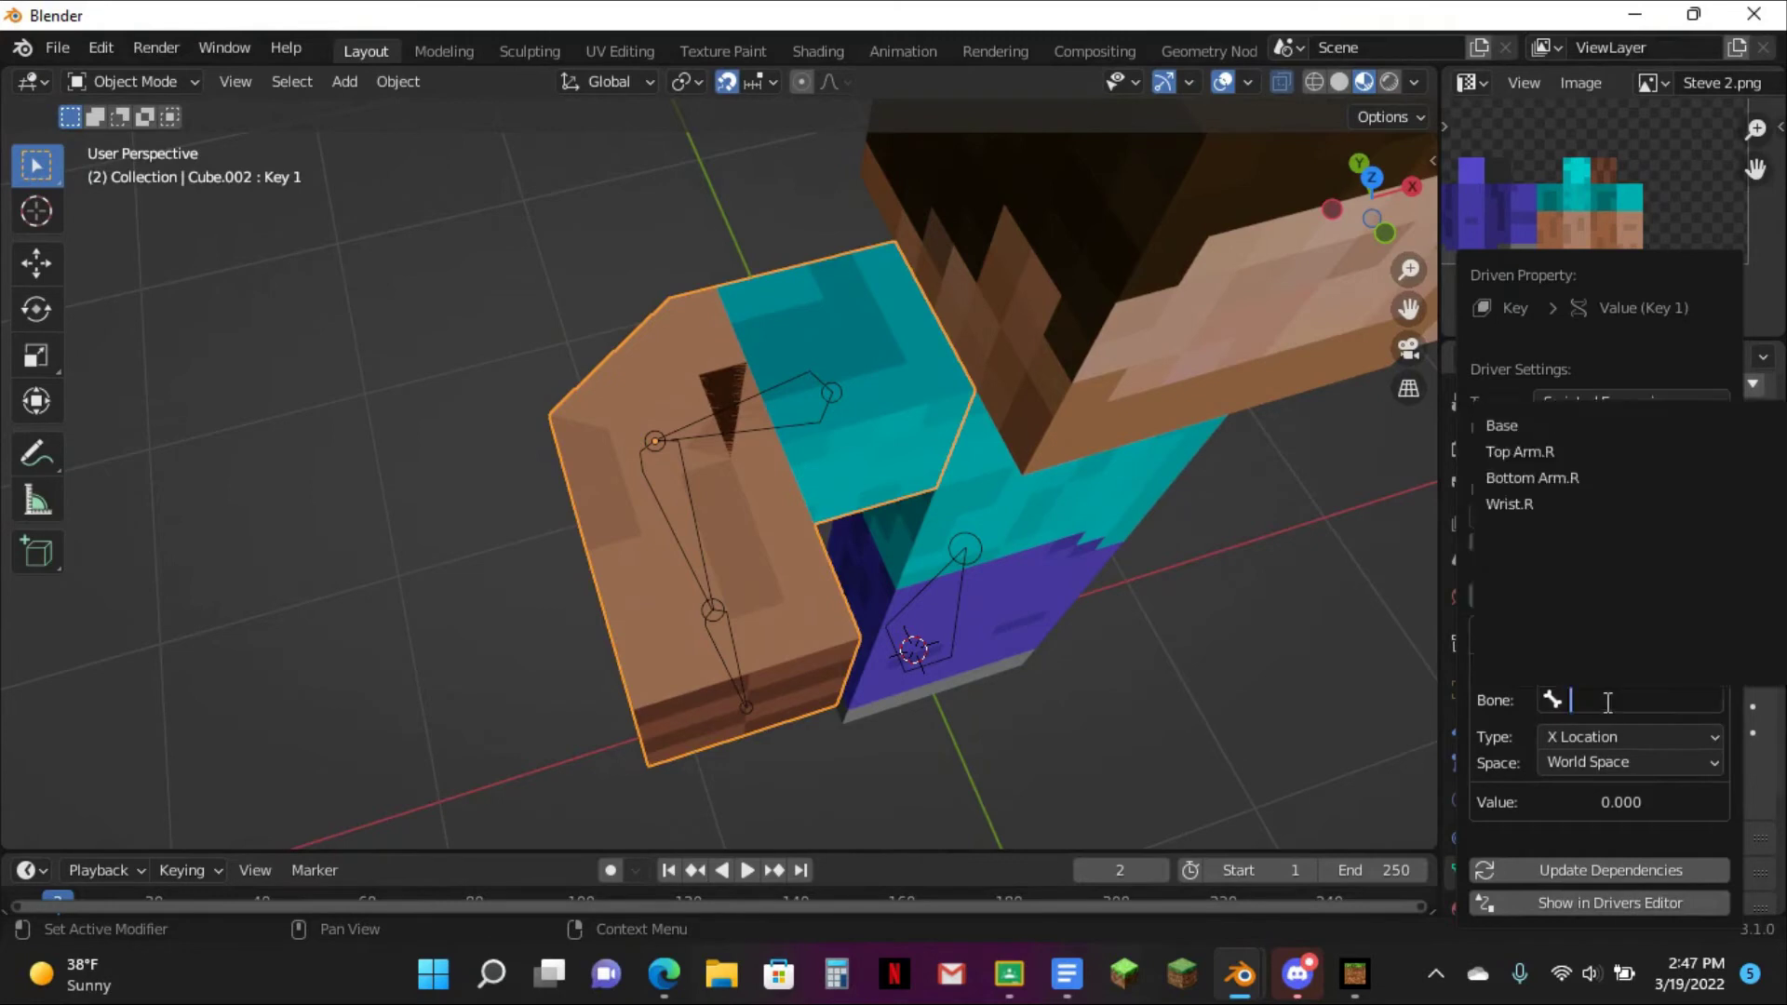
pyautogui.click(1561, 477)
# - Set the driver variable to X Rotation in Local Space and update the driver's dependencies
pyautogui.click(1664, 766)
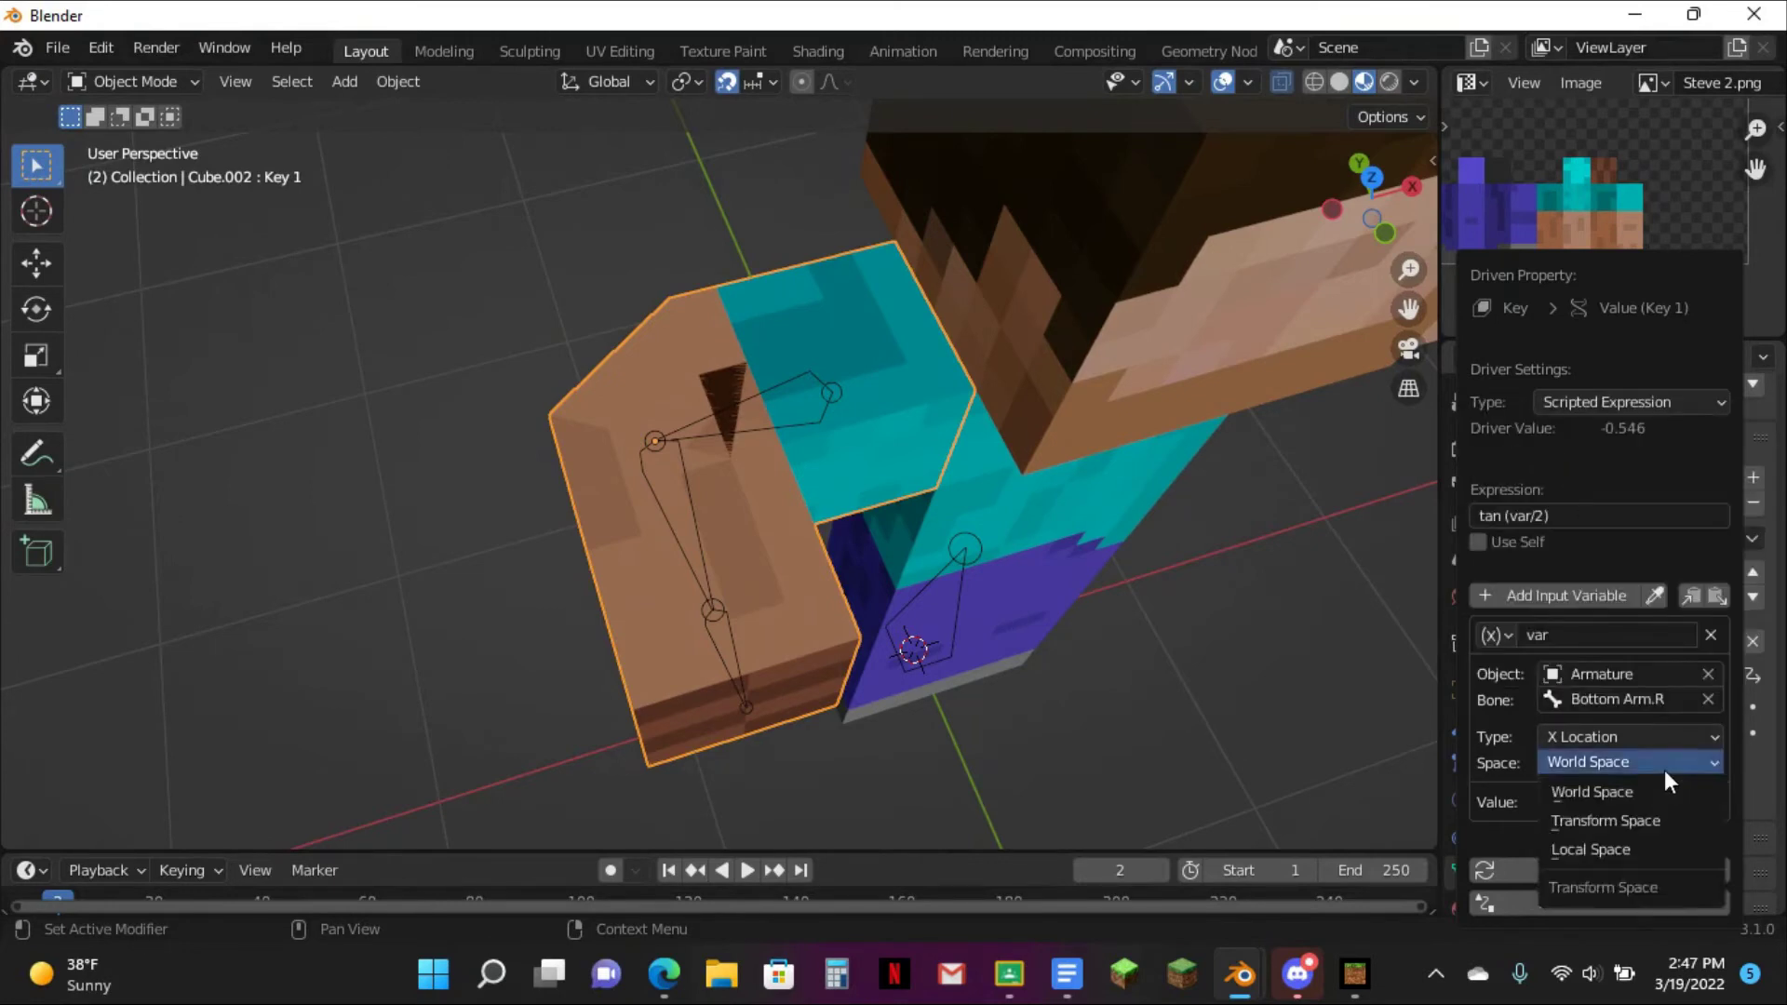
pyautogui.click(1628, 737)
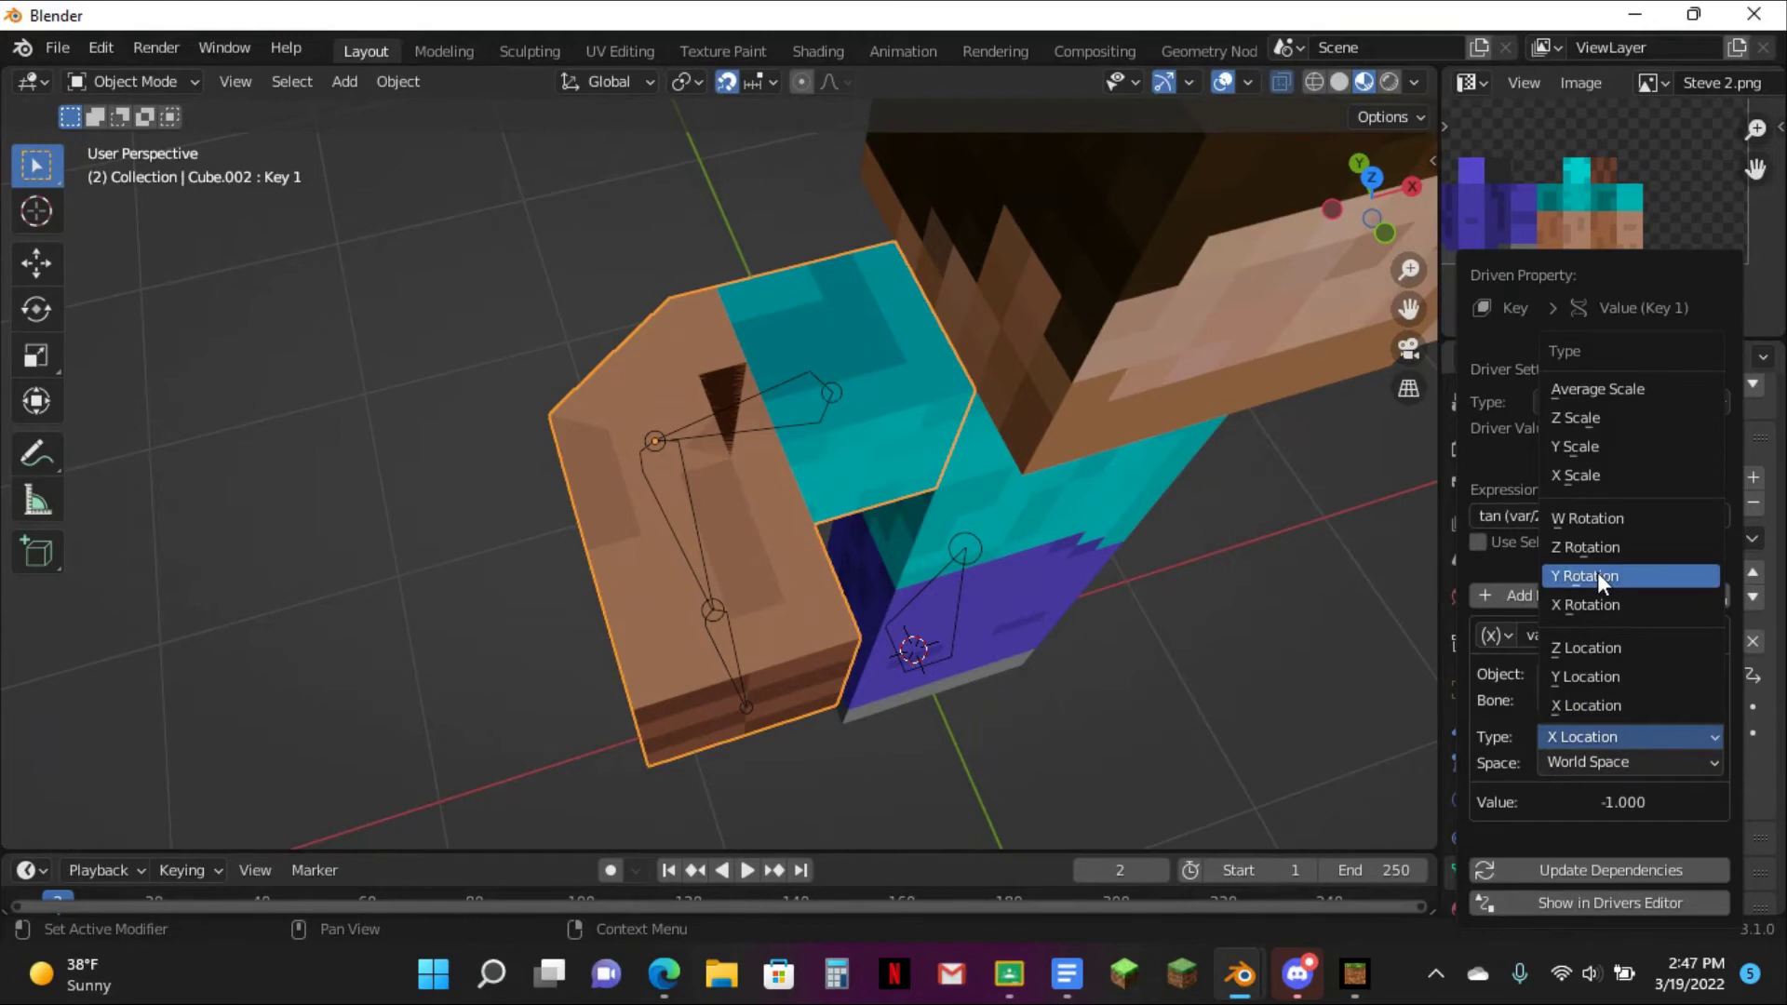
pyautogui.click(1608, 607)
pyautogui.click(1622, 755)
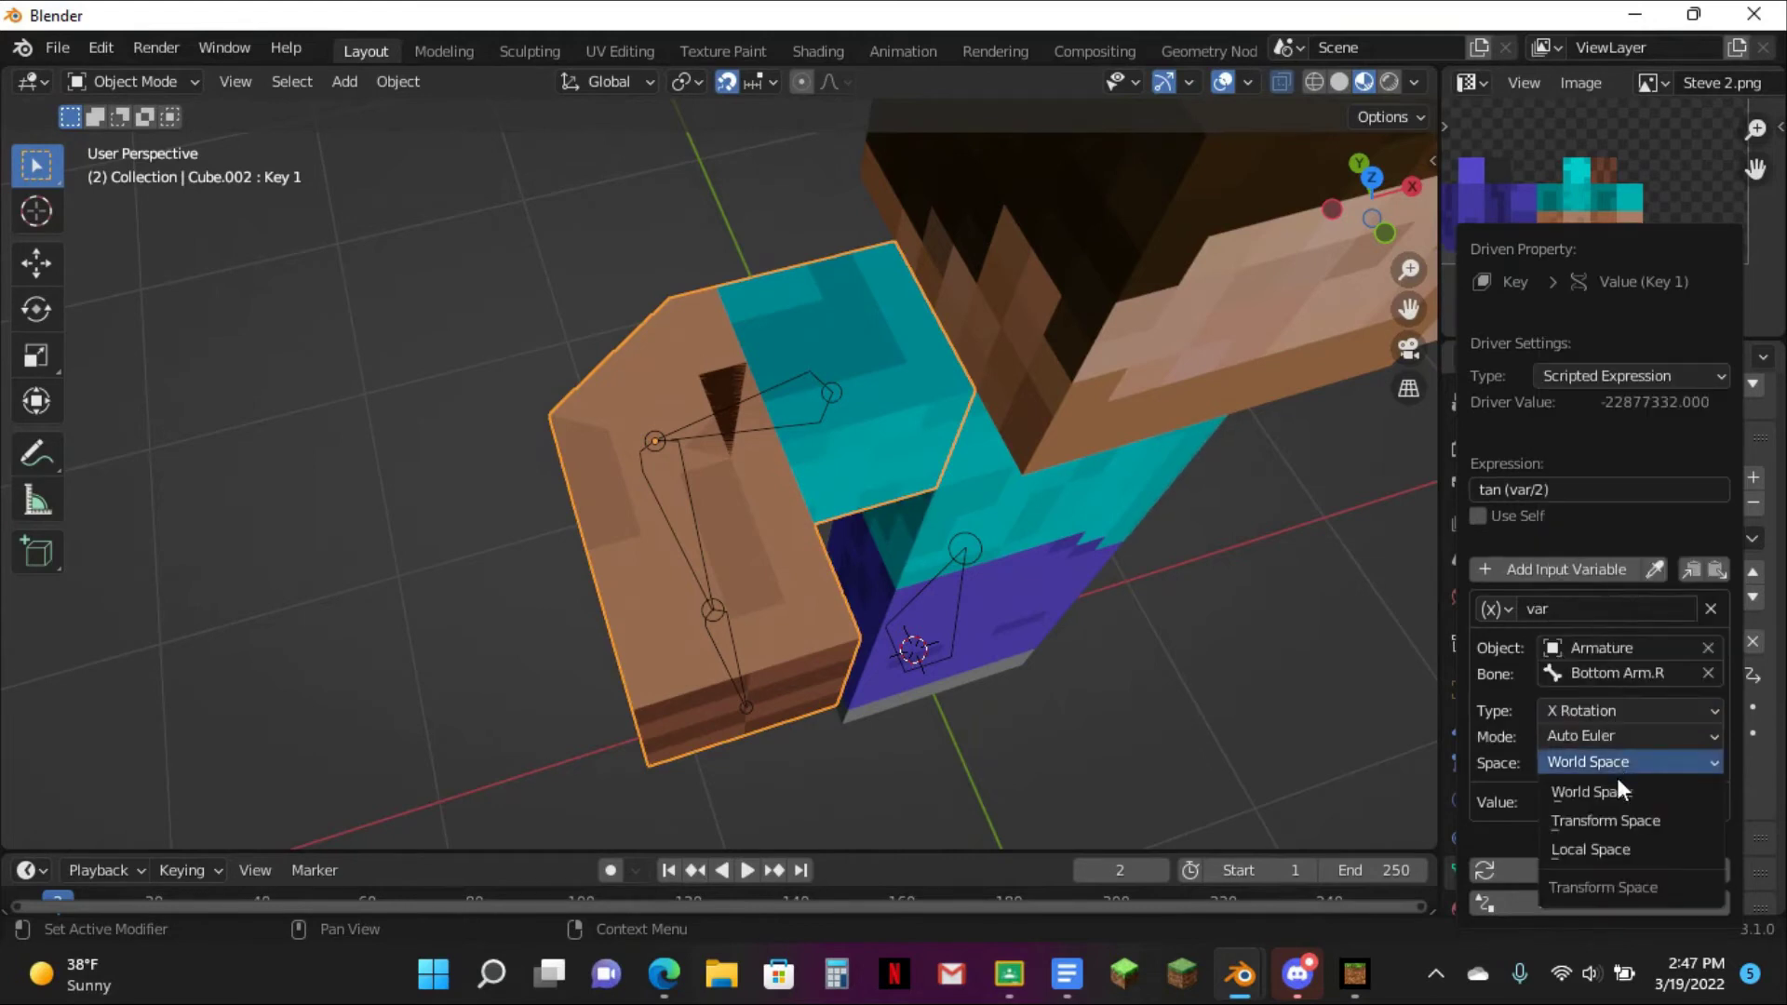
pyautogui.click(1601, 857)
pyautogui.click(1588, 871)
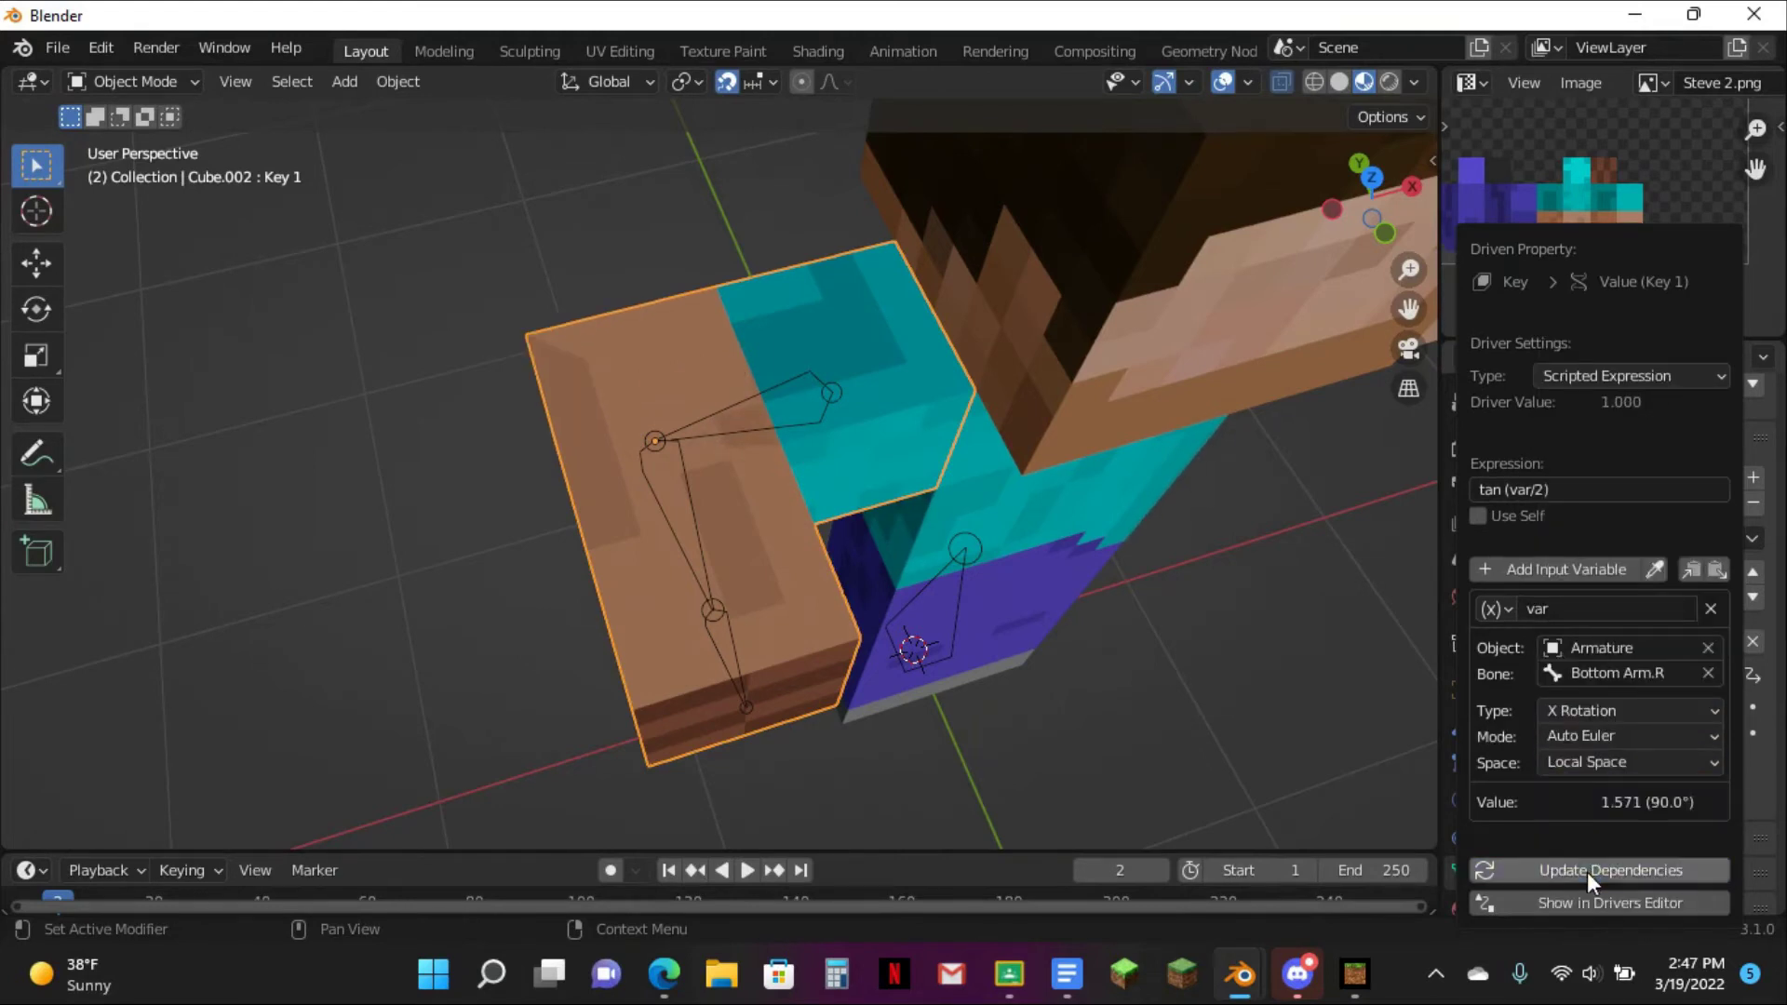
# - Select the armature, clear its rotation, and switch to Pose Mode in top view with the Bottom Arm.R bone selected
pyautogui.moveTo(708, 433); pyautogui.dragTo(689, 482, button='middle')
pyautogui.click(690, 478)
pyautogui.hotkey('alt', 'r')
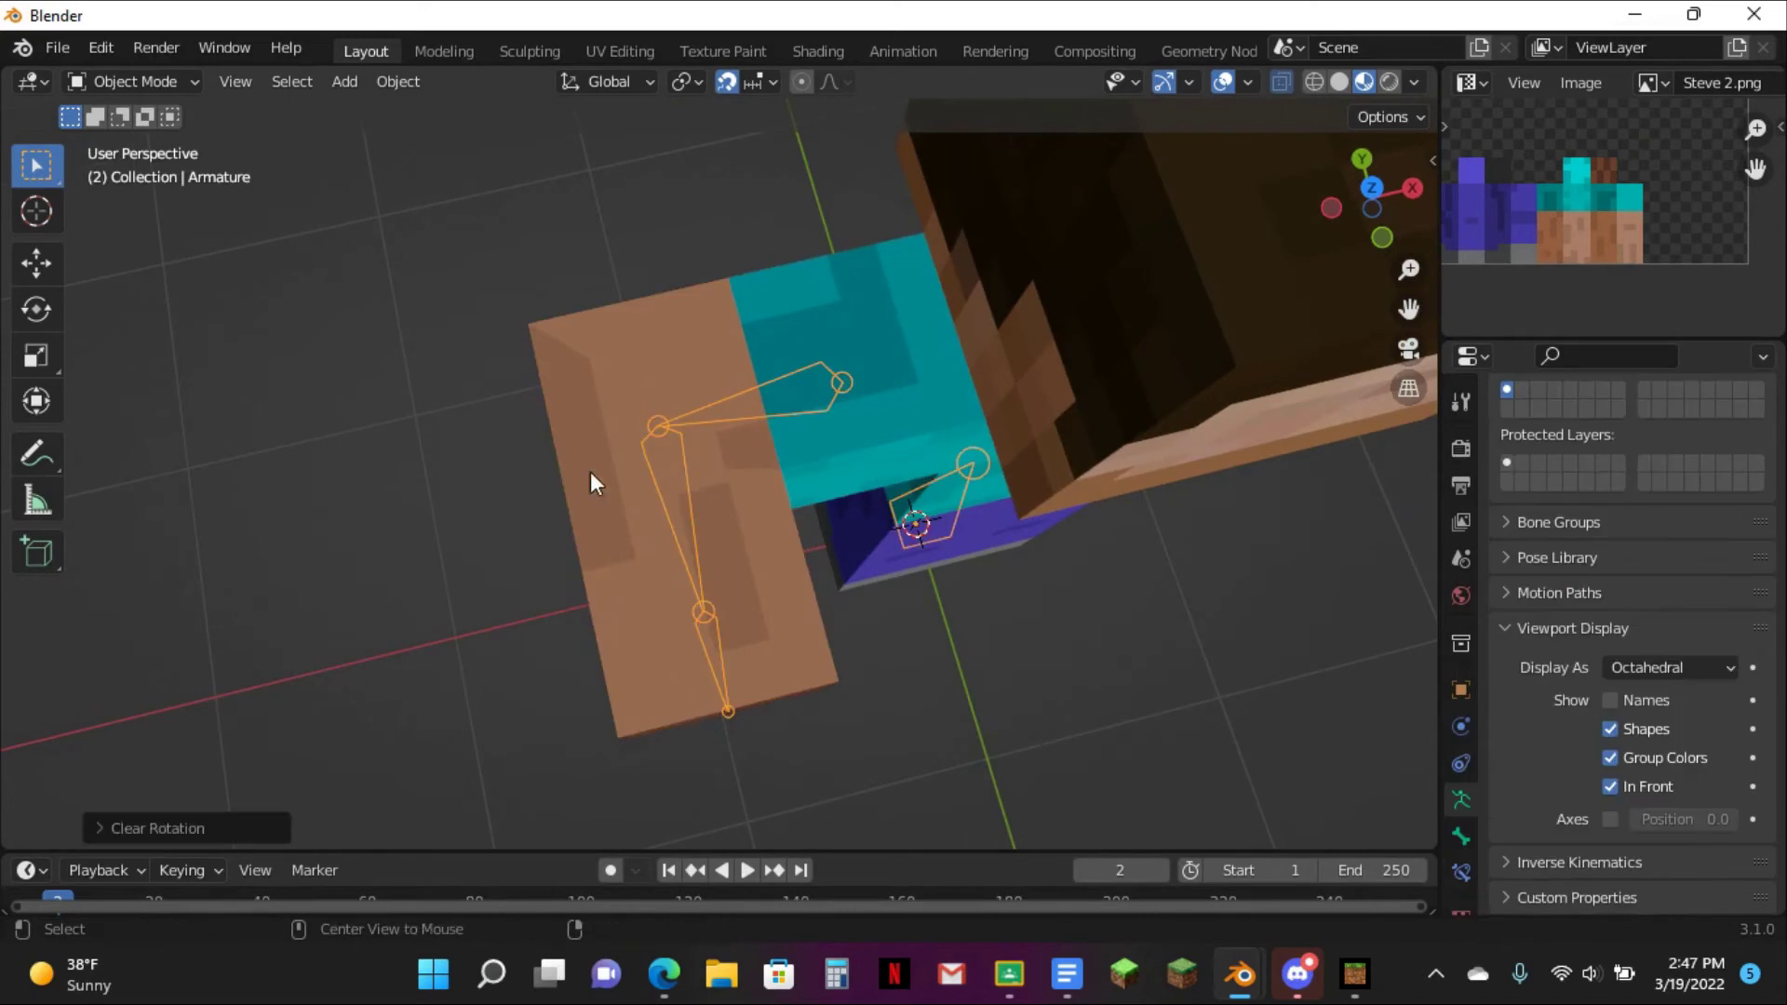
pyautogui.click(1374, 185)
pyautogui.hotkey('ctrl', 'Tab')
pyautogui.click(668, 449)
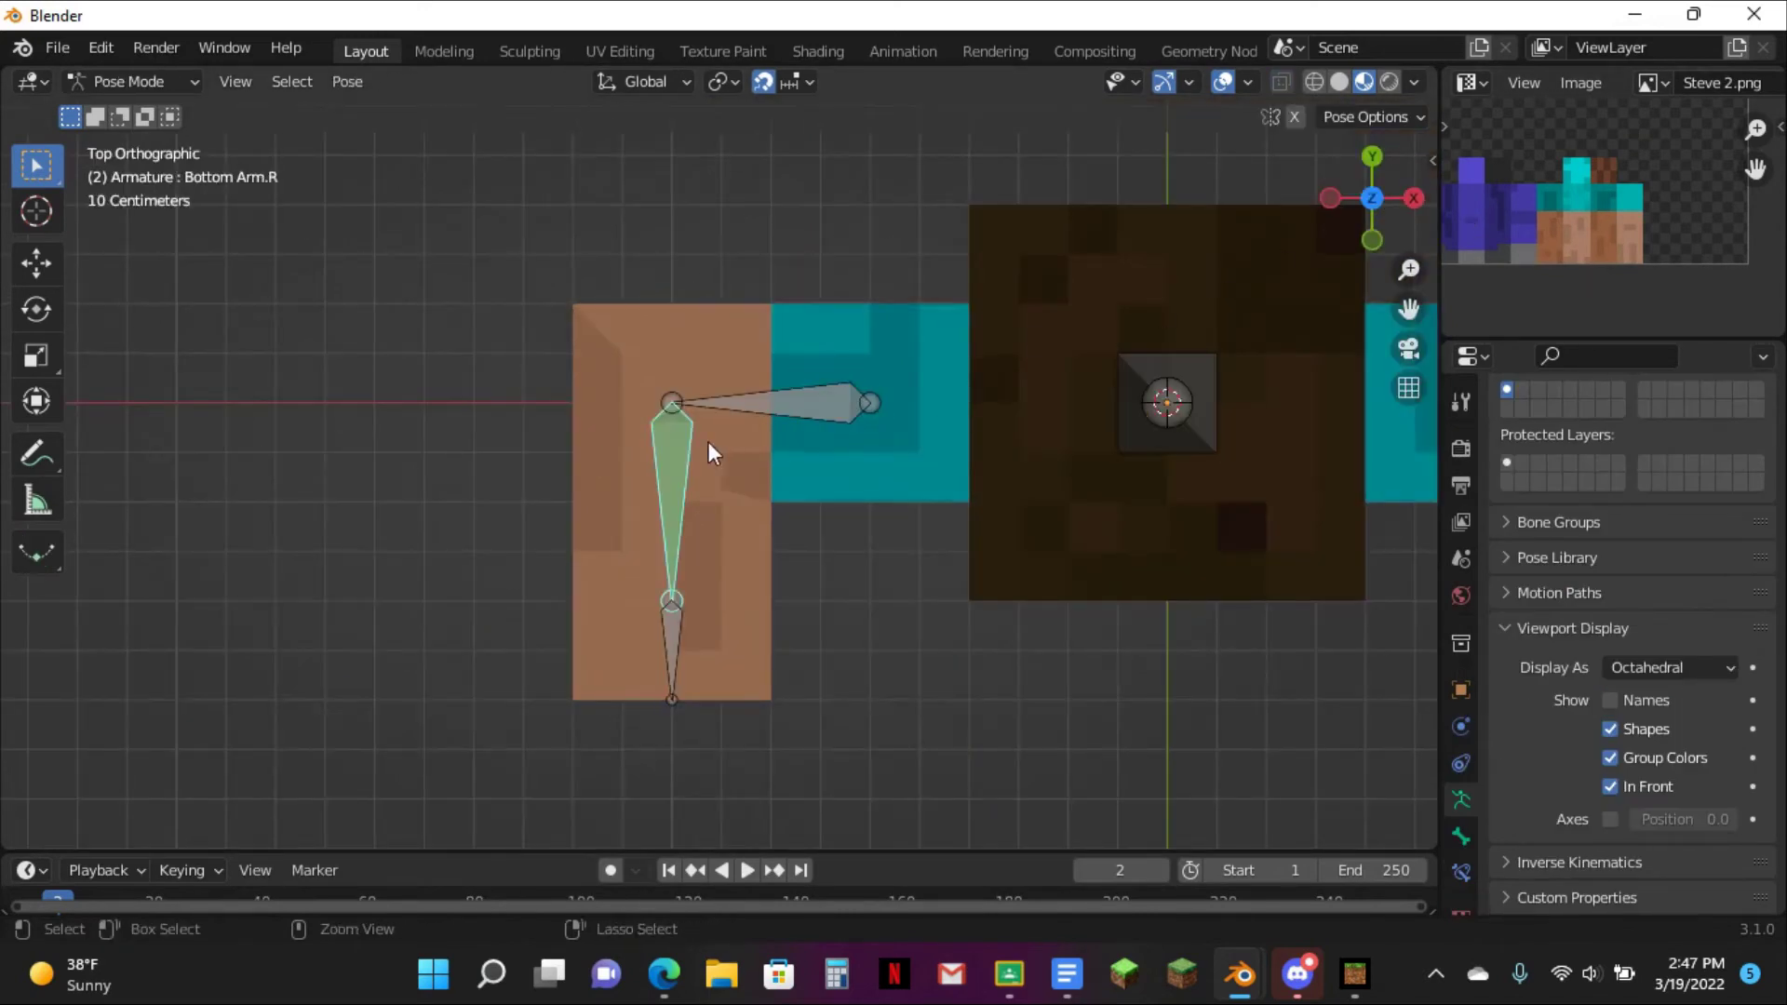
# - Try rotating the Bottom Arm.R bone freehand by about -81° and undo the rotation
pyautogui.press('r')
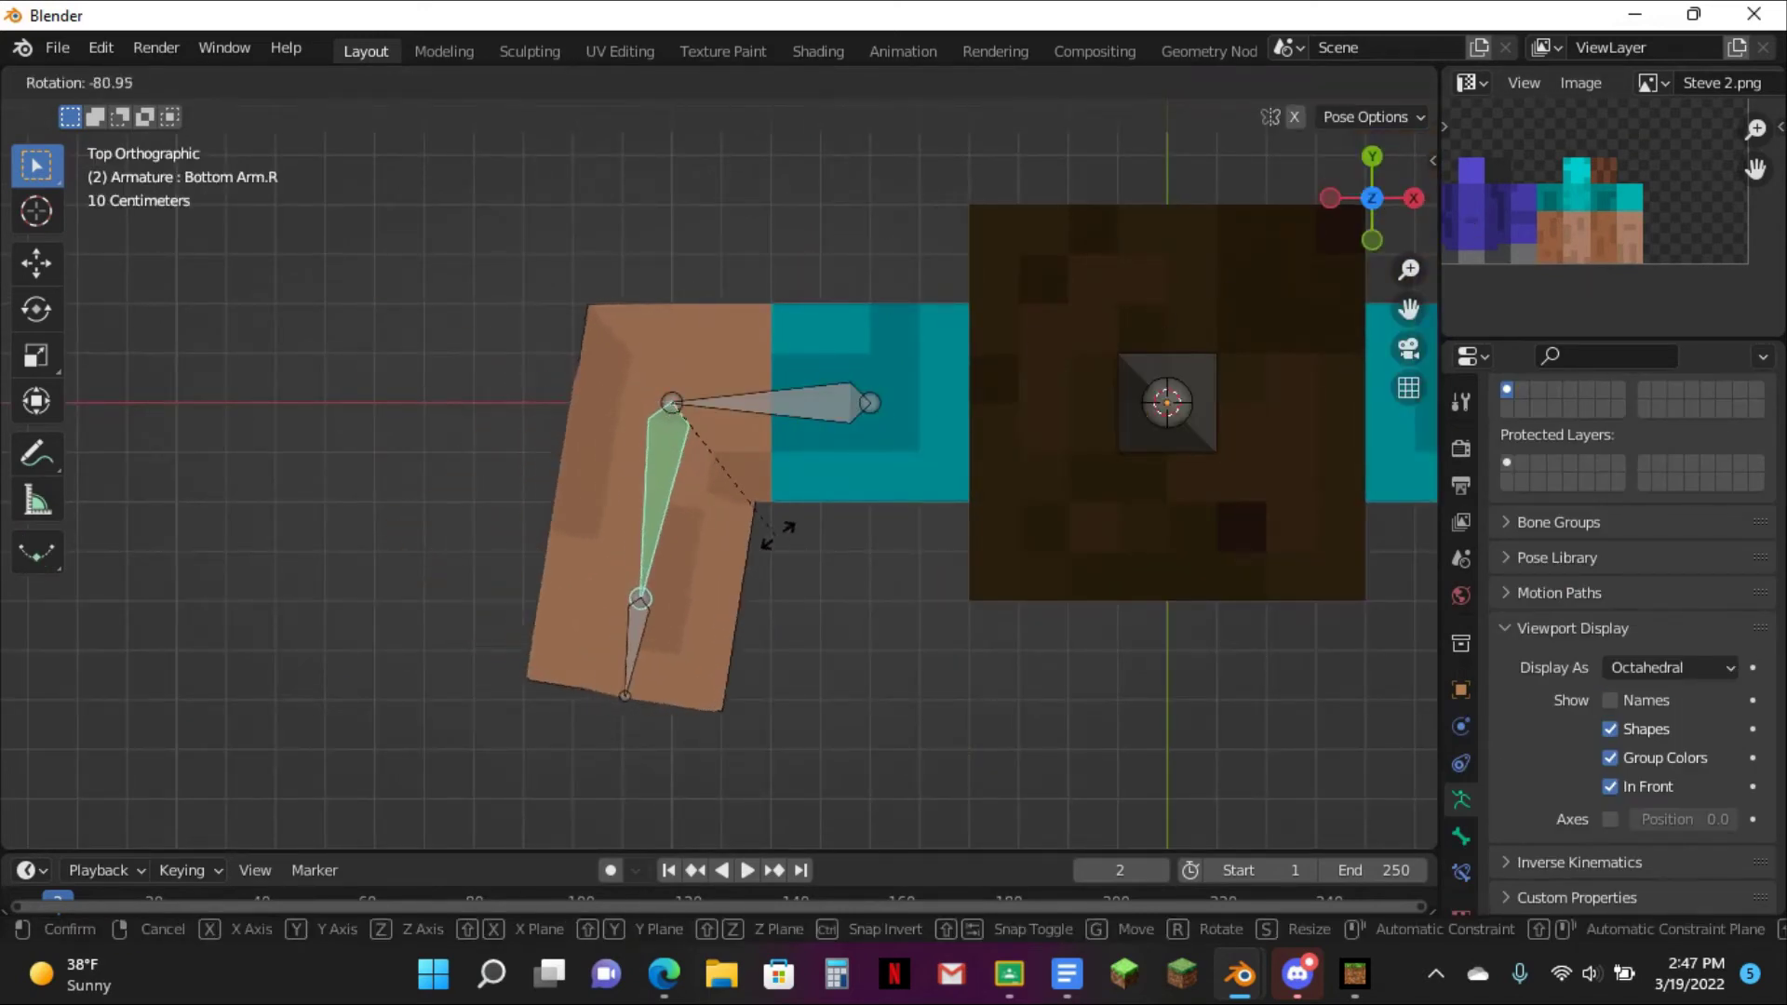
pyautogui.click(780, 533)
pyautogui.hotkey('ctrl', 'z')
# - Rotate the Bottom Arm.R bone by exactly -125°
pyautogui.press('r')
pyautogui.press('r')
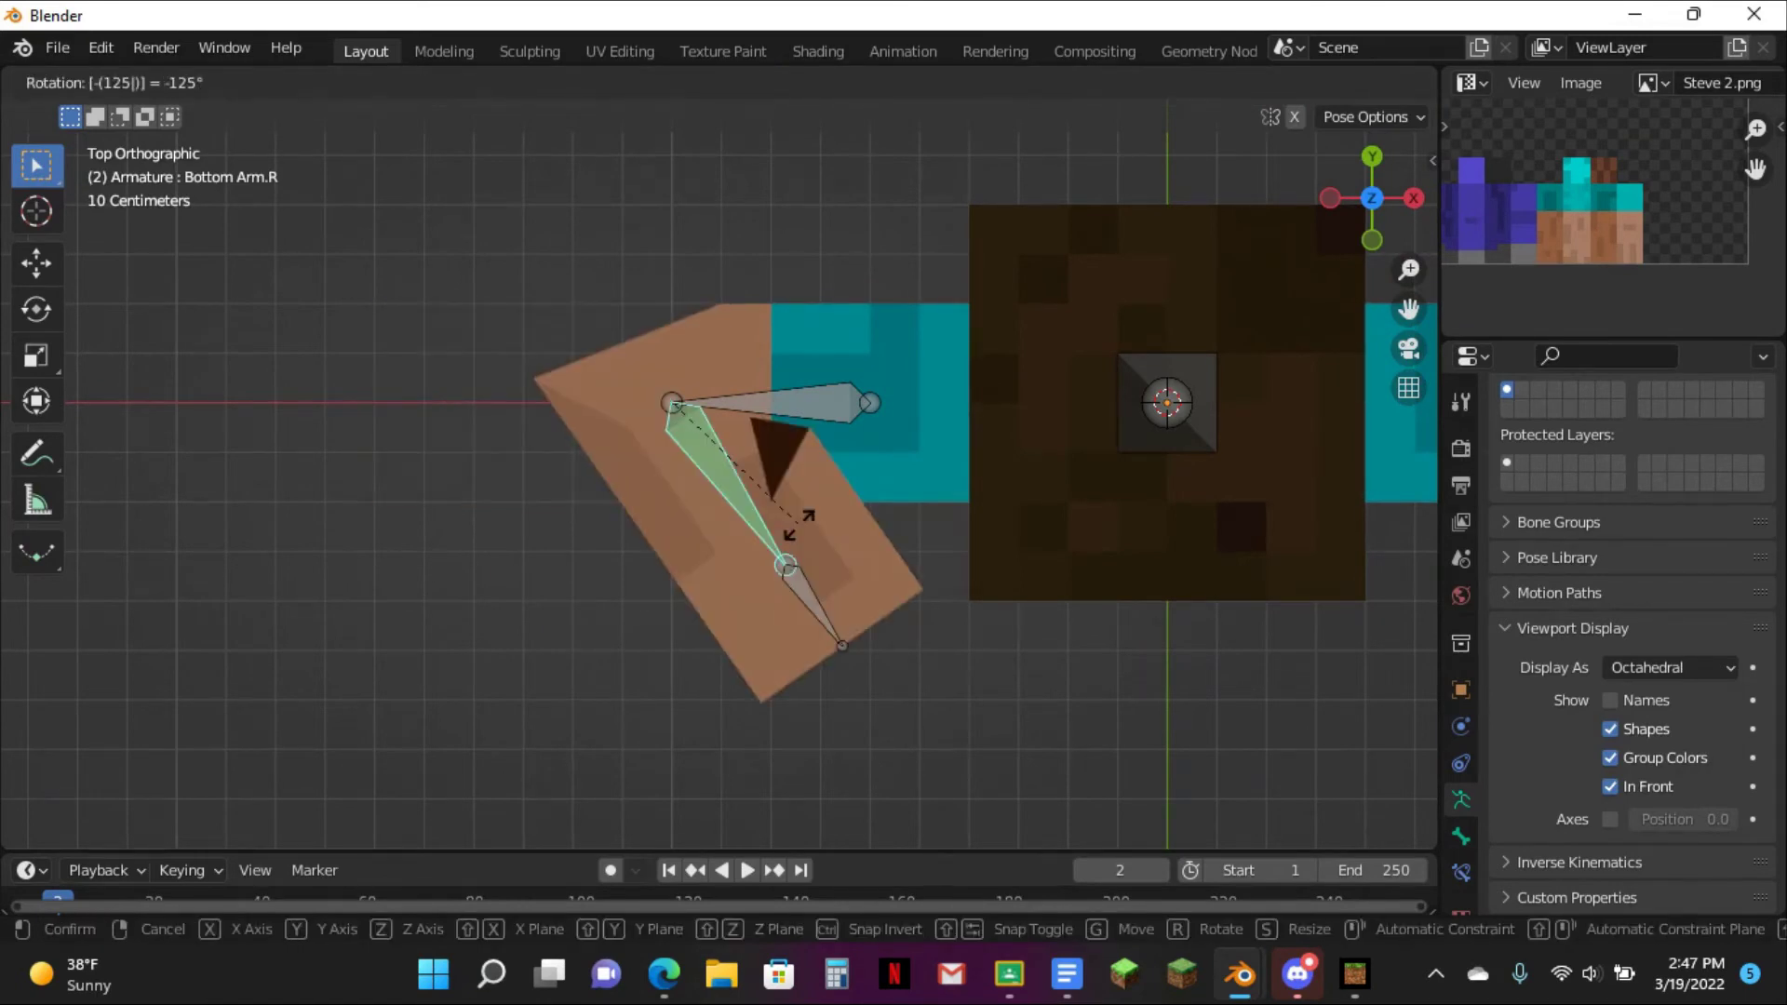
pyautogui.press('Return')
# - Return to Object Mode, open the arm mesh's Key 2 in Edit Mode and enable shape key display while editing
pyautogui.scroll(4, 782, 507)
pyautogui.hotkey('ctrl', 'Tab')
pyautogui.click(909, 473)
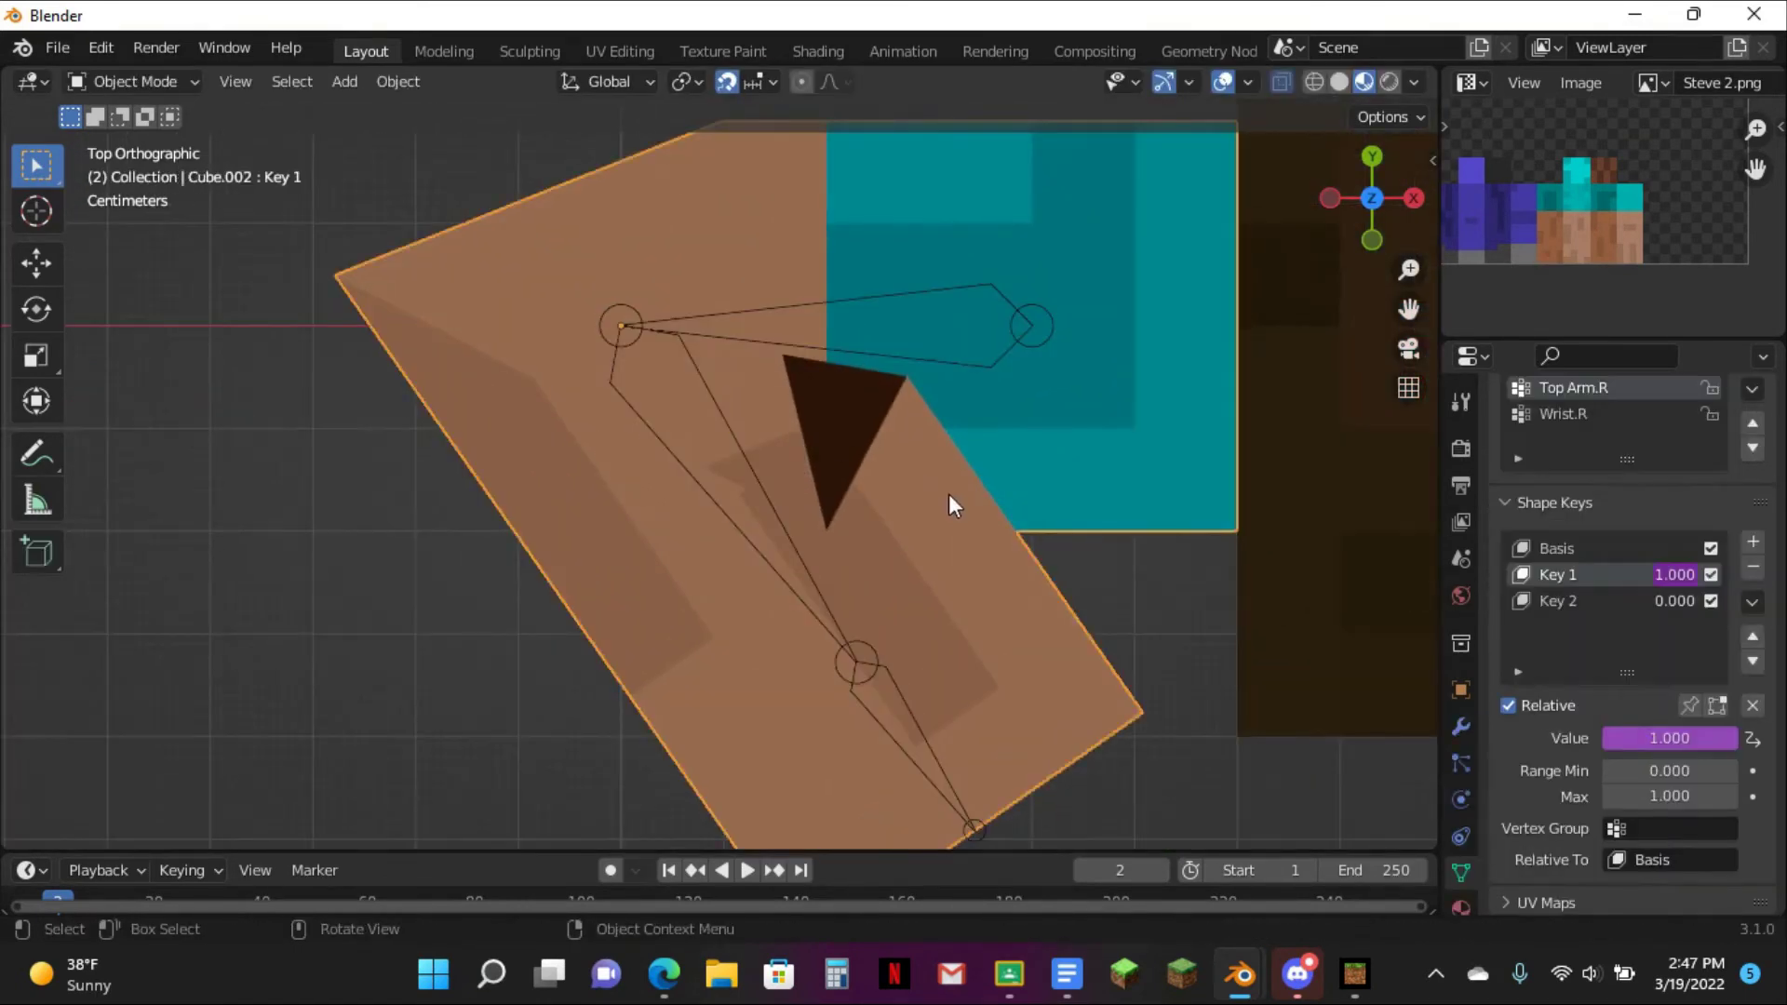
pyautogui.click(1557, 600)
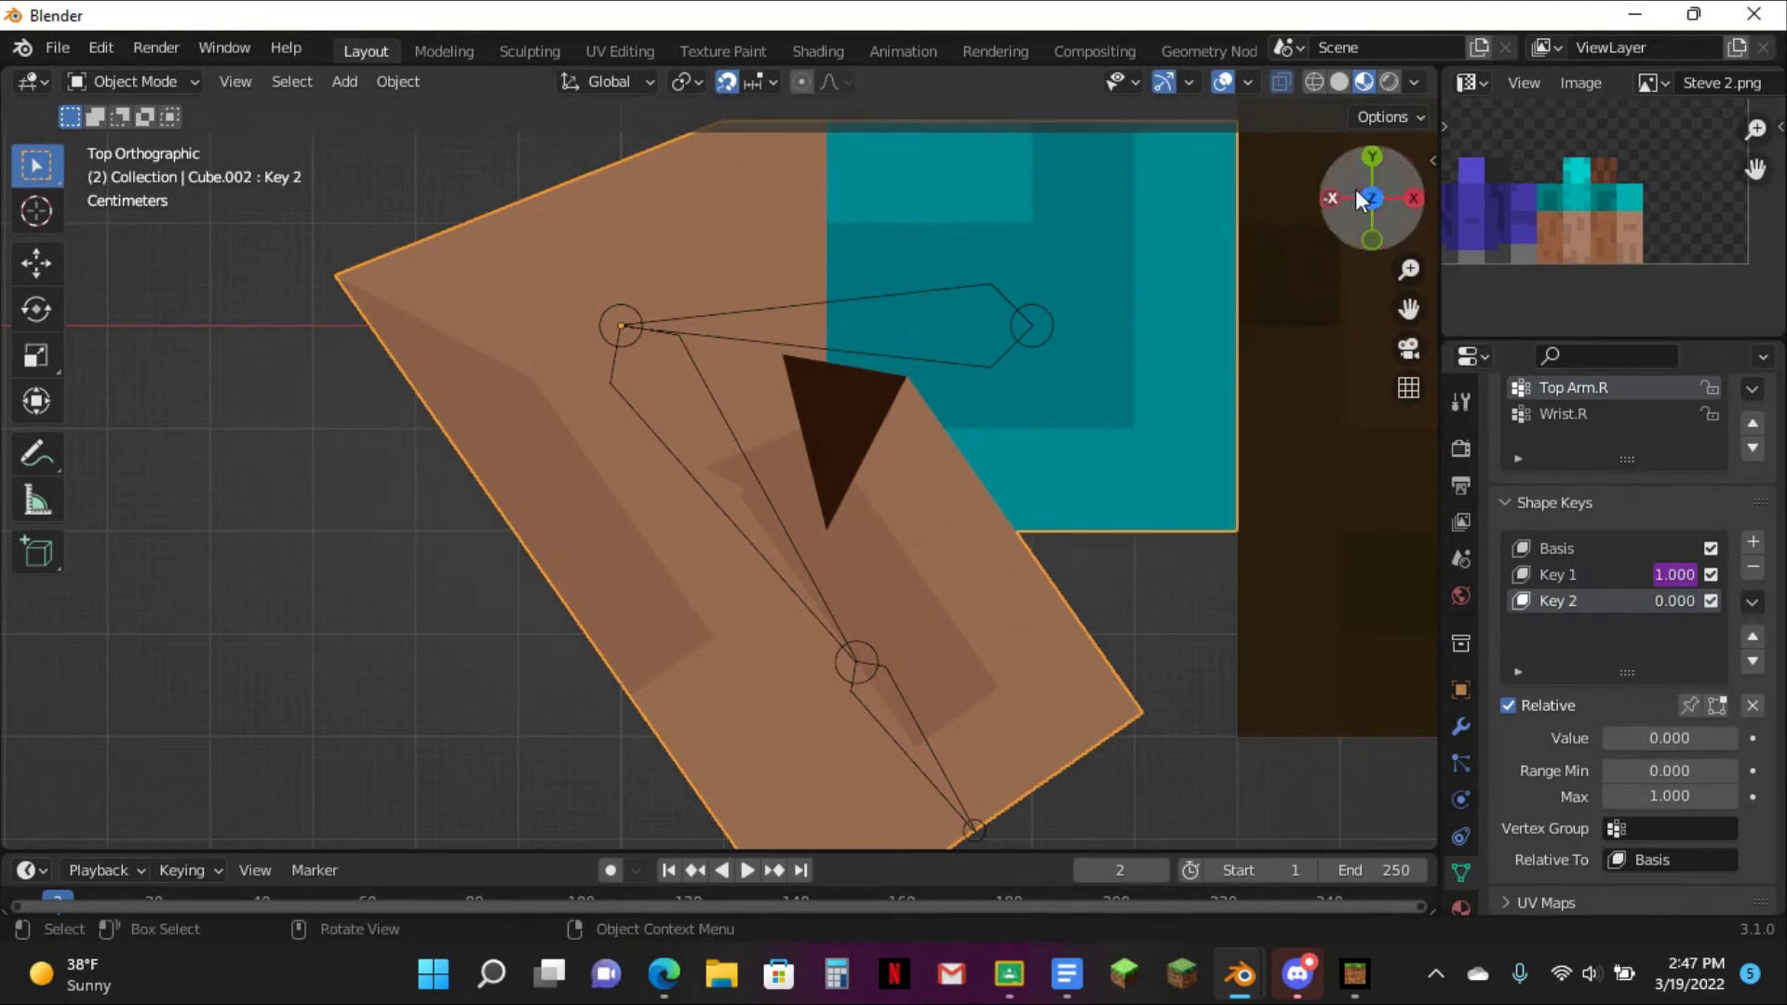
pyautogui.moveTo(1408, 308); pyautogui.dragTo(1434, 398)
pyautogui.press('Tab')
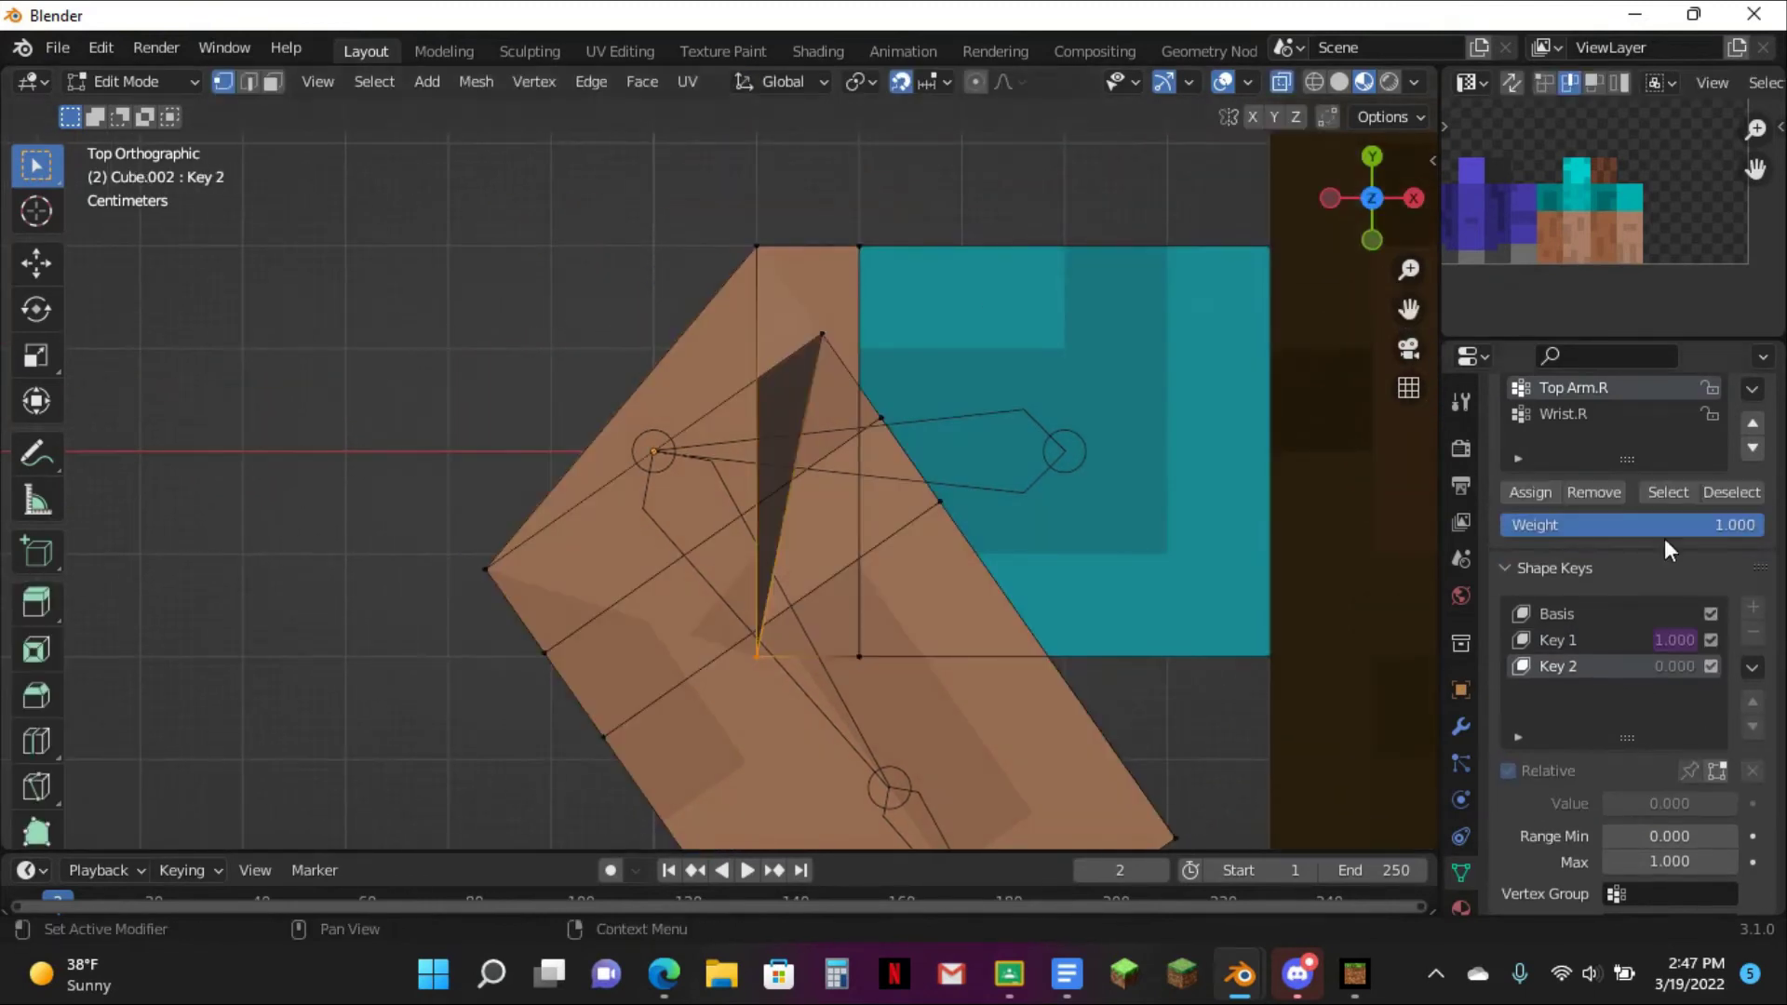
pyautogui.click(1717, 771)
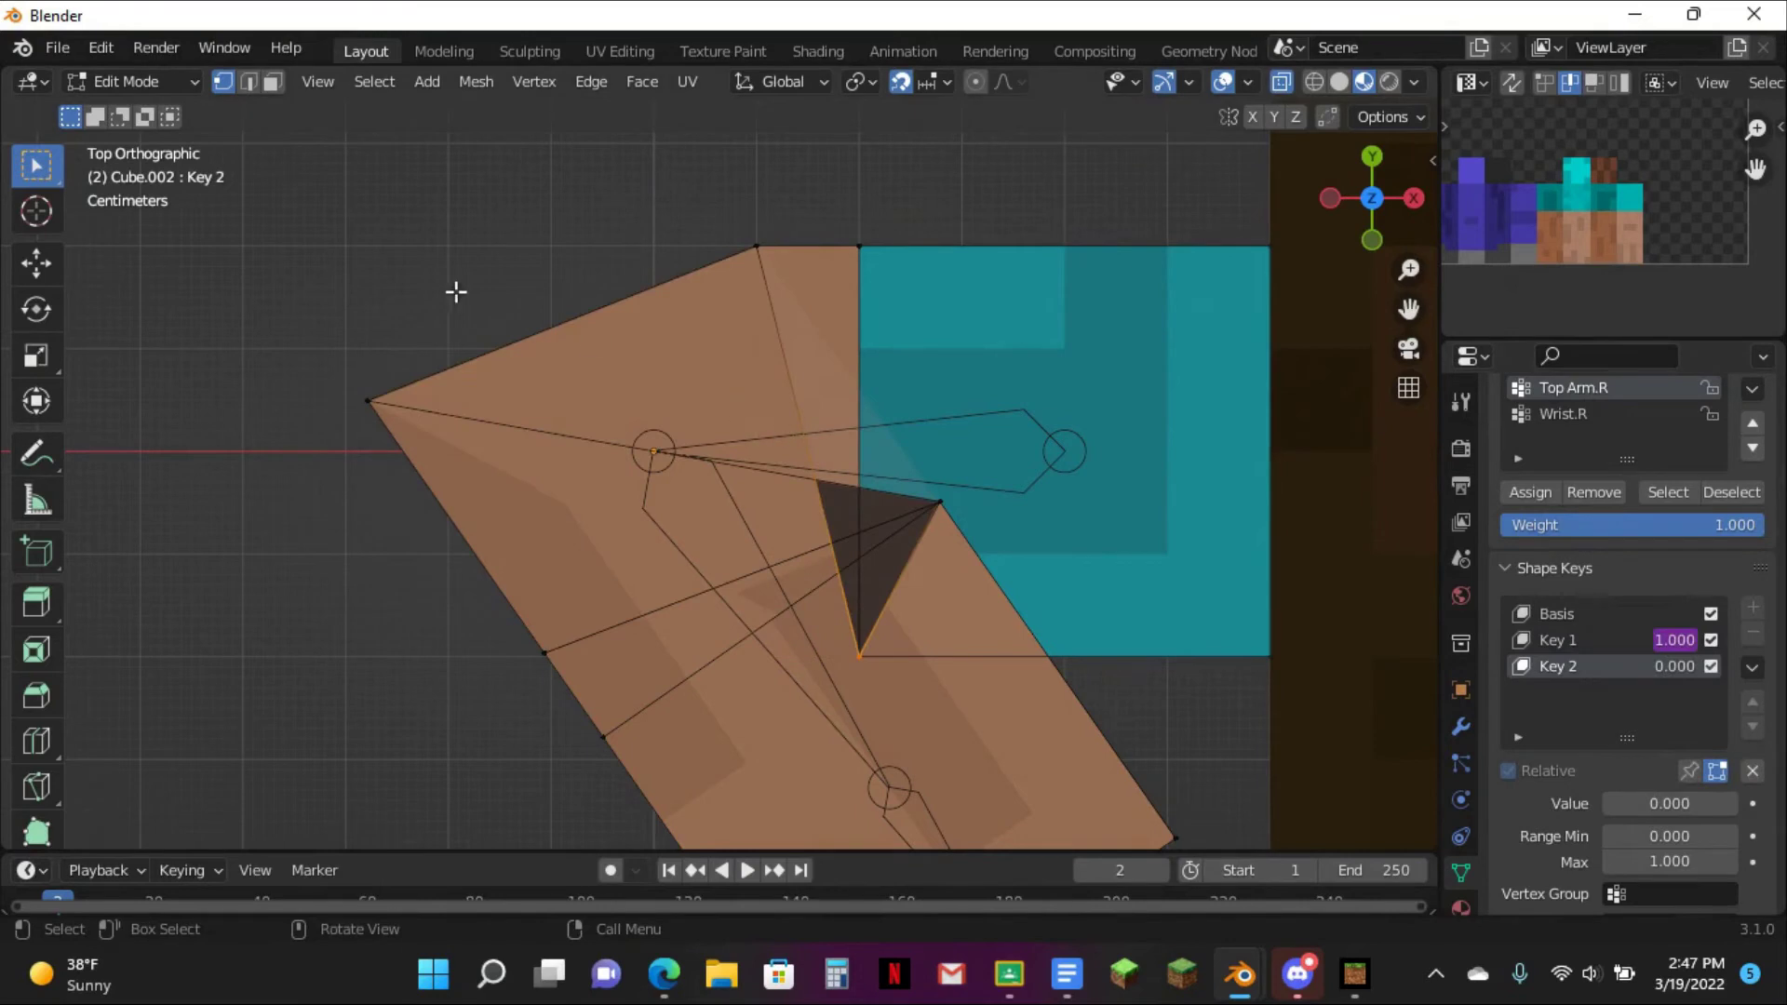
# - Set Key 2's value to 1.000 and move the outer elbow vertices out to a sharp corner level with the sleeve's upper edge
pyautogui.moveTo(285, 250); pyautogui.dragTo(483, 483)
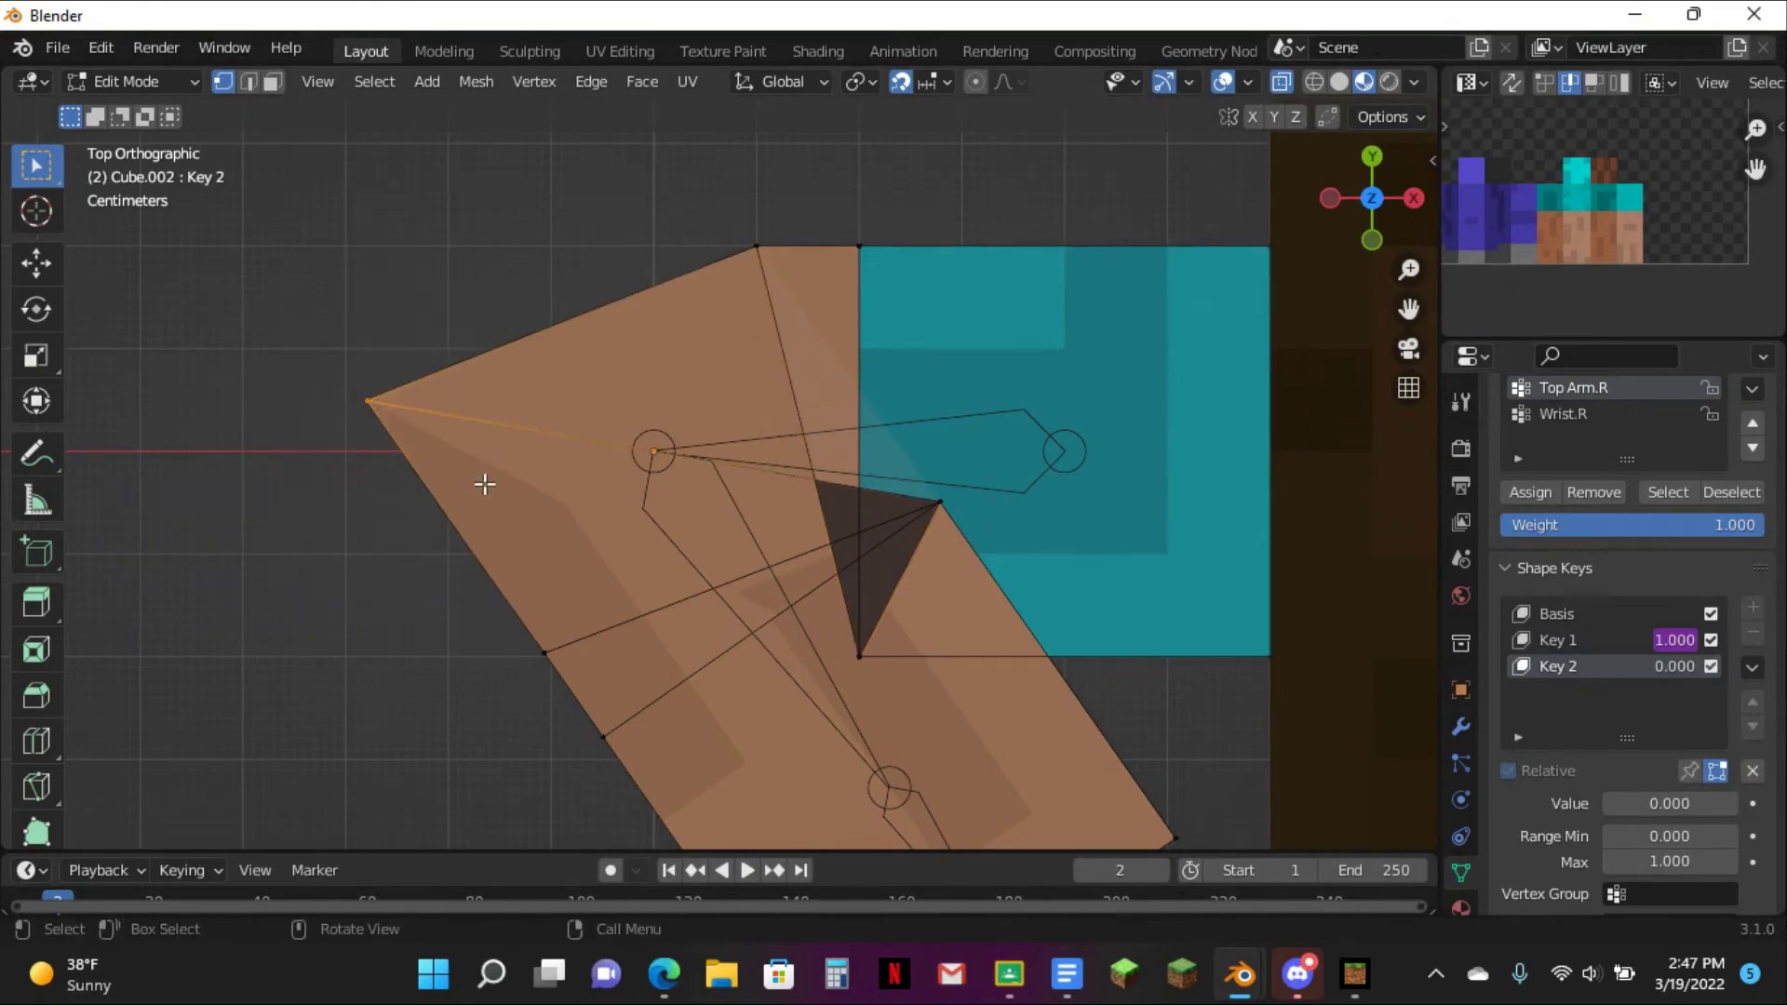
pyautogui.press('g')
pyautogui.click(347, 315)
pyautogui.scroll(1, 348, 316)
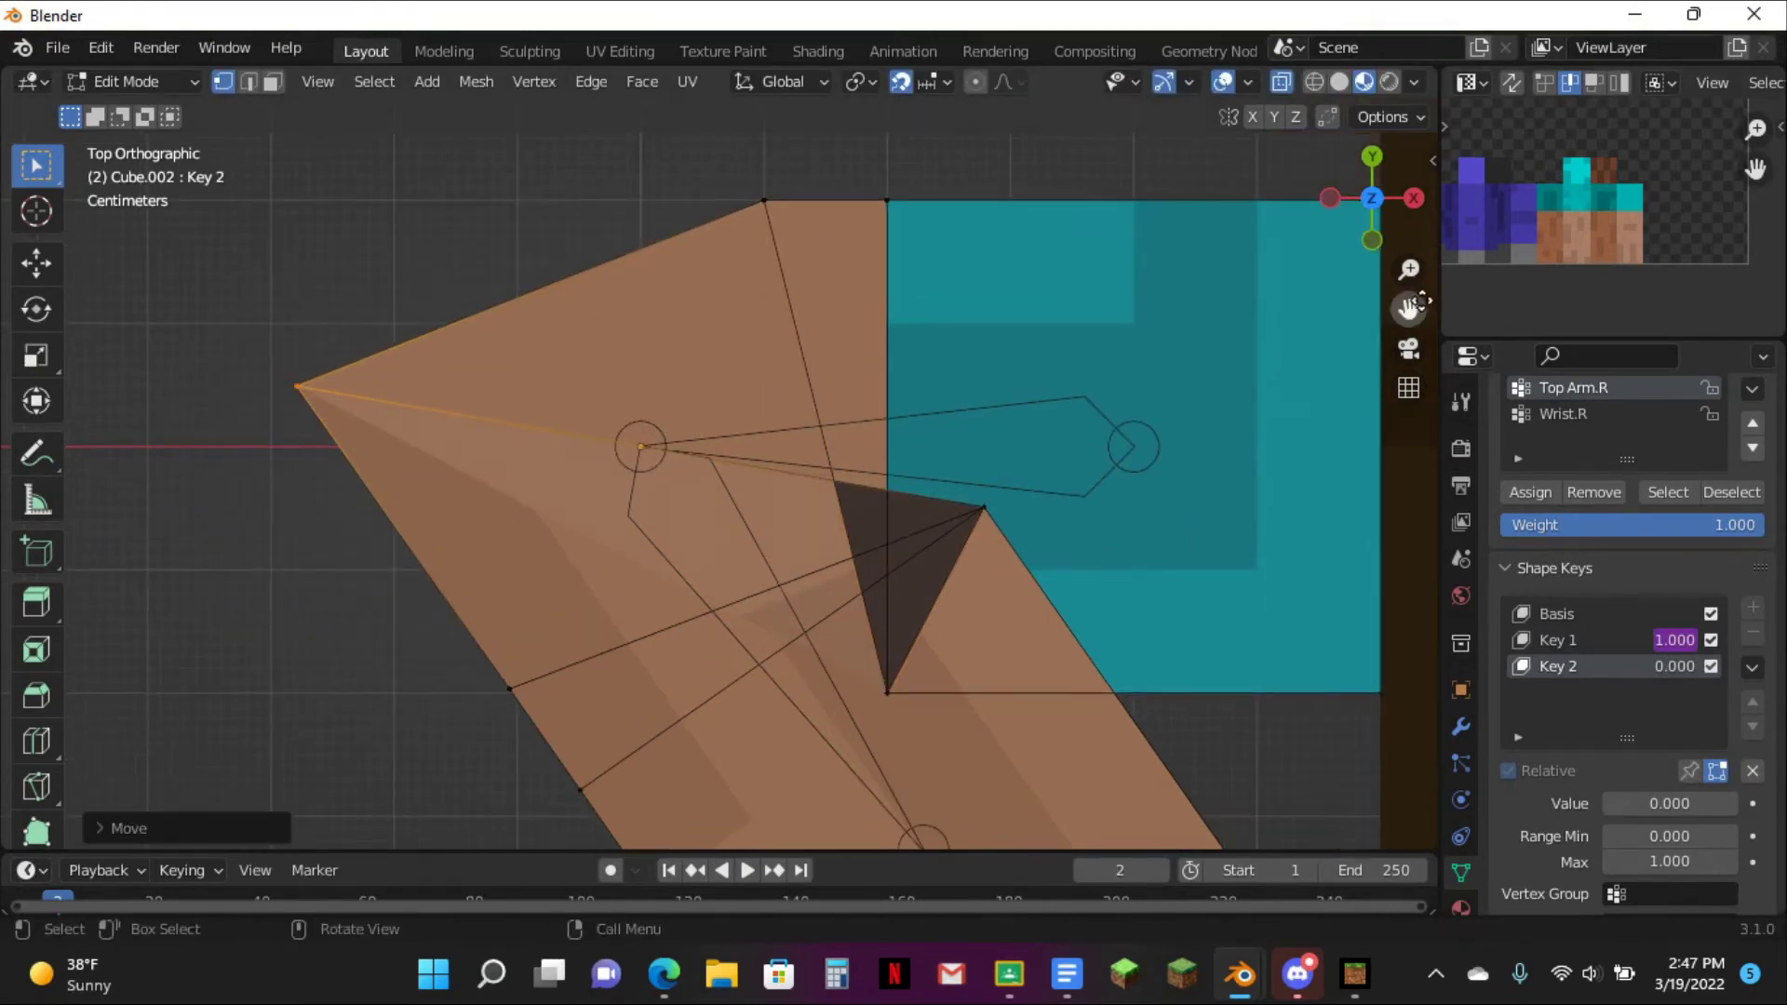
pyautogui.moveTo(1408, 308); pyautogui.dragTo(1565, 406)
pyautogui.press('g')
pyautogui.click(566, 325)
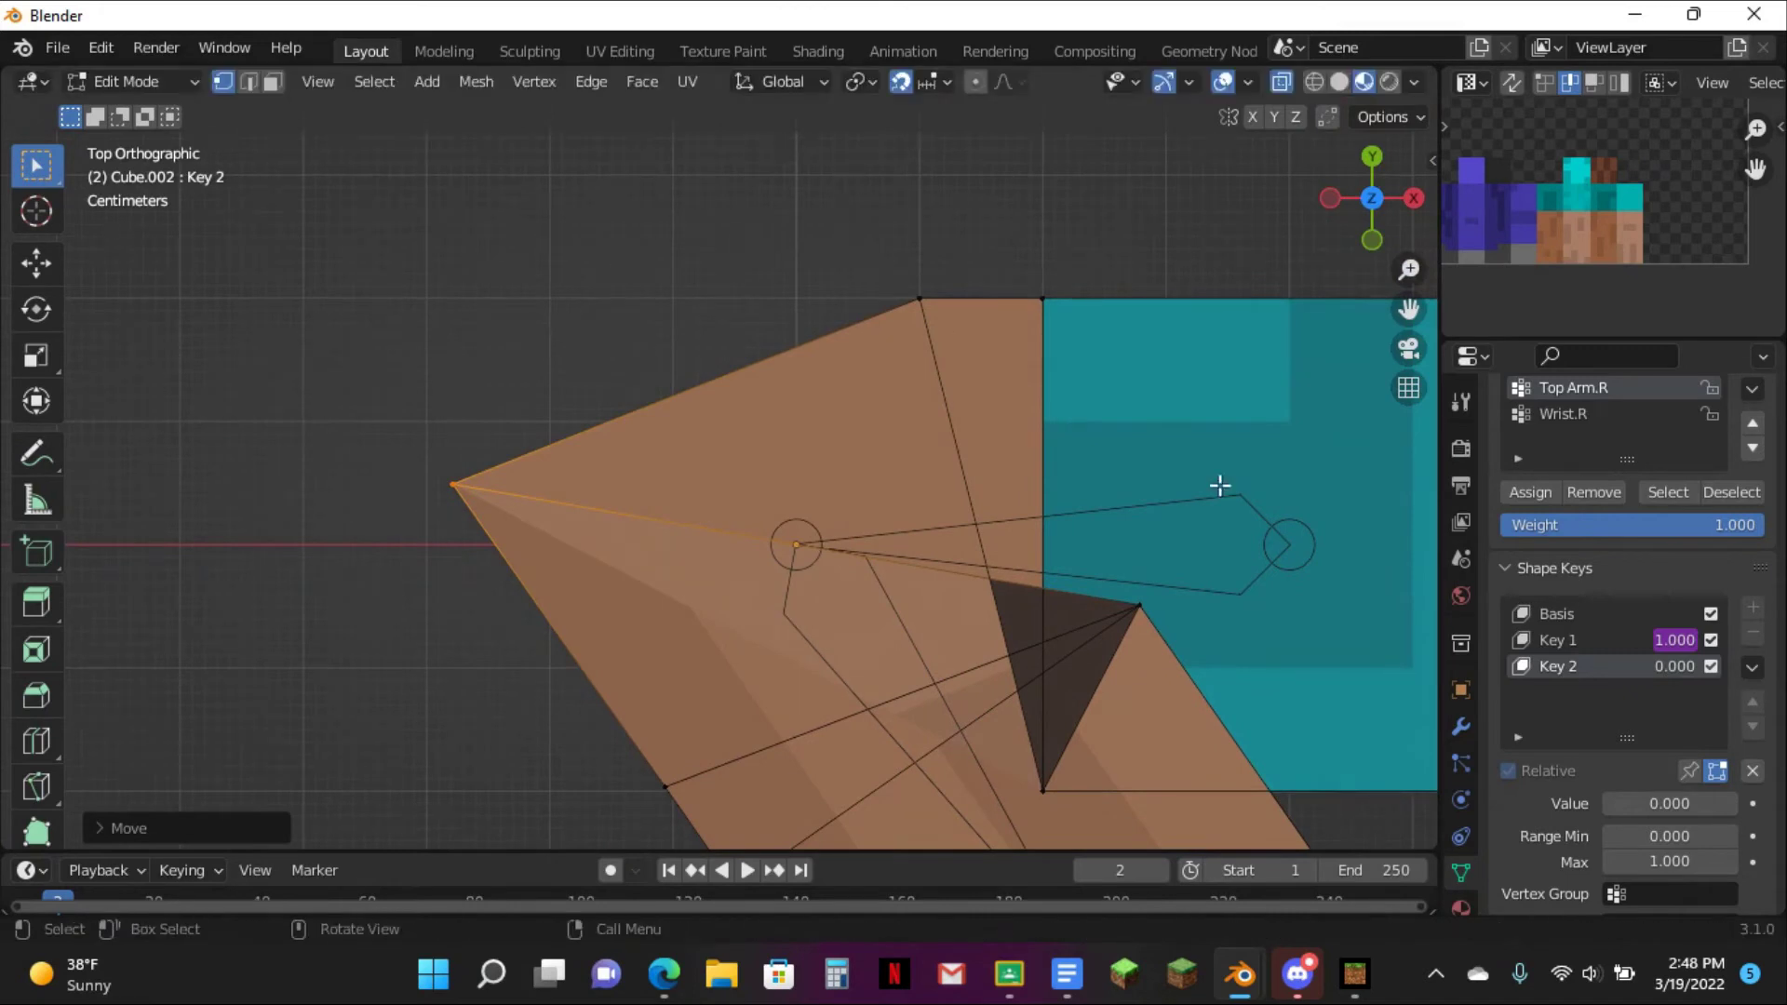
pyautogui.moveTo(1700, 810); pyautogui.dragTo(1594, 739)
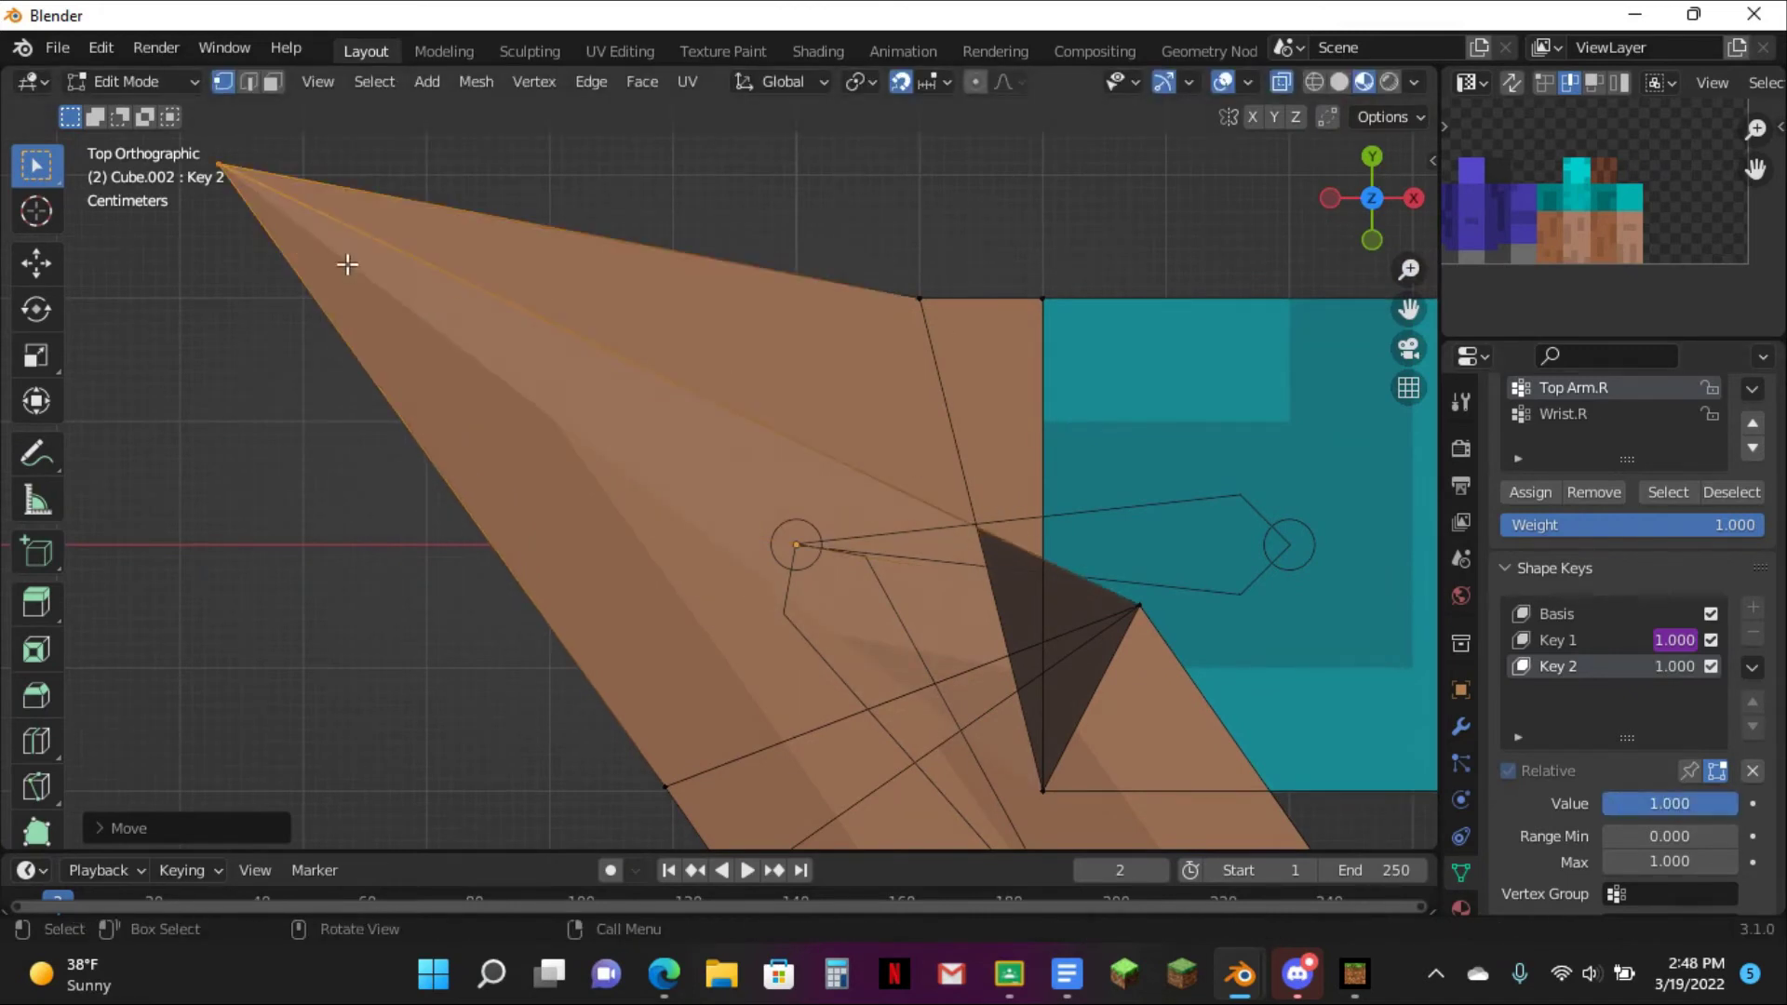
pyautogui.press('g')
pyautogui.click(540, 446)
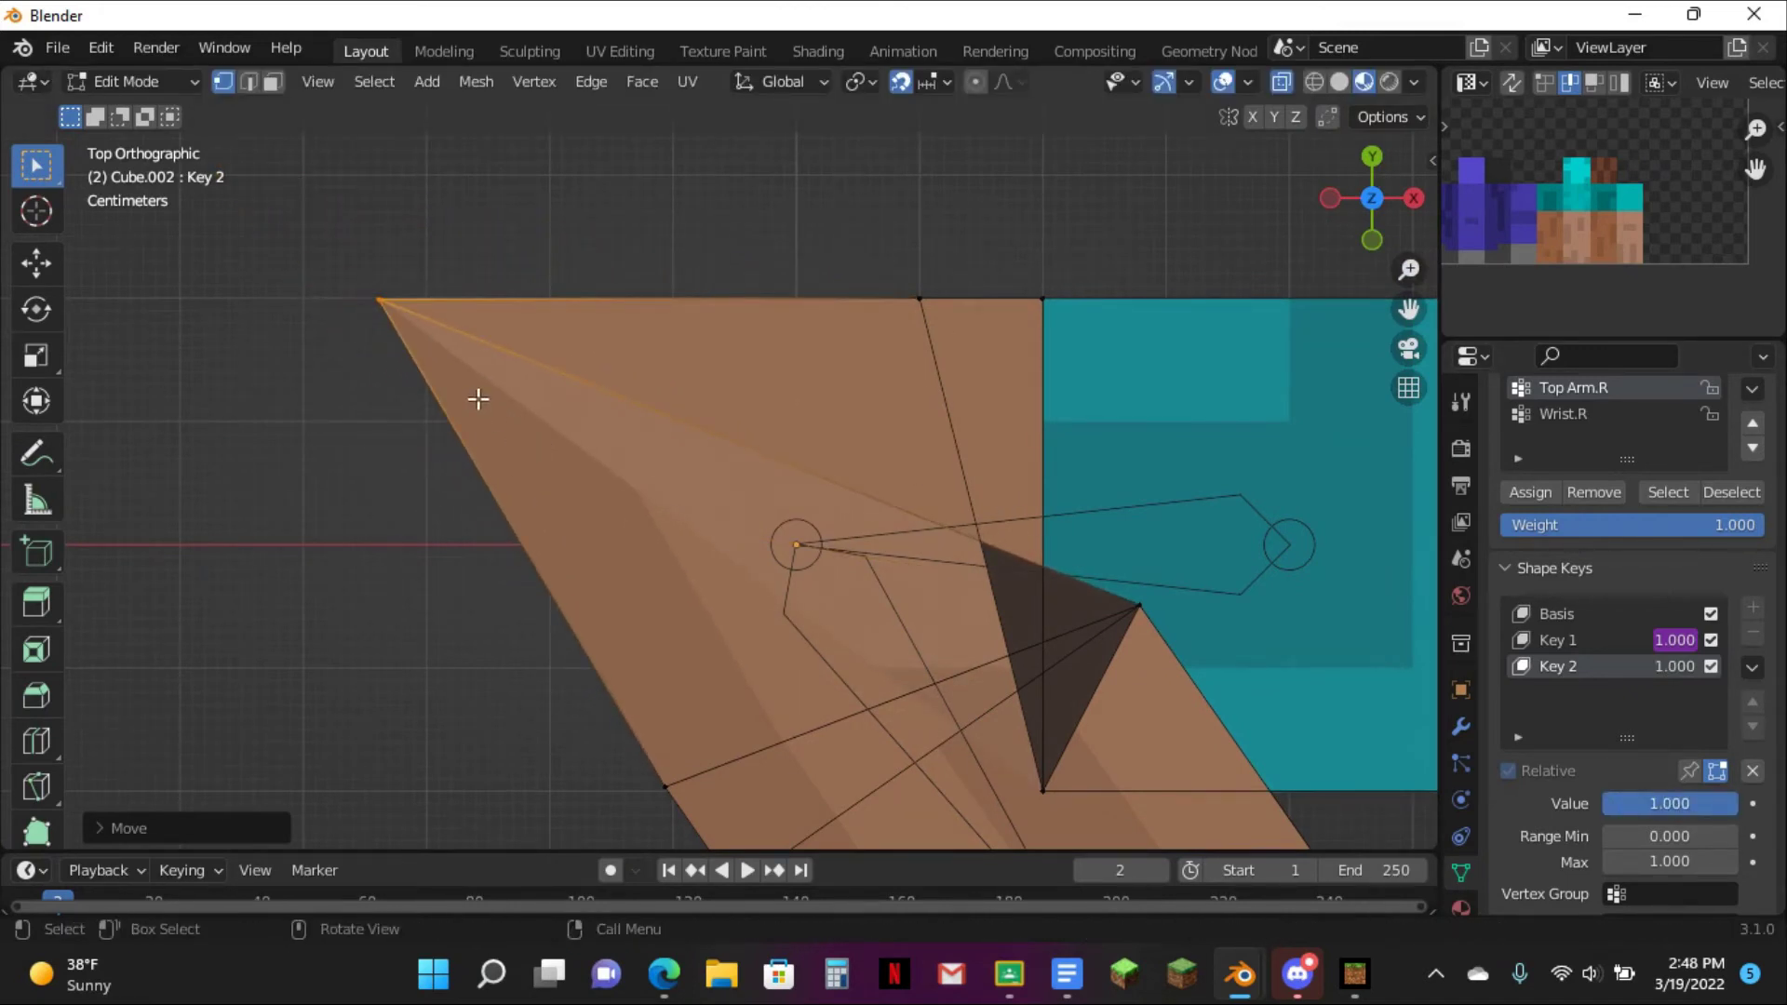
# - Try to move the forearm's inner elbow vertices down to the teal sleeve's lower edge, and undo the move
pyautogui.click(1180, 612)
pyautogui.scroll(2, 1282, 553)
pyautogui.moveTo(1406, 308); pyautogui.dragTo(1117, 46)
pyautogui.press('g')
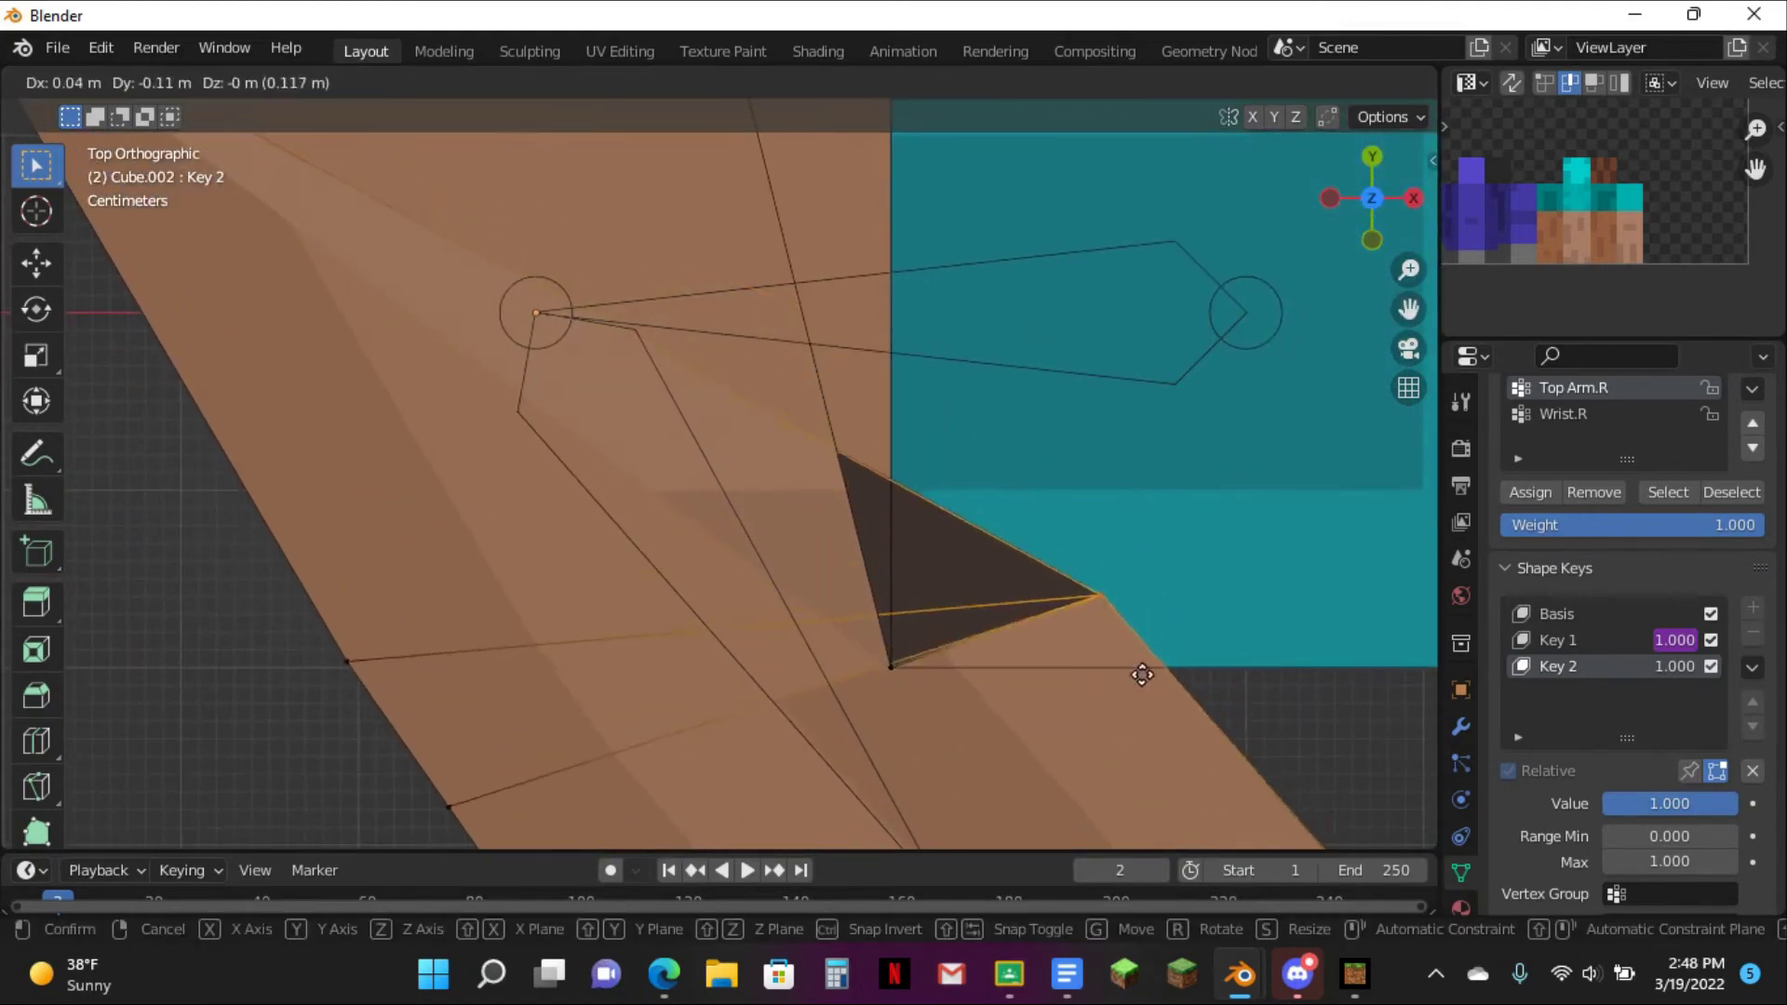
pyautogui.click(1225, 757)
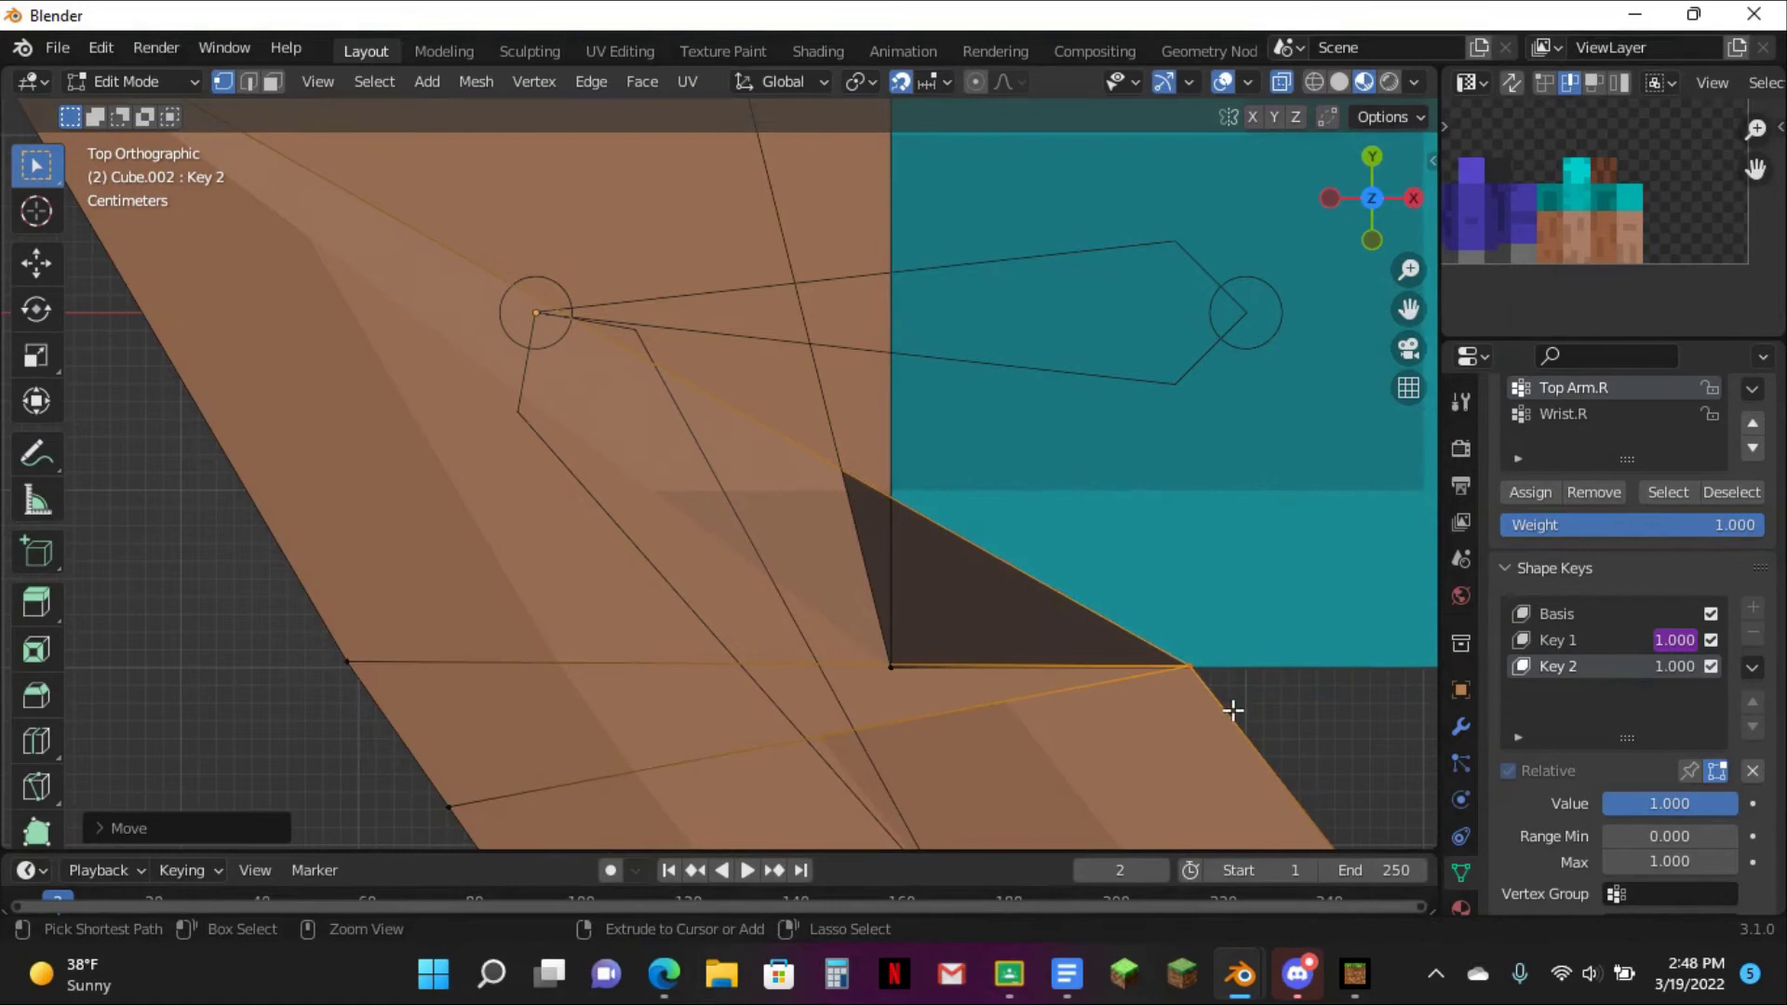
pyautogui.hotkey('ctrl', 'z')
# - Move the sleeve's lower inner elbow vertices about 0.18 m along X toward the forearm's inner edge
pyautogui.moveTo(848, 647); pyautogui.dragTo(968, 718)
pyautogui.press('g')
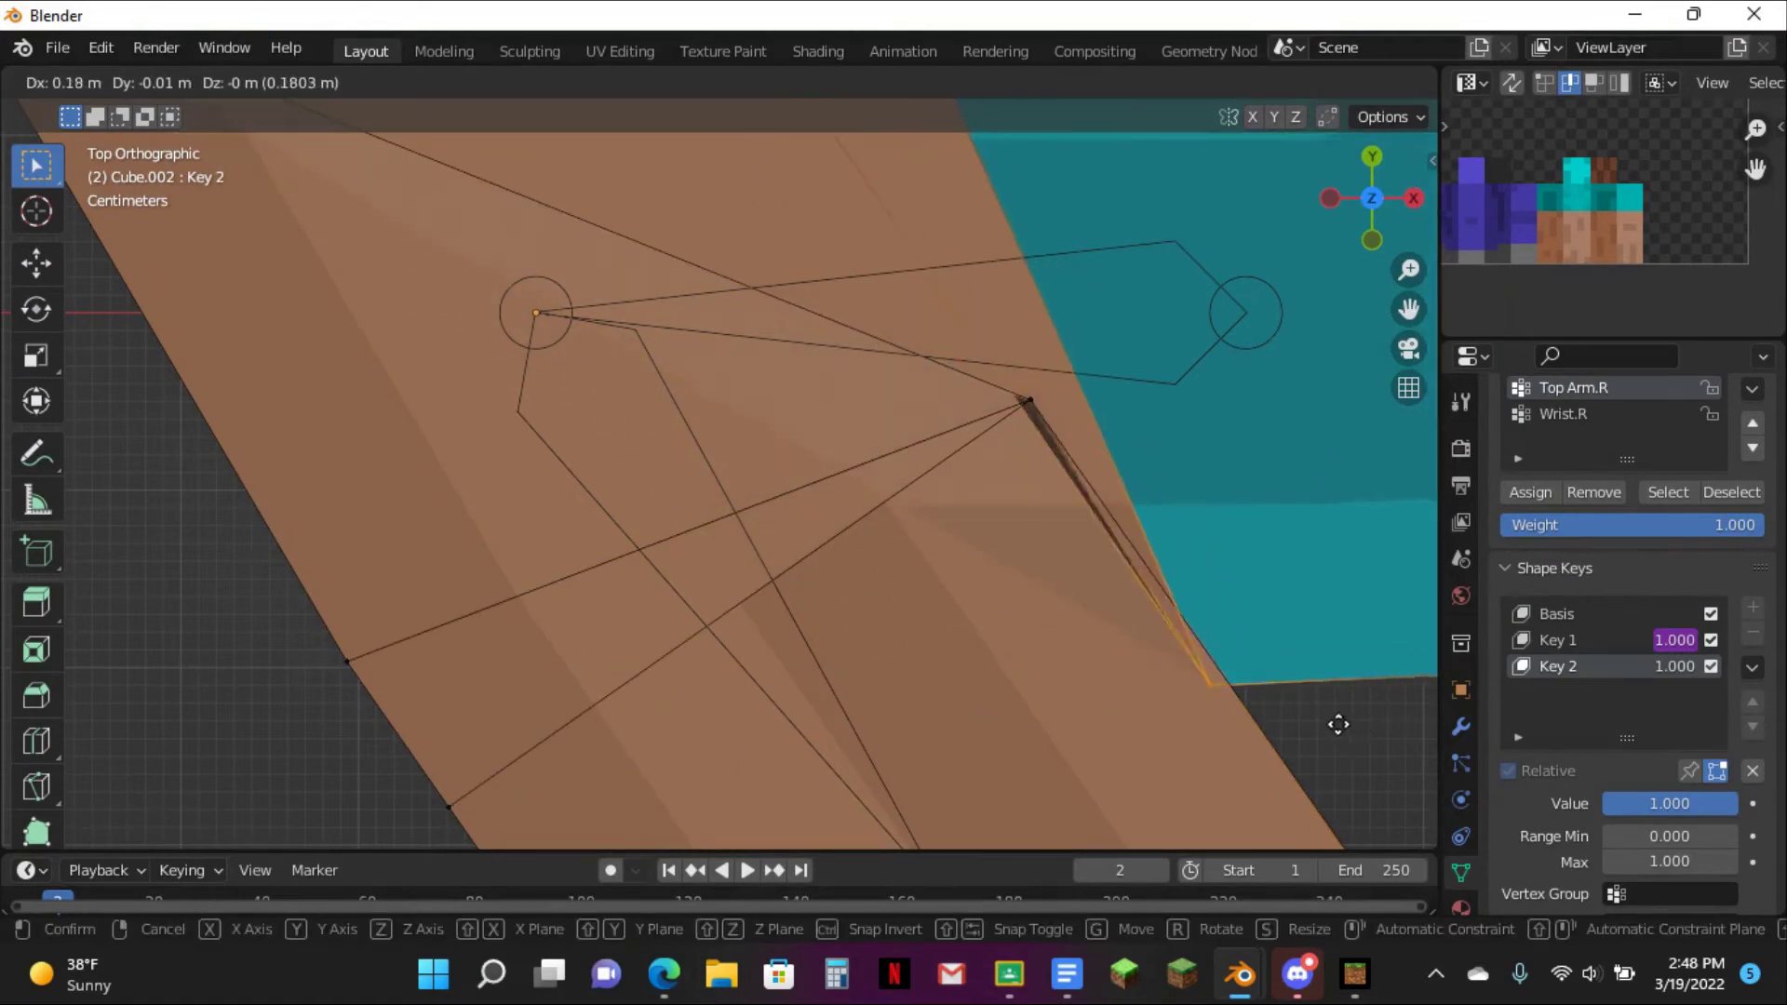
pyautogui.click(1340, 722)
# - Fine-tune those sleeve vertices onto the forearm's edge with a free move and an X-axis nudge, and return to Object Mode
pyautogui.scroll(3, 1337, 605)
pyautogui.moveTo(1407, 310); pyautogui.dragTo(583, 67)
pyautogui.scroll(4, 808, 479)
pyautogui.scroll(4, 809, 478)
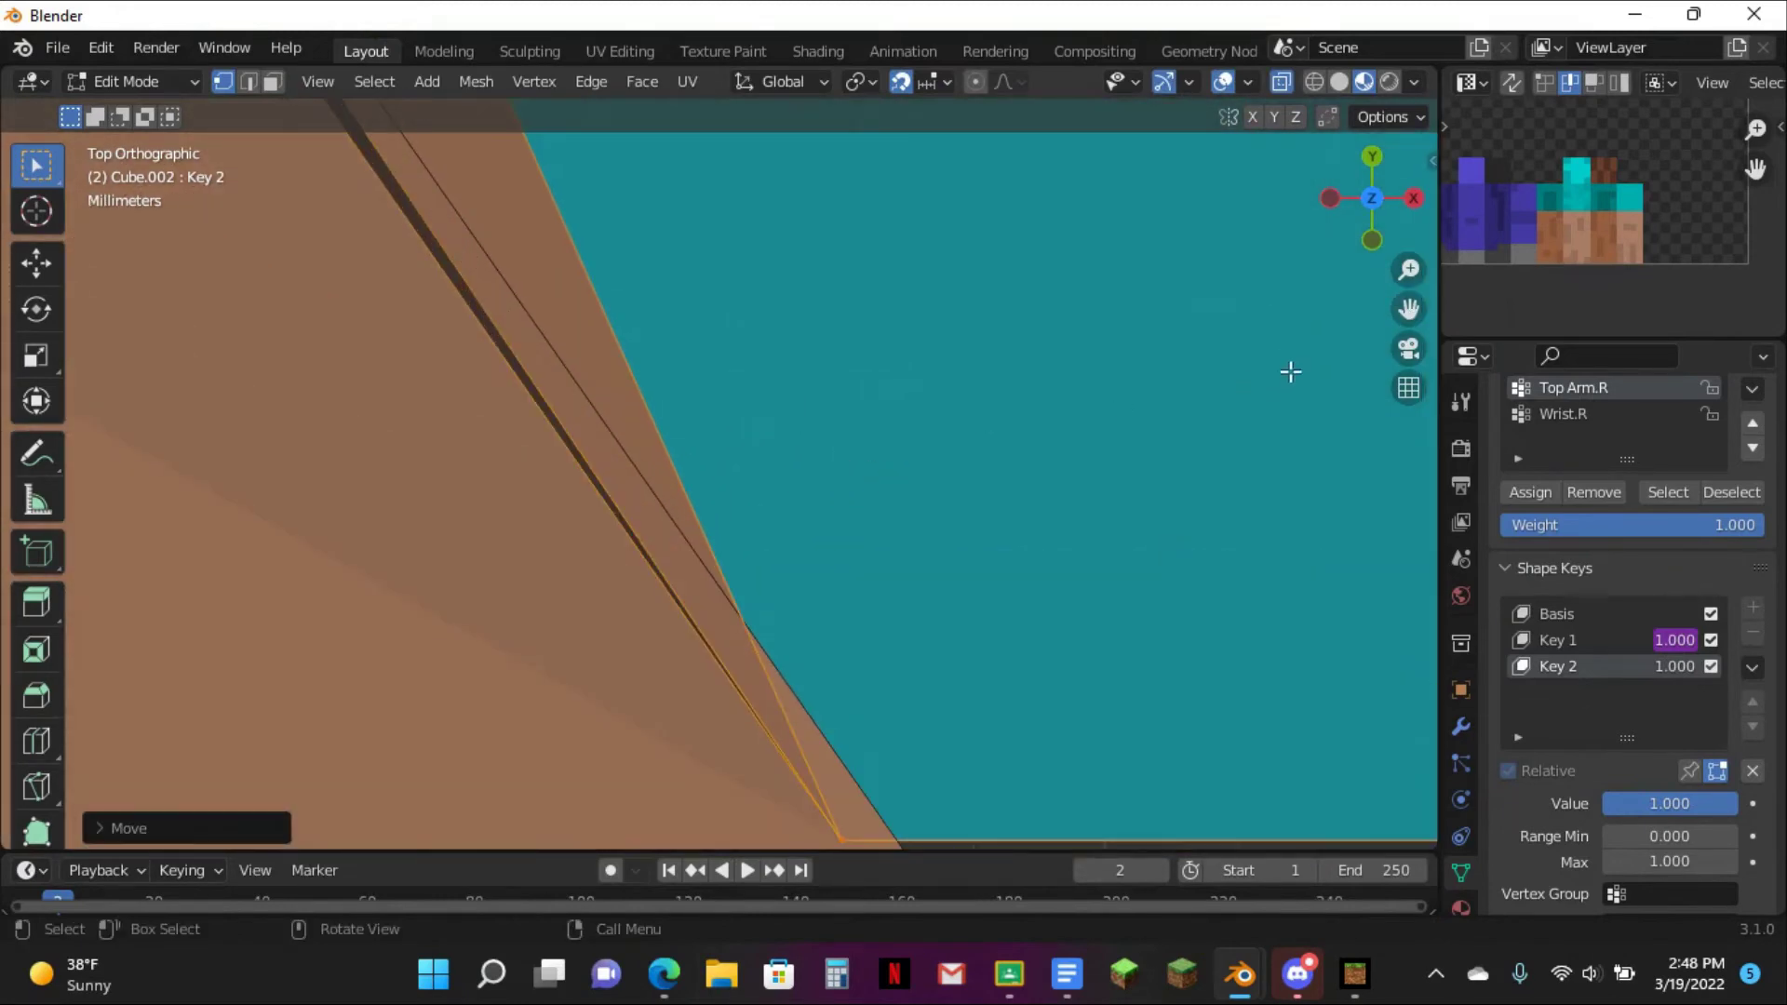
pyautogui.moveTo(1408, 309); pyautogui.dragTo(872, 516)
pyautogui.press('g')
pyautogui.click(854, 656)
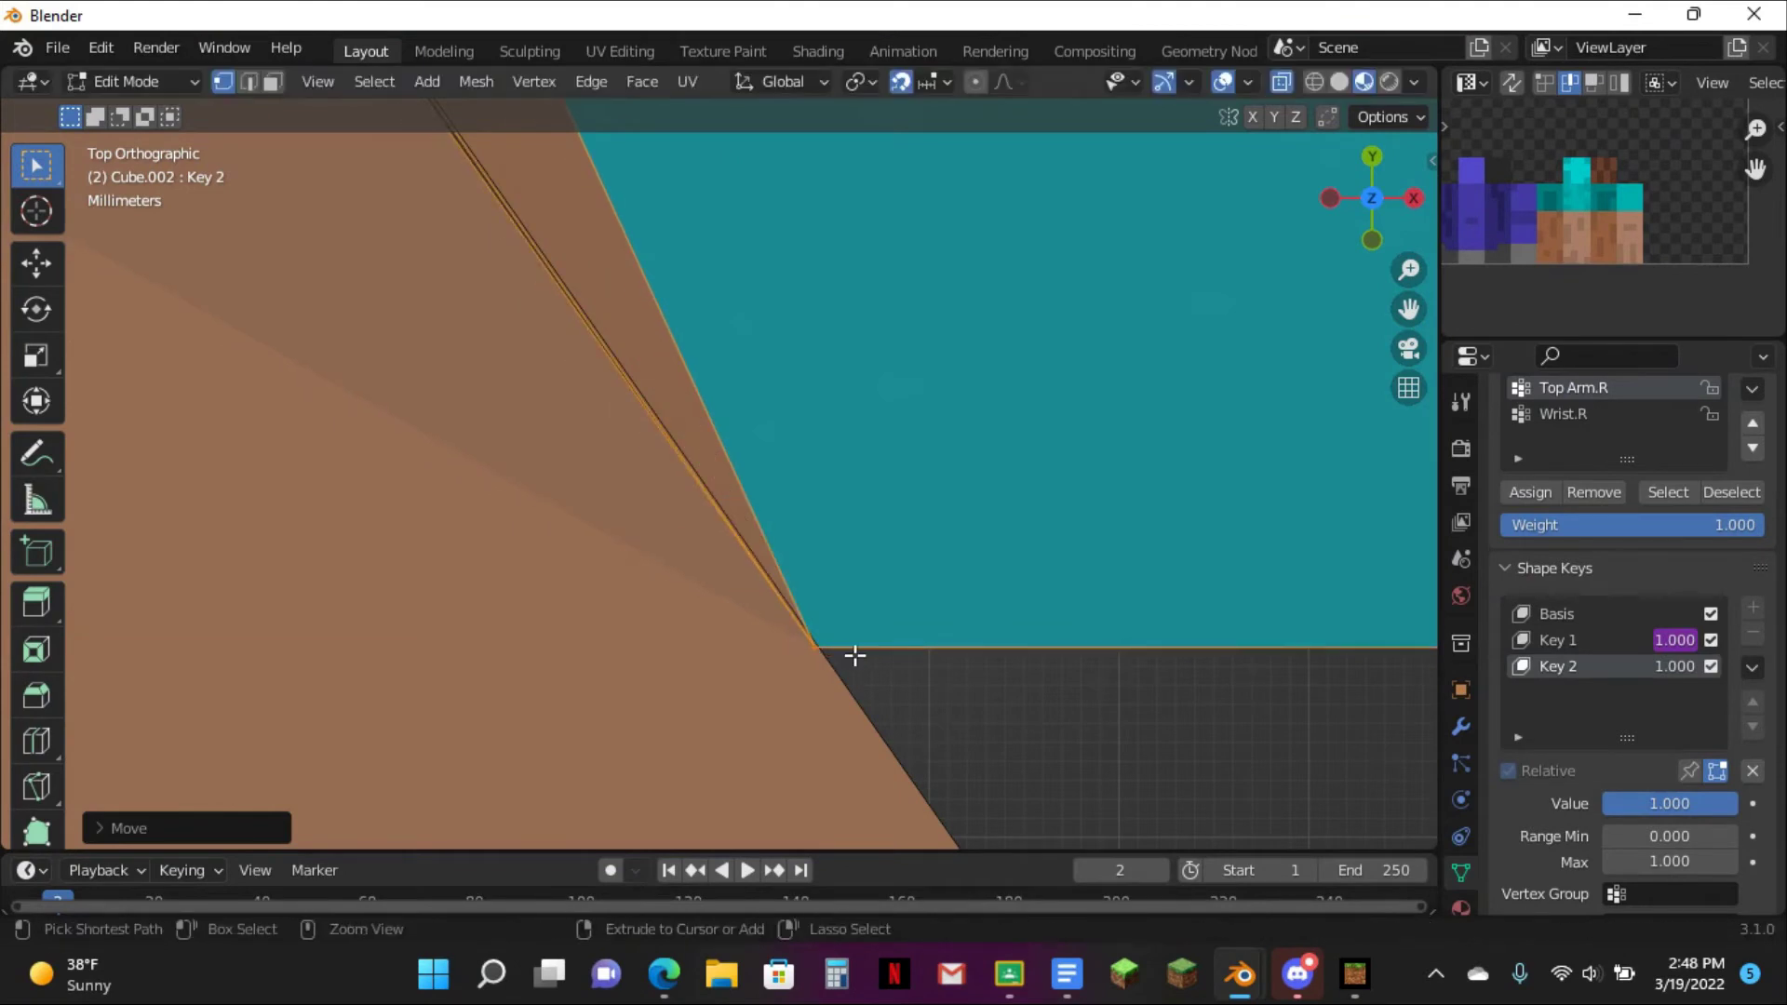
pyautogui.press('g')
pyautogui.press('x')
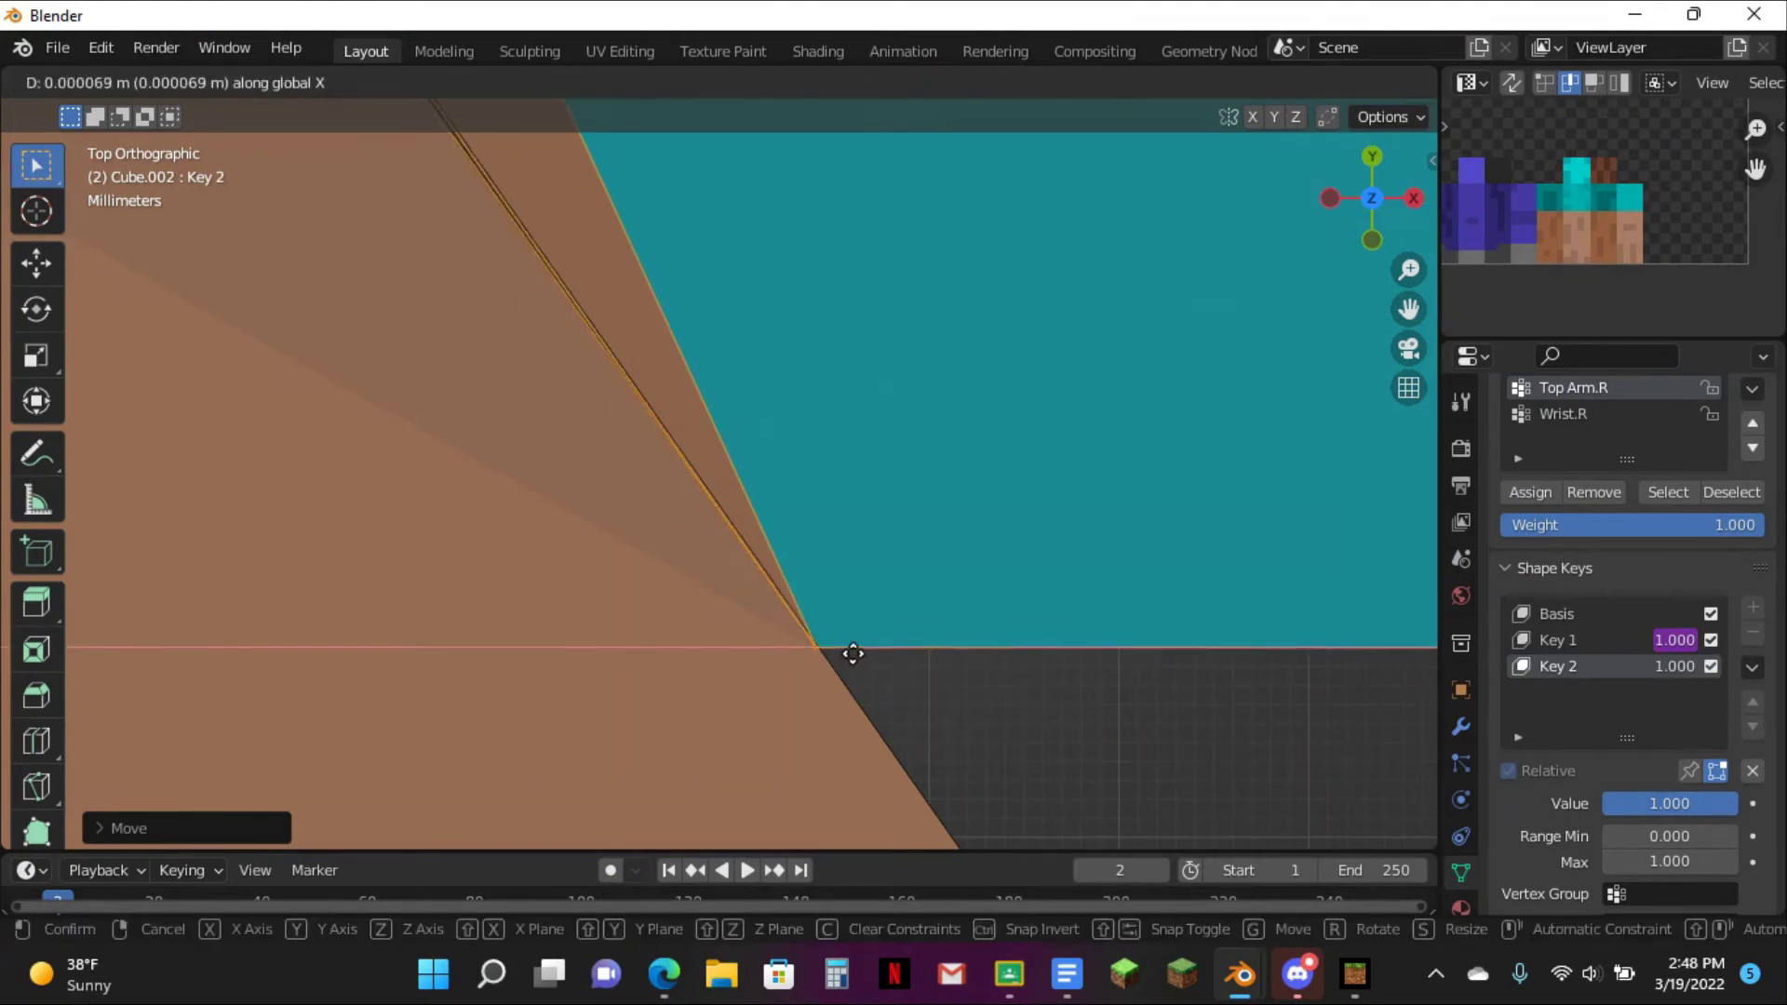
pyautogui.click(851, 652)
pyautogui.scroll(-8, 885, 595)
pyautogui.press('Tab')
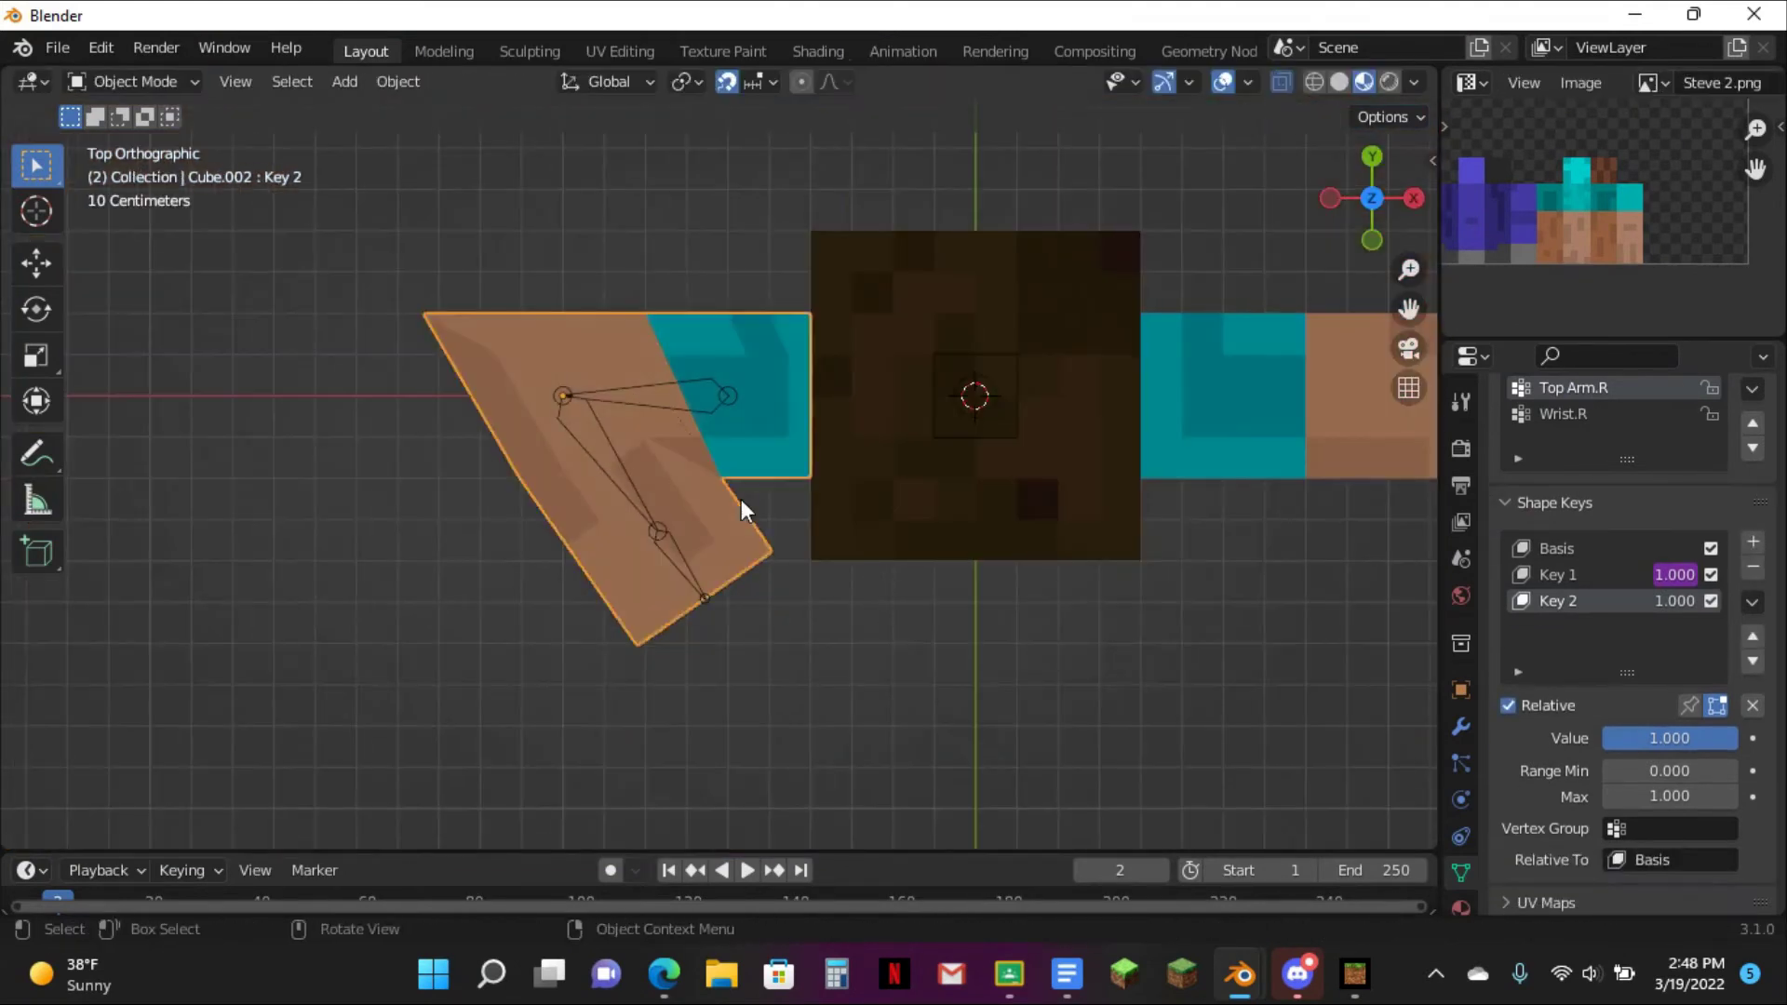
# - In Edit Mode, move the forearm's inner elbow vertices down onto the teal sleeve's lower inner corner
pyautogui.moveTo(741, 499); pyautogui.dragTo(792, 443, button='middle')
pyautogui.scroll(5, 791, 444)
pyautogui.press('Tab')
pyautogui.moveTo(564, 298); pyautogui.dragTo(639, 343)
pyautogui.click(1372, 194)
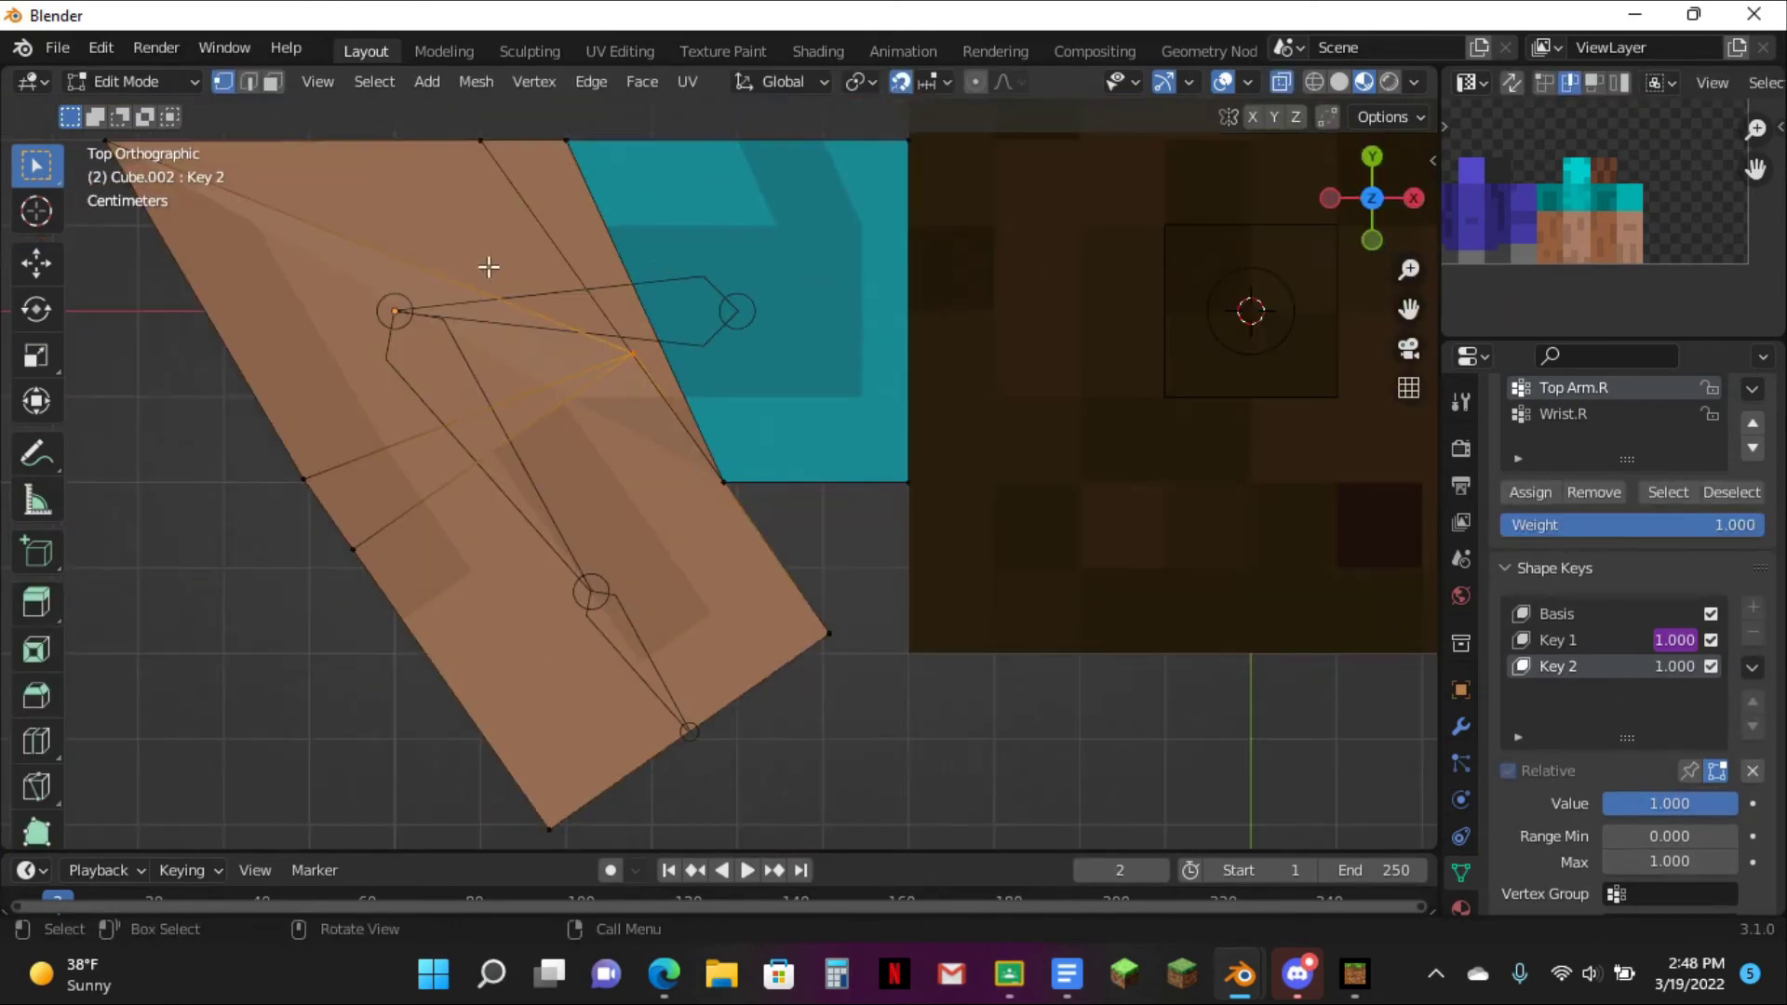
pyautogui.moveTo(567, 288); pyautogui.dragTo(678, 395)
pyautogui.scroll(3, 652, 372)
pyautogui.press('g')
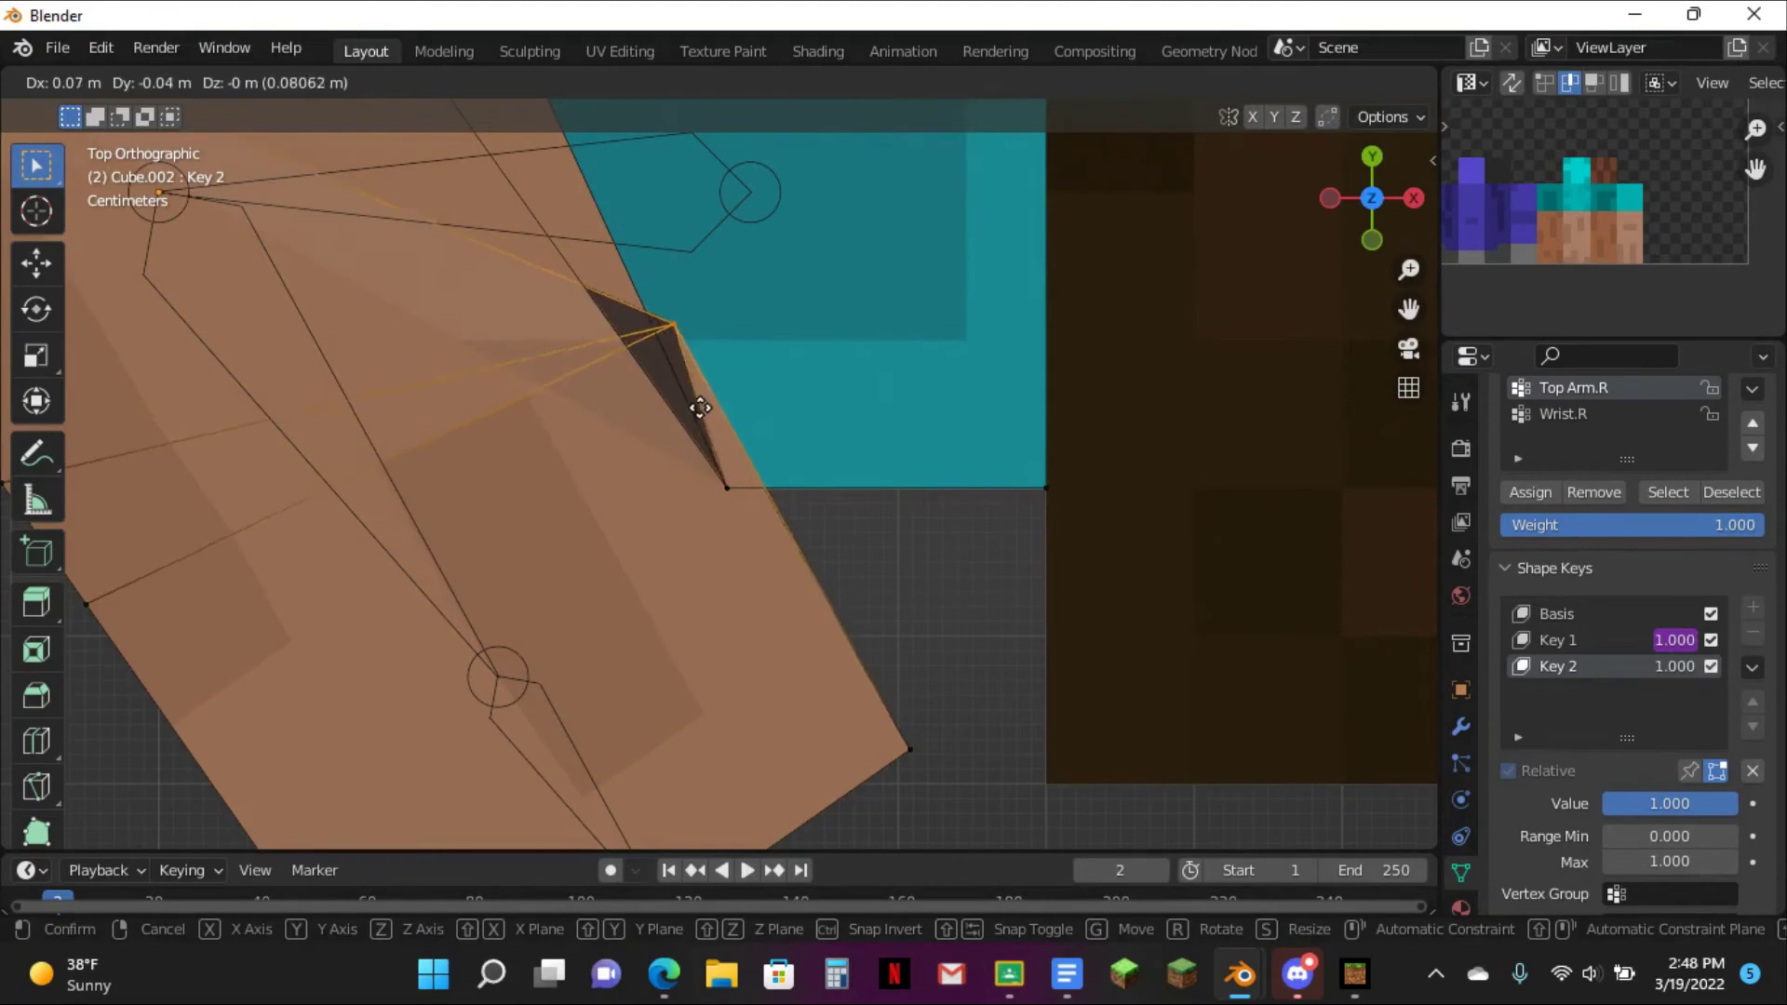
pyautogui.click(752, 564)
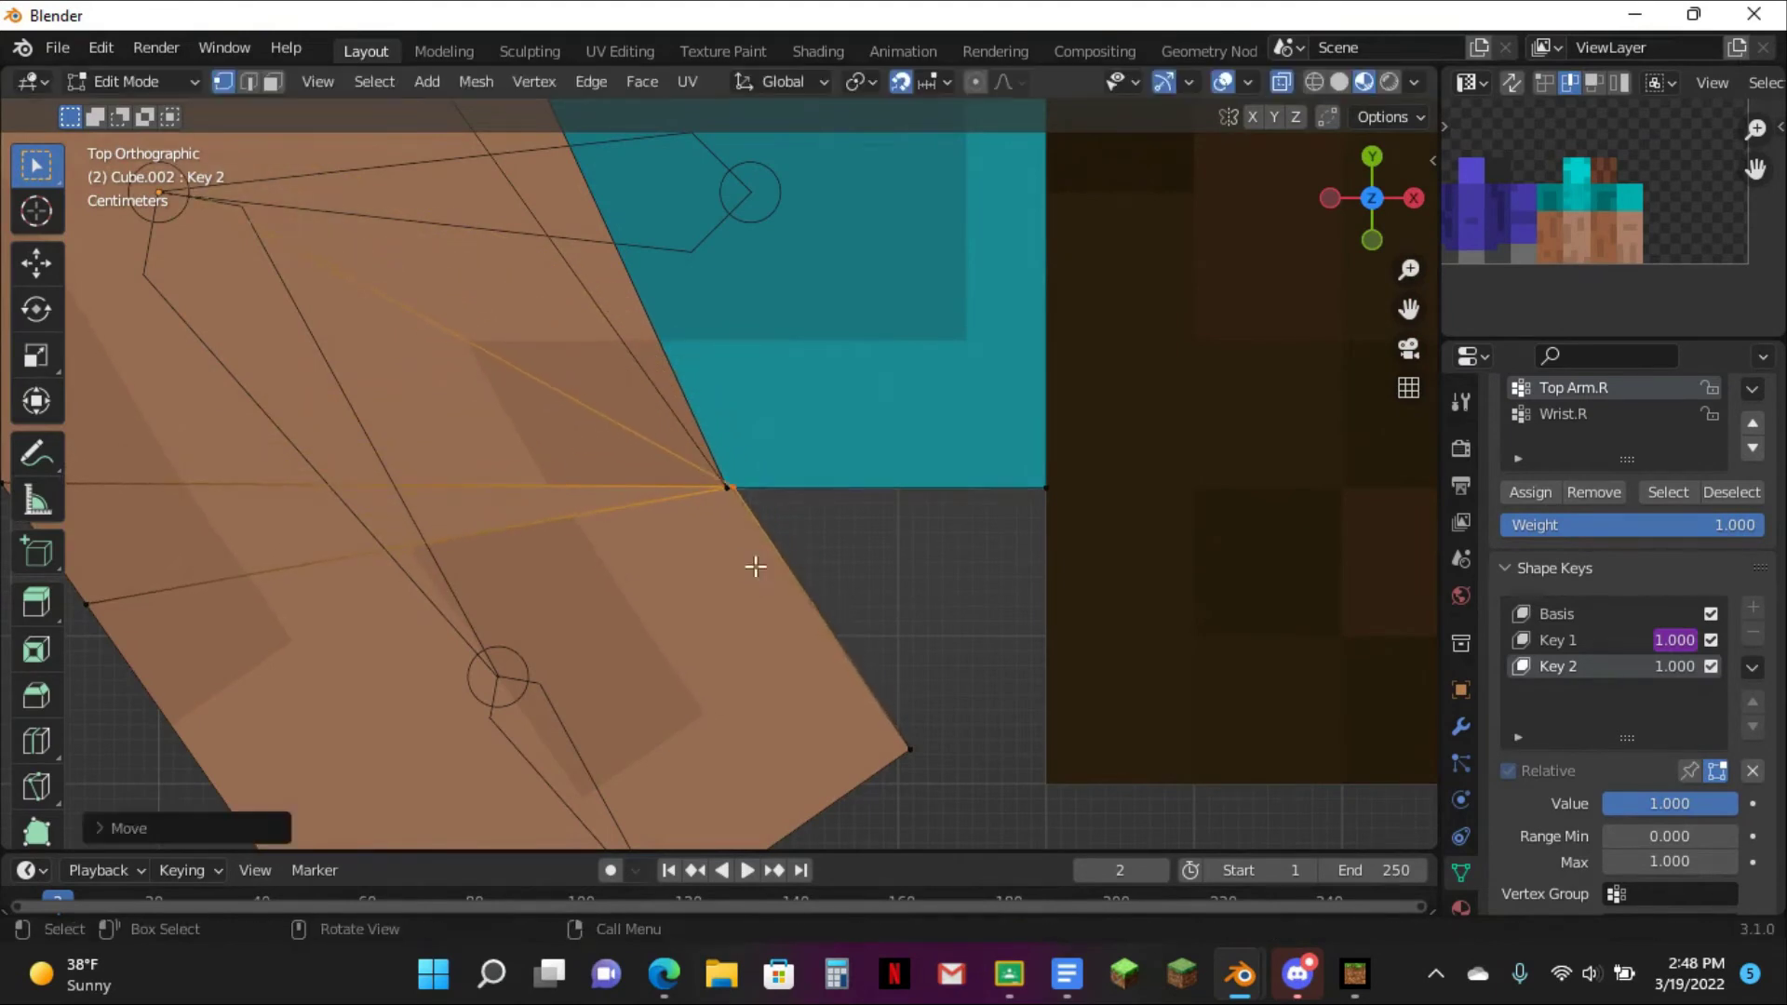
# - Fine-tune the forearm's inner elbow vertices by a few millimetres so they meet the sleeve's lower corner exactly
pyautogui.scroll(2, 836, 511)
pyautogui.scroll(2, 856, 540)
pyautogui.scroll(2, 1135, 582)
pyautogui.moveTo(1404, 308); pyautogui.dragTo(1255, 103)
pyautogui.scroll(4, 1097, 515)
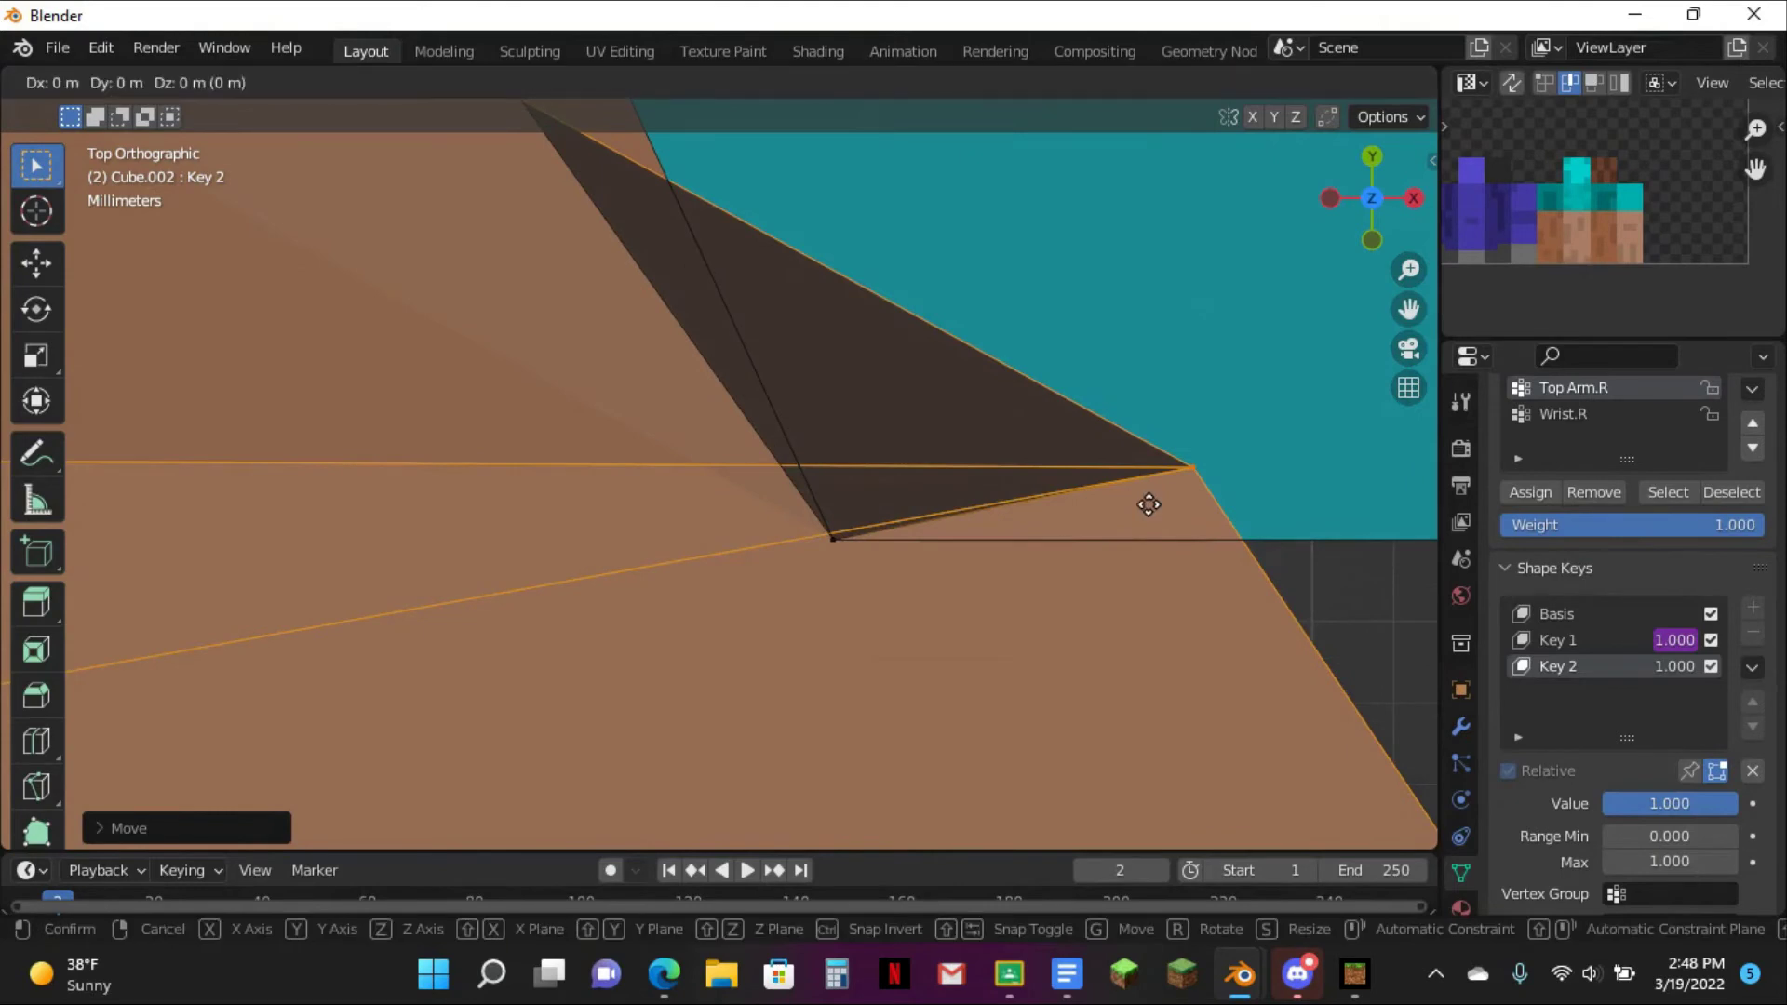
pyautogui.press('g')
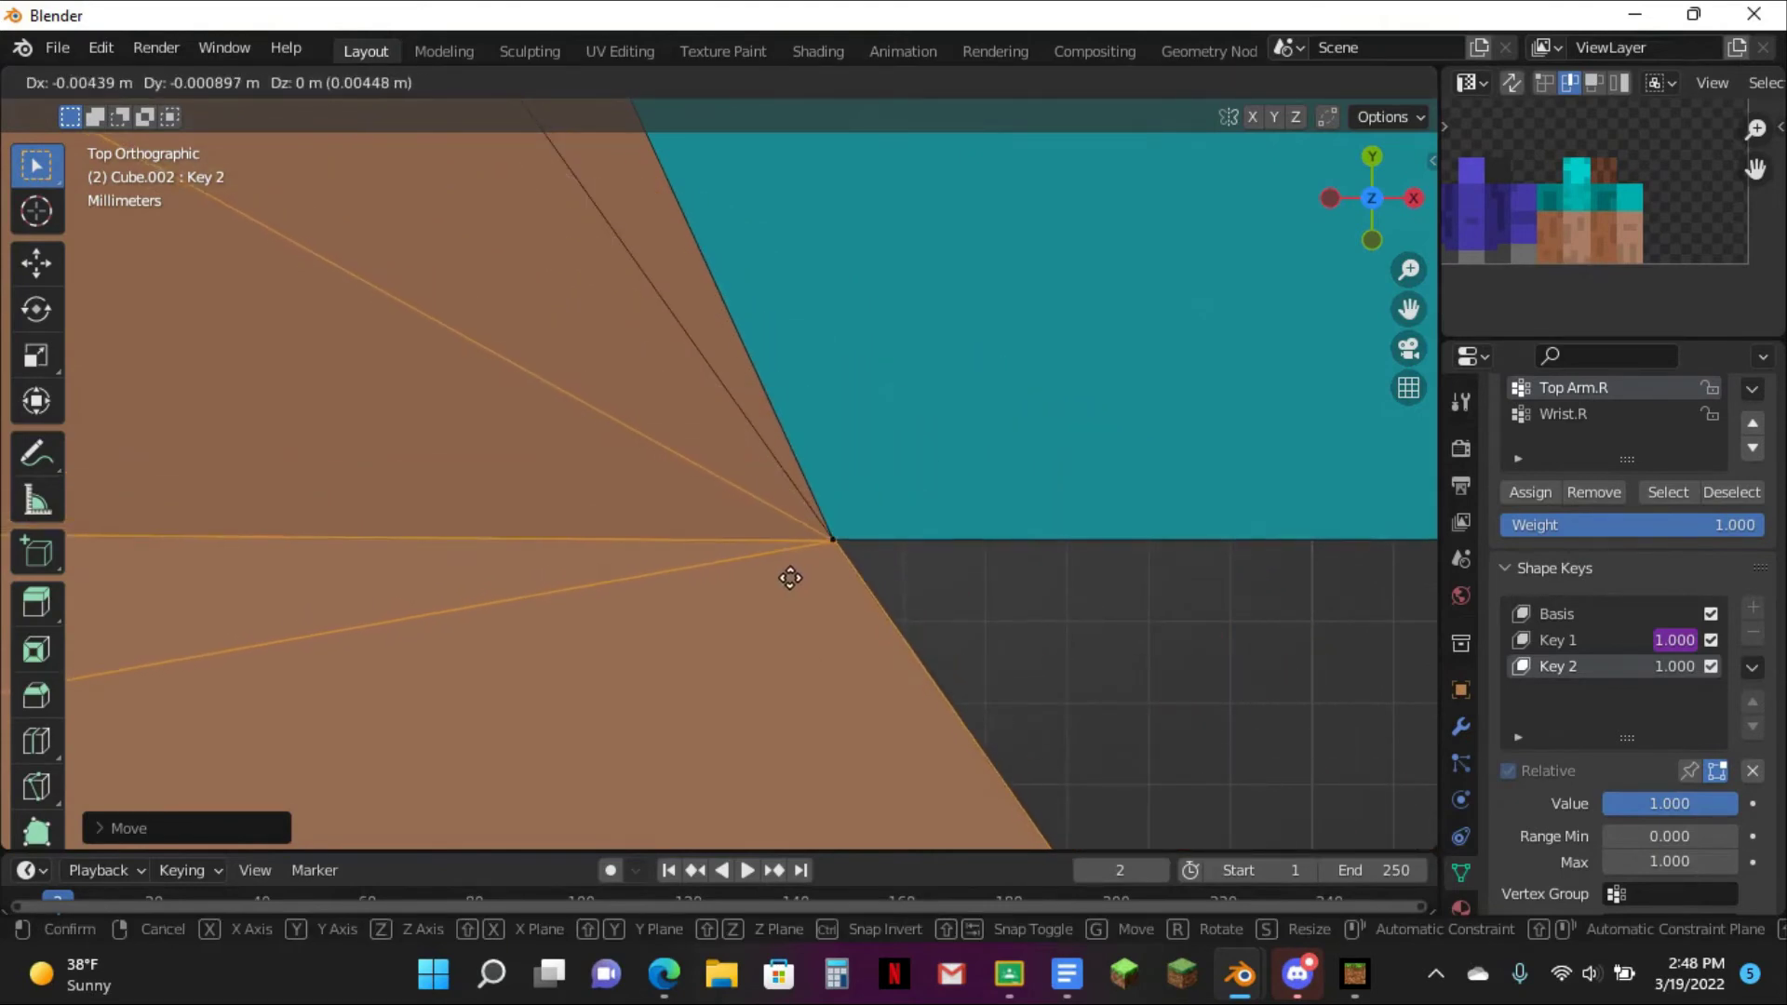
pyautogui.click(786, 579)
pyautogui.scroll(-2, 826, 570)
pyautogui.scroll(-6, 844, 540)
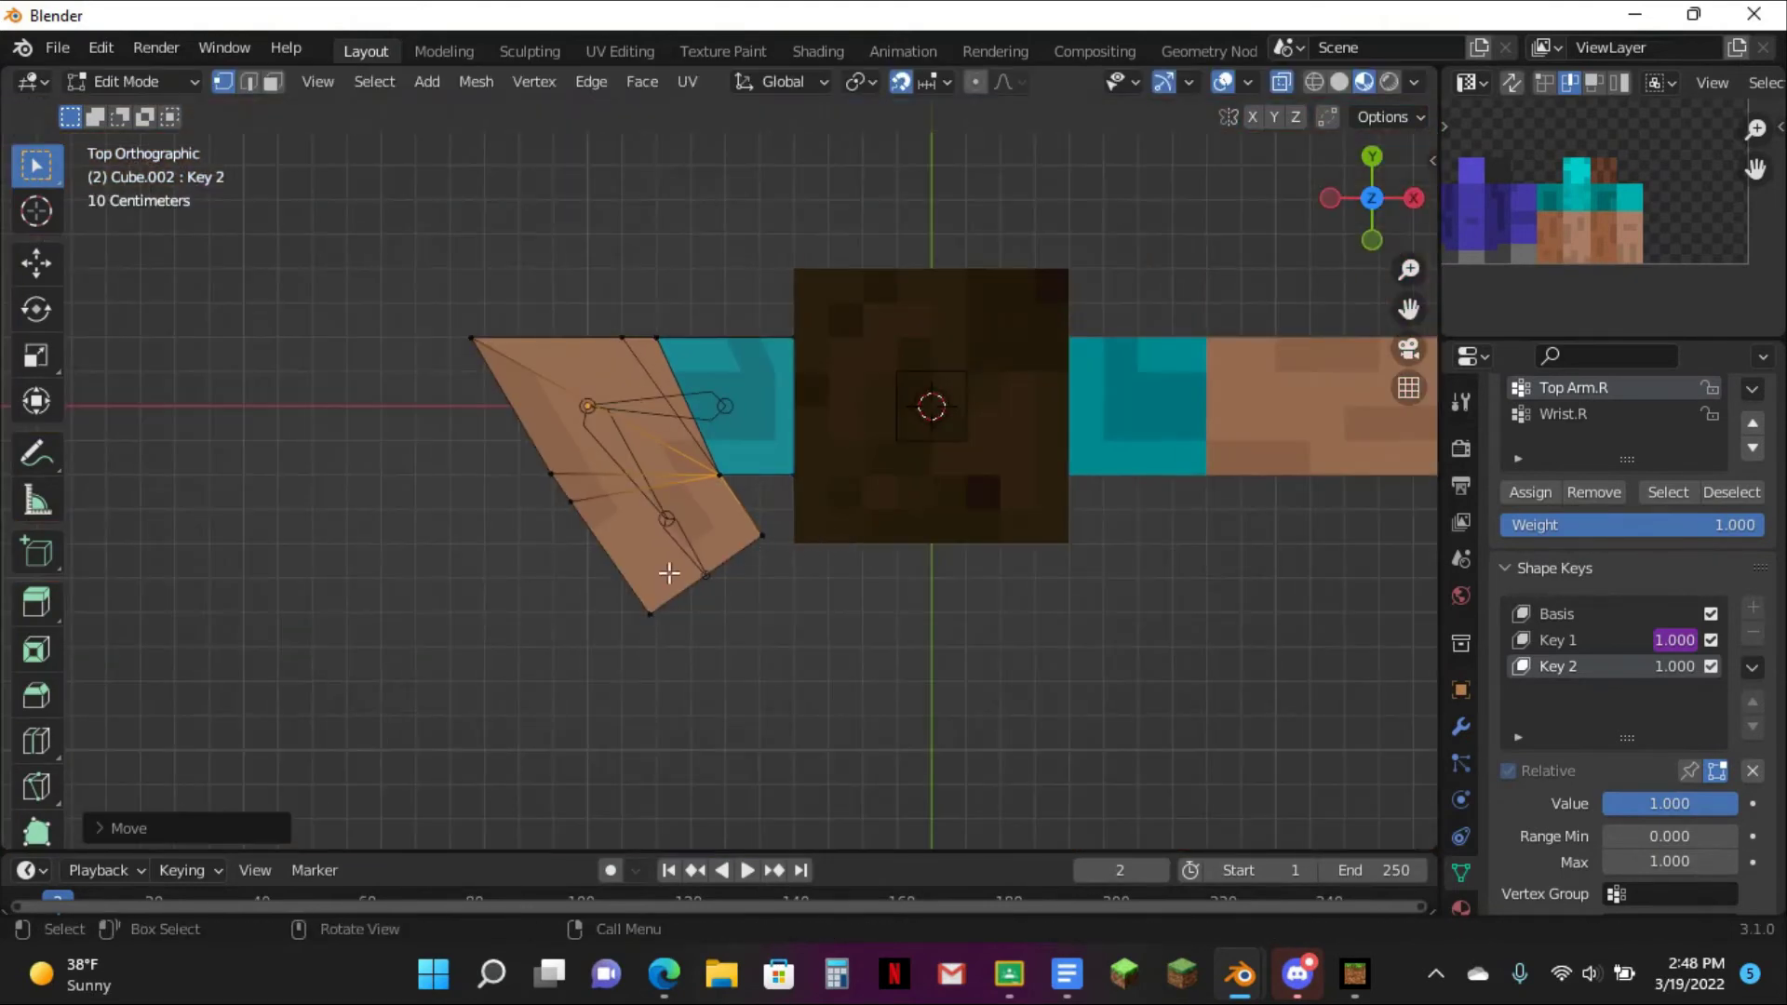
# - Nudge the outer elbow tip slightly outward, level with the sleeve's upper edge, and return to Object Mode
pyautogui.moveTo(295, 235); pyautogui.dragTo(532, 372)
pyautogui.scroll(3, 1161, 311)
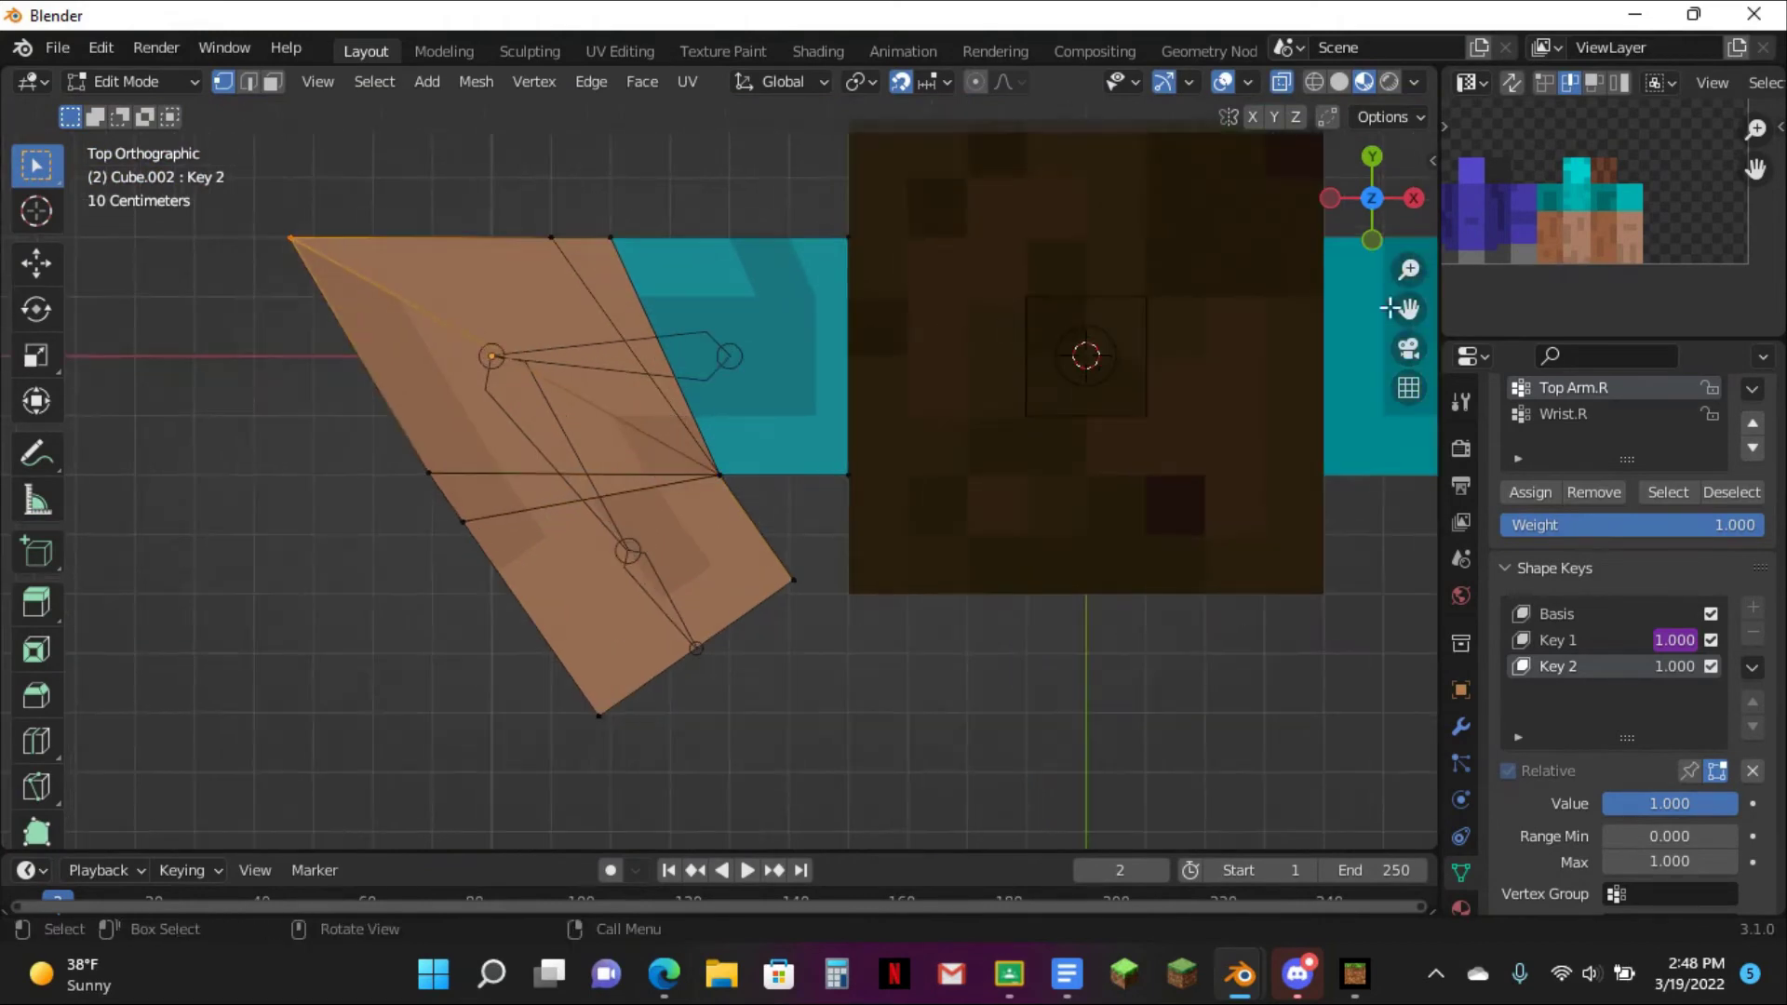
pyautogui.moveTo(1408, 309); pyautogui.dragTo(1572, 384)
pyautogui.scroll(2, 650, 277)
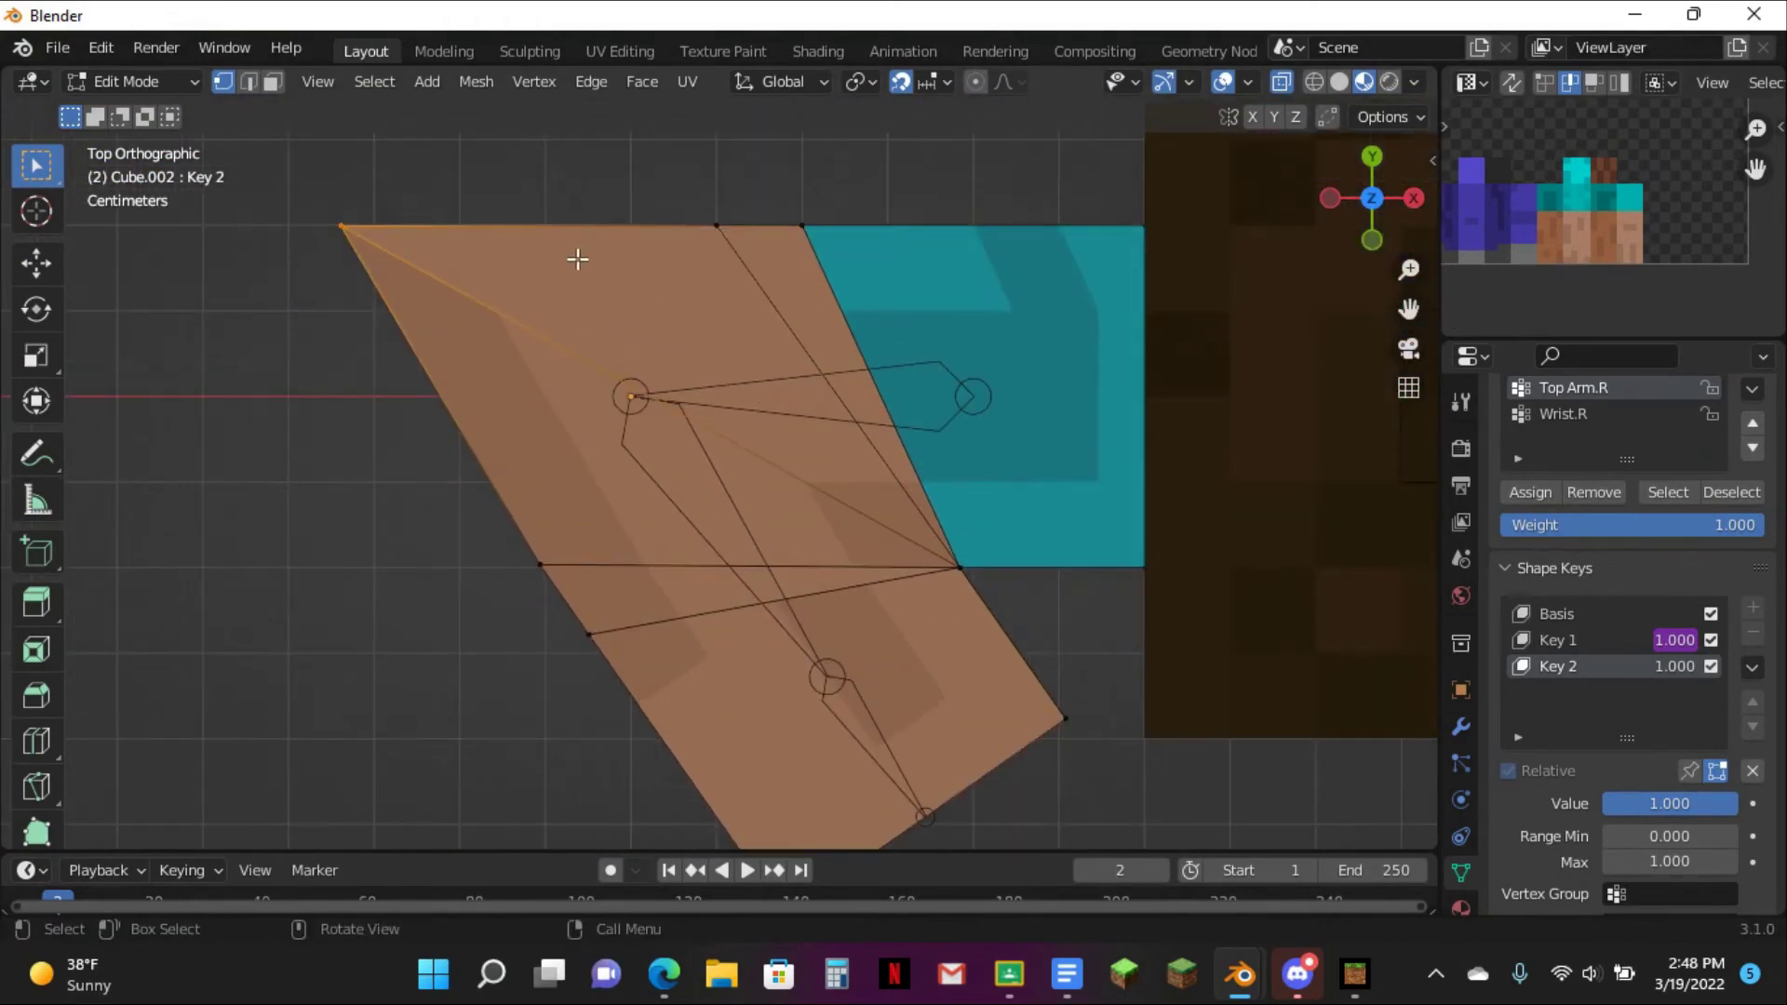
pyautogui.press('g')
pyautogui.click(548, 256)
pyautogui.scroll(-5, 547, 320)
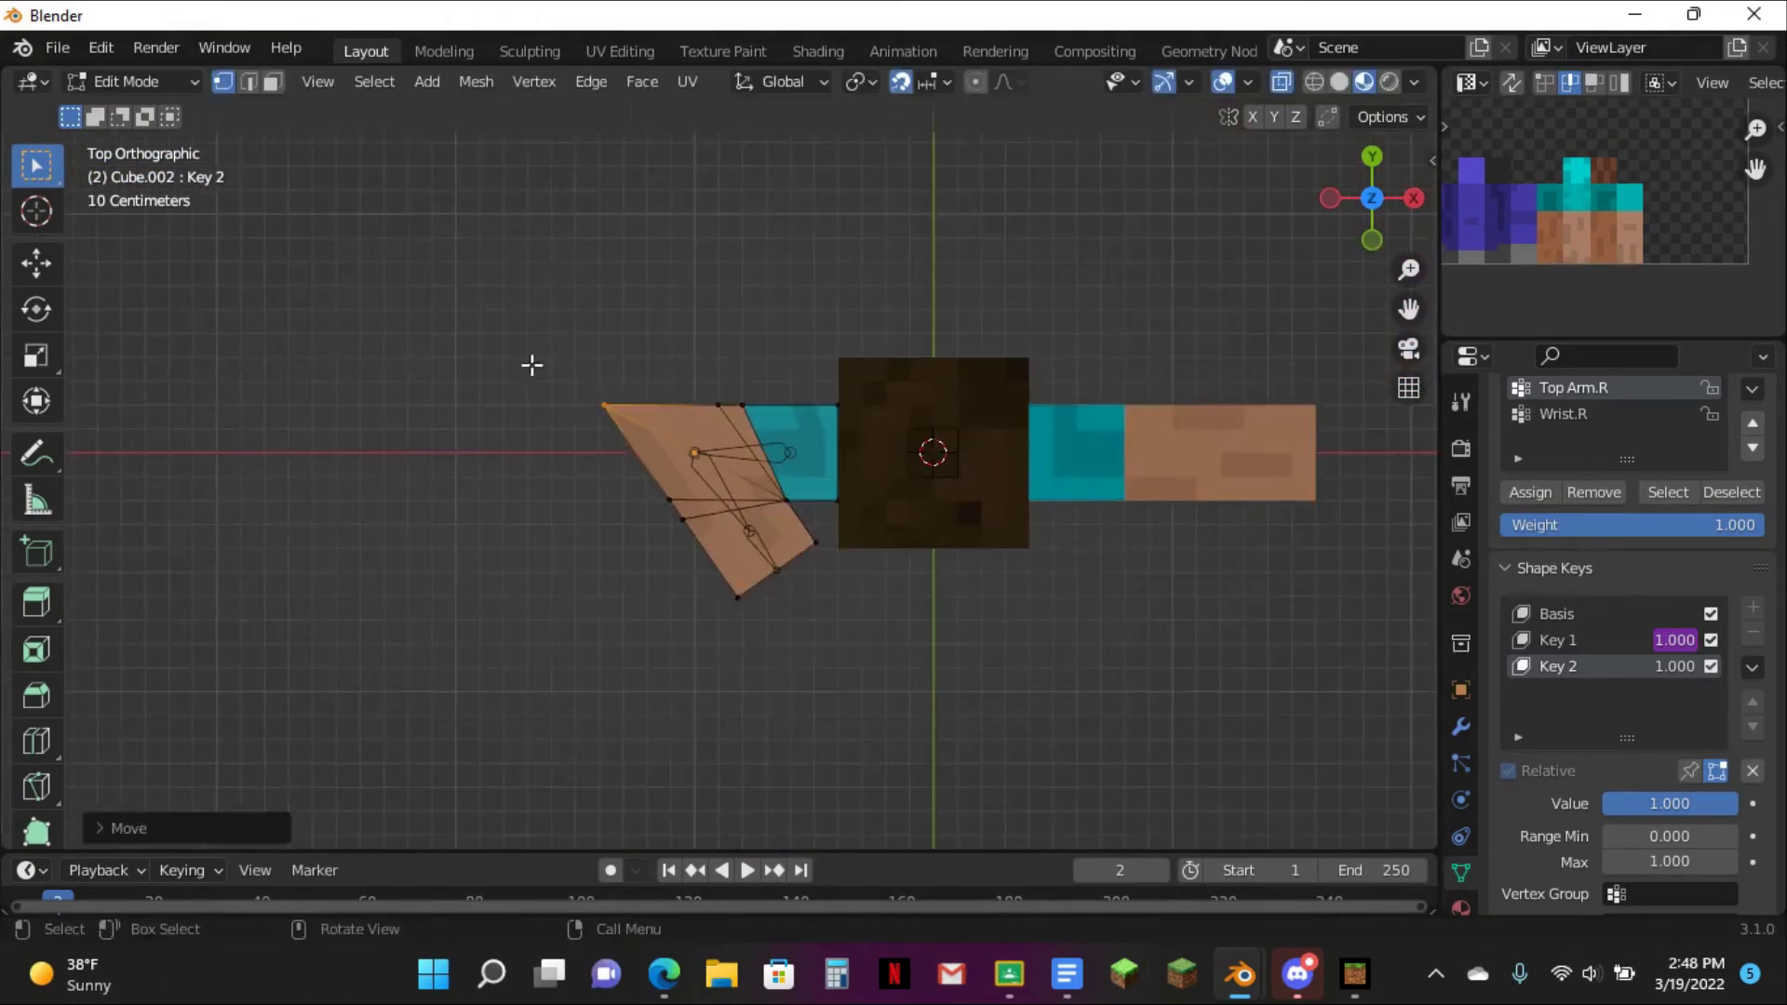
pyautogui.press('Tab')
pyautogui.scroll(3, 466, 527)
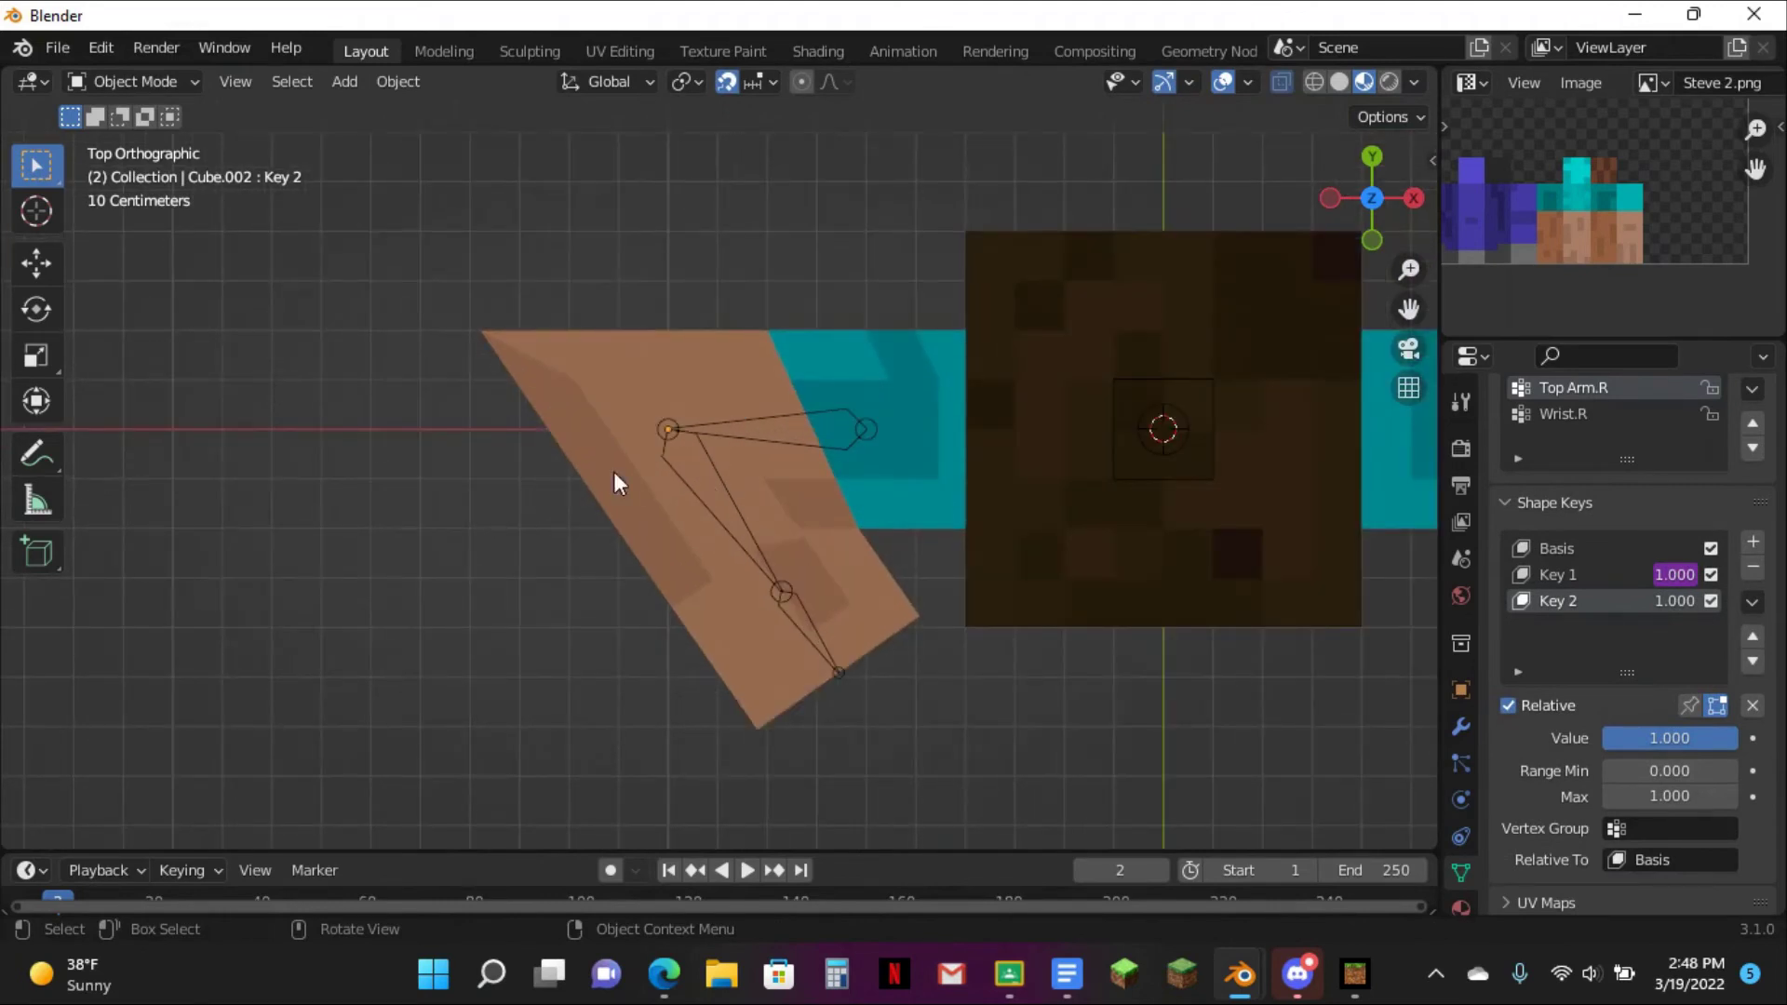
# - Nudge all the inner elbow vertices about 0.01 m along X in Key 2, and return to Object Mode
pyautogui.scroll(3, 612, 481)
pyautogui.click(994, 626)
pyautogui.press('Tab')
pyautogui.moveTo(923, 528); pyautogui.dragTo(990, 594)
pyautogui.scroll(3, 1394, 279)
pyautogui.moveTo(1414, 307); pyautogui.dragTo(1021, 102)
pyautogui.scroll(5, 808, 420)
pyautogui.press('g')
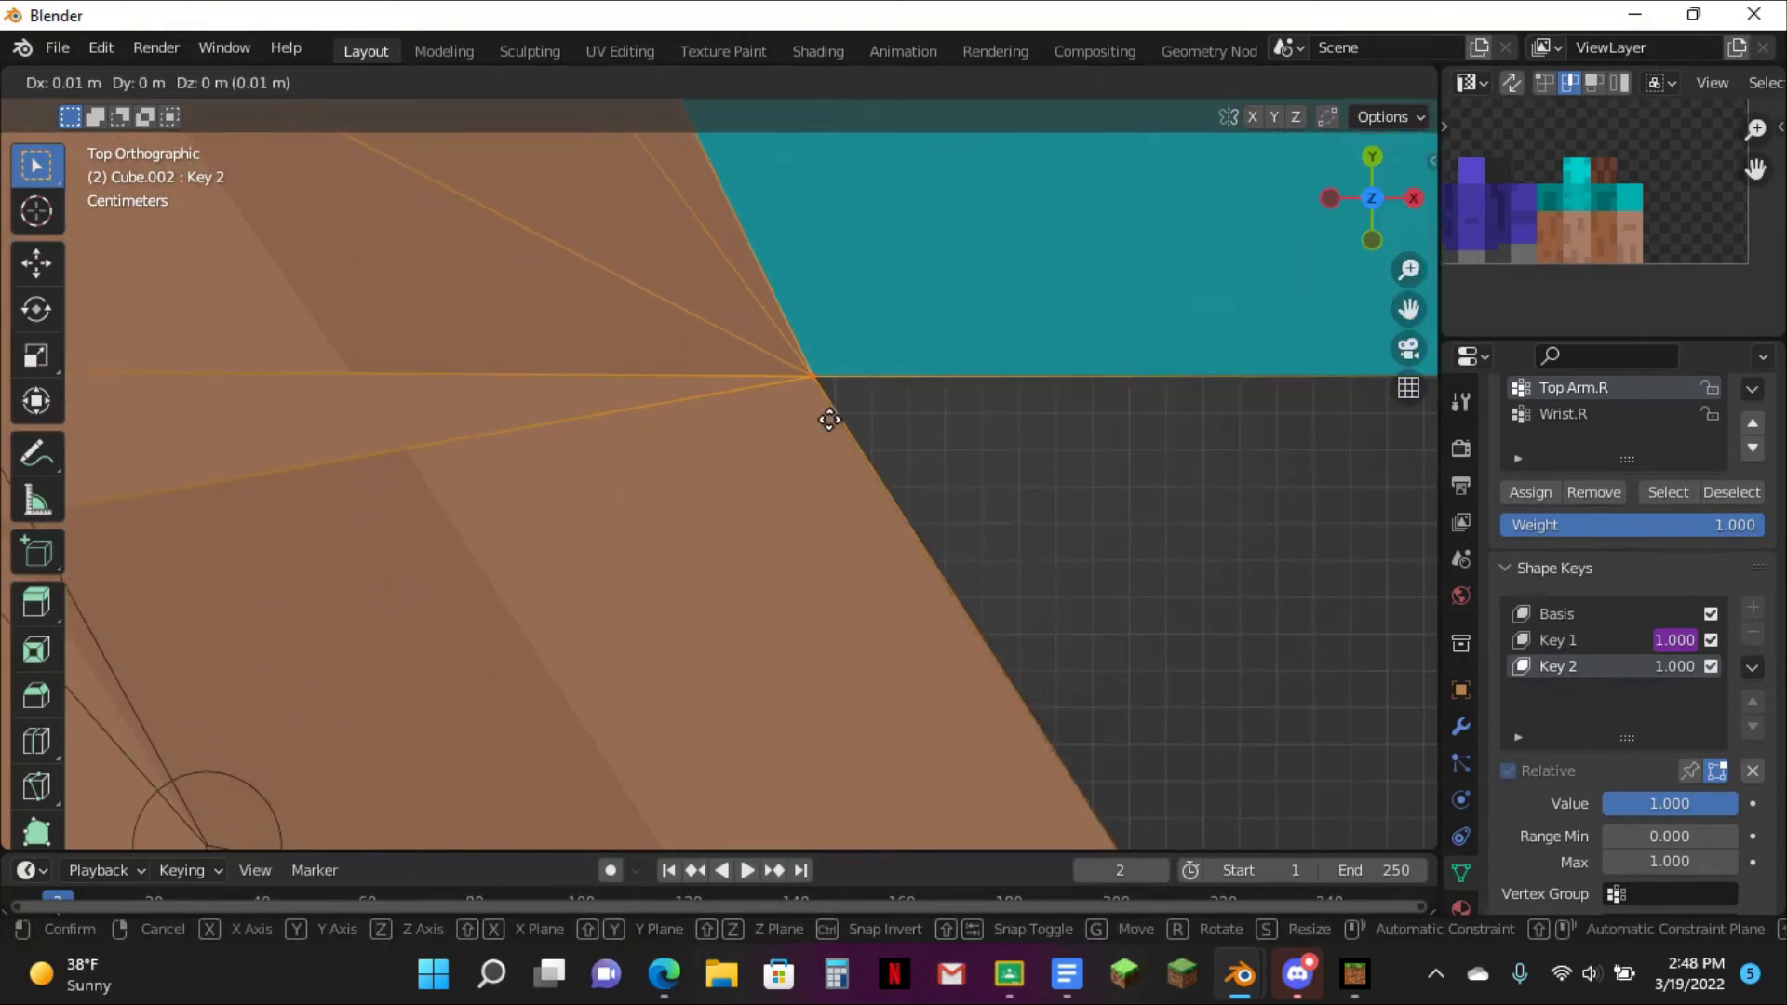
pyautogui.click(834, 420)
pyautogui.scroll(-7, 903, 418)
pyautogui.press('Tab')
# - Rotate the Bottom Arm.R bone in Pose Mode to open the elbow to a bend of about 79°
pyautogui.scroll(-3, 846, 534)
pyautogui.moveTo(836, 534); pyautogui.dragTo(606, 382, button='middle')
pyautogui.click(622, 381)
pyautogui.hotkey('ctrl', 'Tab')
pyautogui.click(628, 416)
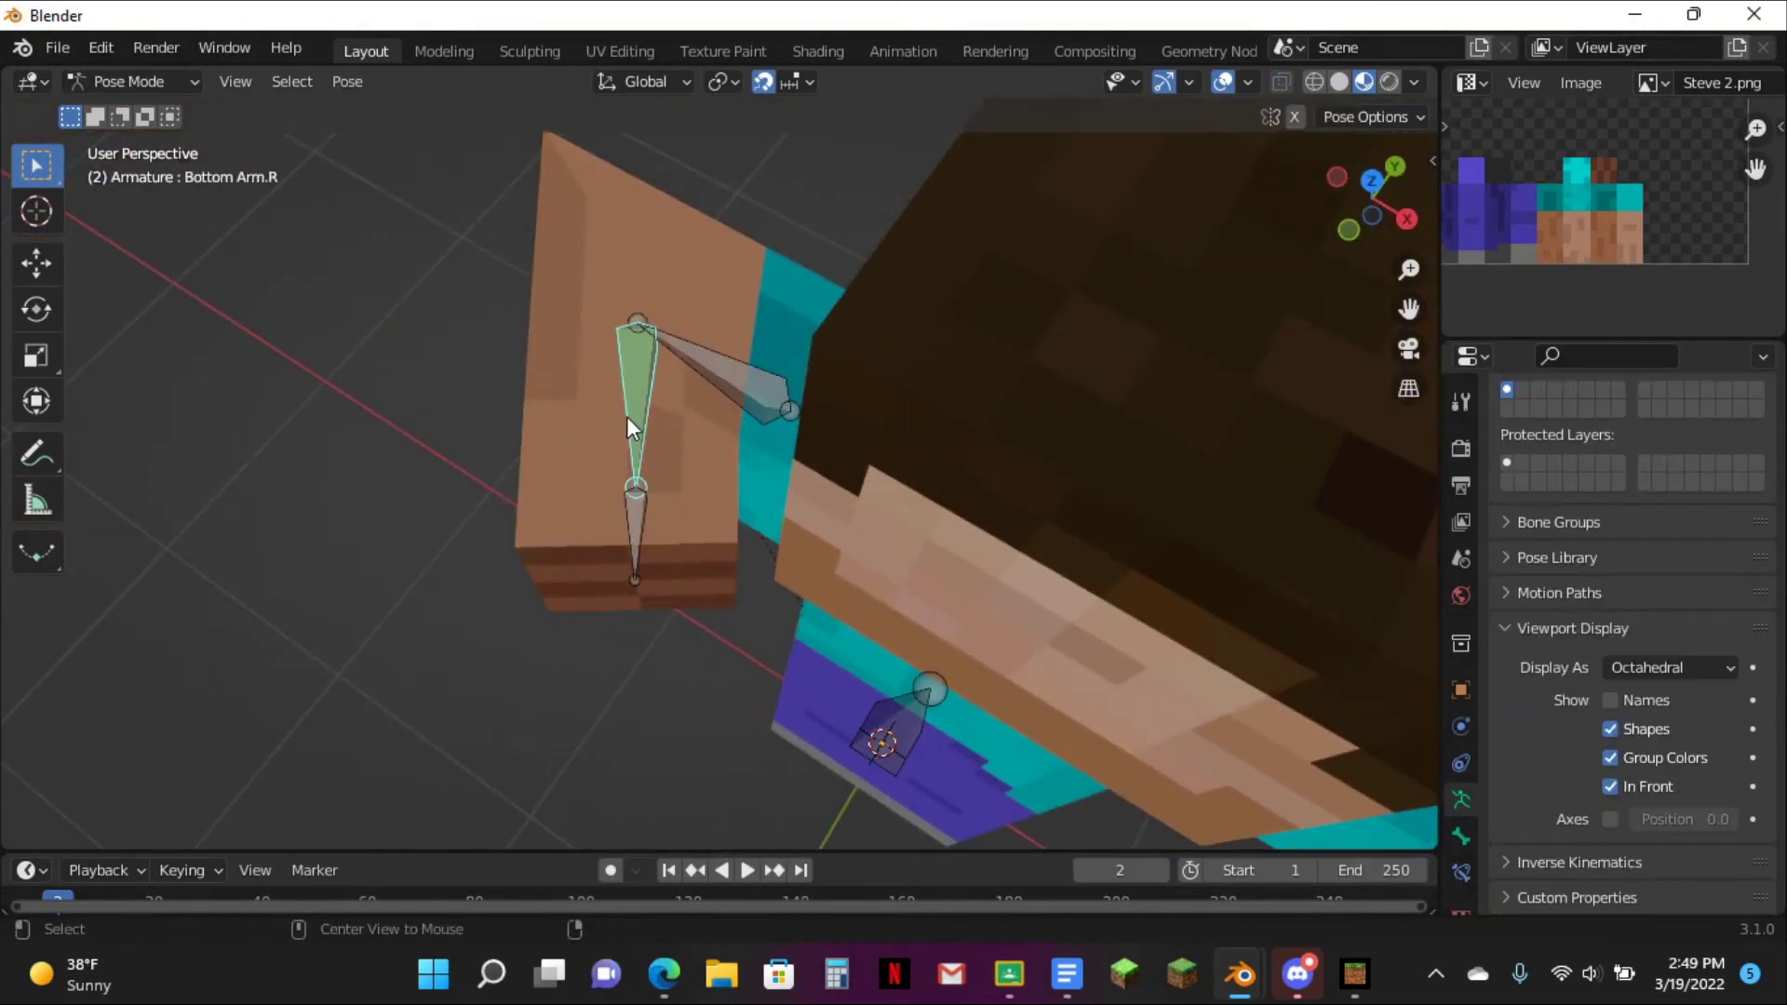
pyautogui.press('r')
pyautogui.click(729, 488)
# - Select the right arm mesh and copy Key 1's driver onto Key 2's value
pyautogui.hotkey('ctrl', 'Tab')
pyautogui.click(631, 425)
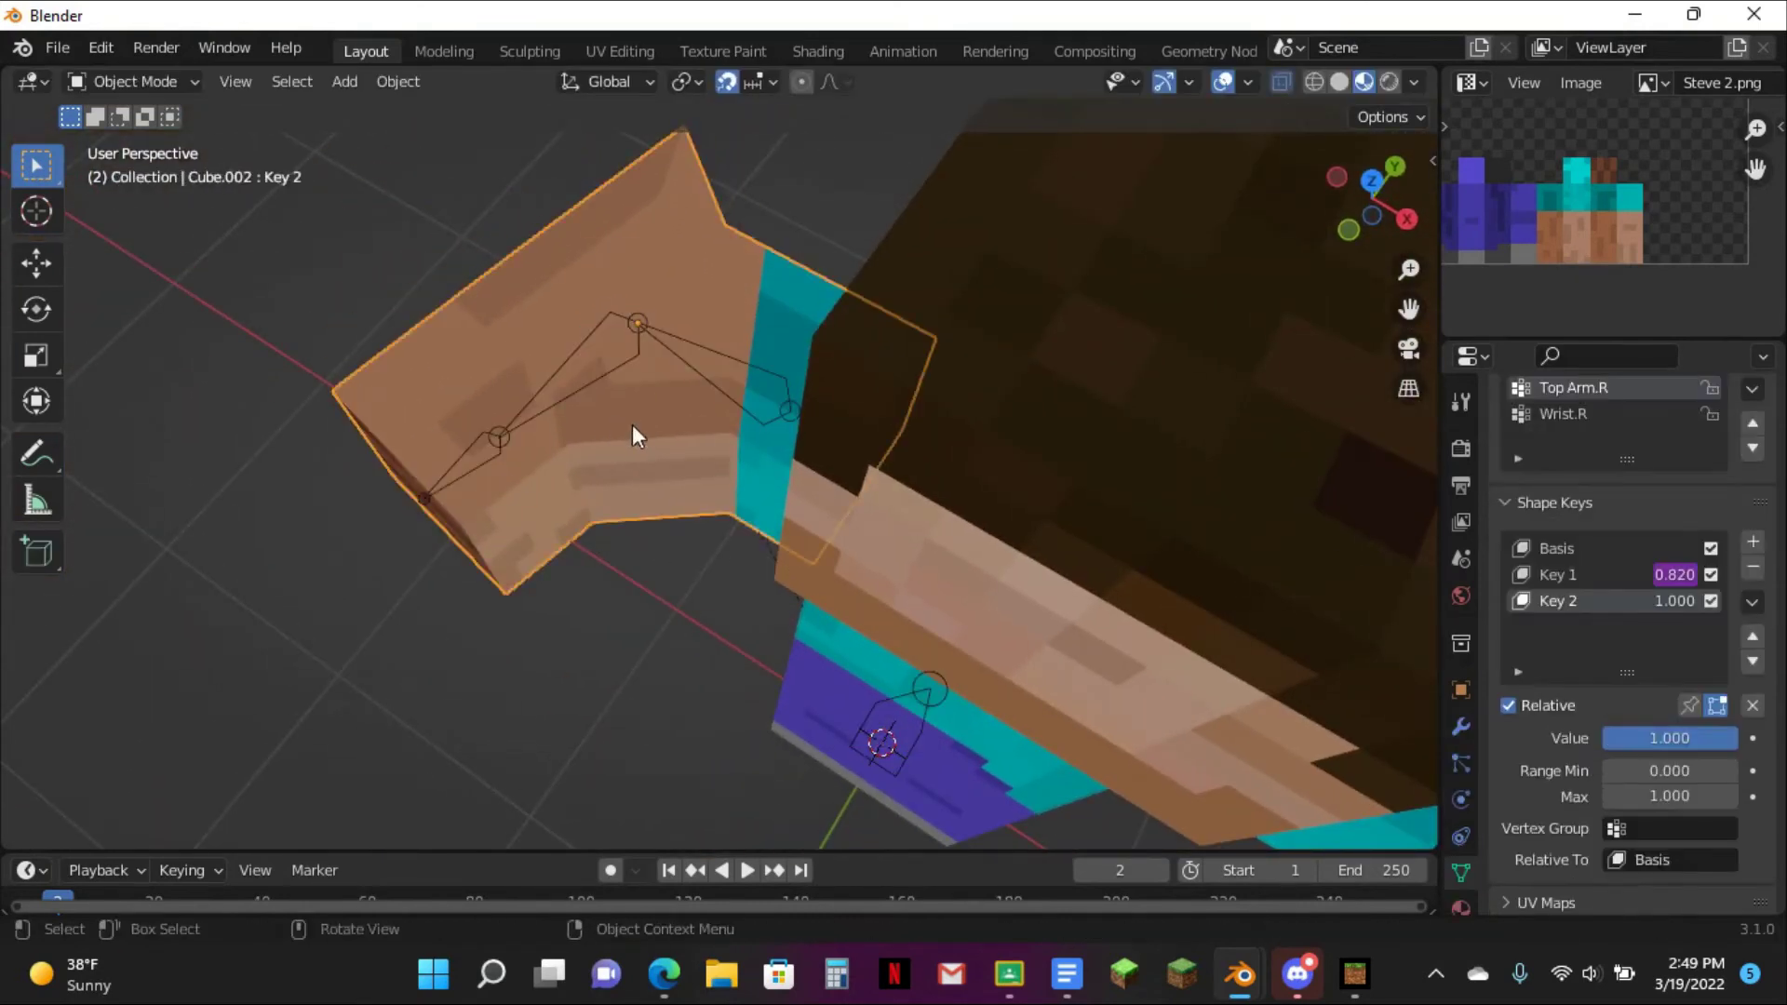
pyautogui.rightClick(1683, 572)
pyautogui.click(1629, 599)
pyautogui.rightClick(1666, 740)
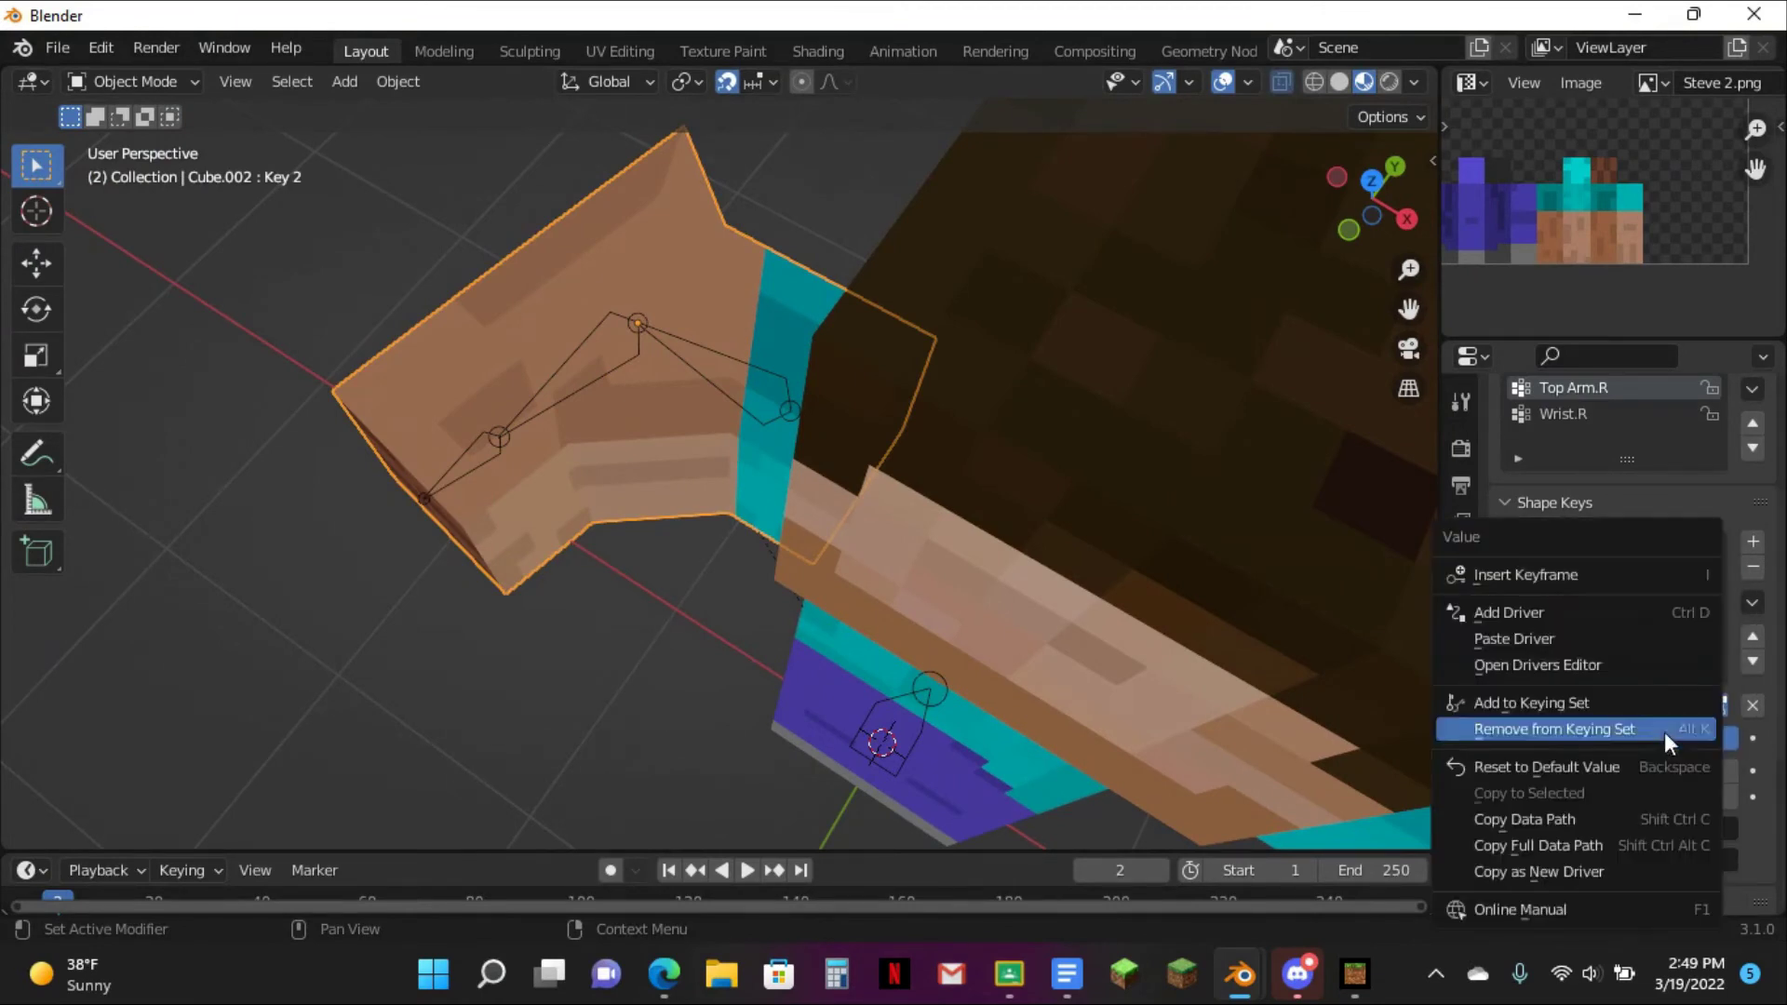
pyautogui.click(1594, 638)
pyautogui.rightClick(1651, 735)
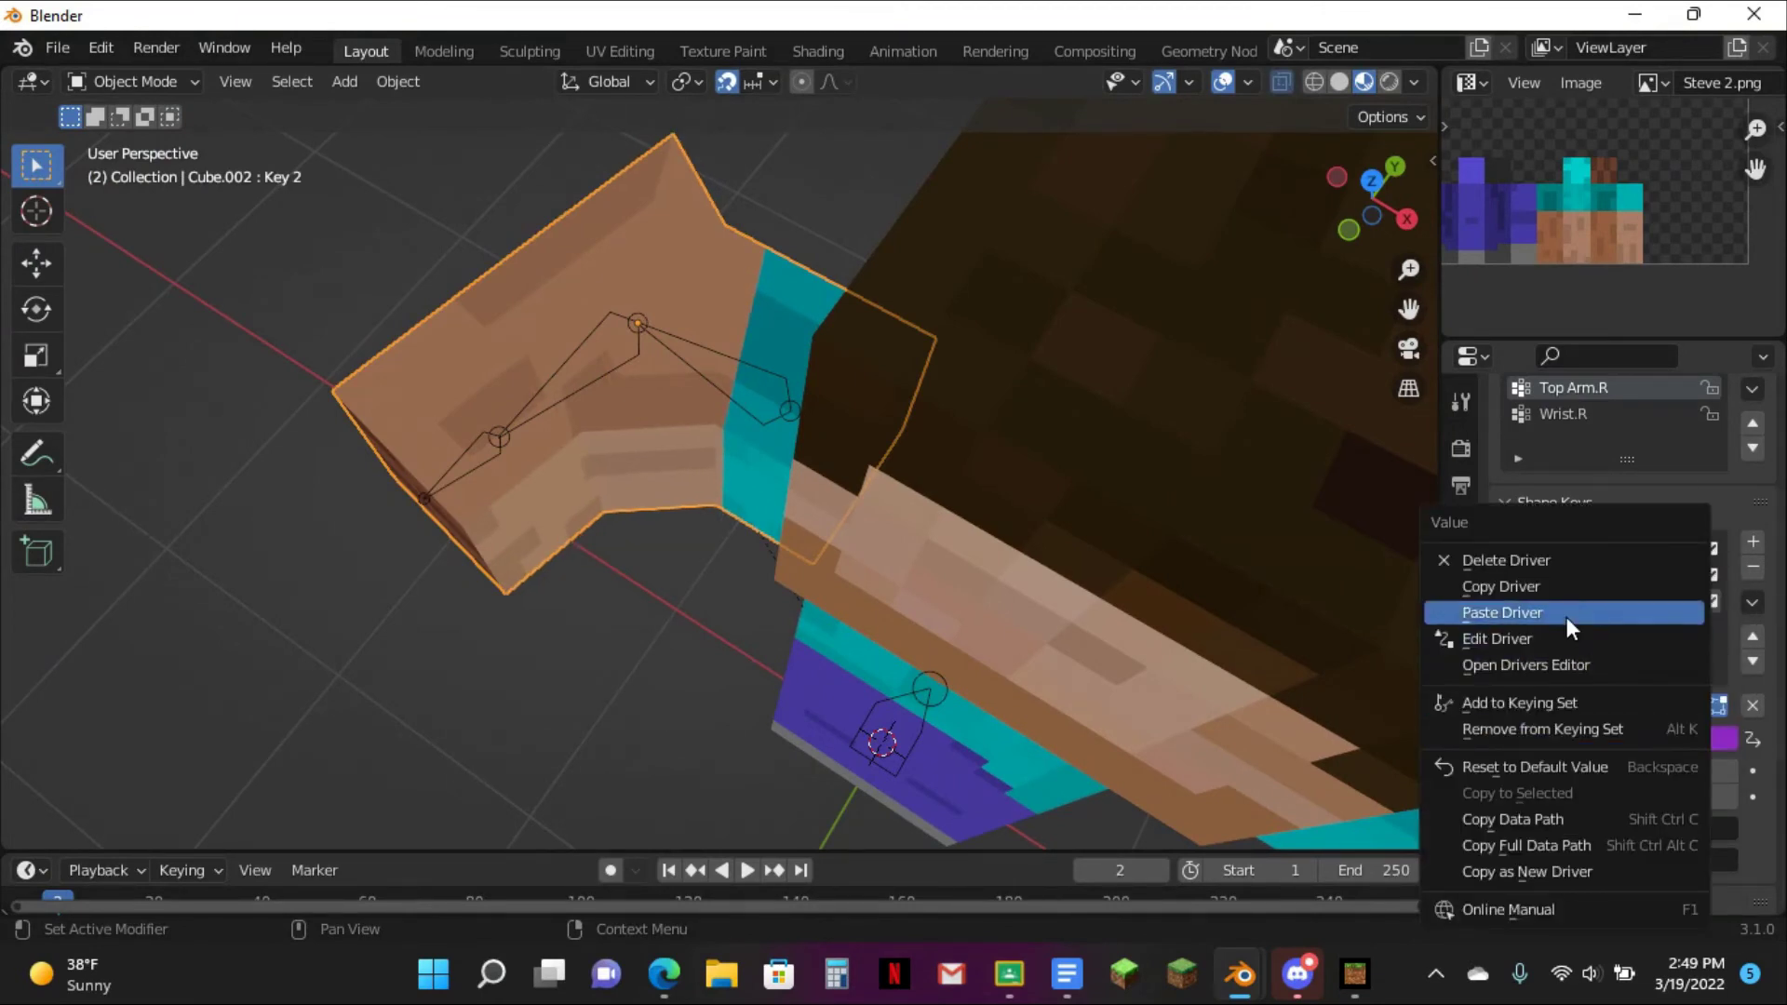
pyautogui.click(1566, 614)
# - Change the expression of Key 2's driver to tan (var/2)-1
pyautogui.rightClick(1670, 735)
pyautogui.click(1618, 640)
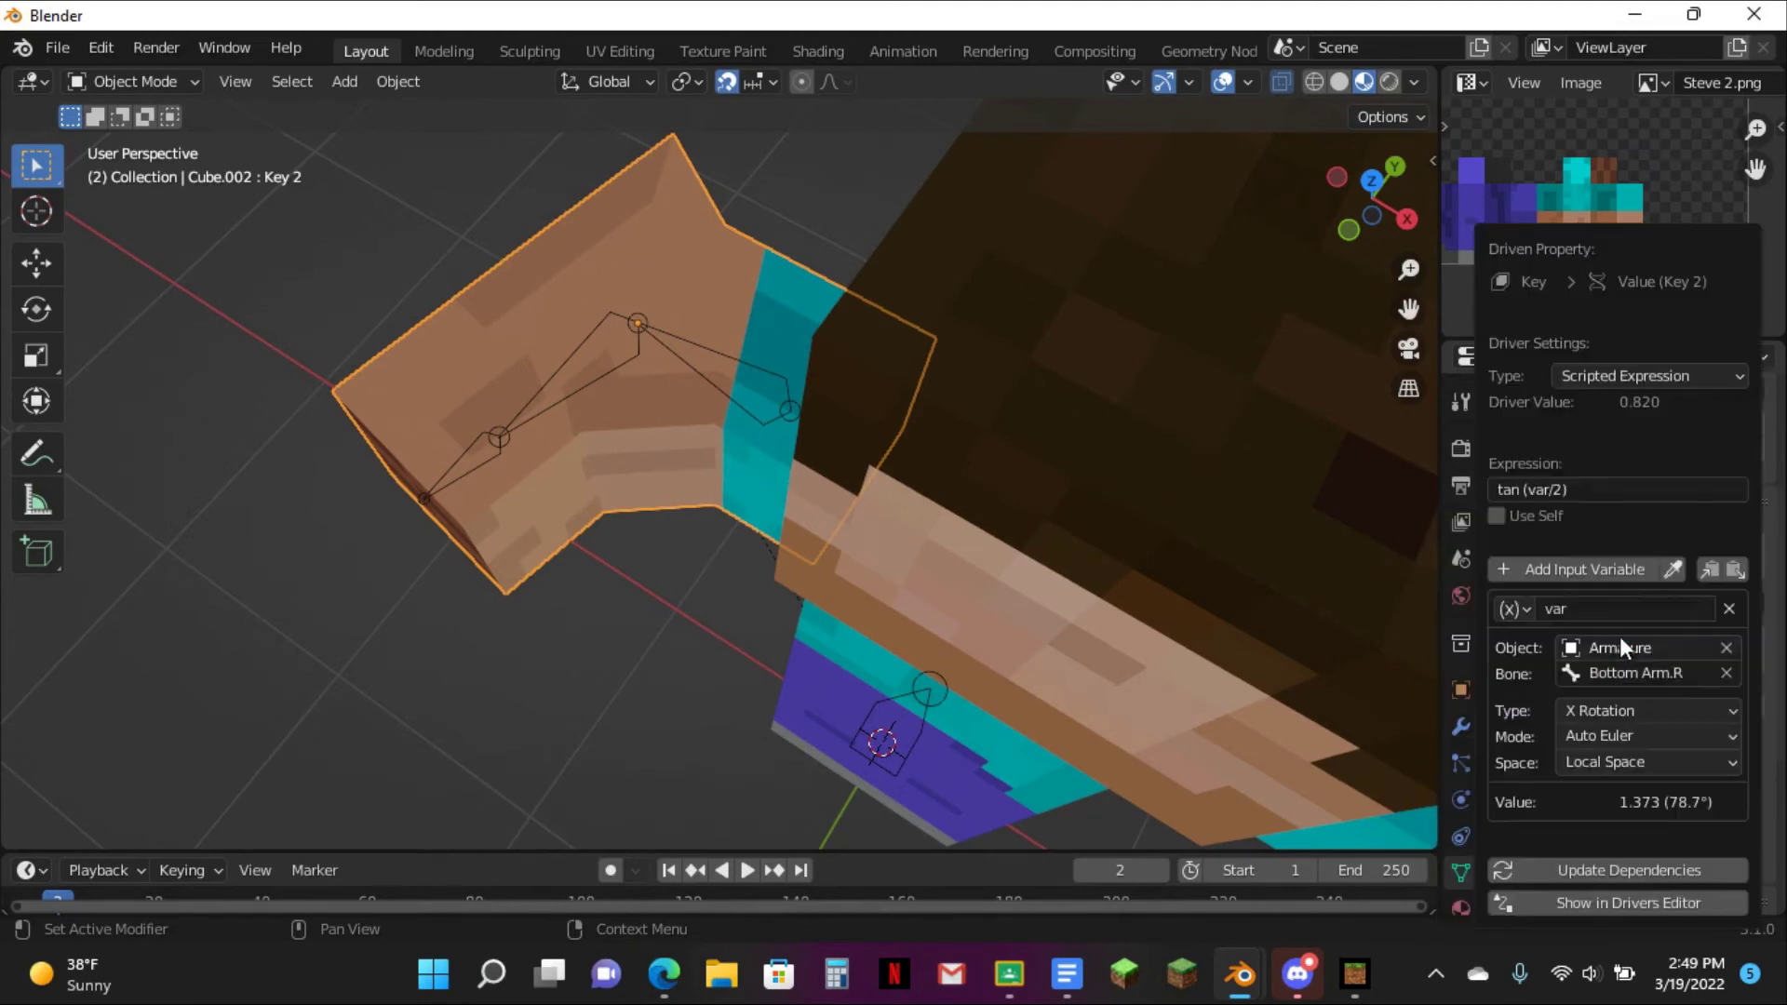
pyautogui.click(1604, 488)
pyautogui.write('-1')
pyautogui.press('Return')
pyautogui.click(1607, 879)
# - Clear the Bottom Arm.R bone's rotation, rotate it from top view into a tight bend well past 90°, and reselect the arm mesh
pyautogui.click(549, 422)
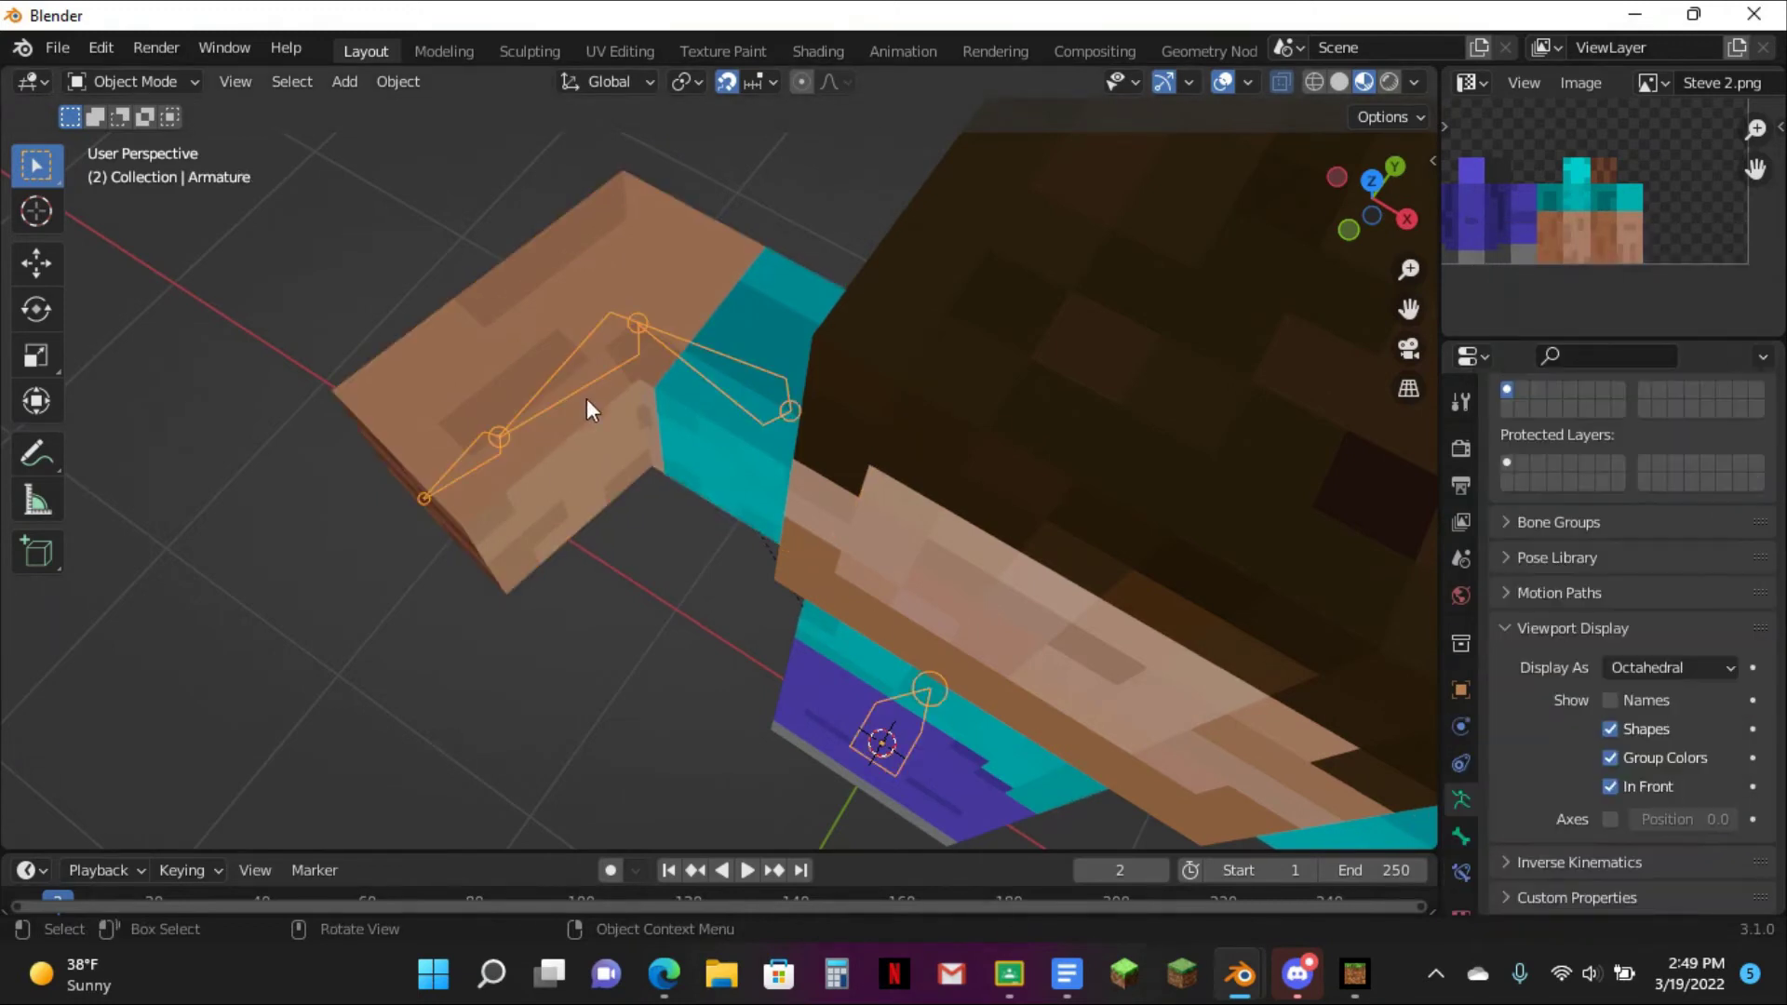
pyautogui.click(1371, 180)
pyautogui.hotkey('ctrl', 'Tab')
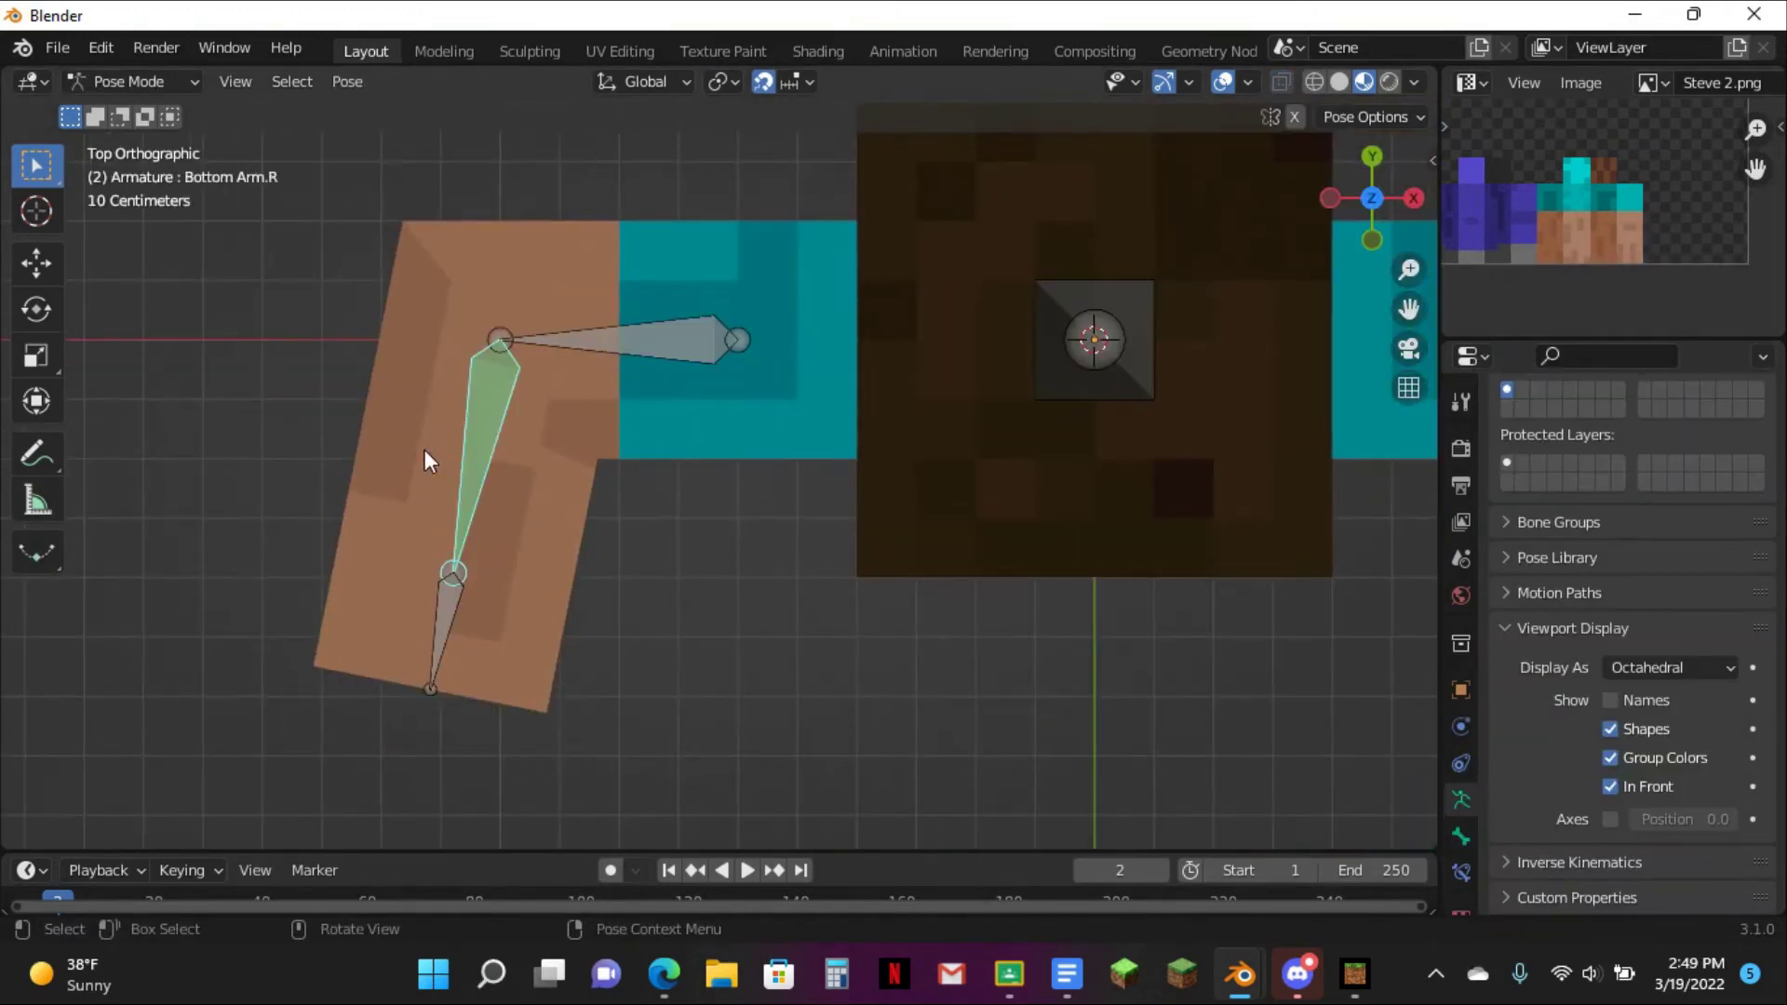
pyautogui.hotkey('alt', 'r')
pyautogui.press('r')
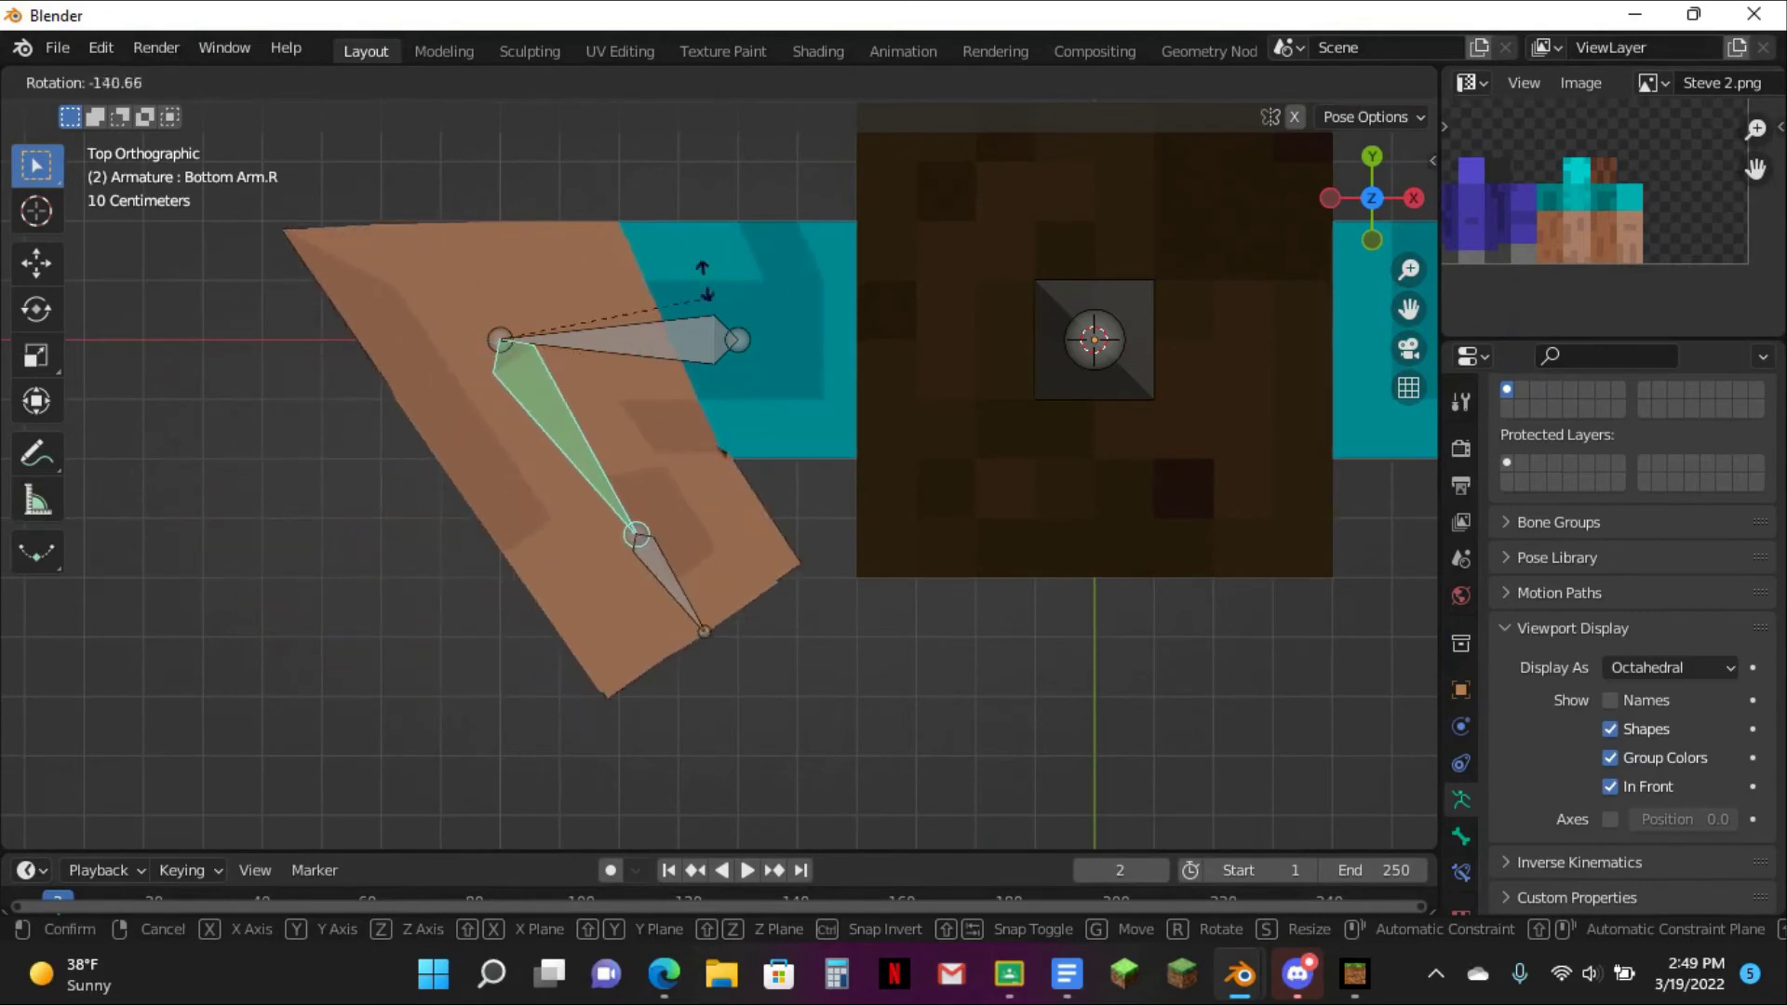
pyautogui.click(680, 225)
pyautogui.hotkey('ctrl', 'Tab')
pyautogui.click(625, 250)
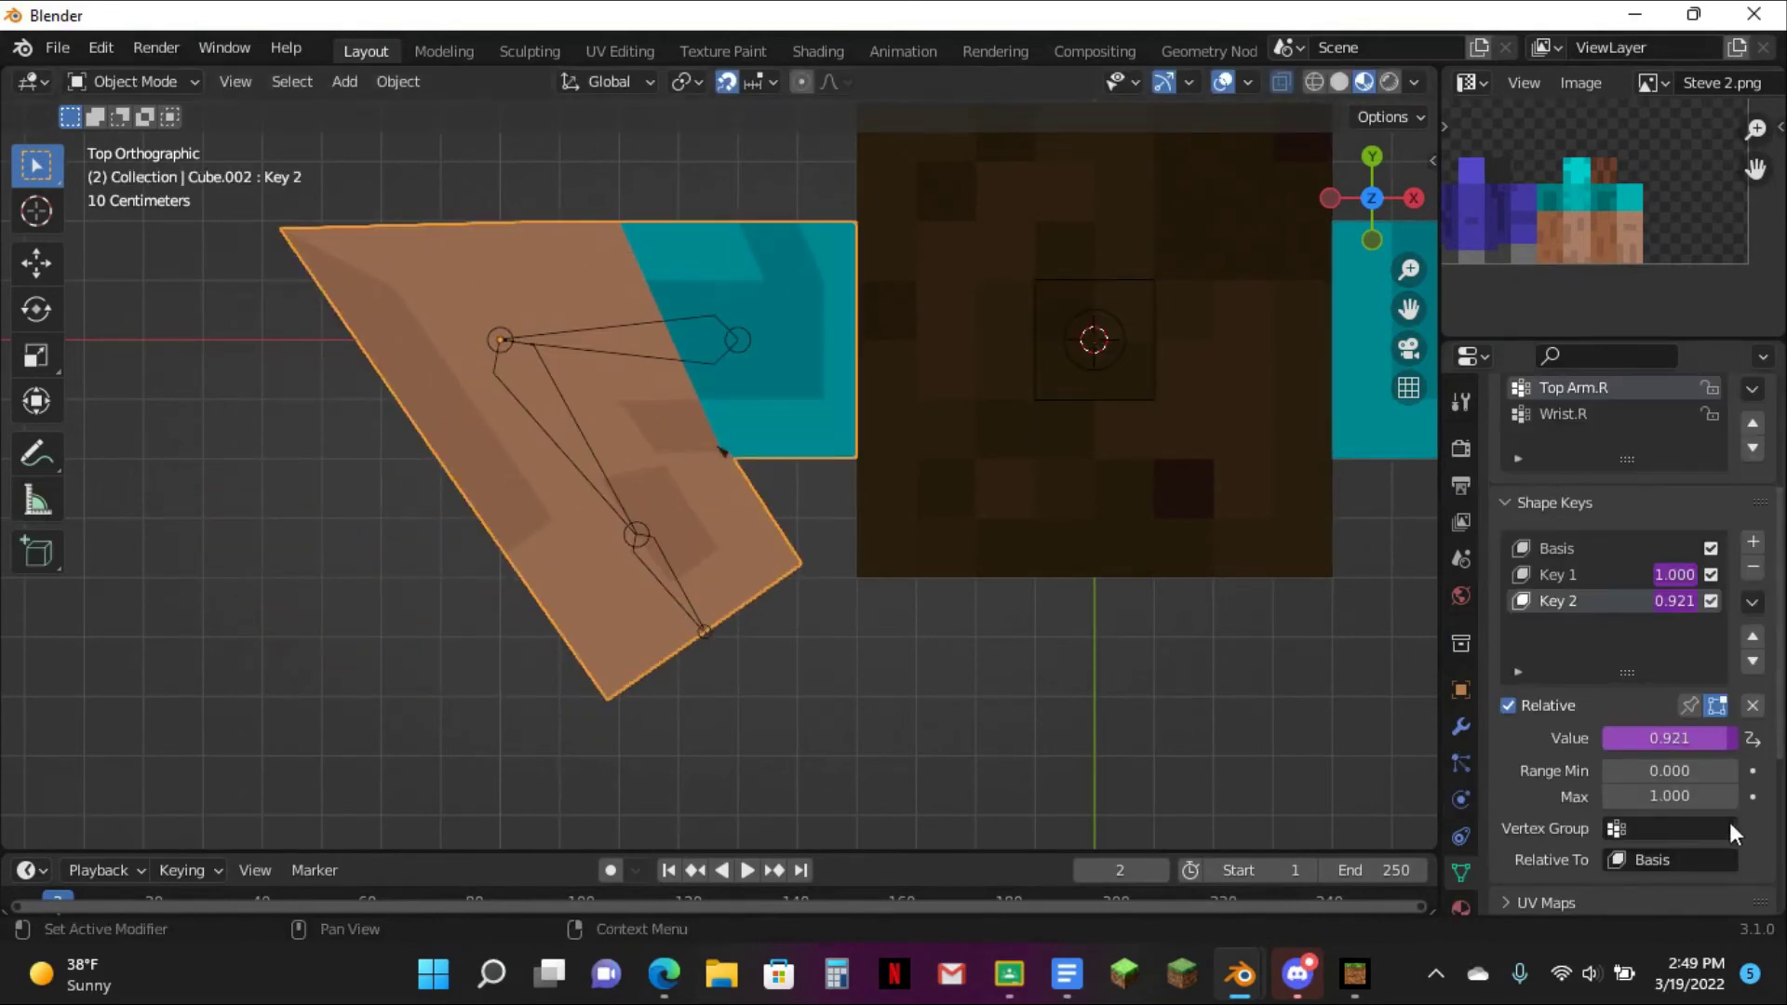
# - Move the outer elbow tip in Key 2 about 0.015 m outward and 0.013 m up, level with the sleeve's upper edge
pyautogui.scroll(4, 1521, 437)
pyautogui.scroll(-4, 1524, 503)
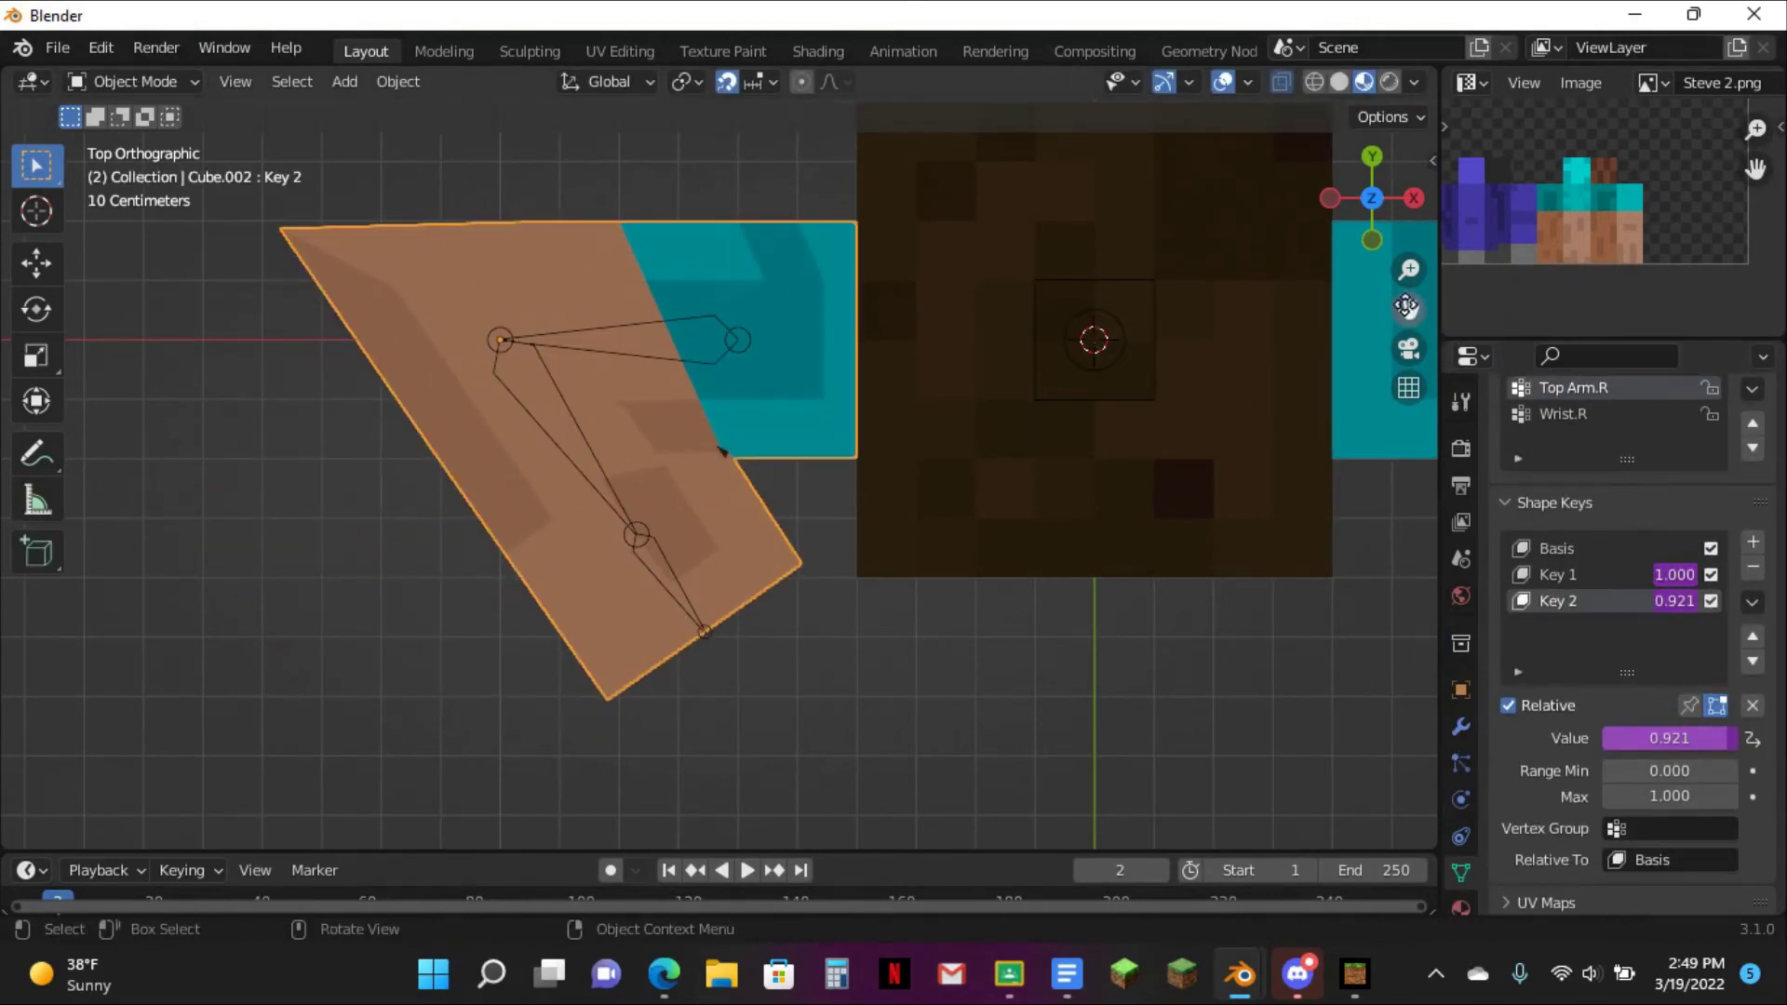
pyautogui.moveTo(1408, 309); pyautogui.dragTo(1432, 360)
pyautogui.rightClick(1674, 748)
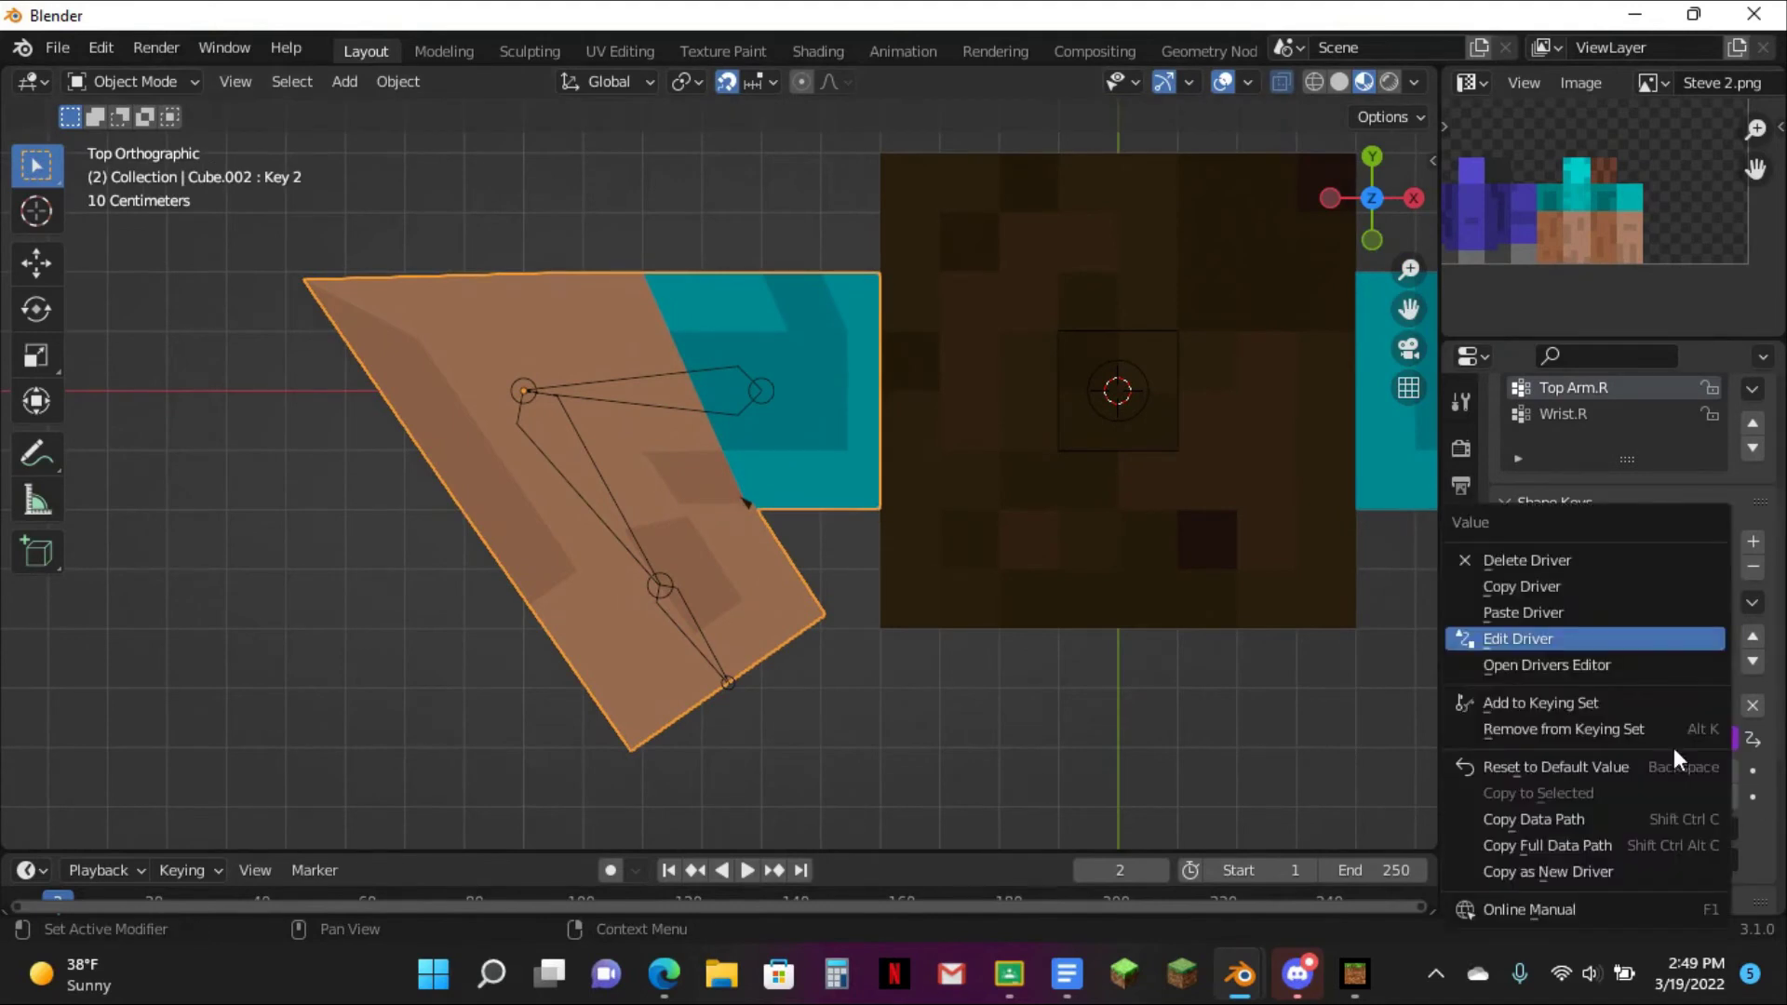
pyautogui.scroll(2, 1075, 326)
pyautogui.moveTo(1408, 309); pyautogui.dragTo(1749, 533)
pyautogui.scroll(3, 837, 288)
pyautogui.press('Tab')
pyautogui.moveTo(230, 296); pyautogui.dragTo(518, 458)
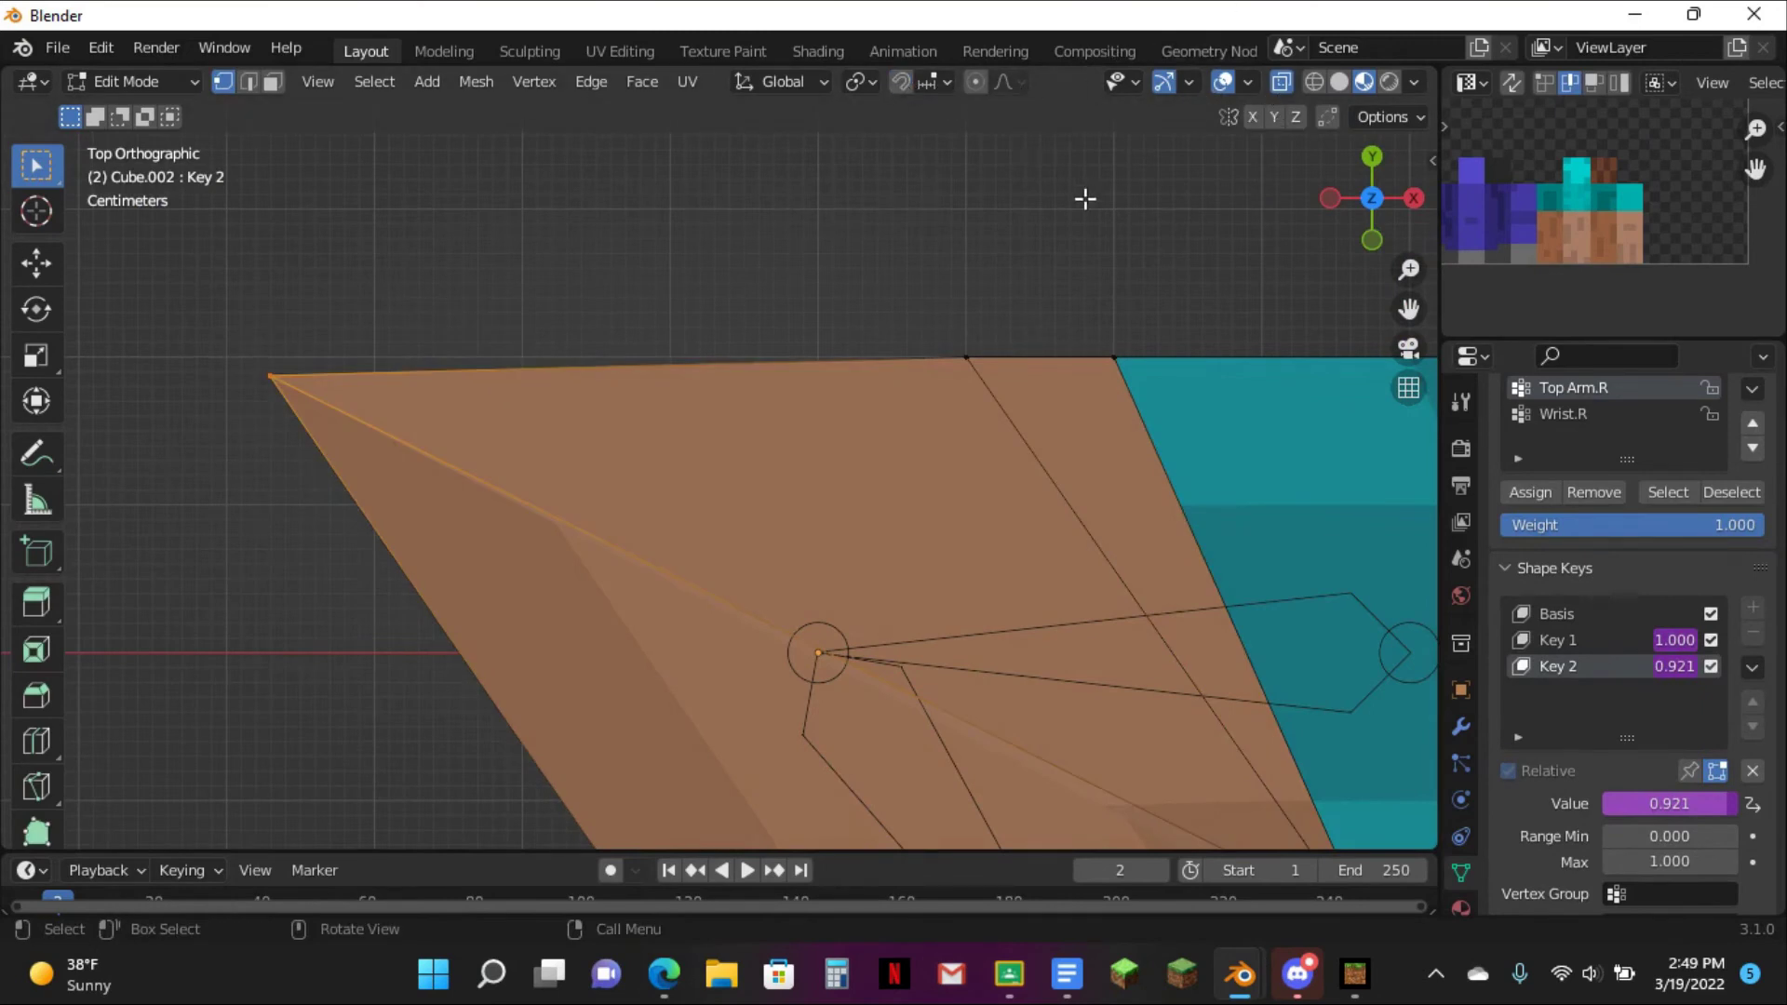
pyautogui.scroll(3, 1085, 199)
pyautogui.moveTo(1409, 309); pyautogui.dragTo(610, 383)
pyautogui.scroll(2, 745, 363)
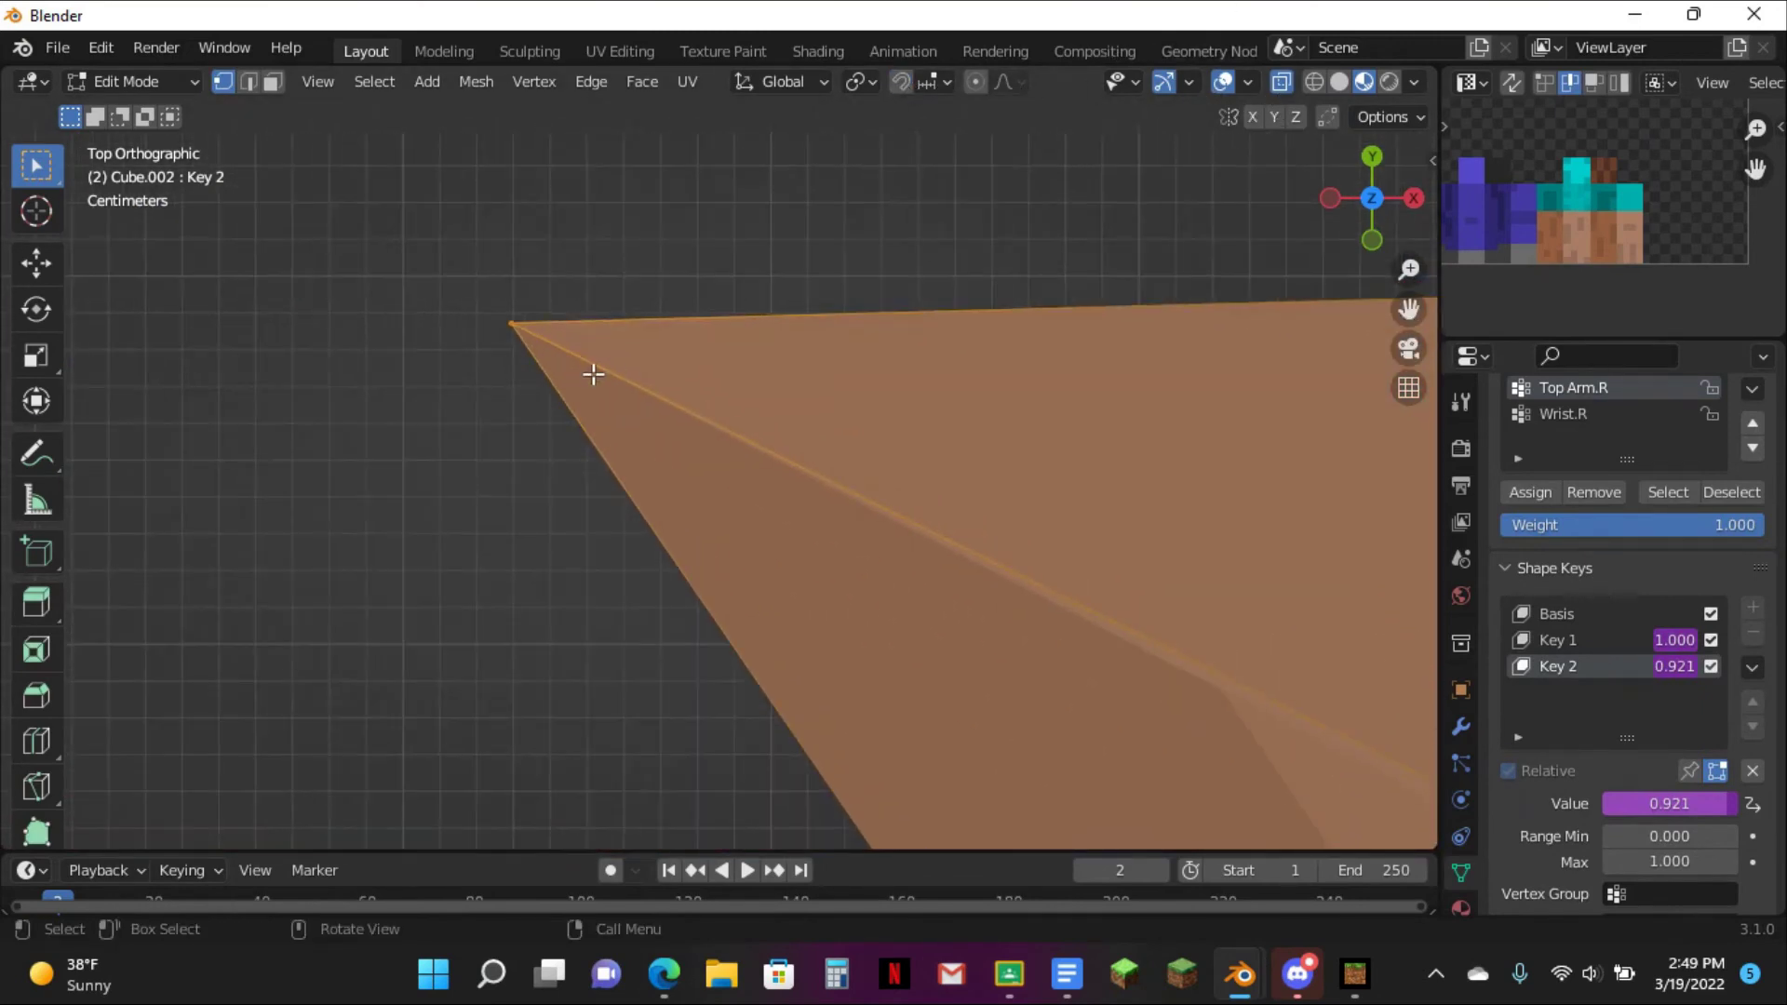
pyautogui.press('g')
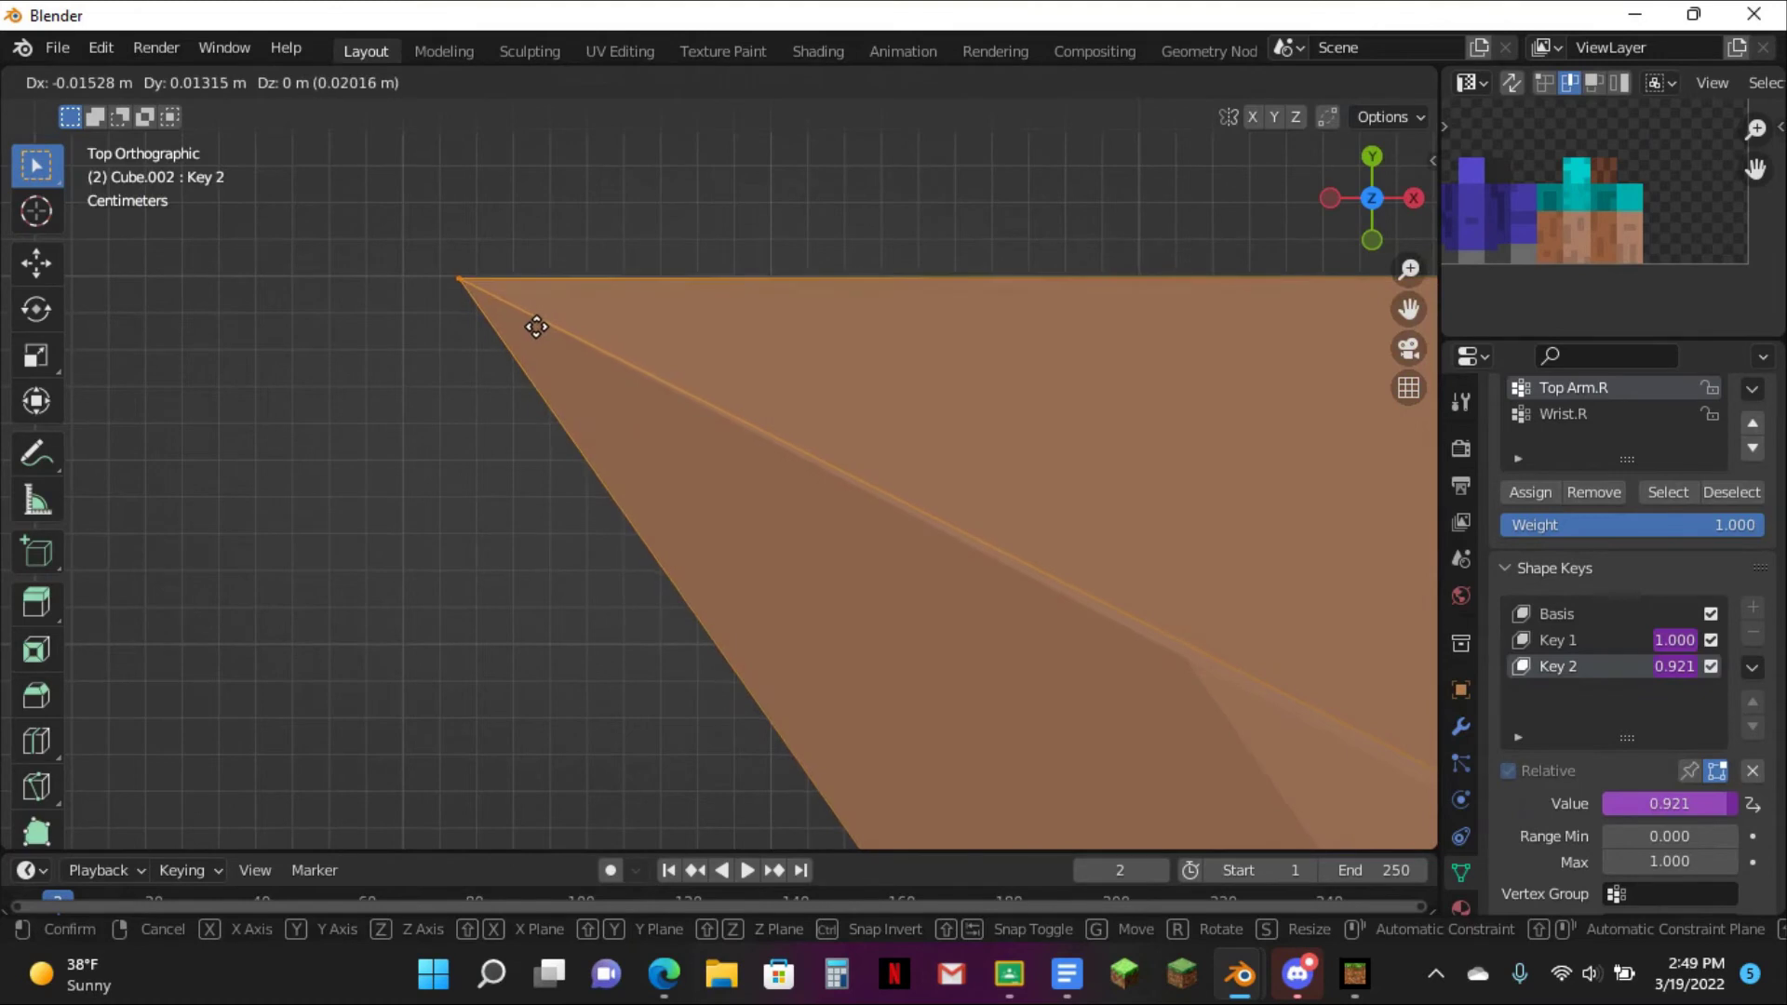
pyautogui.click(537, 325)
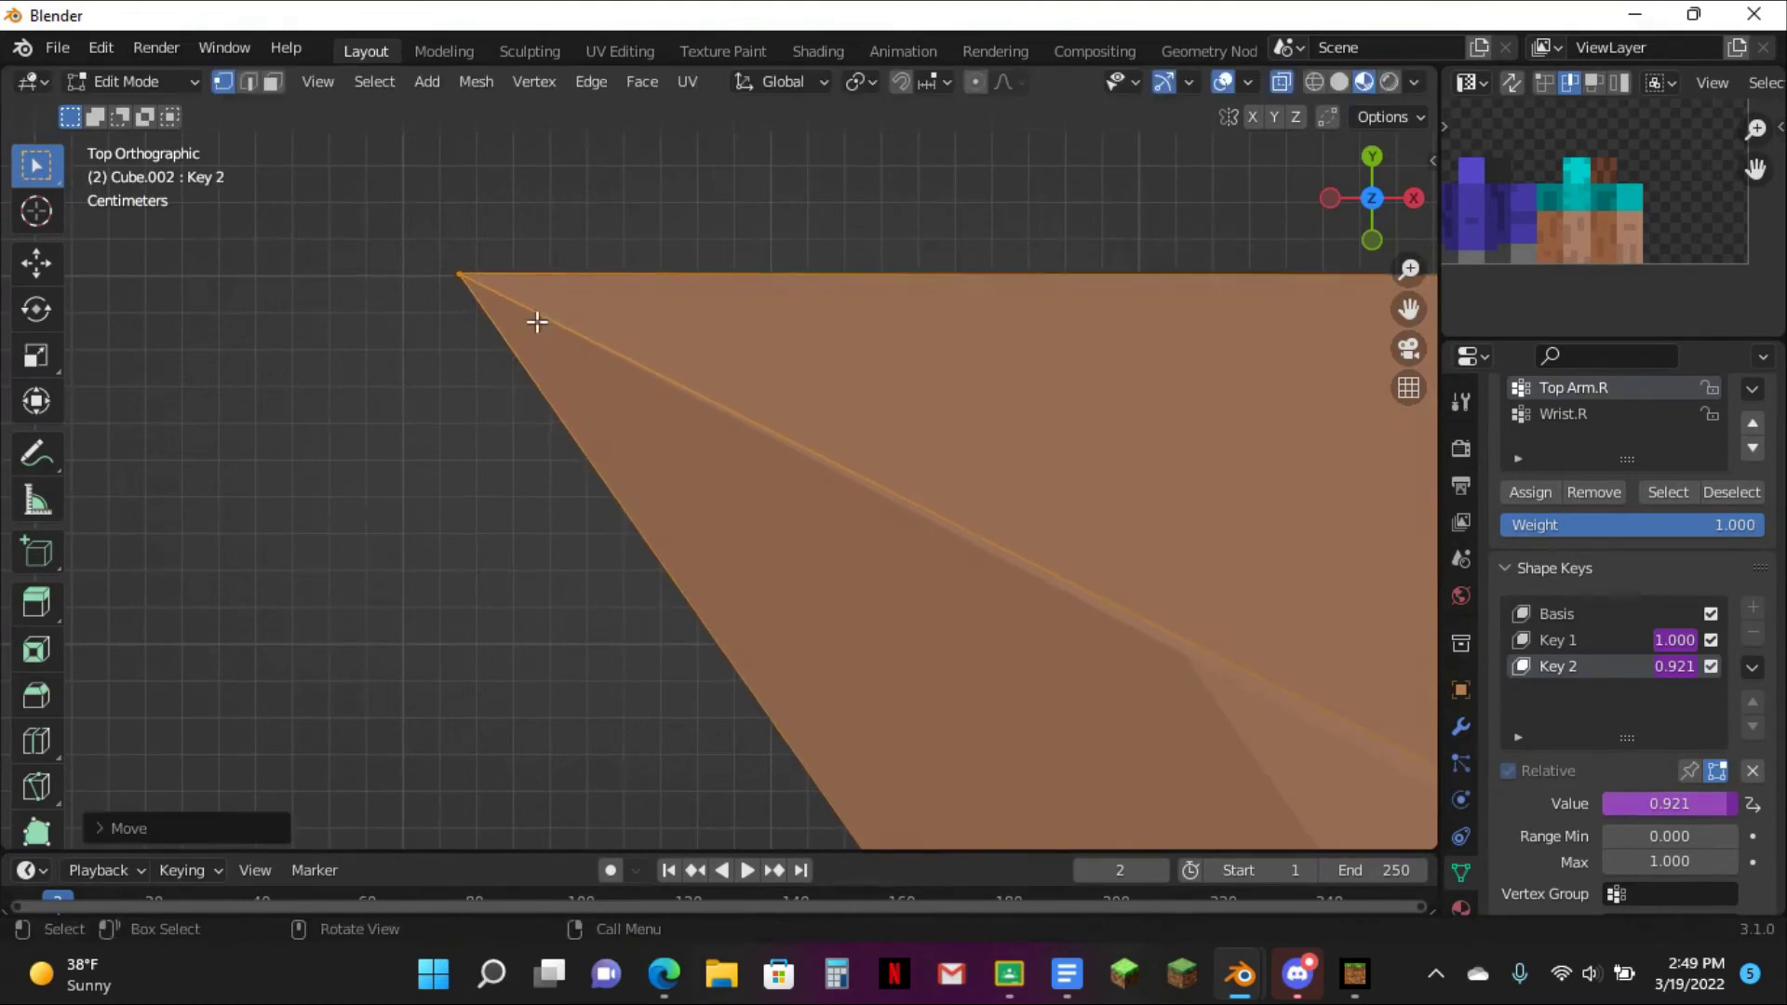
# - Move the raised inner elbow vertices about 0.015 m back onto the sleeve's lower corner, and return to Object Mode
pyautogui.scroll(-4, 606, 331)
pyautogui.scroll(2, 612, 333)
pyautogui.scroll(1, 623, 333)
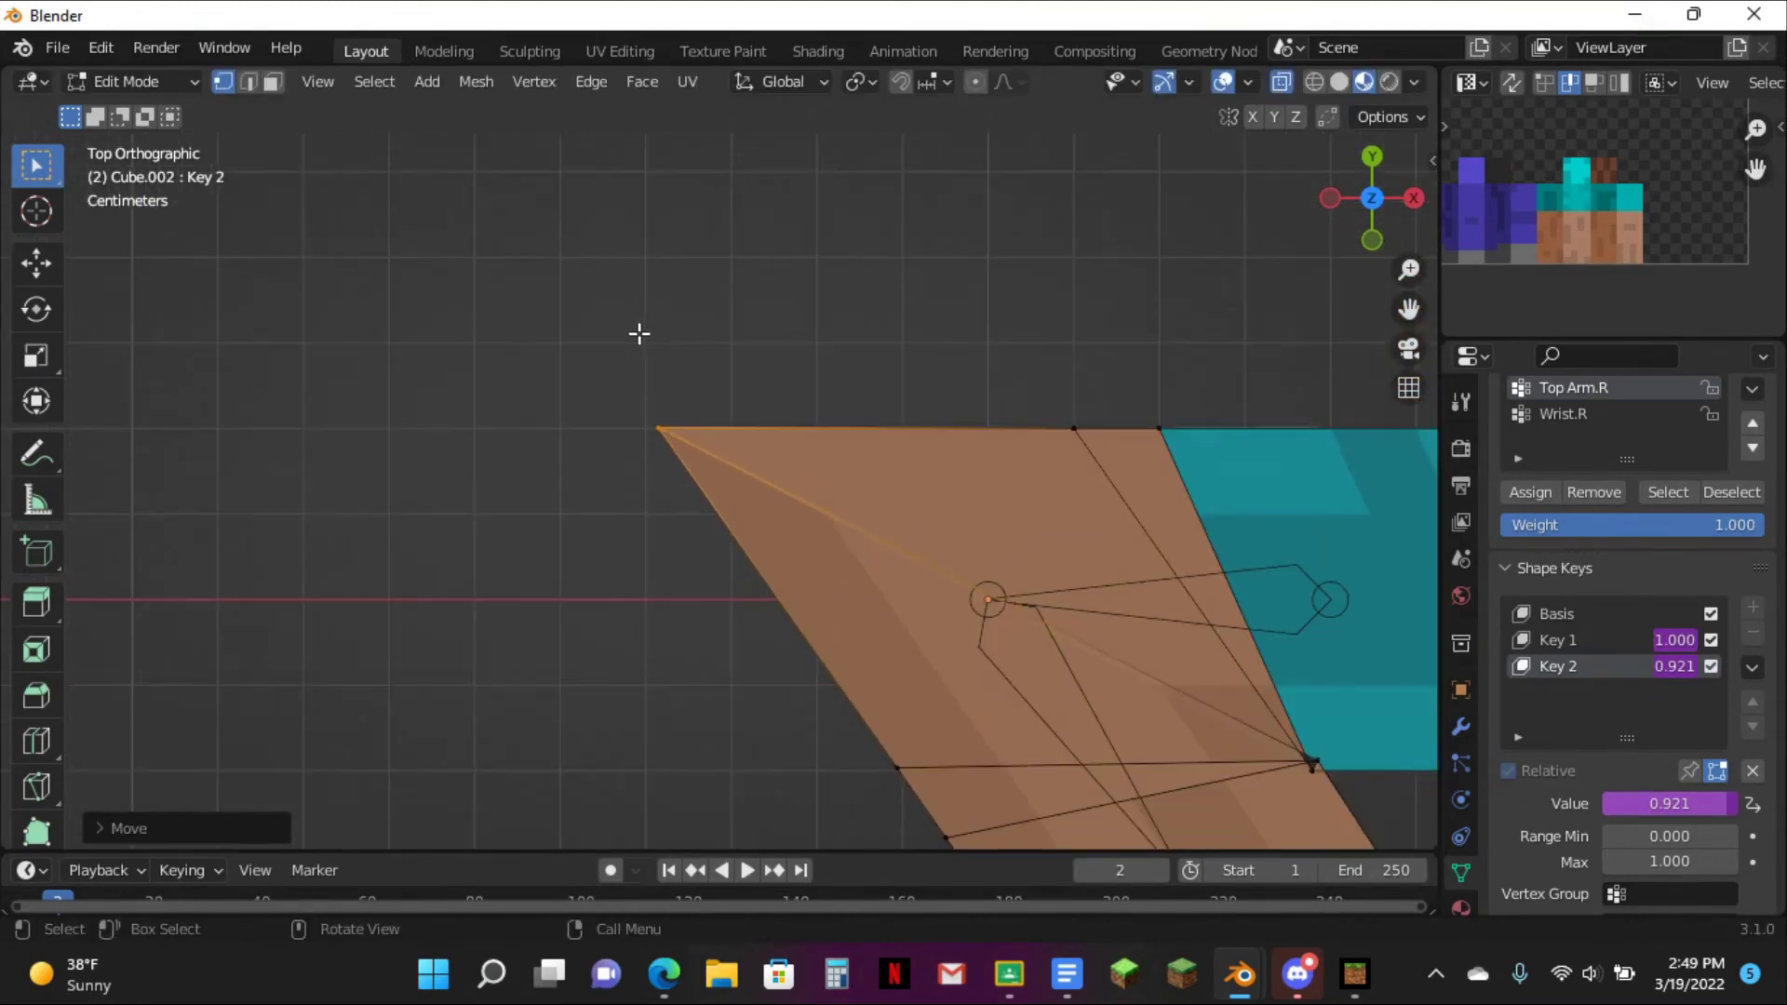
pyautogui.moveTo(1411, 320); pyautogui.dragTo(927, 2)
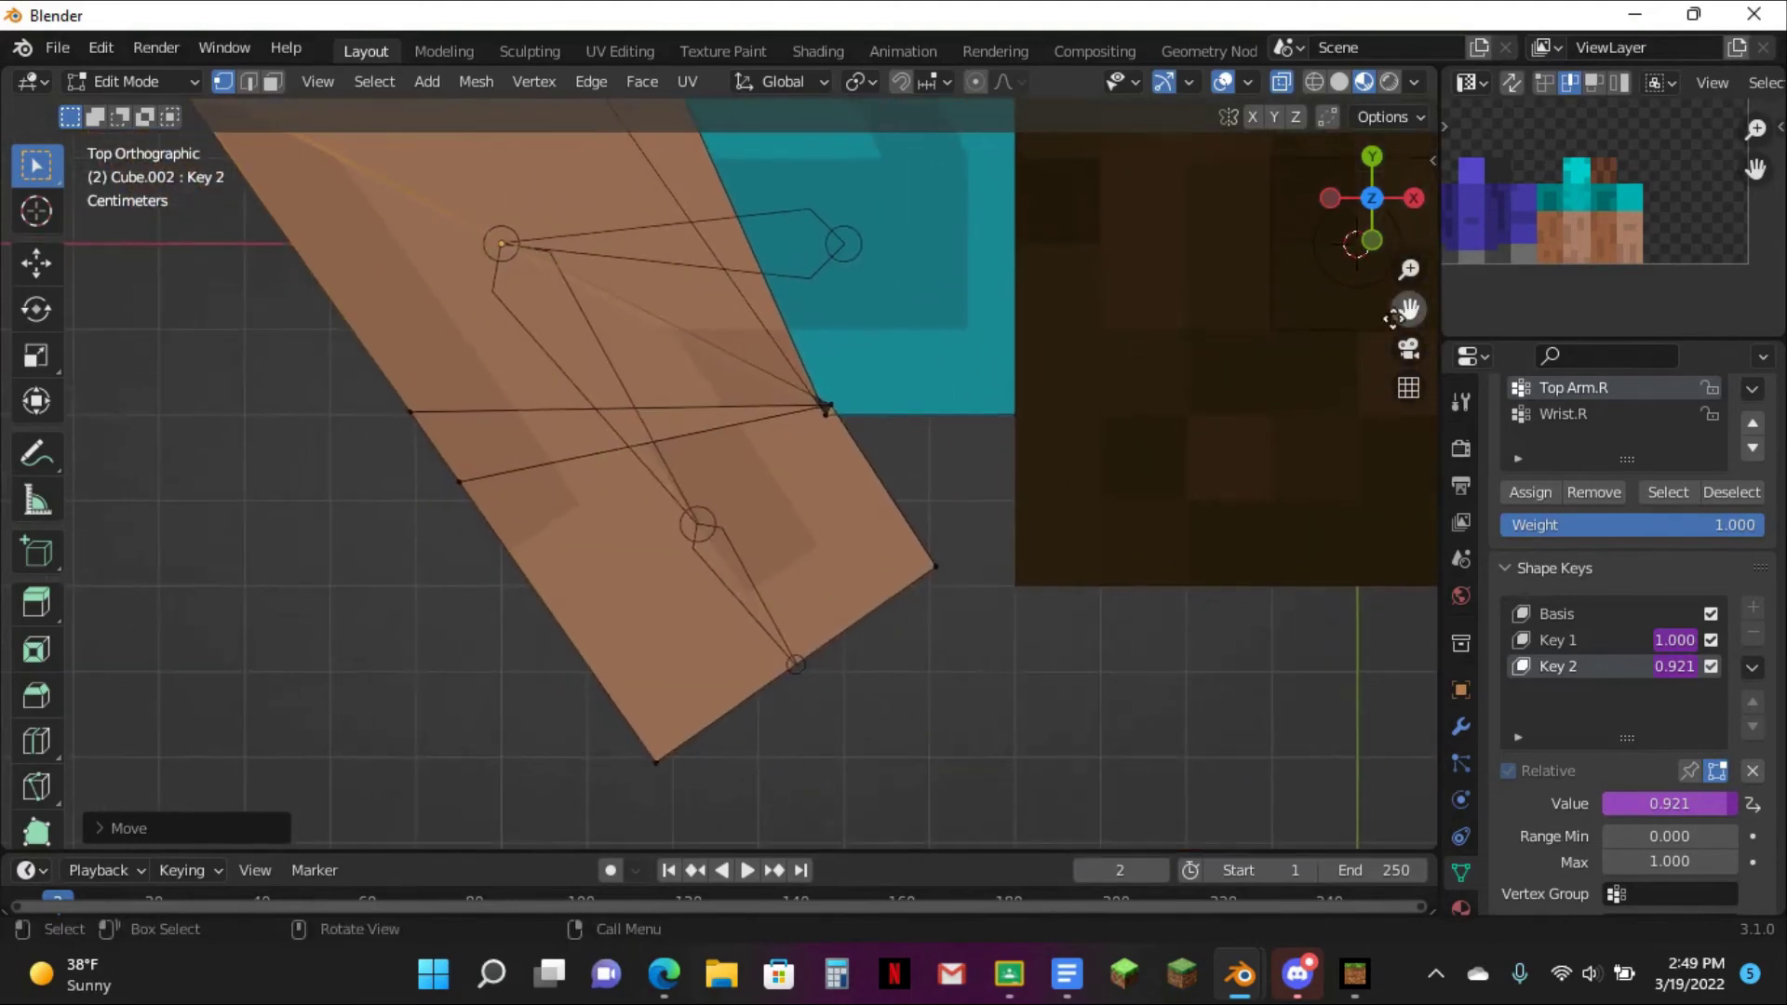
pyautogui.scroll(9, 842, 427)
pyautogui.moveTo(1409, 314); pyautogui.dragTo(1166, 634)
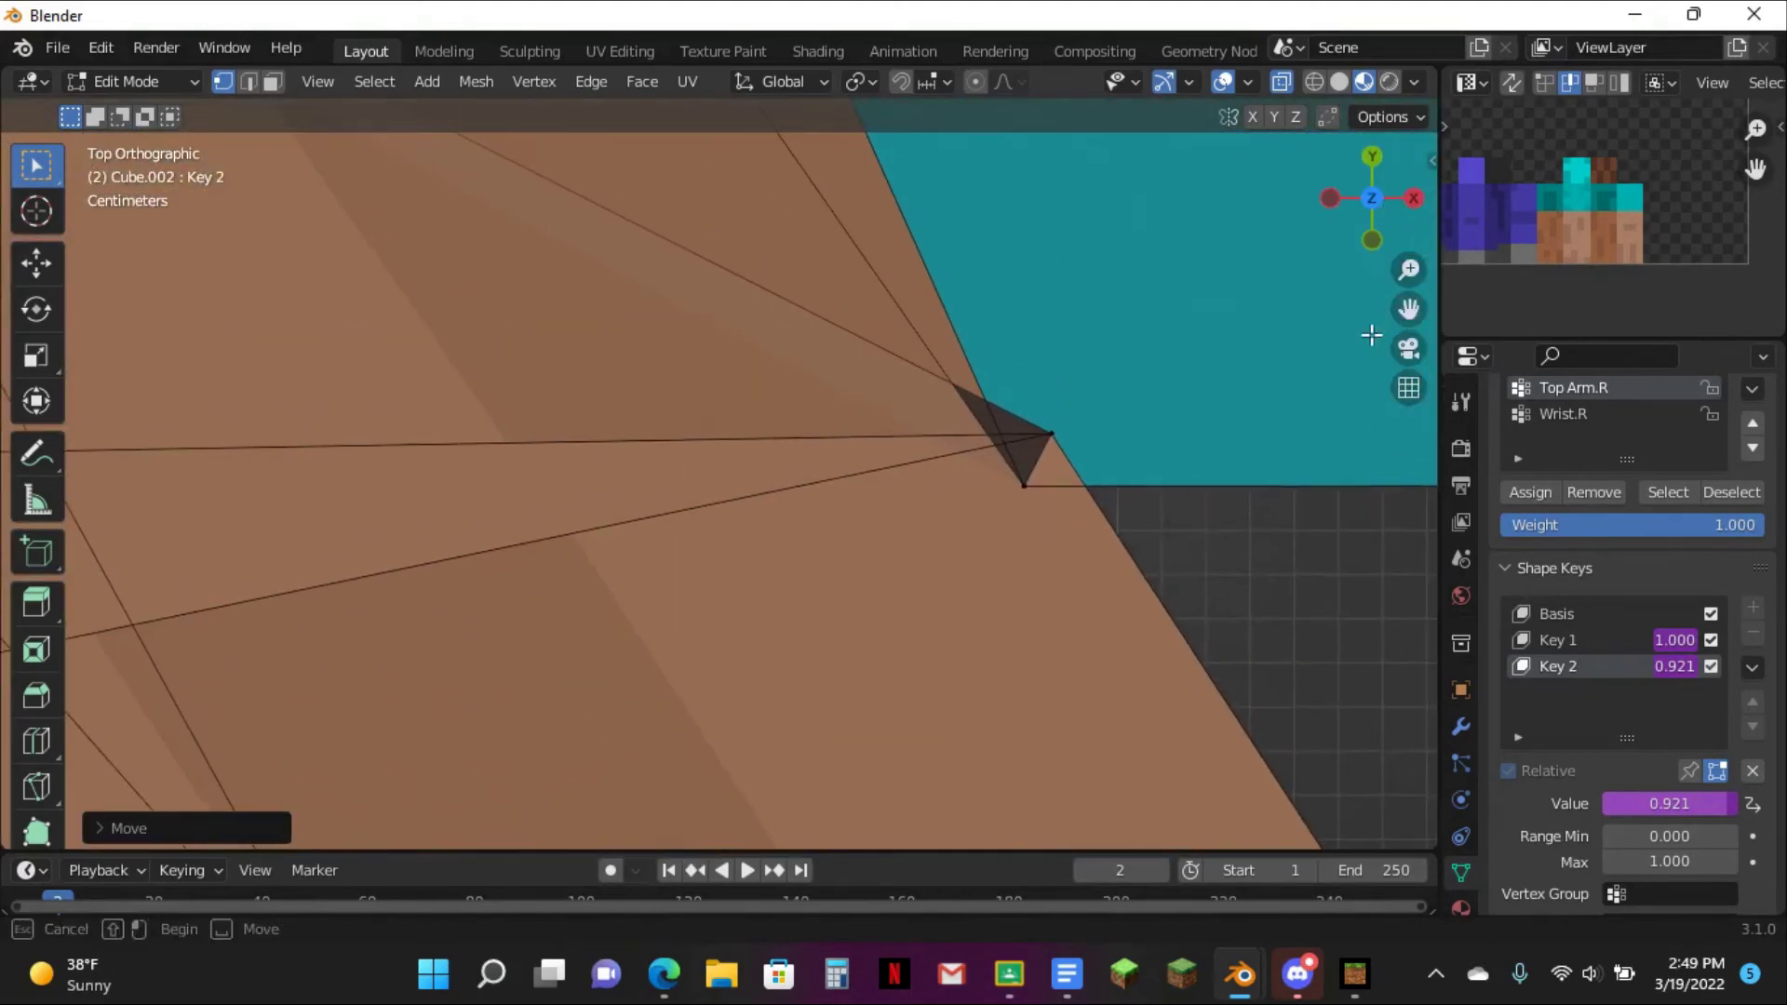
pyautogui.moveTo(1411, 315); pyautogui.dragTo(1259, 354)
pyautogui.moveTo(959, 383); pyautogui.dragTo(1146, 521)
pyautogui.press('g')
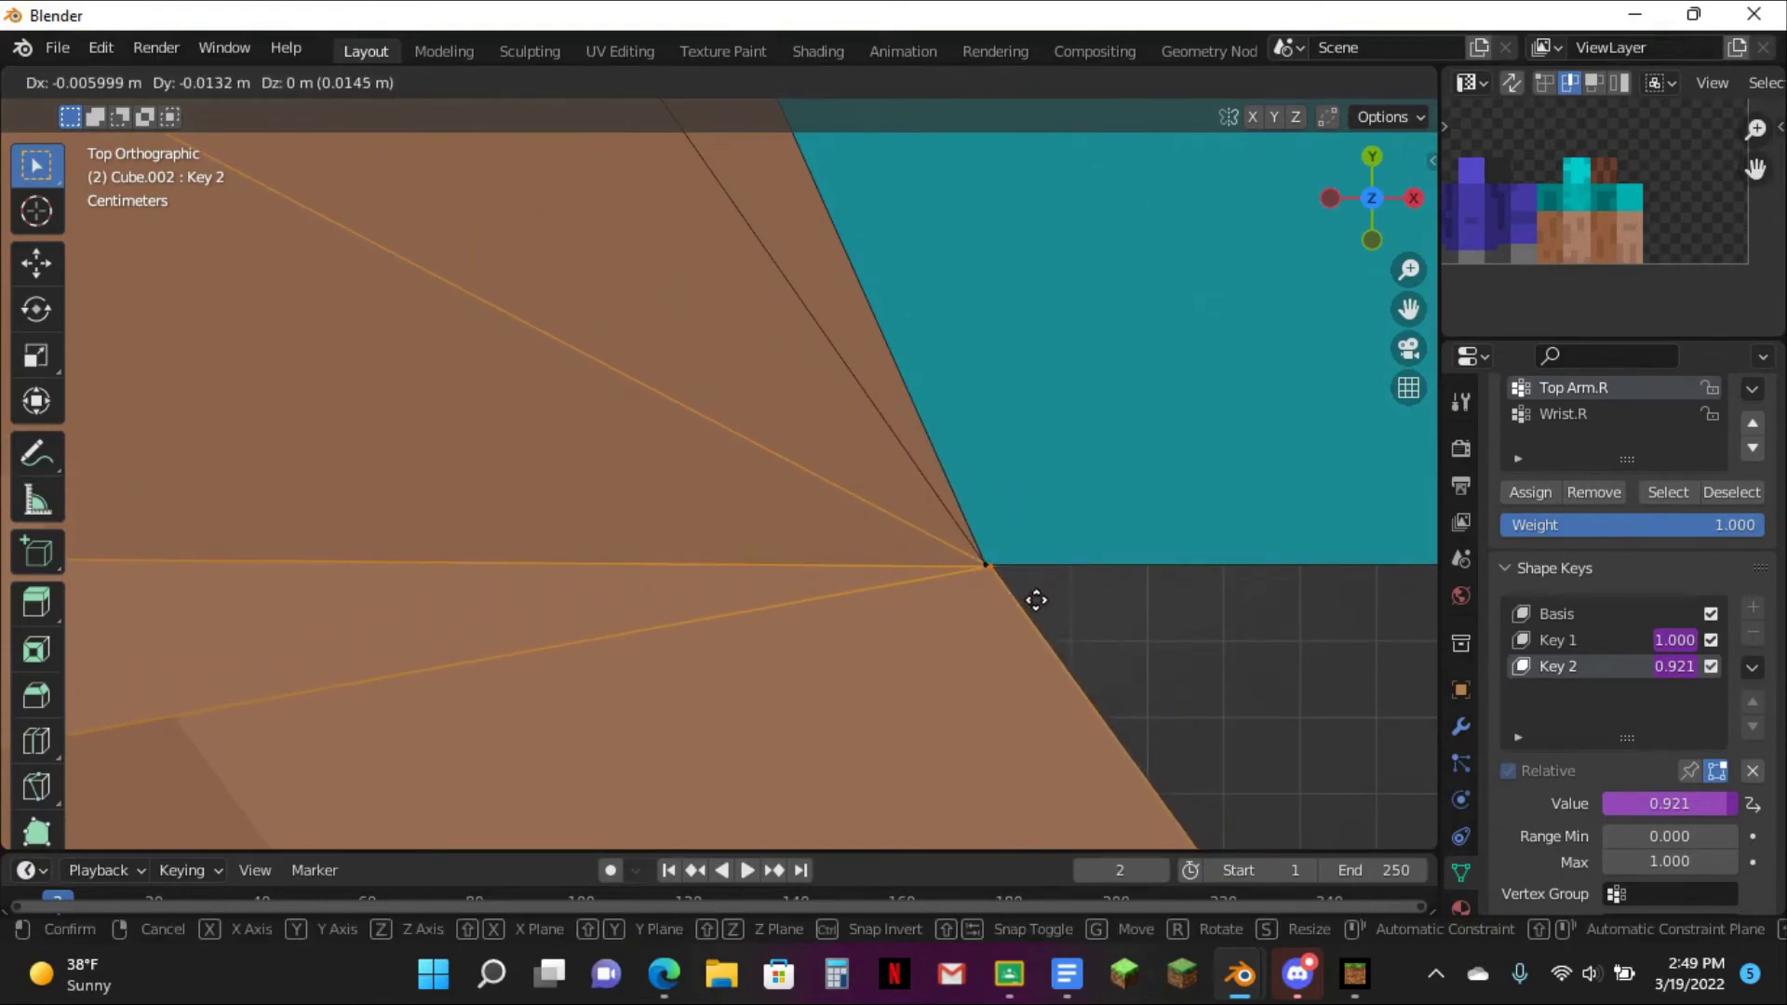
pyautogui.click(1031, 594)
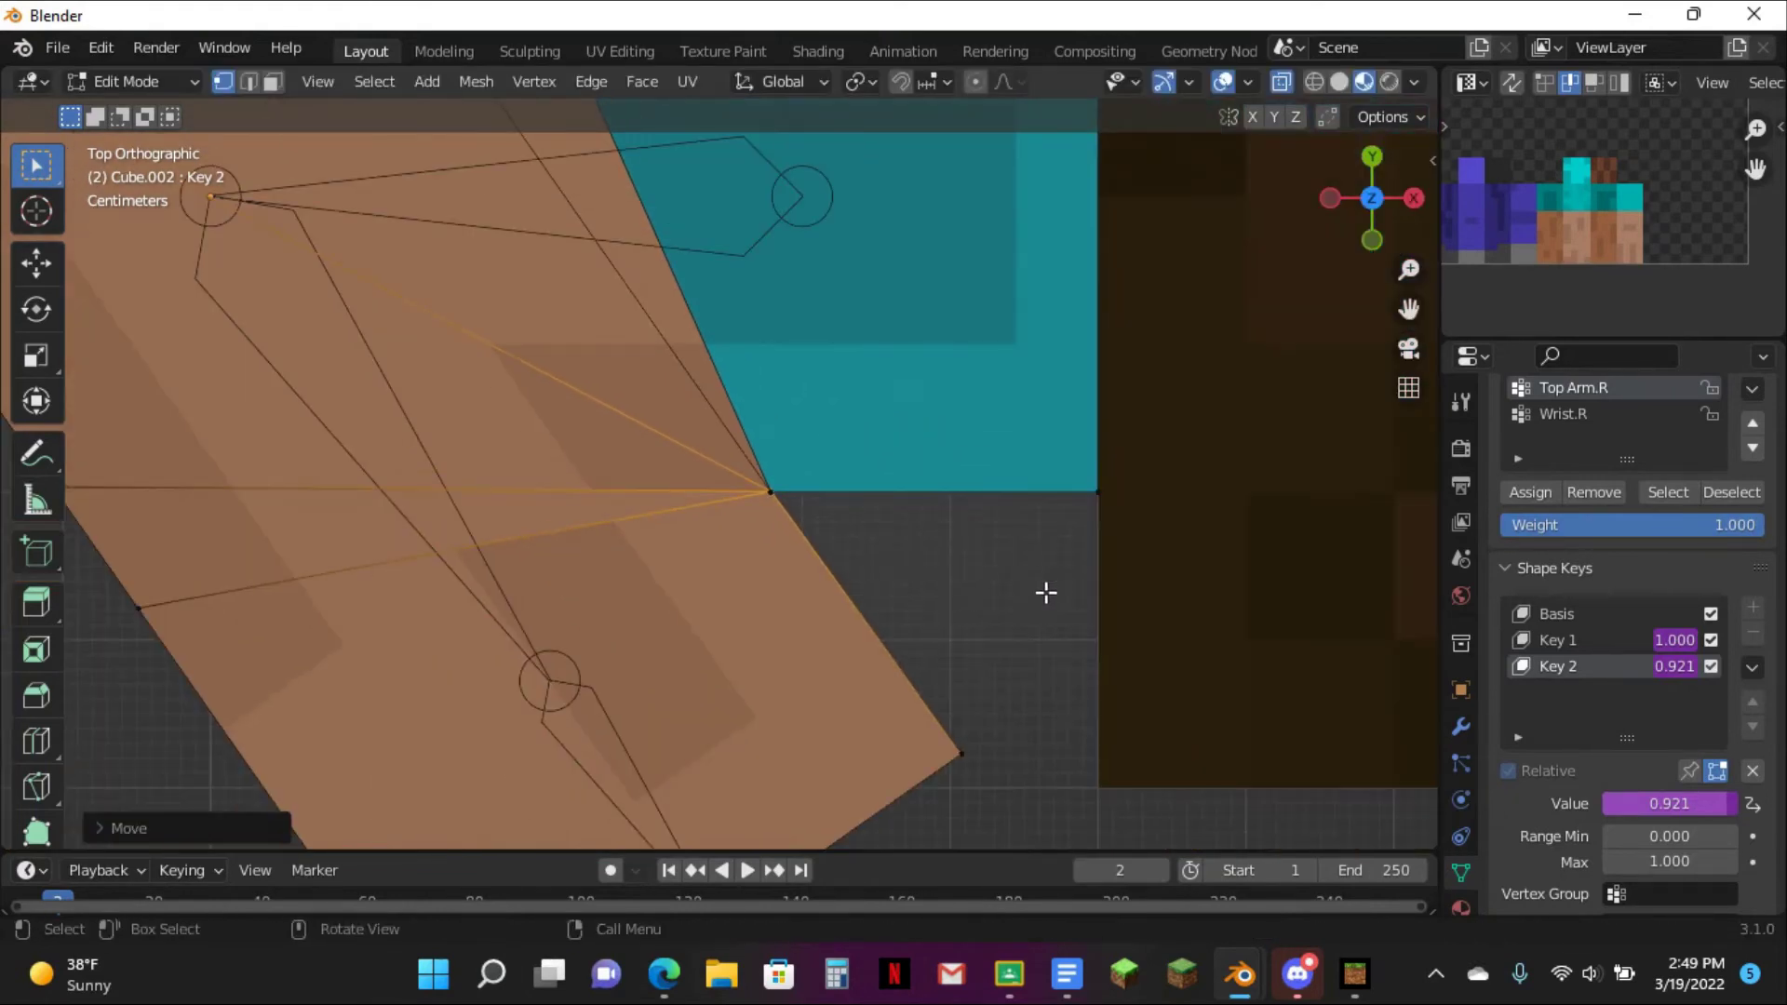
pyautogui.press('Tab')
# - Rotate the Bottom Arm.R bone in Pose Mode to test the elbow's shape, viewing the arm from the side
pyautogui.scroll(-2, 1013, 582)
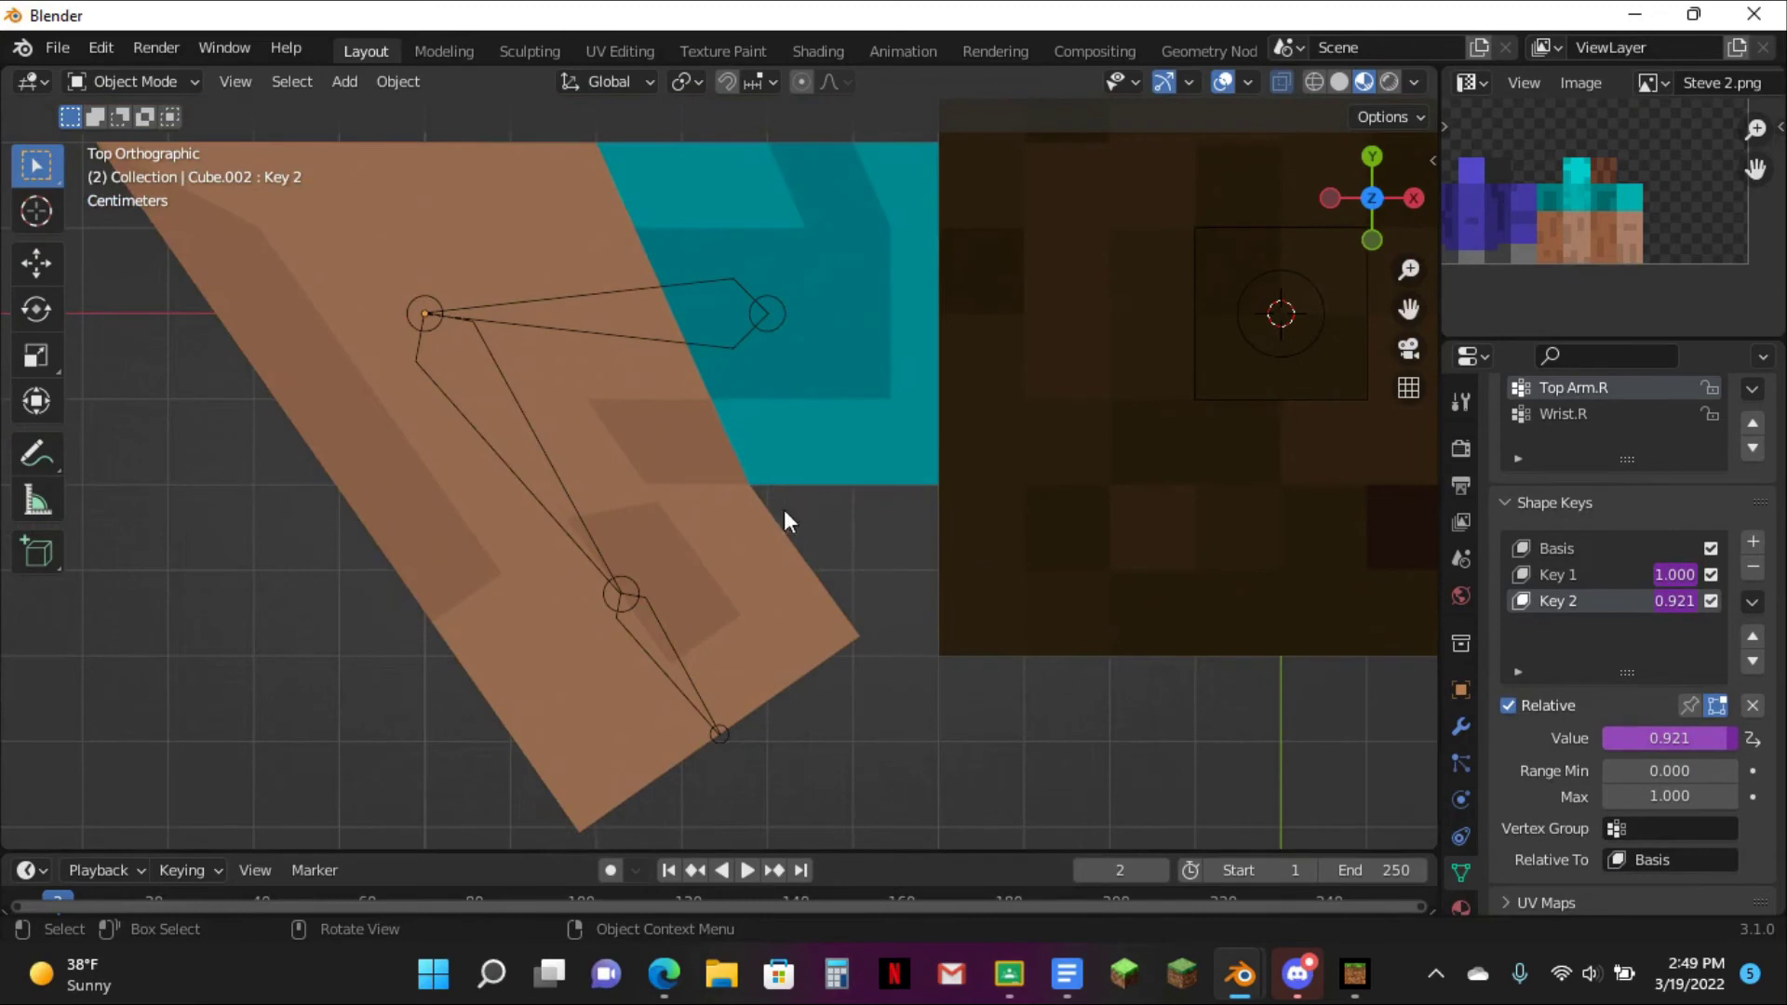
pyautogui.scroll(-1, 666, 466)
pyautogui.click(538, 426)
pyautogui.hotkey('ctrl', 'Tab')
pyautogui.press('r')
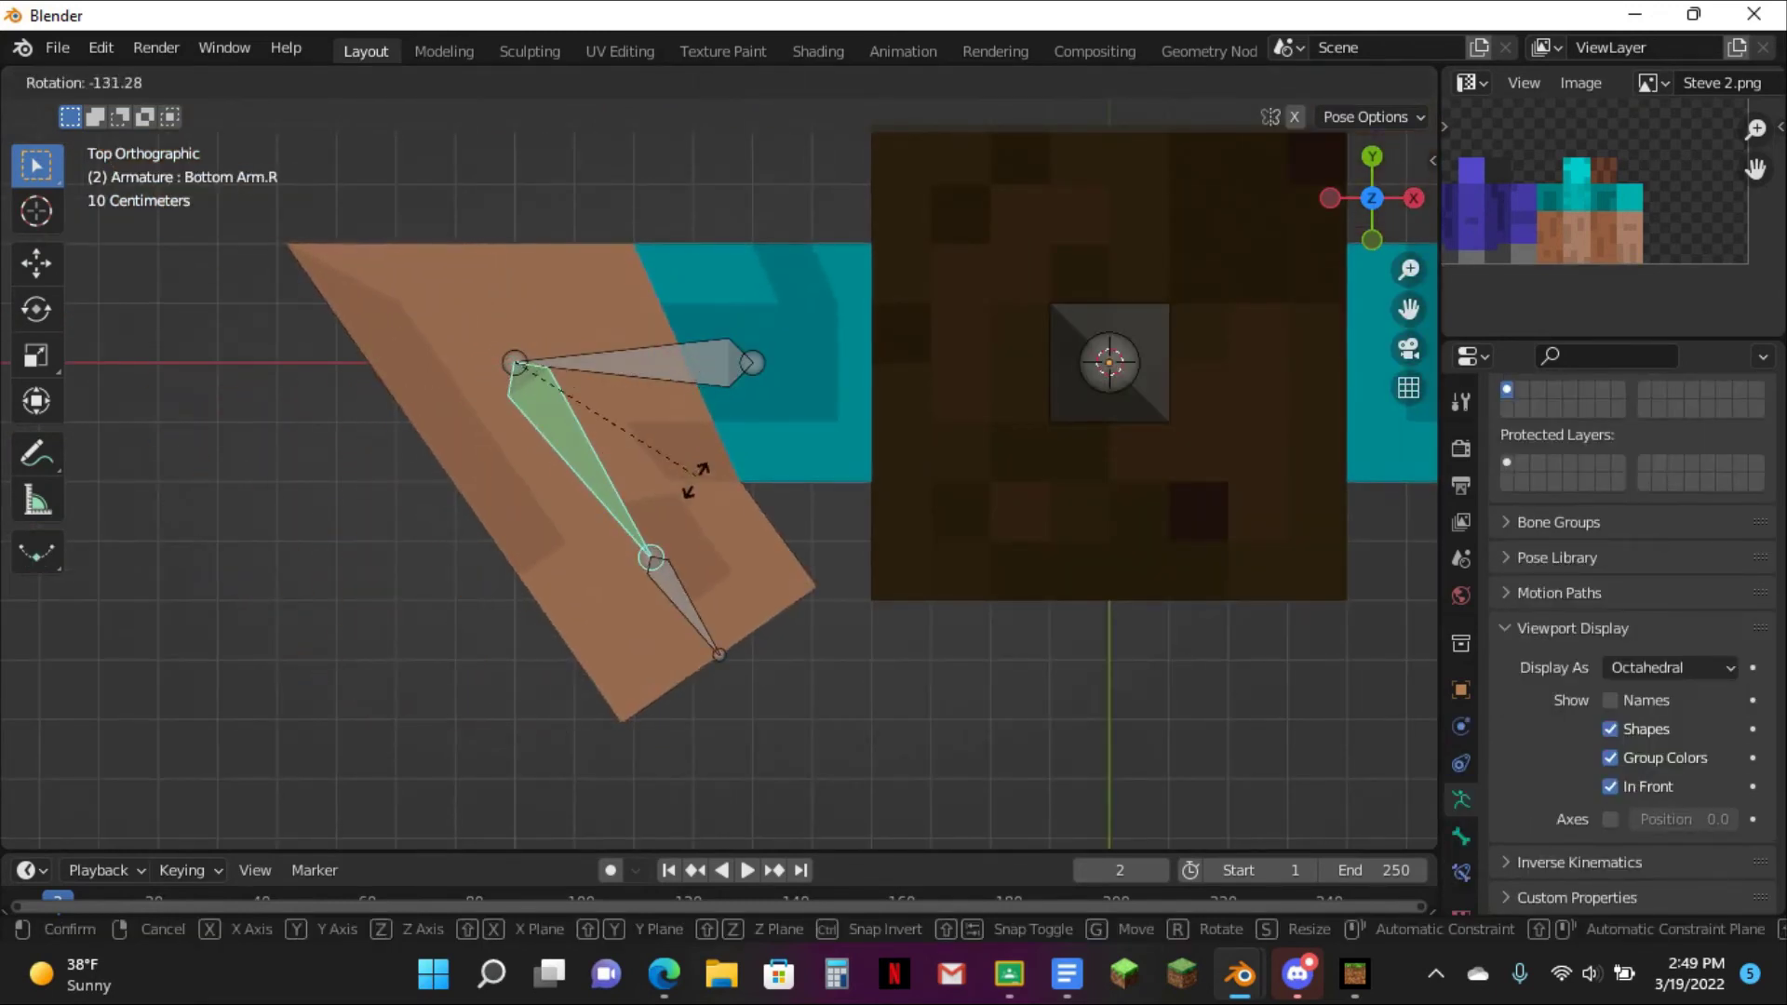
pyautogui.click(715, 487)
pyautogui.moveTo(715, 487); pyautogui.dragTo(671, 555, button='middle')
# - Return to Object Mode, select the right arm mesh and add a Subdivision Surface modifier to it
pyautogui.hotkey('ctrl', 'Tab')
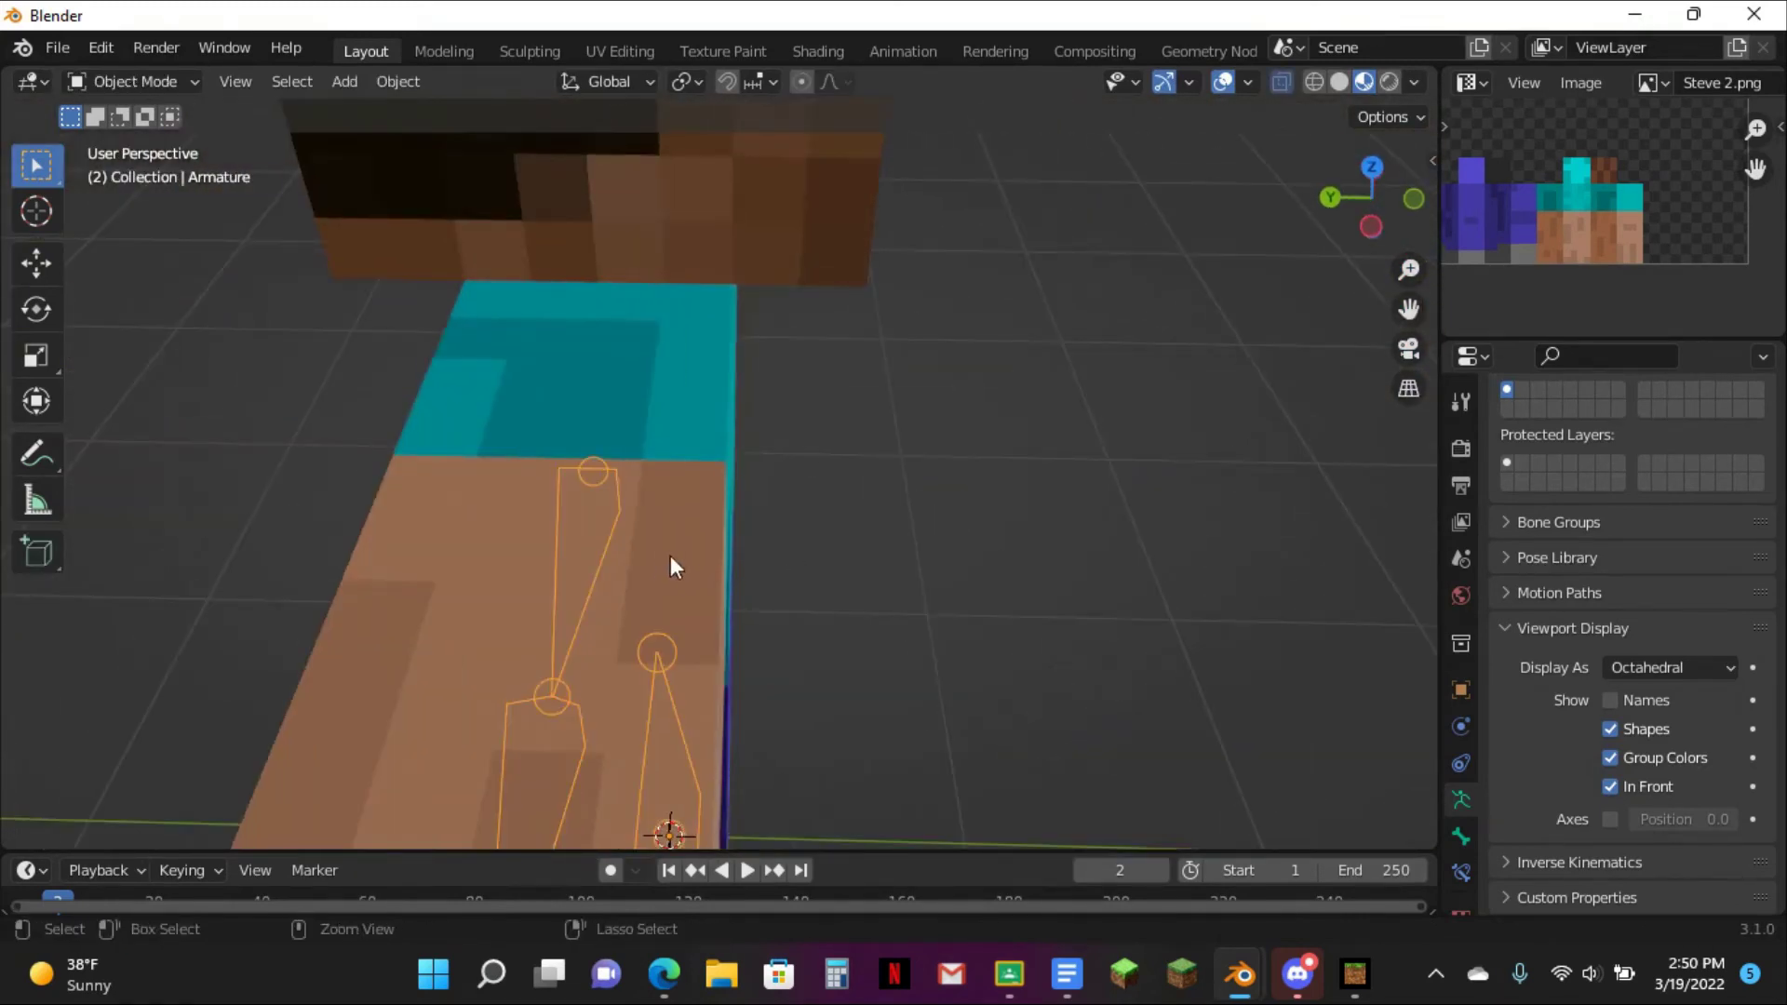
pyautogui.click(674, 566)
pyautogui.click(1461, 726)
pyautogui.click(1504, 487)
pyautogui.click(1545, 444)
pyautogui.scroll(-3, 1242, 864)
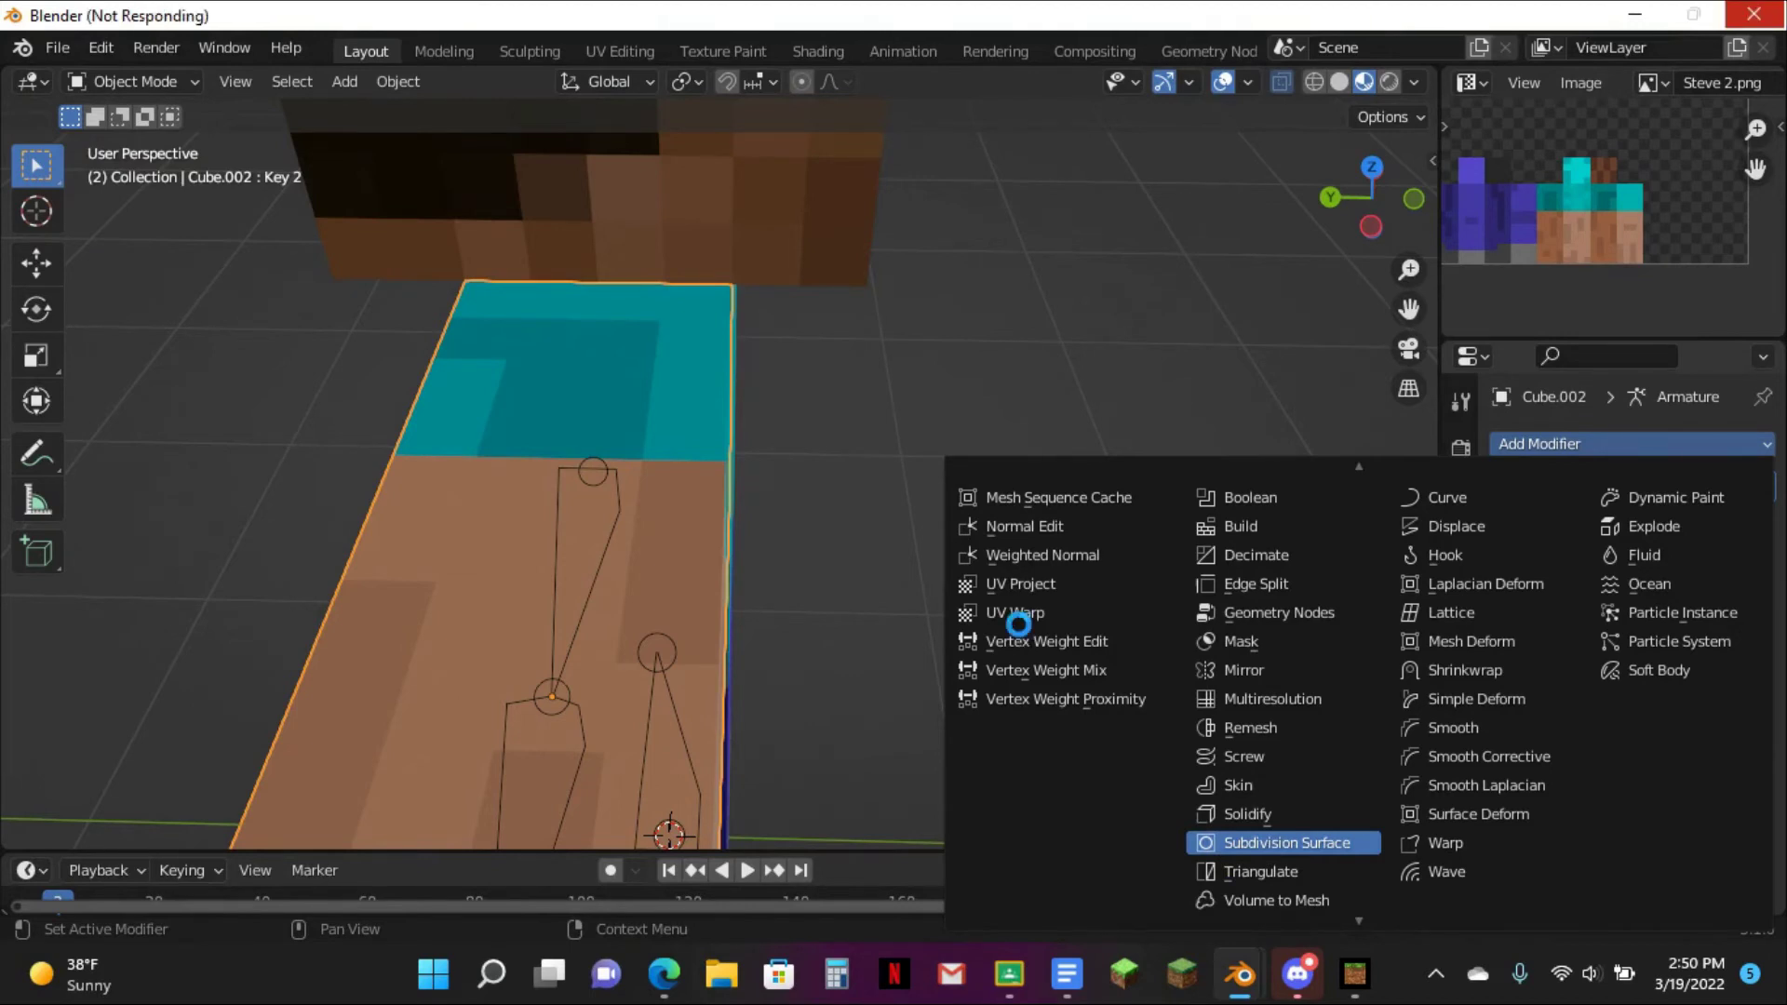
# - Open the subdivided arm mesh in Edit Mode and switch to edge selection
pyautogui.moveTo(1019, 623); pyautogui.dragTo(591, 475, button='middle')
pyautogui.press('Tab')
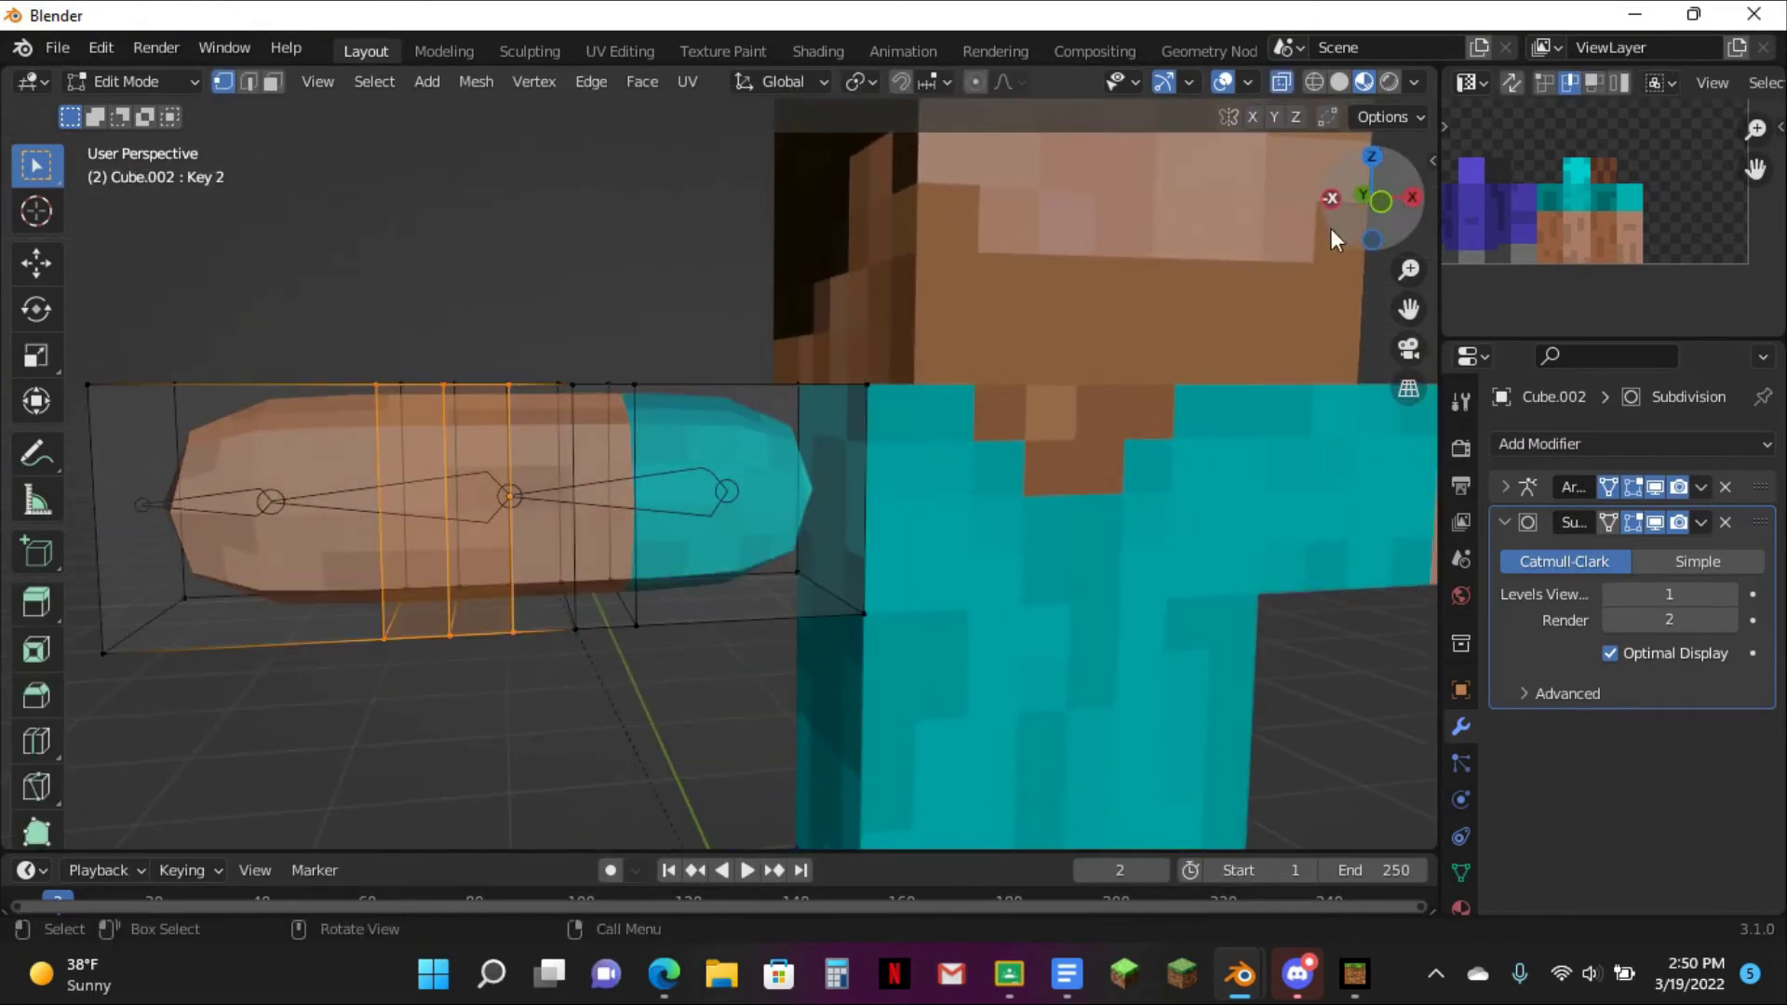
pyautogui.click(1382, 200)
pyautogui.scroll(-3, 470, 511)
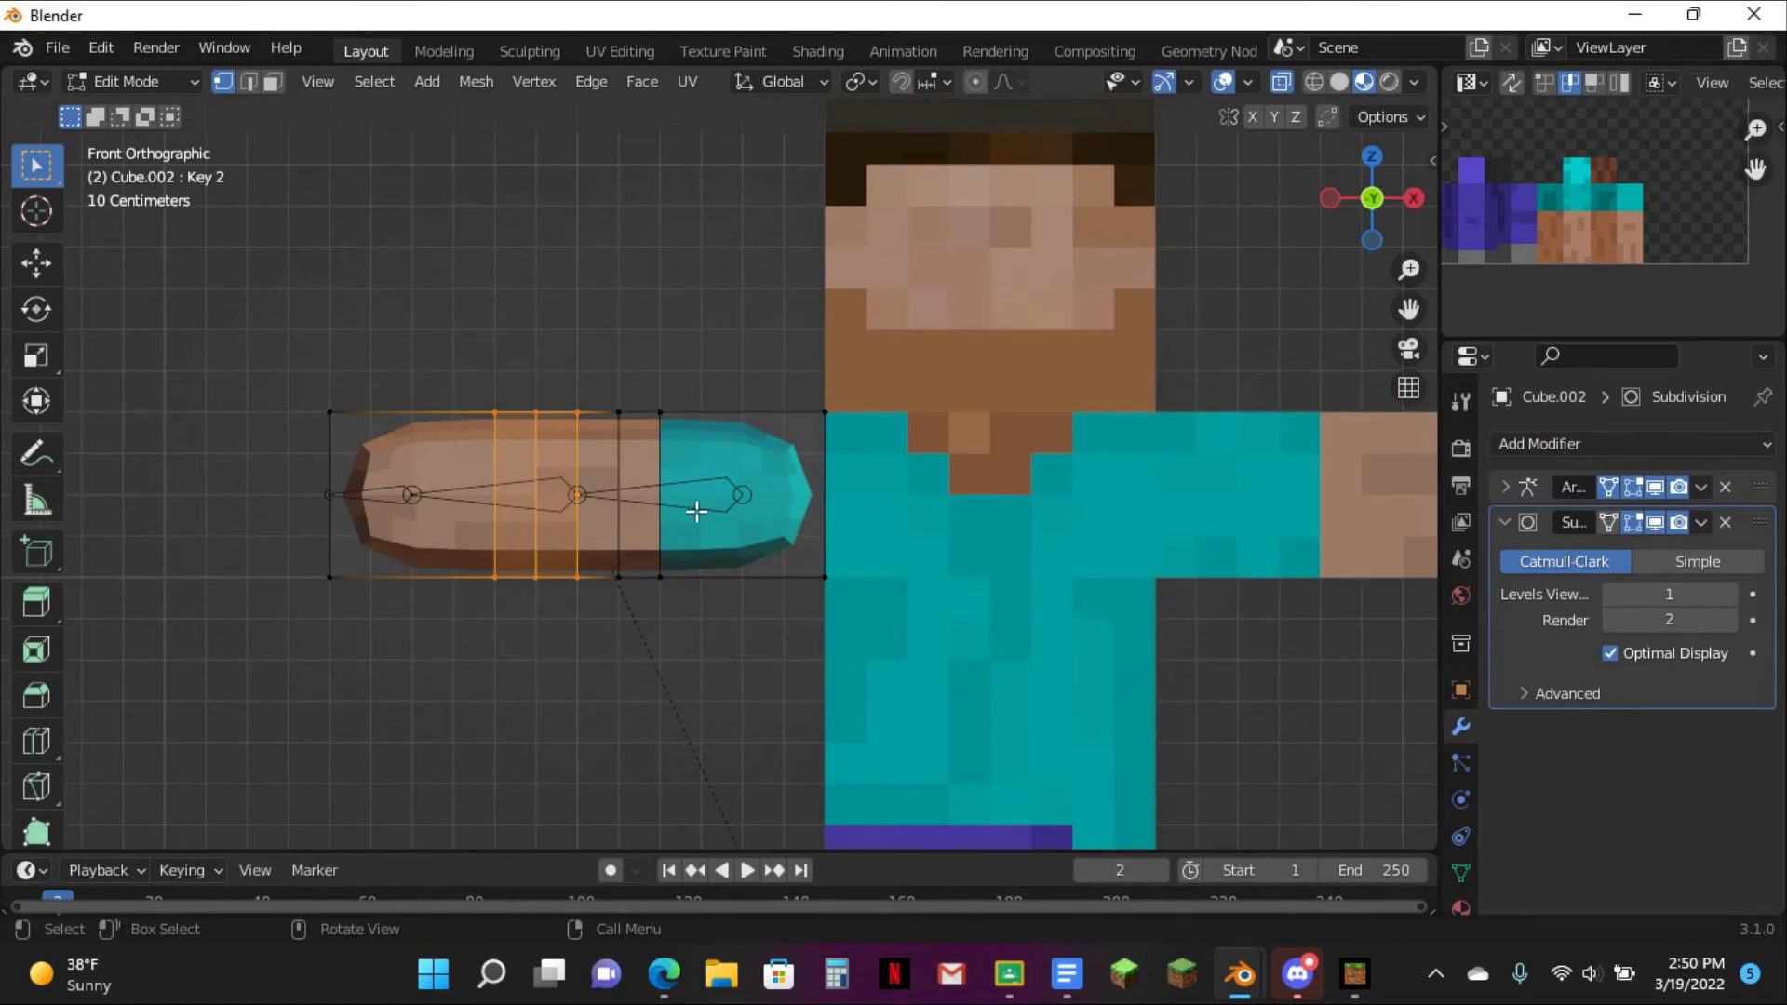
pyautogui.press('Tab')
pyautogui.moveTo(621, 485); pyautogui.dragTo(634, 498, button='middle')
pyautogui.press('Tab')
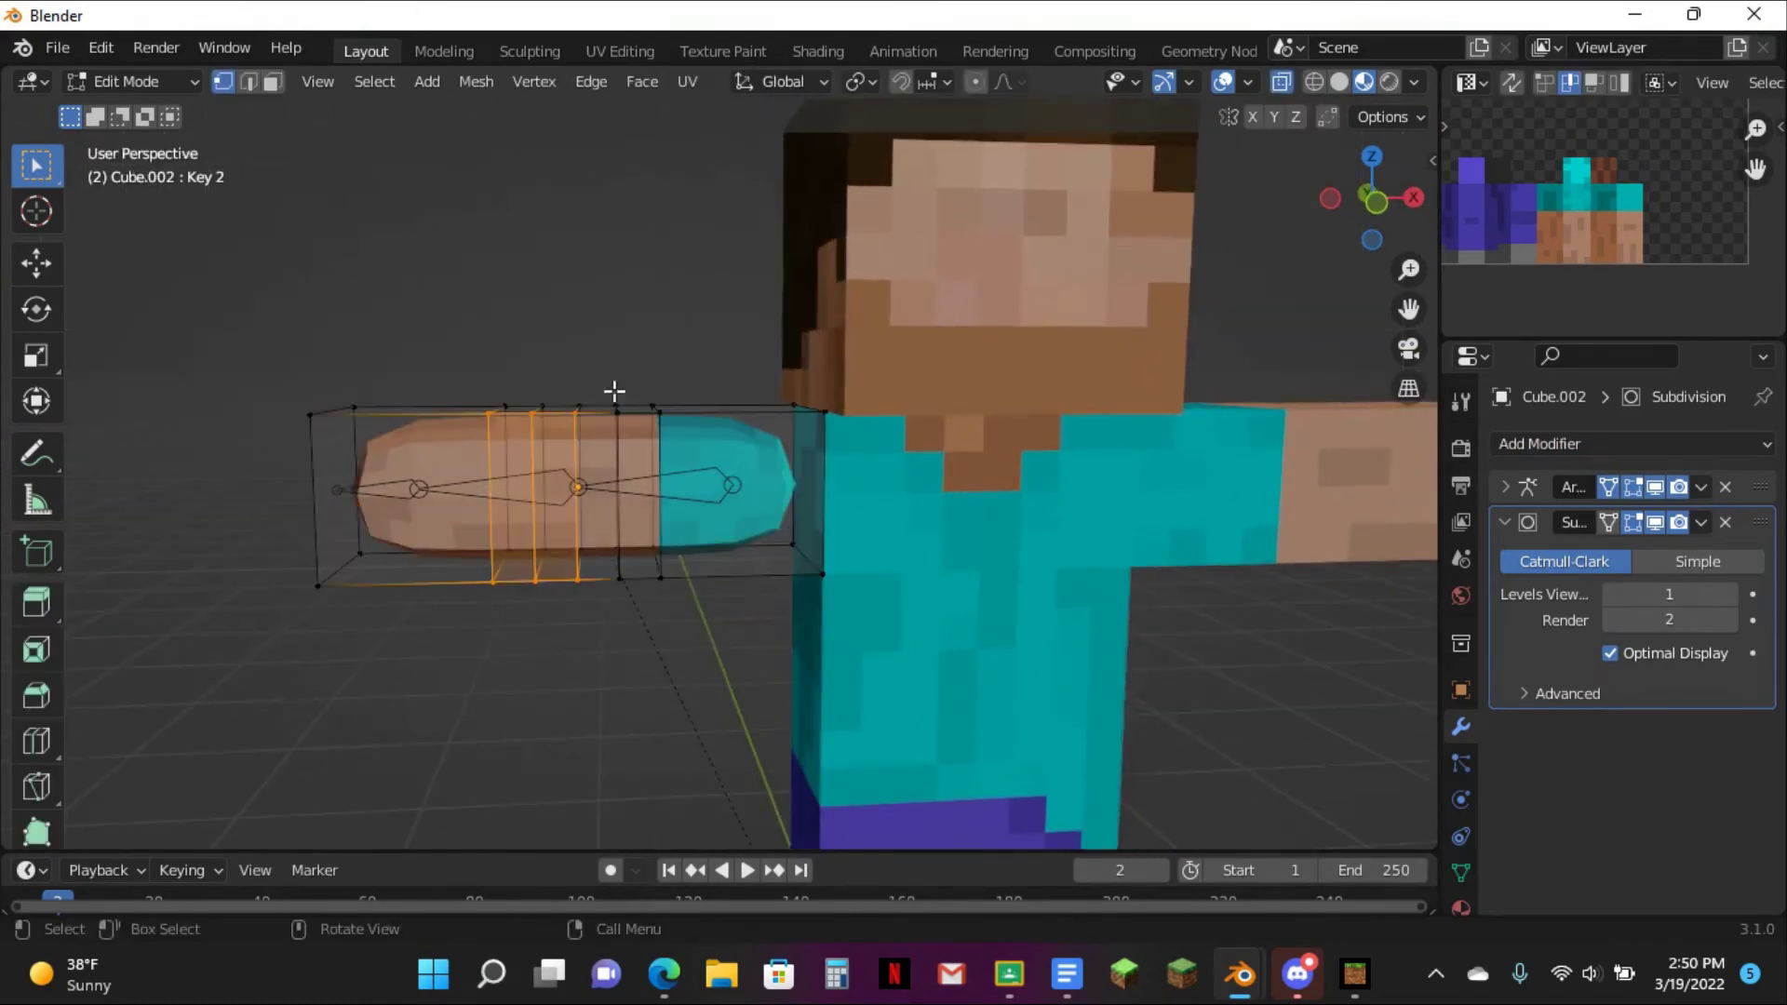
pyautogui.click(249, 81)
pyautogui.scroll(3, 391, 332)
pyautogui.moveTo(391, 331); pyautogui.dragTo(627, 403, button='middle')
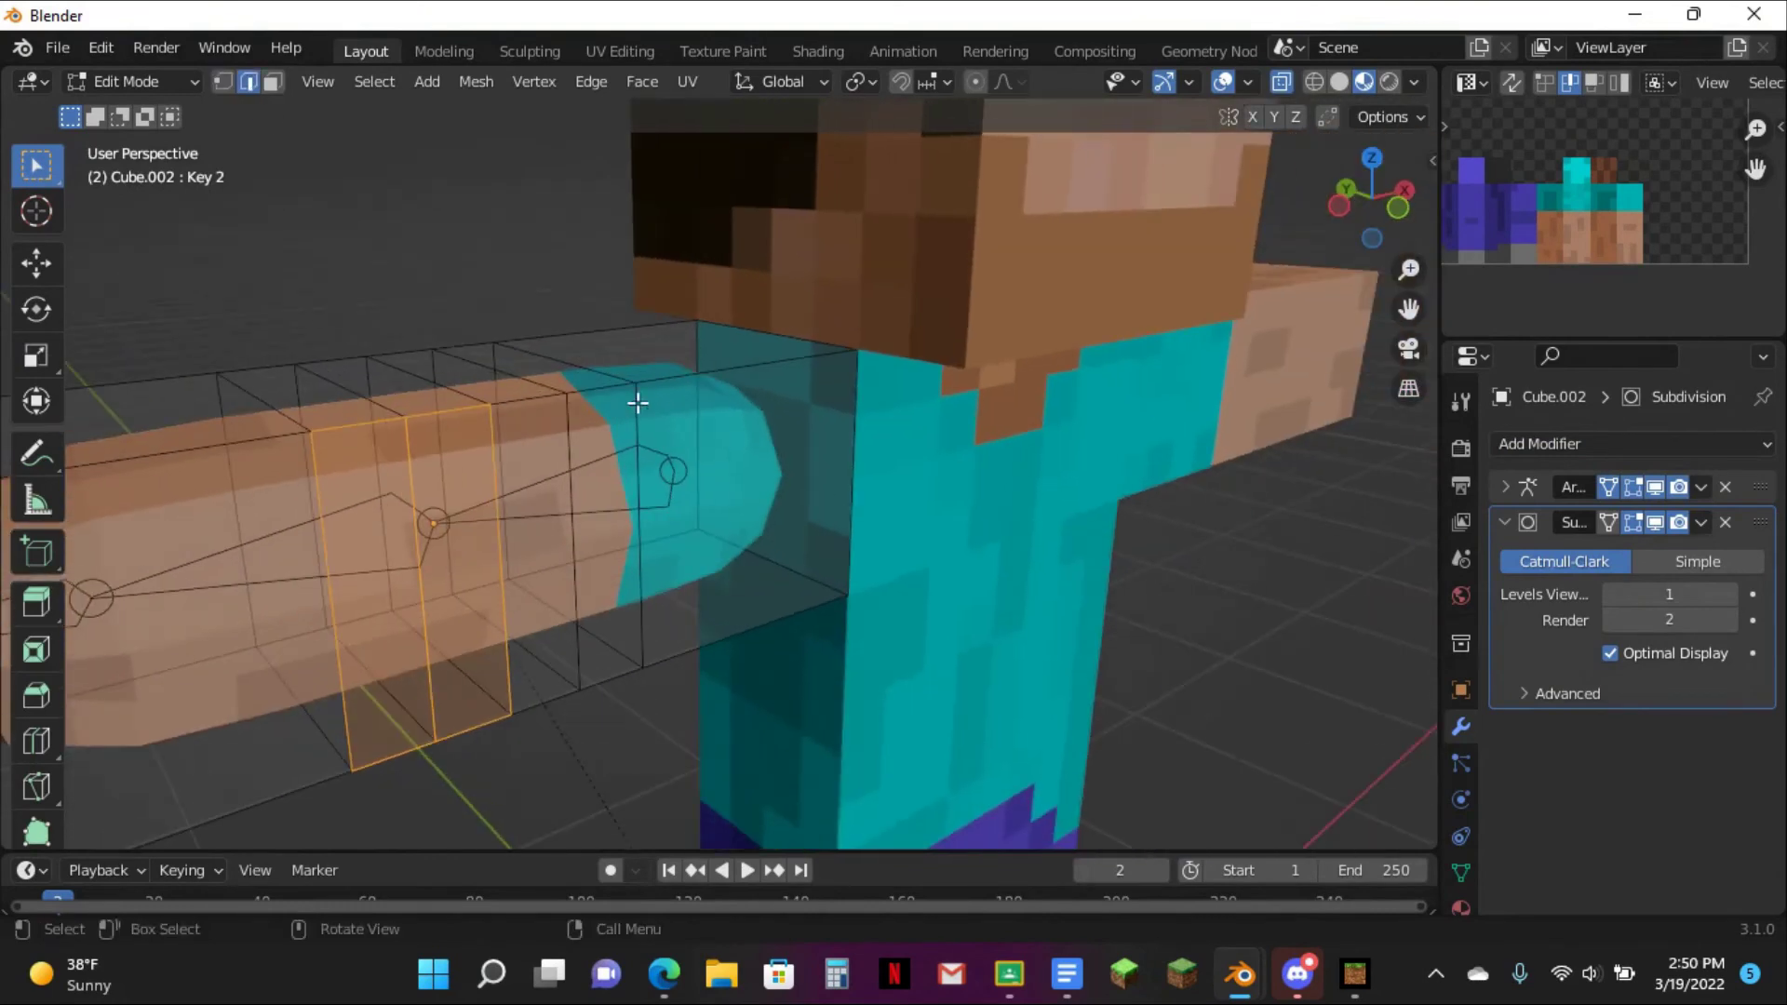
# - Select three of the arm's long corner edges plus the edges around both ends, and crease them fully
pyautogui.keyDown('alt'); pyautogui.click(695, 380); pyautogui.keyUp('alt')
pyautogui.keyDown('alt'); pyautogui.click(702, 364); pyautogui.keyUp('alt')
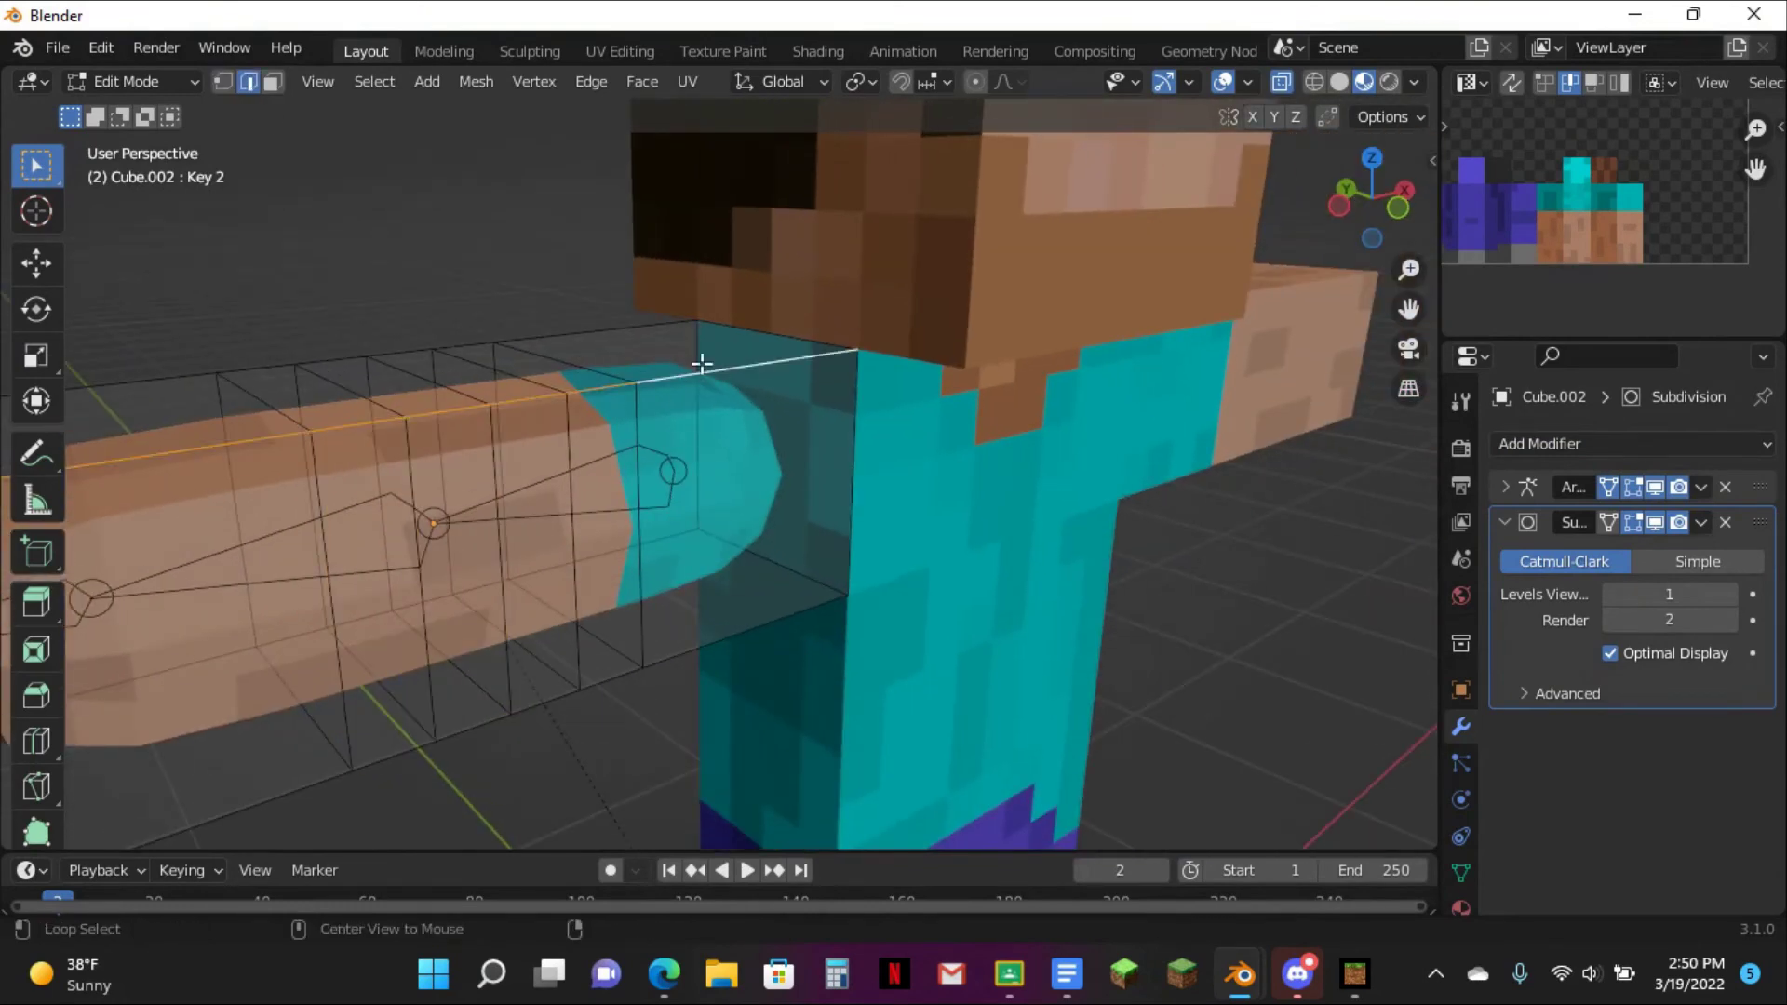
pyautogui.keyDown('alt'); pyautogui.keyDown('shift'); pyautogui.click(649, 327); pyautogui.keyUp('shift'); pyautogui.keyUp('alt')
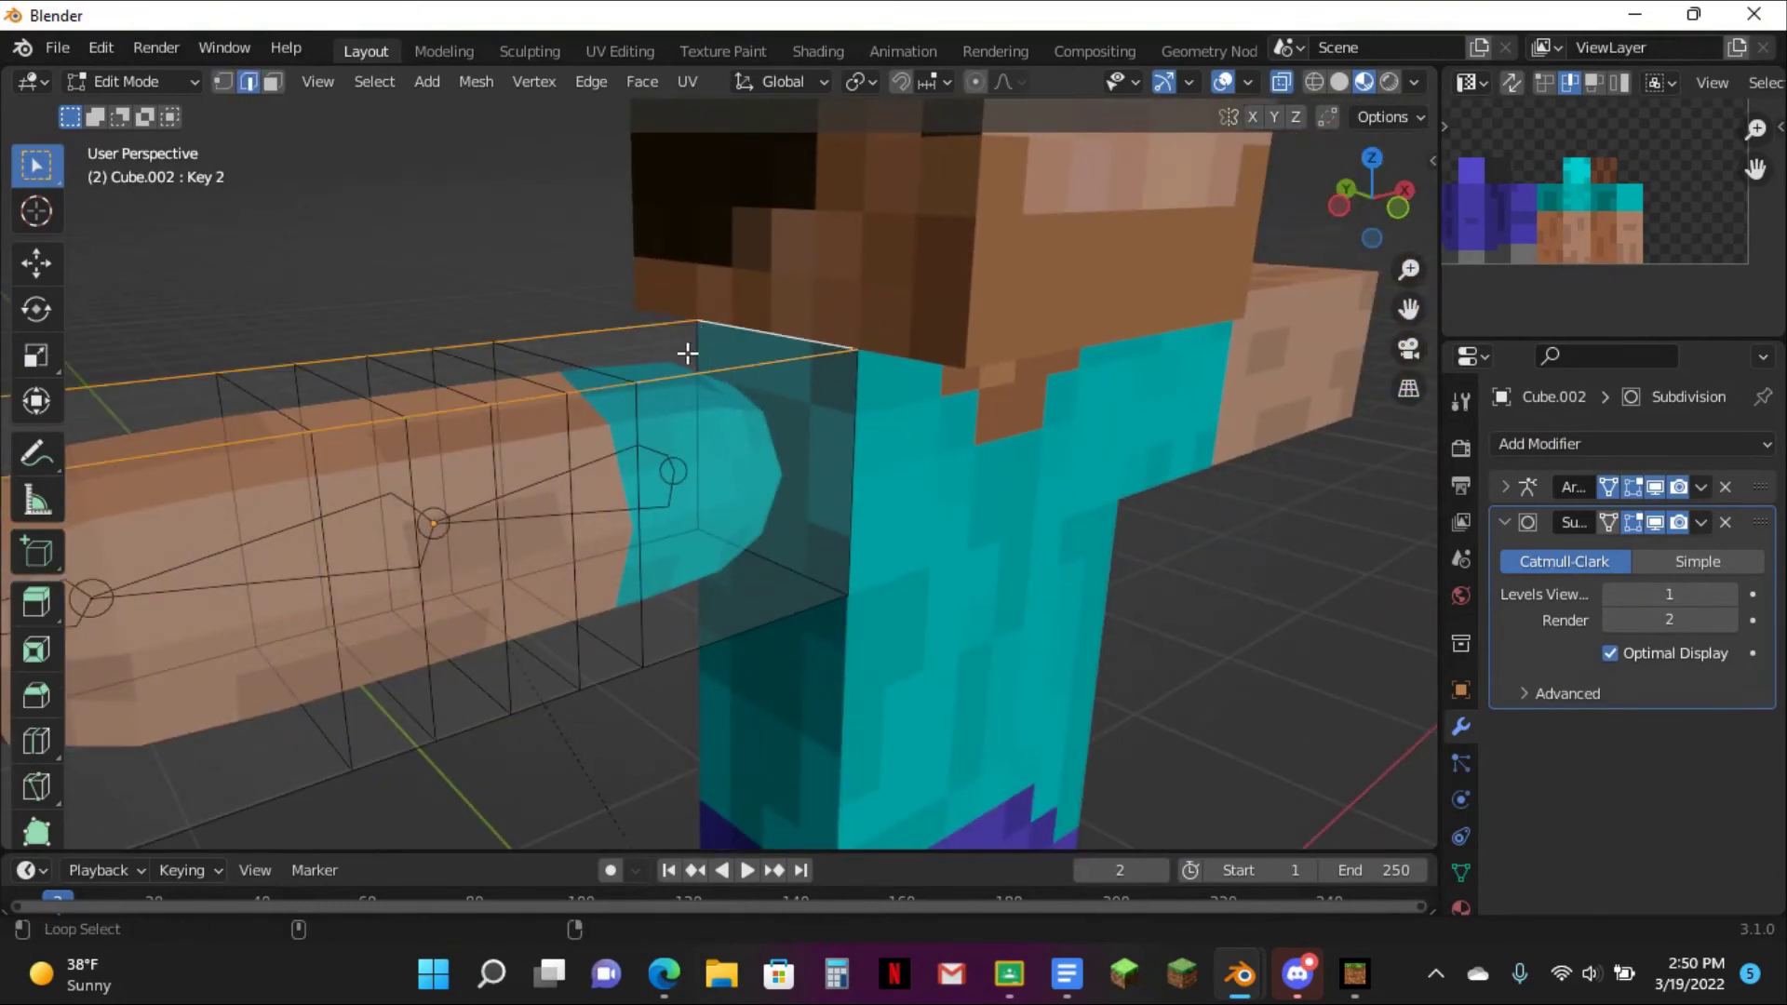
pyautogui.keyDown('alt'); pyautogui.keyDown('shift'); pyautogui.click(860, 461); pyautogui.keyUp('shift'); pyautogui.keyUp('alt')
pyautogui.keyDown('alt'); pyautogui.keyDown('shift'); pyautogui.click(780, 620); pyautogui.keyUp('shift'); pyautogui.keyUp('alt')
pyautogui.scroll(-4, 764, 617)
pyautogui.moveTo(670, 595); pyautogui.dragTo(718, 586, button='middle')
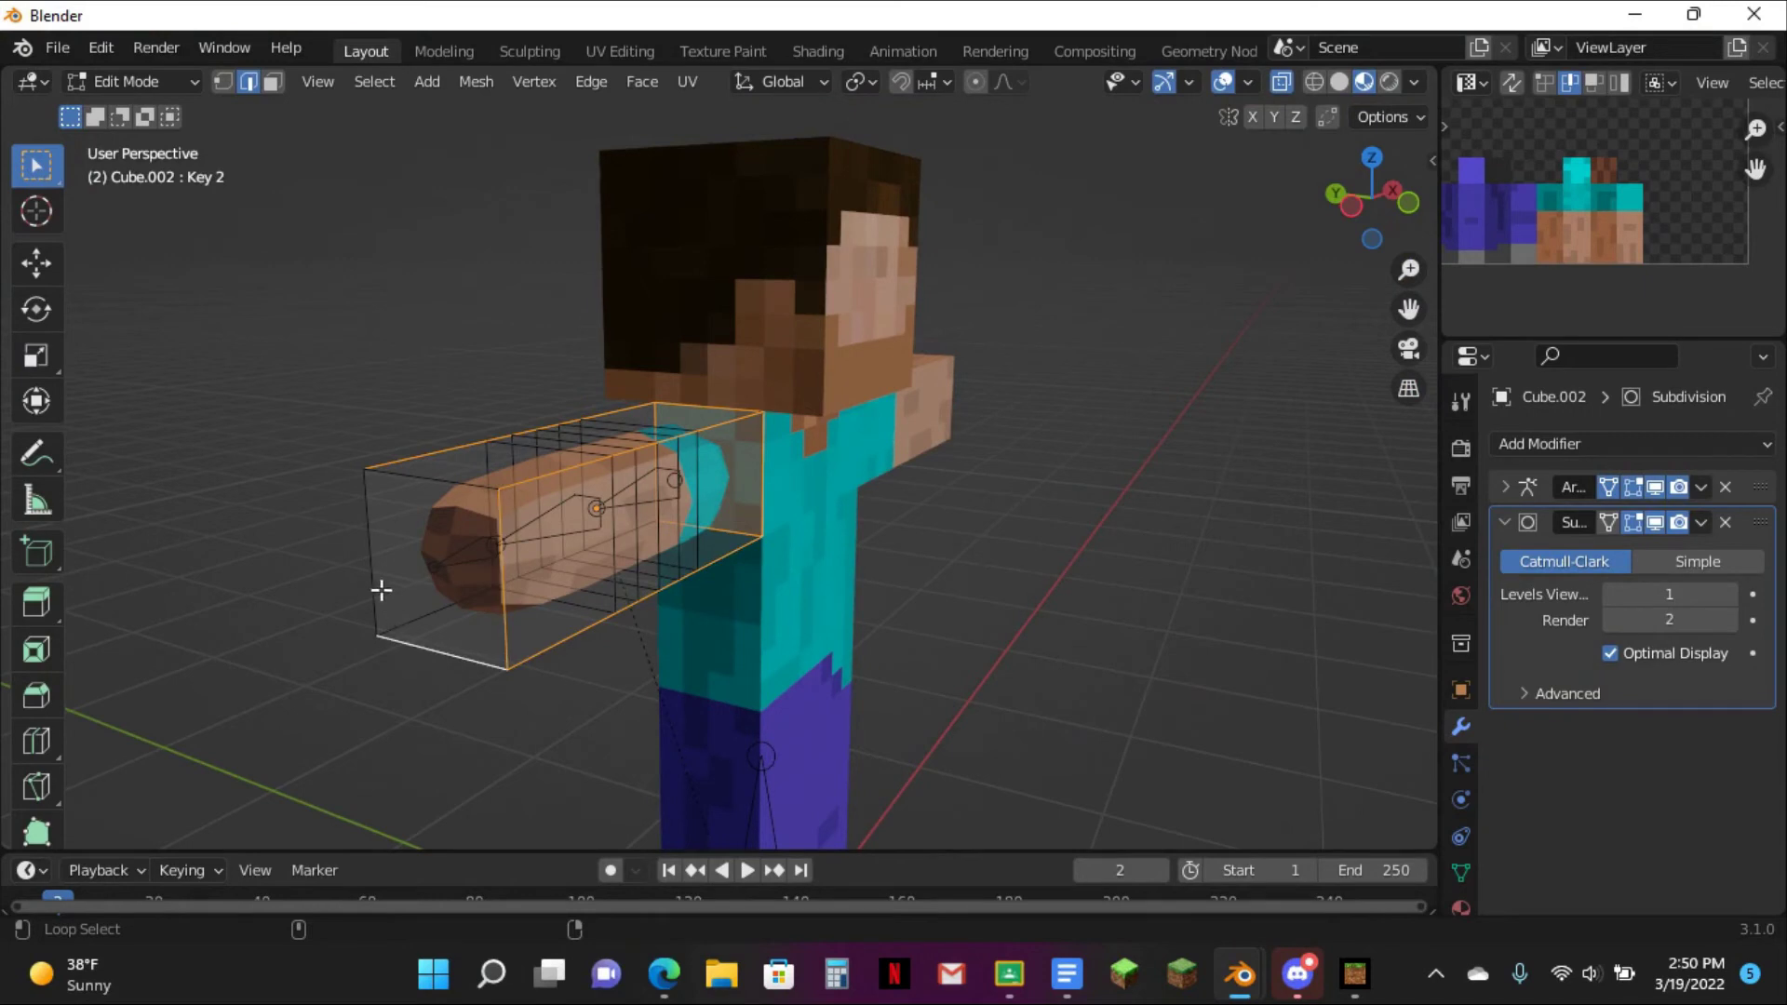
pyautogui.keyDown('alt'); pyautogui.keyDown('shift'); pyautogui.click(422, 480); pyautogui.keyUp('shift'); pyautogui.keyUp('alt')
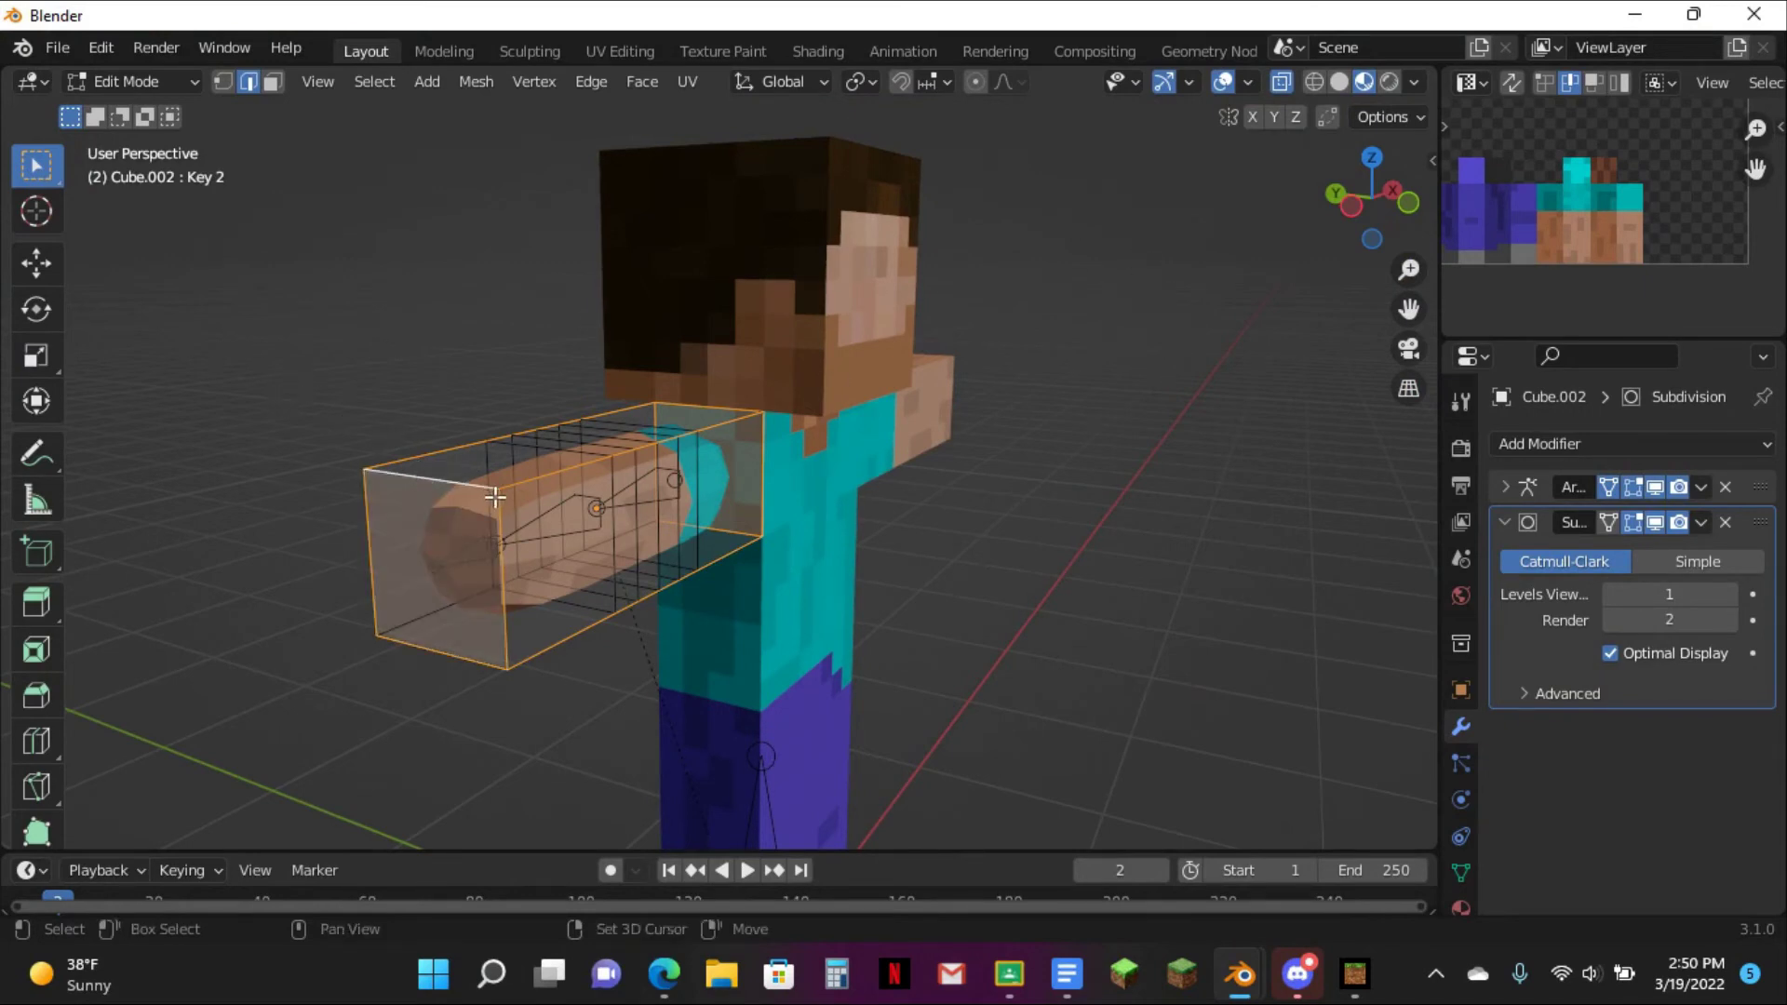
pyautogui.hotkey('shift', 'e')
pyautogui.click(376, 400)
# - Select the remaining long lower edge on the back of the arm and crease it fully
pyautogui.moveTo(403, 550); pyautogui.dragTo(958, 578, button='middle')
pyautogui.keyDown('alt'); pyautogui.click(964, 686); pyautogui.keyUp('alt')
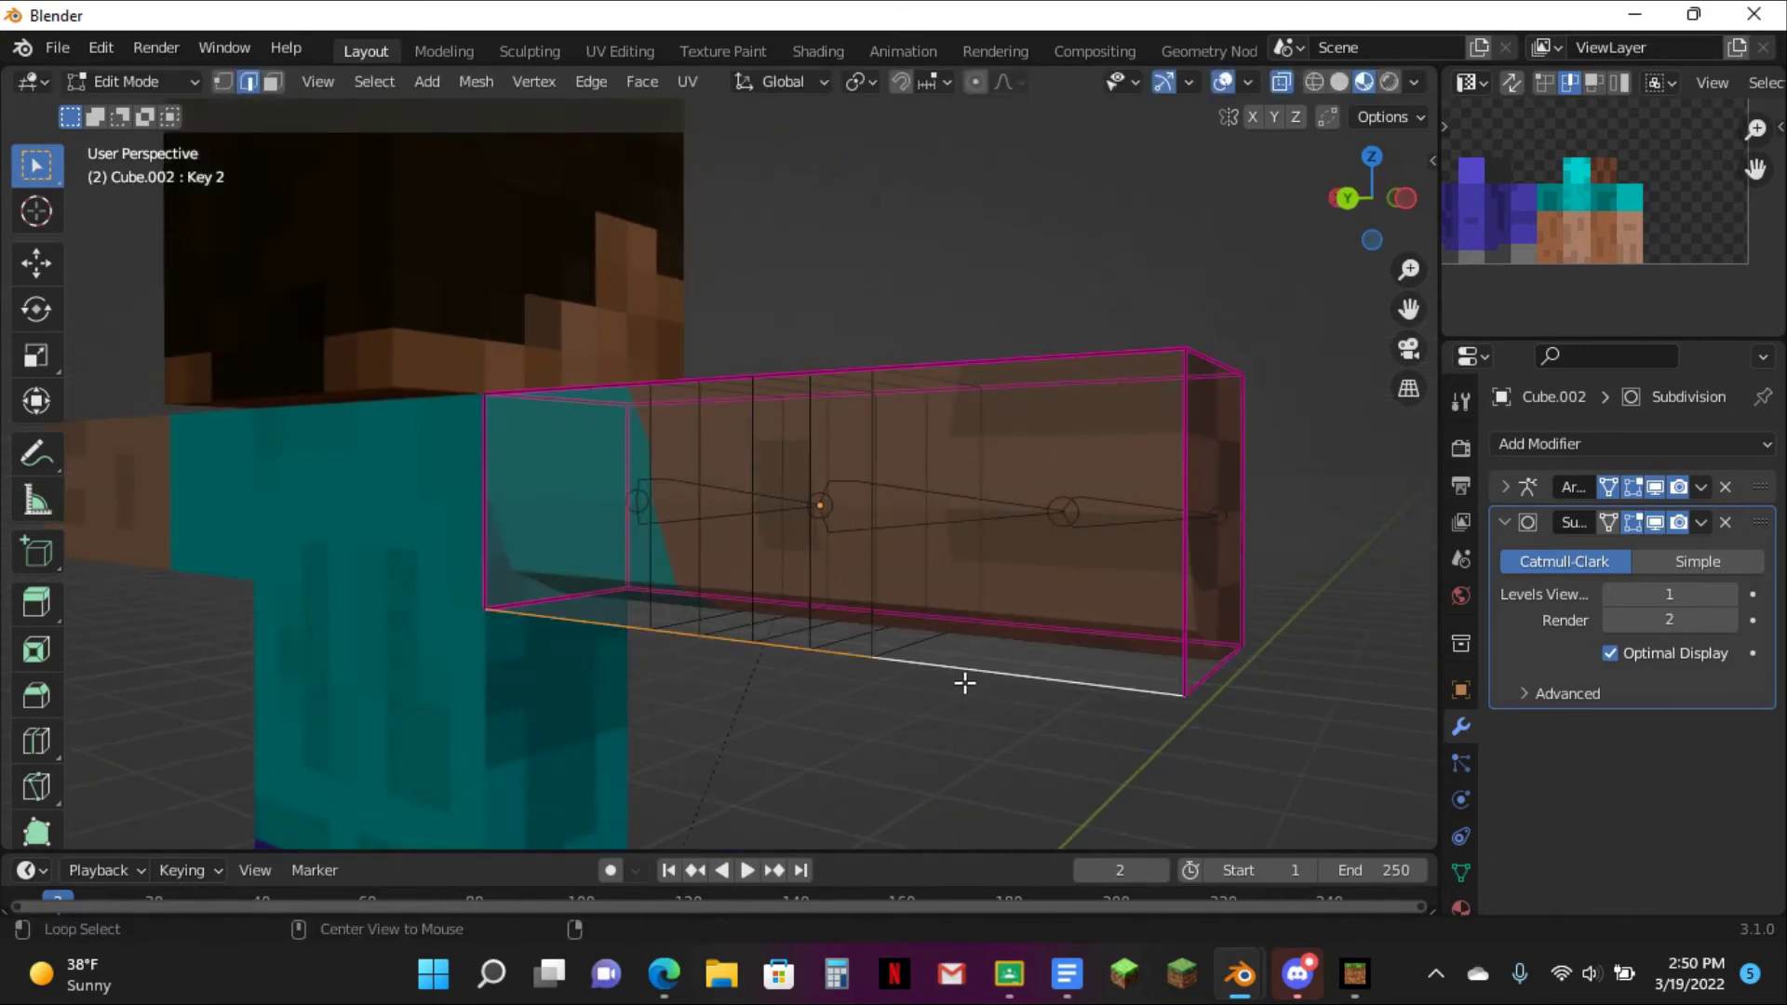
pyautogui.hotkey('shift', 'e')
pyautogui.click(671, 537)
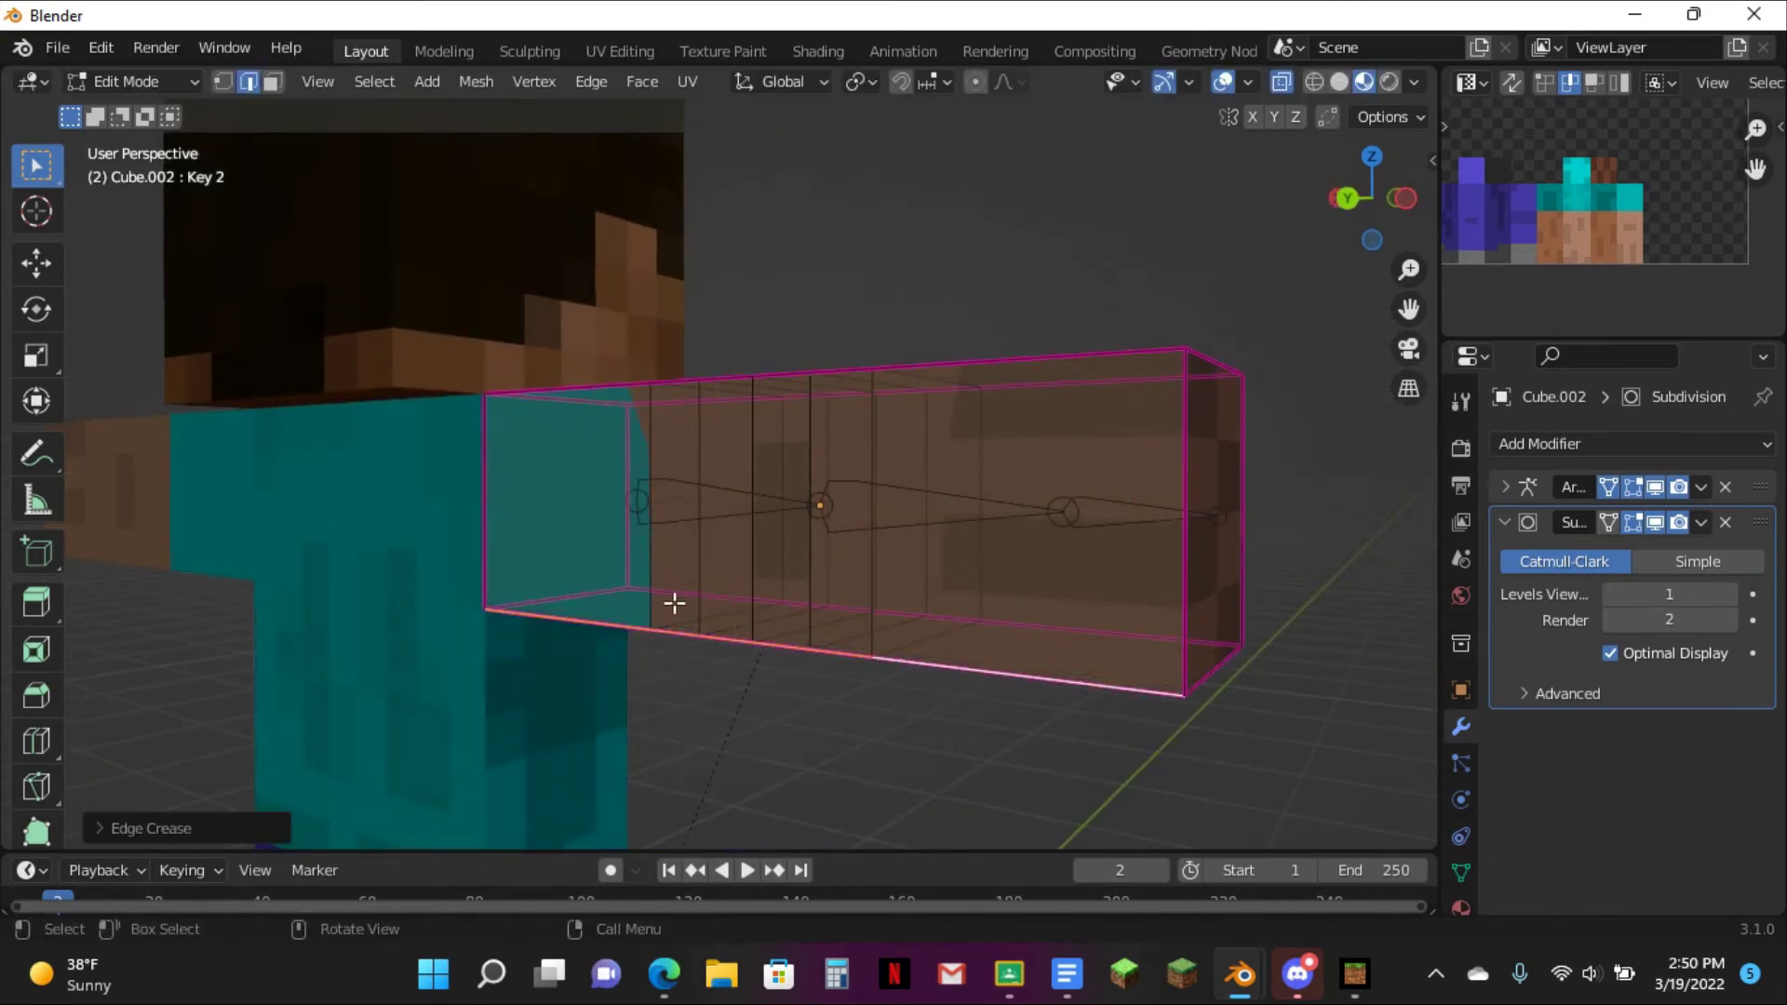
pyautogui.moveTo(992, 308); pyautogui.dragTo(981, 378, button='middle')
pyautogui.scroll(4, 985, 340)
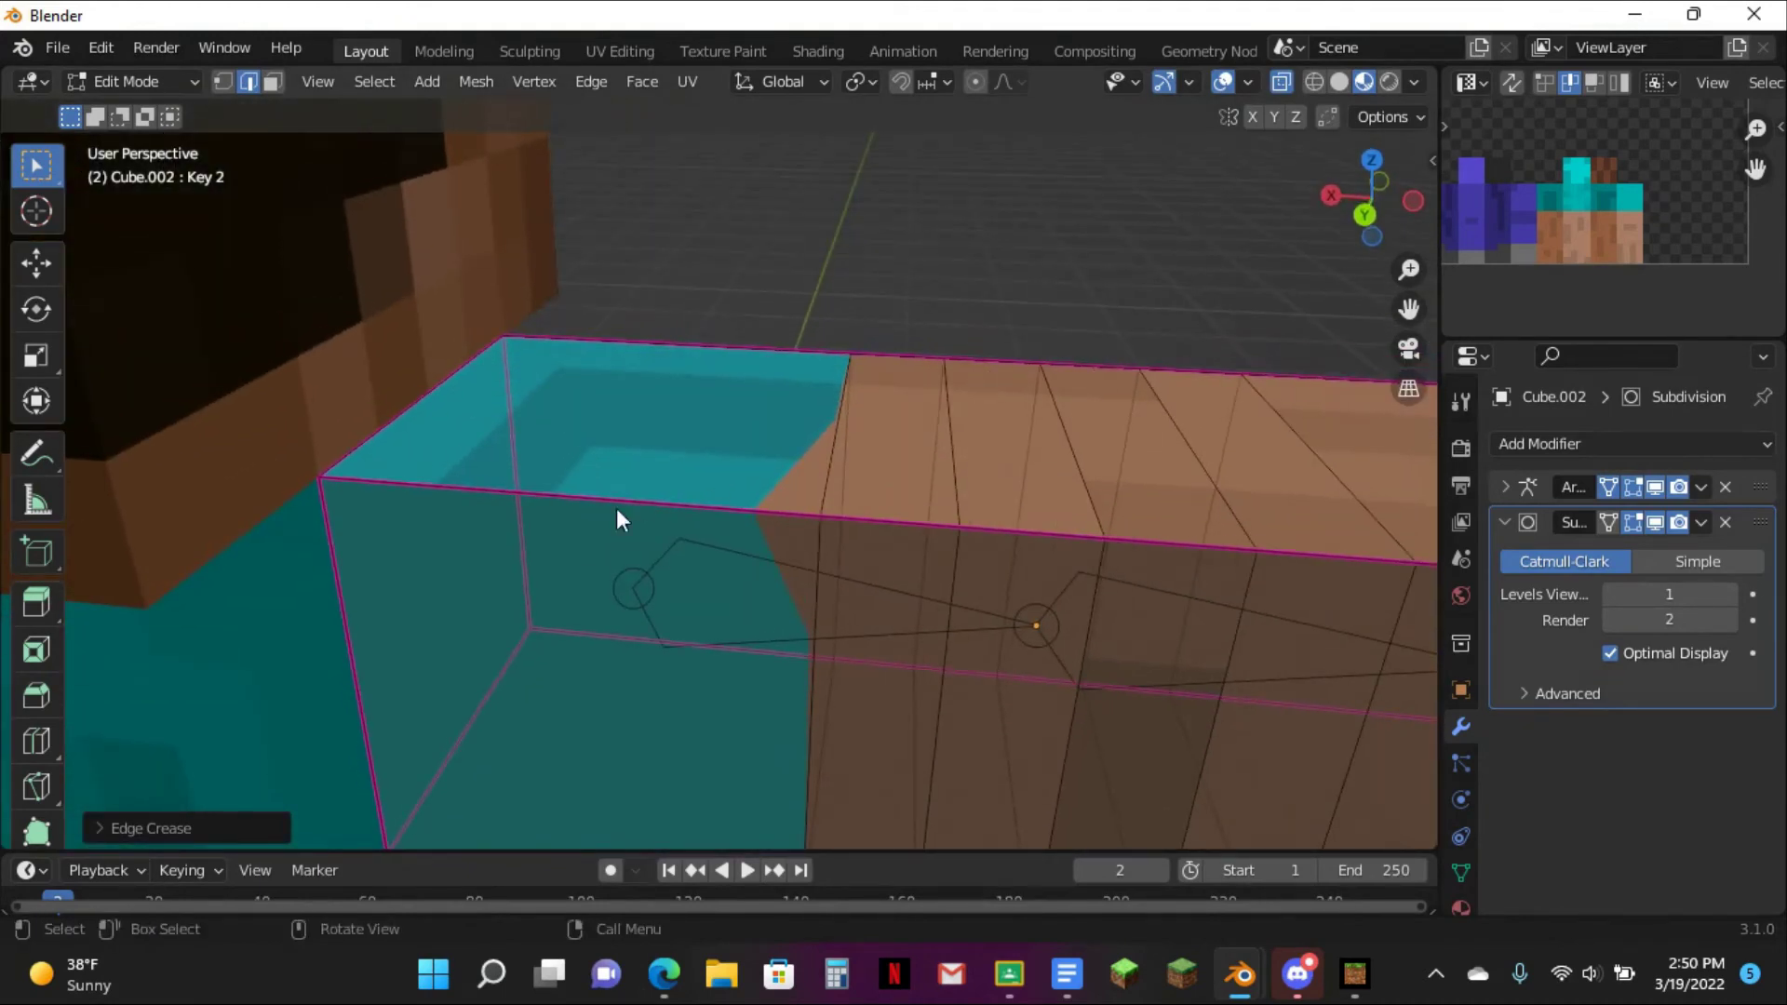
# - Test the creased elbow by rotating the Bottom Arm.R bone in Pose Mode, also from top view, without keeping the pose
pyautogui.press('Tab')
pyautogui.scroll(-3, 712, 460)
pyautogui.moveTo(673, 499); pyautogui.dragTo(379, 501, button='middle')
pyautogui.click(456, 511)
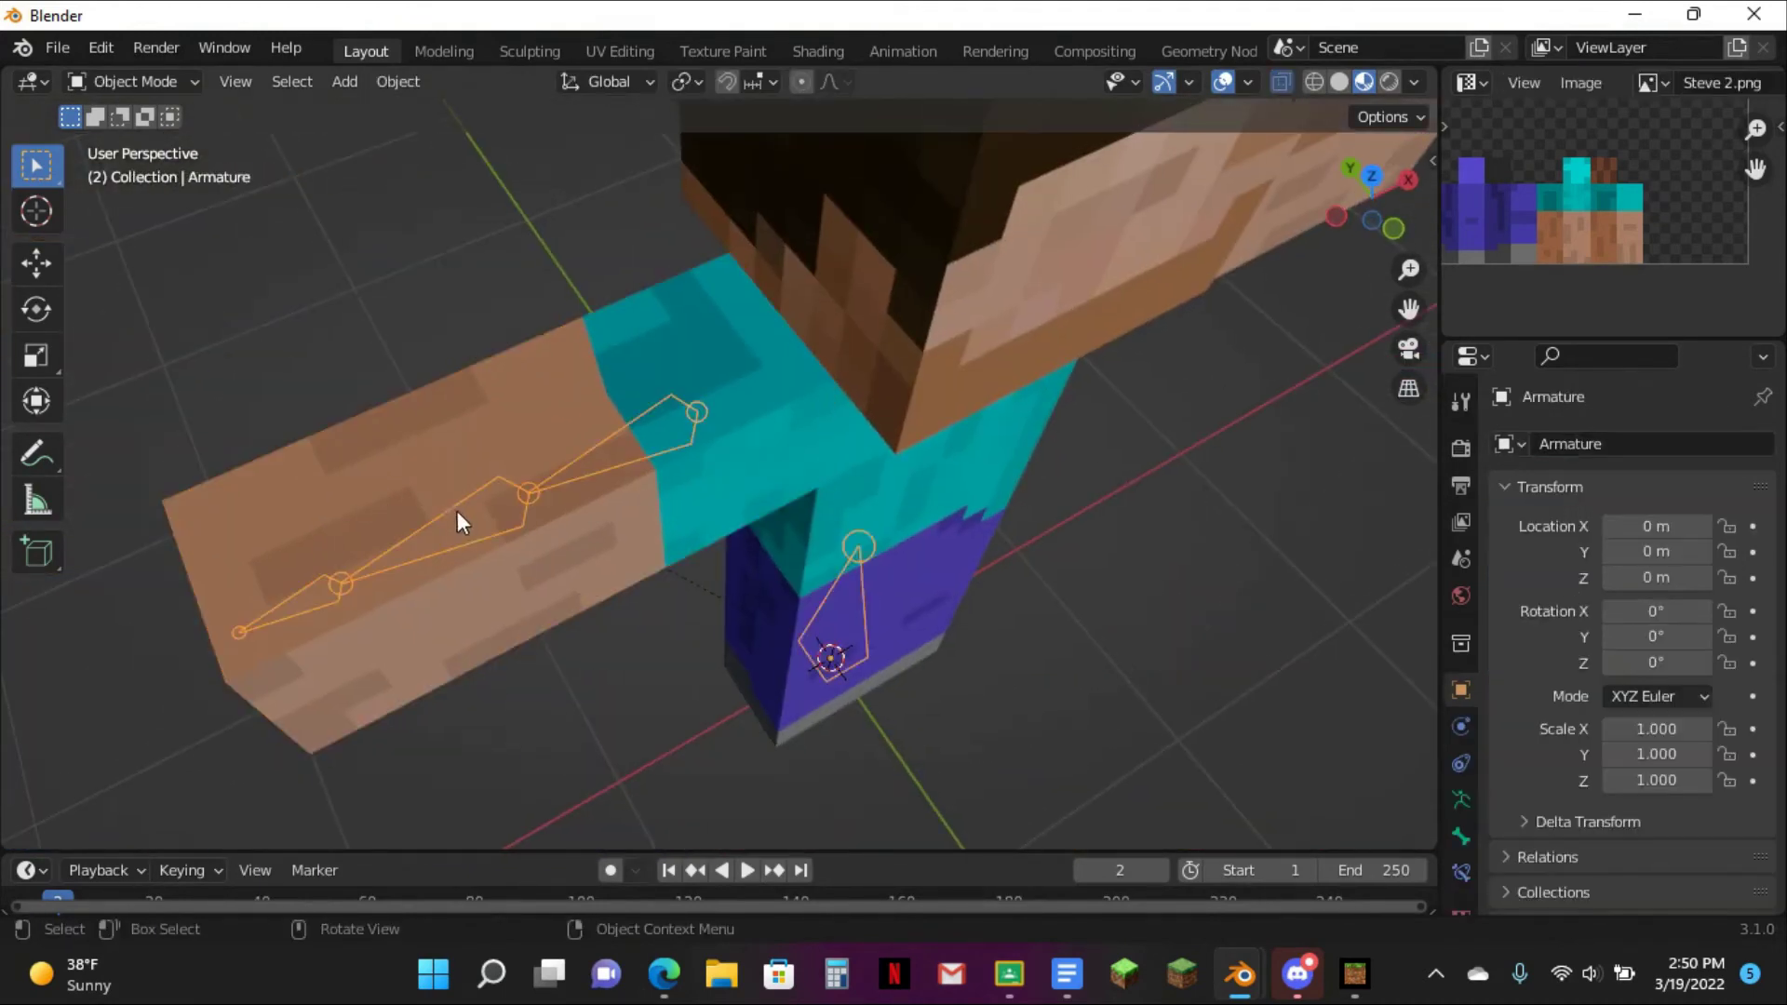
pyautogui.hotkey('ctrl', 'Tab')
pyautogui.press('r')
pyautogui.click(790, 544)
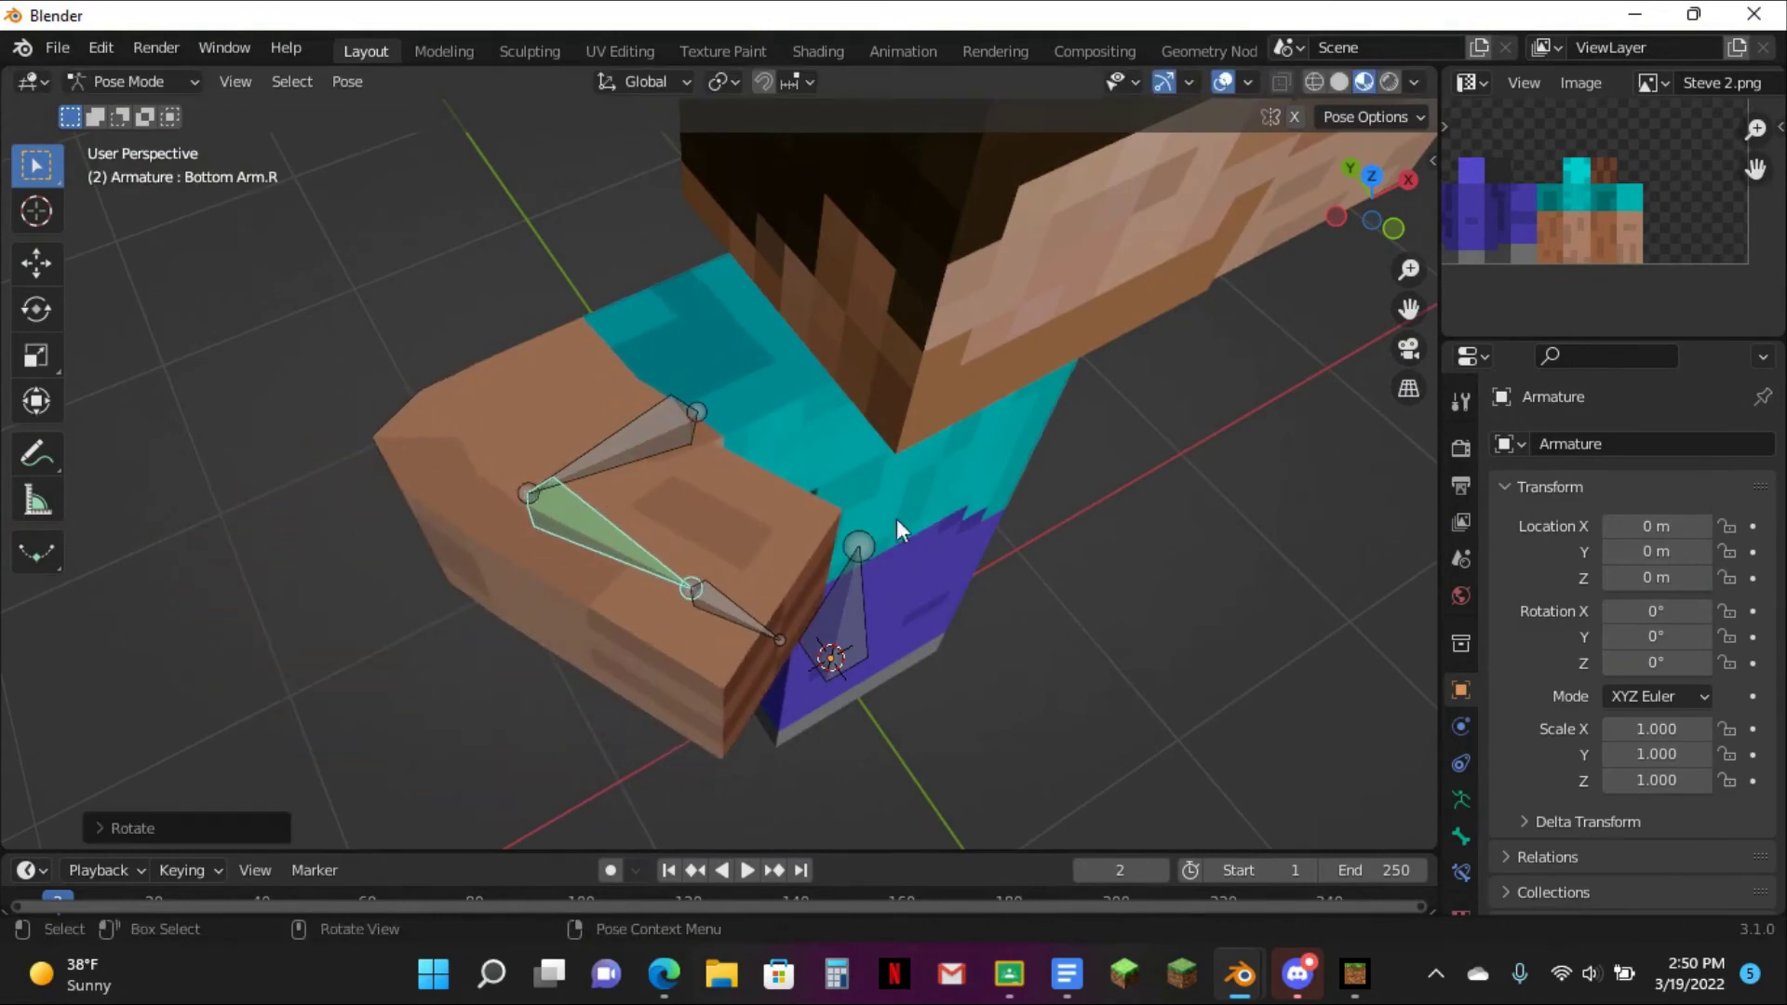
pyautogui.click(1372, 175)
pyautogui.scroll(2, 791, 279)
pyautogui.hotkey('ctrl', 'z')
pyautogui.press('r')
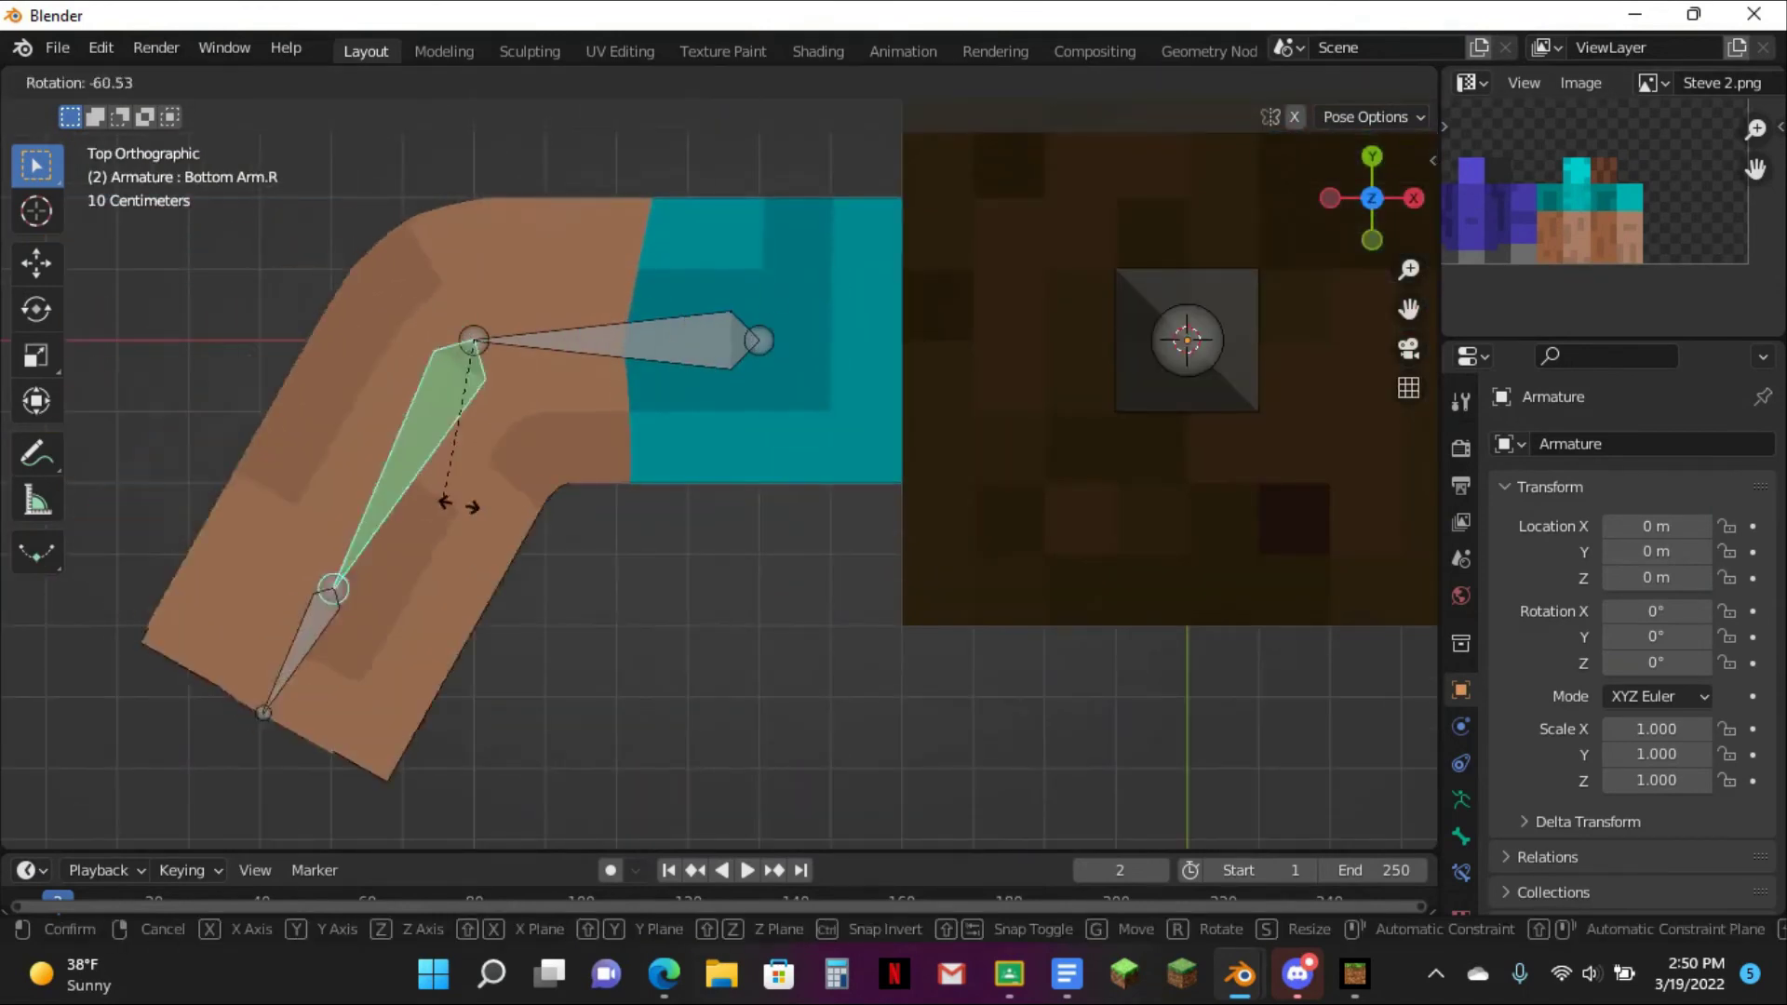
pyautogui.rightClick(539, 525)
pyautogui.hotkey('ctrl', 'Tab')
# - Set the arm's Subdivision modifier to 3 levels for both viewport and render
pyautogui.click(540, 446)
pyautogui.click(1461, 727)
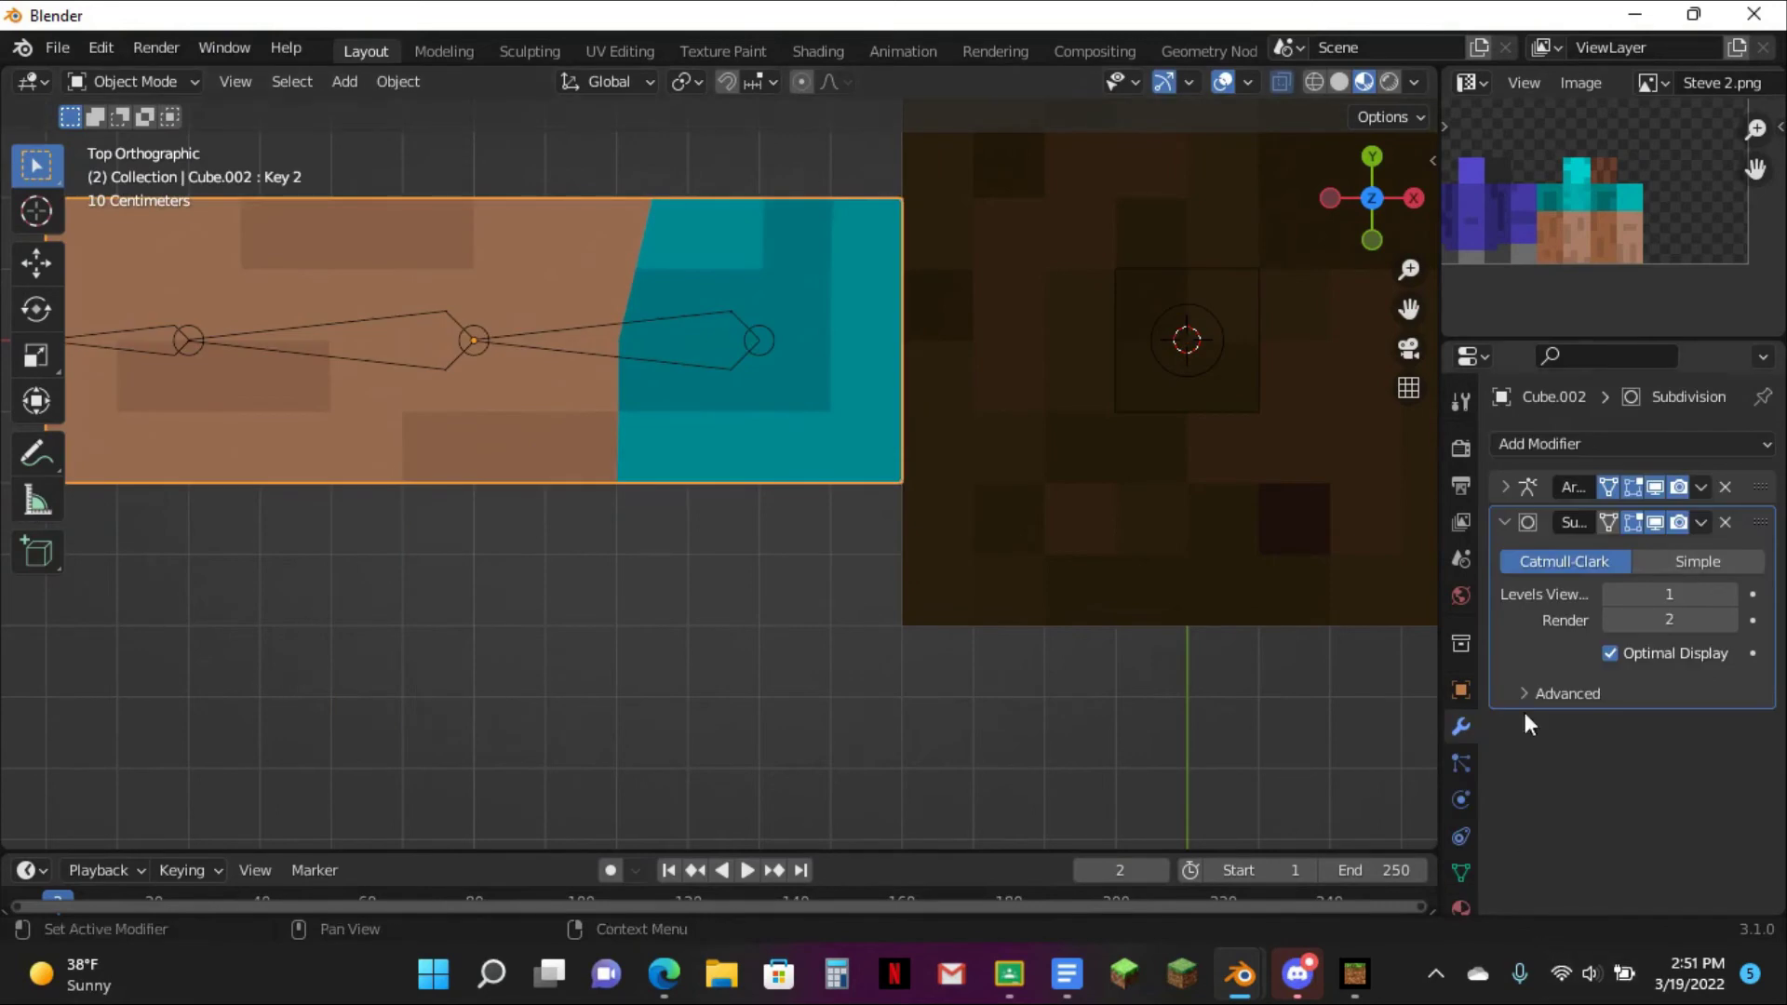
pyautogui.click(1728, 596)
pyautogui.click(1729, 596)
pyautogui.click(1729, 620)
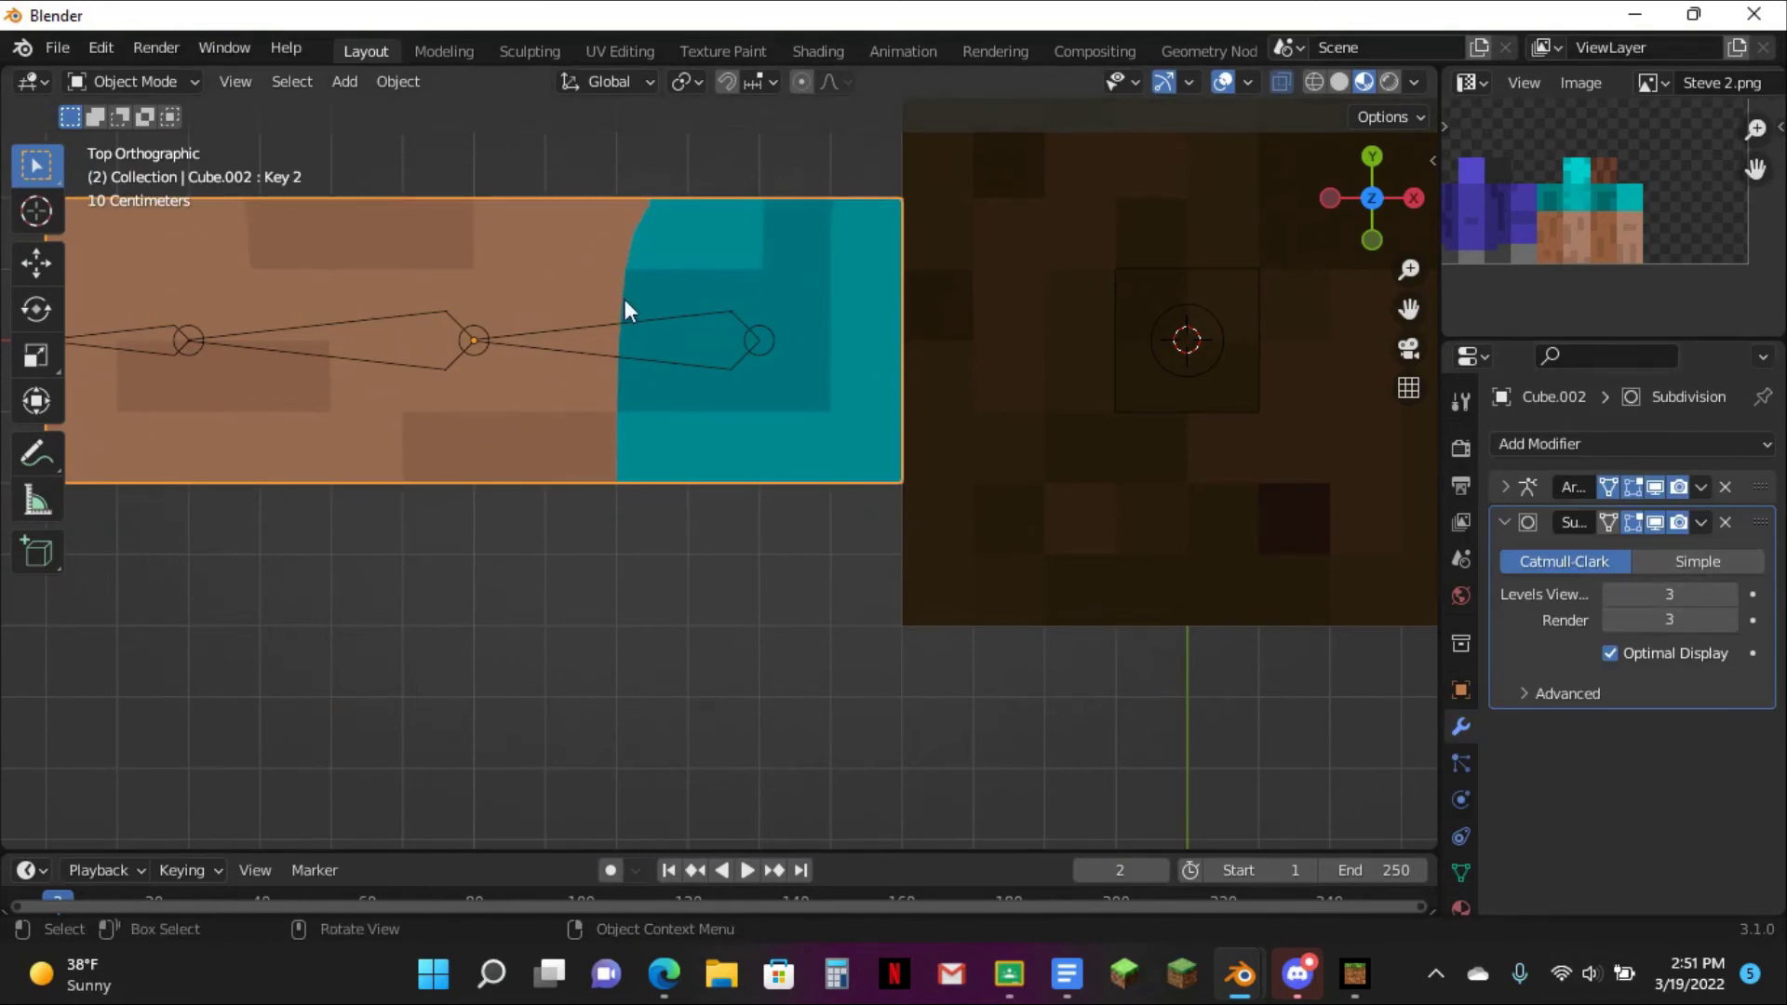
# - Crease the arm's vertical edge at the sleeve border fully in Edit Mode, and return to Object Mode
pyautogui.press('Tab')
pyautogui.moveTo(619, 293); pyautogui.dragTo(844, 367, button='middle')
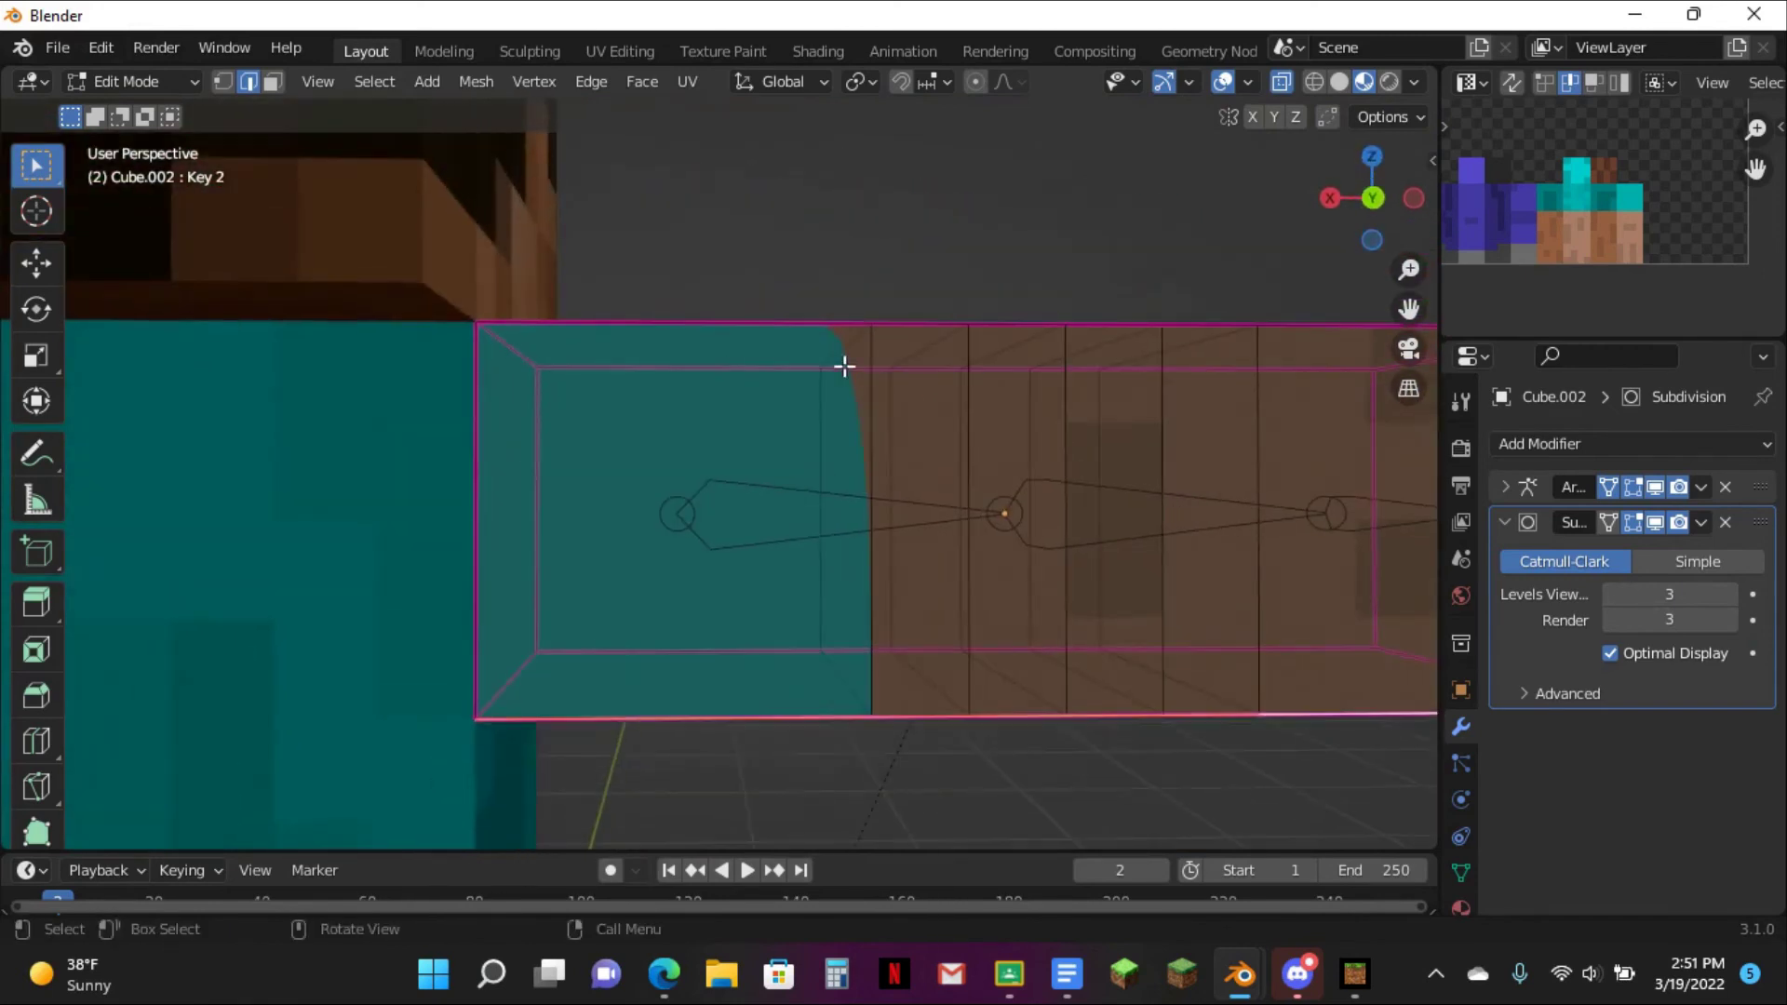
pyautogui.click(884, 422)
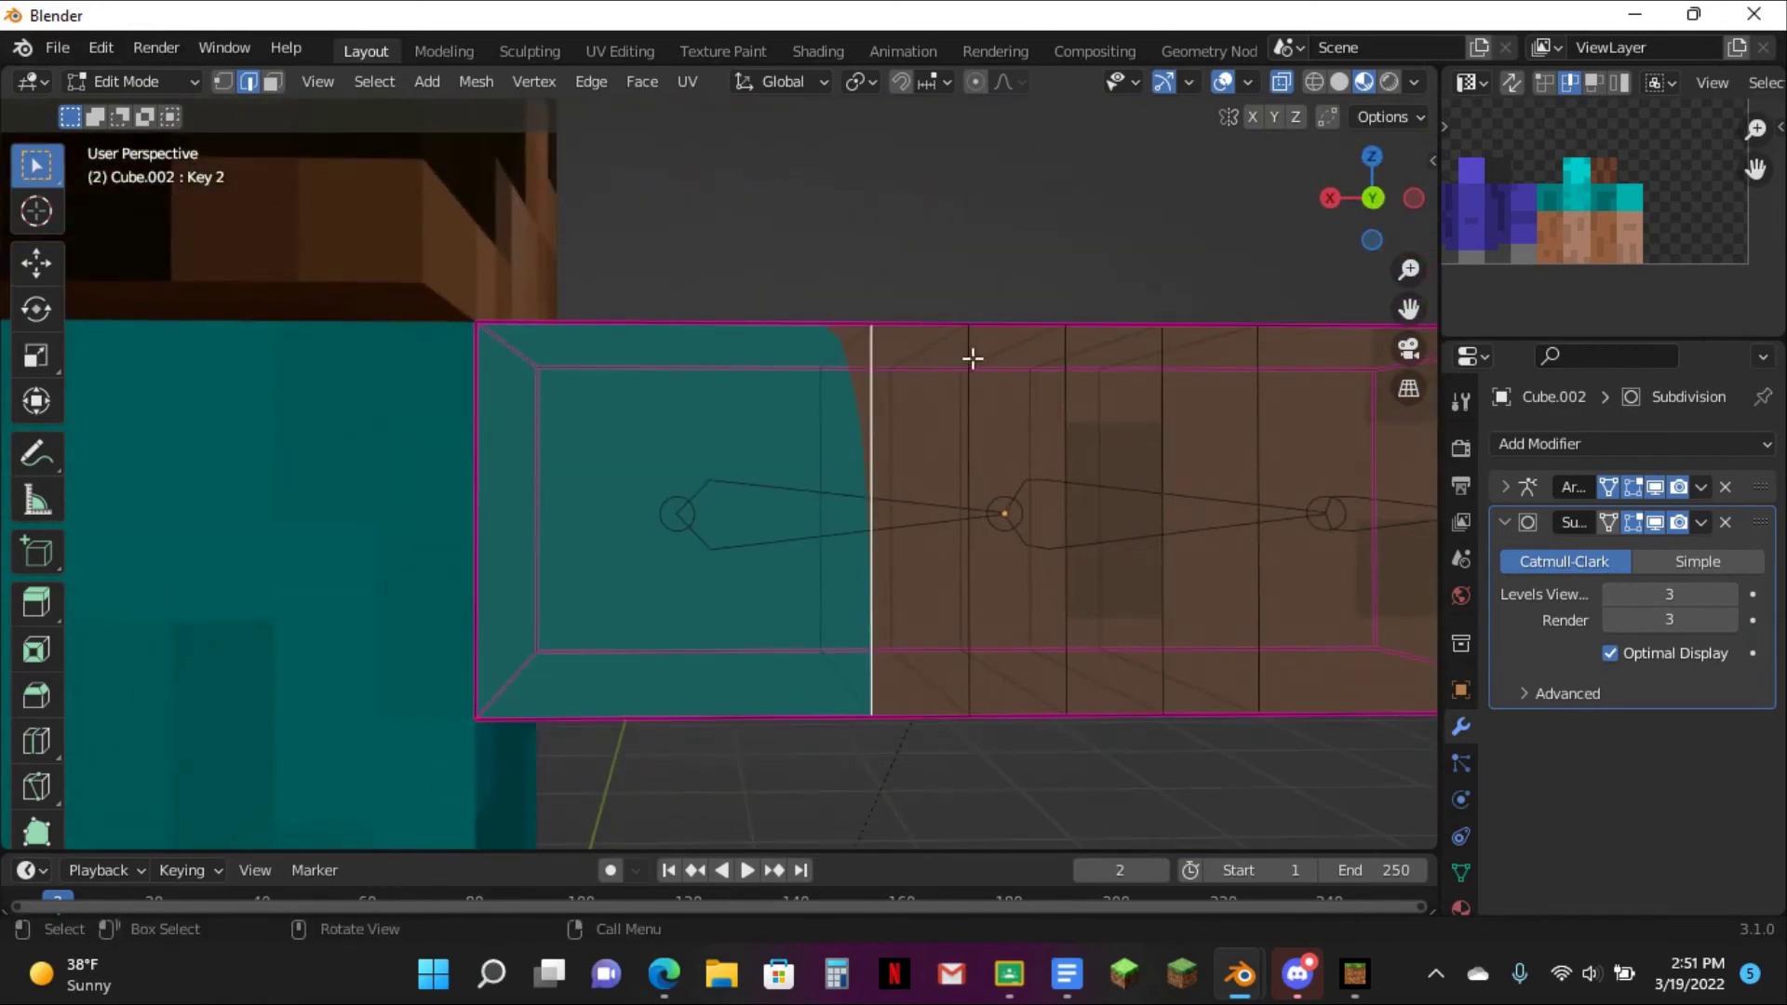
pyautogui.click(1432, 158)
pyautogui.moveTo(1323, 472); pyautogui.dragTo(1424, 472)
pyautogui.moveTo(696, 362); pyautogui.dragTo(619, 468, button='middle')
pyautogui.click(802, 276)
pyautogui.moveTo(803, 276); pyautogui.dragTo(559, 345, button='middle')
pyautogui.press('Tab')
pyautogui.moveTo(913, 638); pyautogui.dragTo(723, 595, button='middle')
pyautogui.click(820, 523)
pyautogui.press('Tab')
pyautogui.press('Tab')
pyautogui.click(837, 473)
pyautogui.press('Tab')
pyautogui.press('Tab')
# - Rotate the Bottom Arm.R bone to roughly a right angle from top view to test the smoothed elbow
pyautogui.click(796, 640)
pyautogui.hotkey('ctrl', 'Tab')
pyautogui.click(797, 633)
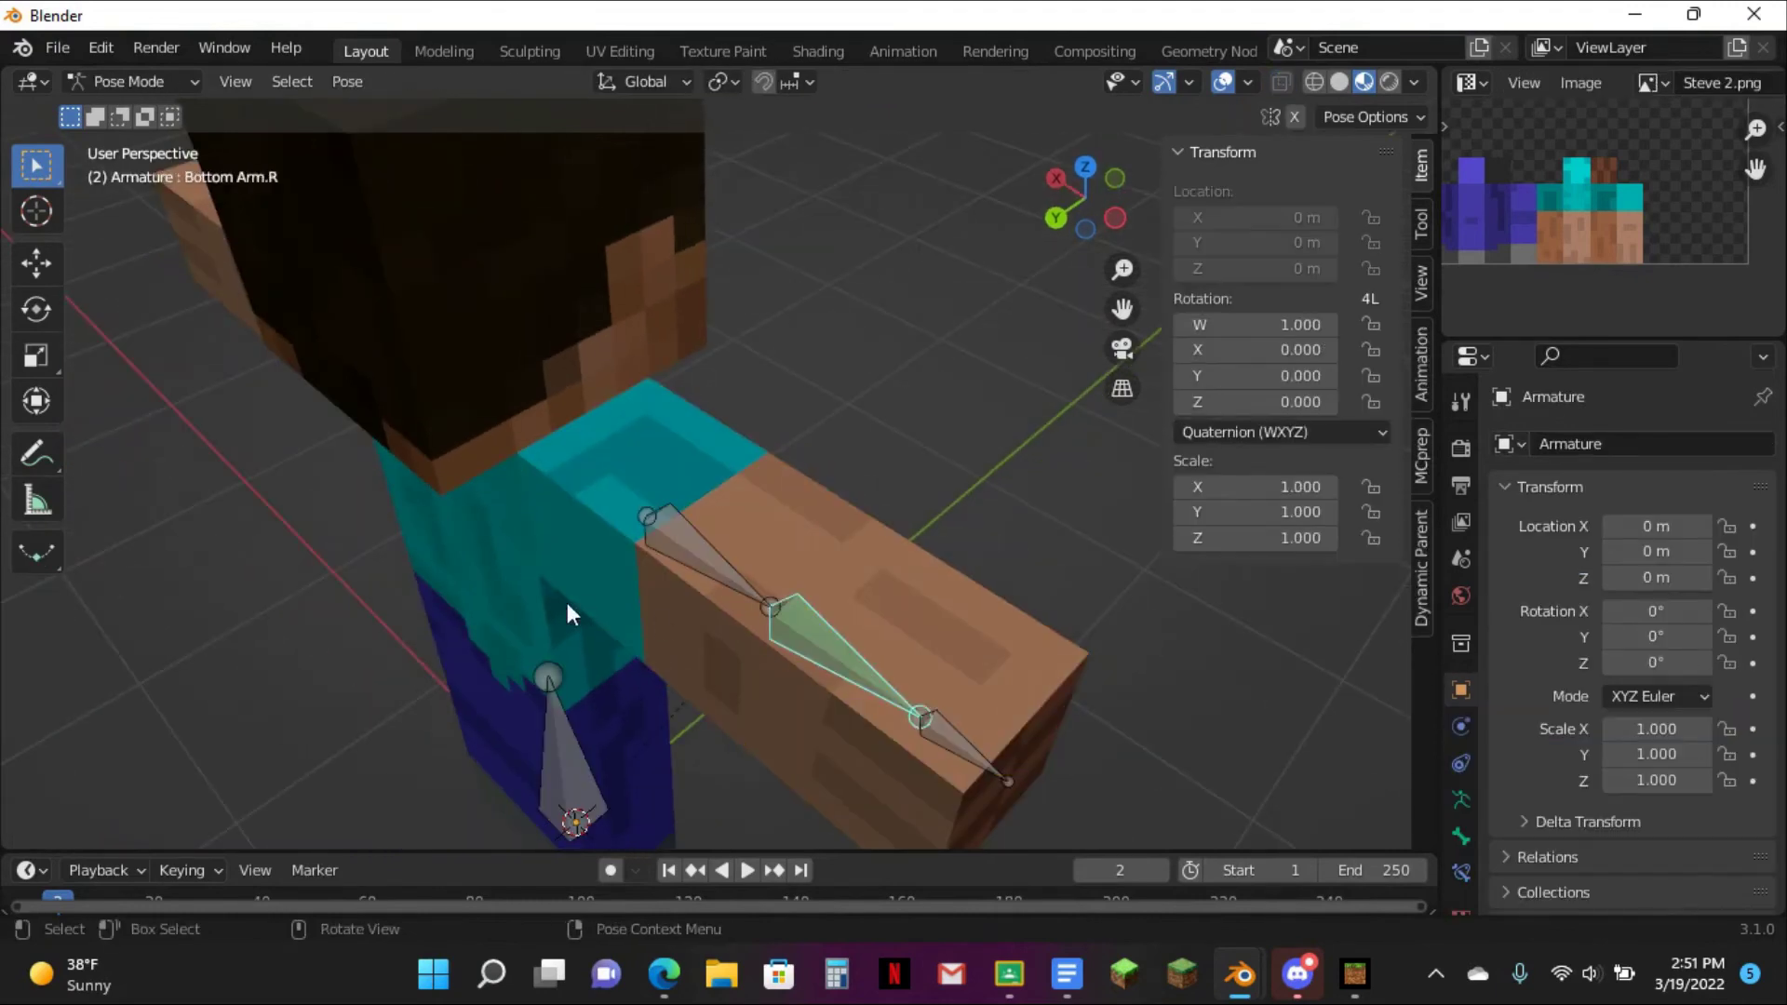
pyautogui.press('r')
pyautogui.click(969, 681)
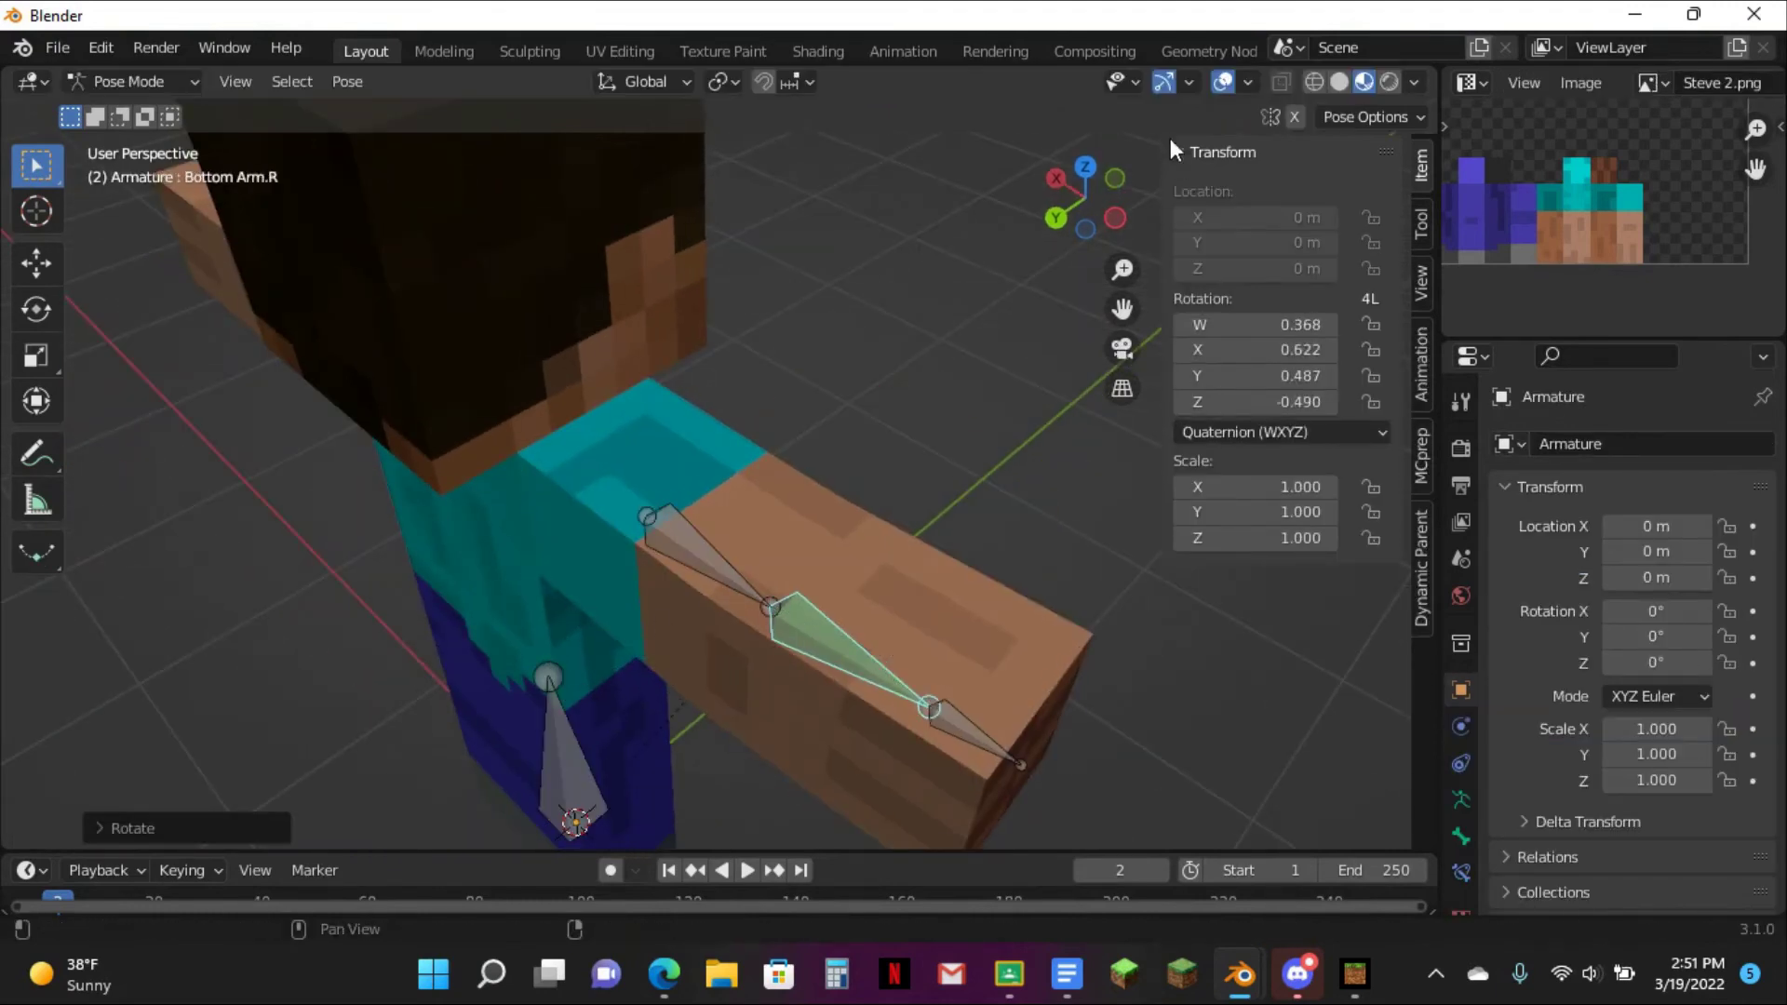
pyautogui.click(1082, 167)
pyautogui.scroll(3, 556, 343)
pyautogui.press('r')
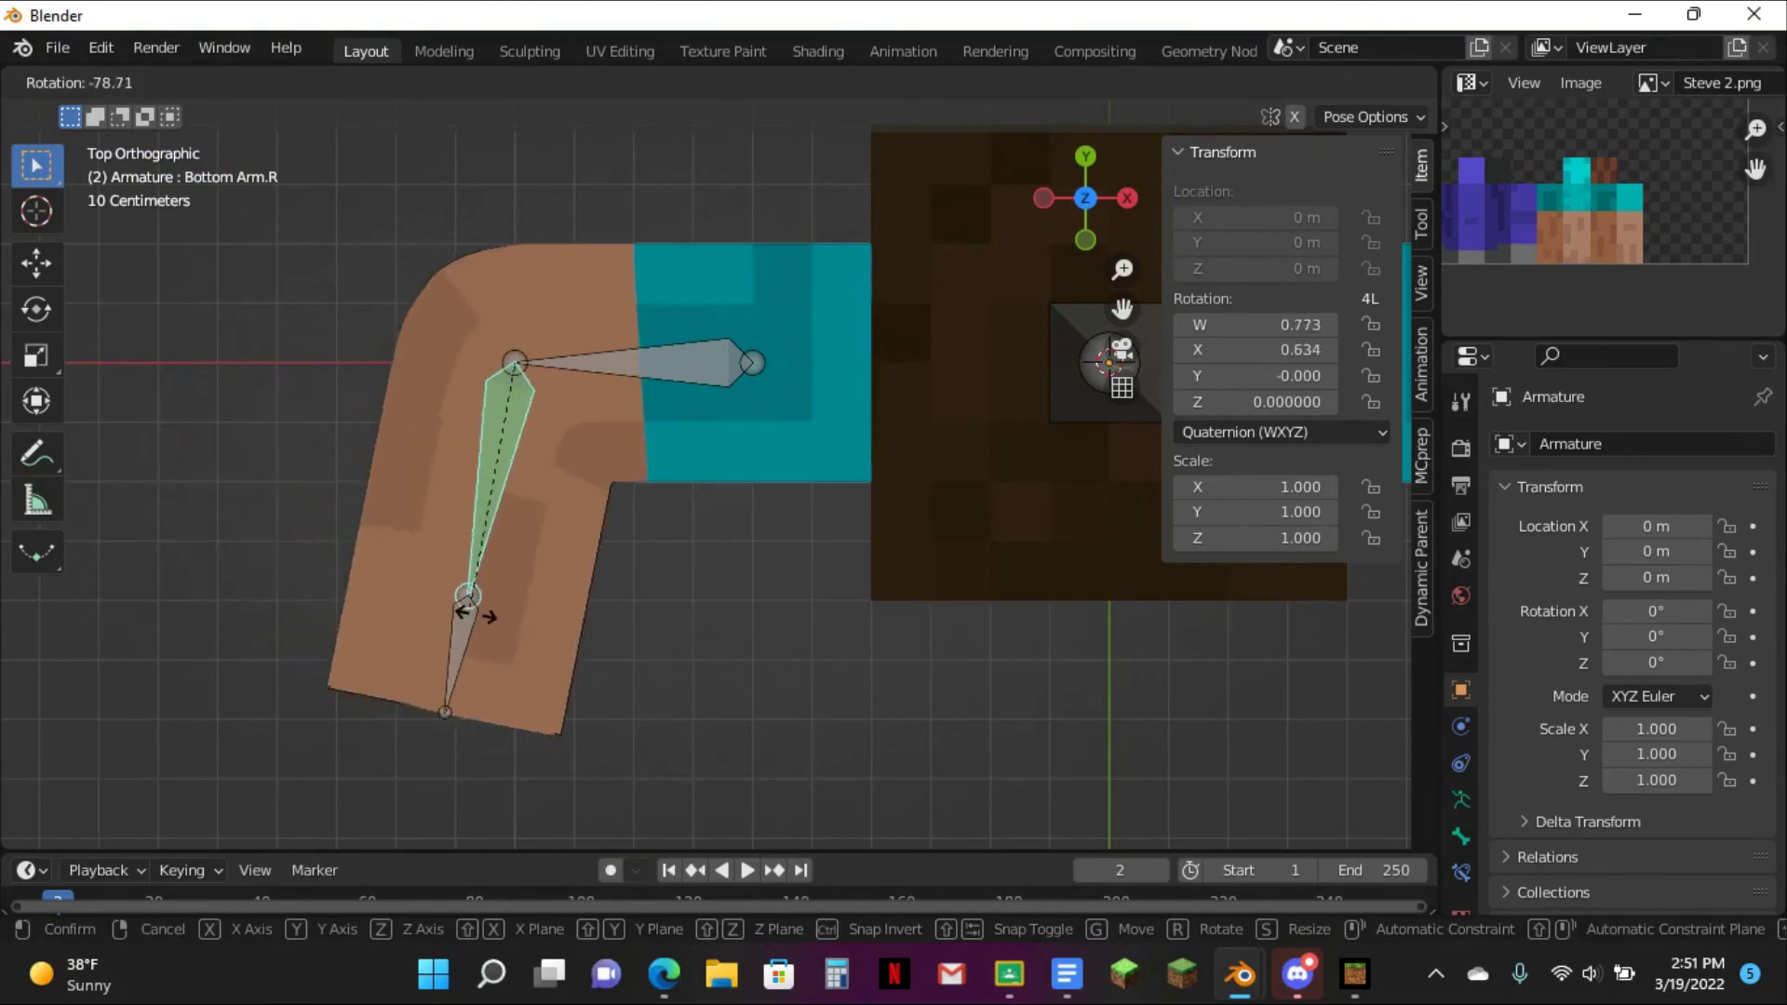
pyautogui.moveTo(522, 618); pyautogui.dragTo(801, 449, button='middle')
# - Examine the bent arm mesh in Edit Mode from behind the elbow, and return to Object Mode
pyautogui.hotkey('ctrl', 'Tab')
pyautogui.click(799, 383)
pyautogui.press('Tab')
pyautogui.moveTo(799, 379); pyautogui.dragTo(878, 599, button='middle')
pyautogui.click(912, 508)
pyautogui.press('Tab')
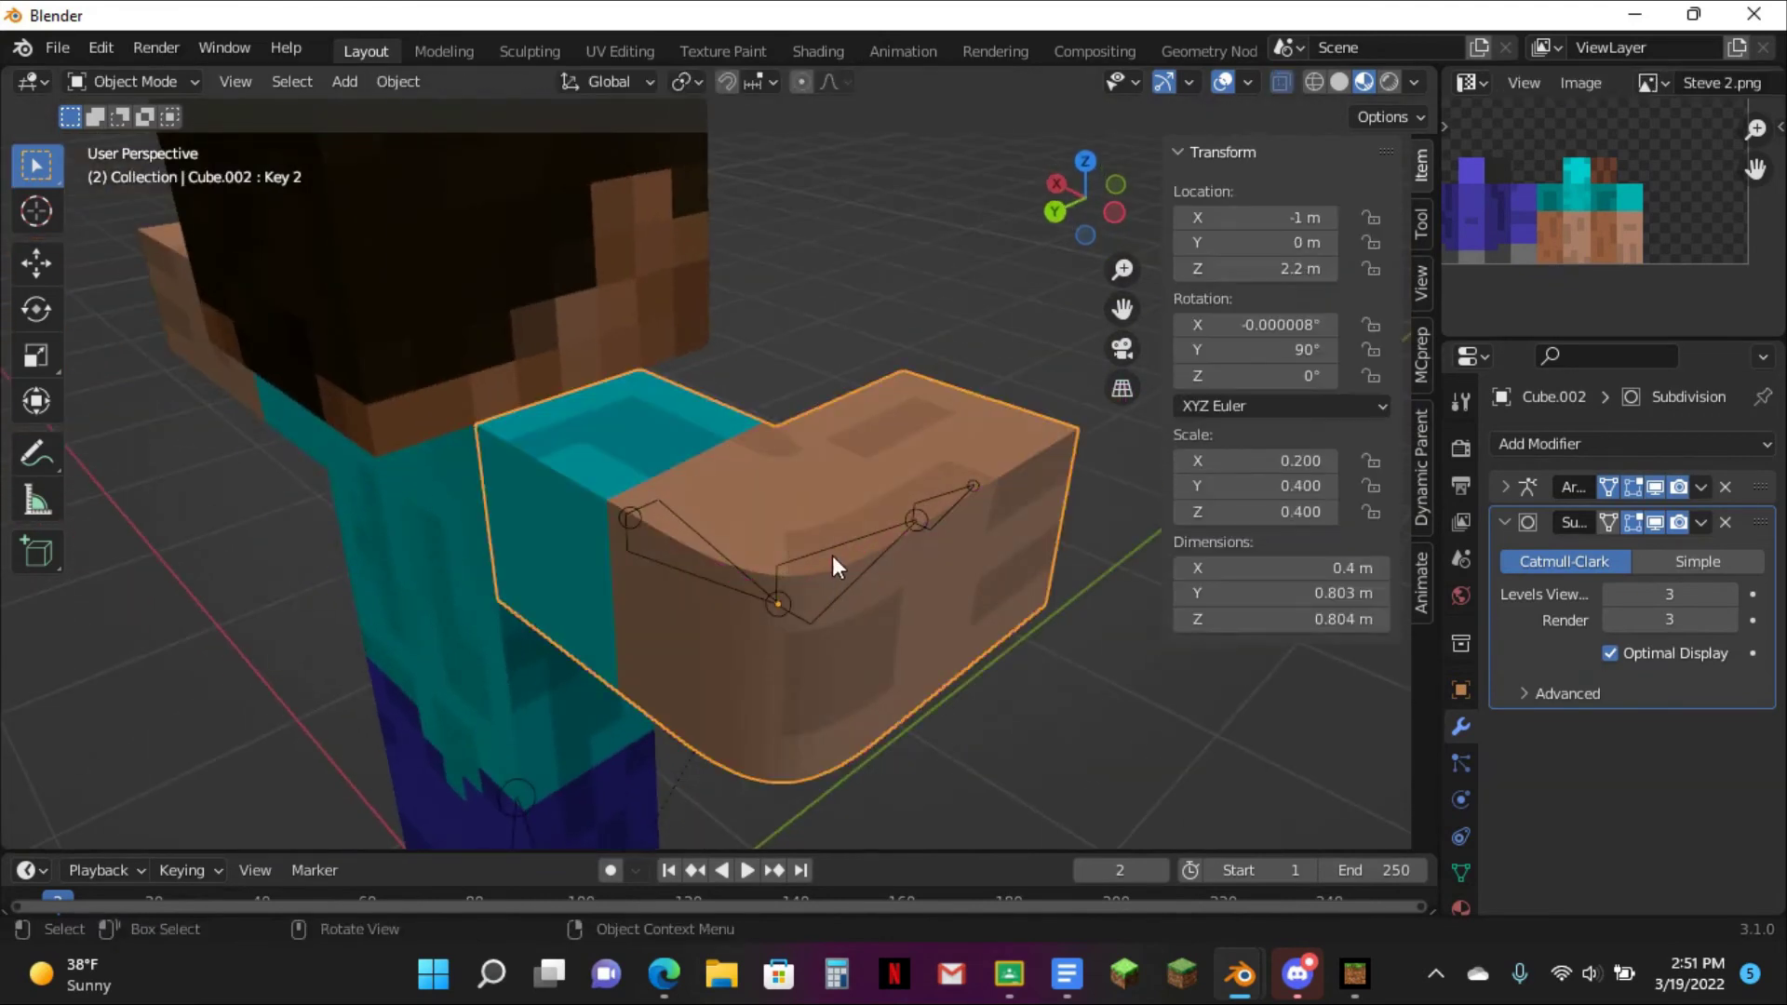
# - Clear the Bottom Arm.R bone's rotation in Pose Mode and reselect the arm mesh in Object Mode
pyautogui.click(819, 555)
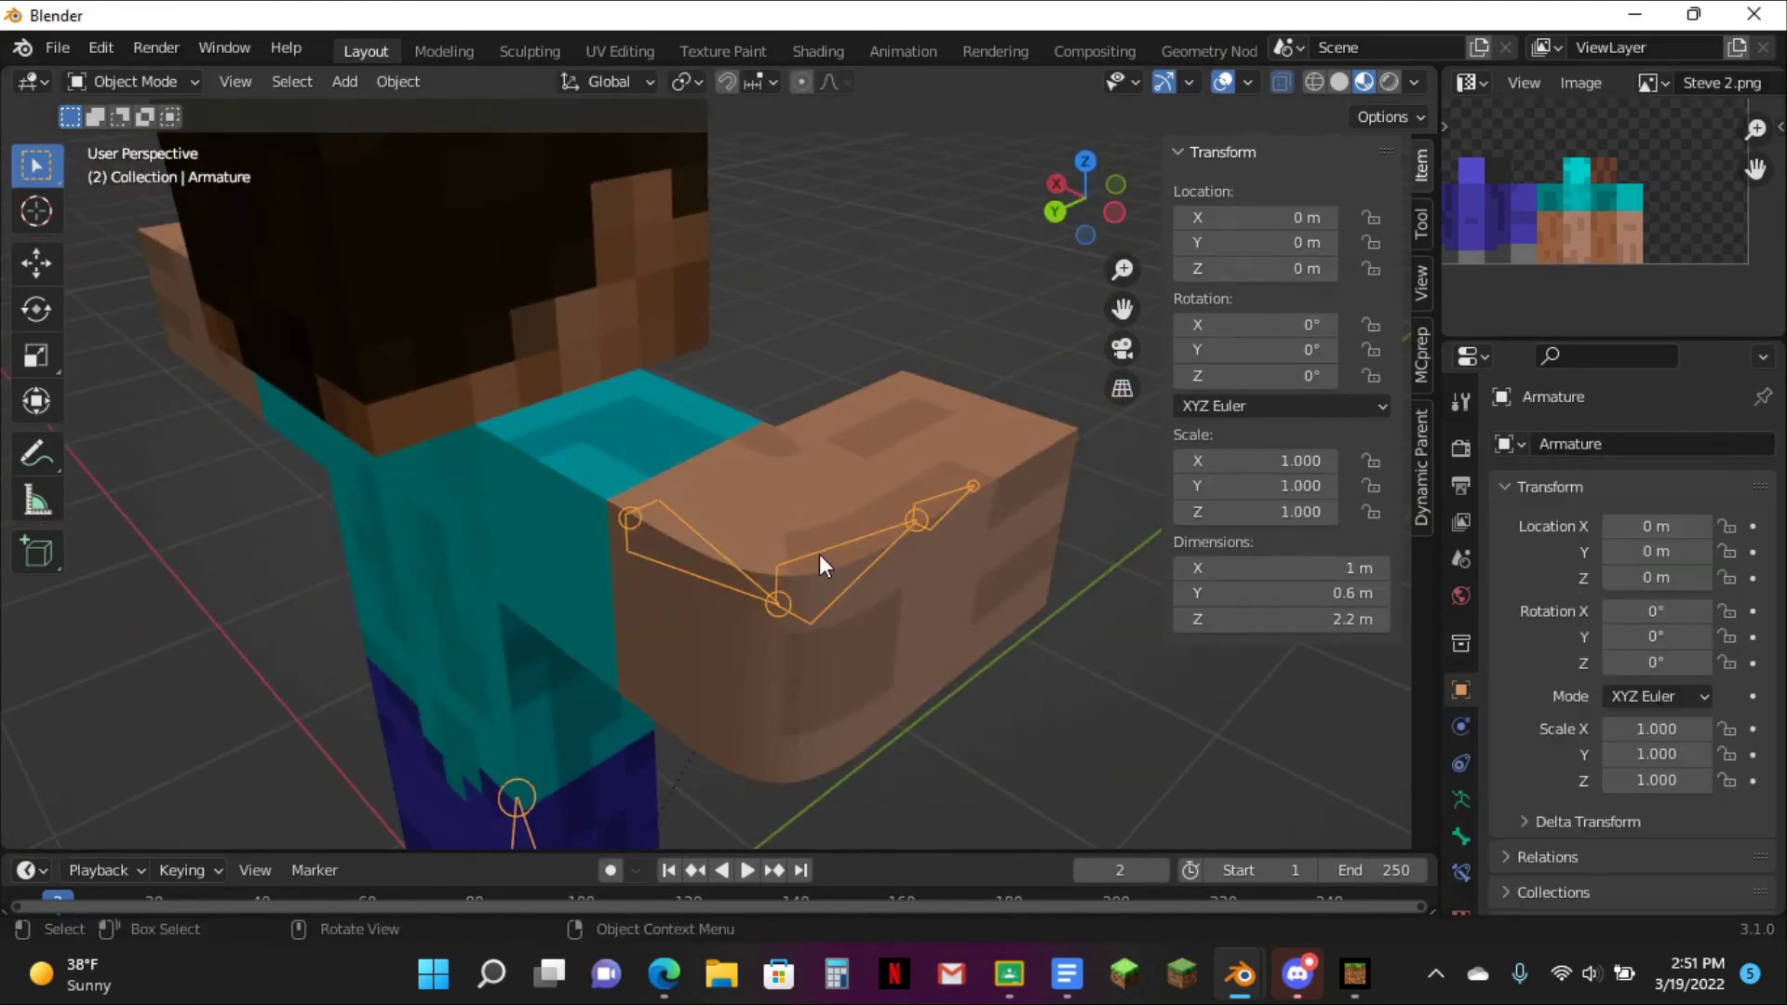
pyautogui.hotkey('ctrl', 'Tab')
pyautogui.hotkey('alt', 'r')
pyautogui.hotkey('ctrl', 'Tab')
pyautogui.moveTo(712, 542); pyautogui.dragTo(850, 554, button='middle')
pyautogui.click(882, 395)
pyautogui.press('Tab')
pyautogui.press('Tab')
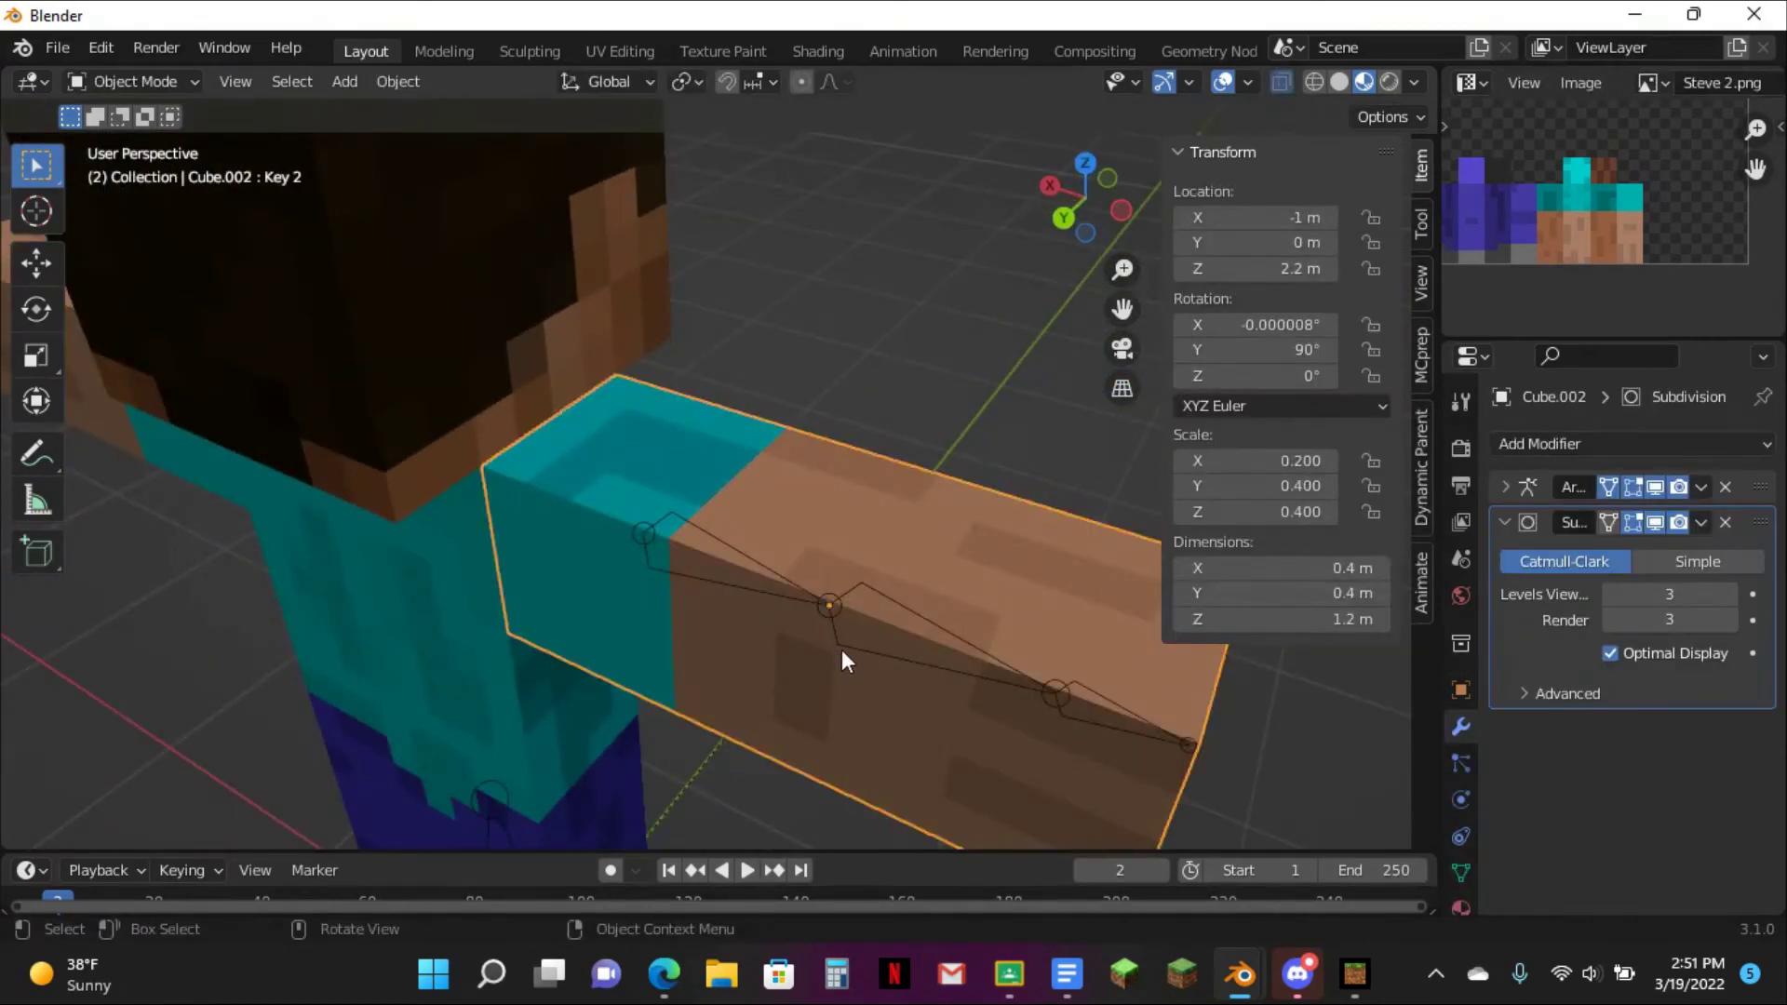
# - Rotate the Bottom Arm.R bone by exactly -90° from top view in Pose Mode
pyautogui.click(842, 650)
pyautogui.hotkey('ctrl', 'Tab')
pyautogui.click(1078, 175)
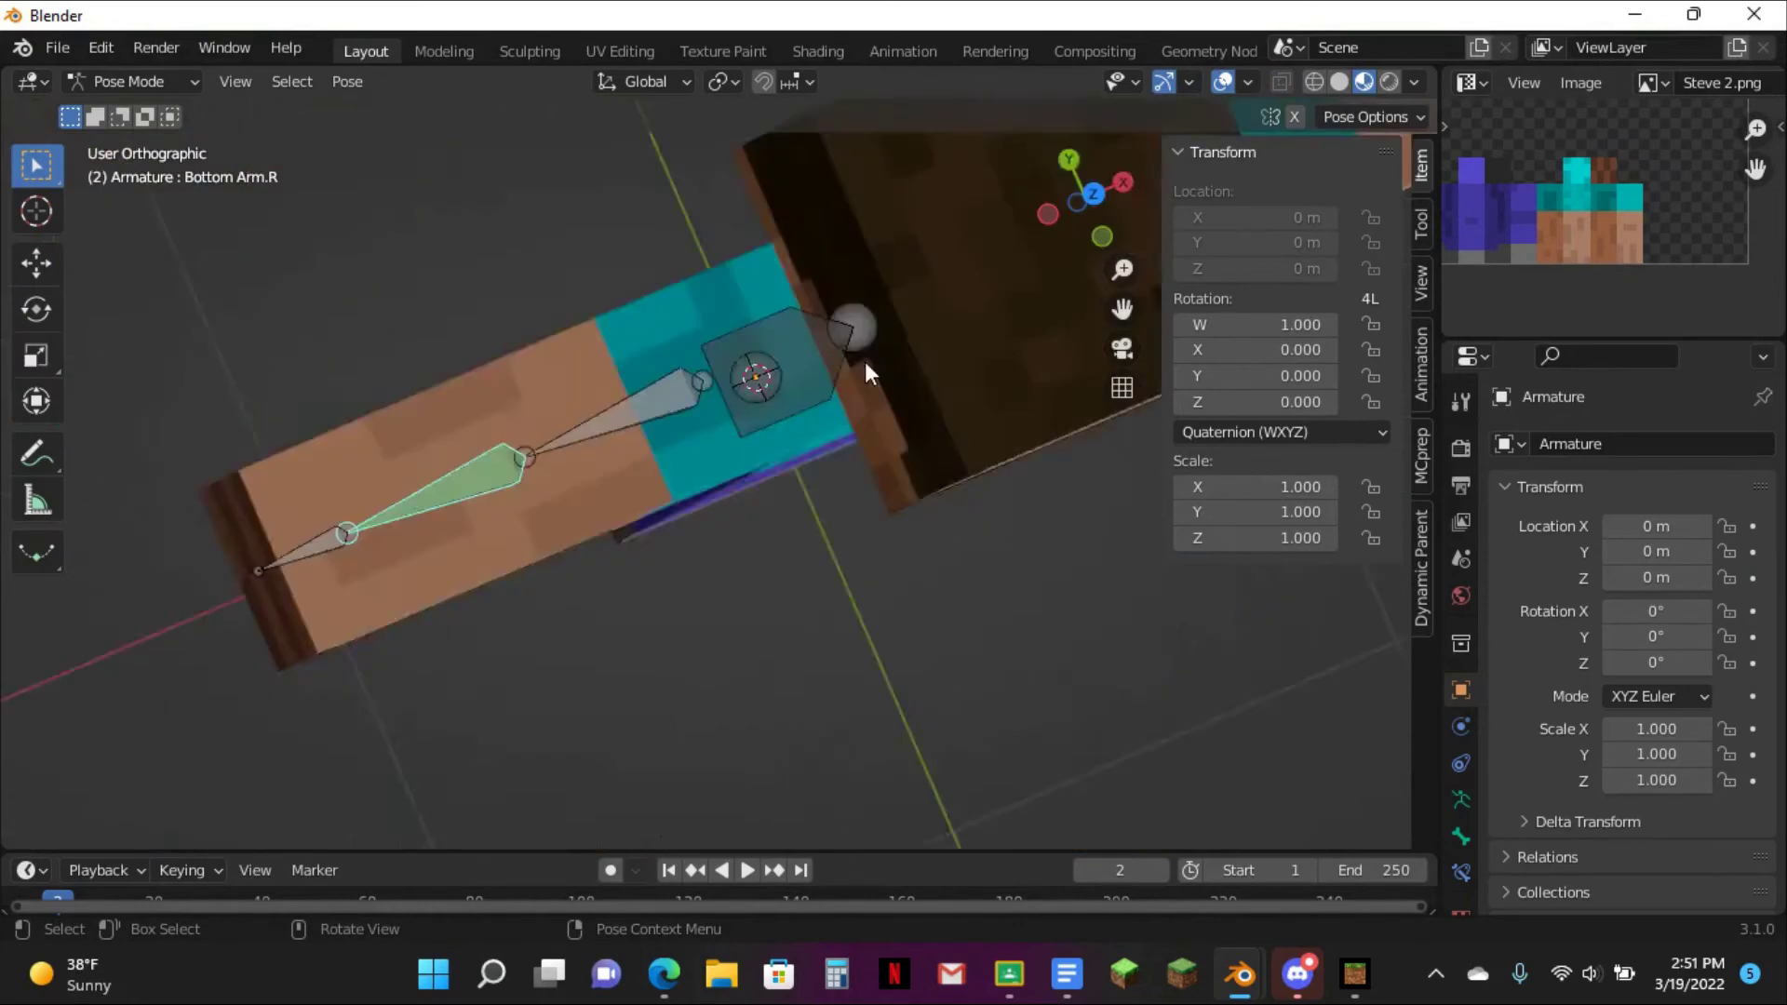
pyautogui.press('r')
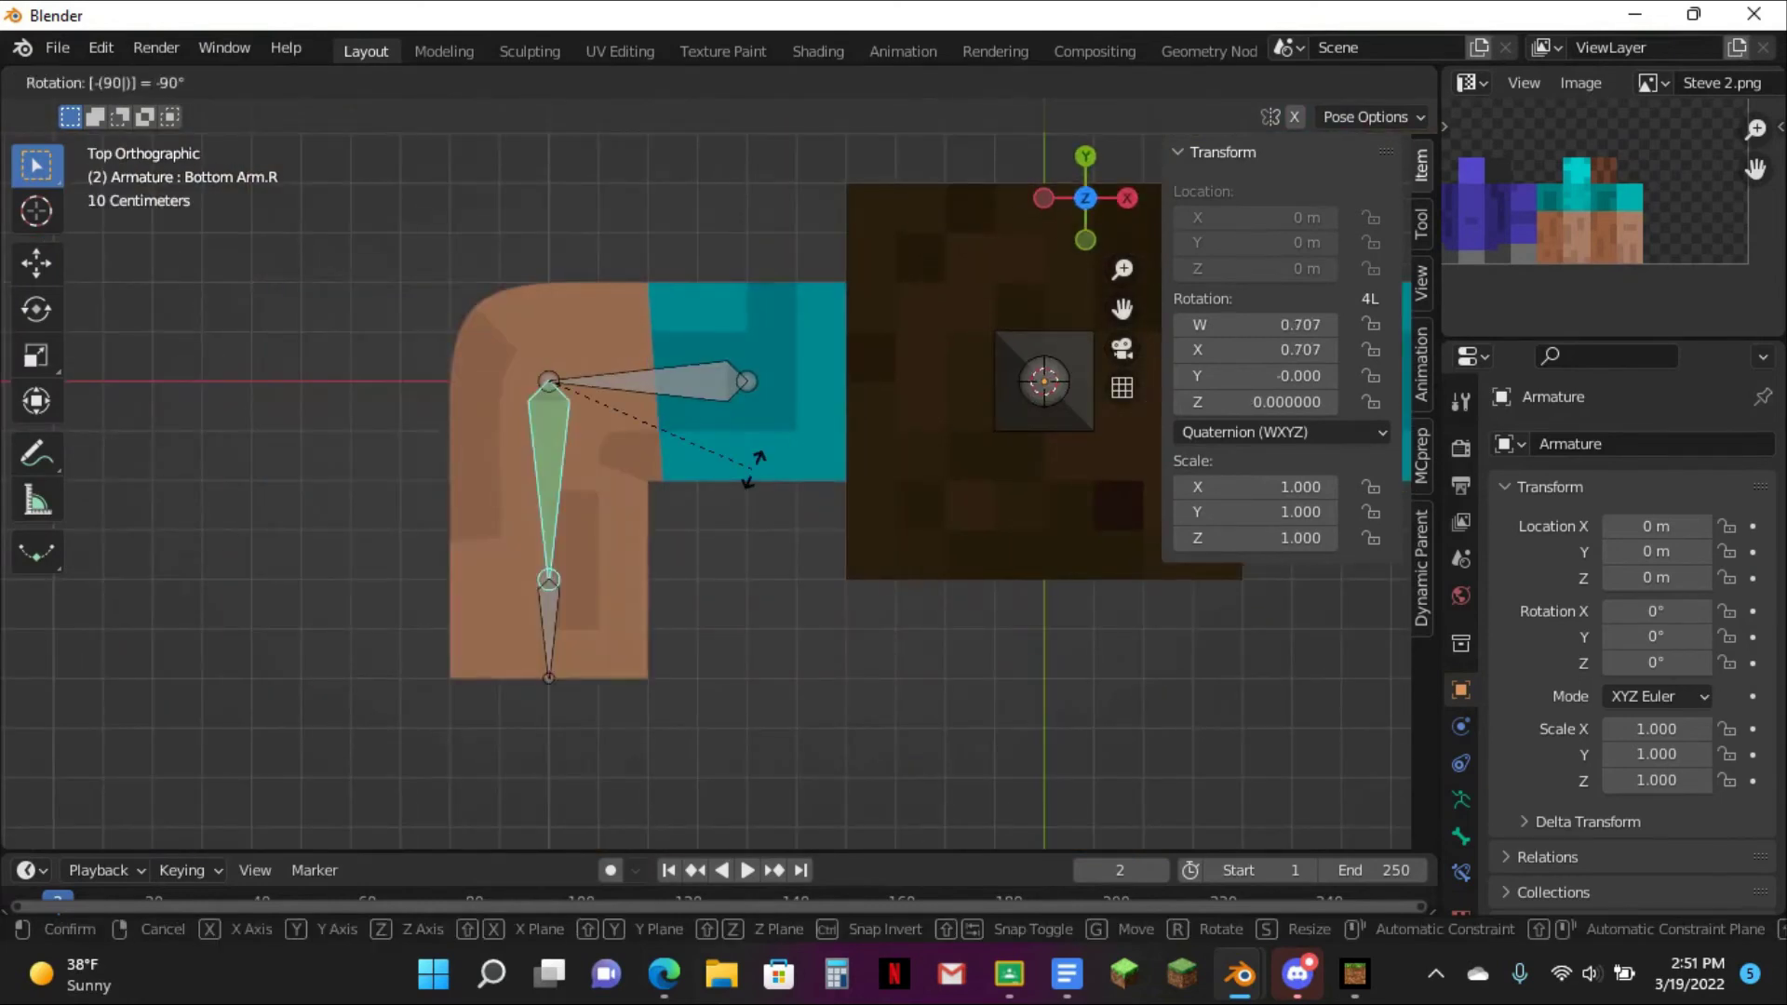
pyautogui.press('Return')
# - Adjust the crease of the bent elbow's outer corner edge in the arm mesh's Edit Mode
pyautogui.moveTo(753, 469); pyautogui.dragTo(594, 253, button='middle')
pyautogui.hotkey('ctrl', 'Tab')
pyautogui.click(627, 380)
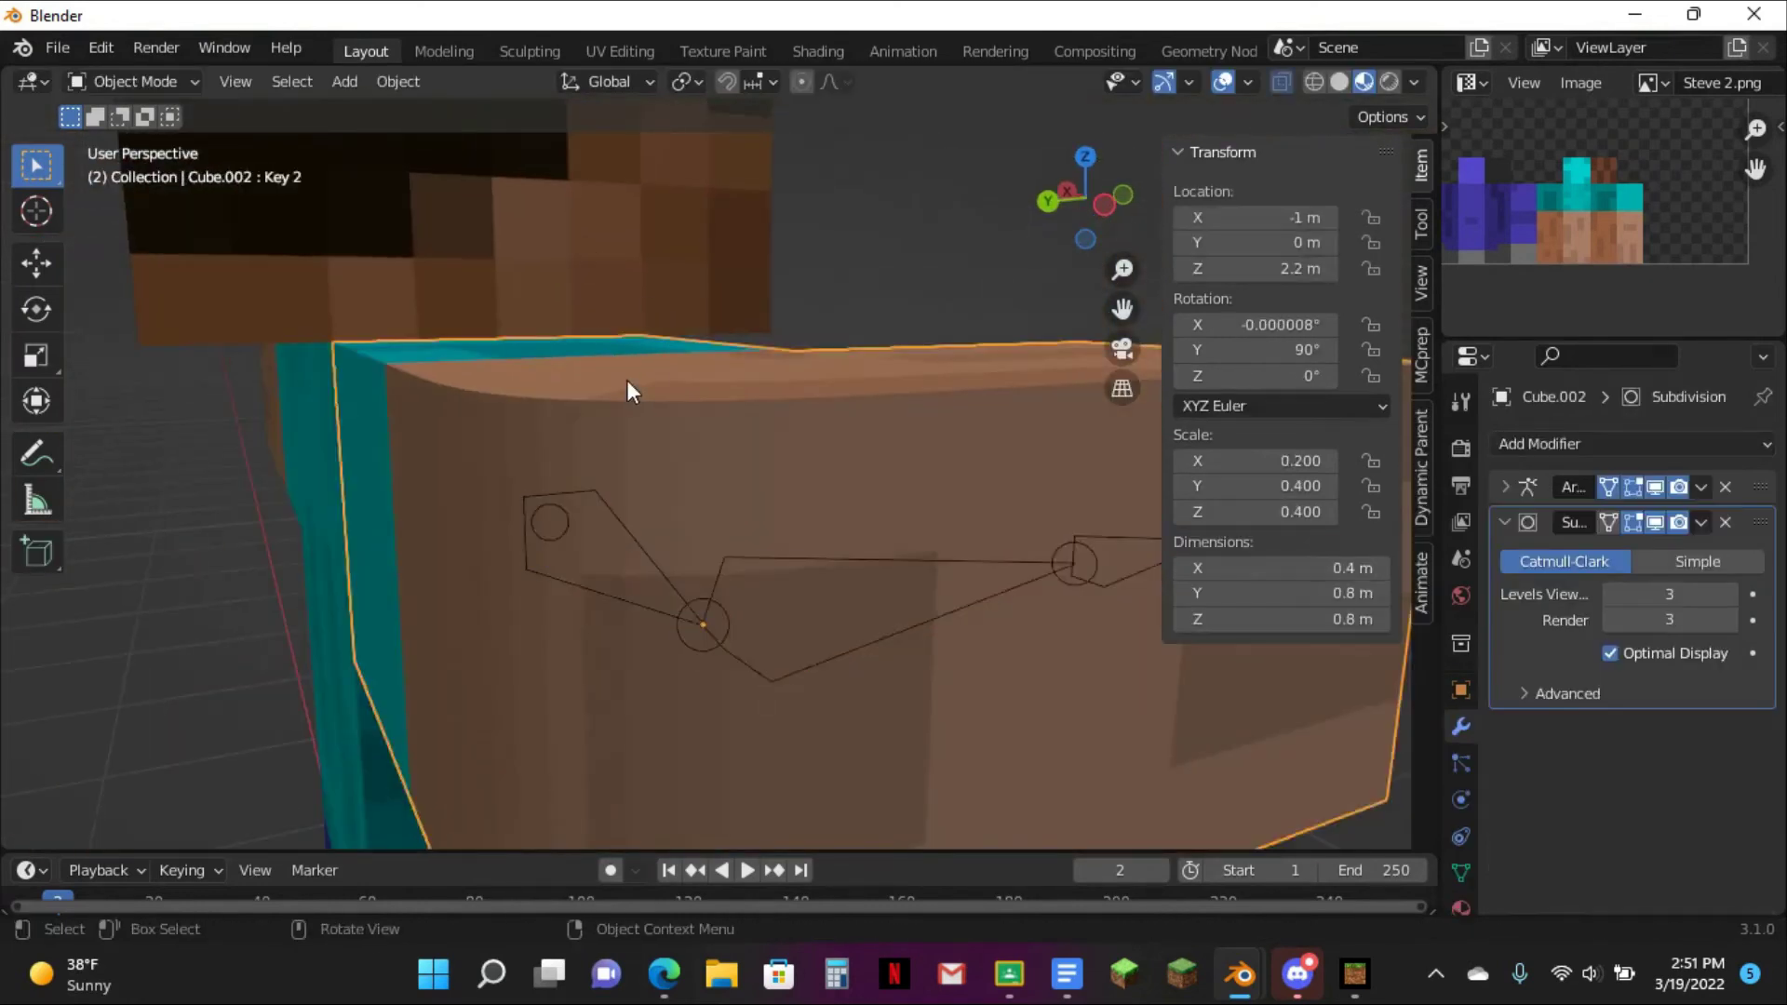
pyautogui.scroll(-3, 989, 488)
pyautogui.press('Tab')
pyautogui.press('Tab')
pyautogui.moveTo(659, 396); pyautogui.dragTo(627, 596, button='middle')
pyautogui.press('Tab')
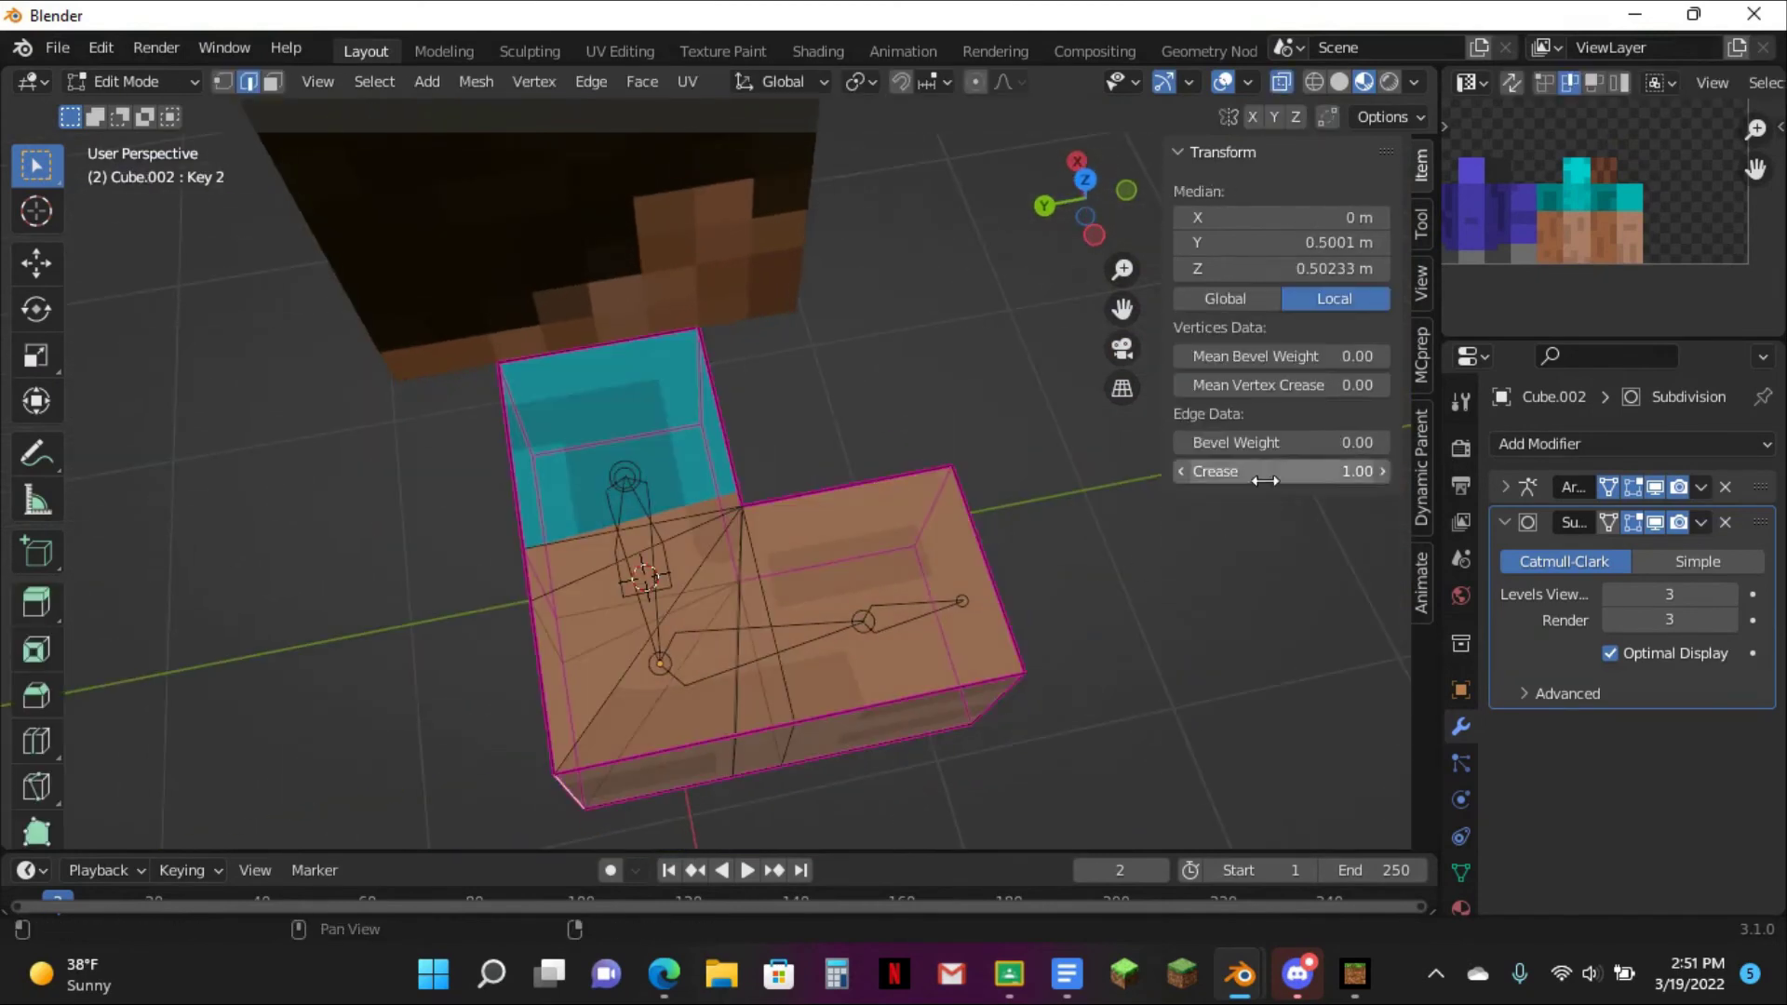
pyautogui.moveTo(1264, 481); pyautogui.dragTo(1014, 463)
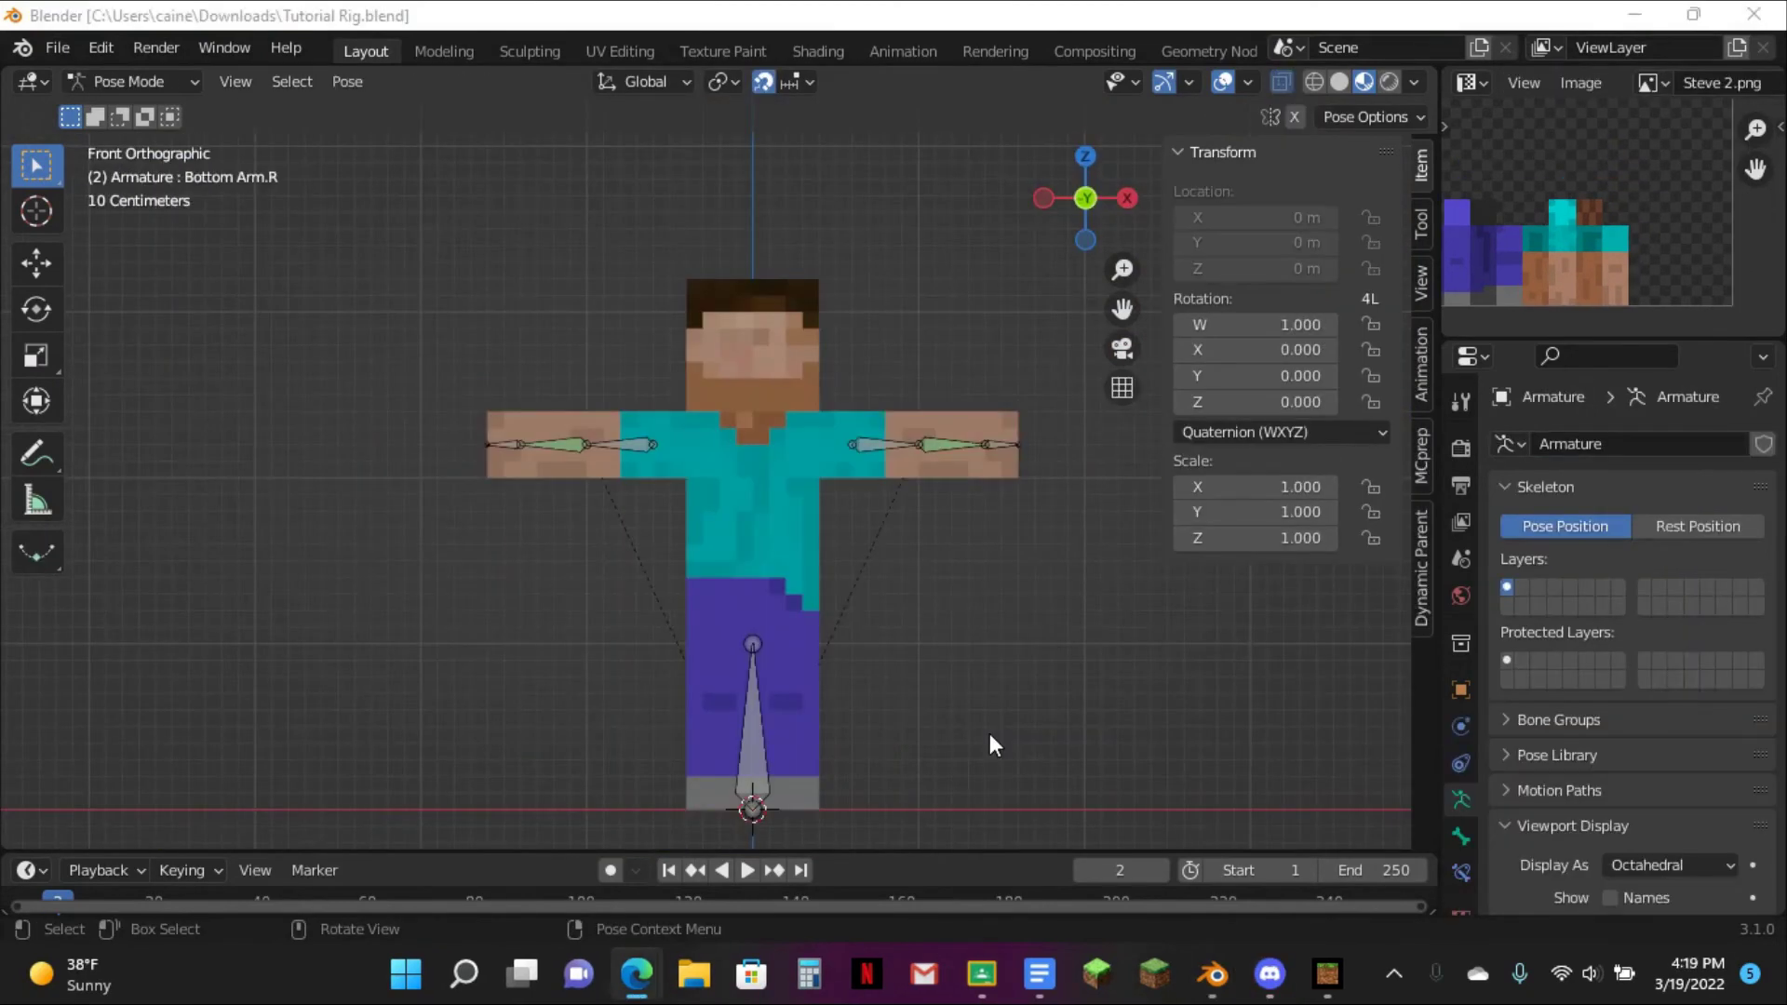
# - Test the right elbow by rotating the Bottom Arm.R bone about -110°, clear the rotation, and undo a second trial rotation
pyautogui.scroll(5, 970, 725)
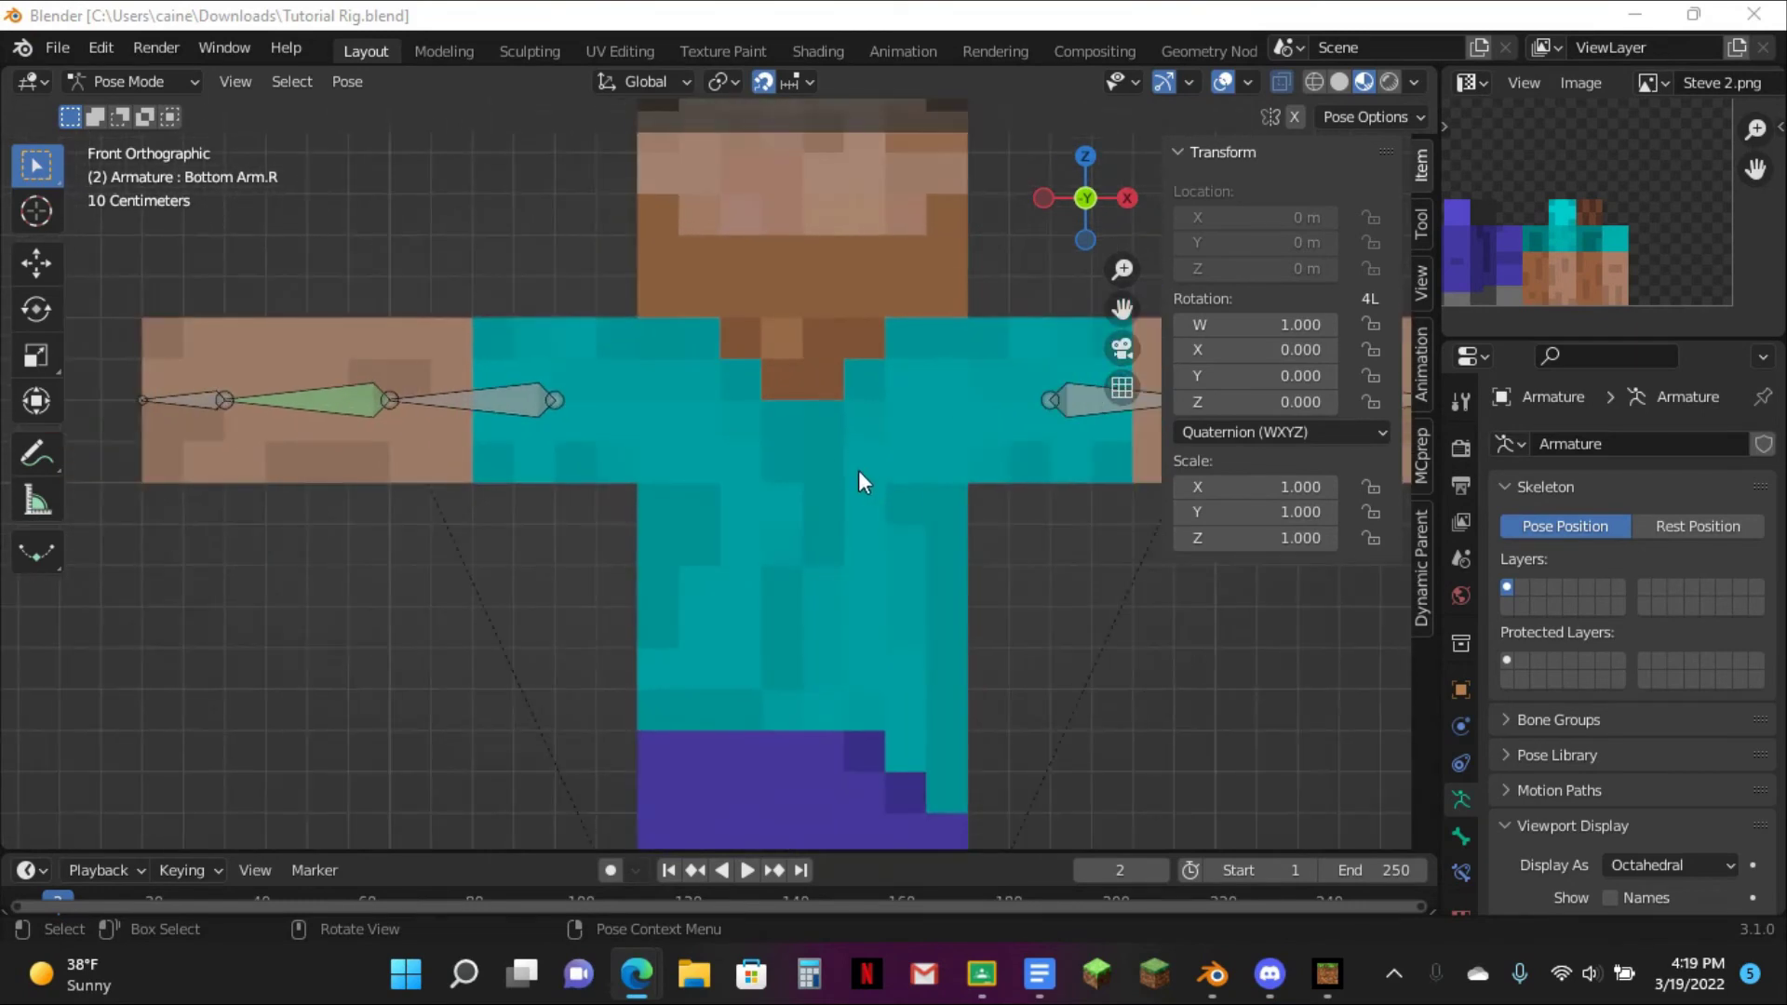
pyautogui.moveTo(579, 399); pyautogui.dragTo(464, 622, button='middle')
pyautogui.click(463, 633)
pyautogui.press('r')
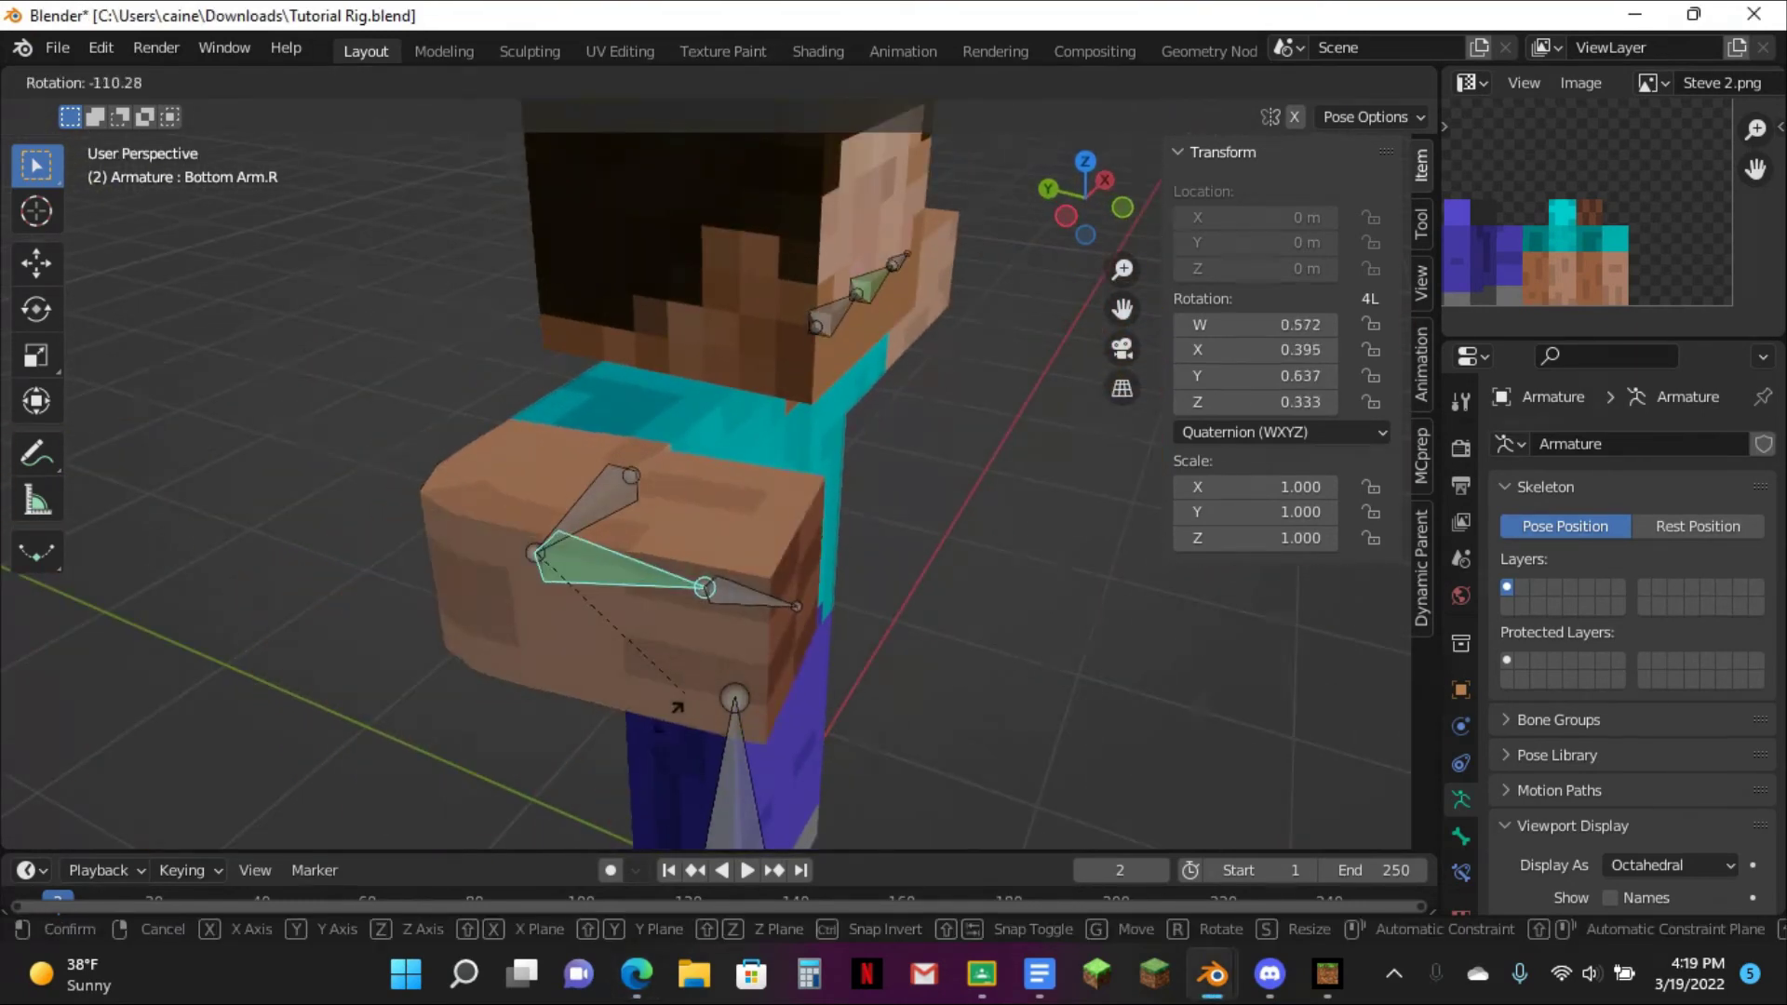
pyautogui.click(684, 721)
pyautogui.hotkey('alt', 'r')
pyautogui.moveTo(929, 618); pyautogui.dragTo(954, 498, button='middle')
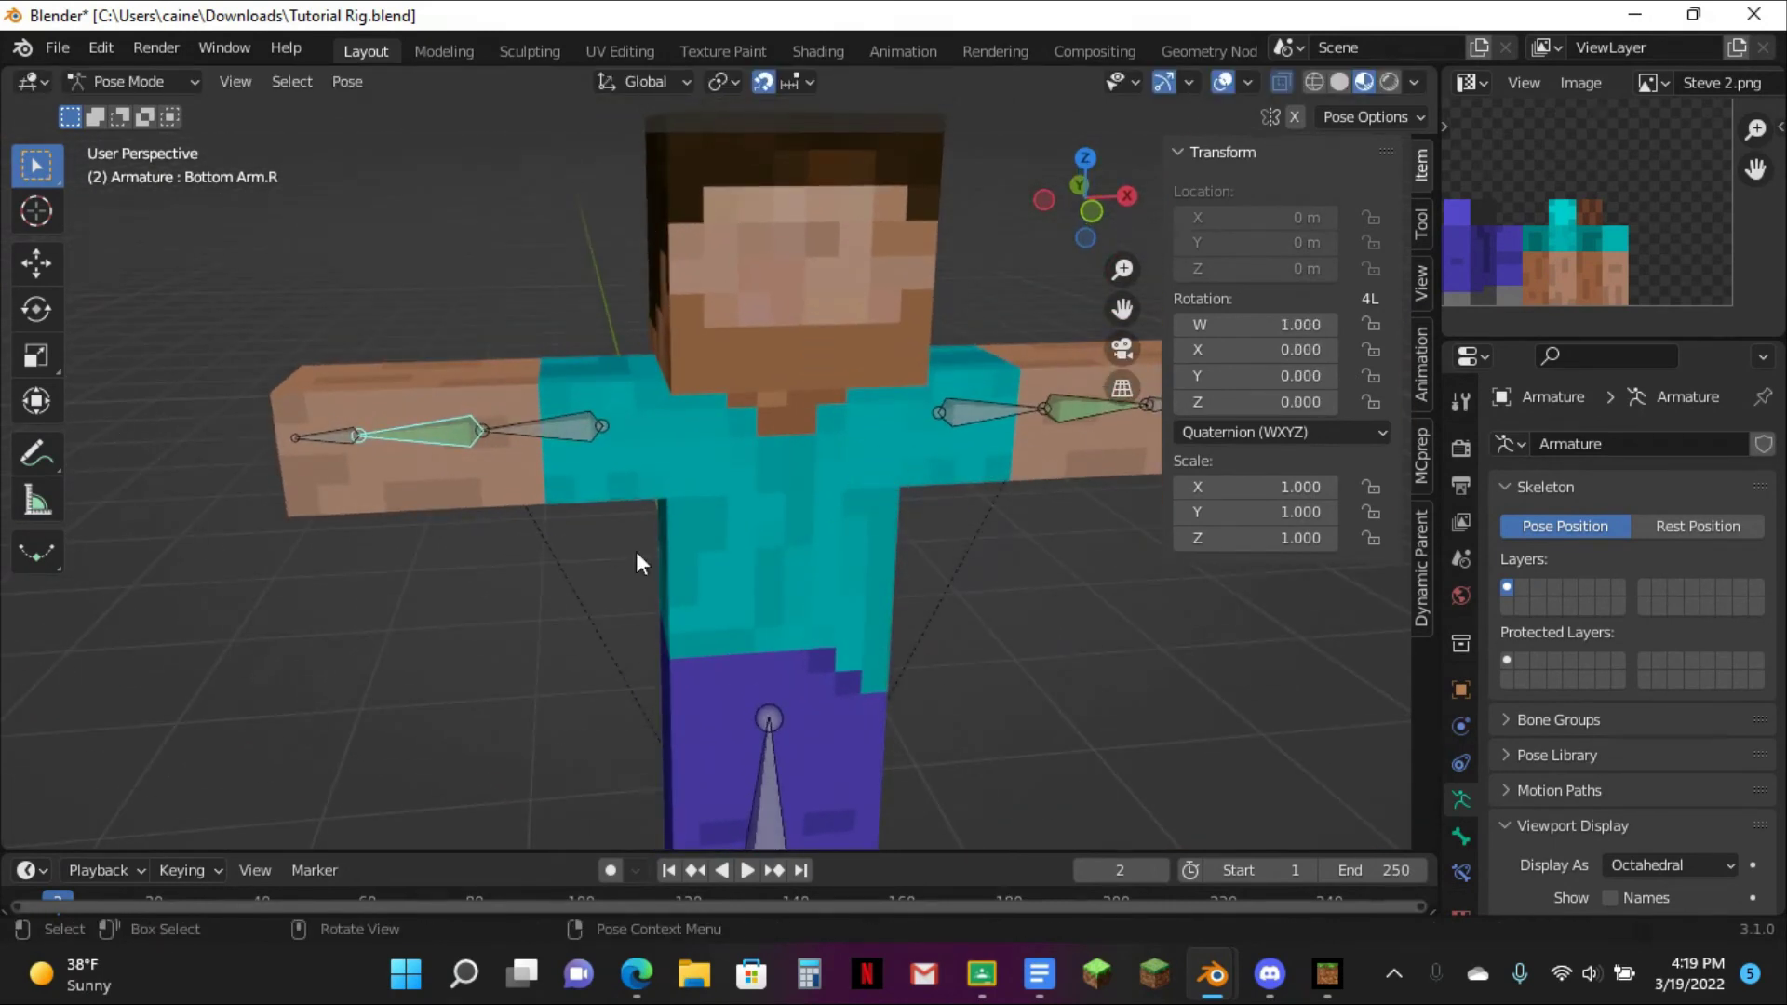
pyautogui.moveTo(475, 527); pyautogui.dragTo(544, 577, button='middle')
pyautogui.press('r')
pyautogui.click(545, 607)
pyautogui.hotkey('ctrl', 'z')
# - Leave Pose Mode, open the right arm mesh in Edit Mode and turn off X-ray display
pyautogui.hotkey('ctrl', 'Tab')
pyautogui.click(570, 581)
pyautogui.moveTo(569, 579); pyautogui.dragTo(482, 461, button='middle')
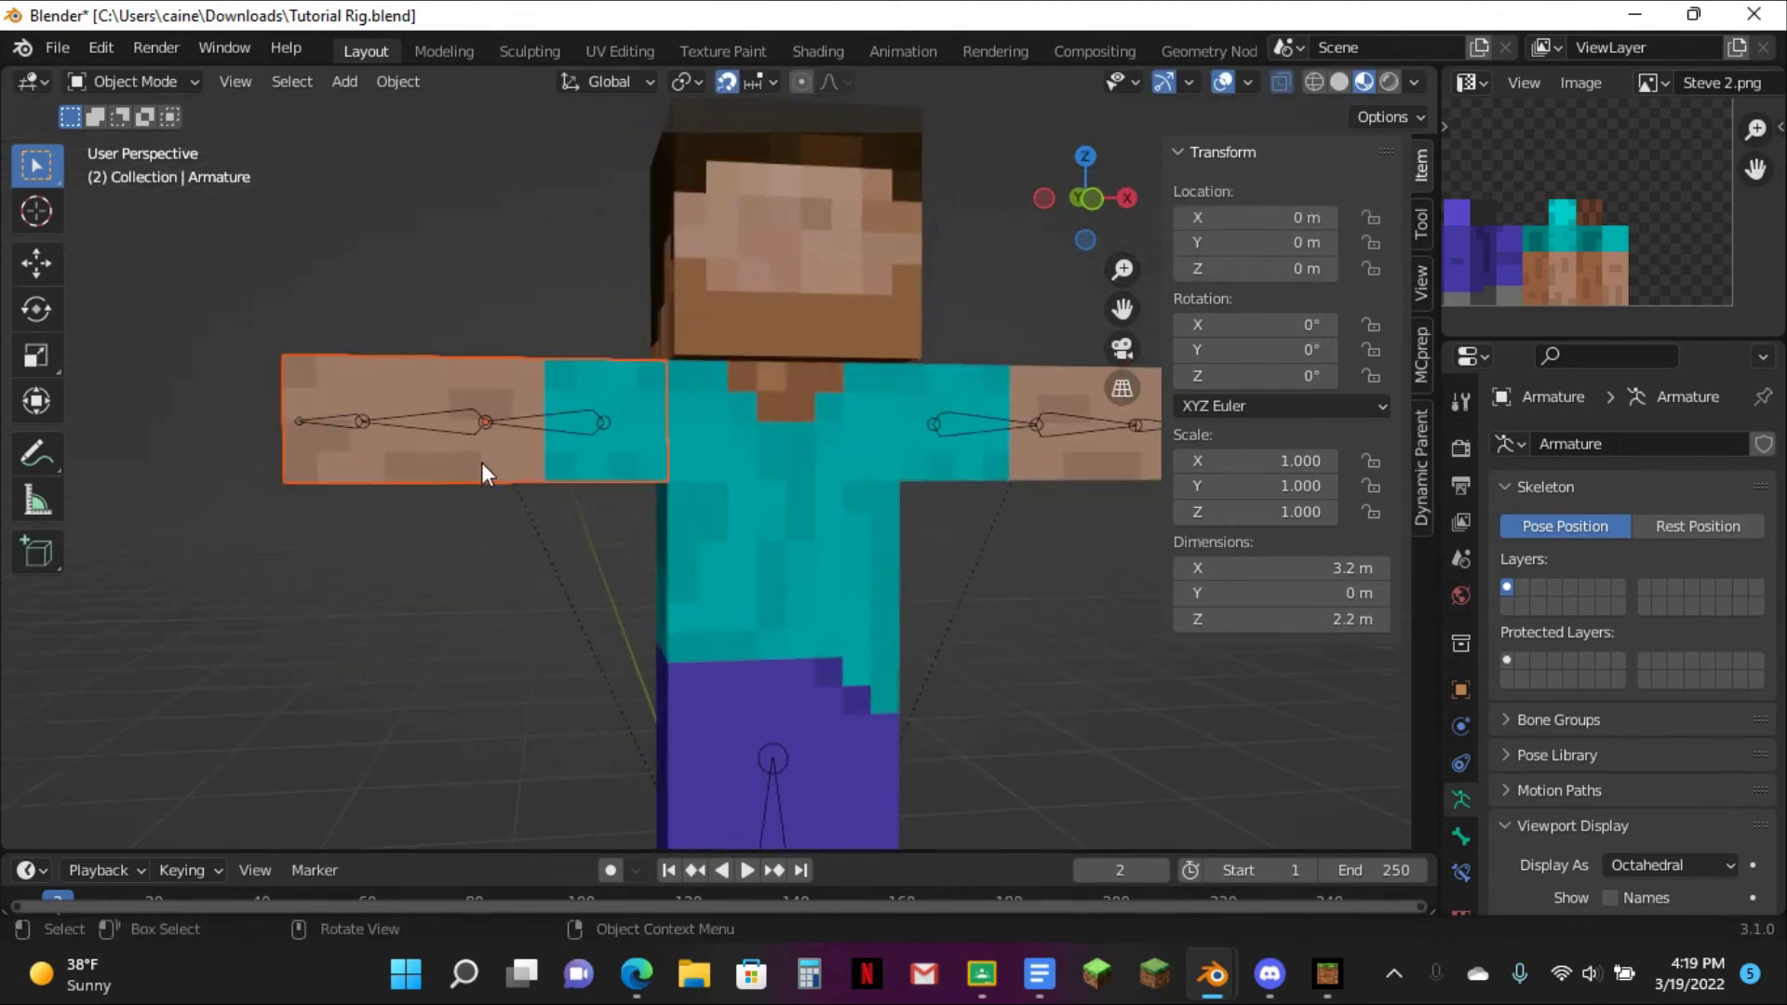
pyautogui.click(482, 462)
pyautogui.press('Tab')
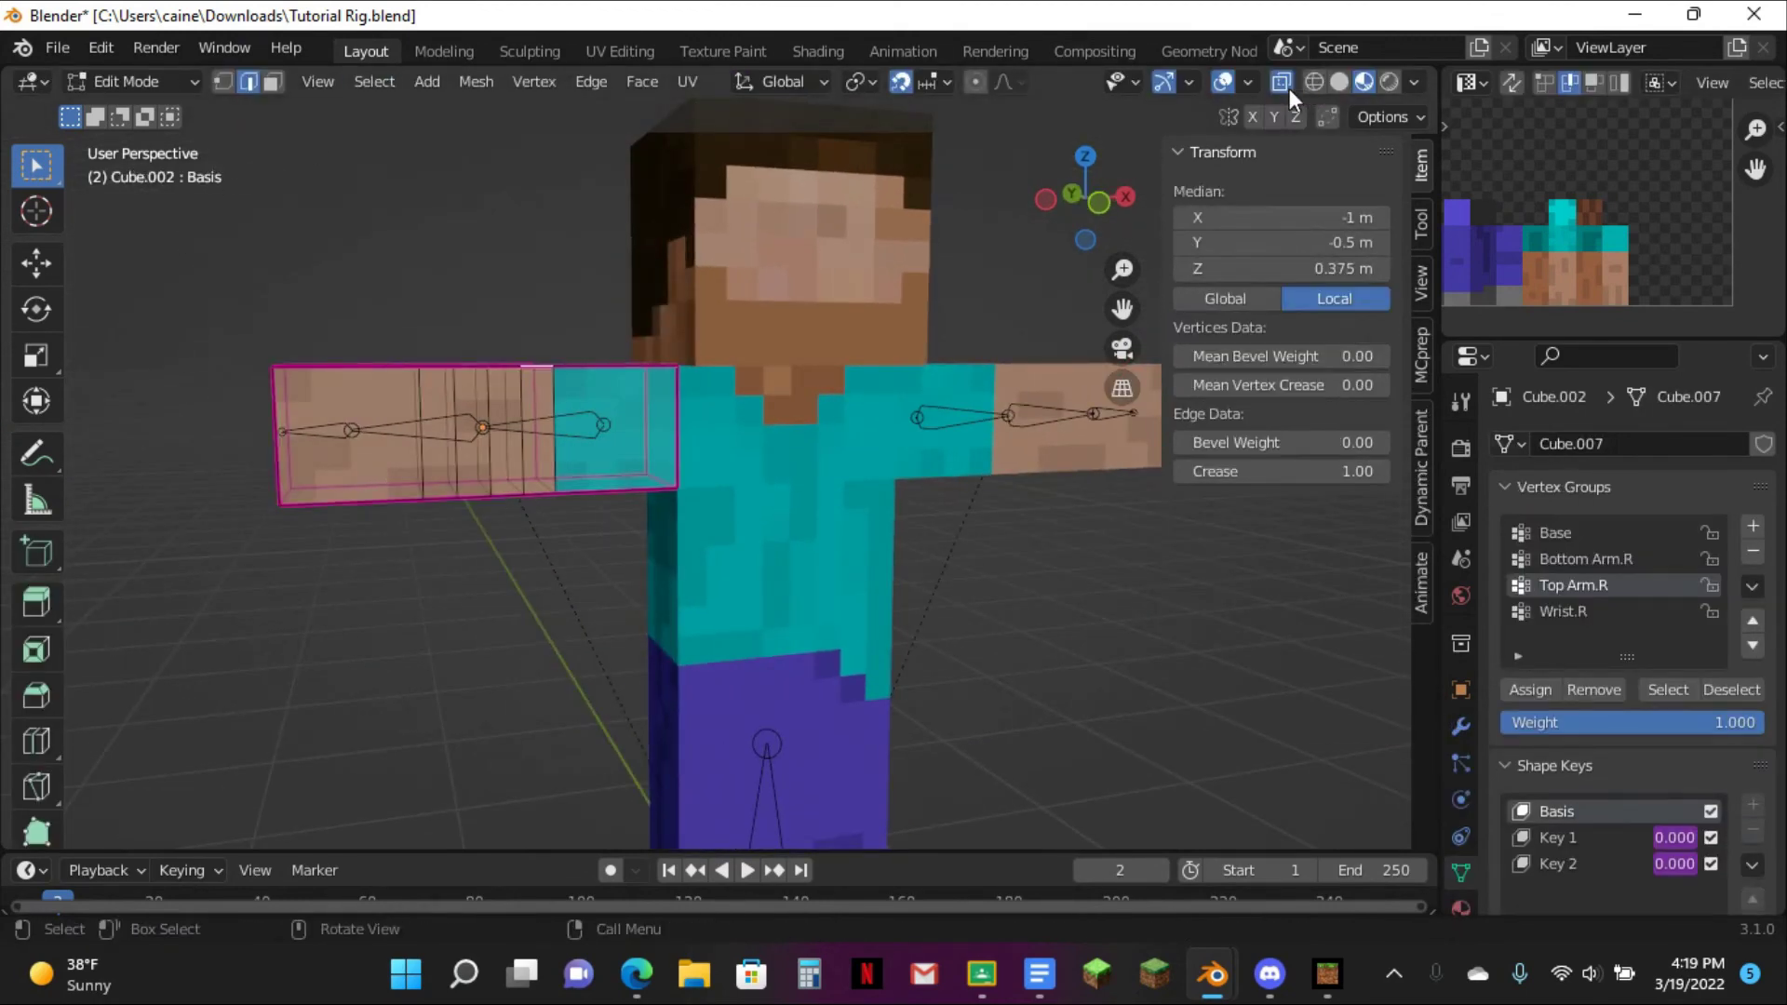
pyautogui.click(1282, 83)
# - Add 3 loop cuts across the wrist section and 3 across the shoulder section of the right arm in front view
pyautogui.click(42, 745)
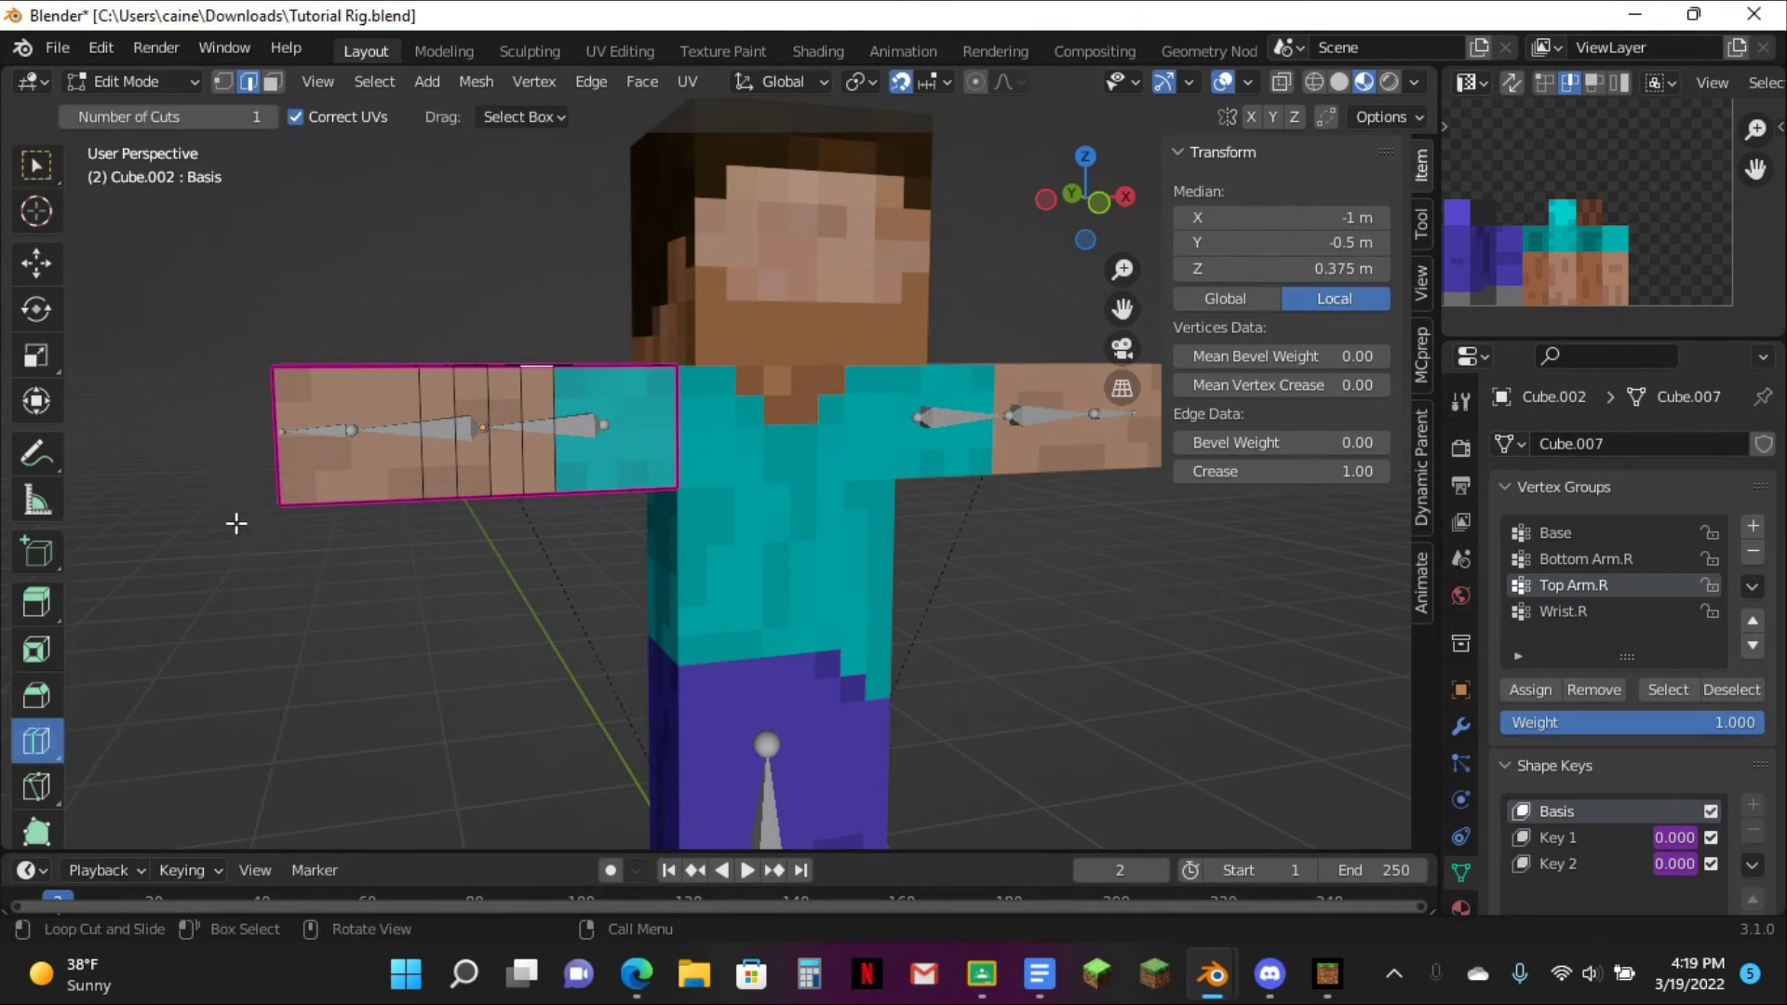
pyautogui.click(273, 119)
pyautogui.click(274, 119)
pyautogui.click(1099, 202)
pyautogui.press('KP_Decimal')
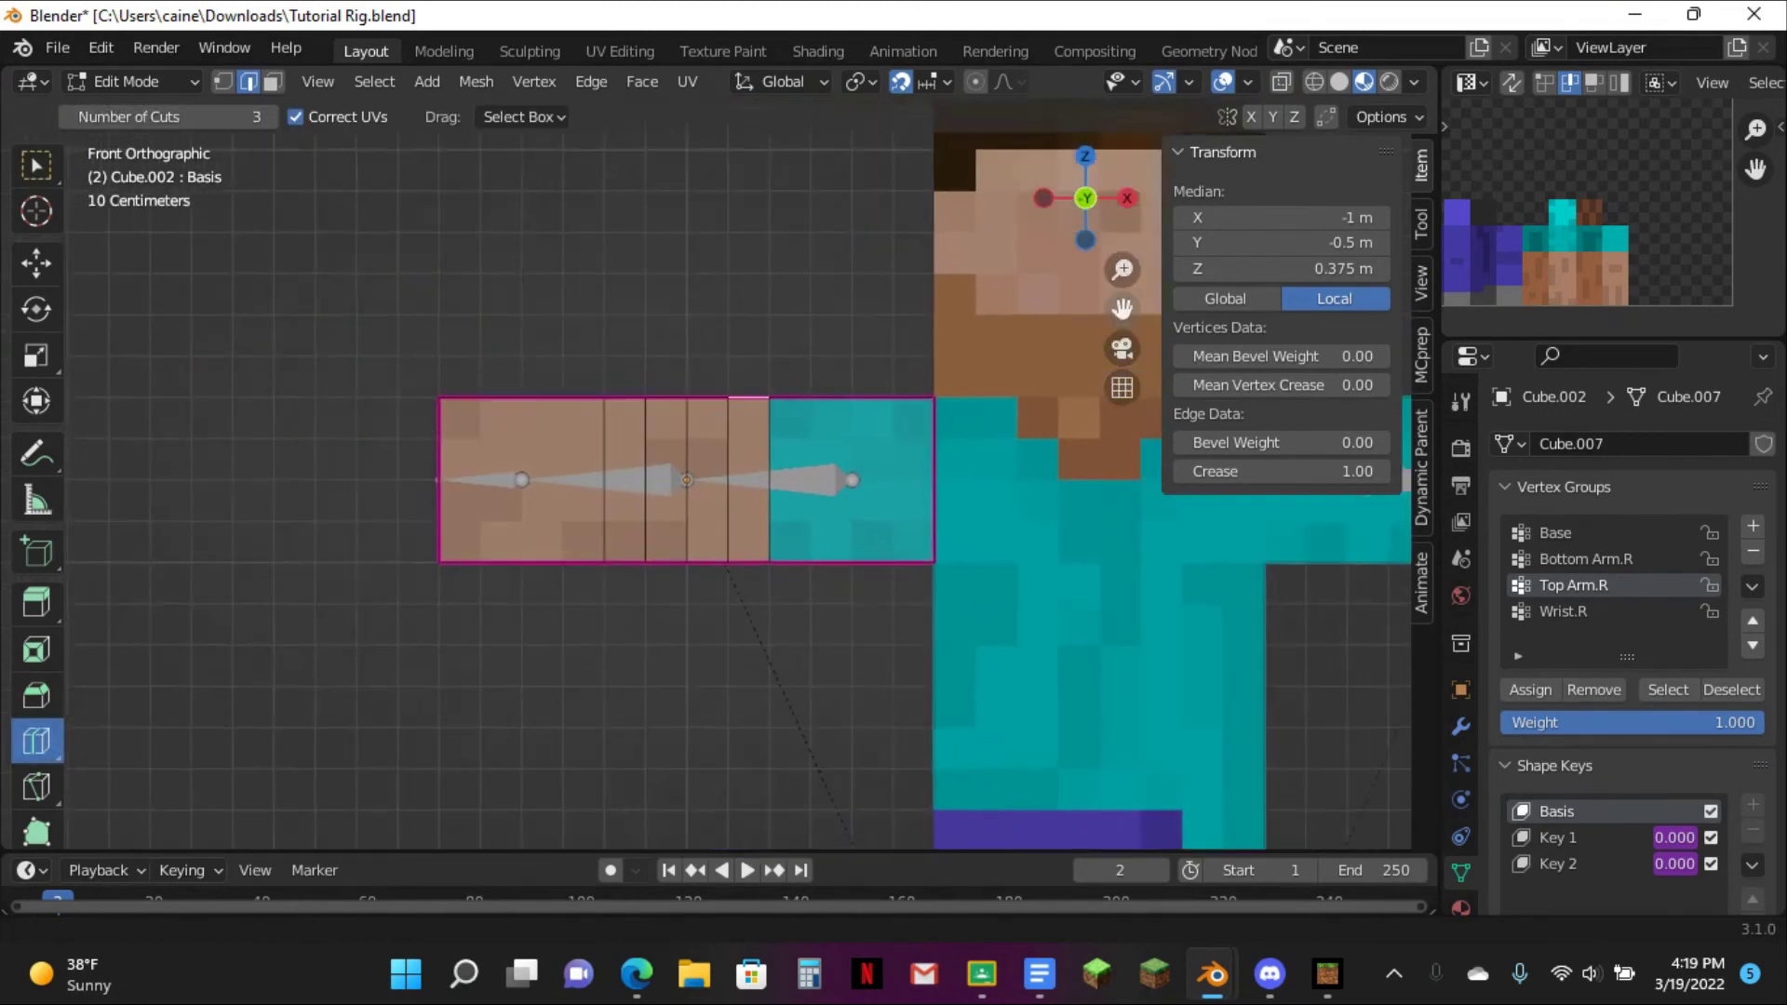
pyautogui.click(576, 447)
pyautogui.click(875, 456)
# - Add 3 lengthwise loop cuts along the front and 3 along the top of the right arm to form a pixel grid
pyautogui.moveTo(758, 249); pyautogui.dragTo(758, 322, button='middle')
pyautogui.press('Tab')
pyautogui.press('Tab')
pyautogui.scroll(2, 780, 399)
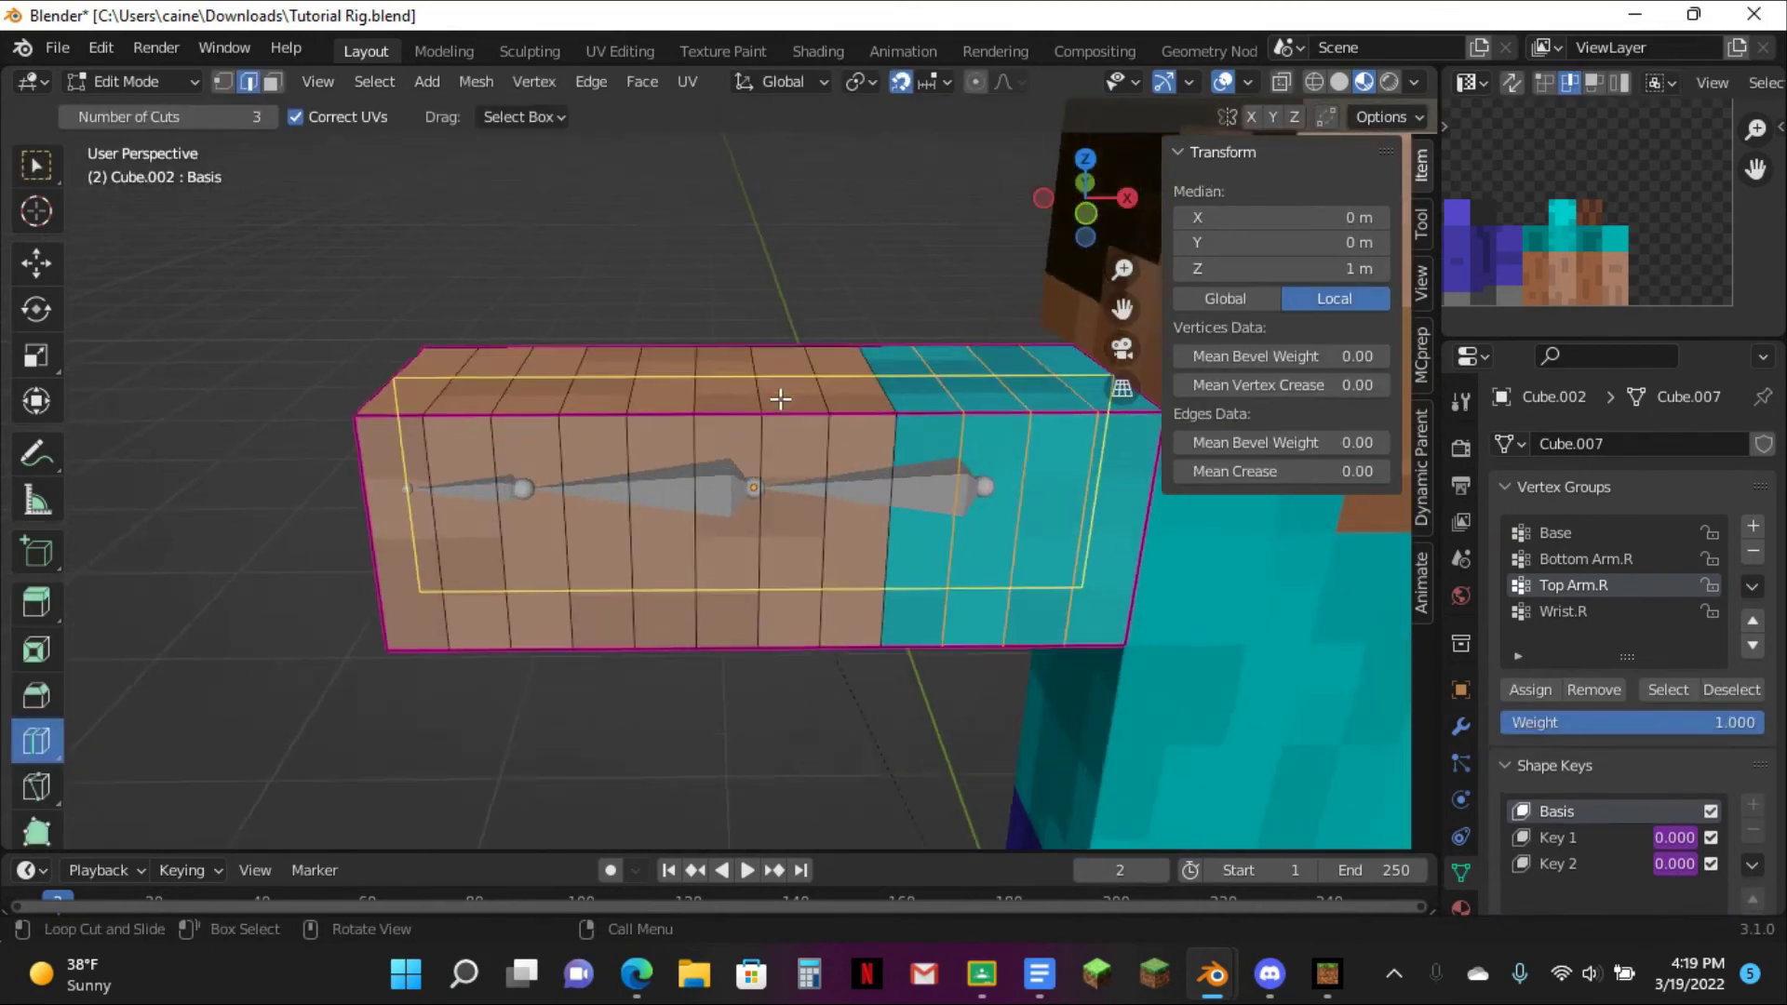
pyautogui.moveTo(780, 398); pyautogui.dragTo(844, 282, button='middle')
pyautogui.click(1085, 194)
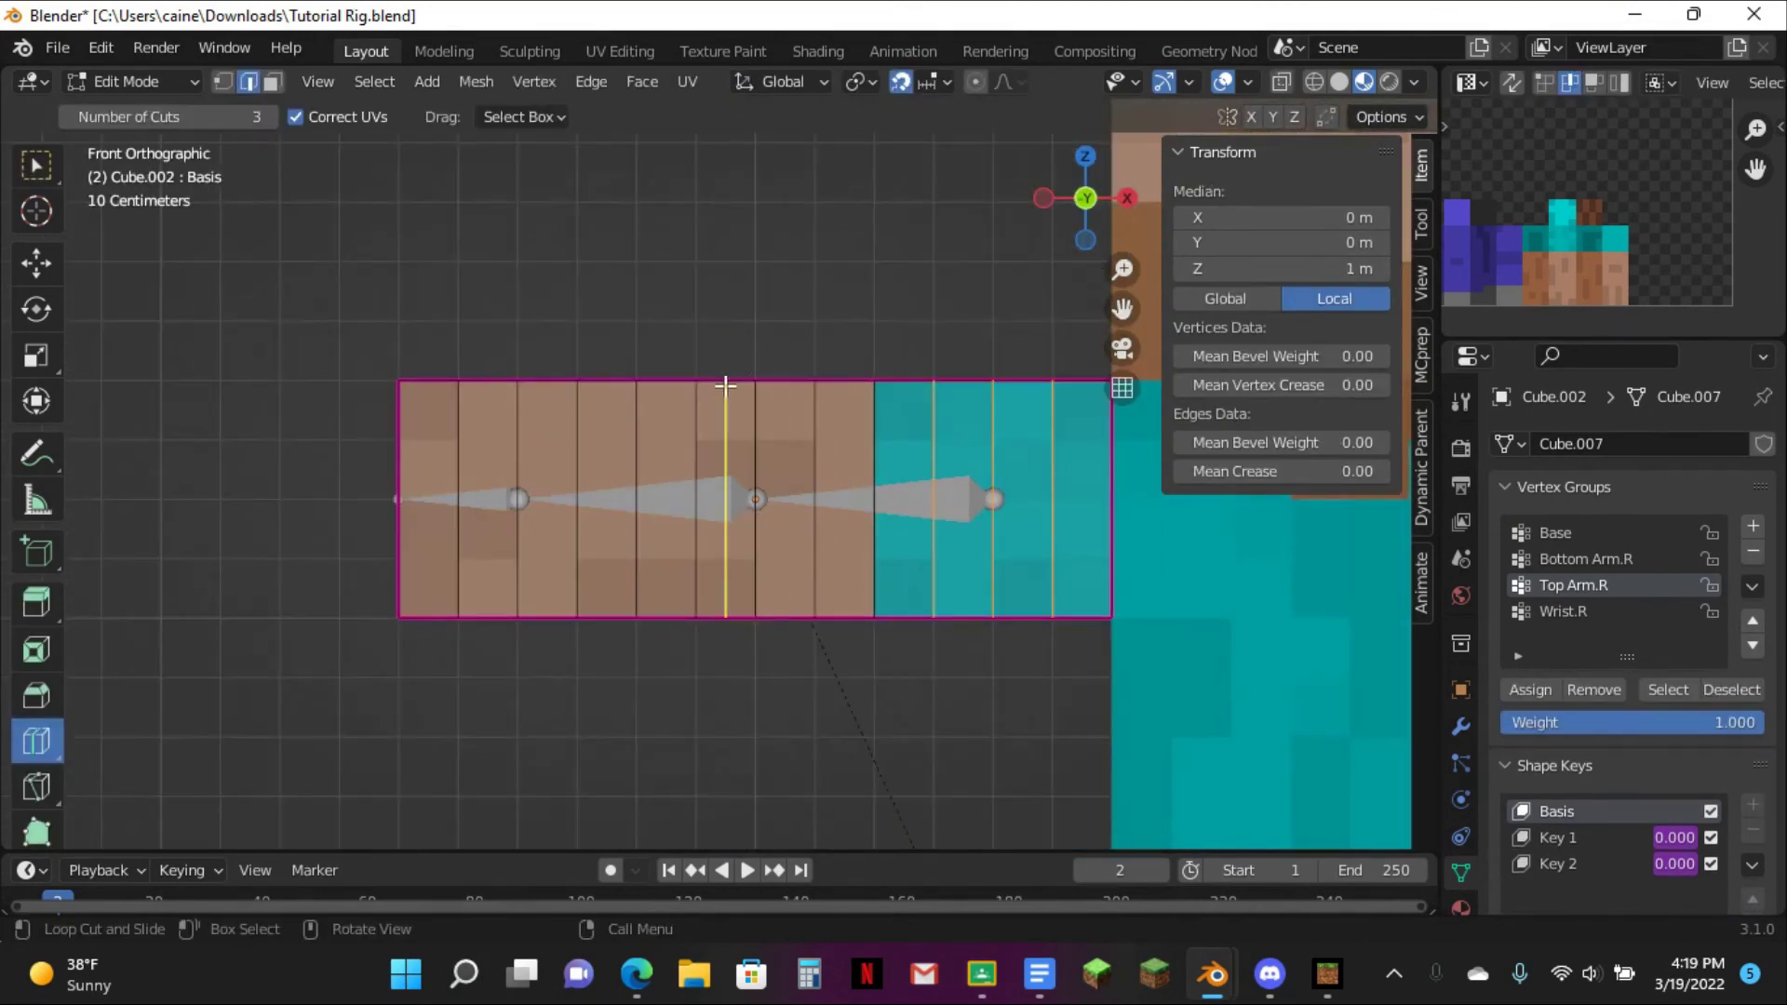
pyautogui.click(676, 447)
pyautogui.moveTo(655, 233); pyautogui.dragTo(741, 456, button='middle')
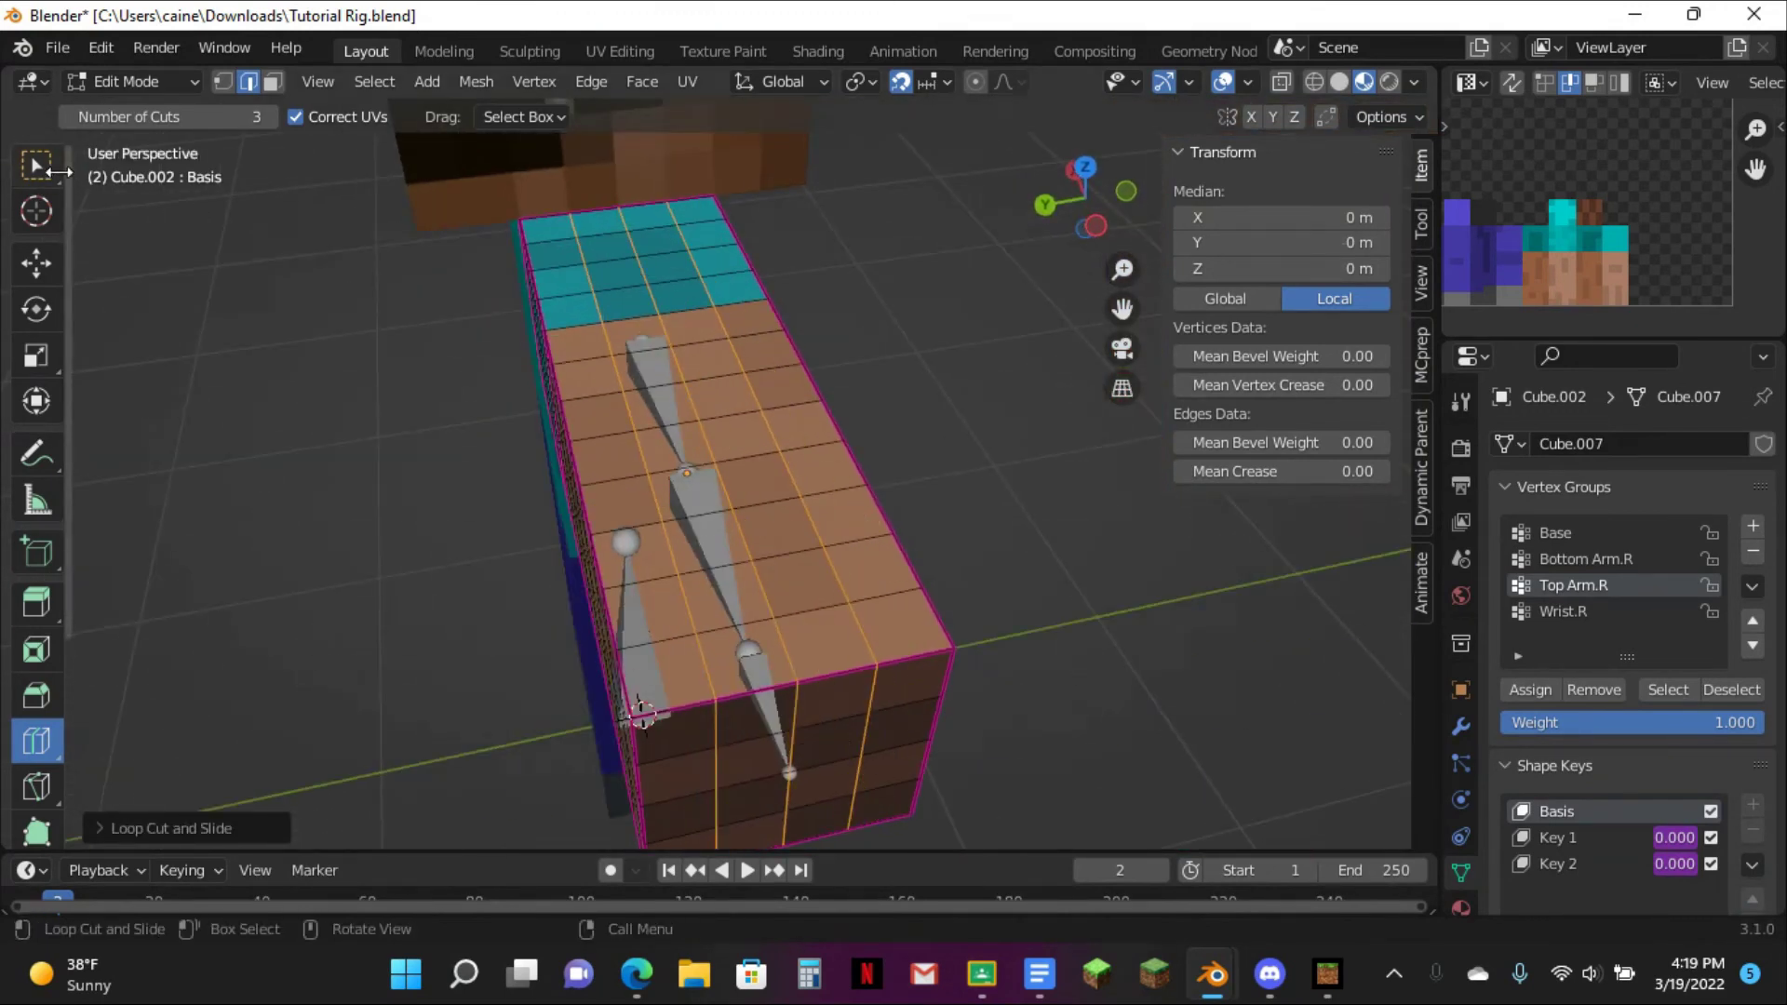
# - Undo the stray extra loop cut and select single pixel-sized faces on the right arm in face select mode
pyautogui.click(272, 82)
pyautogui.click(600, 340)
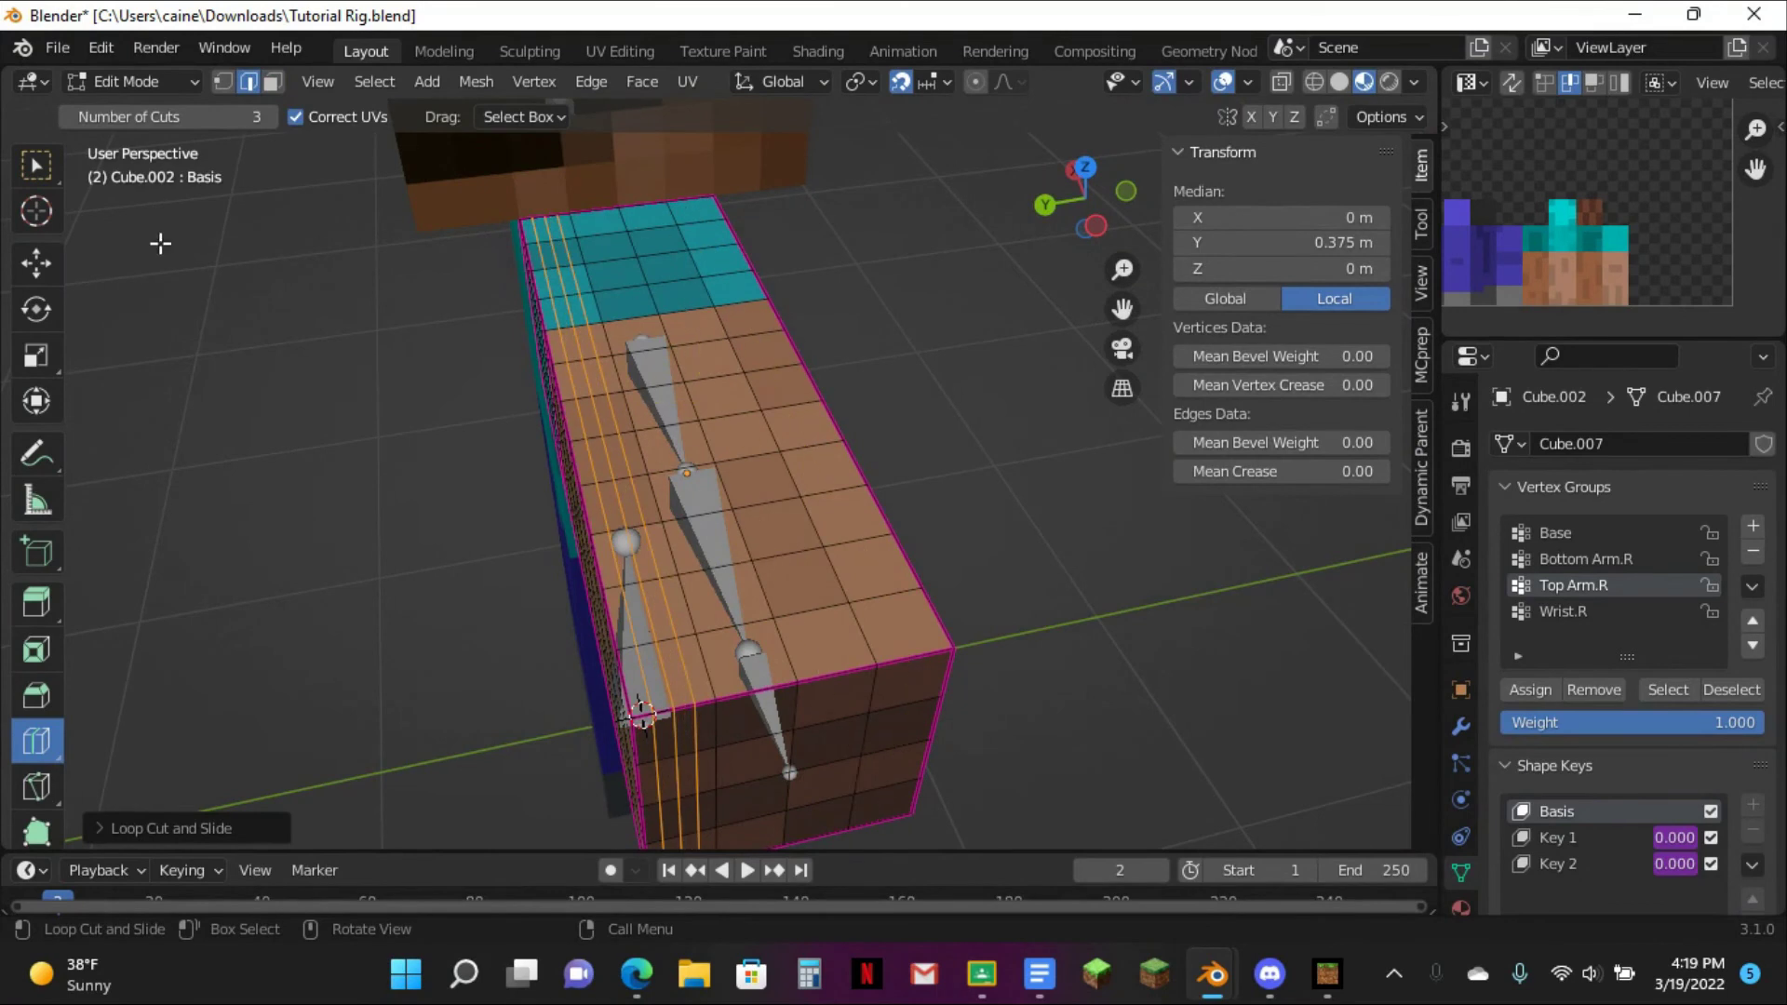
pyautogui.hotkey('ctrl', 'z')
pyautogui.click(37, 166)
pyautogui.click(772, 524)
pyautogui.moveTo(1042, 577); pyautogui.dragTo(964, 530, button='middle')
pyautogui.moveTo(972, 603); pyautogui.dragTo(688, 543, button='middle')
pyautogui.scroll(2, 944, 498)
pyautogui.moveTo(394, 467); pyautogui.dragTo(692, 507, button='middle')
pyautogui.click(718, 589)
pyautogui.click(875, 554)
pyautogui.click(614, 638)
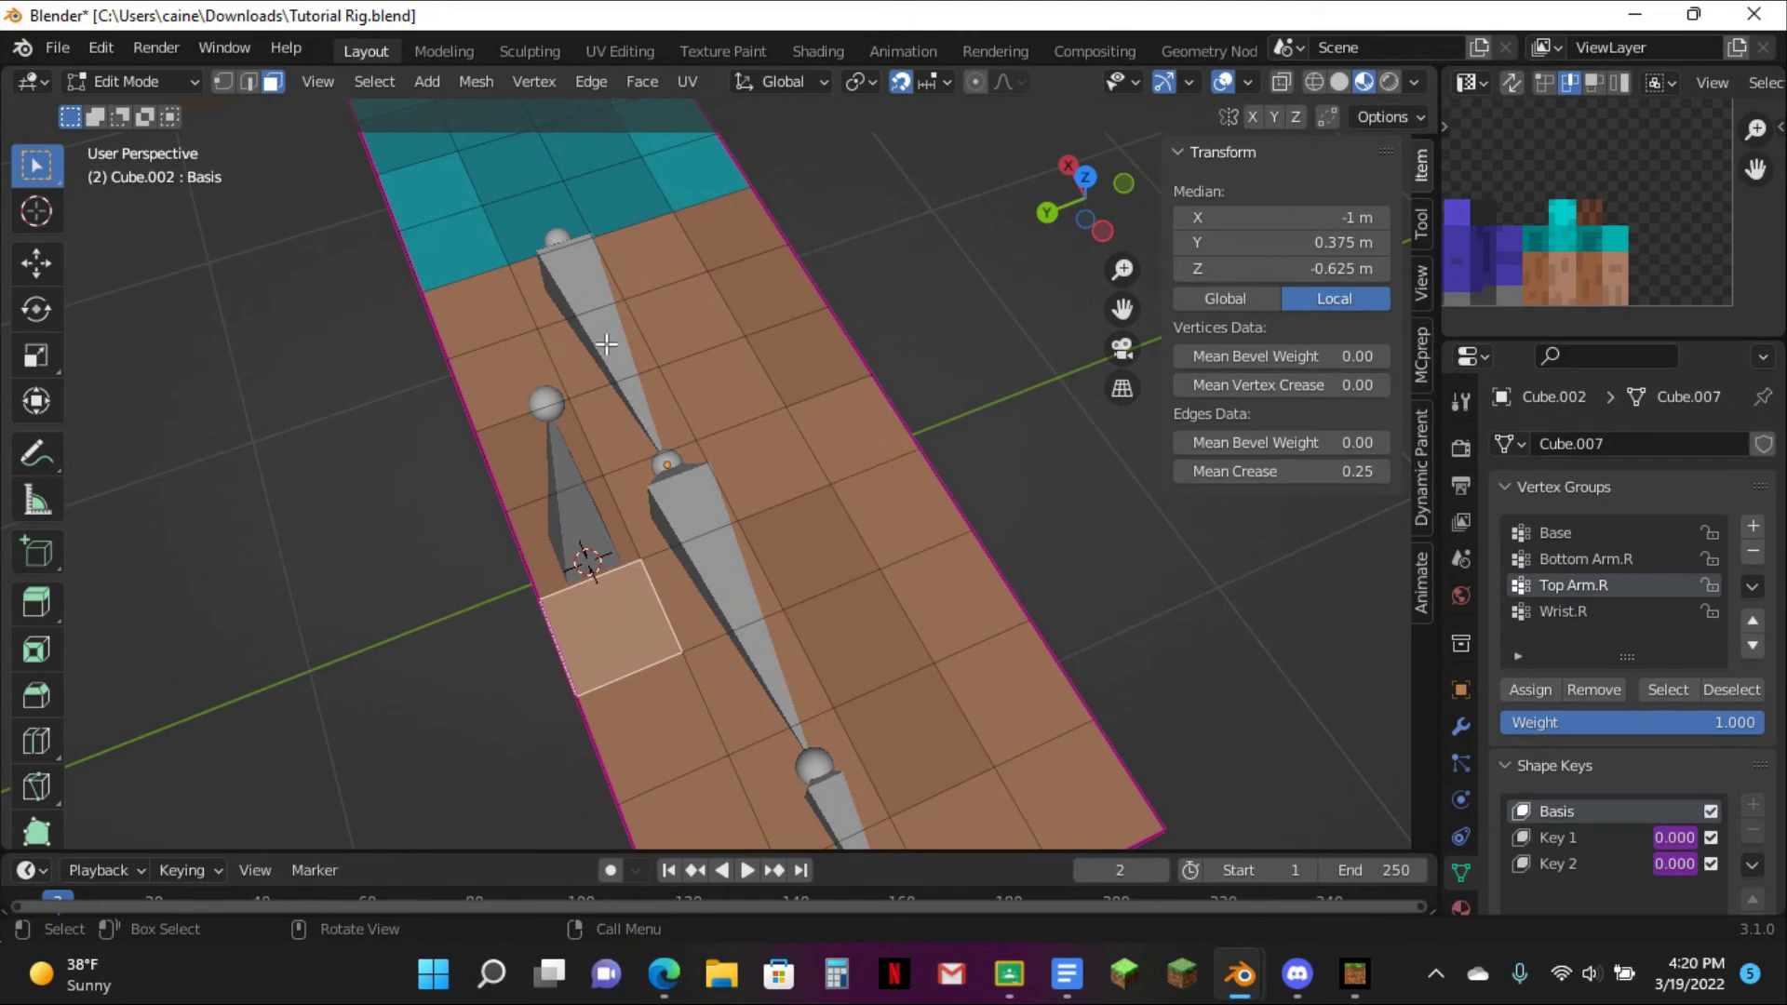
# - Test the right elbow by rotating the Bottom Arm.R bone in Pose Mode, and undo the rotation
pyautogui.moveTo(880, 494); pyautogui.dragTo(753, 533, button='middle')
pyautogui.scroll(-4, 817, 400)
pyautogui.press('Tab')
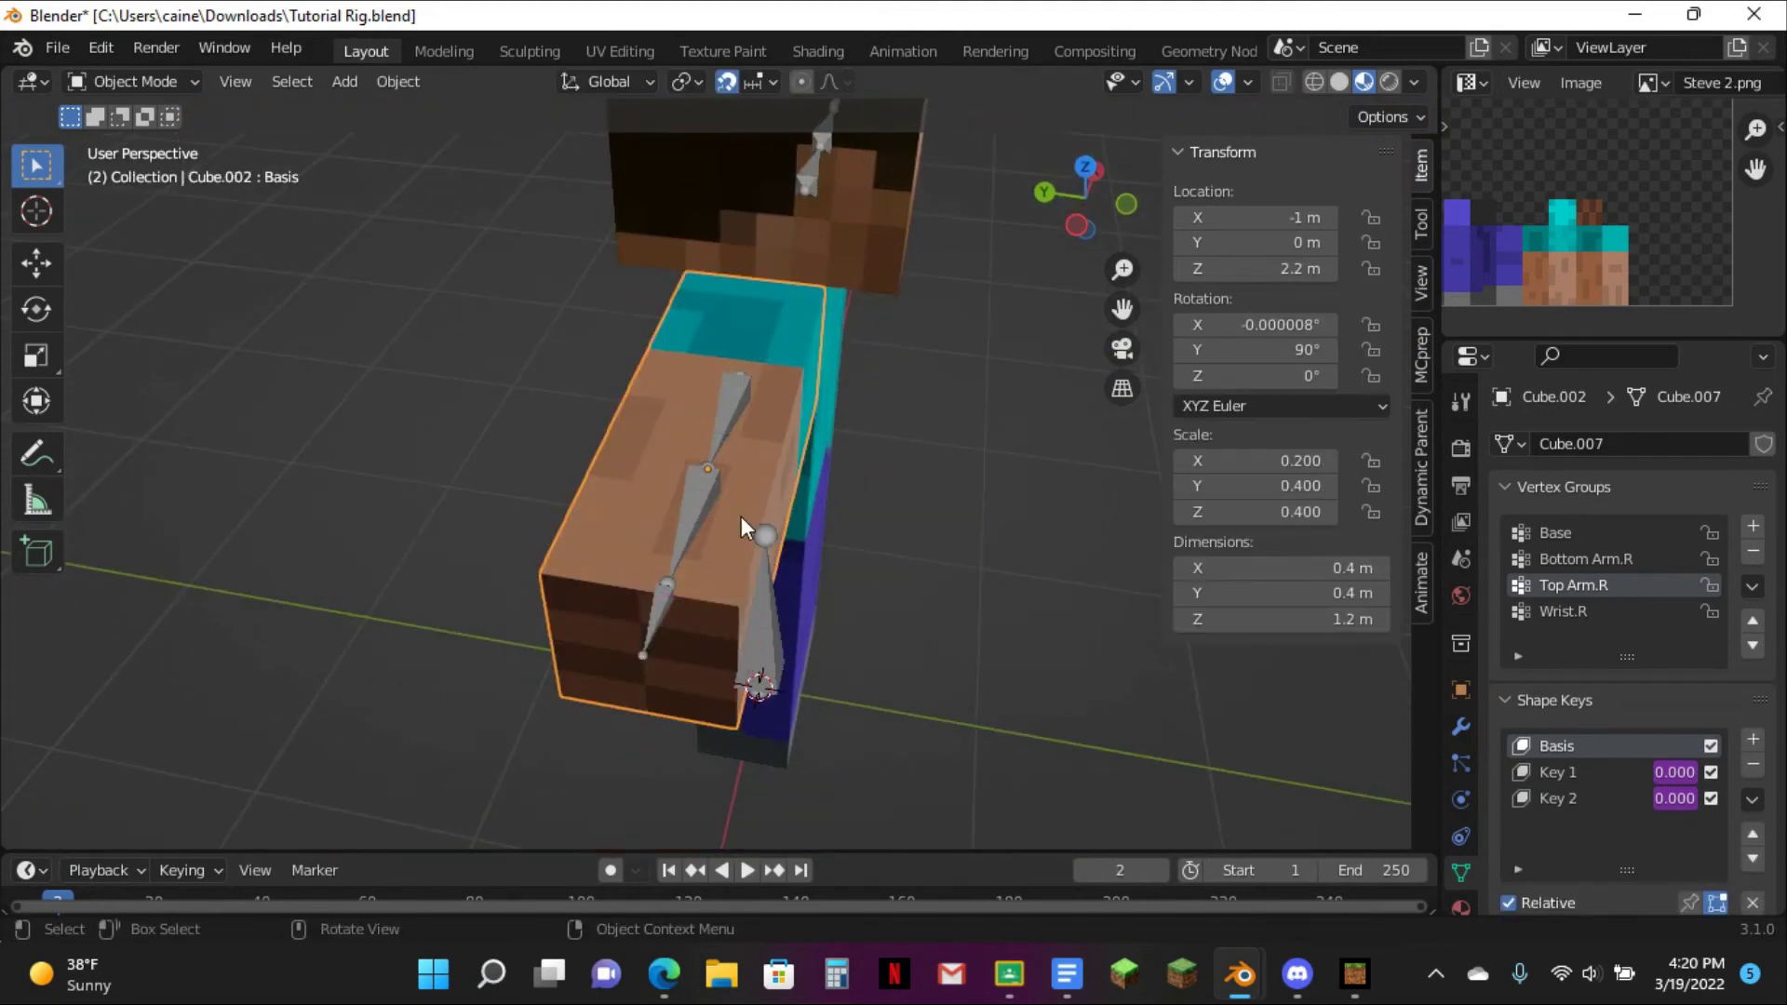
pyautogui.click(697, 518)
pyautogui.click(695, 518)
pyautogui.hotkey('ctrl', 'Tab')
pyautogui.press('r')
pyautogui.click(827, 661)
pyautogui.hotkey('ctrl', 'z')
# - Open the left arm mesh in Edit Mode and add 3-cut loop cuts across its end sections and along its length
pyautogui.moveTo(871, 520); pyautogui.dragTo(631, 453, button='middle')
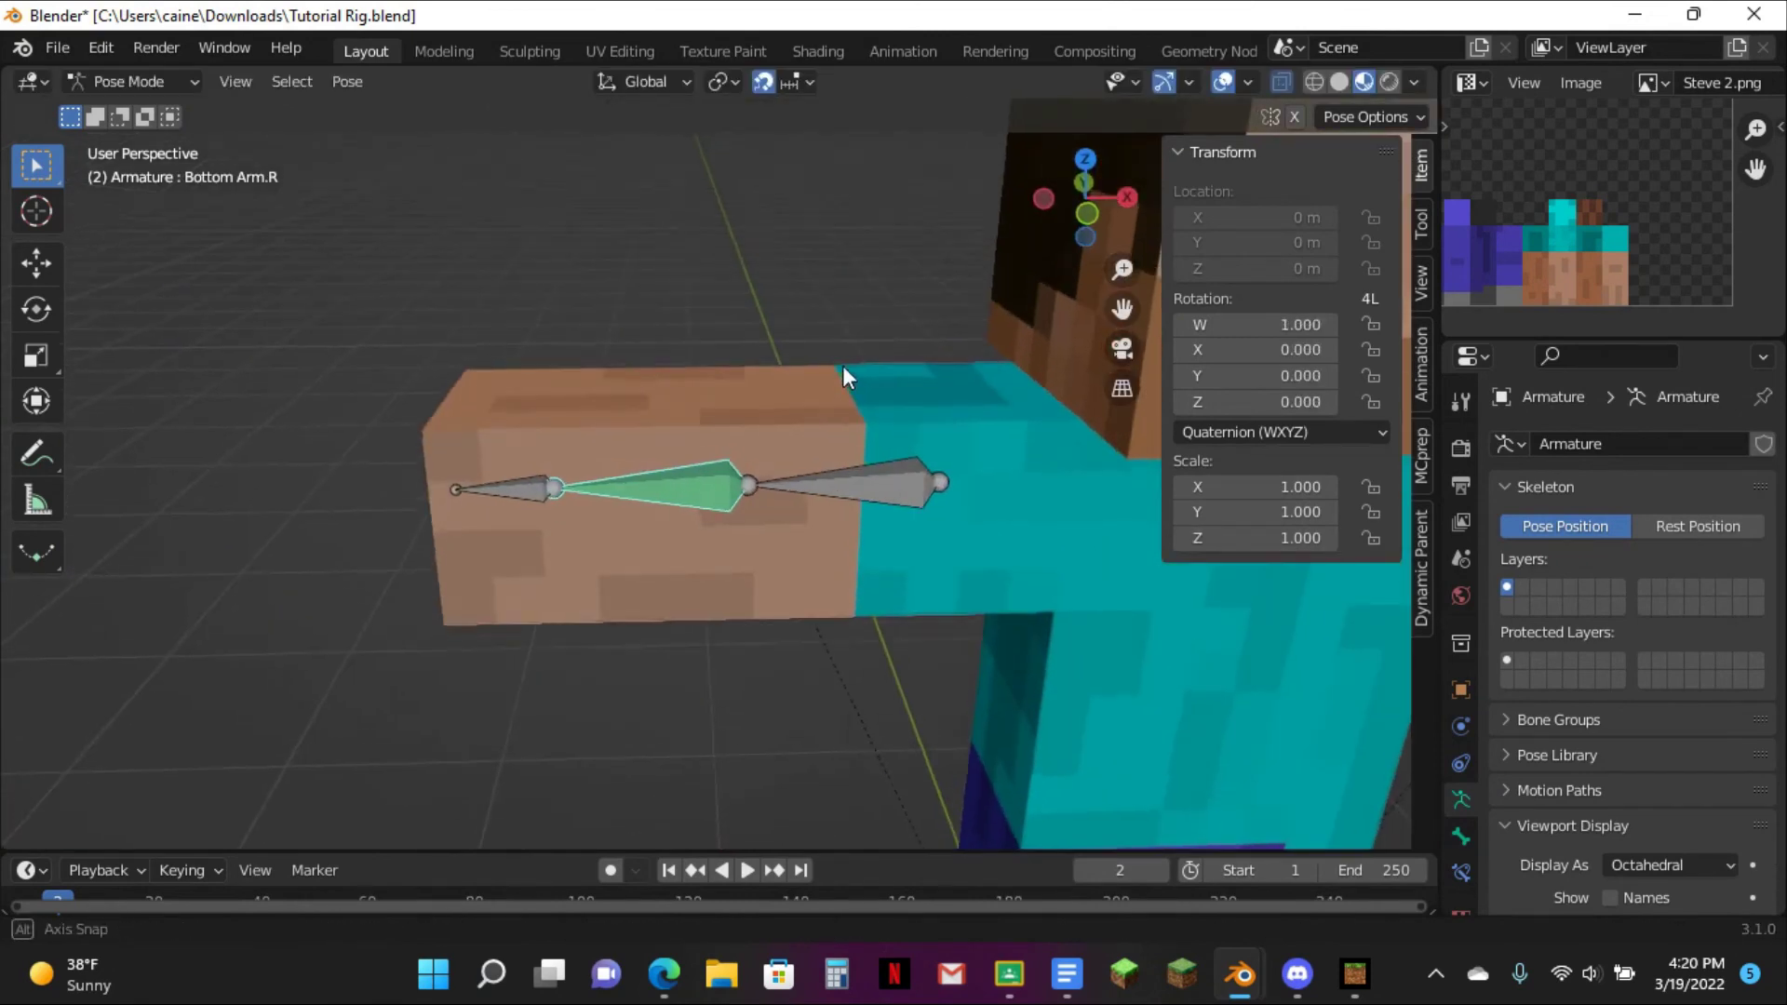
pyautogui.moveTo(1122, 309); pyautogui.dragTo(172, 314)
pyautogui.hotkey('ctrl', 'Tab')
pyautogui.click(730, 410)
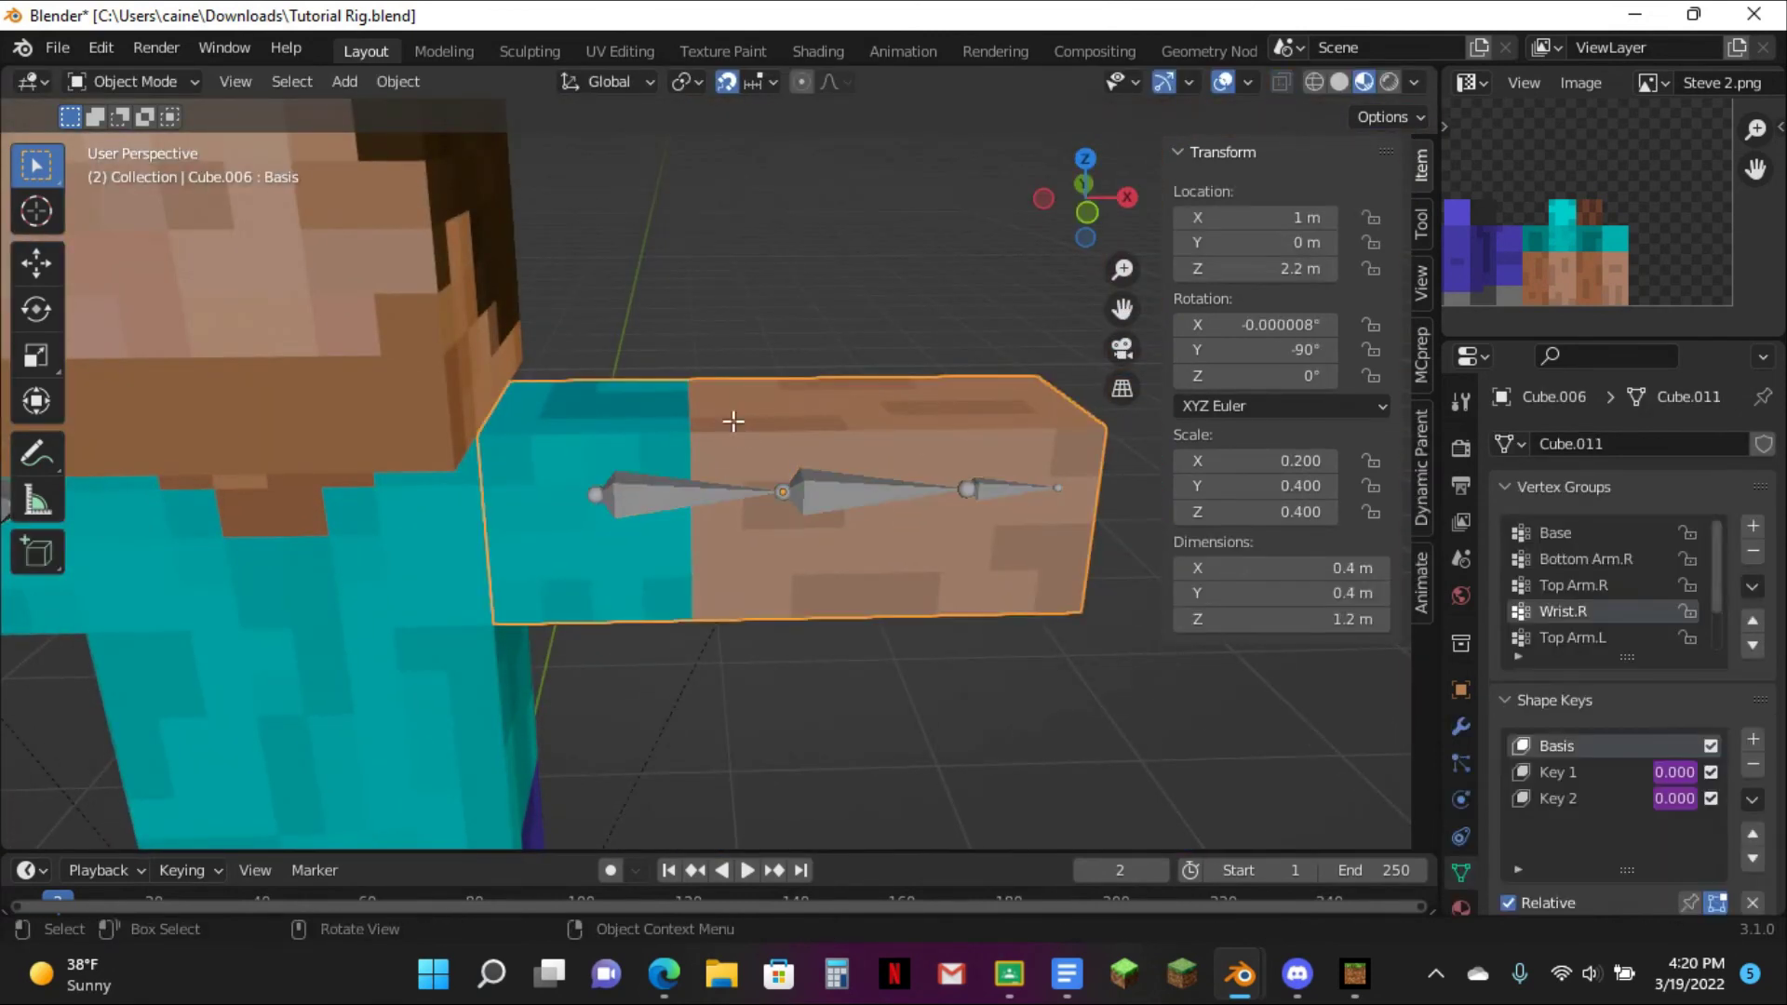
pyautogui.press('Tab')
pyautogui.click(35, 742)
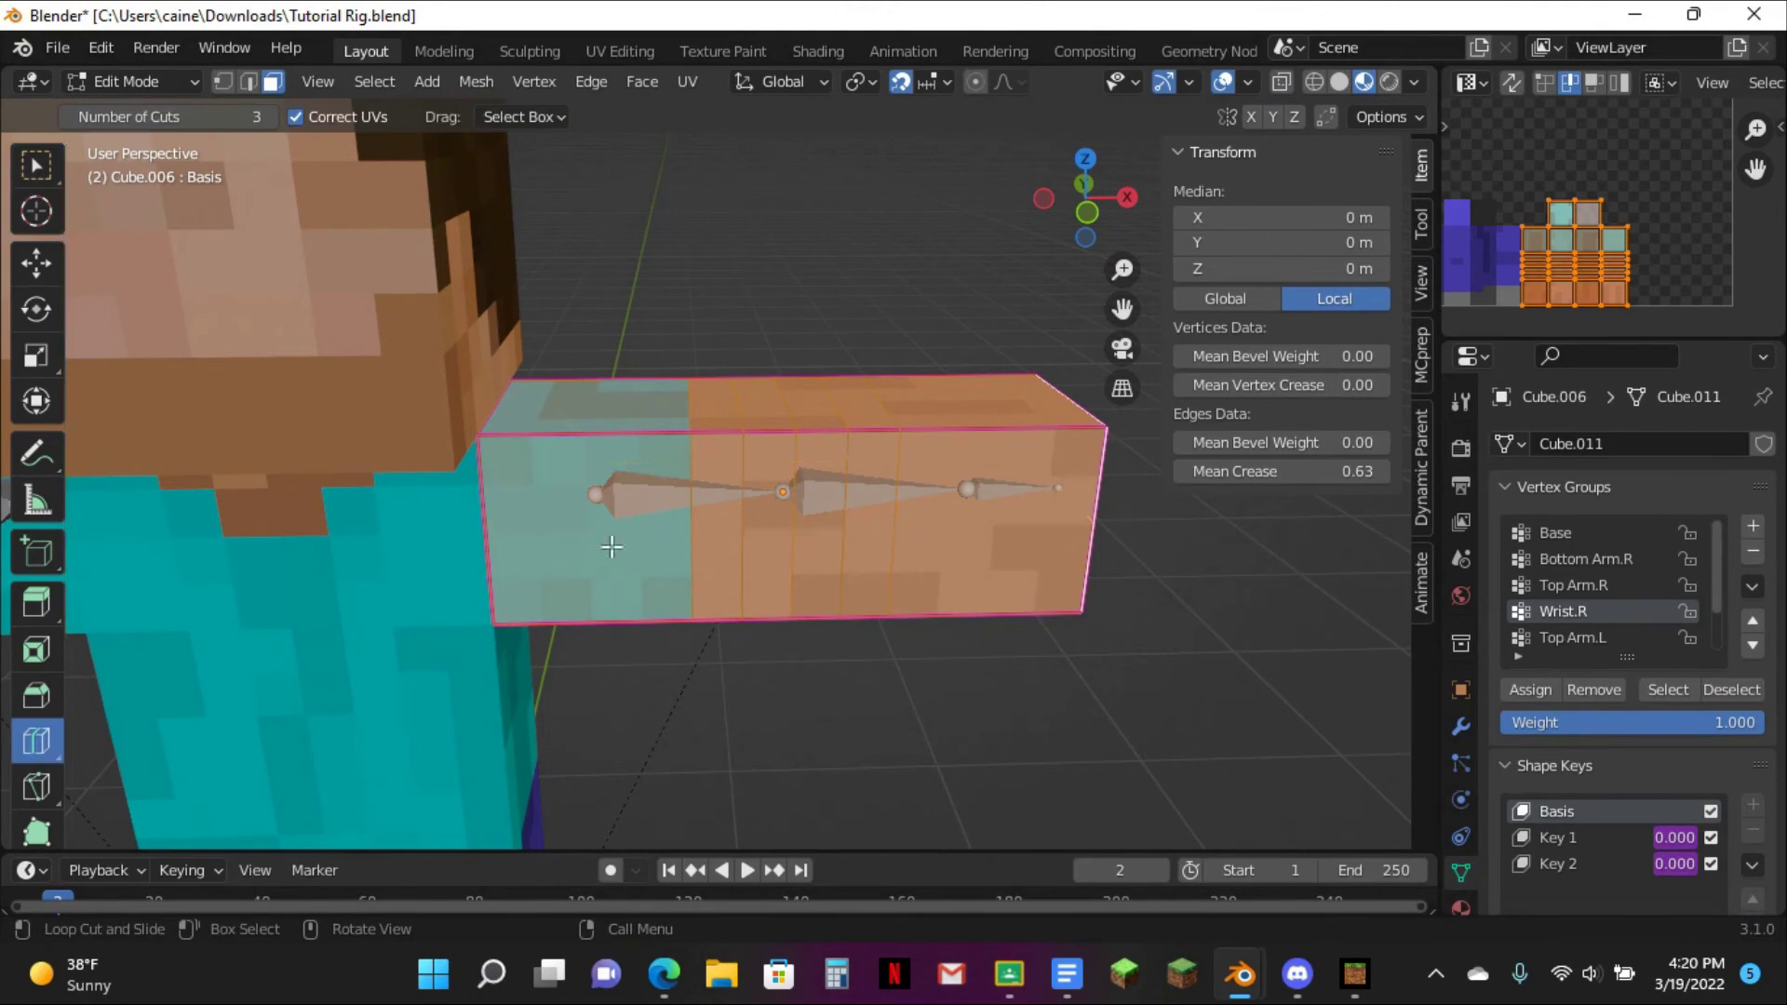
pyautogui.click(1004, 439)
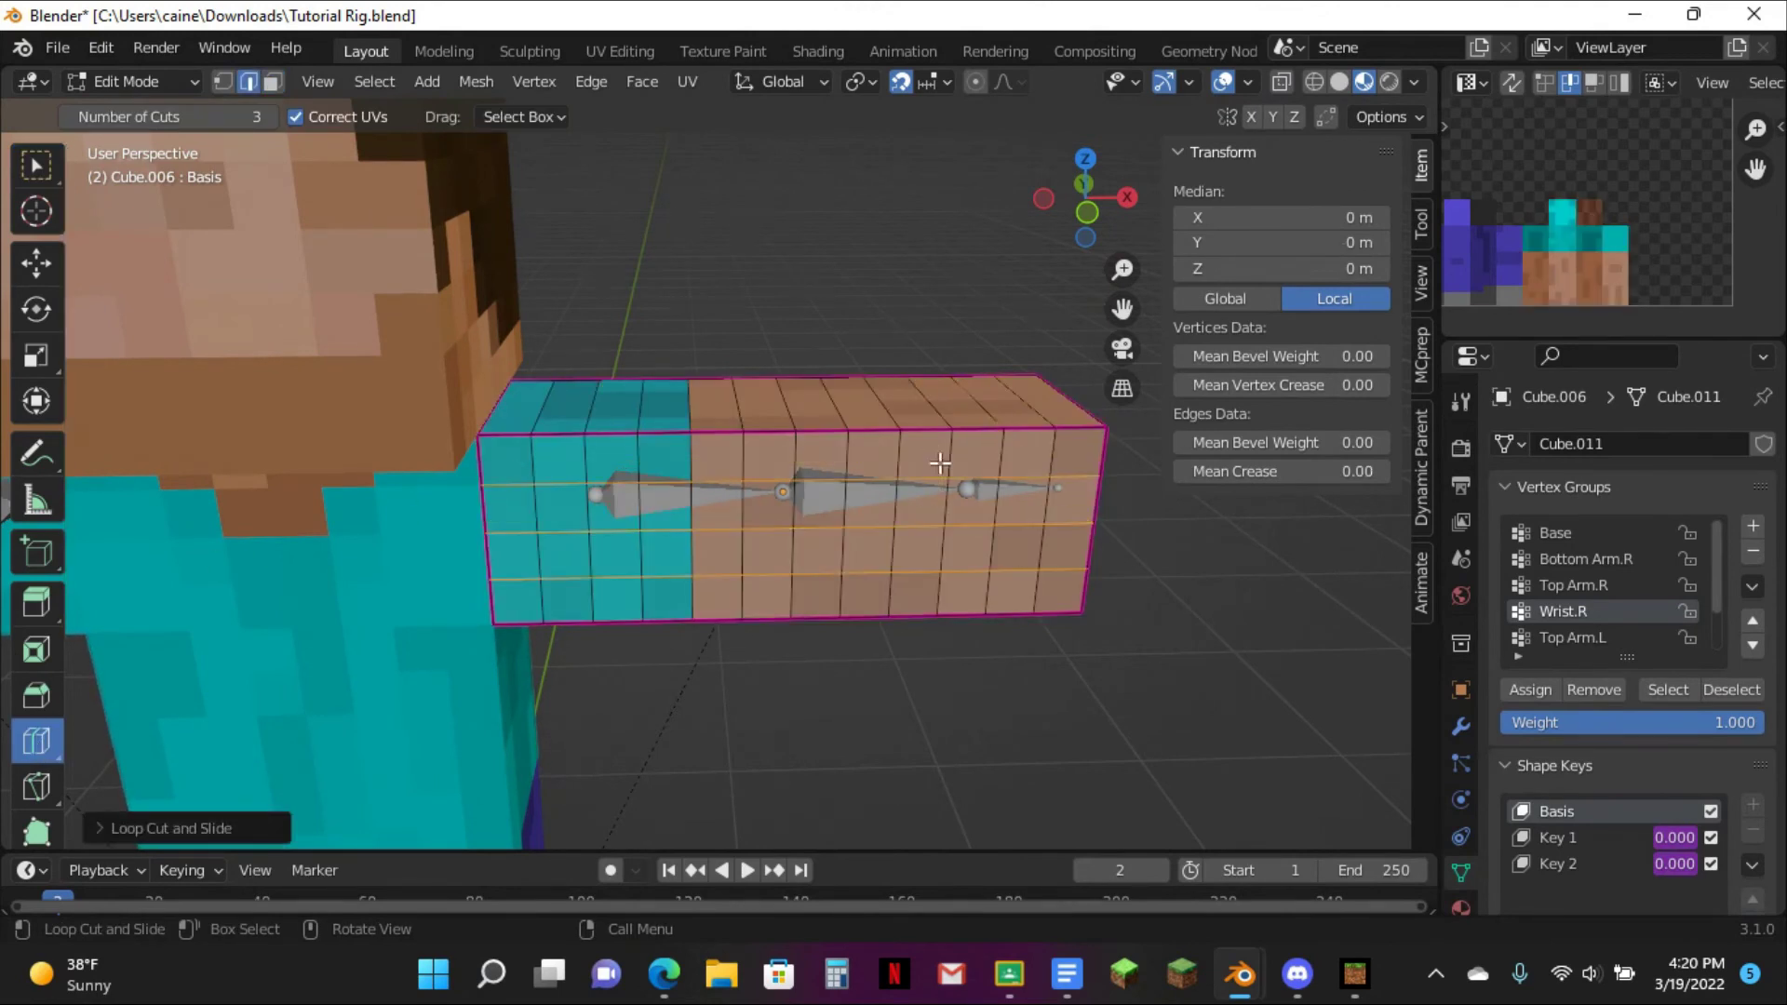
# - Set the left arm mesh to face selection with the Select Box tool and return to Object Mode
pyautogui.moveTo(941, 463); pyautogui.dragTo(686, 438, button='middle')
pyautogui.moveTo(710, 531); pyautogui.dragTo(930, 363, button='middle')
pyautogui.click(272, 81)
pyautogui.click(36, 167)
pyautogui.moveTo(842, 556); pyautogui.dragTo(968, 596, button='middle')
pyautogui.scroll(-3, 850, 531)
pyautogui.moveTo(642, 498); pyautogui.dragTo(618, 679, button='middle')
pyautogui.press('Tab')
pyautogui.scroll(-2, 707, 658)
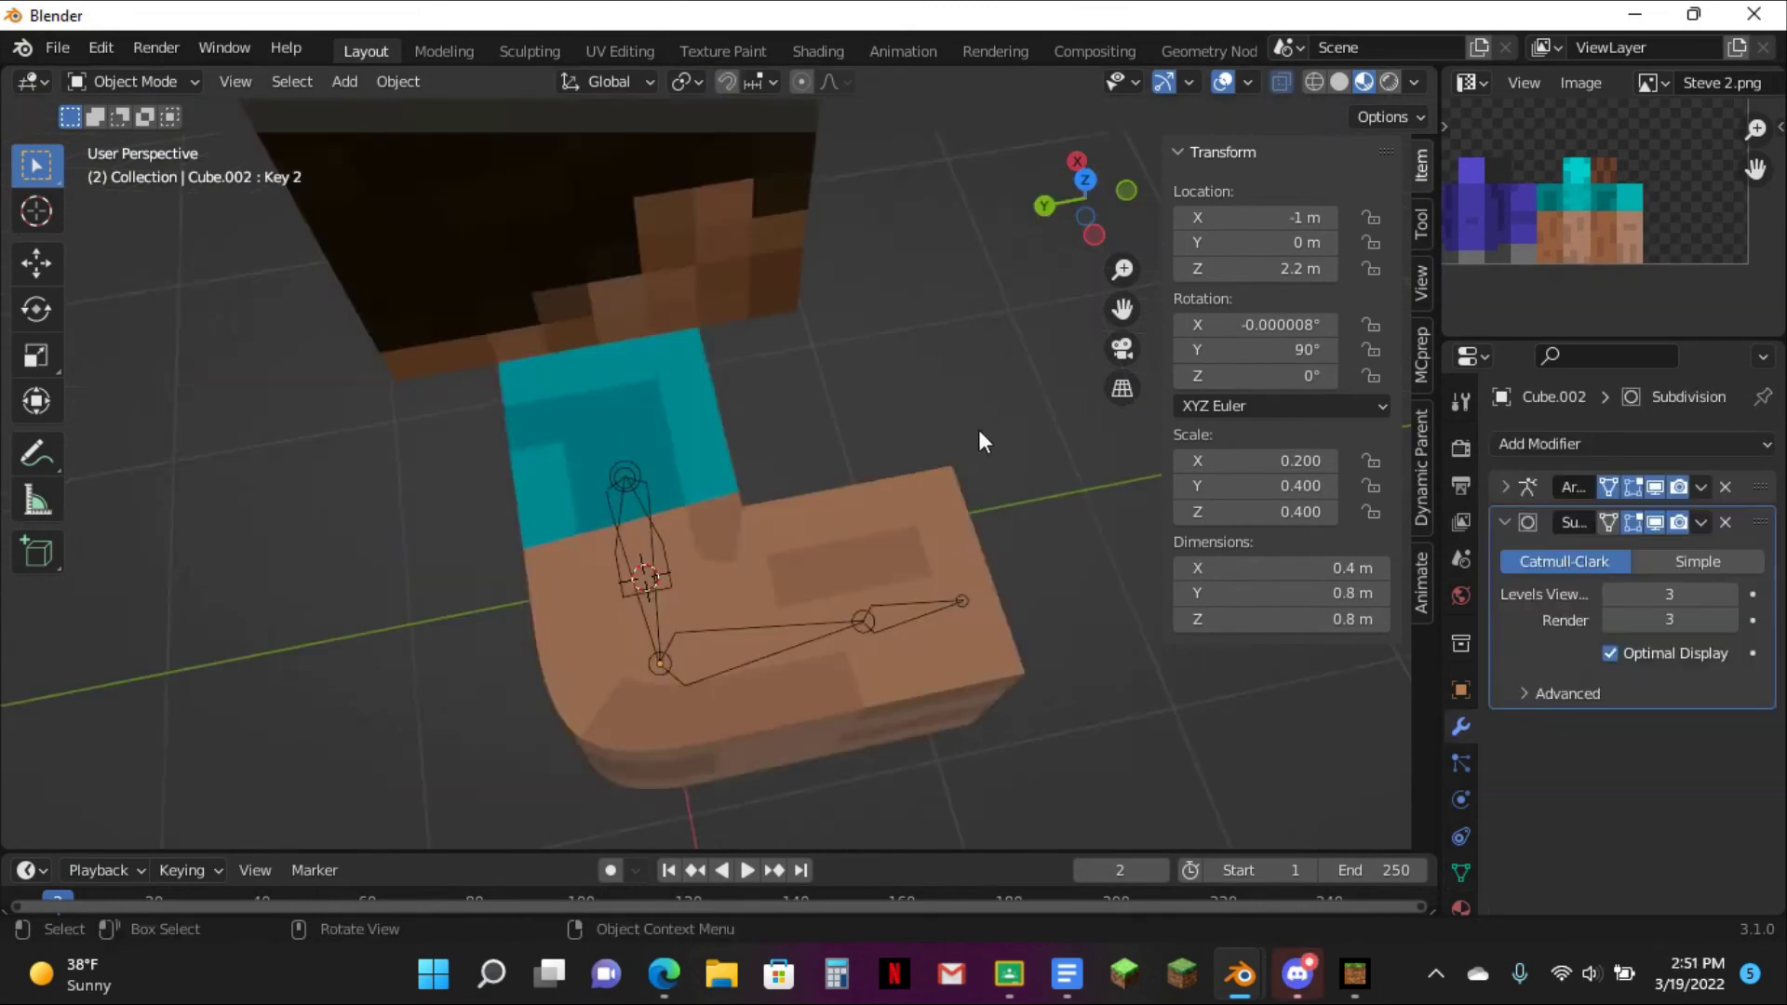
# - Clear the Bottom Arm.R bone's rotation in Pose Mode to straighten the right arm
pyautogui.moveTo(980, 428); pyautogui.dragTo(674, 605, button='middle')
pyautogui.click(599, 556)
pyautogui.hotkey('ctrl', 'Tab')
pyautogui.moveTo(810, 521); pyautogui.dragTo(845, 526, button='middle')
pyautogui.hotkey('alt', 'r')
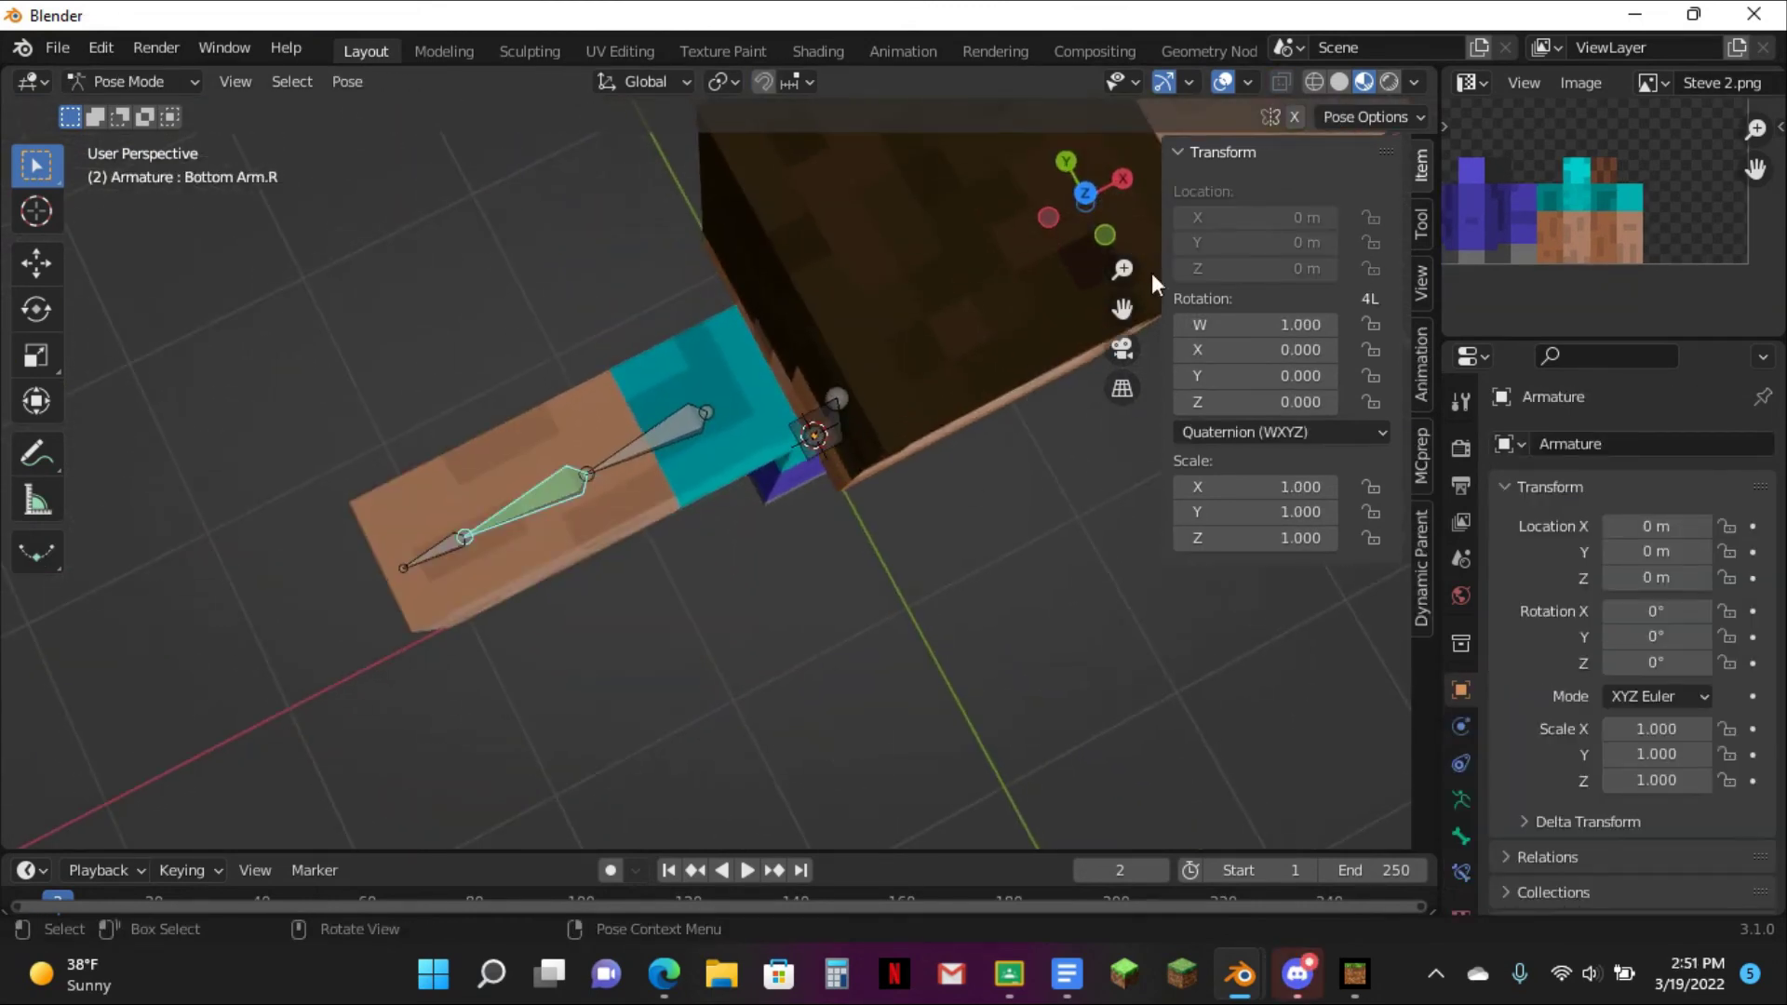
# - Select the three right arm bones in the armature's Edit Mode from front view and symmetrize them to the left side
pyautogui.click(1106, 234)
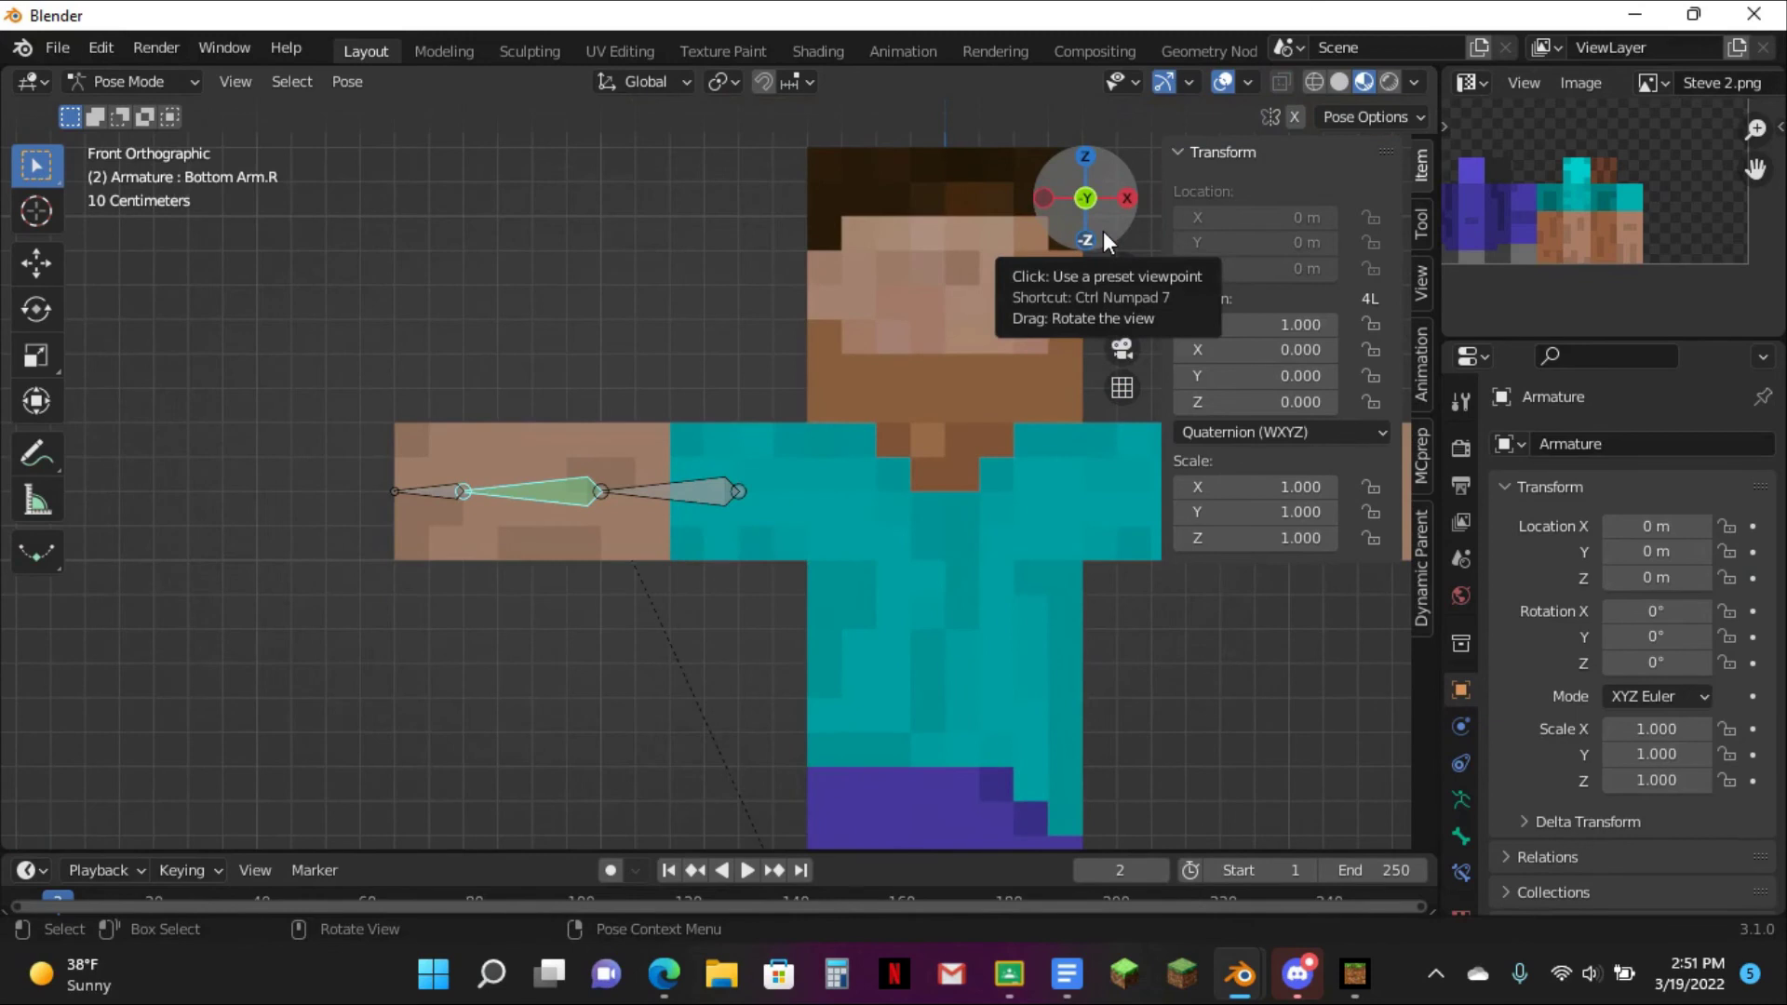
pyautogui.press('Tab')
pyautogui.click(578, 494)
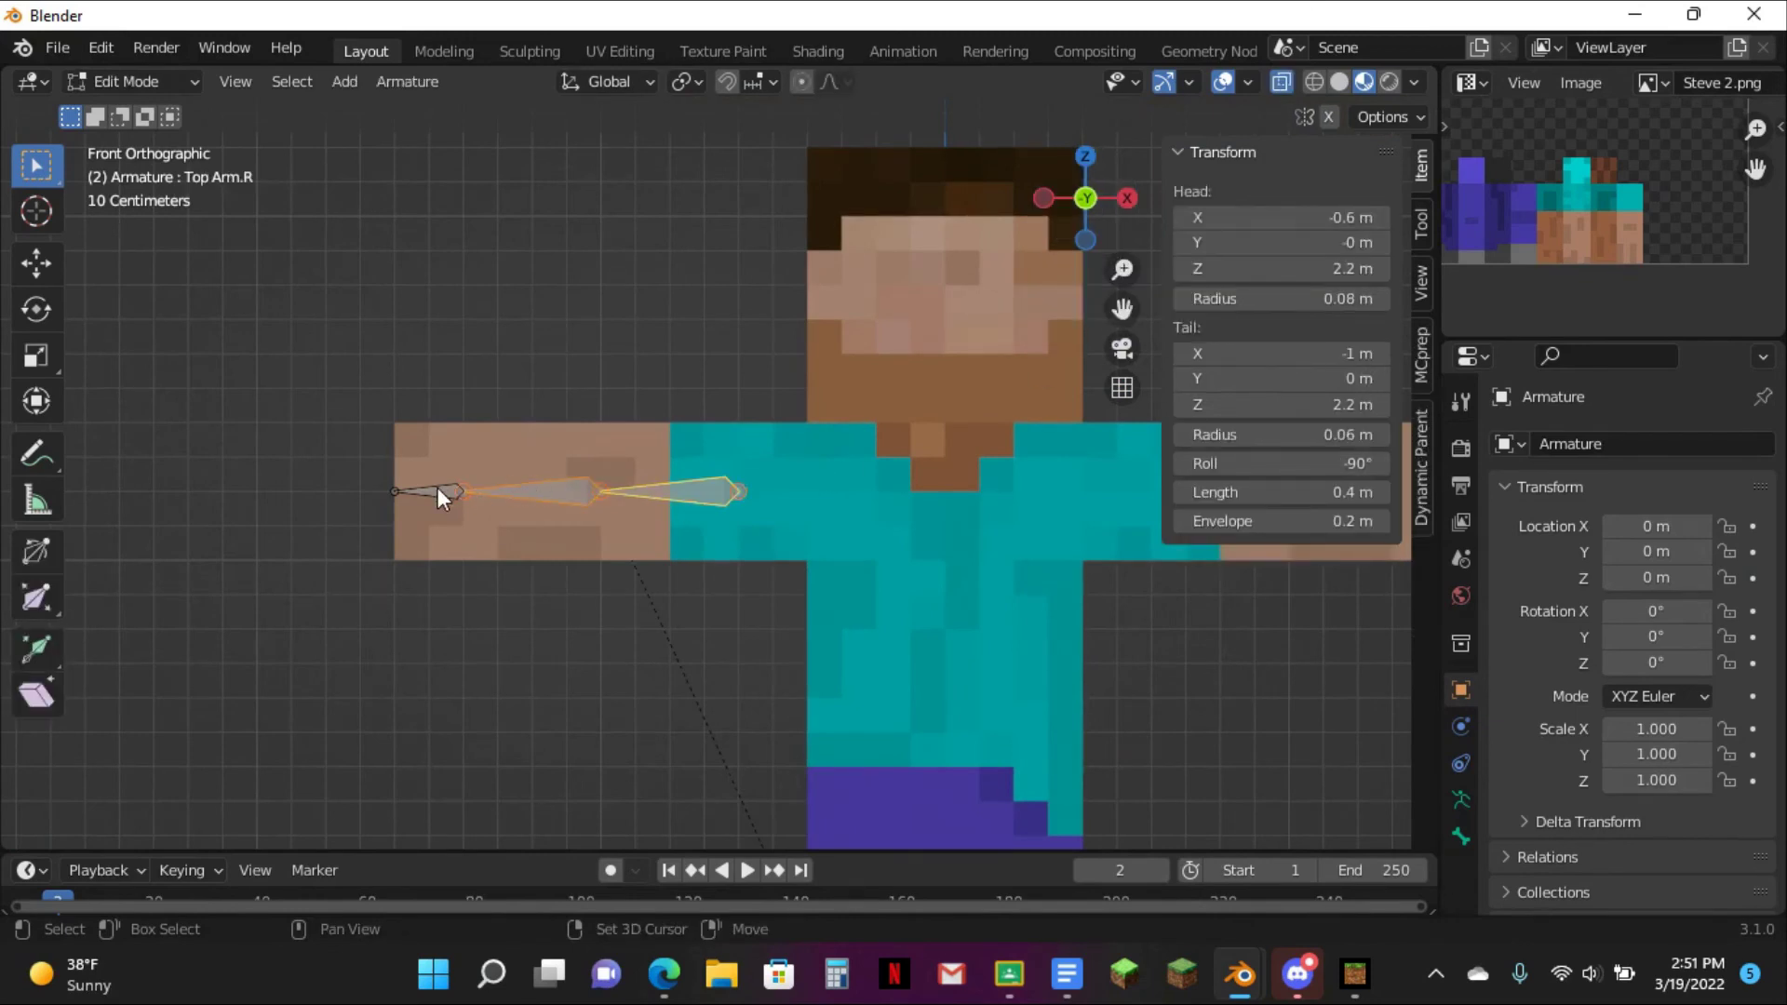
pyautogui.click(418, 91)
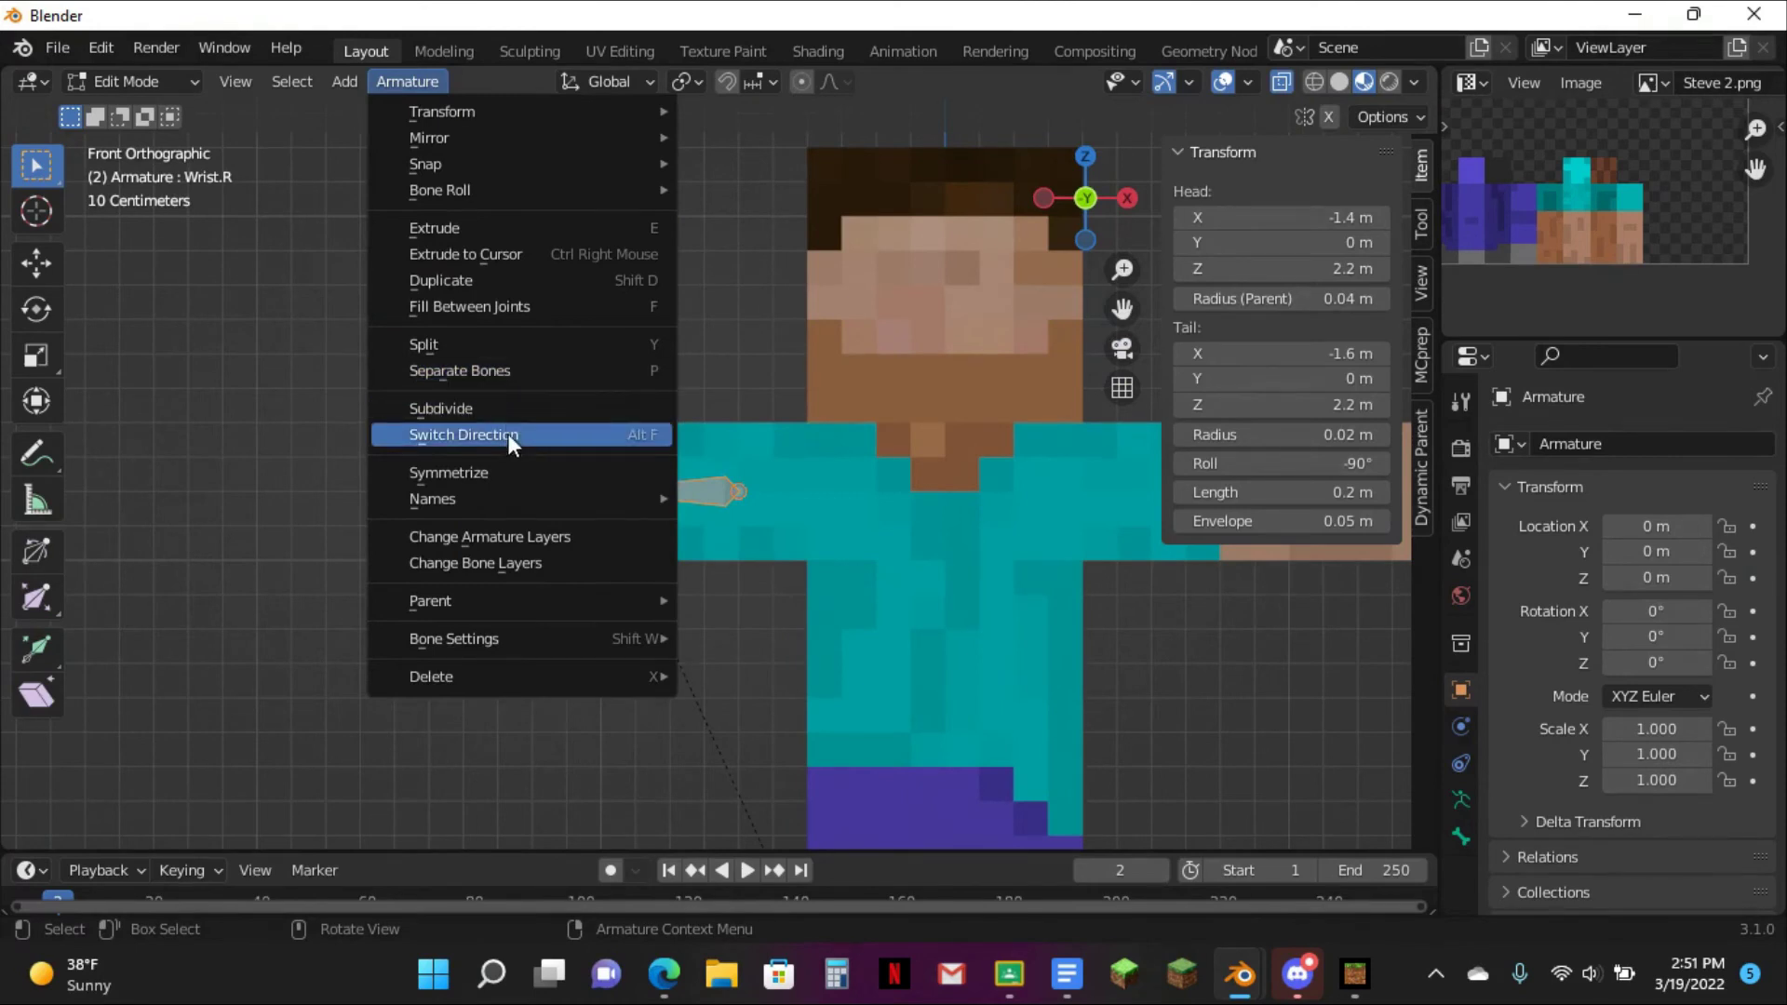
pyautogui.click(510, 470)
pyautogui.press('Home')
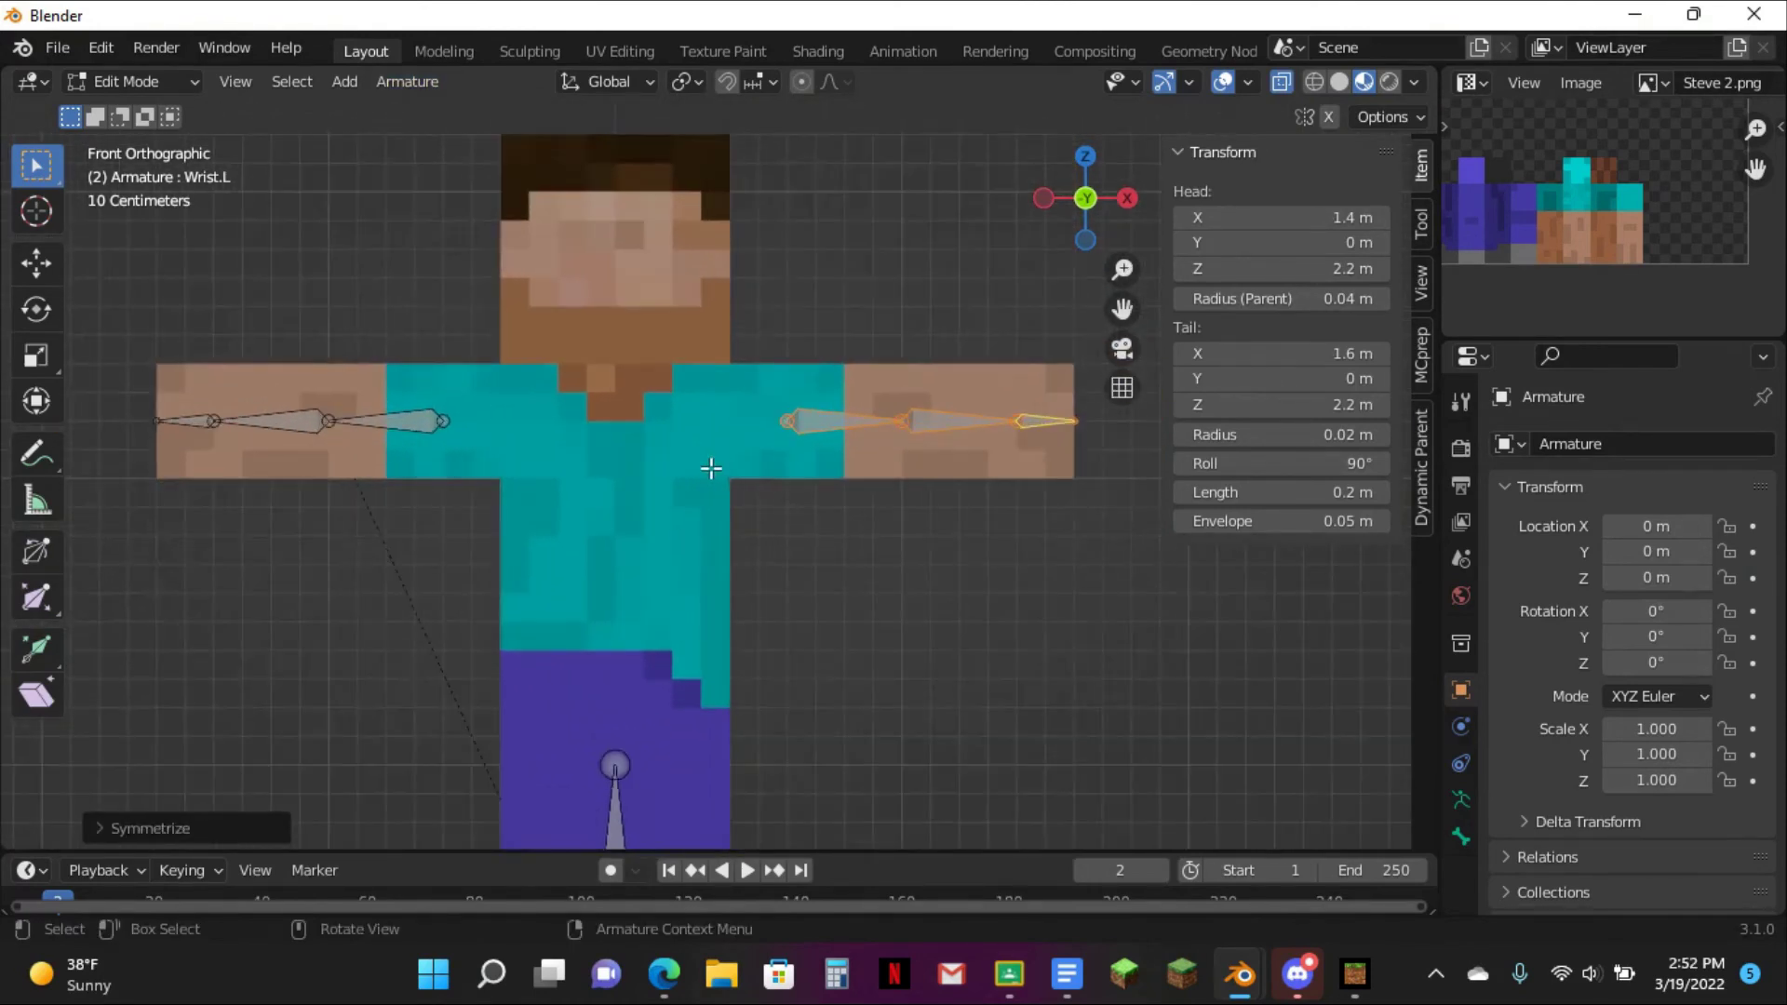
pyautogui.scroll(2, 714, 474)
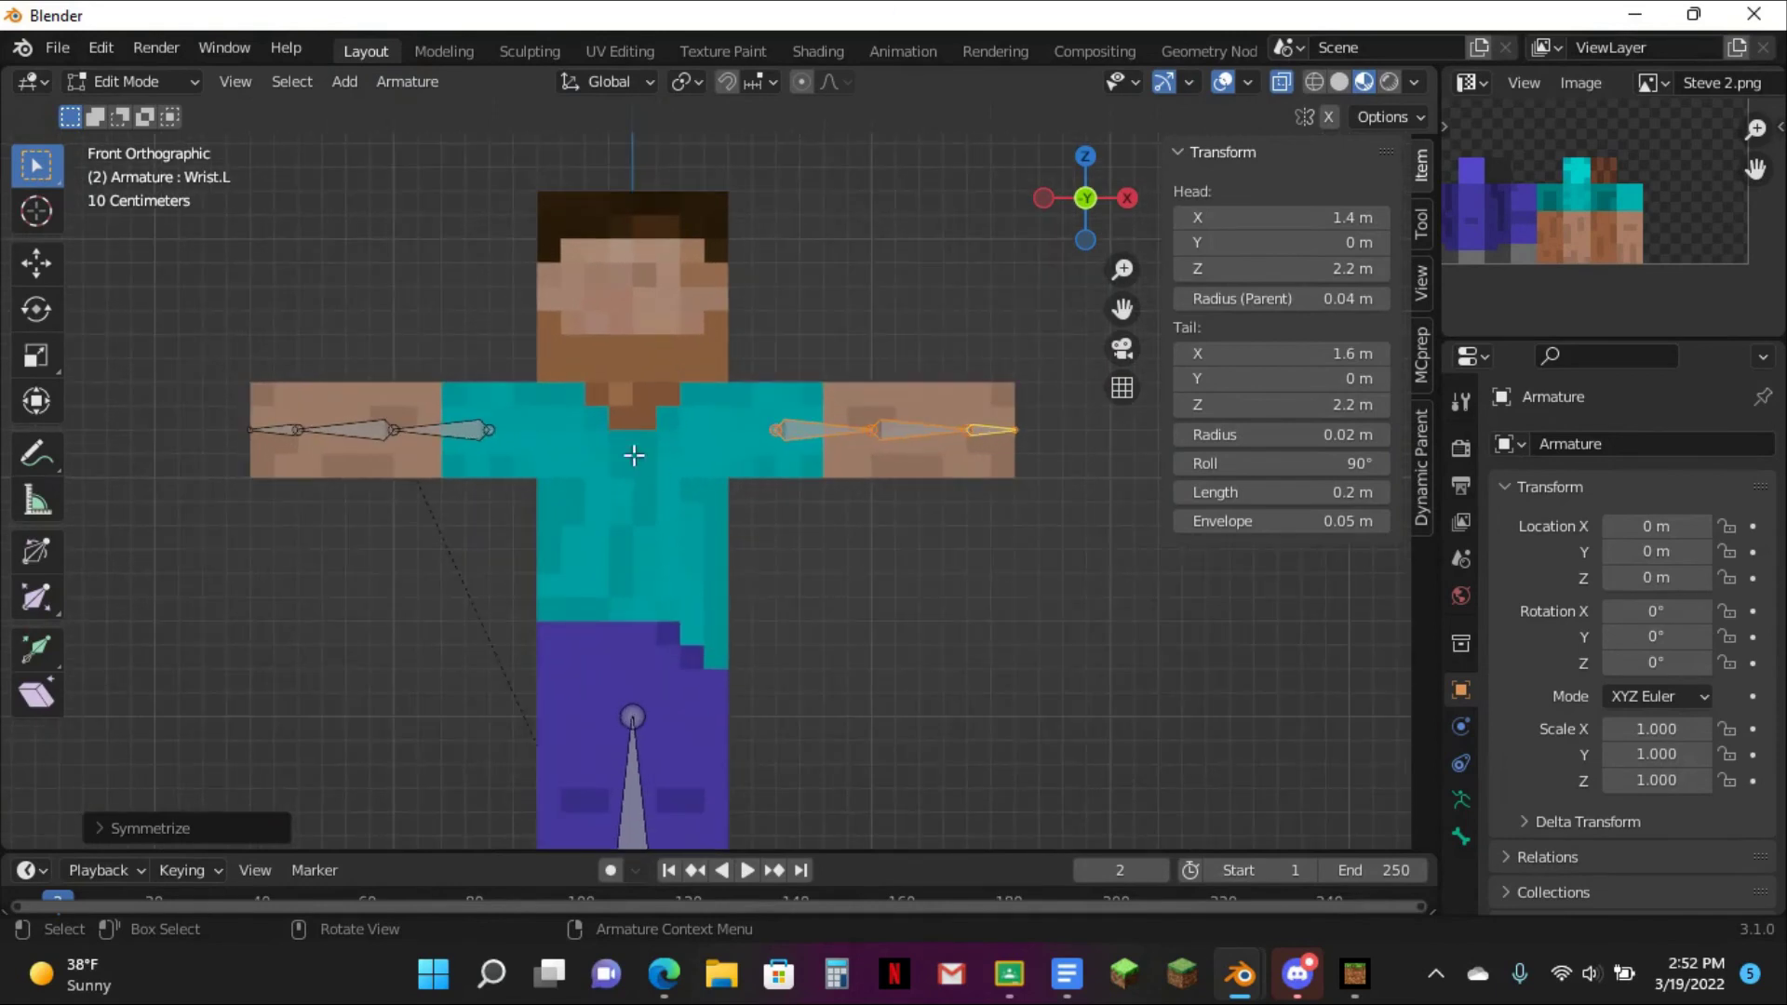
# - Return to Object Mode and remove the unrigged left arm mesh
pyautogui.press('Tab')
pyautogui.click(873, 397)
pyautogui.hotkey('ctrl', 'Tab')
pyautogui.click(887, 383)
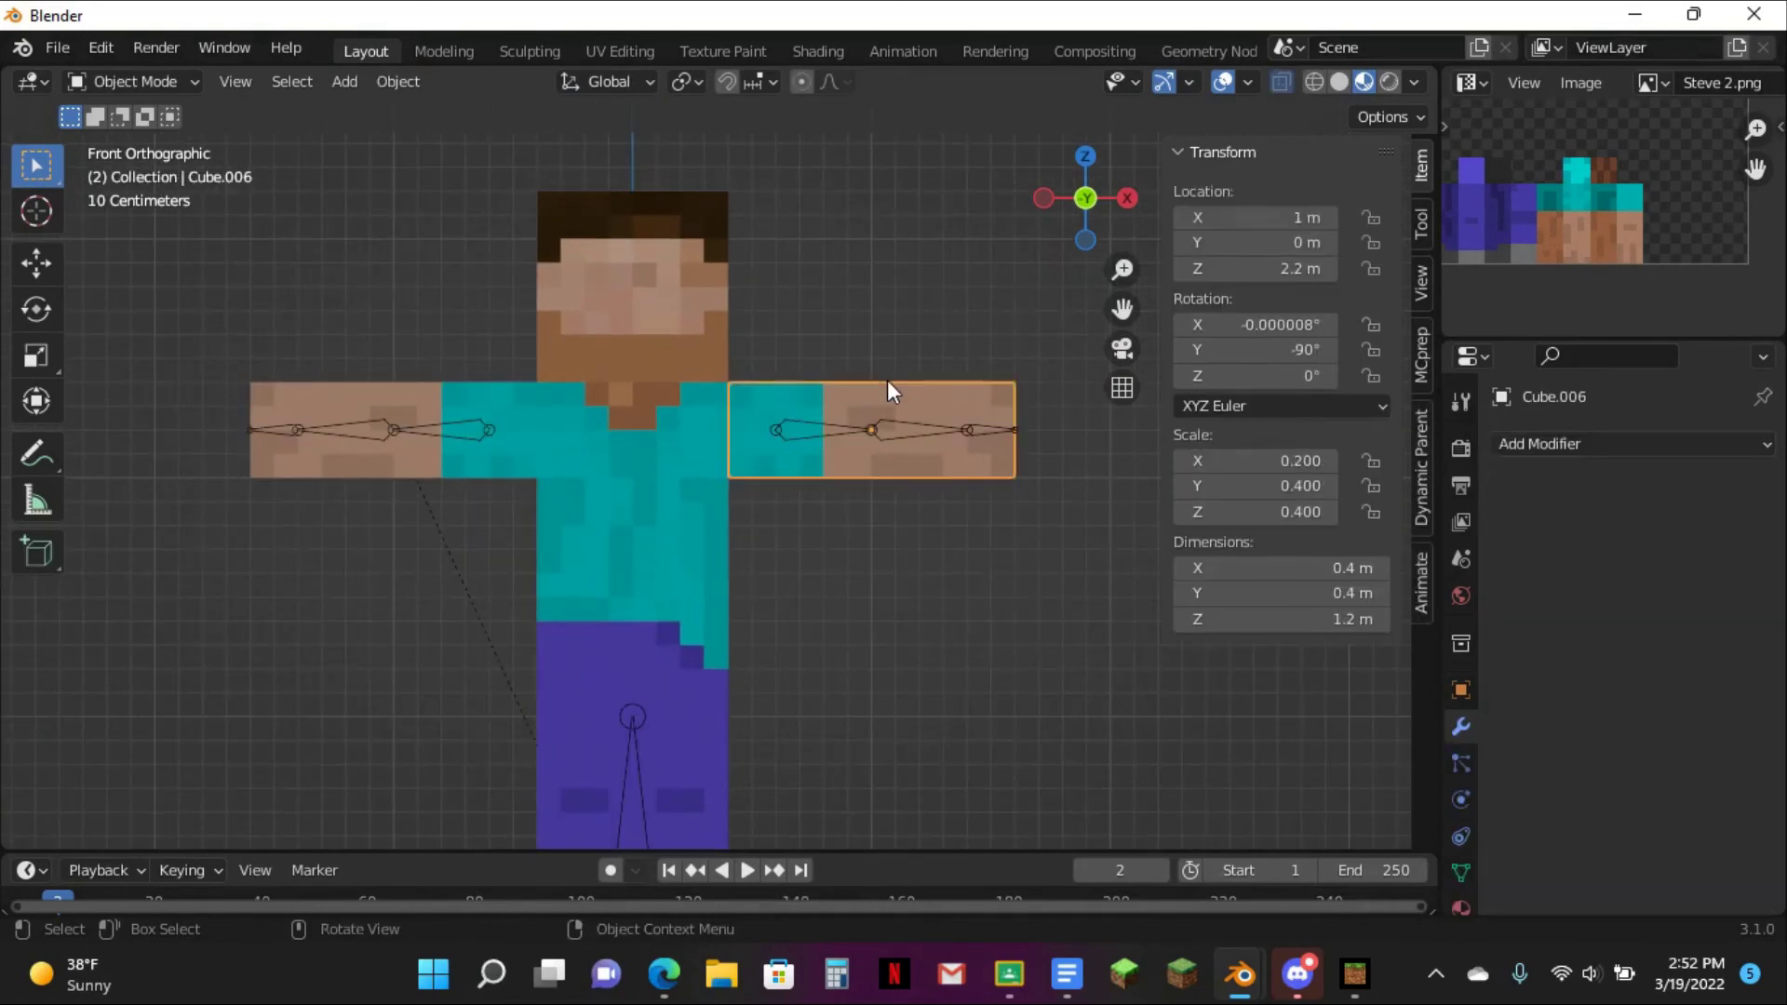
pyautogui.press('h')
# - Set the right arm's Subdivision viewport level to 2 and collapse the modifier
pyautogui.click(466, 393)
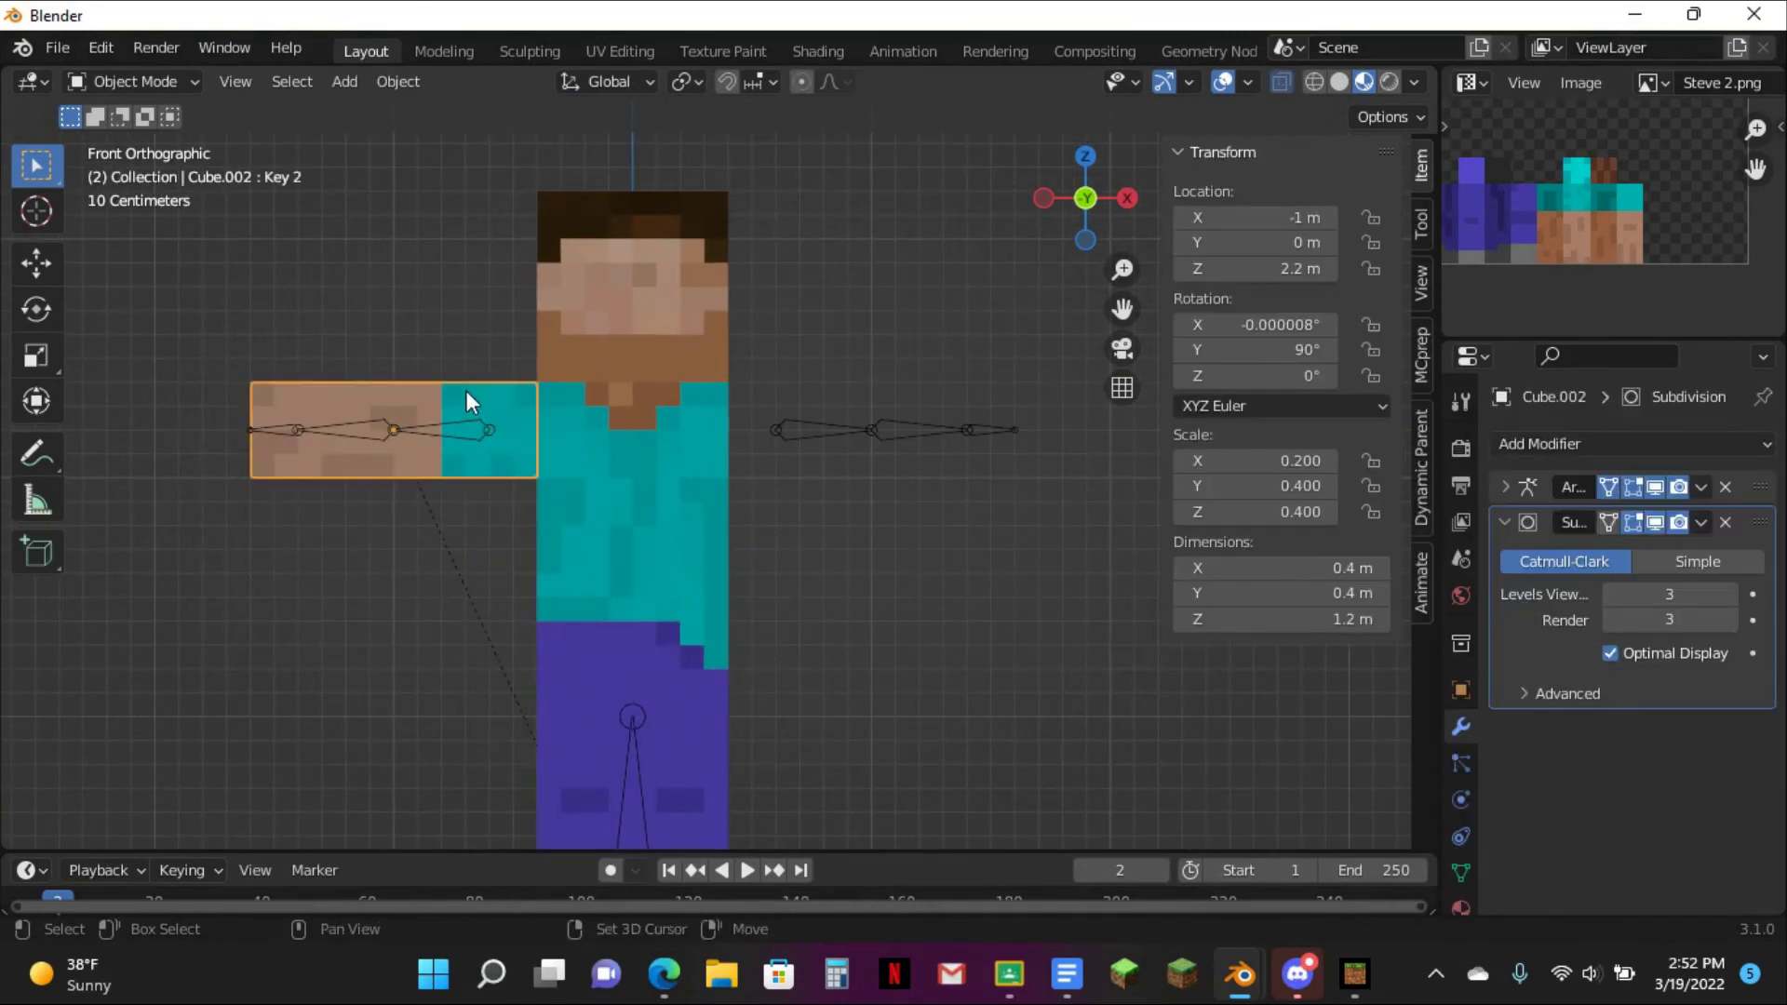
pyautogui.click(1612, 594)
pyautogui.click(1612, 595)
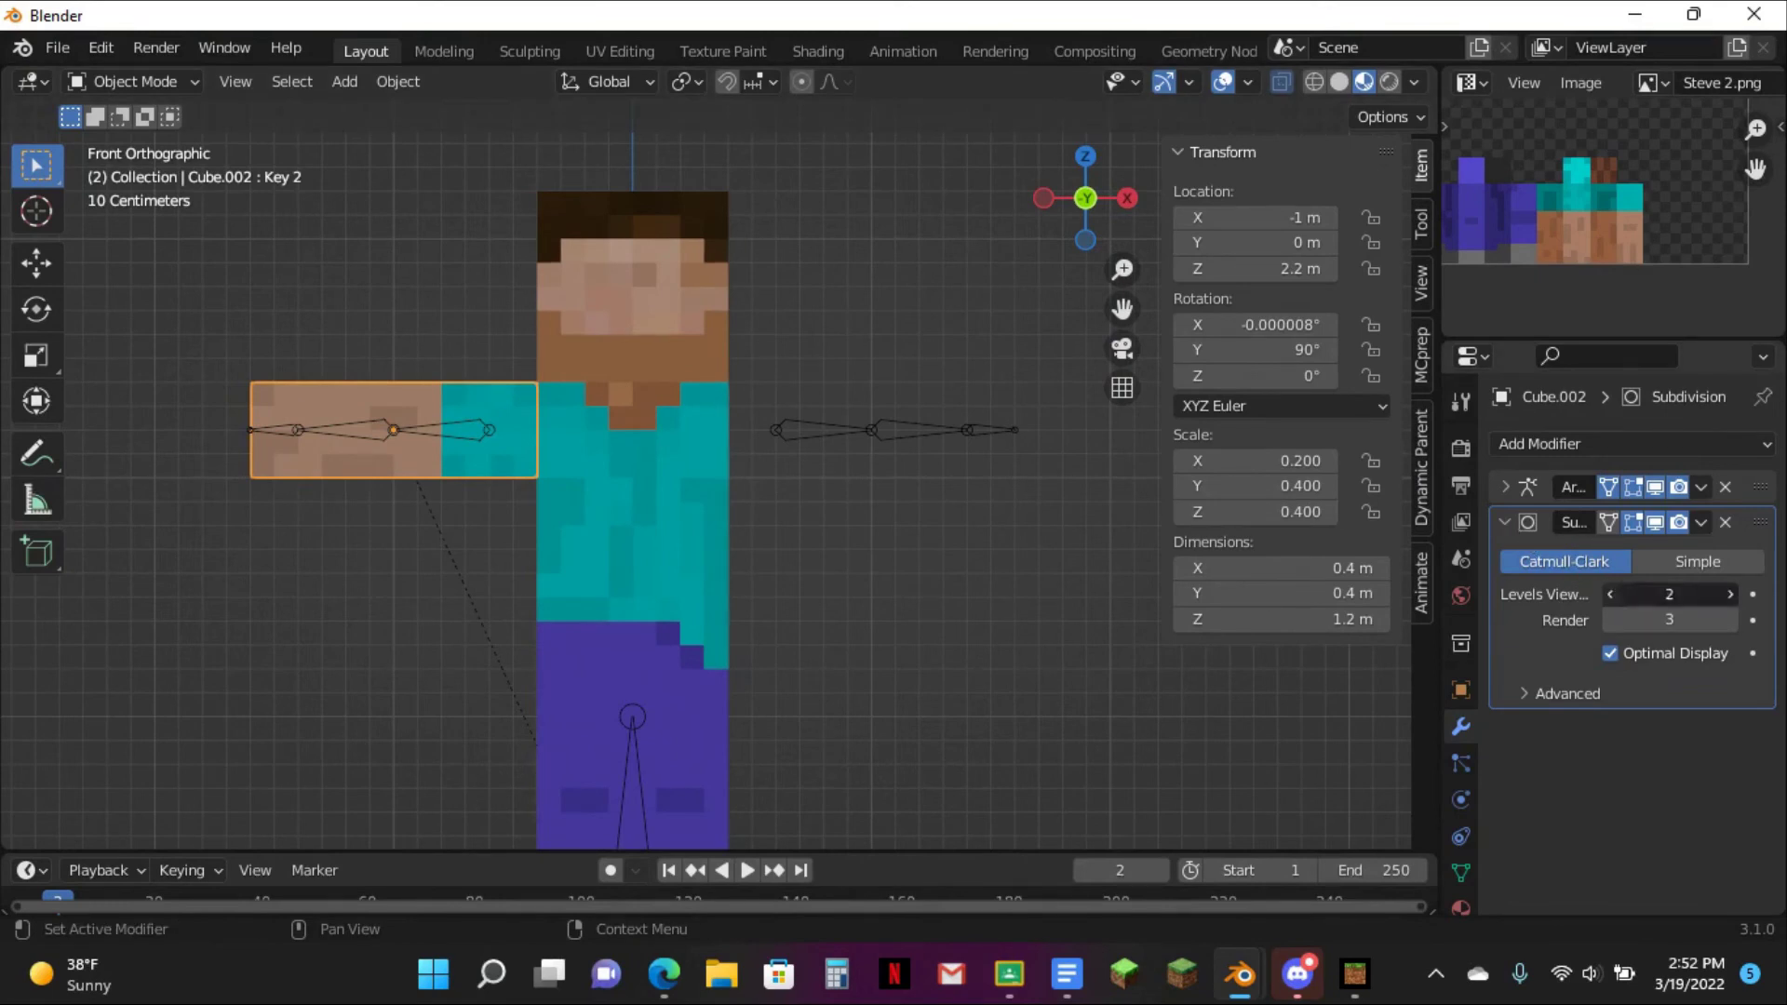
pyautogui.click(1506, 524)
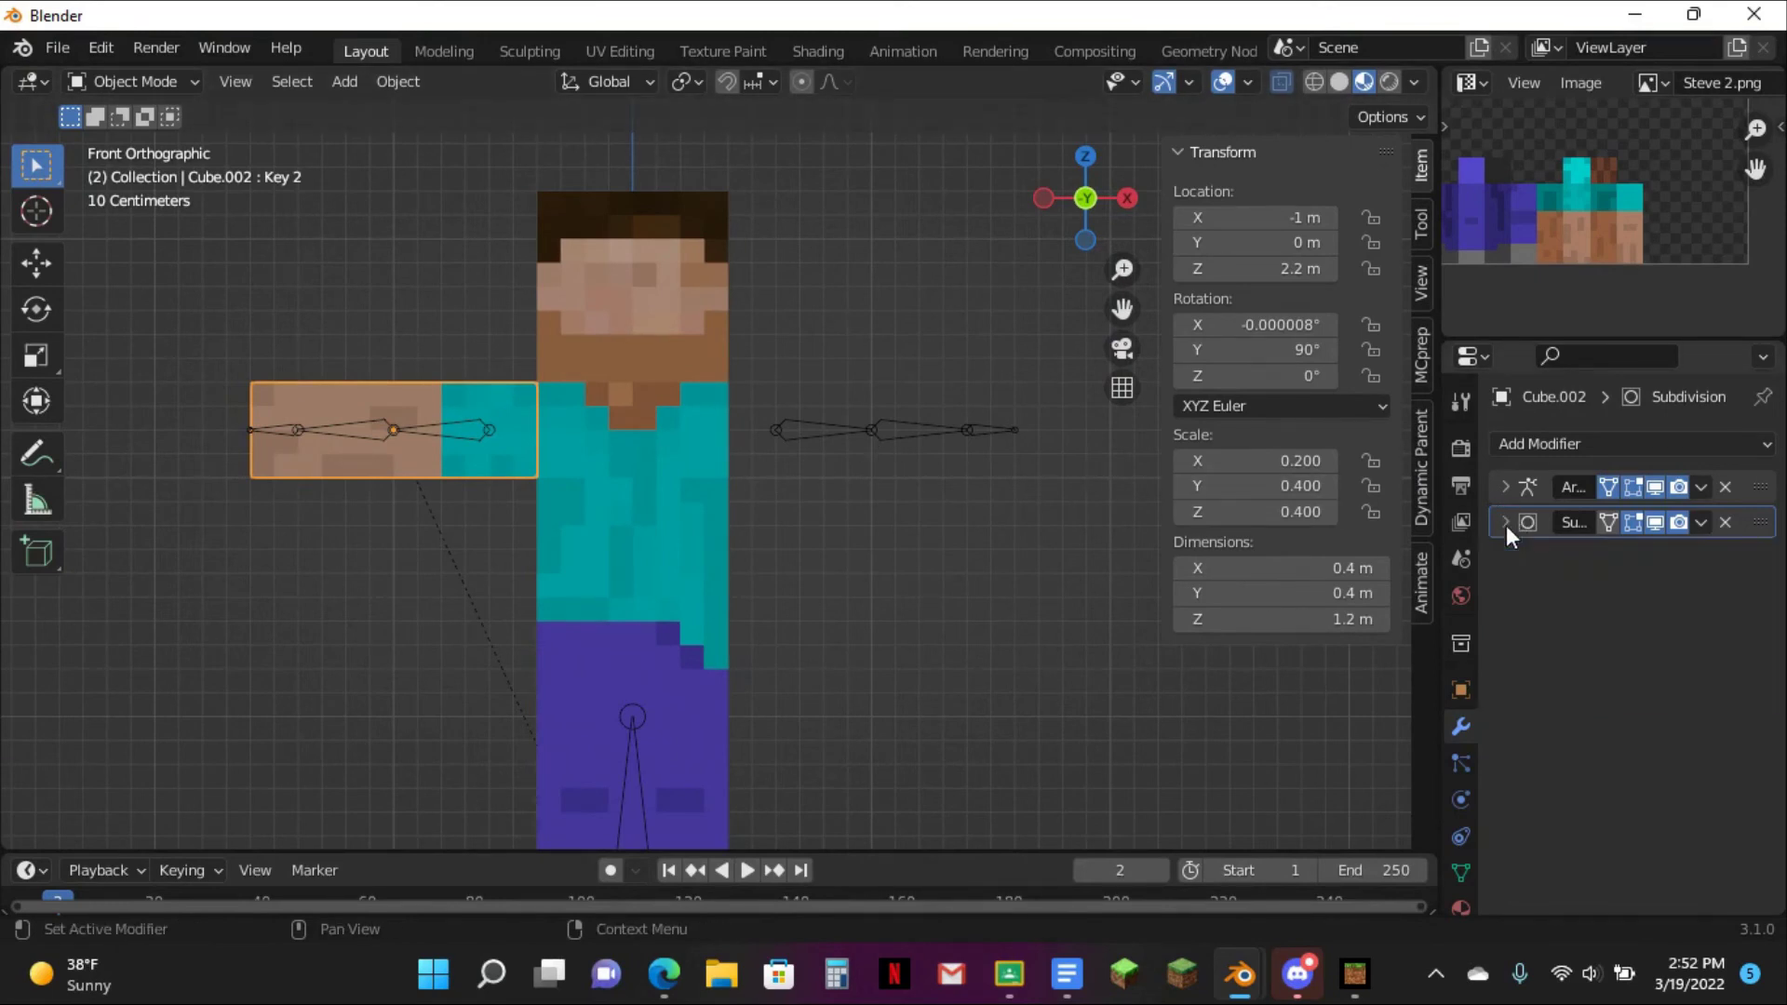
# - Duplicate the right arm in place and set the copy's X location to 1 m
pyautogui.hotkey('shift', 'd')
pyautogui.rightClick(775, 499)
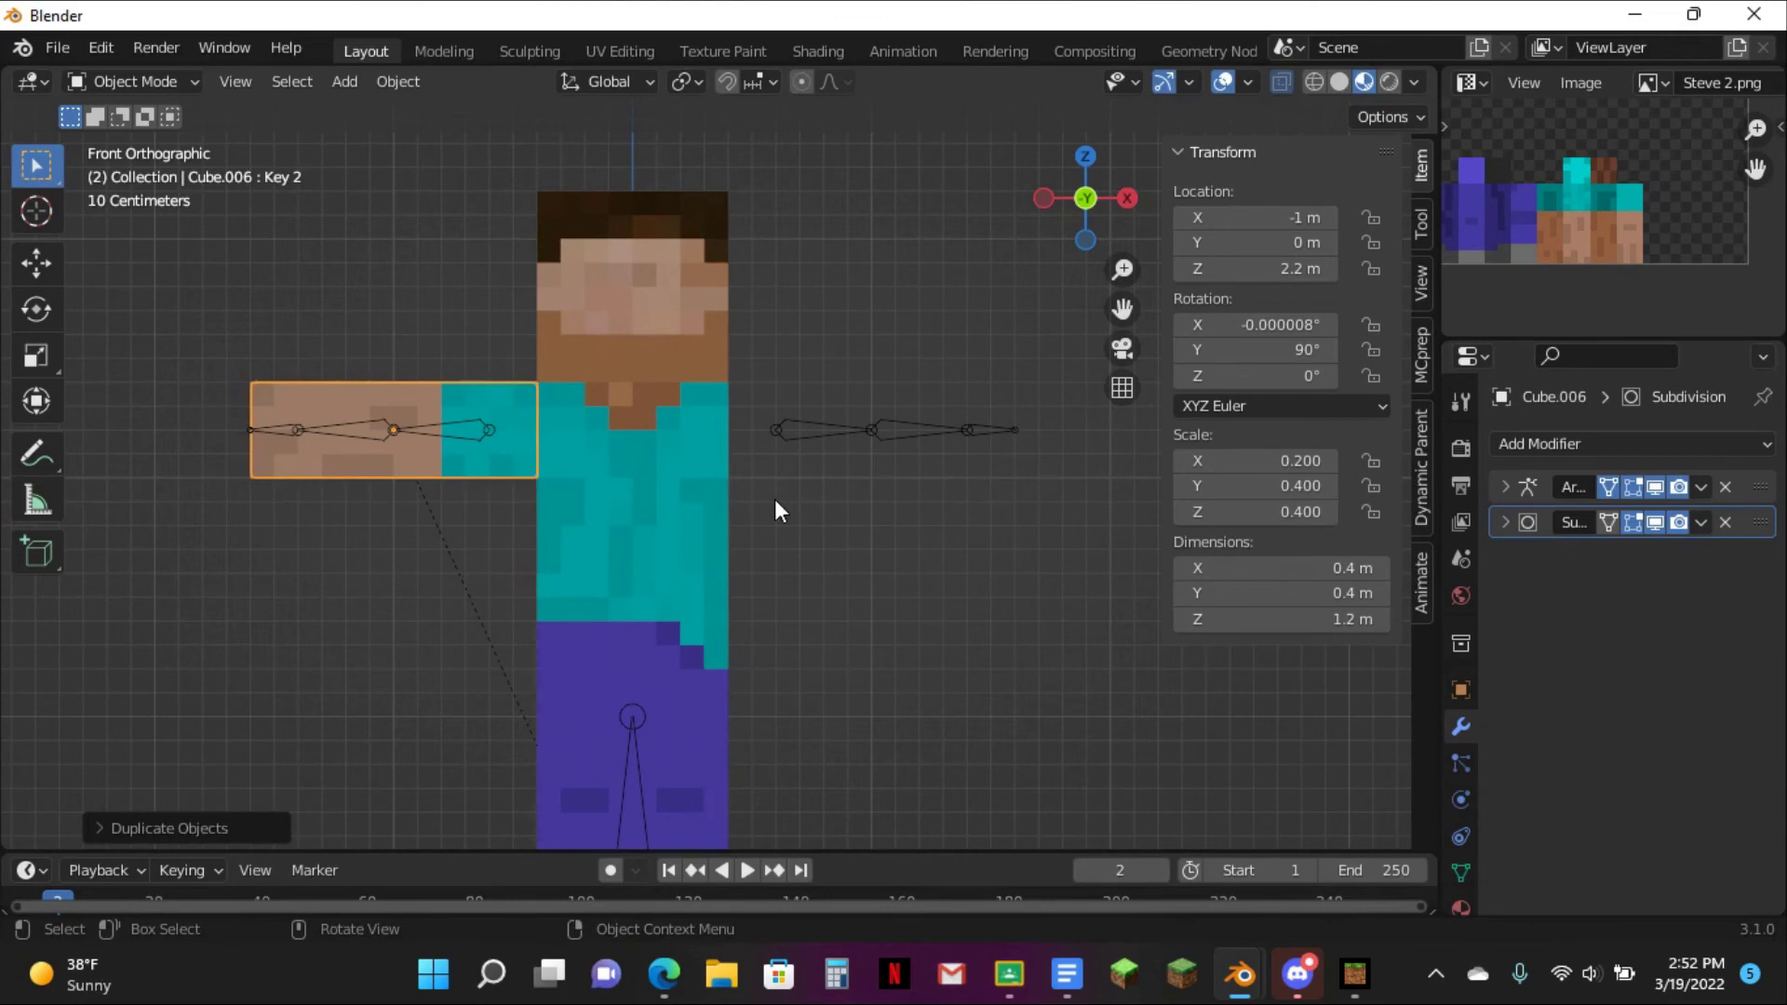
pyautogui.click(1257, 218)
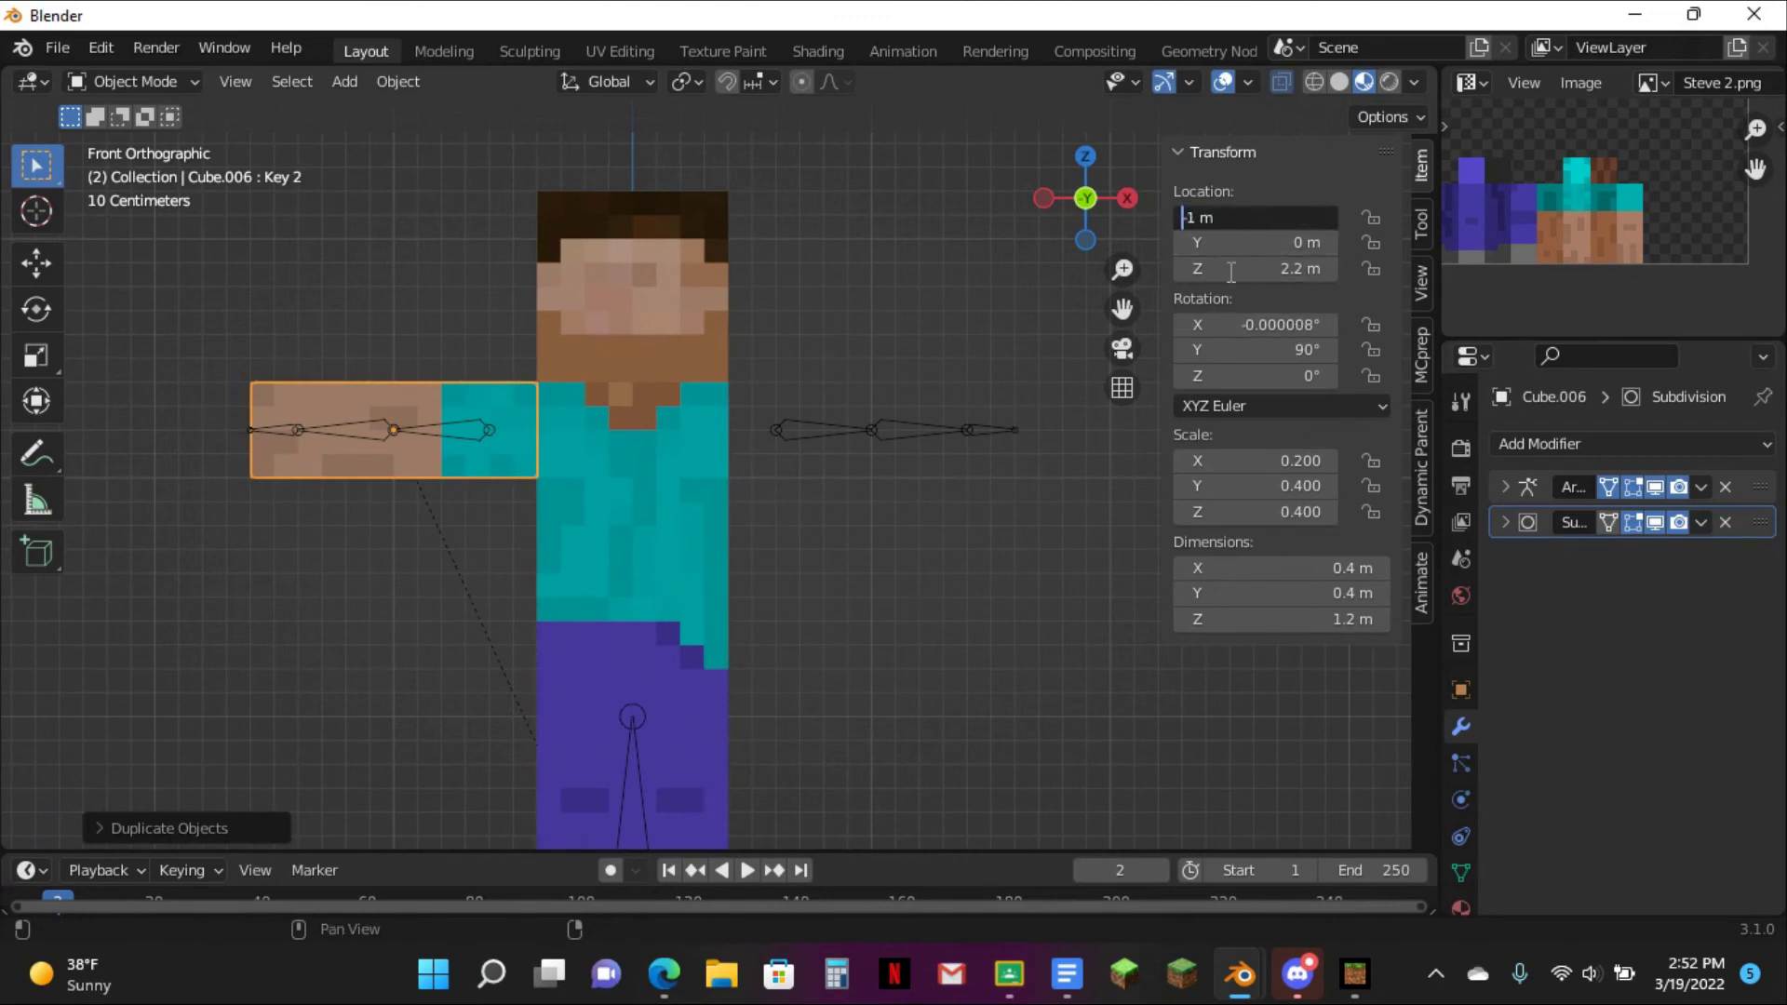
pyautogui.press('Return')
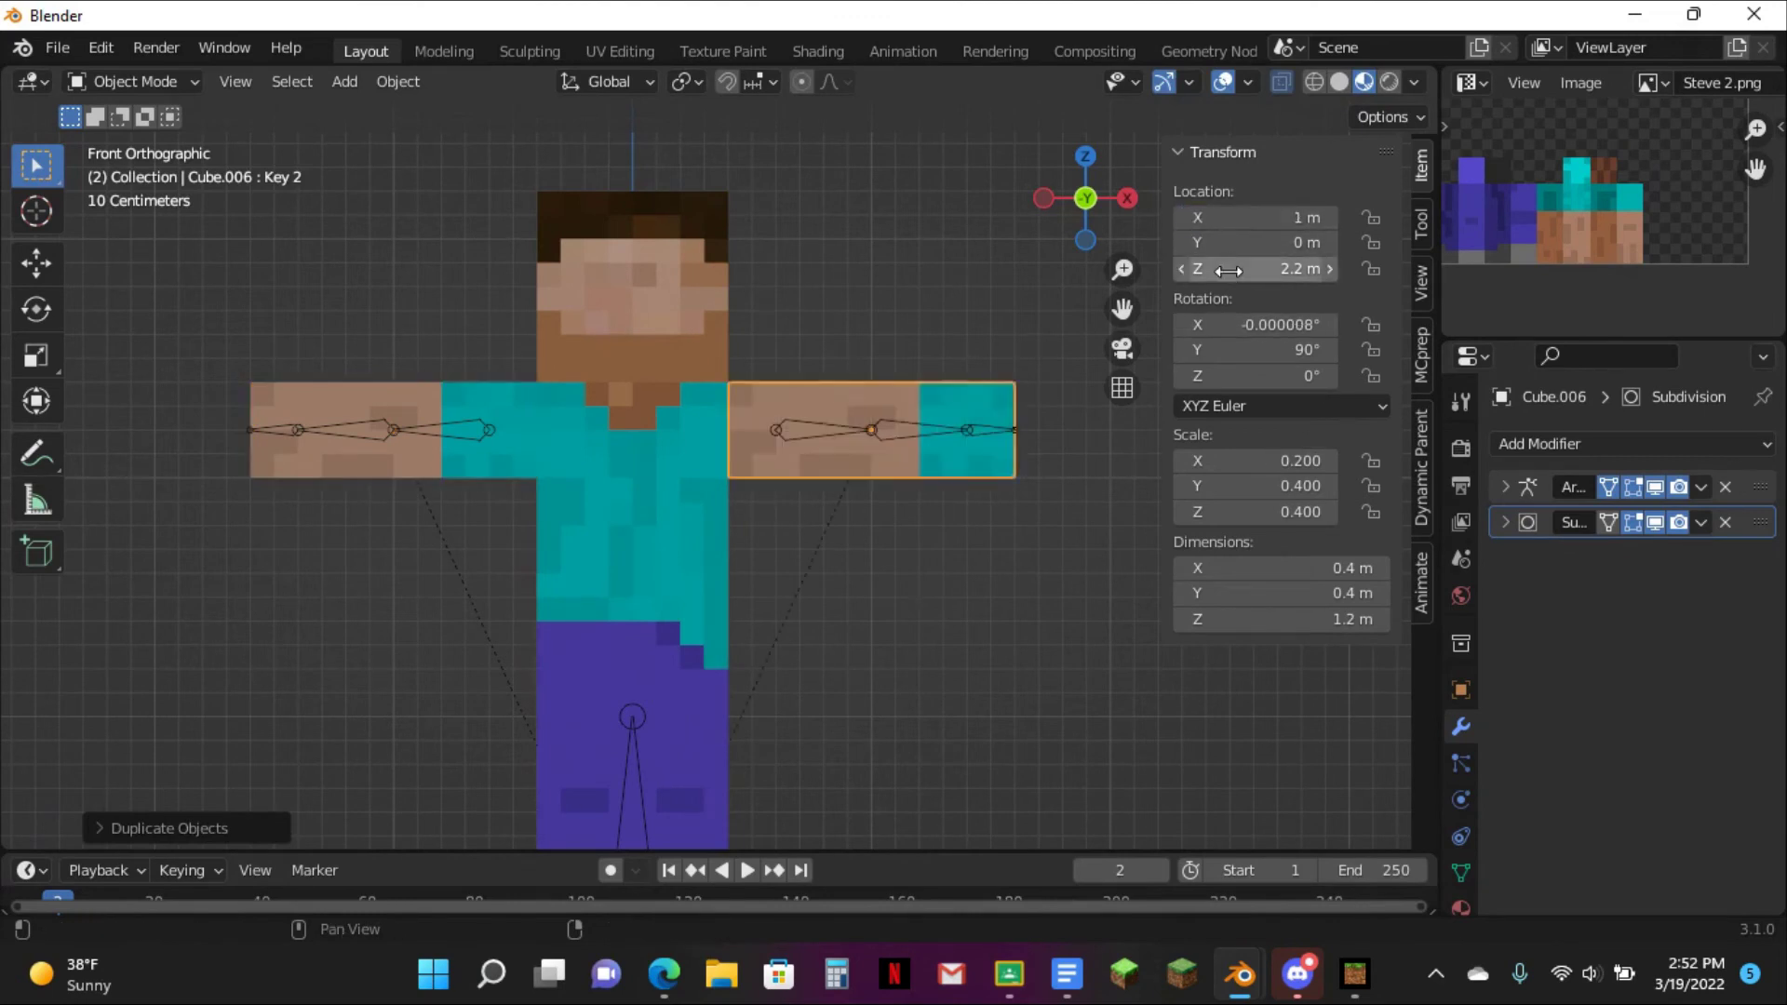
# - Turn on snapping and move the copied arm's UVs by -0.125, -0.5 onto the skin's left arm texture in Edit Mode
pyautogui.press('Tab')
pyautogui.scroll(-2, 1605, 194)
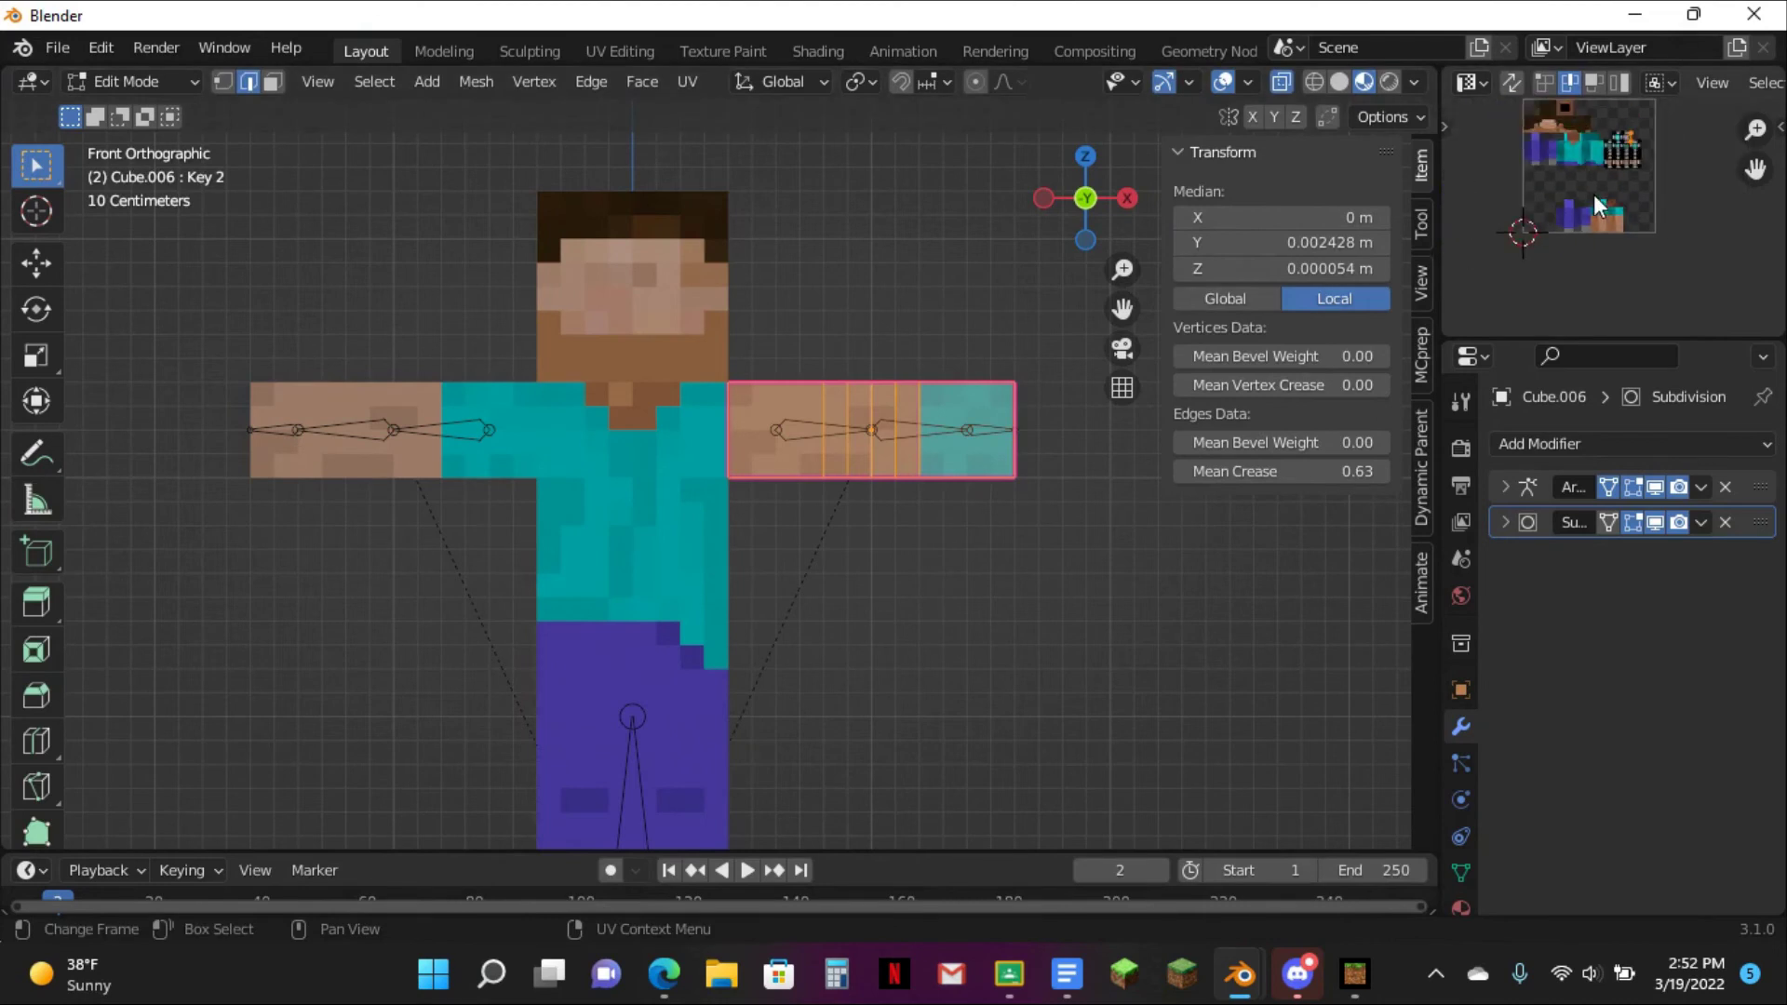
pyautogui.scroll(2, 1616, 166)
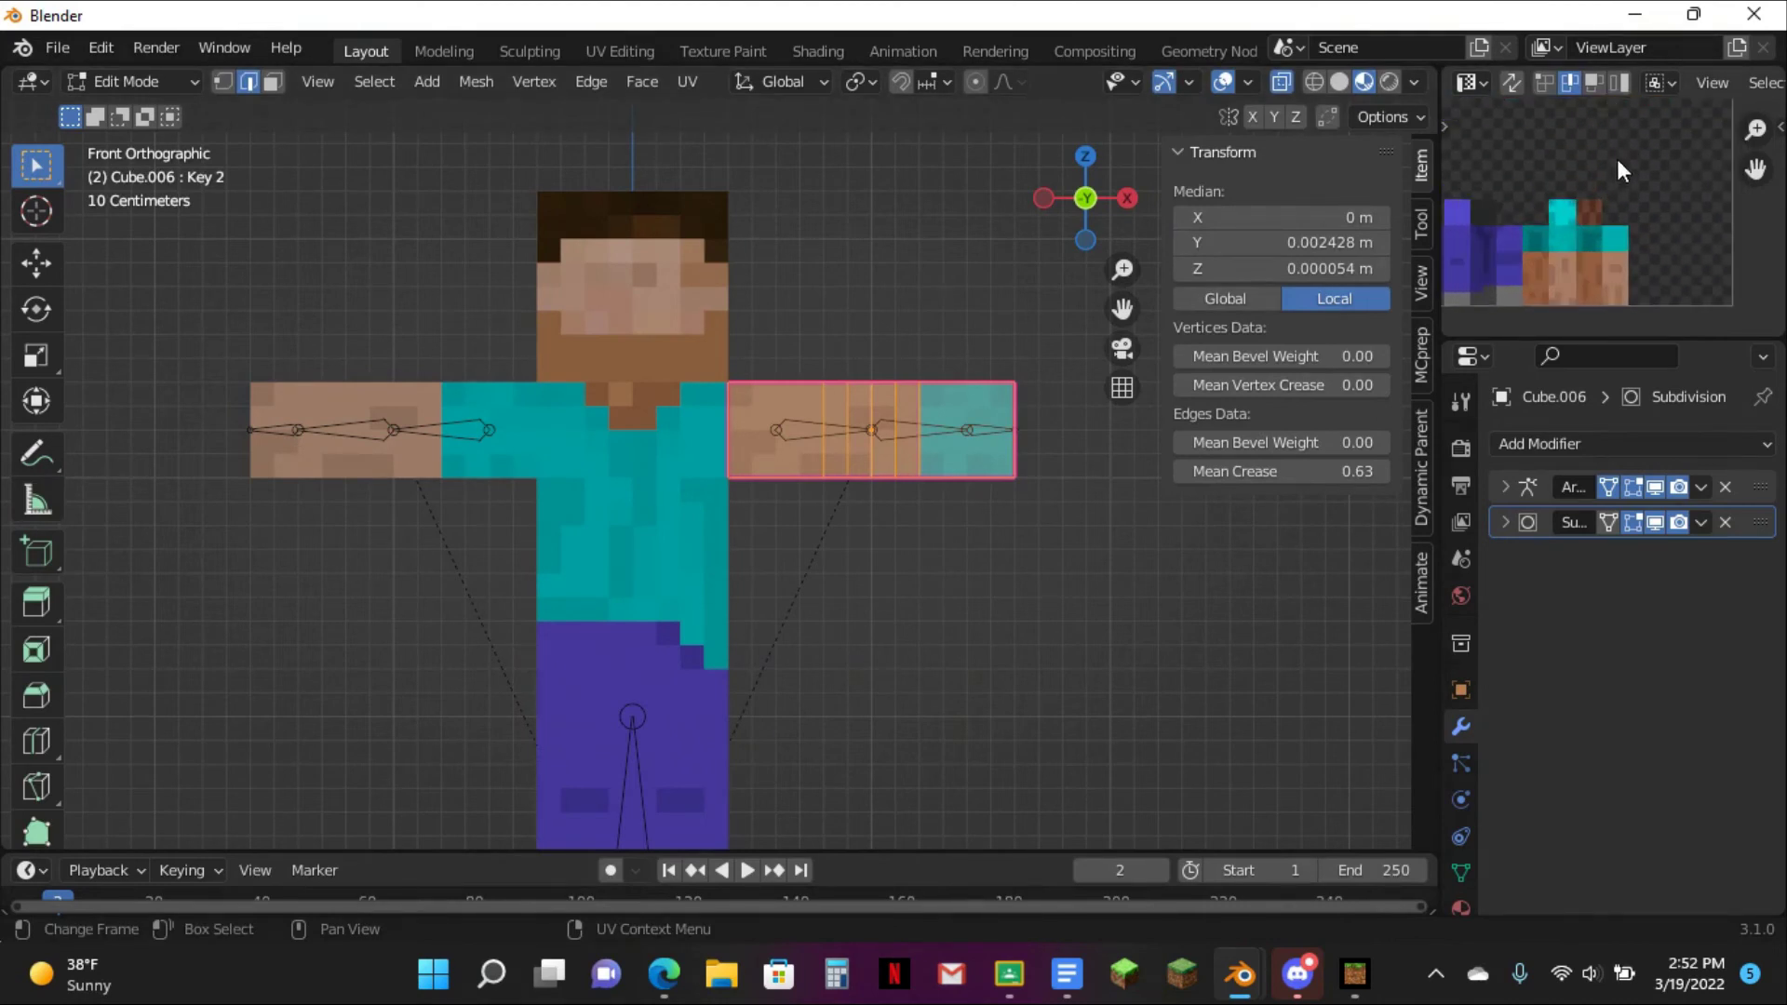
pyautogui.press('g')
pyautogui.click(1081, 38)
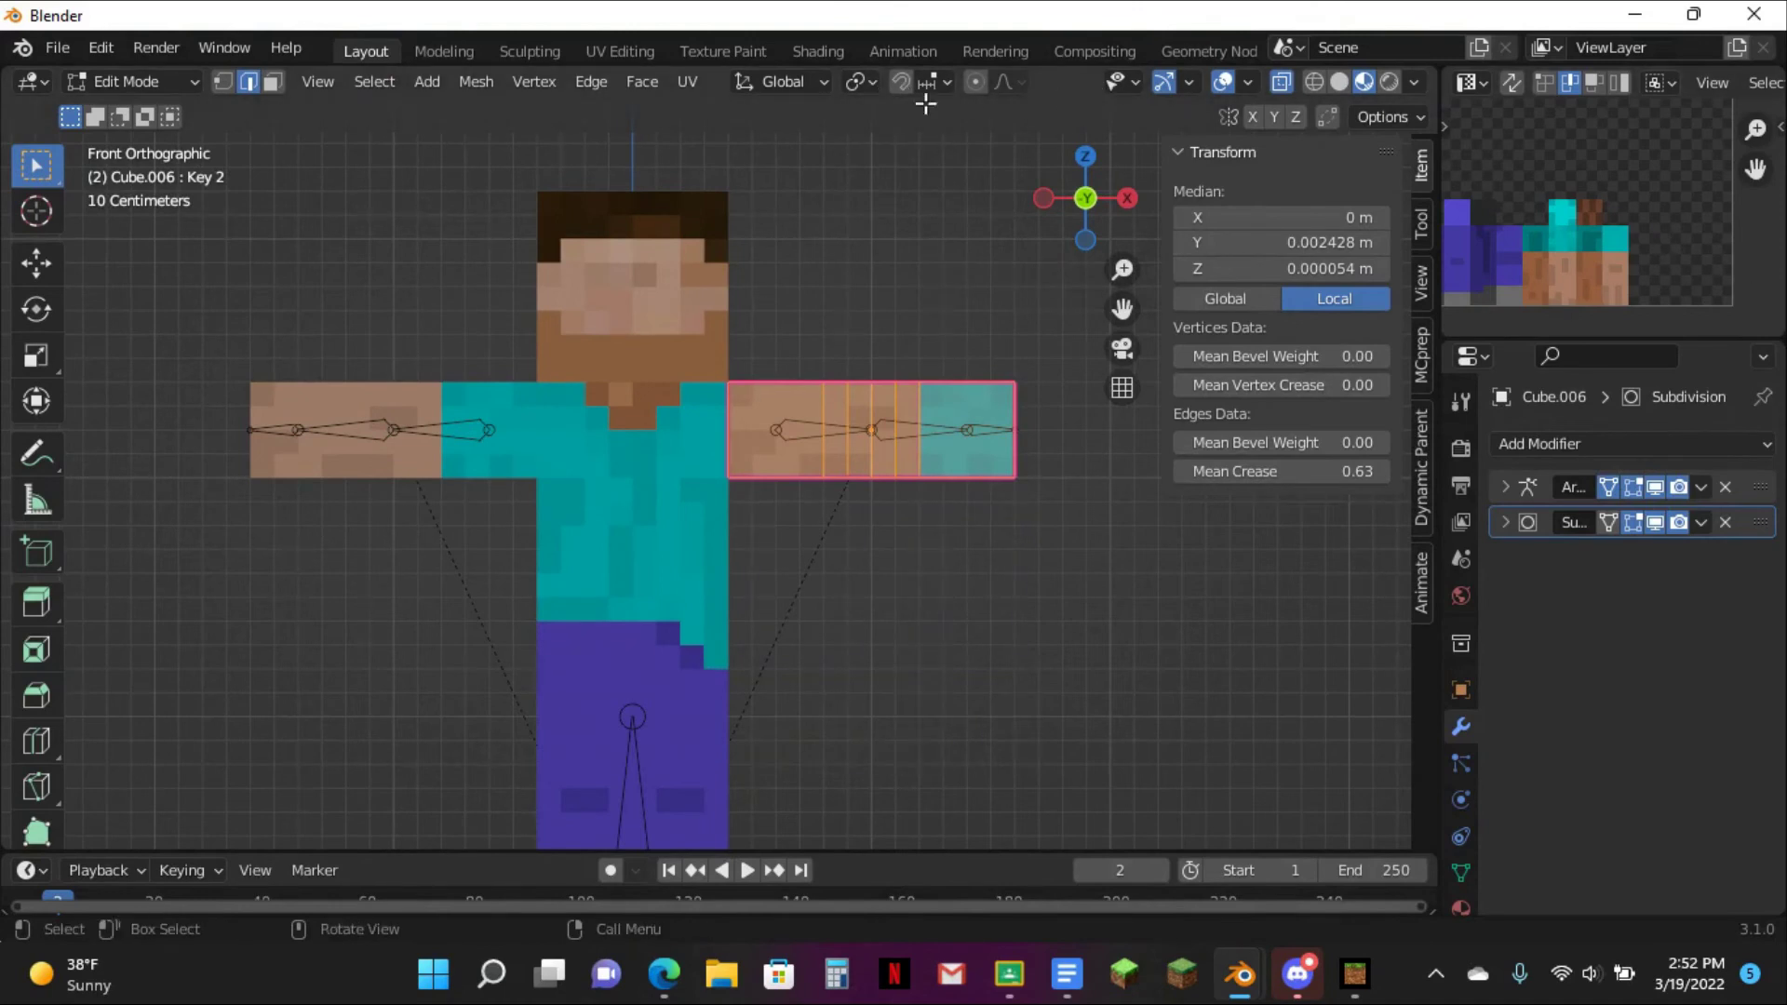
pyautogui.click(898, 82)
pyautogui.press('g')
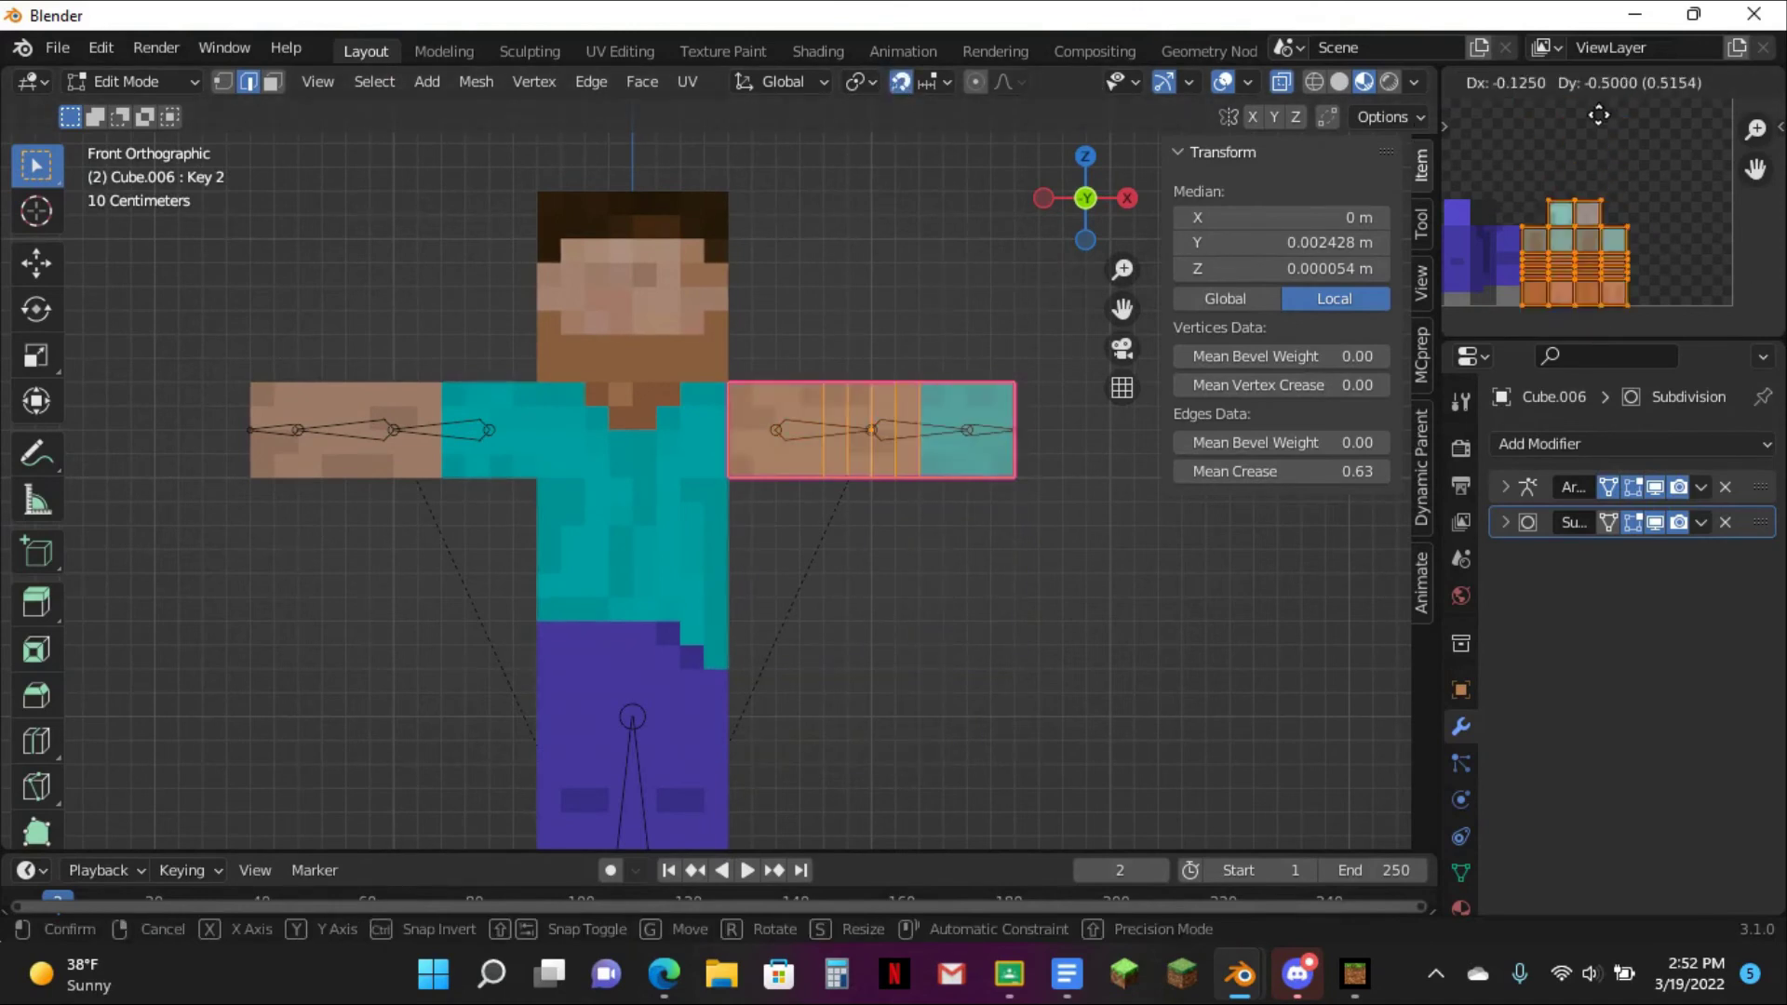
pyautogui.click(1565, 151)
pyautogui.press('Tab')
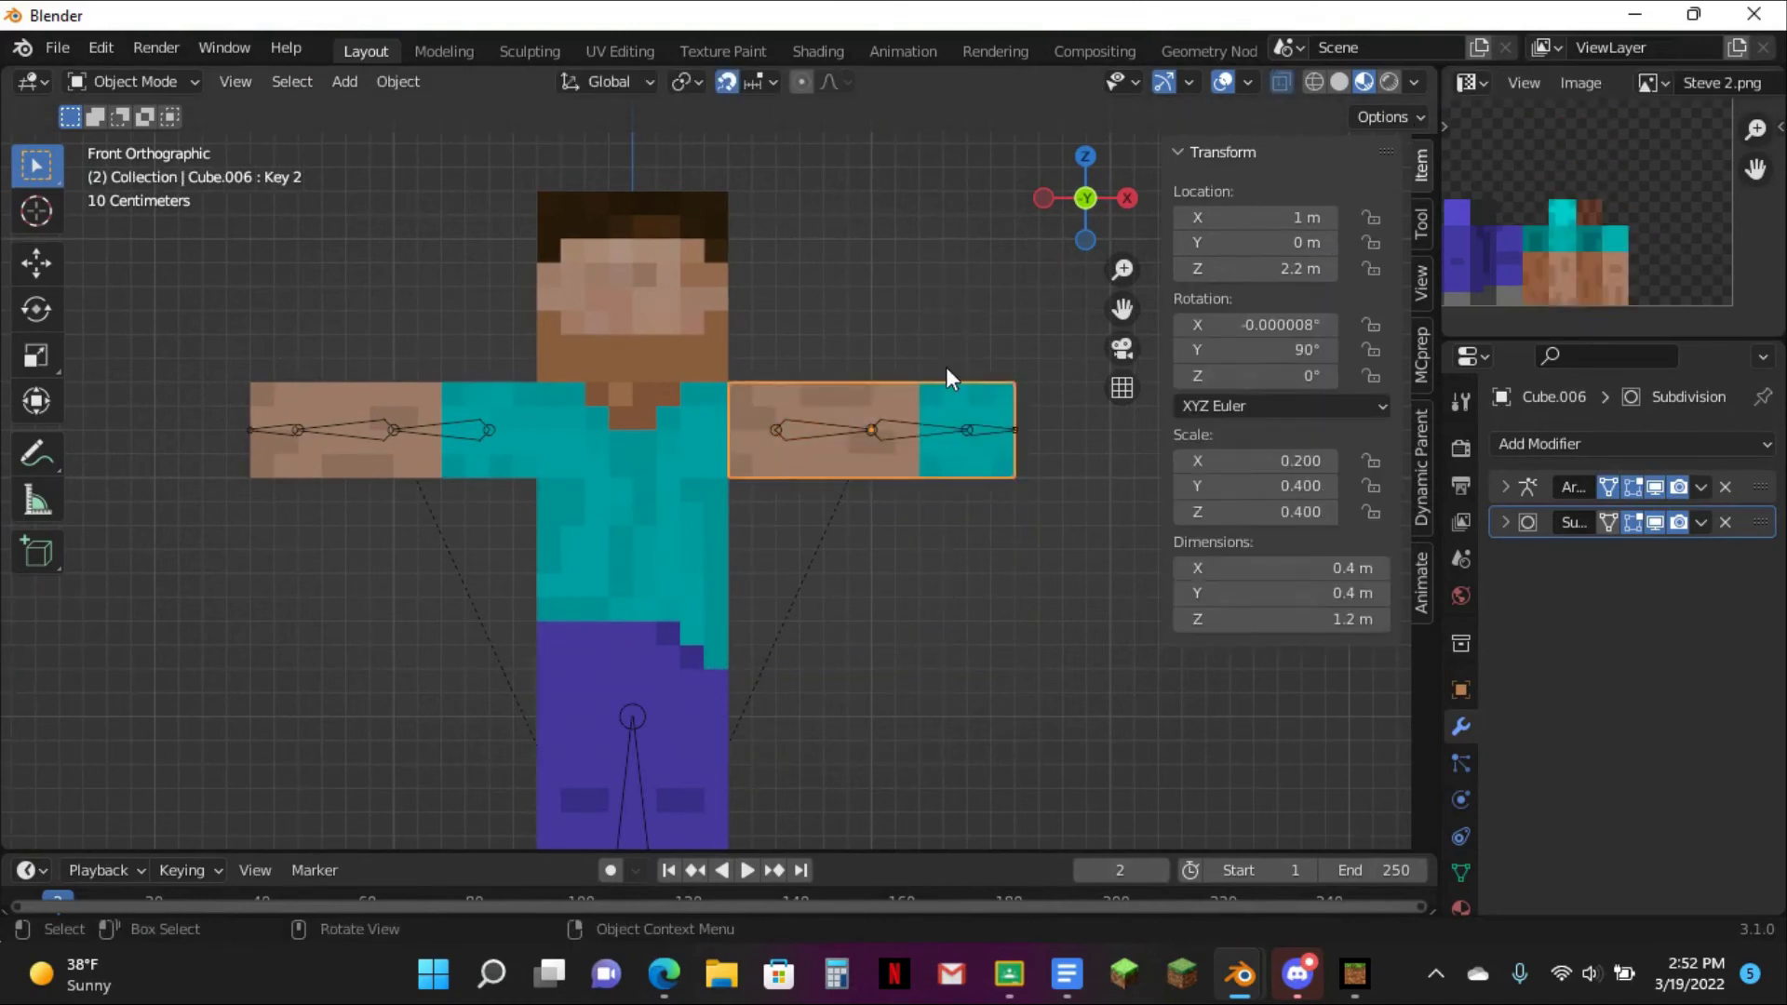
# - Clear the left arm copy's rotation and rotate it by -90° in front view
pyautogui.hotkey('alt', 'r')
pyautogui.write('r-9')
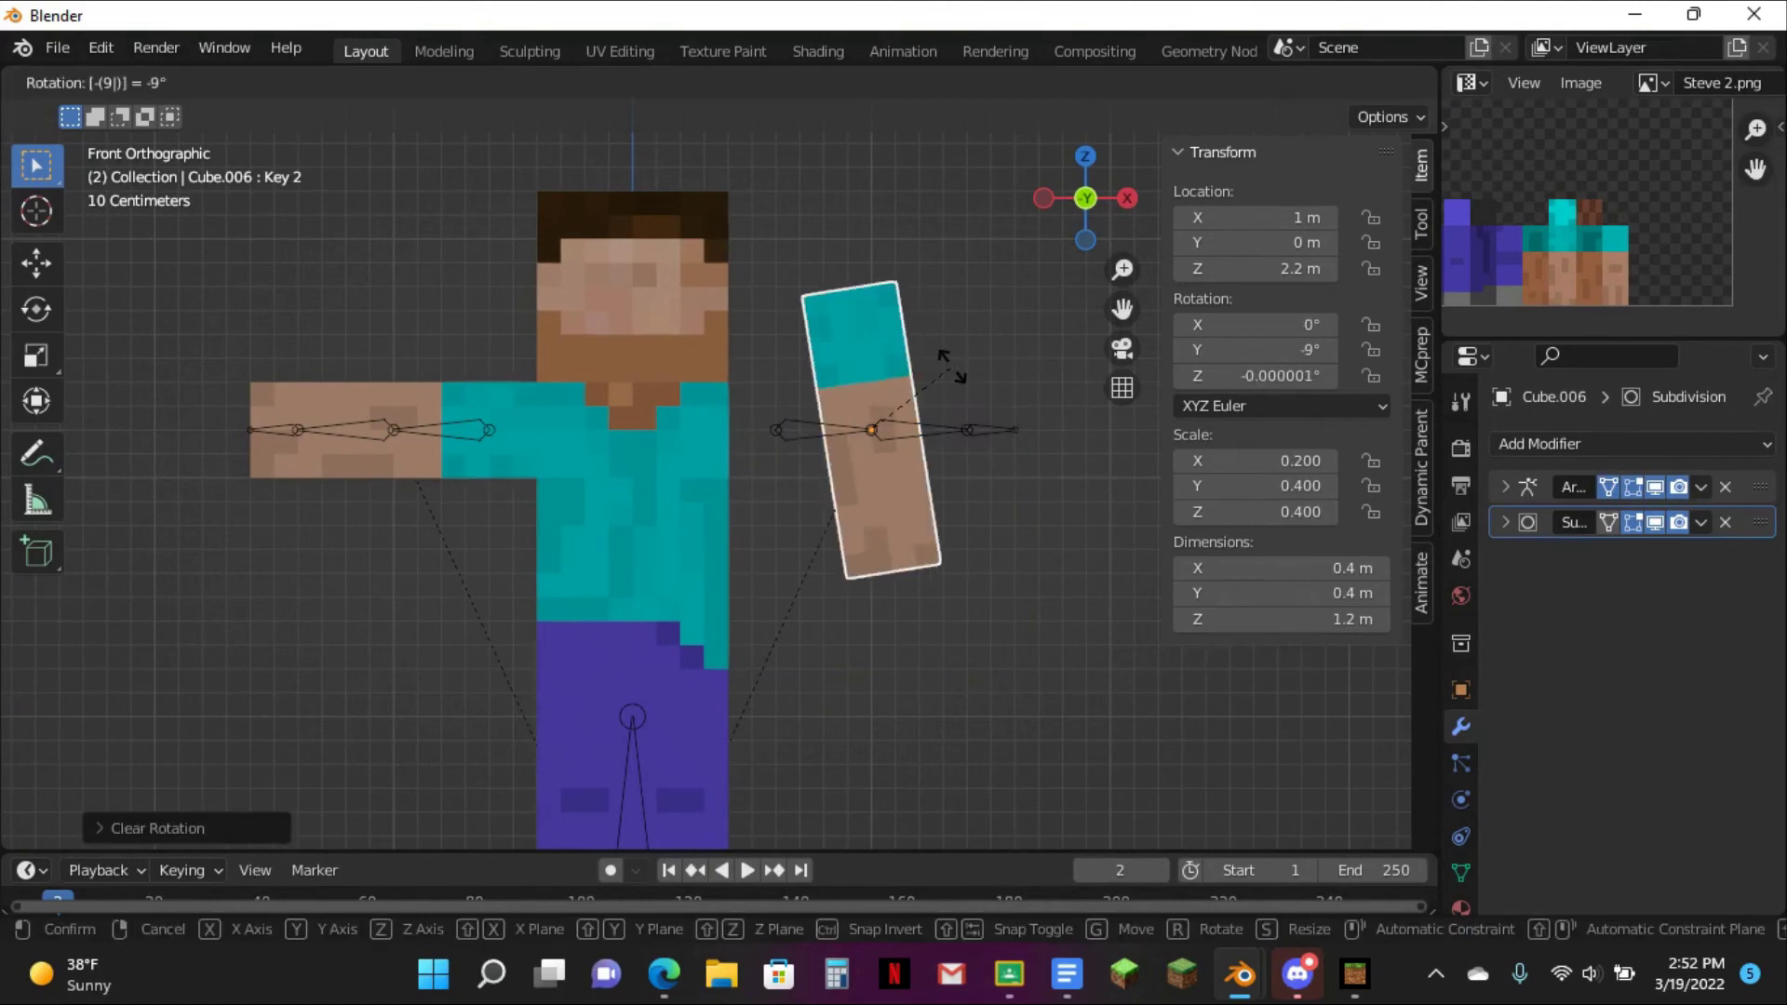
pyautogui.write('0')
pyautogui.press('Return')
# - Test the left arm by rotating its bone in Pose Mode, and undo the rotation
pyautogui.scroll(2, 955, 353)
pyautogui.moveTo(958, 338); pyautogui.dragTo(936, 521, button='middle')
pyautogui.click(990, 393)
pyautogui.hotkey('ctrl', 'Tab')
pyautogui.click(936, 521)
pyautogui.press('r')
pyautogui.click(823, 623)
pyautogui.hotkey('ctrl', 'z')
# - Select the left arm copy in Object Mode and set the bone in its Key 1 shape key driver to Bottom Arm.L
pyautogui.hotkey('ctrl', 'Tab')
pyautogui.click(1015, 471)
pyautogui.moveTo(1015, 471); pyautogui.dragTo(829, 538, button='middle')
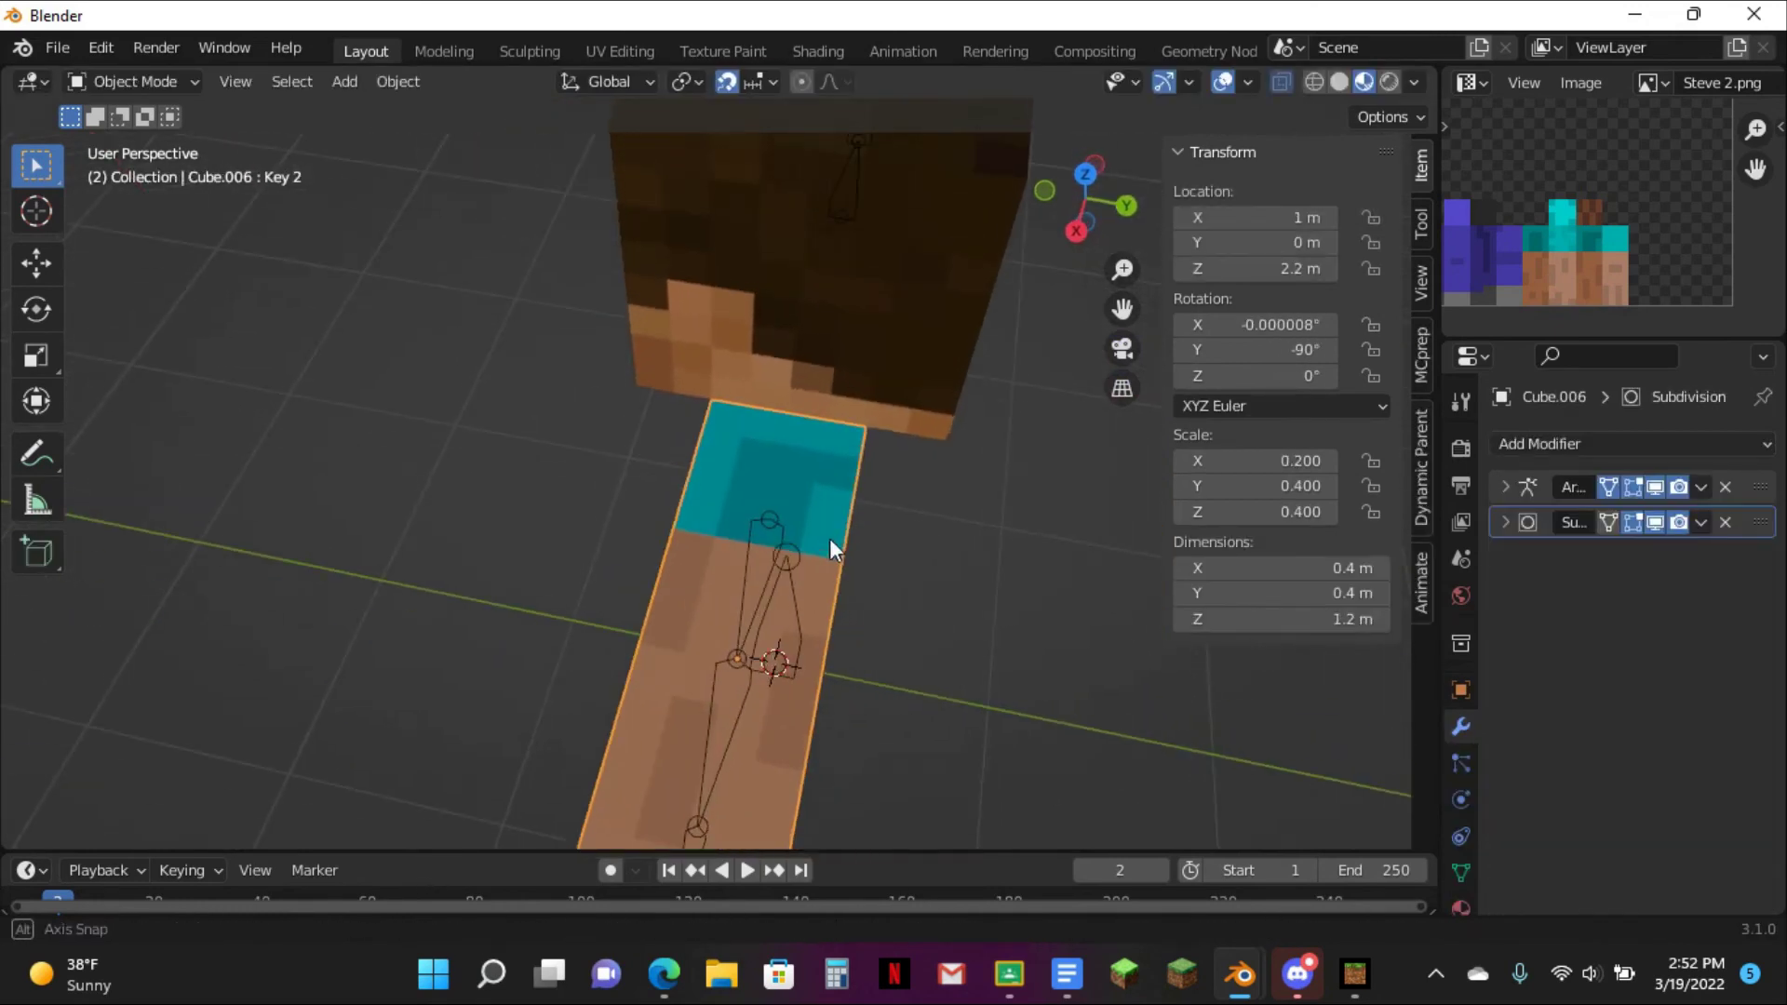
pyautogui.click(1461, 872)
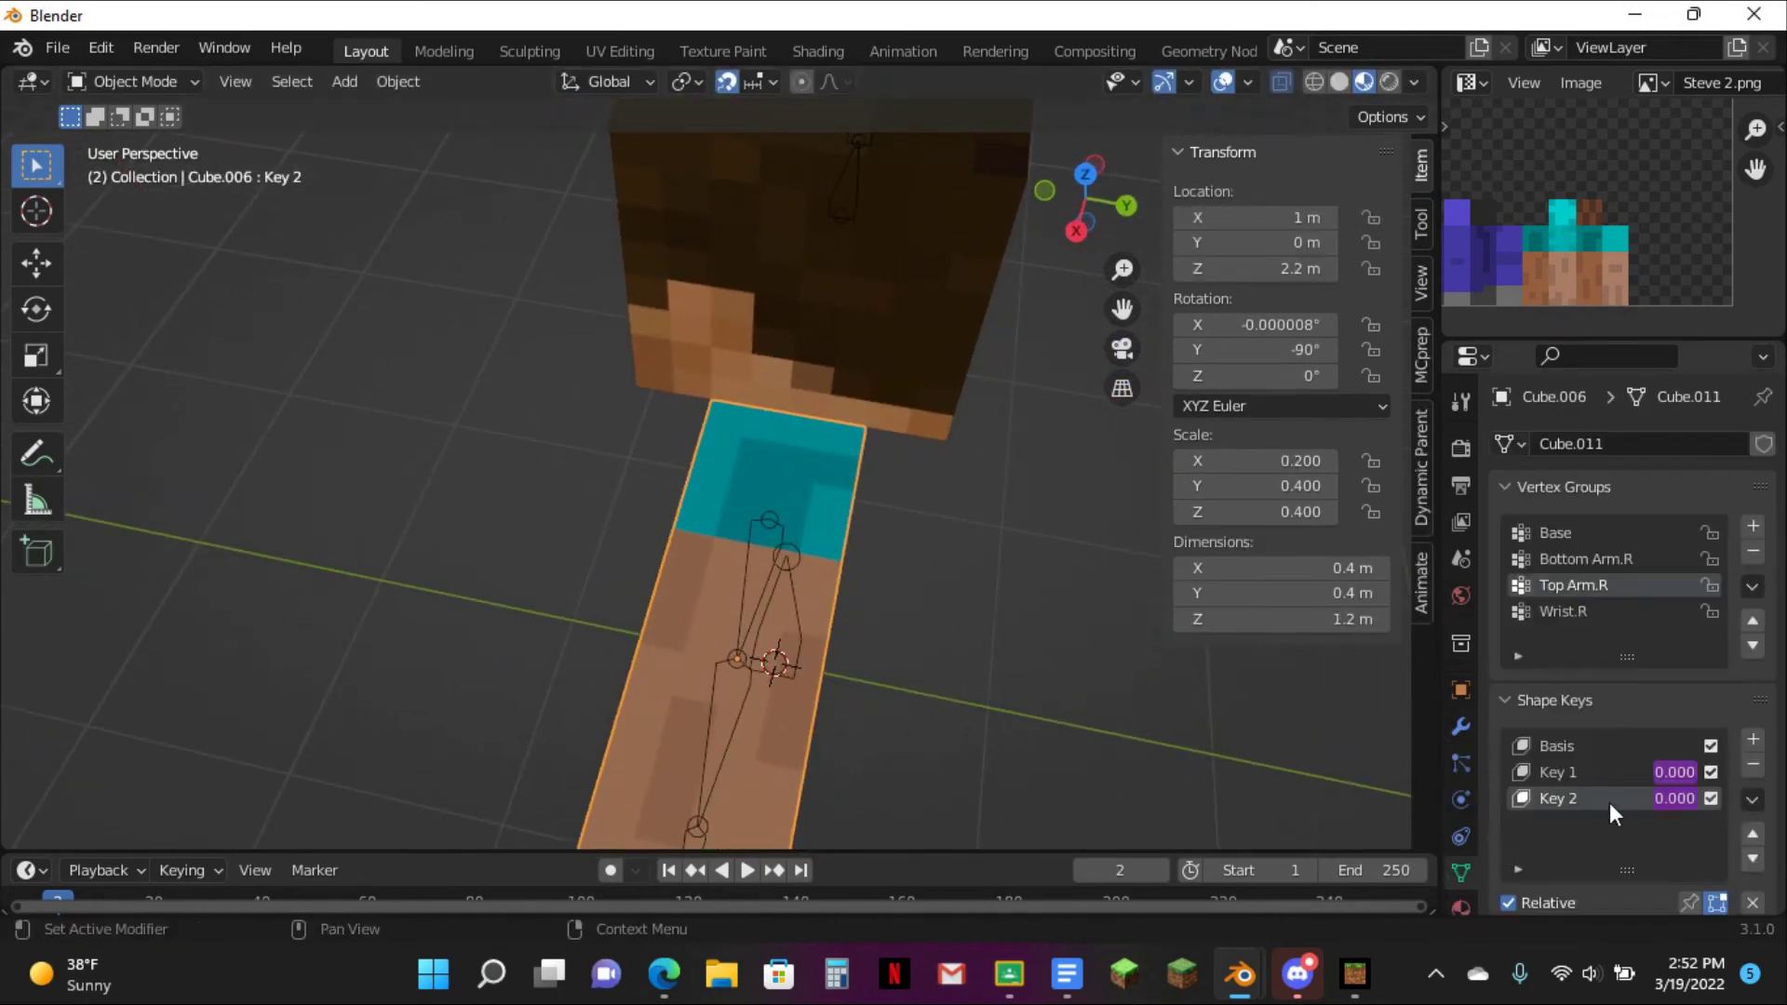
pyautogui.rightClick(1692, 771)
pyautogui.click(1554, 578)
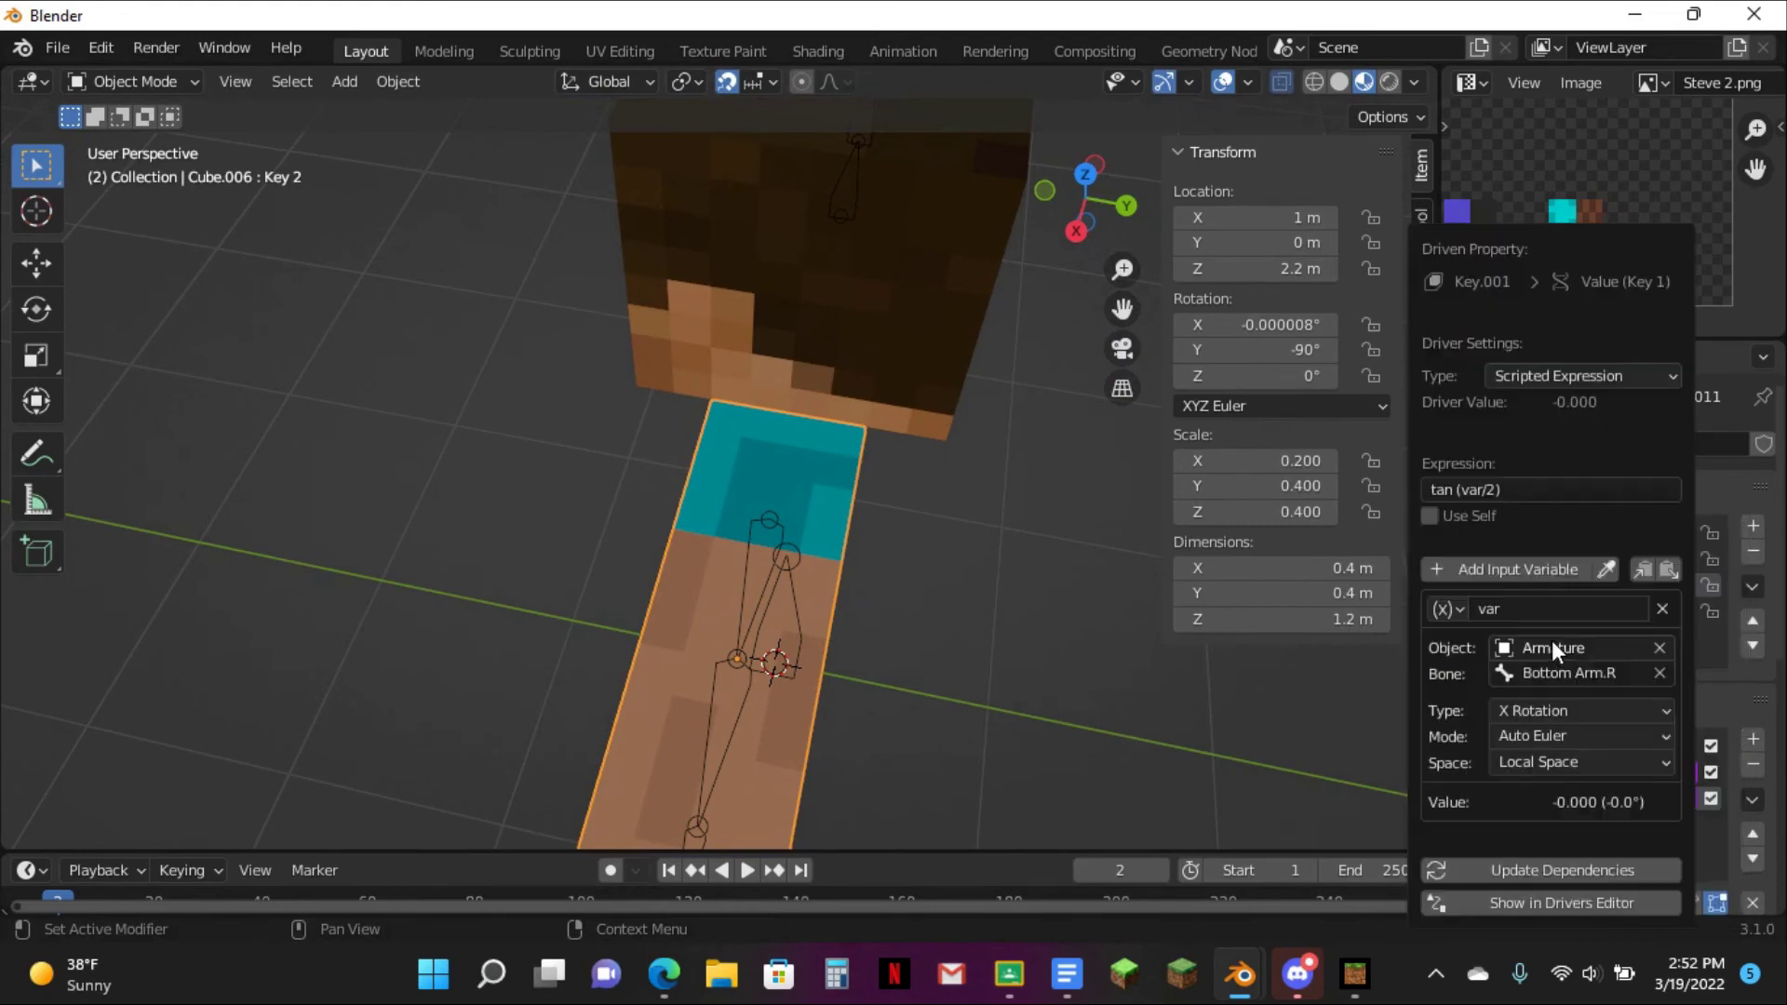
pyautogui.click(1617, 672)
pyautogui.click(1623, 671)
pyautogui.press('BackSpace')
pyautogui.write('L')
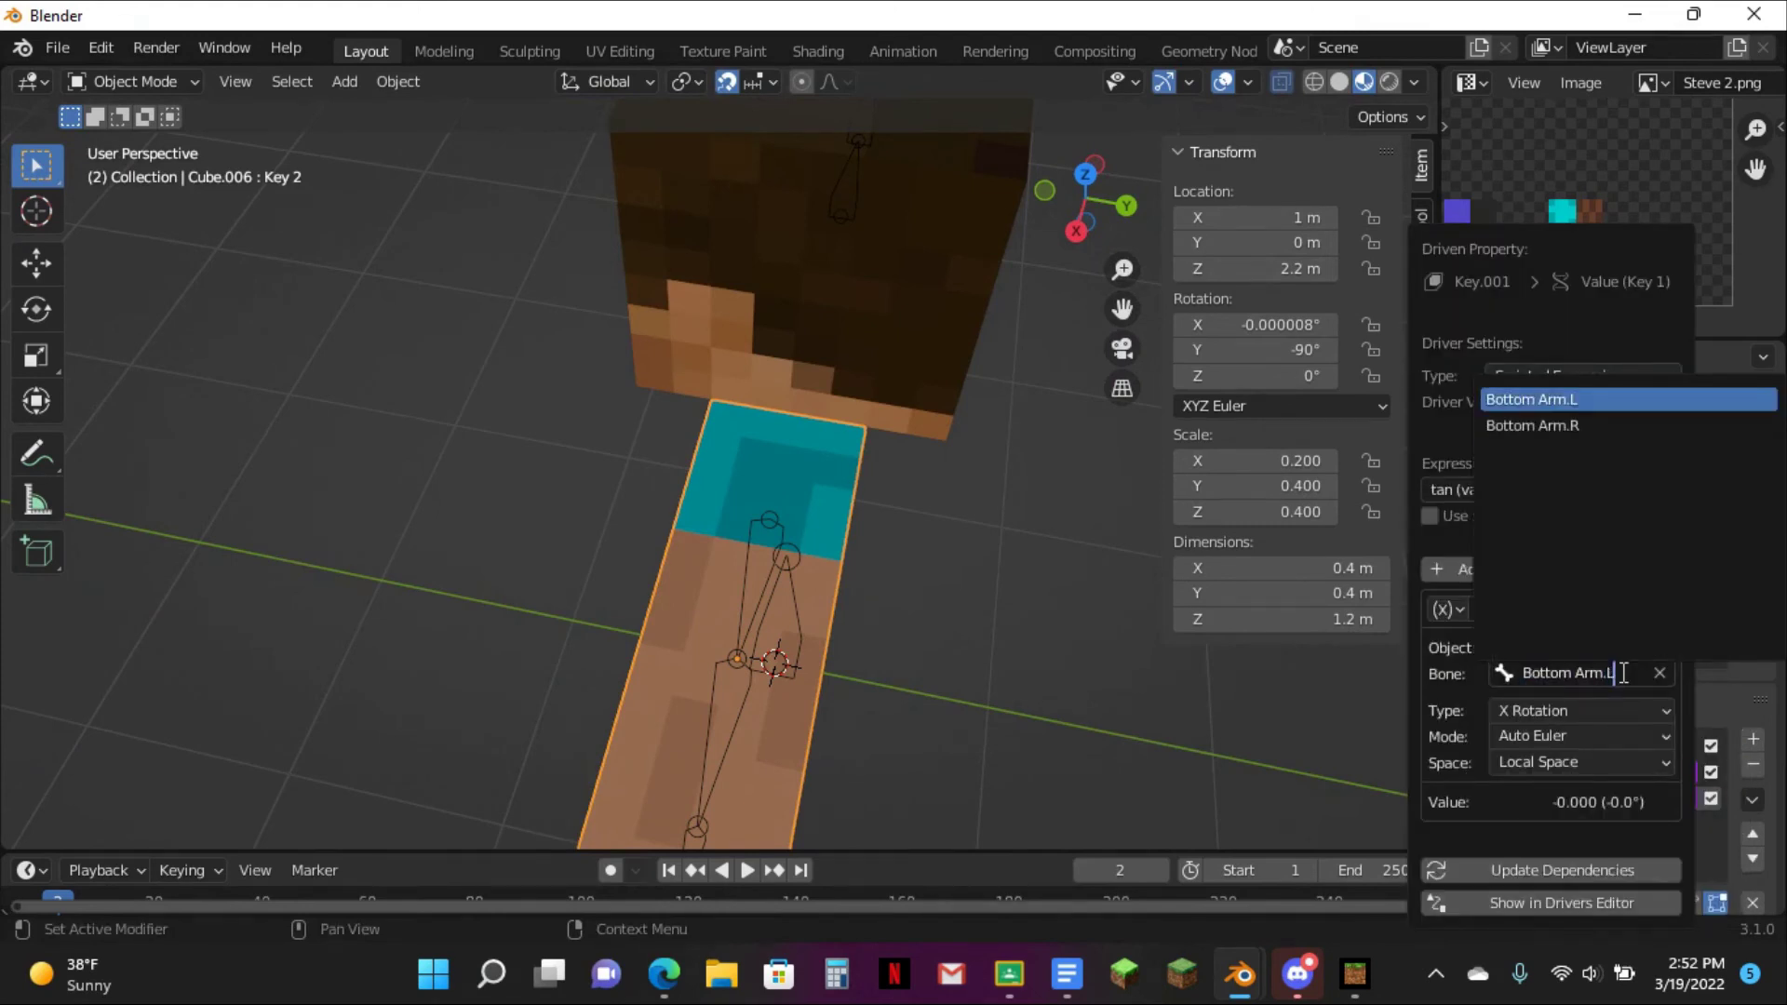
pyautogui.press('Return')
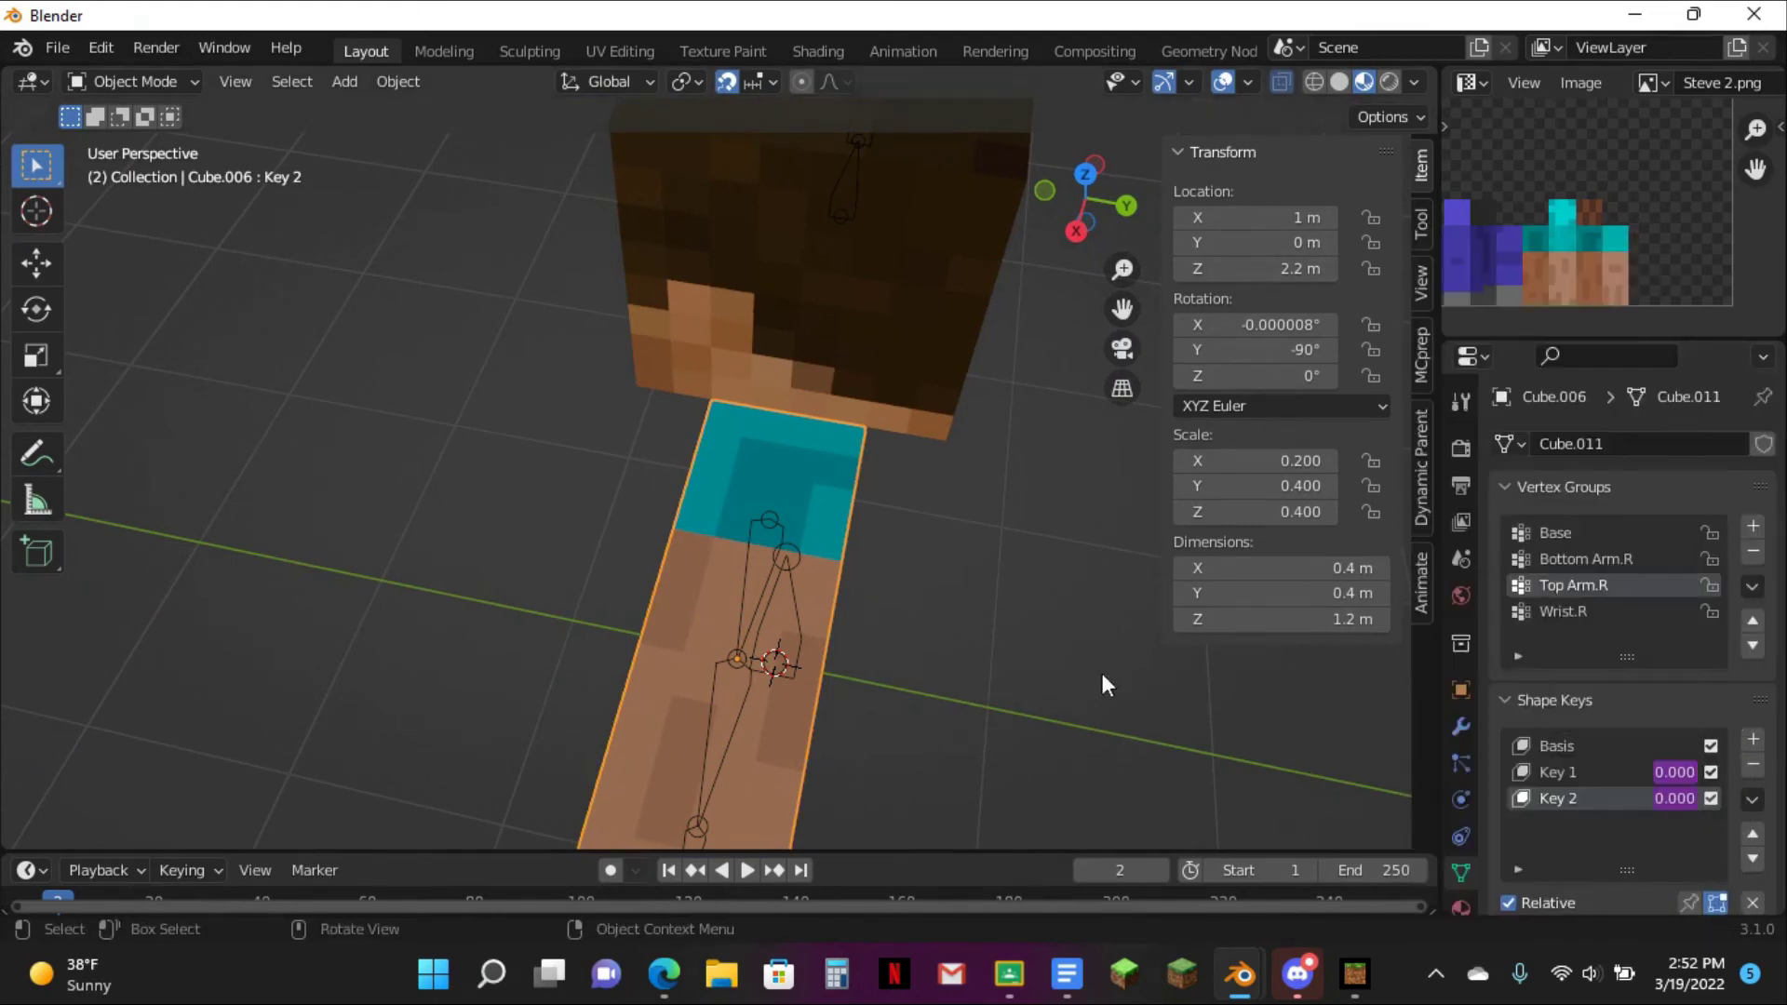
# - Recheck the Key 1 driver's bone and set the bone in the Key 2 shape key driver to Bottom Arm.L
pyautogui.rightClick(1674, 771)
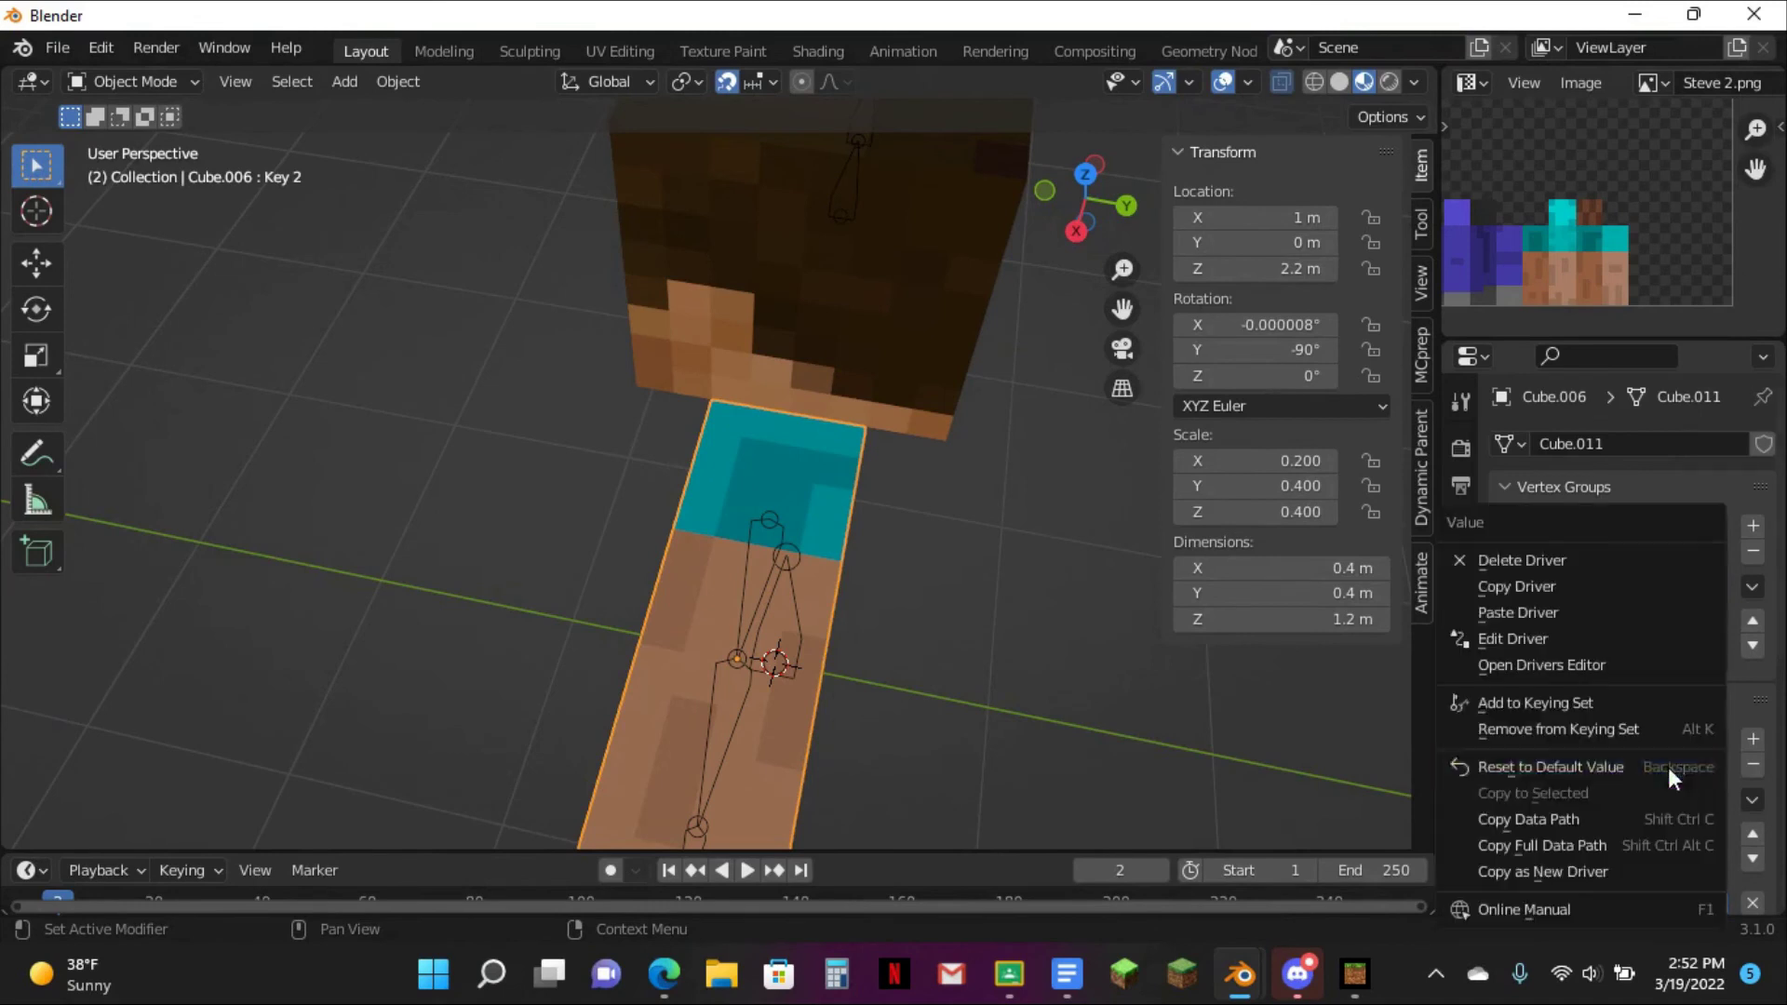
pyautogui.click(1500, 634)
pyautogui.click(1571, 673)
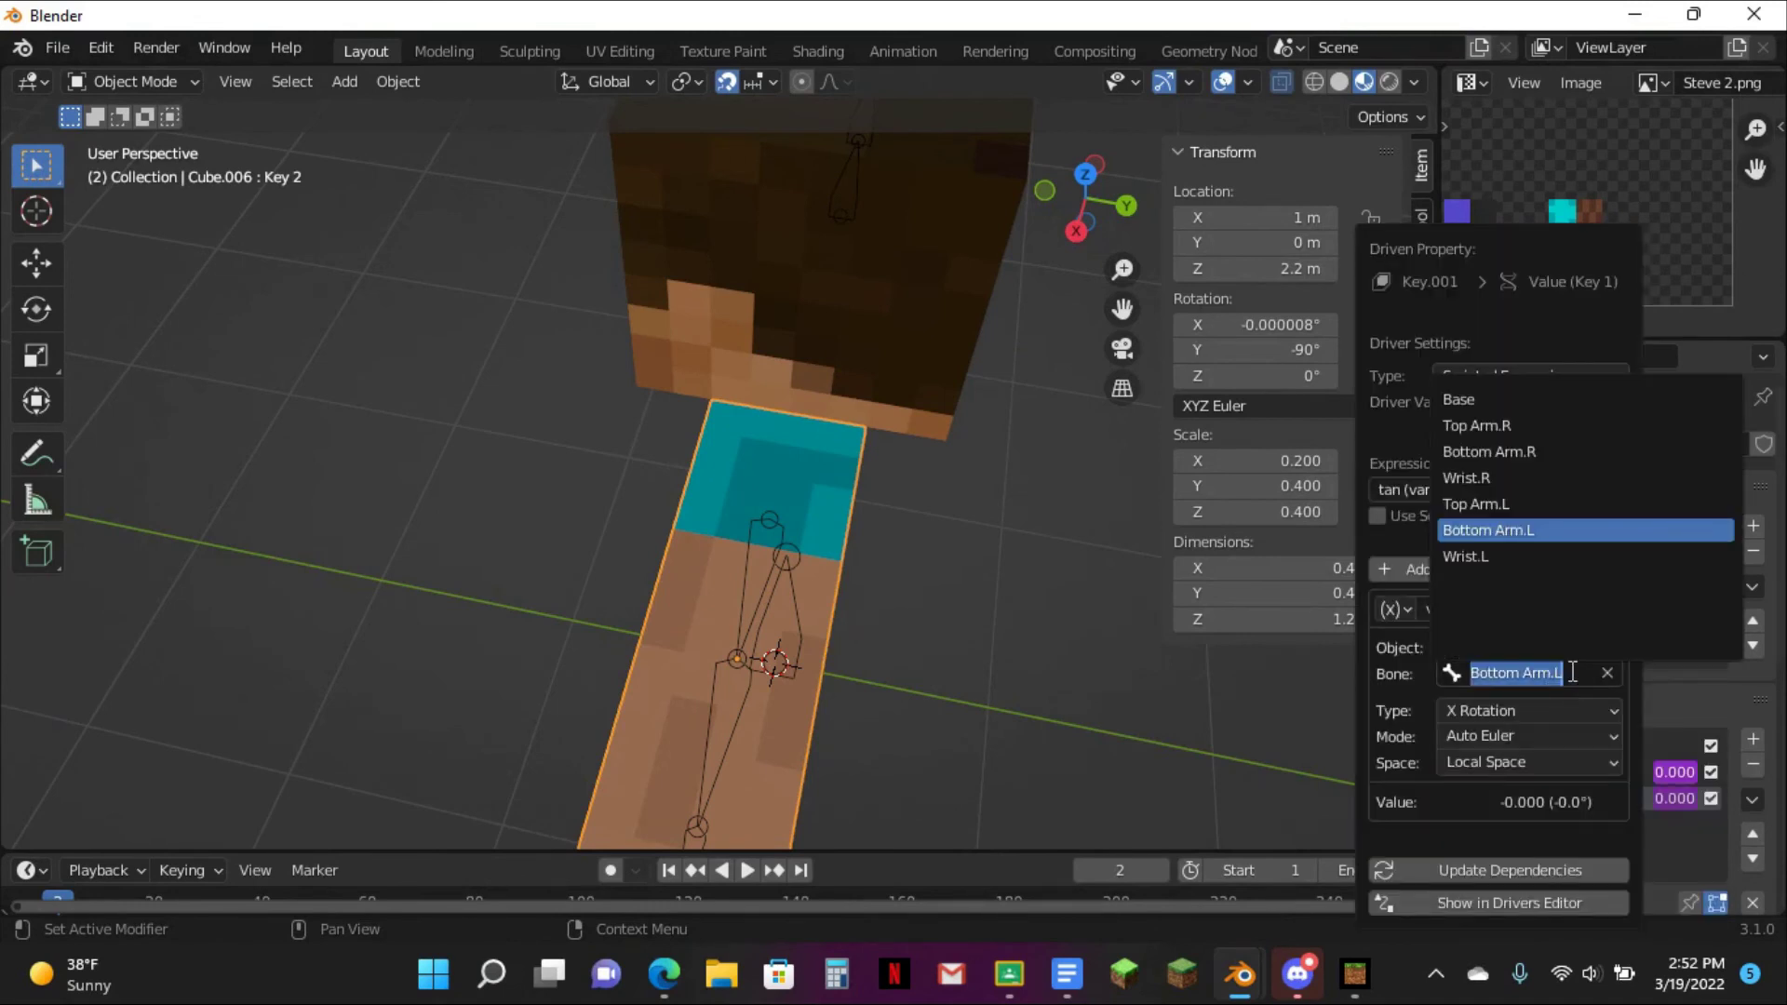
pyautogui.press('Return')
pyautogui.rightClick(1680, 776)
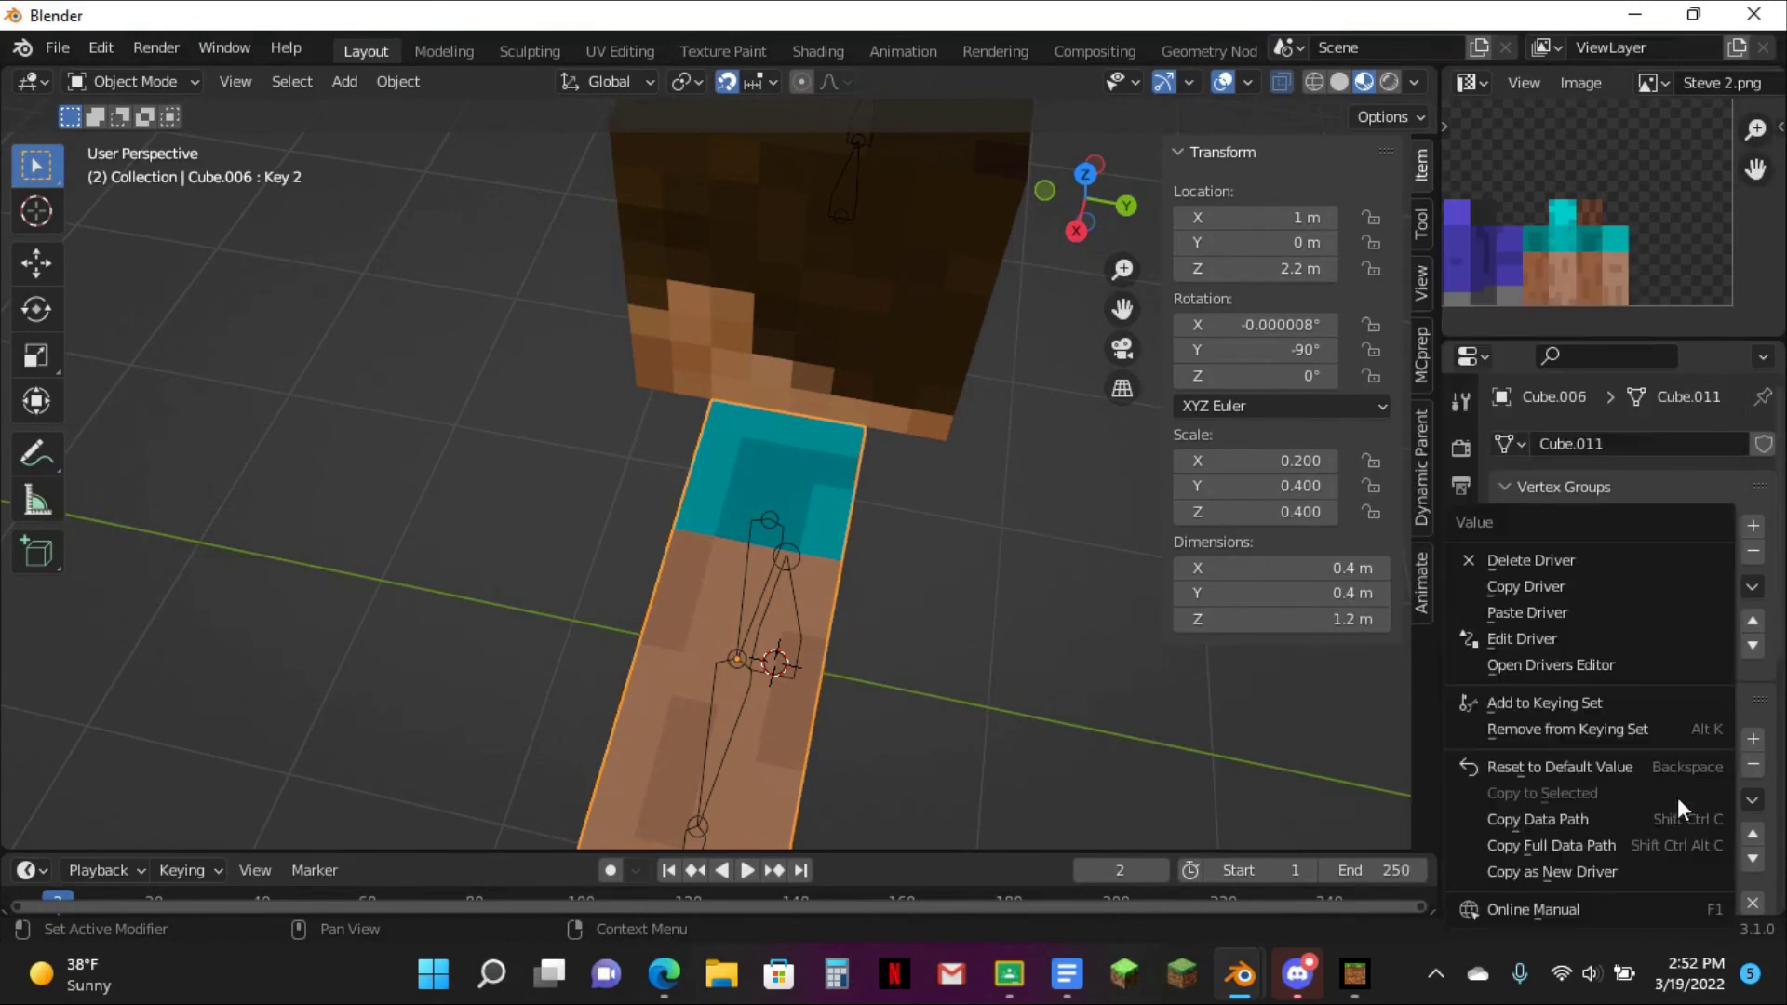
pyautogui.click(1566, 639)
pyautogui.click(1619, 670)
pyautogui.click(1647, 672)
pyautogui.press('BackSpace')
pyautogui.write('L')
pyautogui.press('Return')
pyautogui.click(1543, 873)
# - Test the left arm by rotating the Bottom Arm.L bone in Pose Mode, and undo the rotation
pyautogui.moveTo(916, 571); pyautogui.dragTo(899, 629, button='middle')
pyautogui.click(909, 521)
pyautogui.hotkey('ctrl', 'Tab')
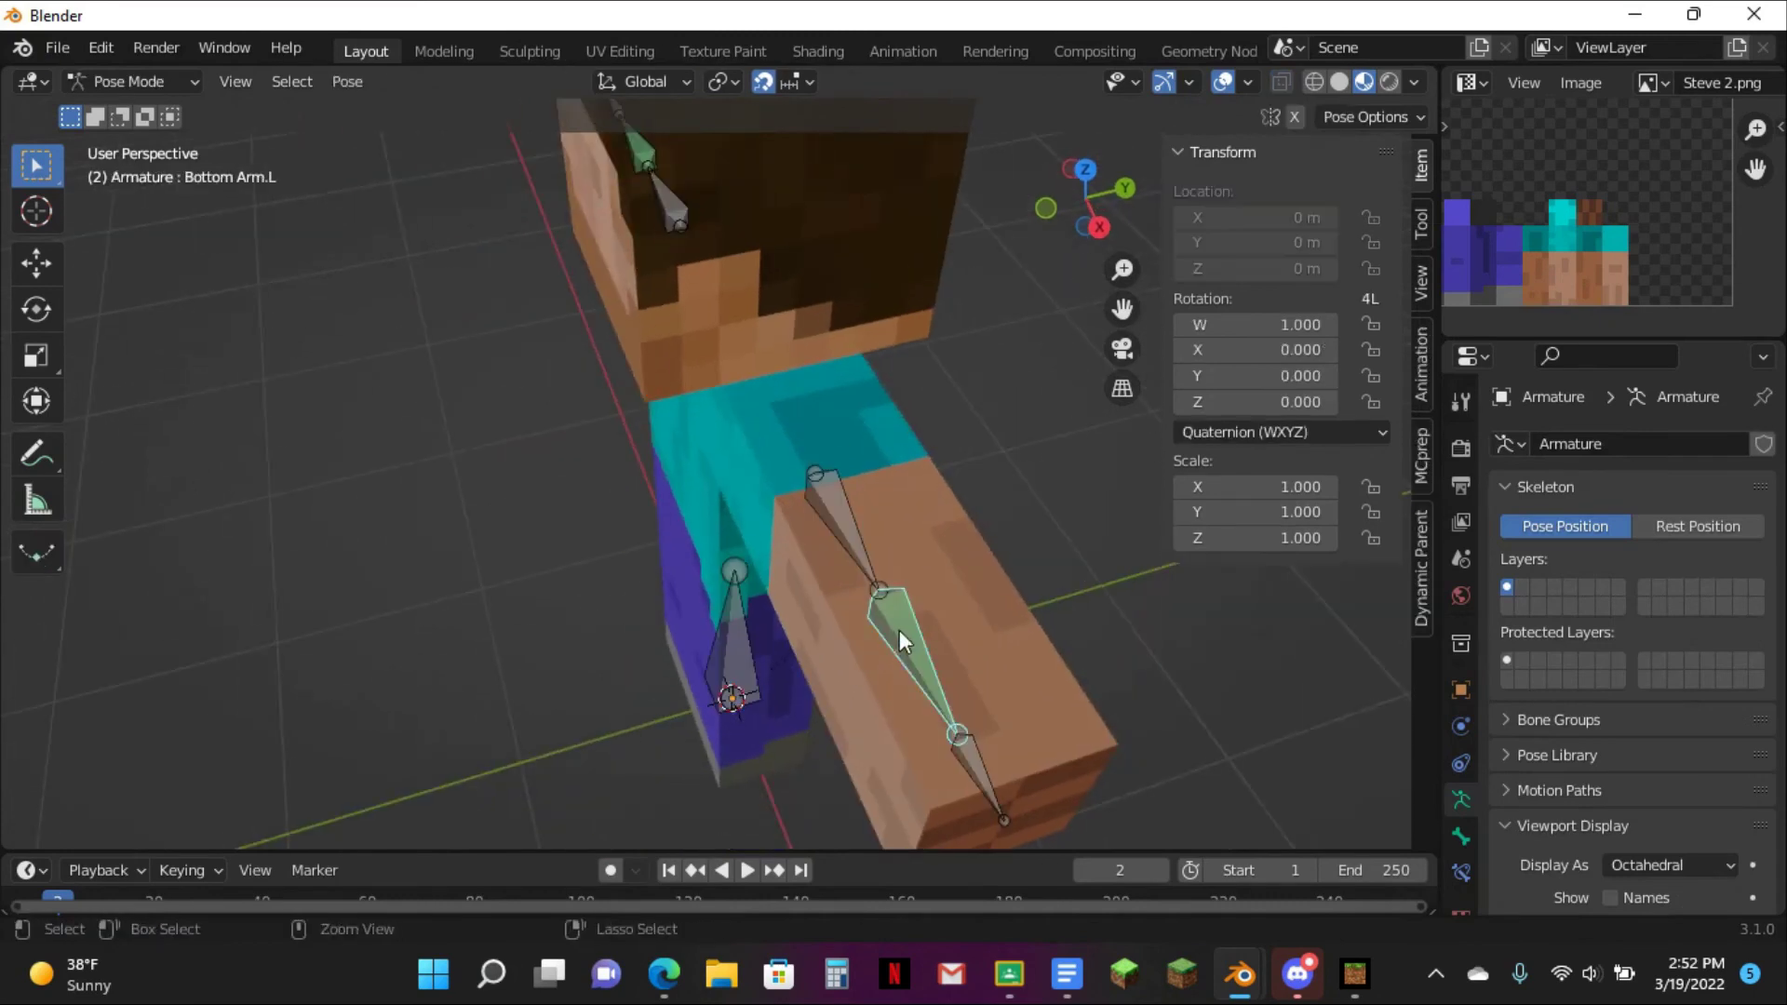
pyautogui.press('r')
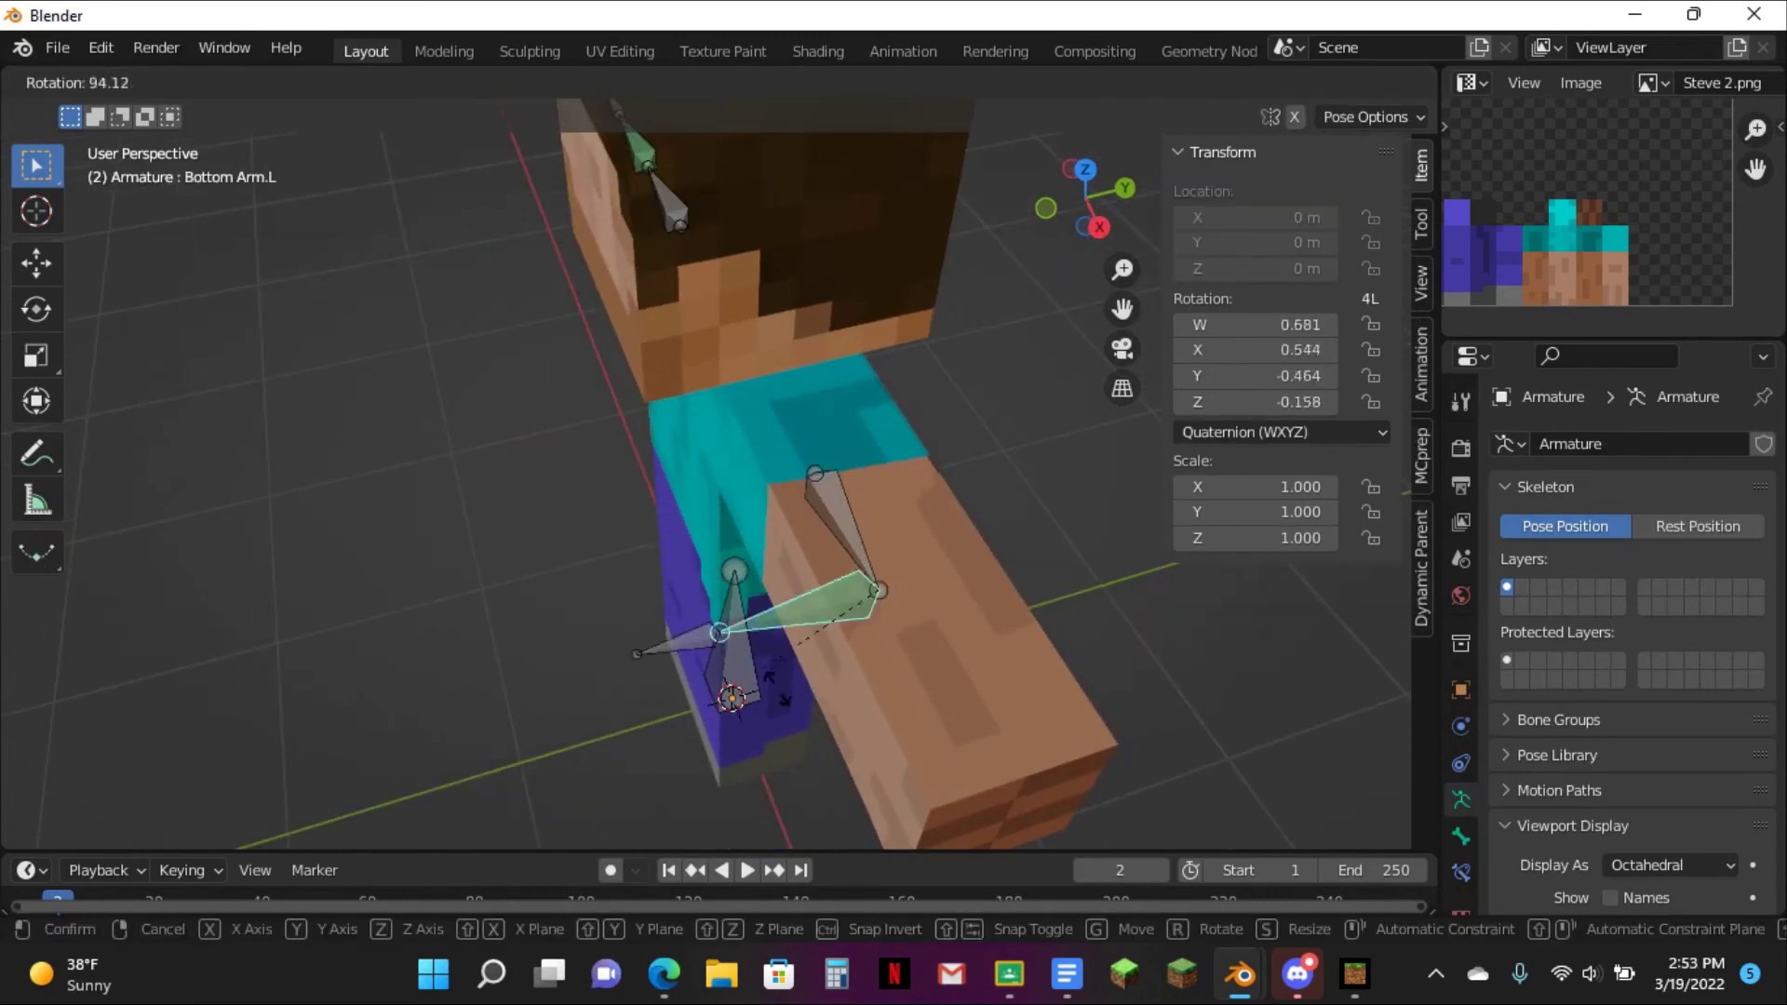
pyautogui.click(1075, 684)
pyautogui.hotkey('ctrl', 'z')
# - Examine the left arm mesh with its Key 1 shape key in Edit Mode and from the top view
pyautogui.moveTo(951, 622); pyautogui.dragTo(1005, 532, button='middle')
pyautogui.hotkey('ctrl', 'Tab')
pyautogui.click(1007, 529)
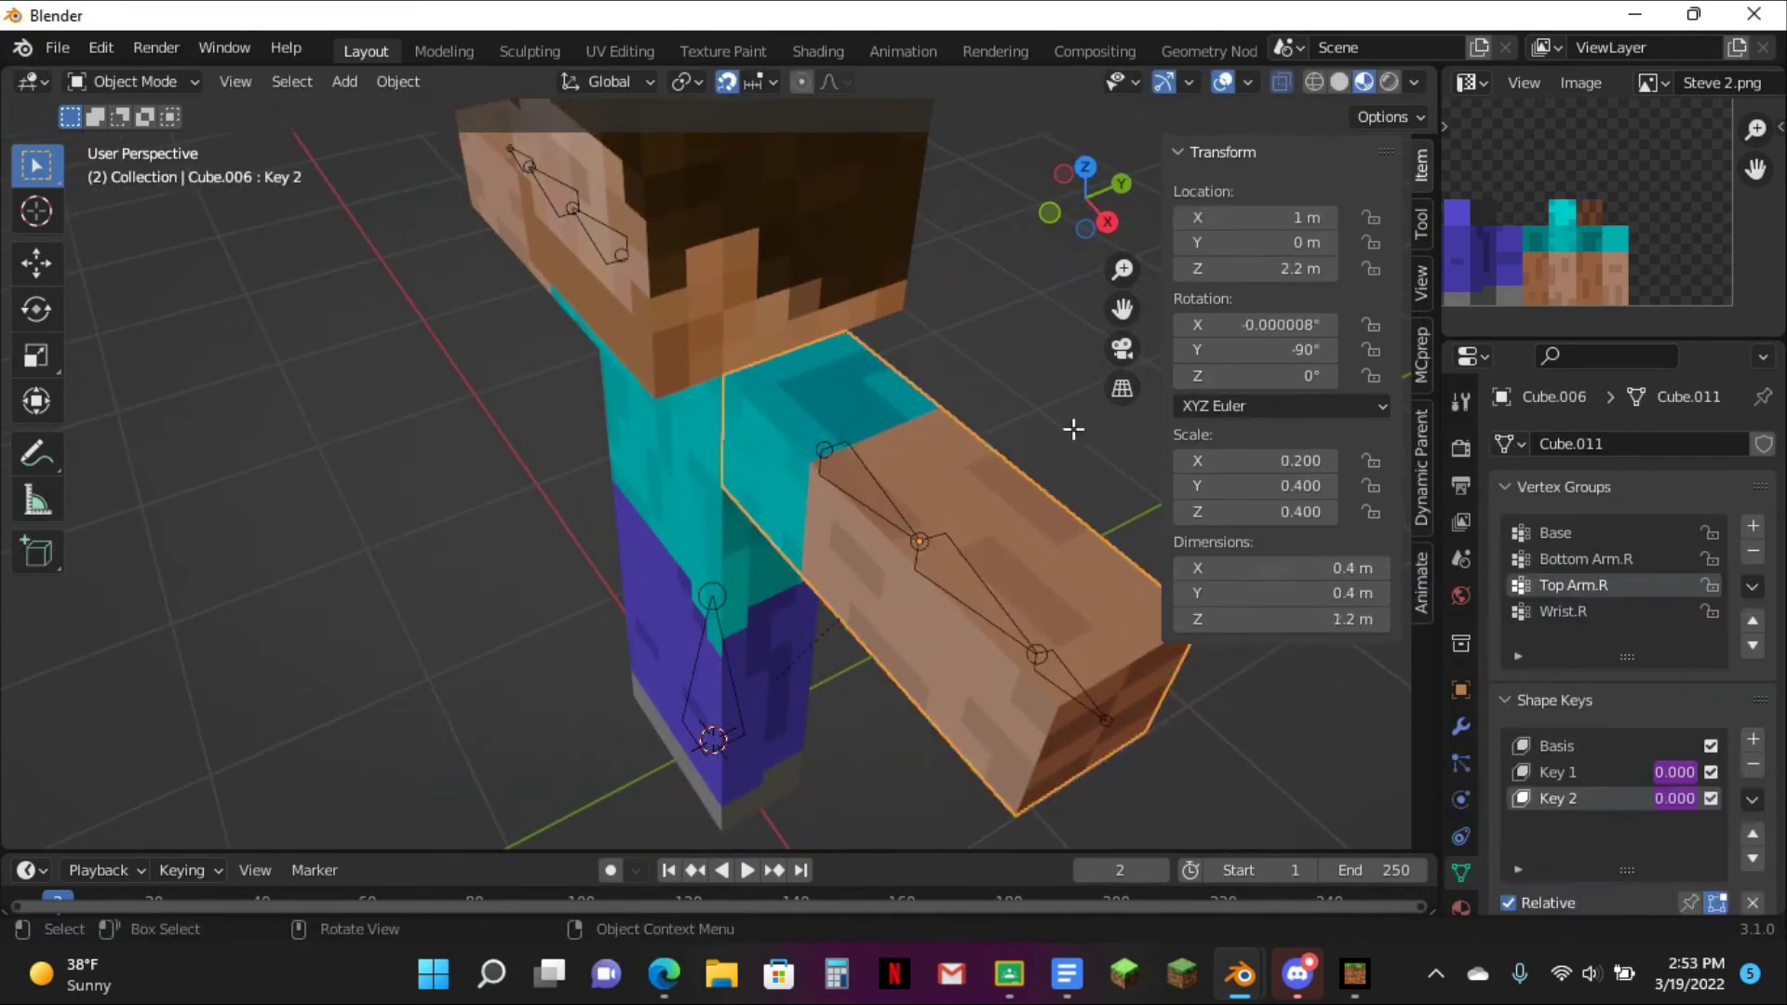
pyautogui.press('Tab')
pyautogui.click(1593, 841)
pyautogui.moveTo(1070, 242); pyautogui.dragTo(1022, 163, button='middle')
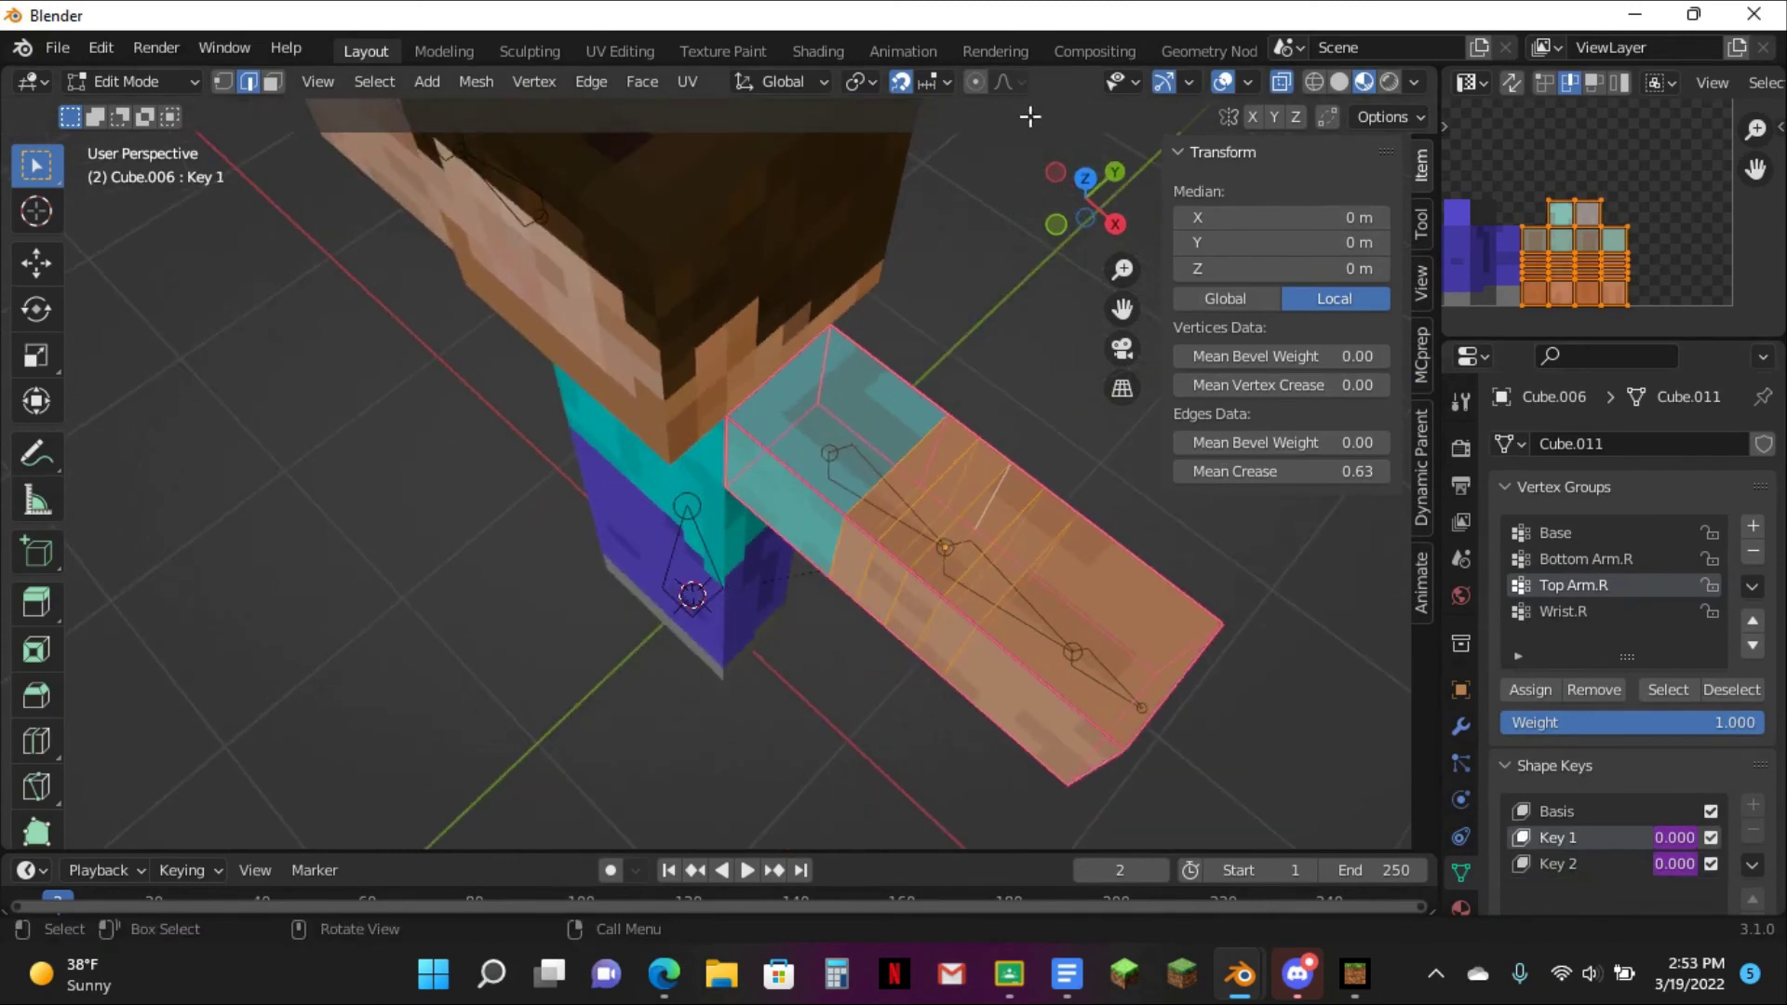
pyautogui.click(1085, 179)
pyautogui.scroll(3, 1029, 320)
pyautogui.press('Tab')
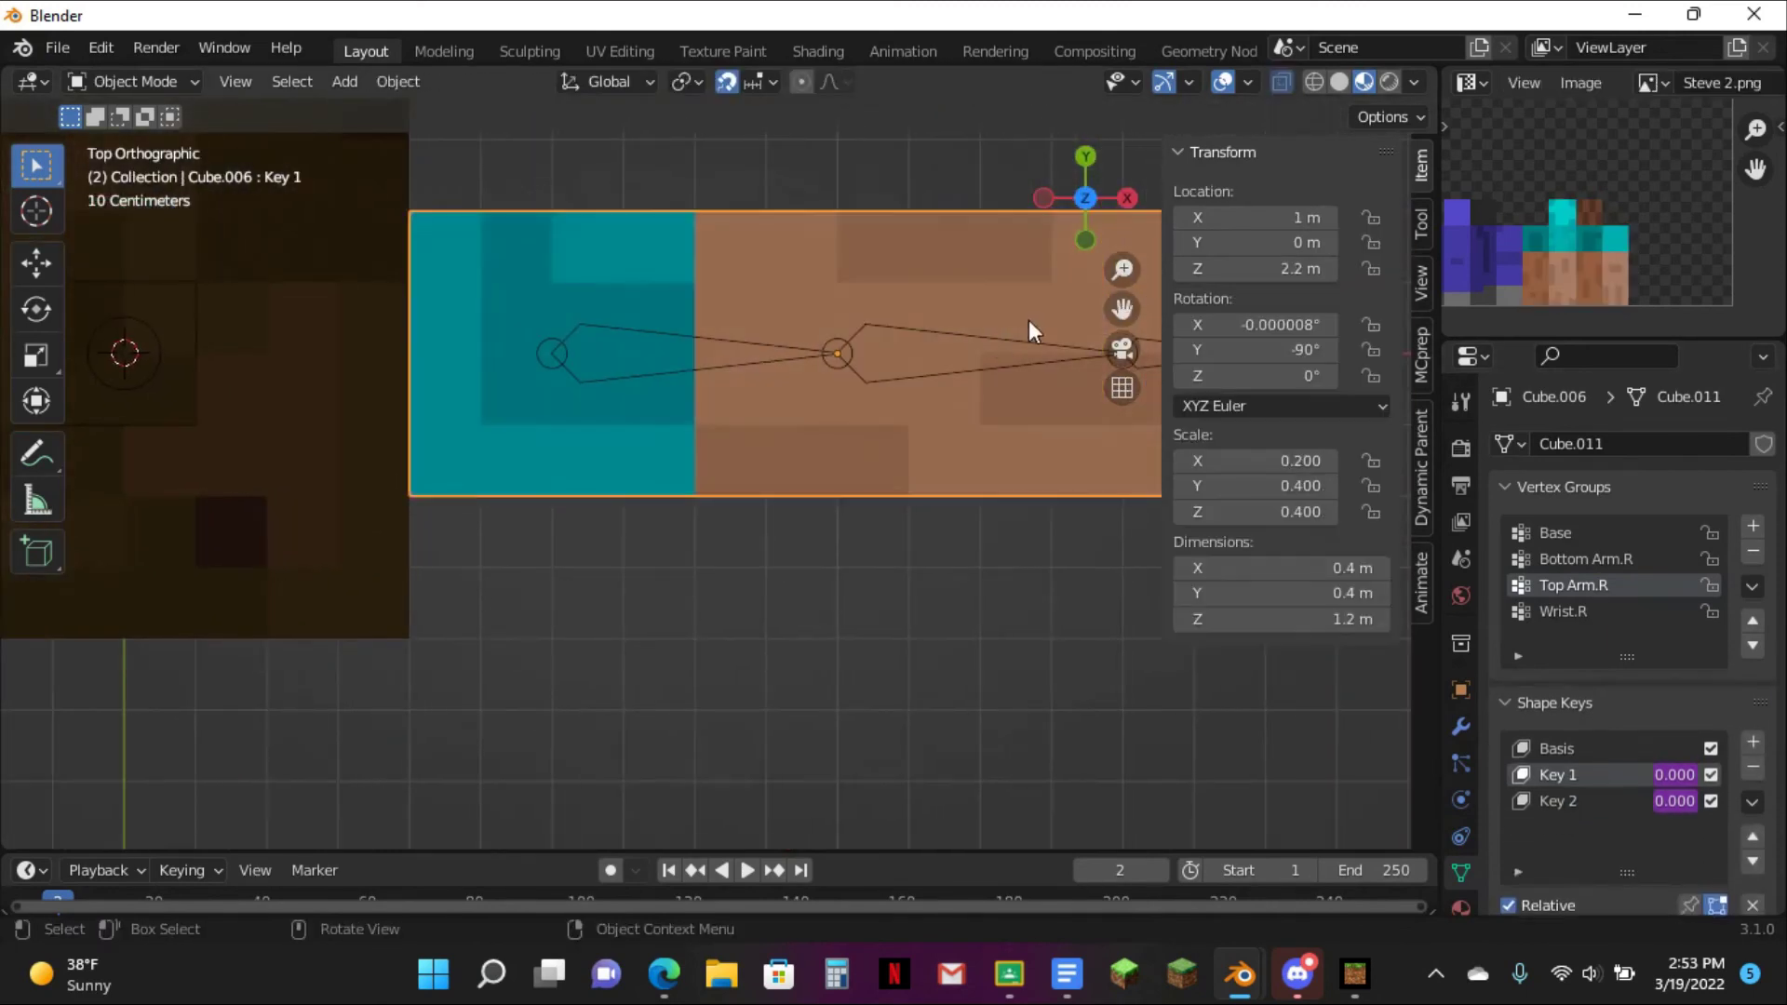
# - Parent the left arm to the armature with Armature Deform using empty groups
pyautogui.click(952, 353)
pyautogui.hotkey('ctrl', 'Tab')
pyautogui.moveTo(912, 339); pyautogui.dragTo(758, 208, button='middle')
pyautogui.hotkey('ctrl', 'Tab')
pyautogui.click(773, 385)
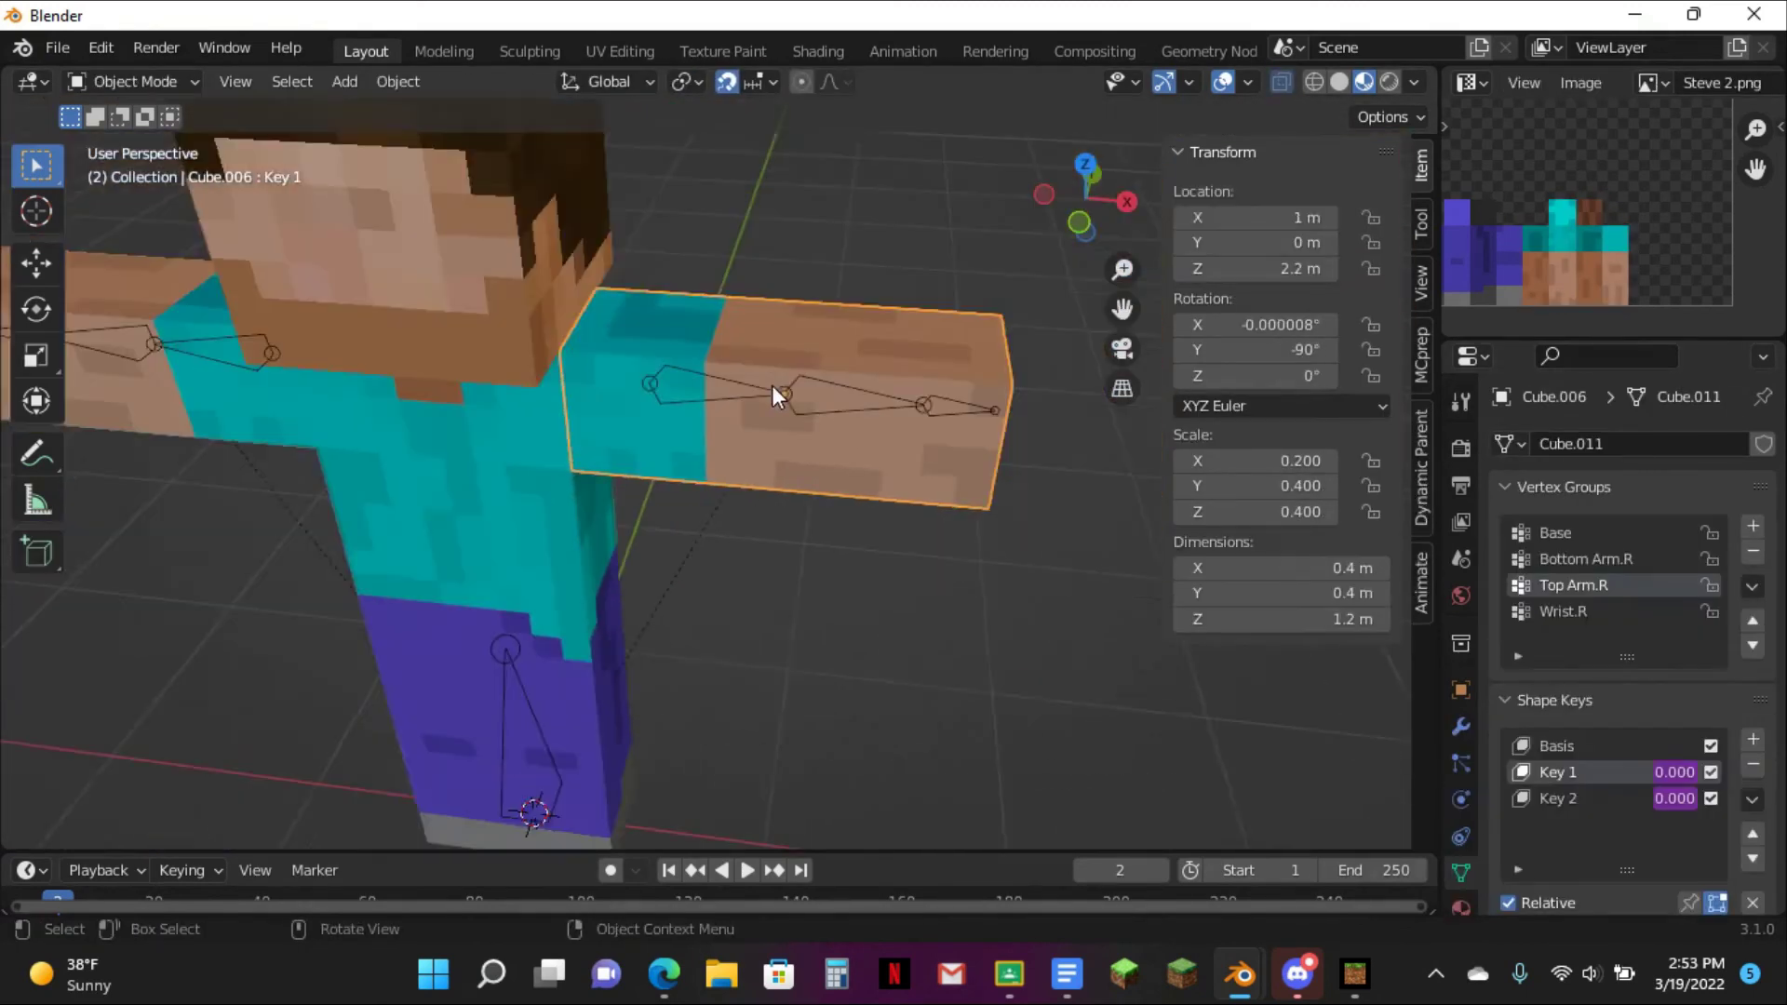
pyautogui.keyDown('shift'); pyautogui.click(852, 415); pyautogui.keyUp('shift')
pyautogui.hotkey('ctrl', 'p')
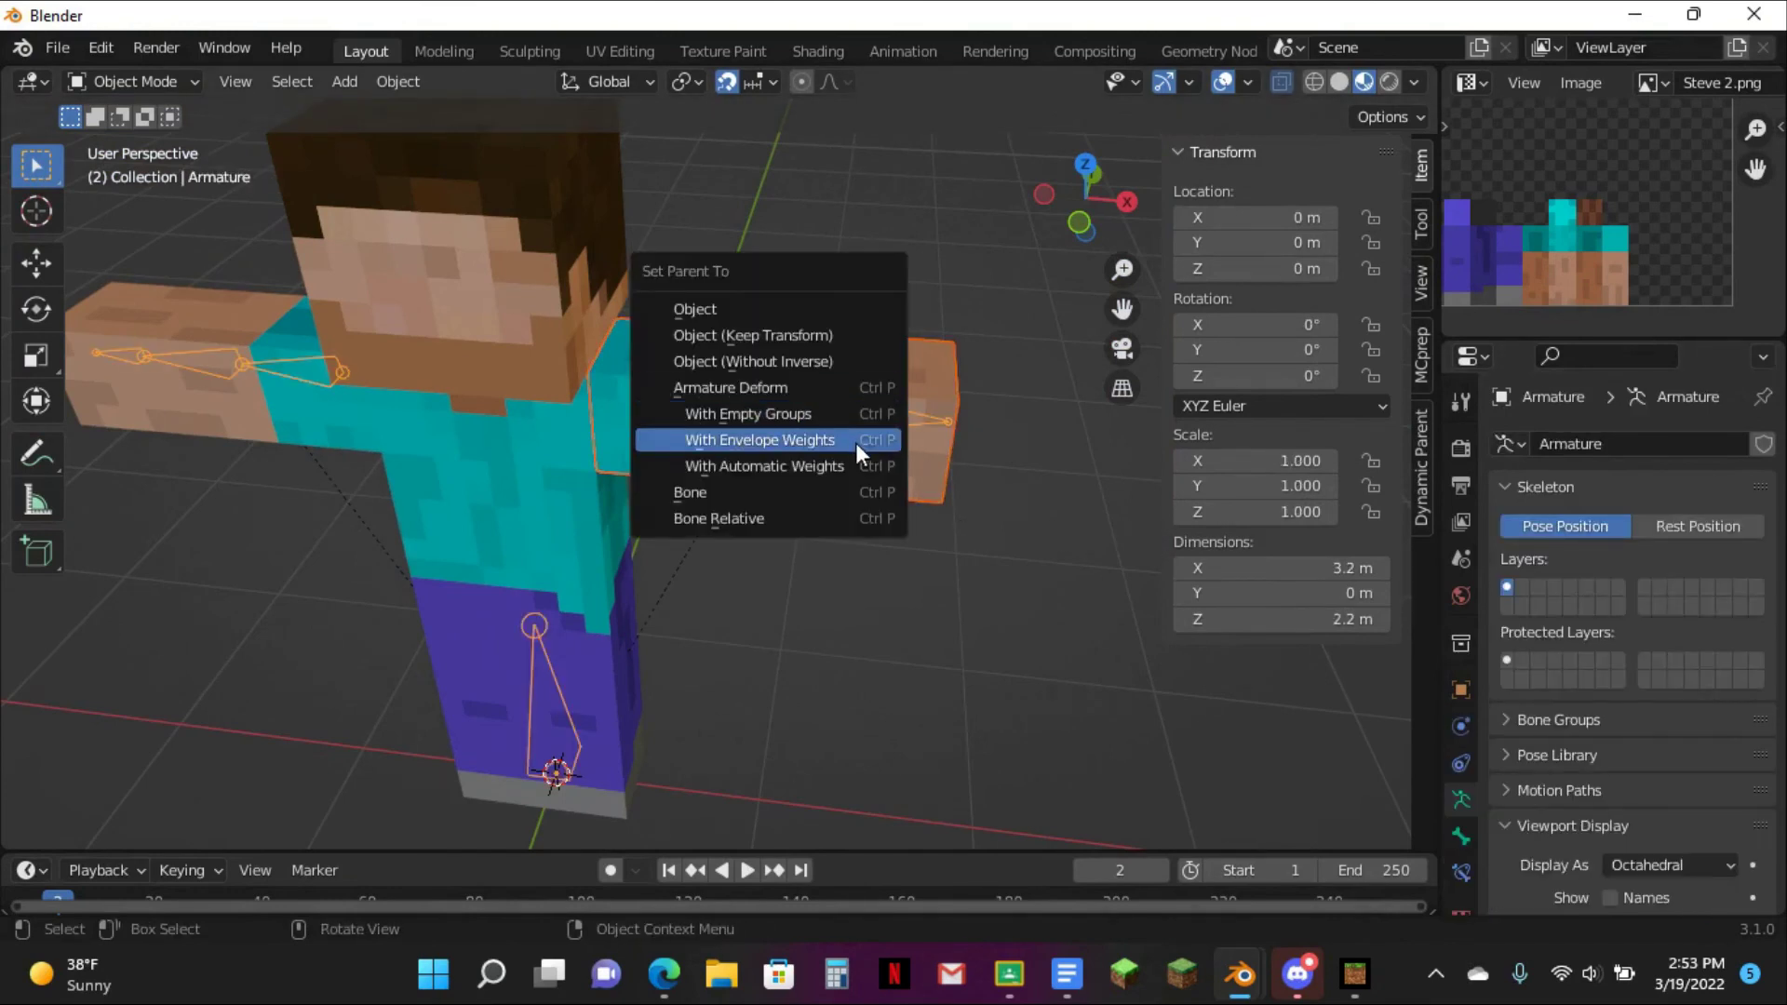
pyautogui.click(835, 415)
pyautogui.click(908, 429)
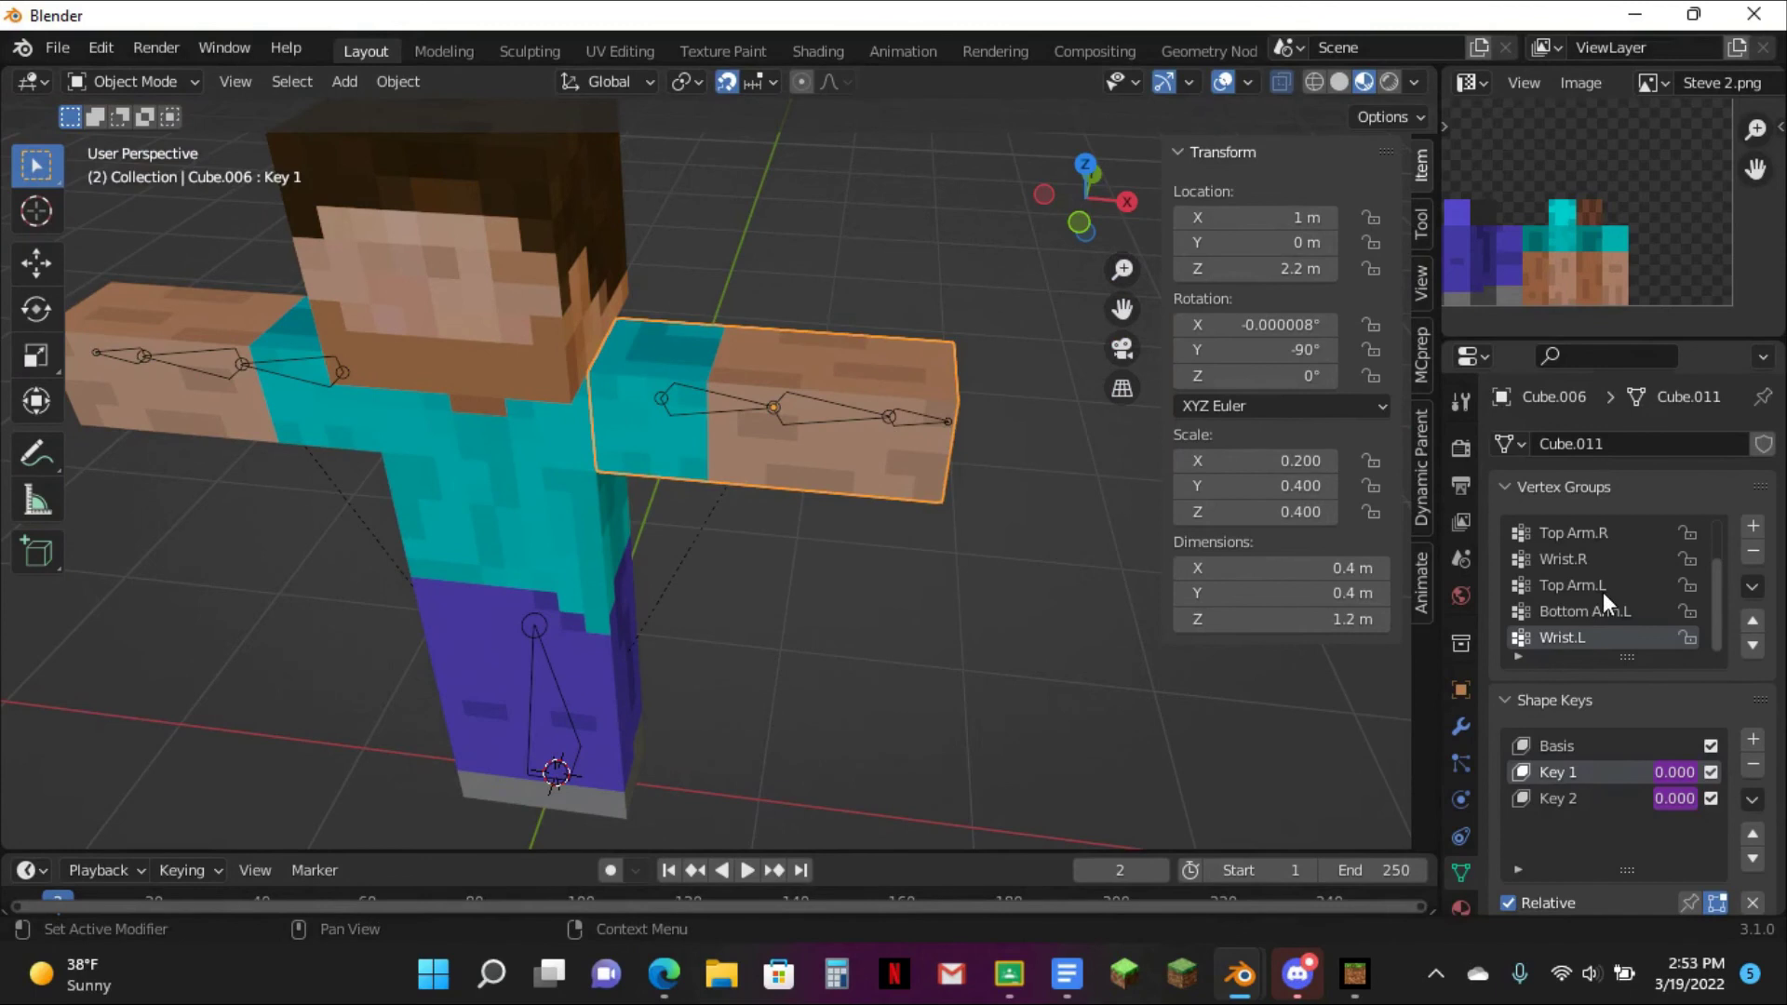
# - Select the armature together with the left arm and put the arm in Weight Paint mode
pyautogui.press('Tab')
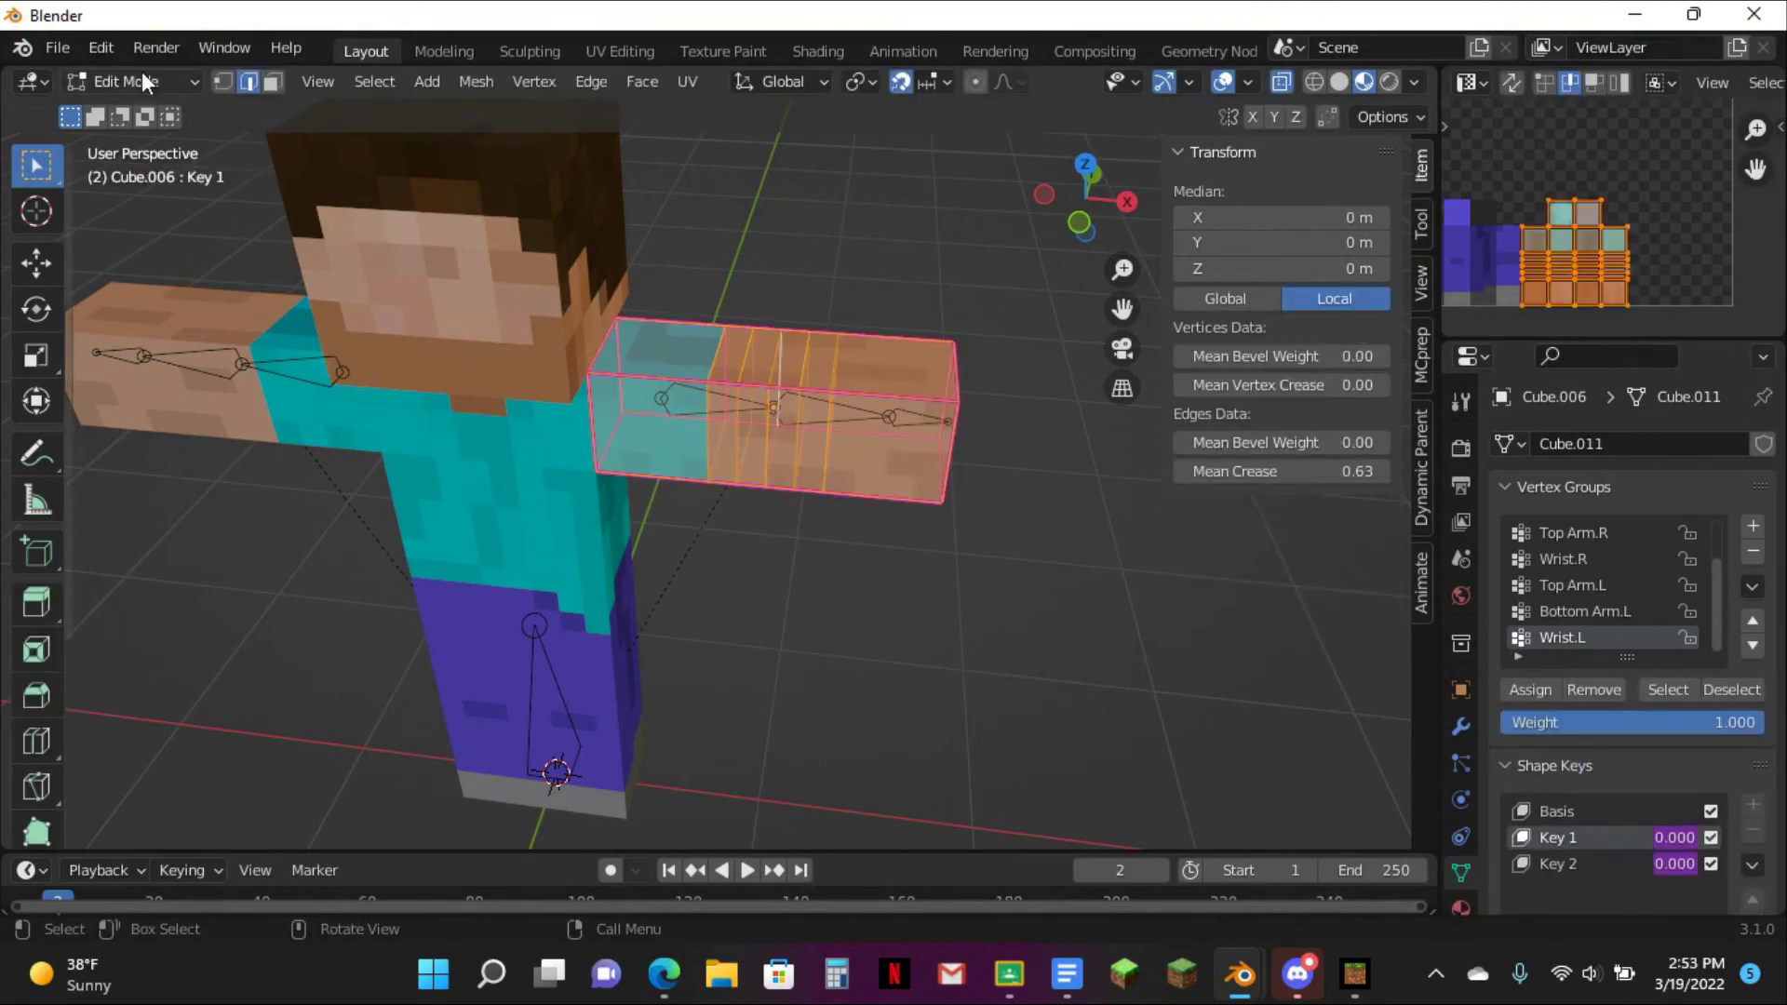
pyautogui.press('Tab')
pyautogui.click(722, 399)
pyautogui.keyDown('shift'); pyautogui.click(741, 370); pyautogui.keyUp('shift')
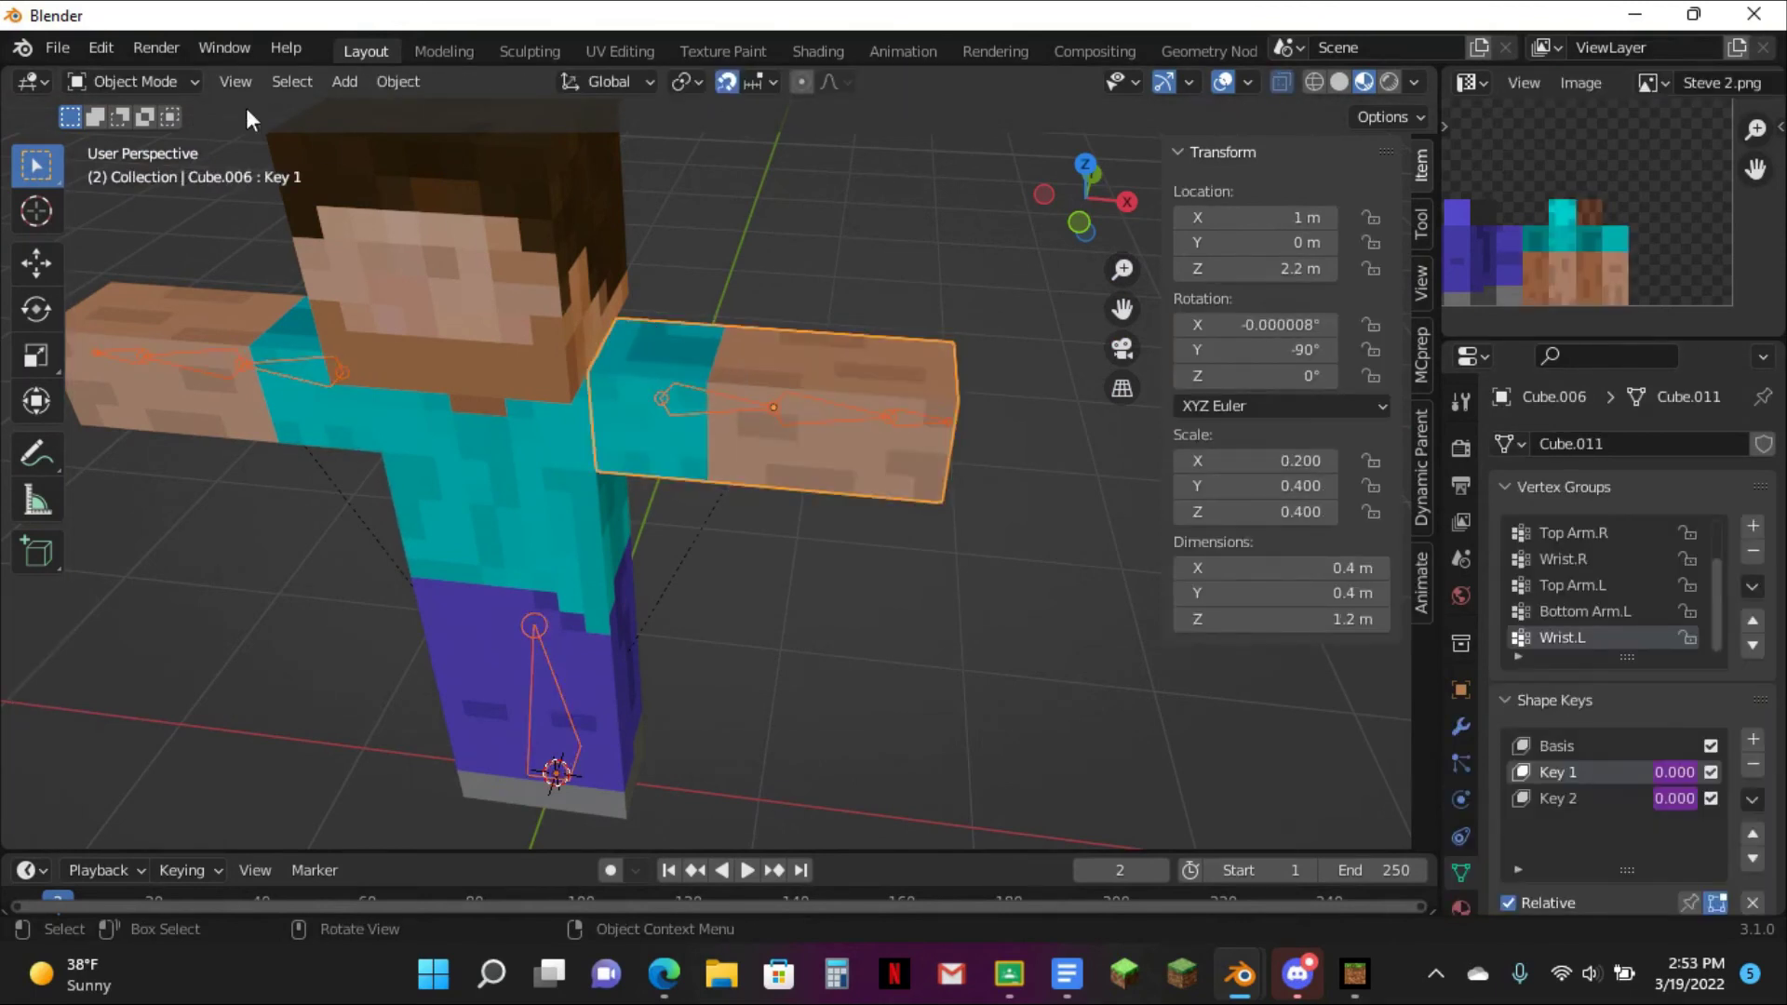
pyautogui.click(140, 82)
pyautogui.click(186, 226)
# - Choose the Draw brush and set the viewport to wireframe shading with X-ray in front view of the left arm
pyautogui.scroll(5, 1104, 324)
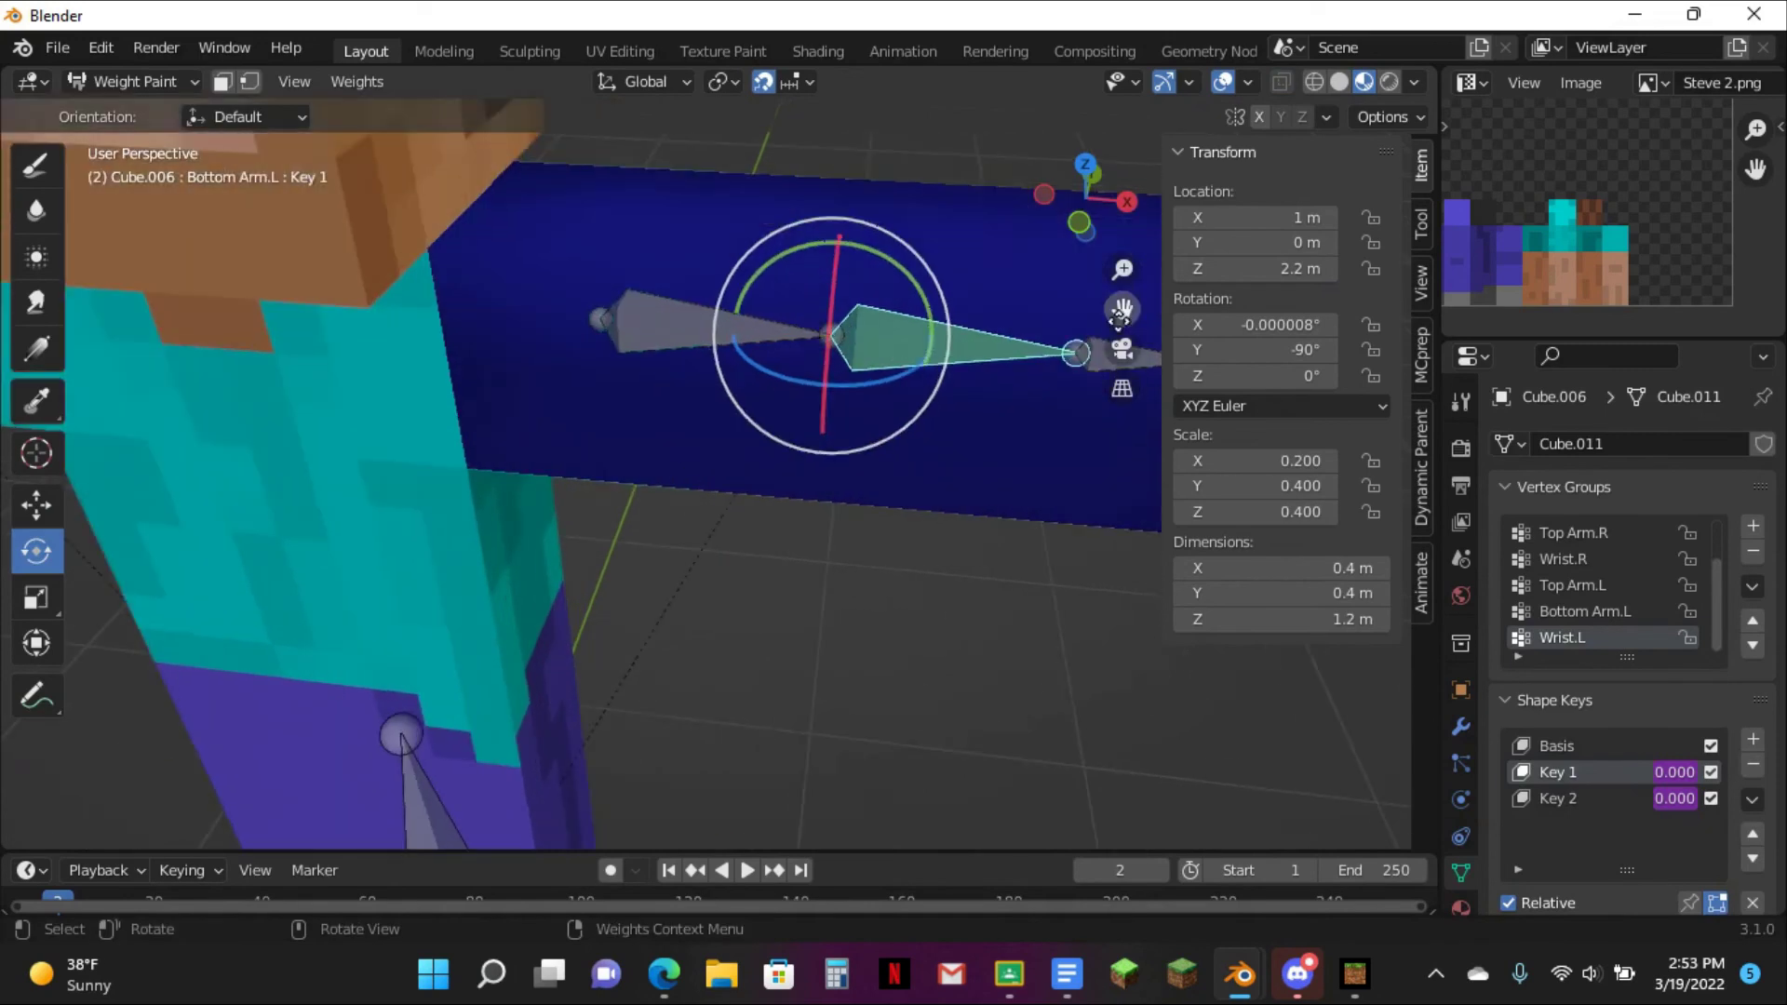
pyautogui.moveTo(572, 202); pyautogui.dragTo(332, 218)
pyautogui.click(27, 162)
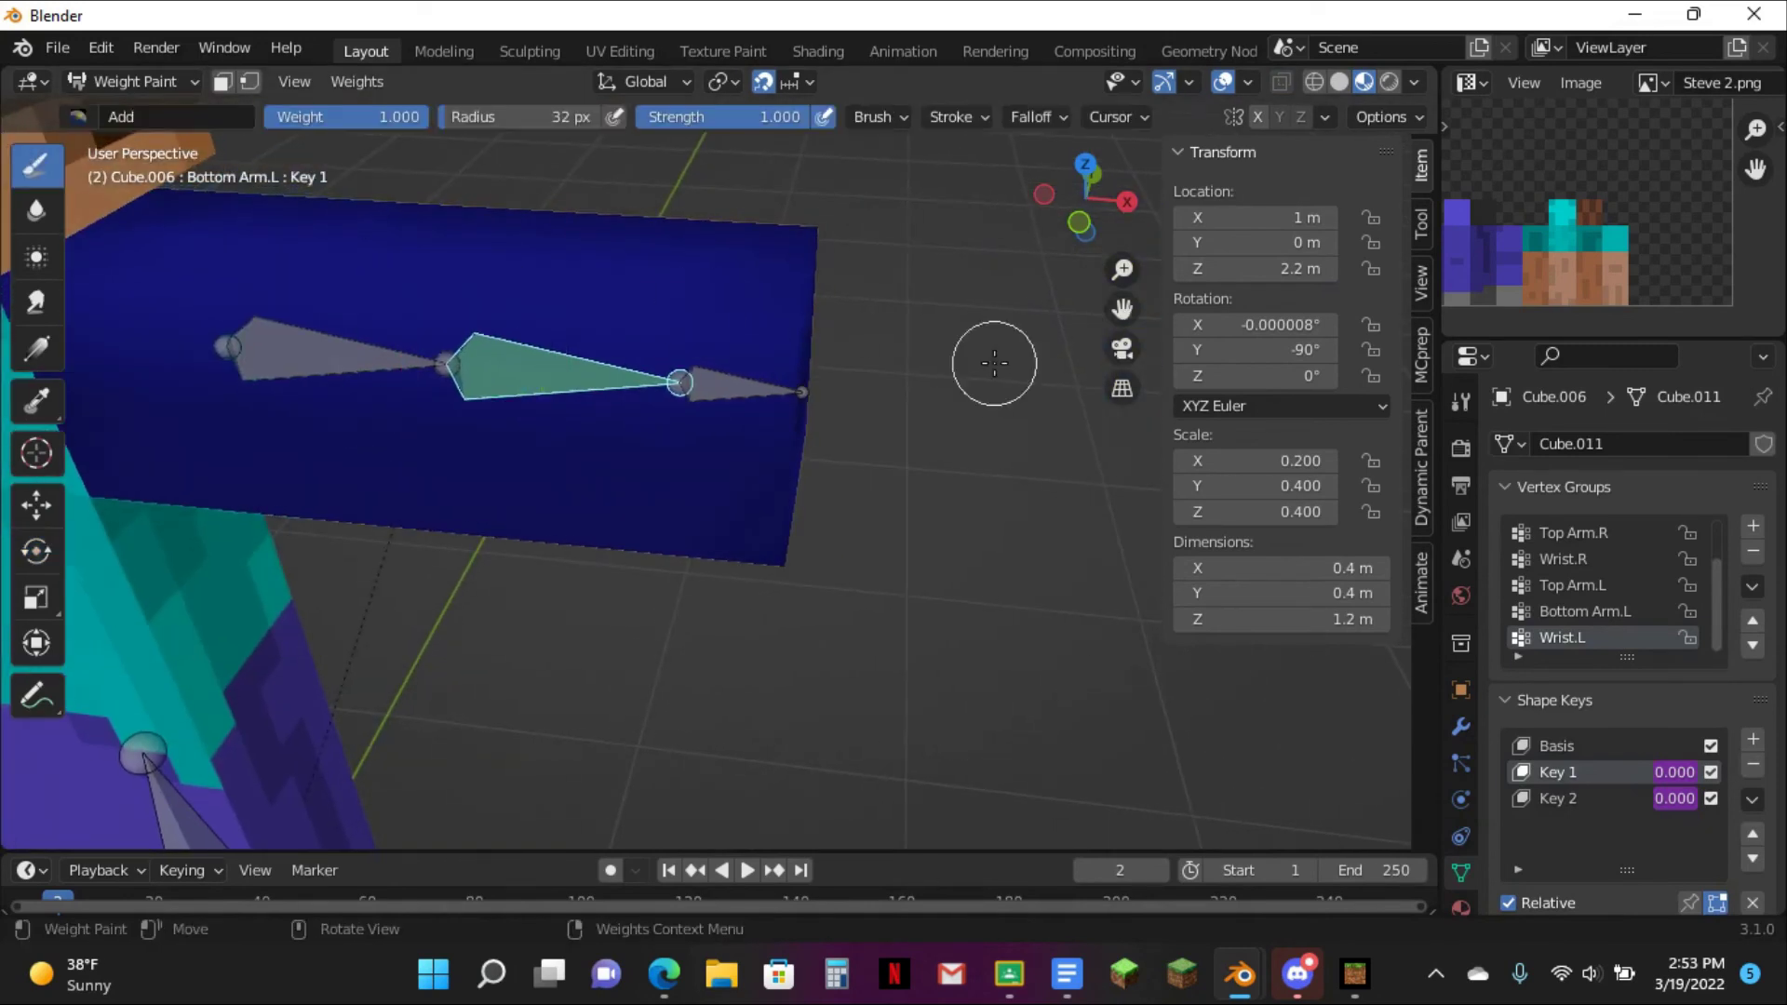
pyautogui.moveTo(769, 274); pyautogui.dragTo(845, 180, button='middle')
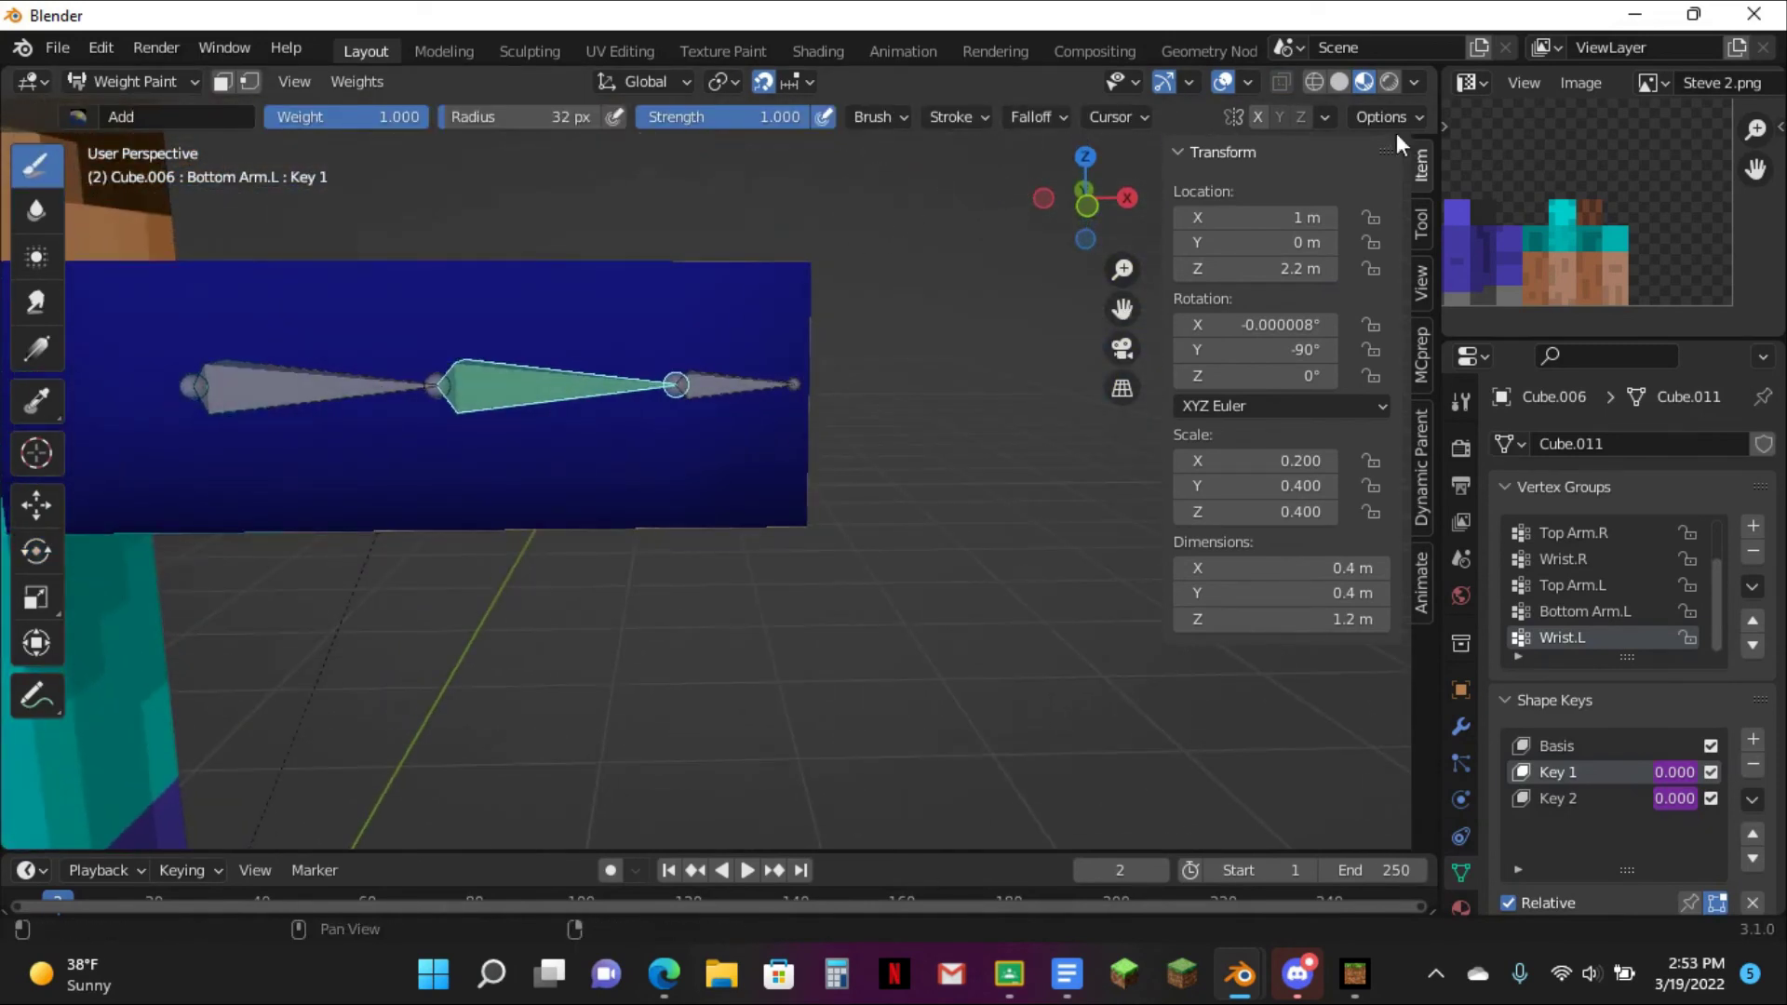
pyautogui.click(1314, 82)
pyautogui.click(1080, 206)
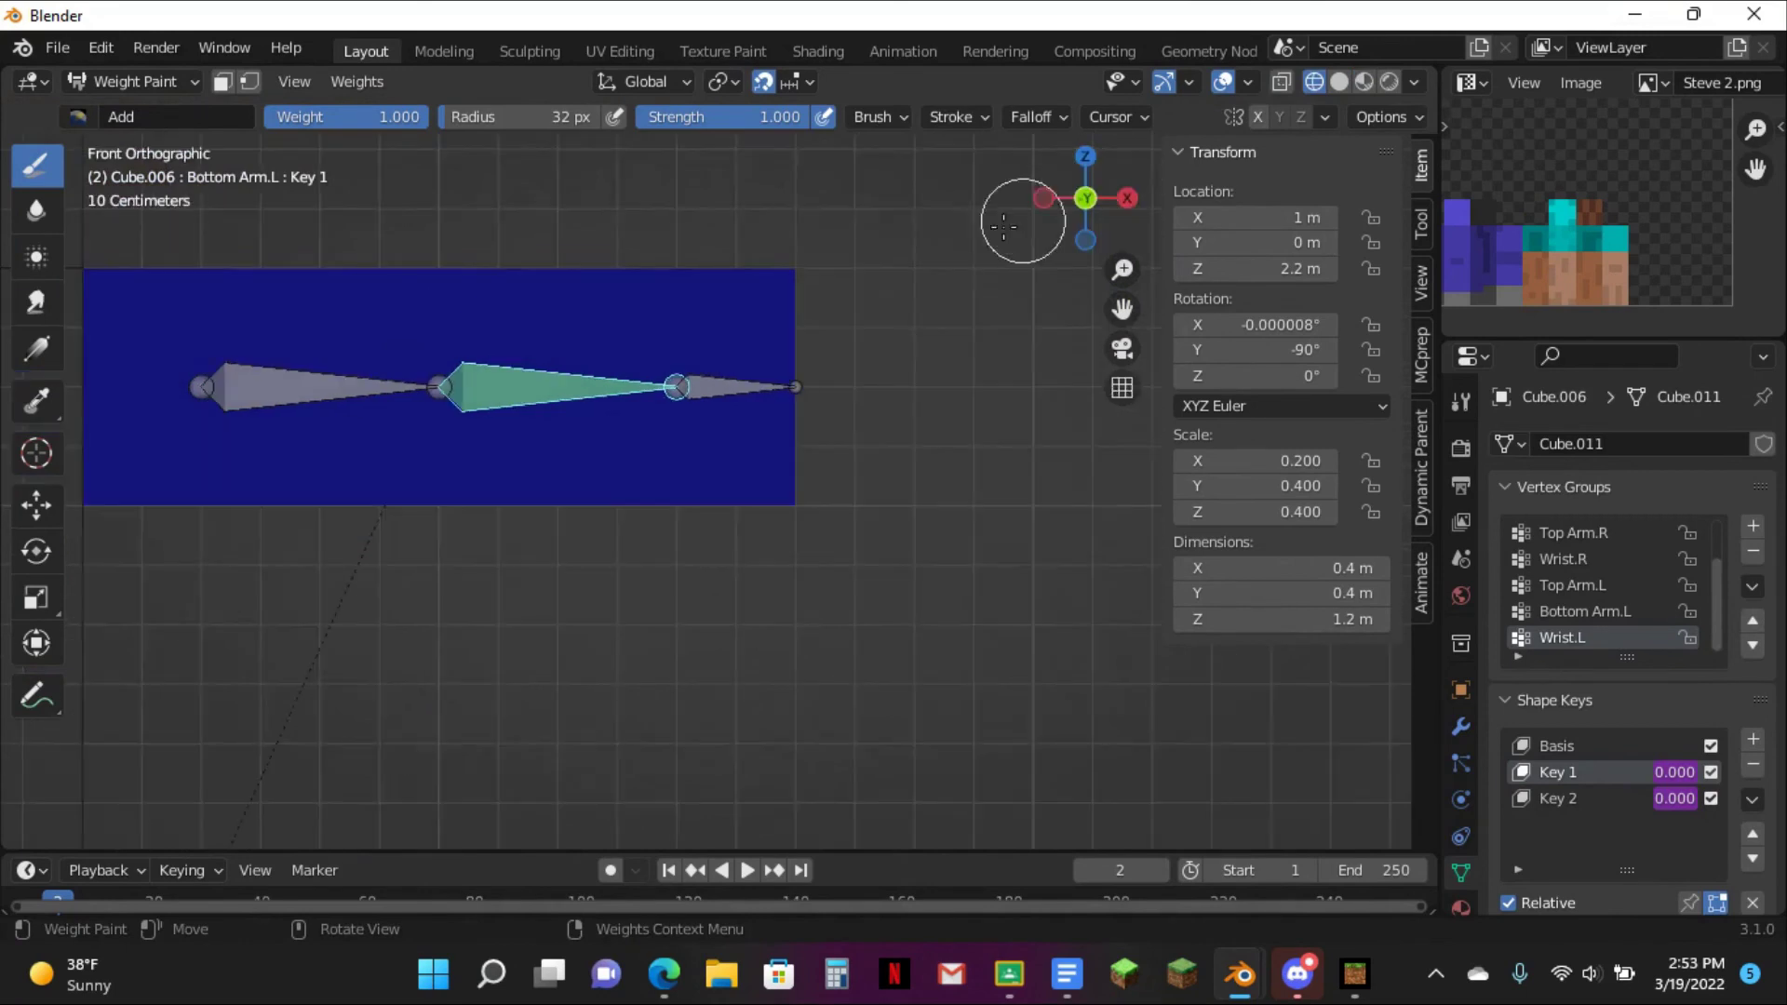
pyautogui.scroll(3, 872, 213)
pyautogui.moveTo(1116, 303); pyautogui.dragTo(1099, 517)
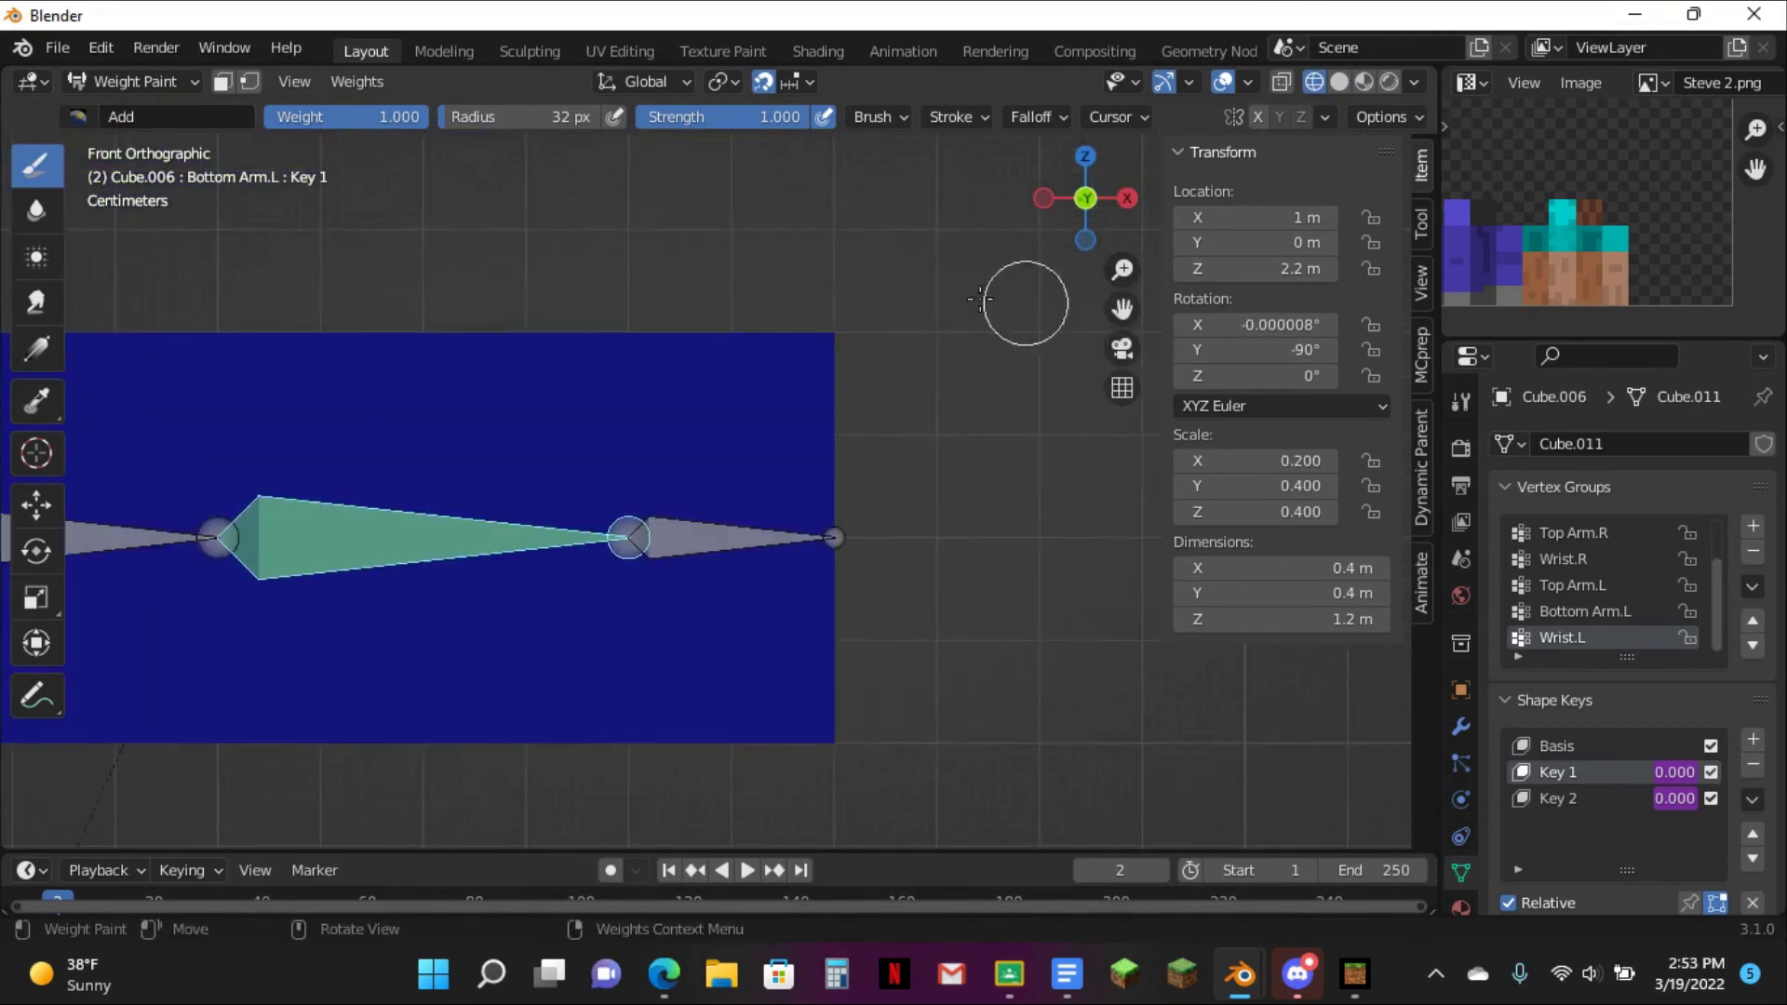
pyautogui.scroll(-2, 832, 297)
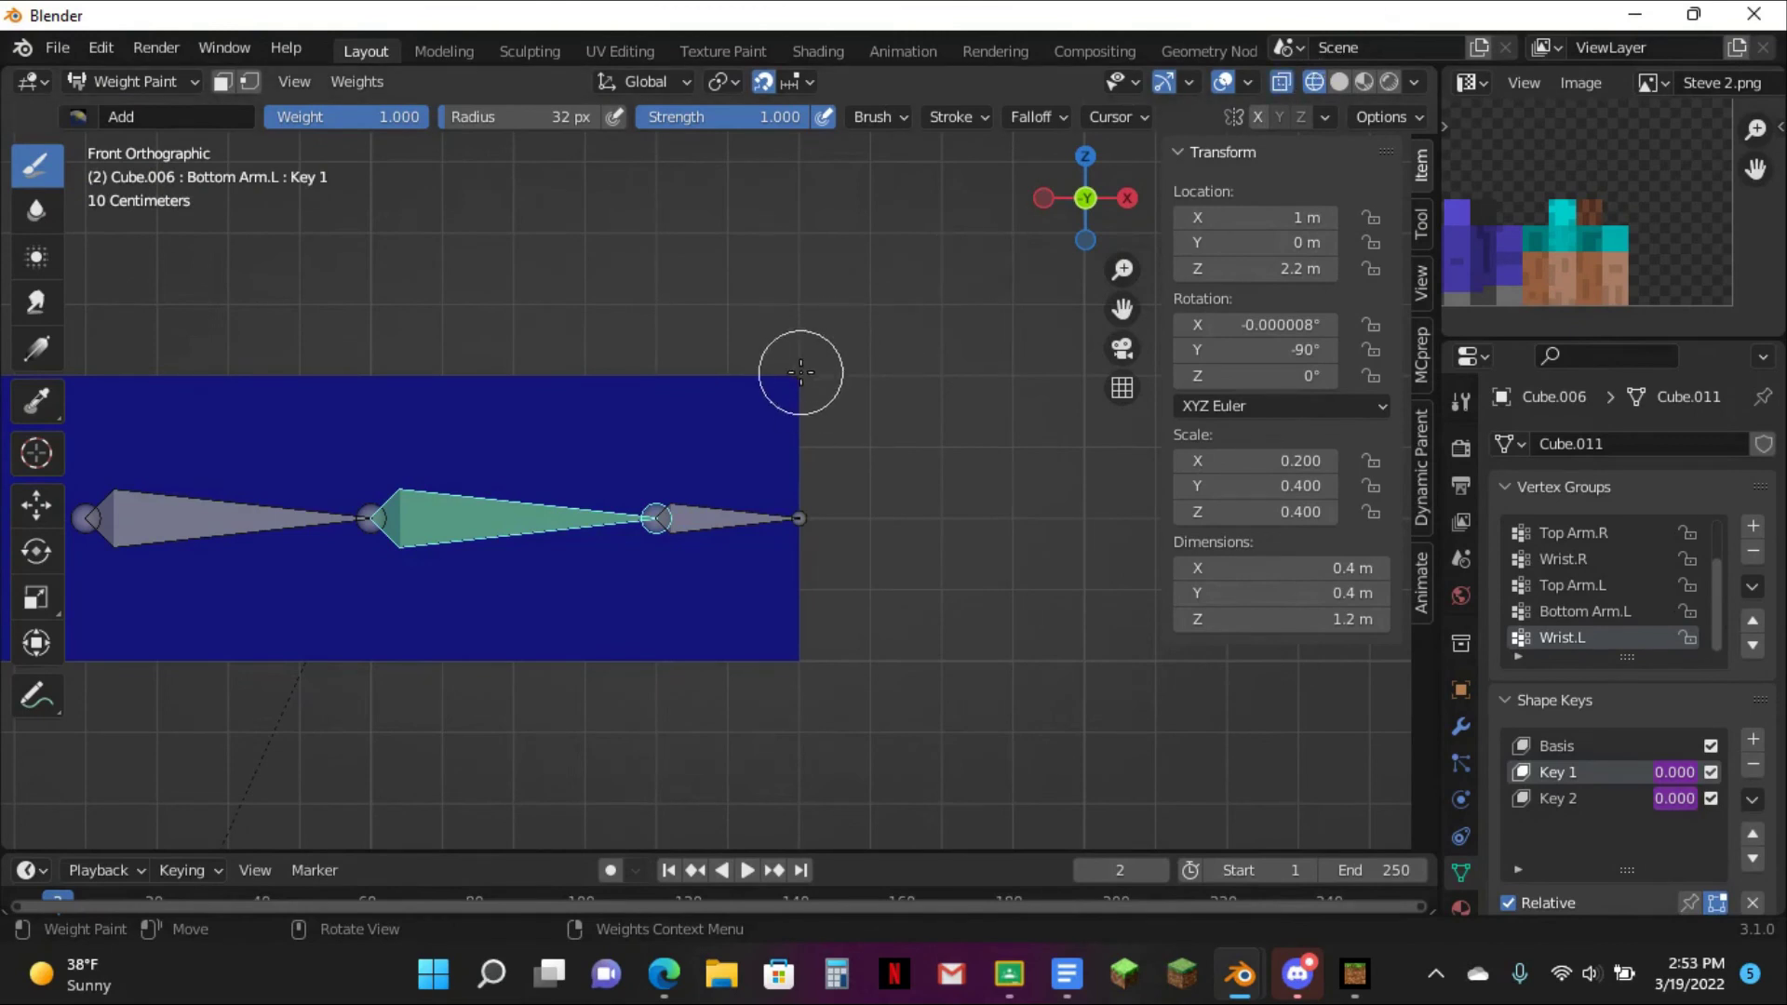
# - Paint weight 1.000 for the Wrist.L group onto all corners at the hand end of the left arm
pyautogui.moveTo(790, 379); pyautogui.dragTo(792, 665)
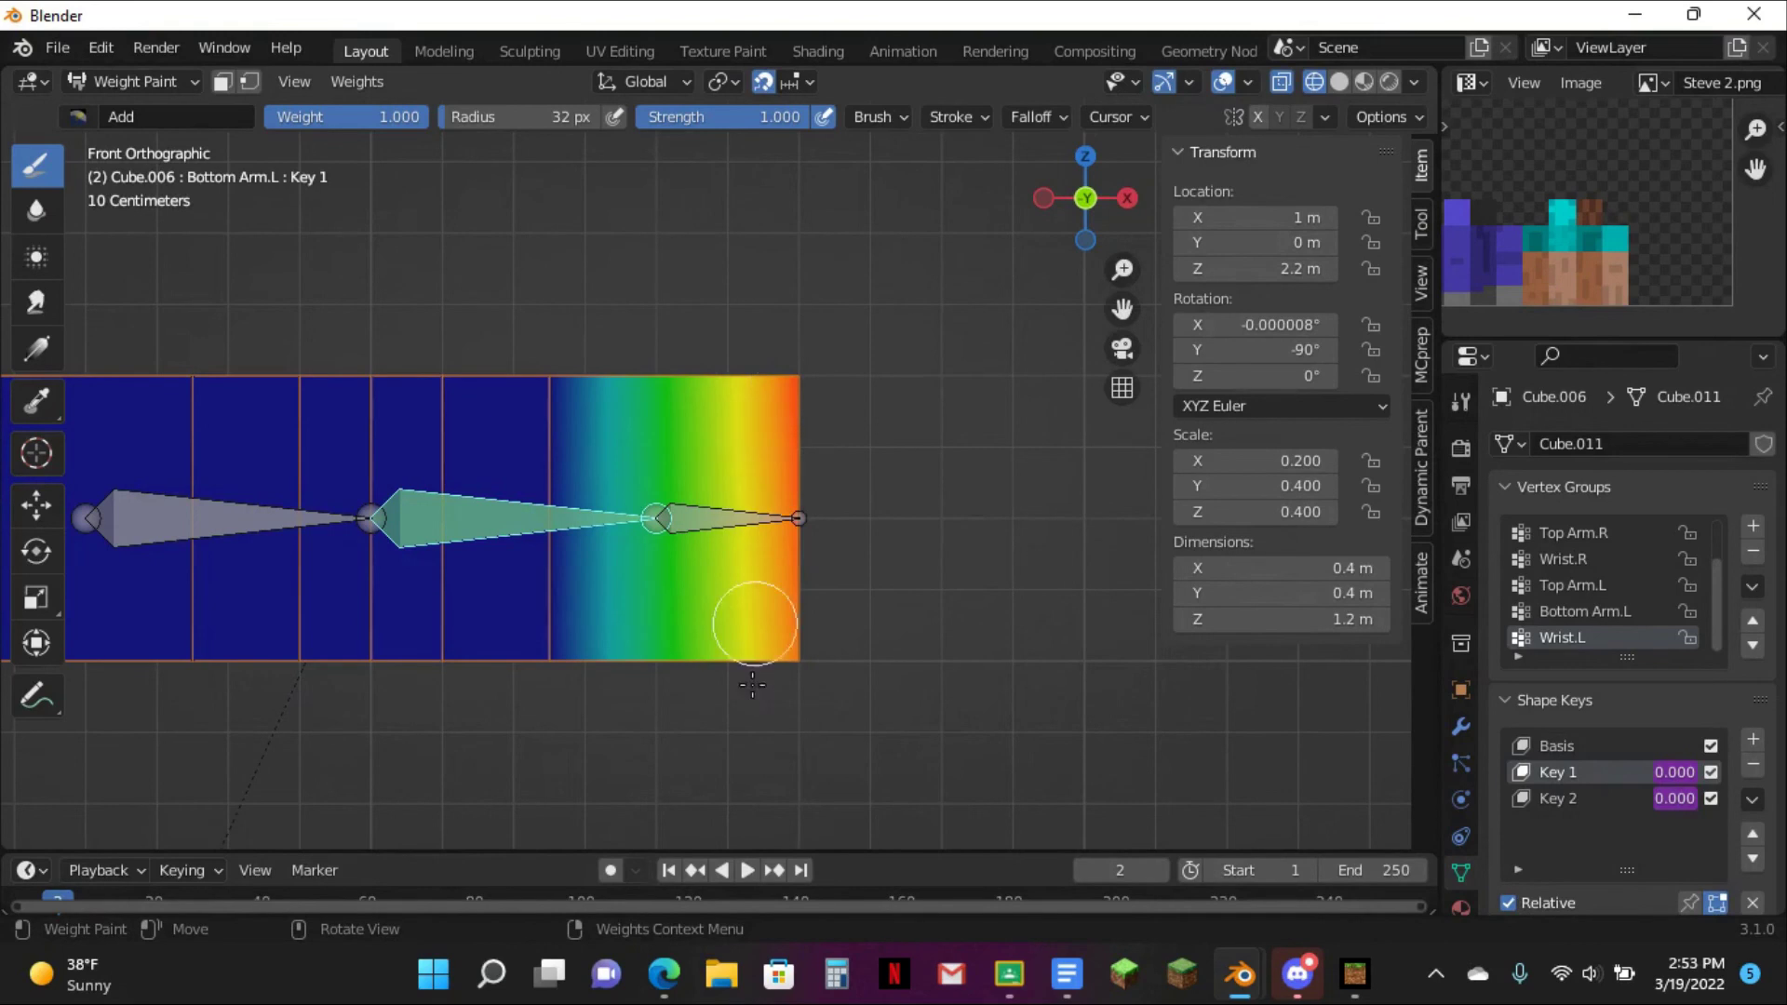
pyautogui.moveTo(798, 658); pyautogui.dragTo(820, 215, button='middle')
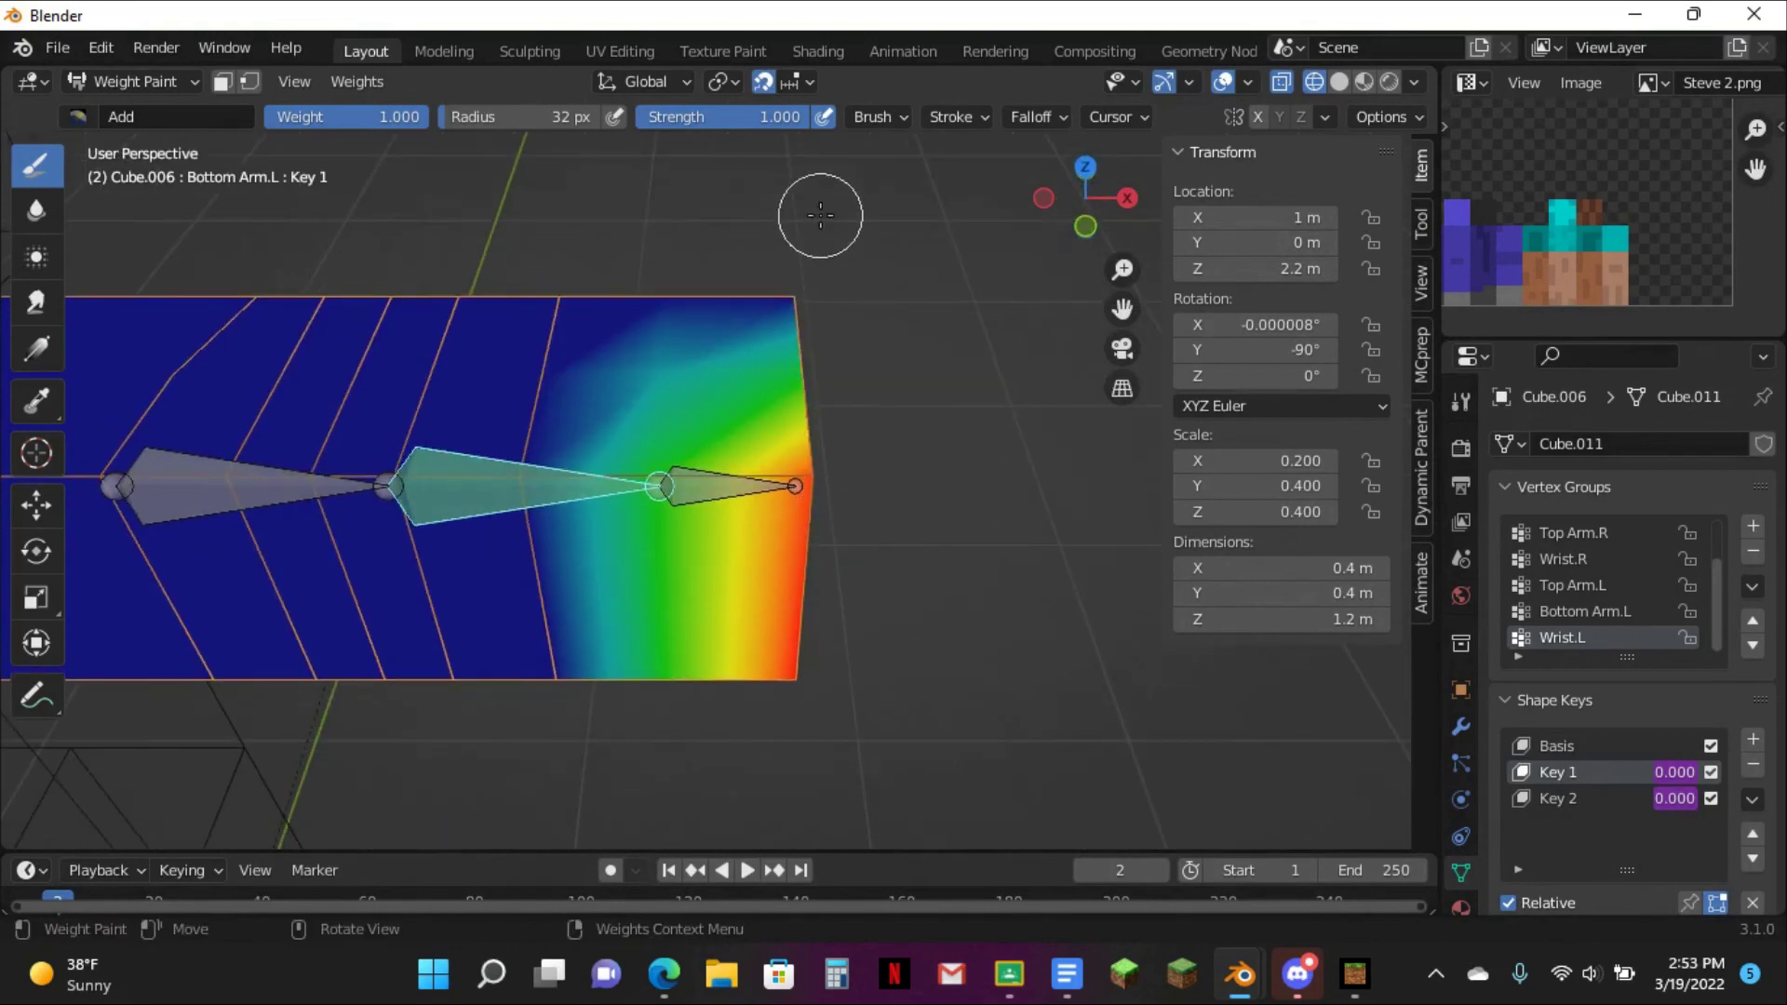
pyautogui.click(1085, 226)
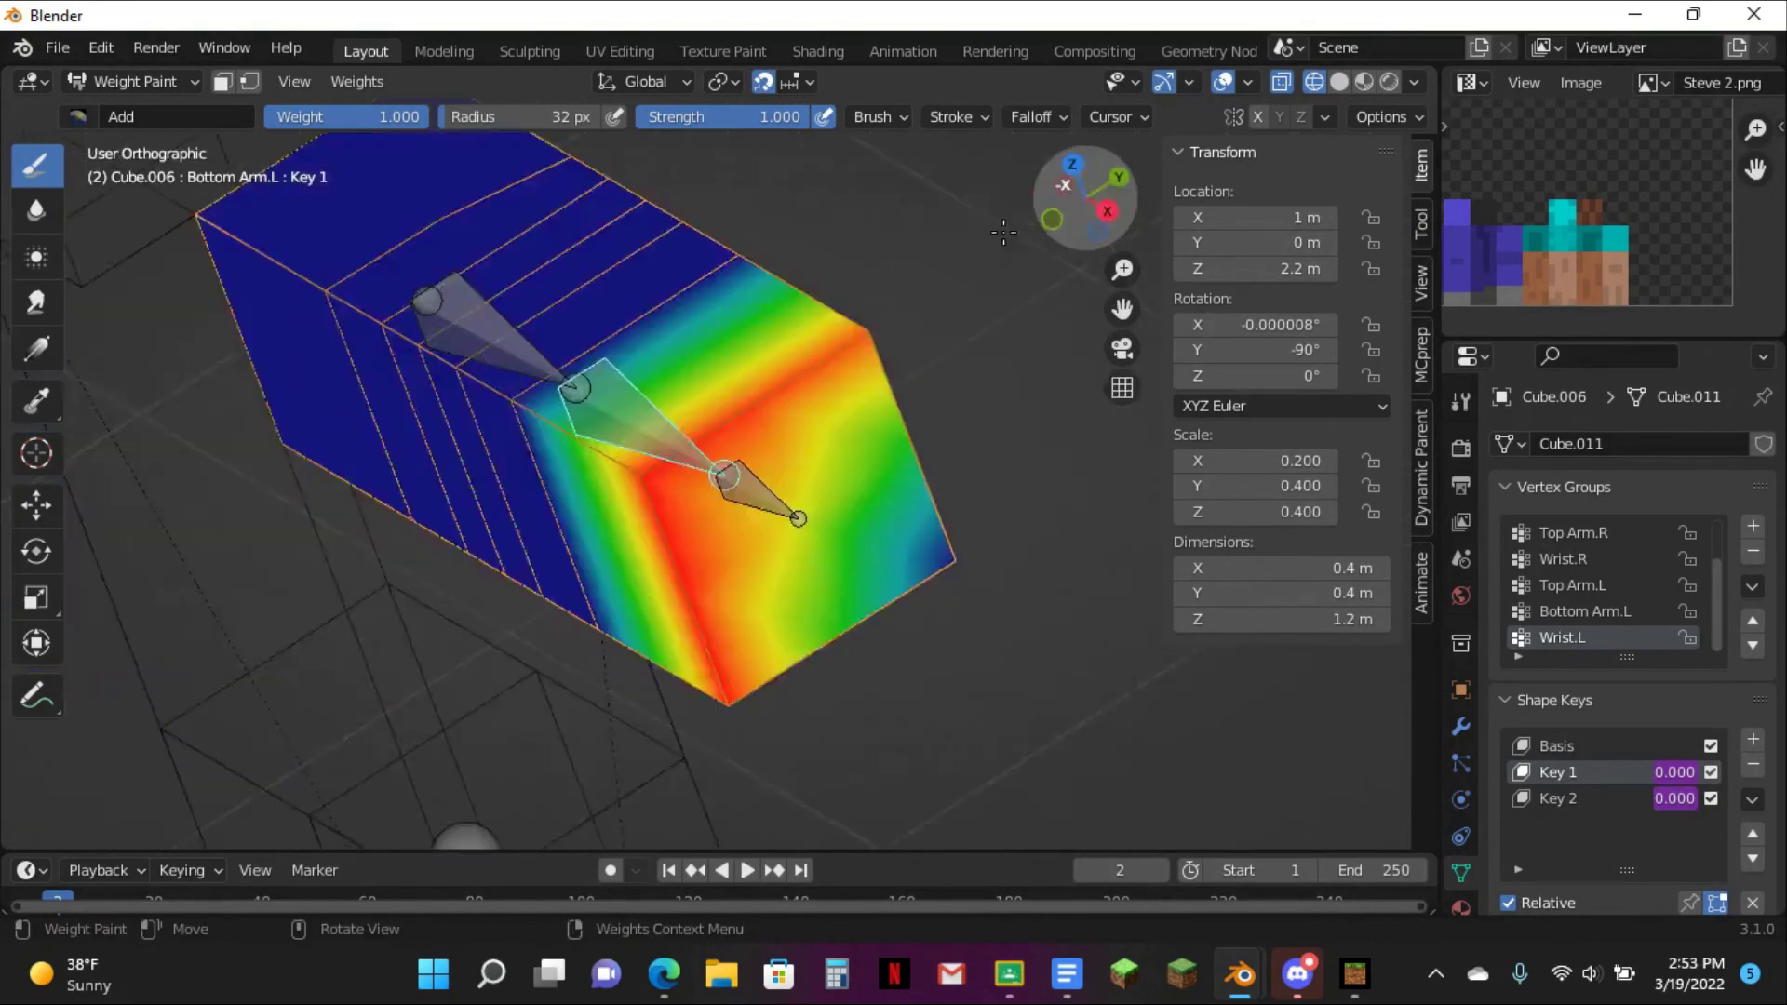
pyautogui.click(634, 642)
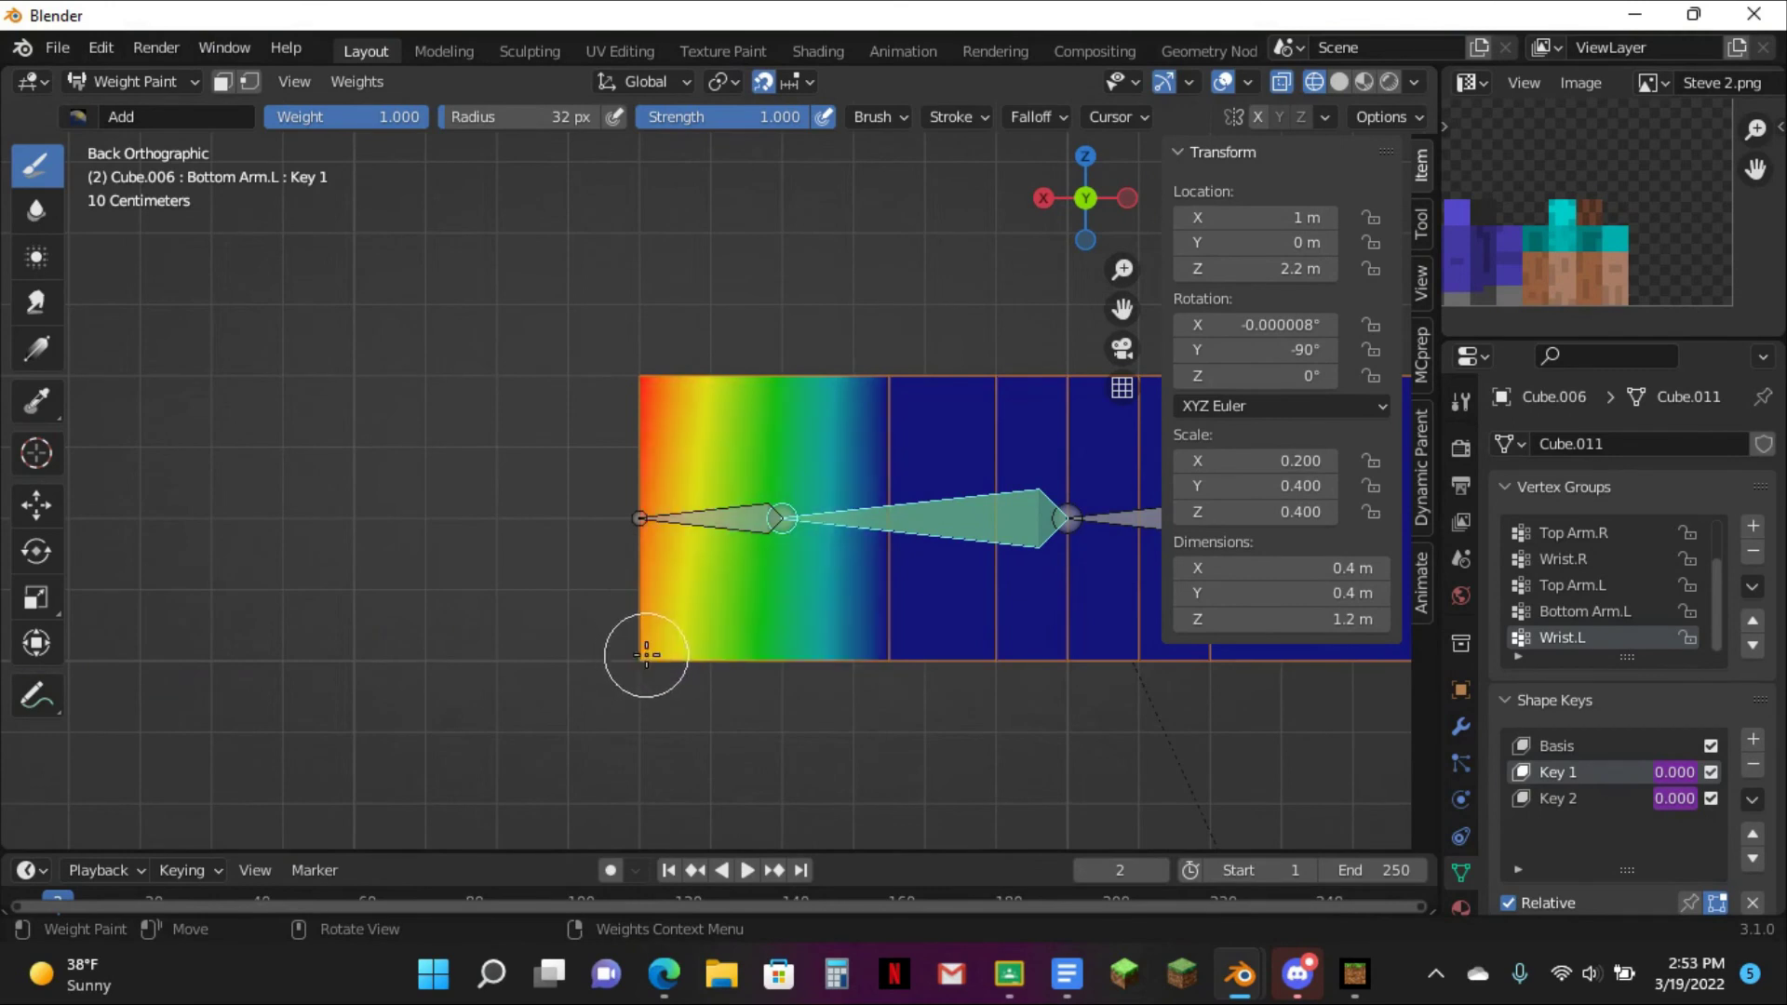
pyautogui.click(1086, 155)
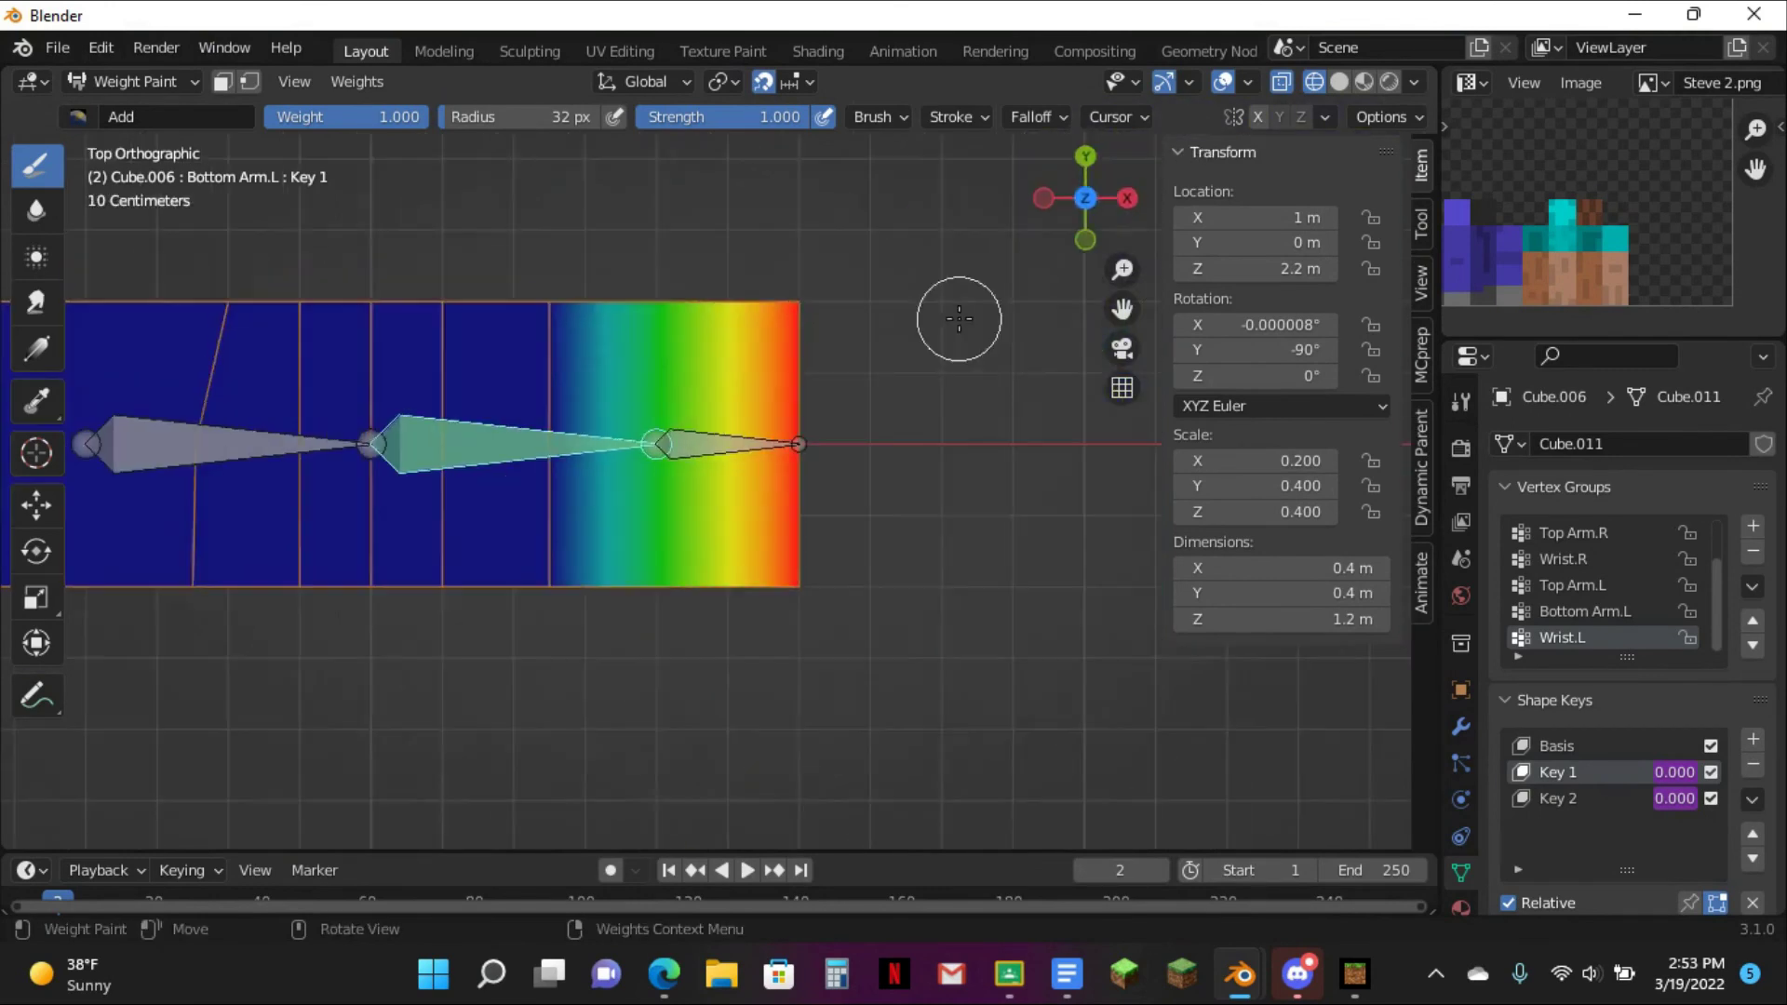
pyautogui.moveTo(942, 570)
pyautogui.mouseDown(button='middle')
pyautogui.moveTo(818, 343)
pyautogui.moveTo(933, 559)
pyautogui.moveTo(980, 209)
pyautogui.mouseUp(button='middle')
pyautogui.click(1086, 211)
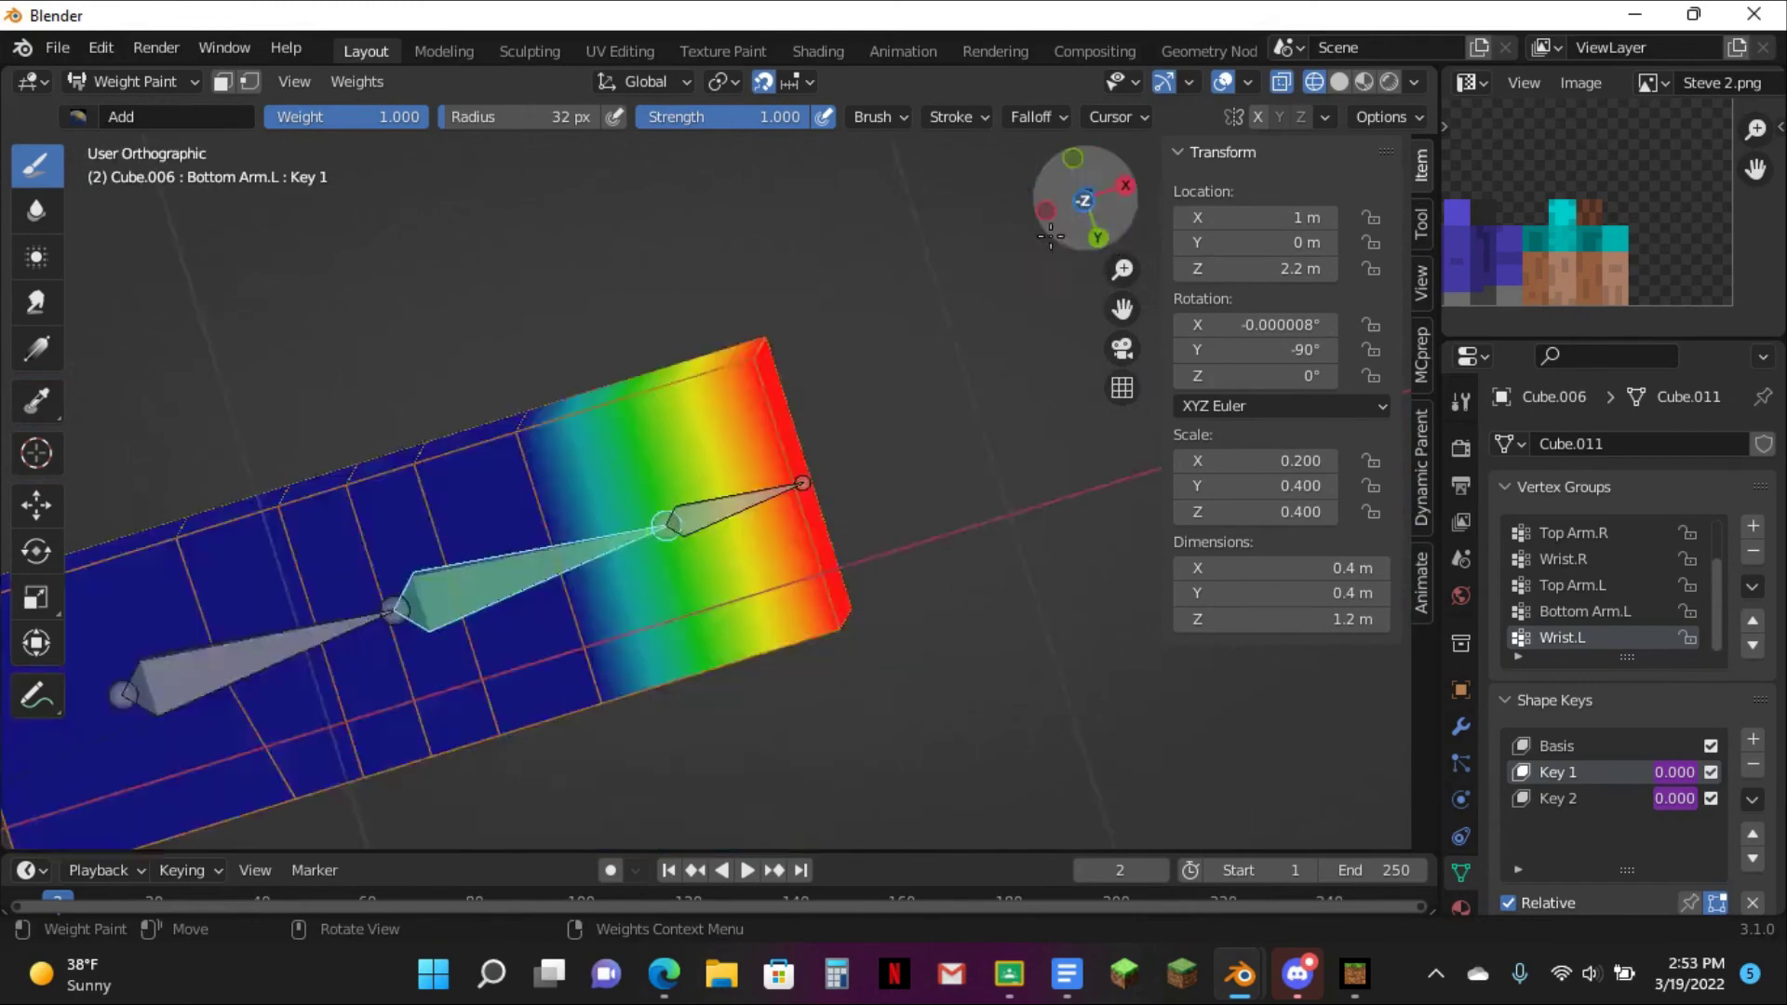
pyautogui.moveTo(826, 399)
pyautogui.mouseDown(button='middle')
pyautogui.moveTo(837, 437)
pyautogui.moveTo(825, 423)
pyautogui.mouseUp(button='middle')
pyautogui.press('Tab')
pyautogui.press('Tab')
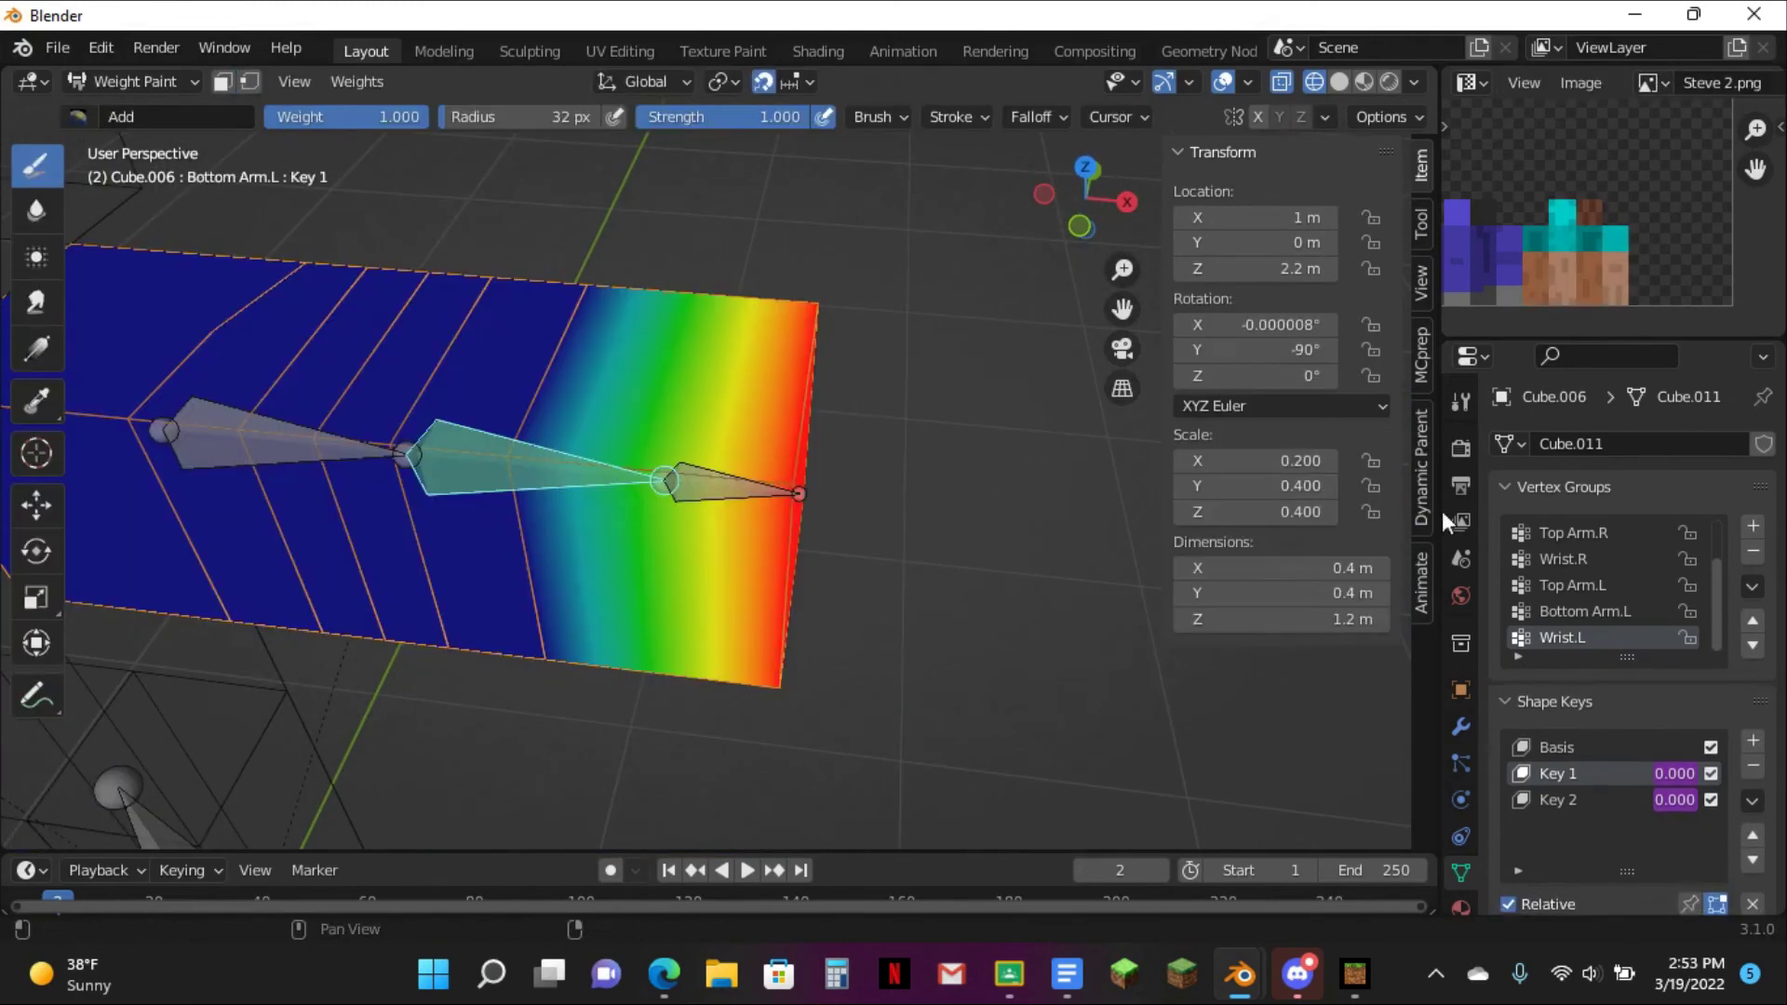
# - Make the Bottom Arm.L vertex group and the Basis shape key active on the left arm, ready for painting from the front
pyautogui.click(1573, 611)
pyautogui.moveTo(894, 335); pyautogui.dragTo(956, 320, button='middle')
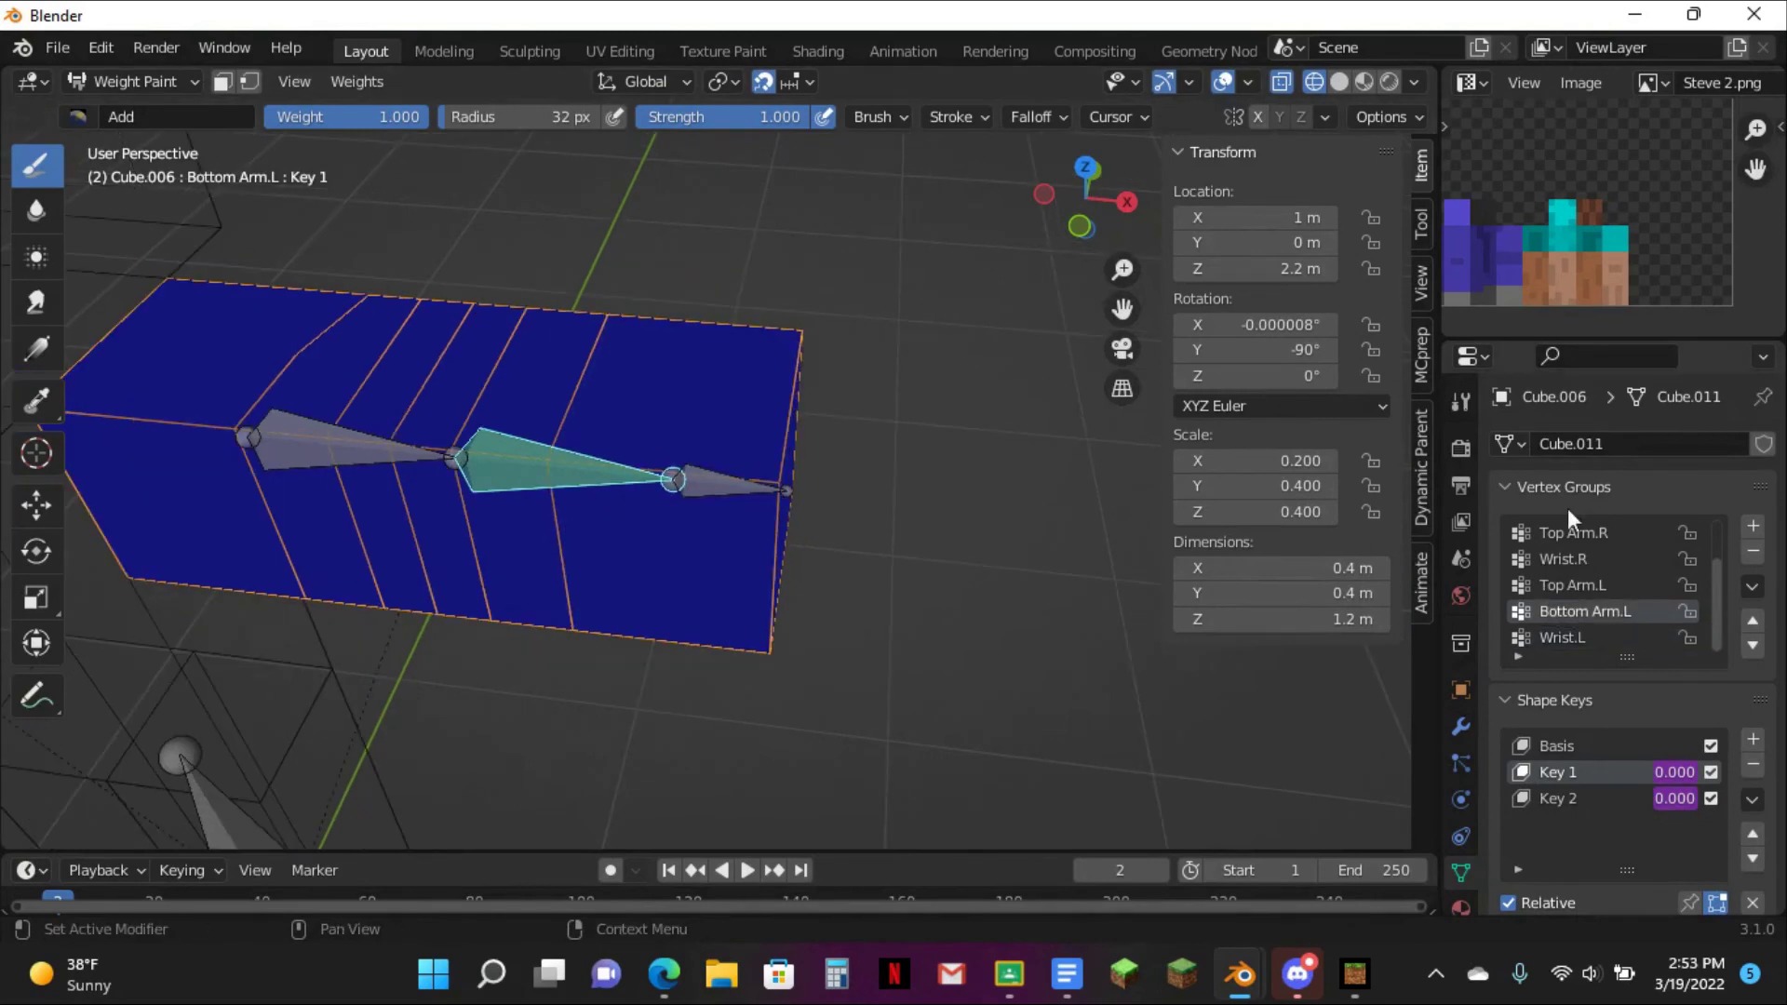
pyautogui.click(1575, 749)
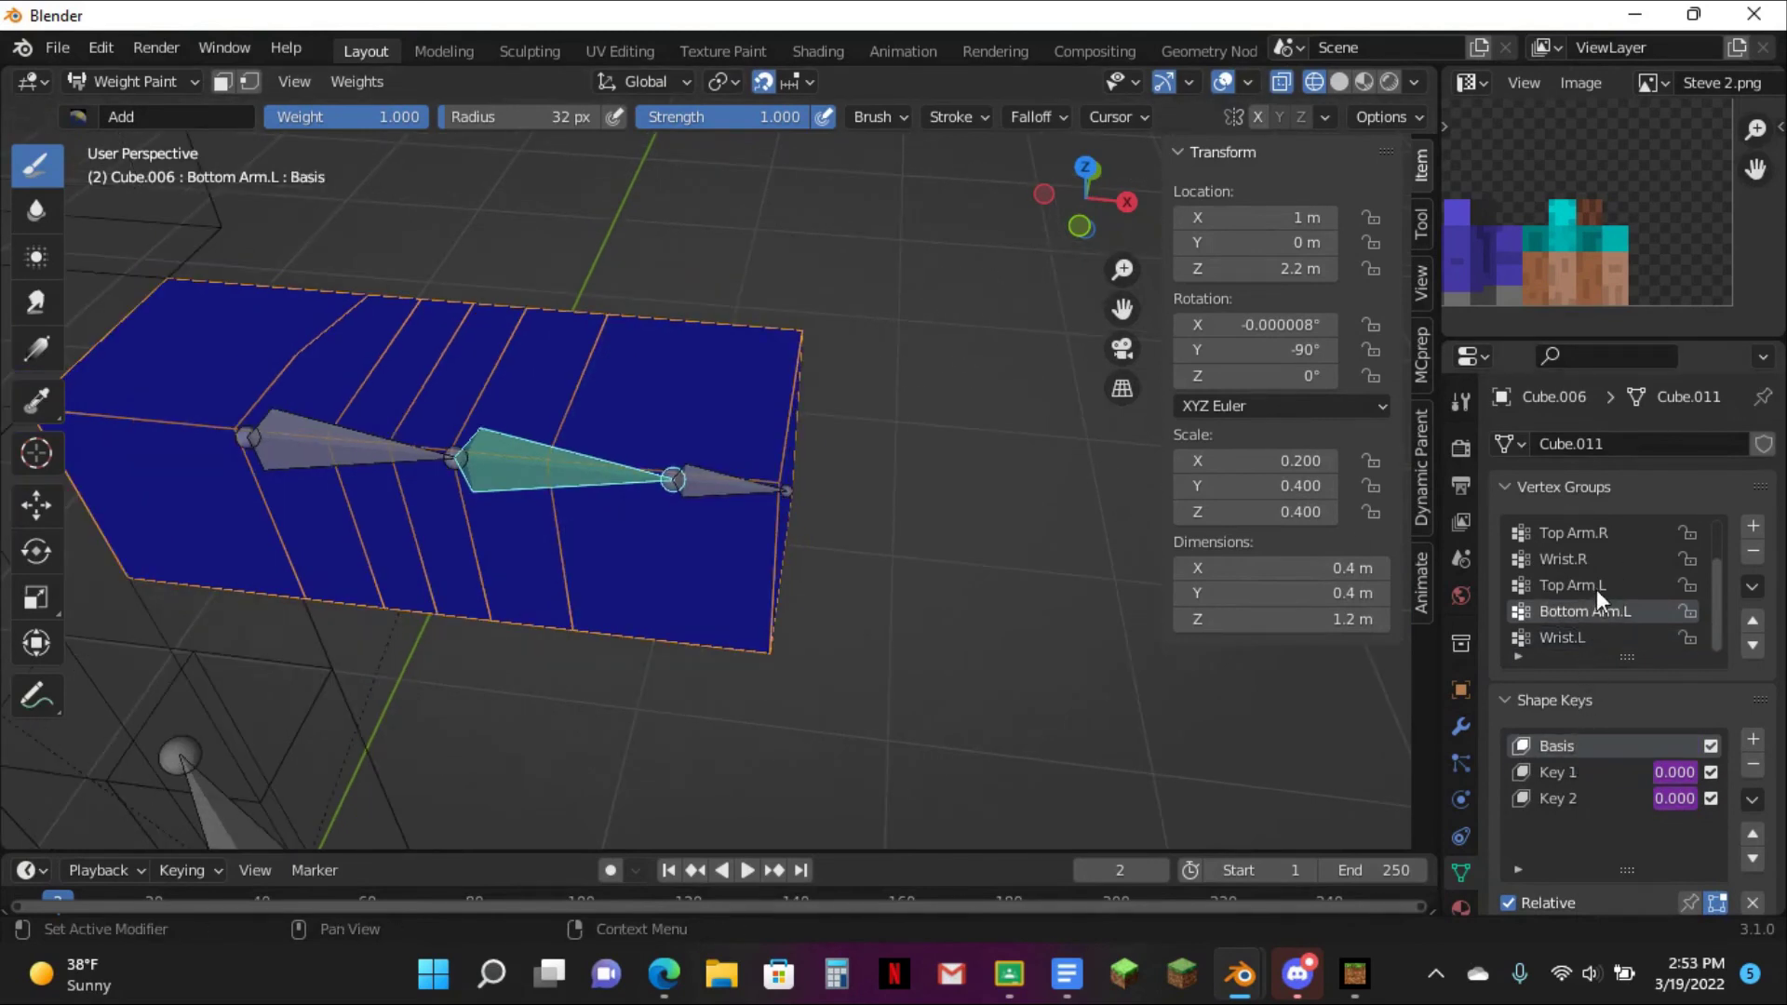
pyautogui.click(1080, 229)
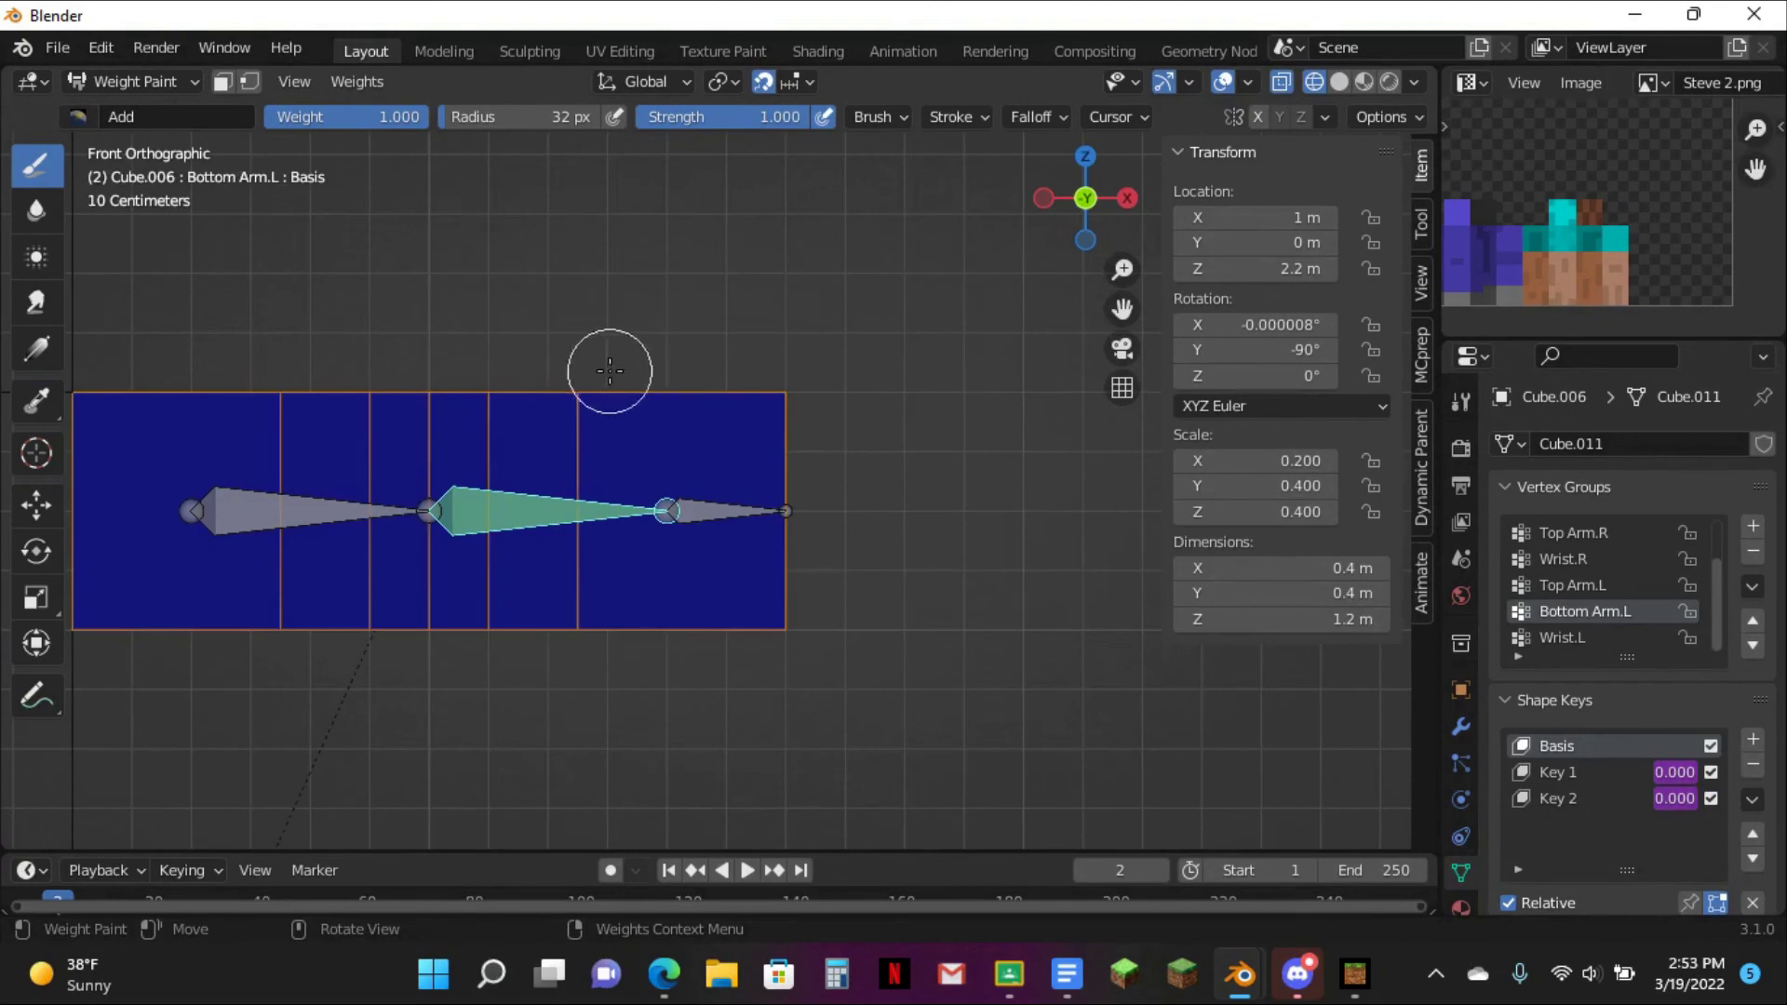
pyautogui.moveTo(495, 393)
pyautogui.mouseDown()
pyautogui.moveTo(363, 395)
pyautogui.moveTo(379, 618)
pyautogui.moveTo(398, 633)
pyautogui.mouseUp()
pyautogui.hotkey('ctrl', 'z')
pyautogui.hotkey('ctrl', 'z')
pyautogui.hotkey('ctrl', 'z')
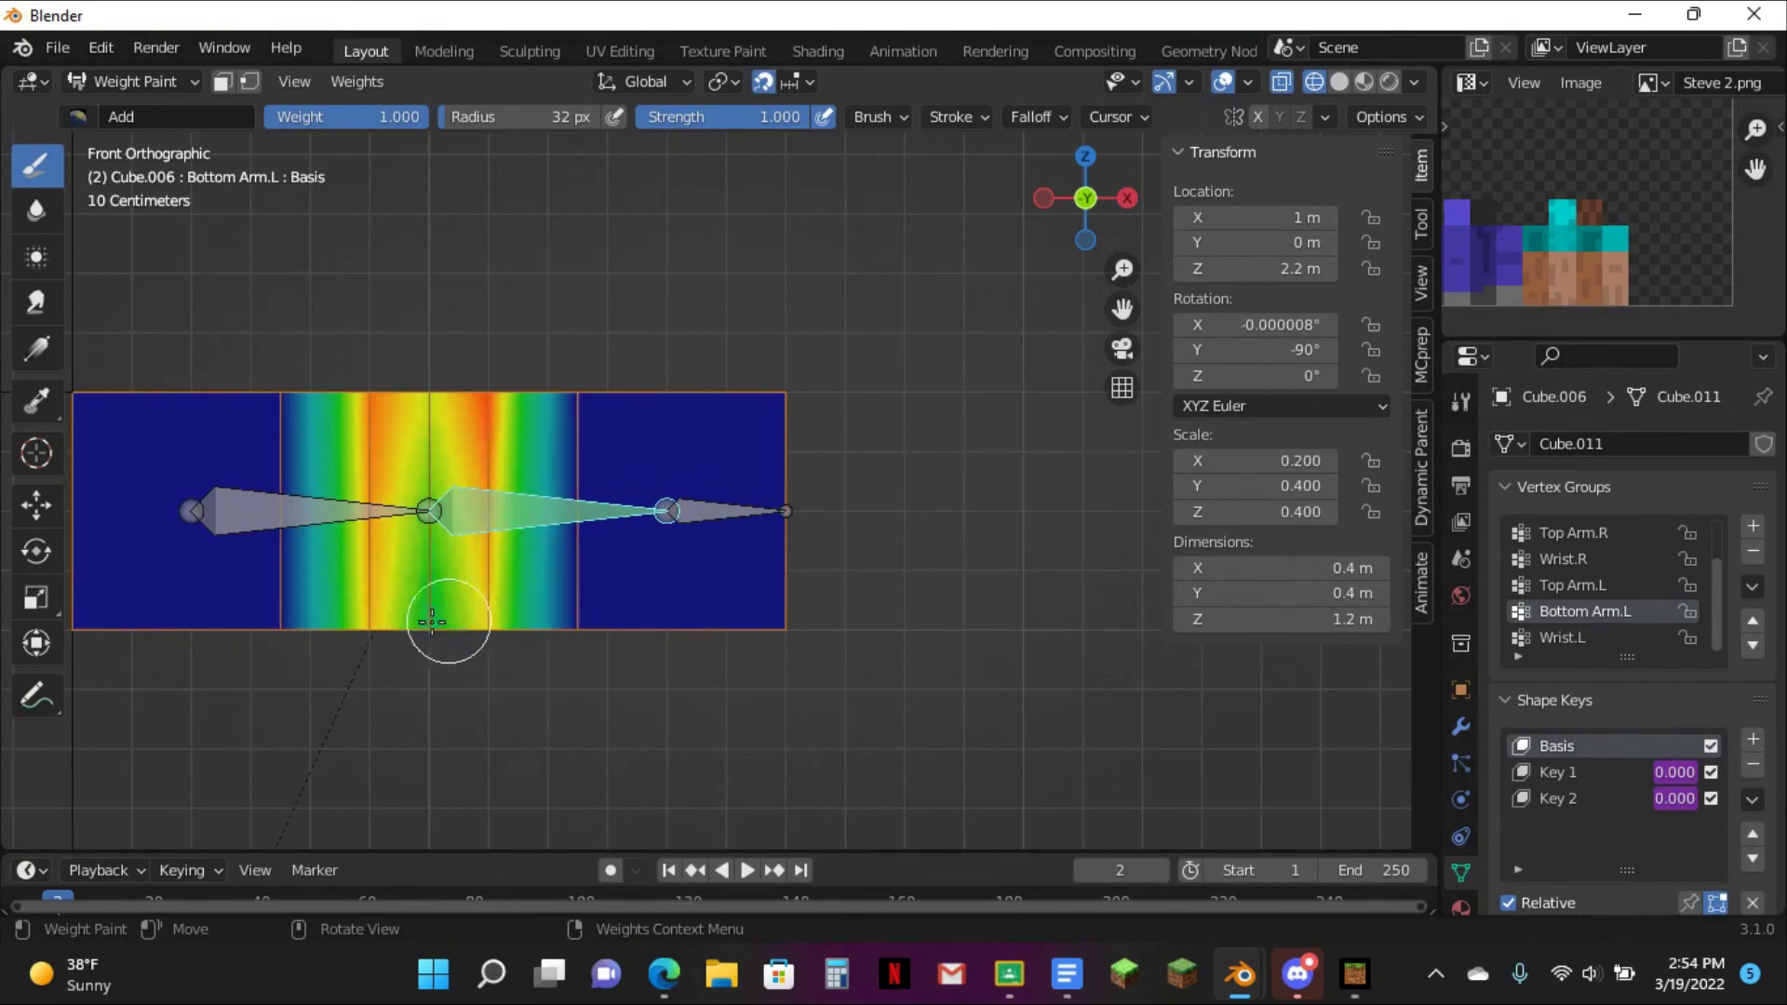
pyautogui.hotkey('ctrl', 'z')
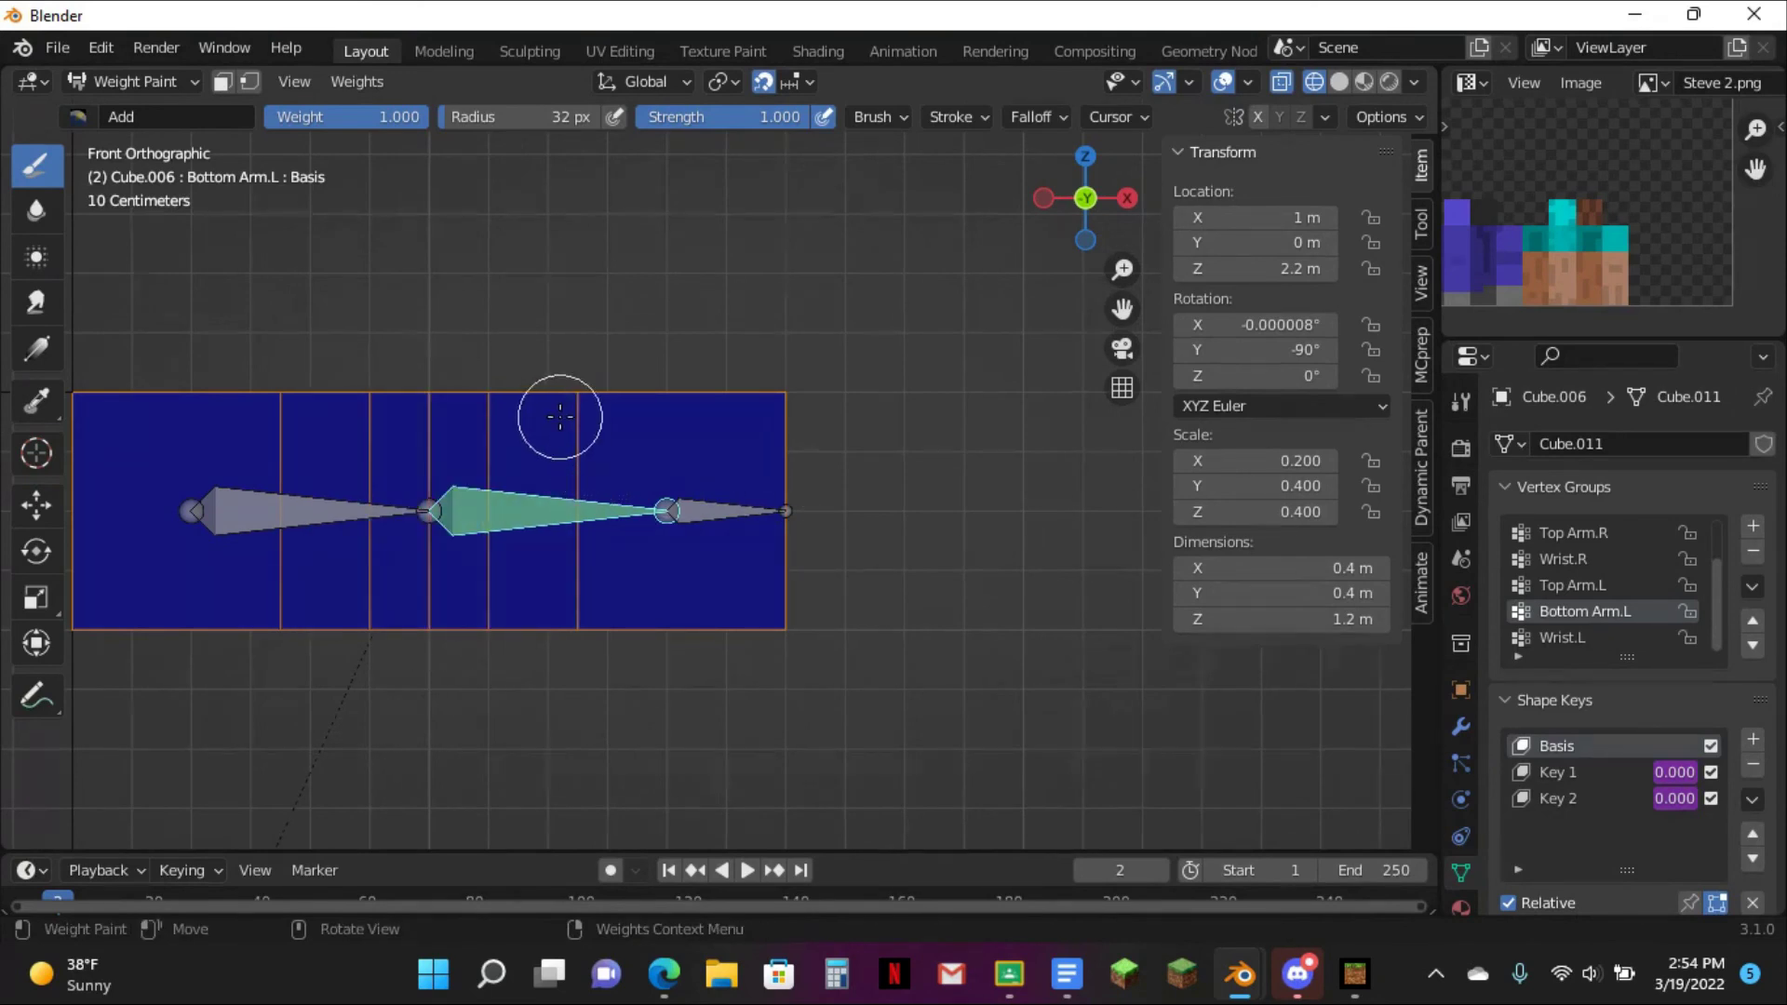
# - Paint weight 1.000 for the Bottom Arm.L group onto the left forearm's edge loops just past the elbow
pyautogui.moveTo(573, 395)
pyautogui.mouseDown()
pyautogui.moveTo(478, 400)
pyautogui.moveTo(511, 631)
pyautogui.moveTo(495, 610)
pyautogui.moveTo(564, 622)
pyautogui.moveTo(567, 450)
pyautogui.moveTo(513, 506)
pyautogui.mouseUp()
pyautogui.moveTo(494, 616)
pyautogui.mouseDown()
pyautogui.moveTo(550, 639)
pyautogui.moveTo(625, 558)
pyautogui.mouseUp()
pyautogui.scroll(-2, 912, 400)
# - Put the right arm in Edit Mode and make its Basis shape key active
pyautogui.moveTo(1123, 309); pyautogui.dragTo(1557, 292)
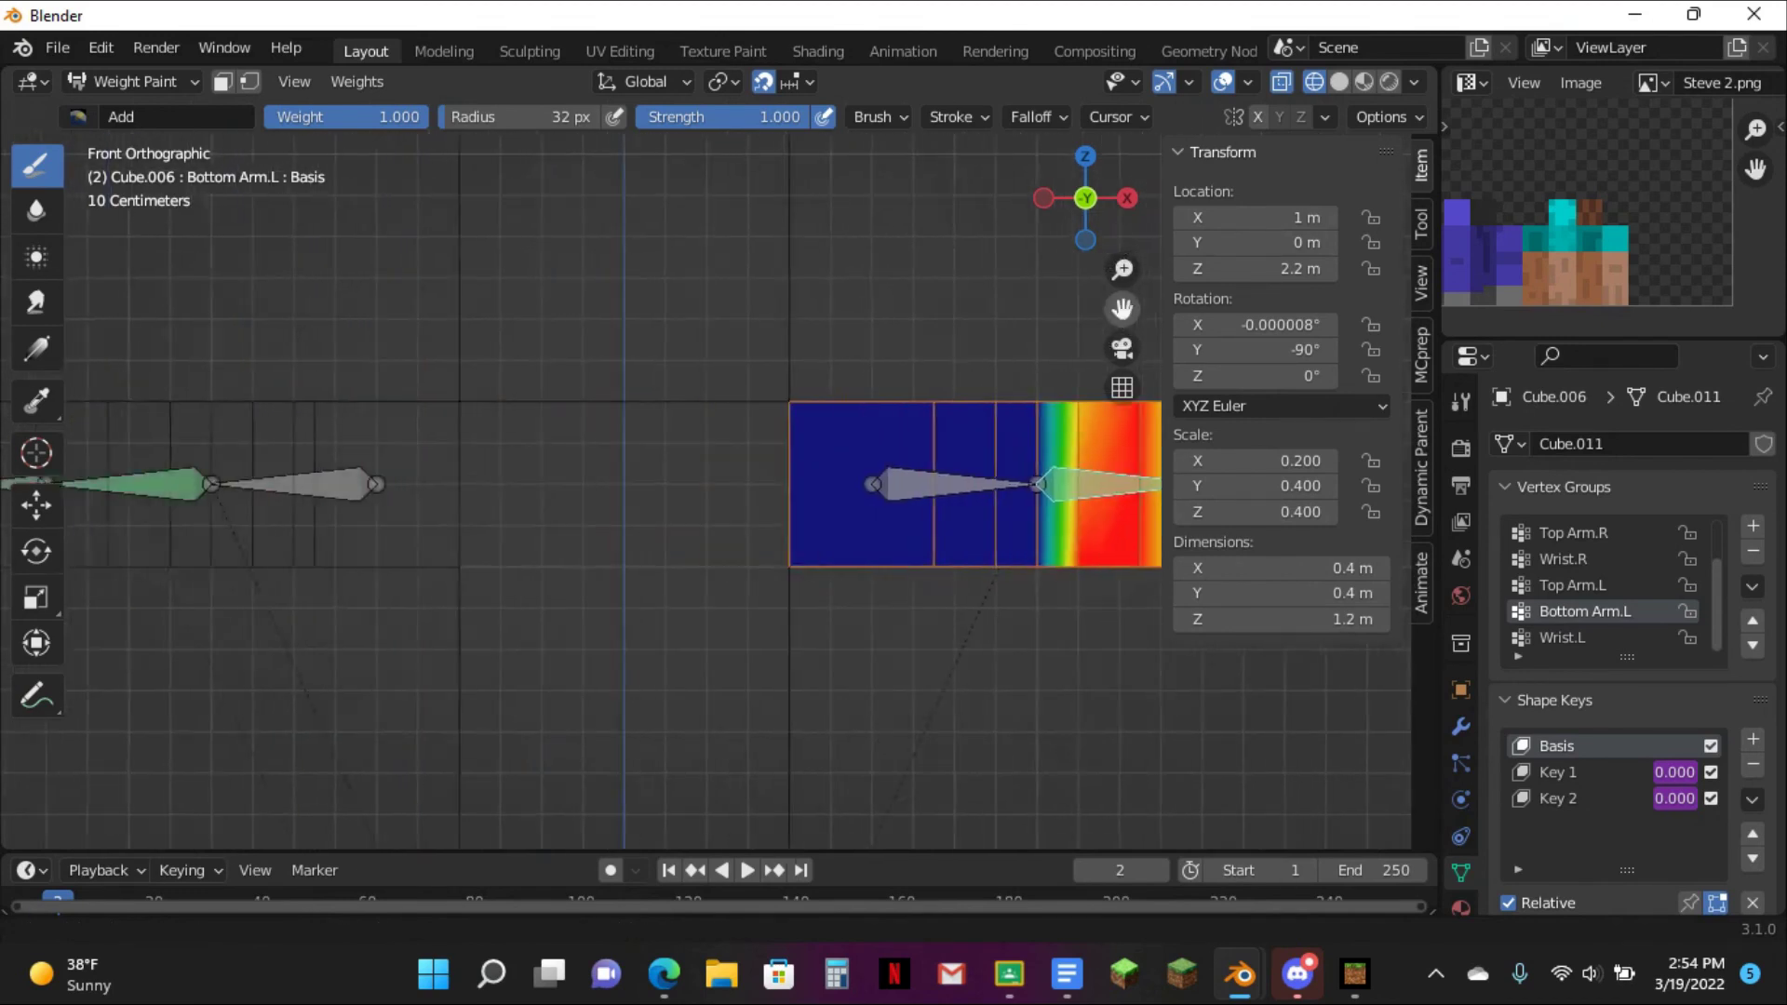
pyautogui.press('Tab')
pyautogui.click(130, 81)
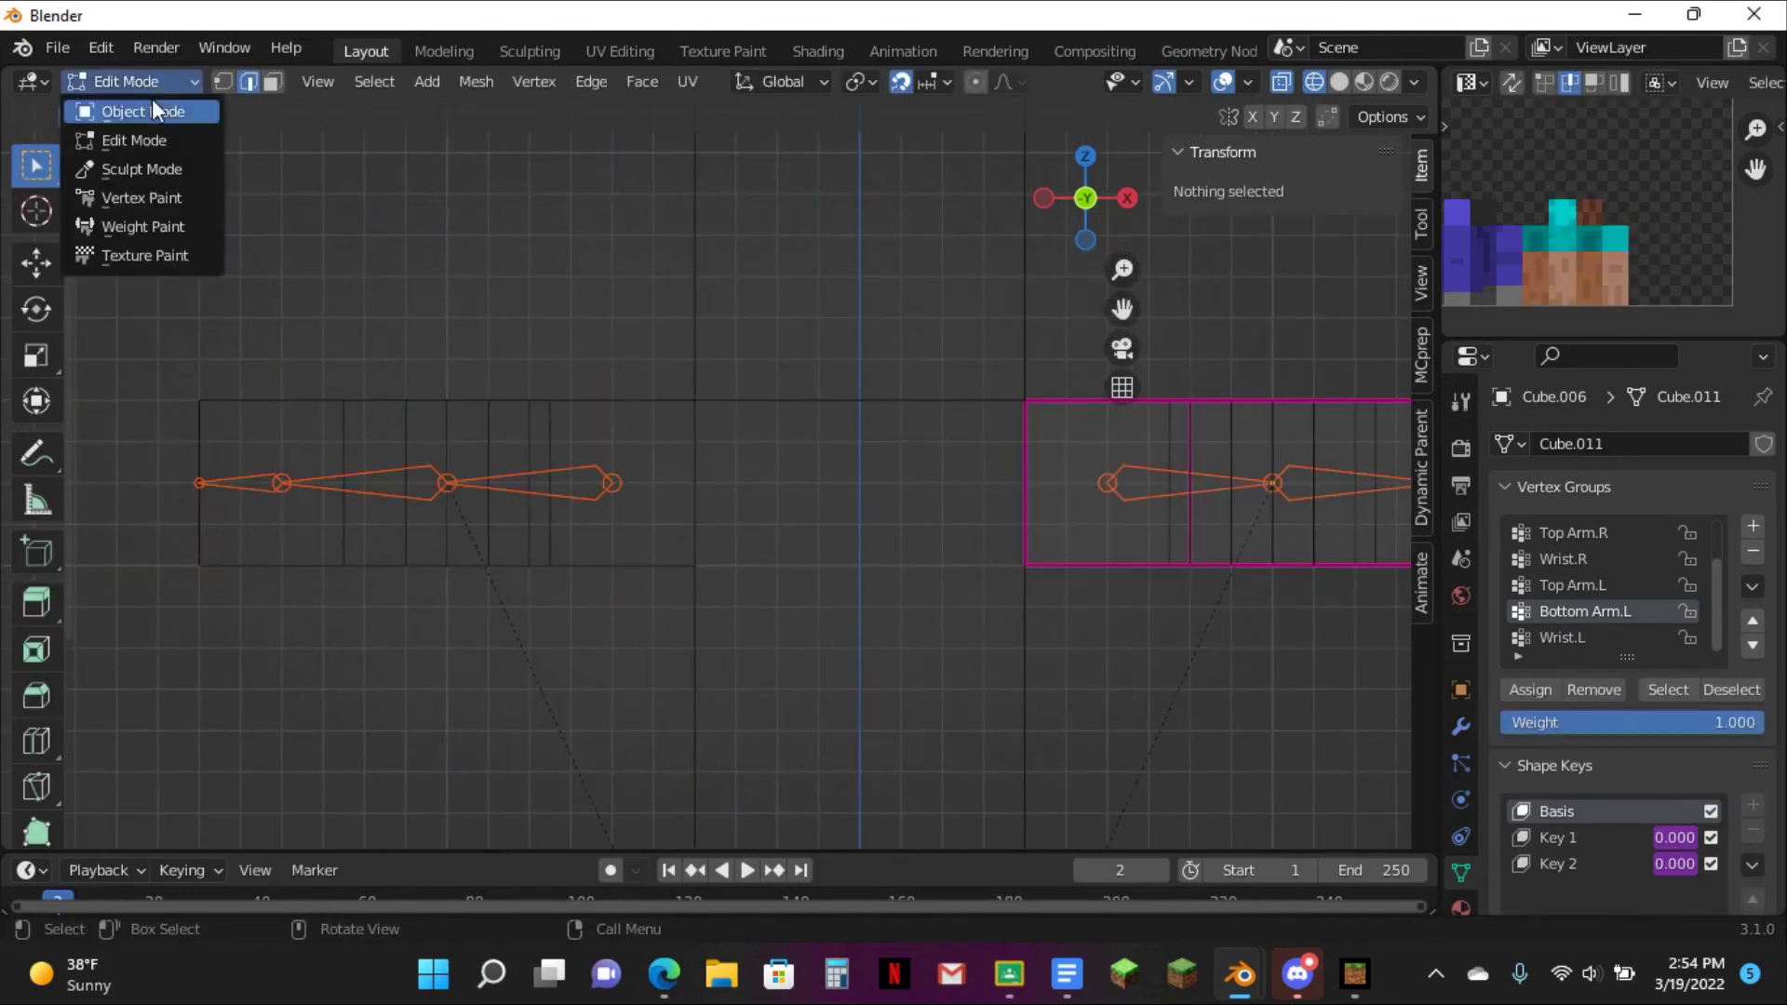
pyautogui.click(154, 107)
pyautogui.click(416, 406)
pyautogui.press('Tab')
pyautogui.scroll(4, 629, 398)
pyautogui.scroll(-3, 642, 387)
pyautogui.moveTo(576, 342); pyautogui.dragTo(651, 368, button='middle')
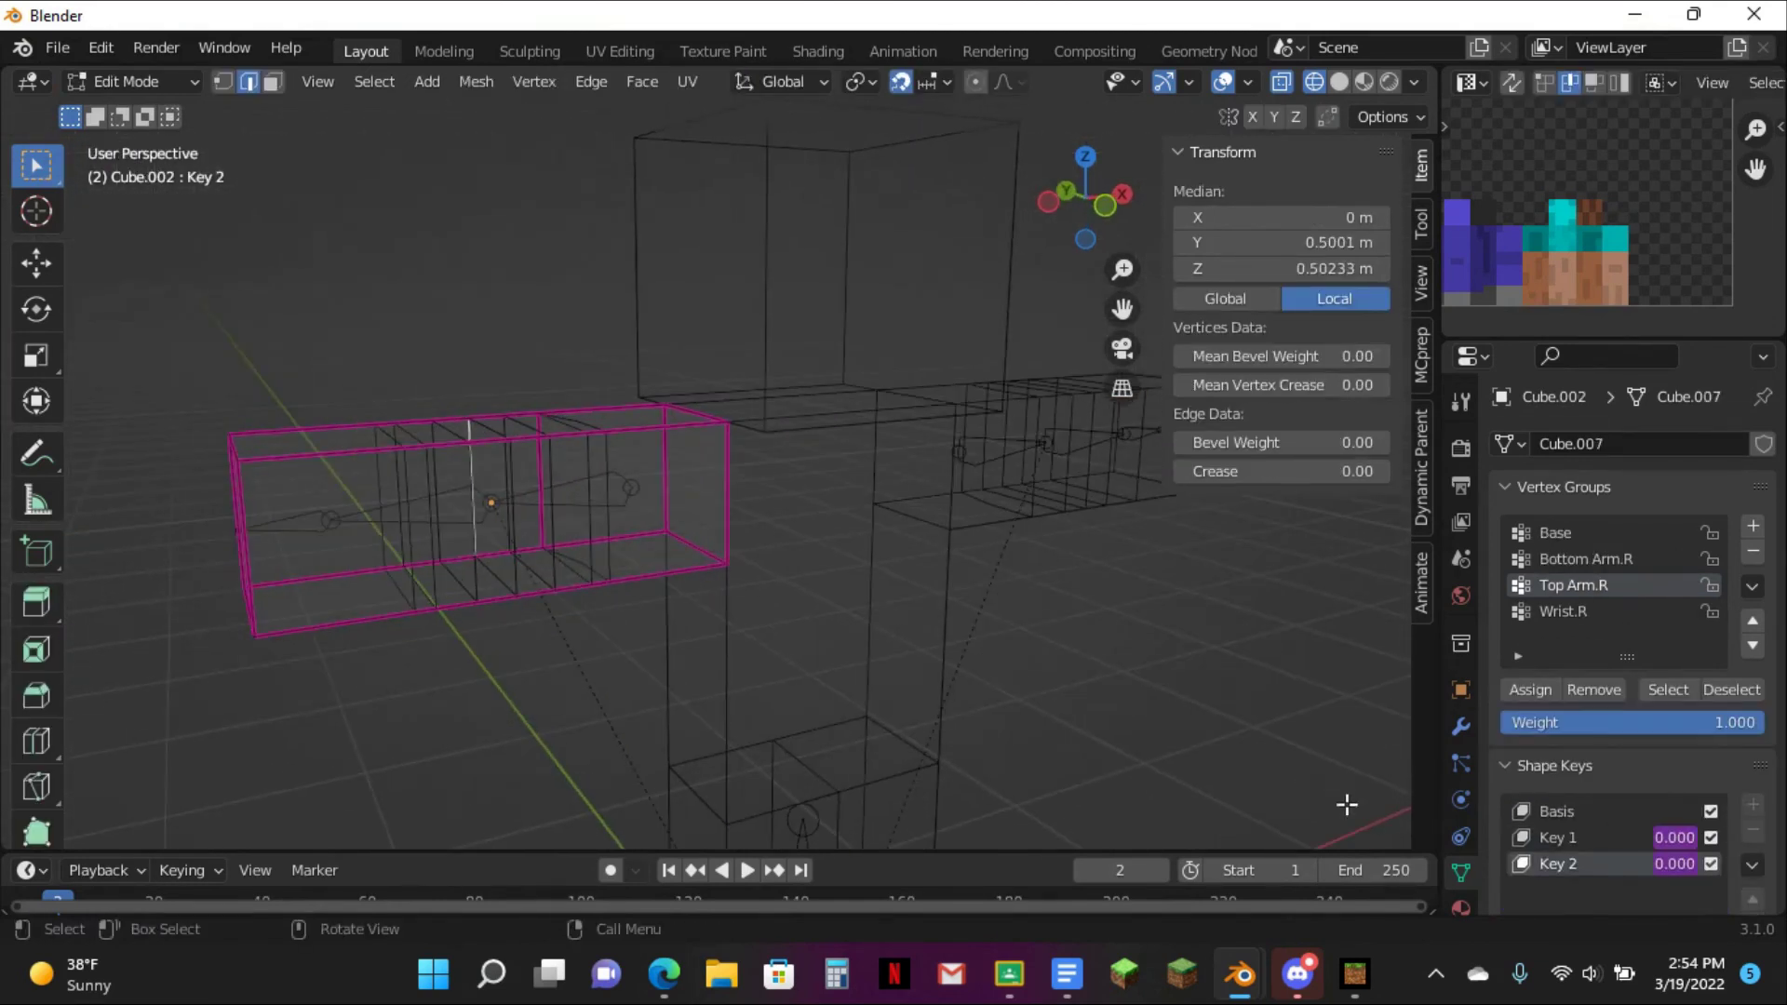
pyautogui.click(1552, 810)
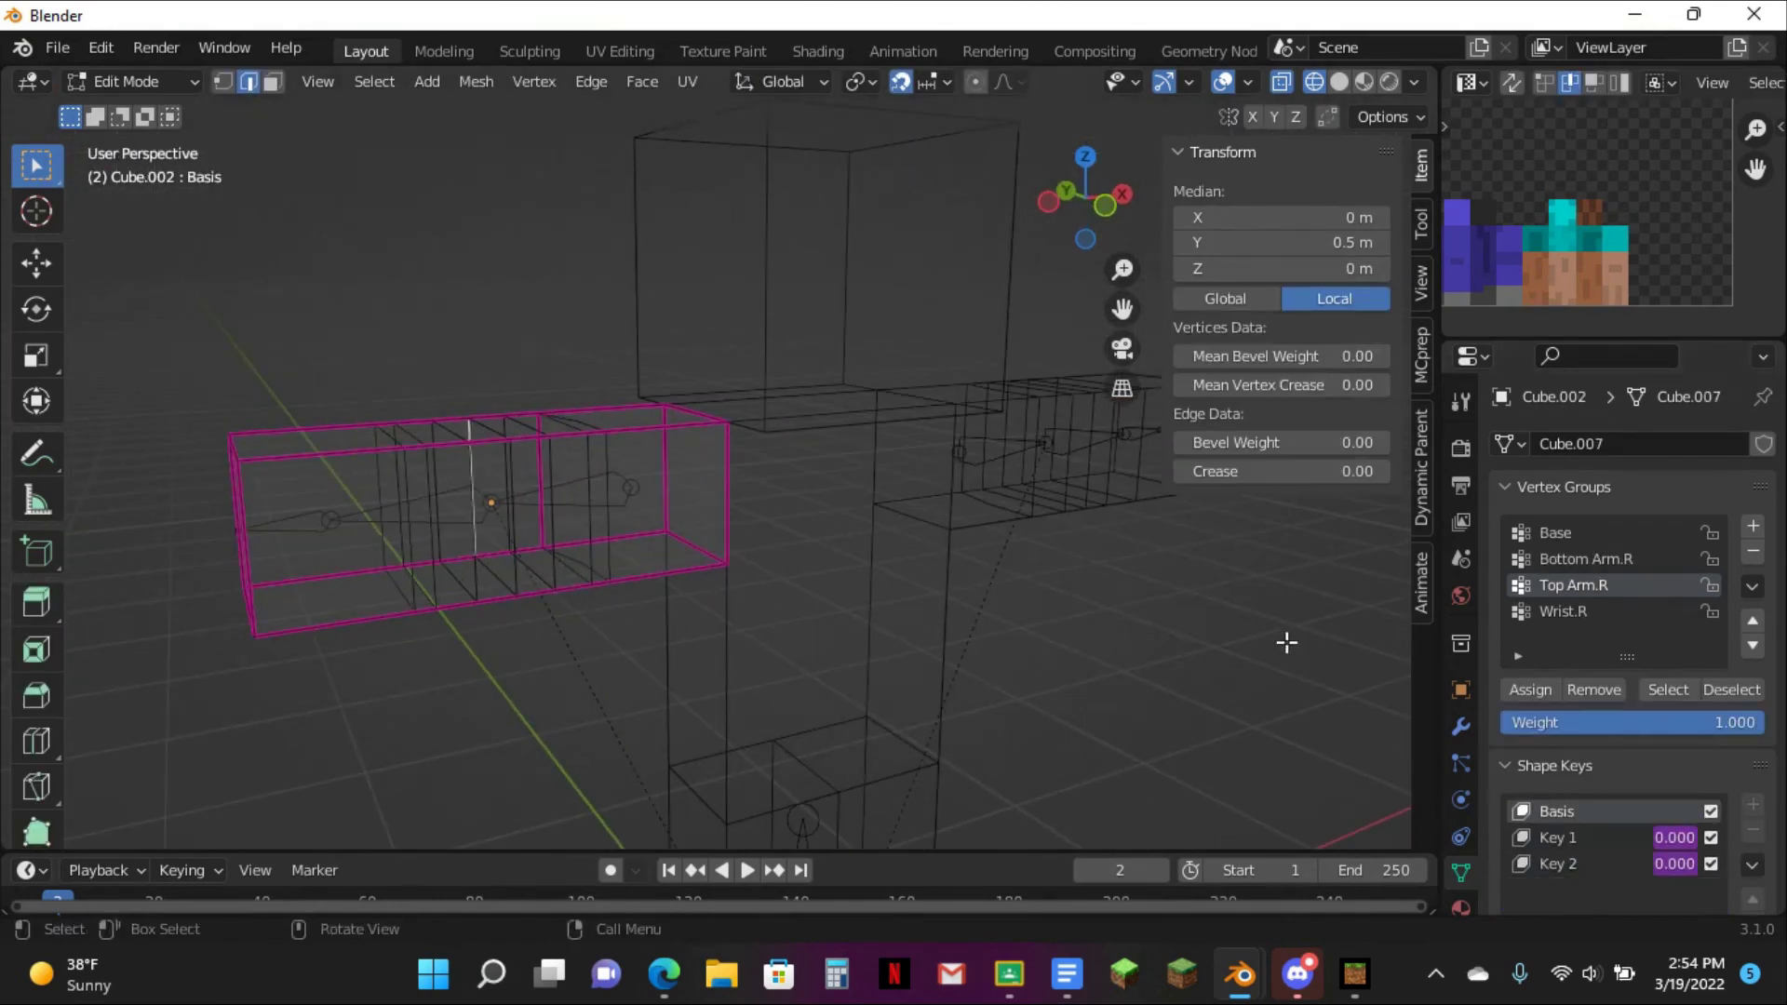
# - Inspect the right arm's modifiers and loop layout, then return to its vertex groups and shape keys in Object Mode
pyautogui.click(1105, 207)
pyautogui.click(1460, 726)
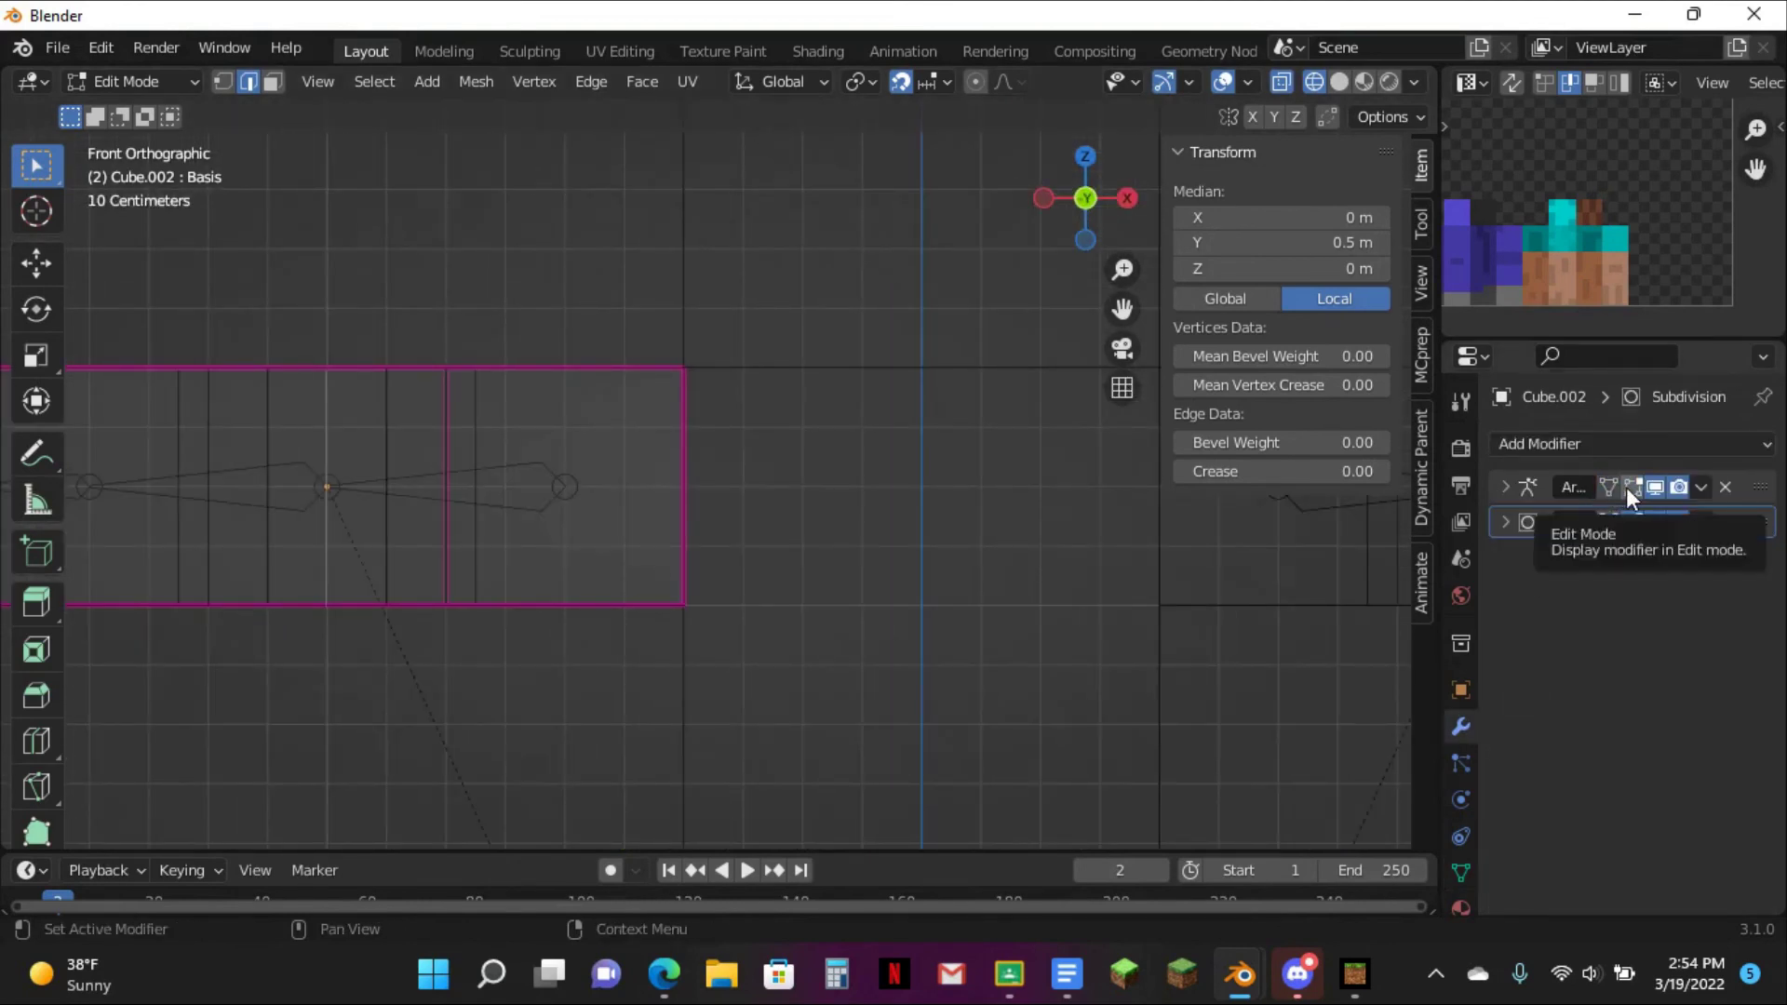
pyautogui.doubleClick(1573, 487)
pyautogui.click(528, 308)
pyautogui.scroll(-2, 519, 307)
pyautogui.click(532, 325)
pyautogui.moveTo(536, 329); pyautogui.dragTo(1089, 630, button='middle')
pyautogui.press('Tab')
pyautogui.click(1460, 872)
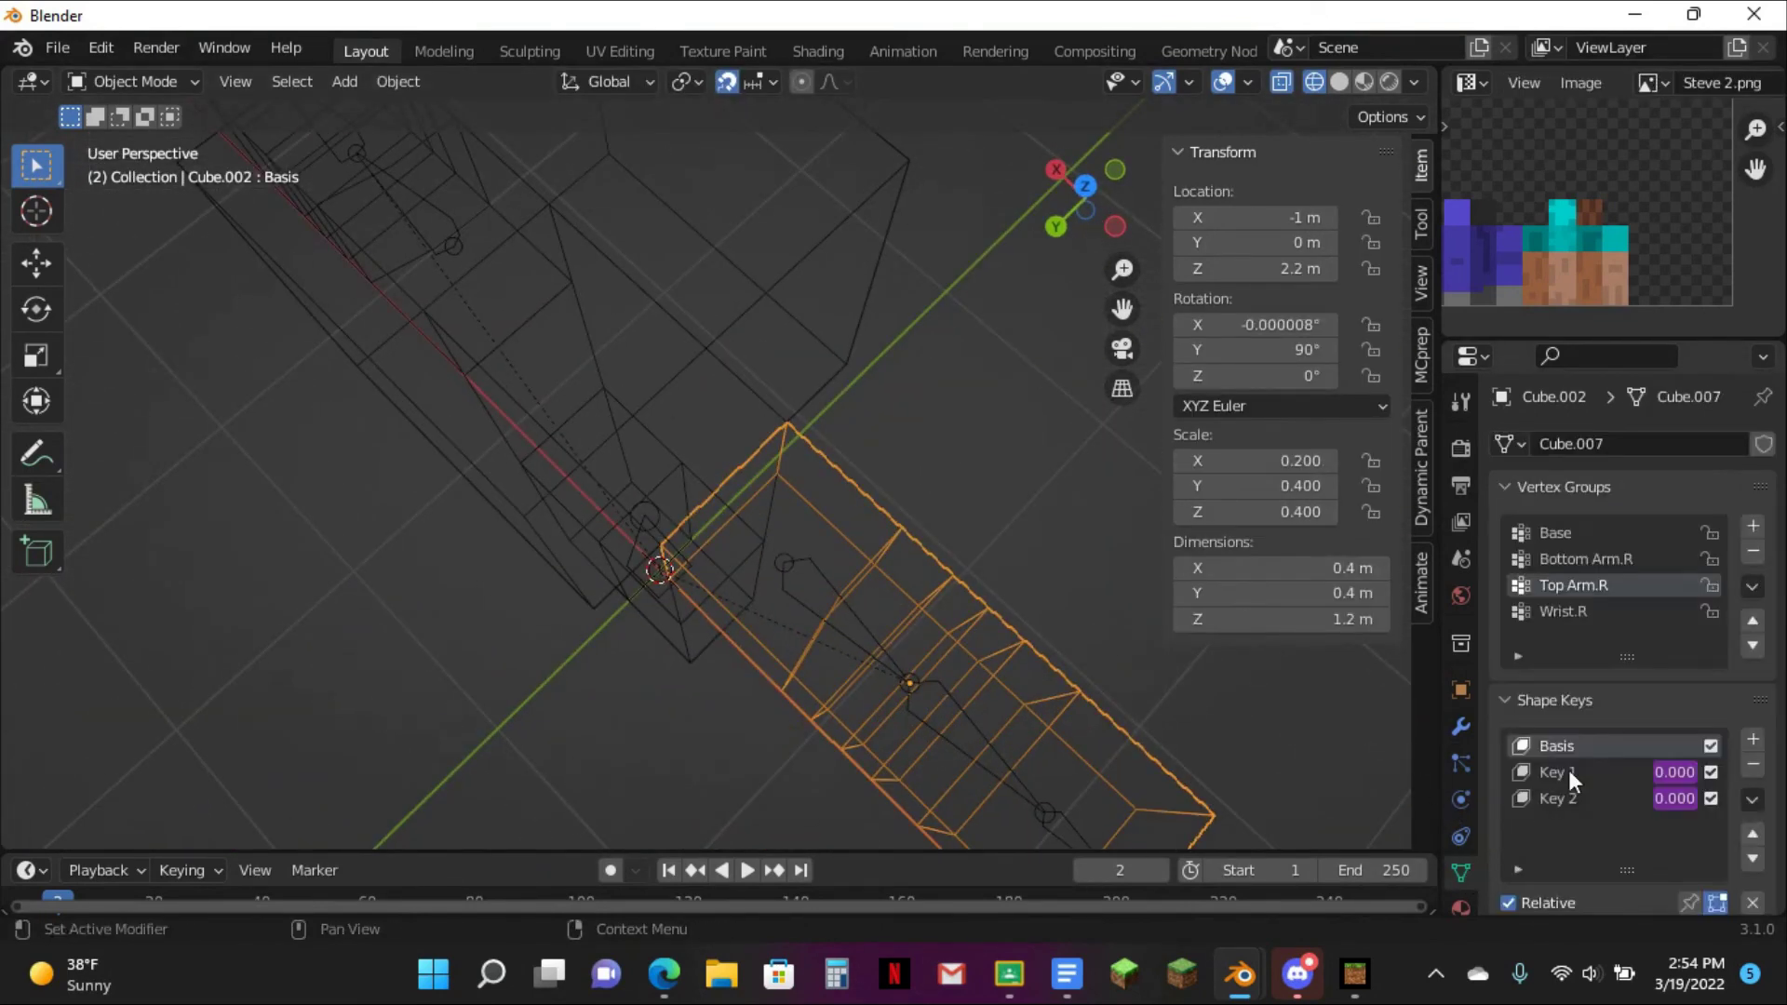
# - Show the textures with Material Preview shading and open the right arm in Edit Mode from the front
pyautogui.click(985, 722)
pyautogui.moveTo(985, 722); pyautogui.dragTo(855, 613, button='middle')
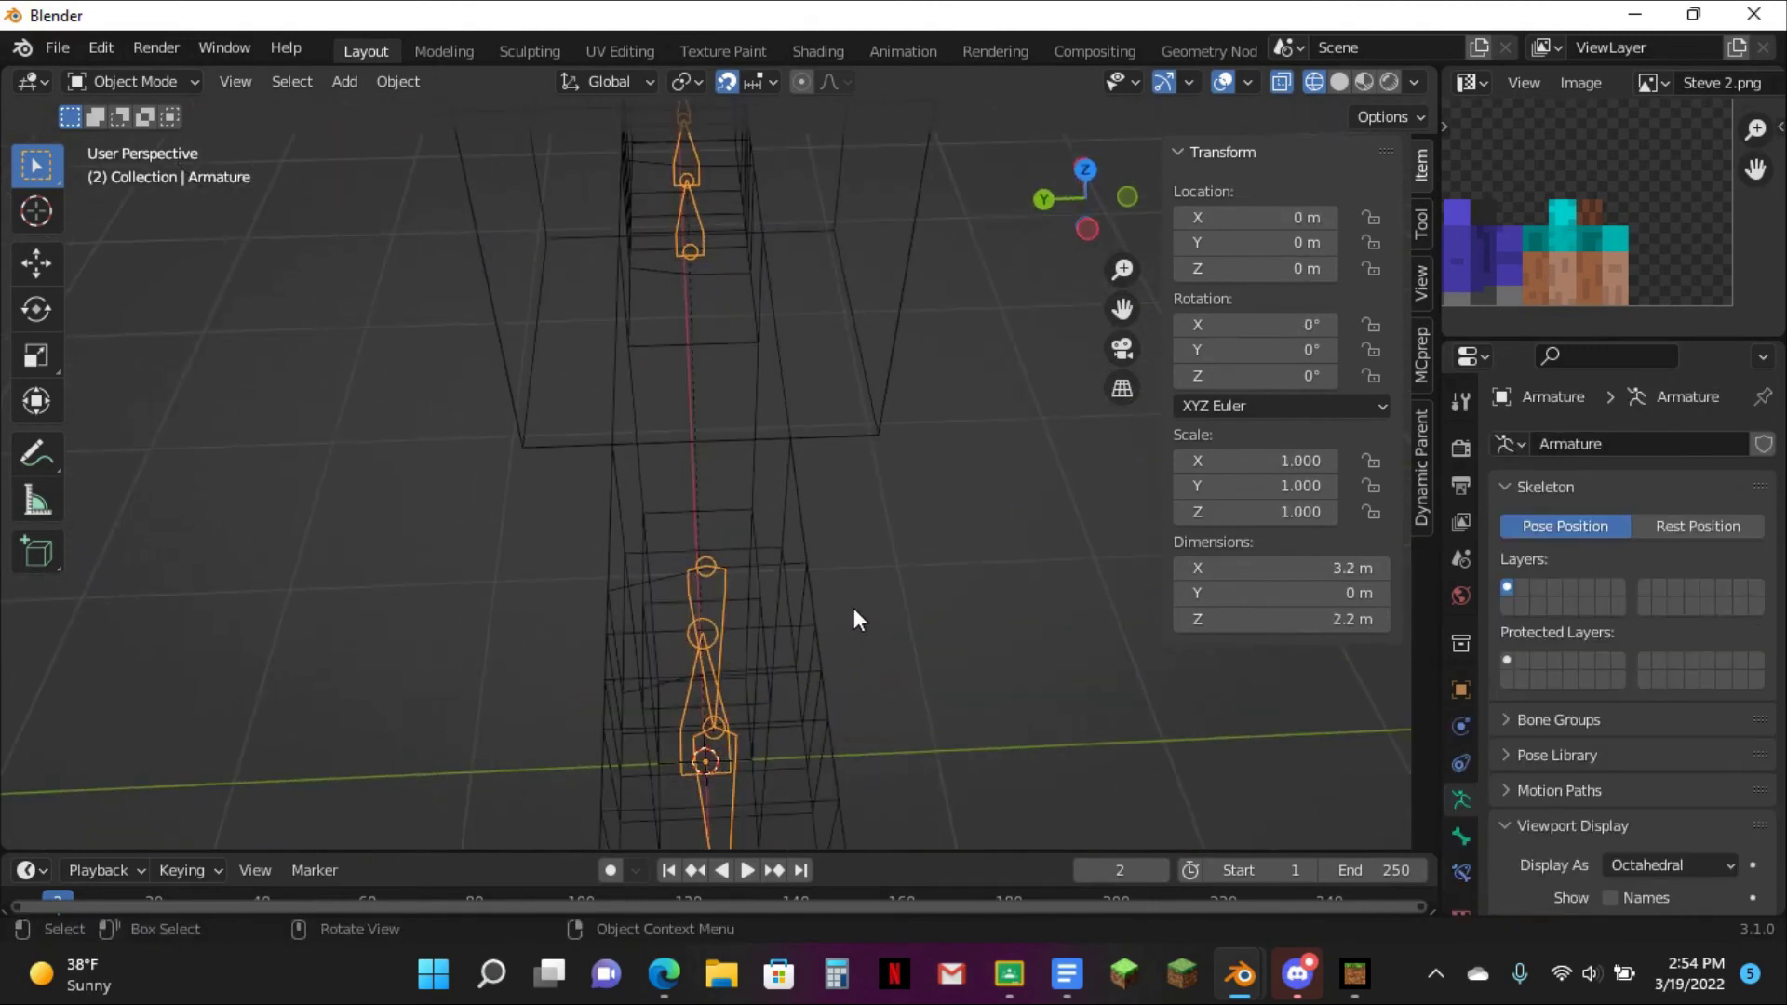
pyautogui.click(1361, 82)
pyautogui.moveTo(792, 663); pyautogui.dragTo(458, 479, button='middle')
pyautogui.scroll(3, 601, 403)
pyautogui.hotkey('ctrl', 'Tab')
pyautogui.hotkey('ctrl', 'Tab')
pyautogui.click(649, 256)
pyautogui.press('Tab')
pyautogui.click(1091, 206)
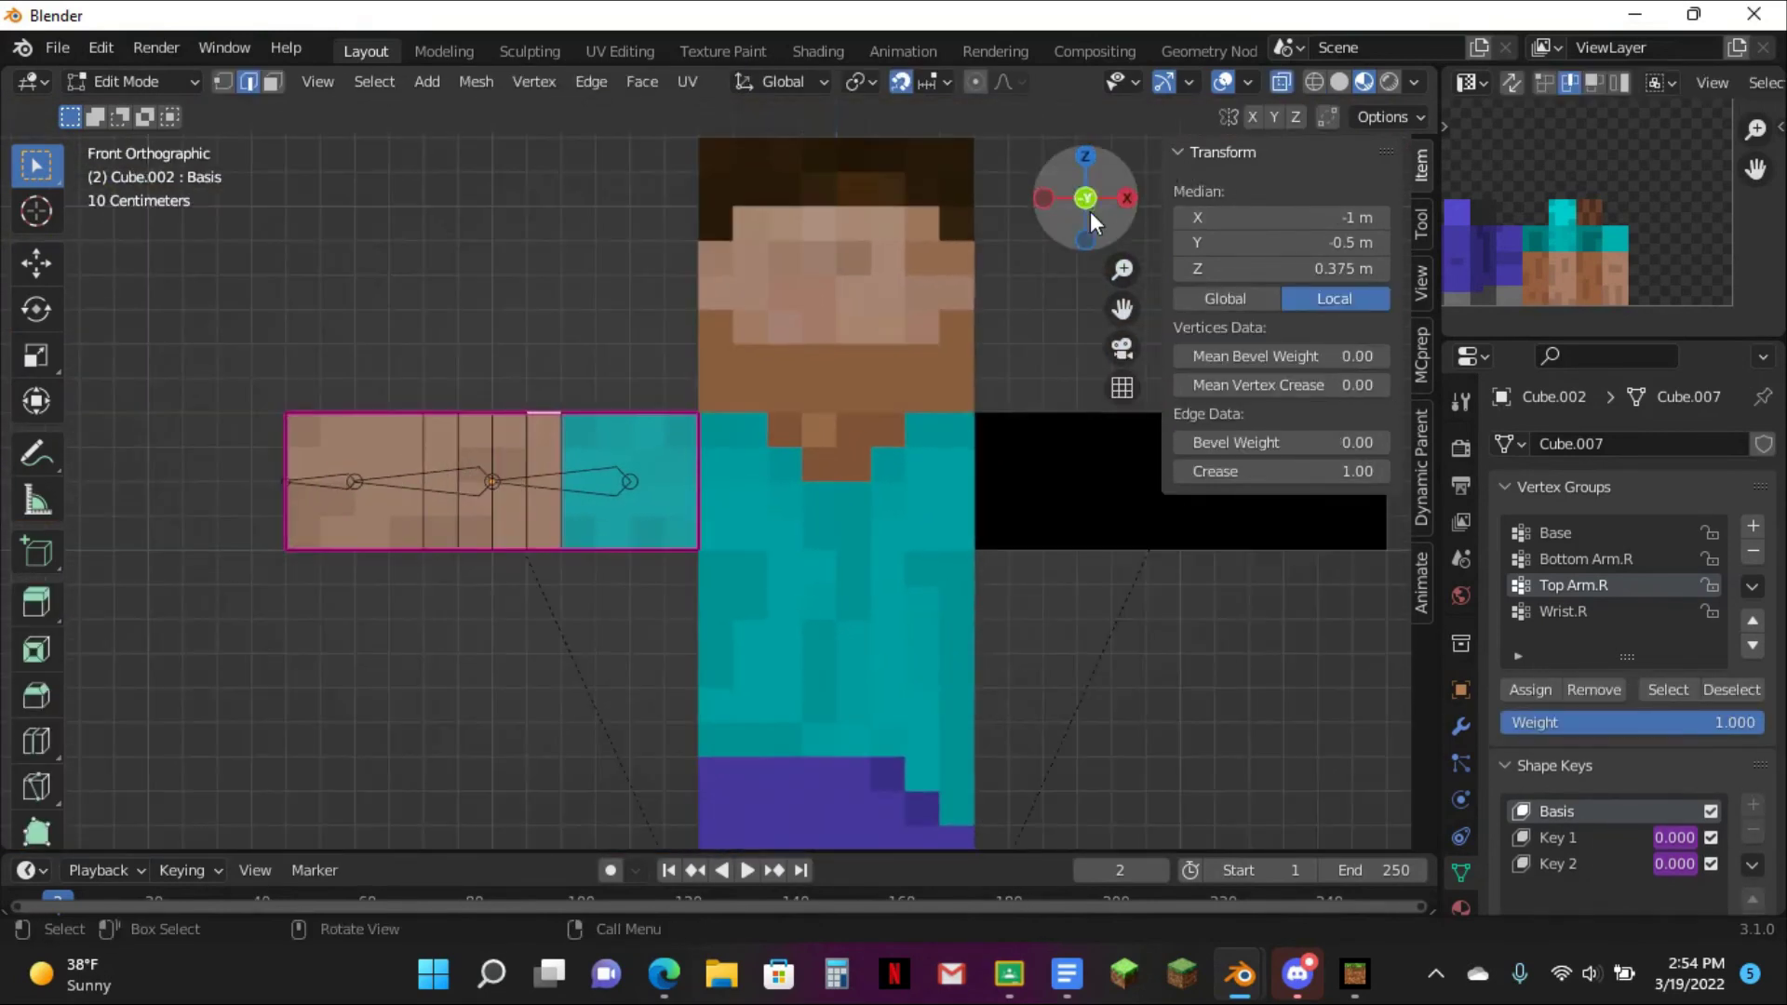
# - Examine the left arm's edge loops against its texture and bones in Edit Mode from the front
pyautogui.moveTo(1122, 308); pyautogui.dragTo(638, 273)
pyautogui.press('Tab')
pyautogui.click(853, 406)
pyautogui.press('Tab')
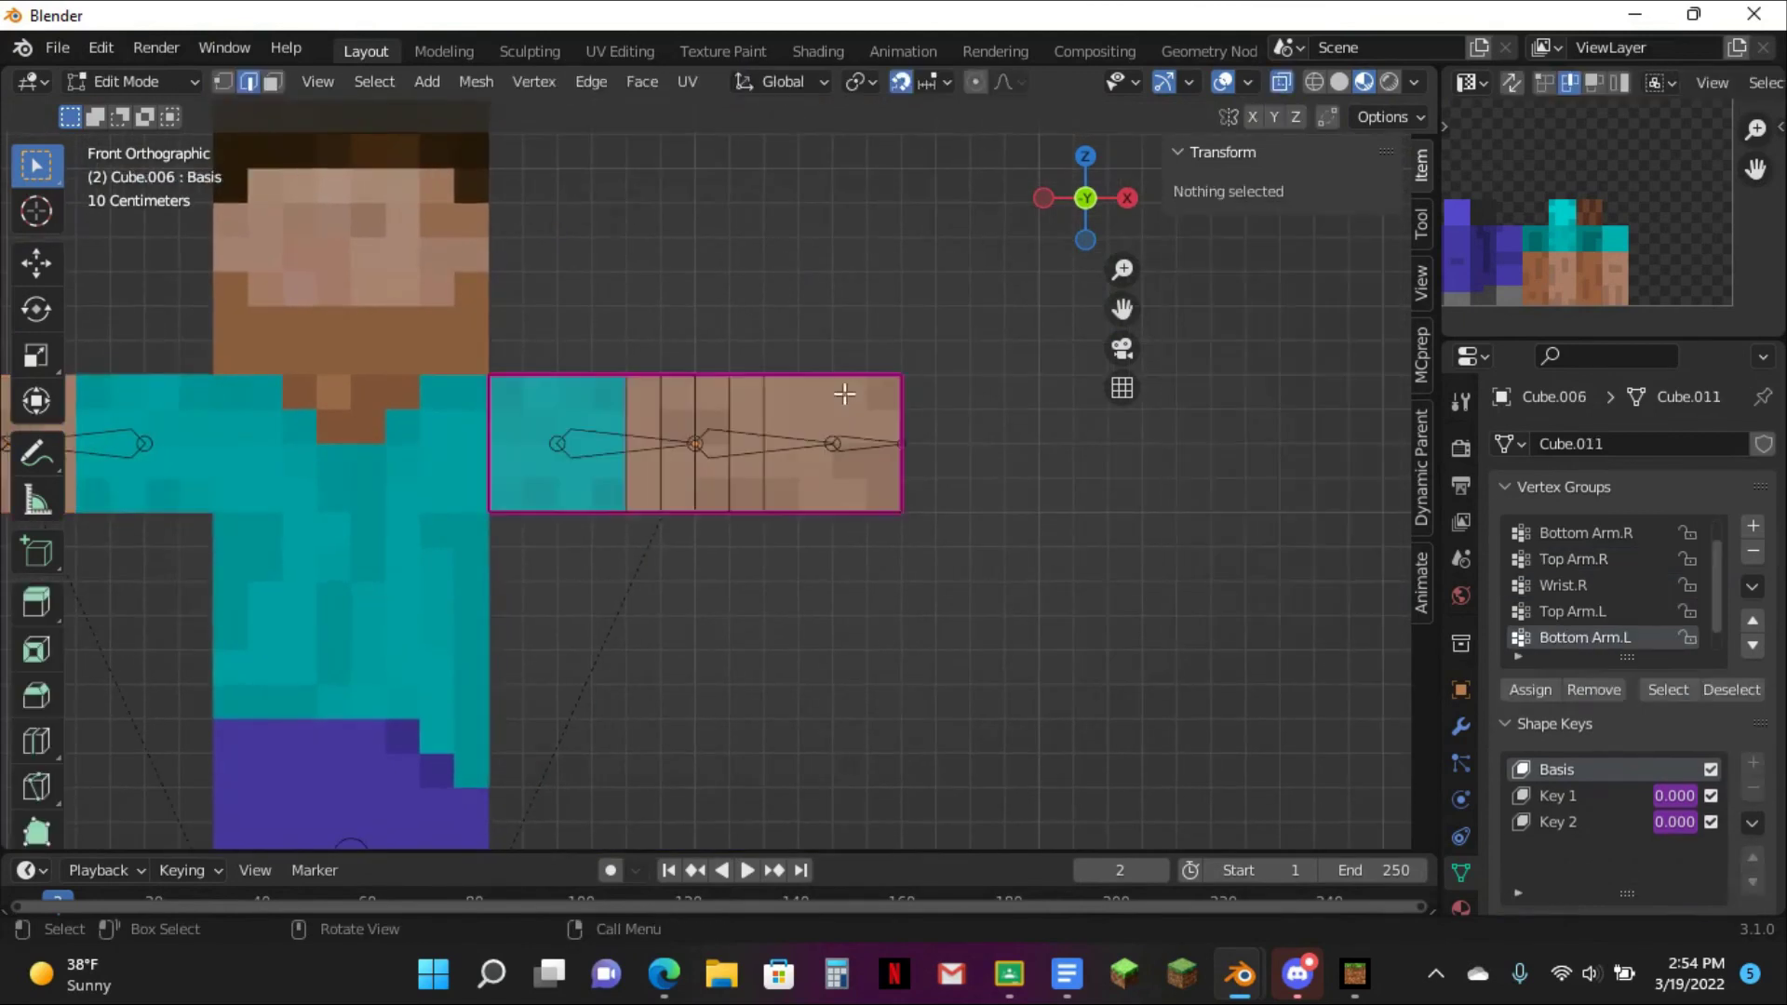
pyautogui.press('Tab')
pyautogui.press('KP_Decimal')
pyautogui.press('Tab')
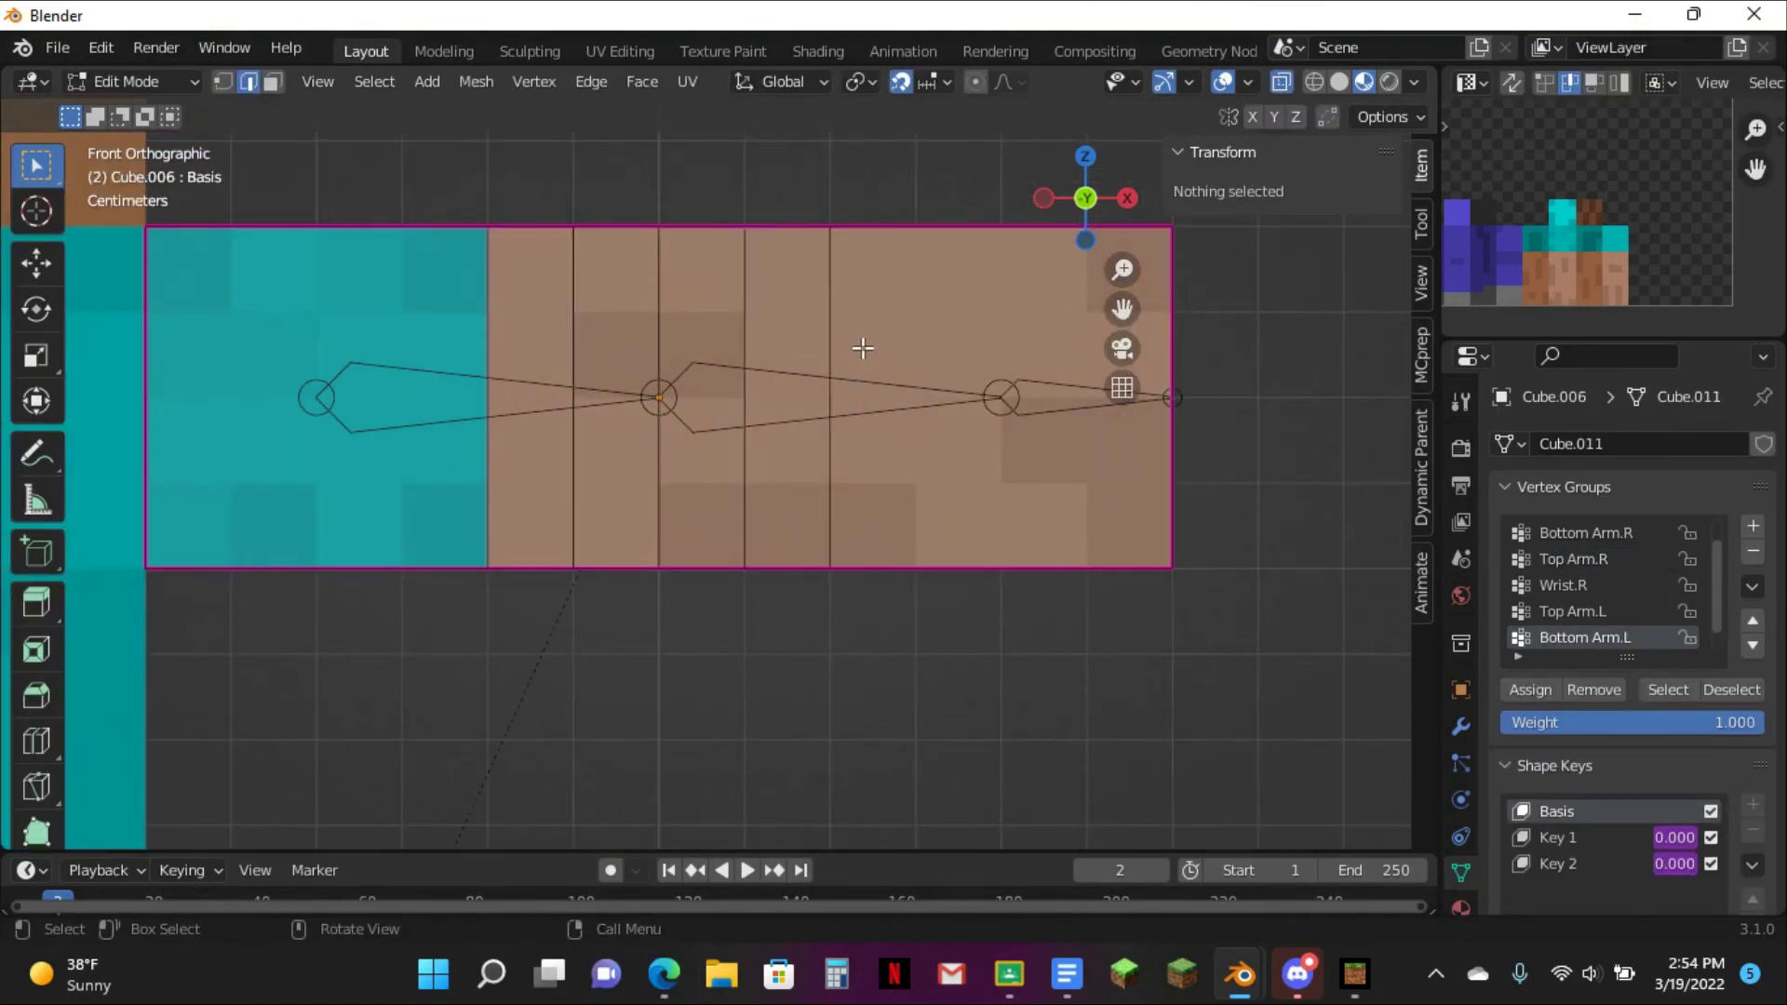
pyautogui.scroll(-4, 863, 348)
# - Select the armature together with the left arm and return the arm to Weight Paint mode
pyautogui.press('Tab')
pyautogui.press('KP_Decimal')
pyautogui.click(825, 396)
pyautogui.keyDown('shift'); pyautogui.click(838, 341); pyautogui.keyUp('shift')
pyautogui.click(99, 79)
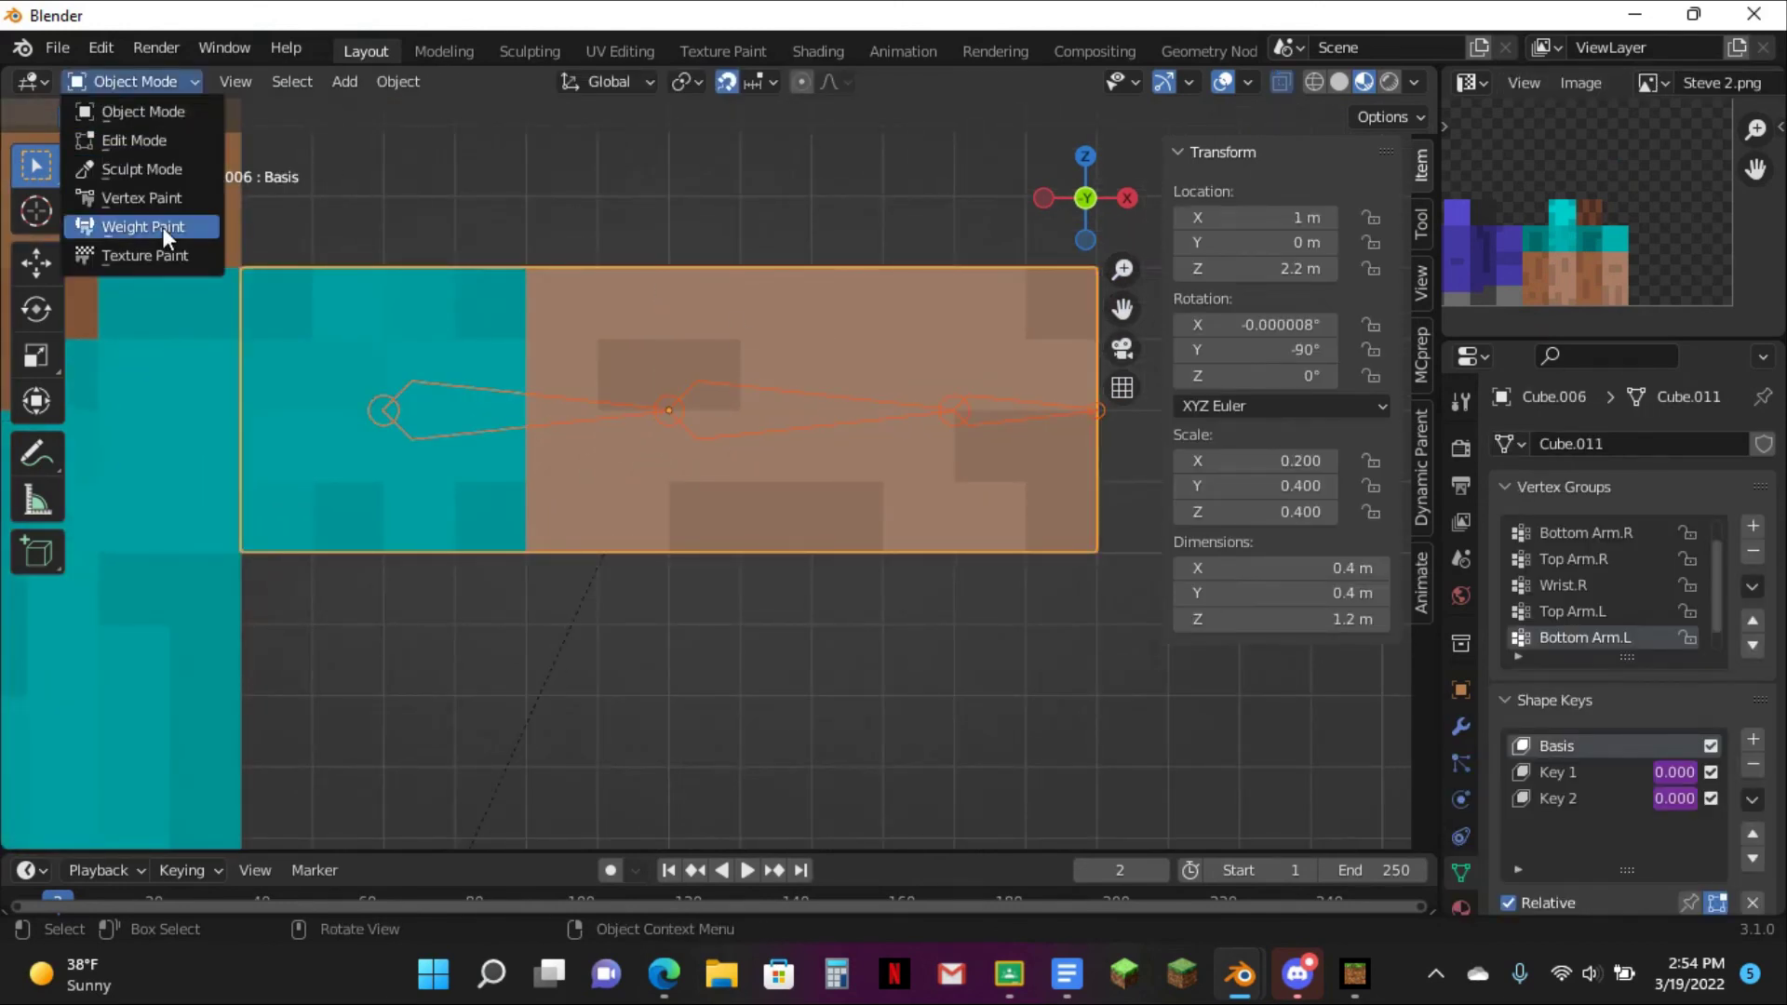
pyautogui.click(162, 227)
# - Paint weight 1.000 for Bottom Arm.L on the front of the left arm from the elbow loop outward, using wireframe shading
pyautogui.moveTo(762, 296); pyautogui.dragTo(745, 274)
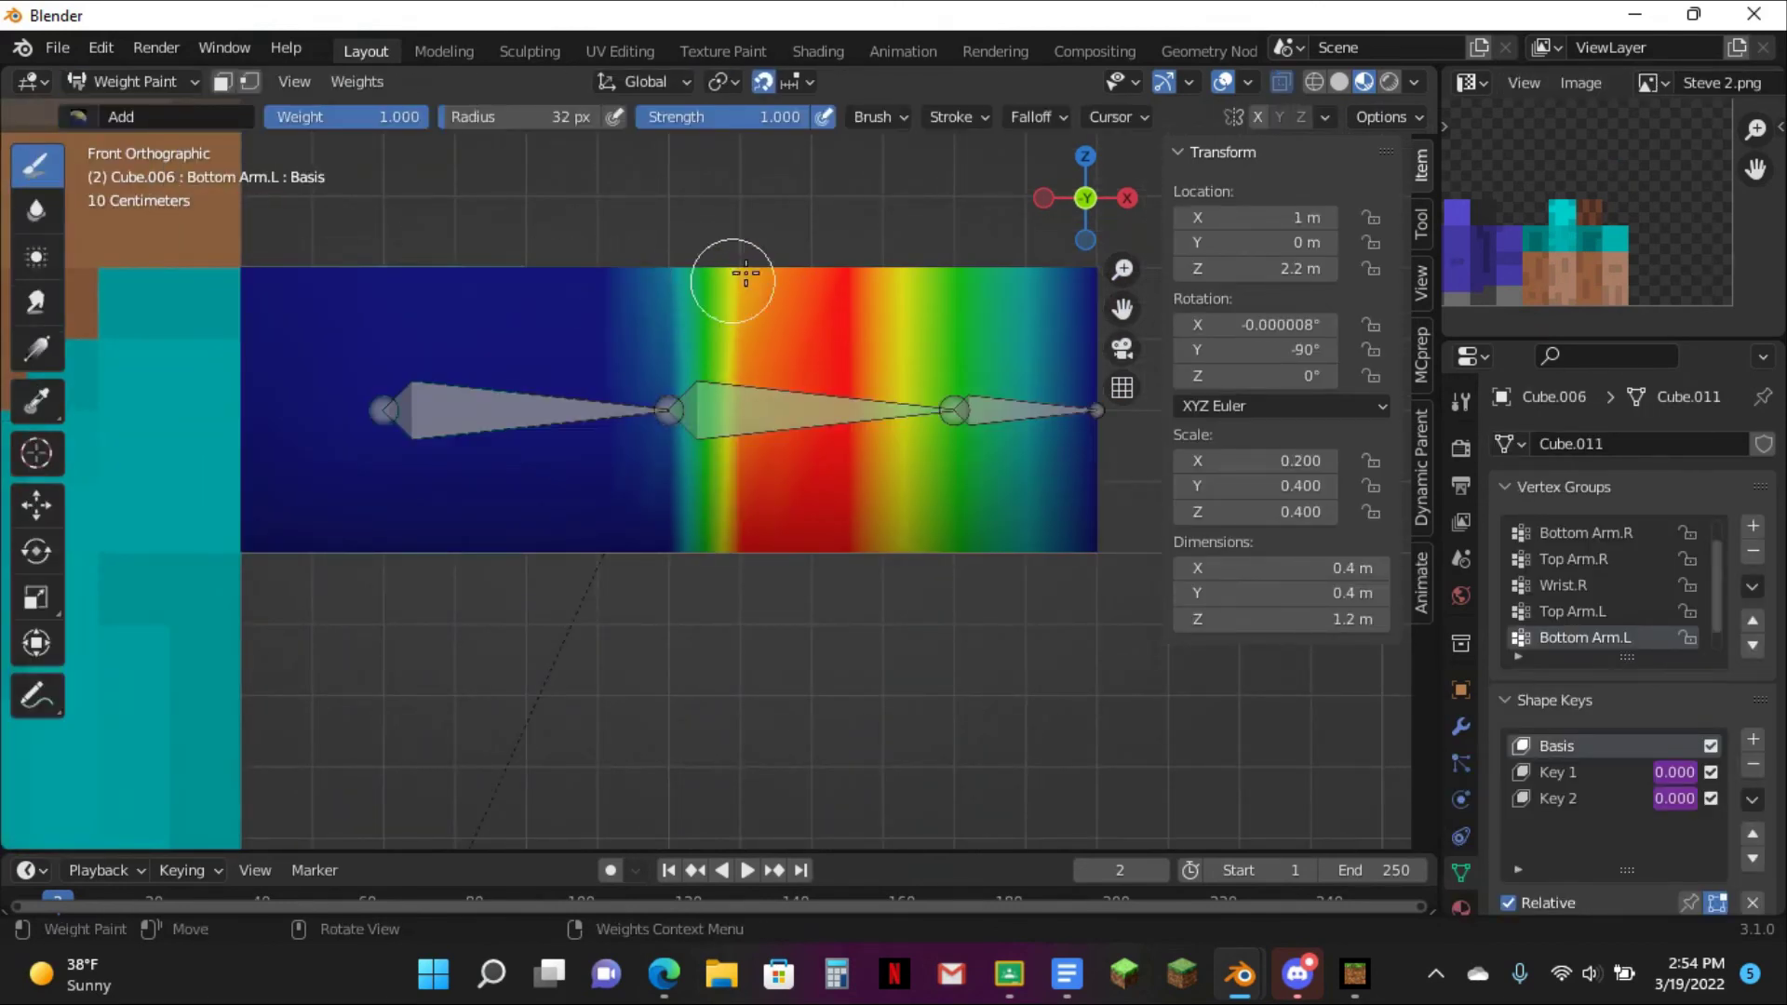
pyautogui.click(1314, 84)
pyautogui.moveTo(727, 273); pyautogui.dragTo(758, 296)
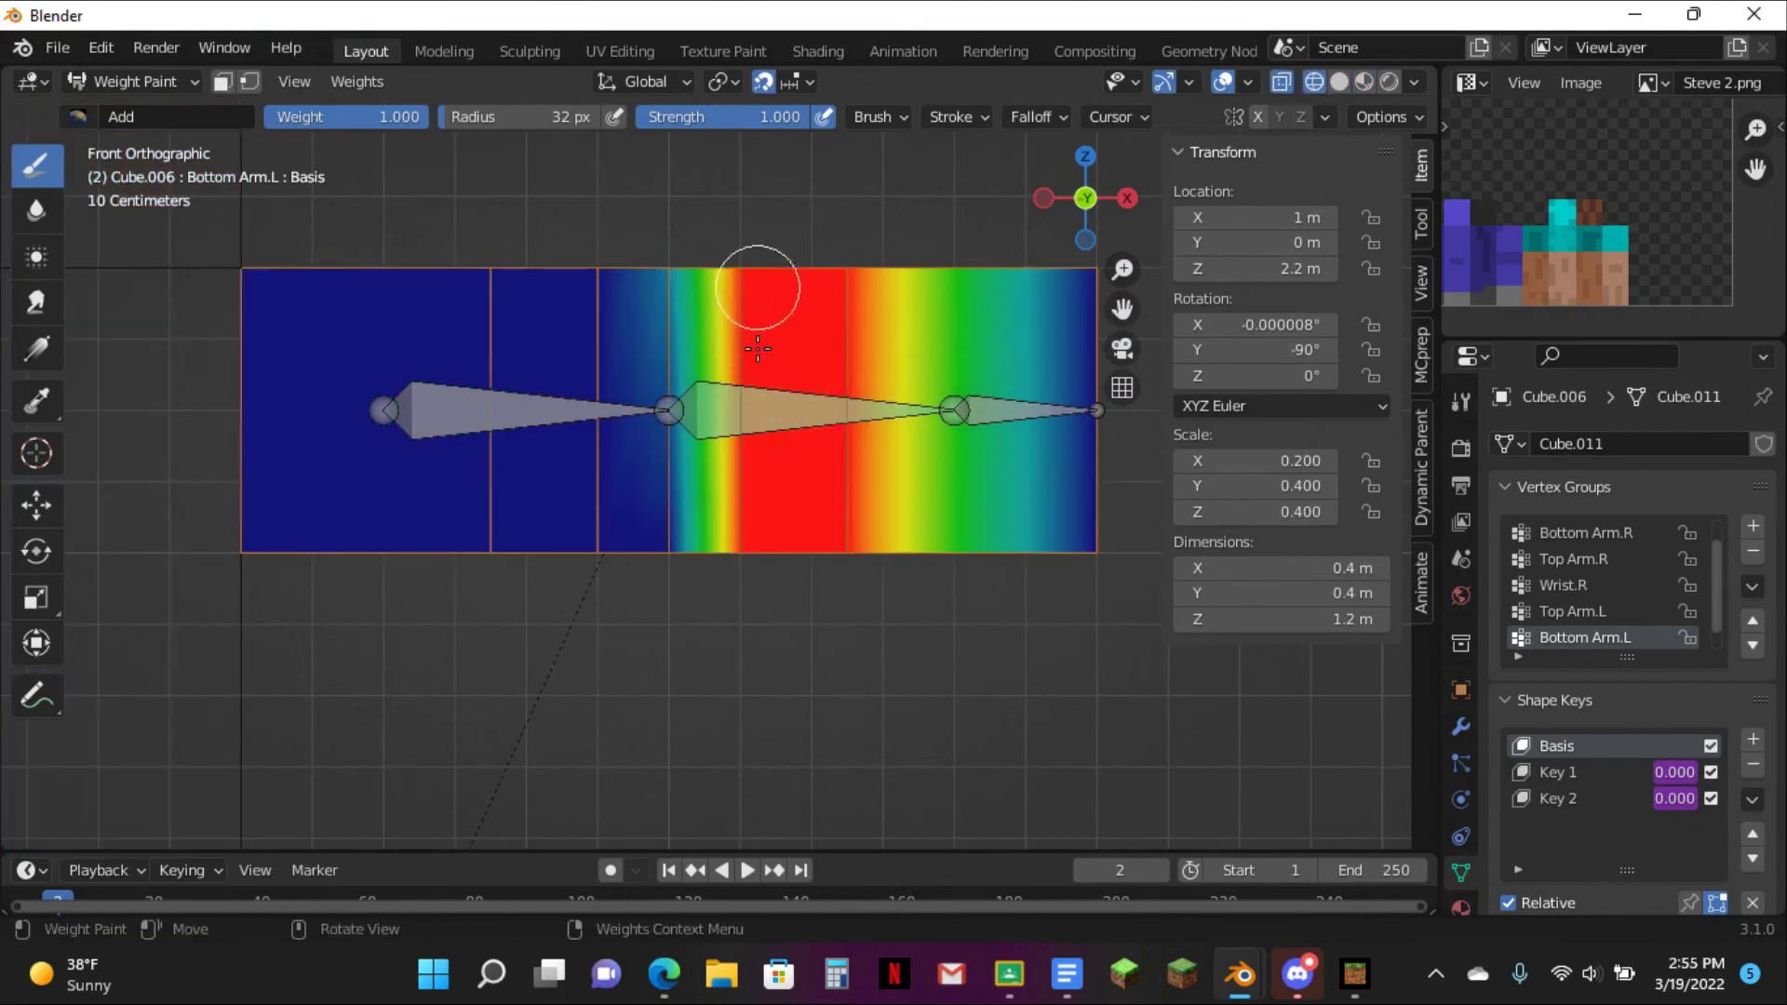
pyautogui.moveTo(653, 559)
pyautogui.mouseDown()
pyautogui.moveTo(686, 478)
pyautogui.moveTo(667, 287)
pyautogui.moveTo(668, 572)
pyautogui.mouseUp()
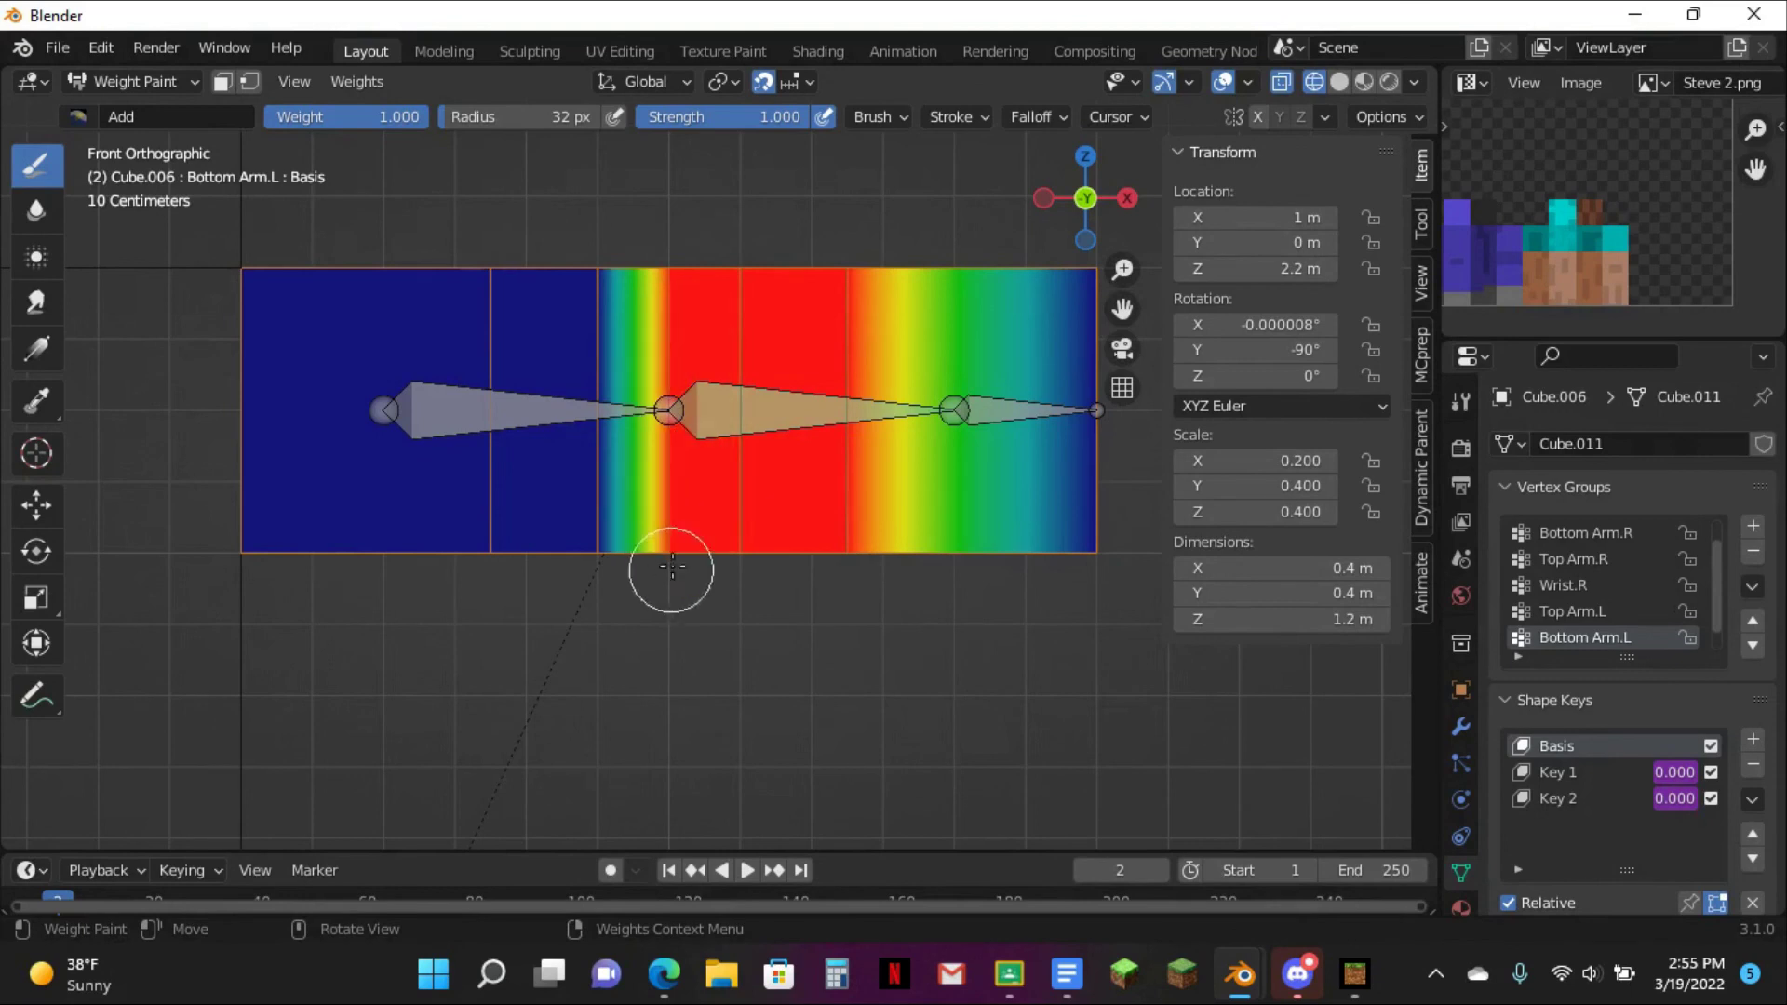
# - Extend the Bottom Arm.L weight across the upper side and underside of the left arm, from the elbow loop to the forearm loops
pyautogui.click(1085, 155)
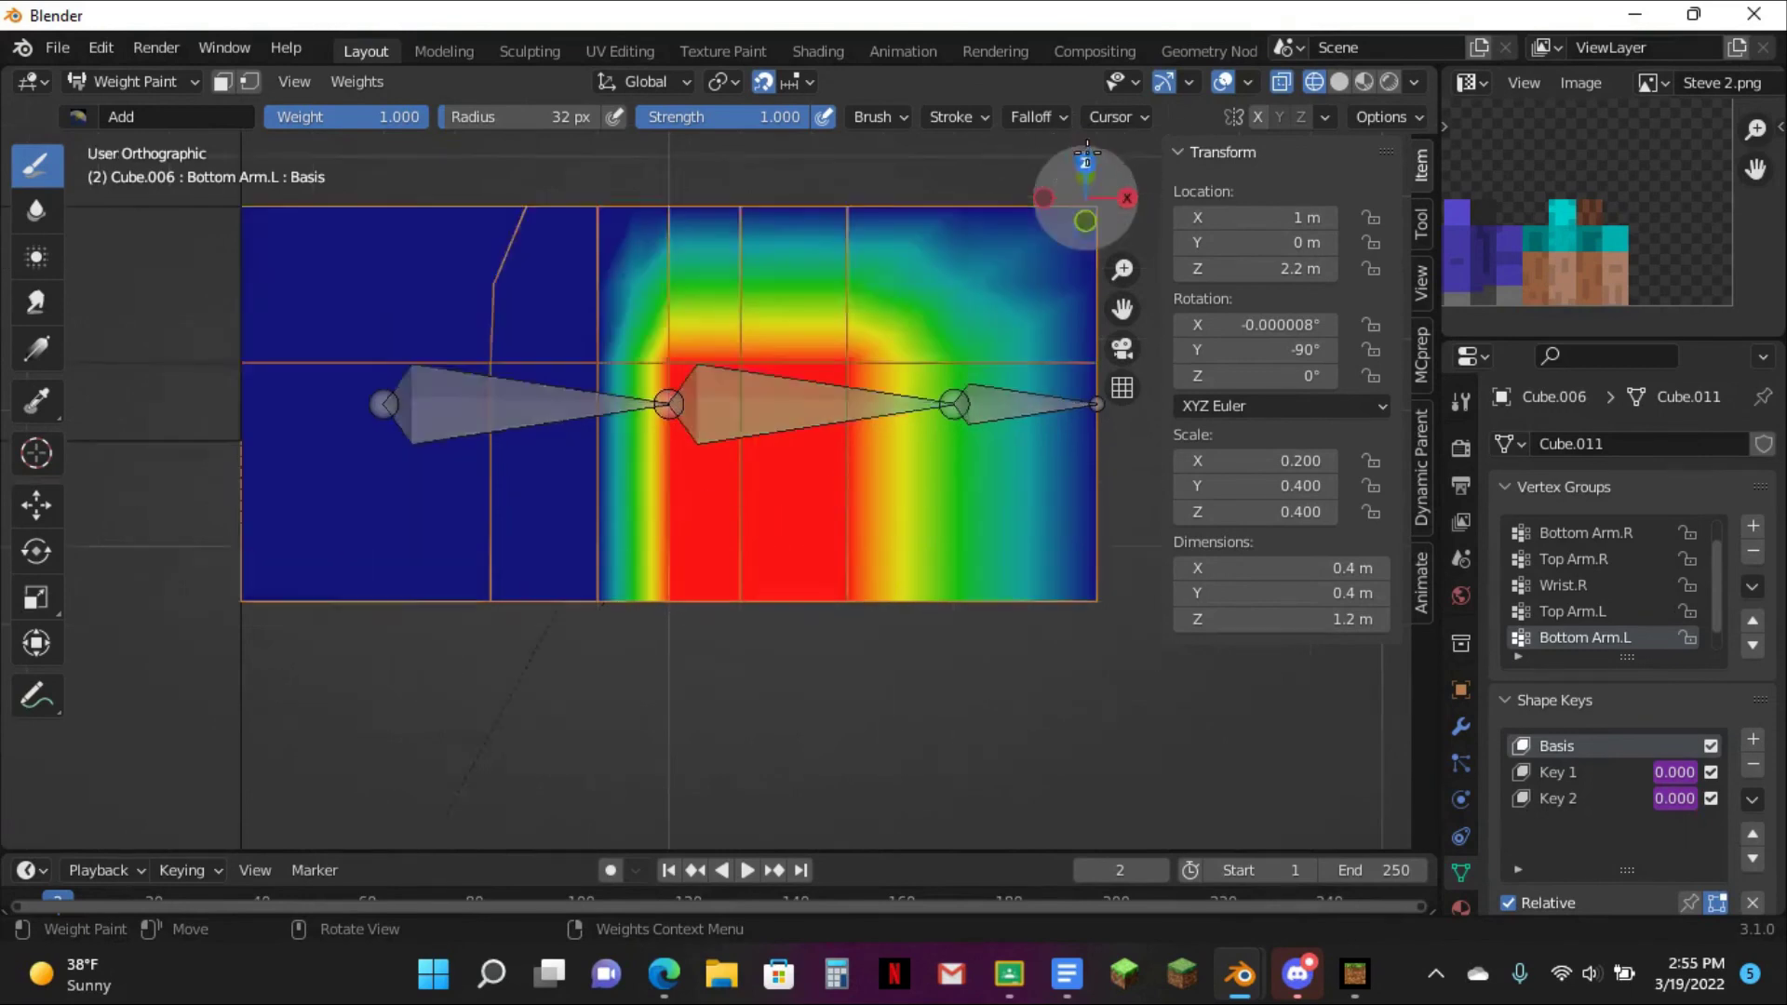
pyautogui.moveTo(671, 307)
pyautogui.mouseDown()
pyautogui.moveTo(829, 298)
pyautogui.moveTo(810, 316)
pyautogui.moveTo(734, 311)
pyautogui.moveTo(778, 446)
pyautogui.moveTo(877, 303)
pyautogui.mouseUp()
pyautogui.click(1082, 240)
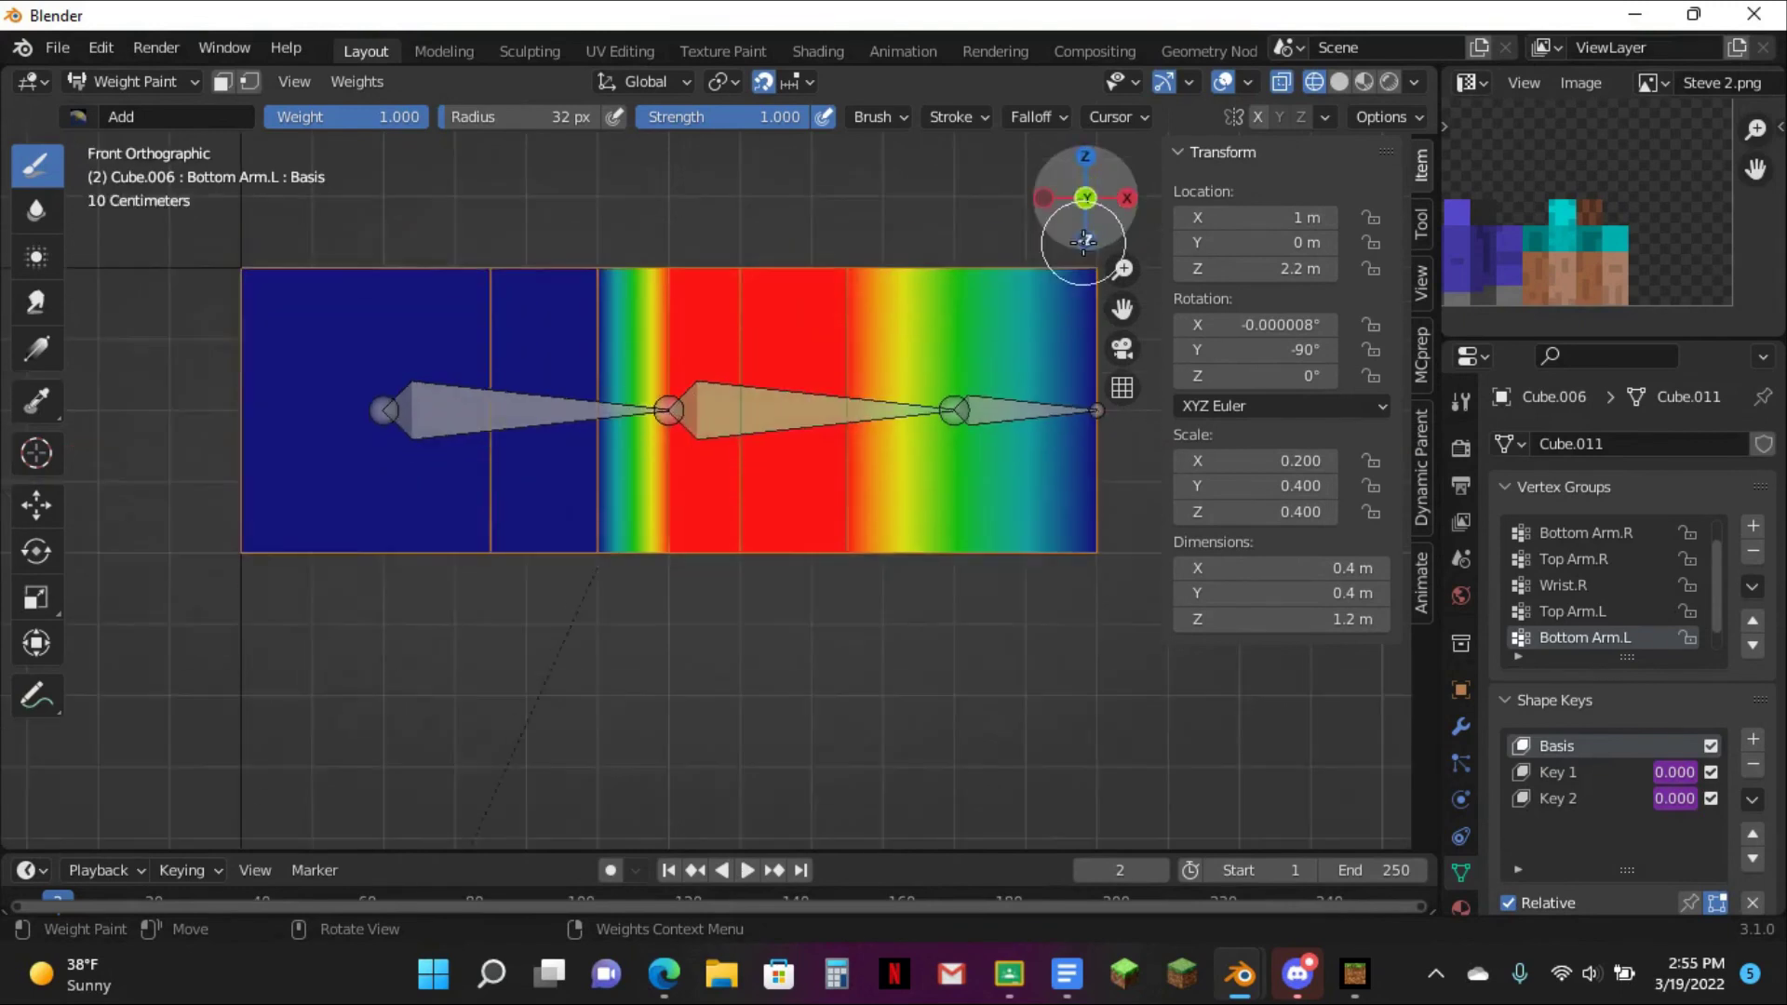
pyautogui.moveTo(841, 566)
pyautogui.mouseDown()
pyautogui.moveTo(845, 633)
pyautogui.moveTo(800, 660)
pyautogui.moveTo(682, 642)
pyautogui.moveTo(765, 645)
pyautogui.mouseUp()
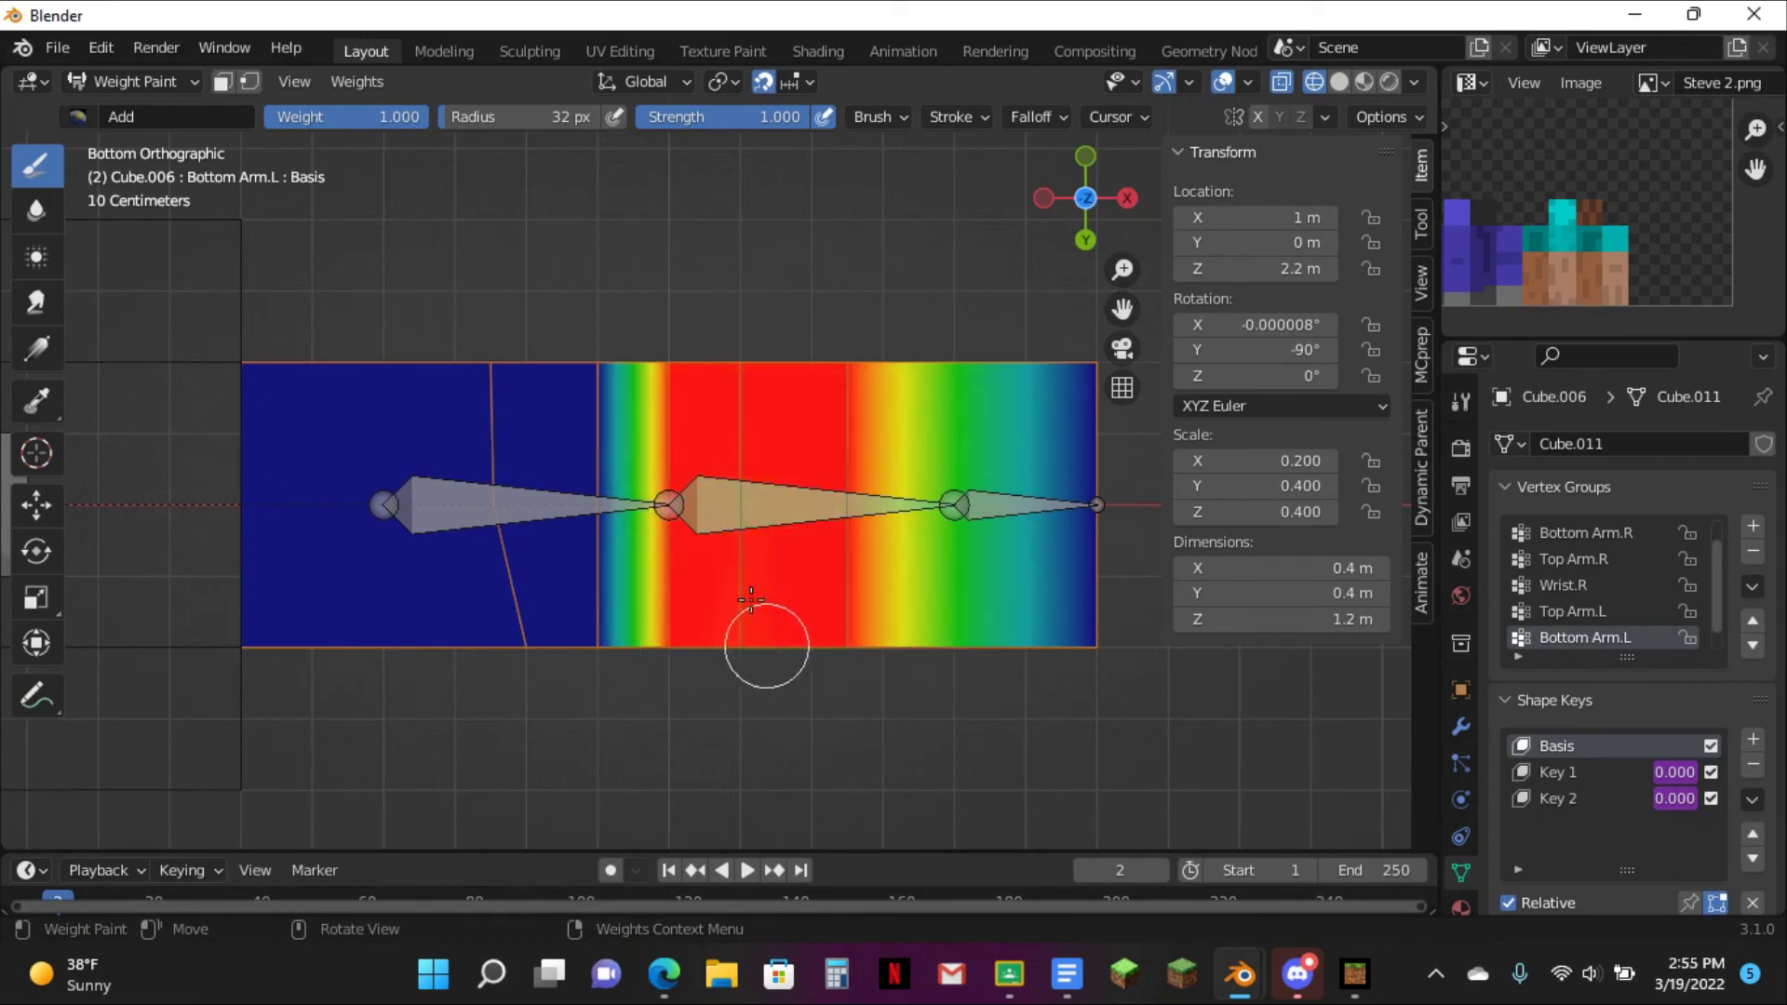
pyautogui.click(1084, 195)
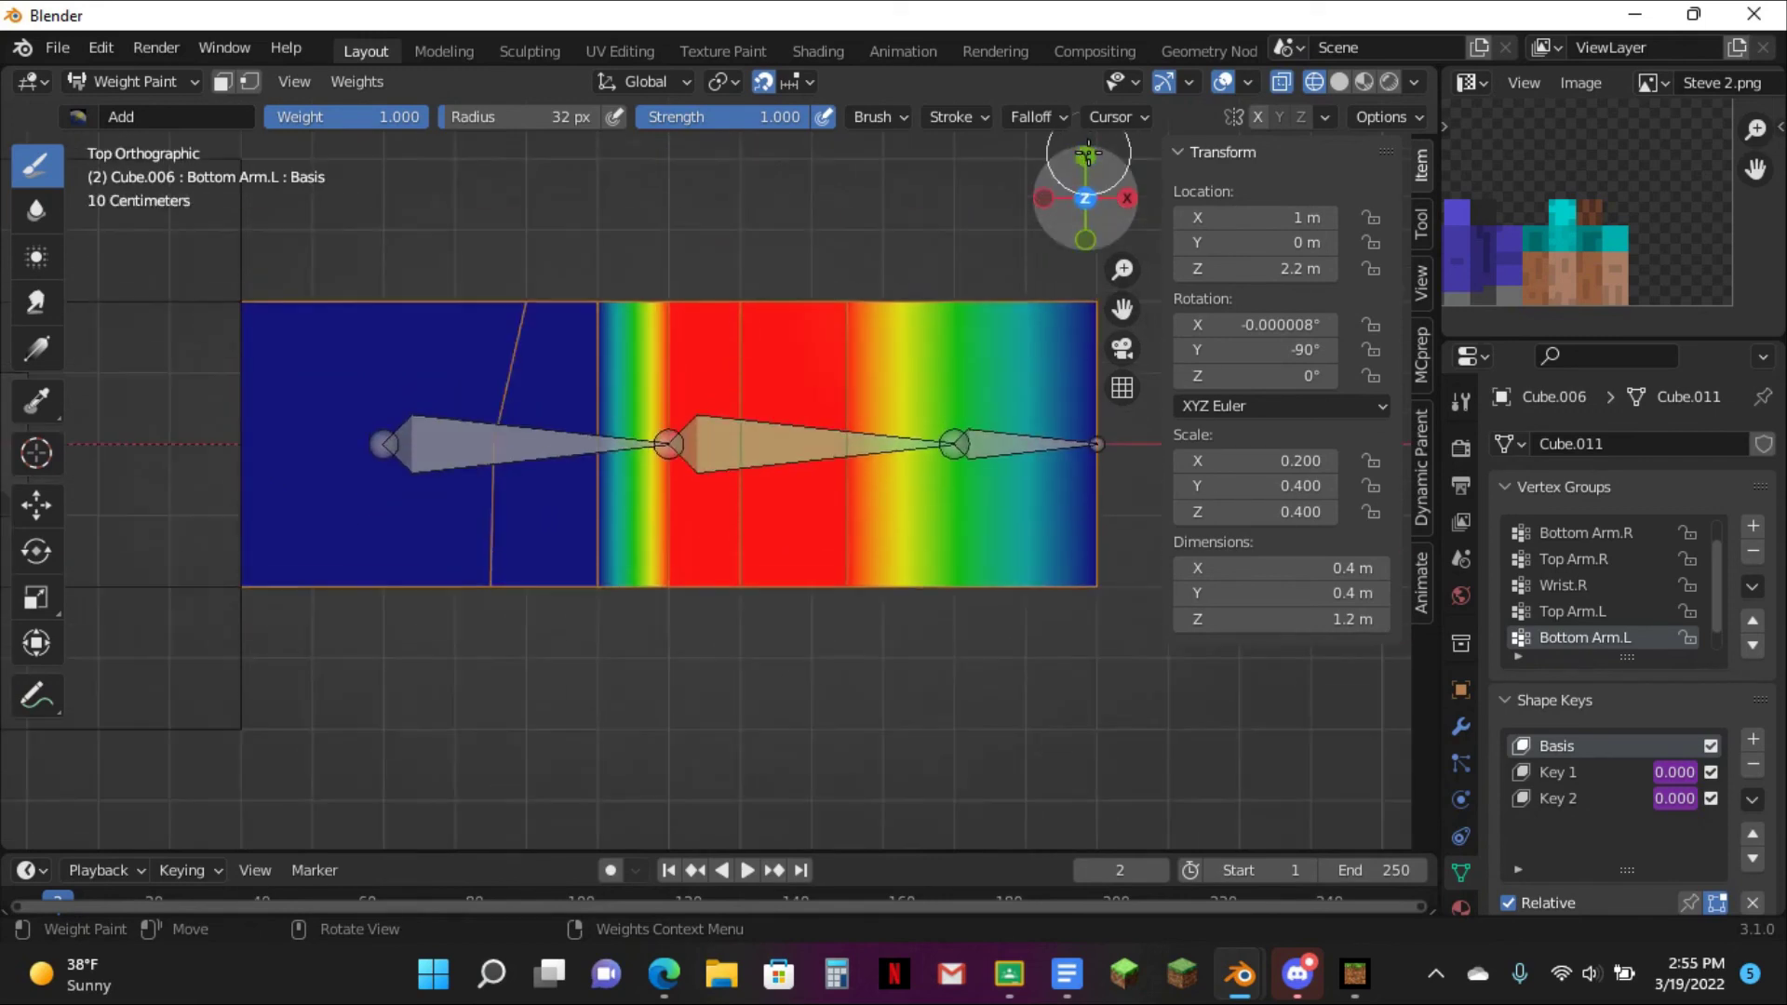
pyautogui.moveTo(1085, 151); pyautogui.dragTo(1082, 160)
pyautogui.moveTo(1082, 158); pyautogui.dragTo(895, 360, button='middle')
pyautogui.click(1057, 226)
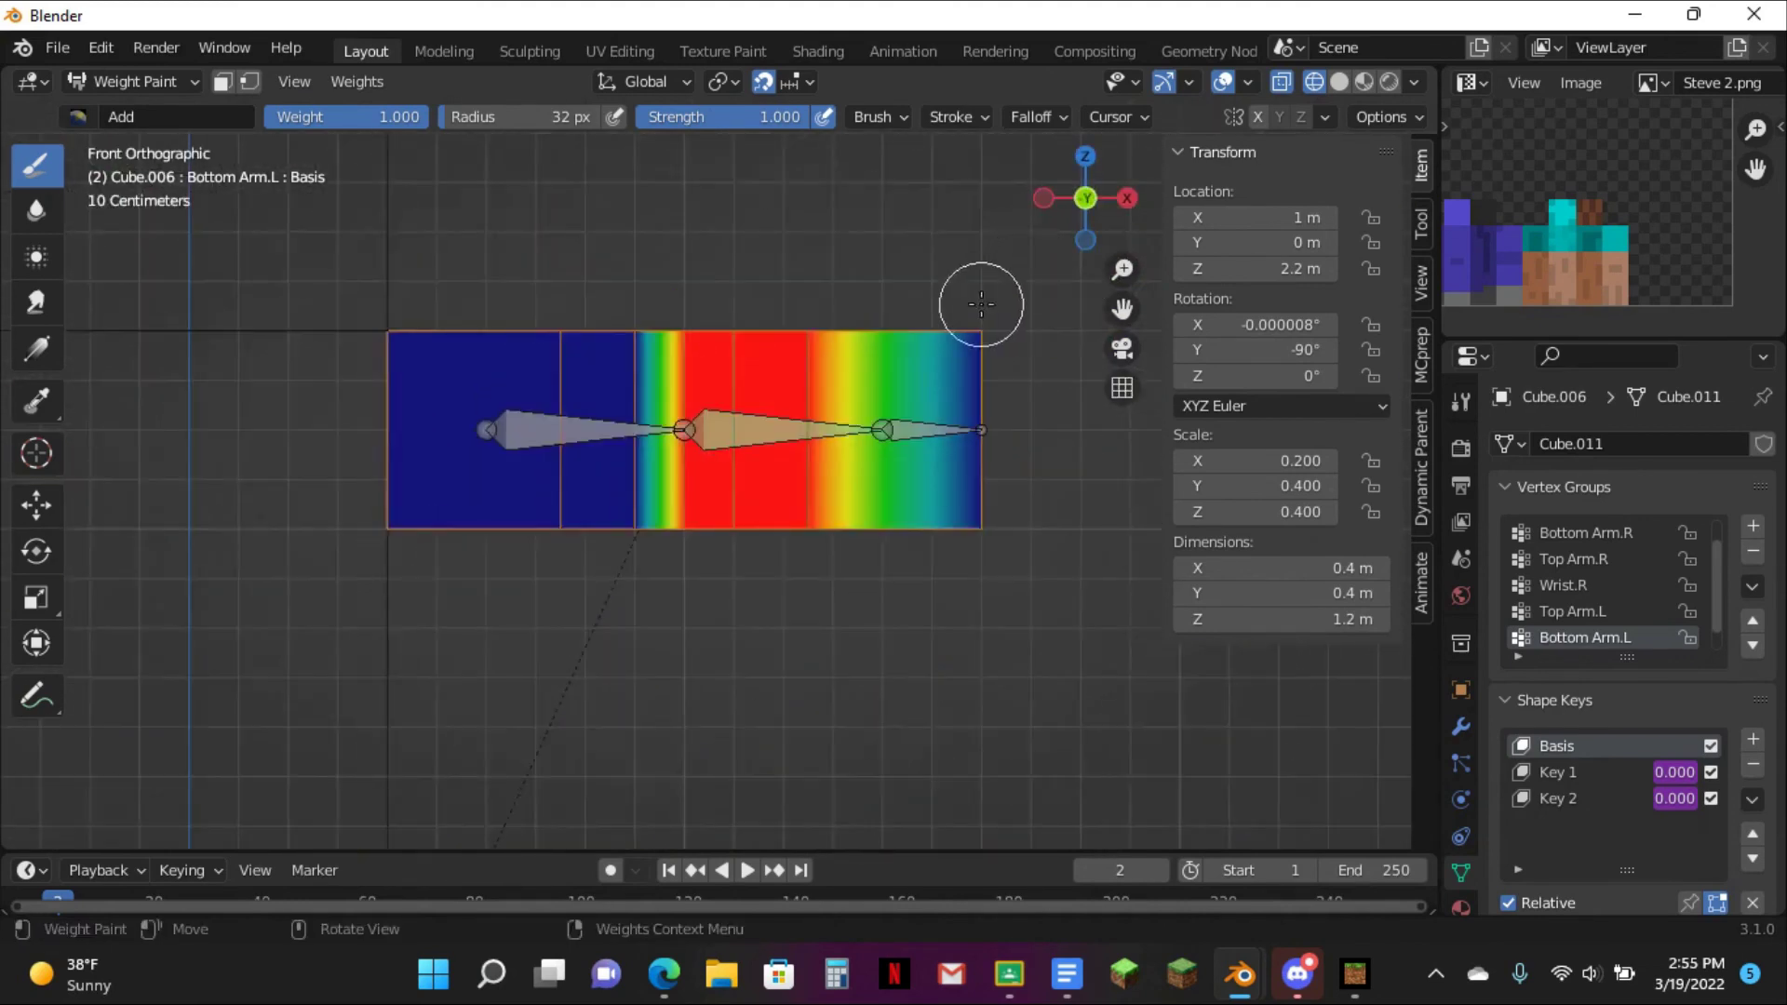
# - Compare the left arm's weights in the Top Arm.R, Wrist.R, Top Arm.L and Bottom Arm.L vertex groups
pyautogui.scroll(3, 981, 303)
pyautogui.click(1592, 614)
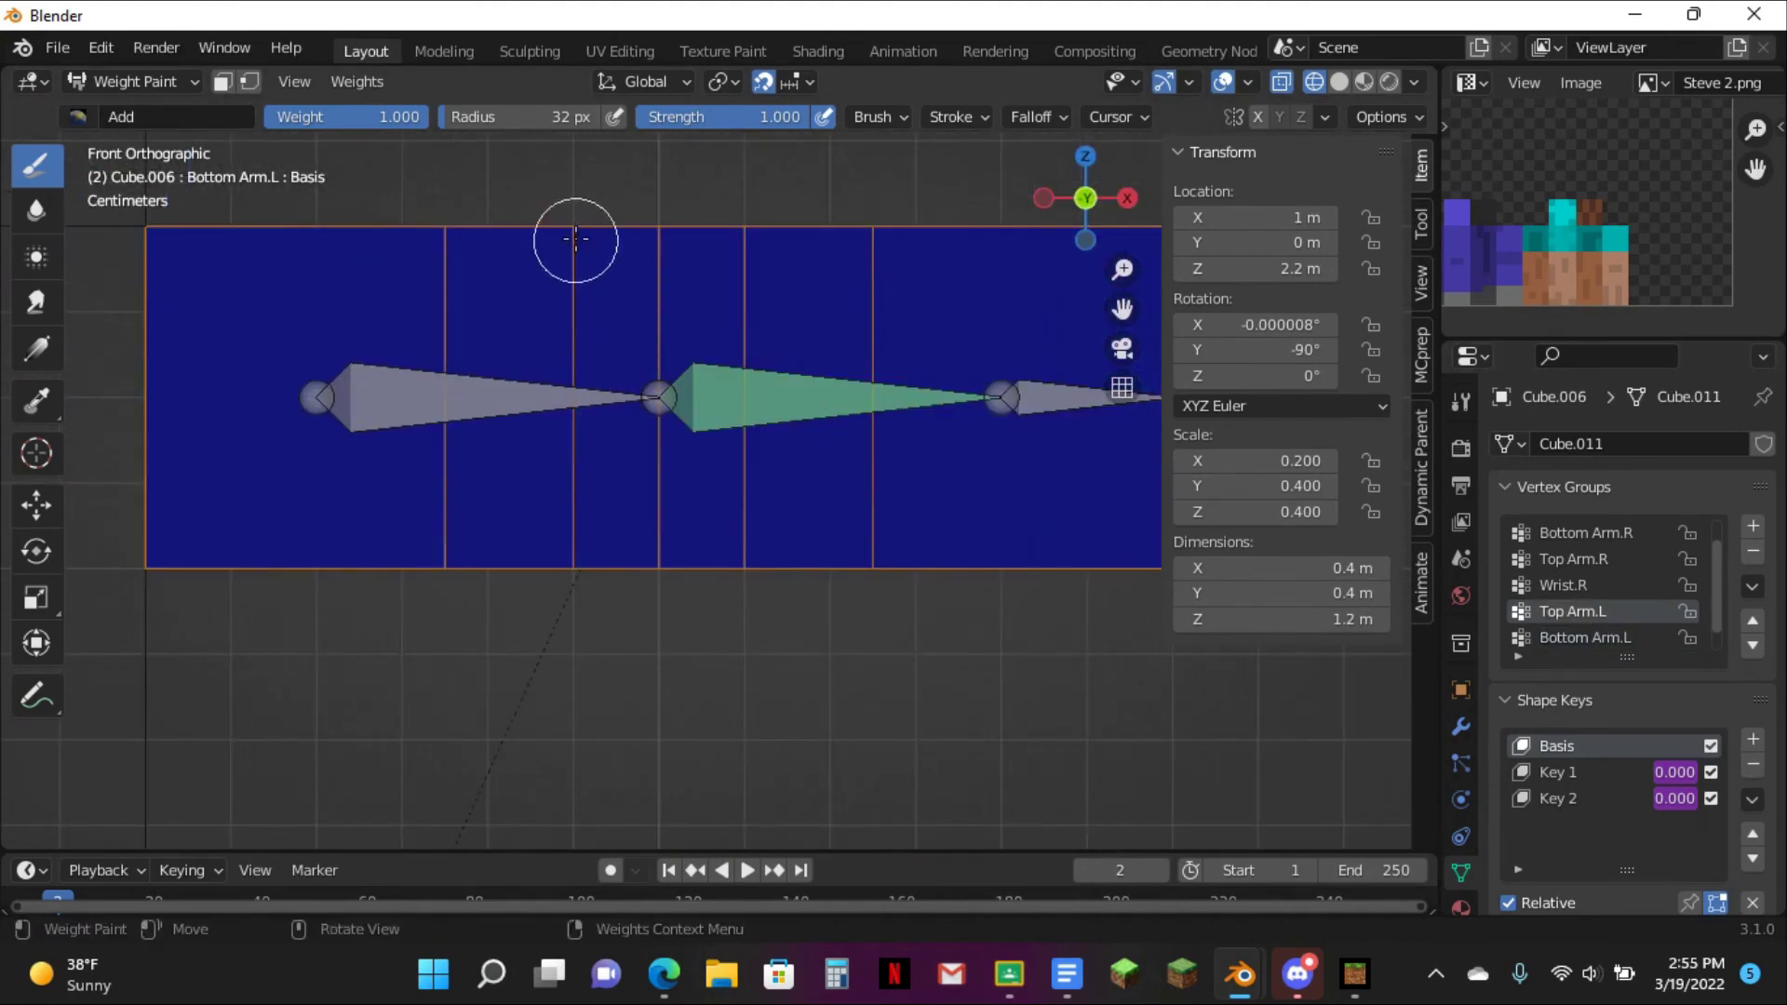
pyautogui.click(1571, 560)
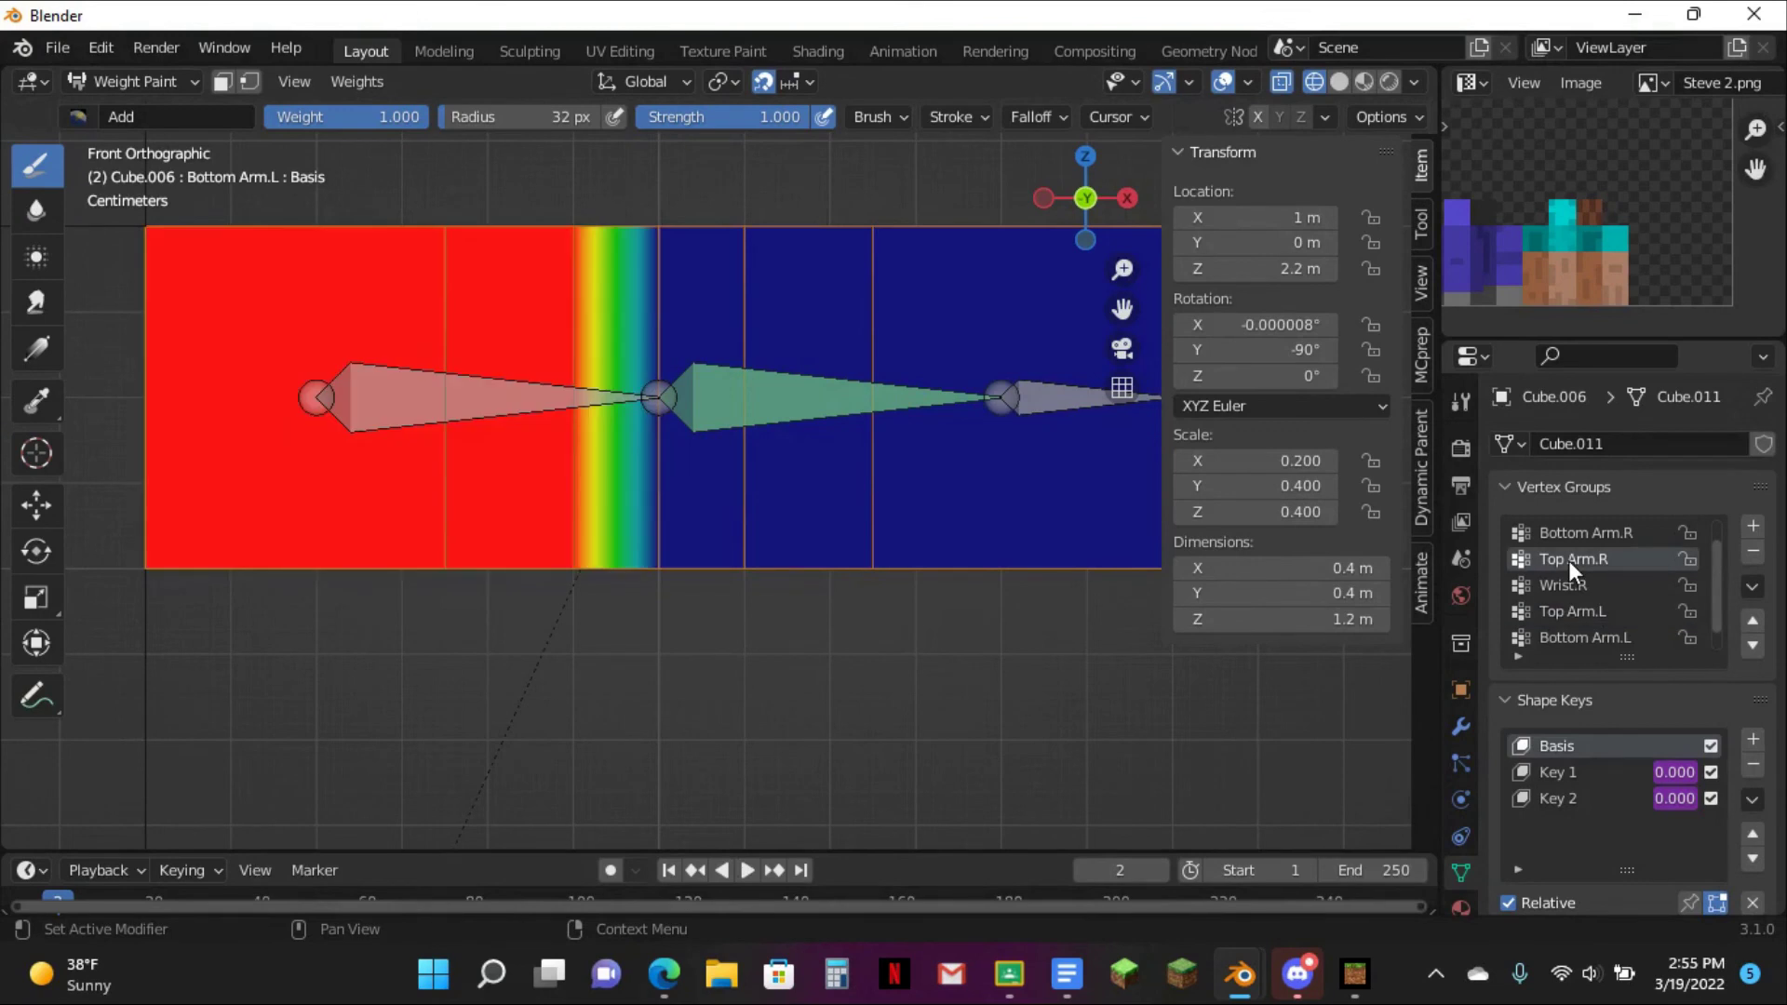
pyautogui.click(1572, 584)
pyautogui.click(1573, 560)
pyautogui.scroll(-3, 670, 288)
pyautogui.scroll(4, 670, 288)
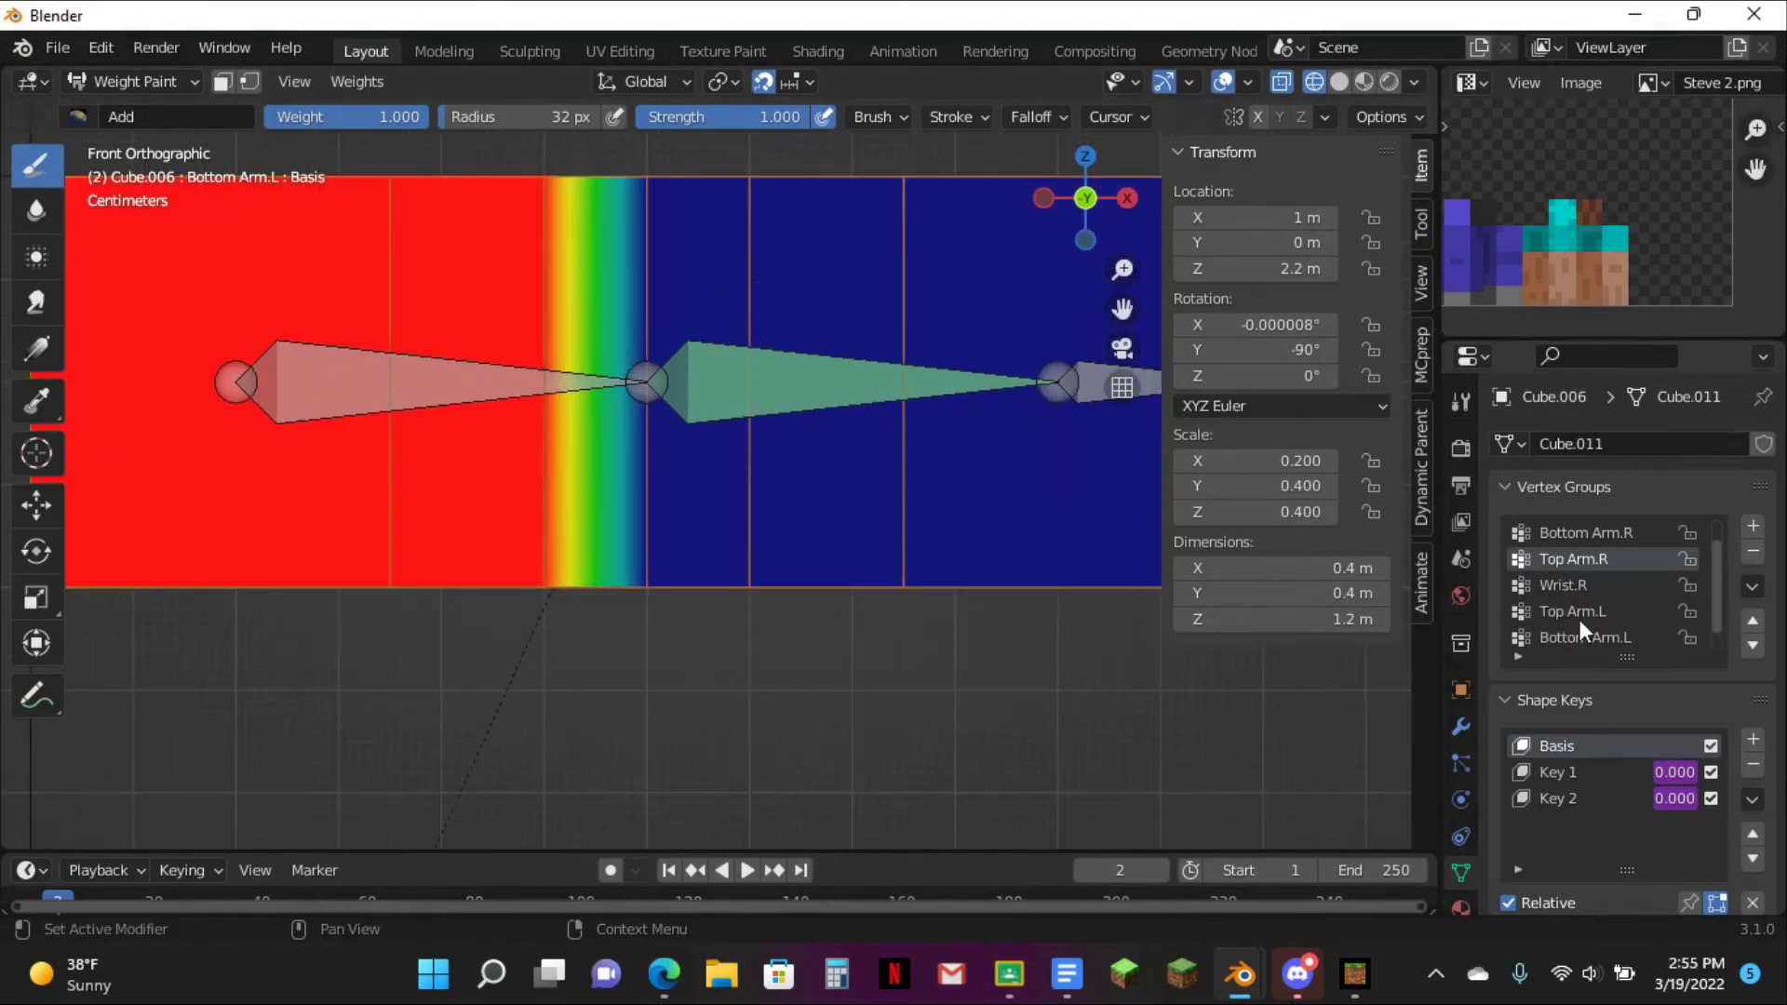
pyautogui.click(1594, 581)
pyautogui.click(1585, 608)
pyautogui.click(1581, 636)
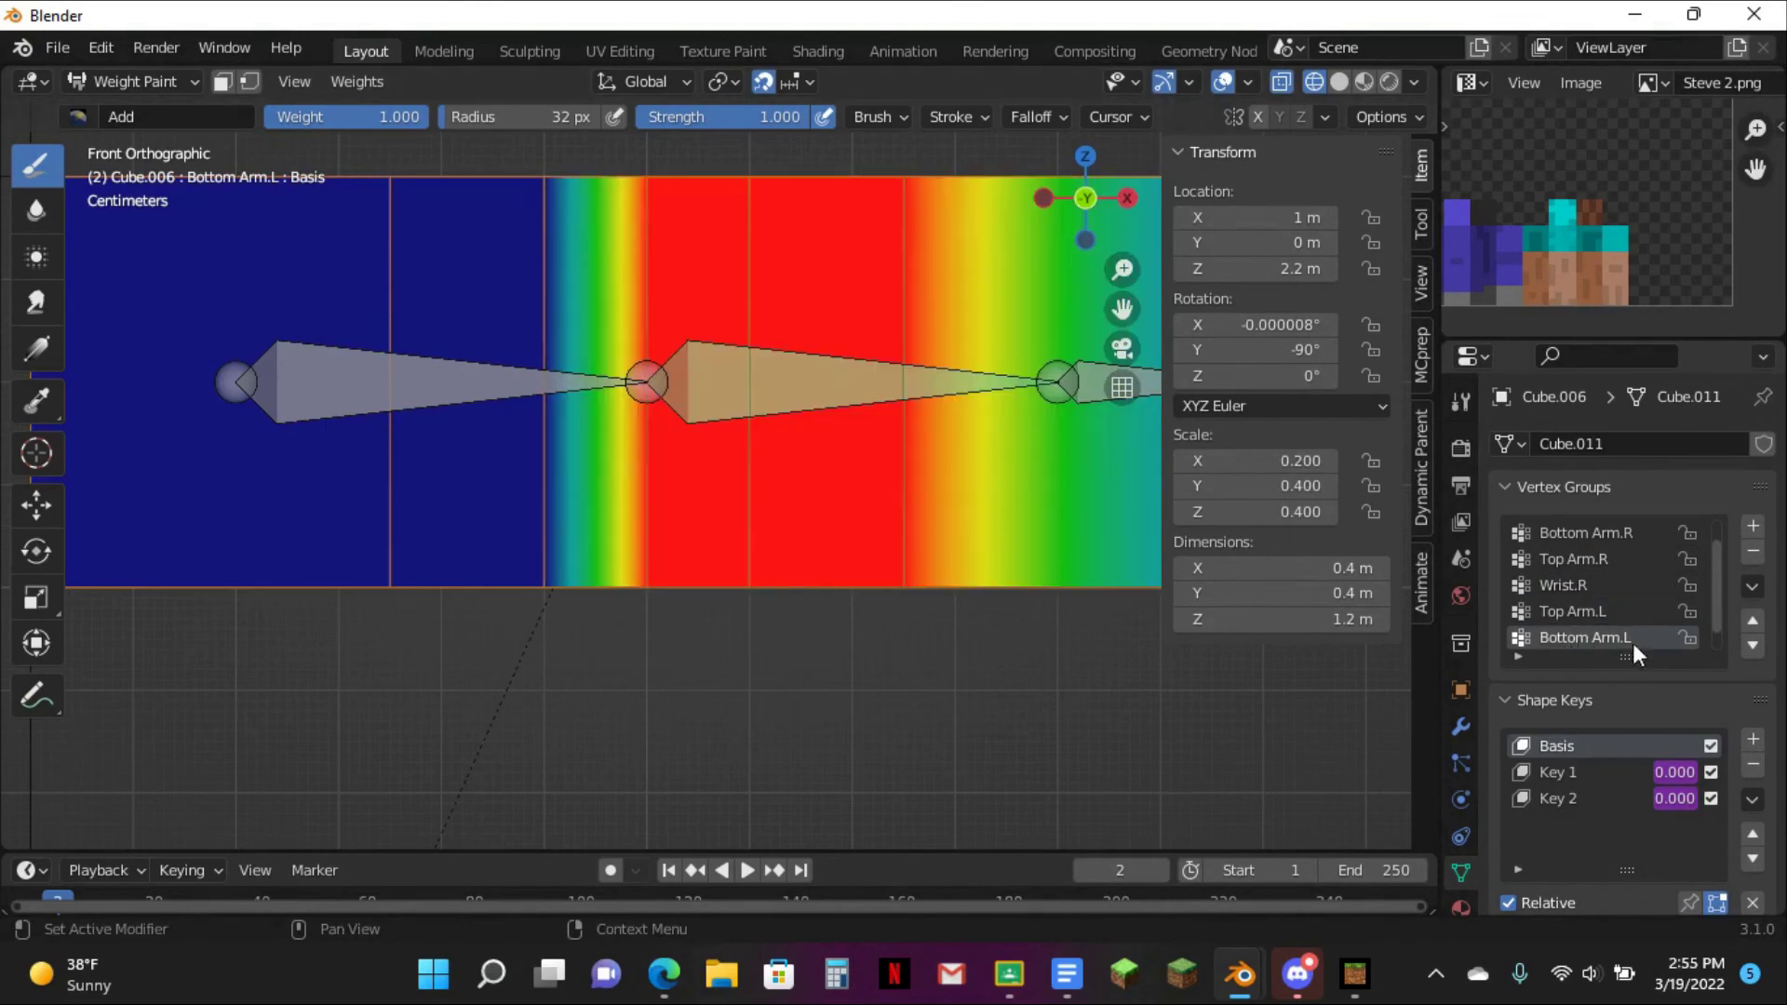
# - Paint weight 1.000 for the Top Arm.L group on the front of the left upper arm, from shoulder to the loop before the elbow
pyautogui.scroll(-1, 1612, 583)
pyautogui.click(1586, 582)
pyautogui.moveTo(1123, 309); pyautogui.dragTo(1020, 288)
pyautogui.moveTo(803, 225)
pyautogui.mouseDown()
pyautogui.moveTo(292, 220)
pyautogui.moveTo(298, 620)
pyautogui.moveTo(678, 639)
pyautogui.moveTo(785, 611)
pyautogui.moveTo(804, 623)
pyautogui.moveTo(794, 378)
pyautogui.mouseUp()
pyautogui.moveTo(313, 622)
pyautogui.mouseDown()
pyautogui.moveTo(331, 587)
pyautogui.moveTo(799, 233)
pyautogui.mouseUp()
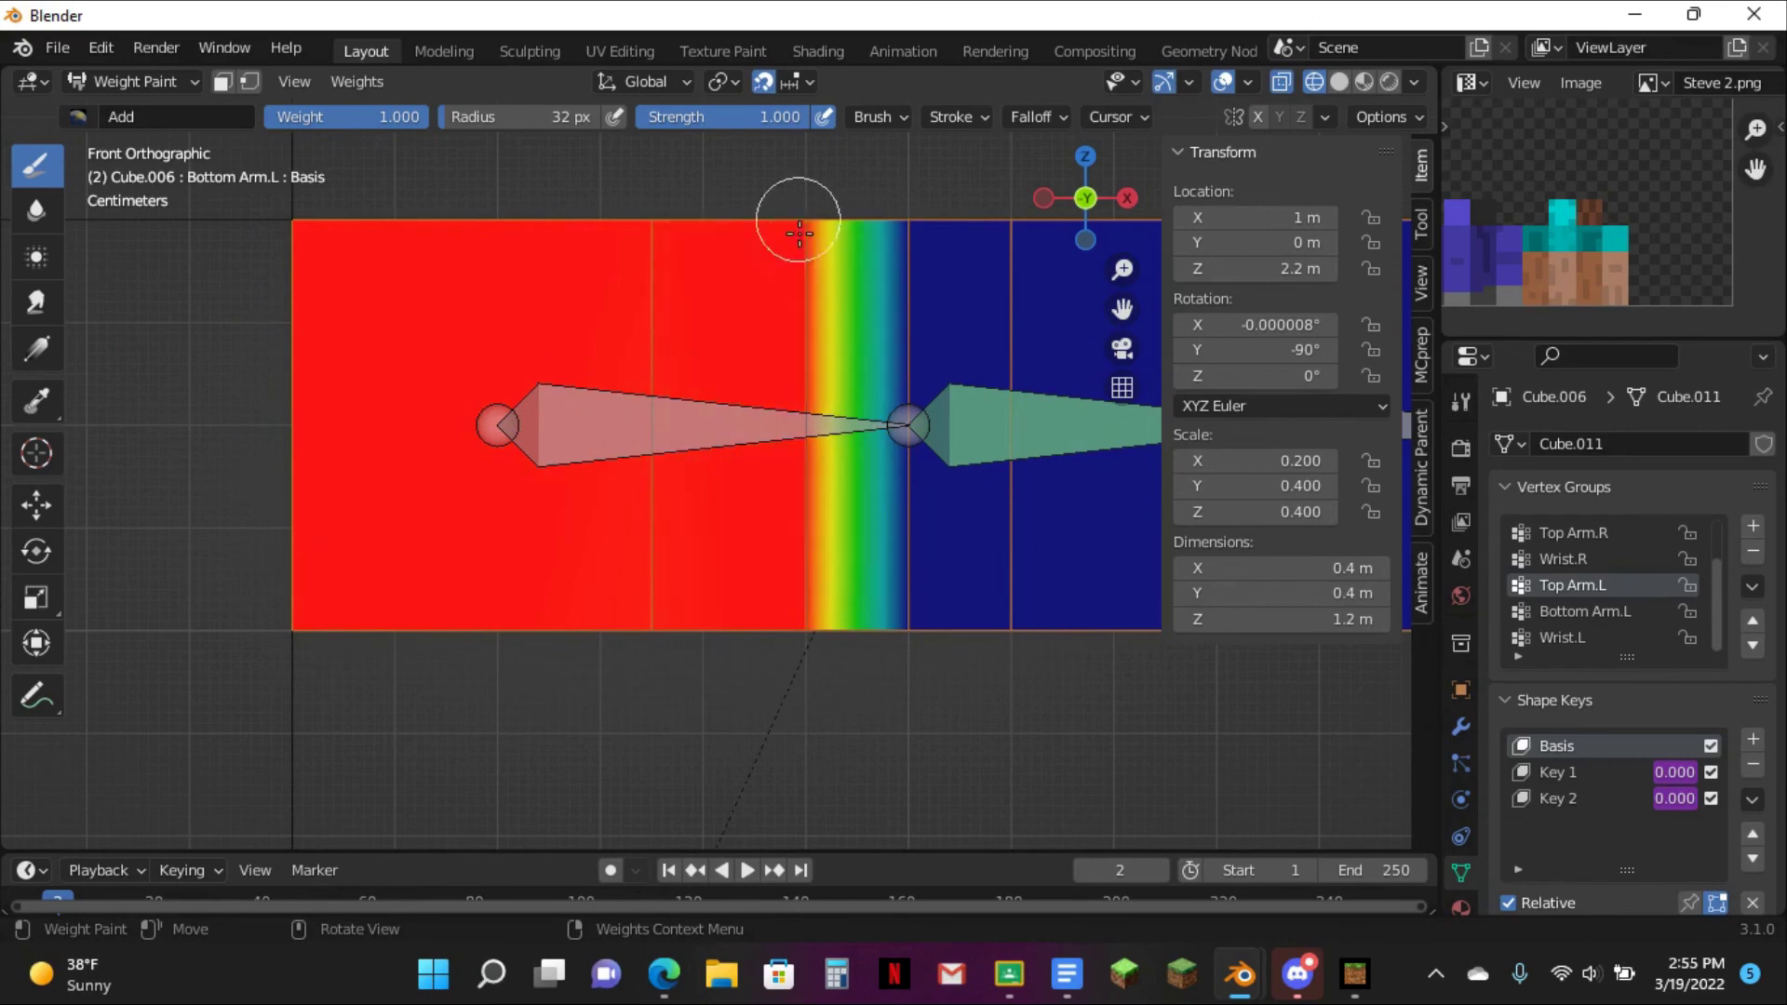
# - Fill the underside of the left upper arm with full Top Arm.L weight up to the loop before the elbow
pyautogui.click(1086, 240)
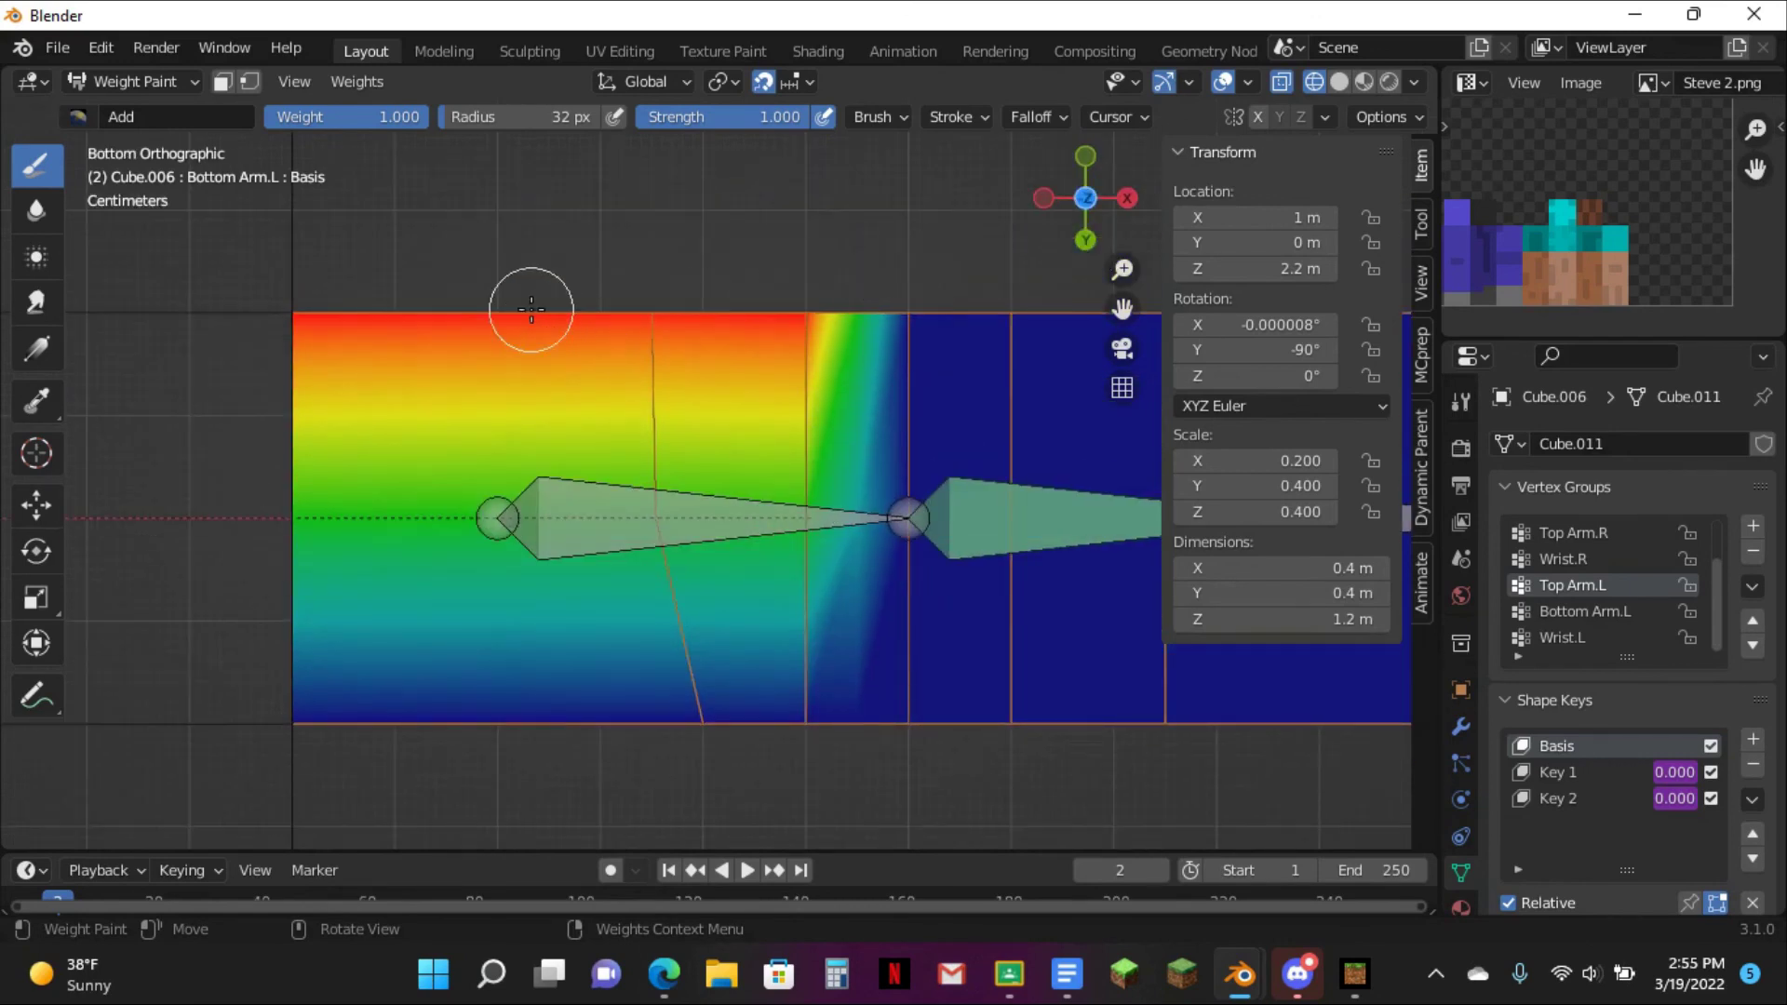
pyautogui.moveTo(332, 698)
pyautogui.mouseDown()
pyautogui.moveTo(311, 718)
pyautogui.moveTo(312, 762)
pyautogui.mouseUp()
pyautogui.moveTo(813, 316)
pyautogui.mouseDown()
pyautogui.moveTo(794, 730)
pyautogui.moveTo(313, 719)
pyautogui.mouseUp()
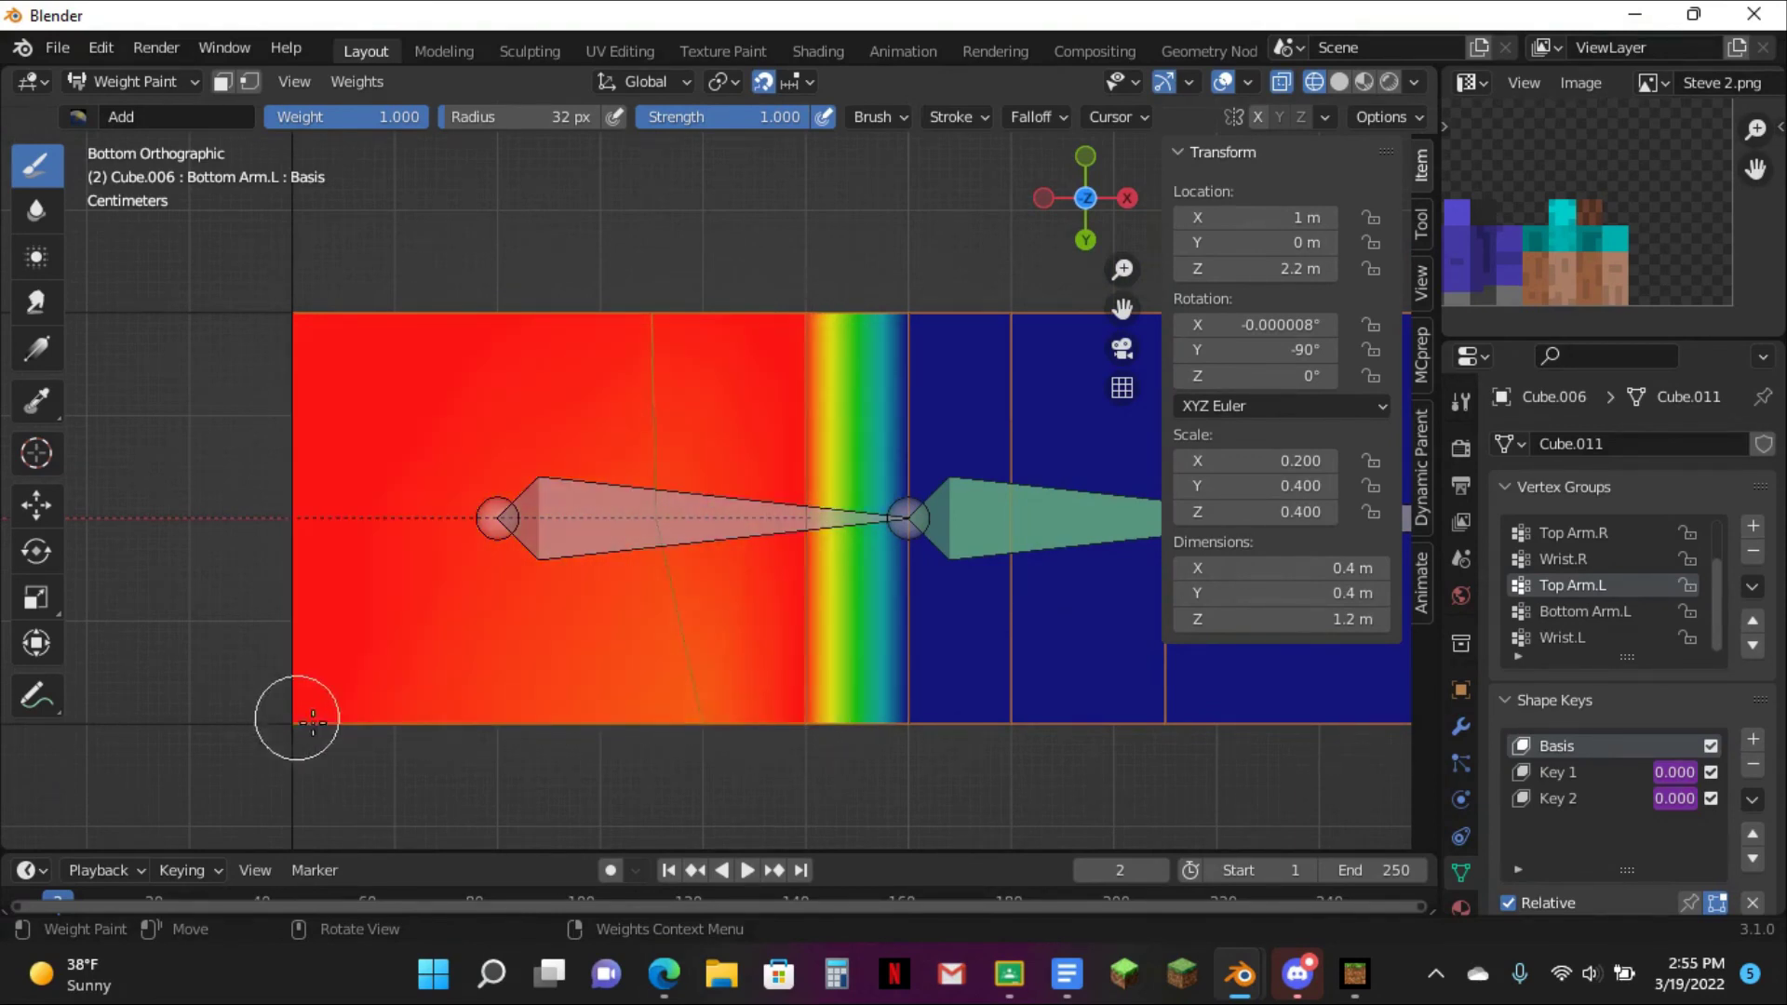
pyautogui.moveTo(707, 661); pyautogui.dragTo(675, 733)
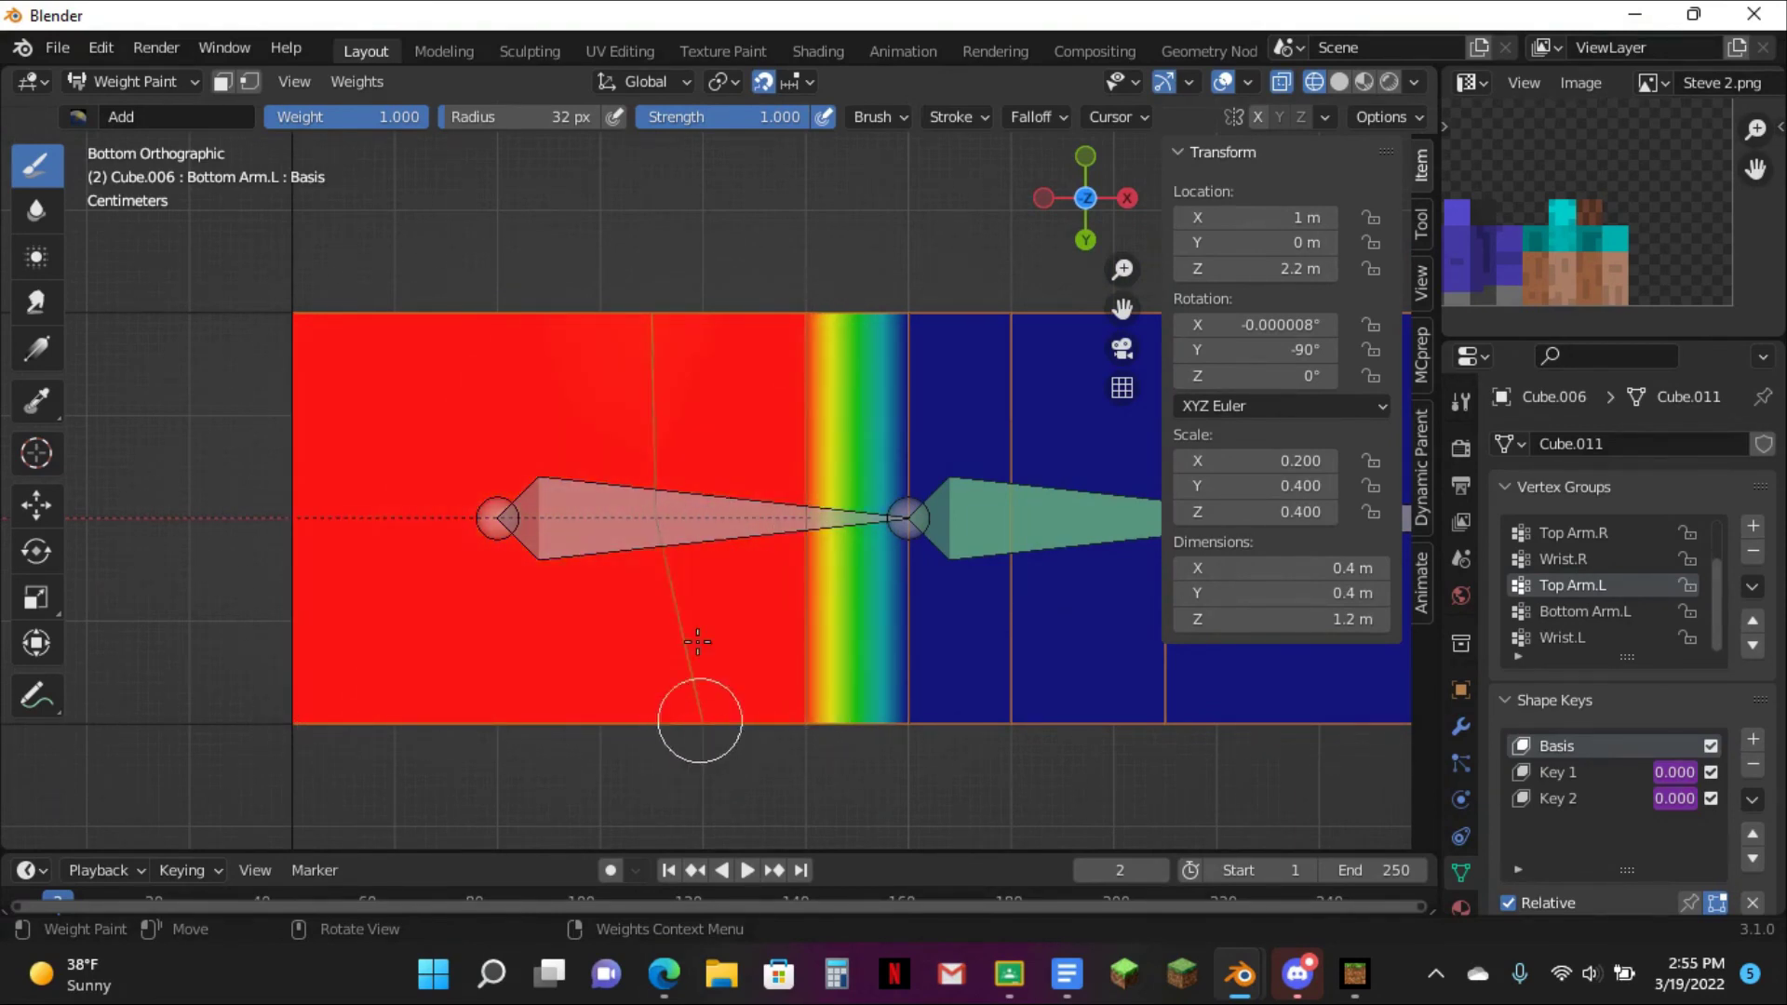
# - Paint full Top Arm.L weight along the upper edge of the left upper arm's back side
pyautogui.click(1085, 240)
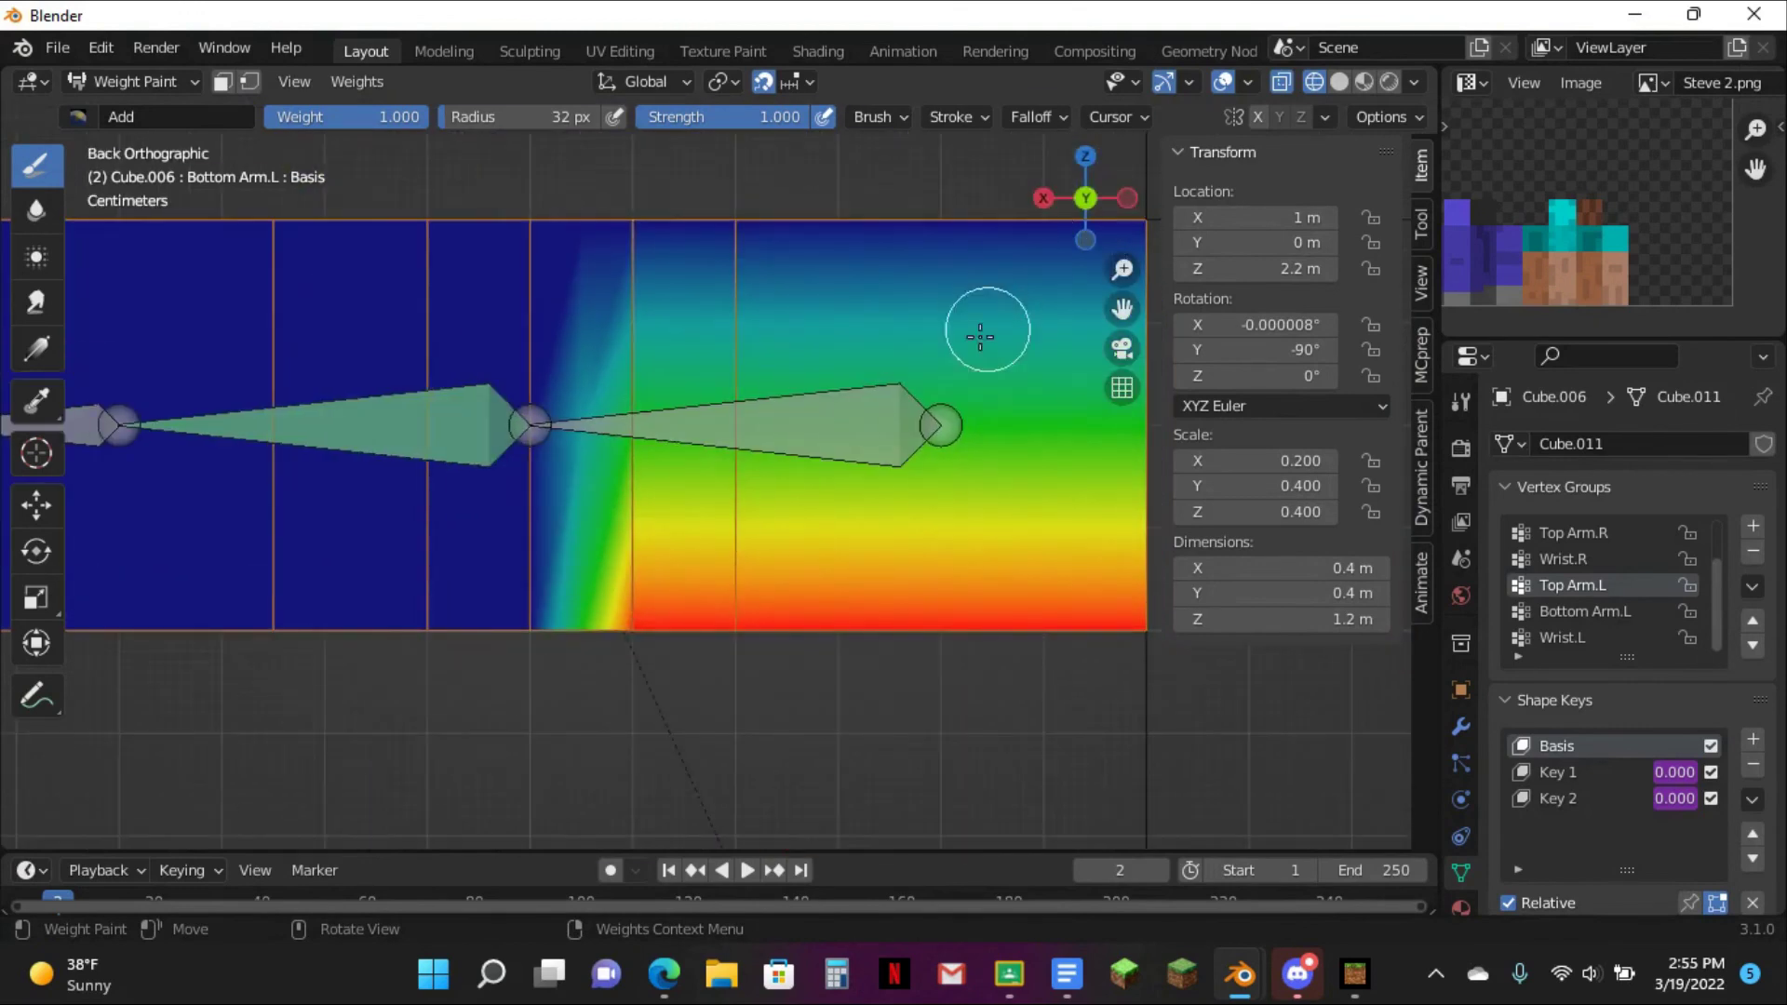
pyautogui.moveTo(655, 231)
pyautogui.mouseDown()
pyautogui.moveTo(639, 201)
pyautogui.moveTo(783, 235)
pyautogui.mouseUp()
pyautogui.moveTo(1060, 231); pyautogui.dragTo(1136, 225)
# - Check the Top Arm.L weights on the left arm in perspective, return to Object Mode and select the left arm
pyautogui.moveTo(744, 284)
pyautogui.mouseDown(button='middle')
pyautogui.moveTo(785, 291)
pyautogui.moveTo(846, 482)
pyautogui.moveTo(832, 341)
pyautogui.moveTo(880, 235)
pyautogui.moveTo(862, 319)
pyautogui.moveTo(902, 307)
pyautogui.moveTo(934, 207)
pyautogui.moveTo(881, 215)
pyautogui.moveTo(790, 371)
pyautogui.moveTo(794, 316)
pyautogui.mouseUp(button='middle')
pyautogui.press('Tab')
pyautogui.scroll(5, 874, 331)
pyautogui.press('Tab')
pyautogui.click(106, 82)
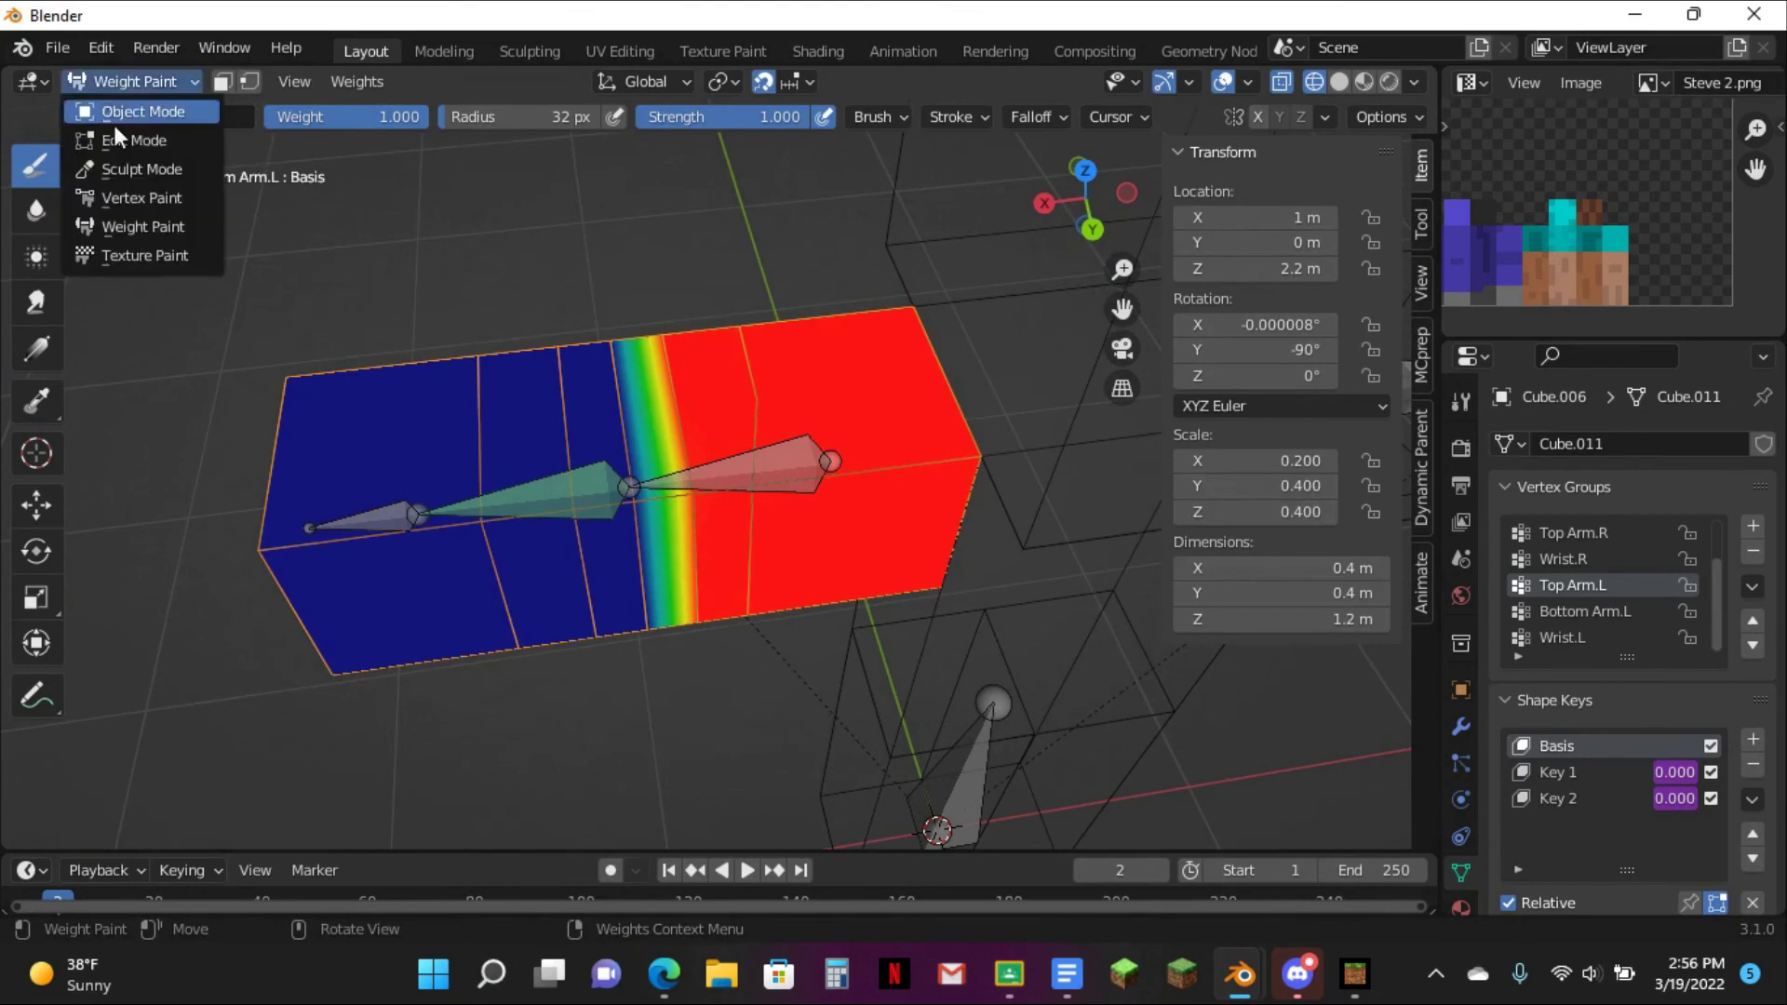
pyautogui.click(114, 112)
pyautogui.click(777, 334)
pyautogui.click(746, 331)
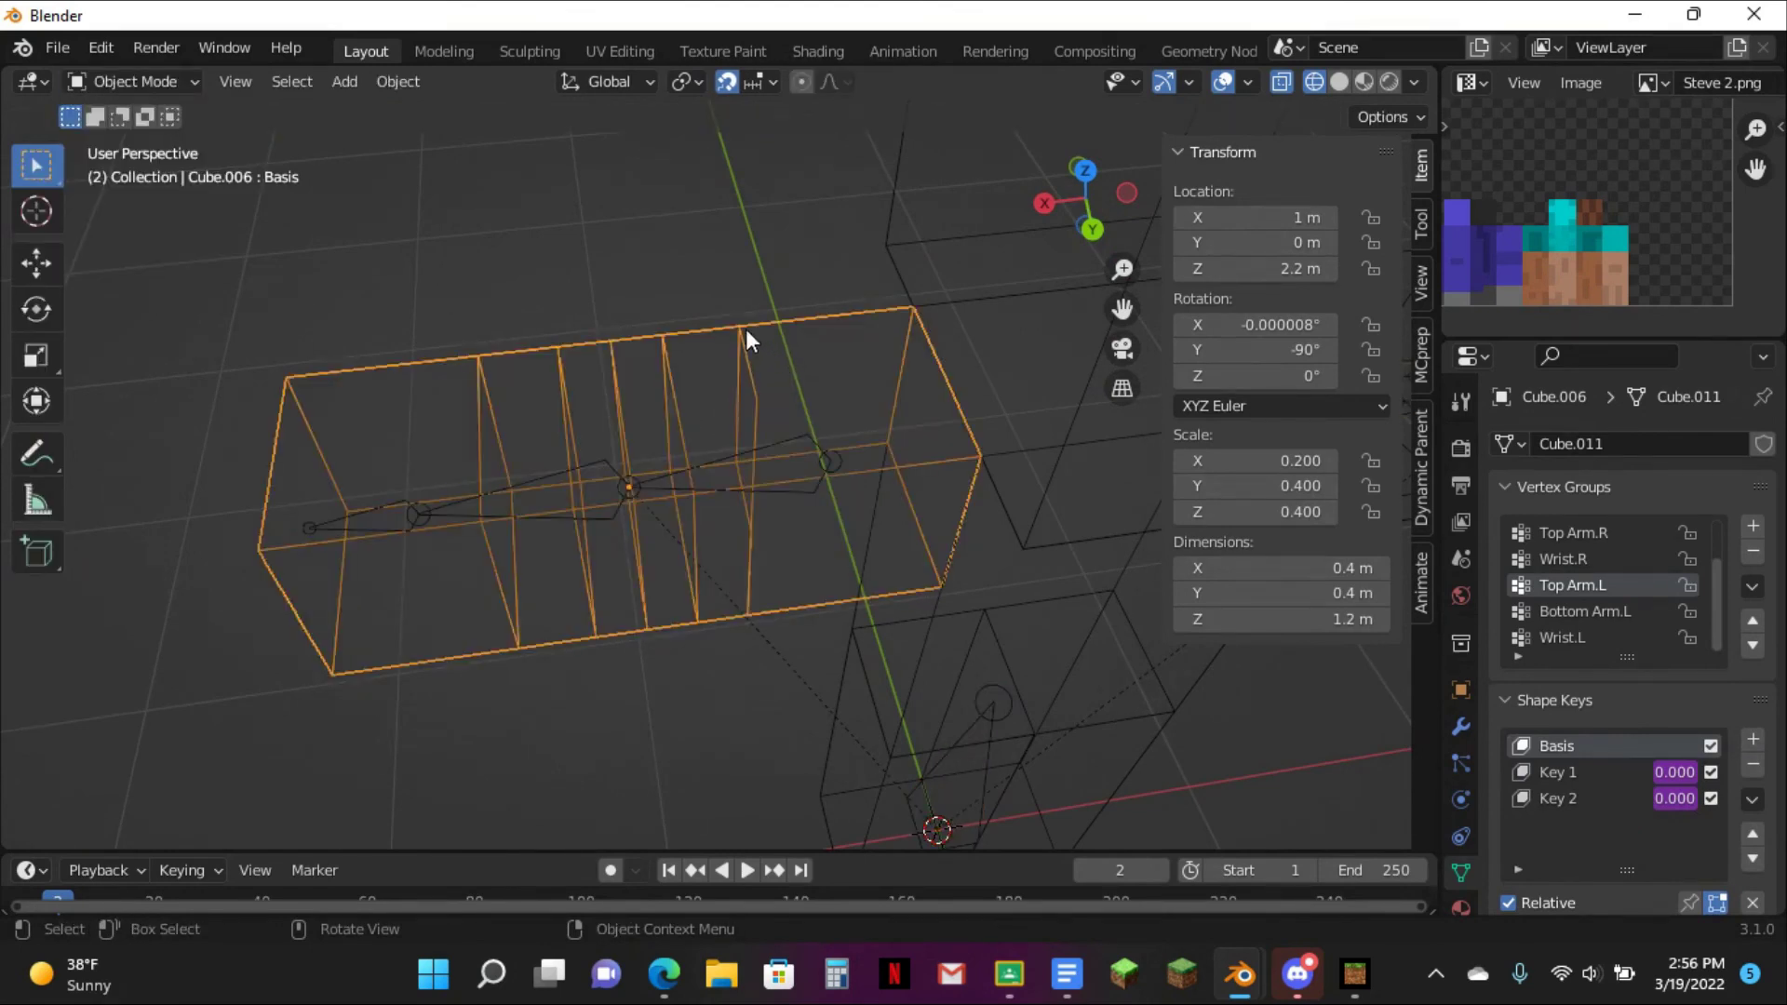
# - Remove all vertices of the left arm mesh from the Top Arm.R, Bottom Arm.R and Wrist.R vertex groups
pyautogui.press('Tab')
pyautogui.press('a')
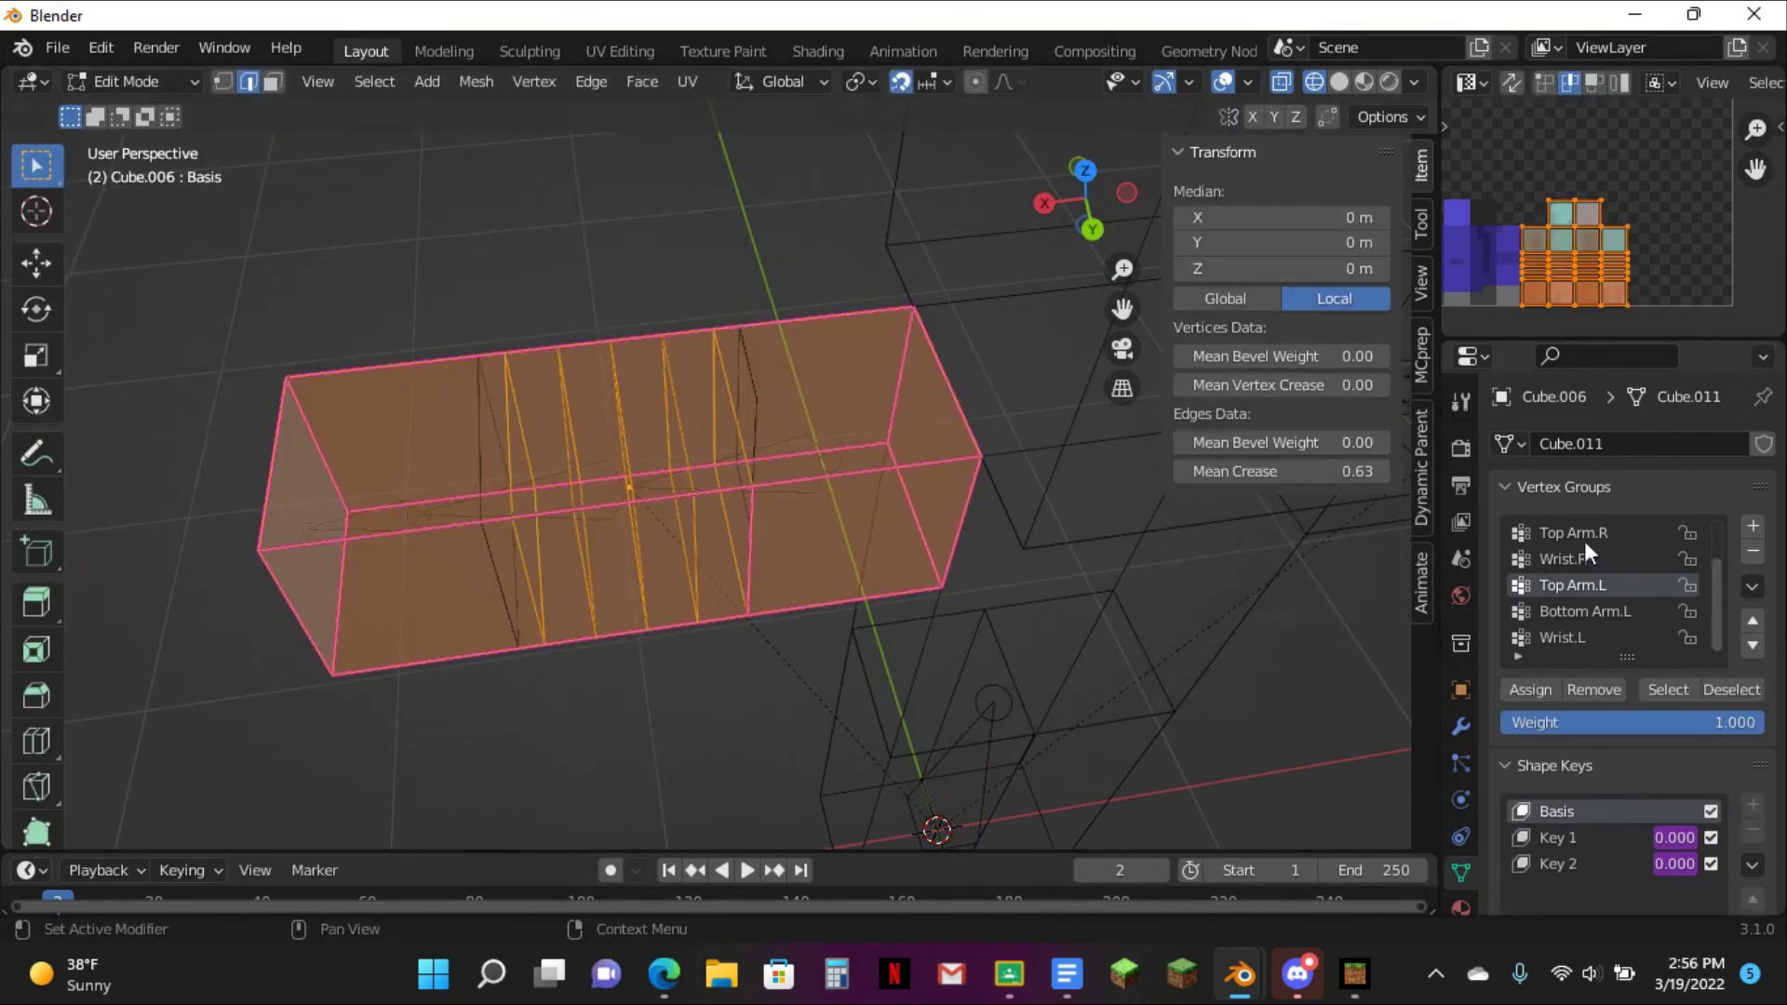
pyautogui.scroll(1, 1607, 579)
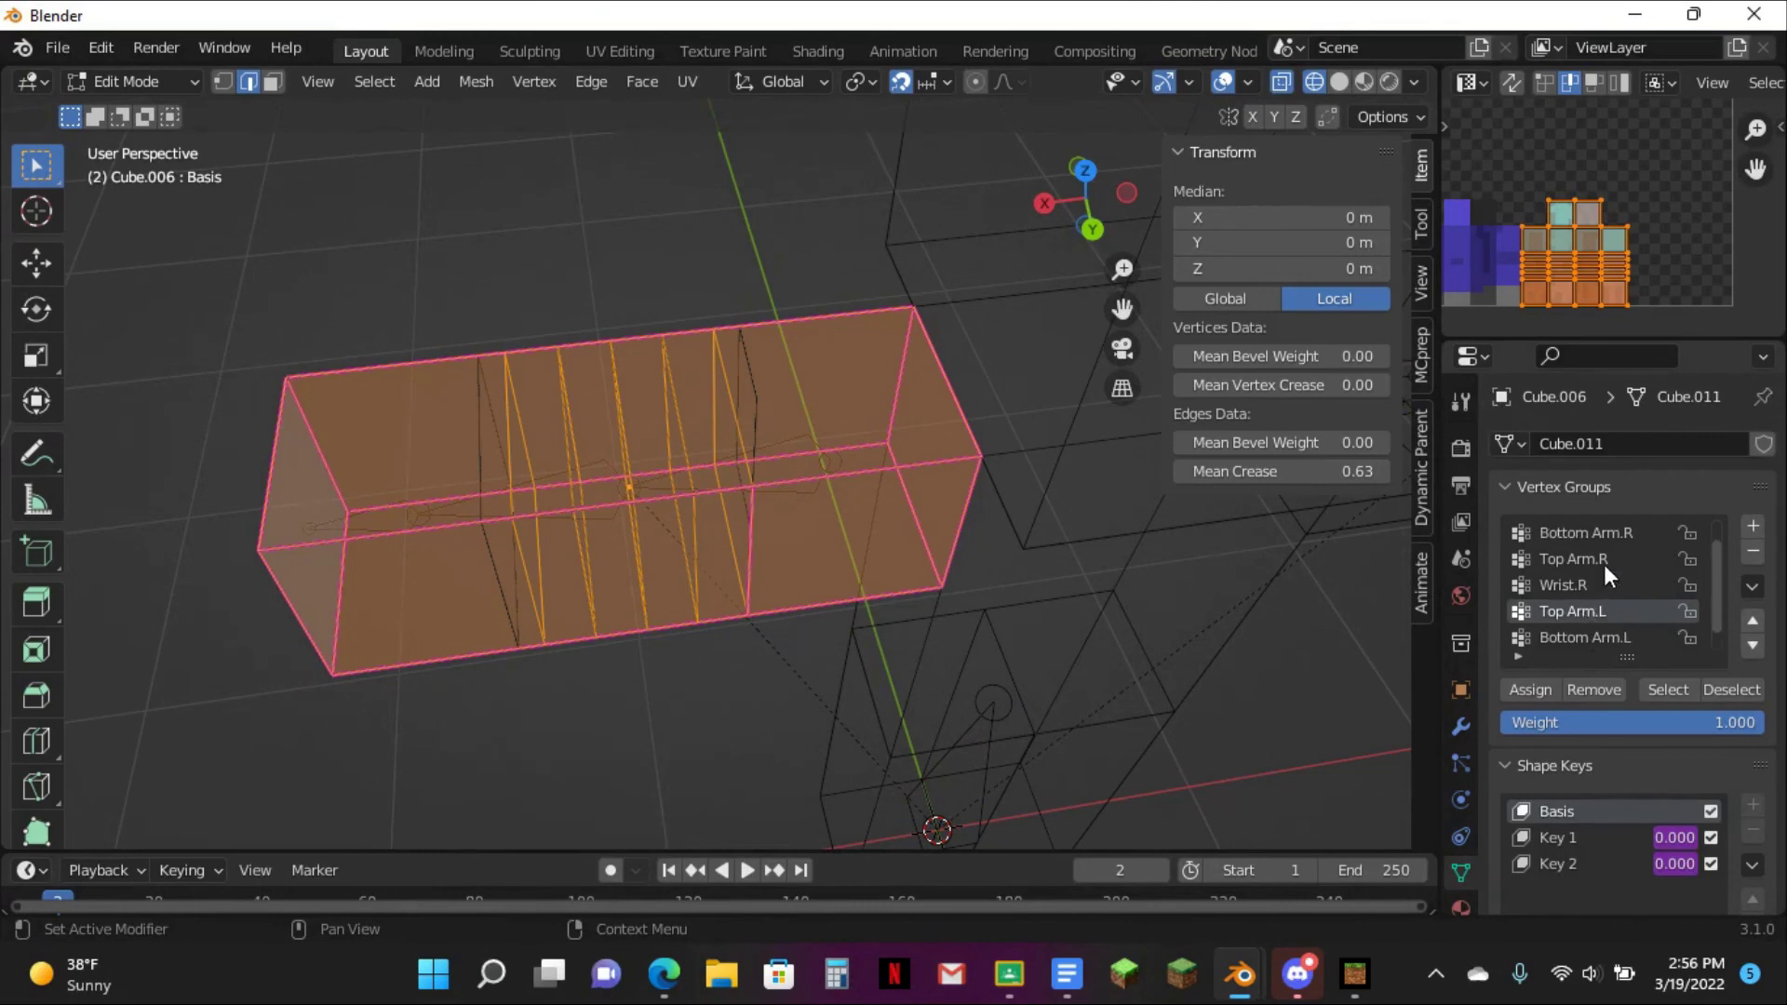
pyautogui.click(1605, 560)
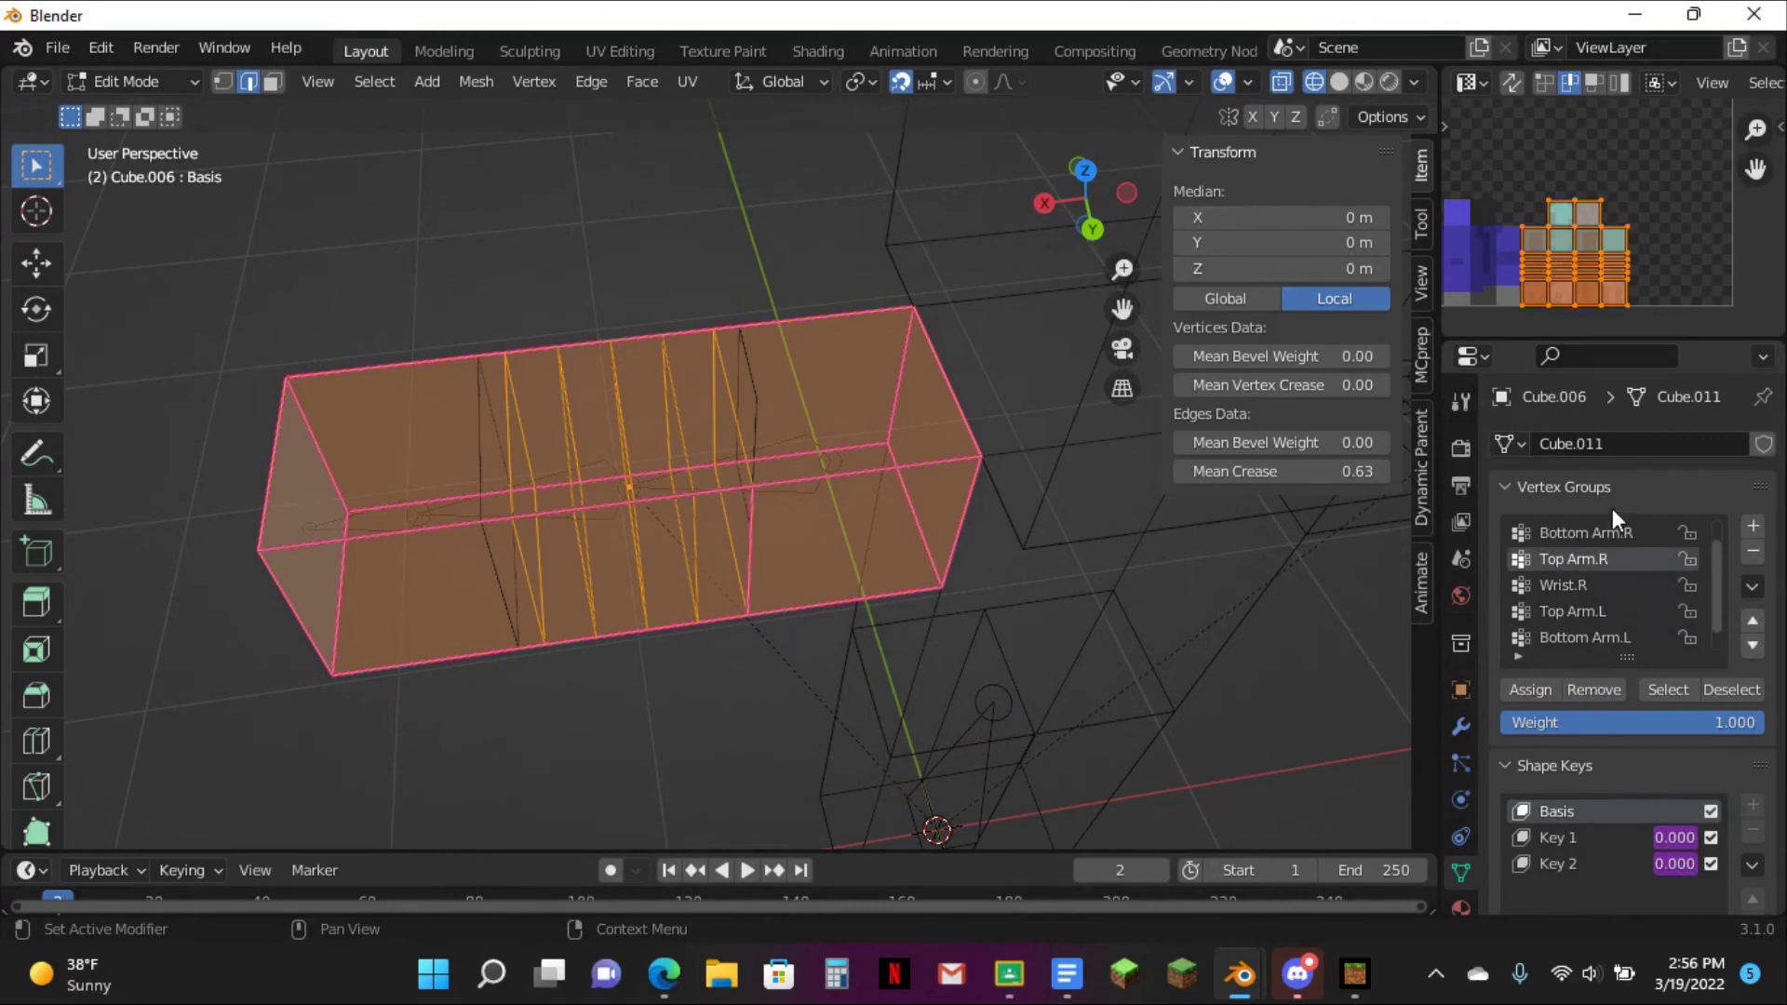
pyautogui.click(1615, 534)
pyautogui.click(1595, 586)
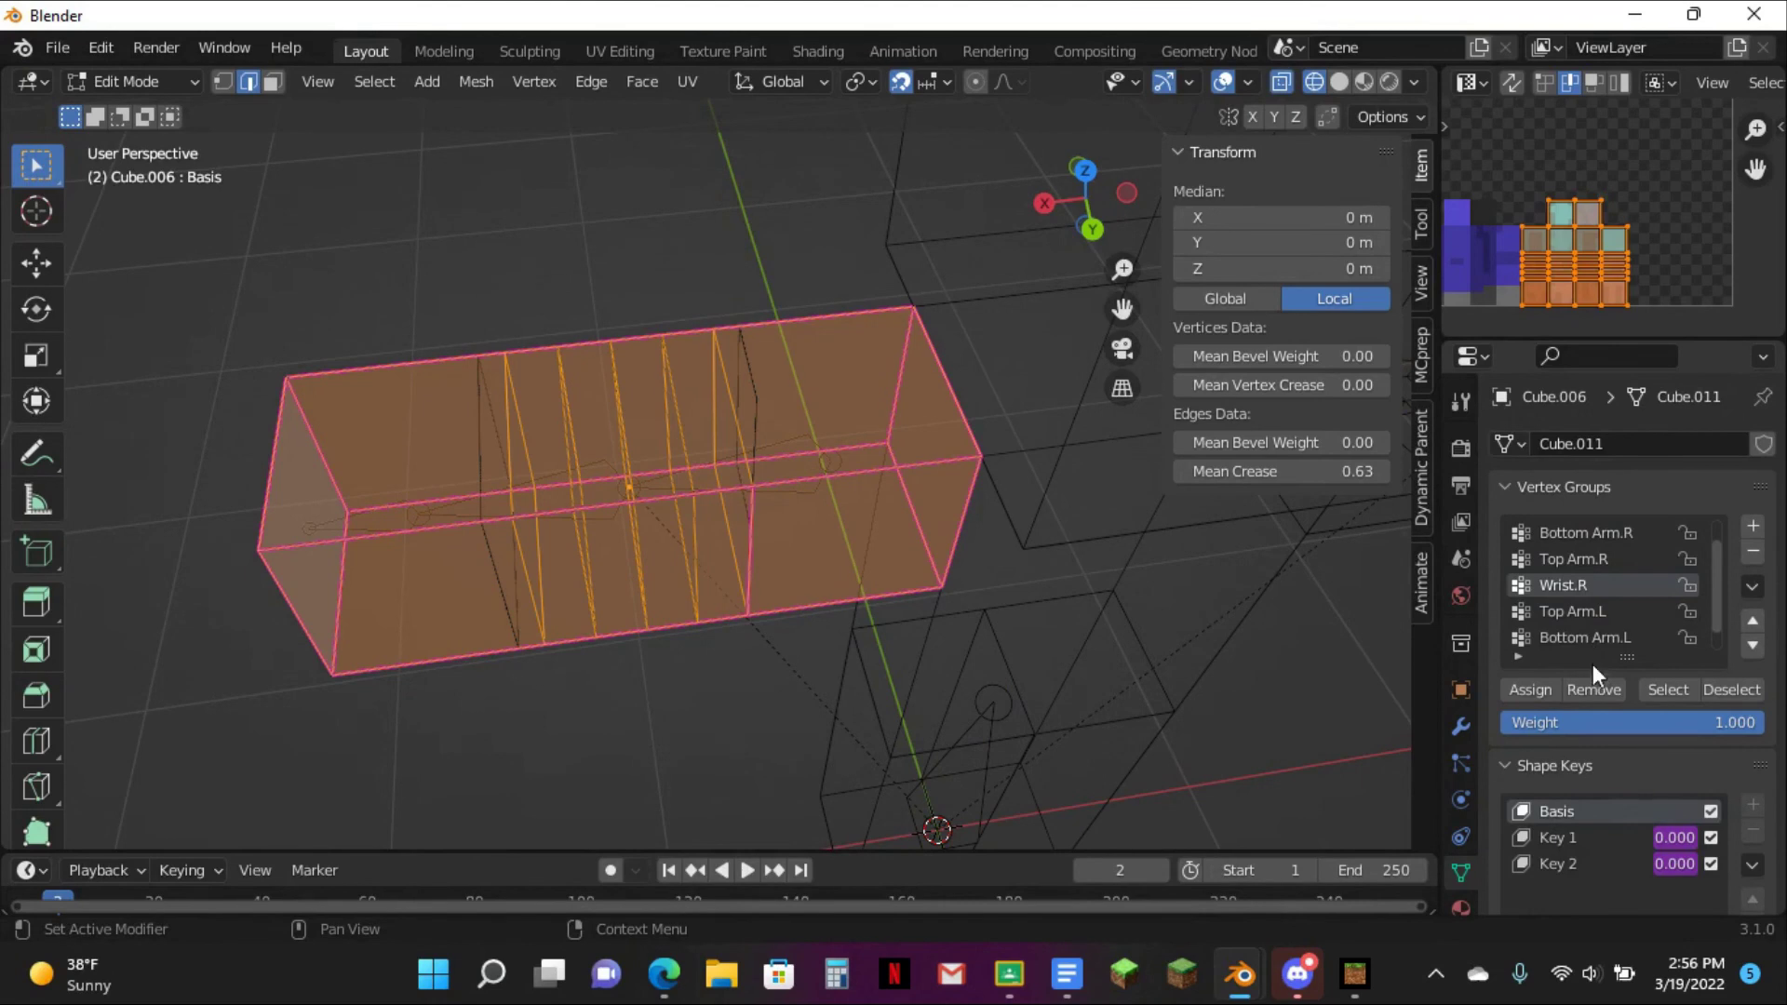
pyautogui.scroll(-3, 742, 338)
pyautogui.press('Tab')
# - Put the armature into Pose Mode and show the character from above with Material Preview shading
pyautogui.moveTo(742, 339); pyautogui.dragTo(960, 369, button='middle')
pyautogui.click(841, 437)
pyautogui.hotkey('ctrl', 'Tab')
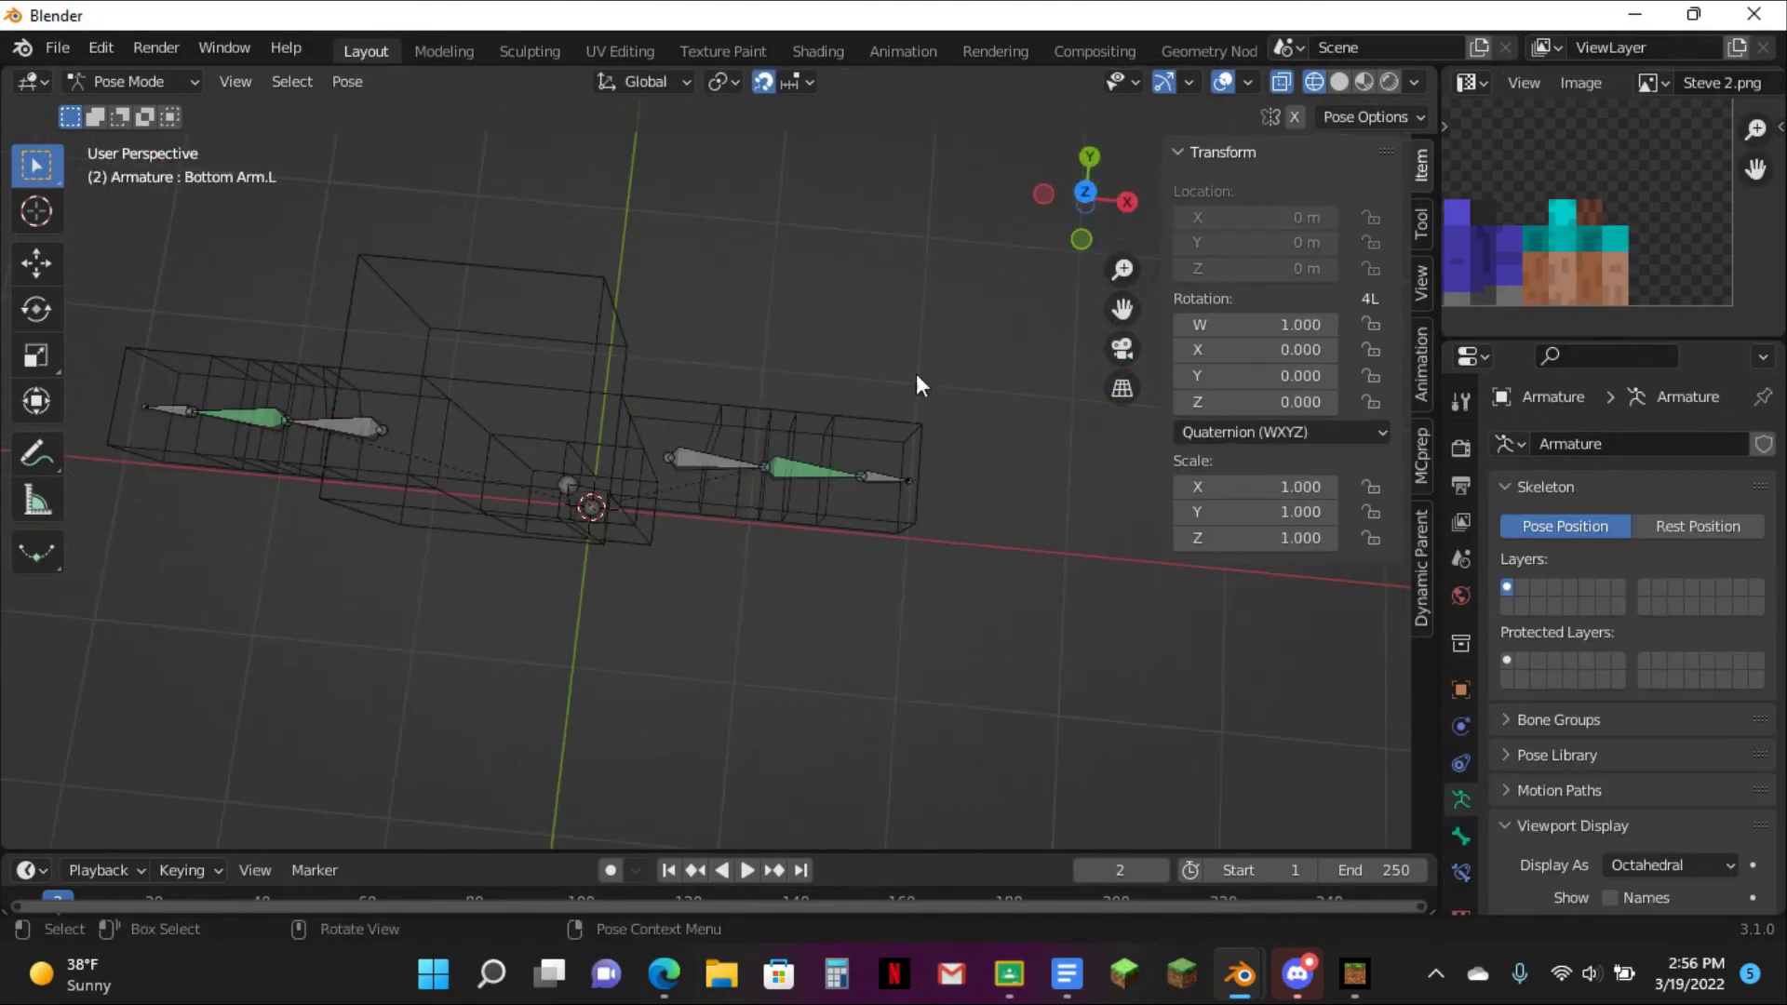
pyautogui.click(1085, 194)
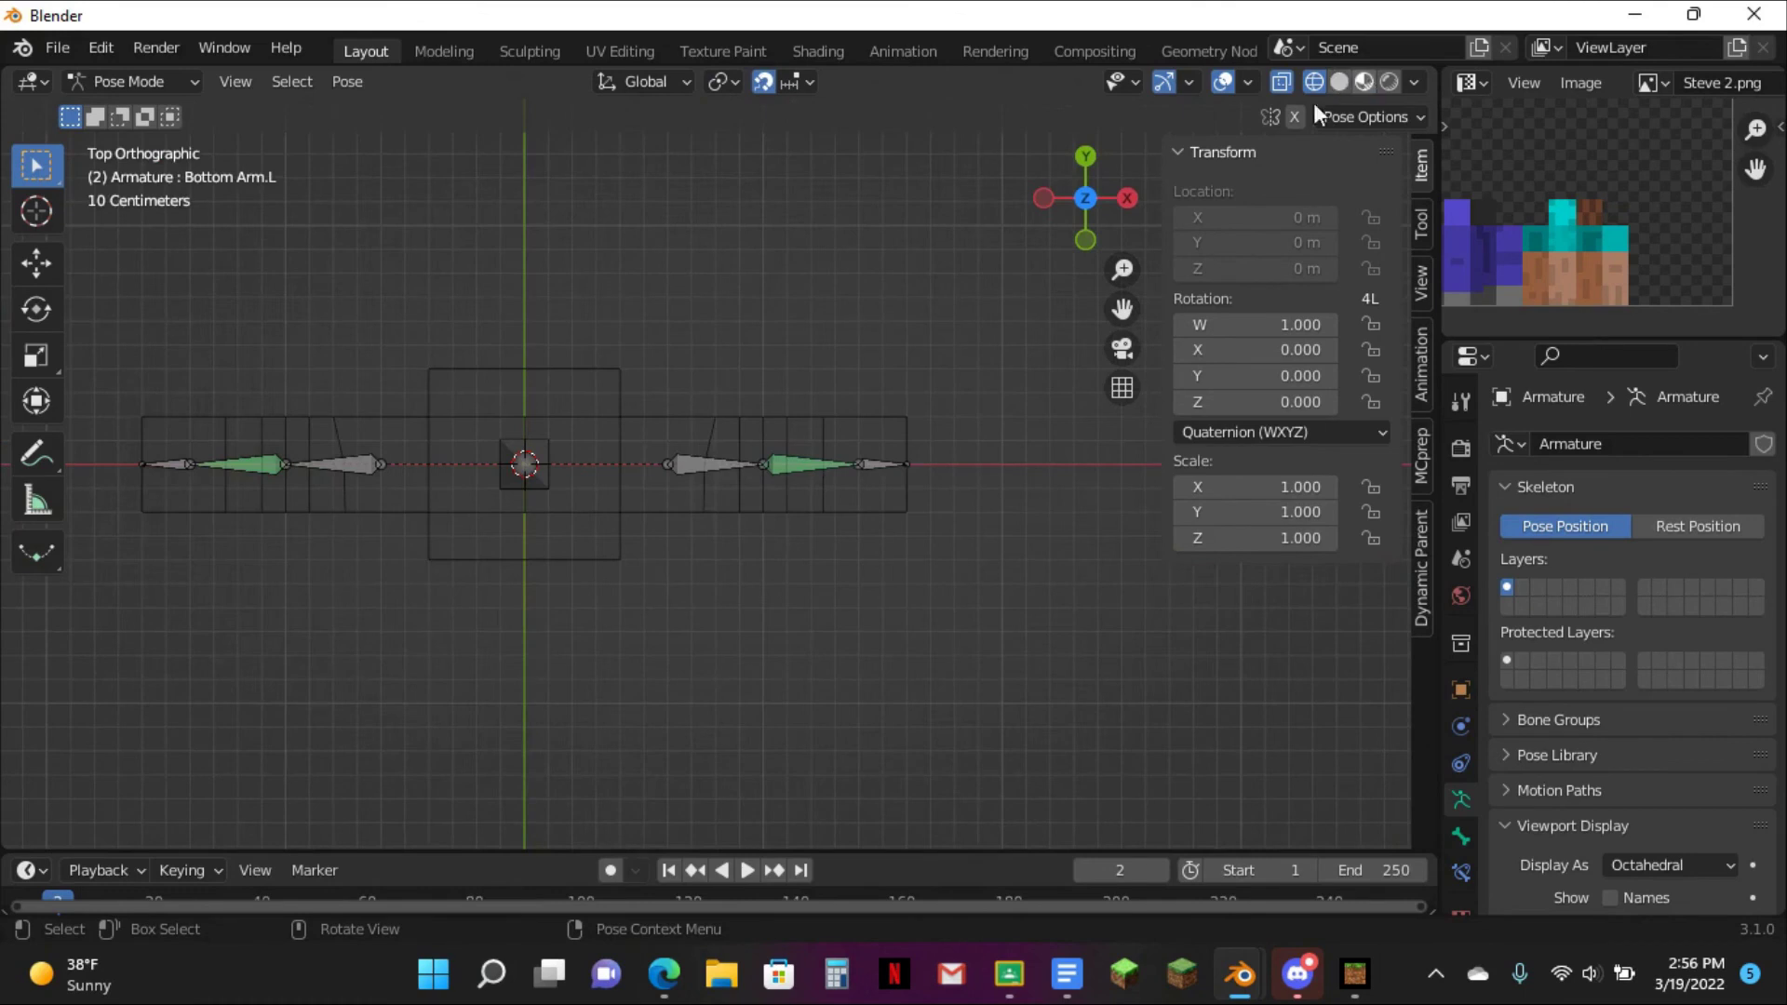
pyautogui.click(1364, 82)
# - Test the left elbow bend by rotating the Bottom Arm.L bone in the top view, and undo the rotation
pyautogui.scroll(3, 847, 462)
pyautogui.click(852, 461)
pyautogui.press('r')
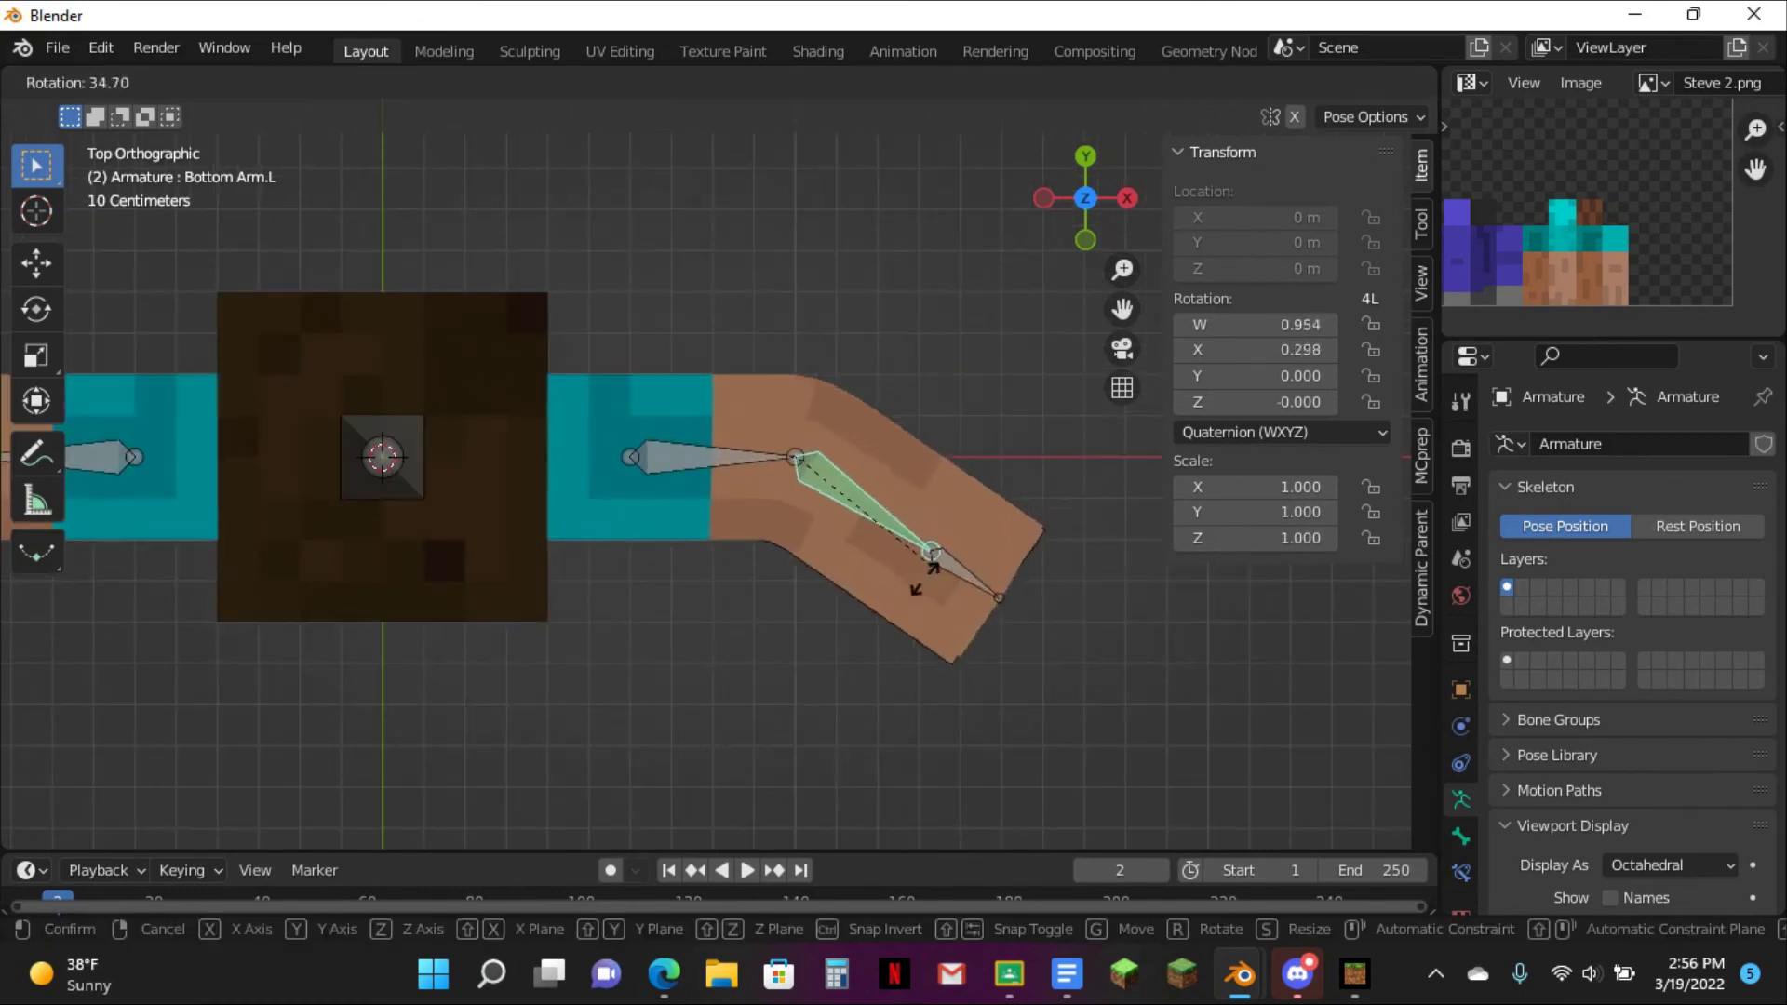
pyautogui.click(663, 637)
pyautogui.hotkey('ctrl', 'z')
pyautogui.scroll(-1, 403, 521)
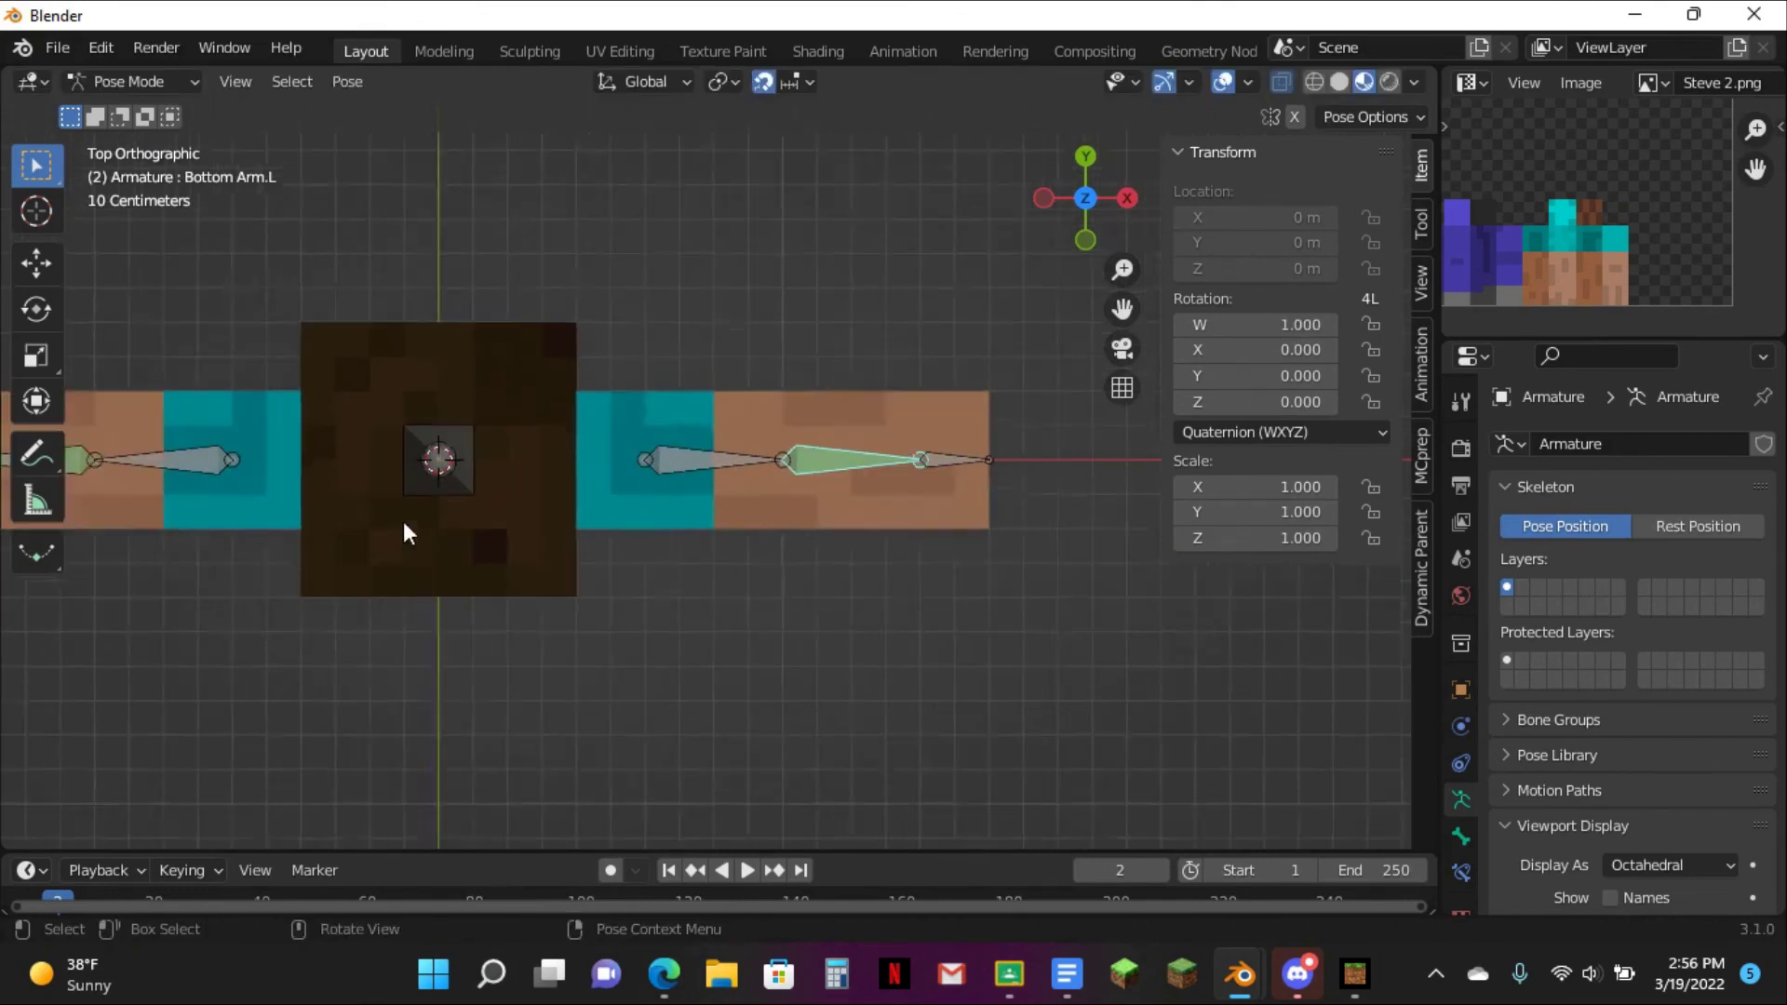
# - Test the right elbow by rotating the Bottom Arm.R bone, inspect the bend from an angle, and undo the rotation
pyautogui.scroll(-1, 404, 521)
pyautogui.click(141, 465)
pyautogui.press('r')
pyautogui.click(493, 516)
pyautogui.moveTo(493, 516); pyautogui.dragTo(830, 328, button='middle')
pyautogui.hotkey('ctrl', 'z')
# - Show the character's upper body and both arms in the front orthographic view
pyautogui.scroll(3, 830, 327)
pyautogui.click(1087, 202)
pyautogui.moveTo(1117, 309); pyautogui.dragTo(1410, 272)
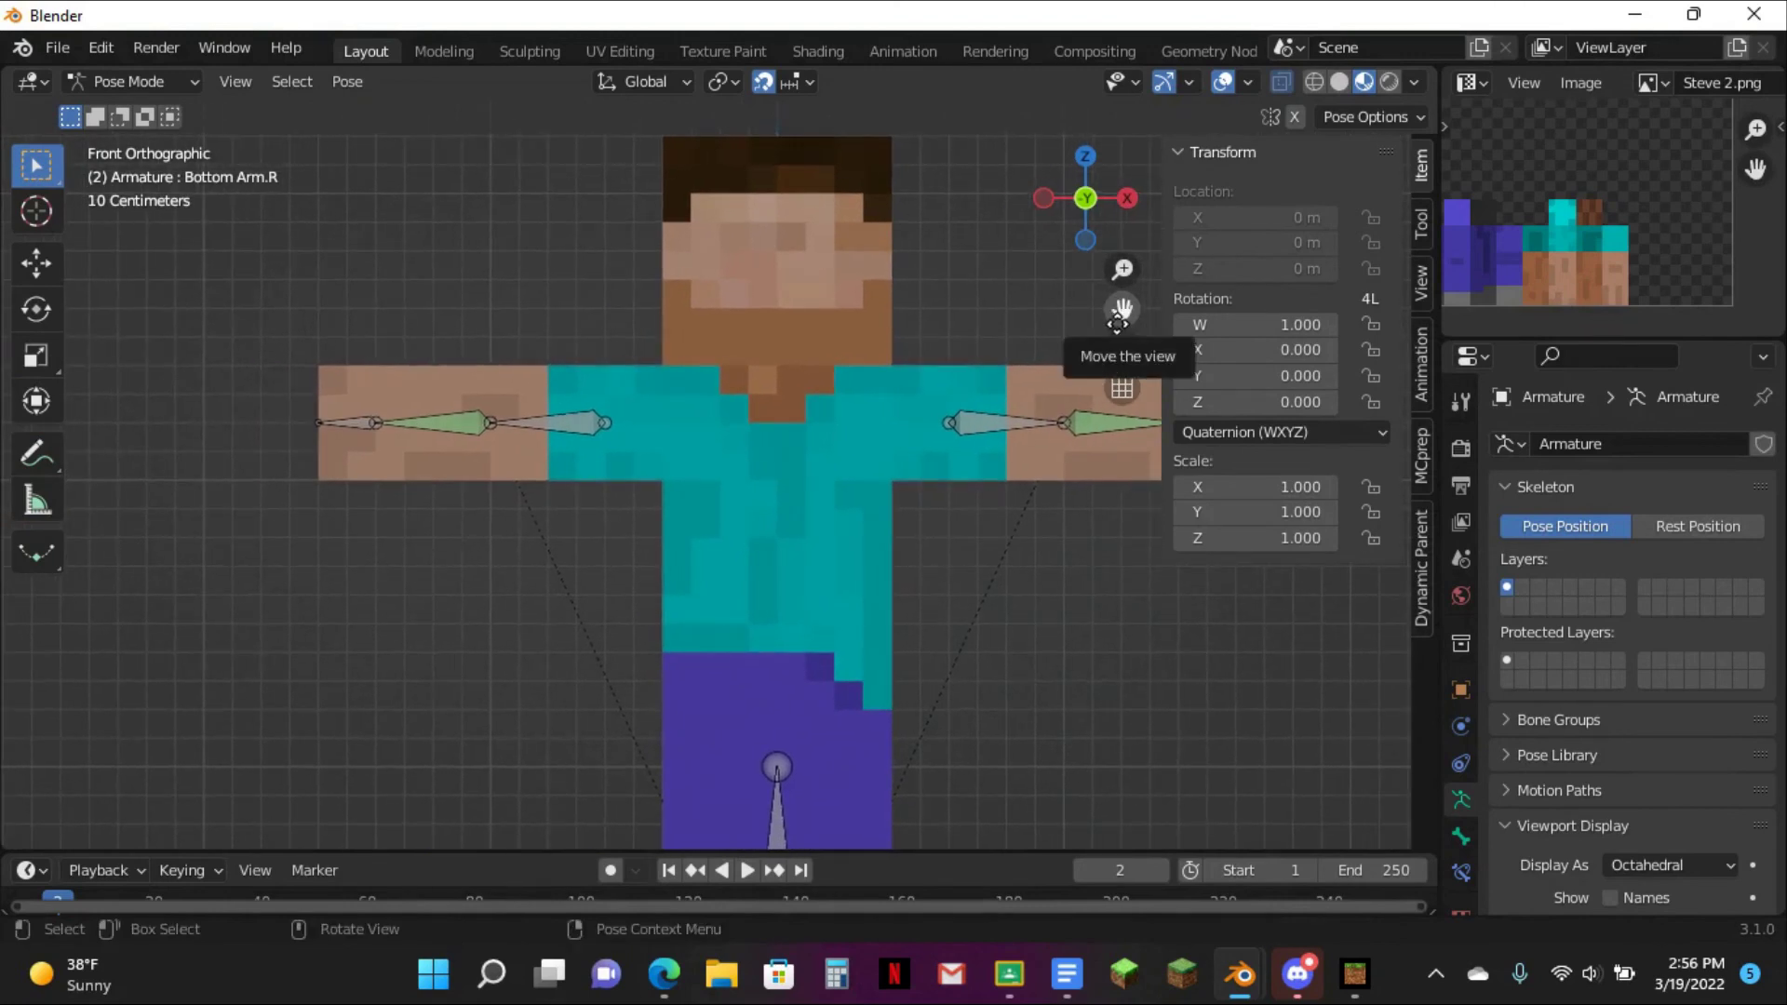